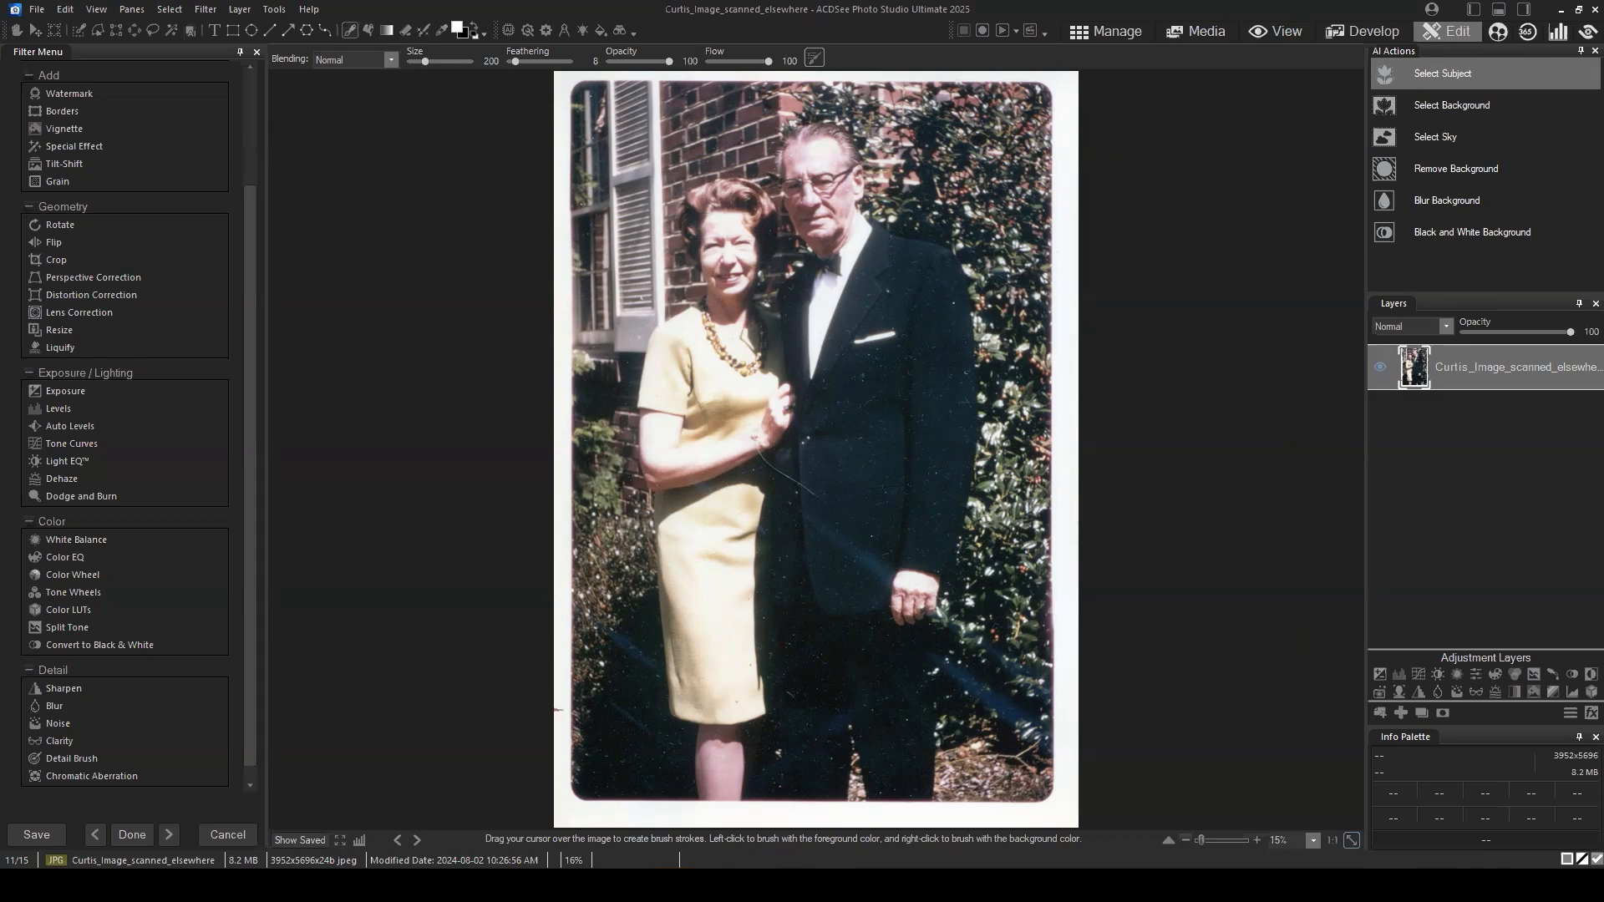
pyautogui.click(1329, 577)
pyautogui.click(1336, 576)
pyautogui.click(1326, 575)
pyautogui.click(1326, 580)
pyautogui.click(1201, 469)
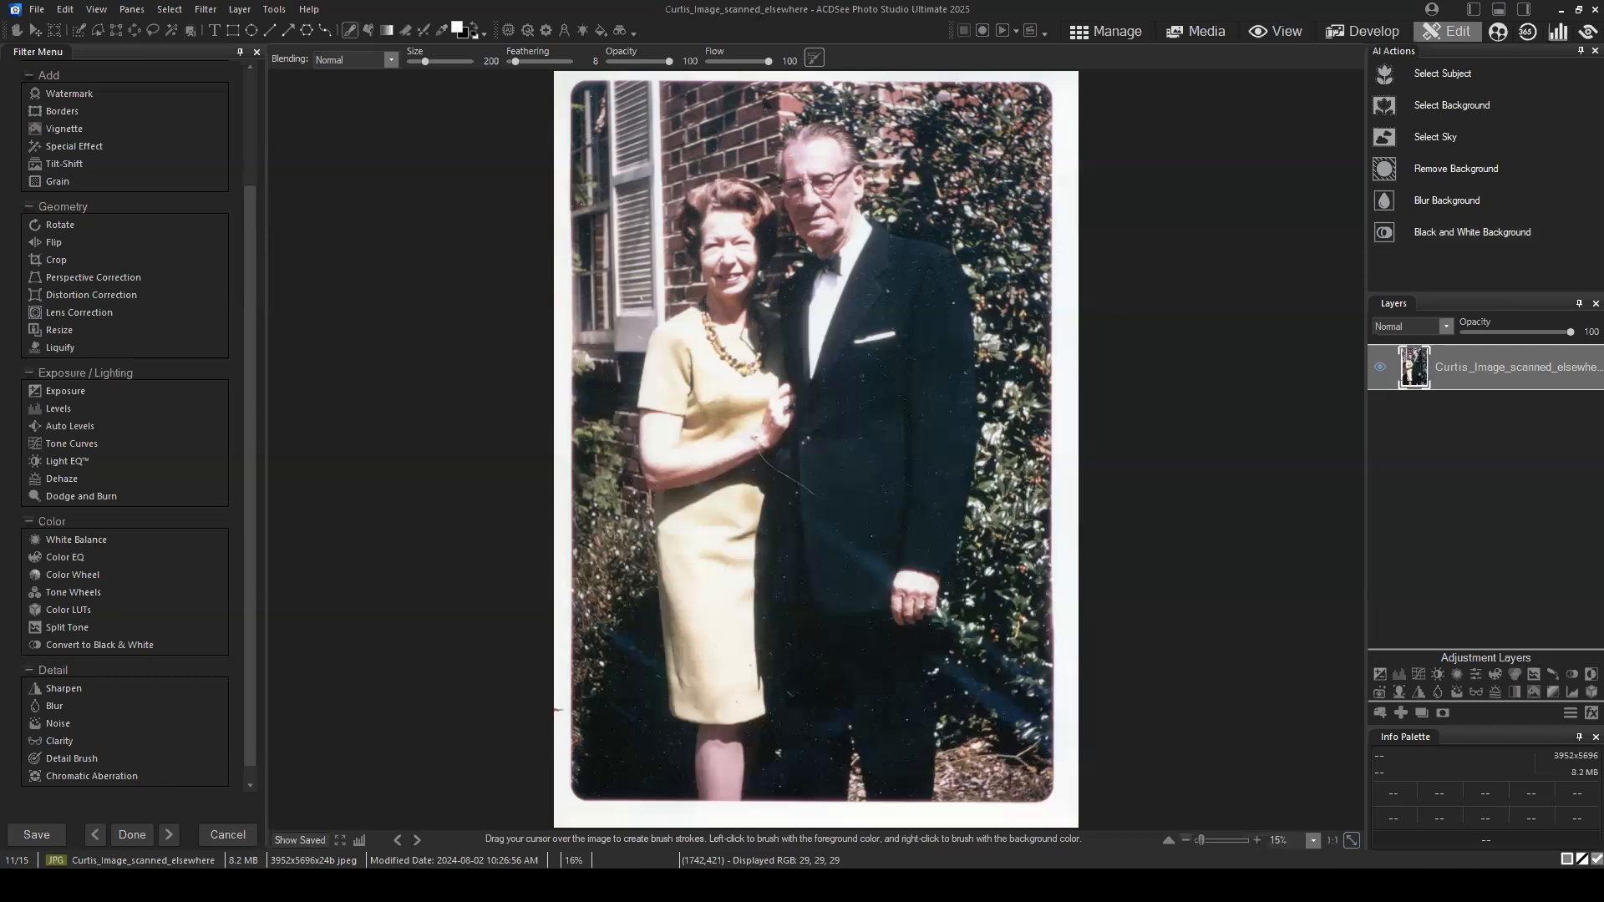
pyautogui.click(1521, 513)
pyautogui.click(1509, 486)
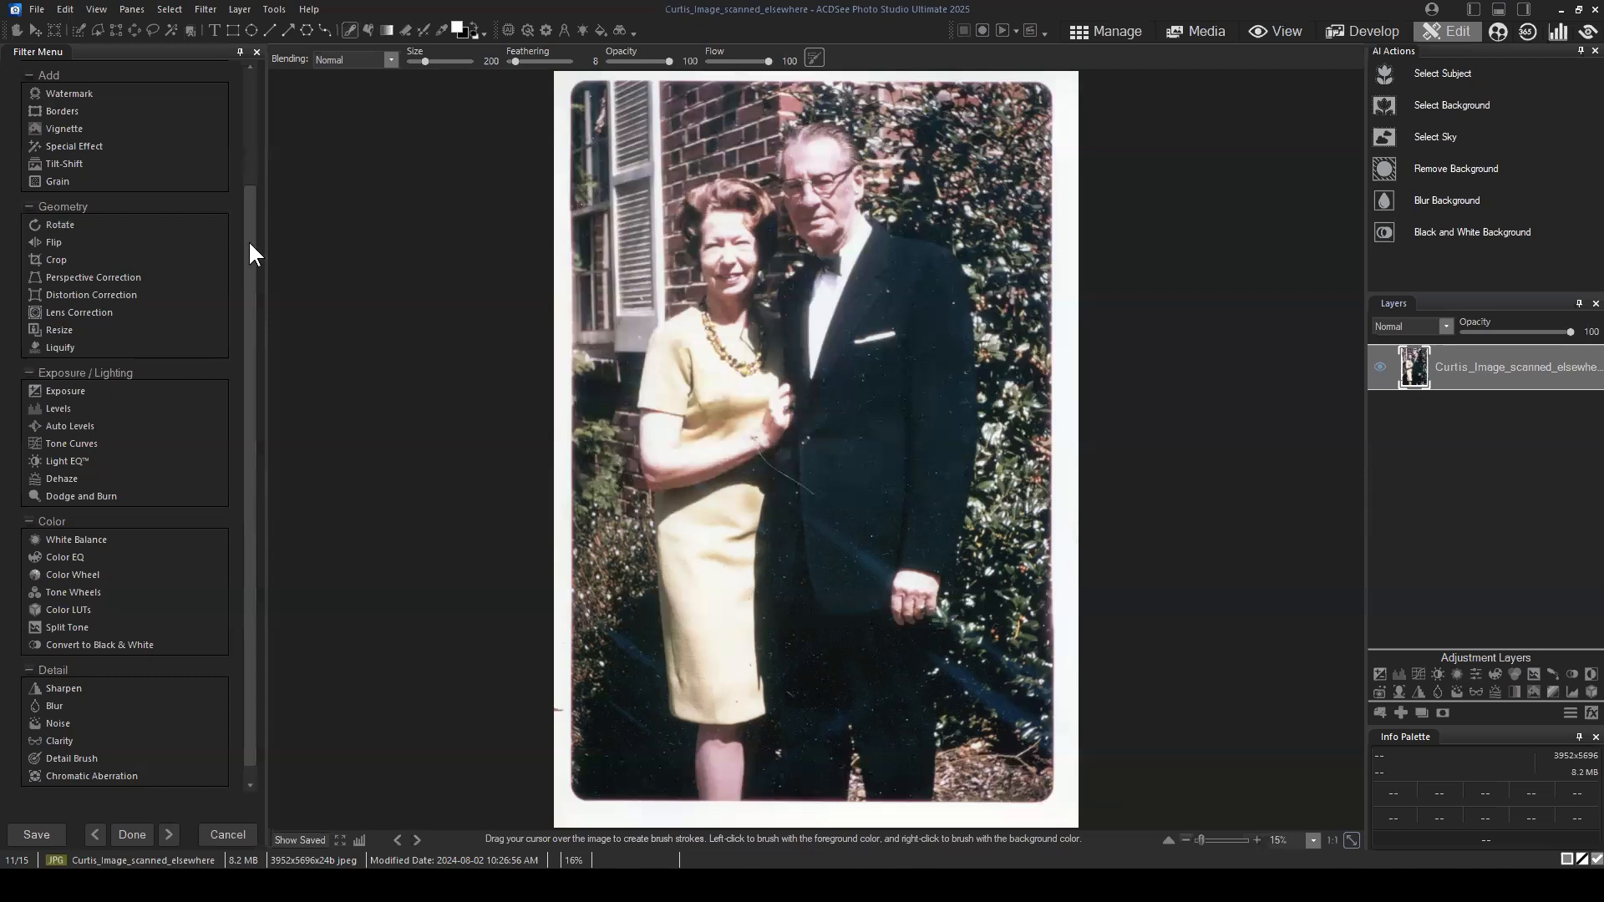
# Step: Examine the scanned photo up close for dust and scratches, especially on the man's dark suit, and look through the available filters
pyautogui.moveTo(247, 234); pyautogui.dragTo(252, 88)
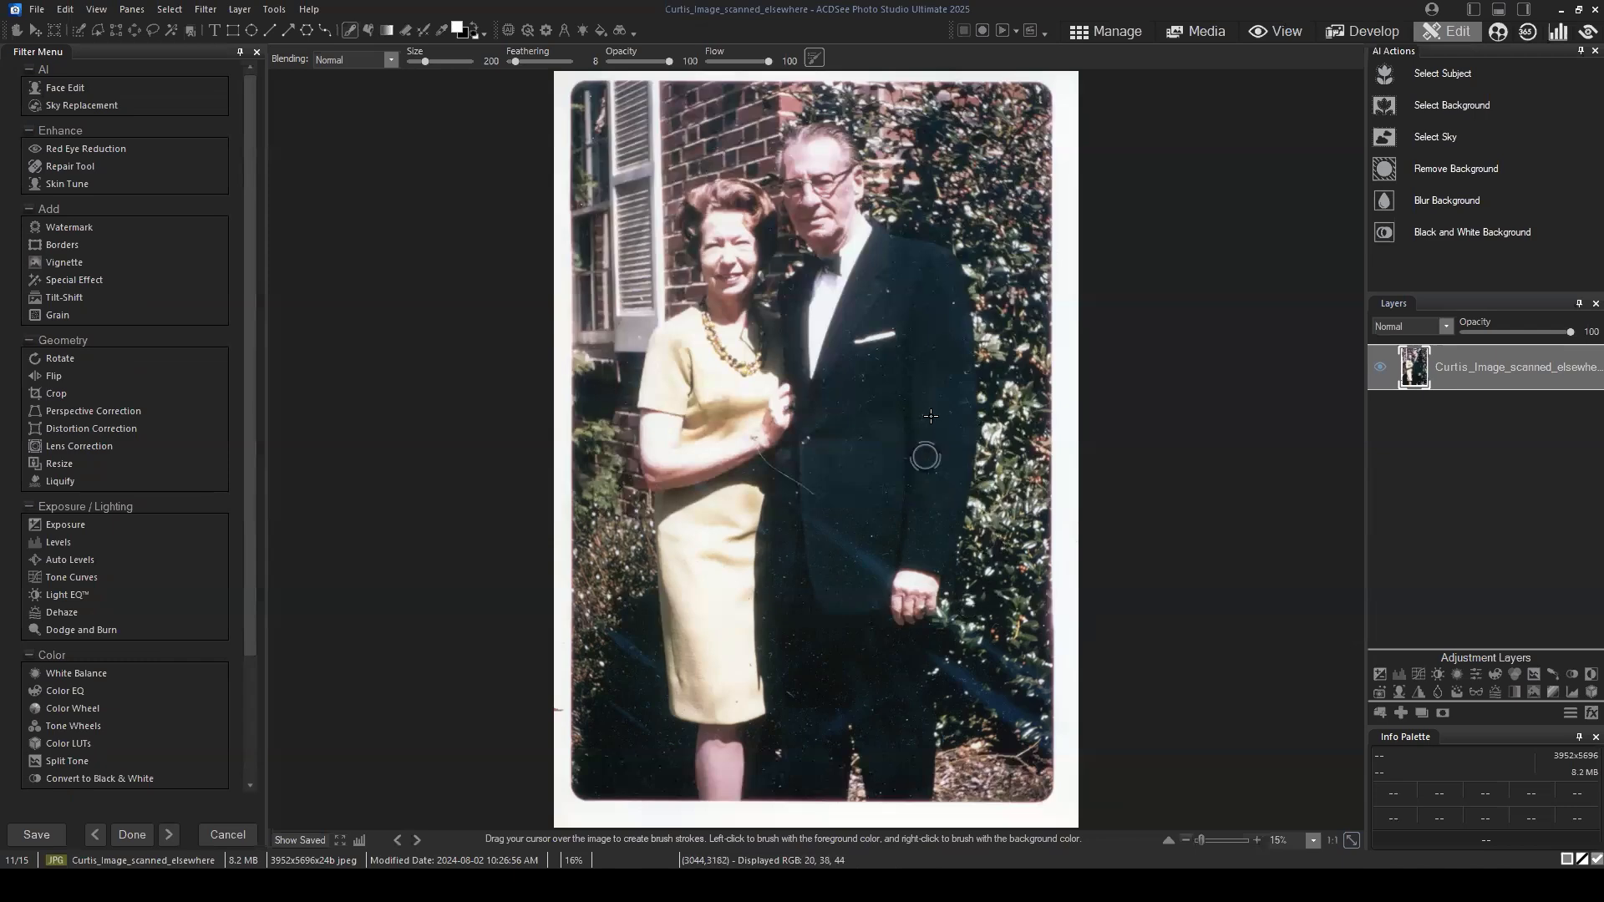
pyautogui.scroll(5, 967, 452)
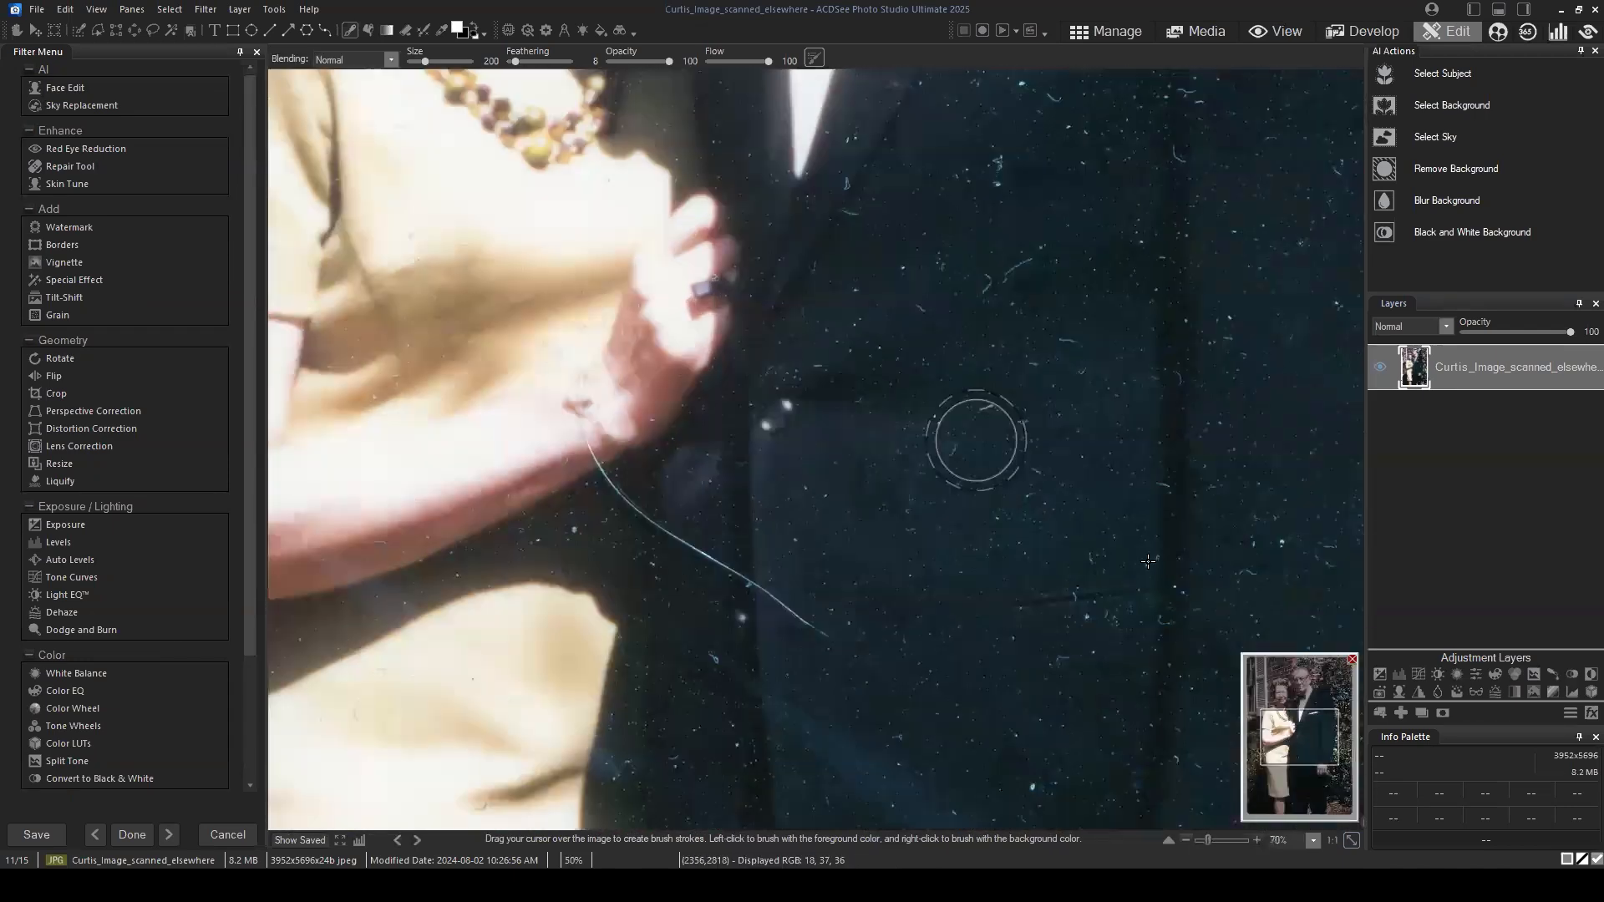
pyautogui.scroll(2, 1132, 563)
pyautogui.moveTo(1285, 754)
pyautogui.mouseDown()
pyautogui.moveTo(1289, 734)
pyautogui.moveTo(1321, 734)
pyautogui.moveTo(1317, 753)
pyautogui.moveTo(1317, 704)
pyautogui.moveTo(1308, 775)
pyautogui.moveTo(1266, 770)
pyautogui.moveTo(1302, 764)
pyautogui.mouseUp()
pyautogui.scroll(-6, 1222, 640)
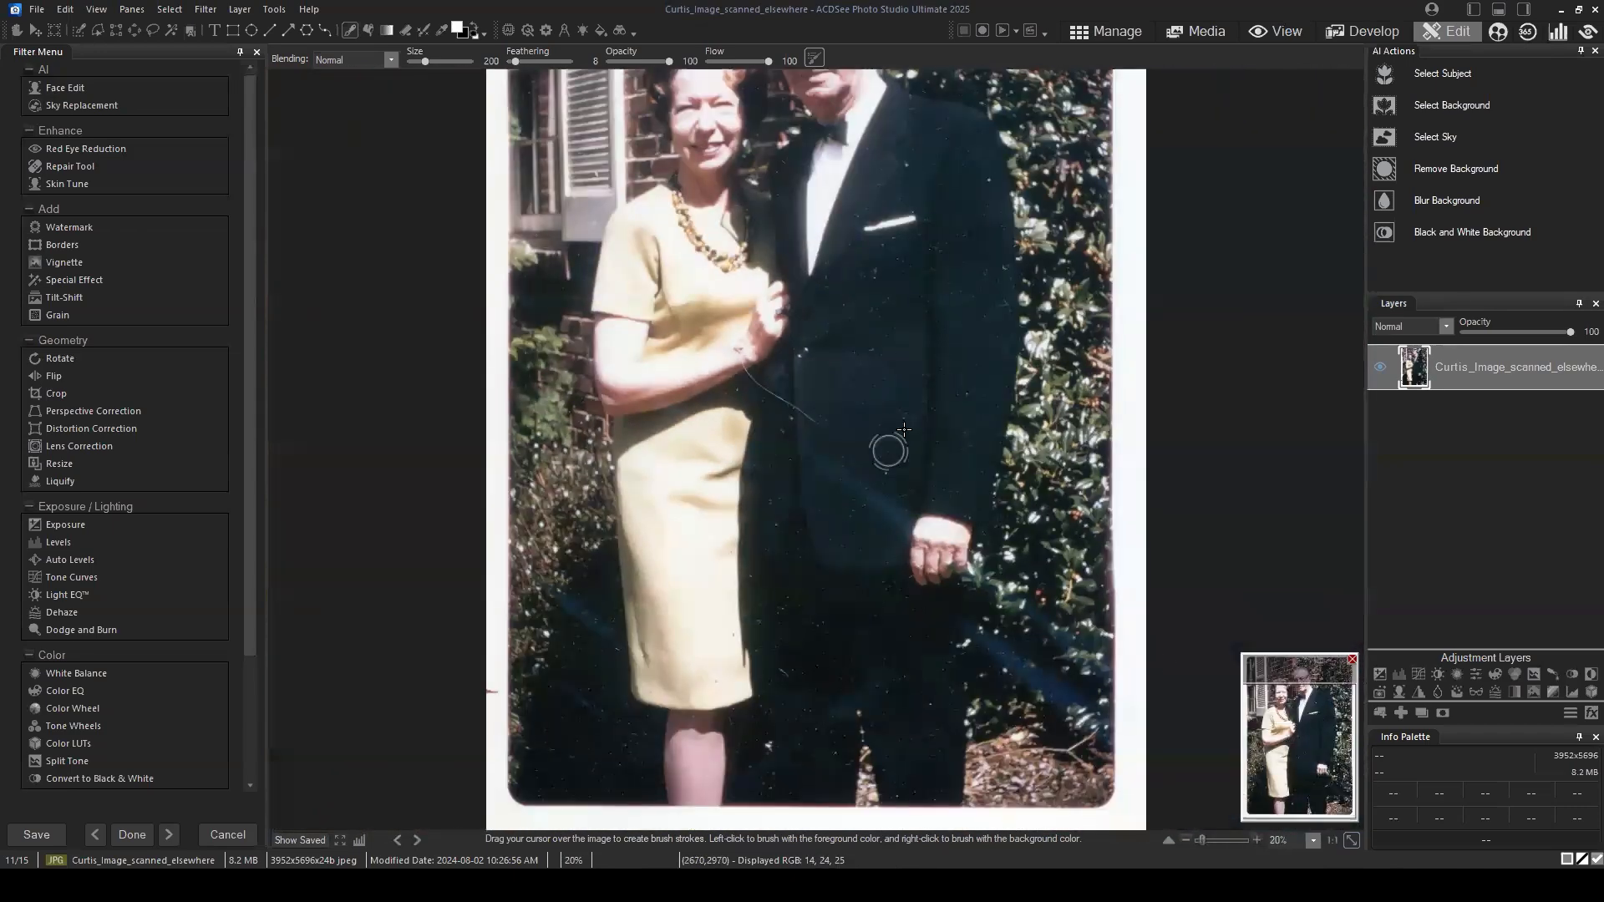
pyautogui.scroll(-2, 894, 430)
pyautogui.click(1492, 371)
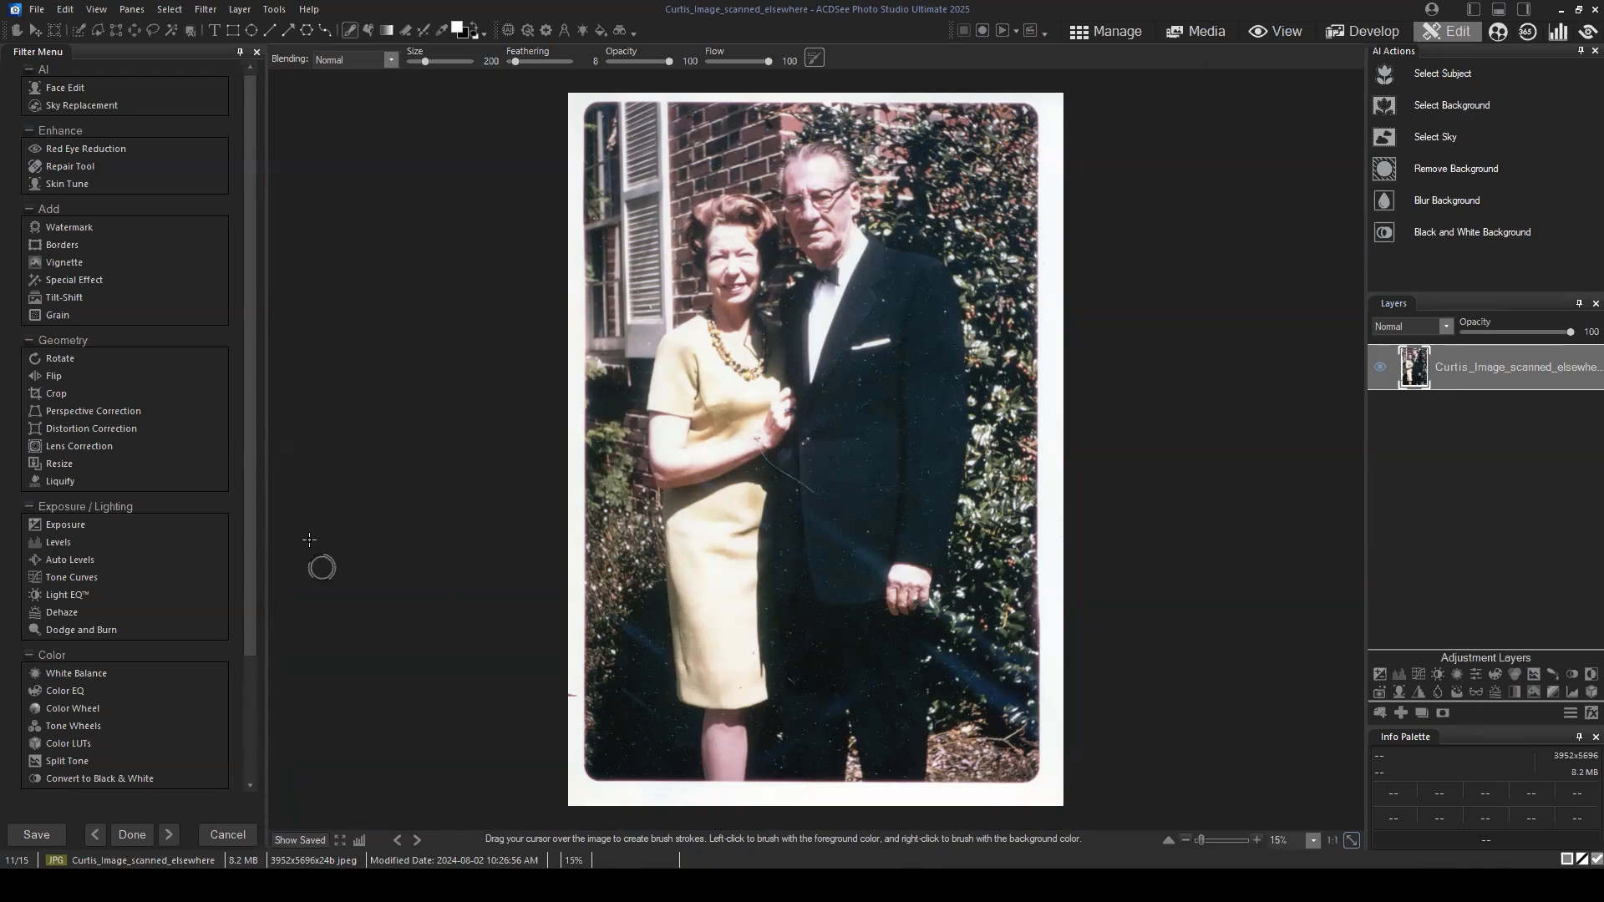
pyautogui.scroll(-3, 195, 426)
pyautogui.scroll(2, 194, 409)
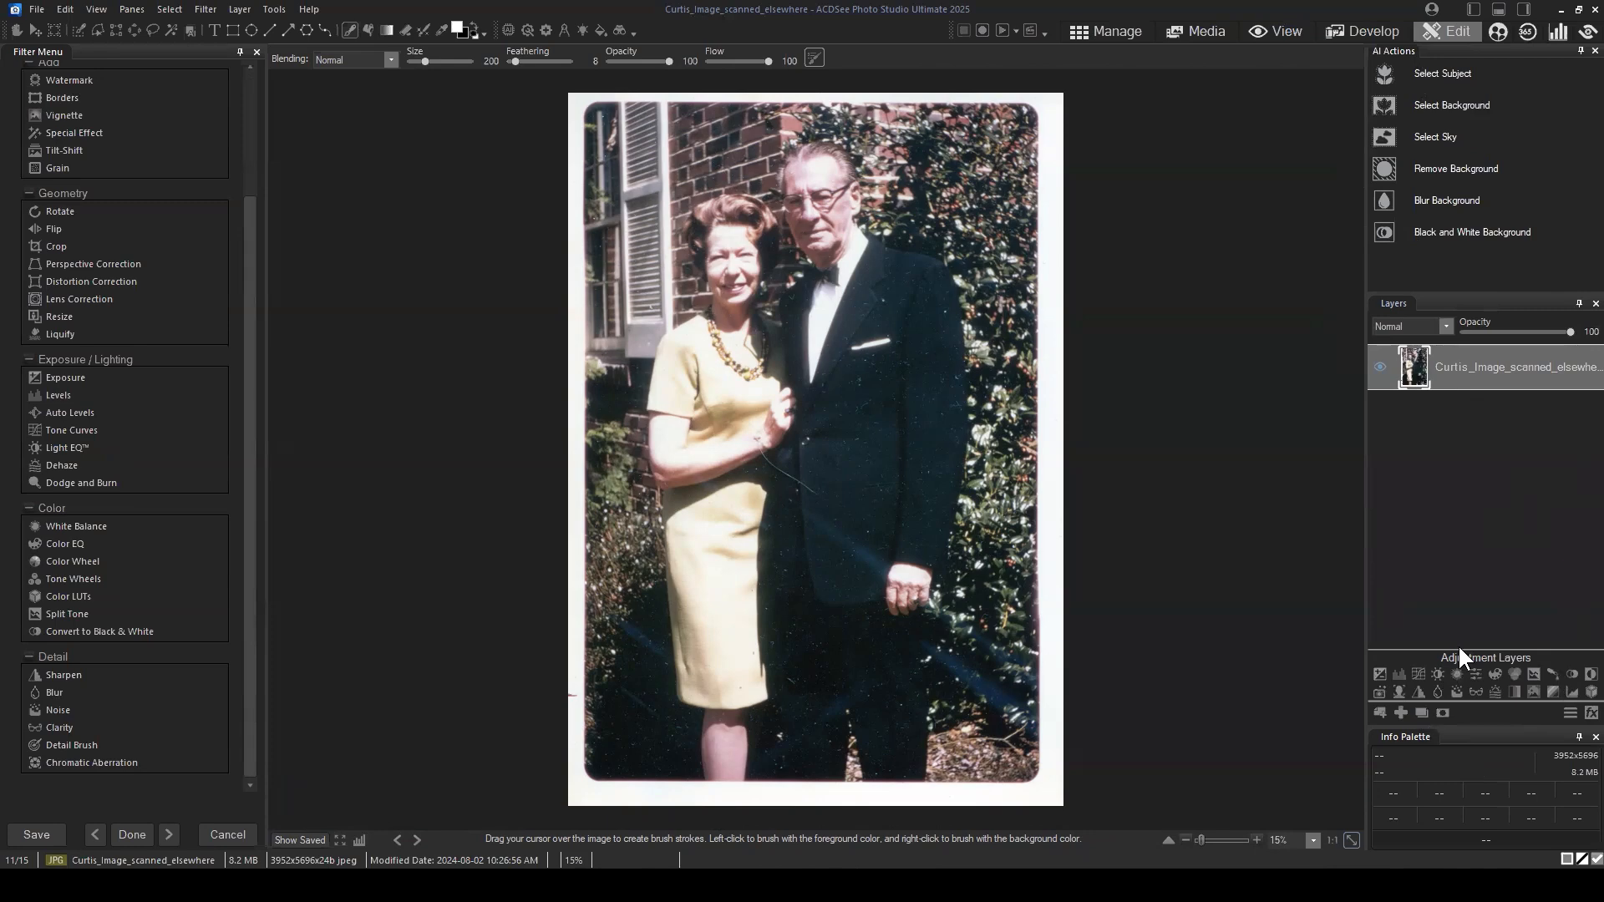
# Step: Add a Noise Reduction adjustment layer above the scanned photo and raise its luminance to 68
pyautogui.click(1462, 689)
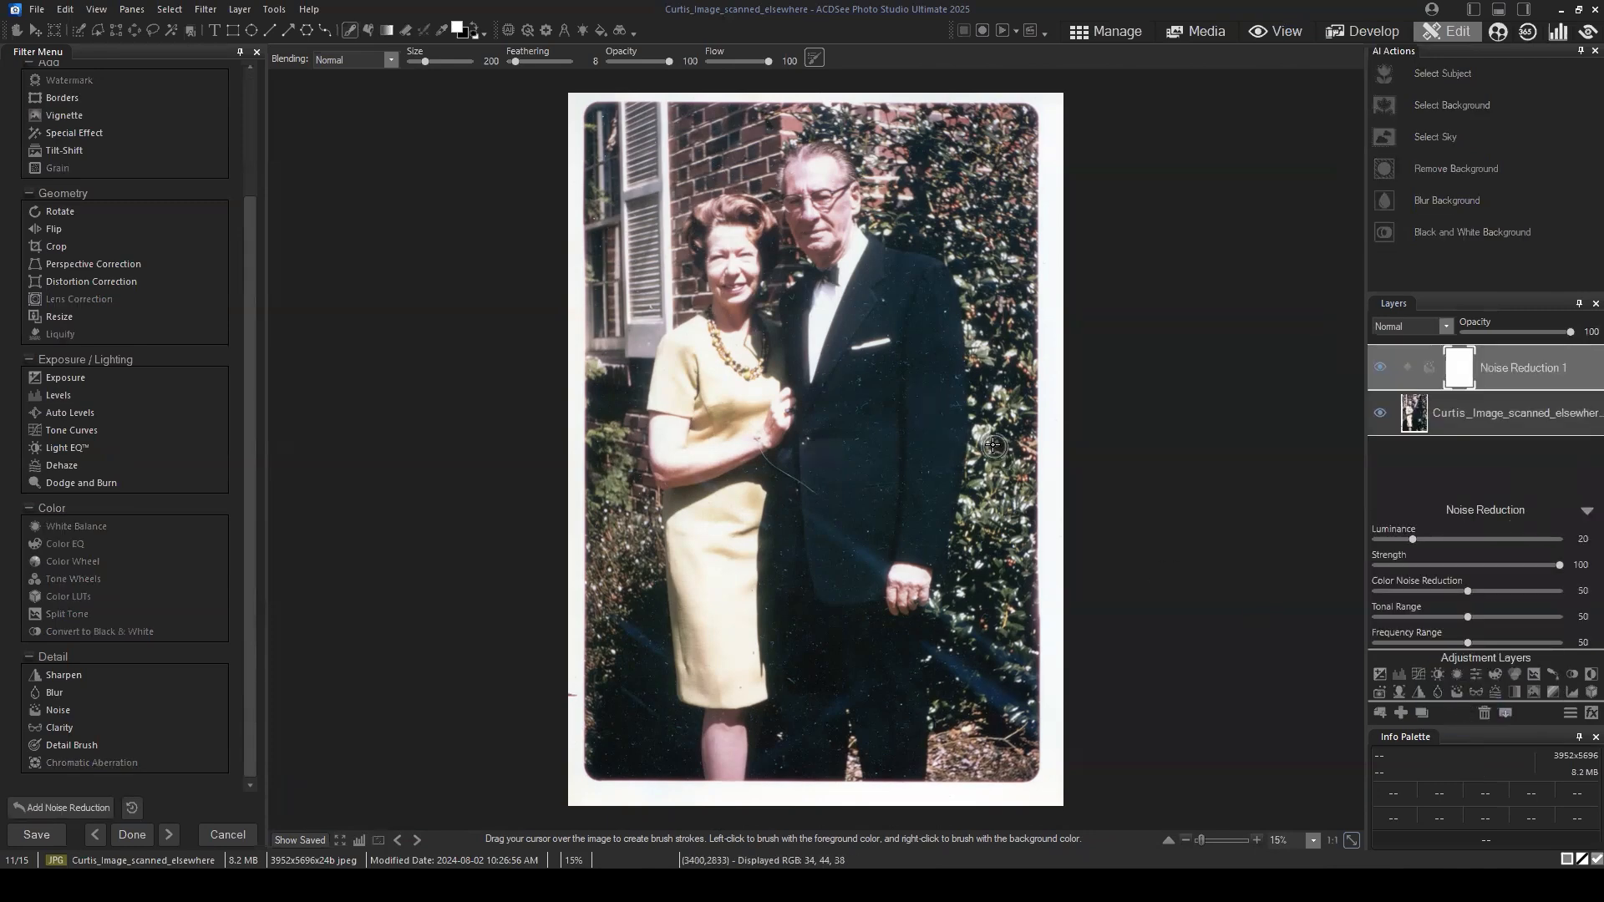
pyautogui.scroll(1, 1001, 454)
pyautogui.scroll(1, 1046, 489)
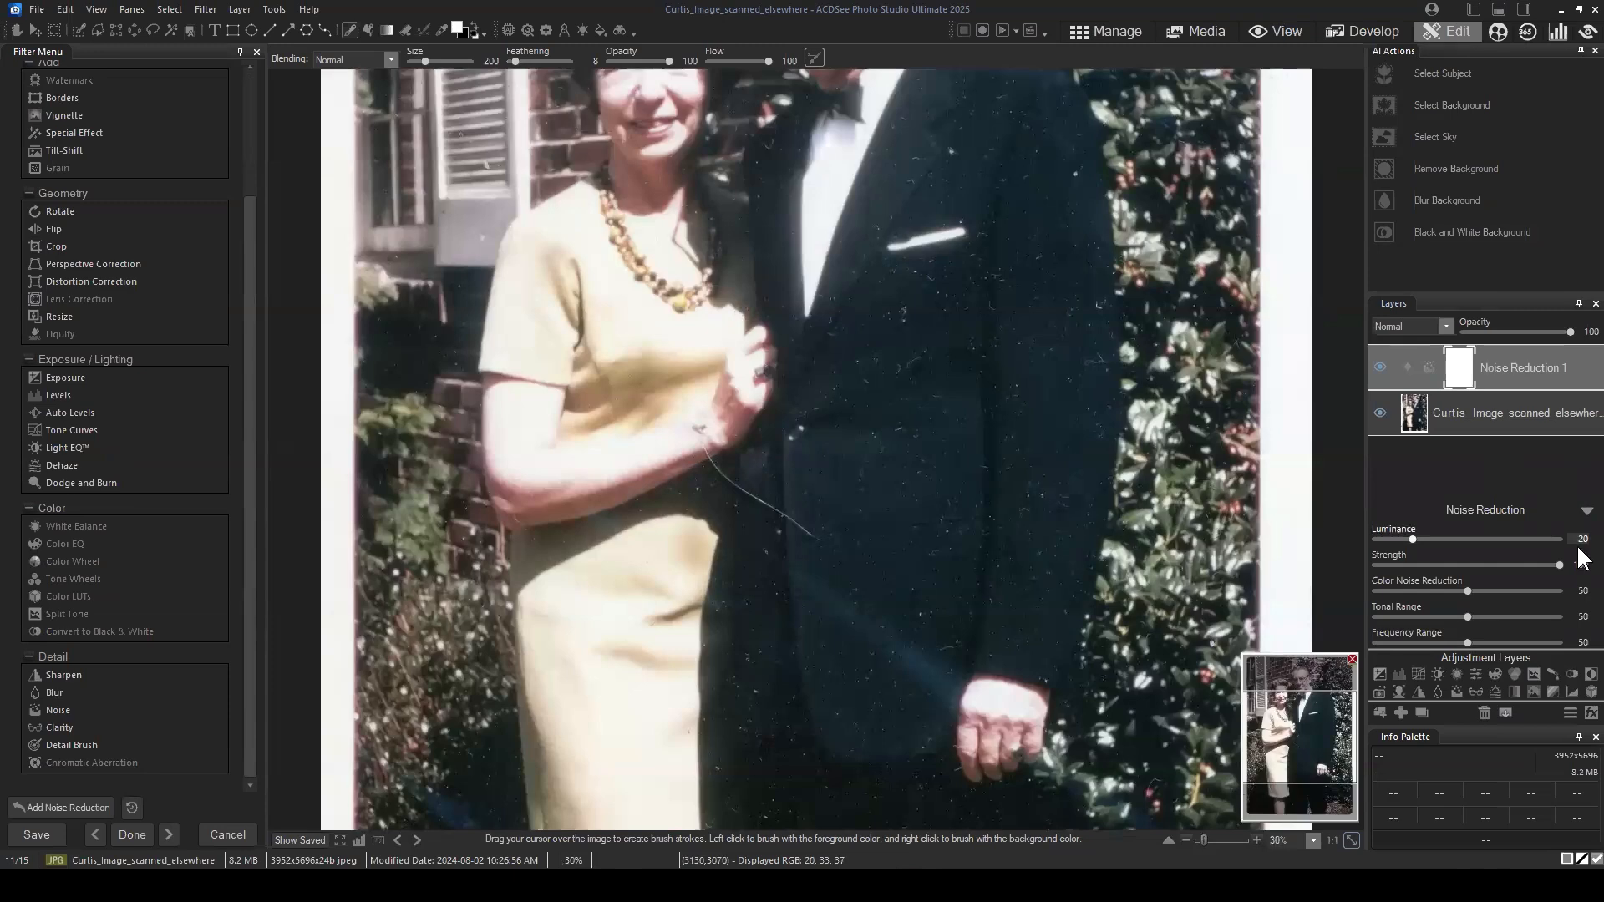
pyautogui.click(1320, 718)
pyautogui.moveTo(1320, 718); pyautogui.dragTo(1321, 734)
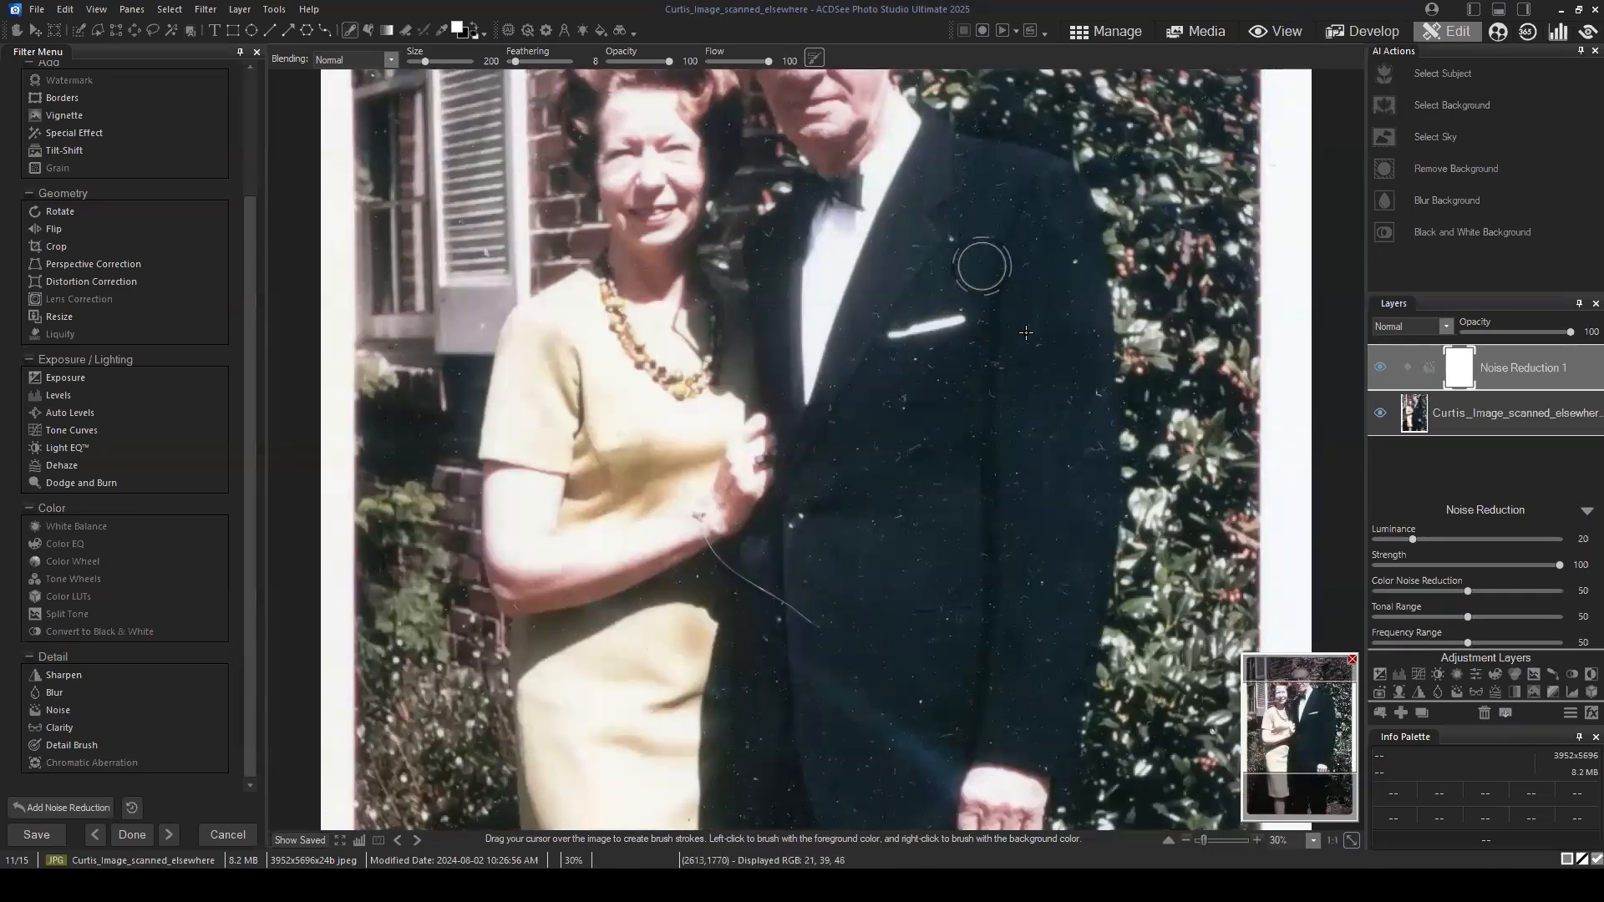
pyautogui.moveTo(1298, 729); pyautogui.dragTo(1305, 790)
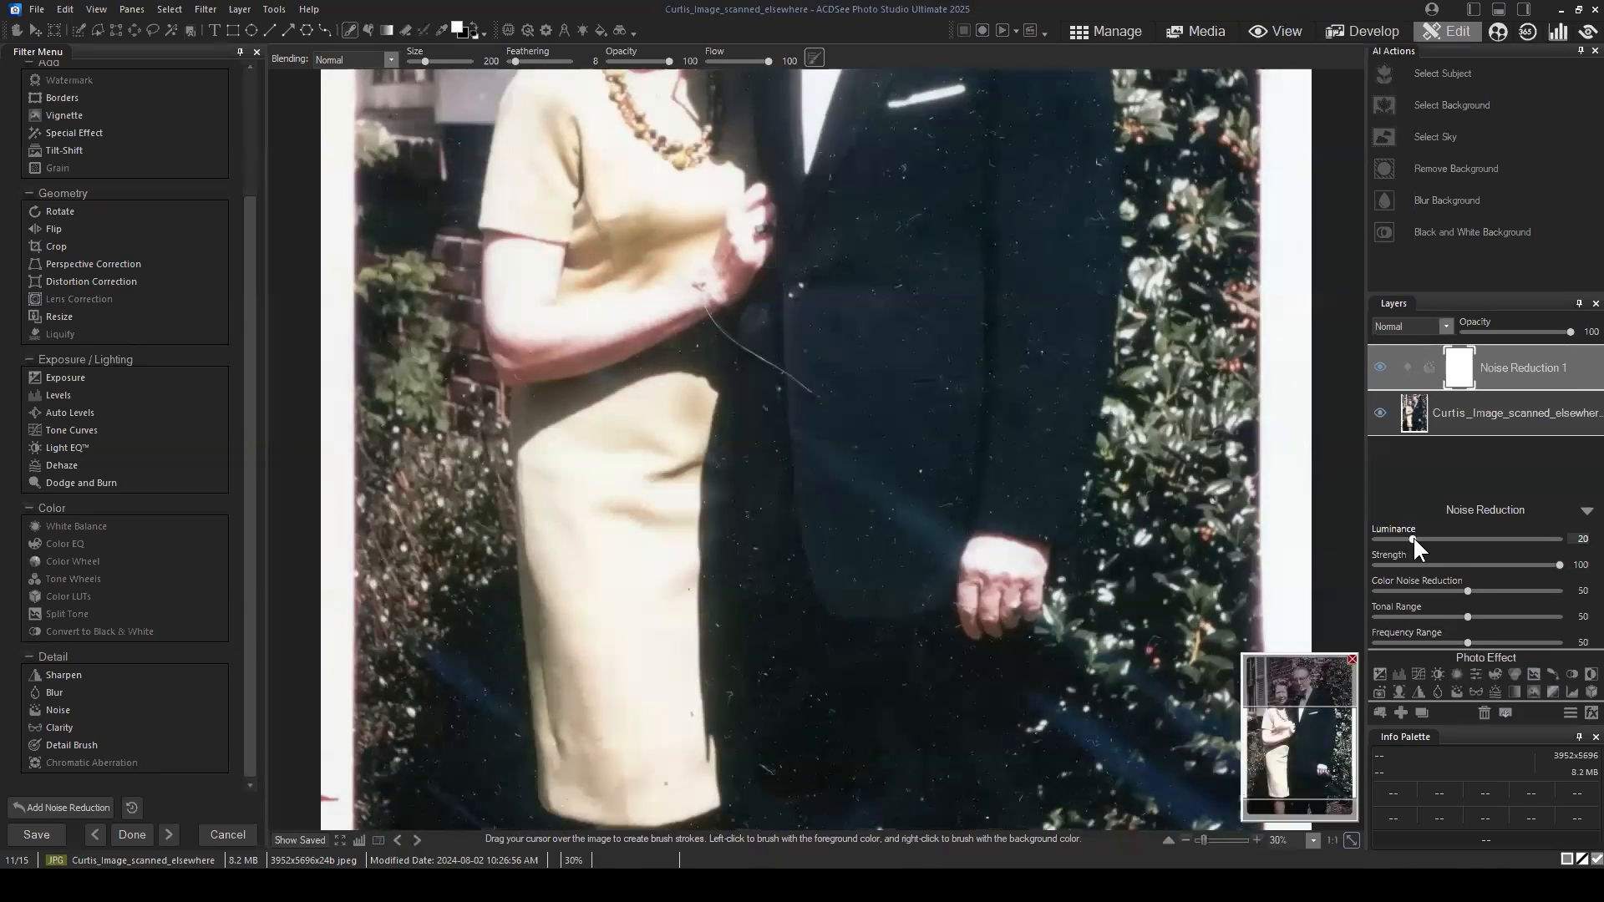
pyautogui.moveTo(1412, 539); pyautogui.dragTo(1497, 541)
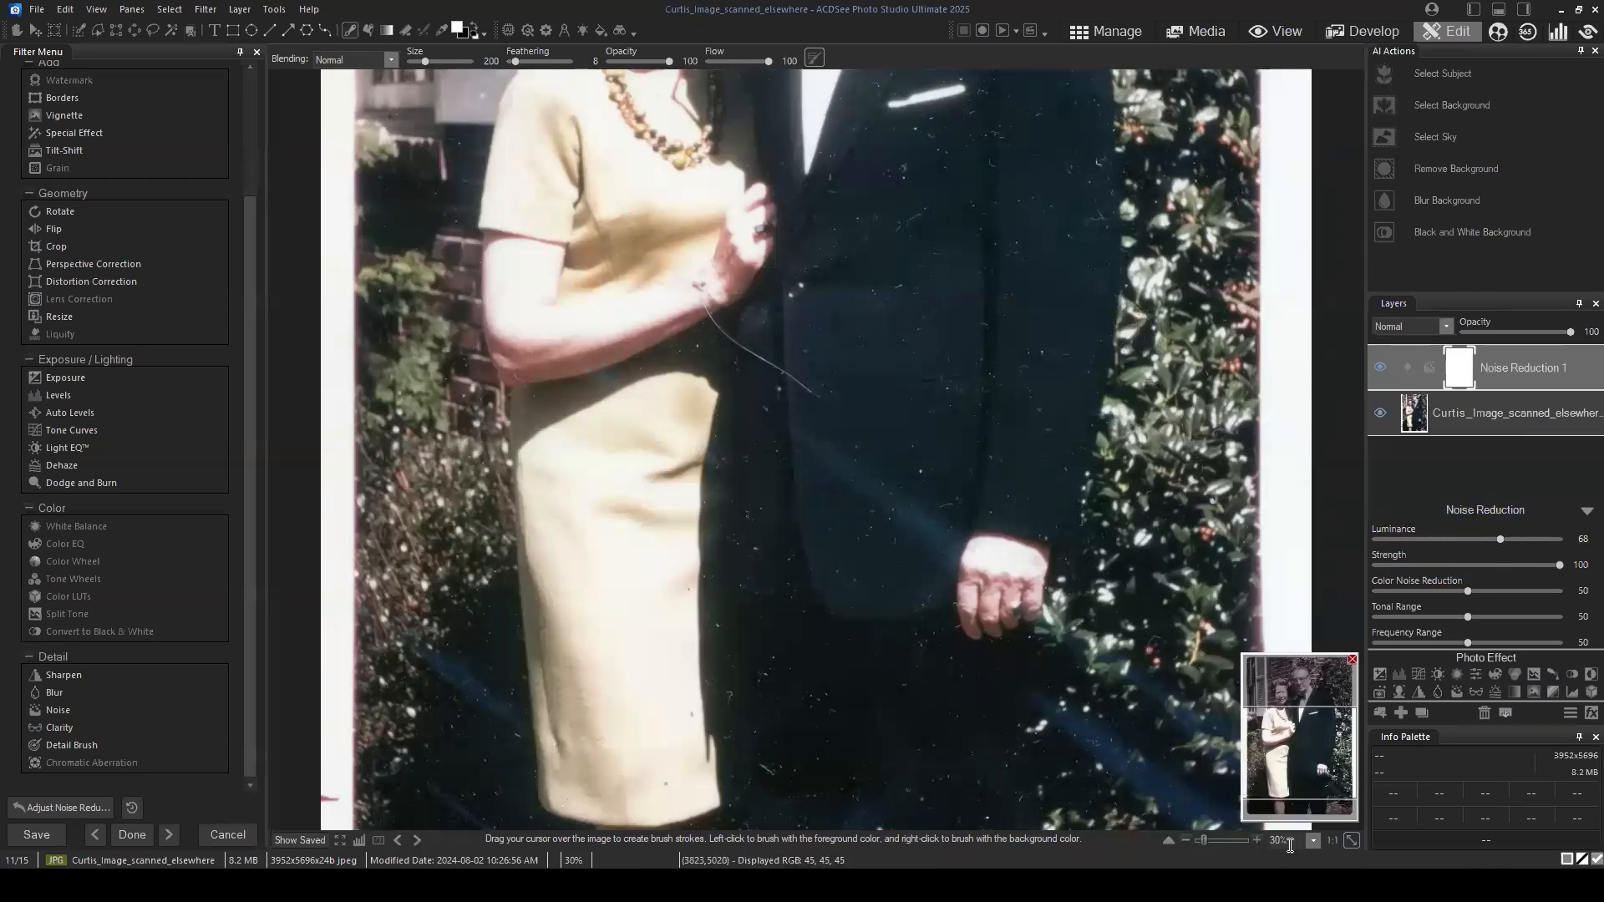
# Step: Set the Noise Reduction layer's luminance to 80 and its color noise reduction to 70
pyautogui.moveTo(1296, 754)
pyautogui.mouseDown()
pyautogui.moveTo(1297, 697)
pyautogui.moveTo(1316, 764)
pyautogui.moveTo(1280, 735)
pyautogui.moveTo(1320, 743)
pyautogui.moveTo(1321, 806)
pyautogui.mouseUp()
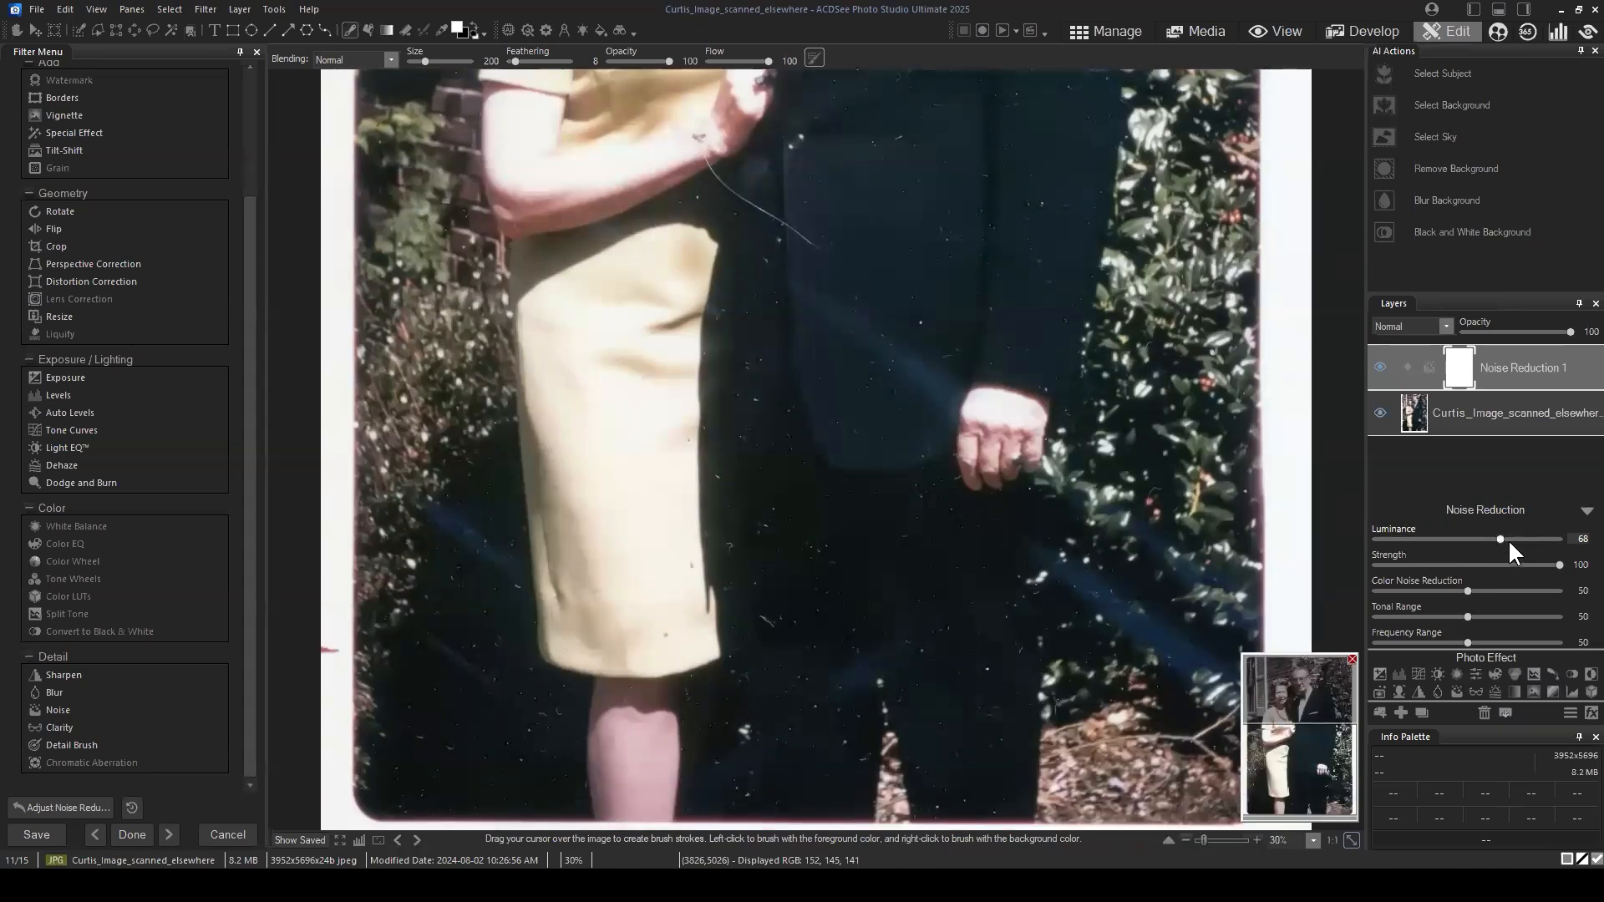
pyautogui.click(1322, 689)
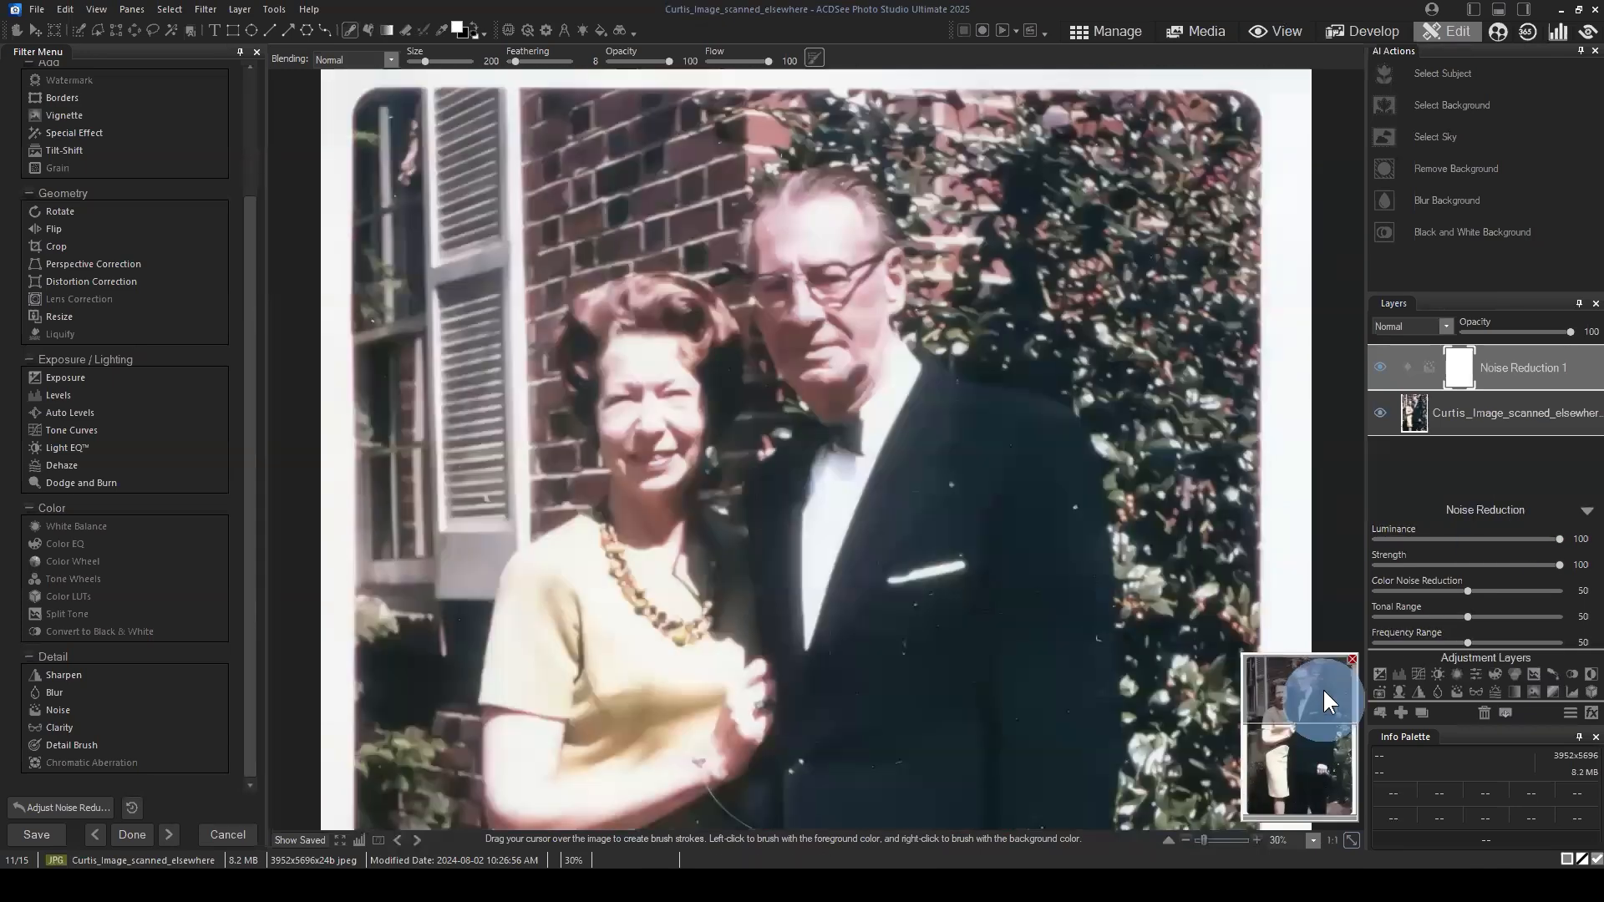
pyautogui.moveTo(1330, 704); pyautogui.dragTo(1324, 735)
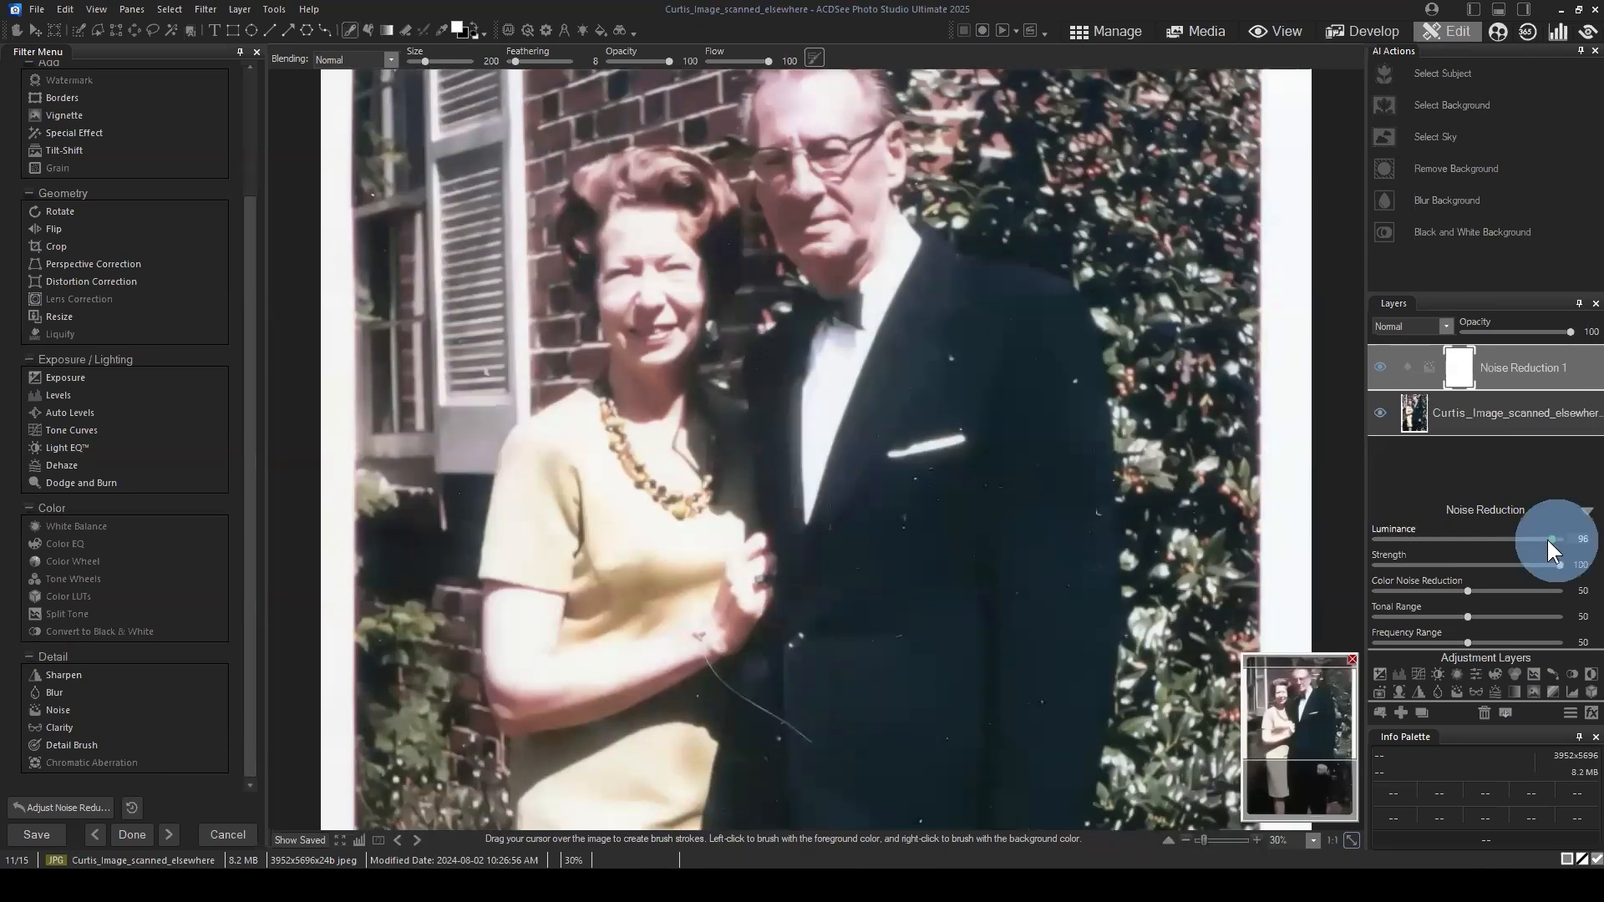
pyautogui.moveTo(1546, 538); pyautogui.dragTo(1523, 538)
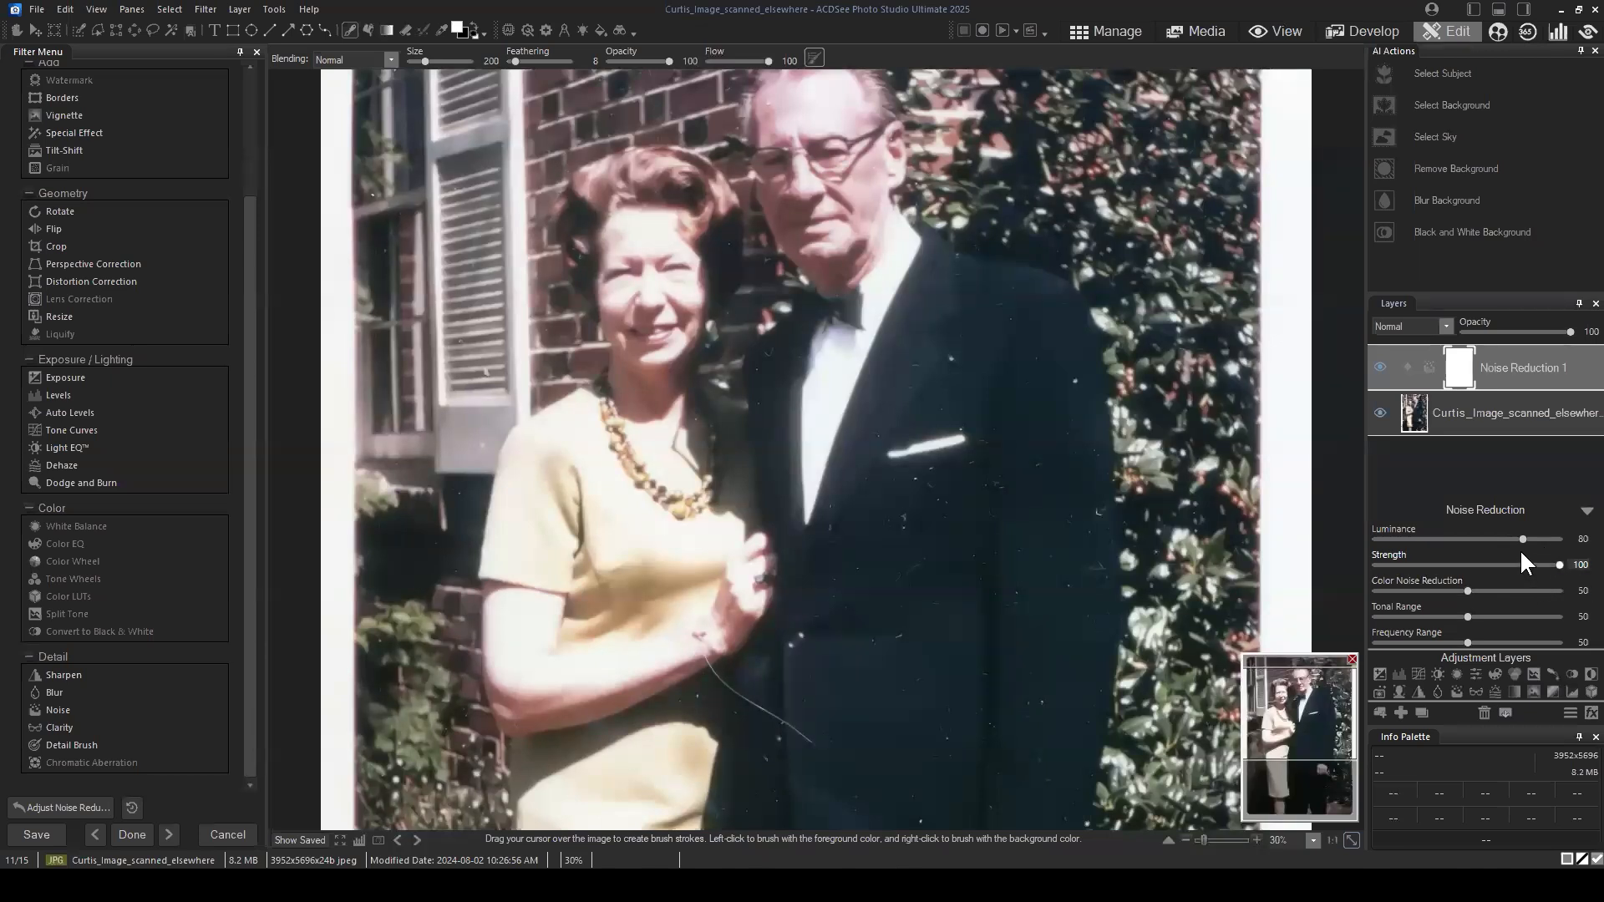
pyautogui.moveTo(1303, 717); pyautogui.dragTo(1306, 745)
pyautogui.moveTo(1472, 598)
pyautogui.mouseDown()
pyautogui.moveTo(1522, 594)
pyautogui.moveTo(1502, 589)
pyautogui.mouseUp()
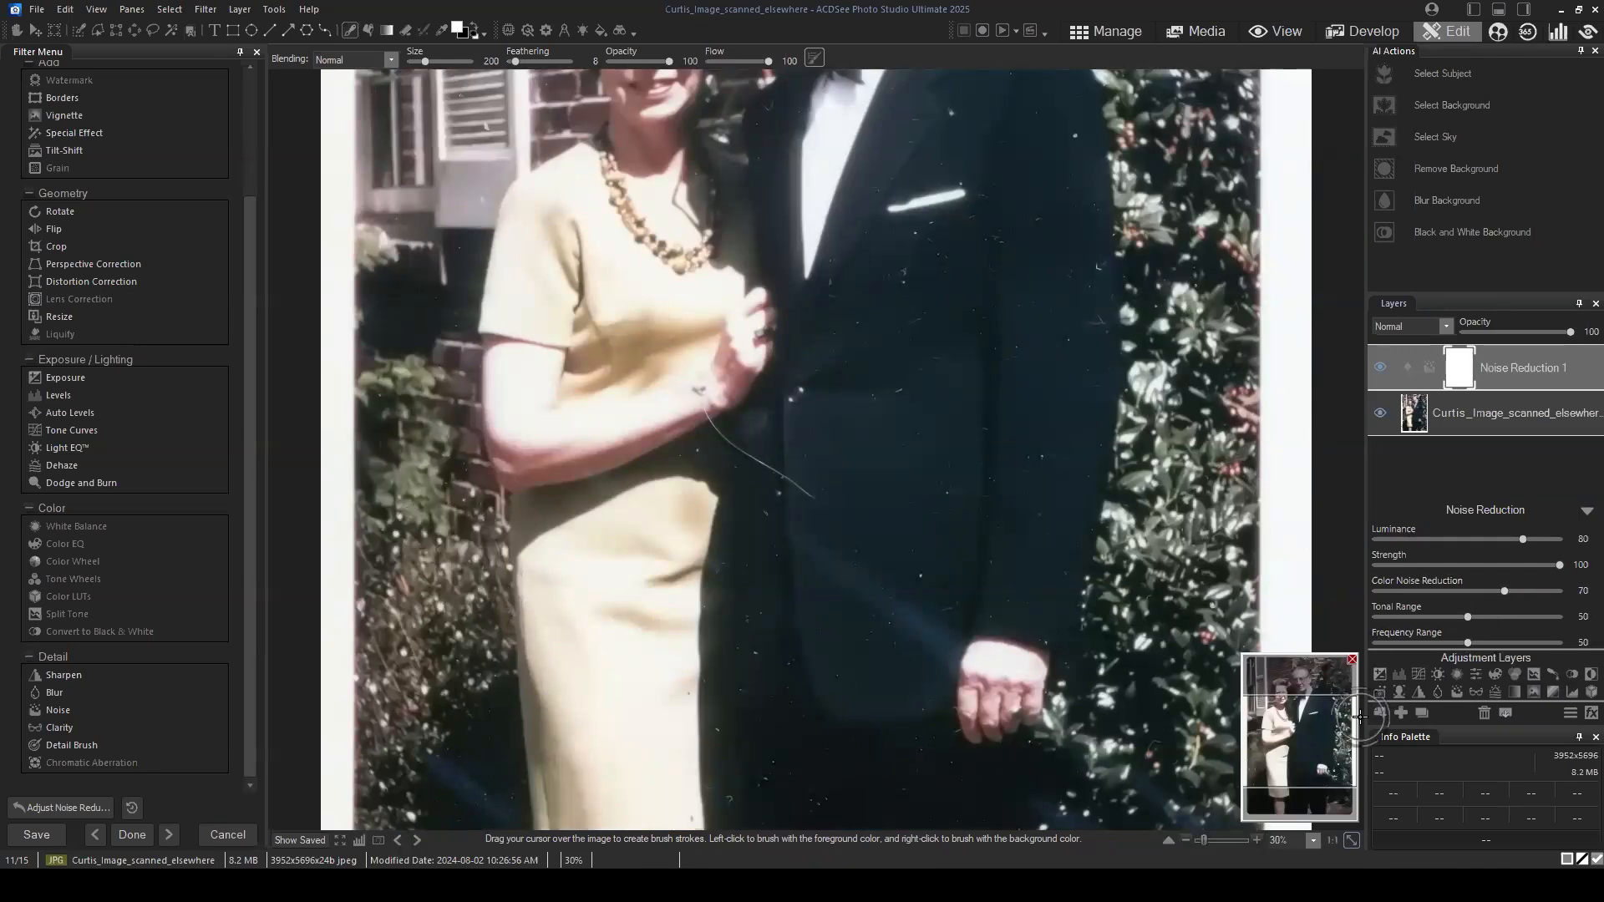
# Step: Compare the photo with and without the Noise Reduction layer, checking the faces, the suit and the lower area up close
pyautogui.moveTo(1317, 716)
pyautogui.mouseDown()
pyautogui.moveTo(1324, 733)
pyautogui.moveTo(1306, 690)
pyautogui.mouseUp()
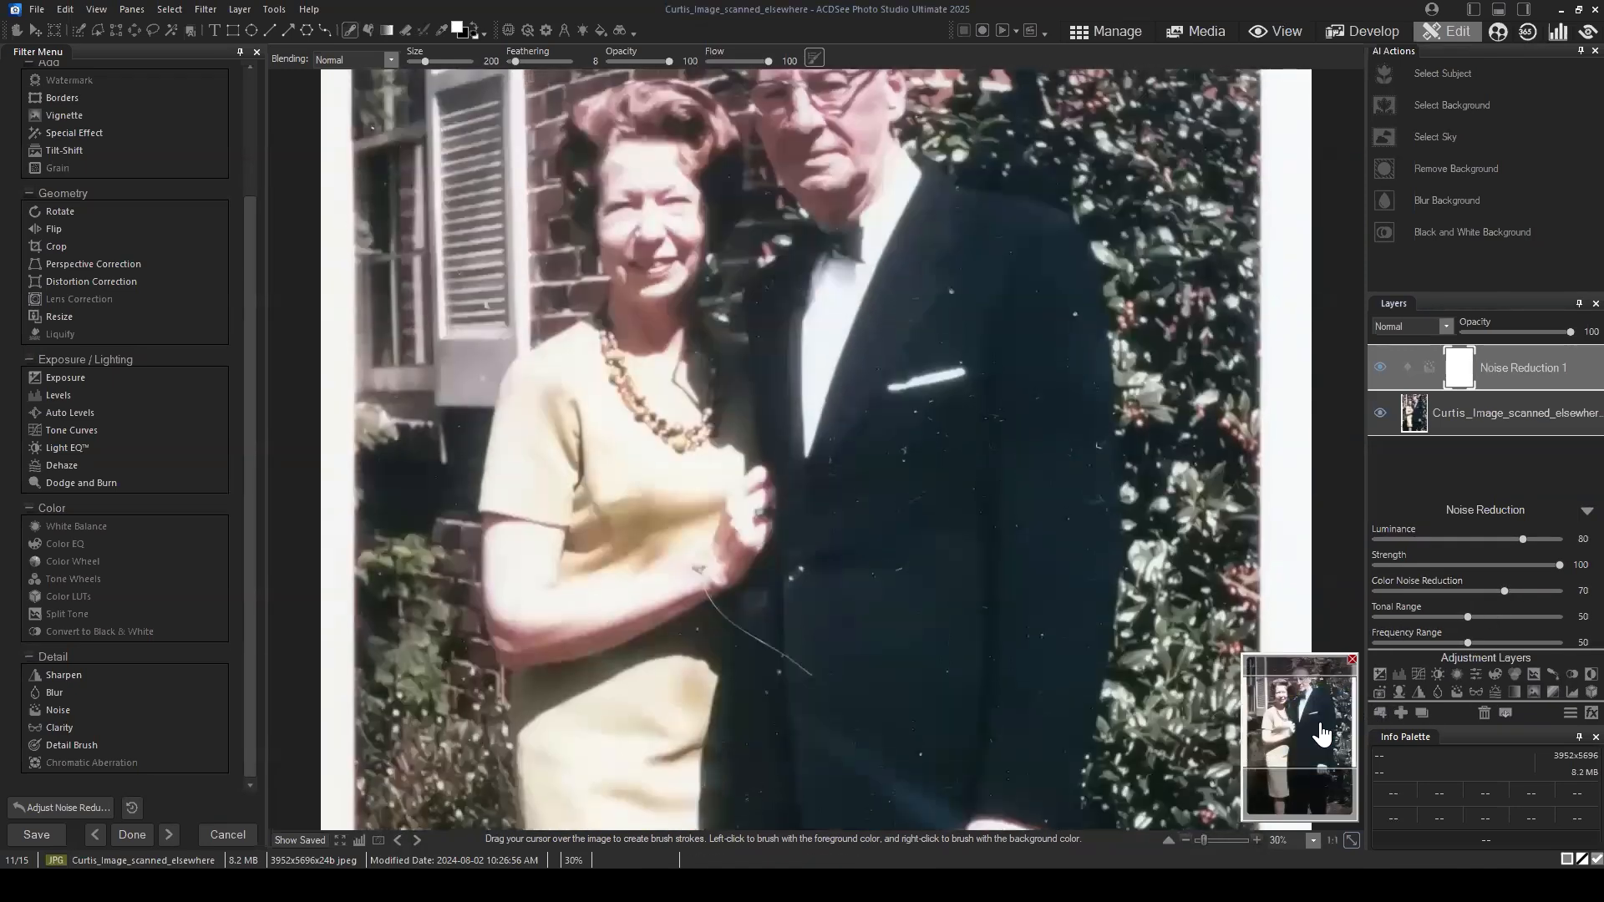
pyautogui.scroll(-1, 1027, 427)
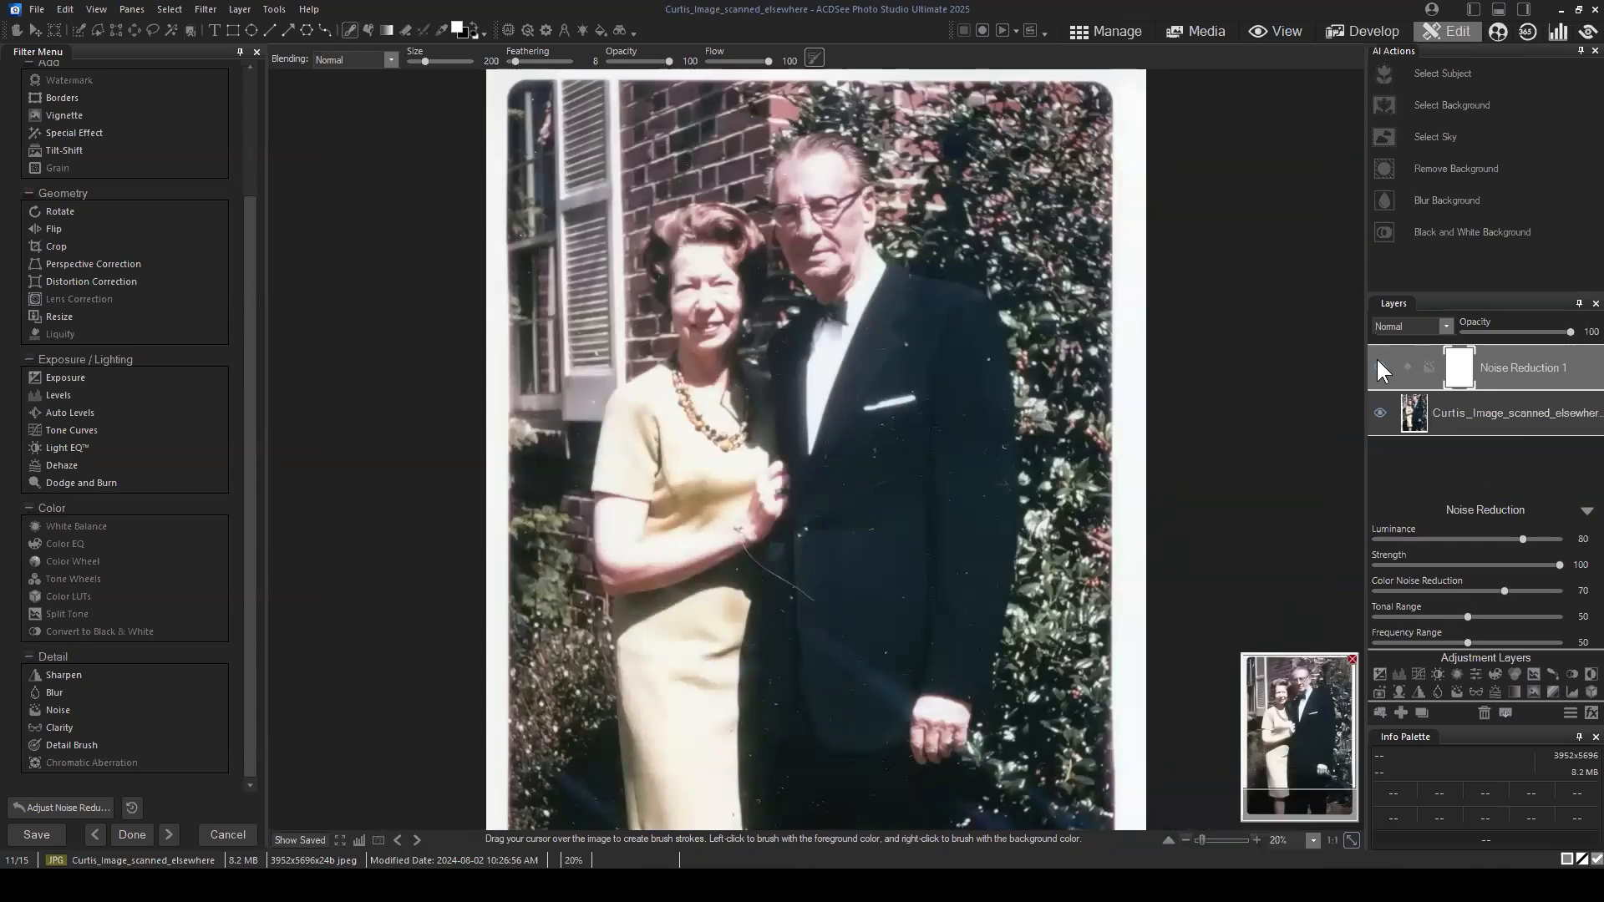
pyautogui.moveTo(1307, 732); pyautogui.dragTo(1310, 744)
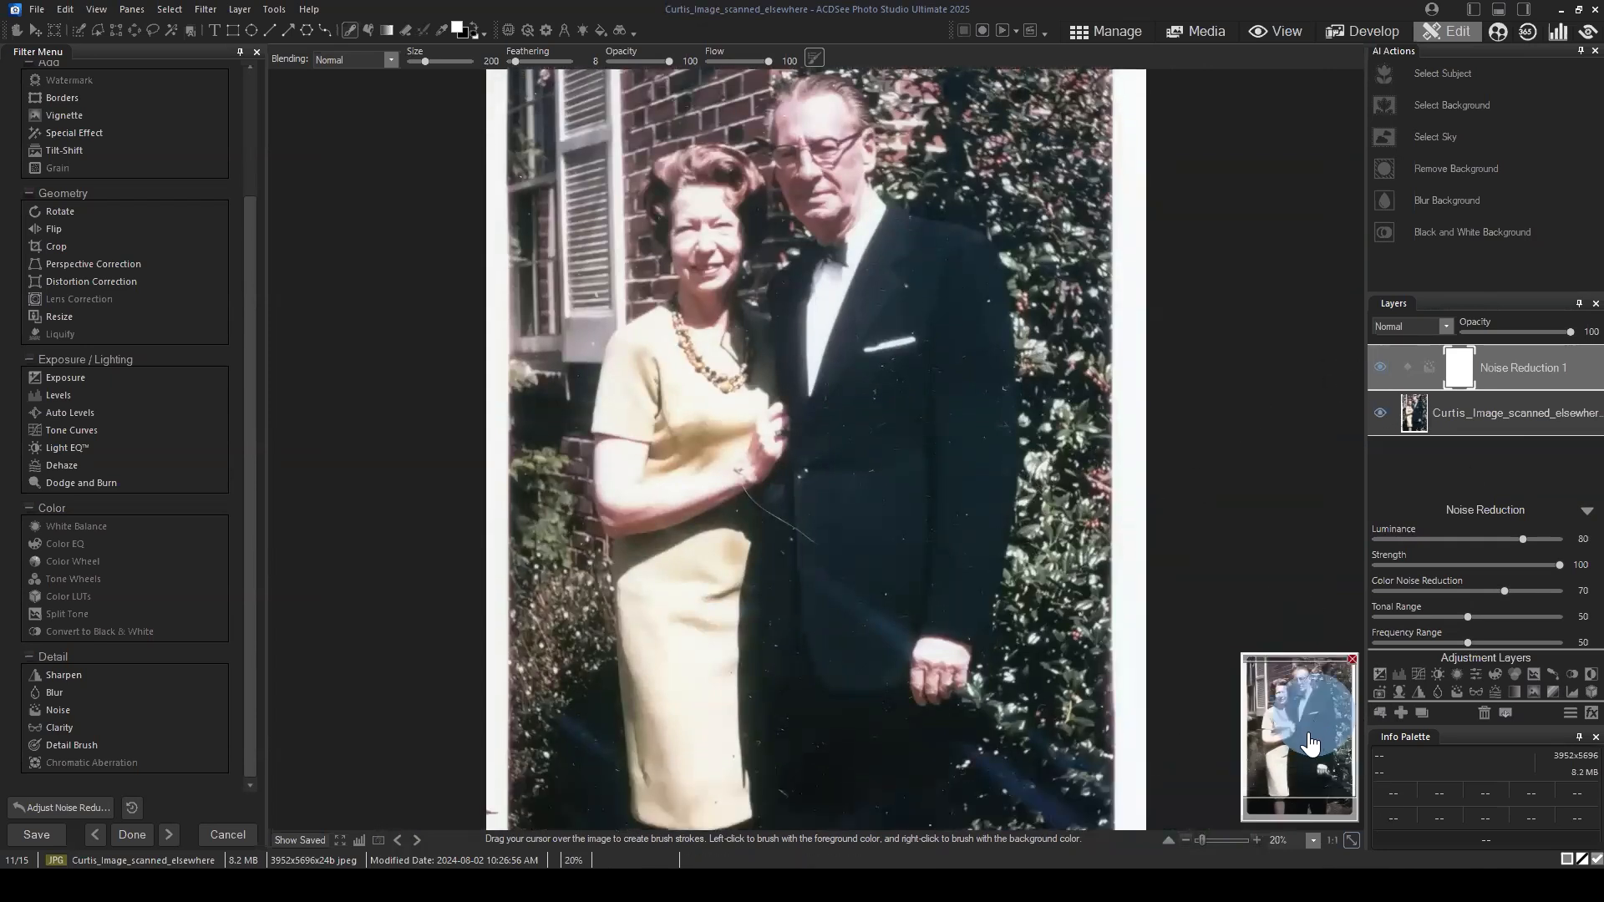
pyautogui.click(1380, 368)
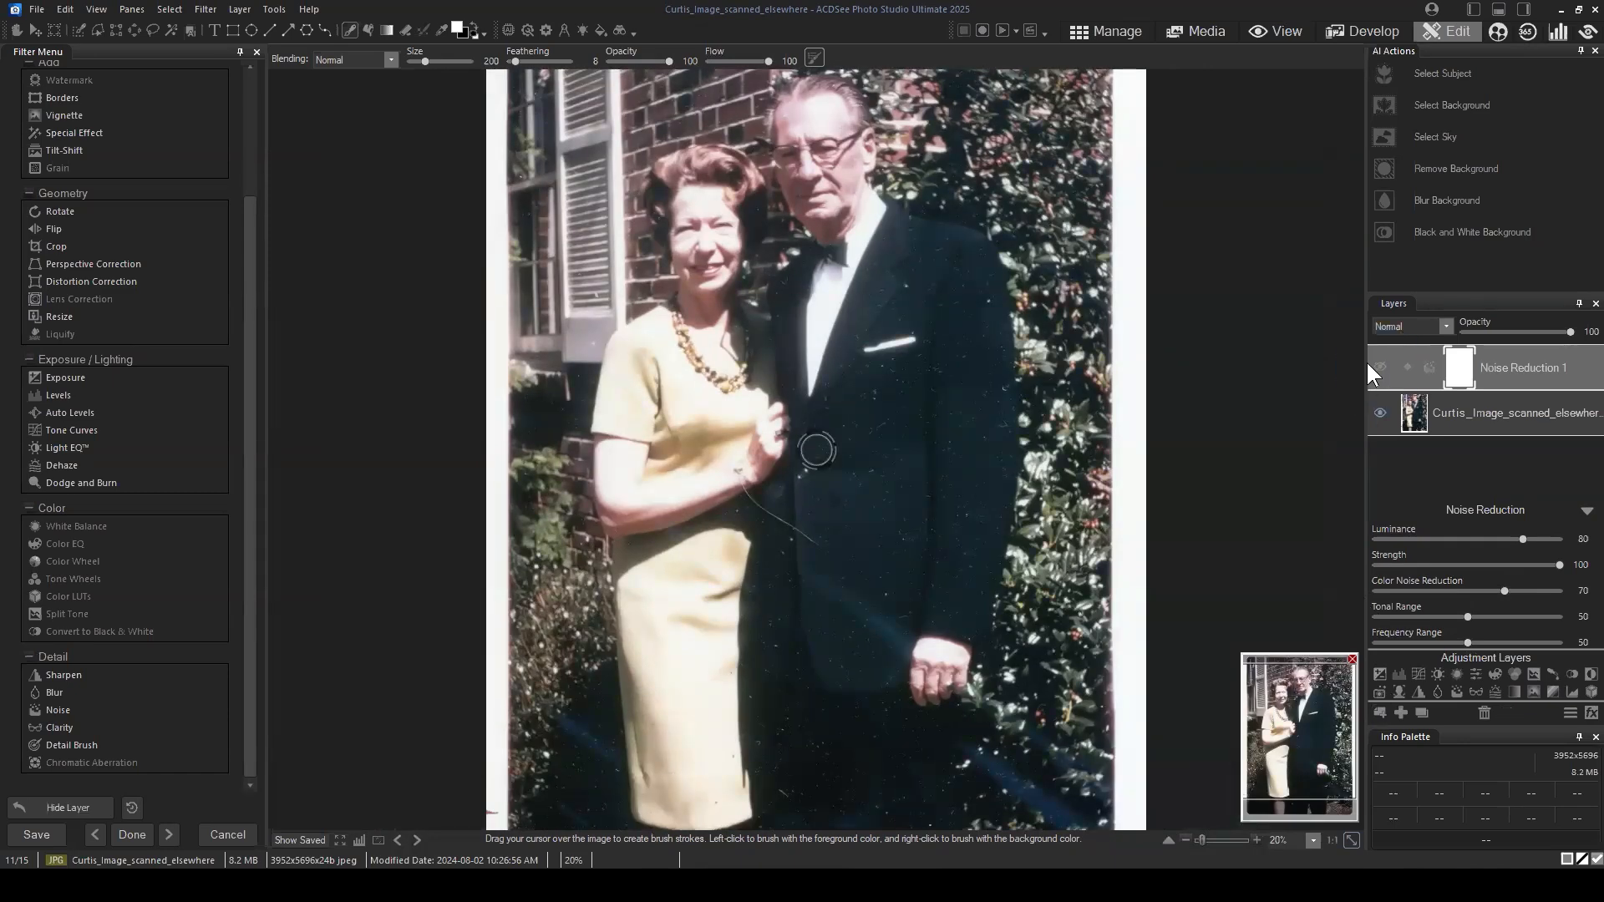
pyautogui.click(1379, 368)
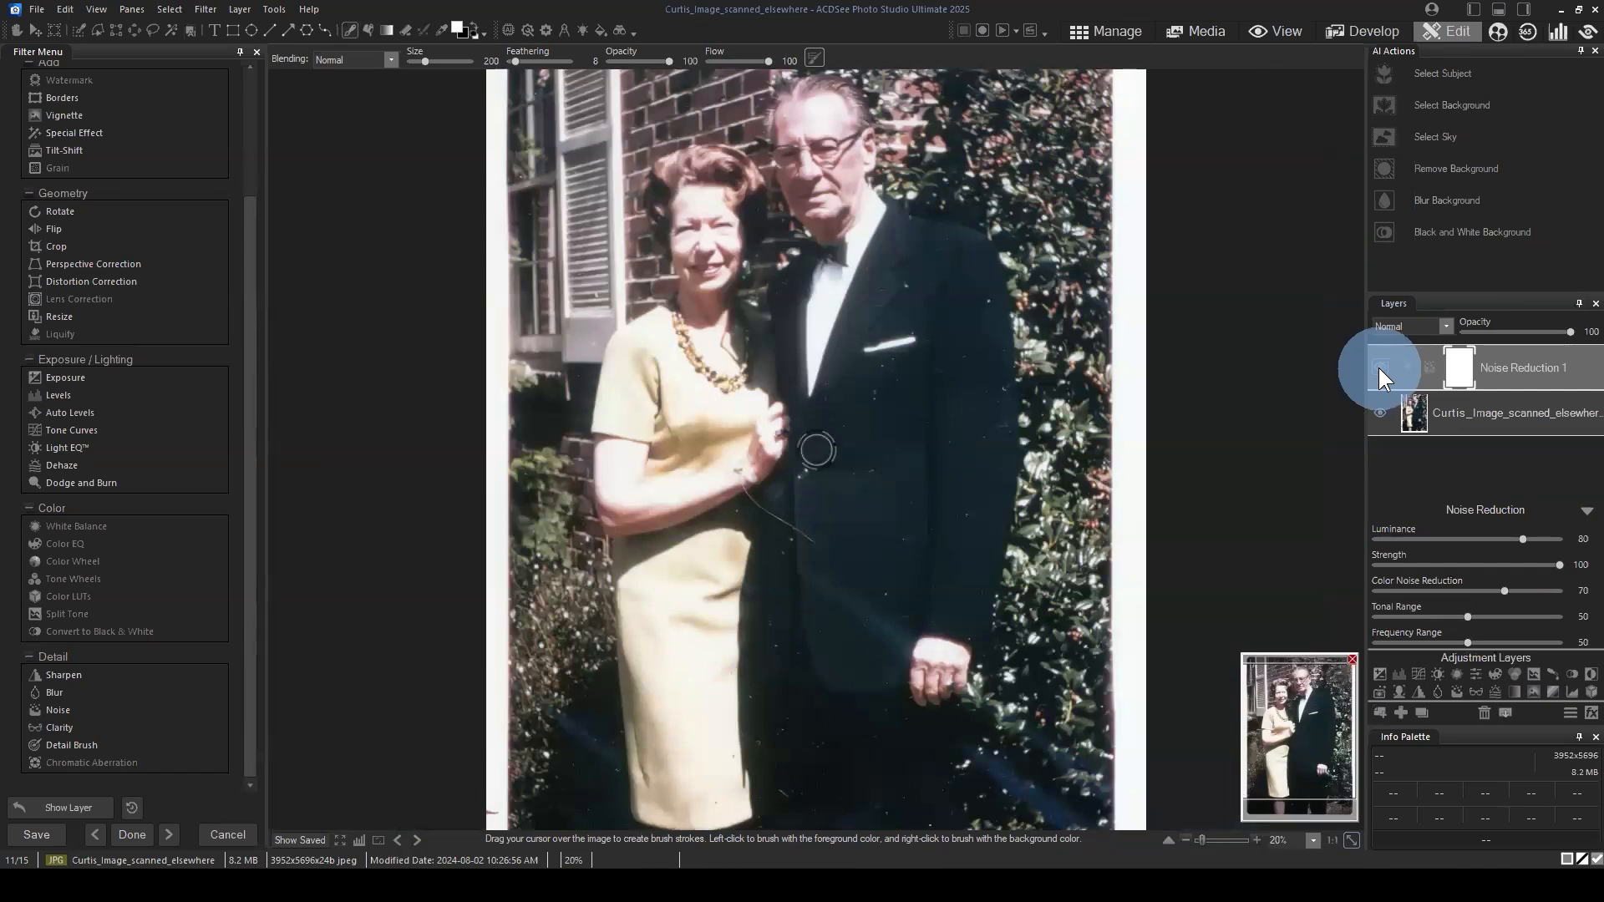
pyautogui.scroll(1, 964, 391)
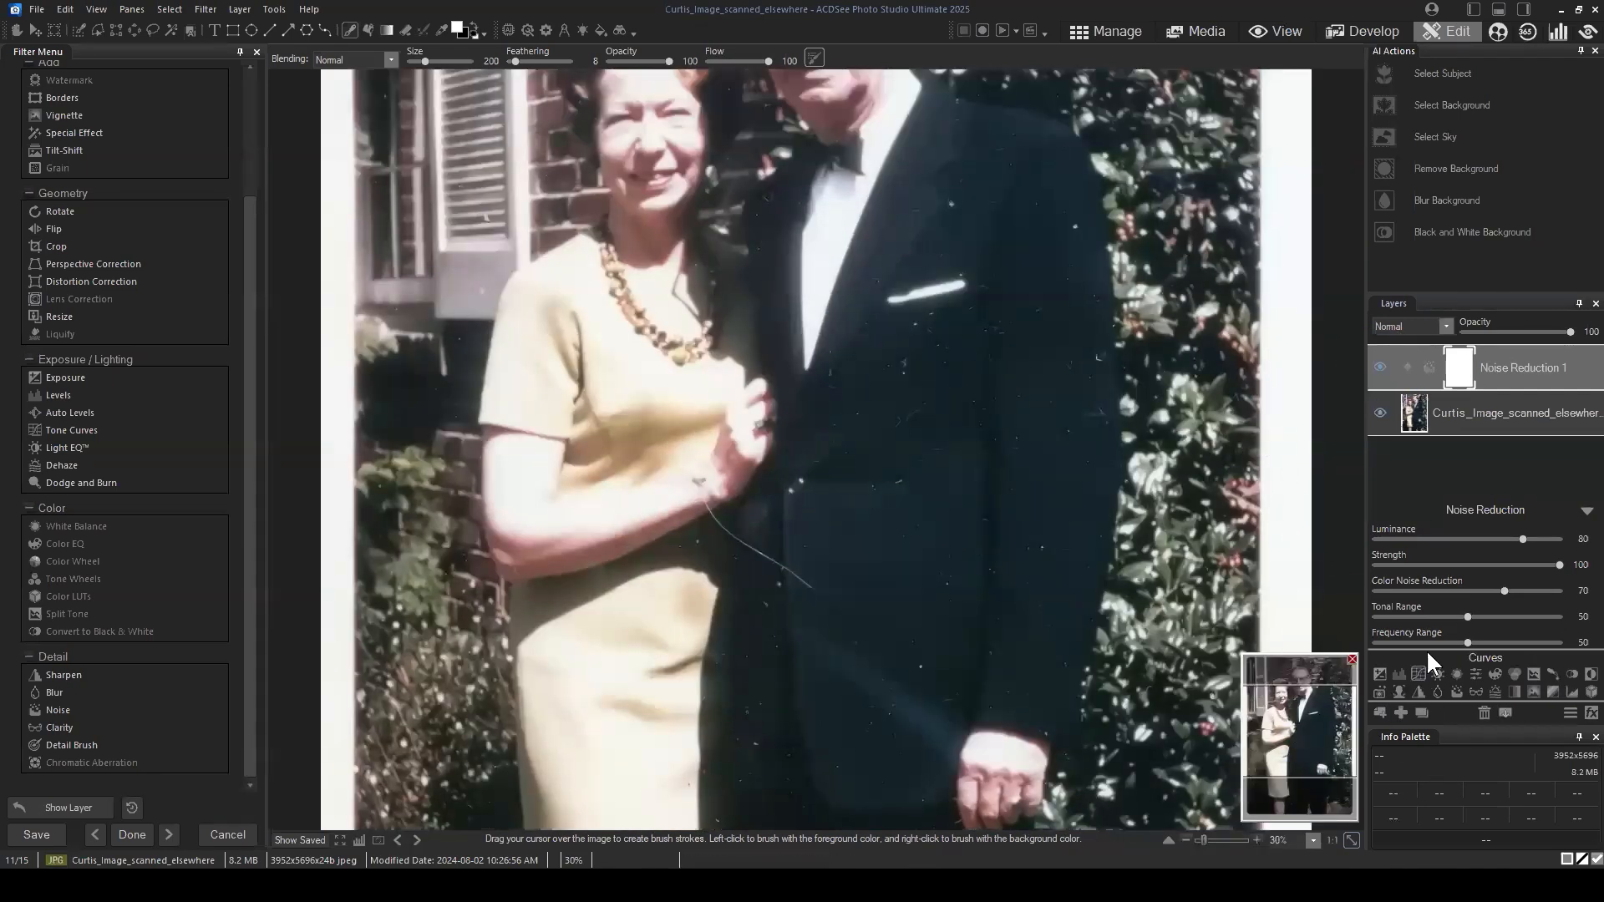
pyautogui.moveTo(1308, 794); pyautogui.dragTo(1305, 687)
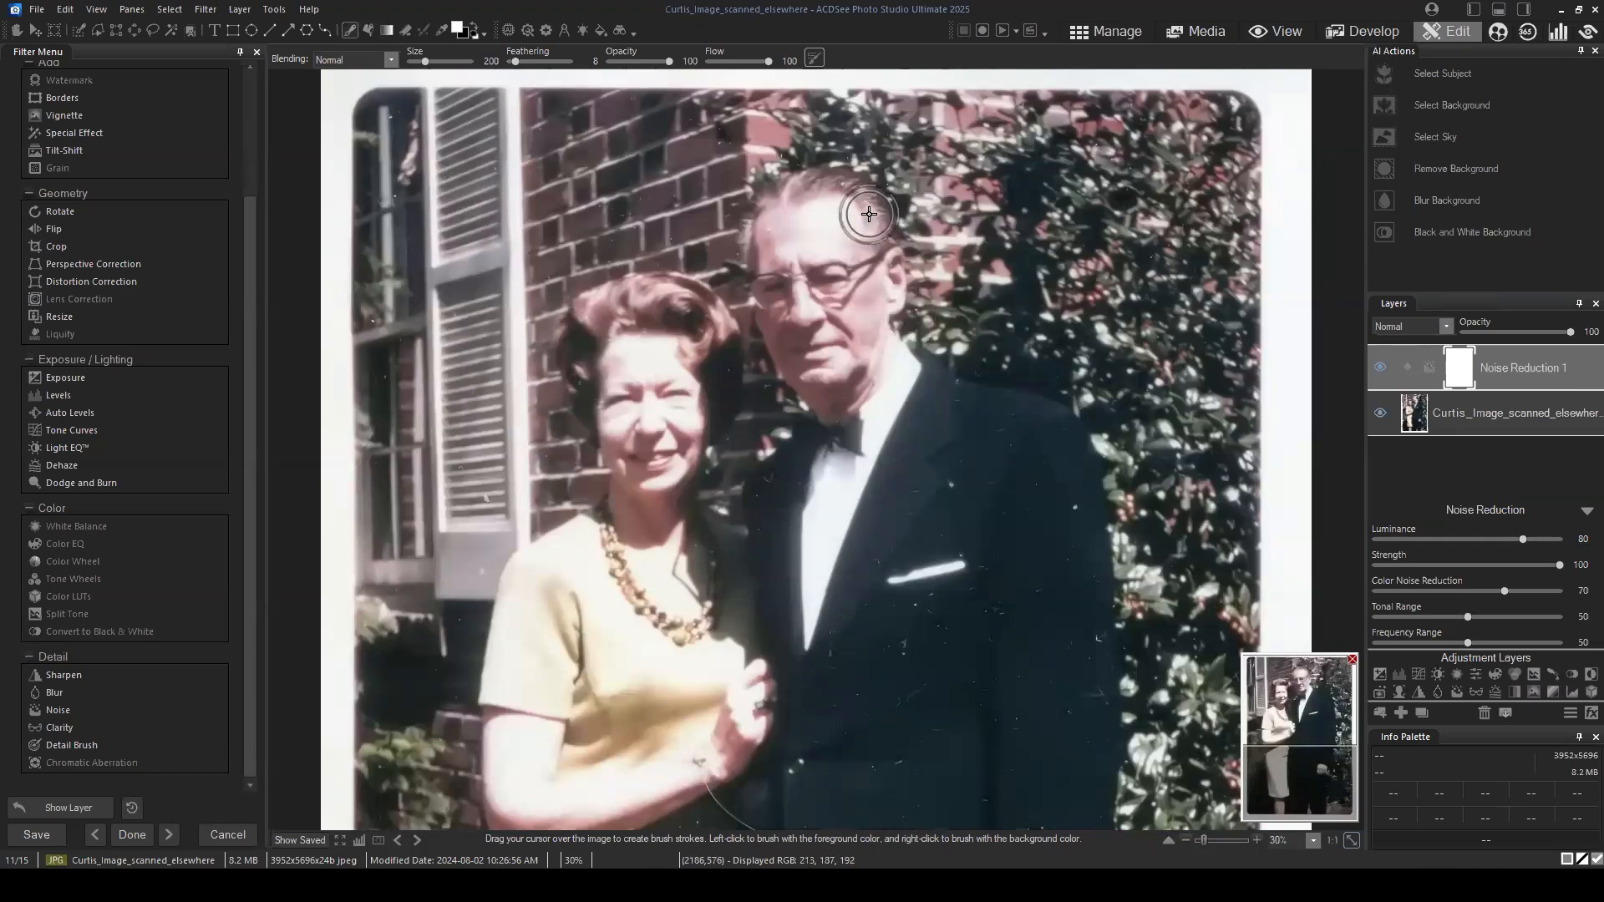
pyautogui.click(1379, 368)
pyautogui.click(1379, 367)
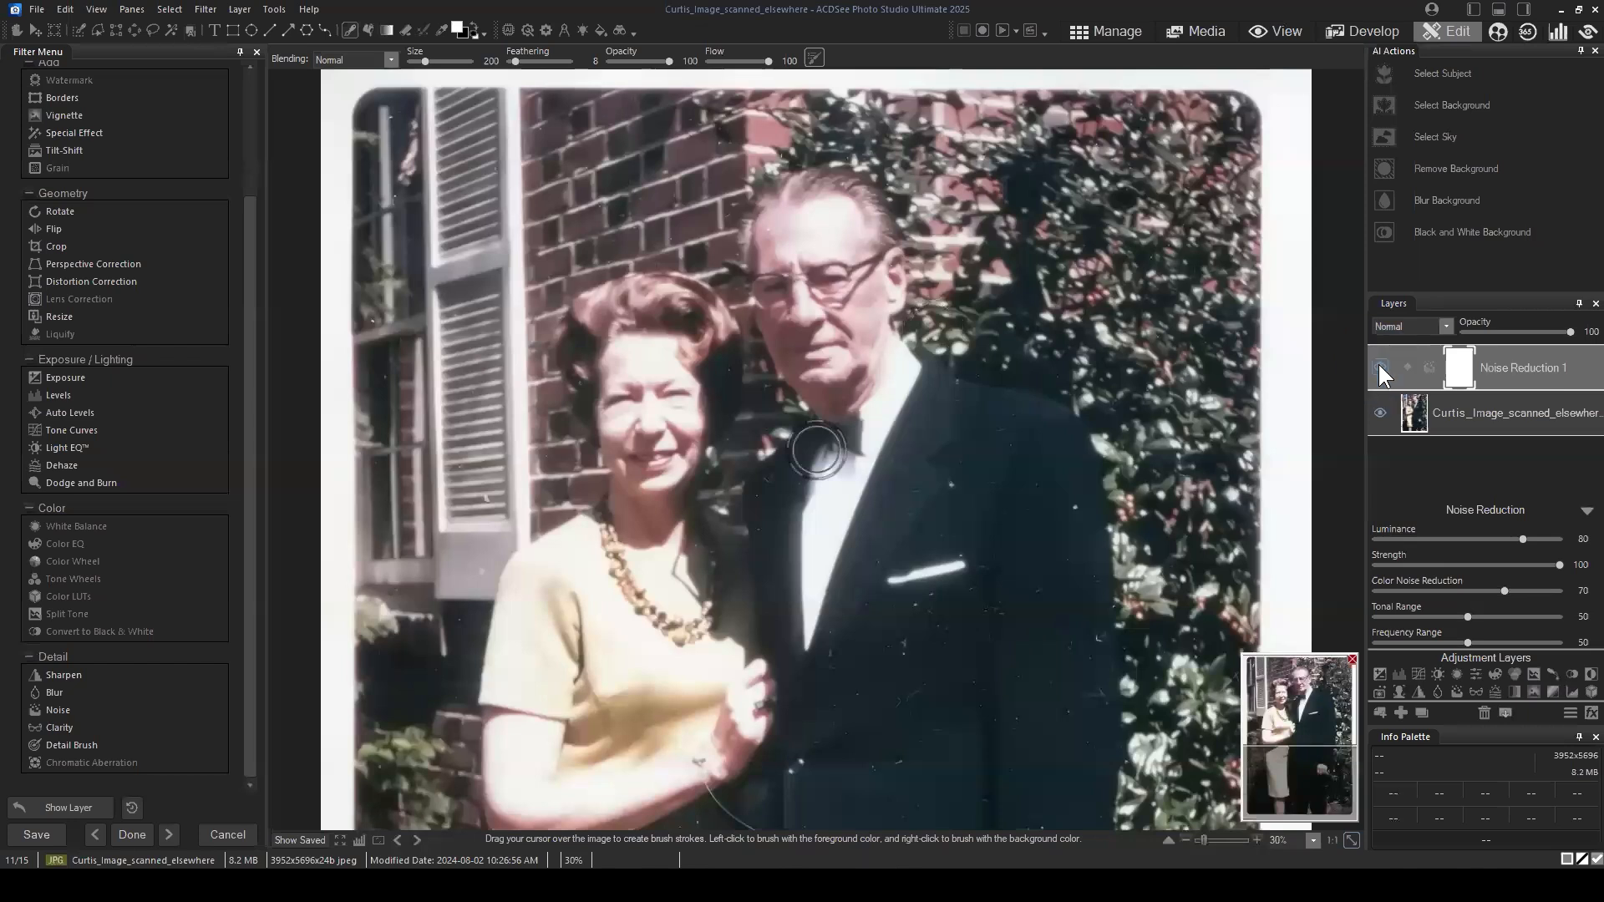
pyautogui.click(1377, 366)
pyautogui.click(1375, 366)
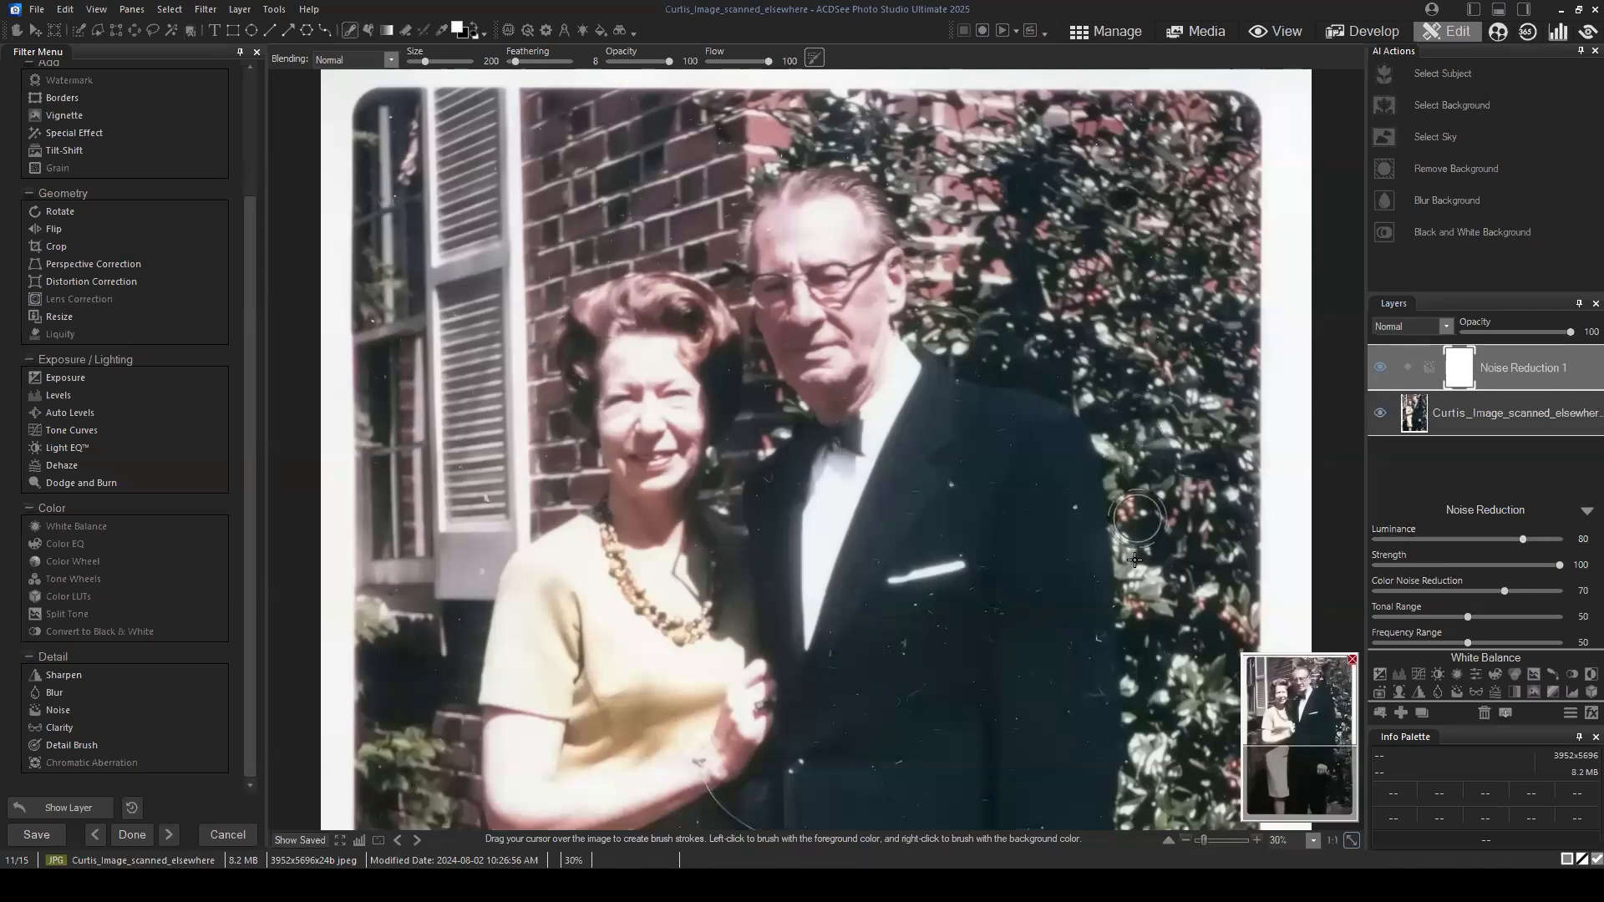
pyautogui.moveTo(1310, 706); pyautogui.dragTo(1308, 729)
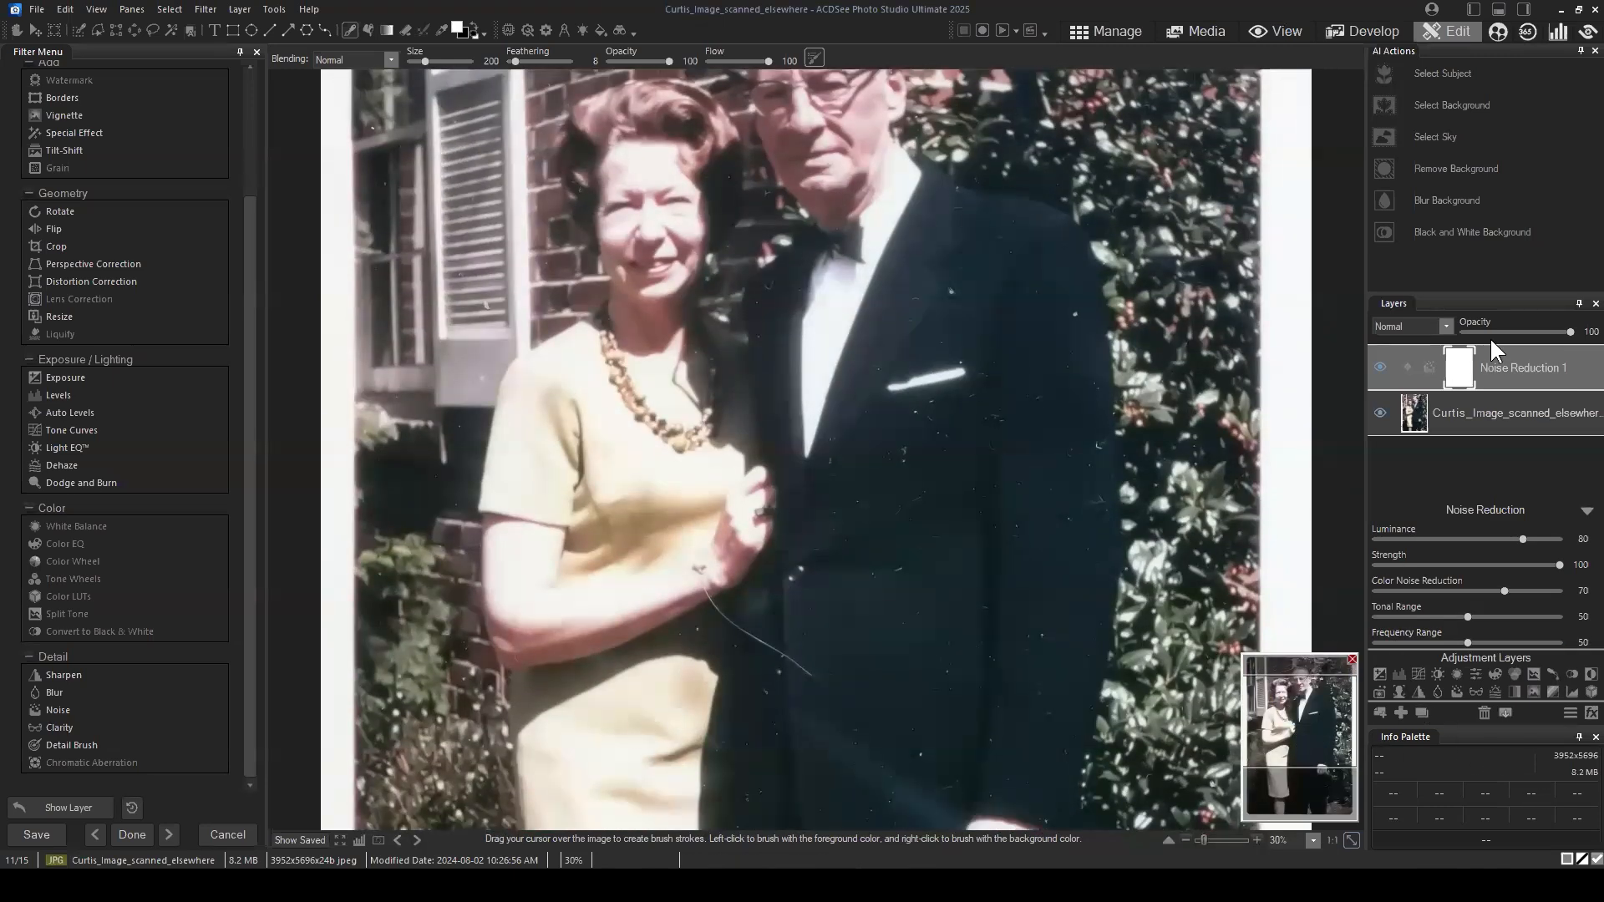
pyautogui.click(1546, 355)
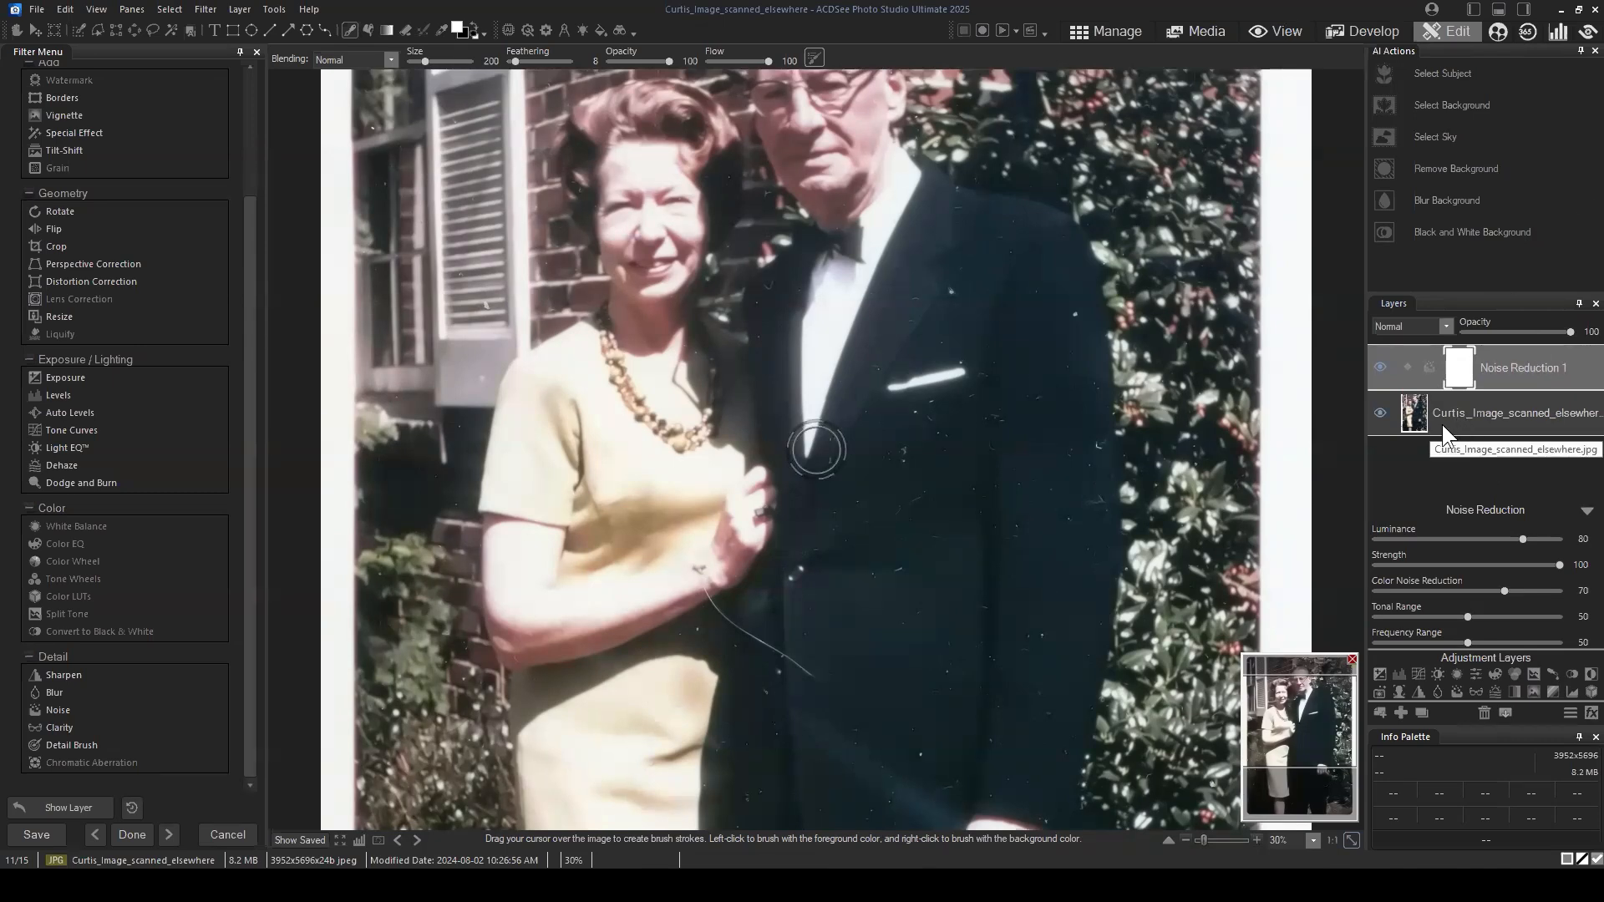
pyautogui.moveTo(1521, 363); pyautogui.dragTo(1503, 369)
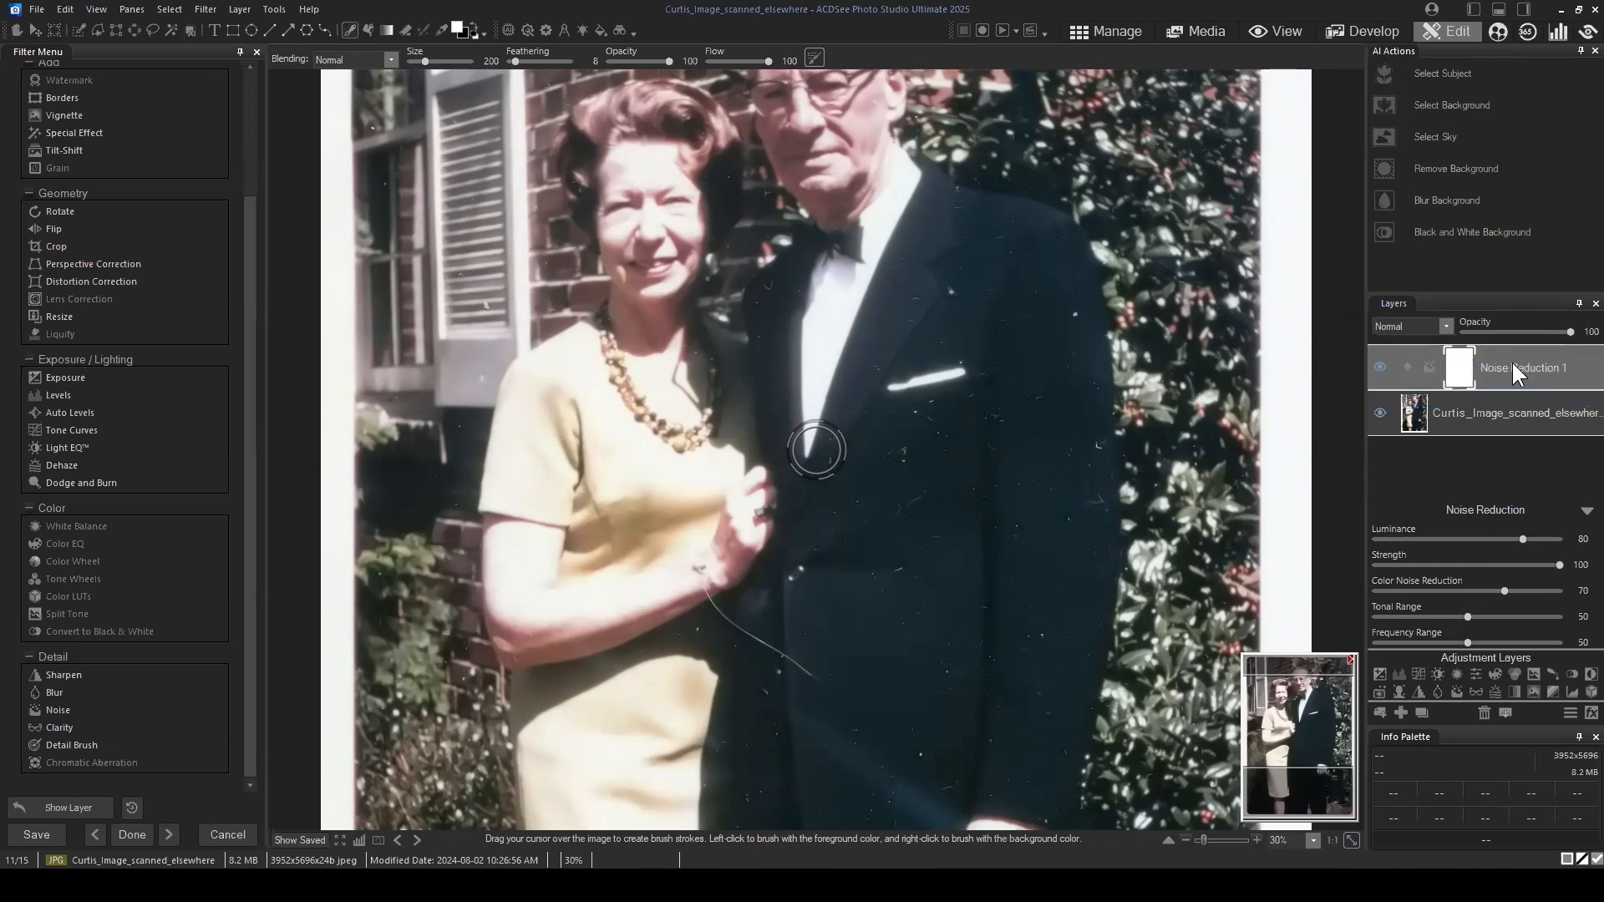
pyautogui.moveTo(1291, 718); pyautogui.dragTo(1303, 792)
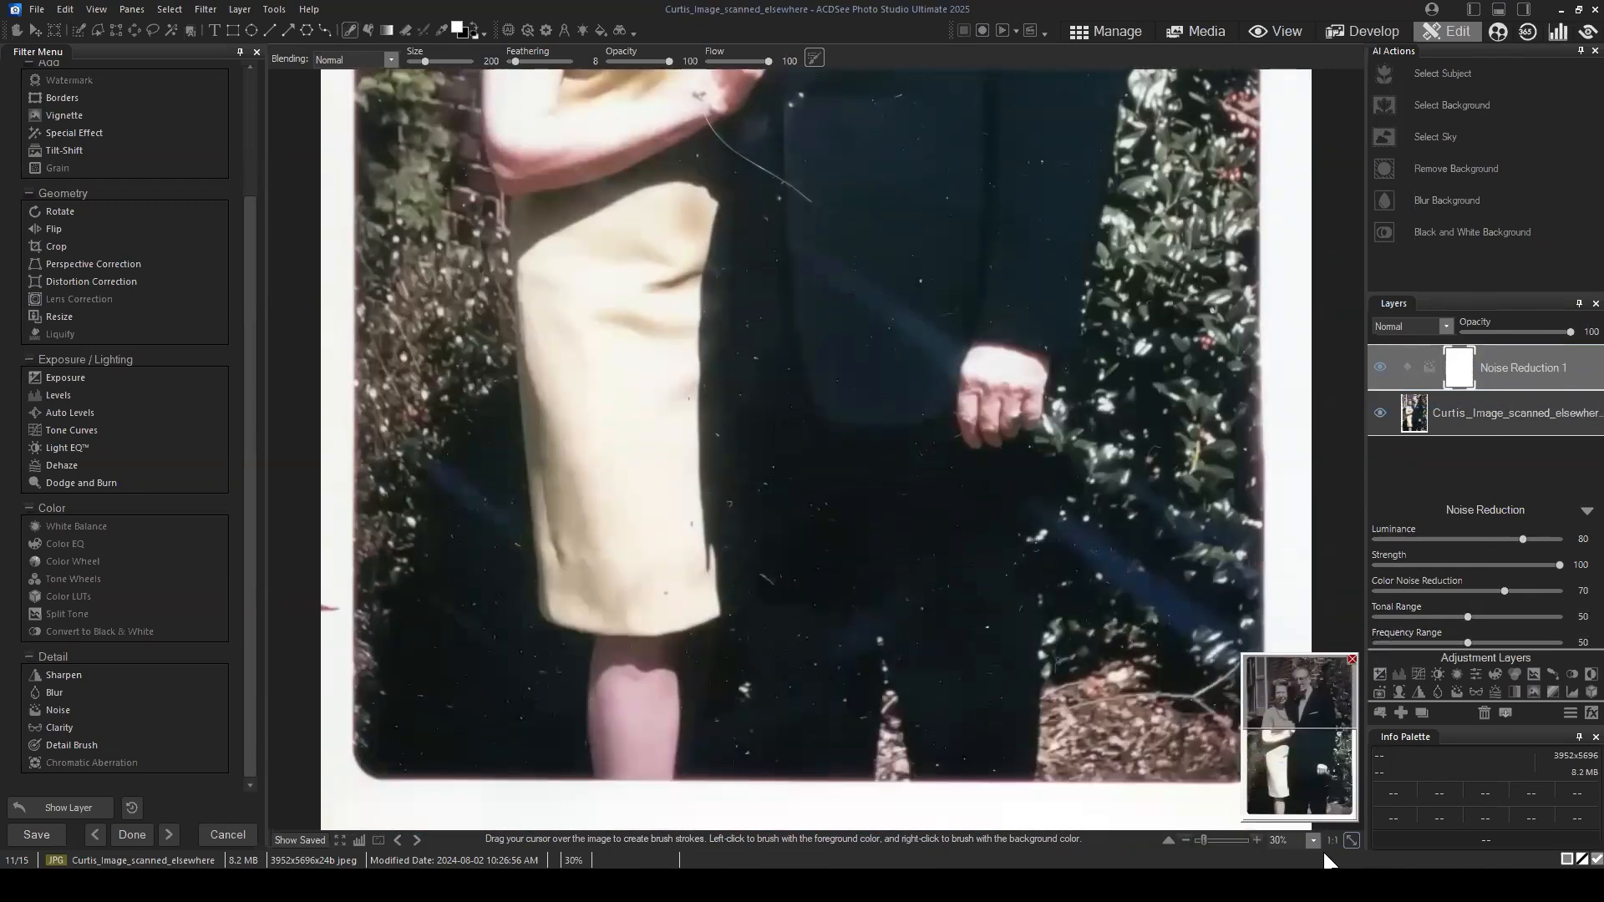
# Step: Collapse the Noise Reduction settings and add a Vibrance adjustment layer above the Noise Reduction layer
pyautogui.click(1351, 839)
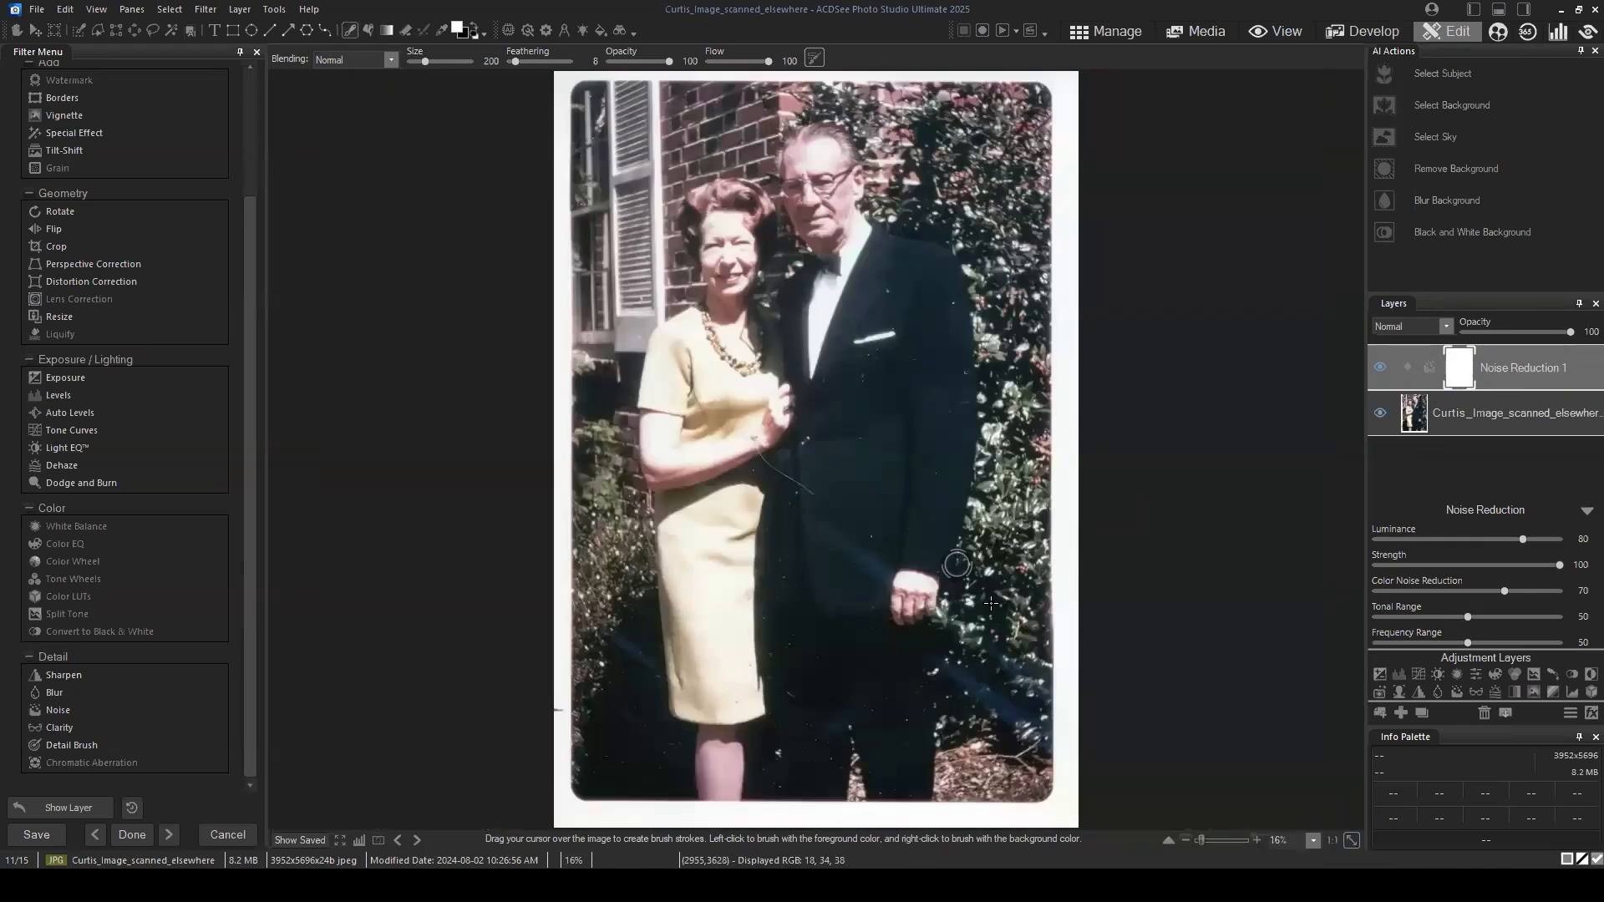
pyautogui.click(1586, 511)
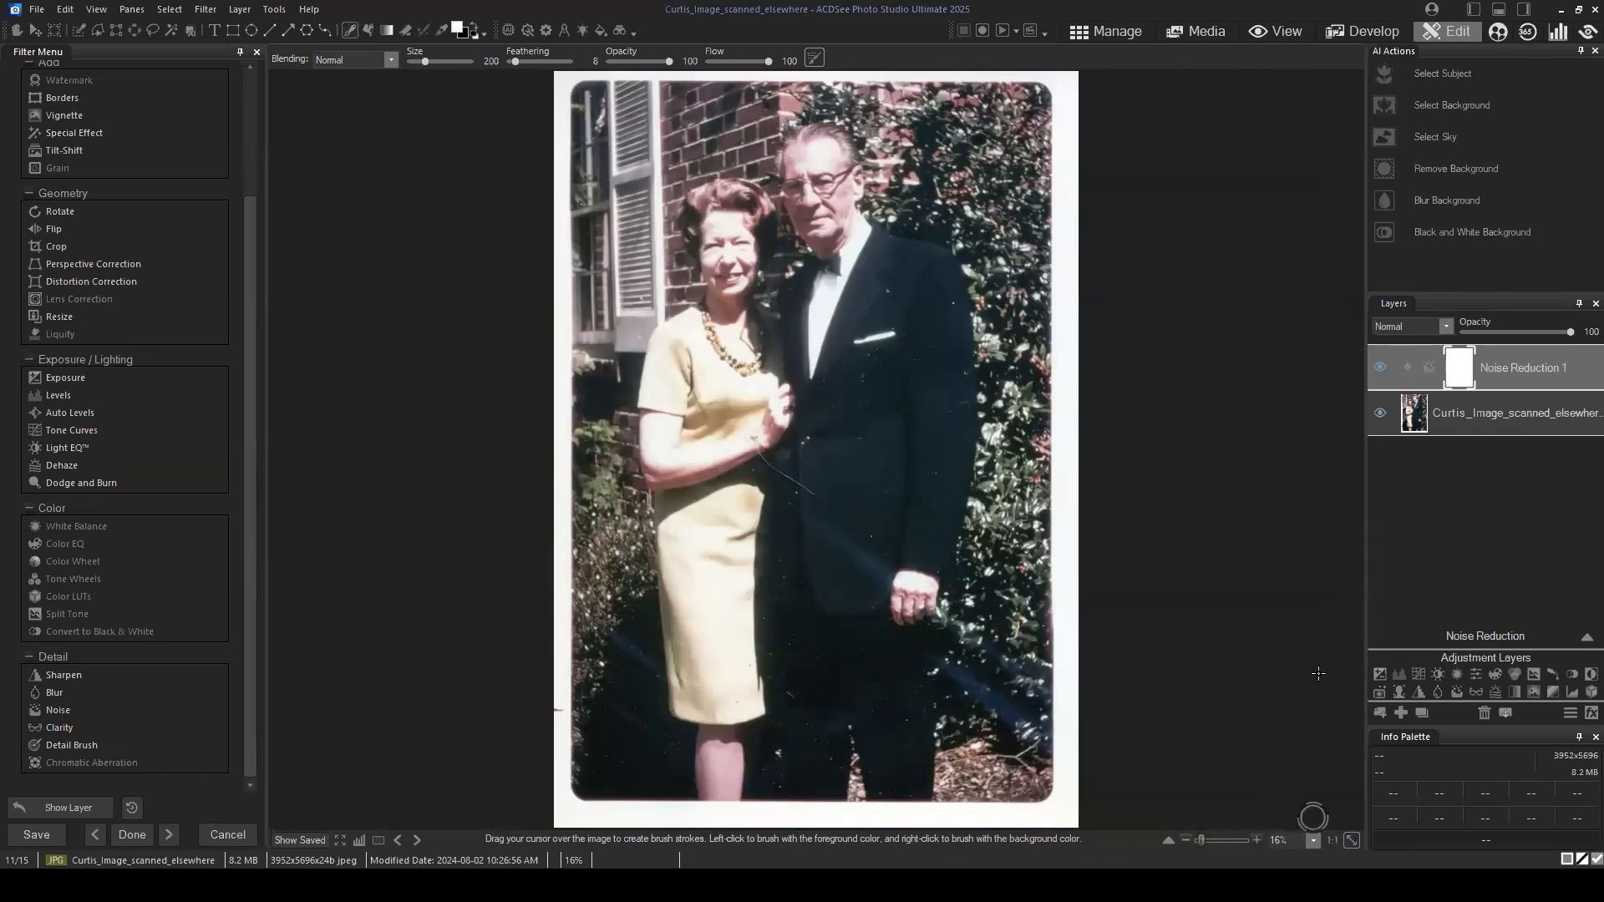
pyautogui.click(1476, 675)
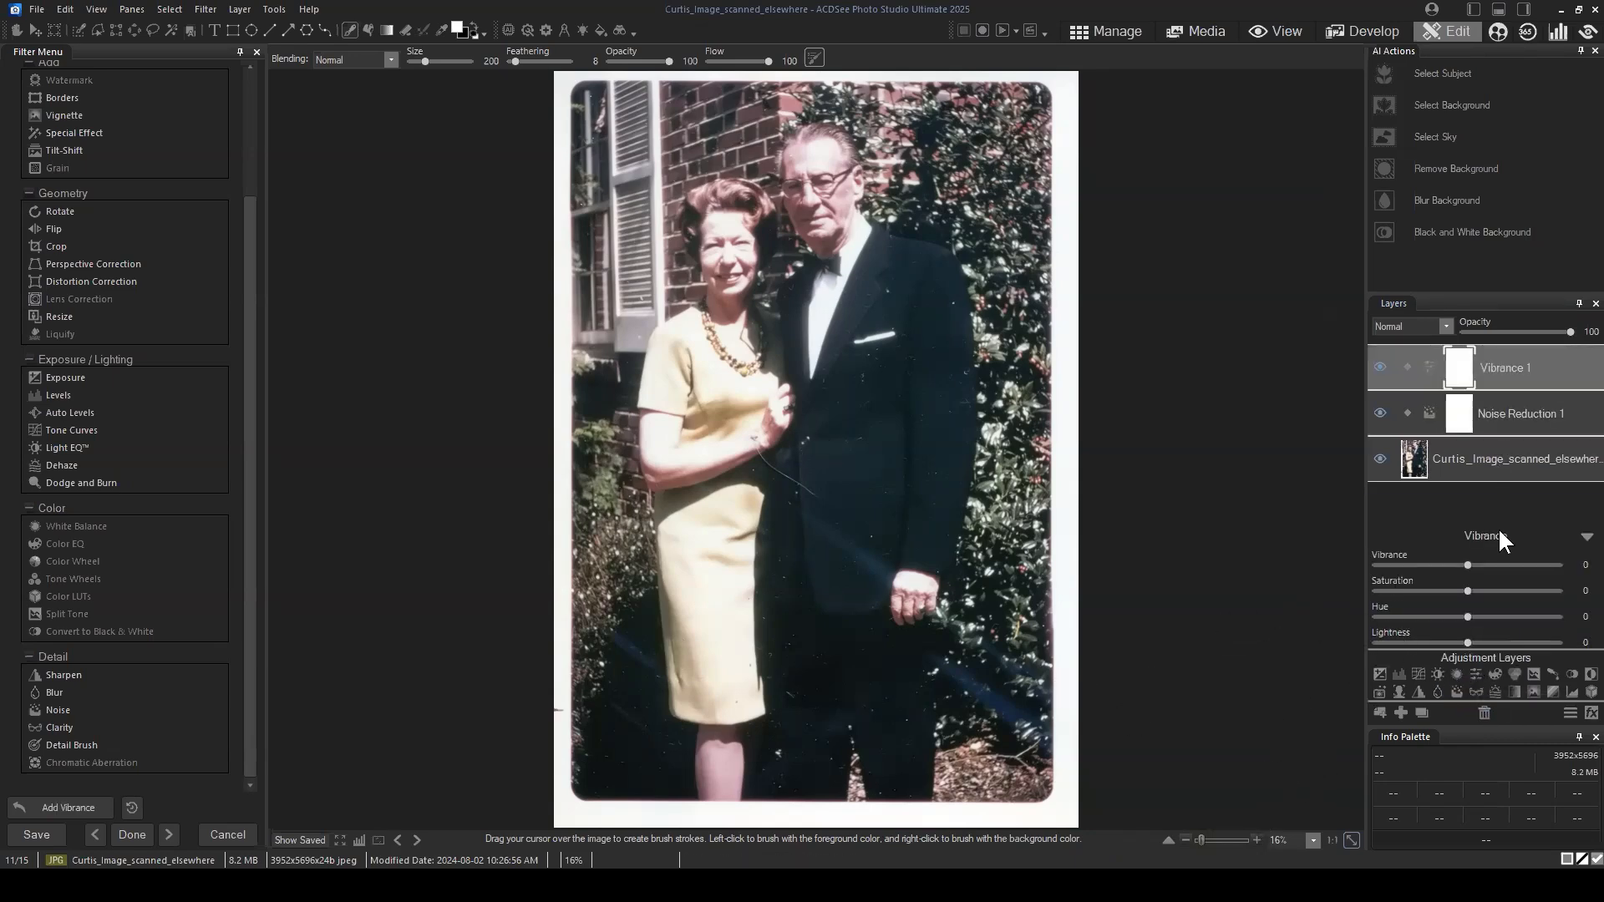
# Step: Try a lower vibrance on the Vibrance layer and return the value to 0
pyautogui.moveTo(1468, 564); pyautogui.dragTo(1408, 566)
pyautogui.moveTo(1427, 562)
pyautogui.mouseDown()
pyautogui.moveTo(1396, 563)
pyautogui.moveTo(1455, 568)
pyautogui.mouseUp()
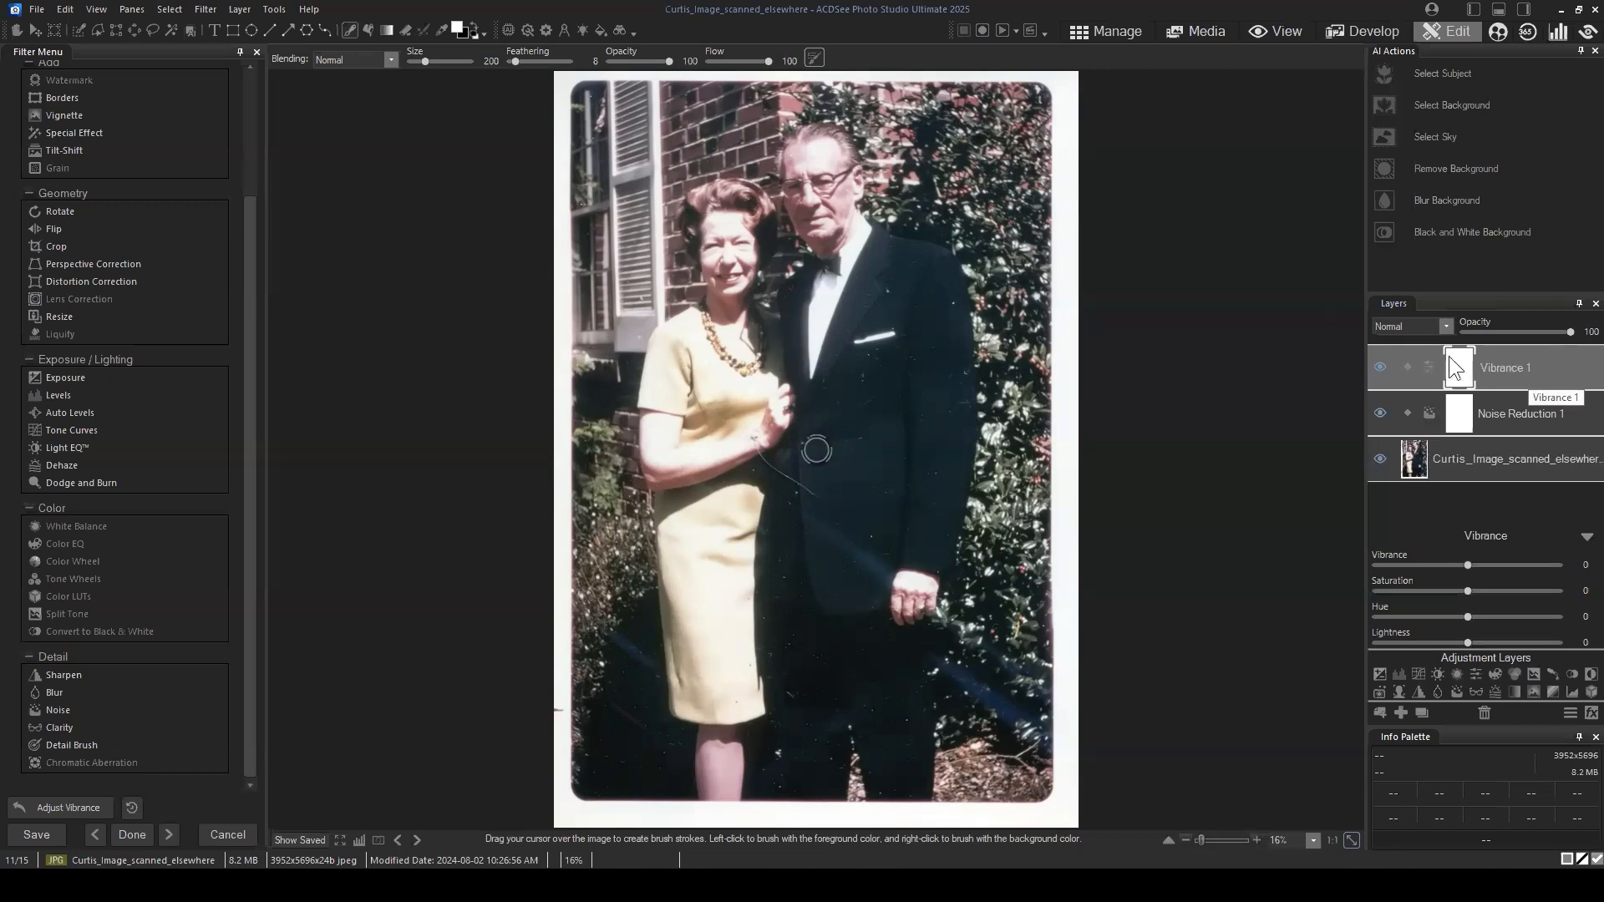
pyautogui.click(1517, 373)
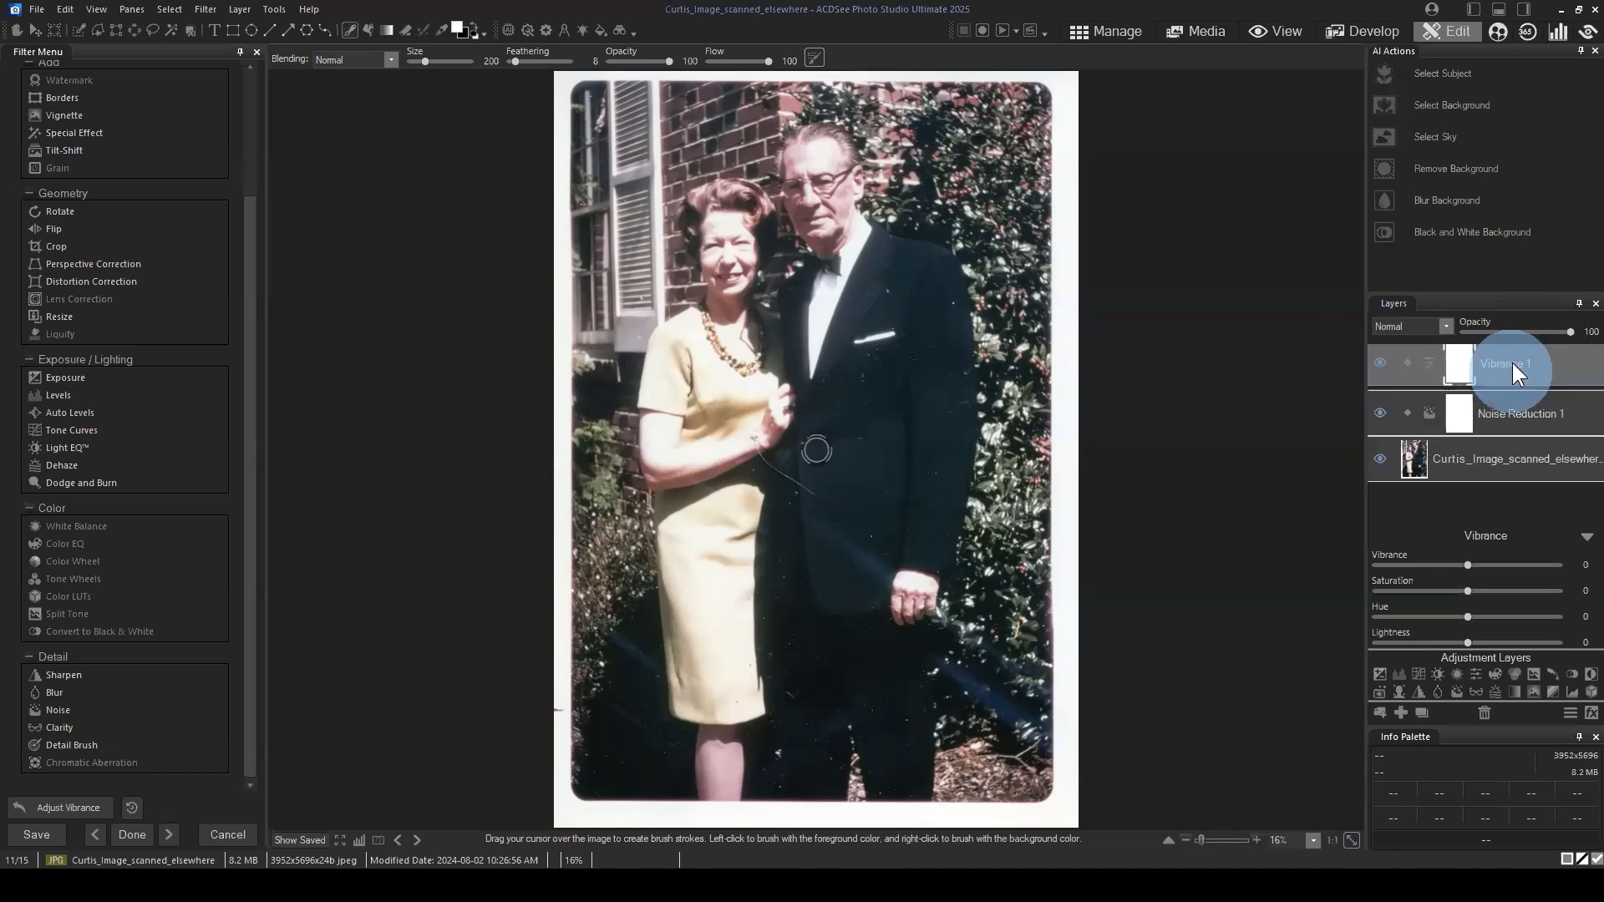
# Step: Set the Vibrance layer's vibrance to 100 and fill its mask with black
pyautogui.moveTo(1468, 566); pyautogui.dragTo(1582, 582)
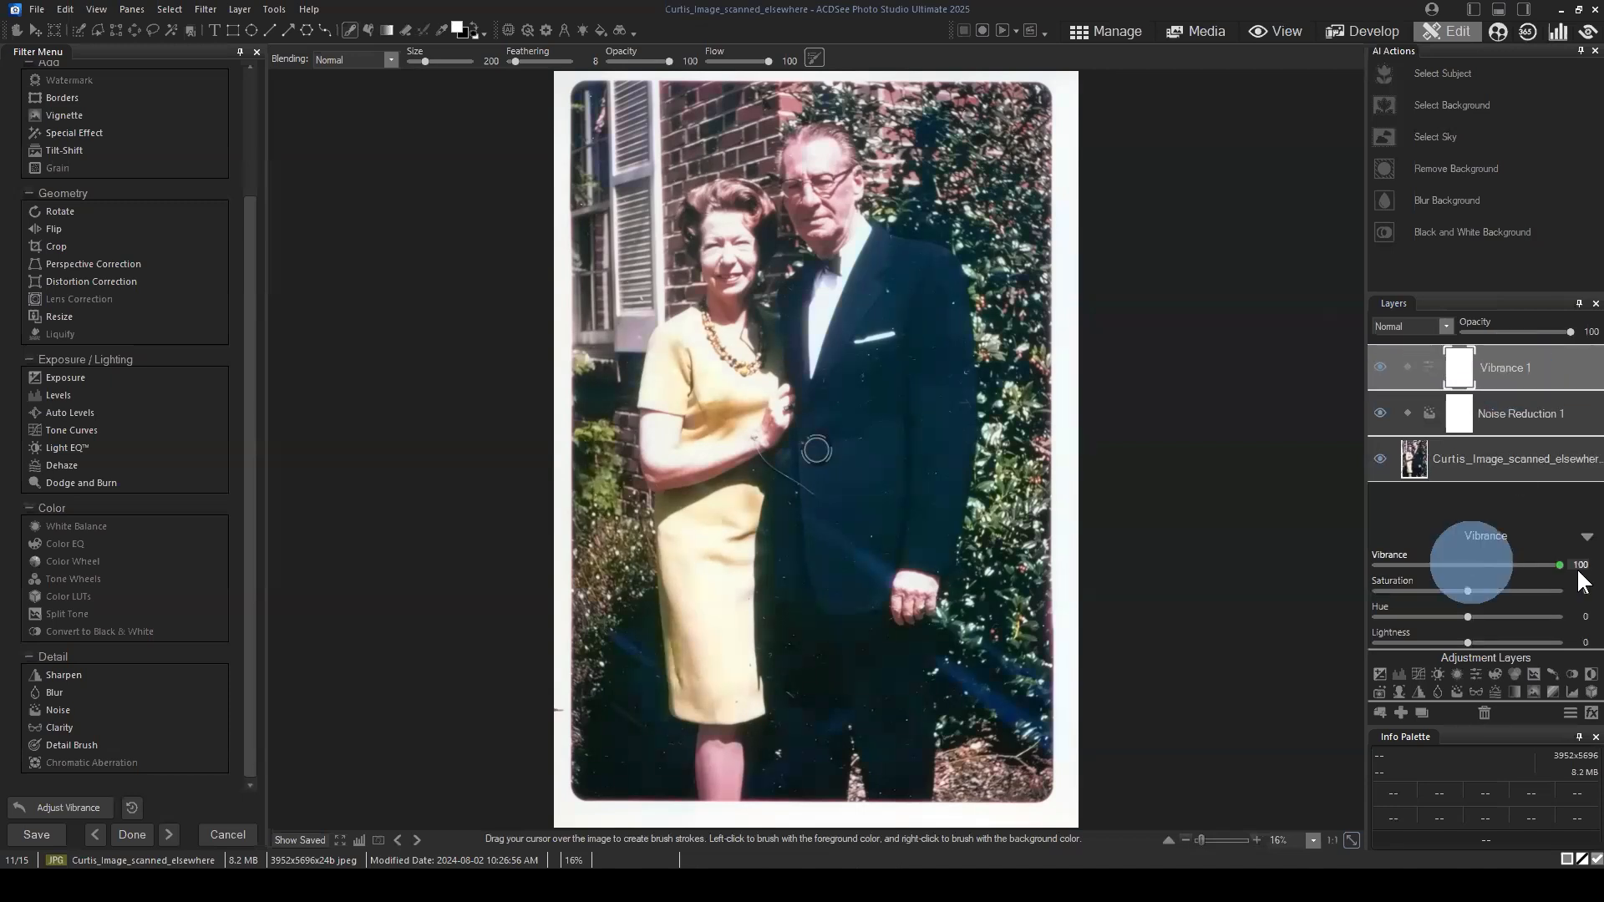
pyautogui.click(1522, 366)
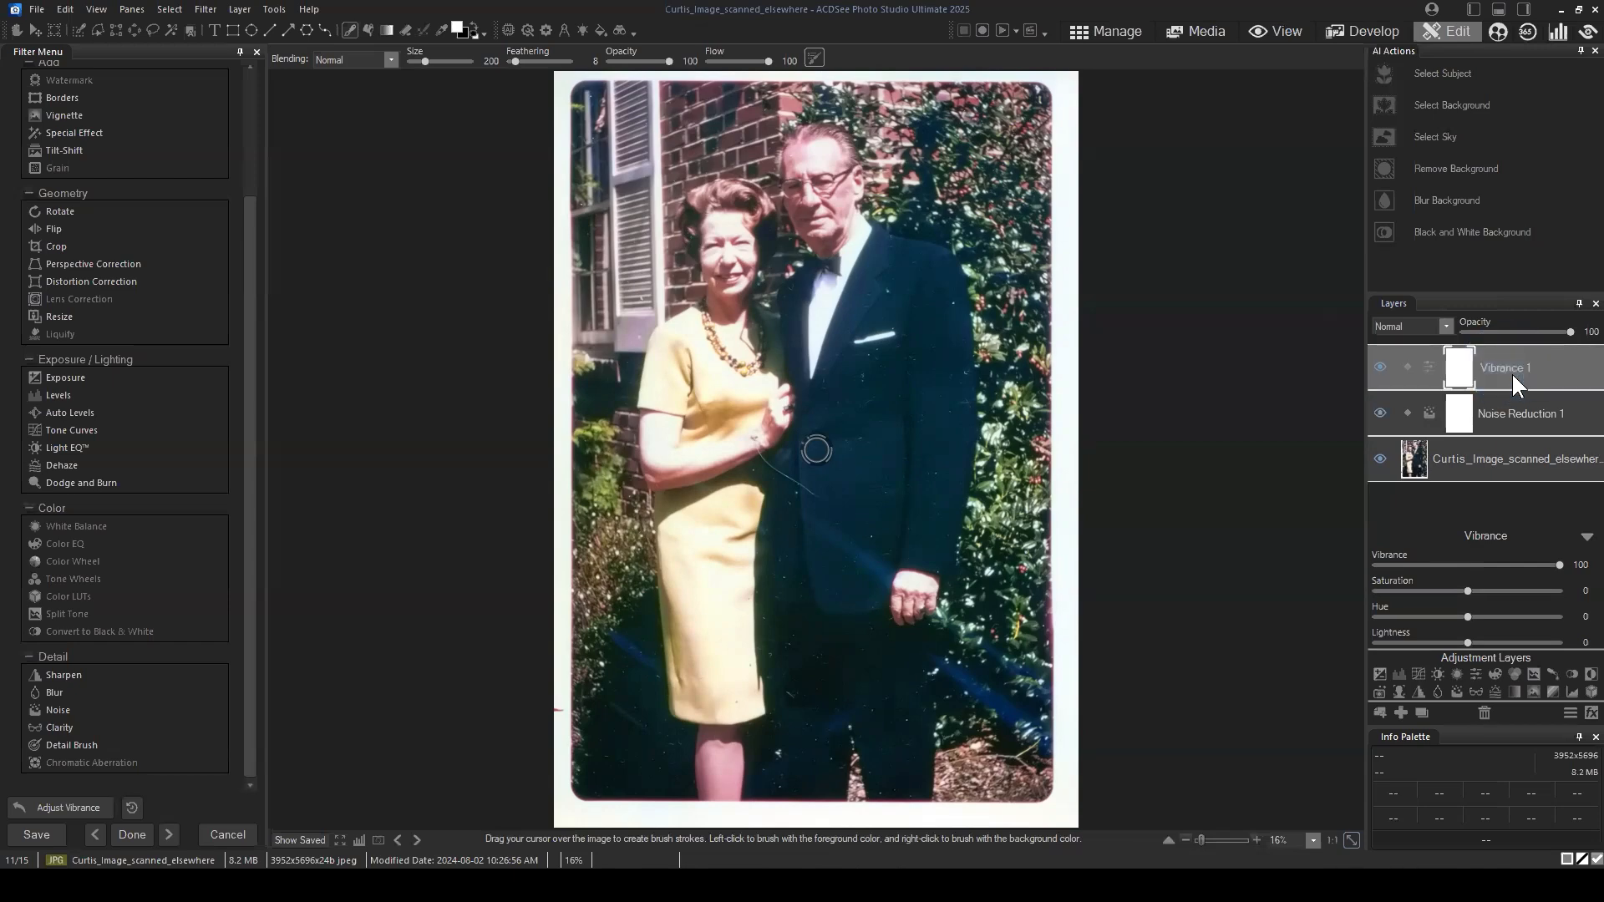
pyautogui.rightClick(1461, 364)
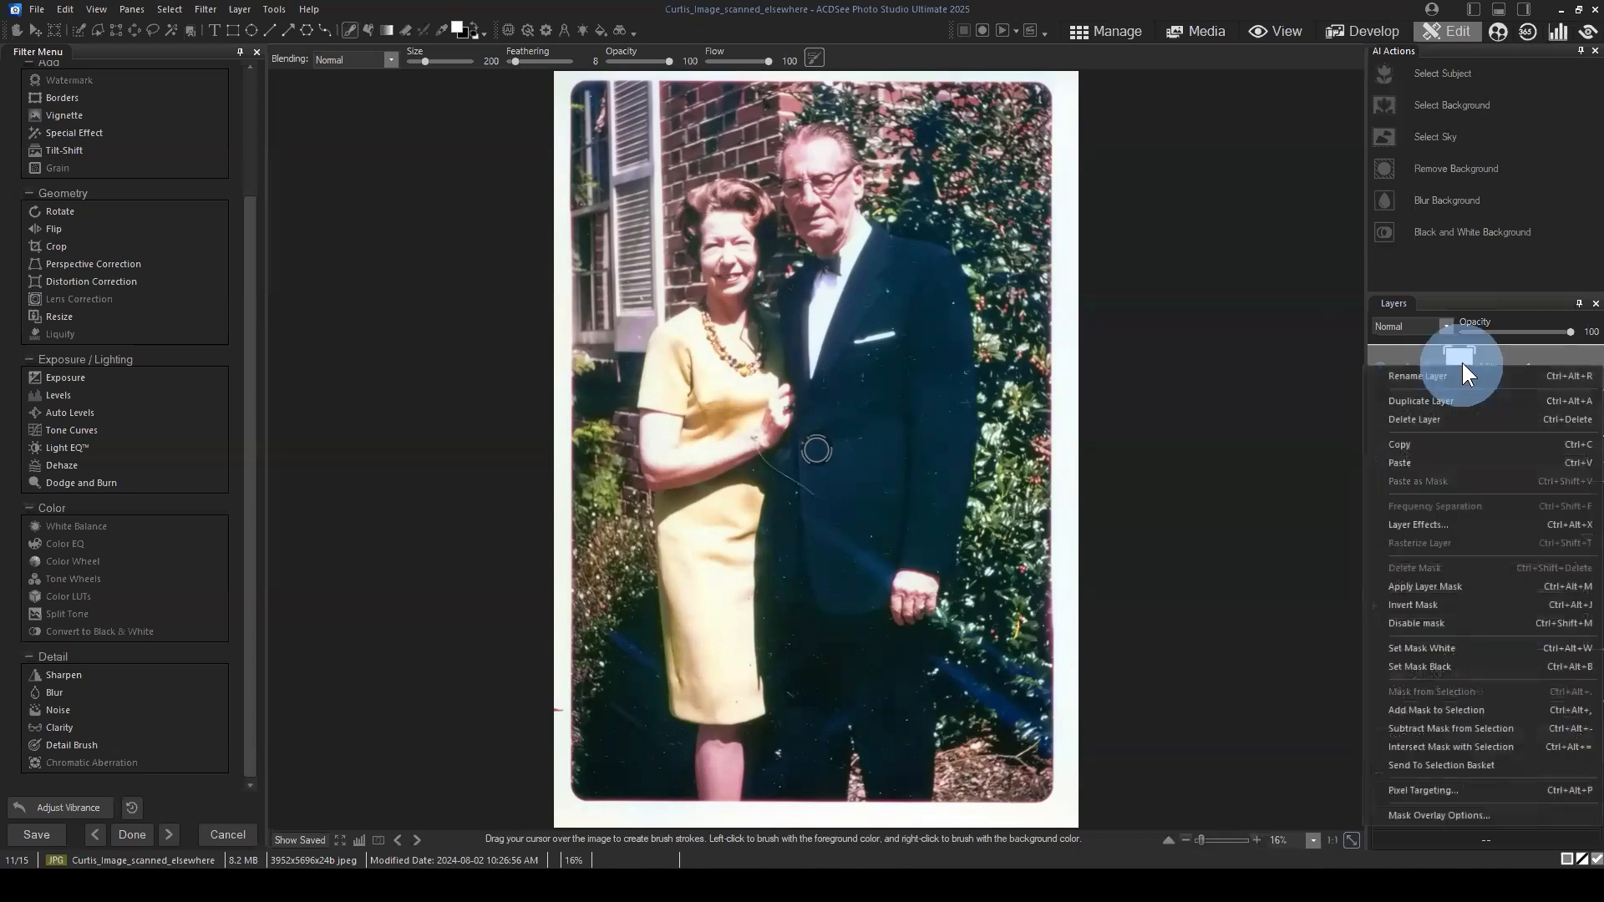
pyautogui.click(1436, 667)
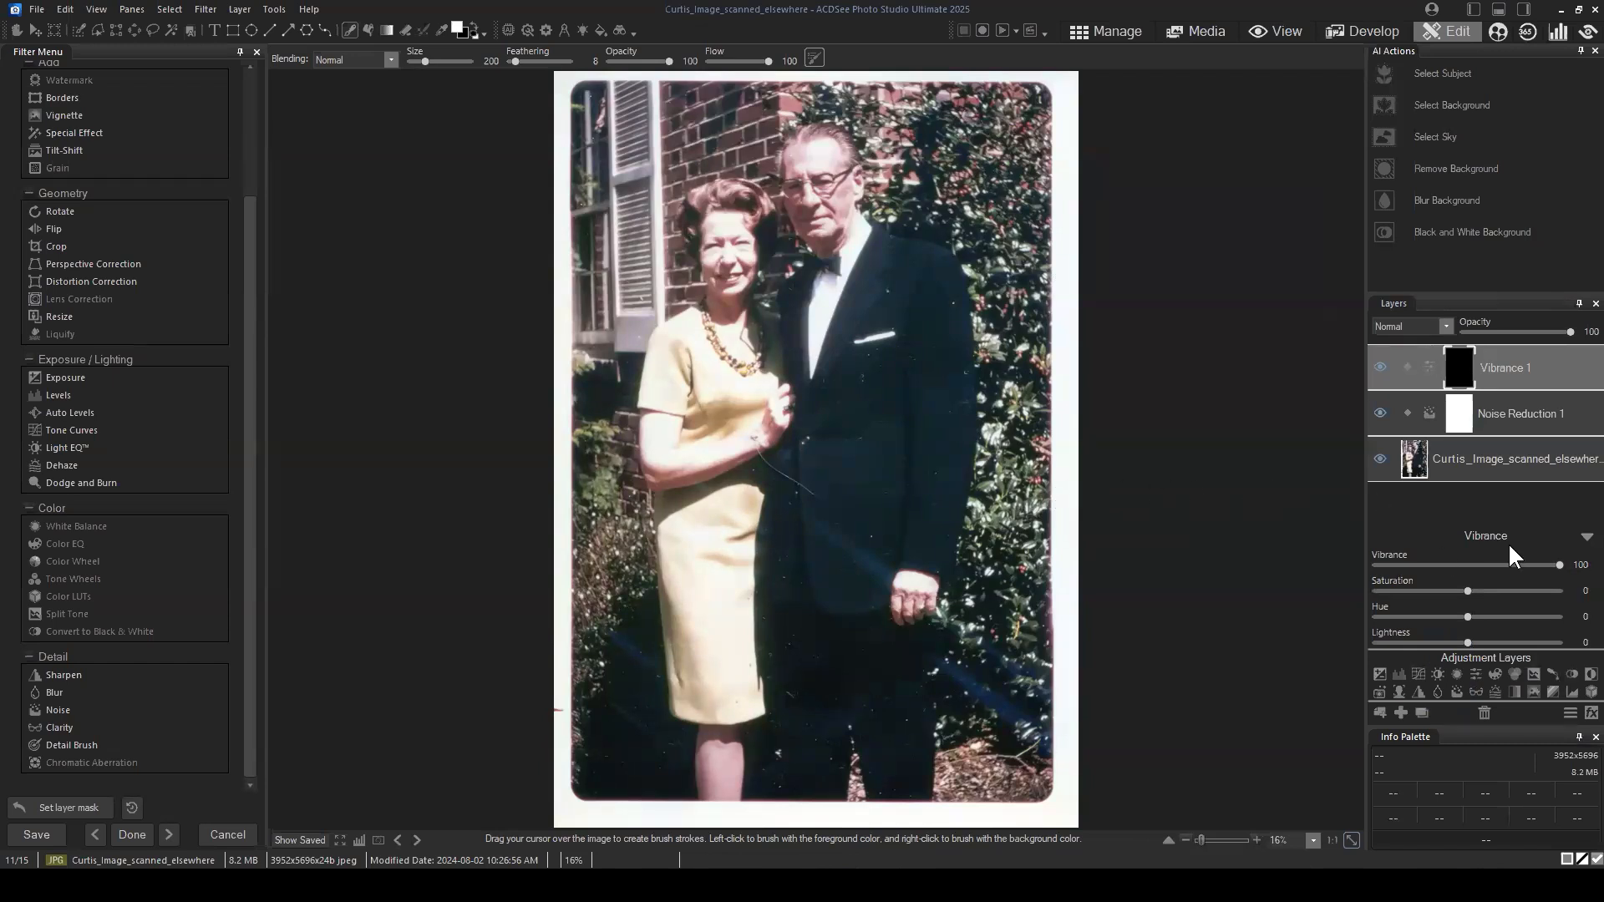
# Step: Invert the Vibrance layer's mask, invert it back to black, and return to the layer's adjustment settings
pyautogui.click(1462, 361)
pyautogui.click(1568, 640)
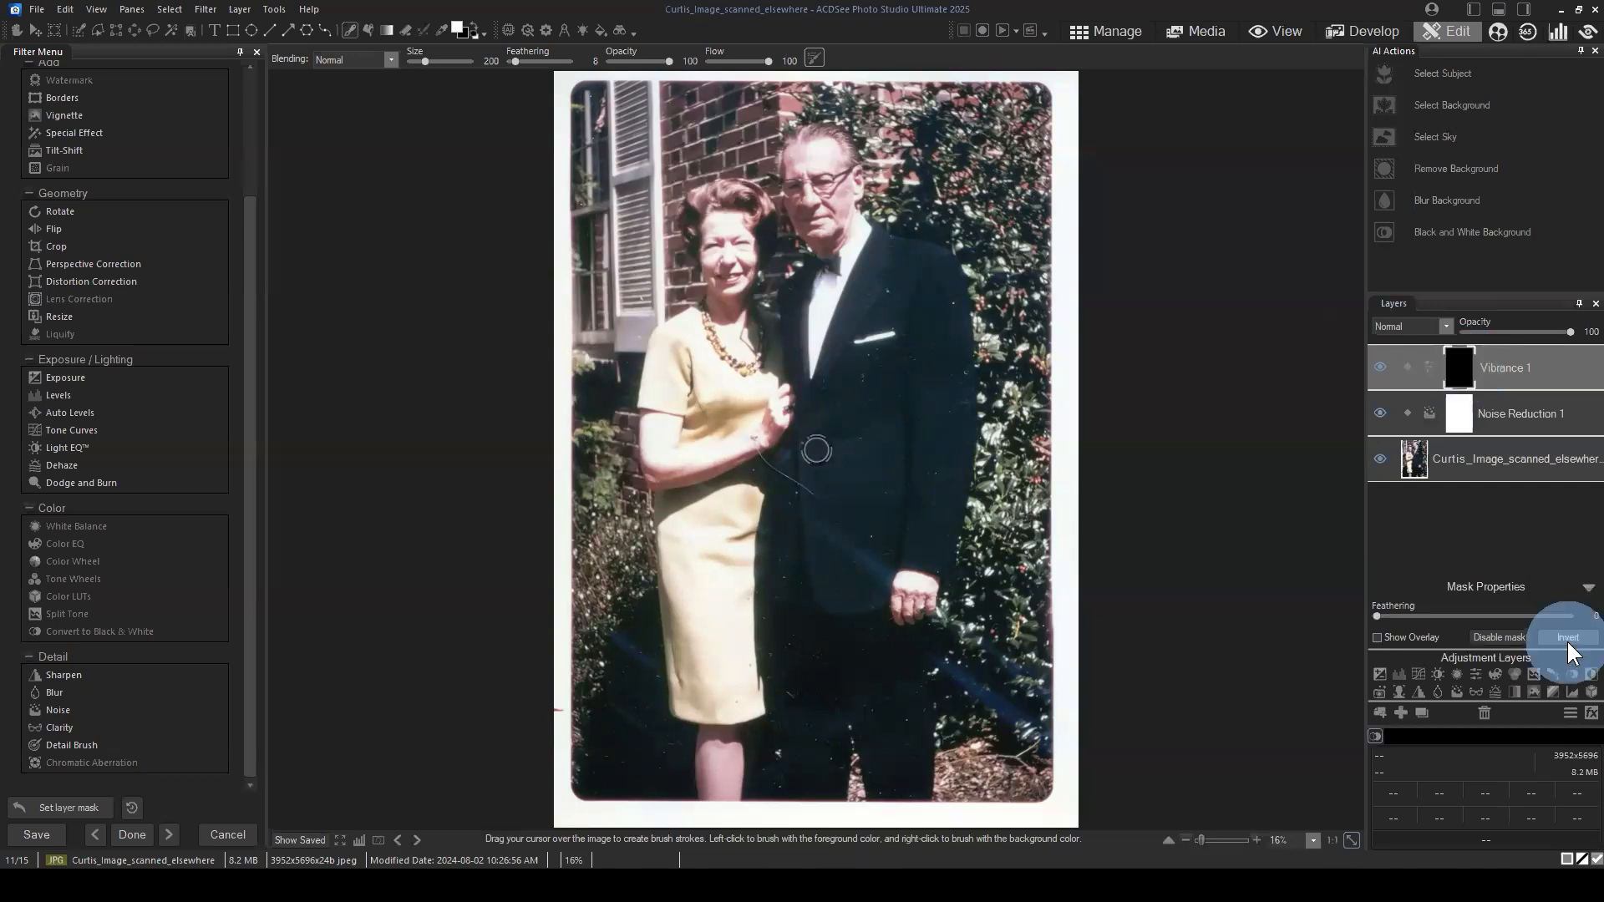
pyautogui.click(1563, 639)
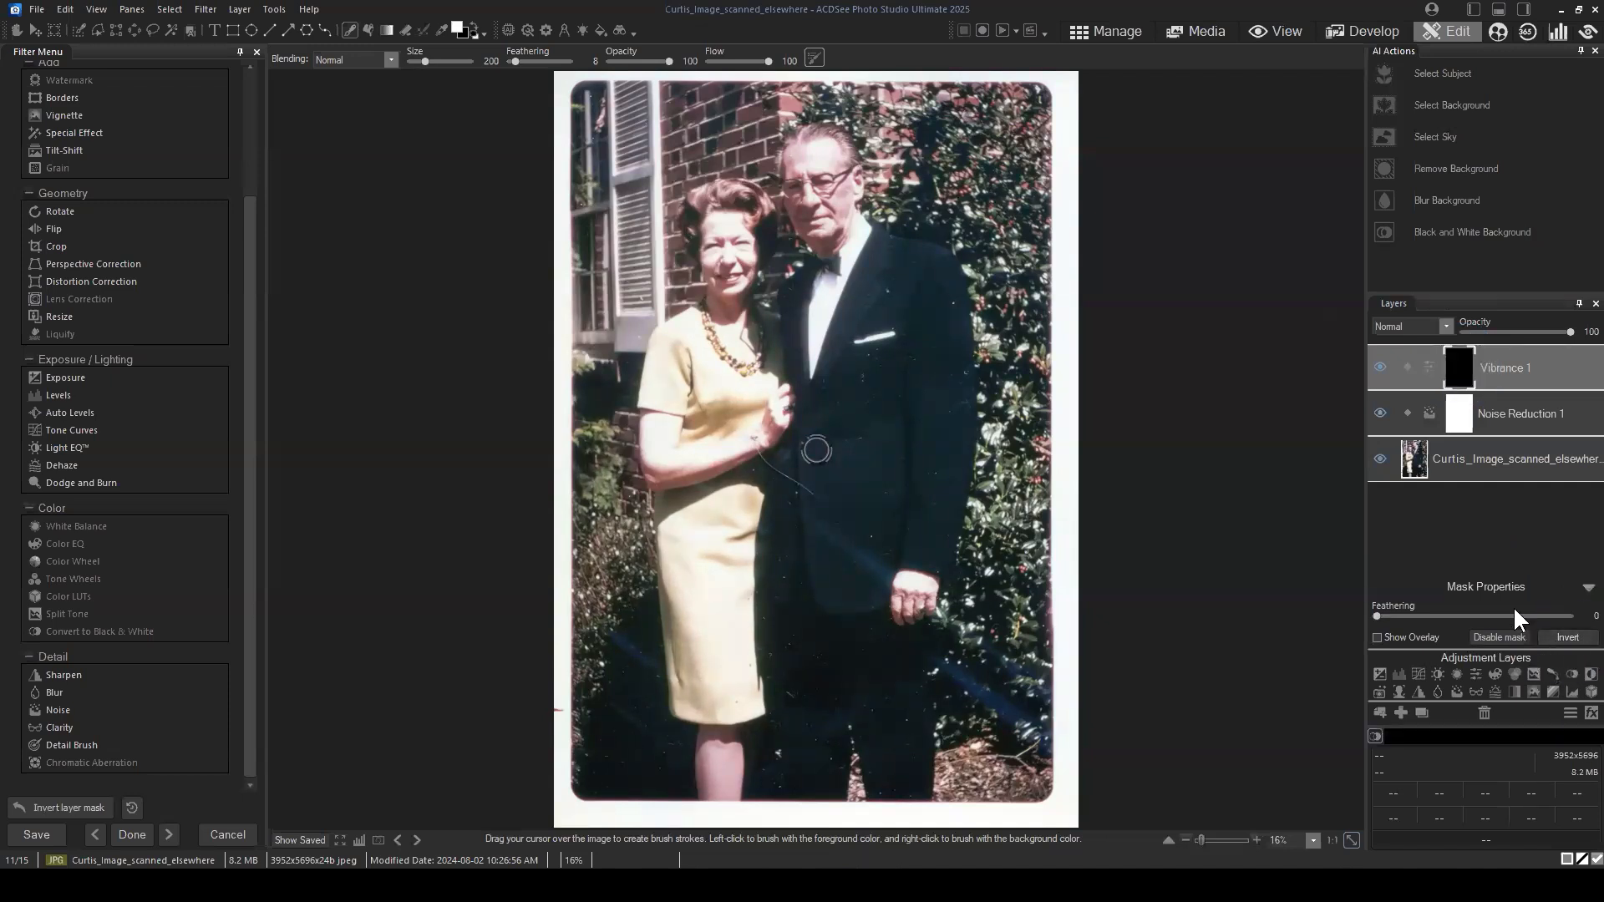
pyautogui.click(1525, 354)
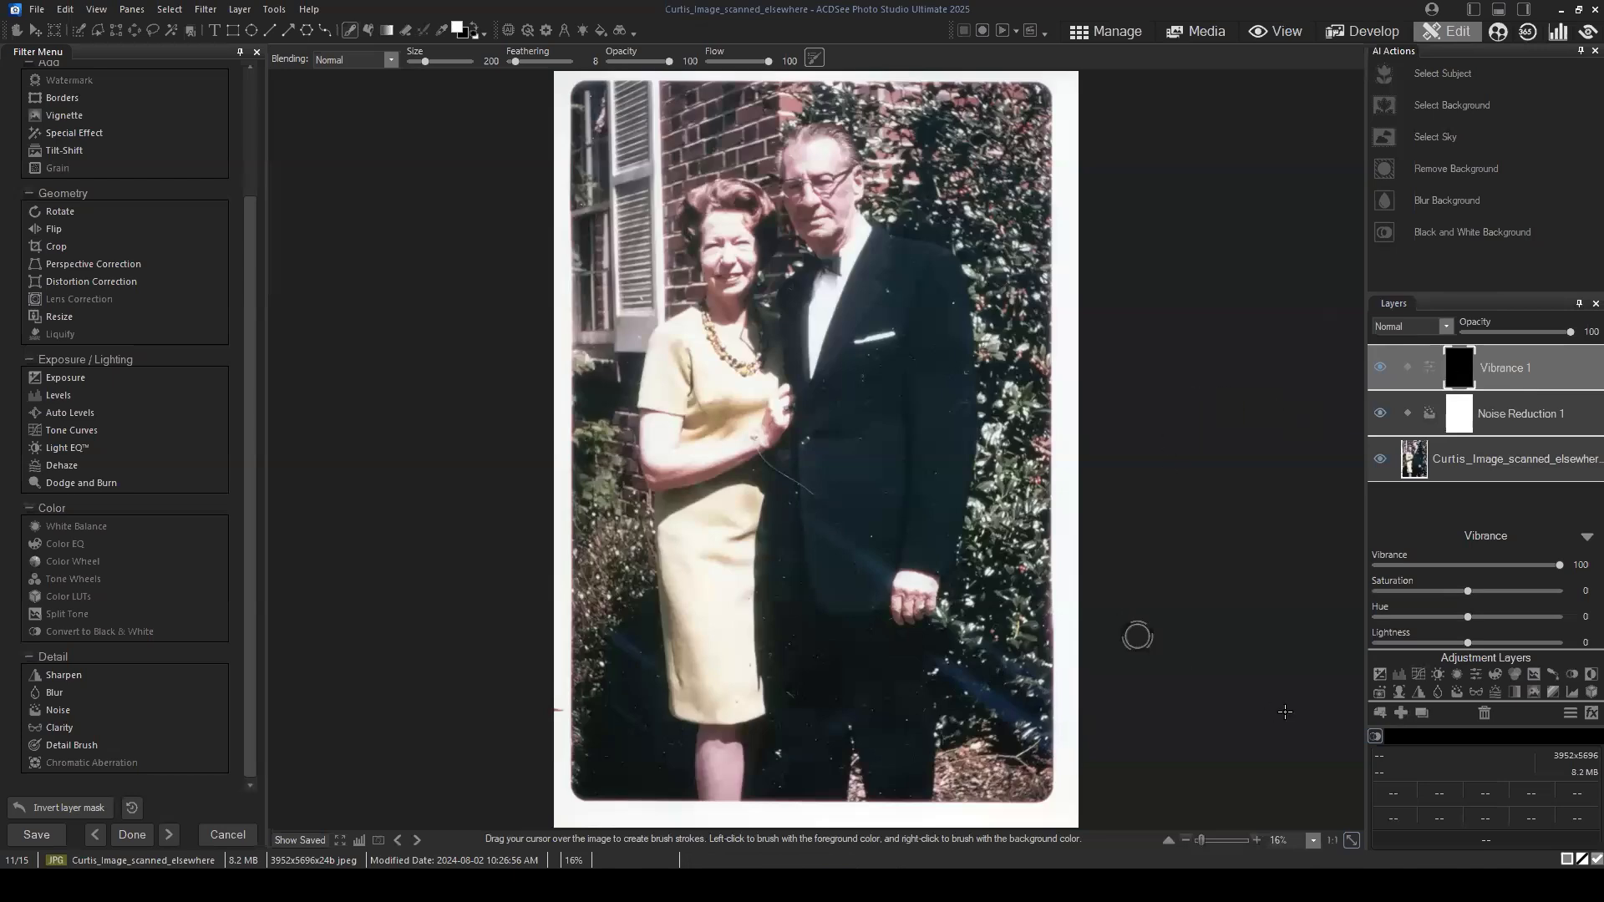
# Step: Paint white on the Vibrance mask over the blue light streaks on the suit, bushes and beside the dress, using brush feathering 46
pyautogui.scroll(1, 1280, 708)
pyautogui.scroll(2, 1272, 675)
pyautogui.moveTo(1291, 716); pyautogui.dragTo(1325, 742)
pyautogui.moveTo(1457, 362); pyautogui.dragTo(1462, 367)
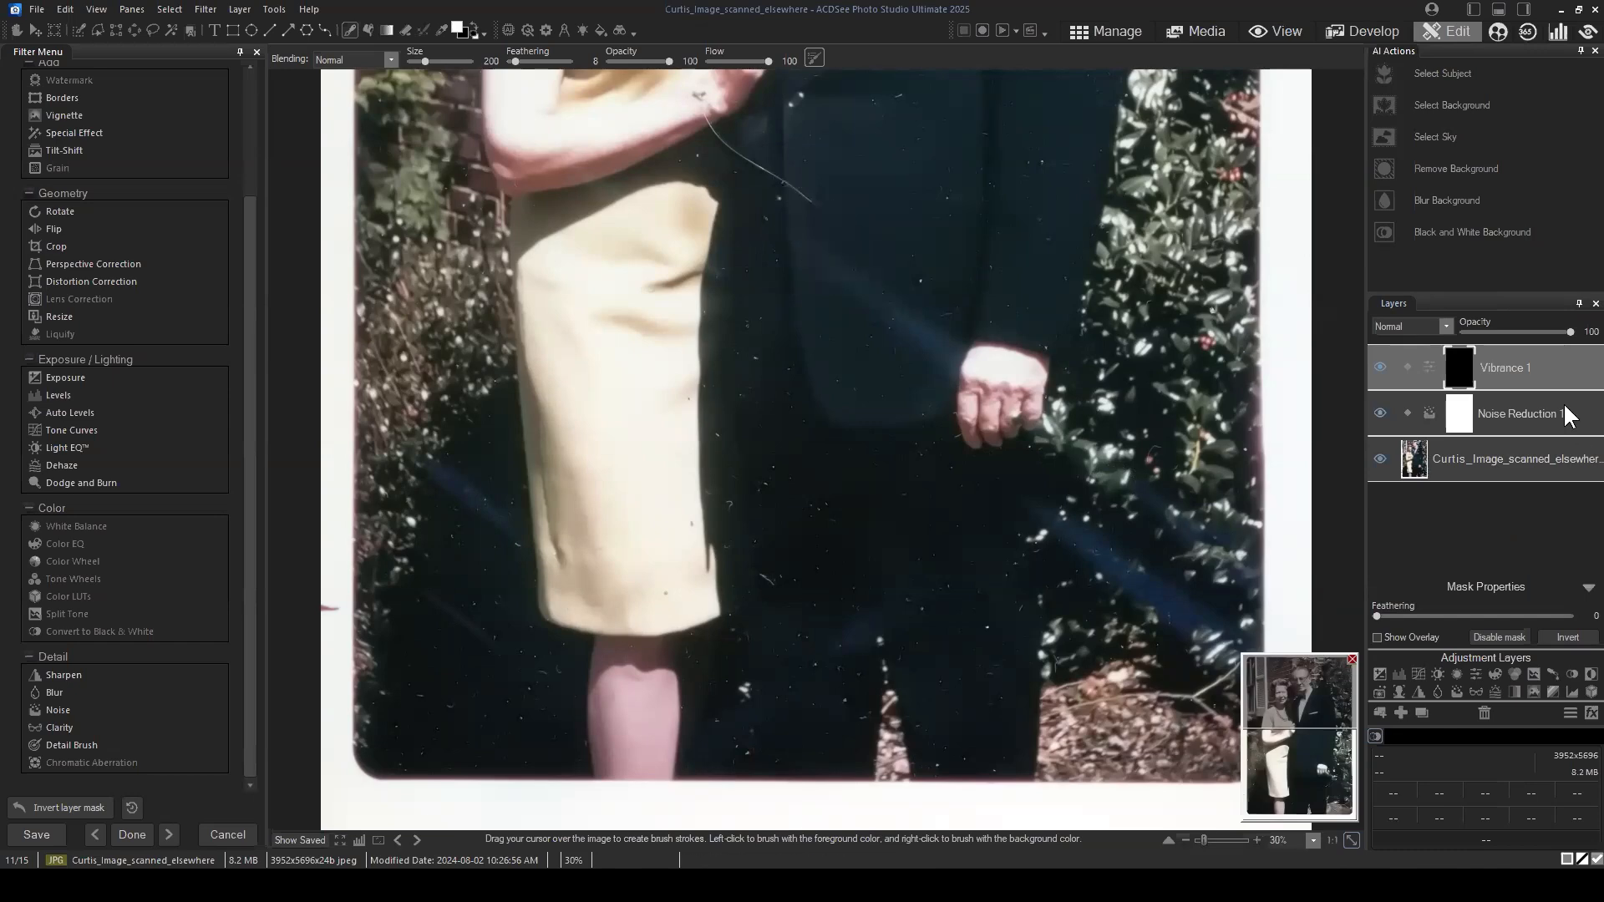
pyautogui.click(1546, 366)
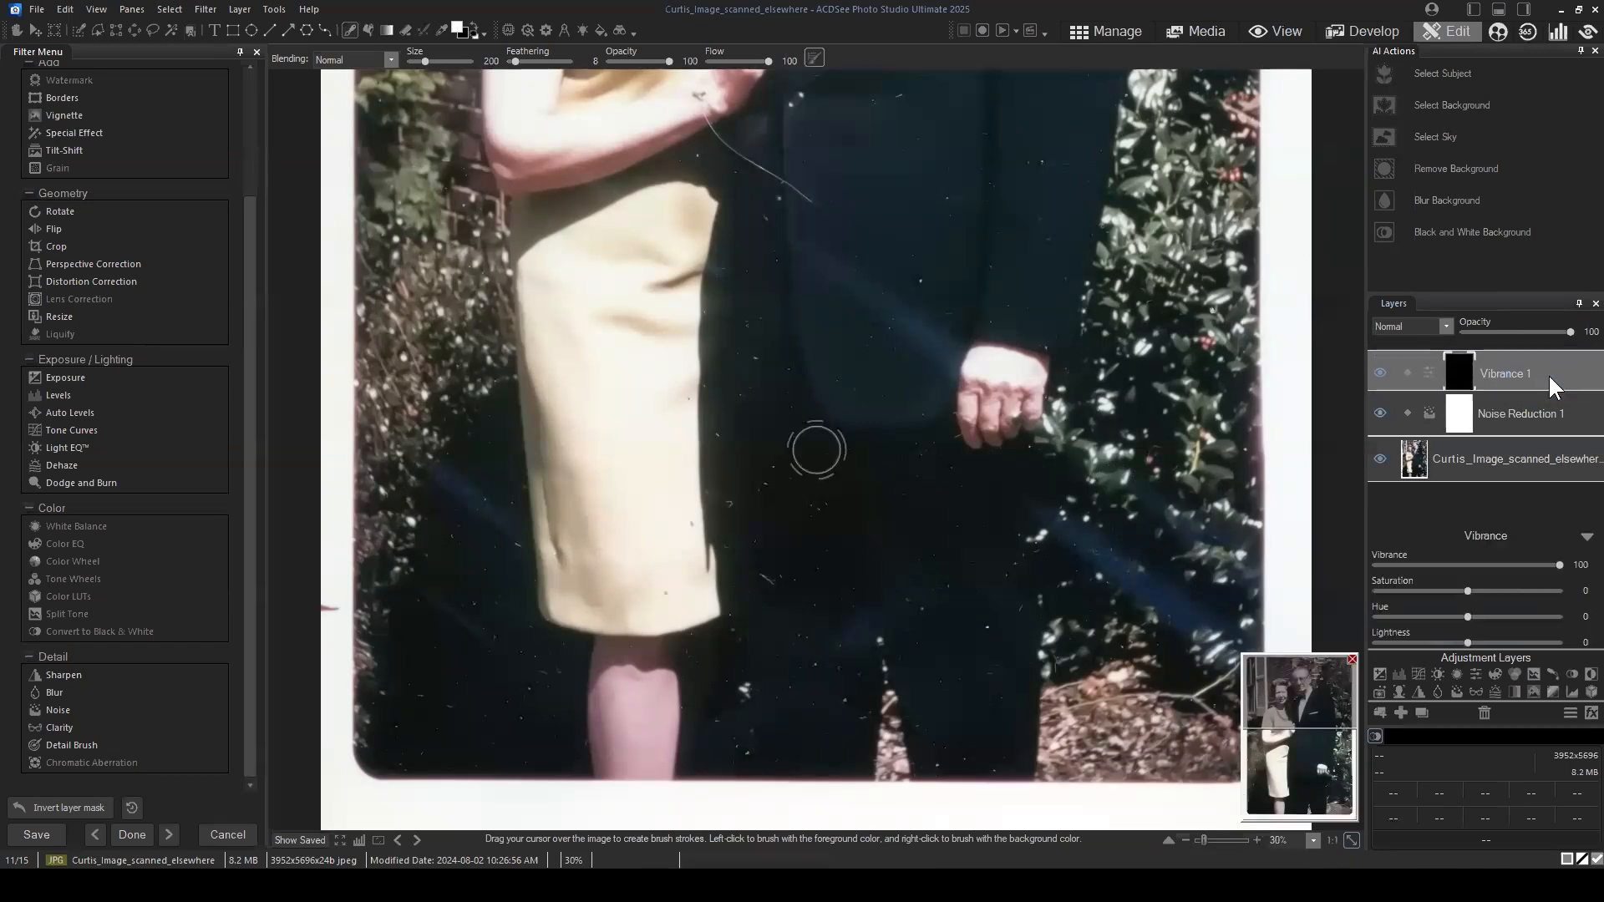
pyautogui.click(350, 29)
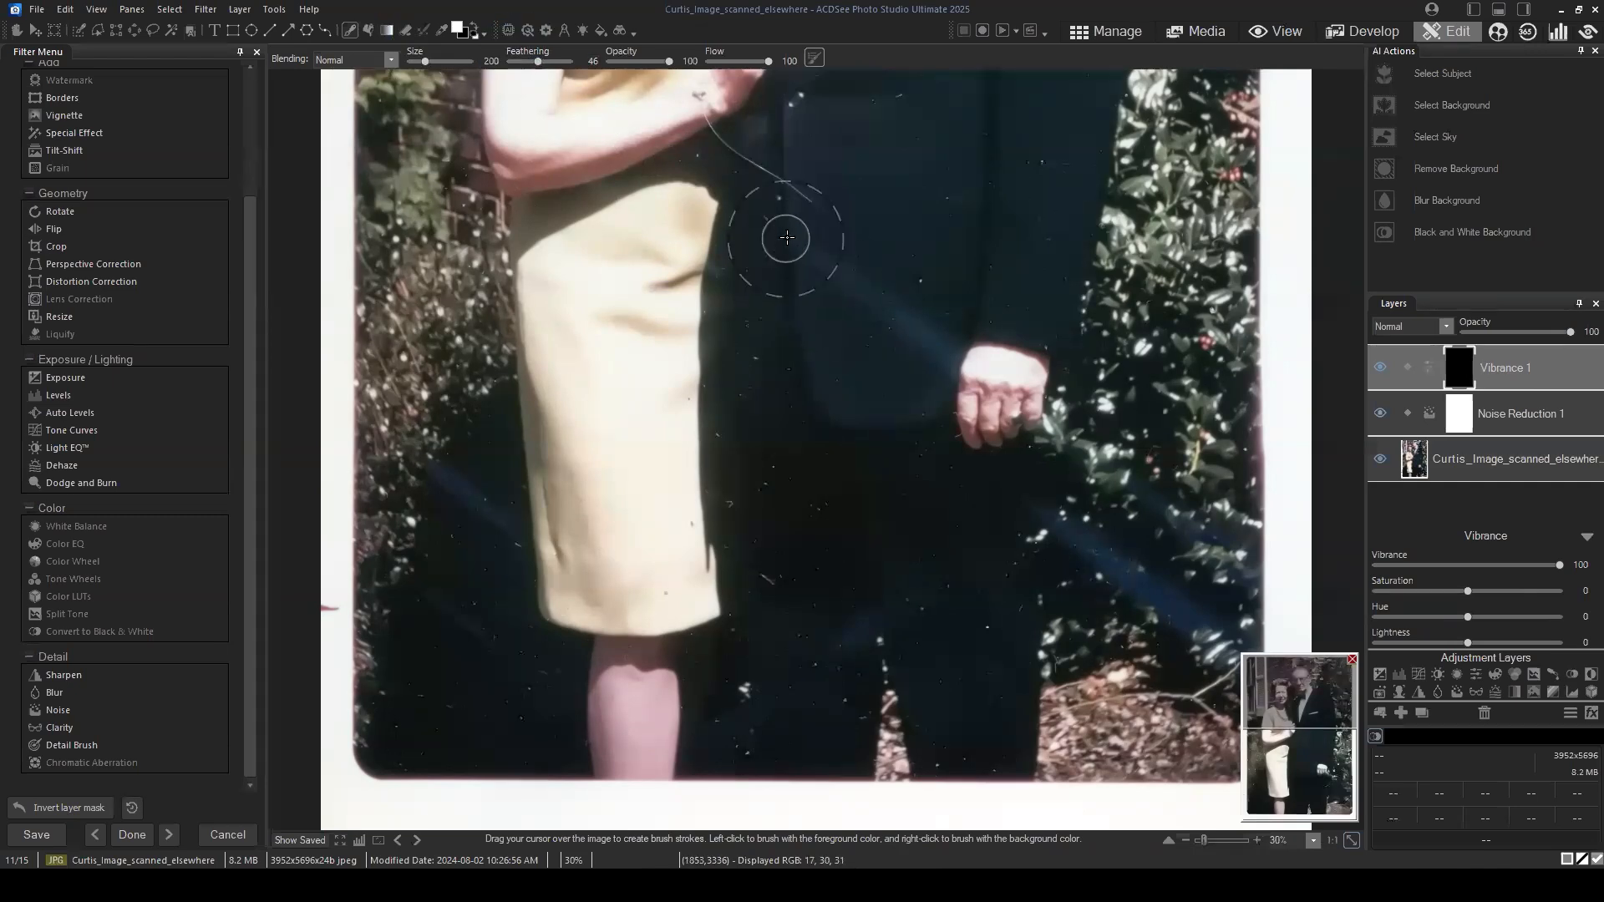
pyautogui.moveTo(785, 238)
pyautogui.mouseDown()
pyautogui.moveTo(946, 343)
pyautogui.moveTo(1018, 423)
pyautogui.moveTo(1320, 599)
pyautogui.mouseUp()
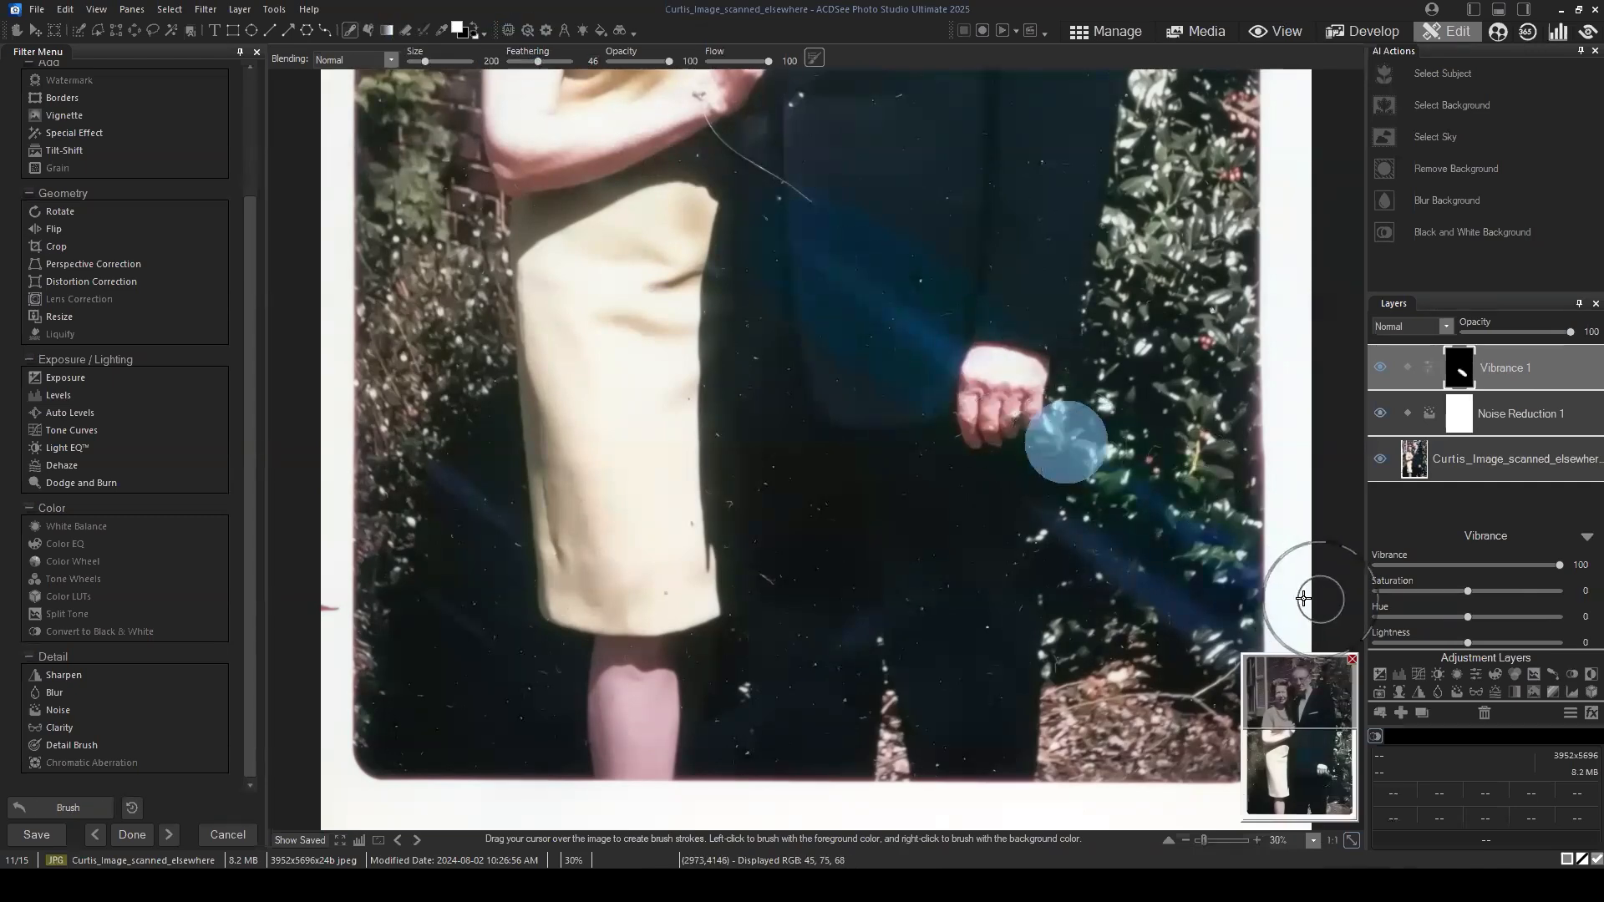
pyautogui.moveTo(1015, 517)
pyautogui.mouseDown()
pyautogui.moveTo(1264, 651)
pyautogui.moveTo(1300, 707)
pyautogui.moveTo(1320, 794)
pyautogui.mouseUp()
pyautogui.click(885, 619)
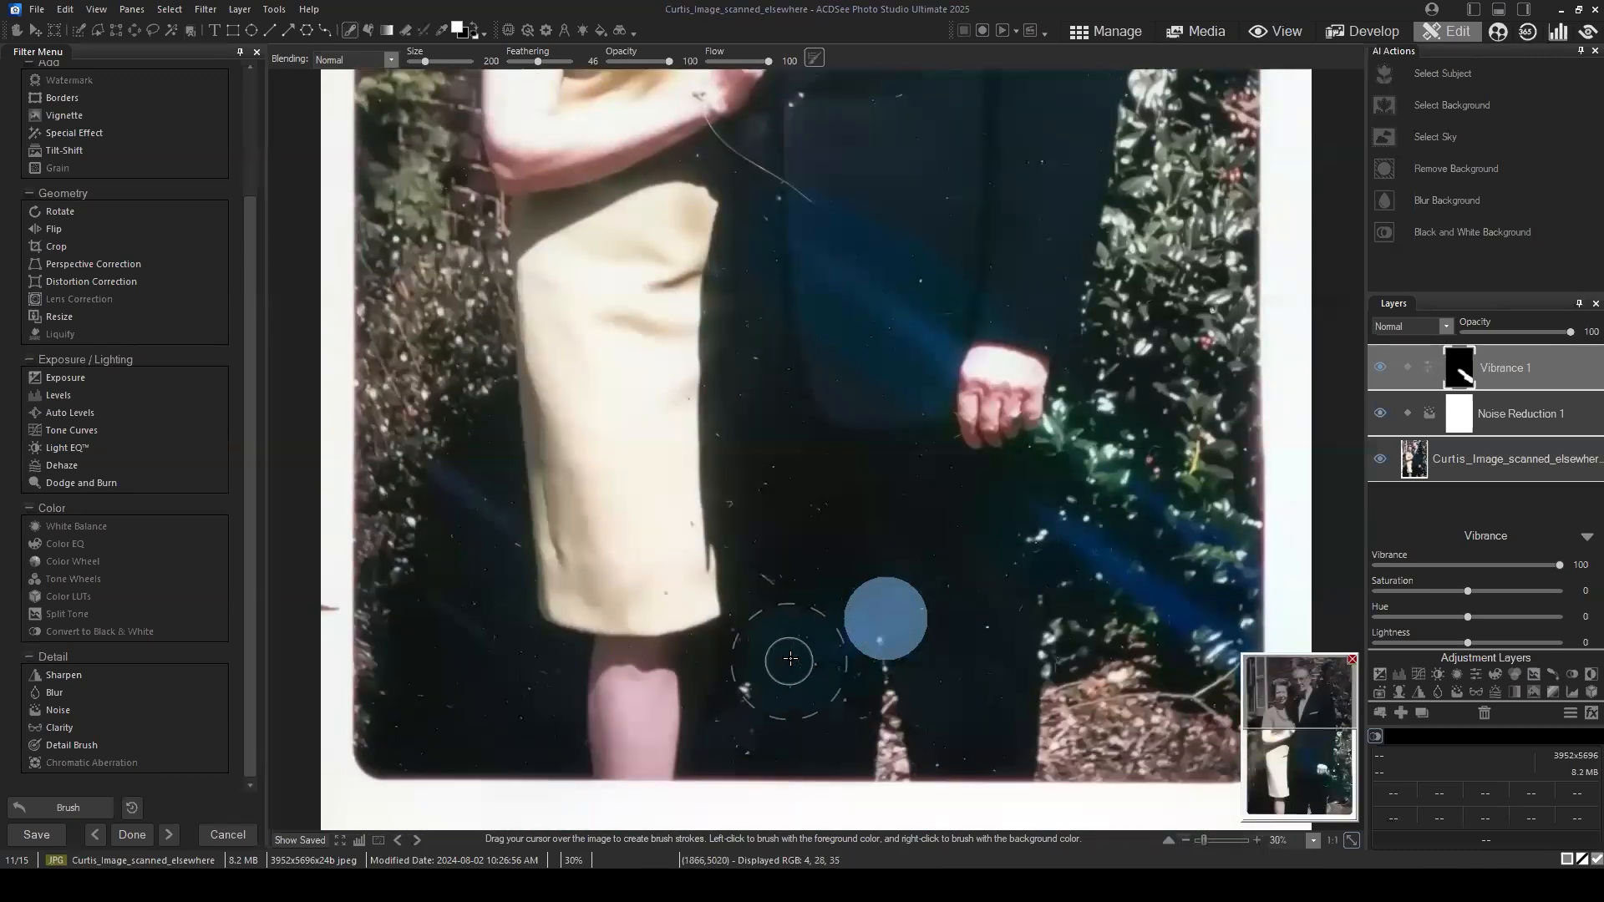
pyautogui.moveTo(412, 465)
pyautogui.mouseDown()
pyautogui.moveTo(558, 555)
pyautogui.moveTo(437, 609)
pyautogui.mouseUp()
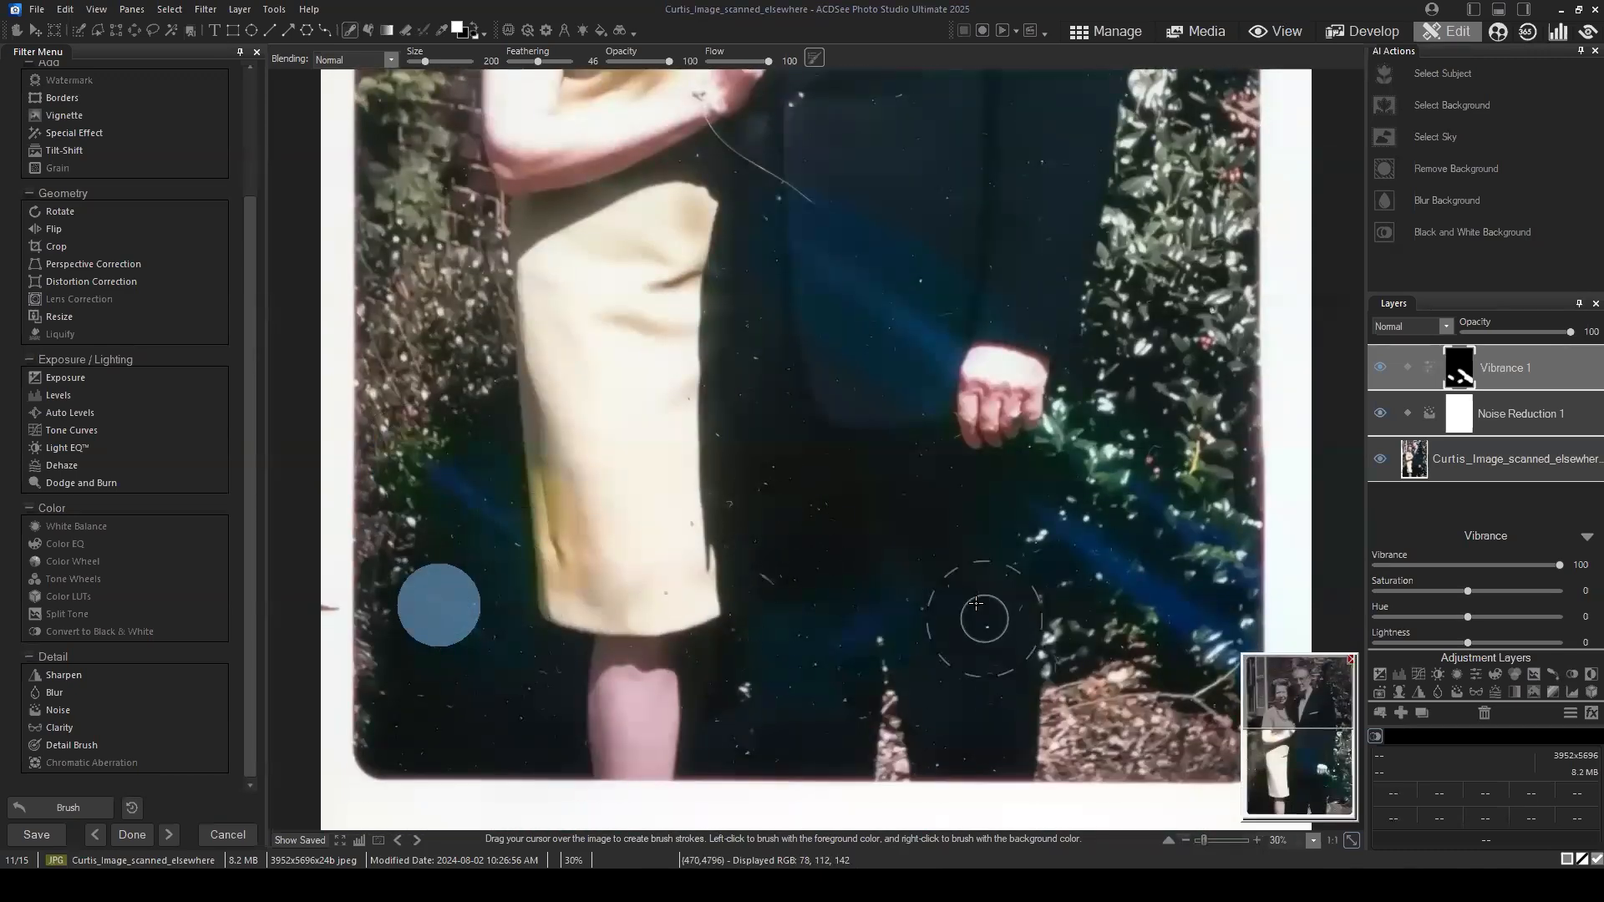
pyautogui.scroll(-1, 1011, 436)
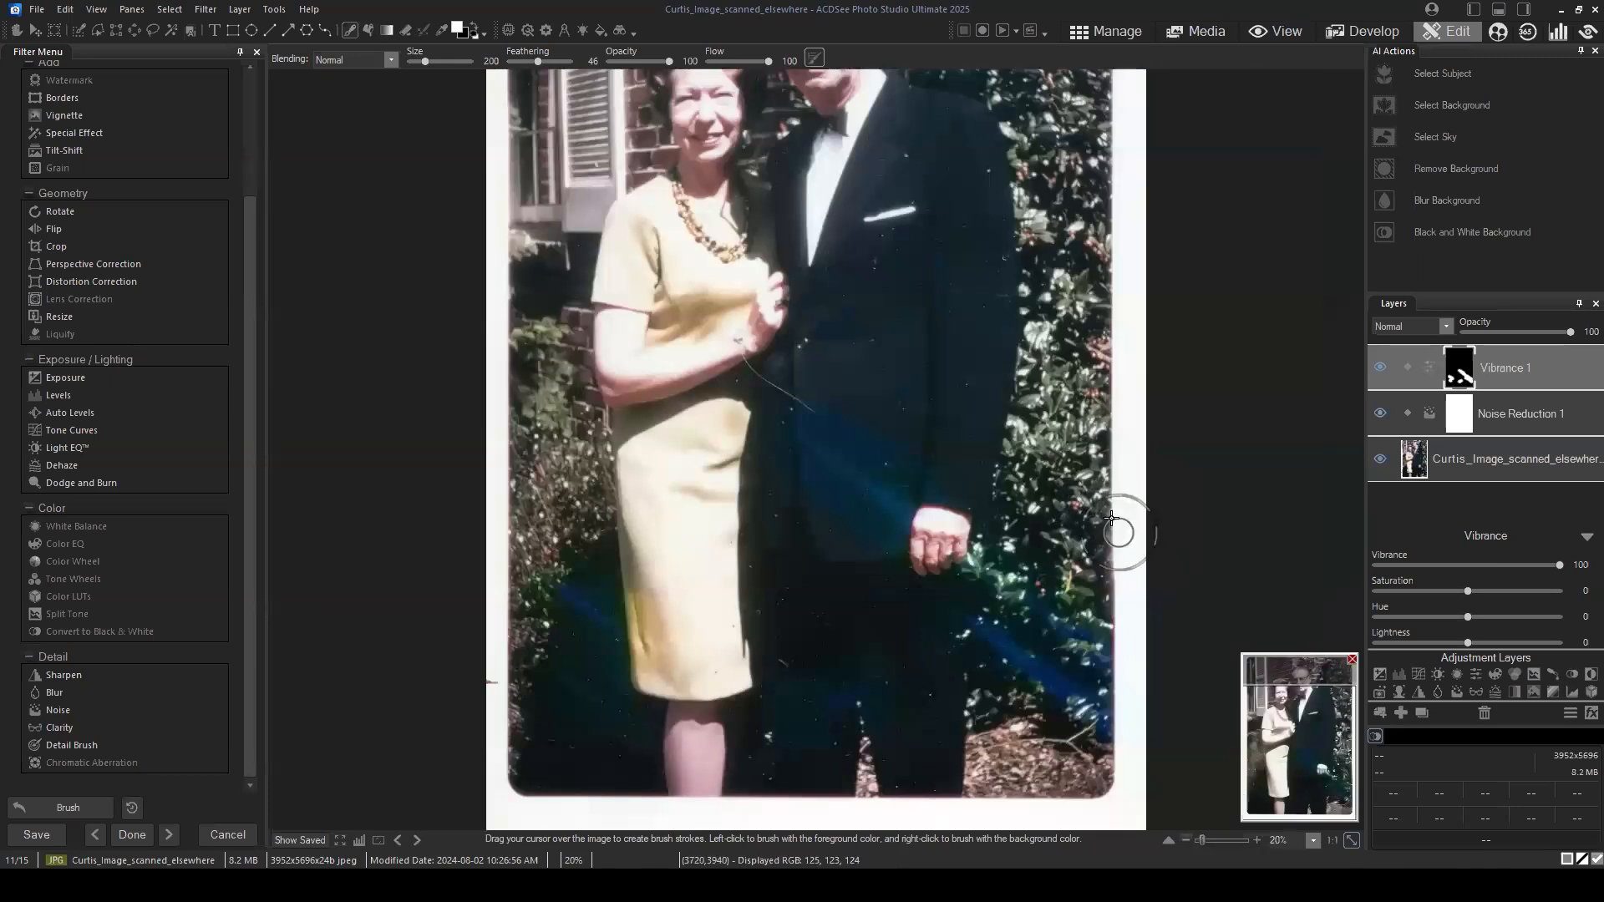
# Step: Set the Vibrance layer's saturation to -13 and its vibrance to -15
pyautogui.click(1463, 364)
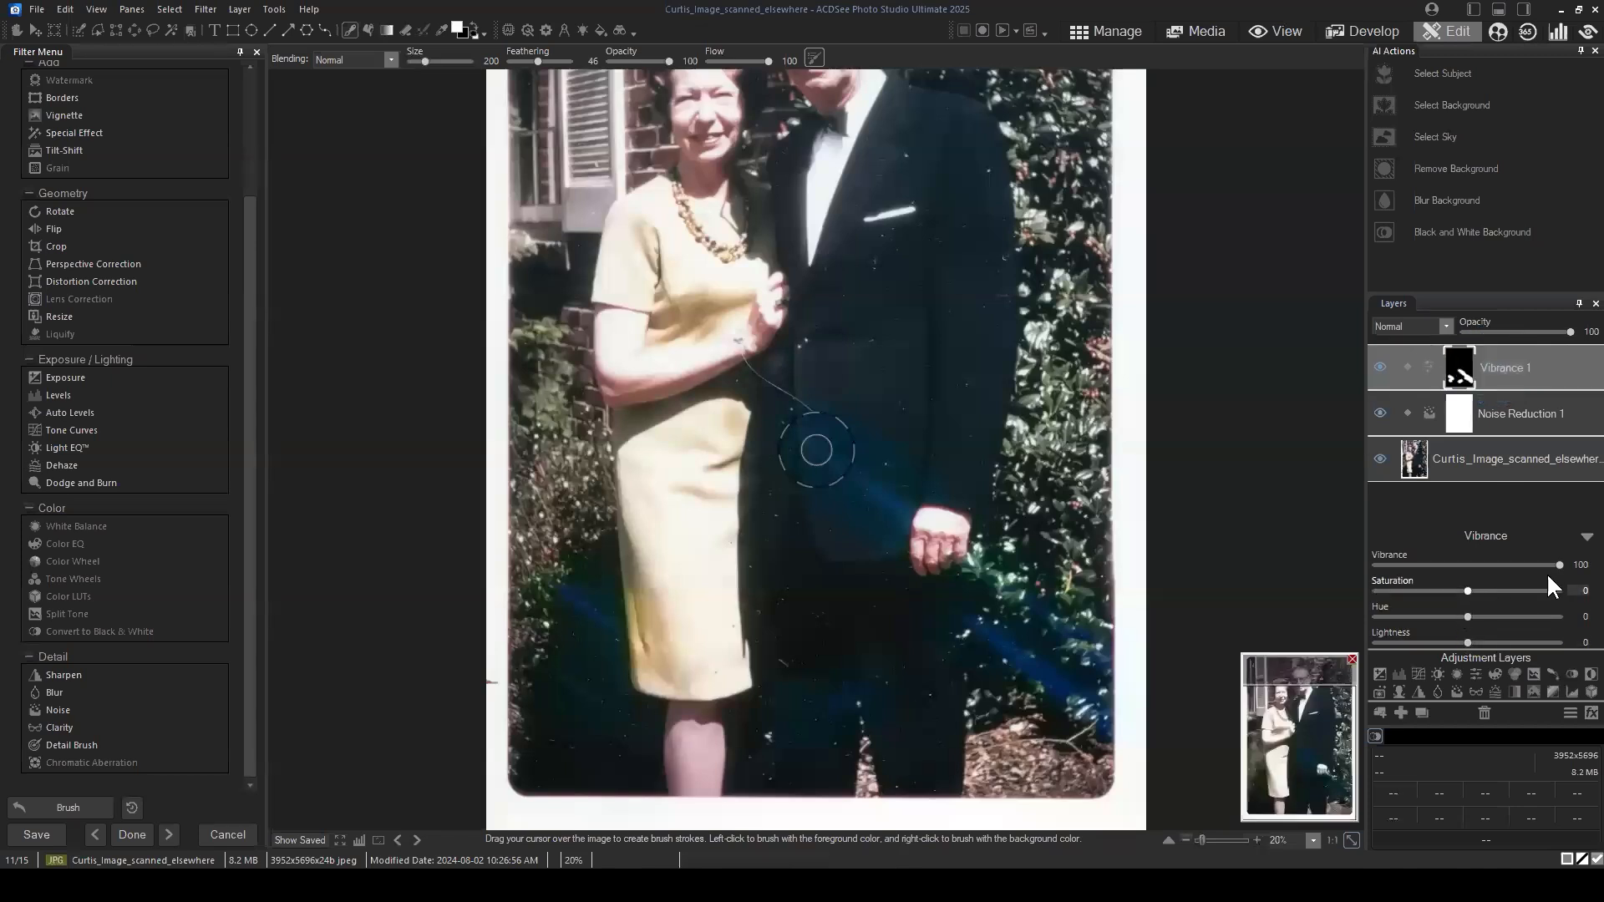
pyautogui.moveTo(1473, 565); pyautogui.dragTo(1468, 620)
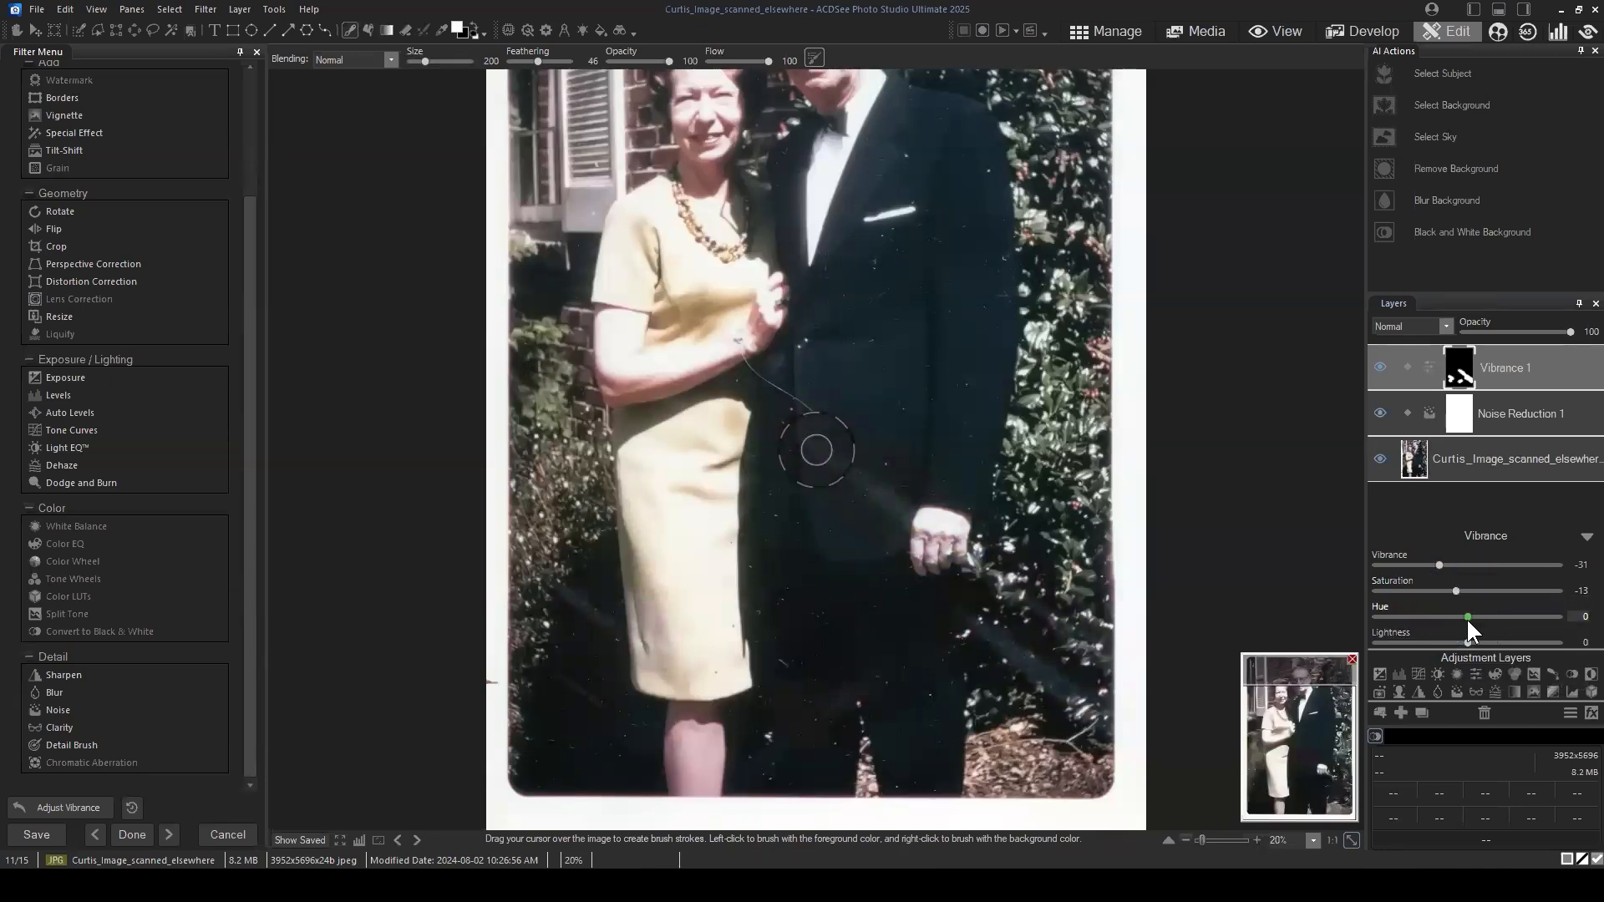
pyautogui.moveTo(1441, 565); pyautogui.dragTo(1456, 575)
# Step: Try vibrance values of -36 and -13 on the Vibrance layer, checking the light streaks up close
pyautogui.scroll(4, 1061, 652)
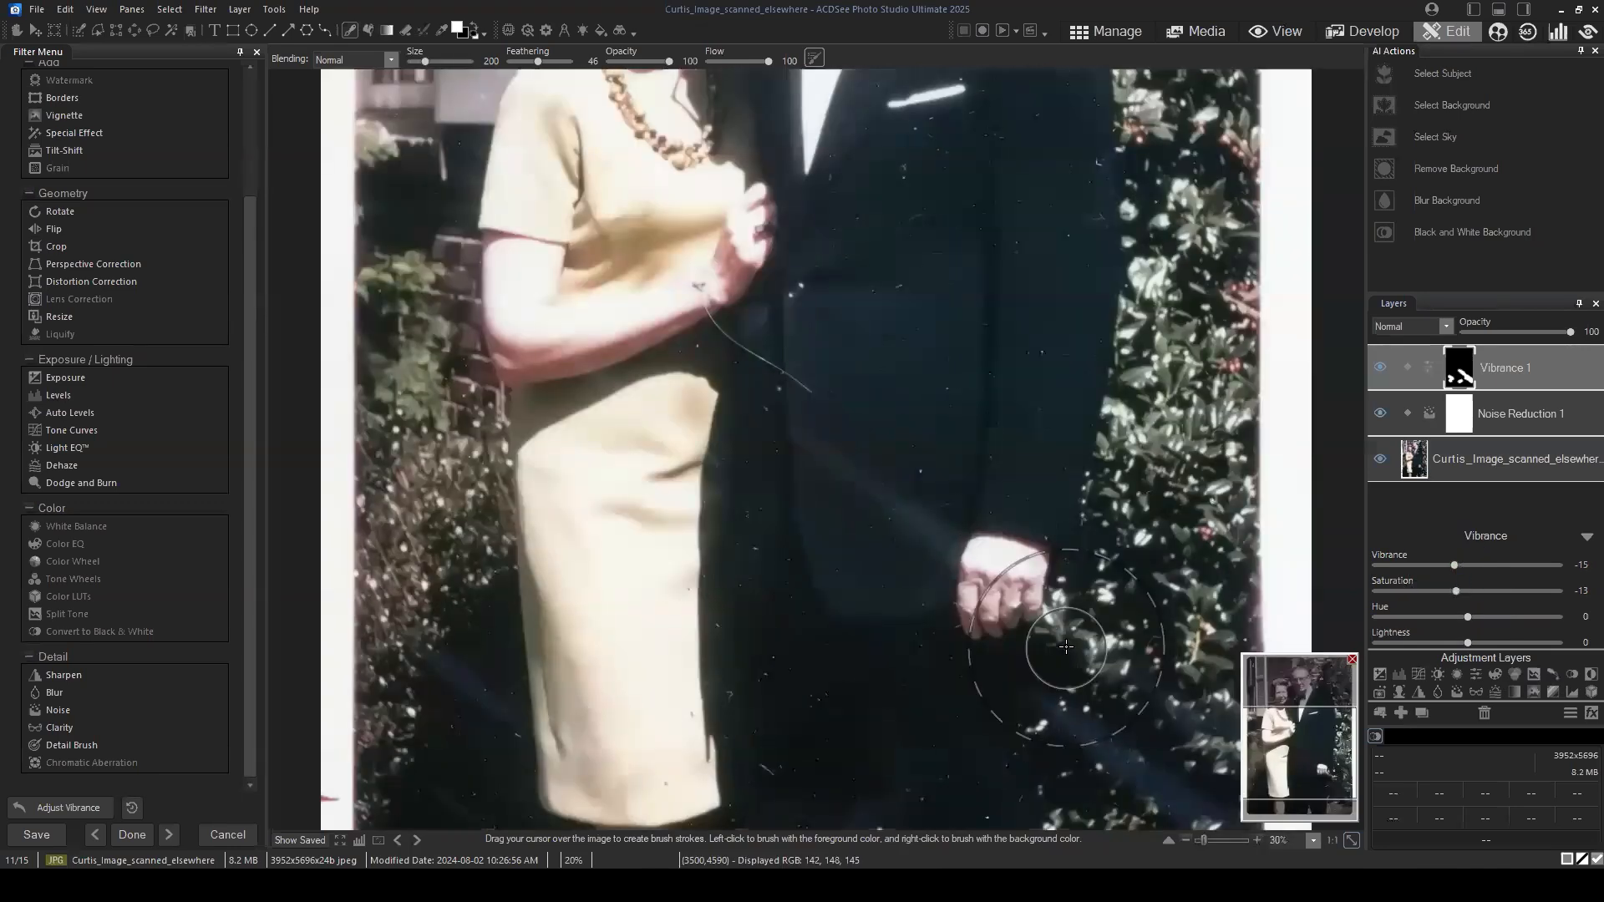
pyautogui.moveTo(1298, 754)
pyautogui.mouseDown()
pyautogui.moveTo(1316, 767)
pyautogui.moveTo(1307, 785)
pyautogui.mouseUp()
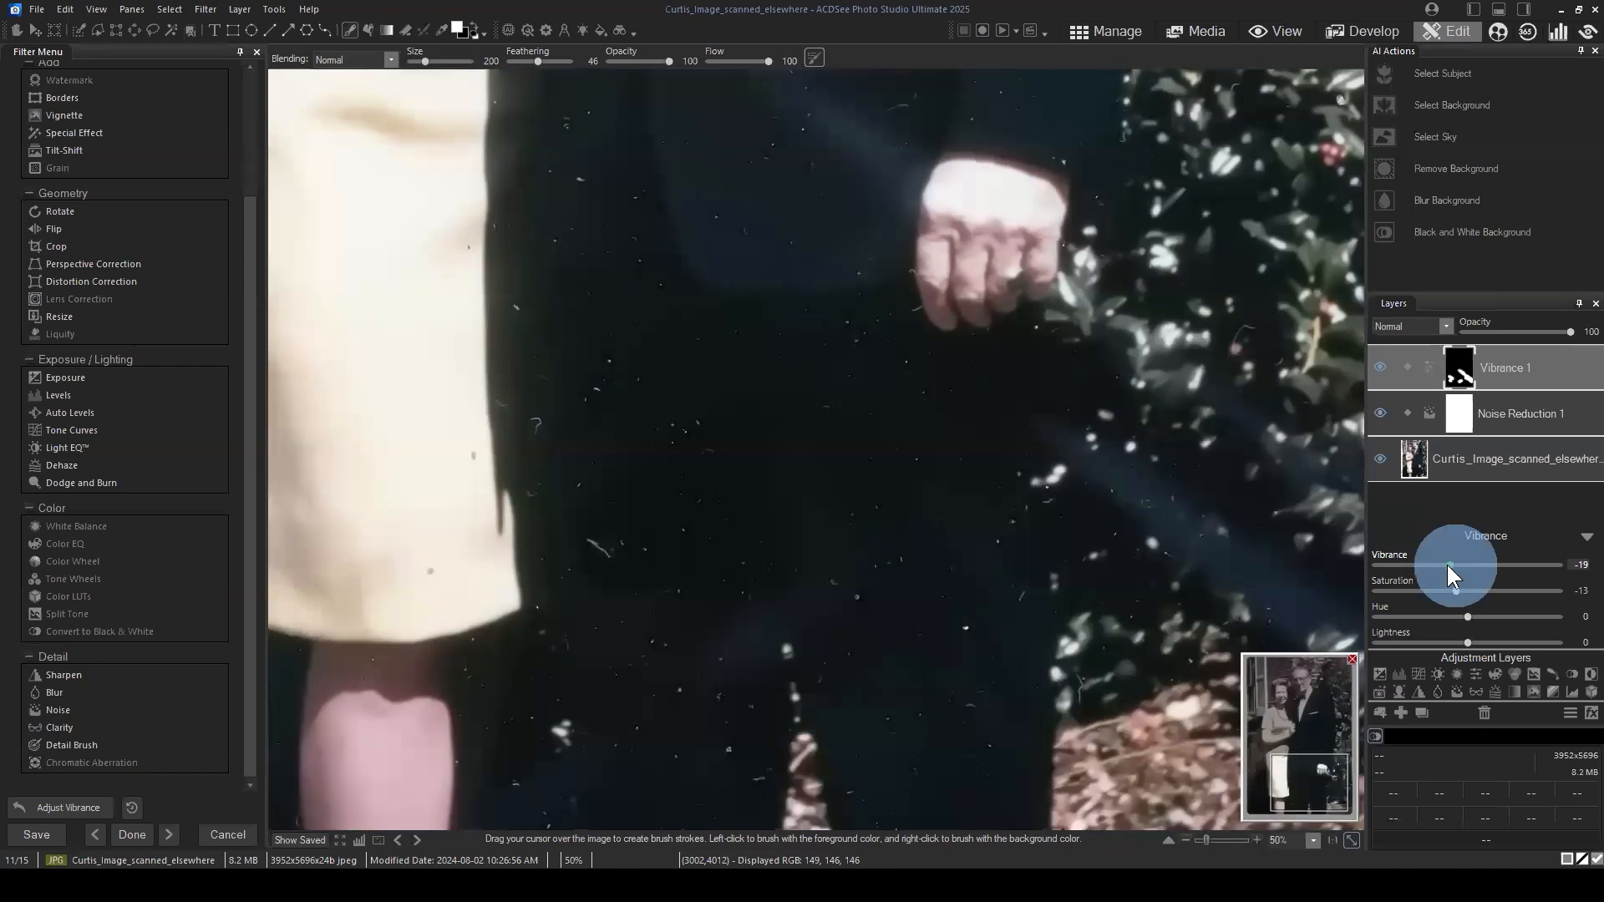
pyautogui.moveTo(1447, 564); pyautogui.dragTo(1433, 560)
pyautogui.scroll(-2, 1078, 480)
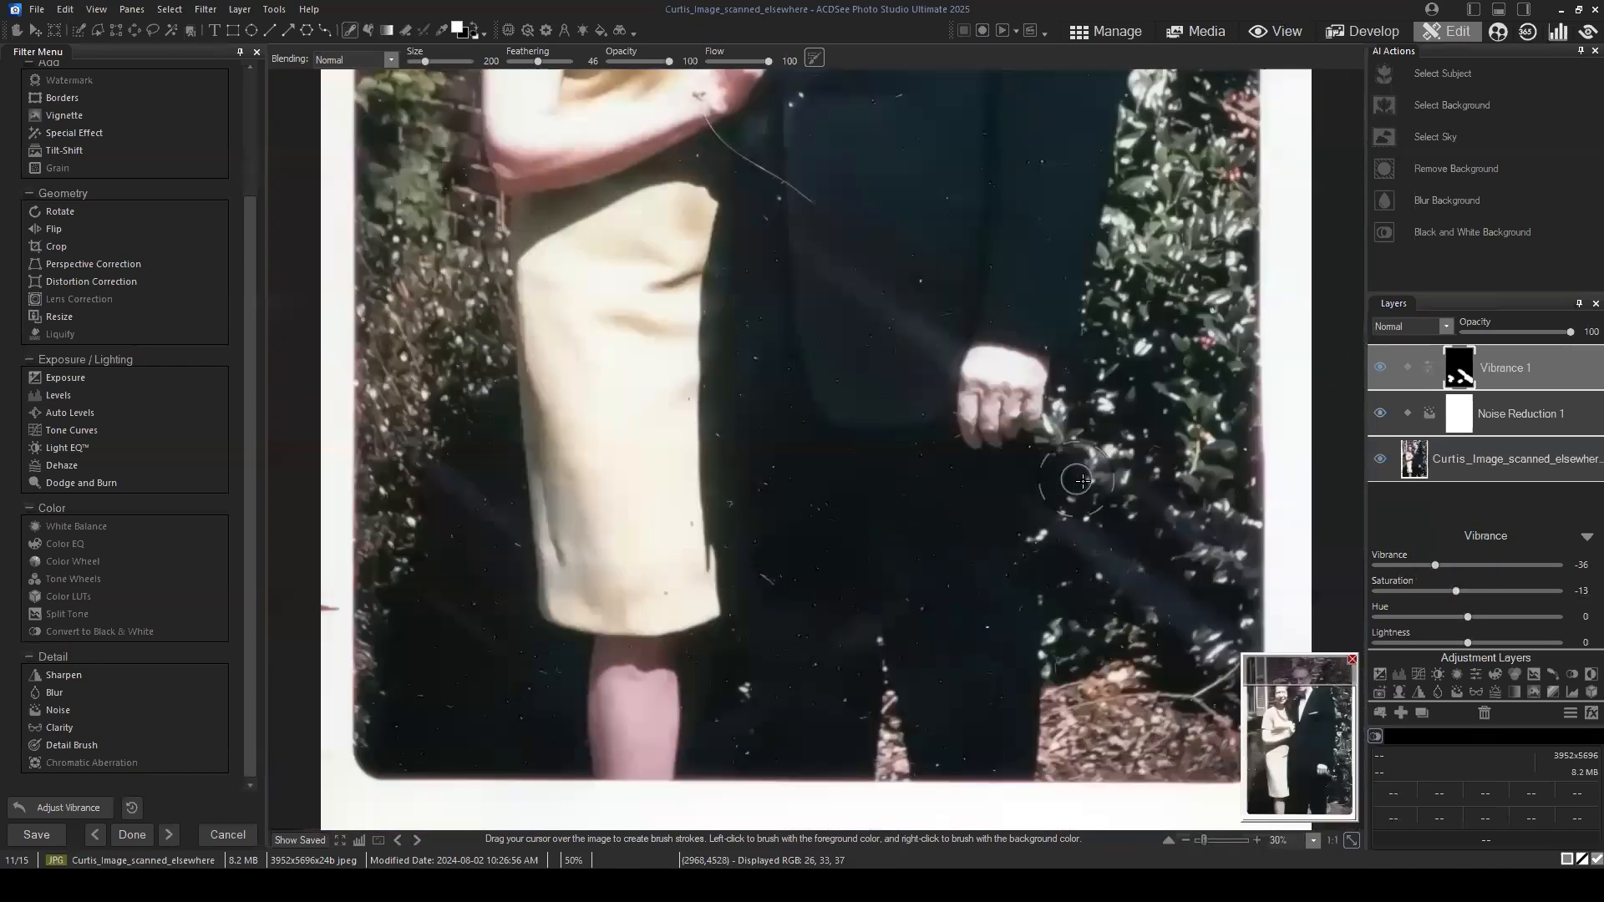
pyautogui.scroll(1, 1321, 769)
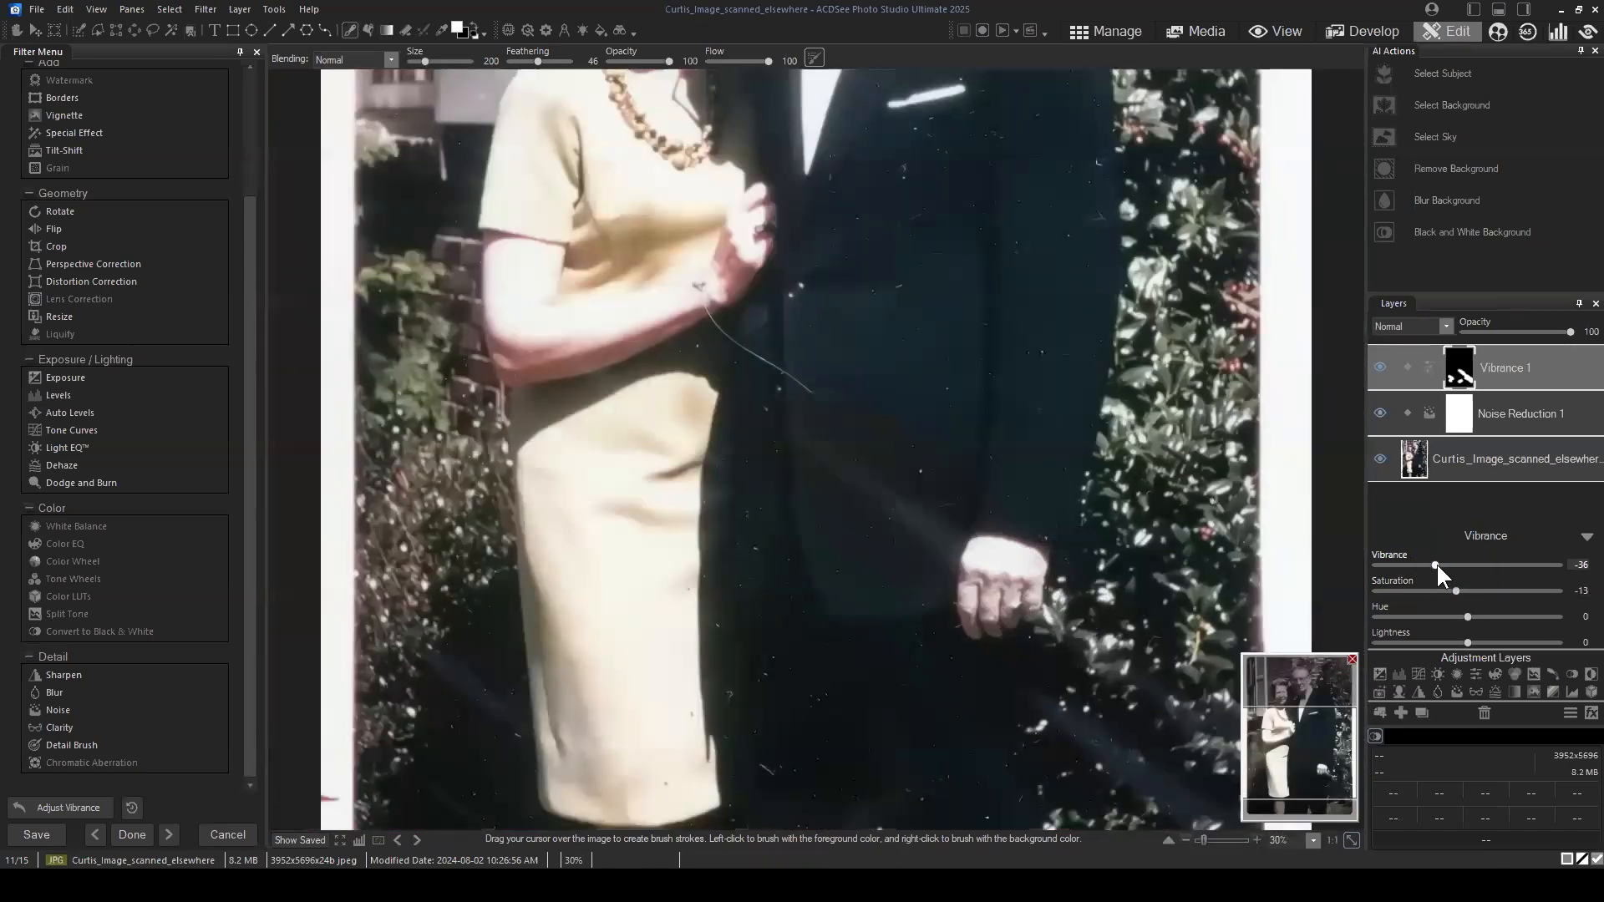
pyautogui.moveTo(1446, 563); pyautogui.dragTo(1452, 563)
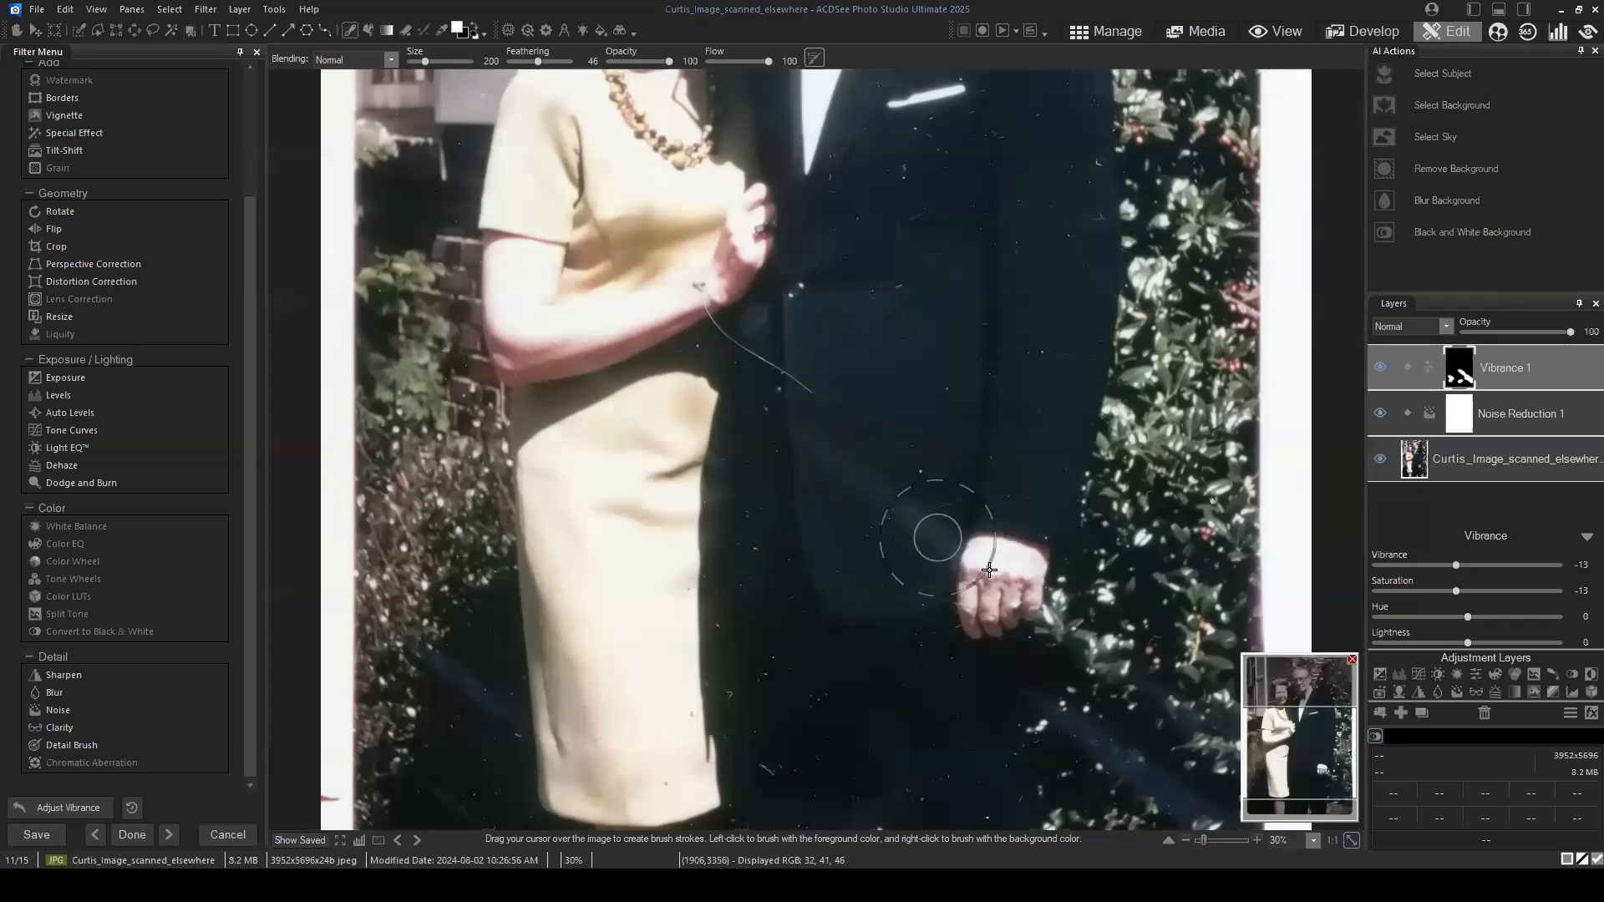
# Step: Check the masked streaks with the Vibrance layer's visibility toggled and reset its vibrance to 0
pyautogui.click(1321, 779)
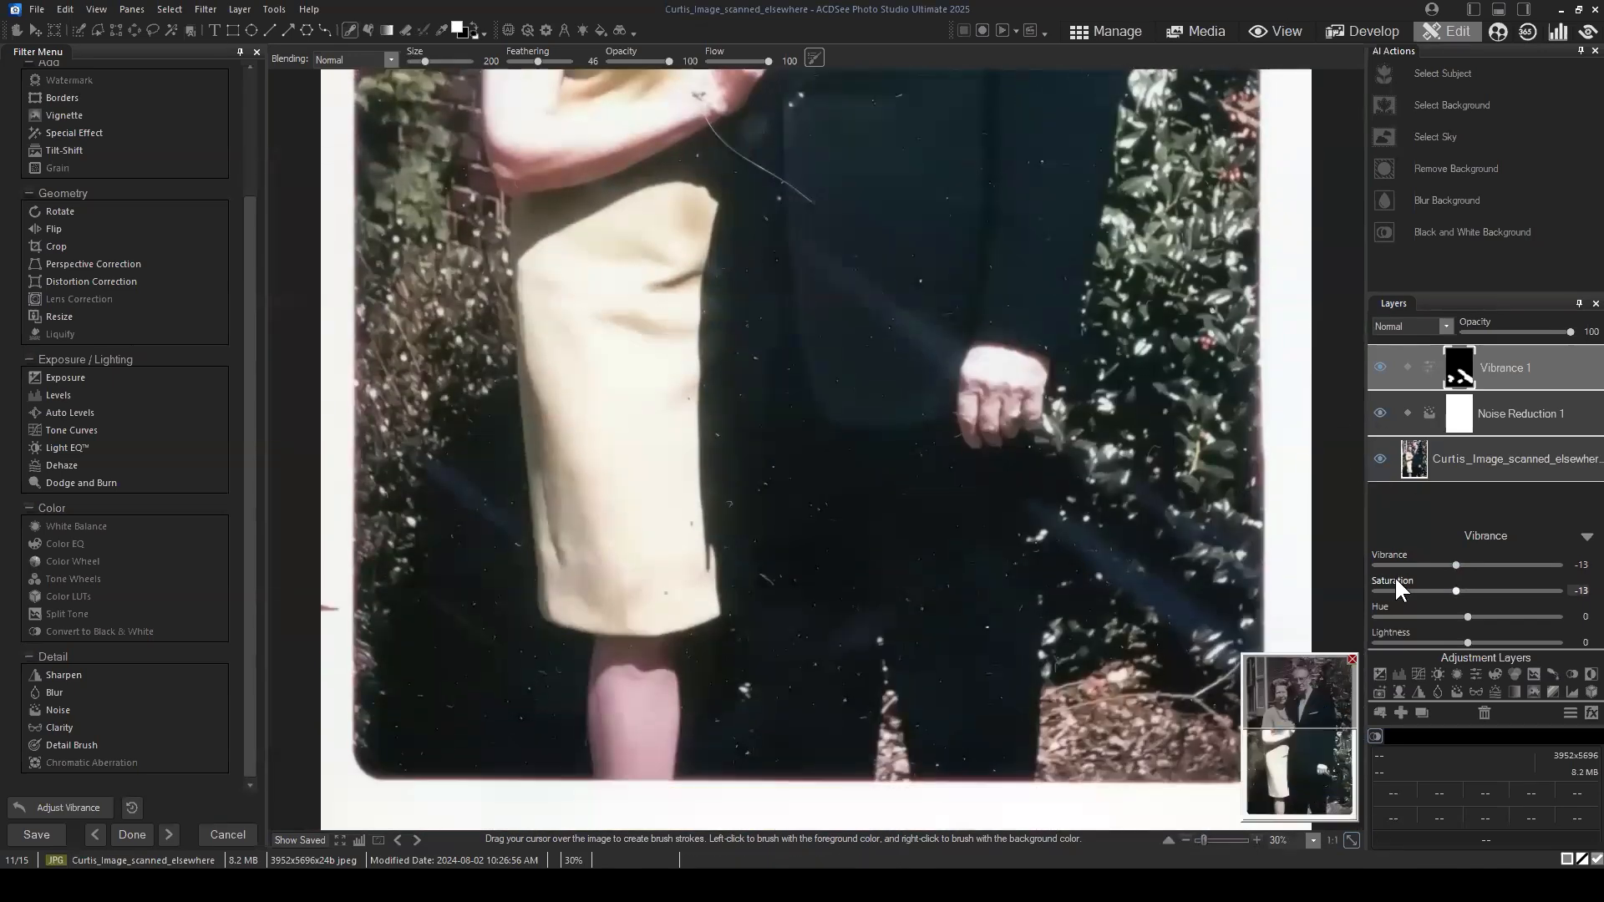
pyautogui.click(1380, 368)
pyautogui.click(1456, 565)
pyautogui.doubleClick(1452, 565)
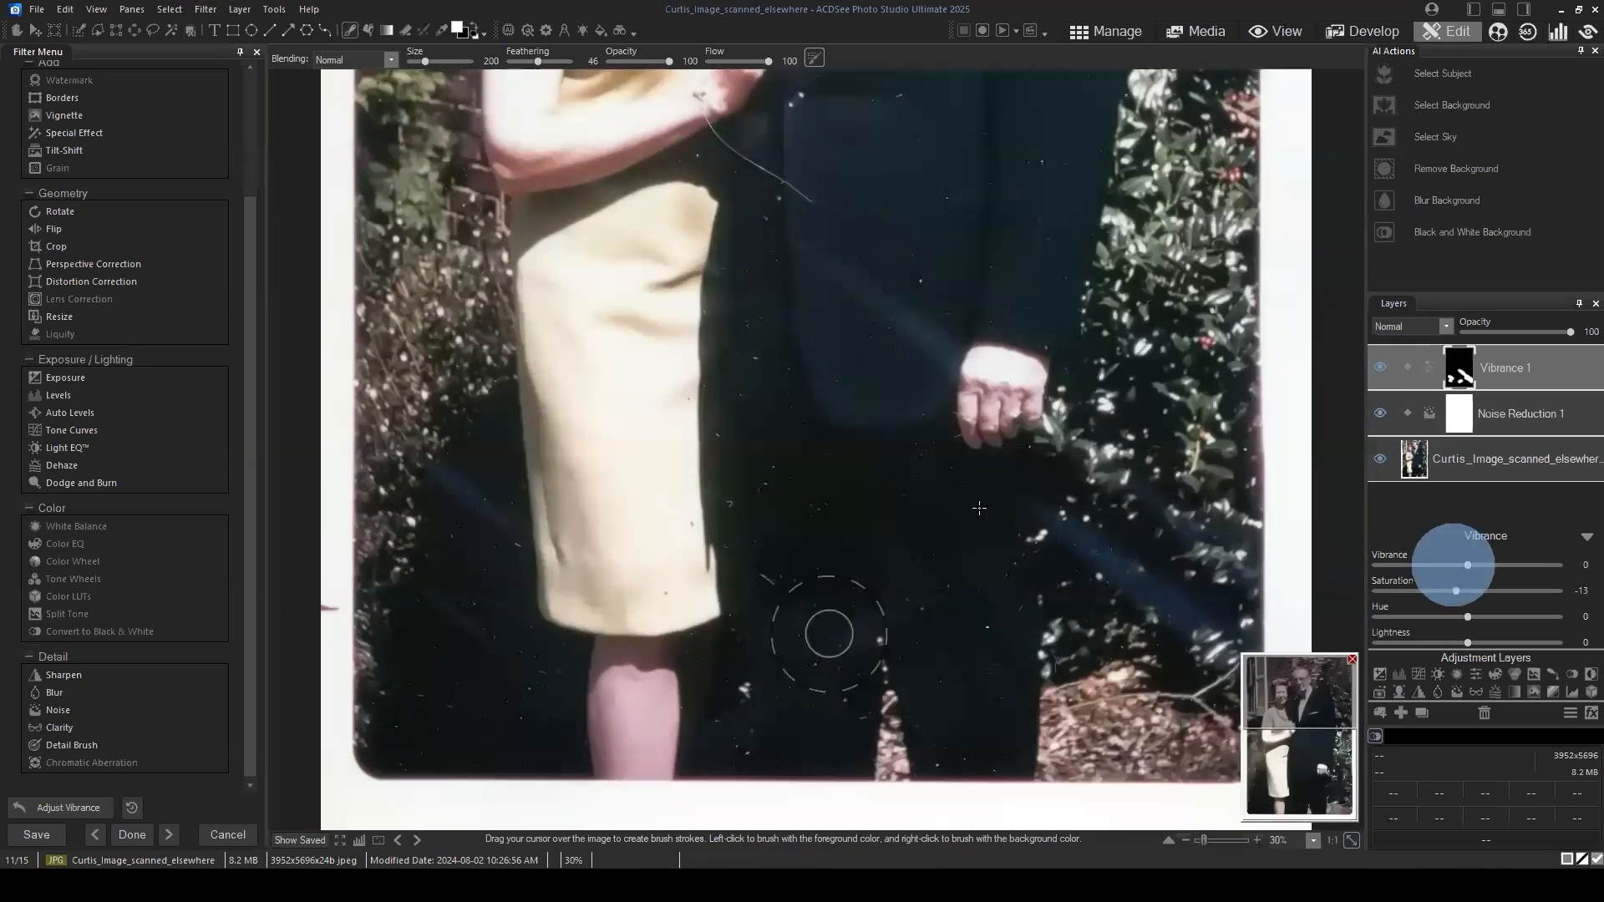
# Step: Examine the light streaks, the faces and the suit at different magnifications with the Vibrance layer applied
pyautogui.moveTo(1307, 717); pyautogui.dragTo(1317, 772)
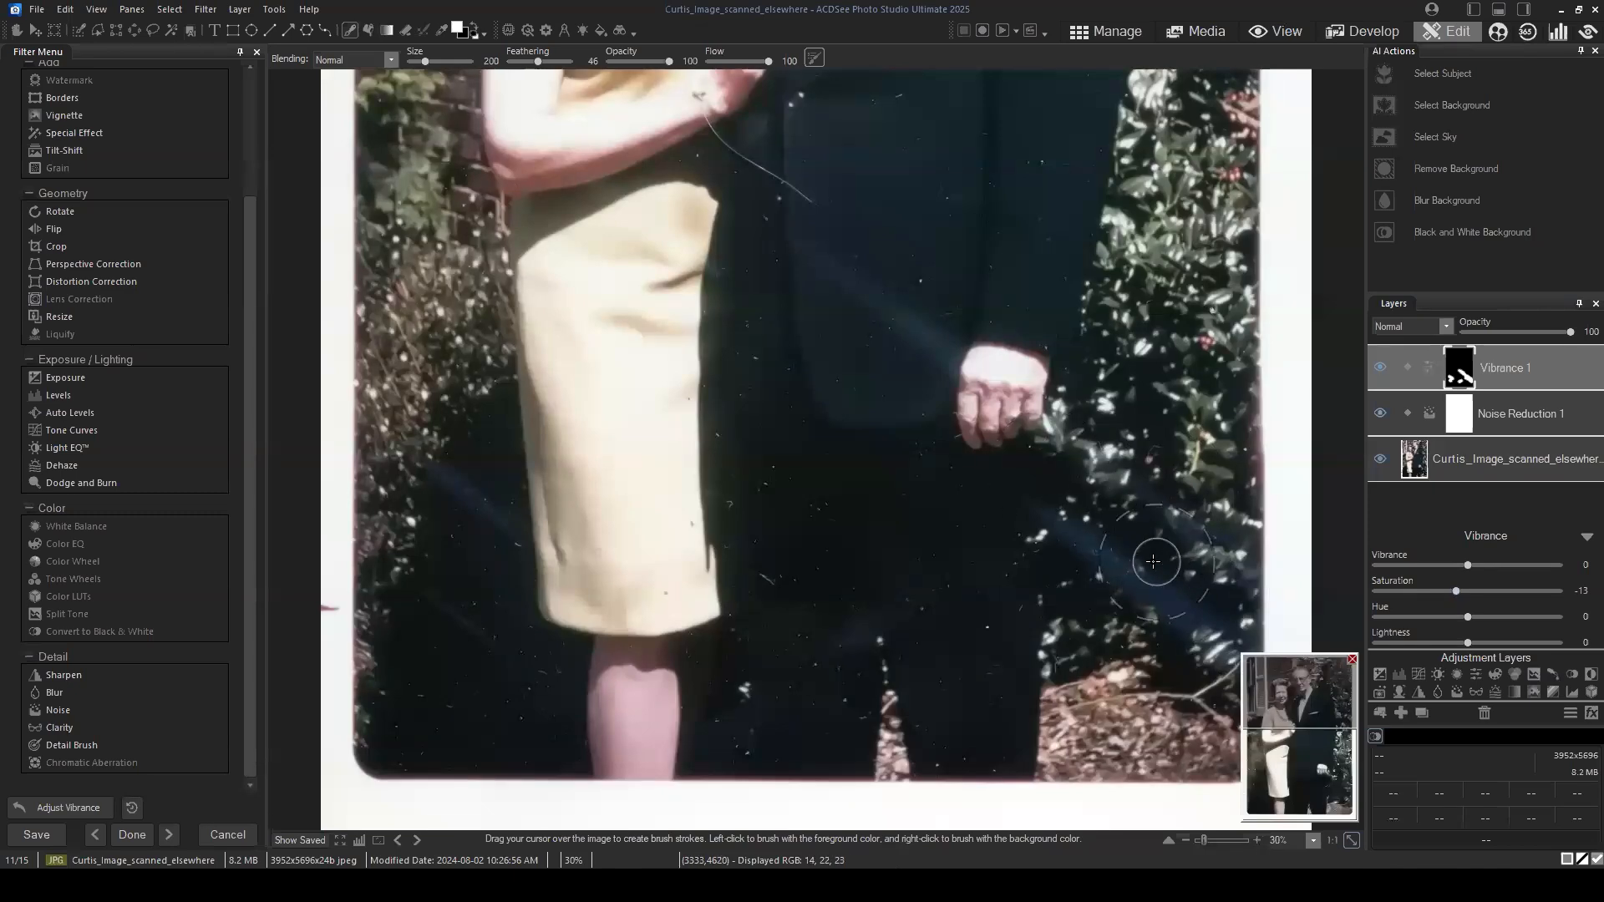
pyautogui.moveTo(1296, 714); pyautogui.dragTo(1294, 696)
pyautogui.scroll(-2, 980, 458)
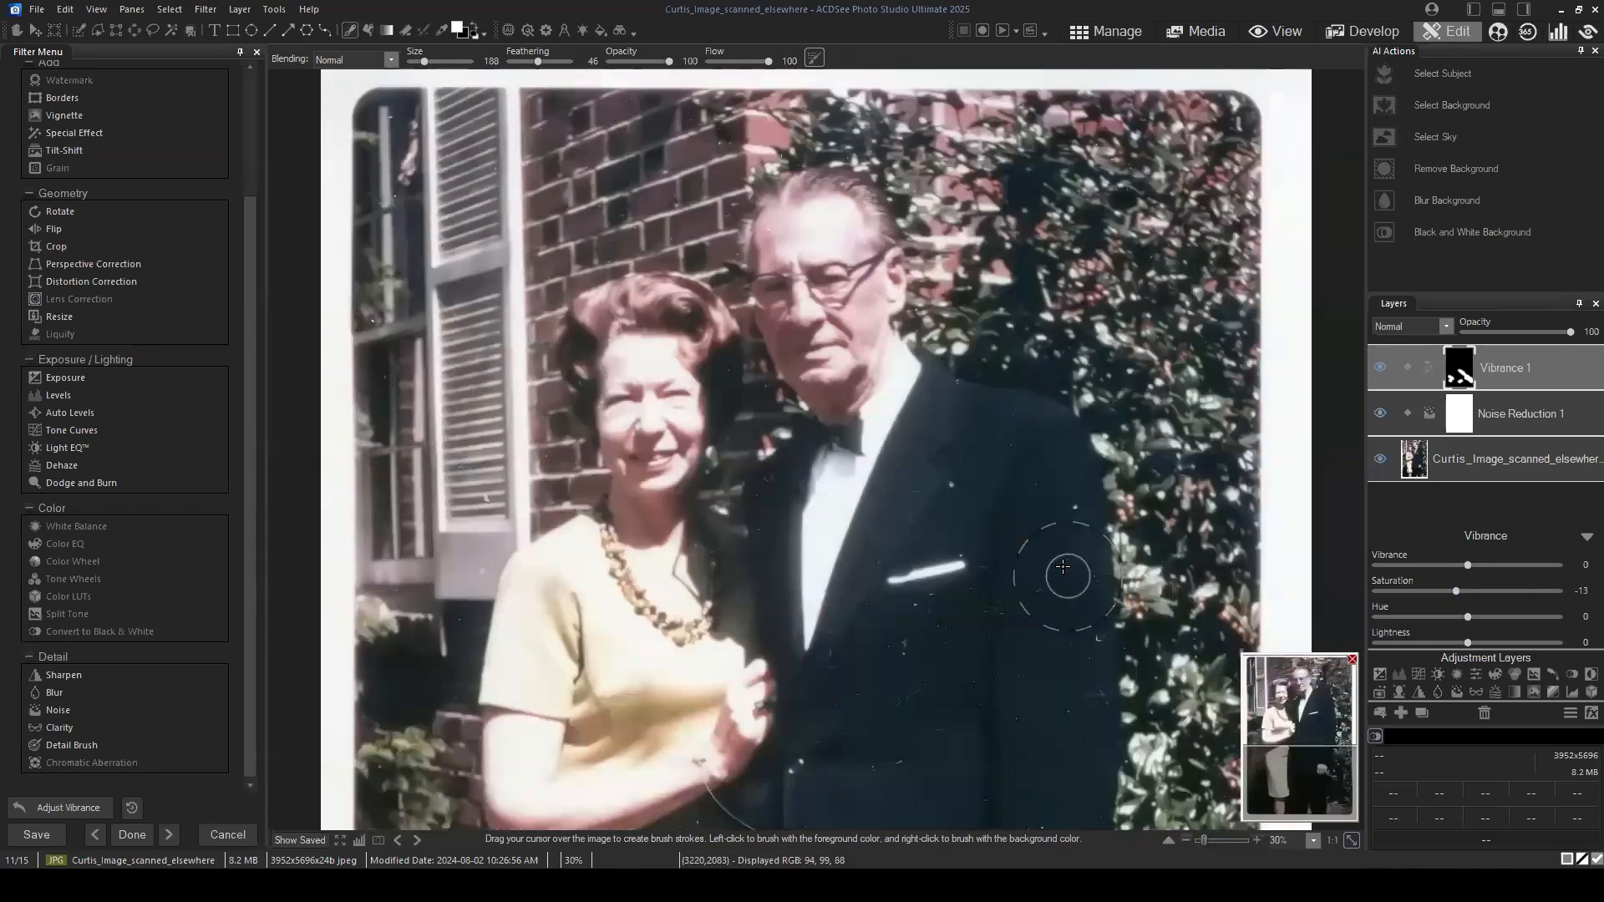
pyautogui.moveTo(1308, 765); pyautogui.dragTo(1308, 773)
pyautogui.scroll(-2, 969, 365)
pyautogui.scroll(-1, 969, 365)
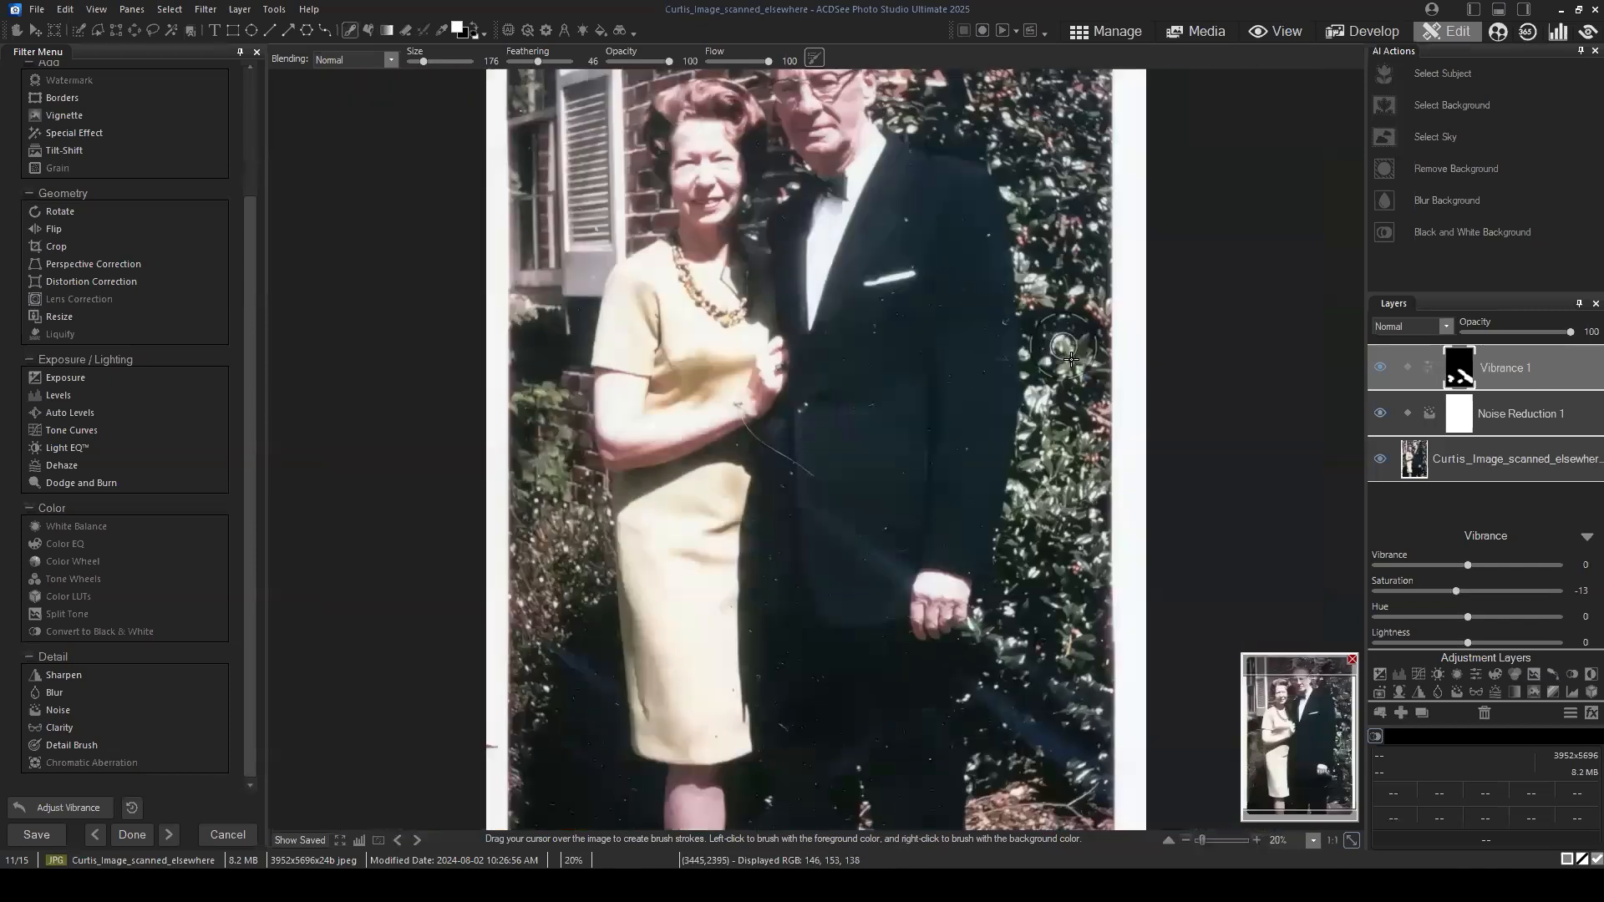
pyautogui.click(1535, 366)
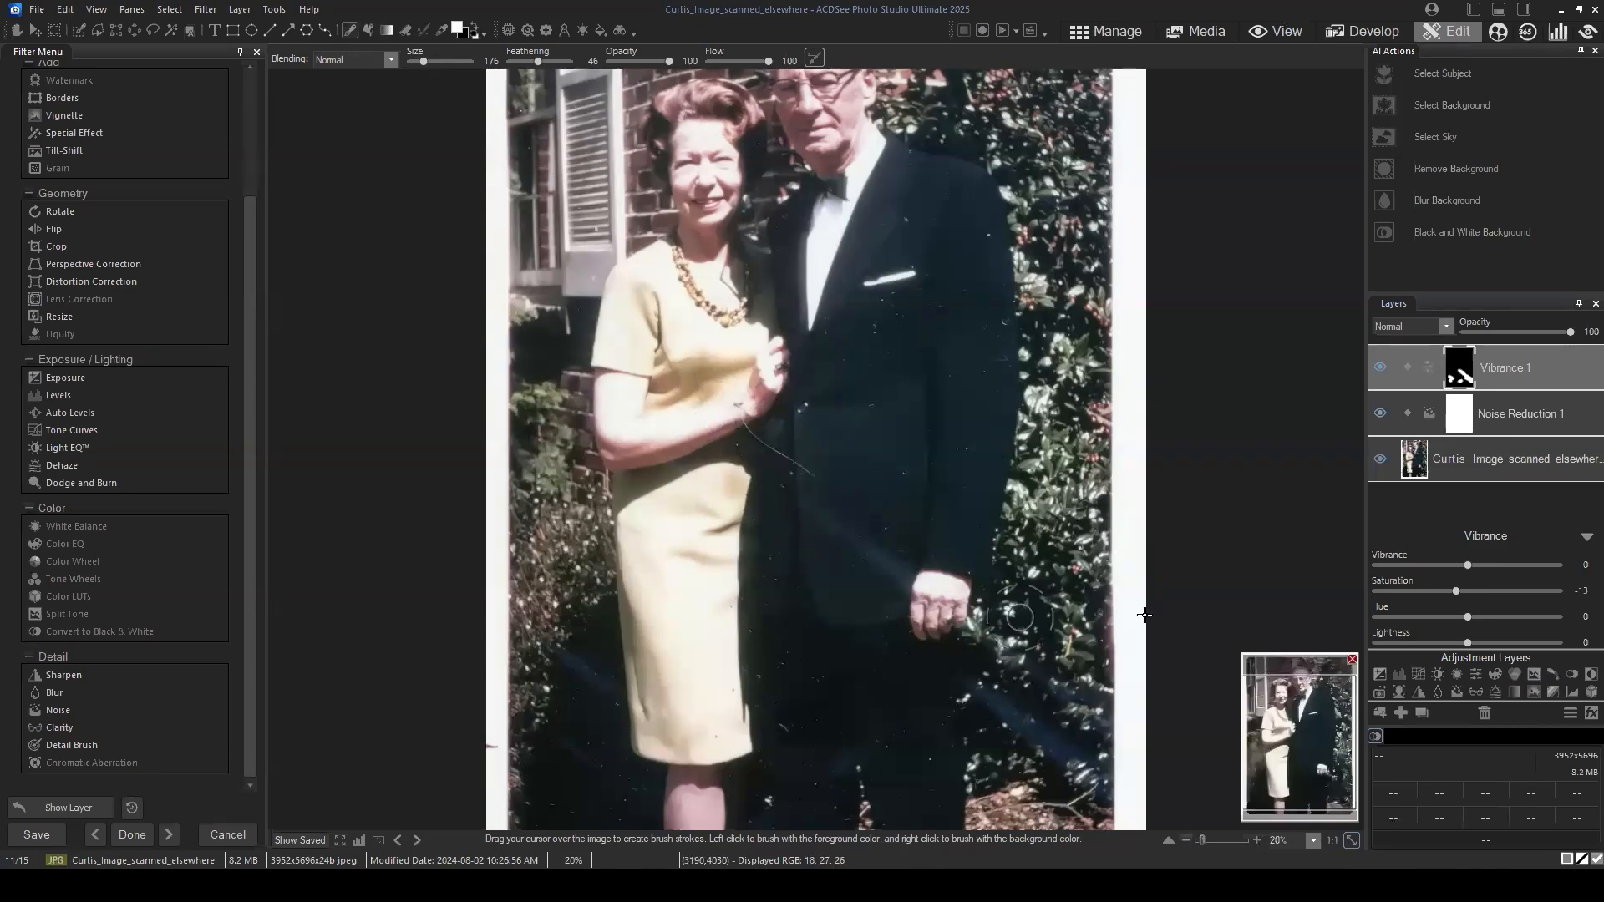
# Step: Select the base photo layer and examine the dust specks around the window, shutter and brick wall up close
pyautogui.click(1502, 468)
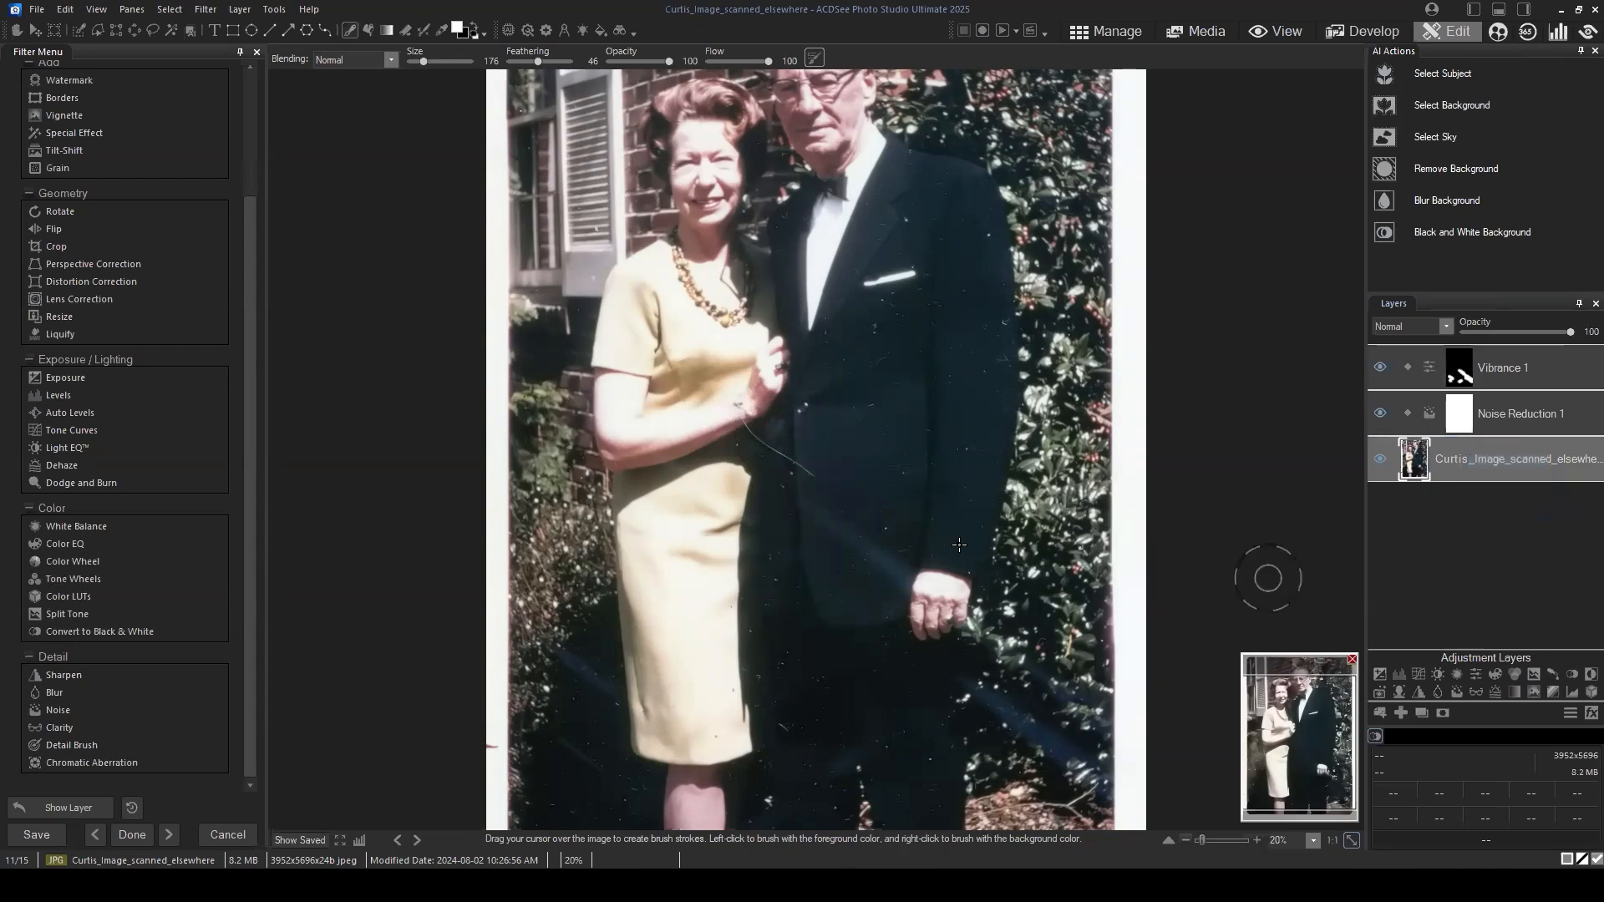
pyautogui.scroll(-1, 781, 427)
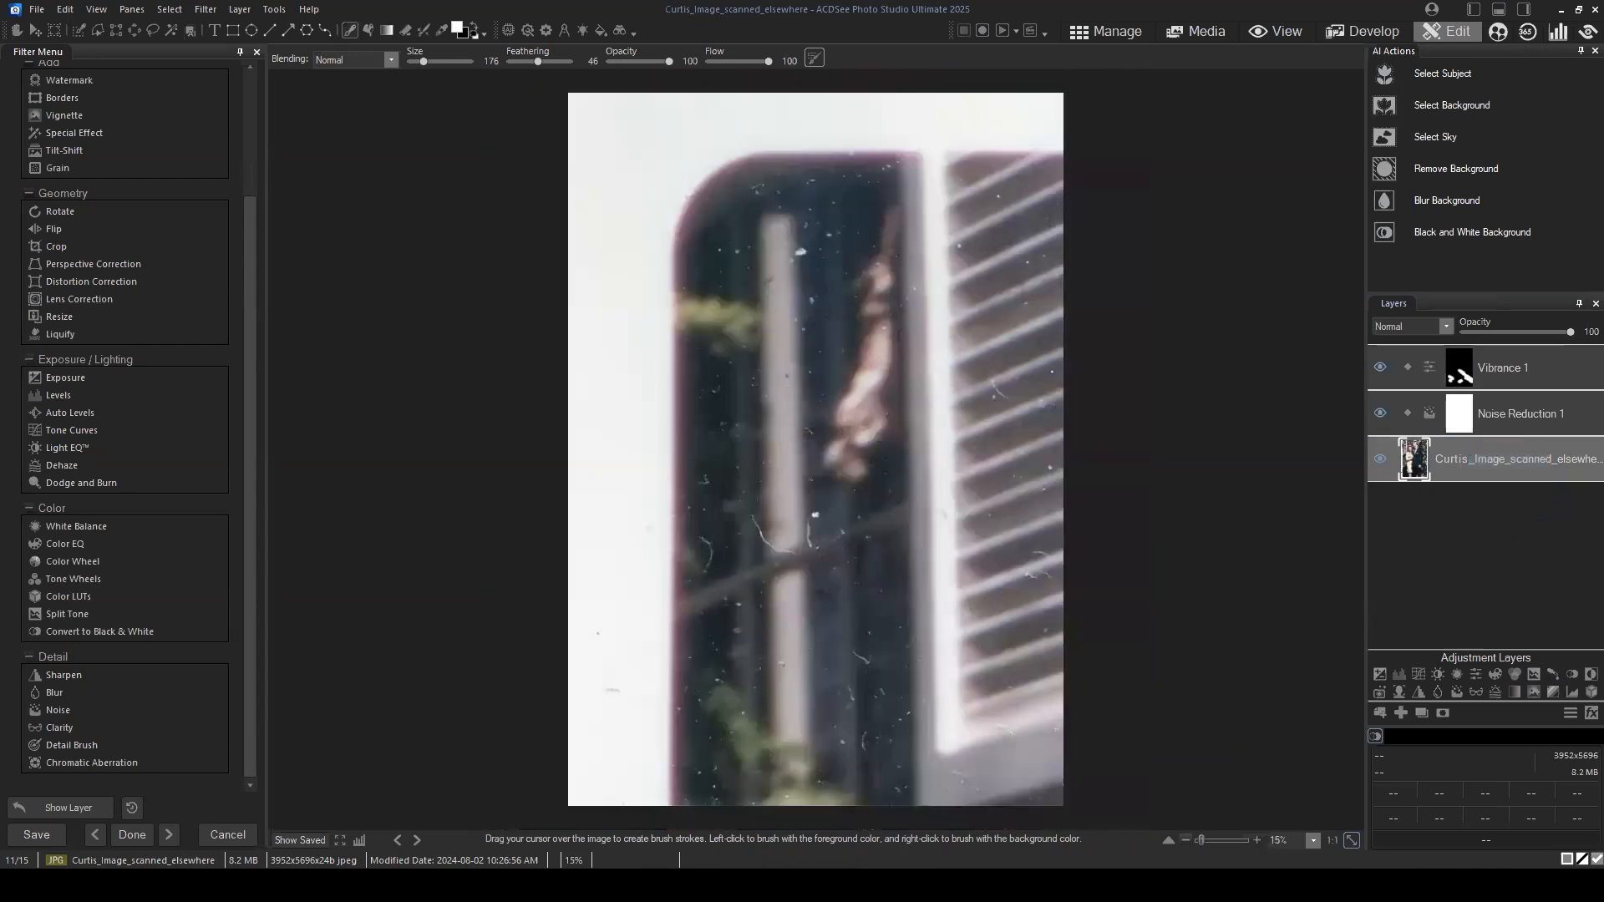
pyautogui.click(1380, 459)
pyautogui.click(1380, 459)
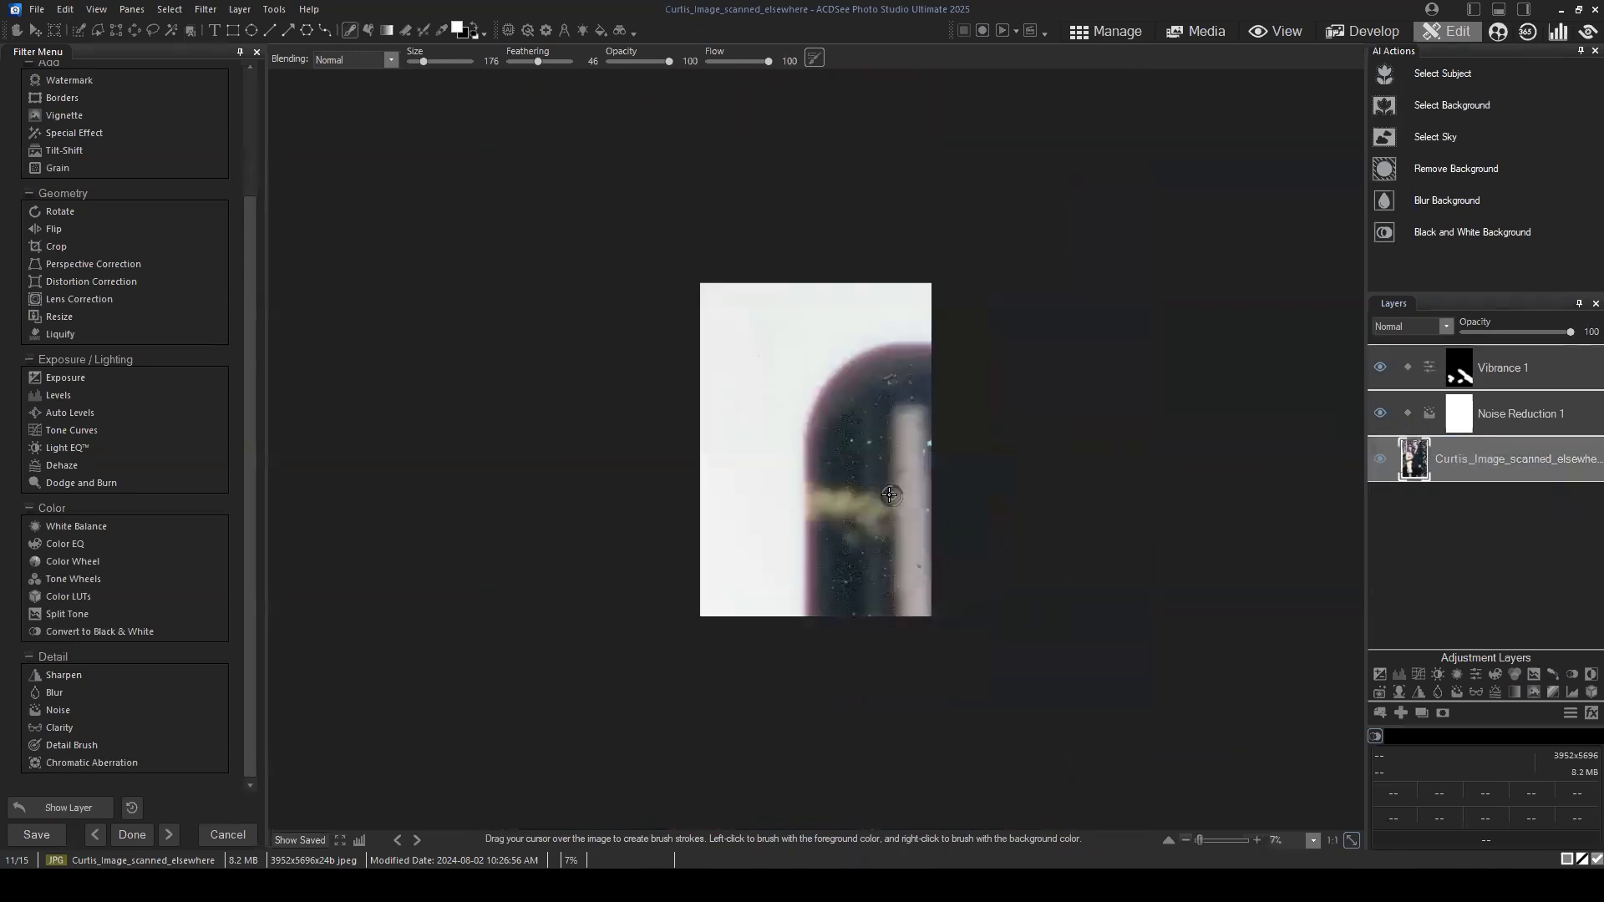
pyautogui.scroll(2, 898, 489)
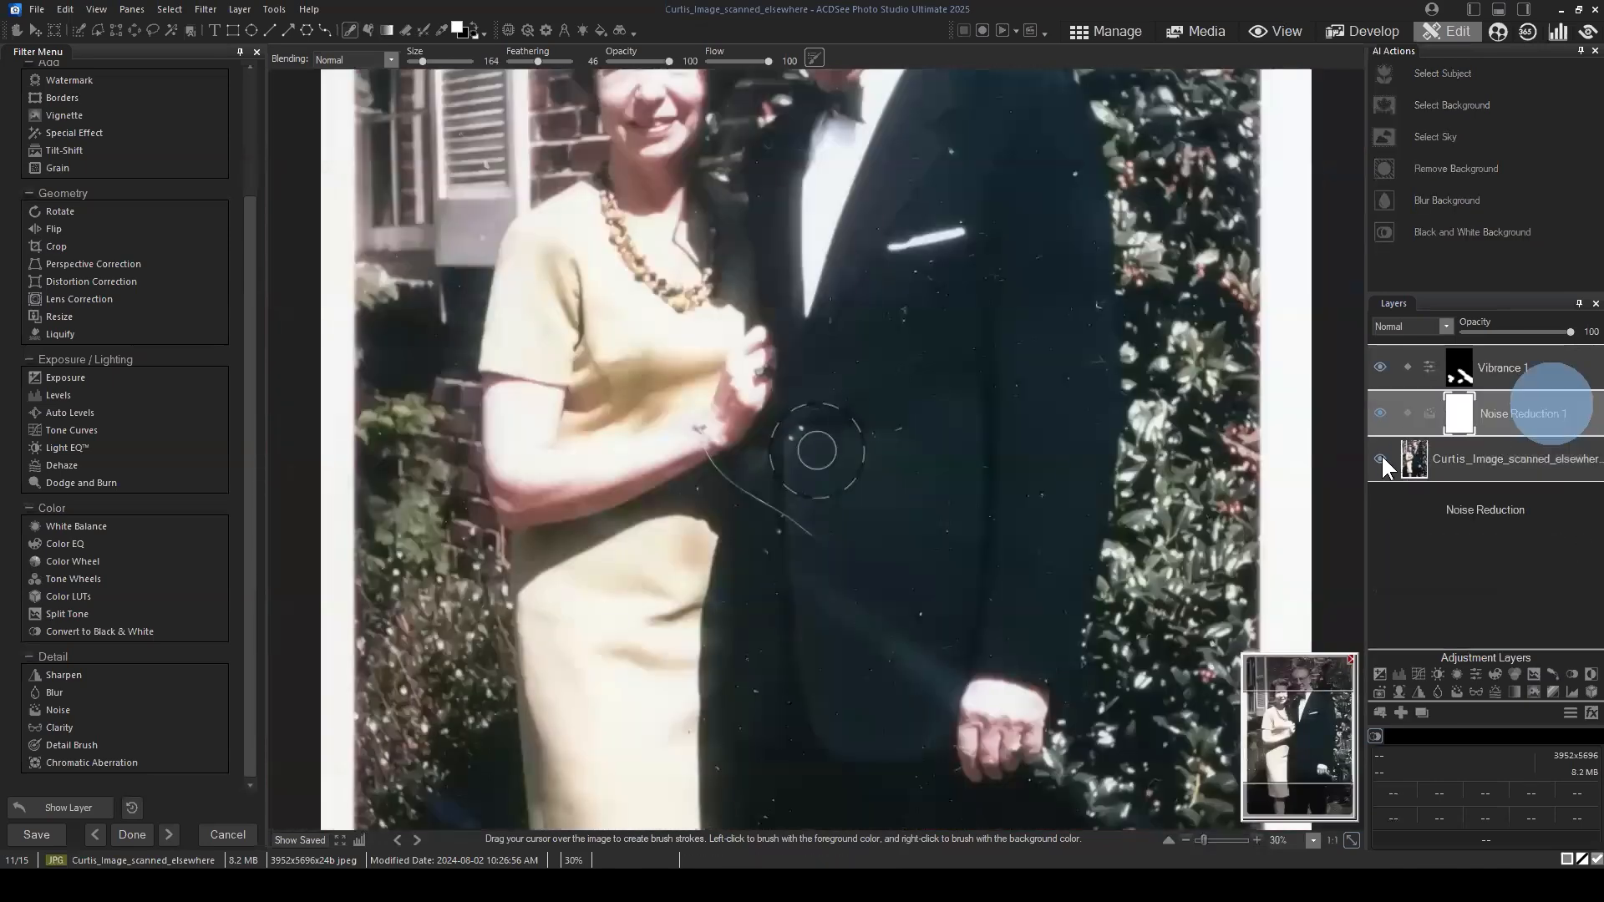
pyautogui.click(1380, 459)
pyautogui.click(1380, 458)
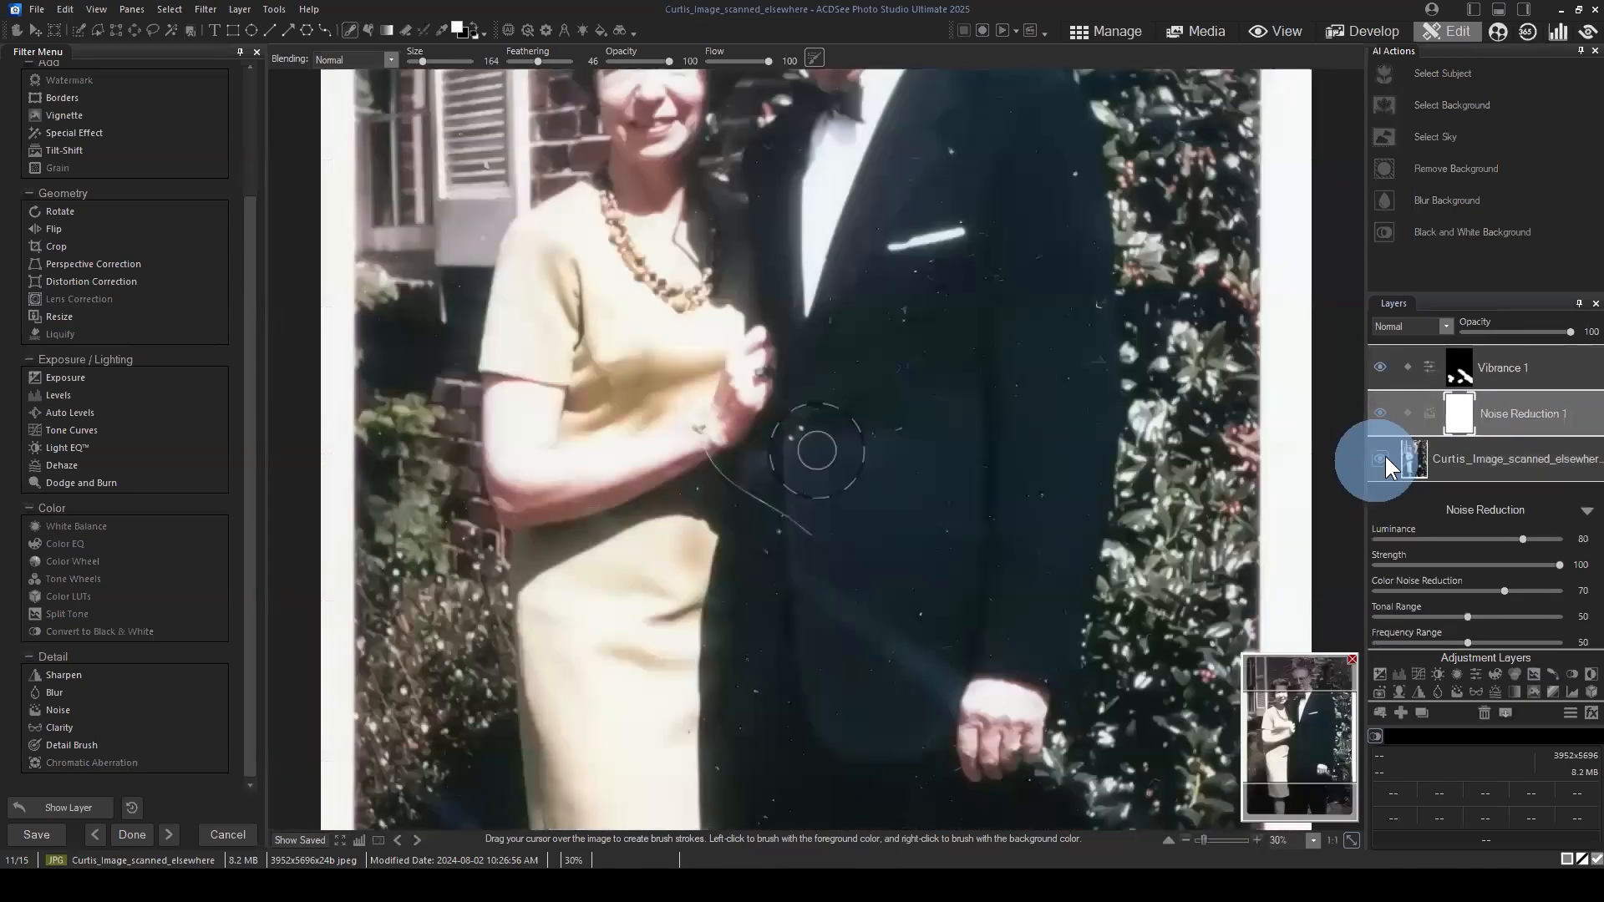
# Step: Compare the photo with and without the Noise Reduction layer, view the whole image, and reselect the Vibrance layer
pyautogui.click(1511, 465)
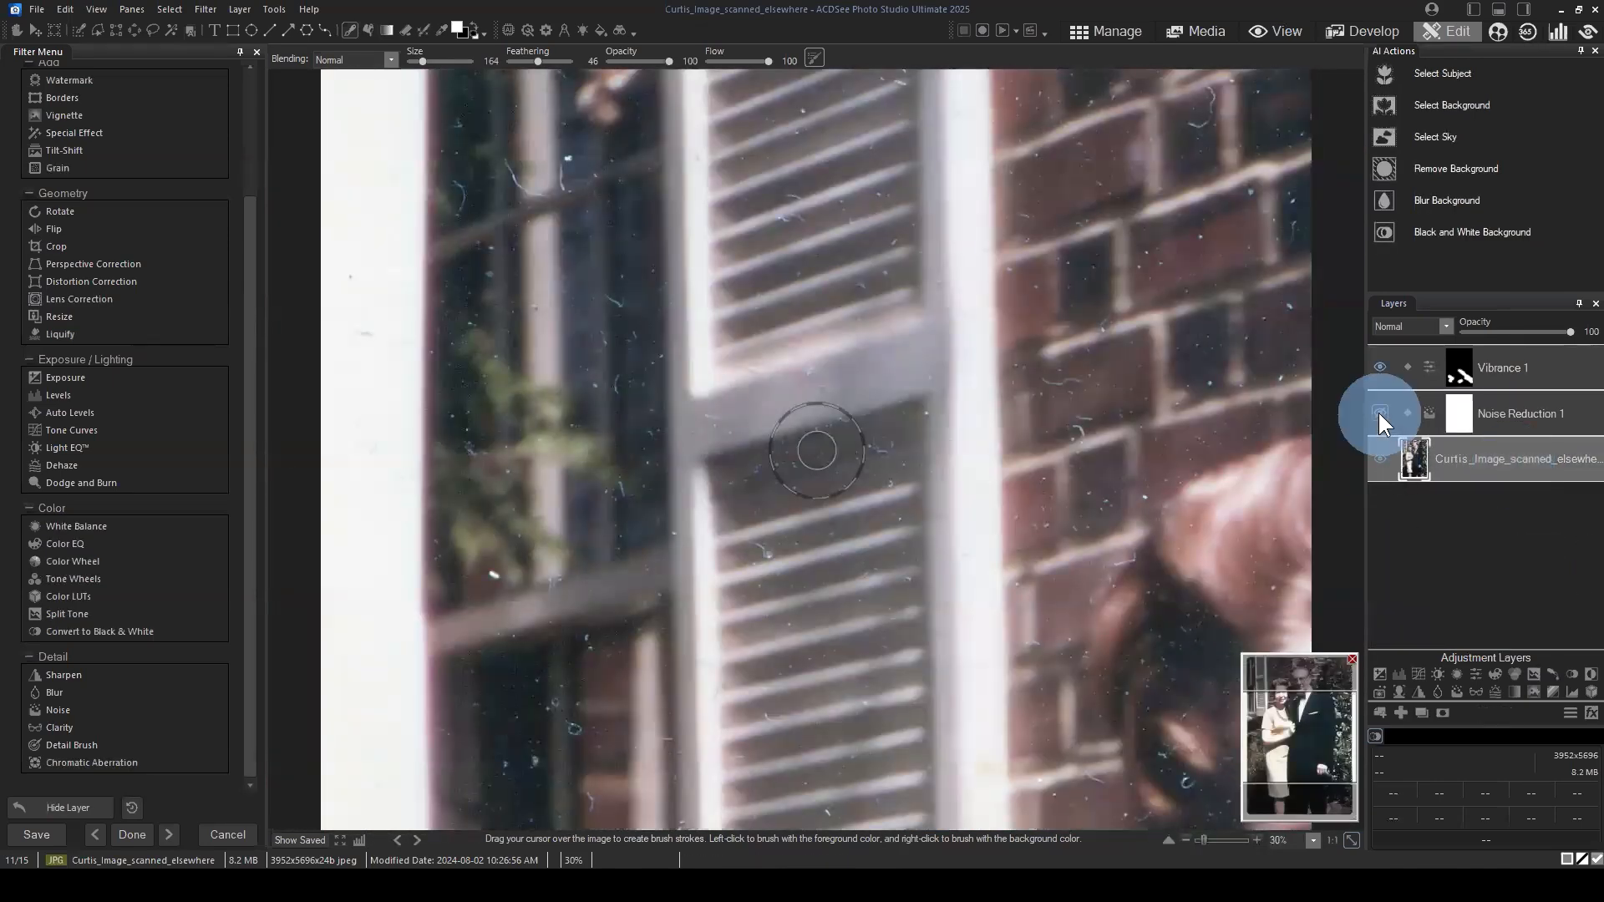
pyautogui.click(1382, 459)
pyautogui.click(1380, 459)
pyautogui.scroll(-2, 1220, 459)
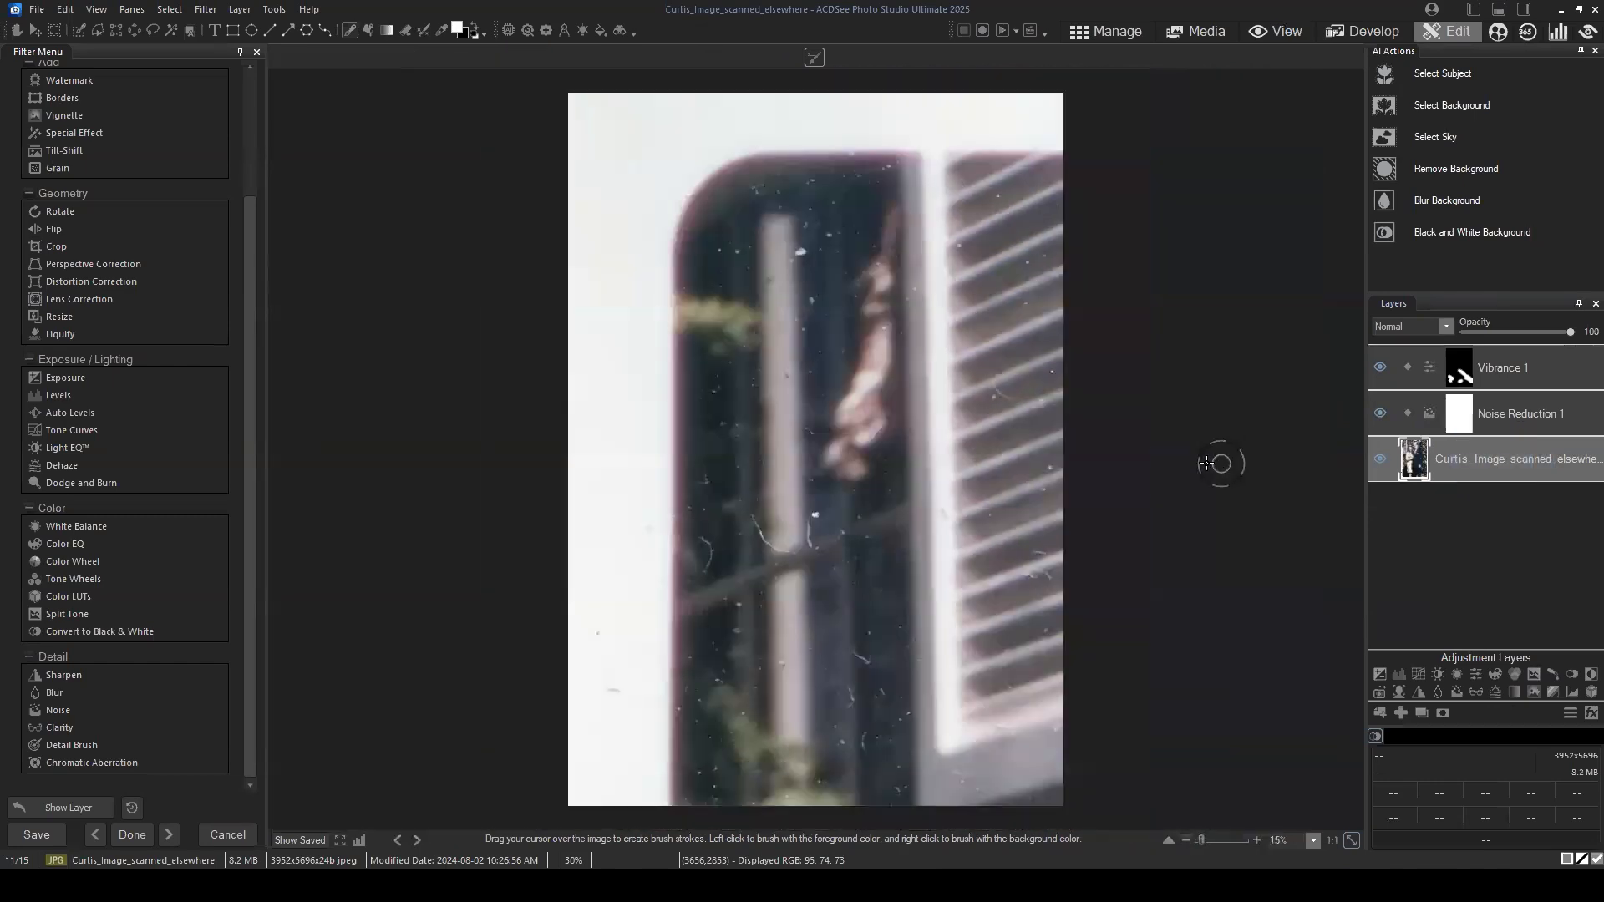
pyautogui.click(1382, 460)
pyautogui.click(1386, 460)
pyautogui.click(1546, 378)
pyautogui.click(1532, 418)
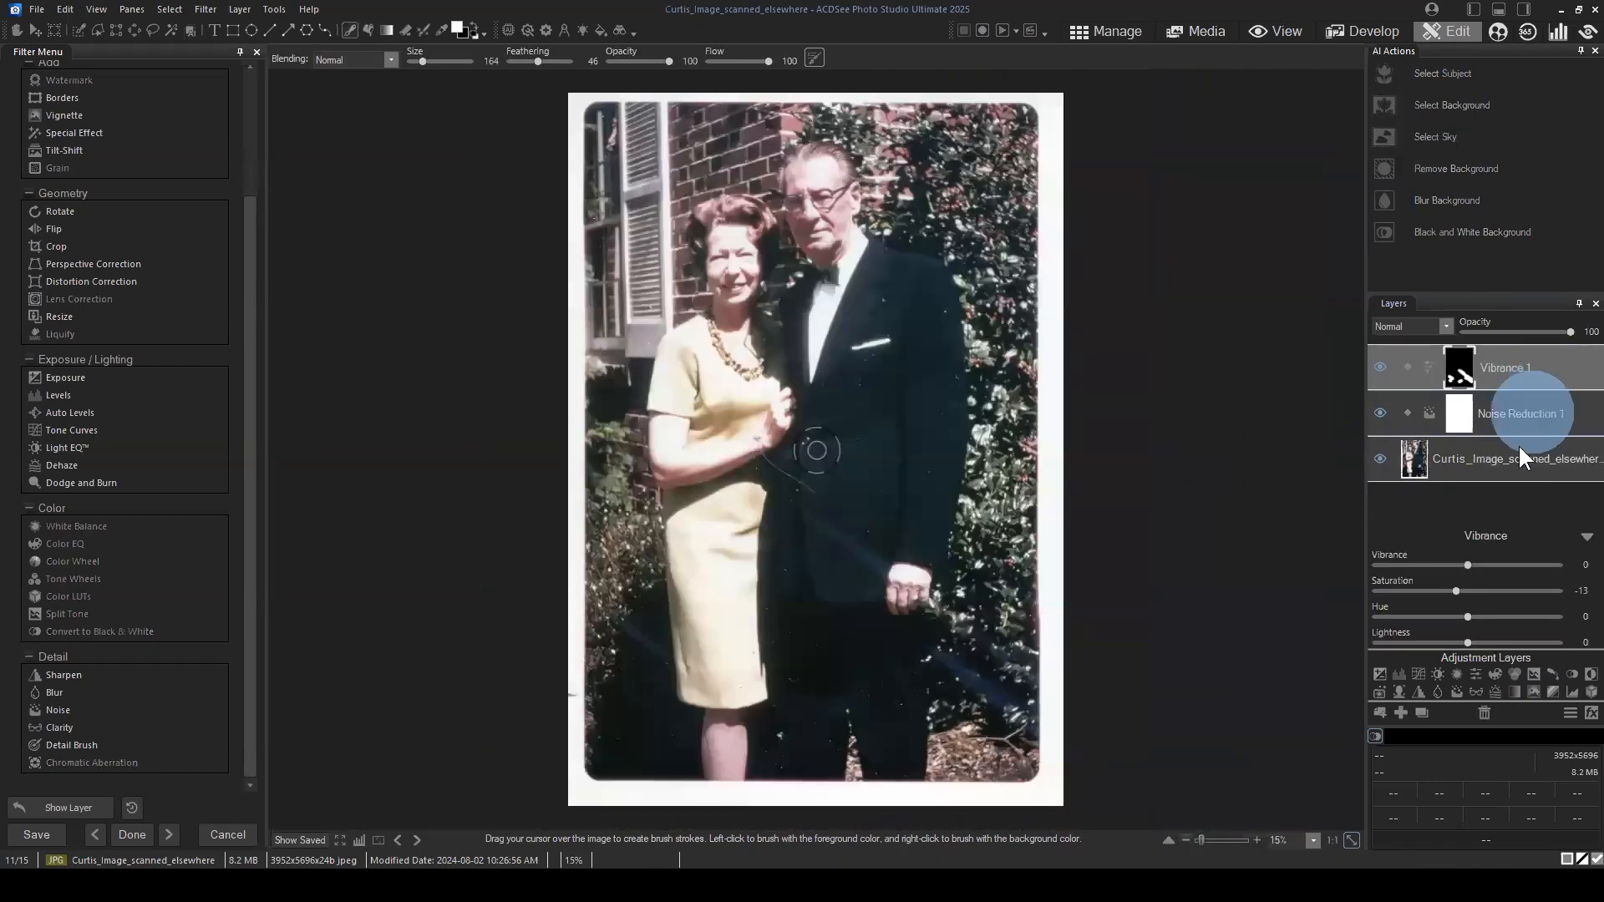
# Step: Duplicate the base photo layer beneath the Noise Reduction layer
pyautogui.click(1515, 463)
pyautogui.click(1528, 404)
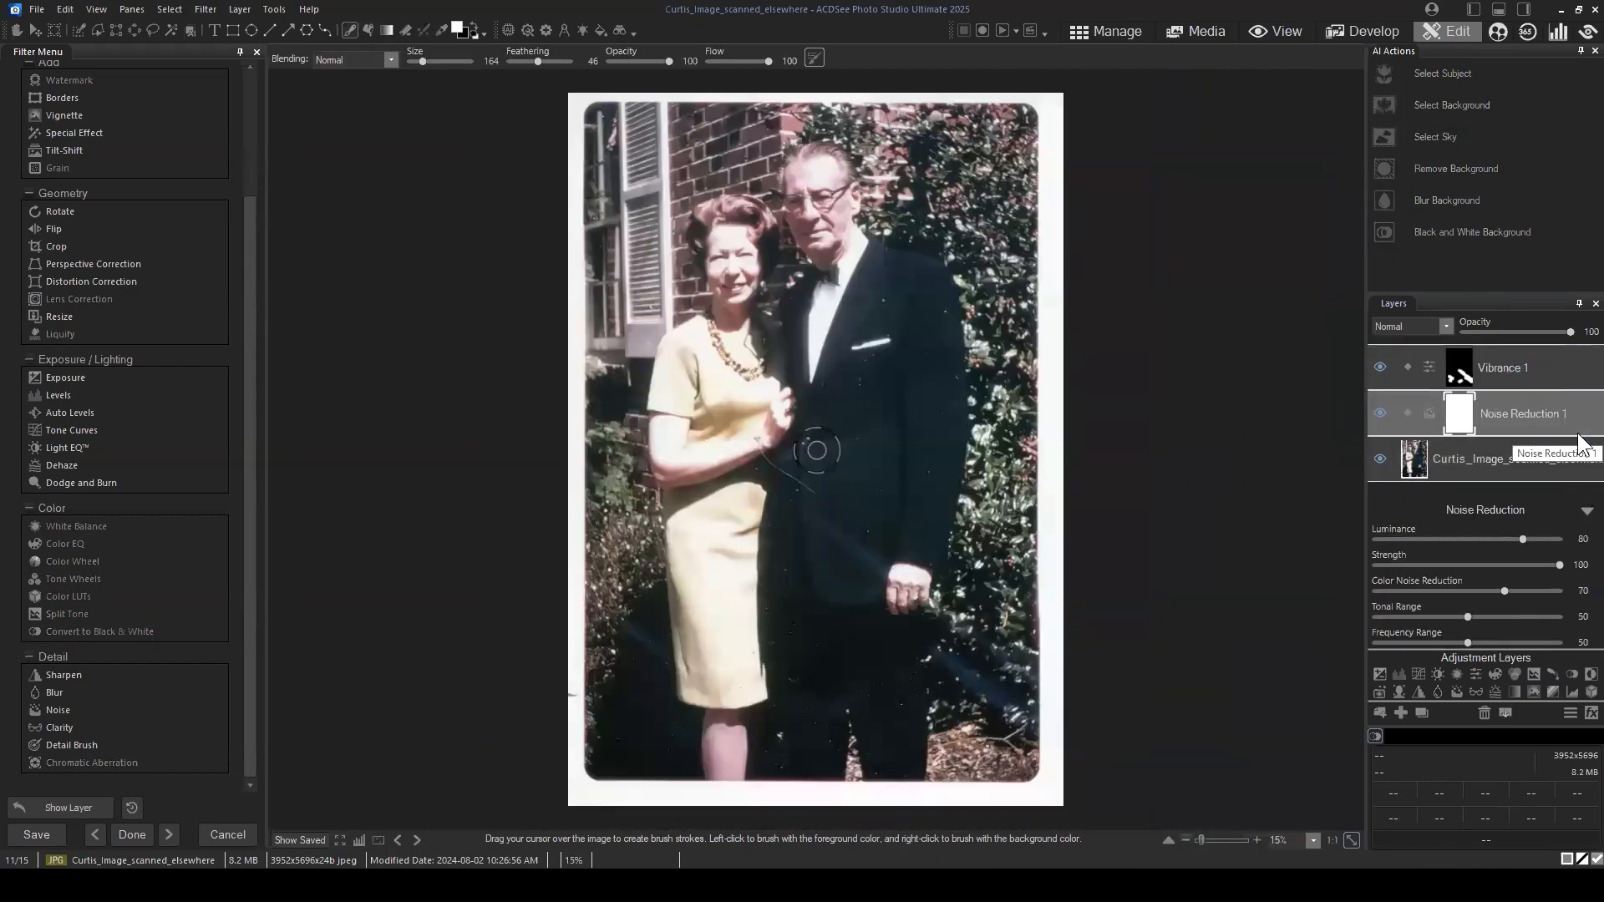
pyautogui.rightClick(1476, 451)
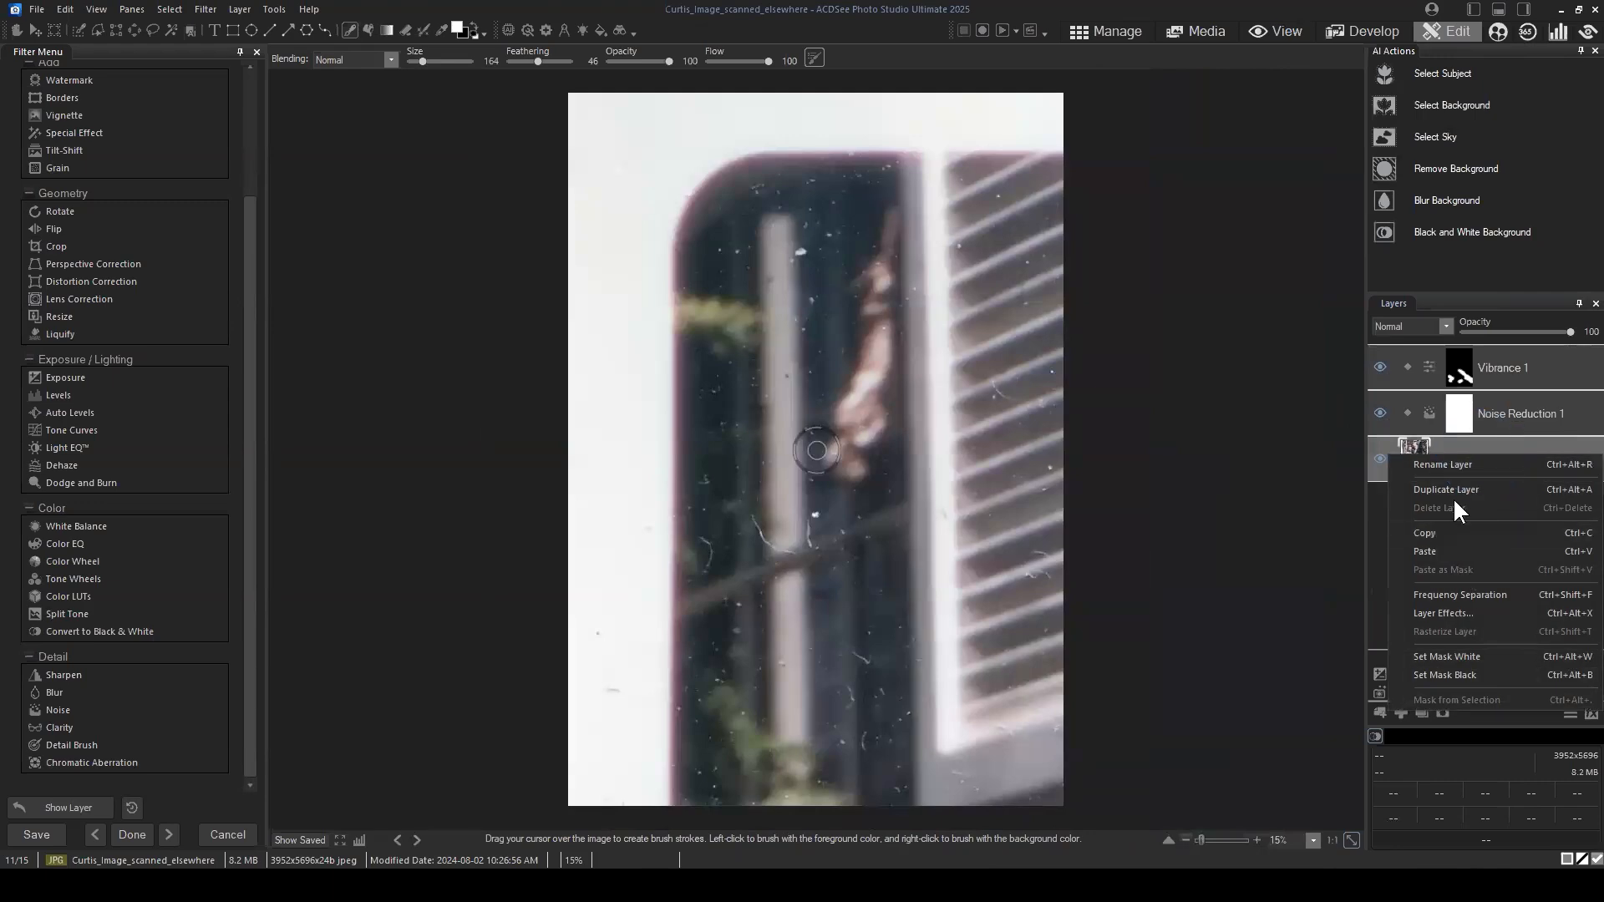
pyautogui.click(1451, 498)
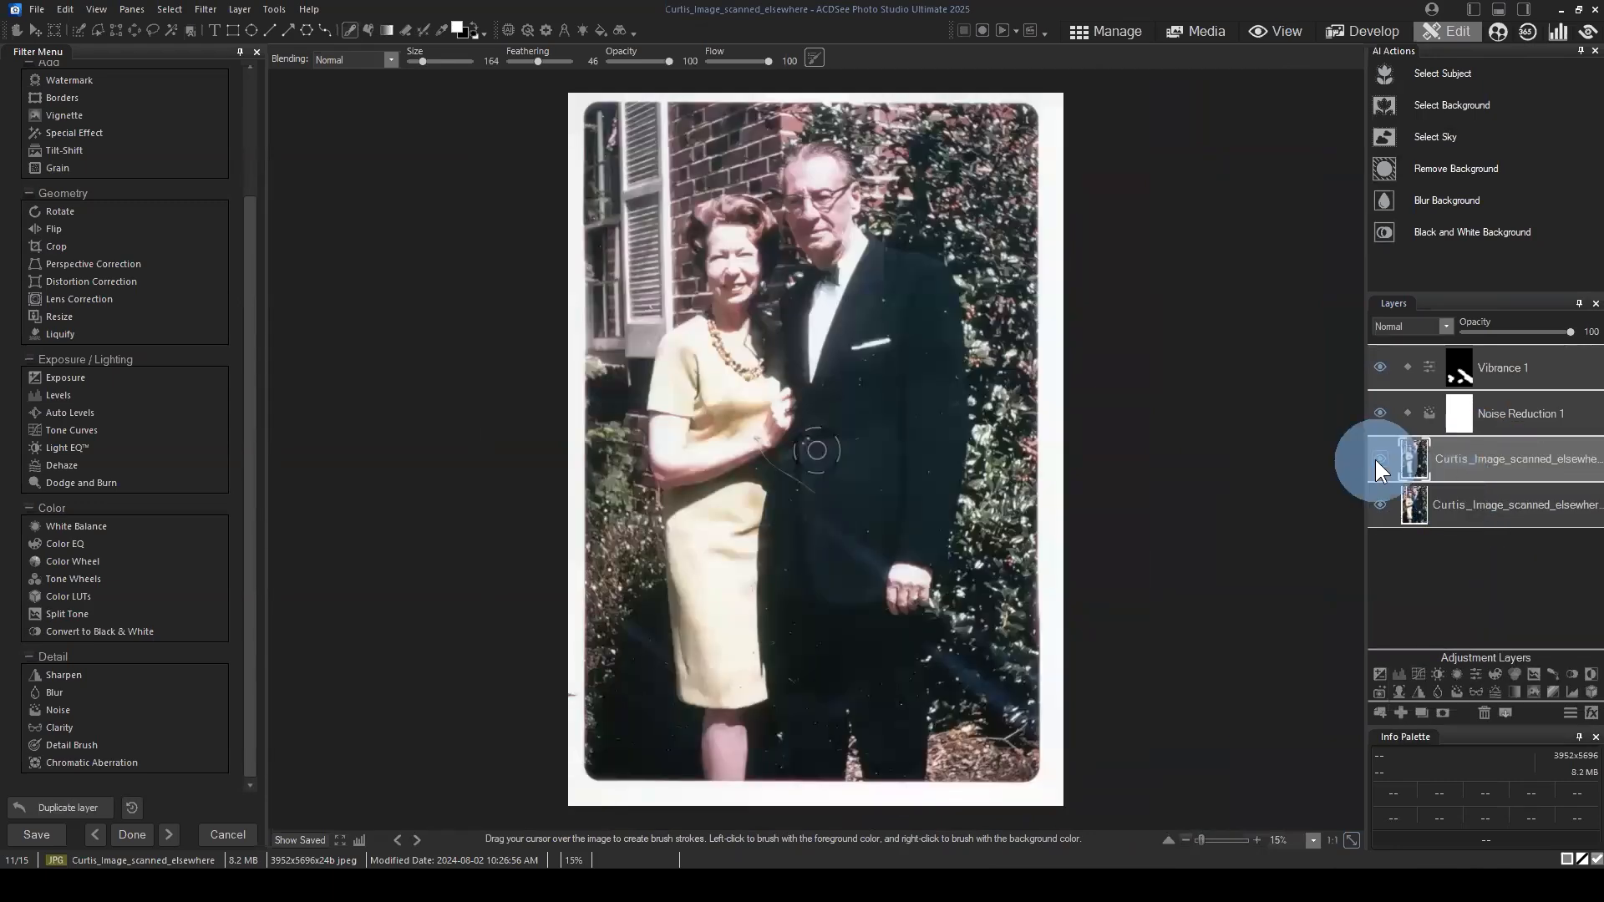
# Step: Hide the original photo layer at the bottom of the stack, keeping its duplicate selected and visible
pyautogui.click(1379, 460)
pyautogui.click(1377, 459)
pyautogui.click(1527, 423)
pyautogui.click(1525, 455)
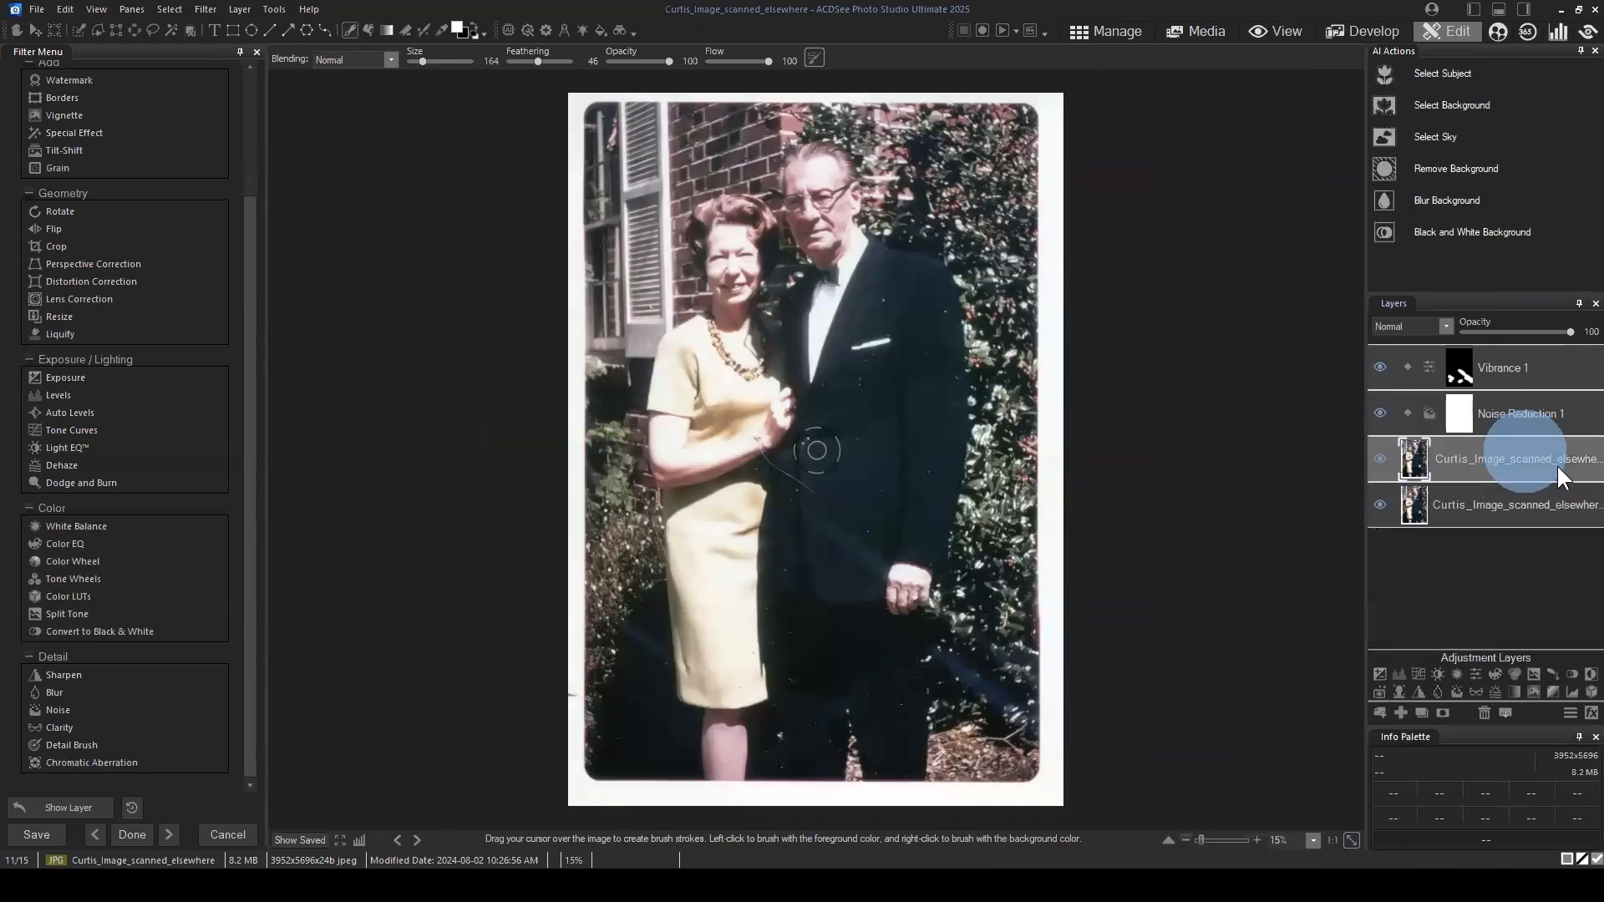
pyautogui.click(1383, 504)
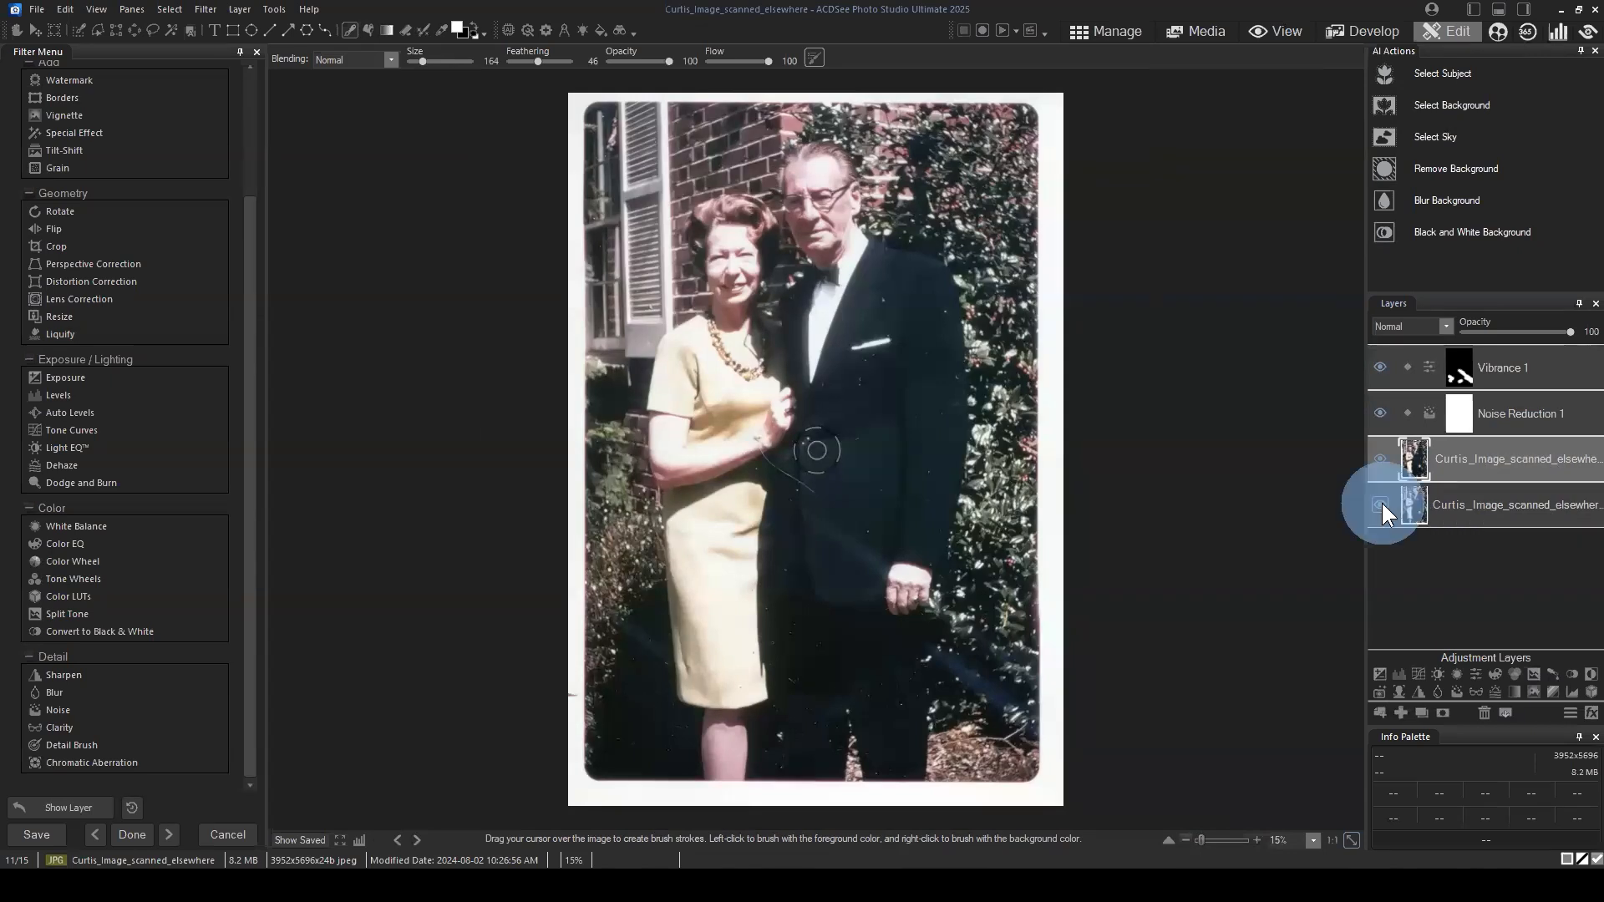
# Step: Duplicate the visible photo copy to get another working layer, and select the new topmost copy
pyautogui.rightClick(1485, 473)
pyautogui.click(1457, 508)
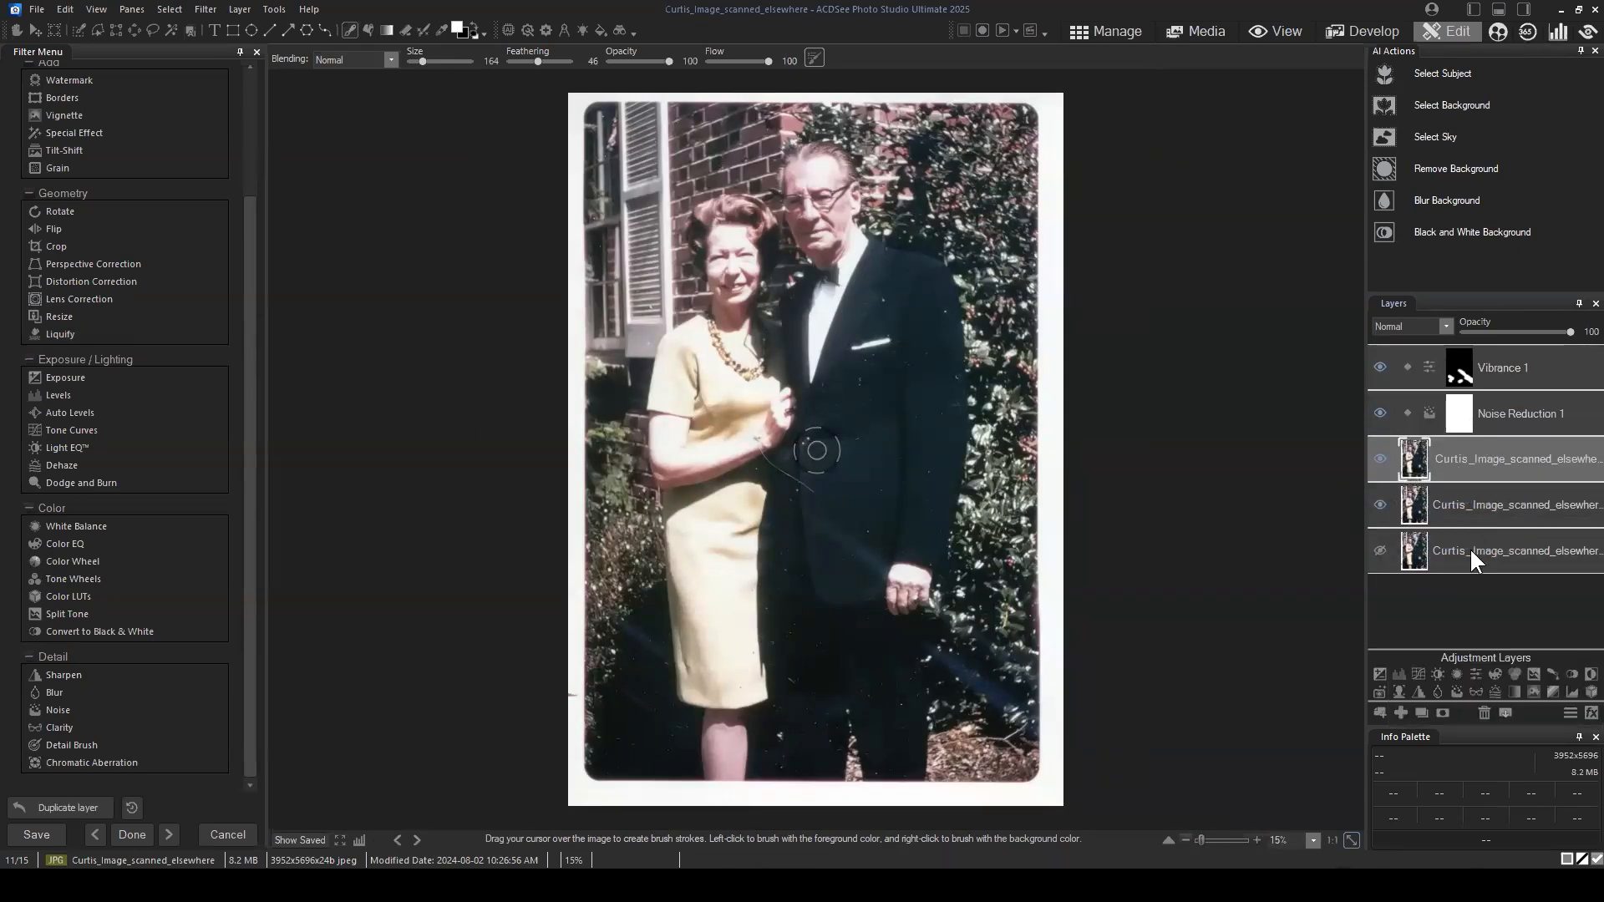
pyautogui.rightClick(1471, 549)
pyautogui.click(1487, 458)
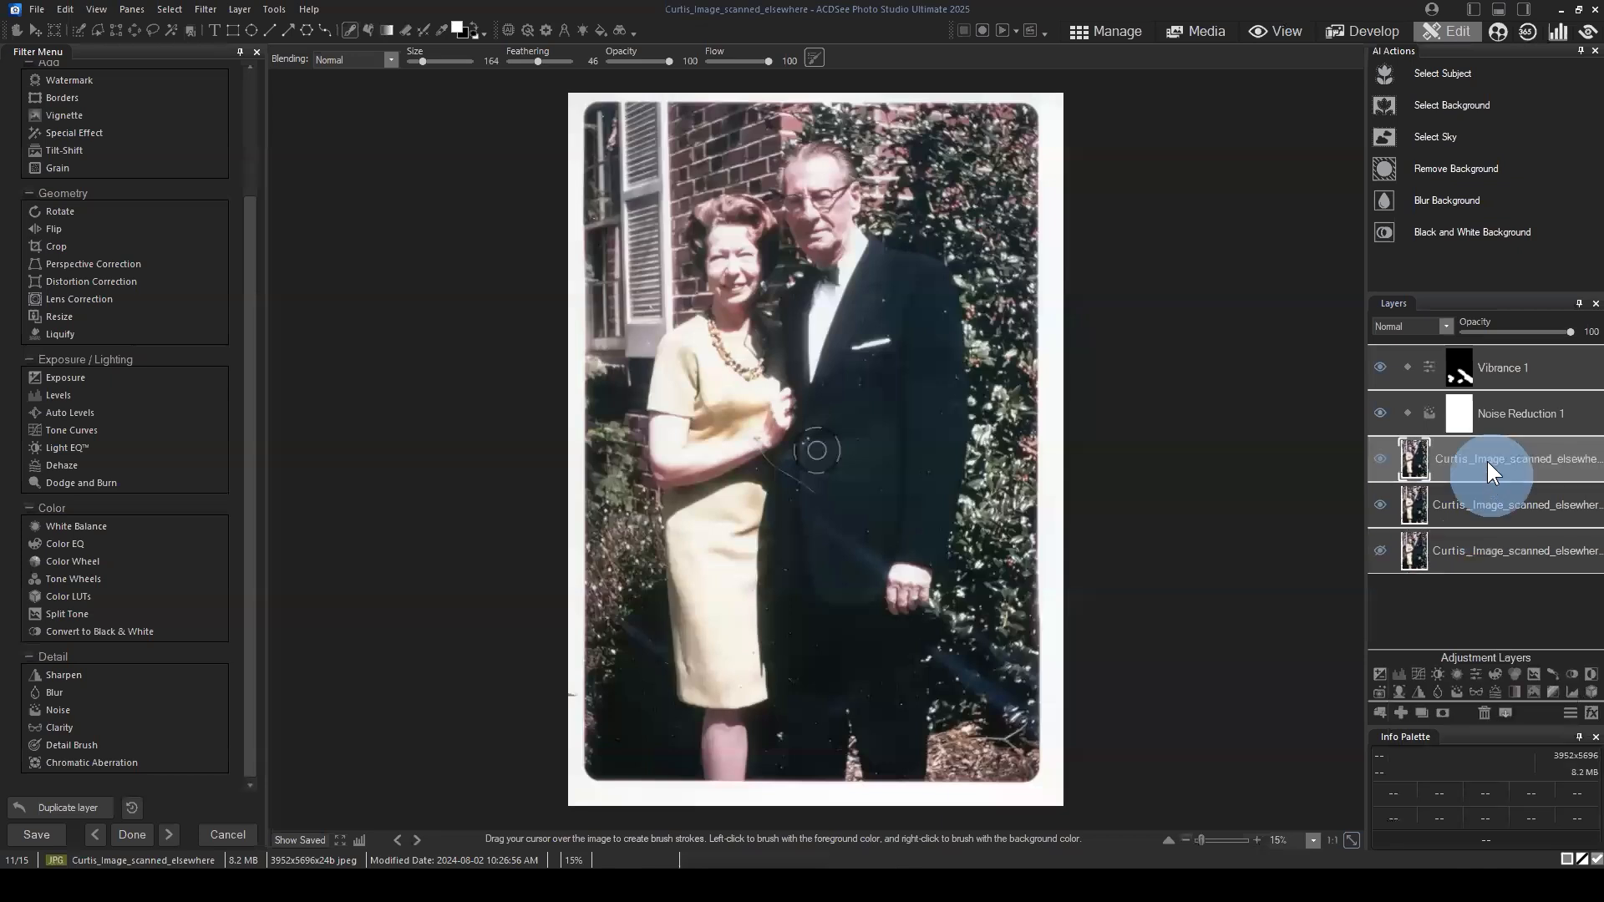
# Step: Rename the topmost photo copy to "frequency sep layer"
pyautogui.rightClick(1483, 460)
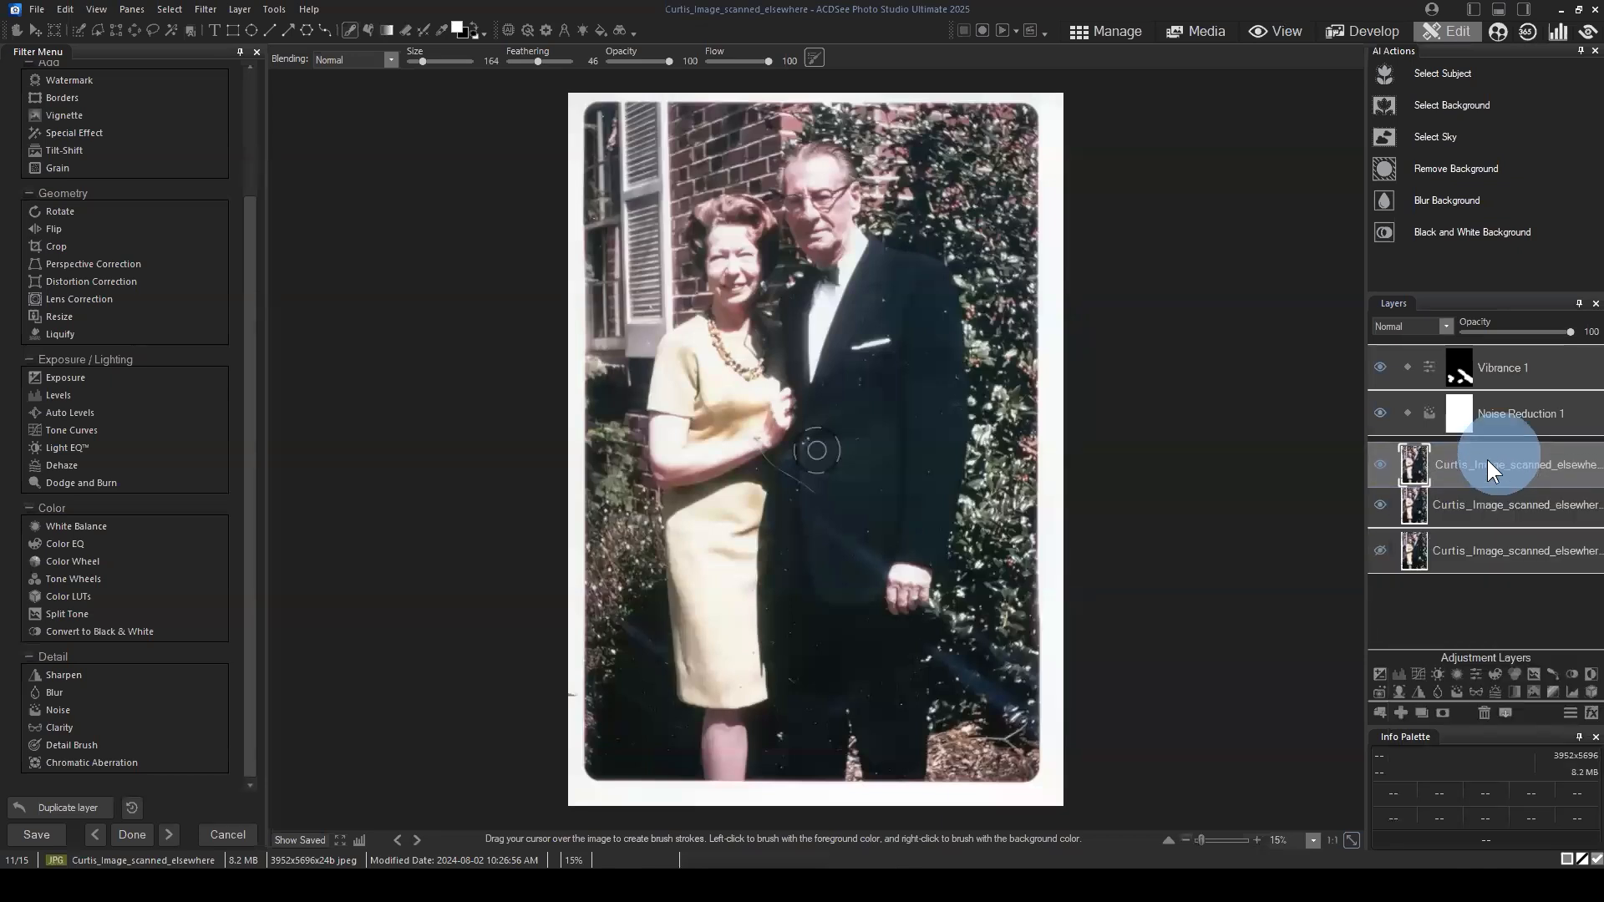
pyautogui.rightClick(1469, 457)
pyautogui.click(1462, 468)
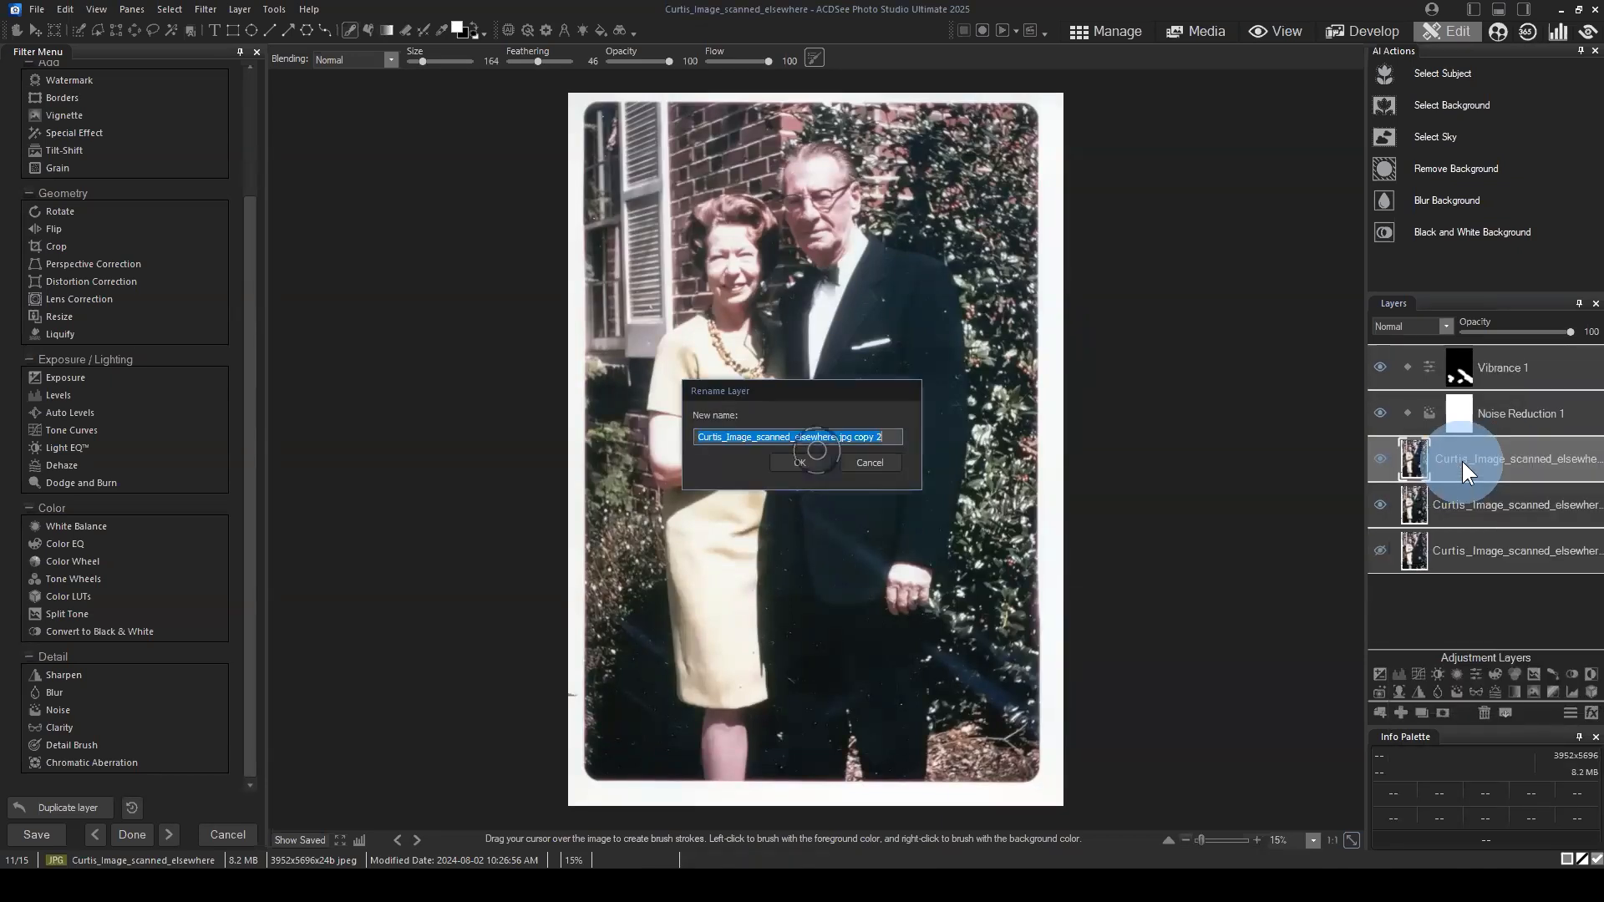
pyautogui.write('frequency')
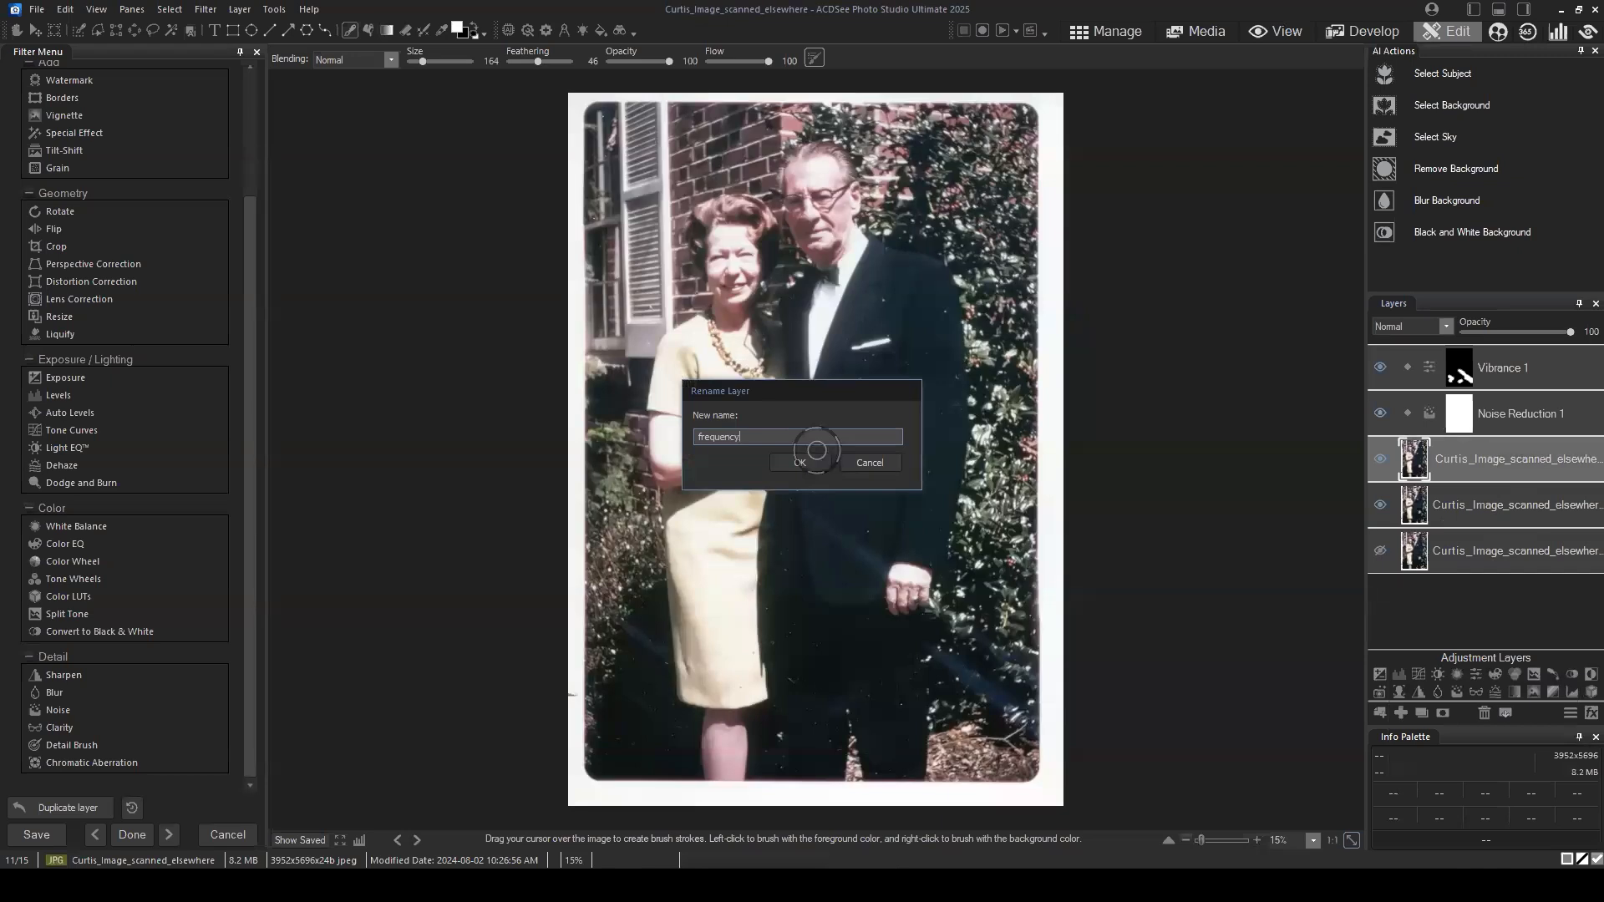
pyautogui.write(' sep layer')
pyautogui.press('Return')
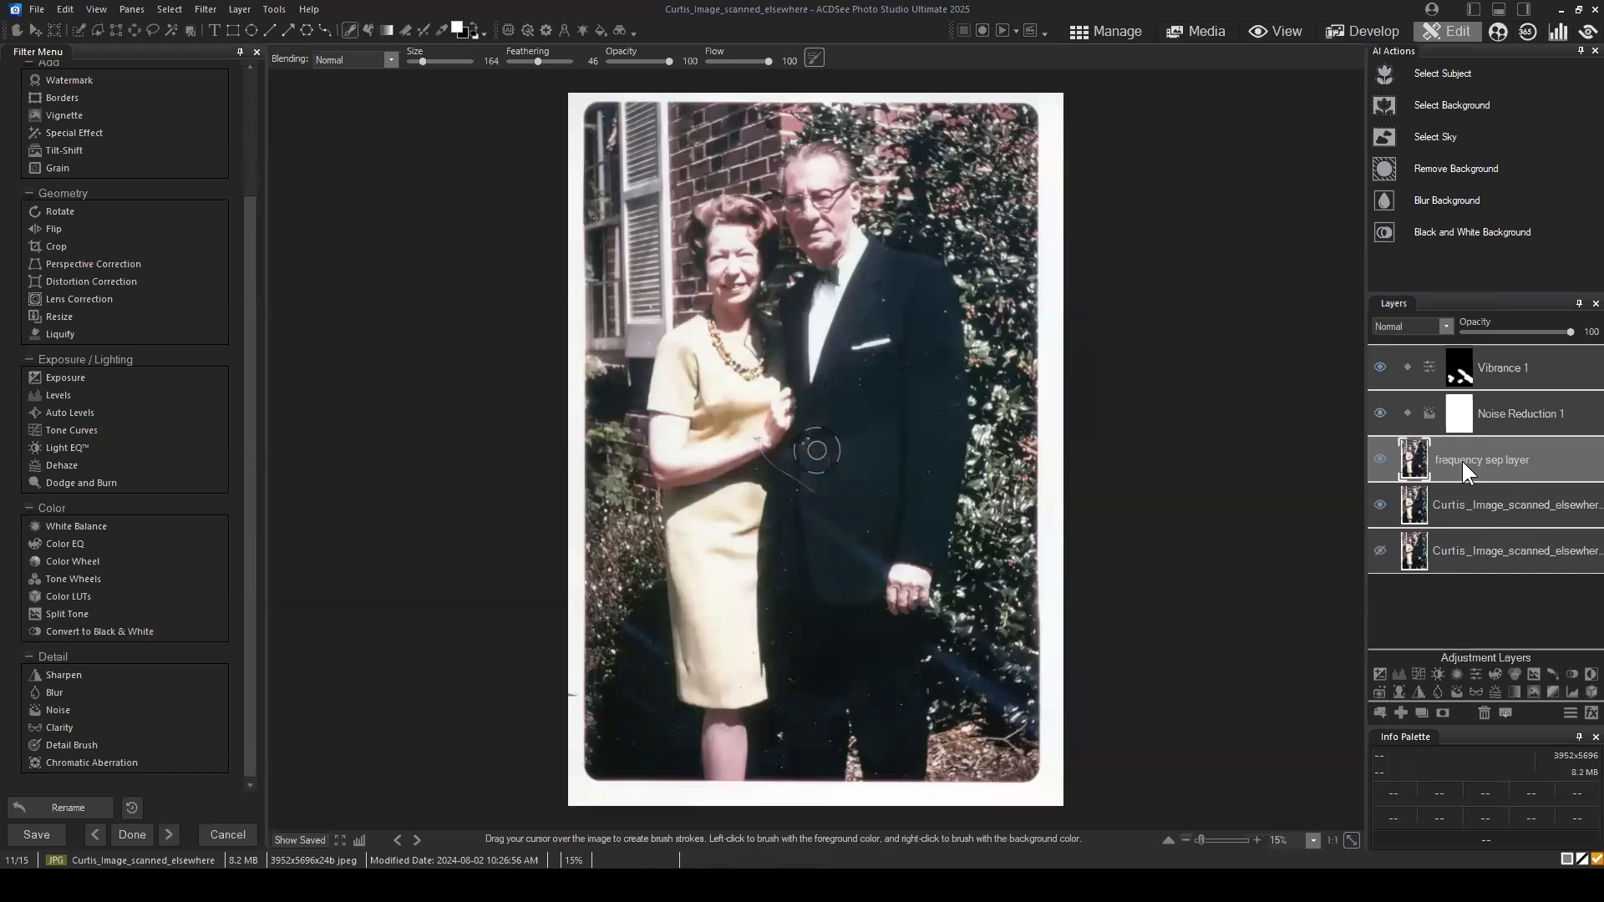
# Step: Start Frequency Separation on the frequency sep layer
pyautogui.click(1501, 464)
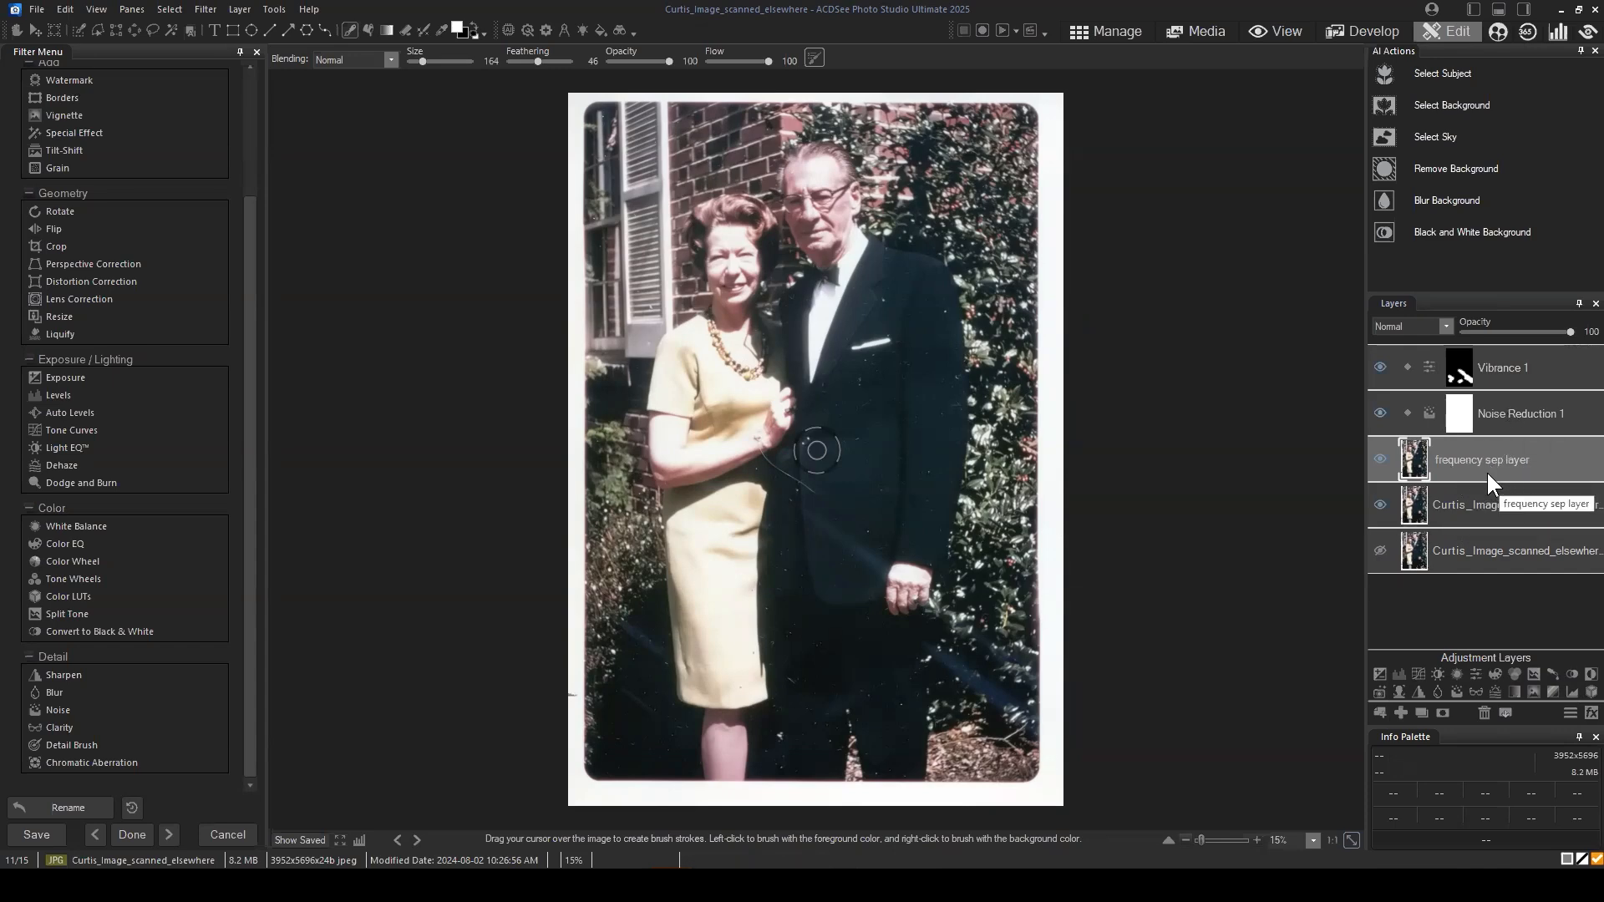
pyautogui.moveTo(1506, 446); pyautogui.dragTo(1519, 458)
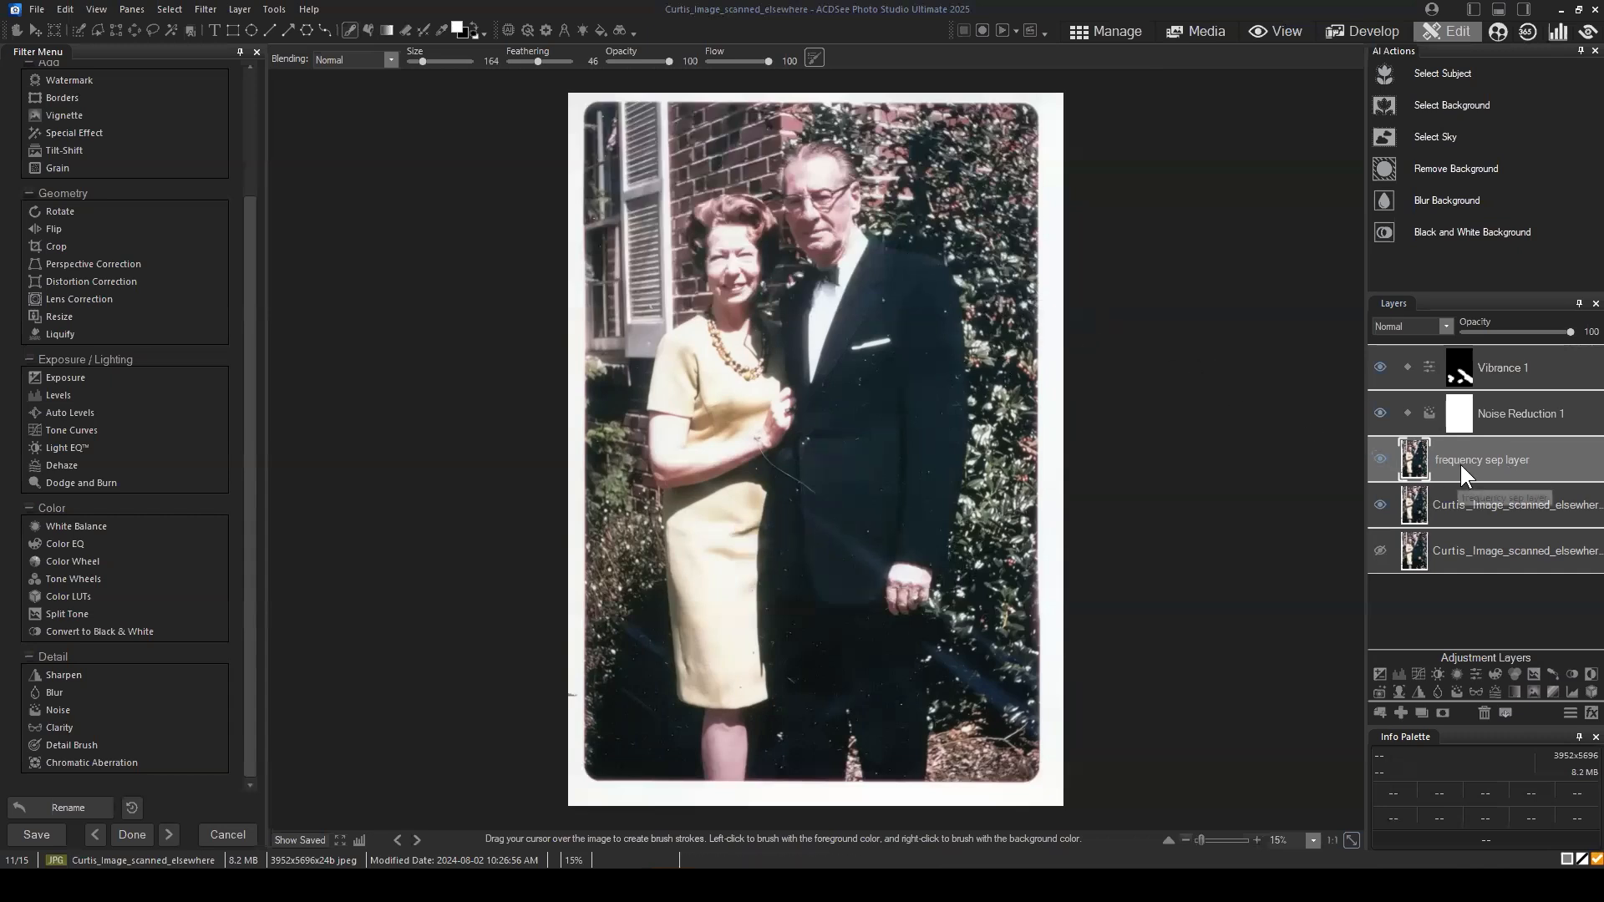
pyautogui.moveTo(1474, 449); pyautogui.dragTo(1484, 448)
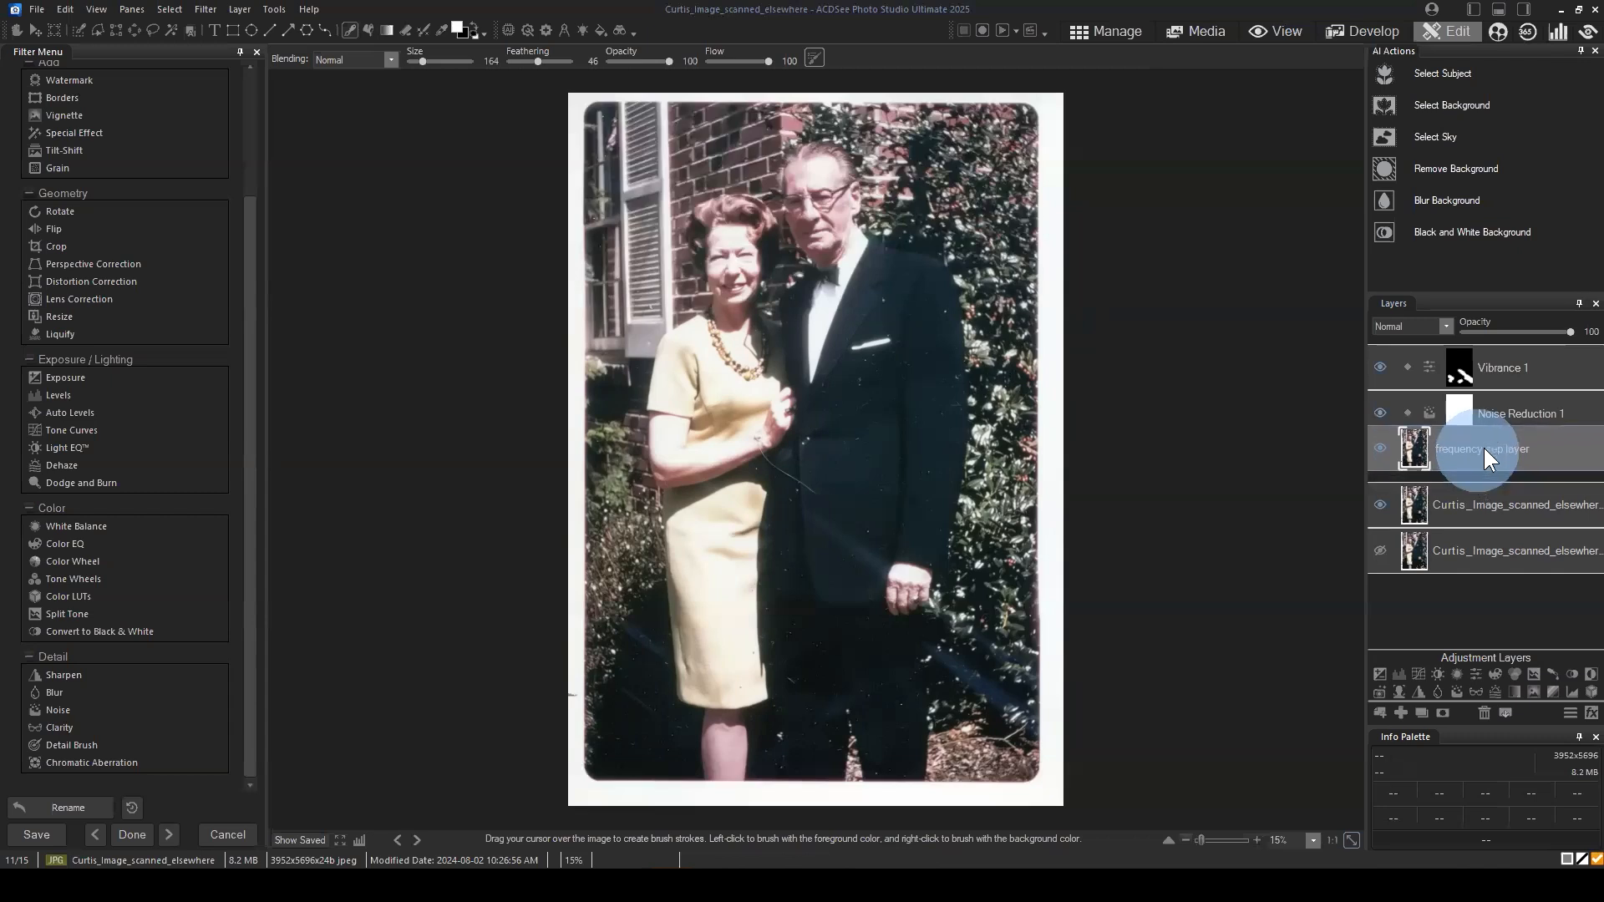
pyautogui.rightClick(1473, 452)
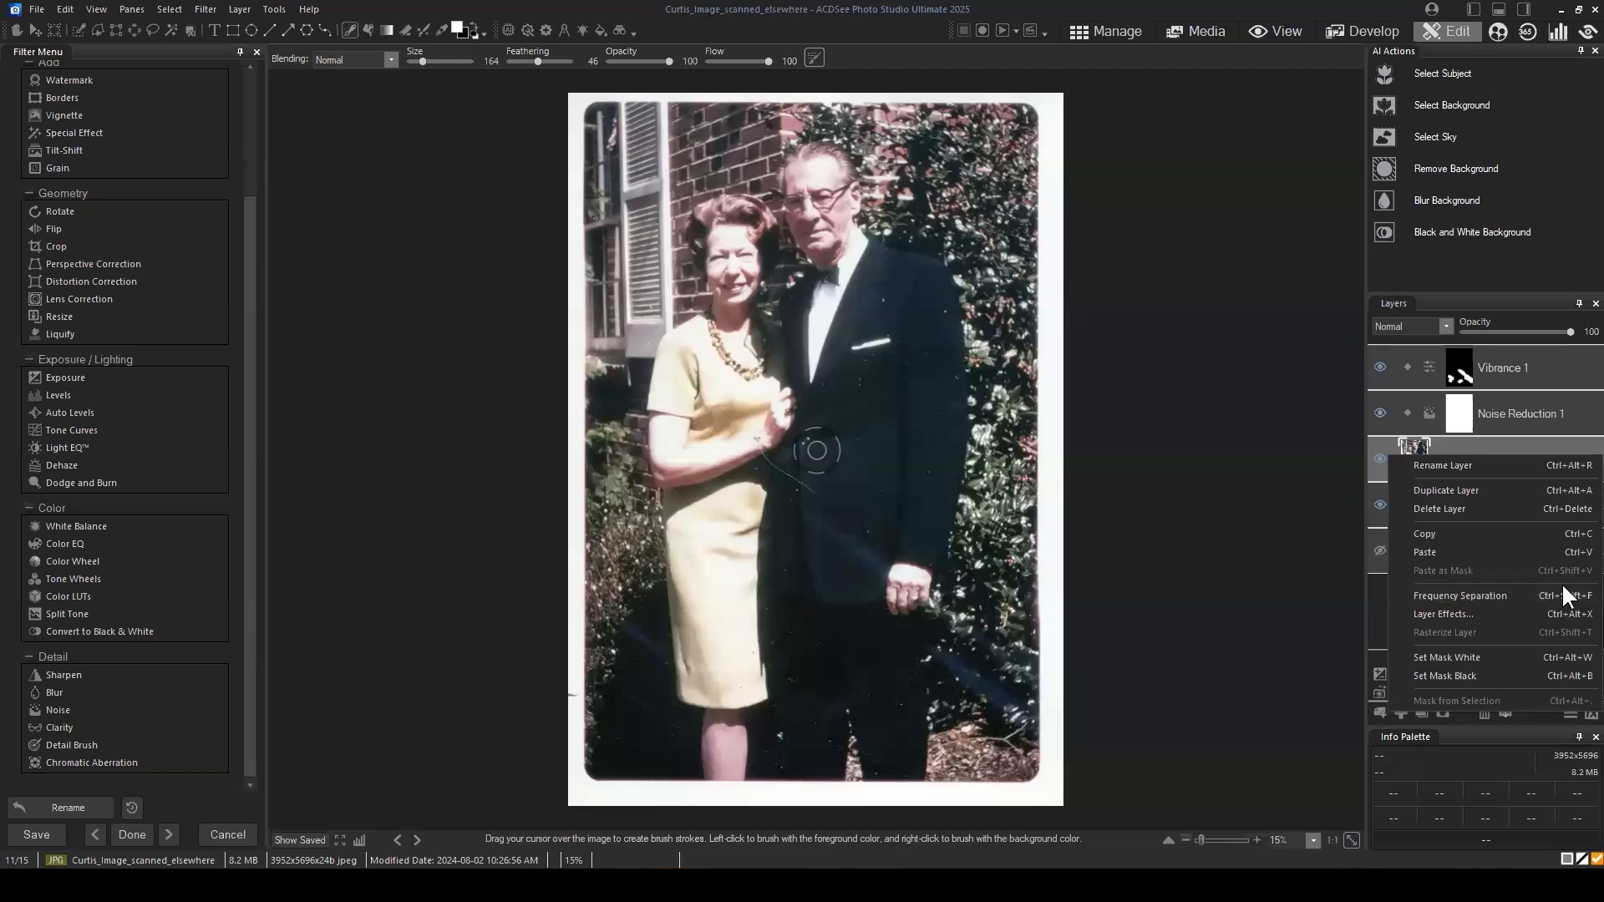
pyautogui.click(1500, 593)
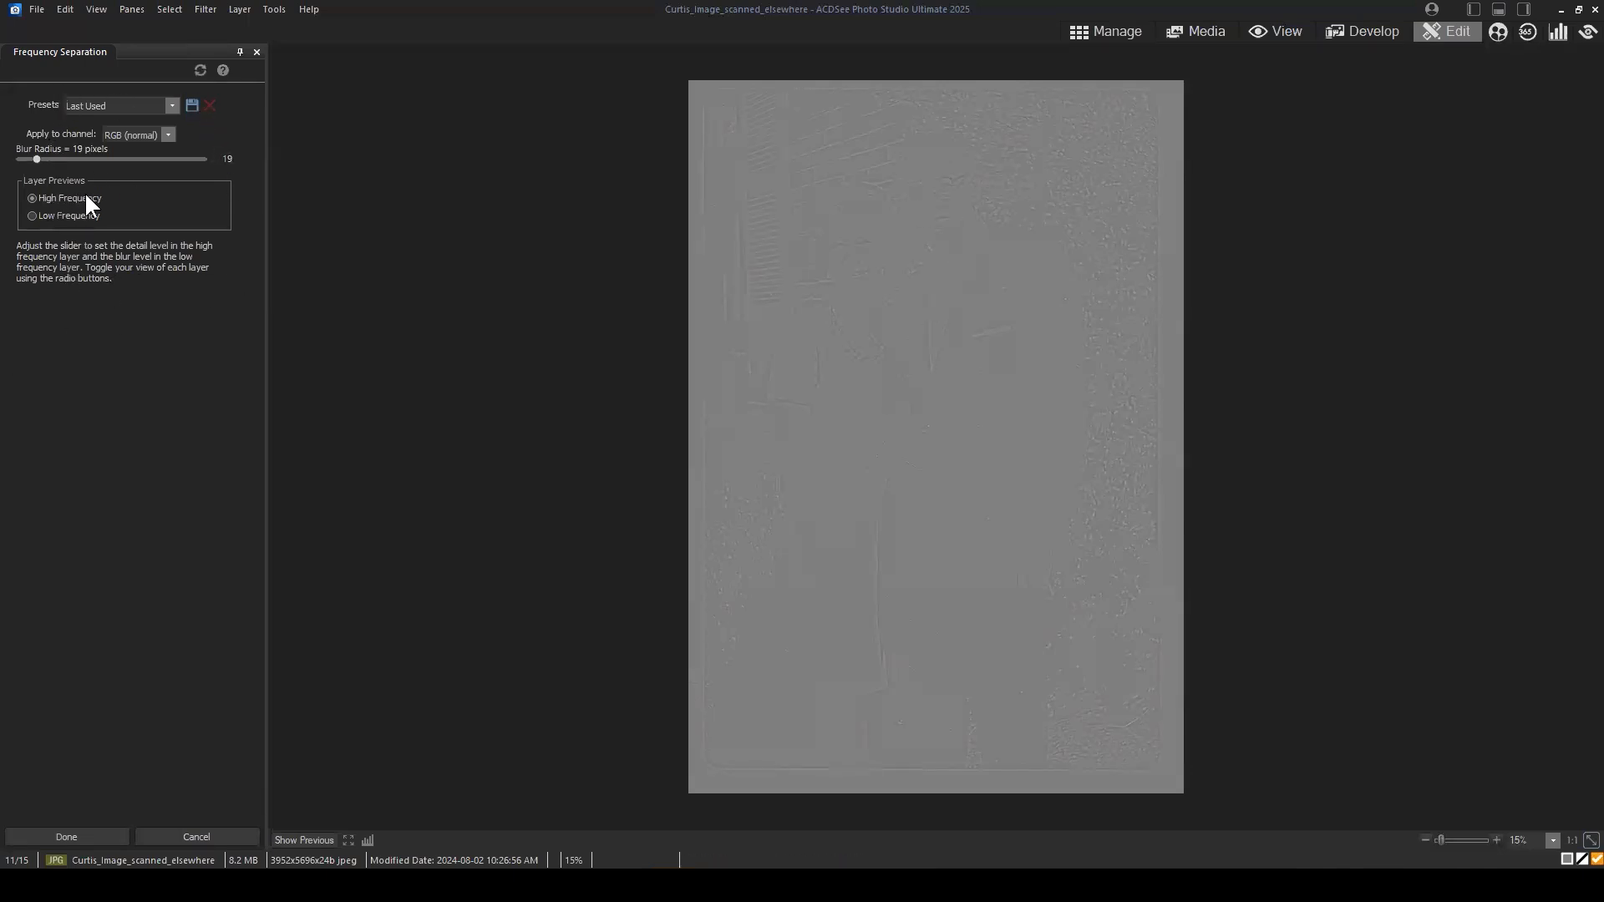
# Step: Compare the High Frequency and Low Frequency previews, and examine the couple's faces and clothing up close in the Low Frequency one
pyautogui.click(31, 215)
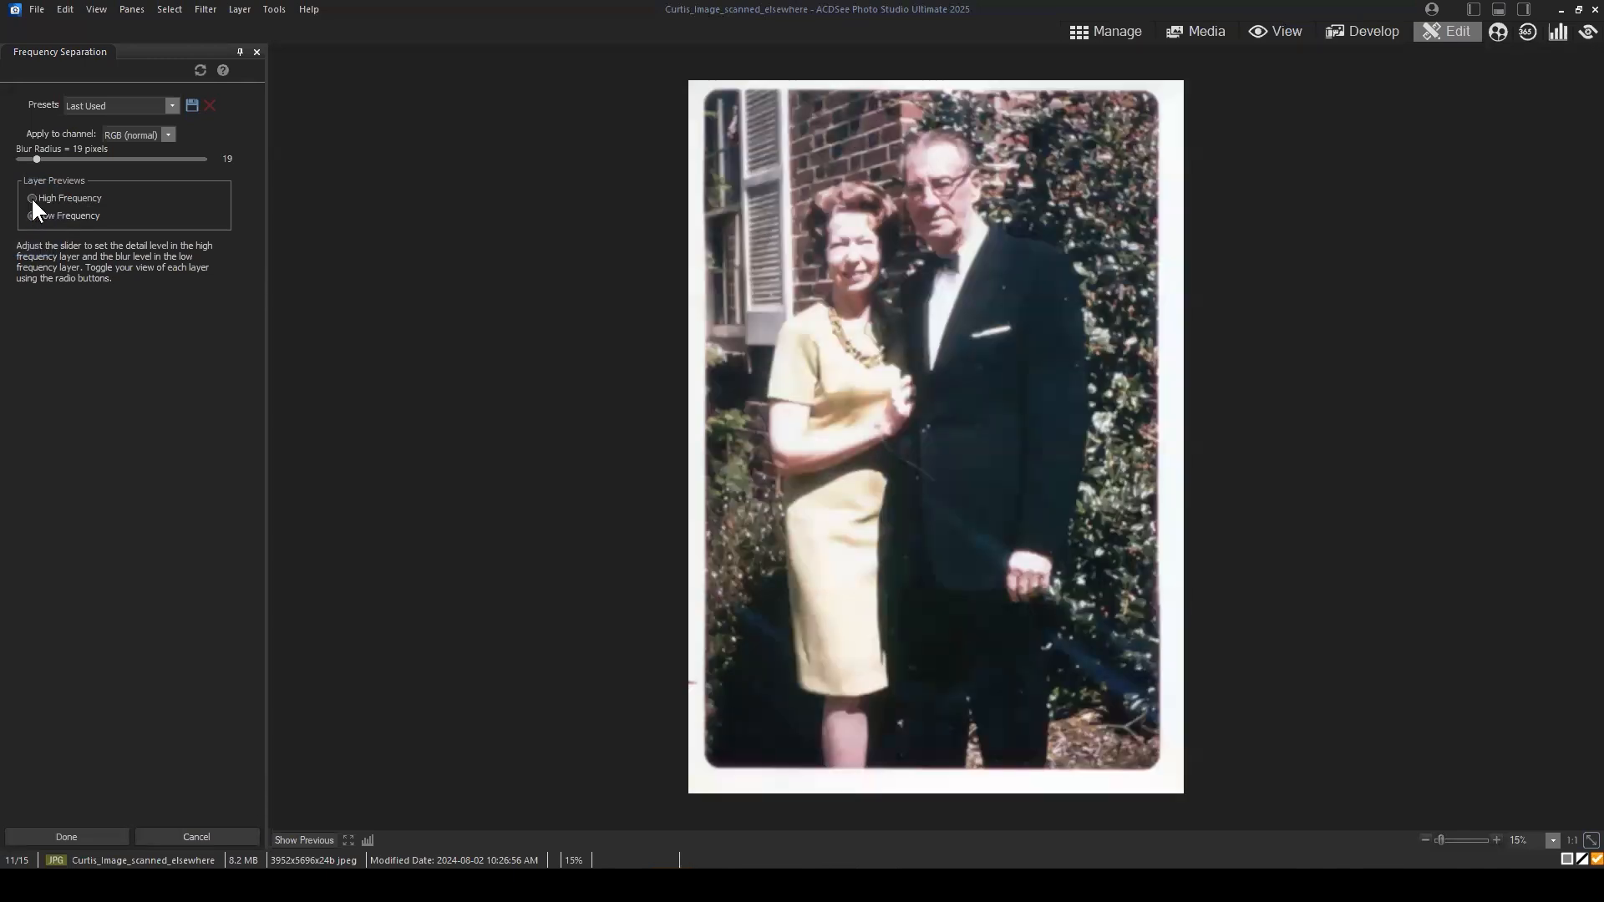
pyautogui.click(32, 199)
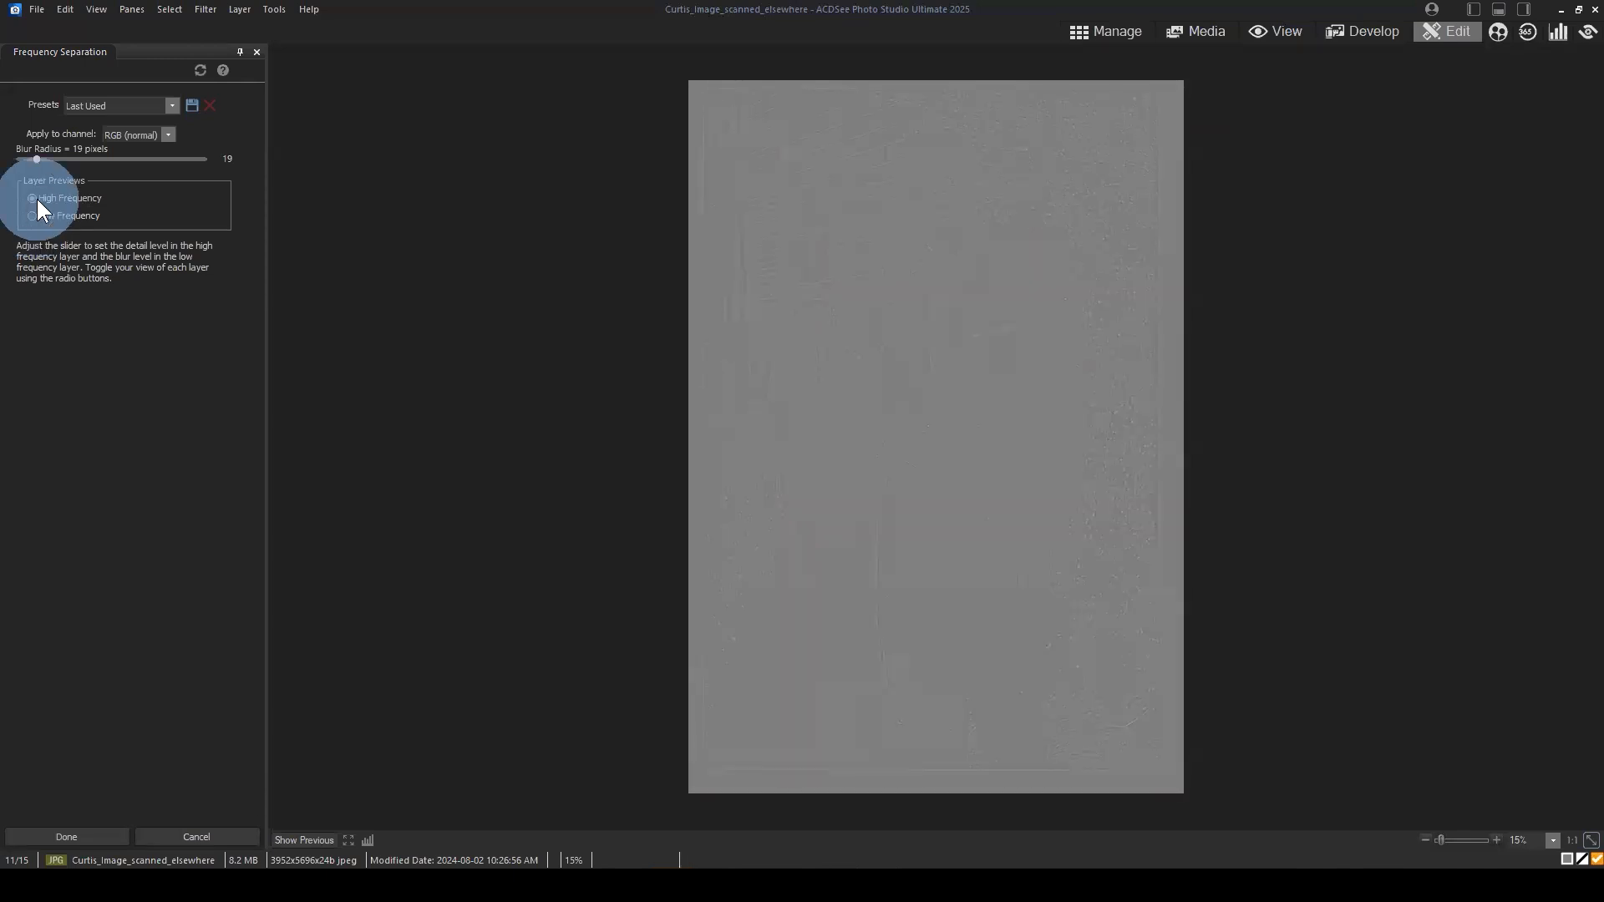
pyautogui.click(34, 215)
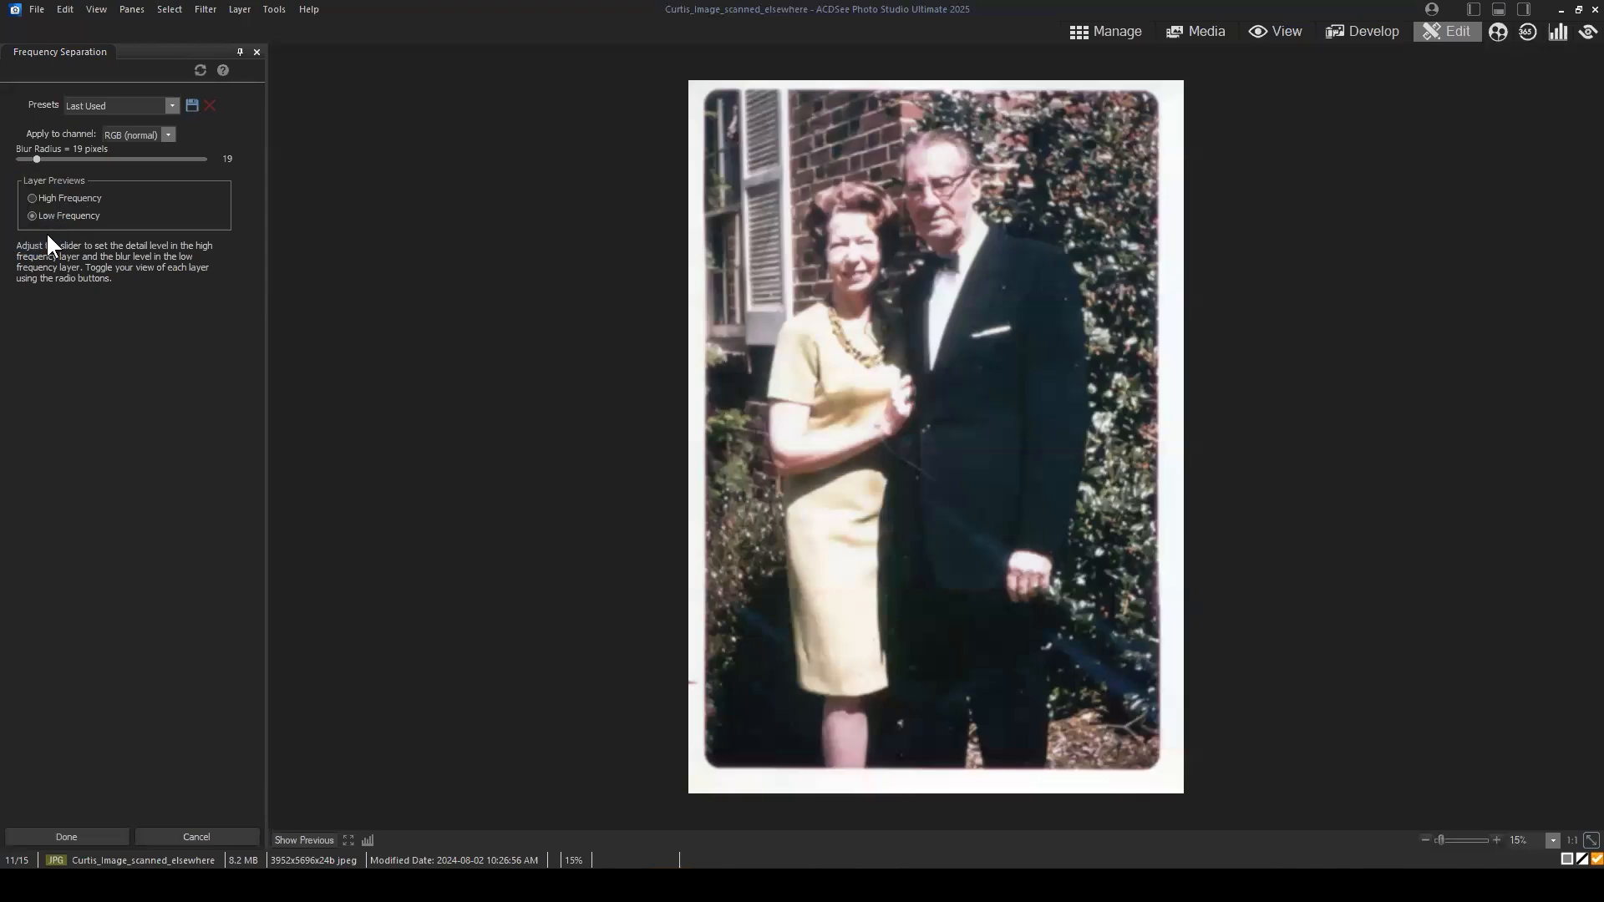
pyautogui.scroll(1, 1095, 388)
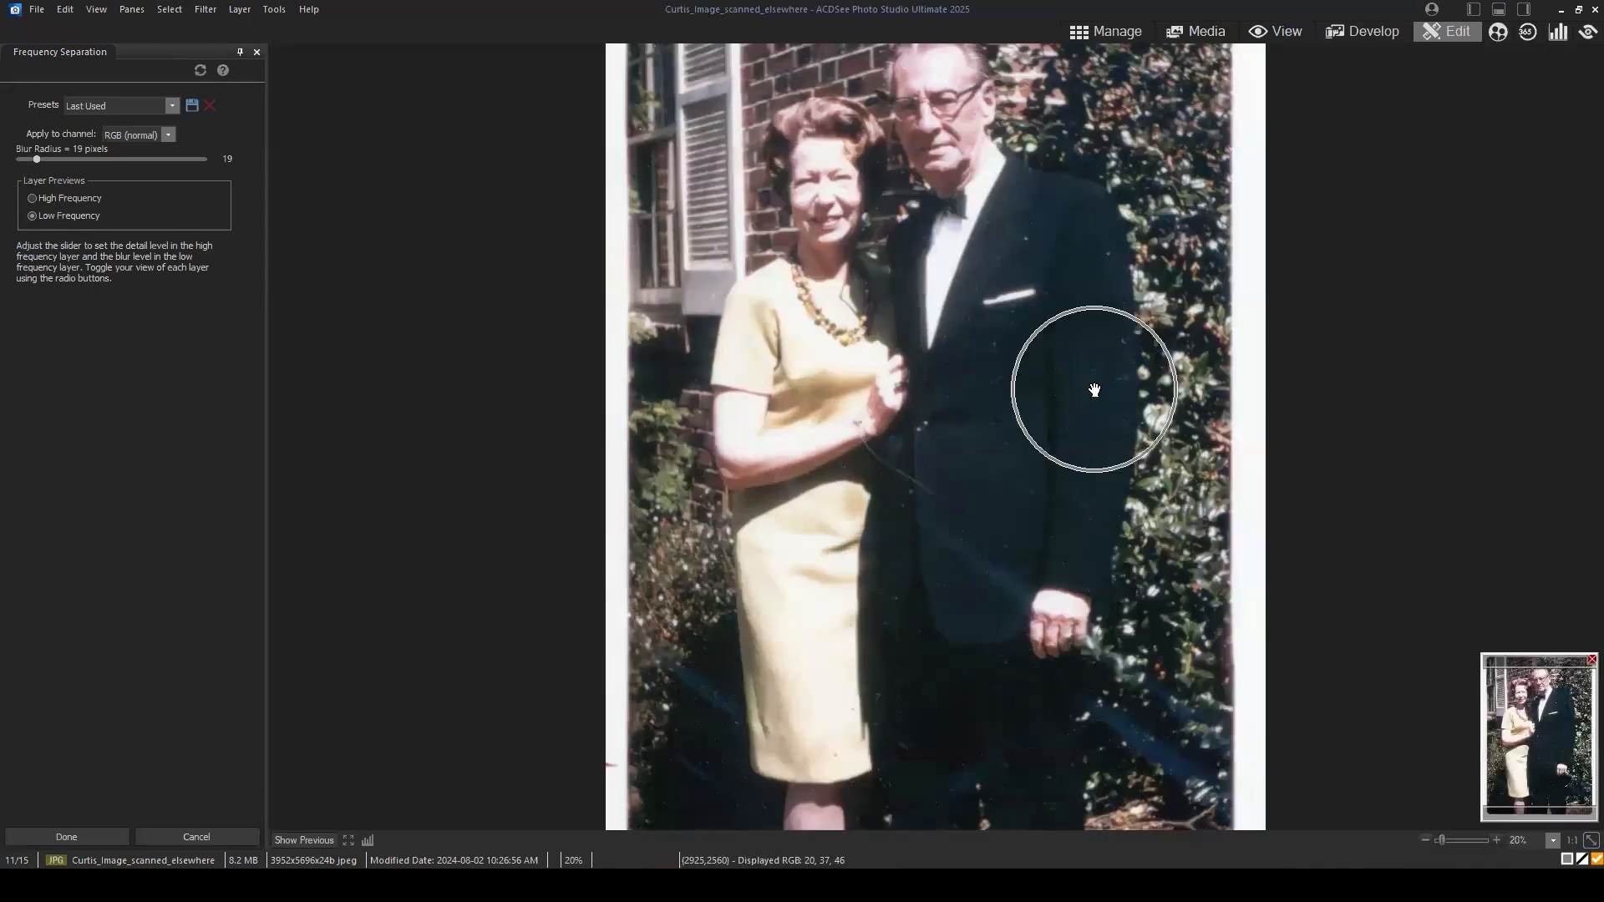
pyautogui.scroll(2, 1081, 389)
pyautogui.moveTo(1540, 748); pyautogui.dragTo(1544, 706)
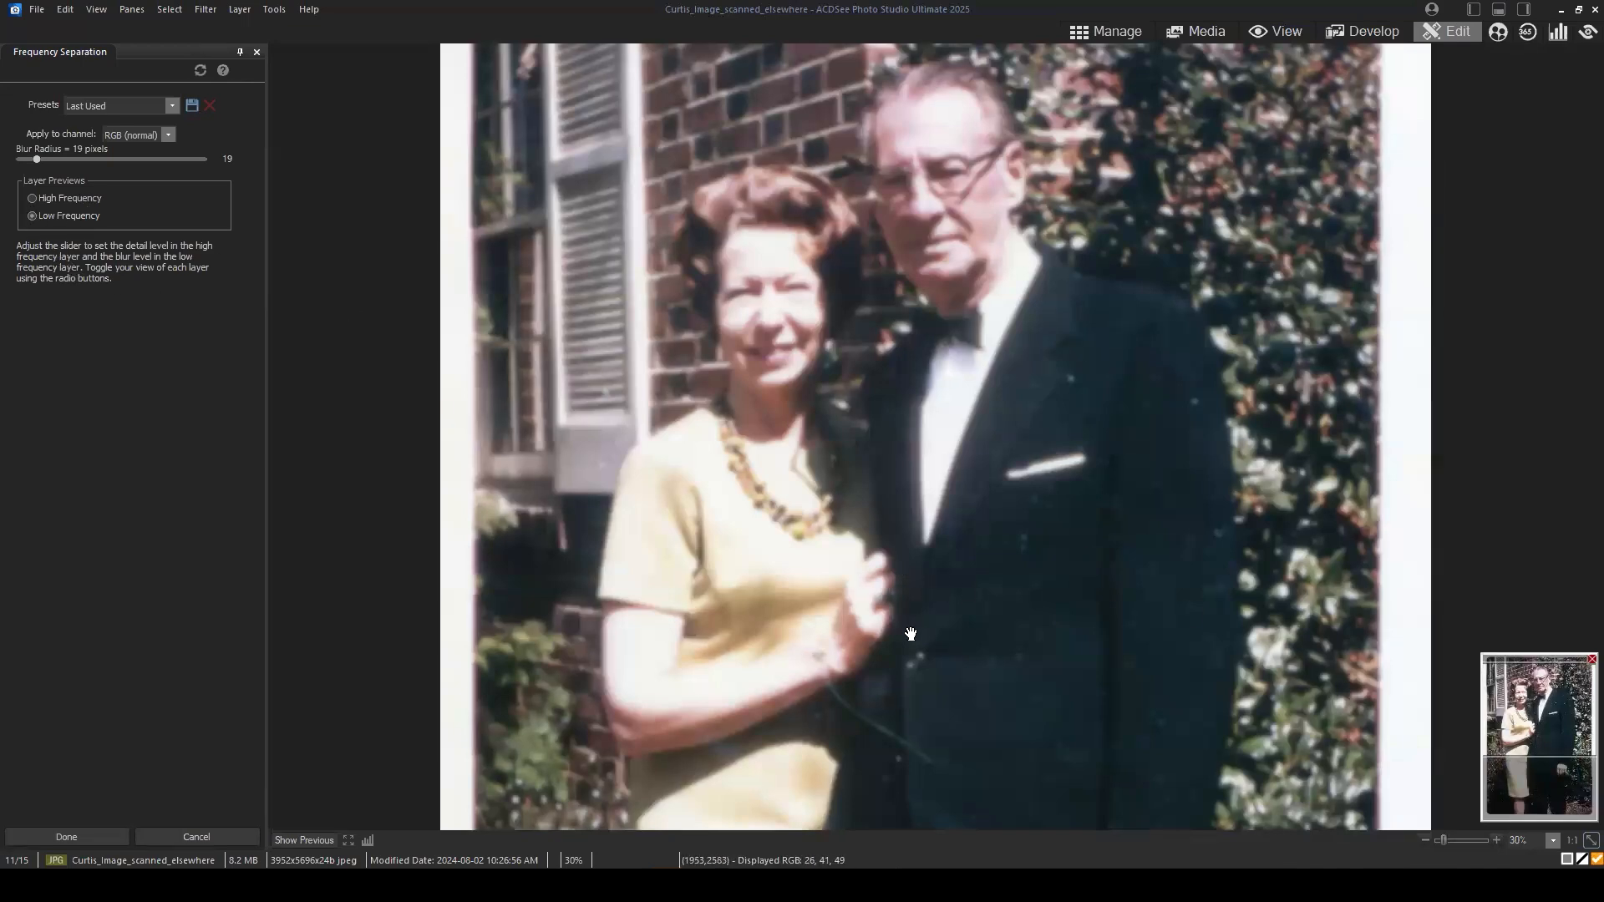
pyautogui.moveTo(1548, 709); pyautogui.dragTo(1551, 745)
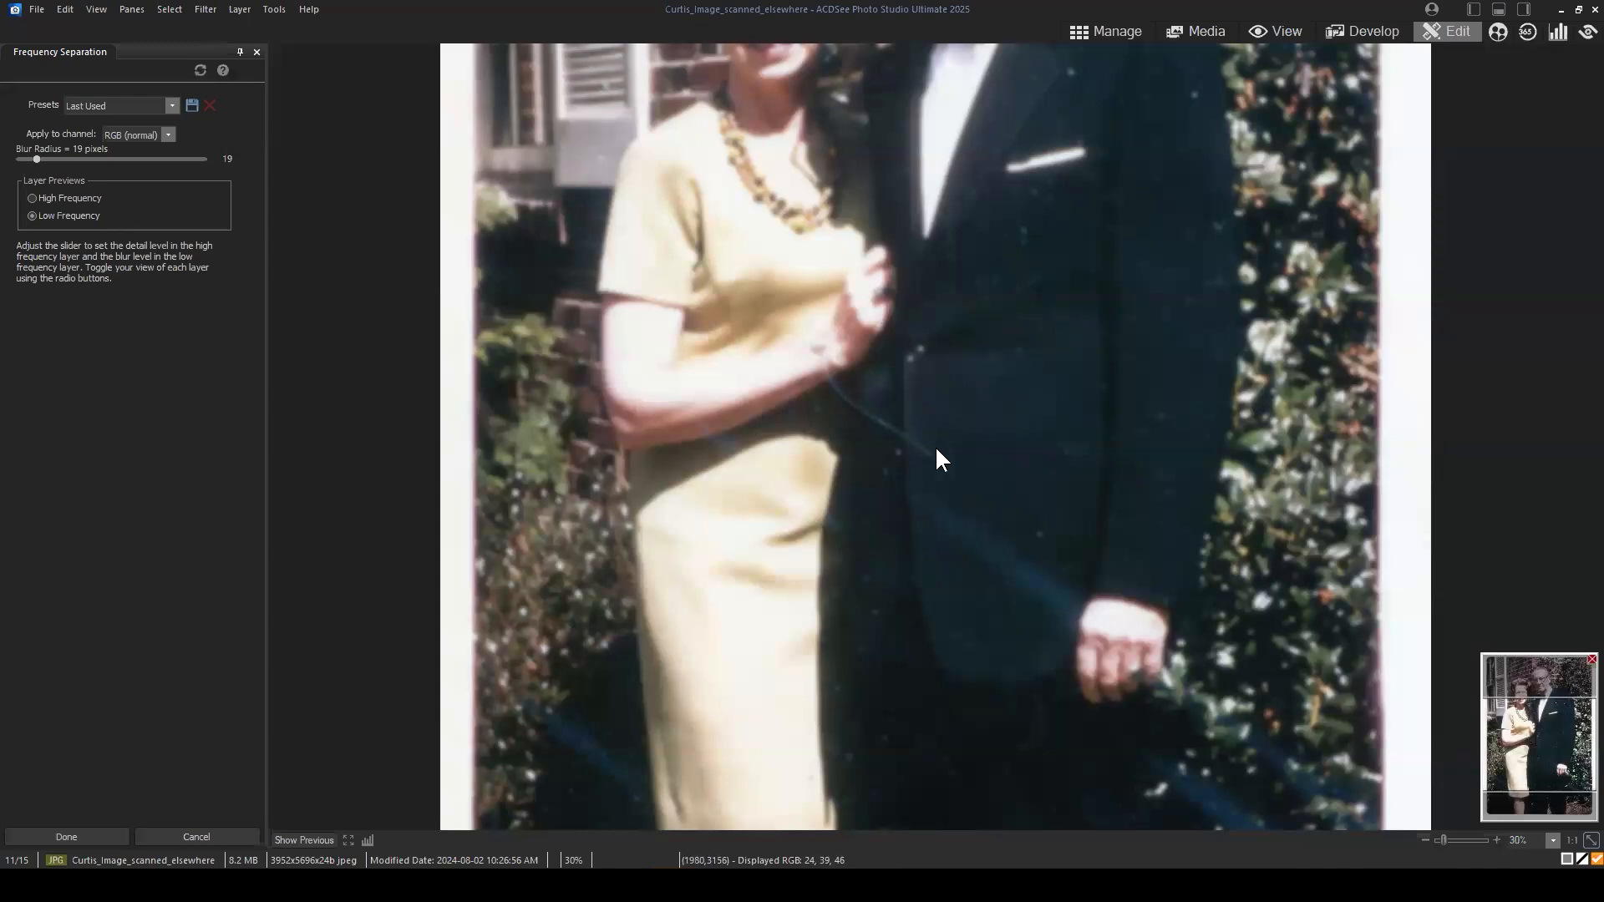
pyautogui.moveTo(1552, 750); pyautogui.dragTo(1548, 718)
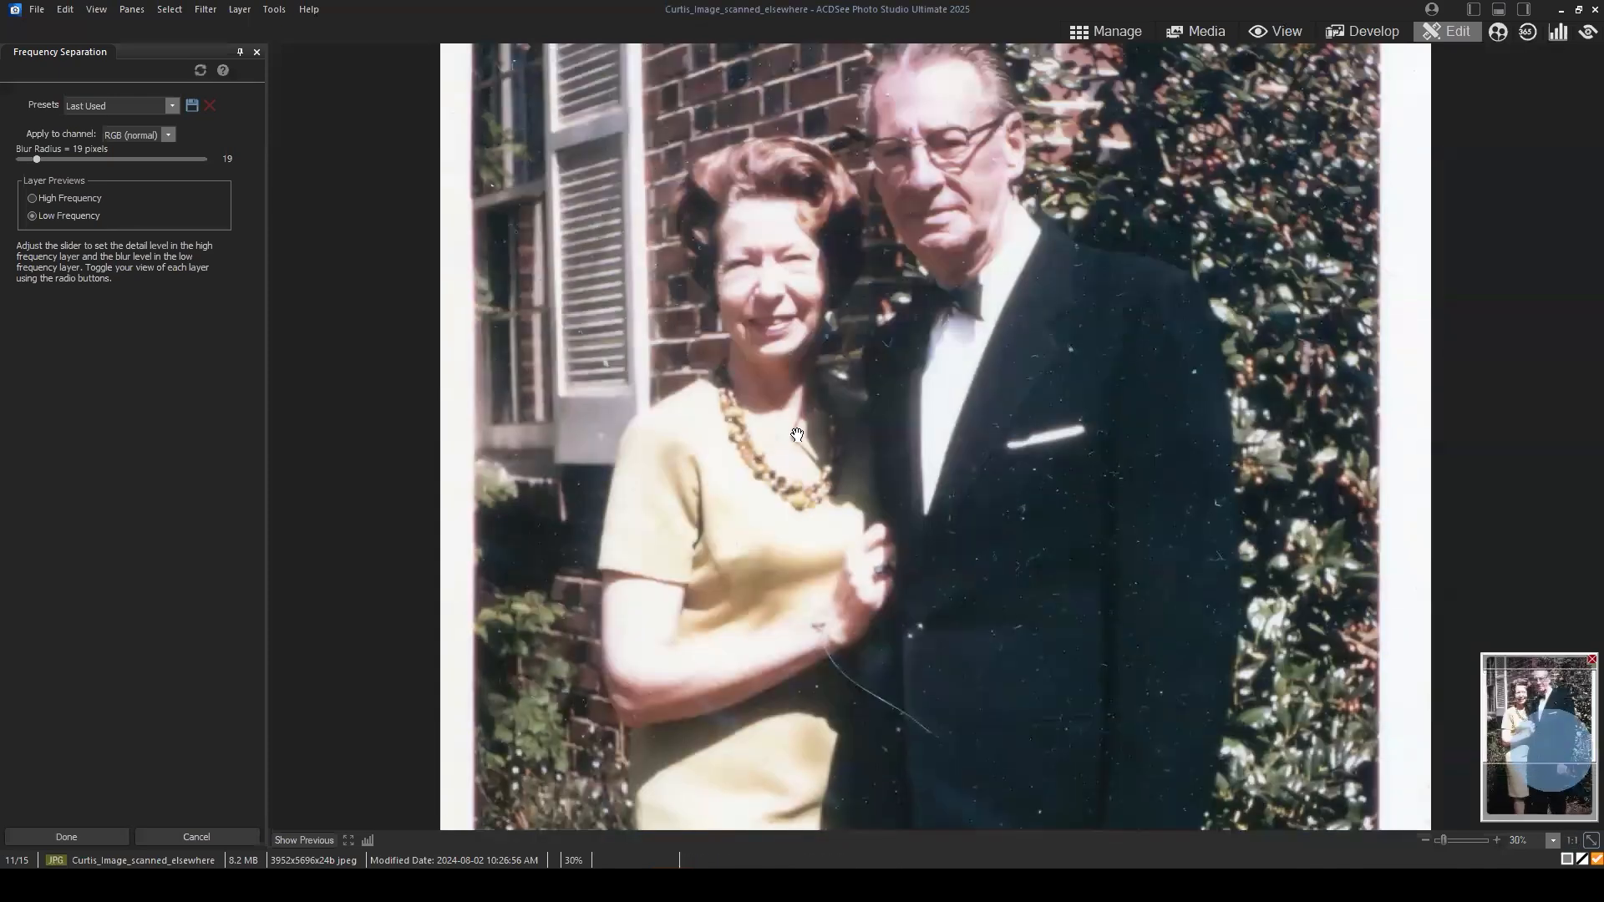
# Step: Examine the dust specks, scratches and outlines up close in the High Frequency preview
pyautogui.click(32, 199)
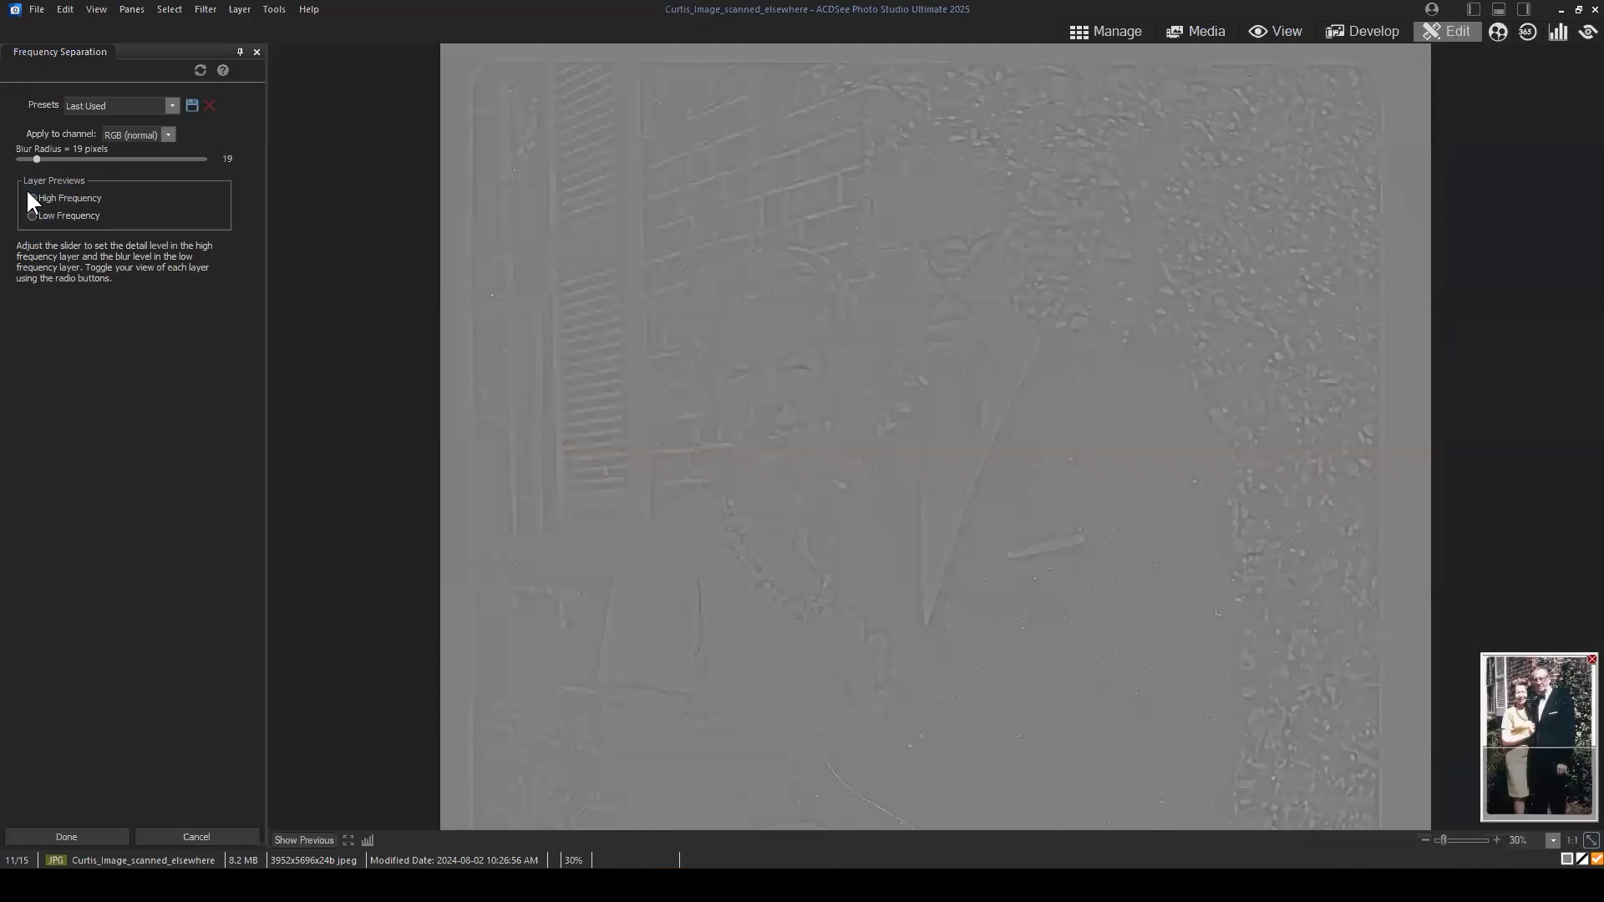
pyautogui.moveTo(1538, 729); pyautogui.dragTo(1545, 772)
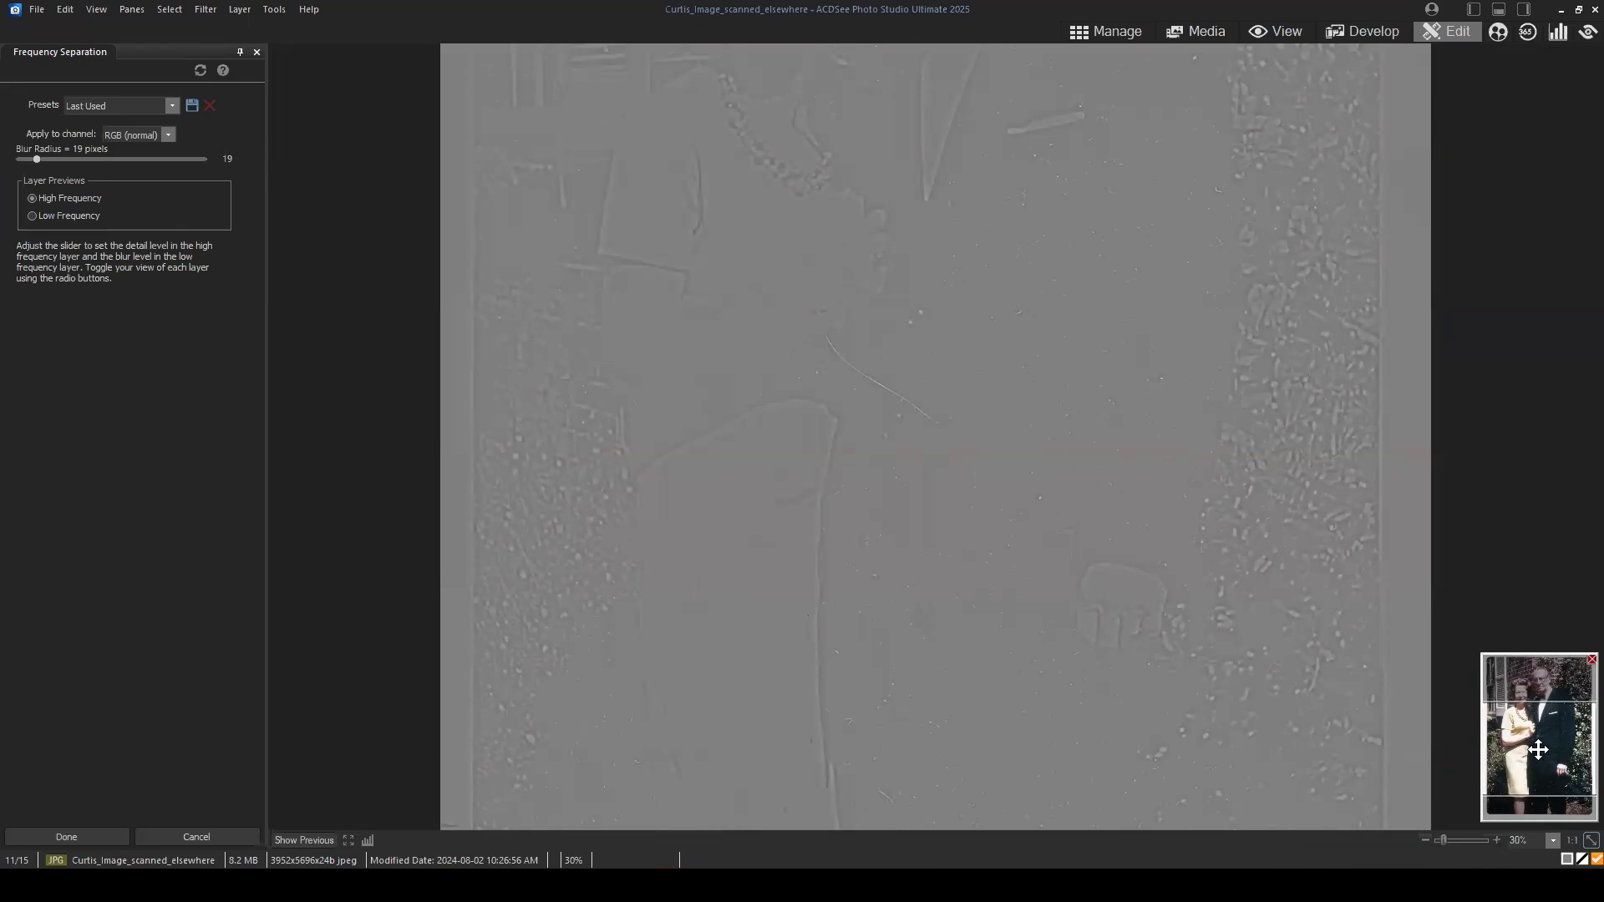
pyautogui.scroll(3, 1303, 276)
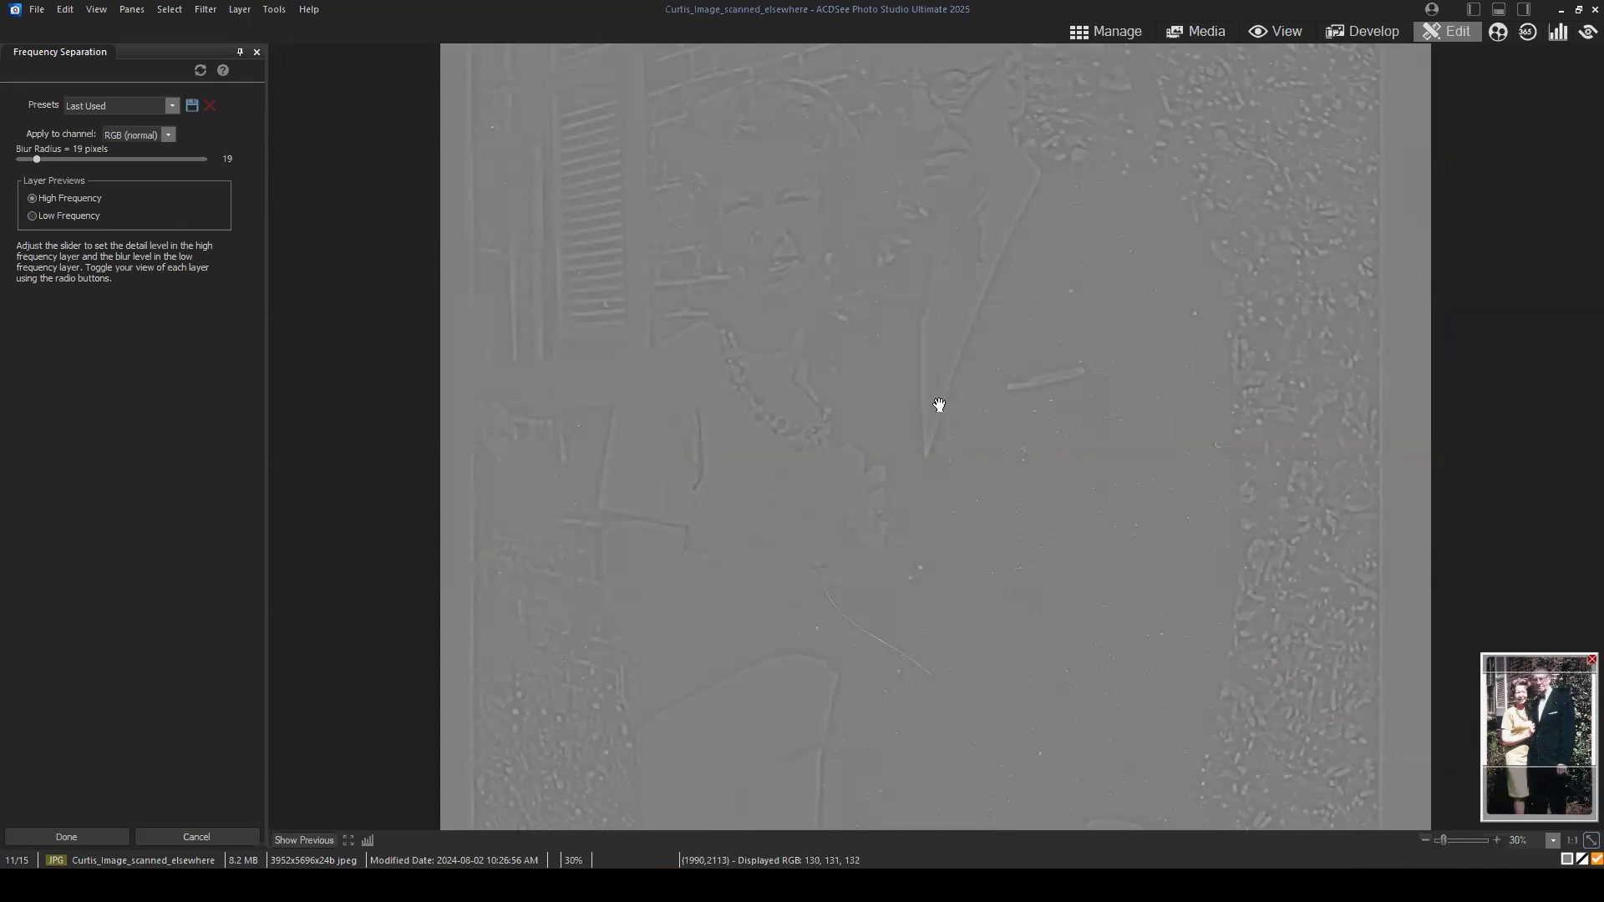
pyautogui.moveTo(1560, 714); pyautogui.dragTo(1471, 666)
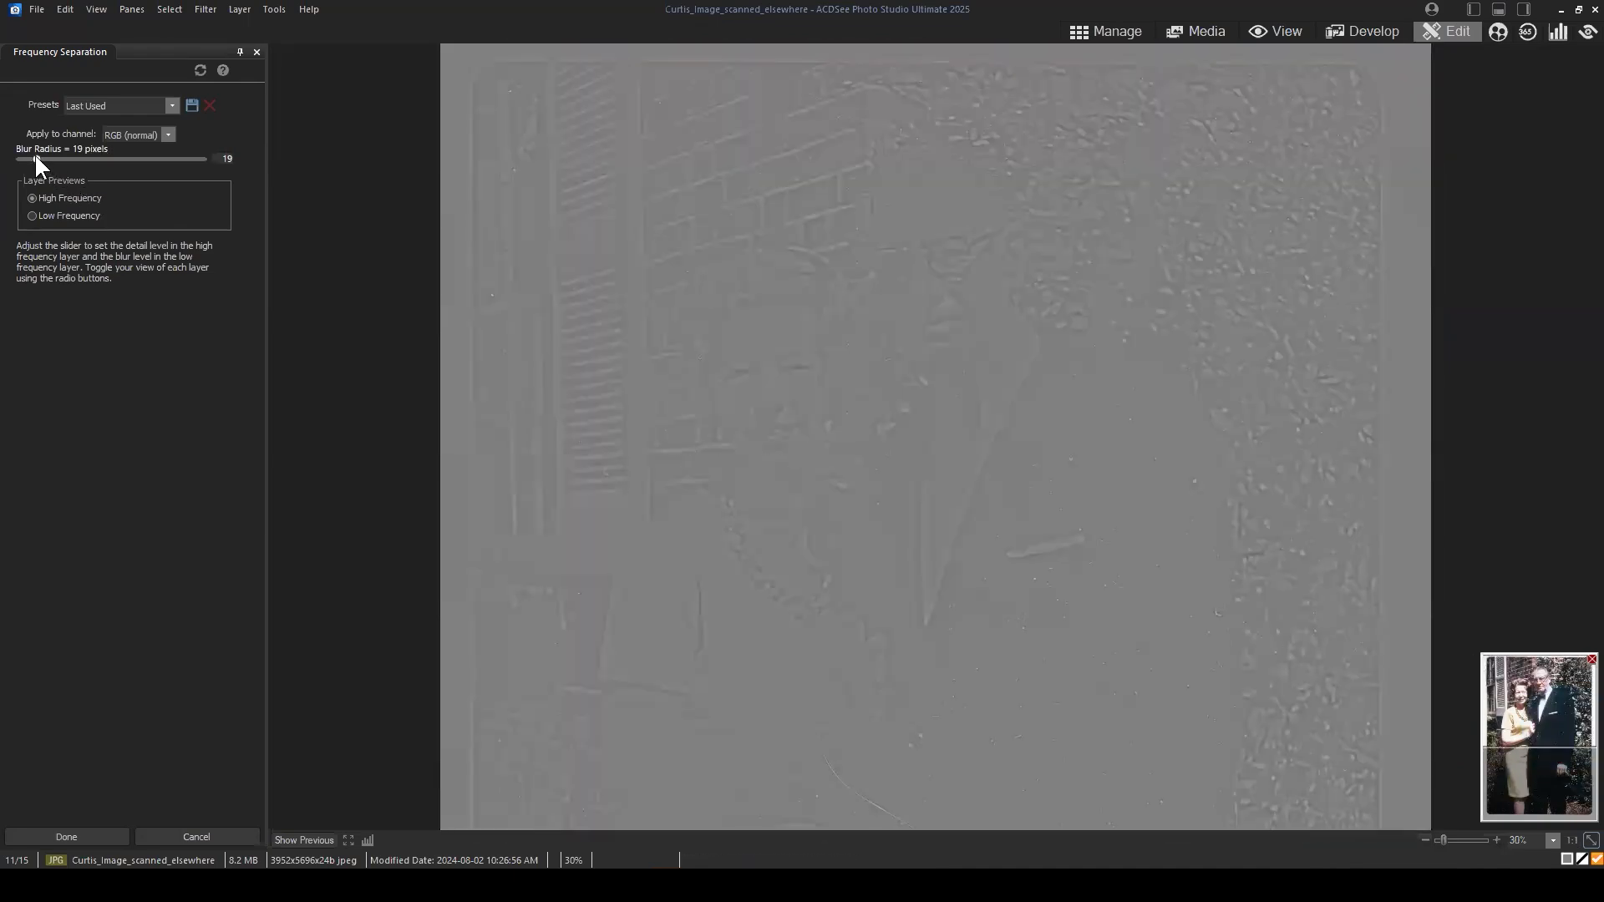
# Step: Try blur radii such as 25, 18 and 60 pixels while examining the detail in the High Frequency preview
pyautogui.moveTo(36, 158); pyautogui.dragTo(40, 157)
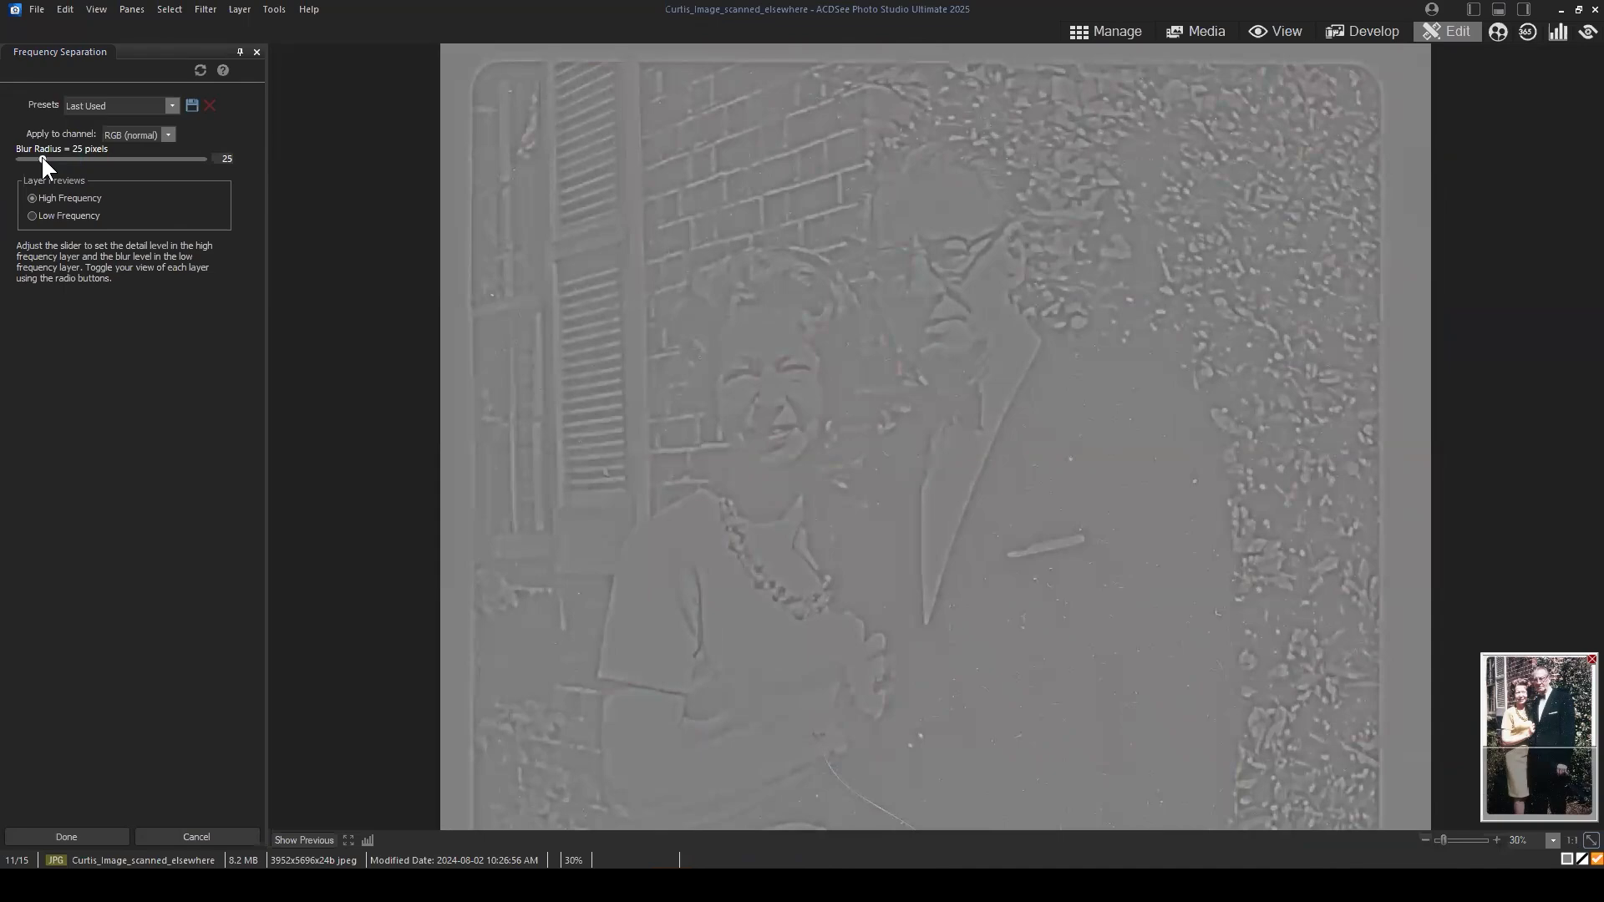
pyautogui.moveTo(1540, 713); pyautogui.dragTo(1563, 750)
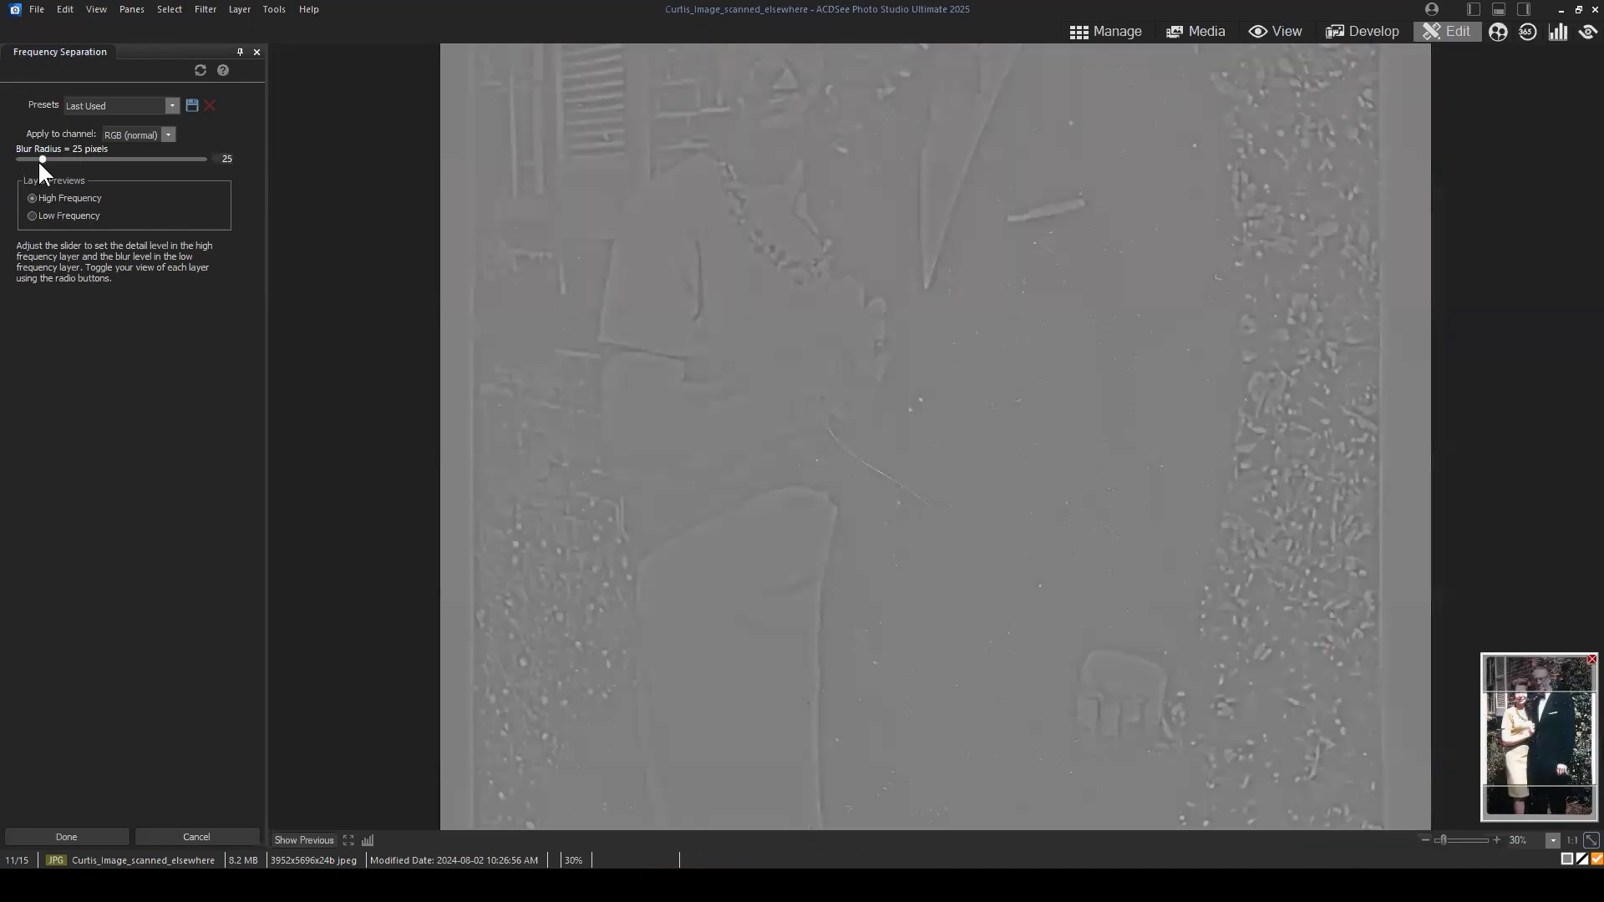
pyautogui.moveTo(38, 158); pyautogui.dragTo(34, 158)
pyautogui.moveTo(1549, 741)
pyautogui.mouseDown()
pyautogui.moveTo(1539, 685)
pyautogui.moveTo(1535, 740)
pyautogui.moveTo(1565, 730)
pyautogui.moveTo(1560, 713)
pyautogui.mouseUp()
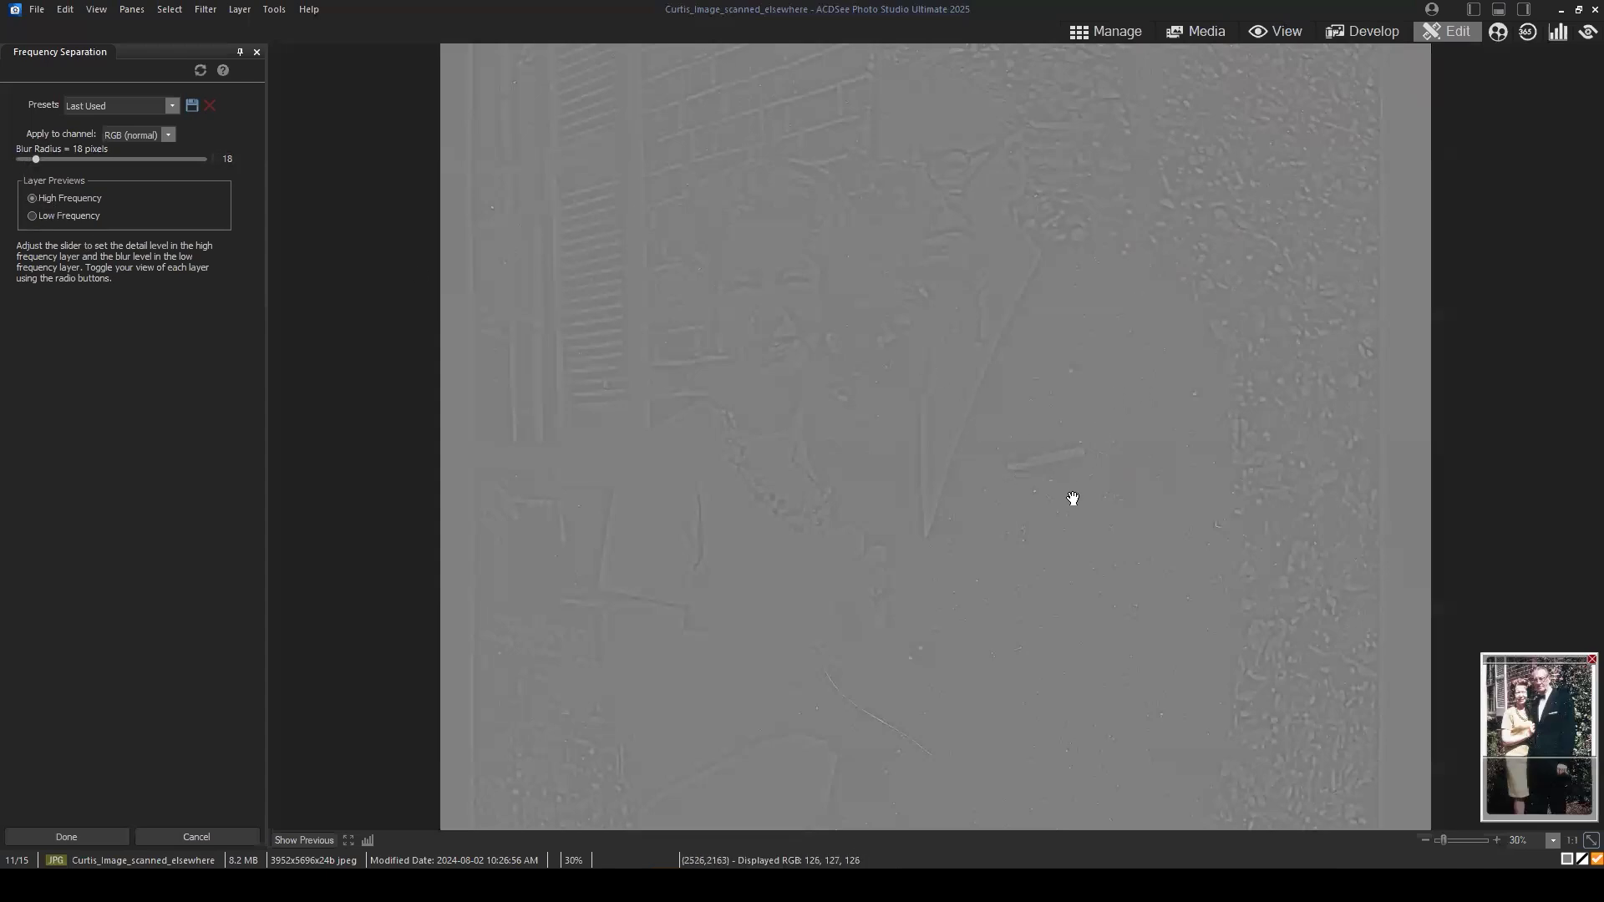
pyautogui.moveTo(37, 159); pyautogui.dragTo(74, 158)
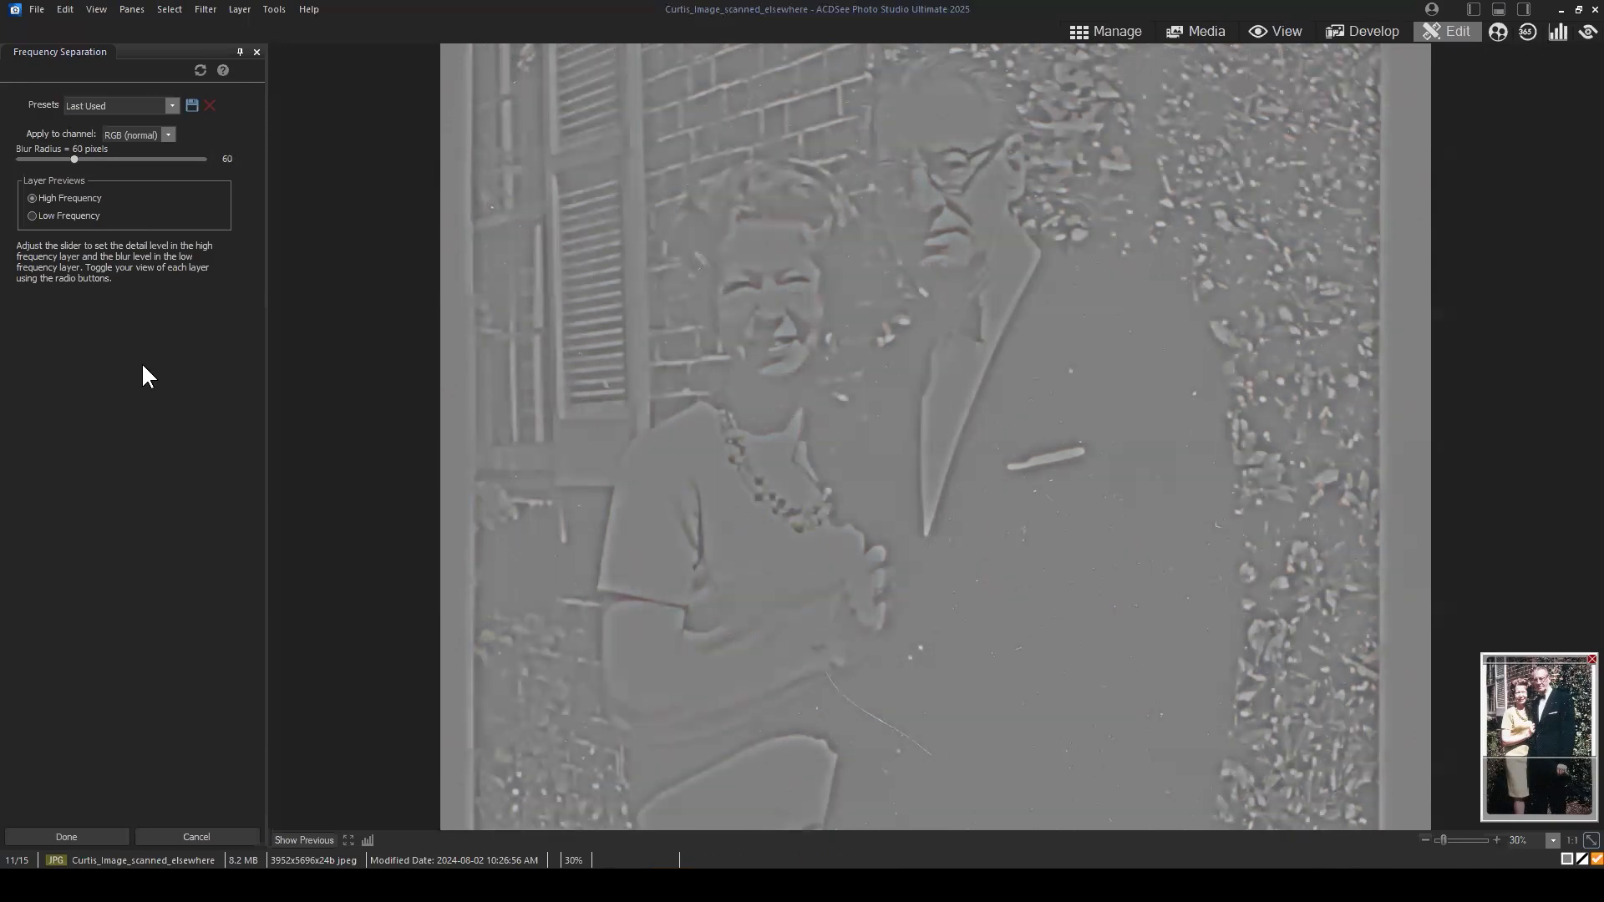
pyautogui.moveTo(75, 157); pyautogui.dragTo(44, 158)
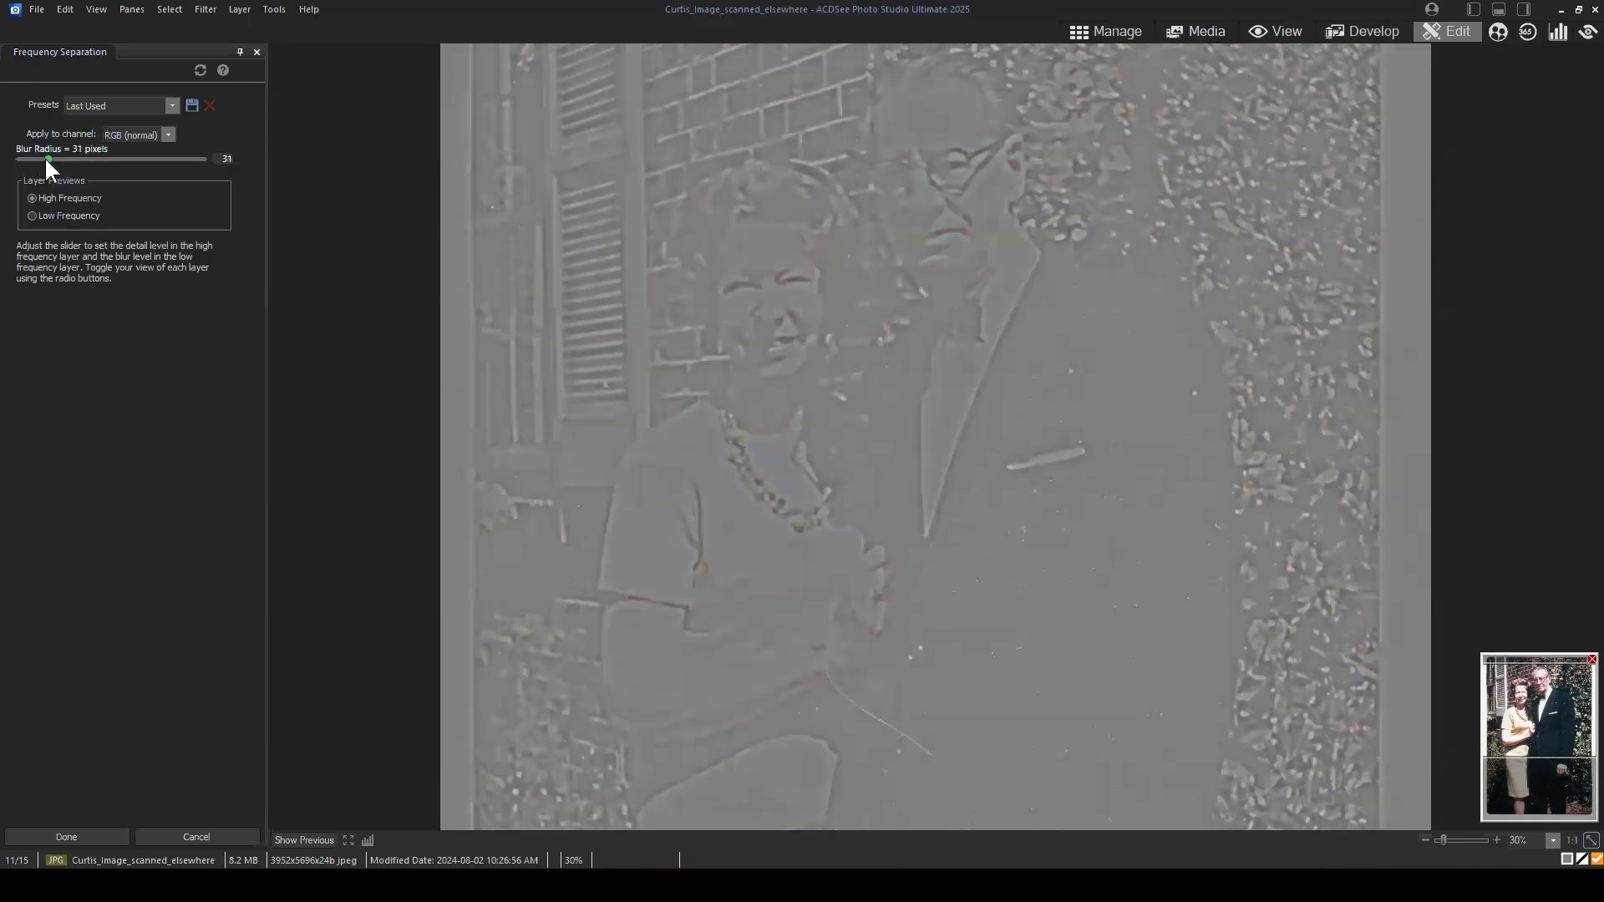
# Step: Apply Frequency Separation with a blur radius of 18 pixels and hide the photo copy directly beneath the separated layers
pyautogui.click(220, 159)
pyautogui.write('18')
pyautogui.click(149, 527)
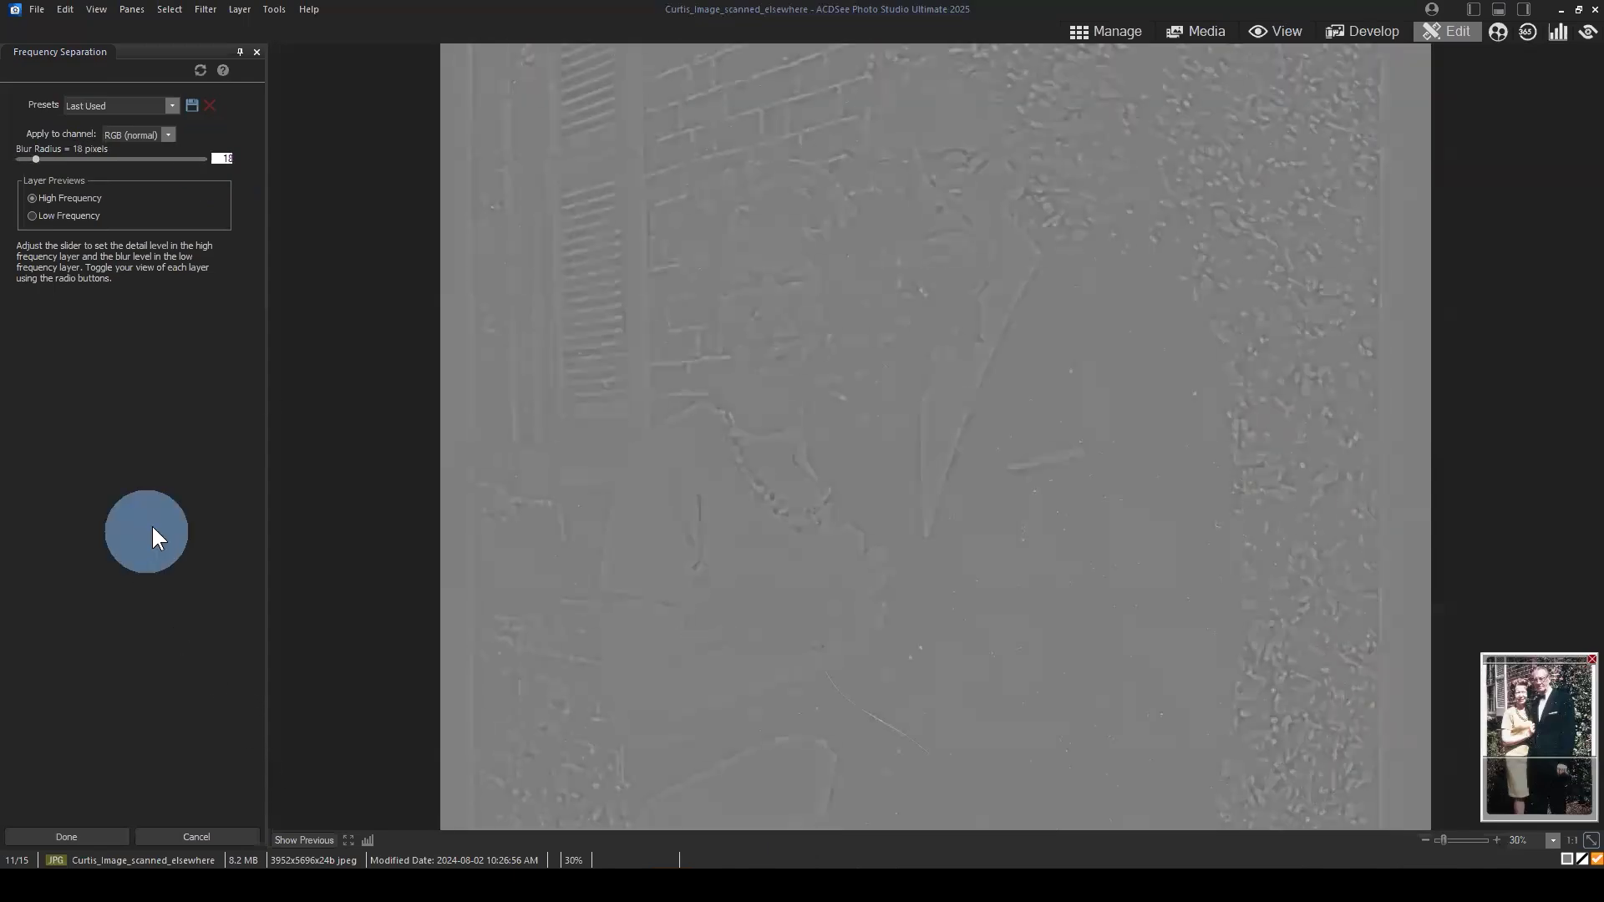
pyautogui.click(84, 836)
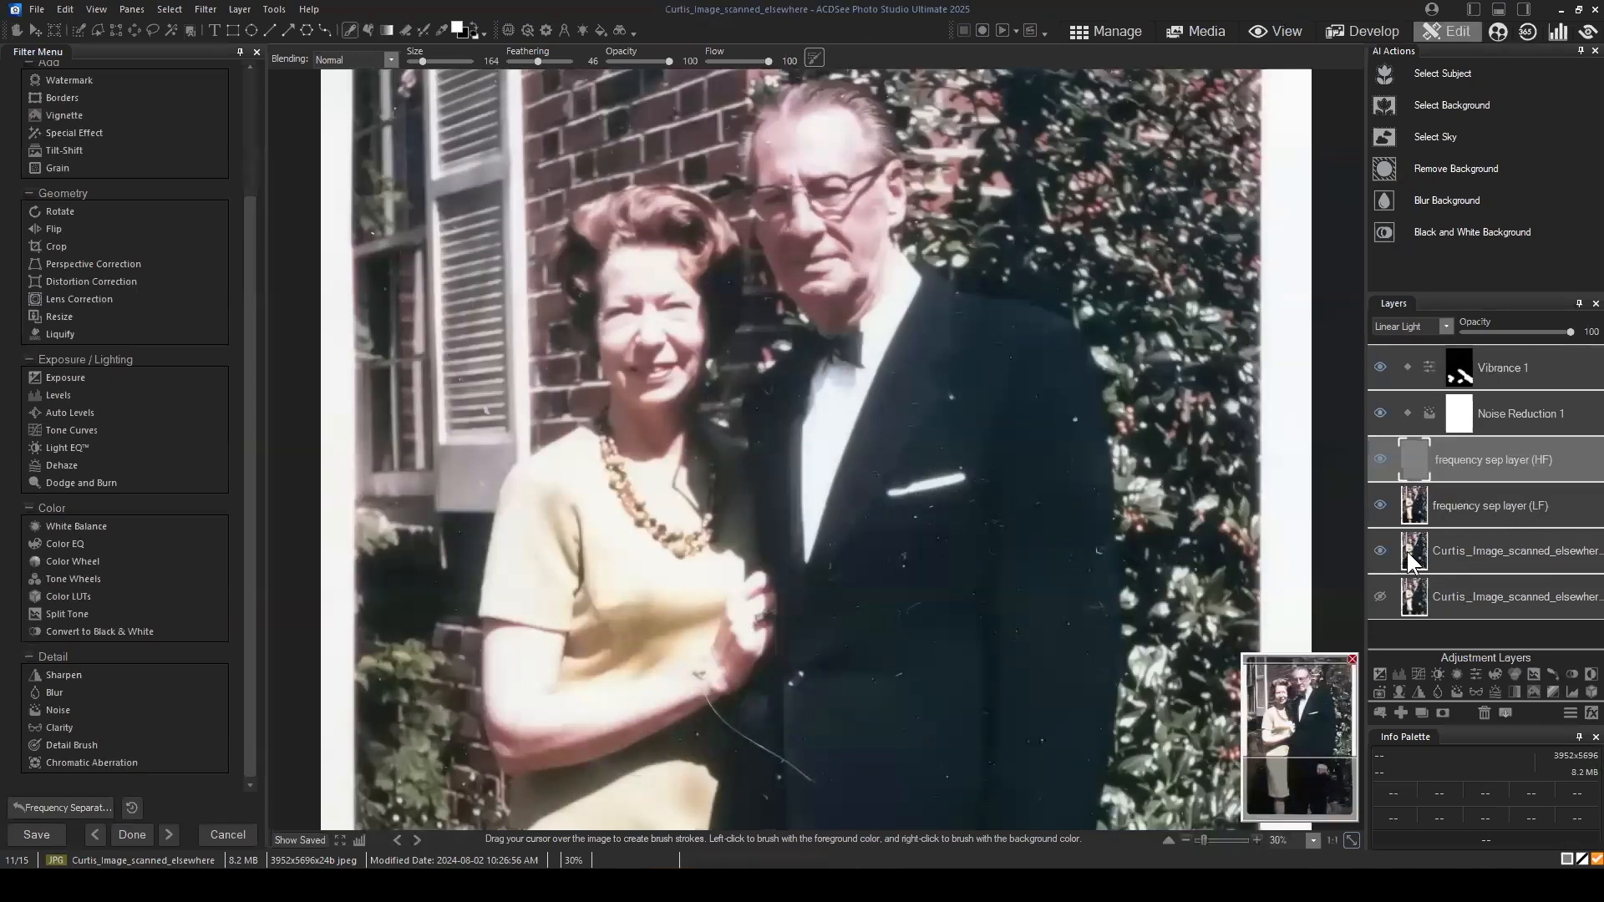
pyautogui.click(1381, 551)
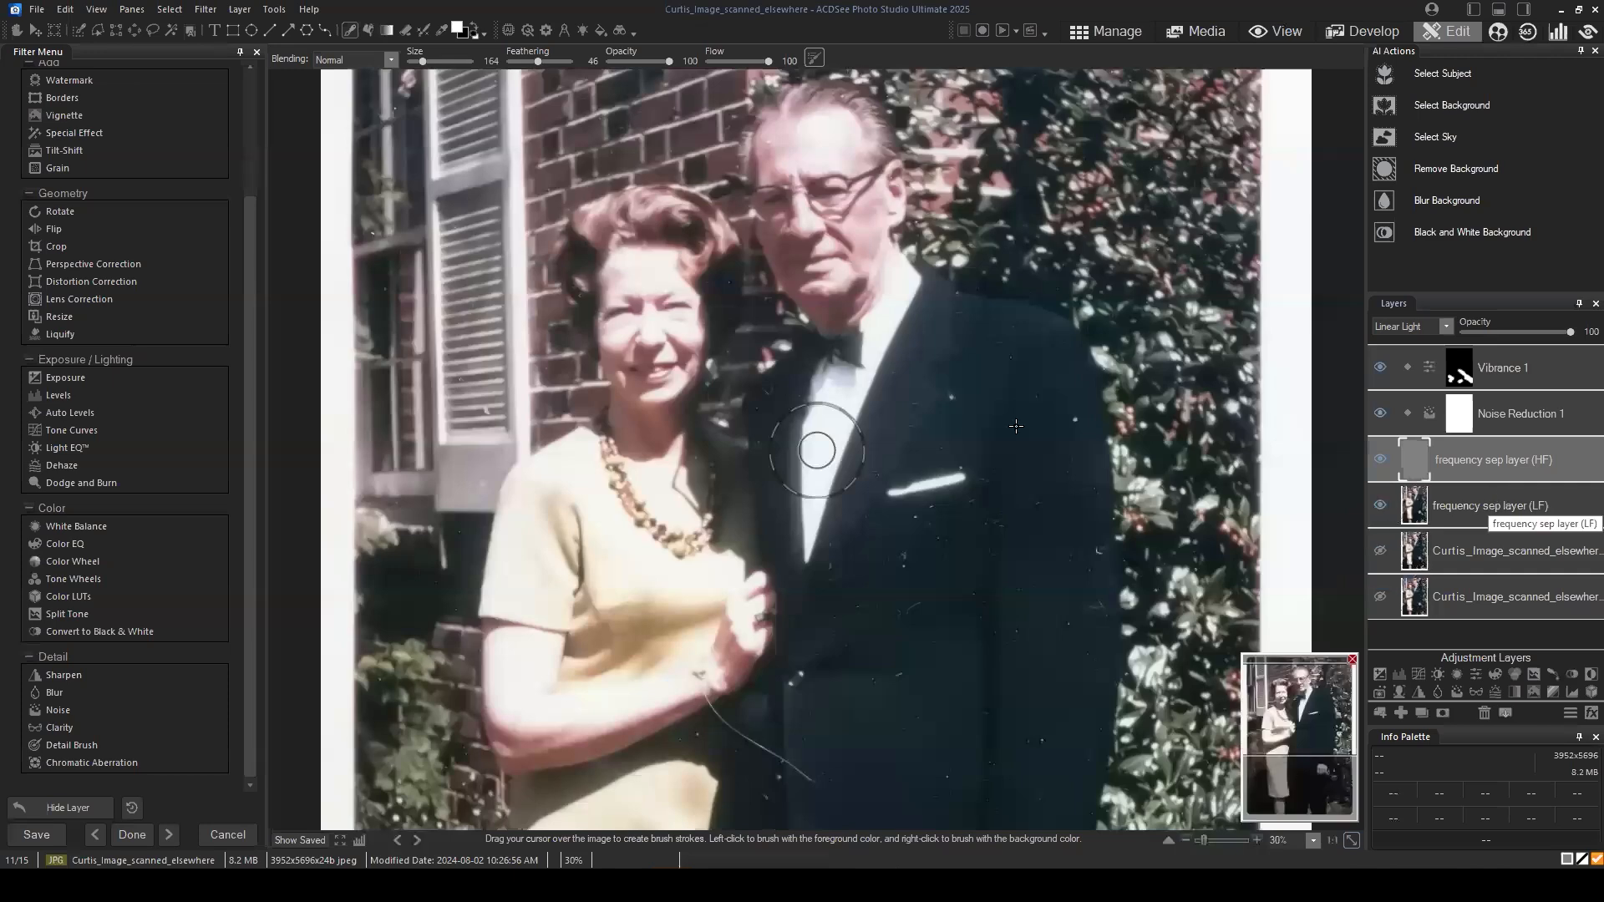
# Step: Hide the low-frequency layer and examine the scratches and specks up close in the high-frequency layer
pyautogui.scroll(-1, 1020, 358)
pyautogui.scroll(-1, 1101, 384)
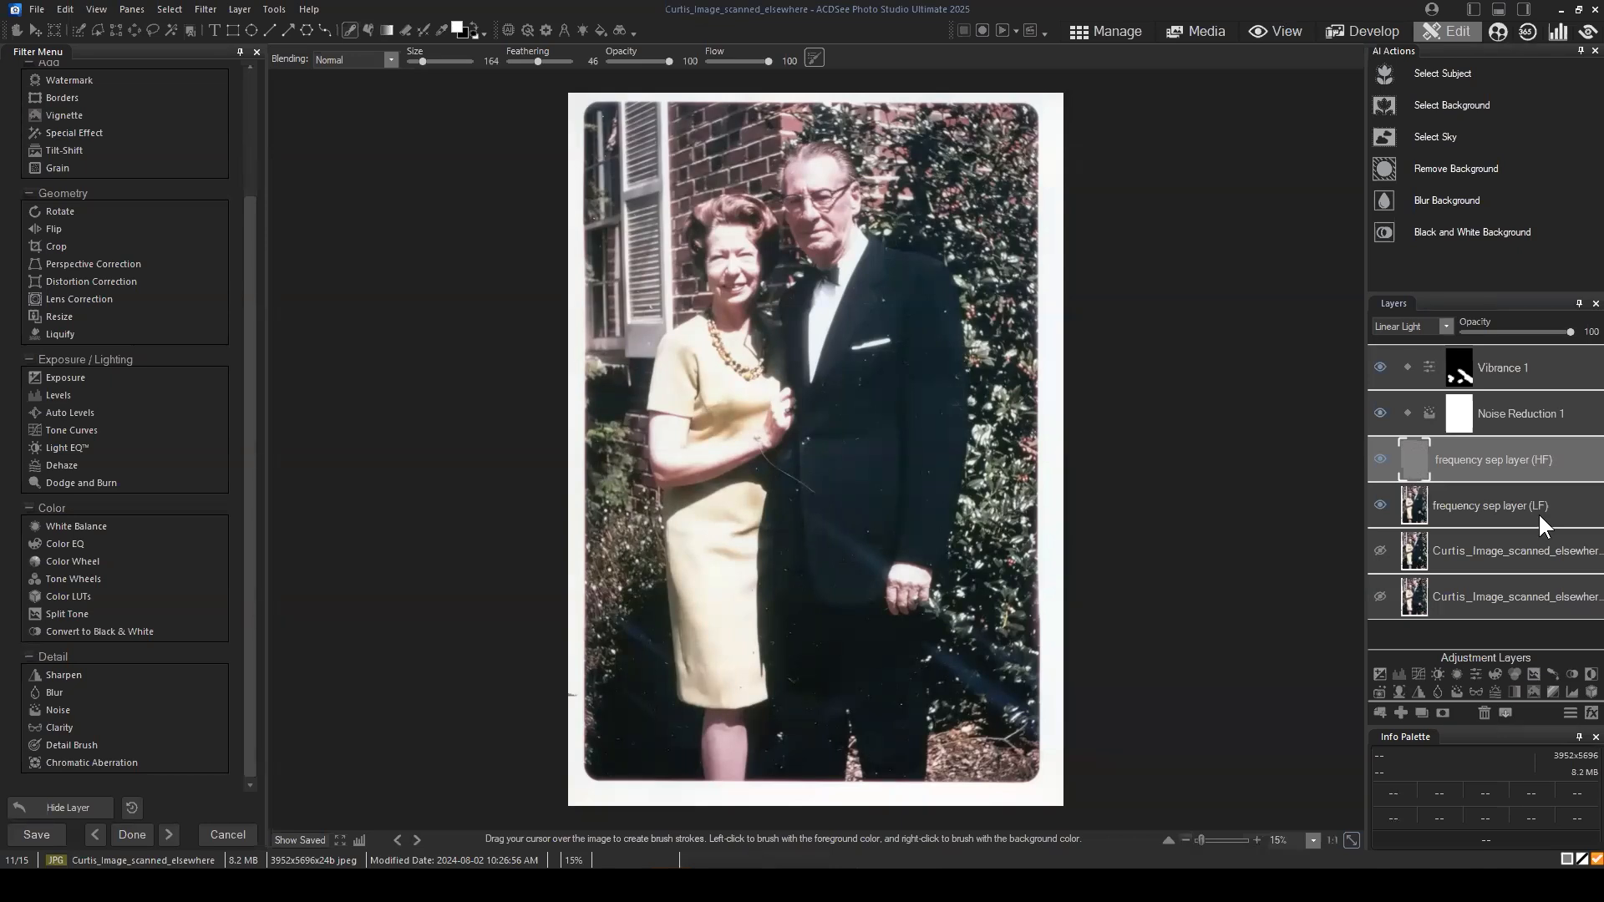
pyautogui.click(1494, 459)
pyautogui.click(1519, 511)
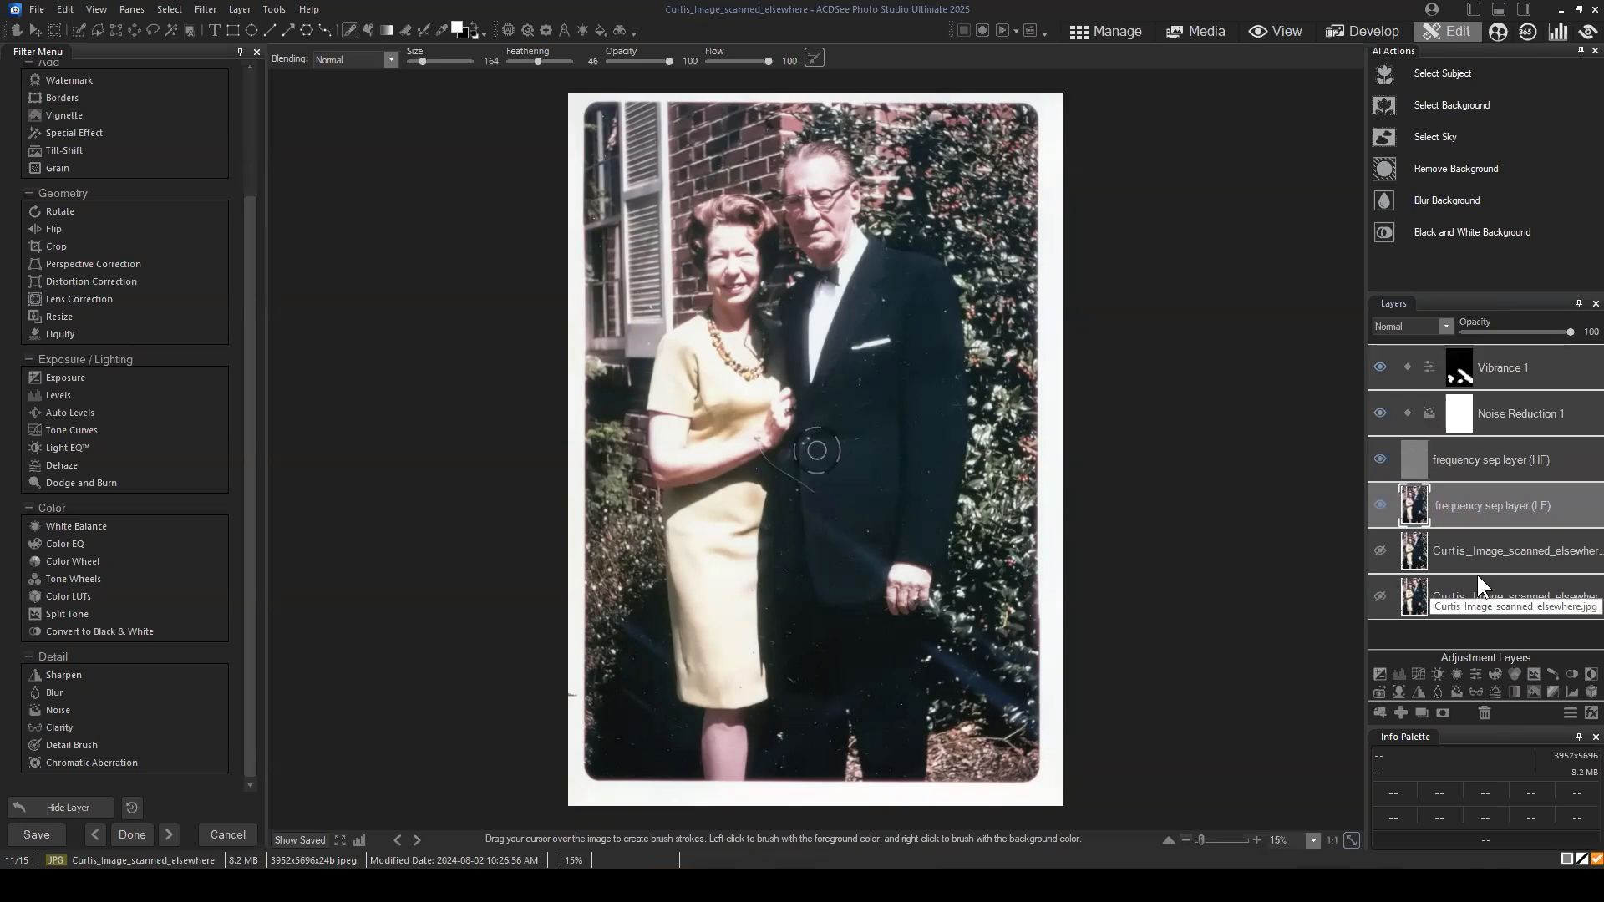
pyautogui.click(1510, 454)
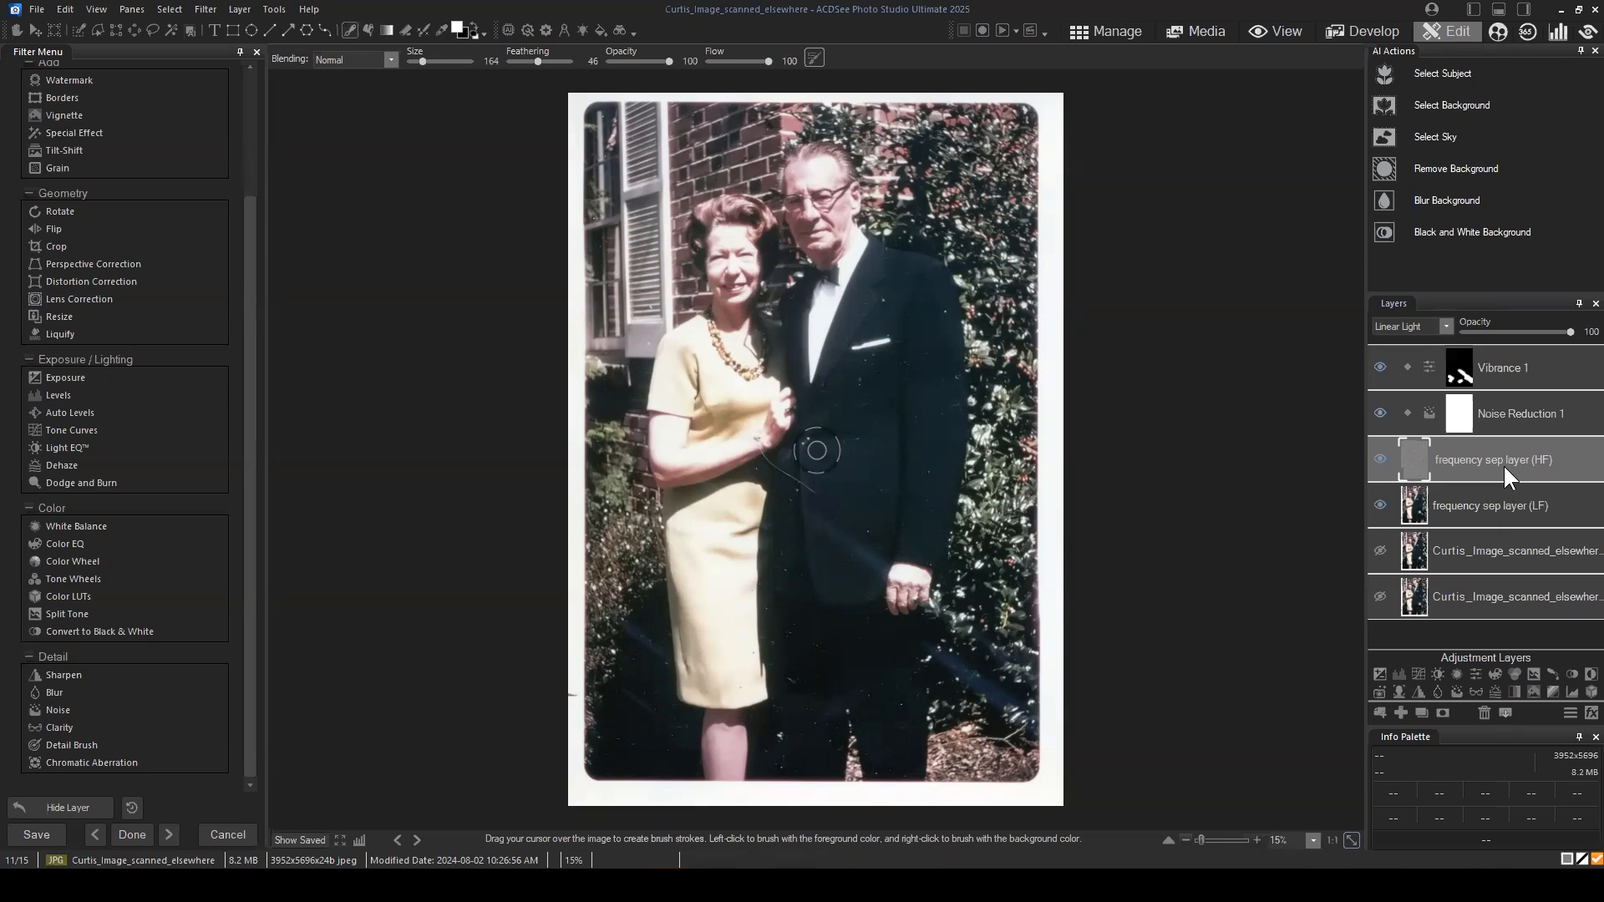
pyautogui.click(1380, 504)
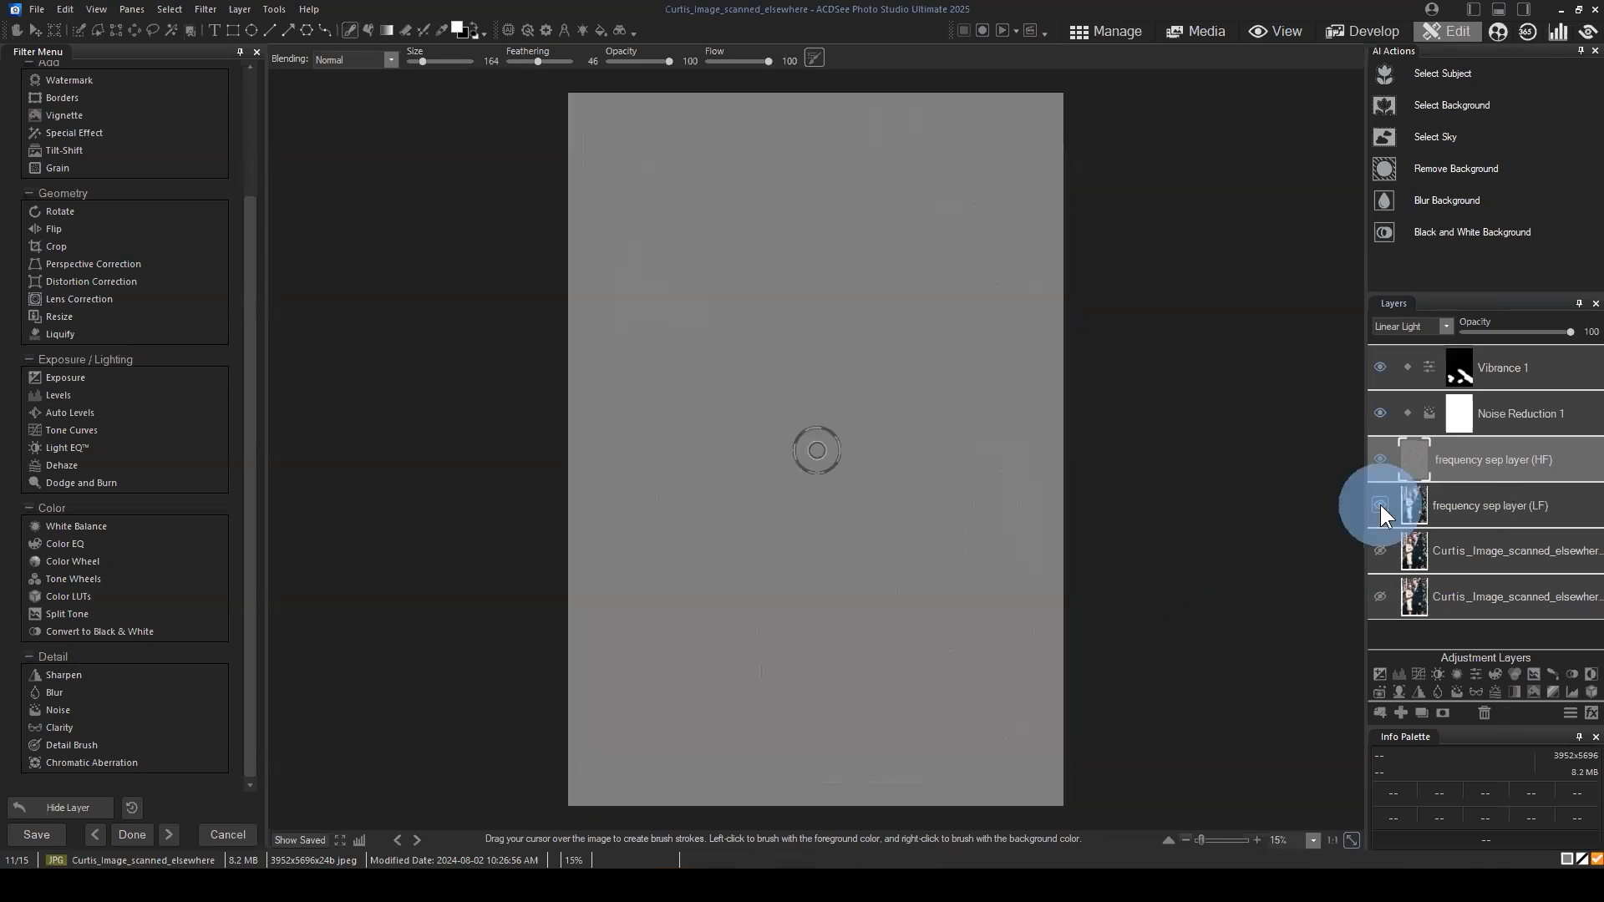
pyautogui.scroll(1, 951, 313)
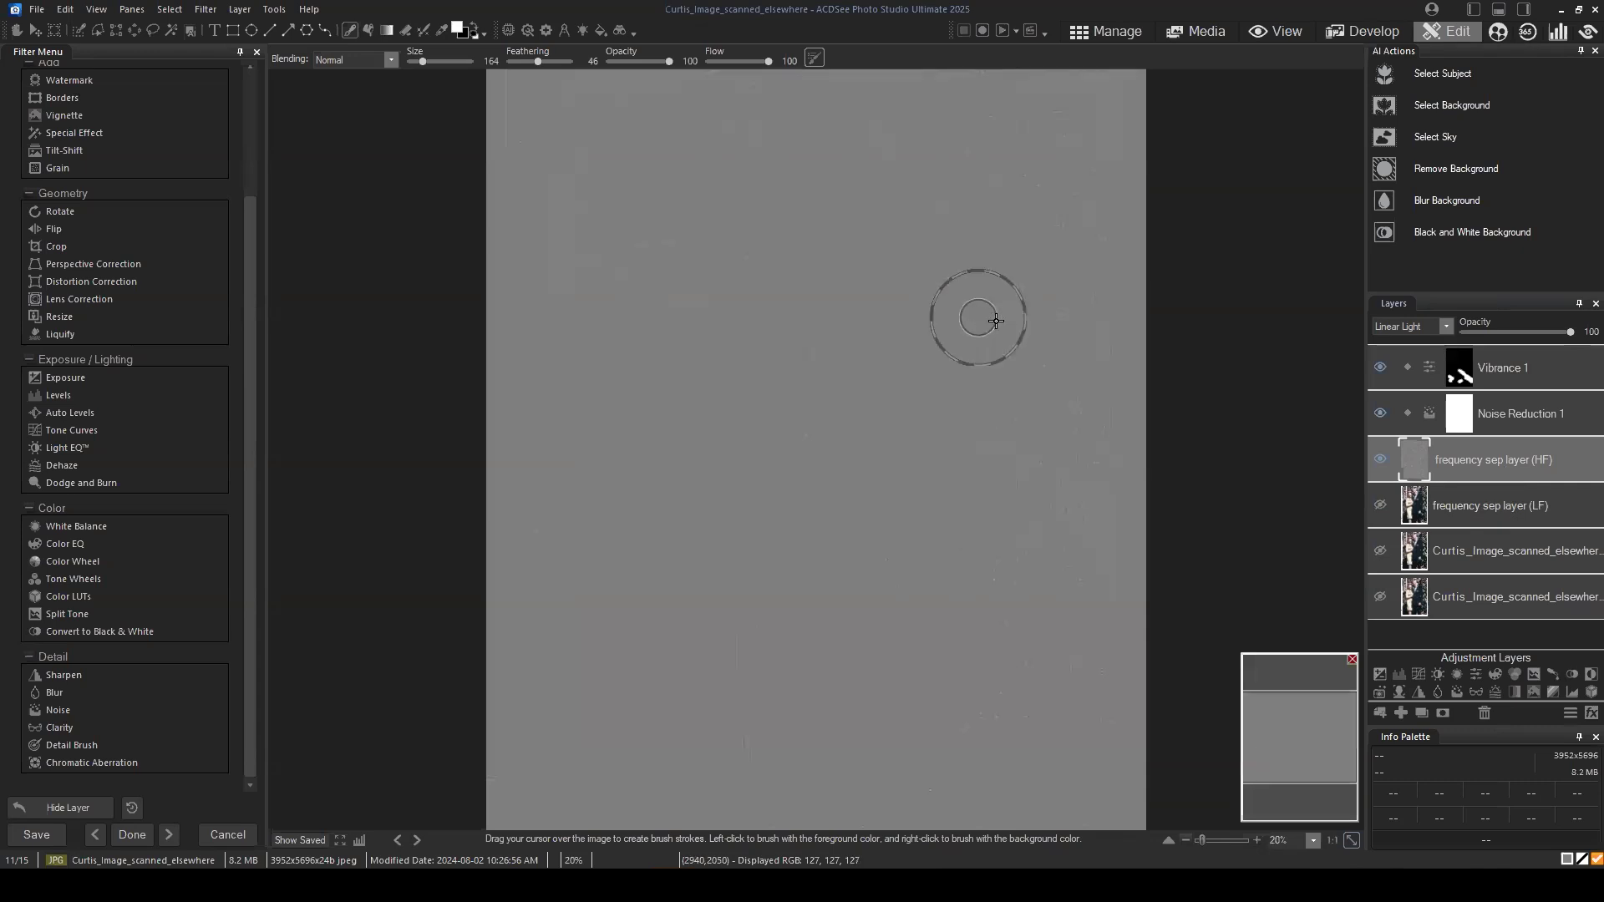
pyautogui.scroll(1, 885, 555)
pyautogui.scroll(3, 1102, 570)
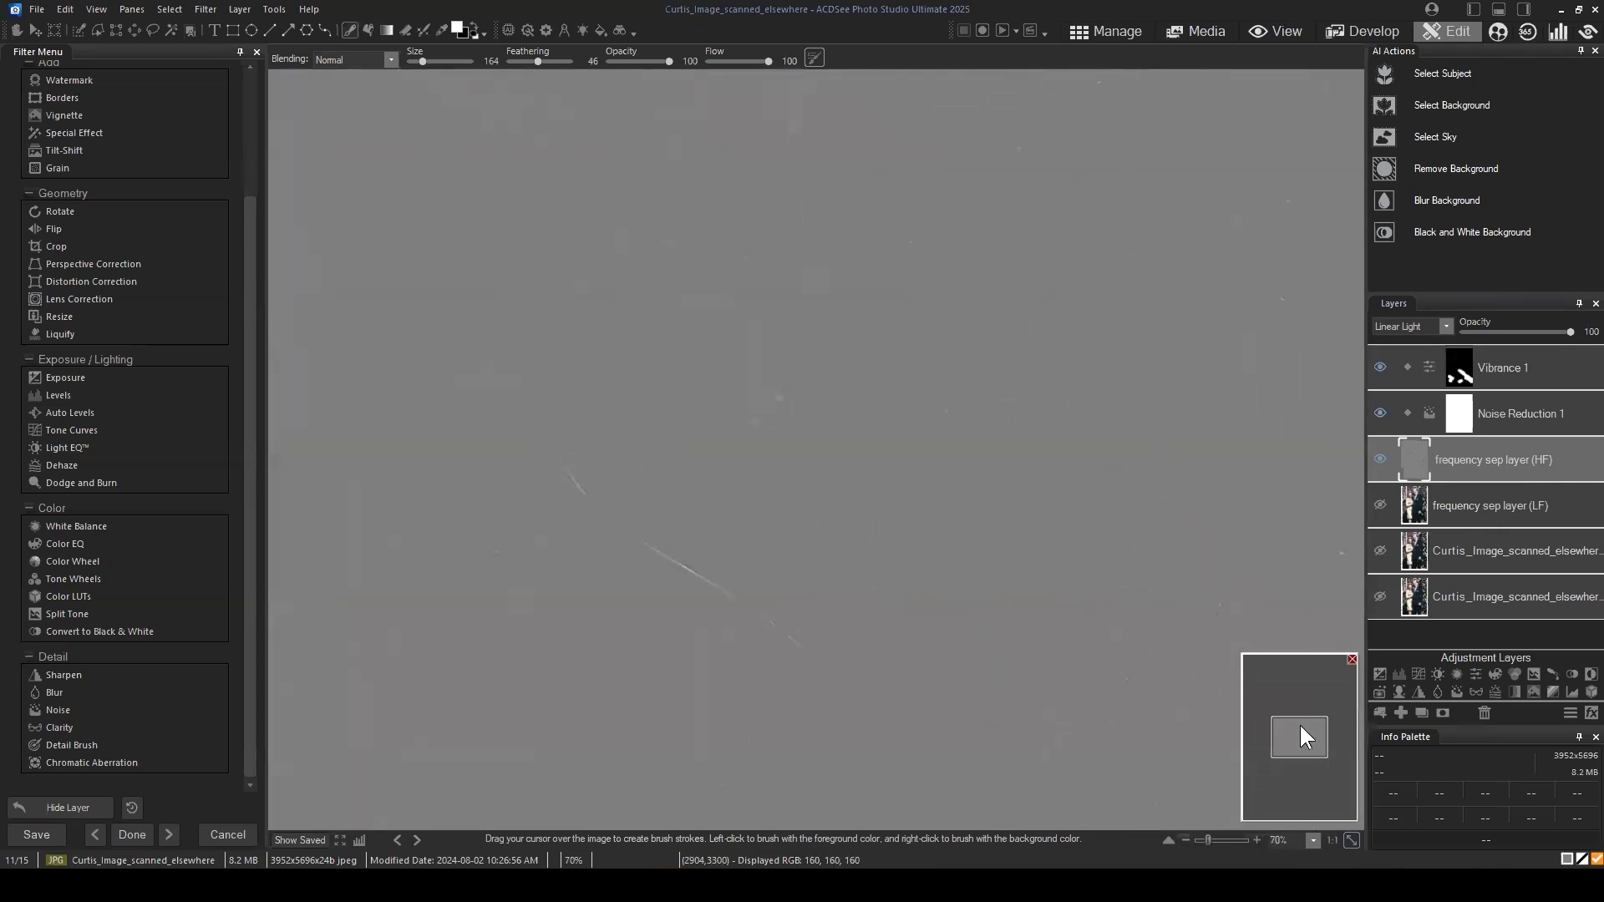
pyautogui.moveTo(1300, 724)
pyautogui.mouseDown()
pyautogui.moveTo(1300, 676)
pyautogui.moveTo(1276, 716)
pyautogui.moveTo(1302, 726)
pyautogui.moveTo(1295, 692)
pyautogui.mouseUp()
# Step: Hide the Noise Reduction and Vibrance adjustment layers and examine the high-frequency layer's unfiltered texture and outlines
pyautogui.click(1379, 414)
pyautogui.scroll(-3, 1170, 568)
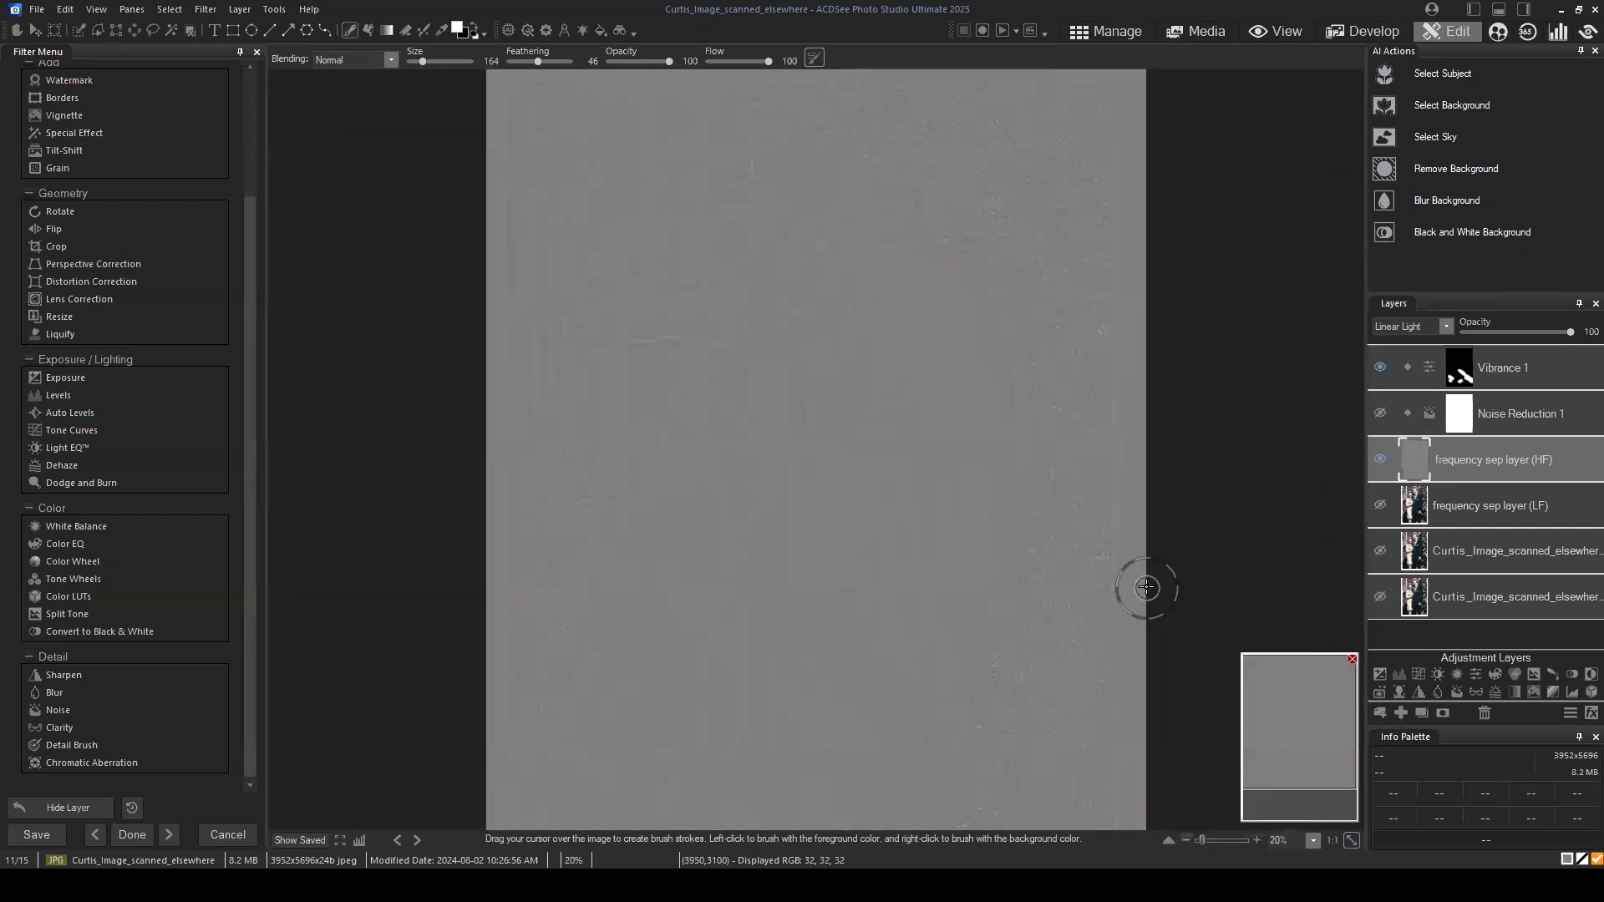
pyautogui.click(1379, 413)
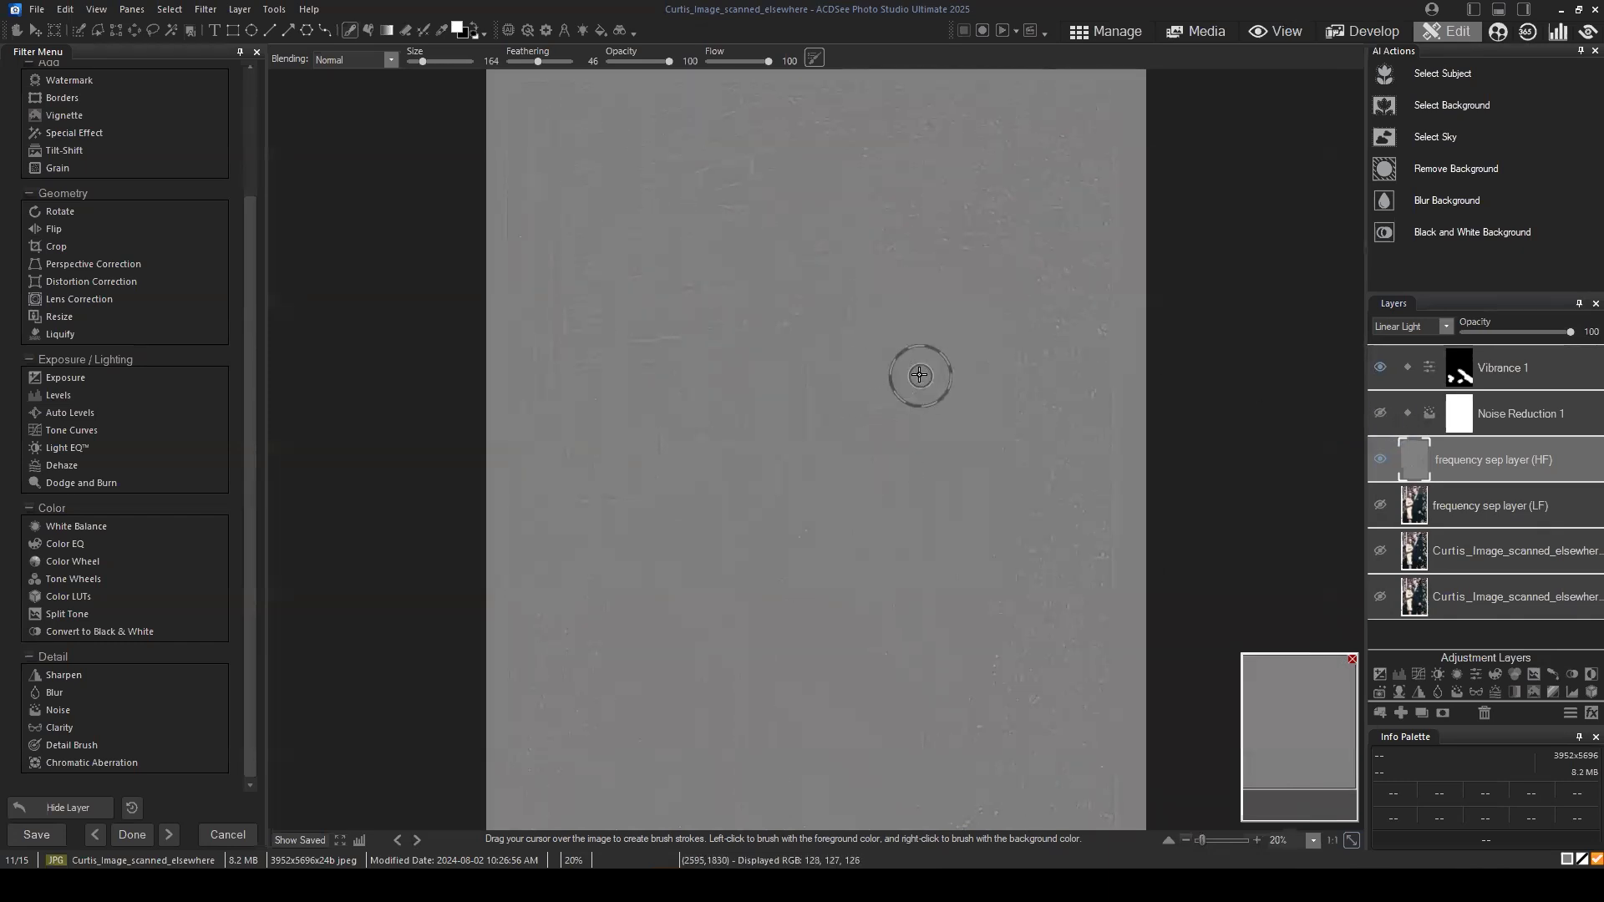
pyautogui.click(1380, 368)
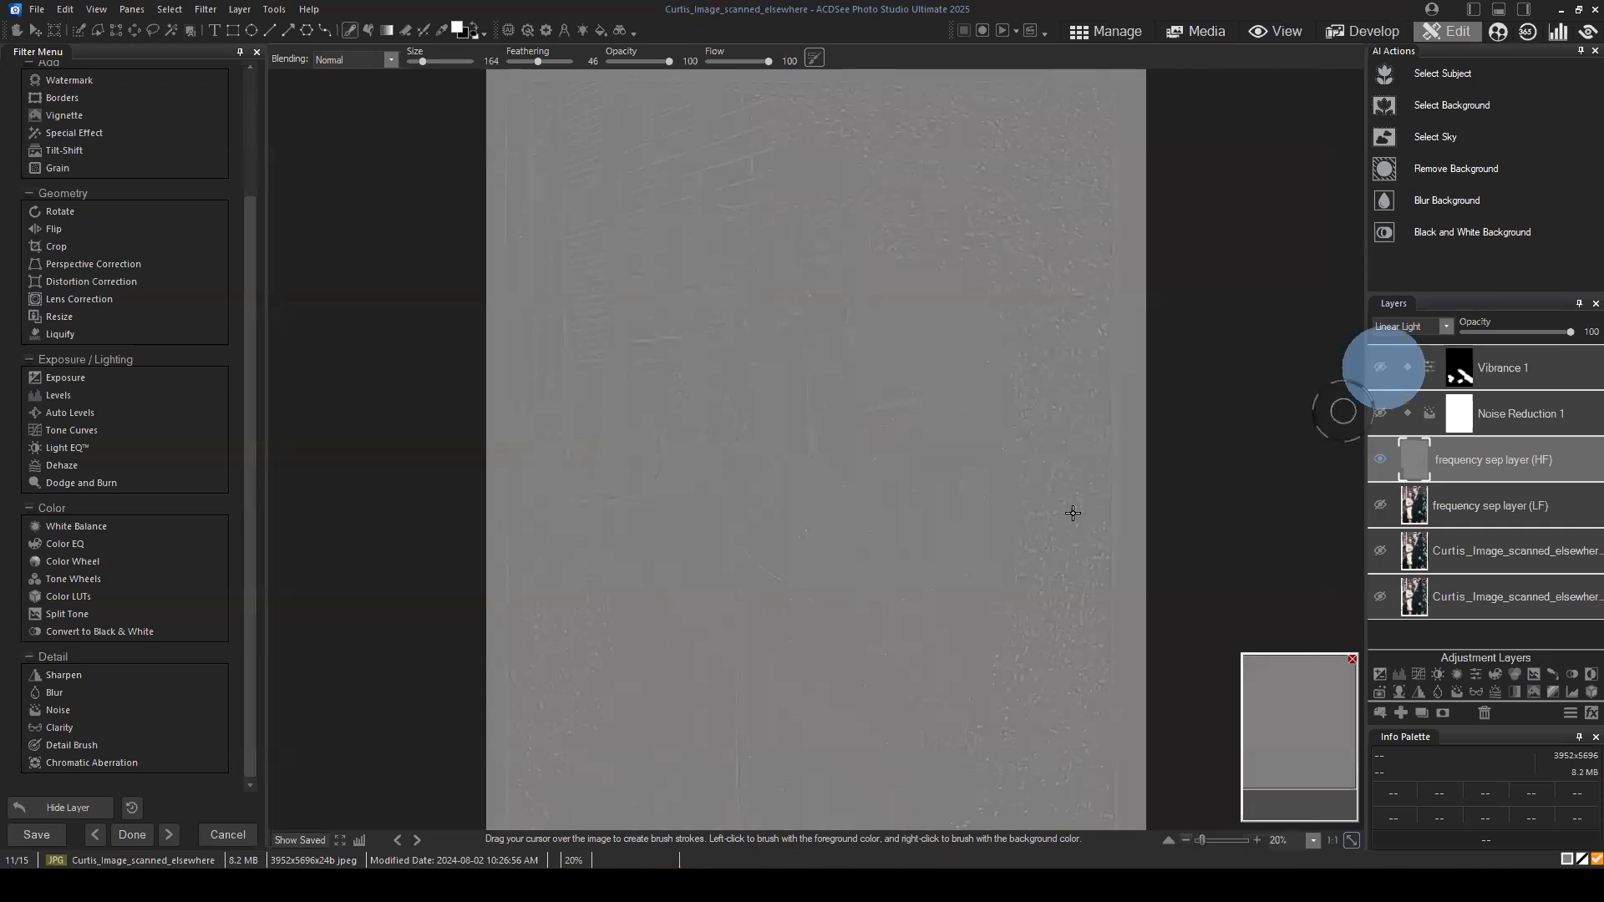
pyautogui.scroll(-1, 861, 511)
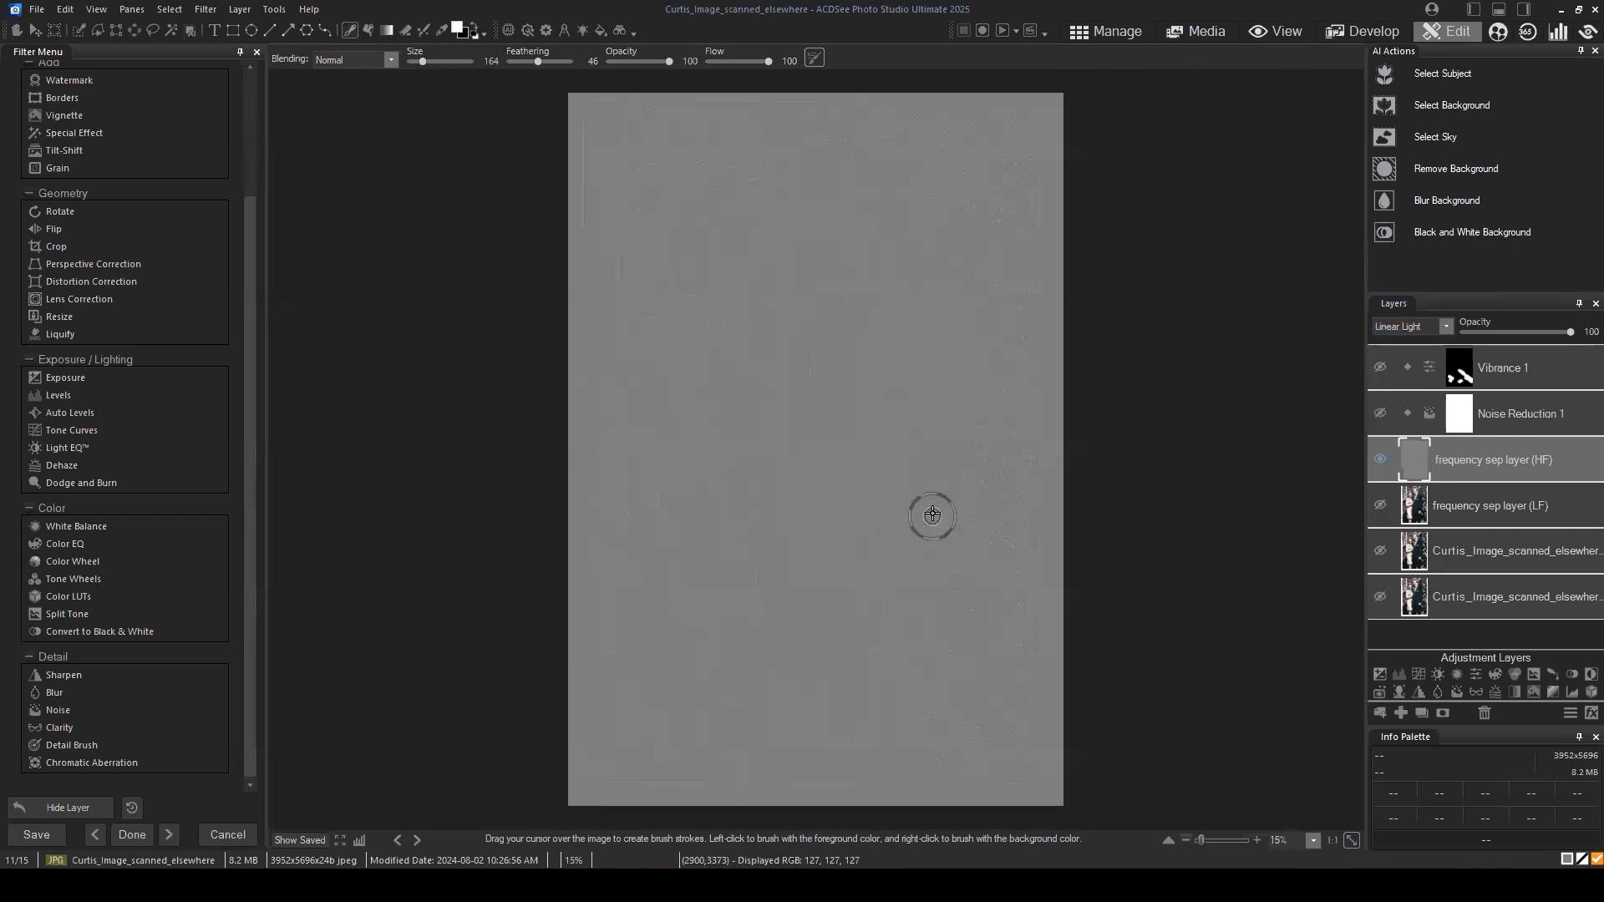
pyautogui.scroll(1, 934, 511)
pyautogui.scroll(1, 916, 434)
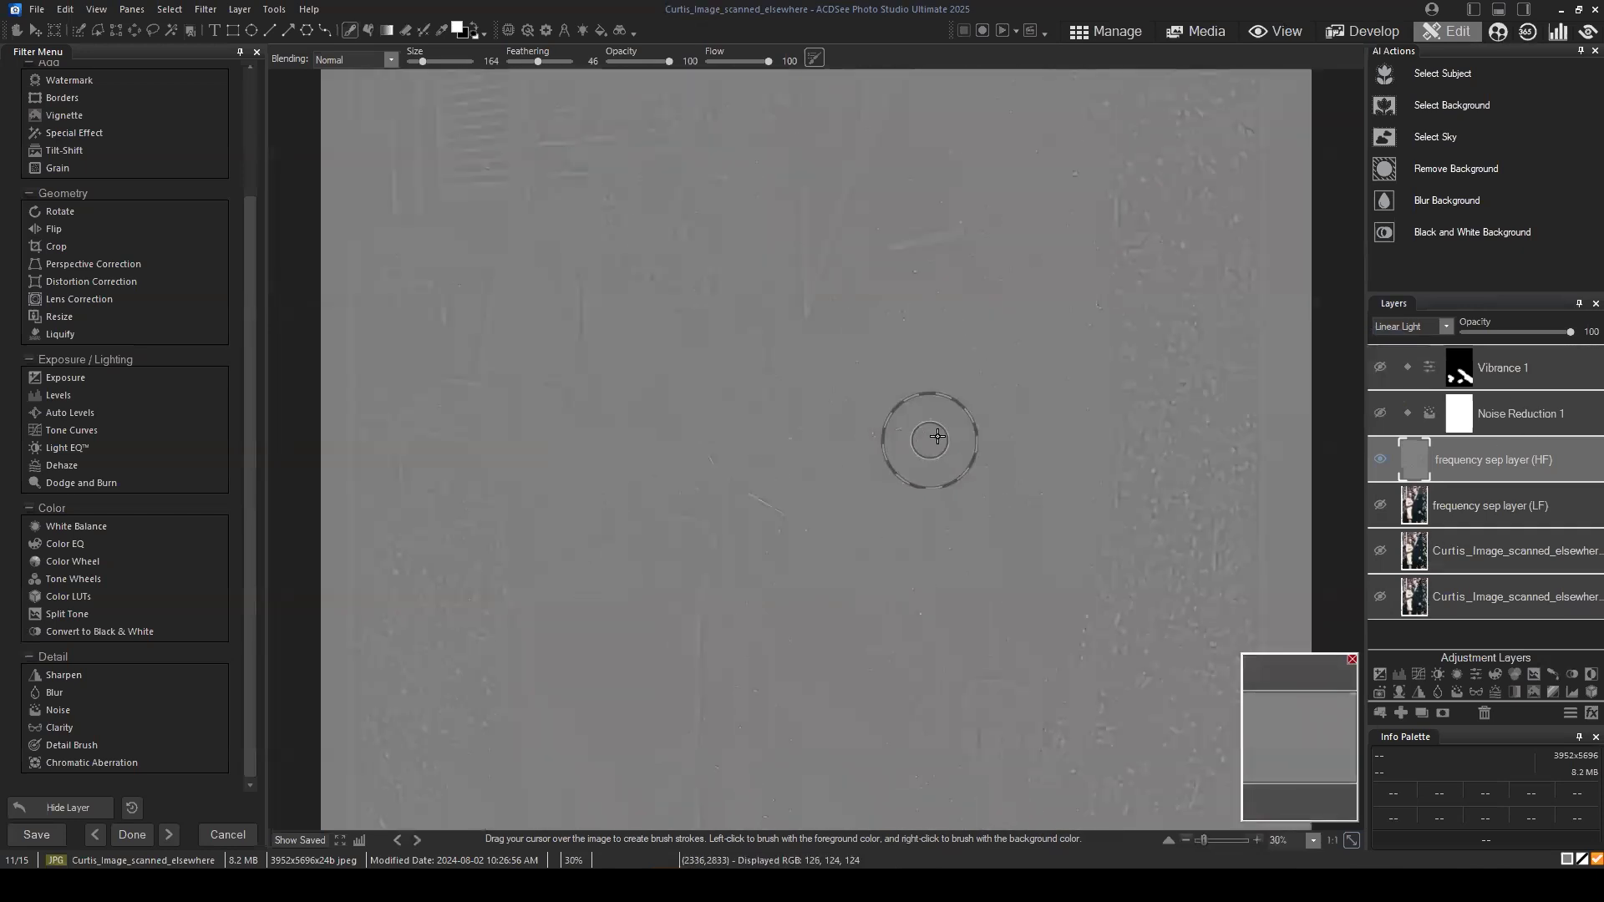
# Step: Show the low-frequency layer alone and examine the colours and tones across the couple
pyautogui.click(1378, 461)
pyautogui.click(1380, 501)
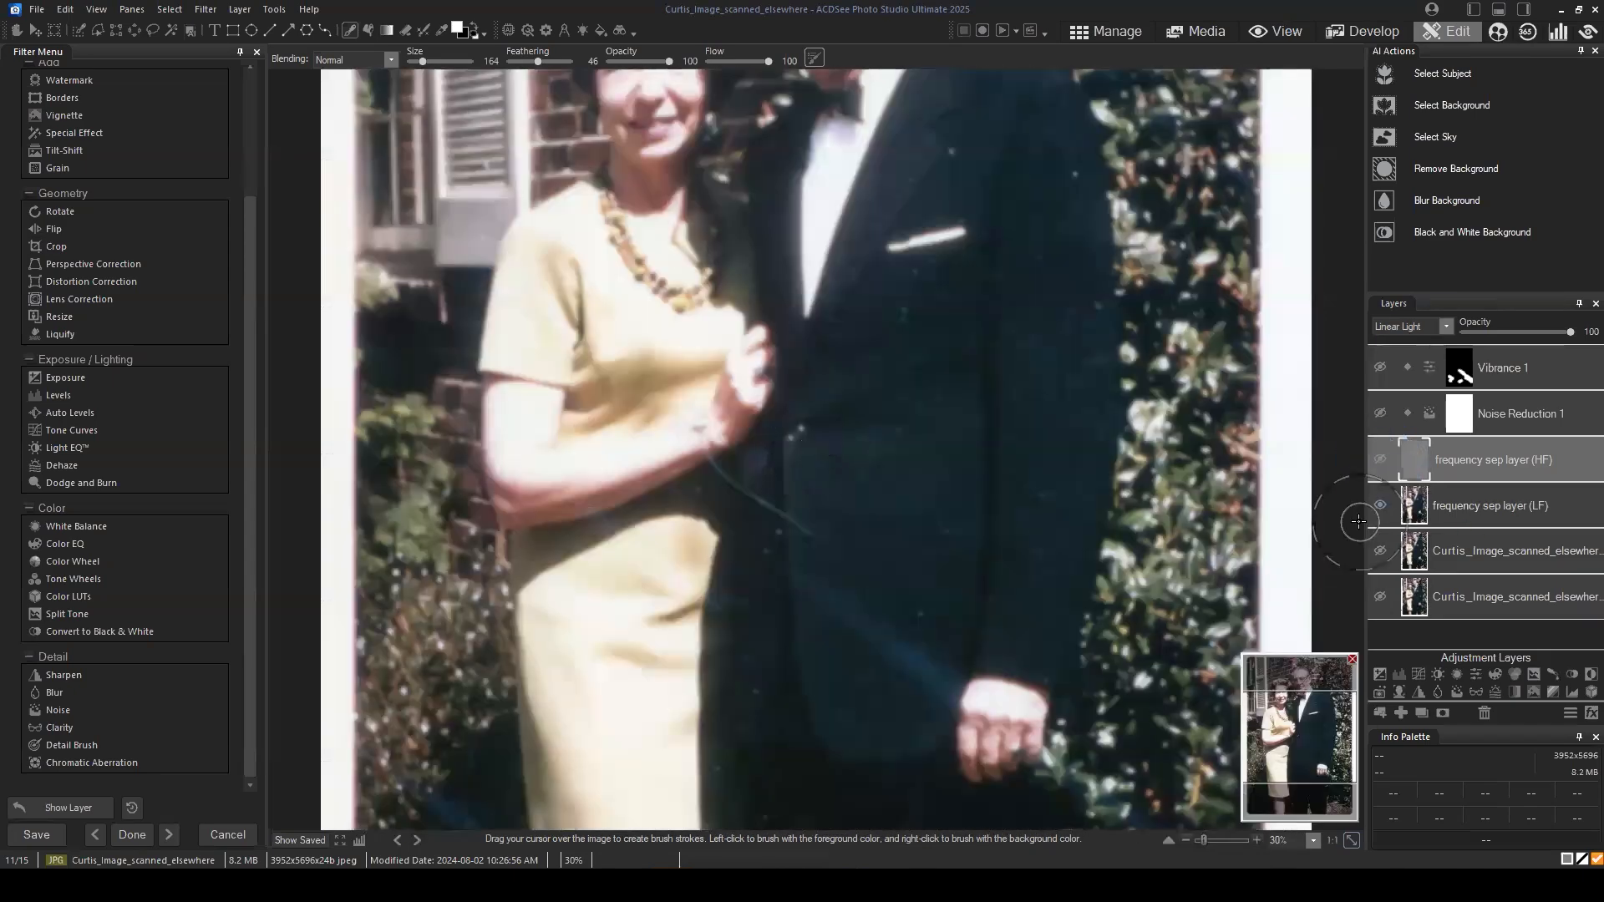
pyautogui.scroll(-1, 1029, 427)
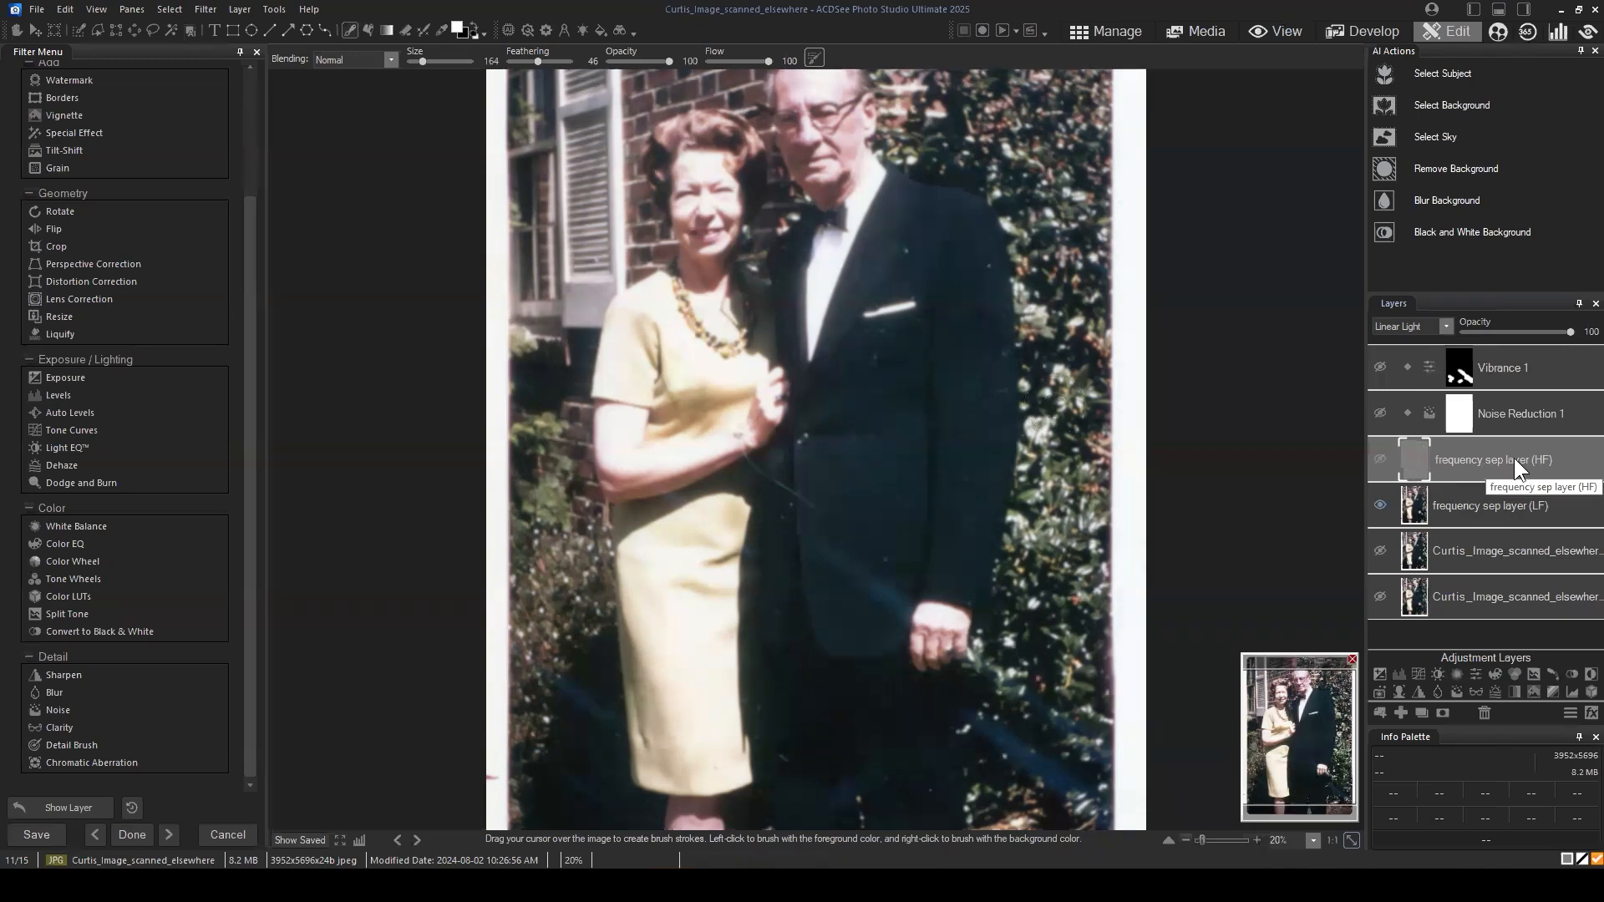
# Step: Show the high-frequency layer alone and examine the curved scratch and dust on the suit, with and without Noise Reduction
pyautogui.click(1380, 504)
pyautogui.click(1378, 458)
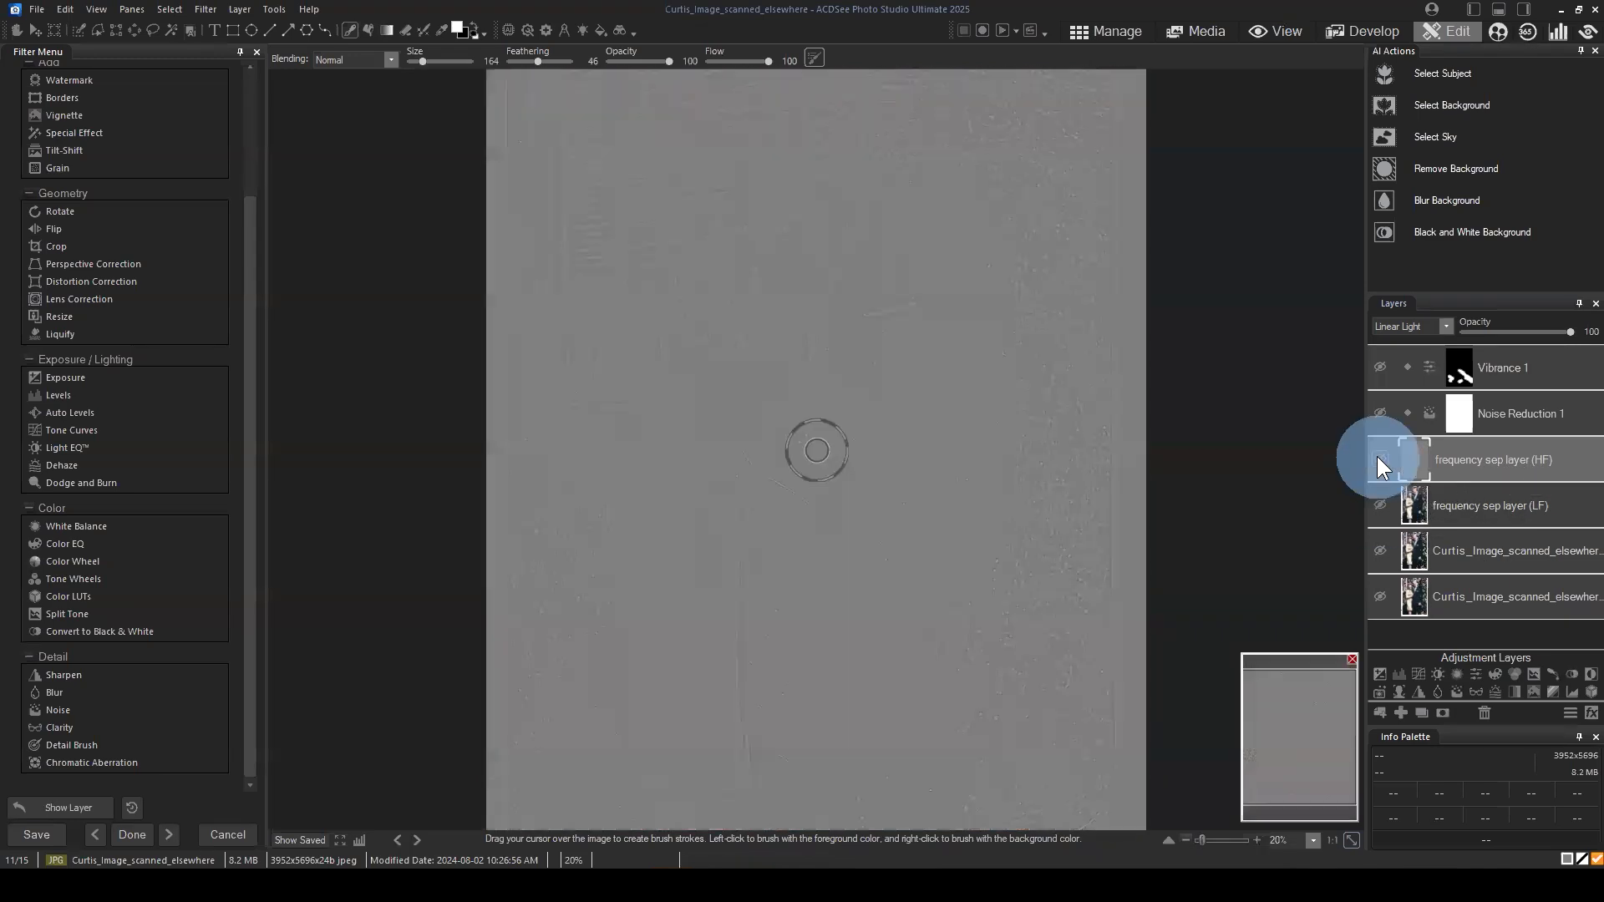
pyautogui.scroll(1, 927, 485)
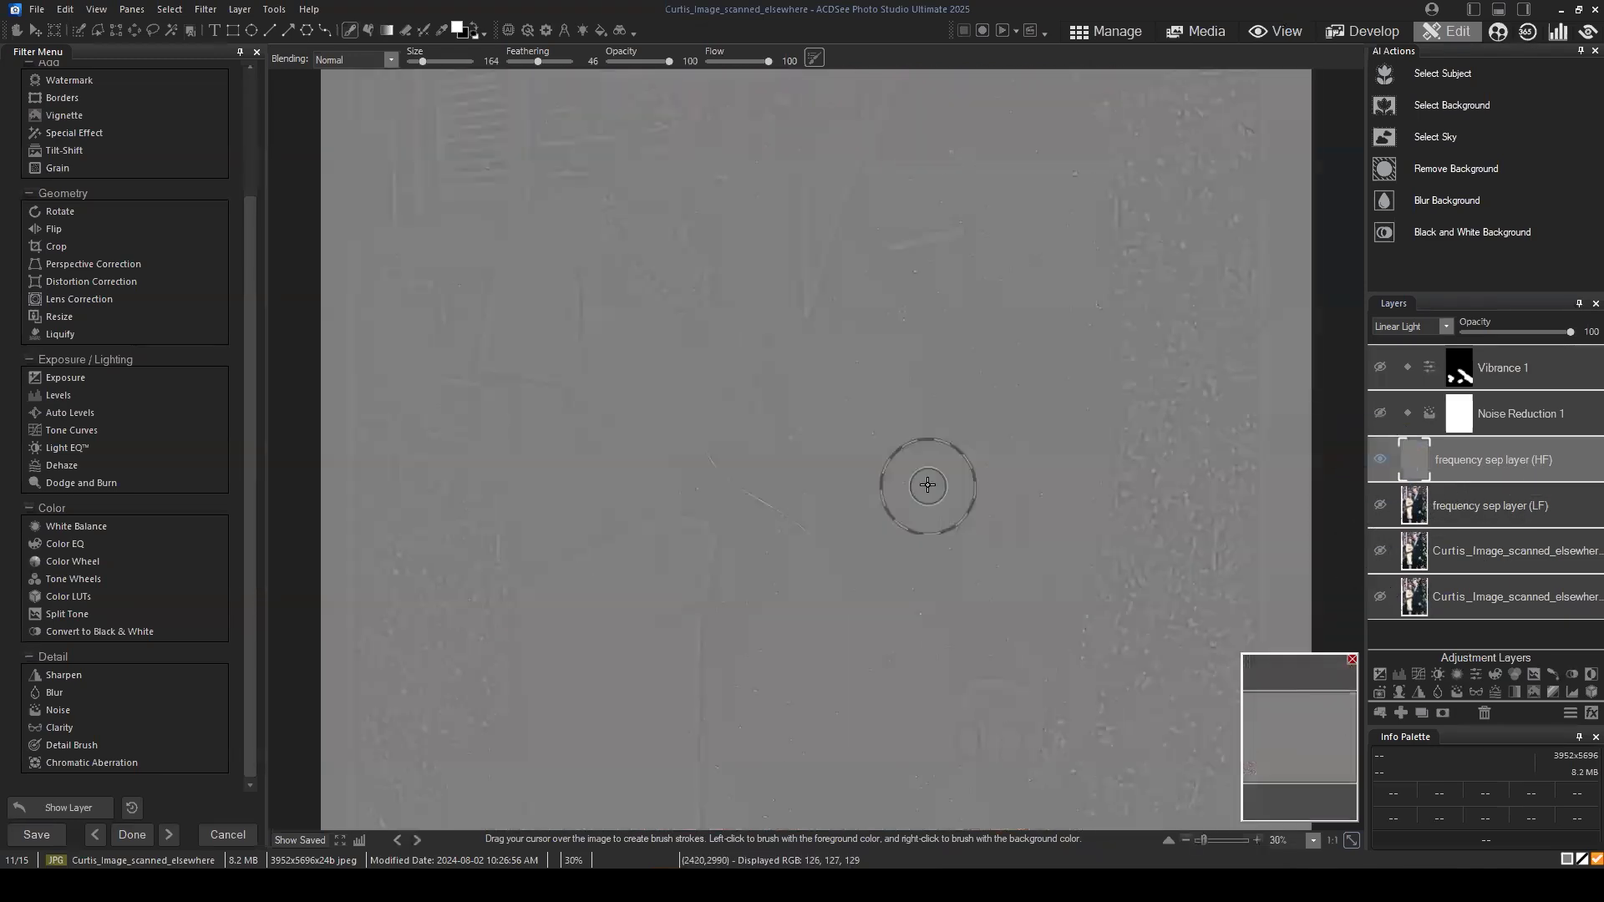
pyautogui.scroll(2, 927, 484)
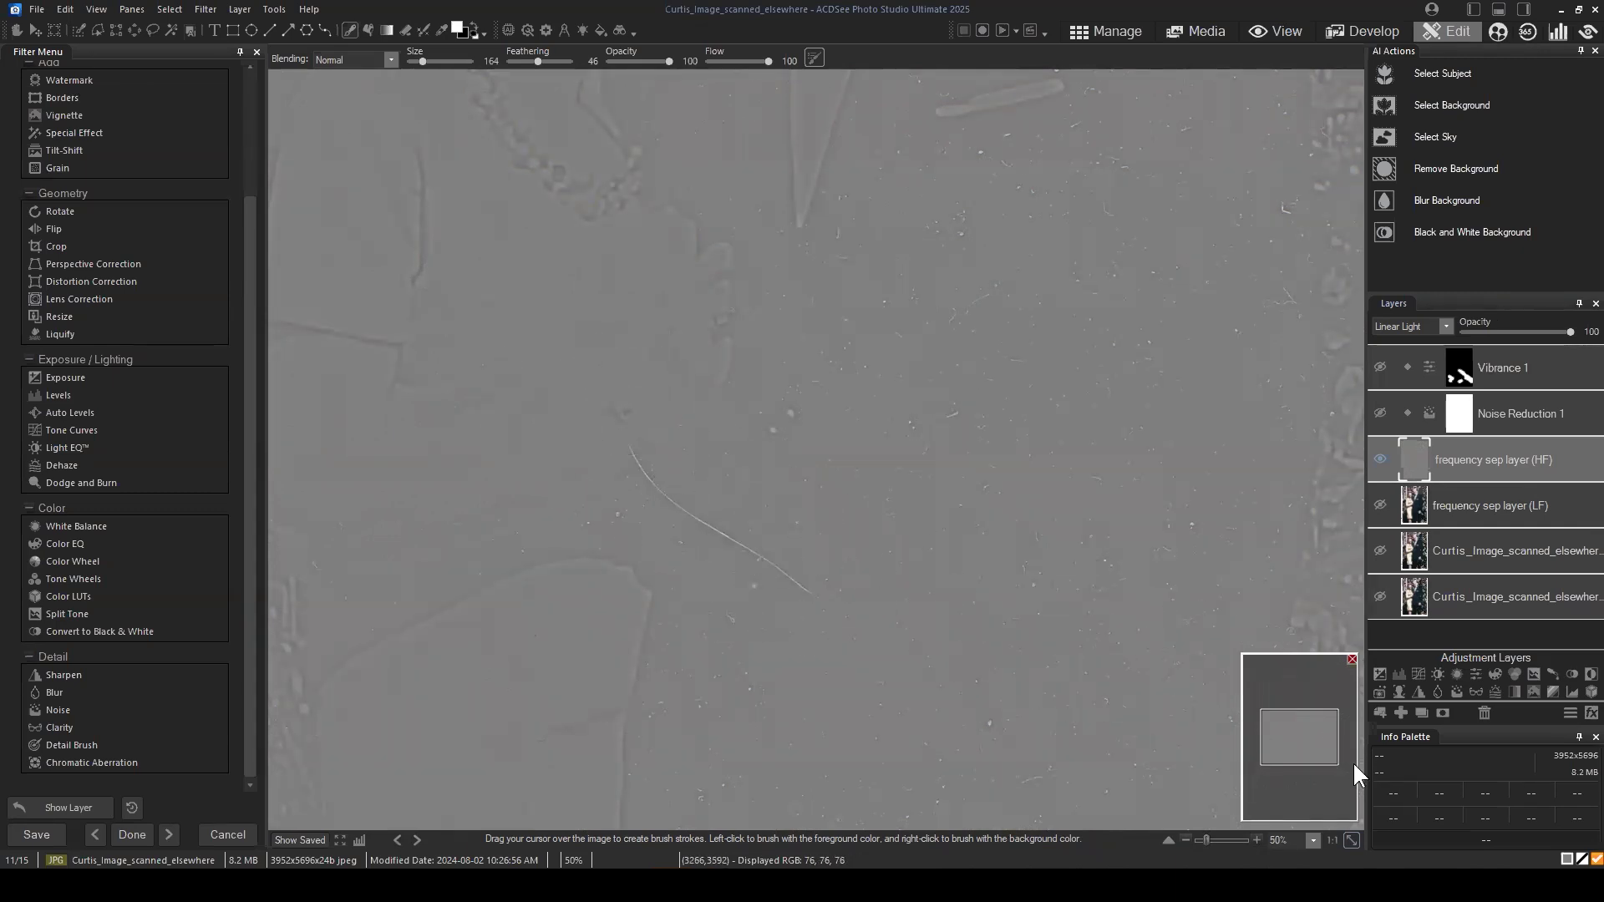
pyautogui.click(1292, 760)
pyautogui.moveTo(1292, 761); pyautogui.dragTo(1300, 751)
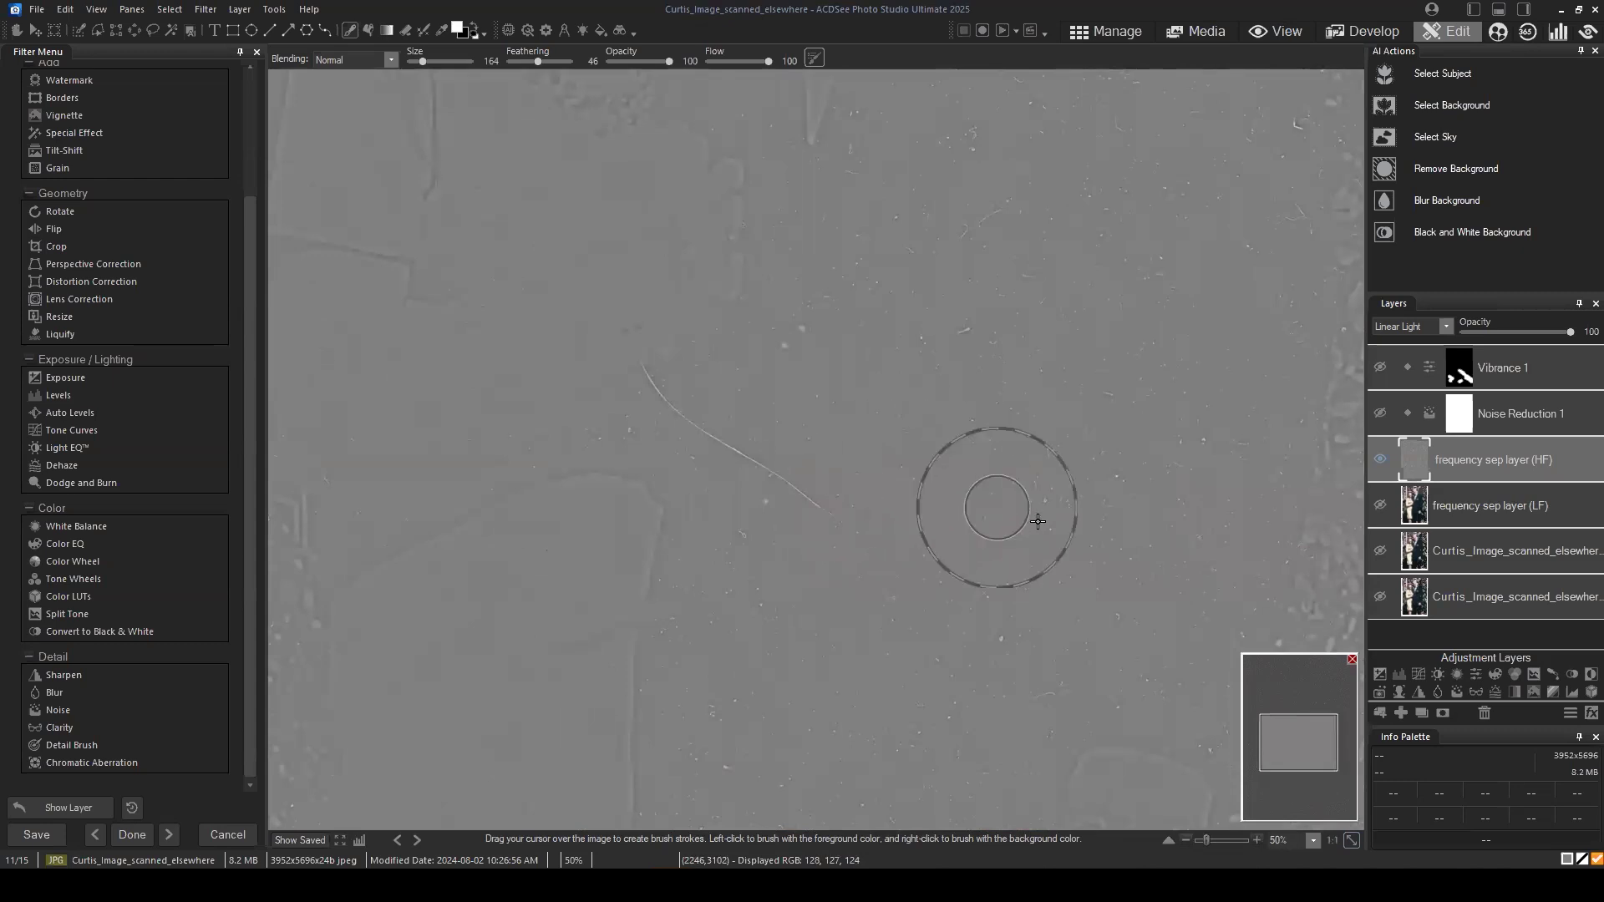
pyautogui.moveTo(1304, 733); pyautogui.dragTo(1321, 707)
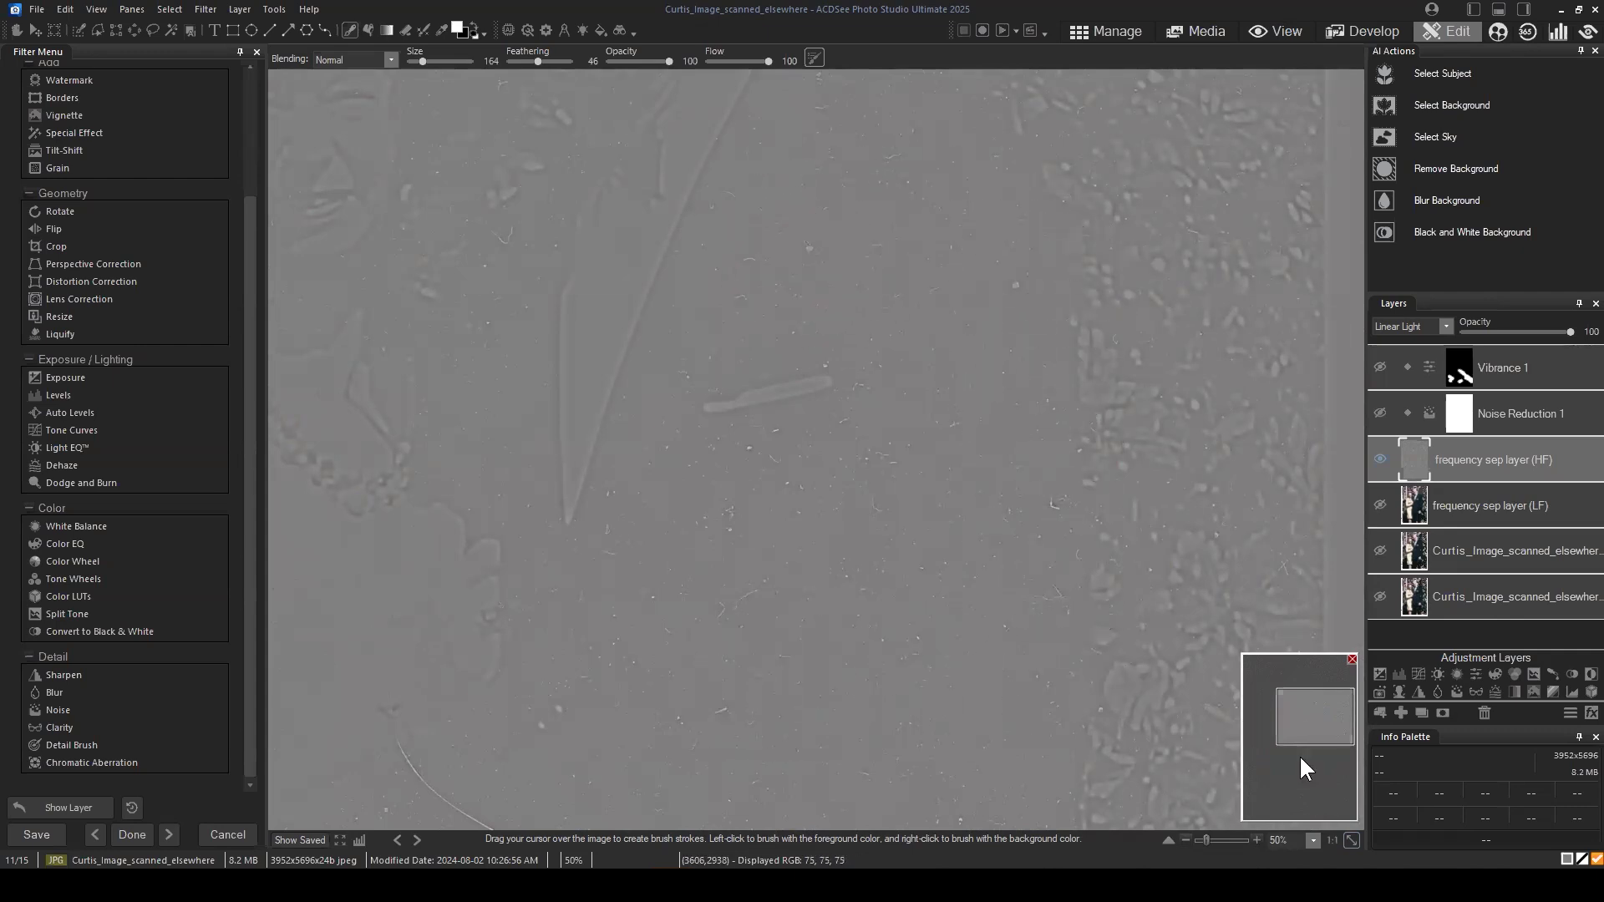
pyautogui.moveTo(1315, 719); pyautogui.dragTo(1308, 739)
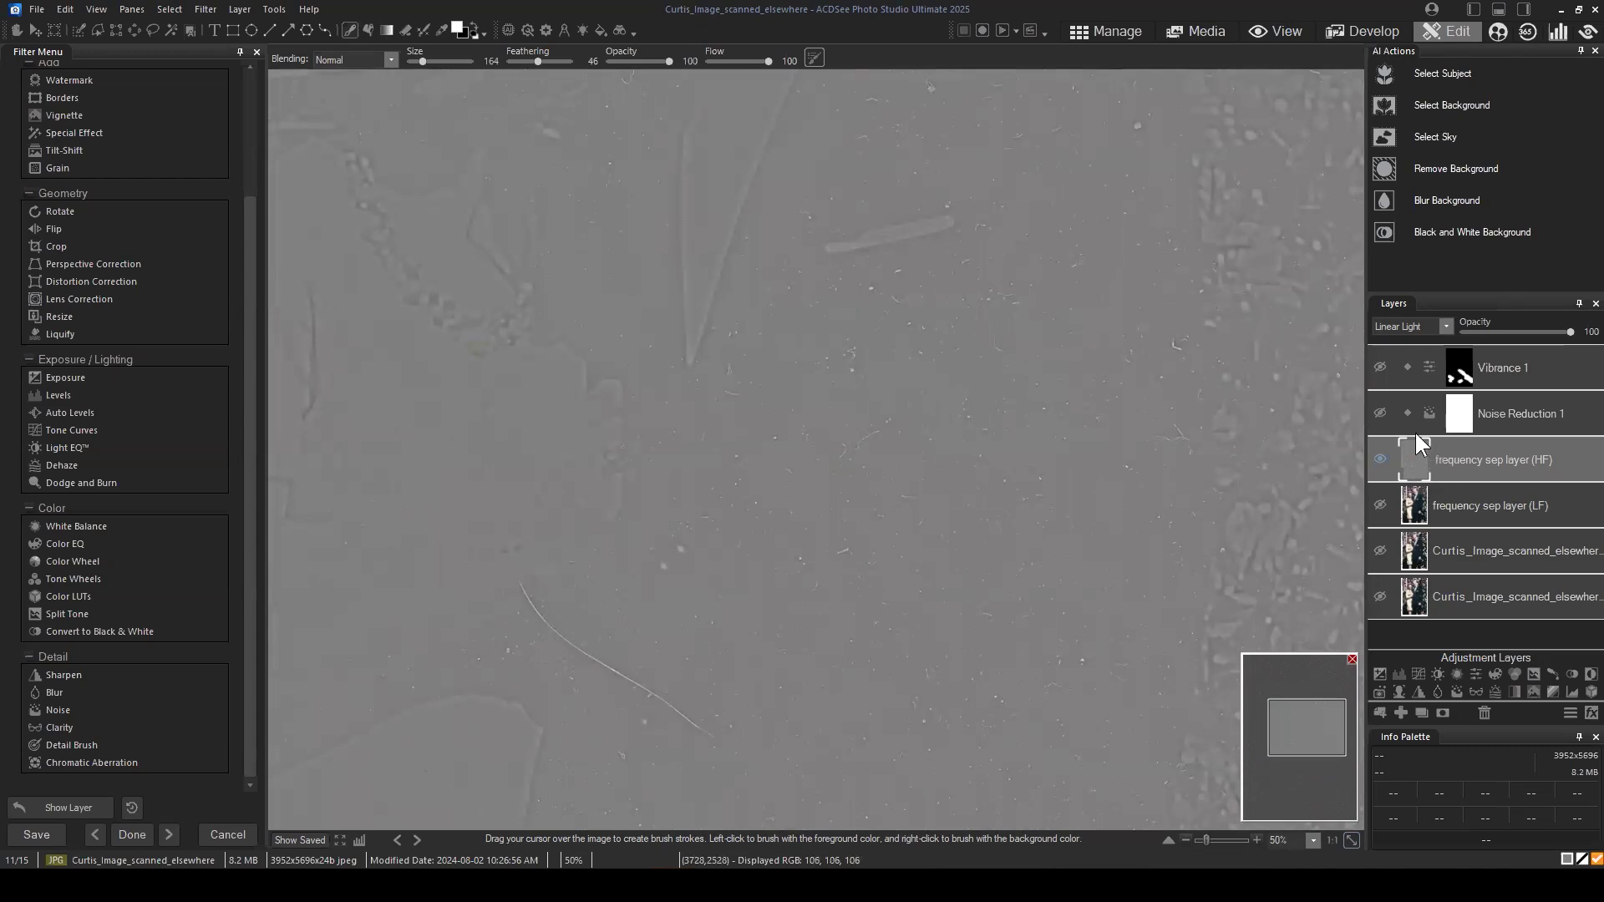
pyautogui.click(1380, 413)
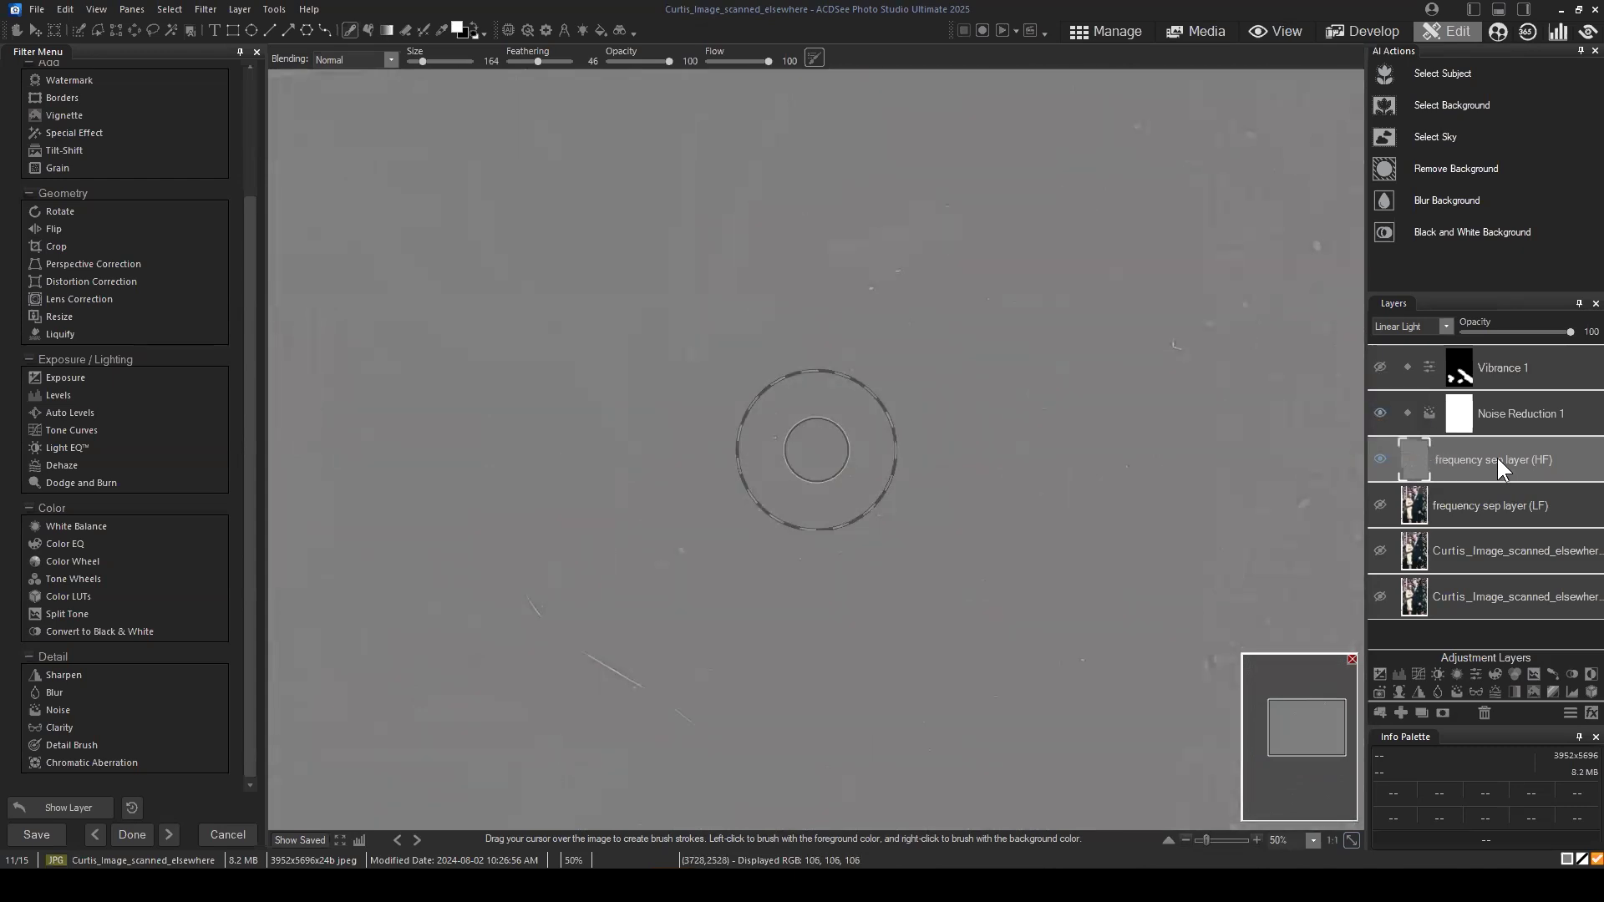
pyautogui.click(1381, 414)
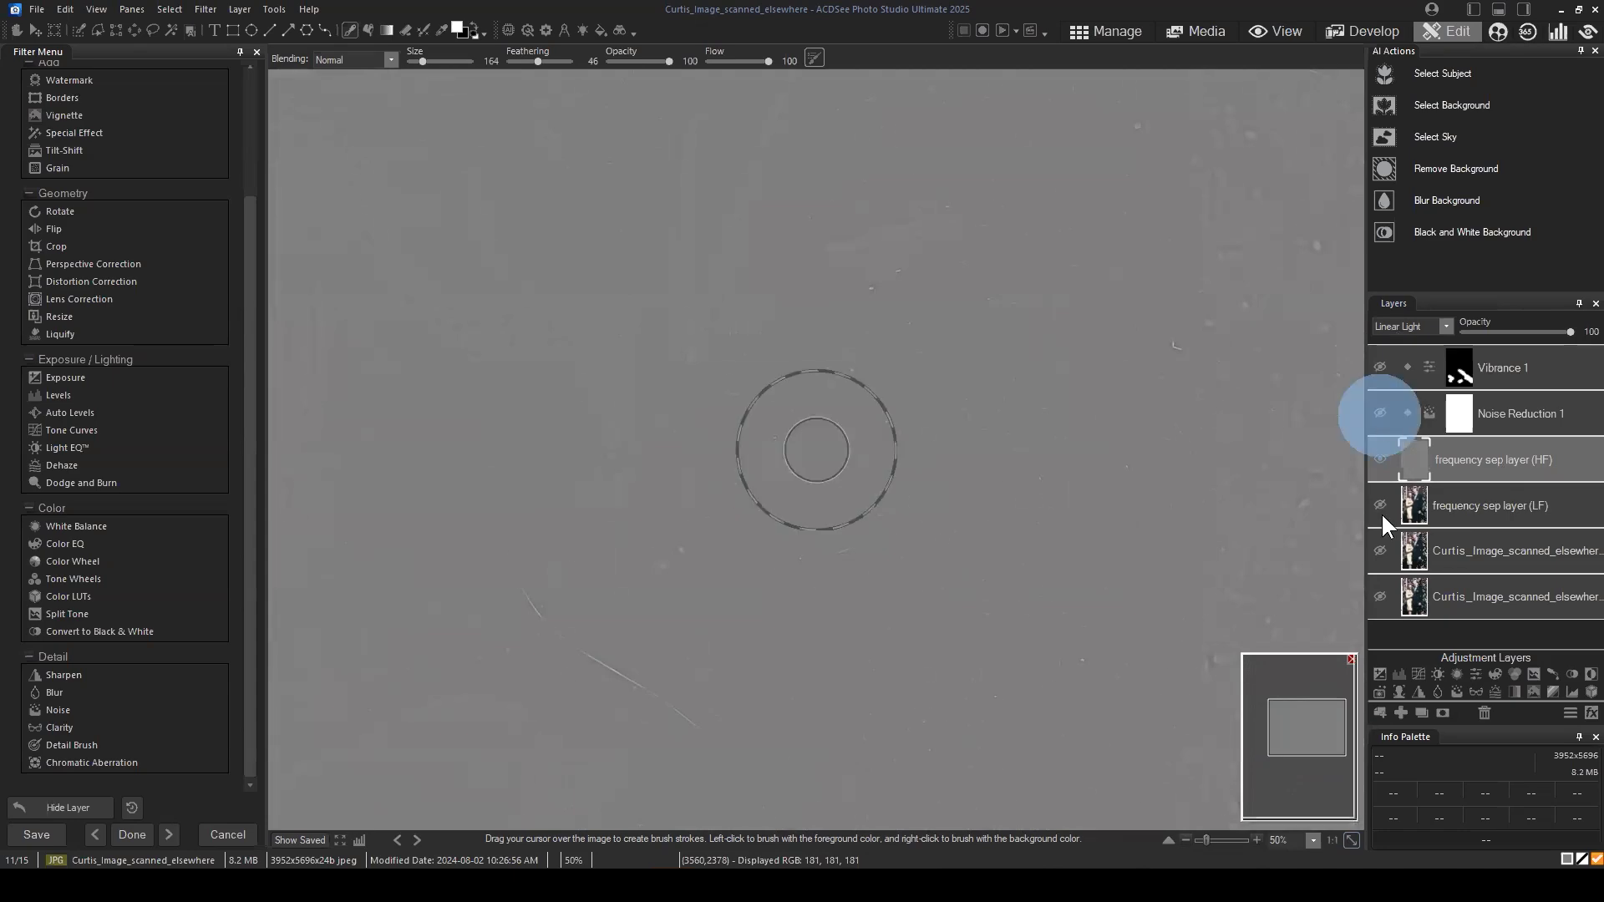
# Step: Show the low-frequency layer with the high-frequency layer hidden and examine the streaks and spots on the man's suit
pyautogui.click(1380, 504)
pyautogui.click(1378, 459)
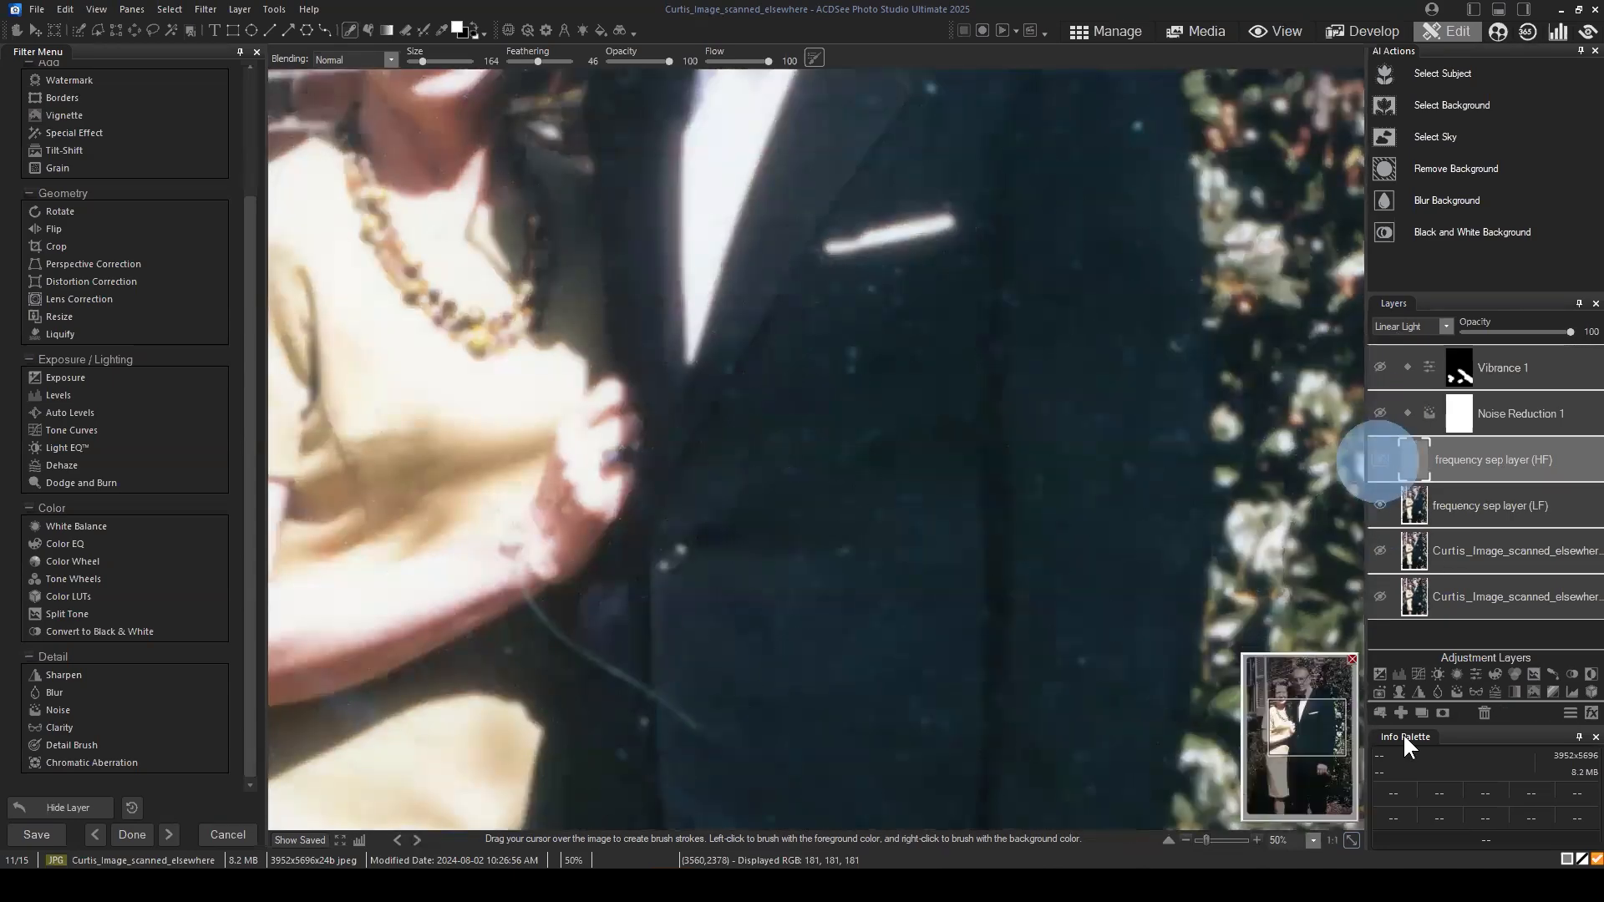
pyautogui.moveTo(1287, 716); pyautogui.dragTo(1309, 752)
pyautogui.scroll(-3, 985, 630)
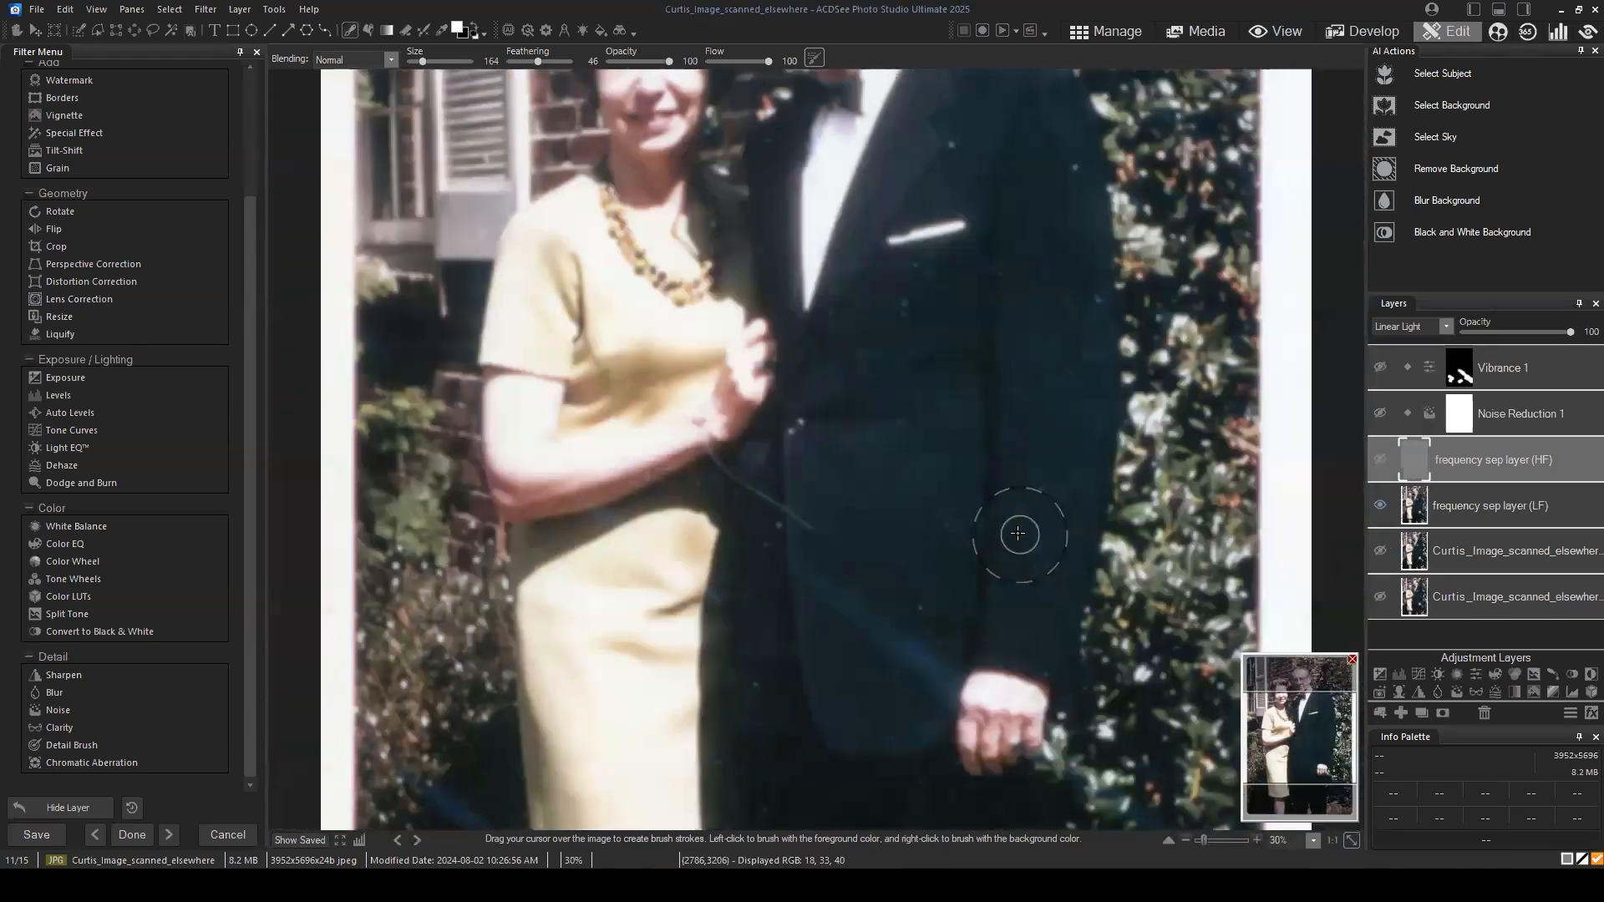
pyautogui.scroll(1, 1016, 531)
pyautogui.scroll(-2, 1016, 522)
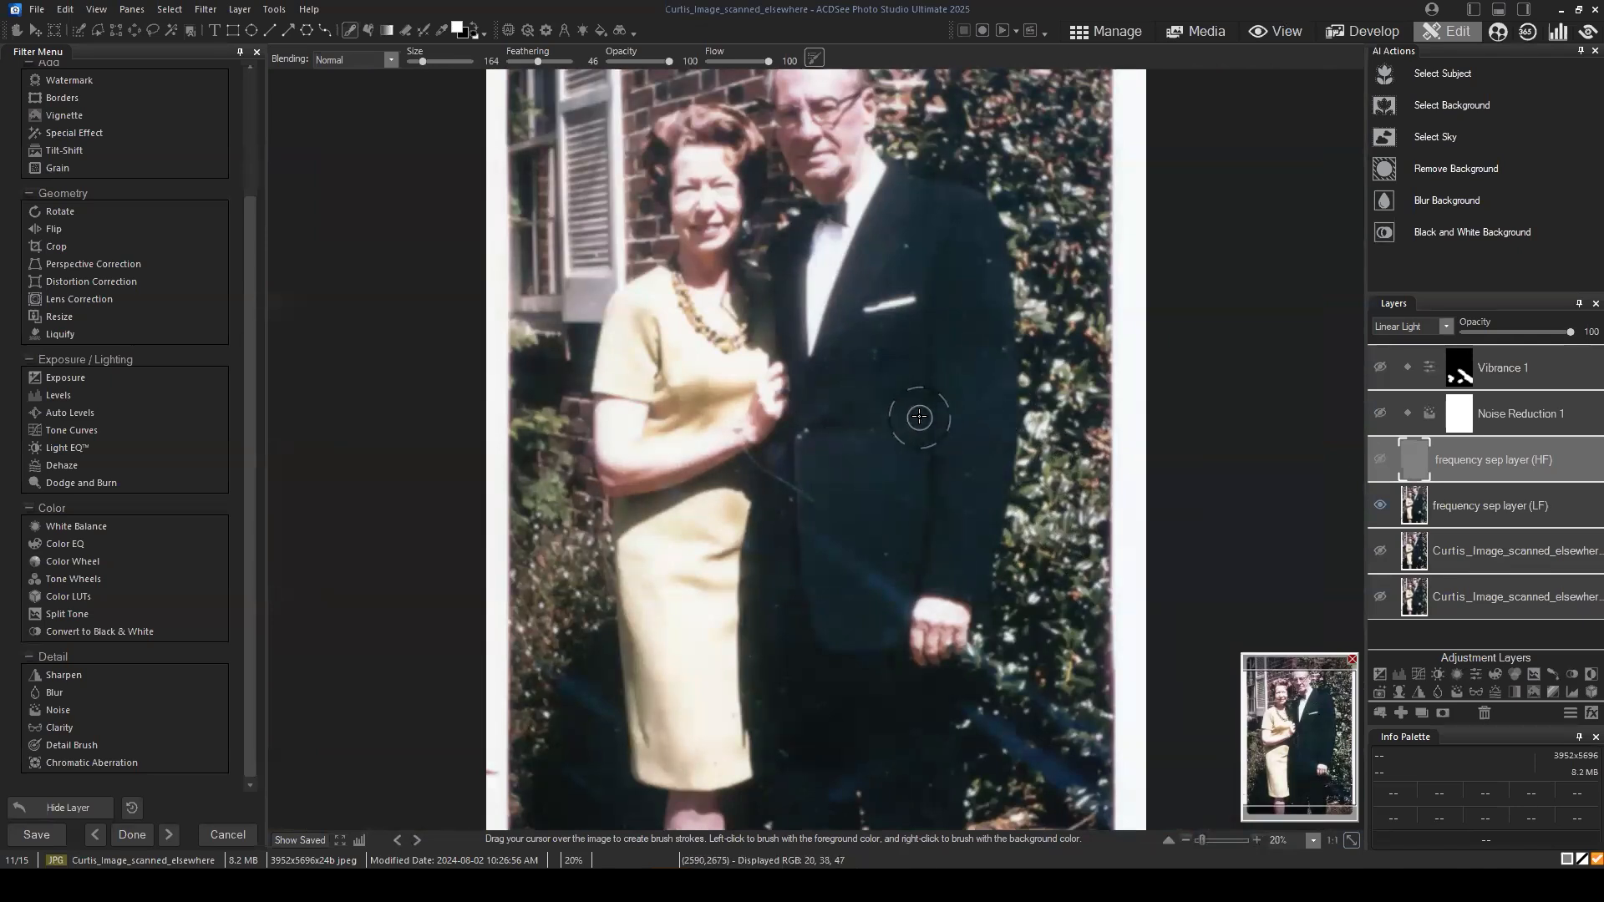
# Step: Show the Noise Reduction layer again and look through the available filters for the Repair Tool and Blur
pyautogui.click(1380, 414)
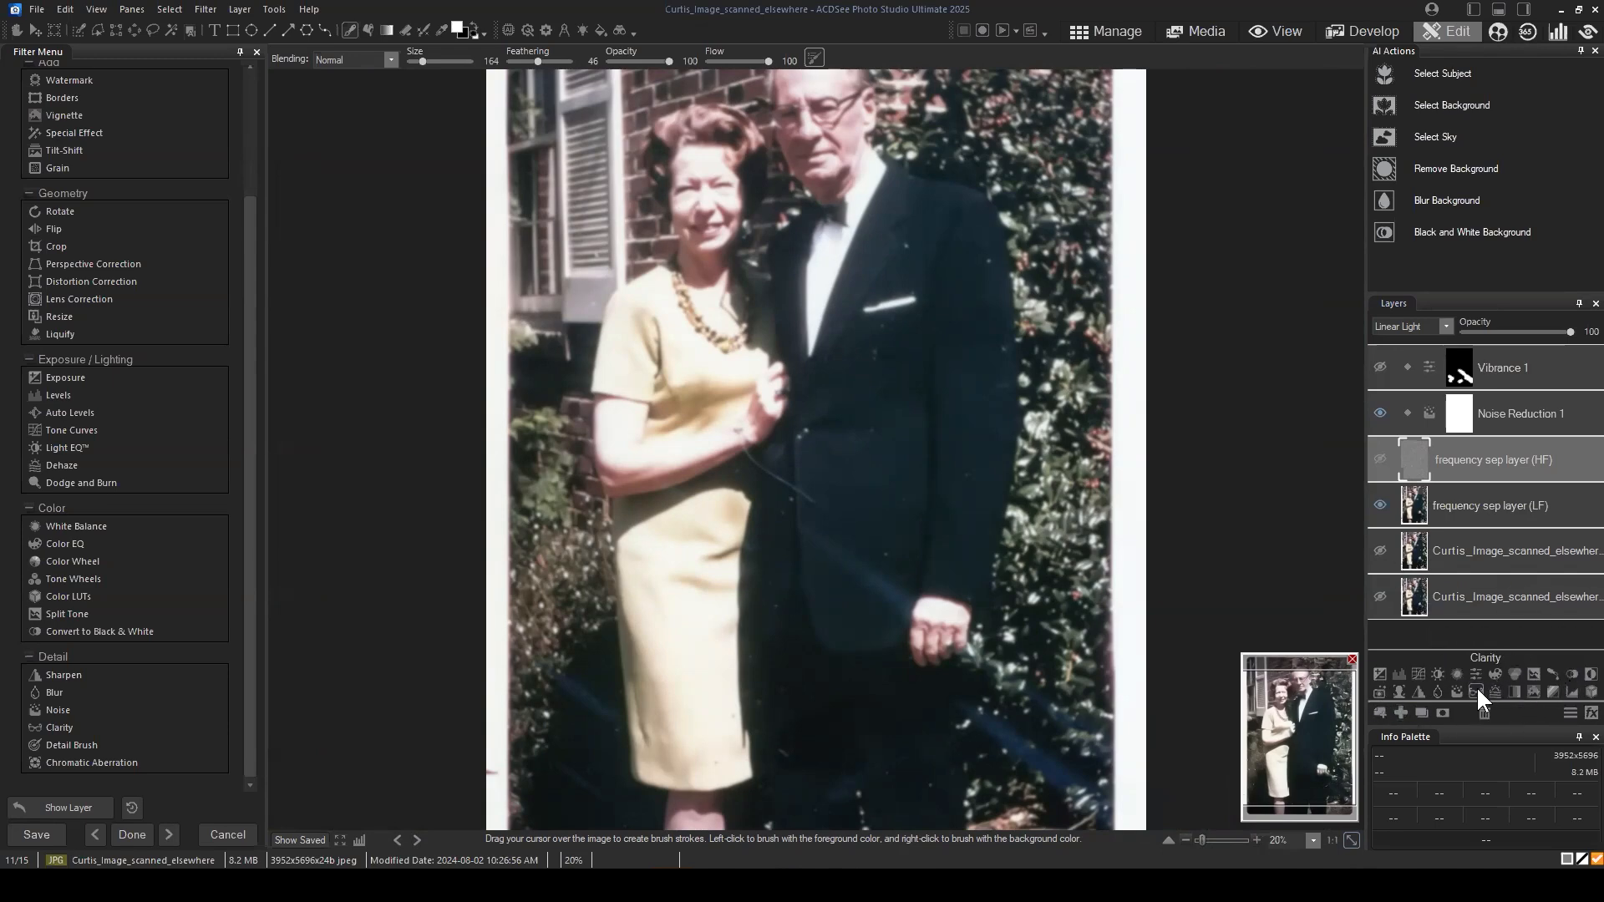
pyautogui.scroll(3, 127, 216)
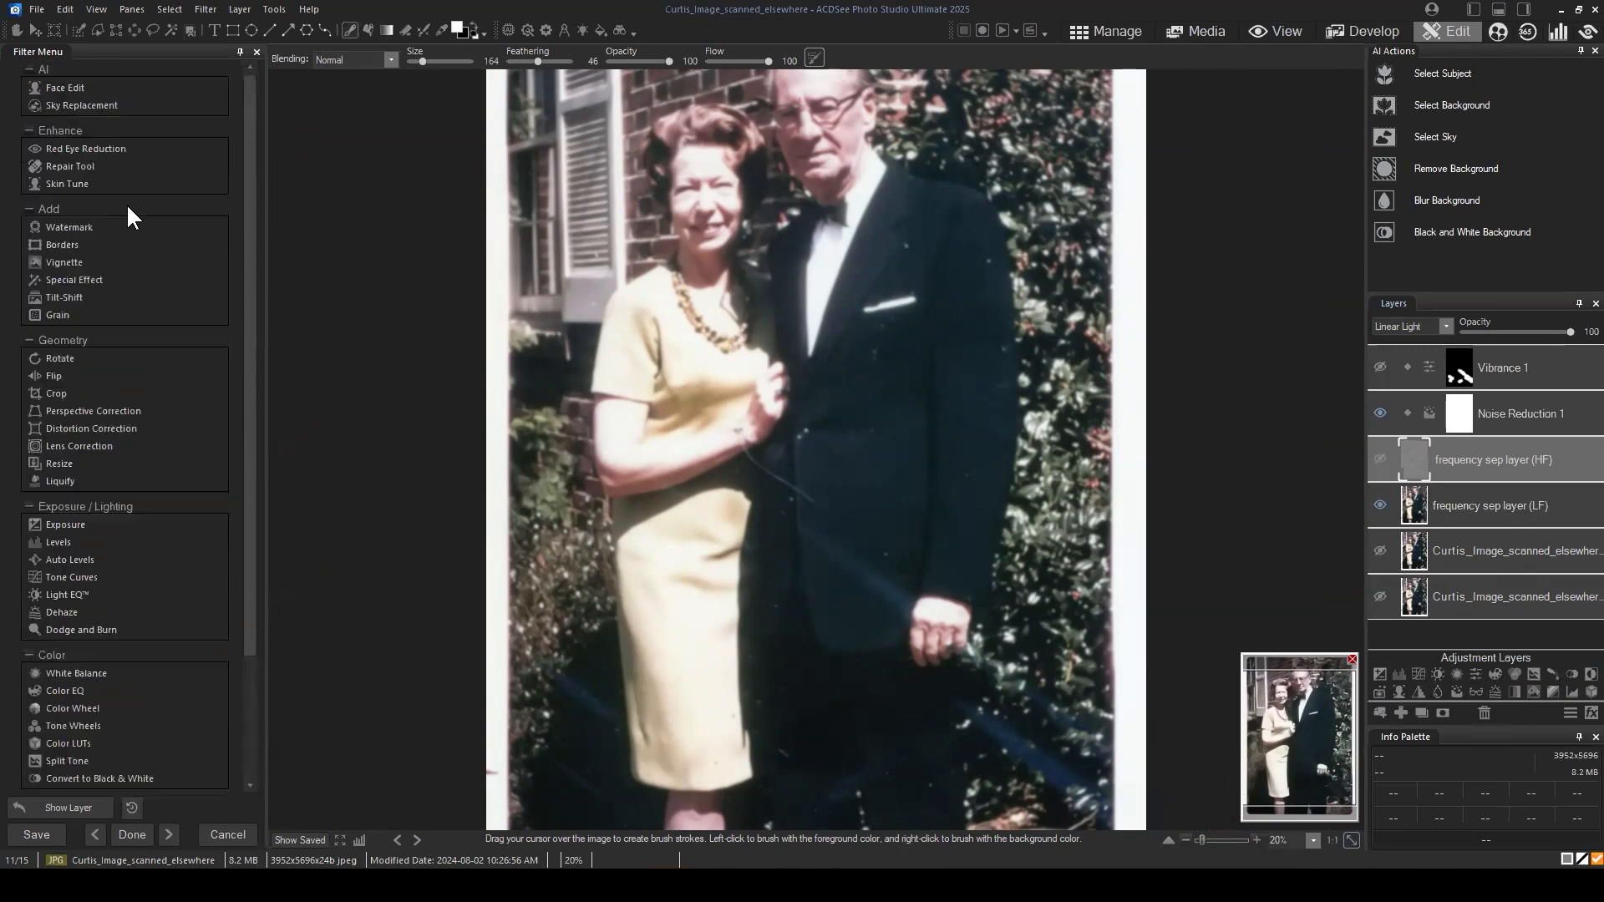
pyautogui.scroll(-4, 77, 545)
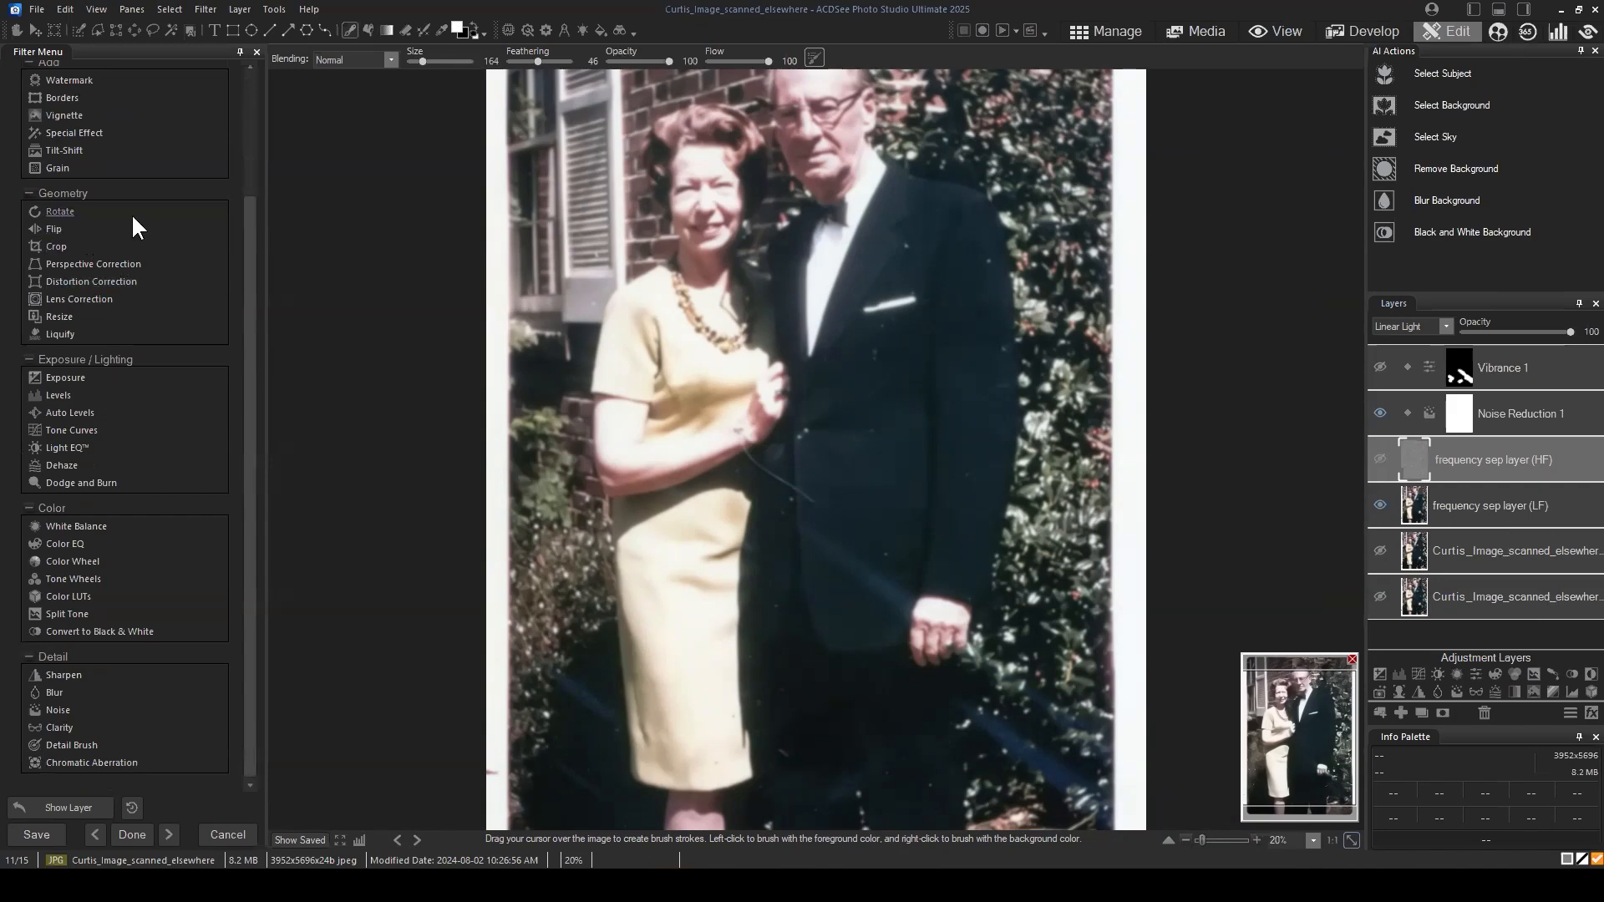
pyautogui.scroll(3, 109, 192)
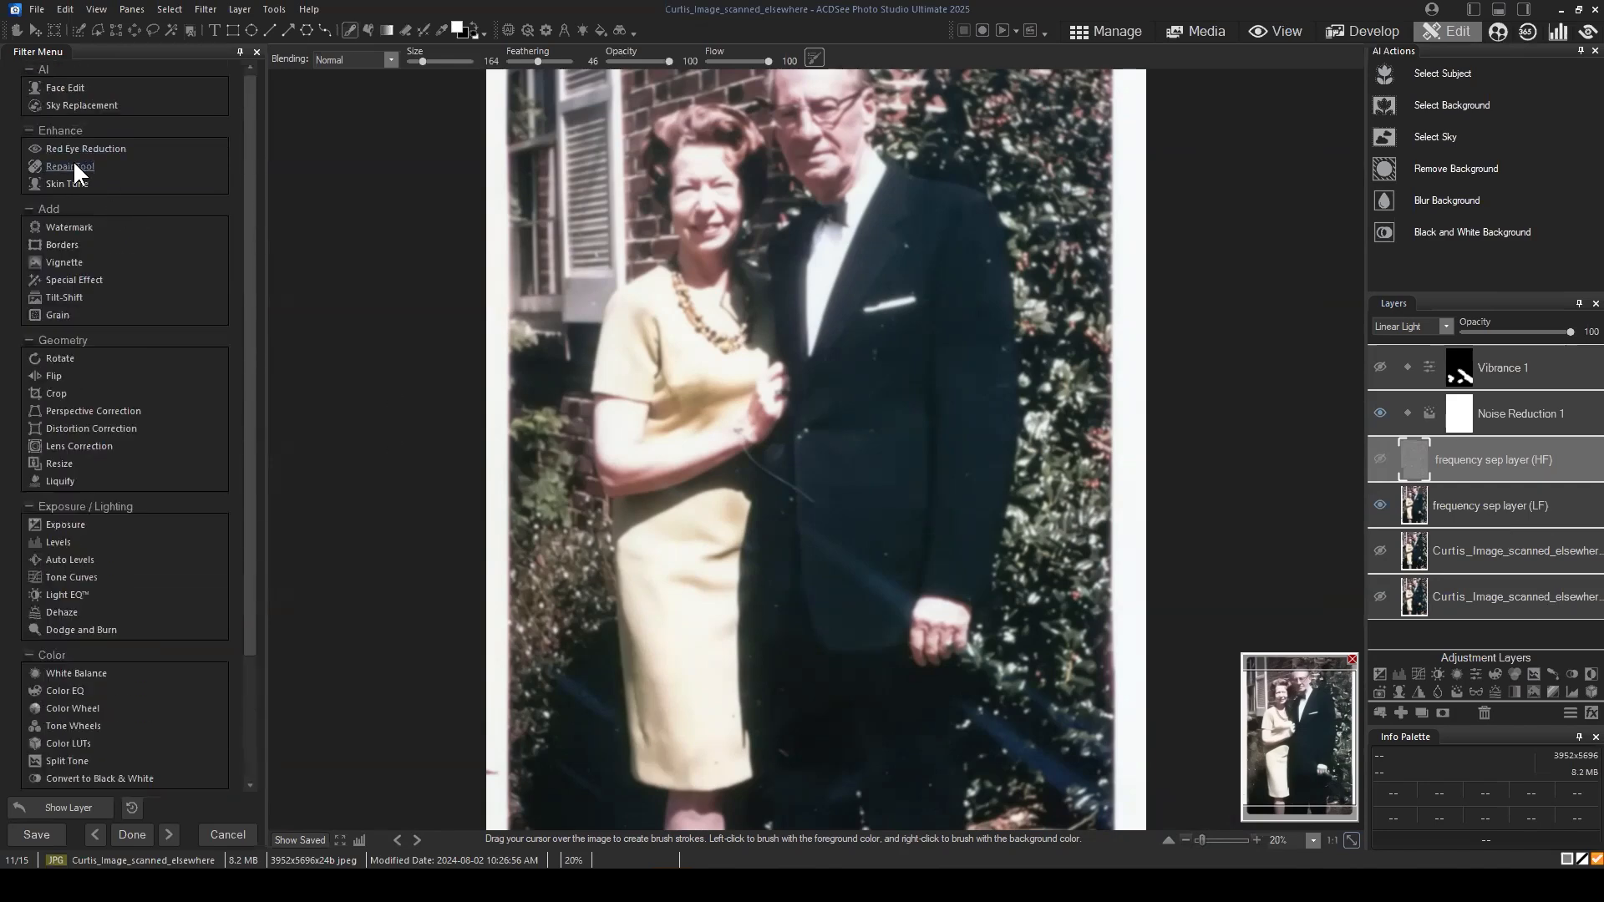
pyautogui.scroll(-3, 93, 740)
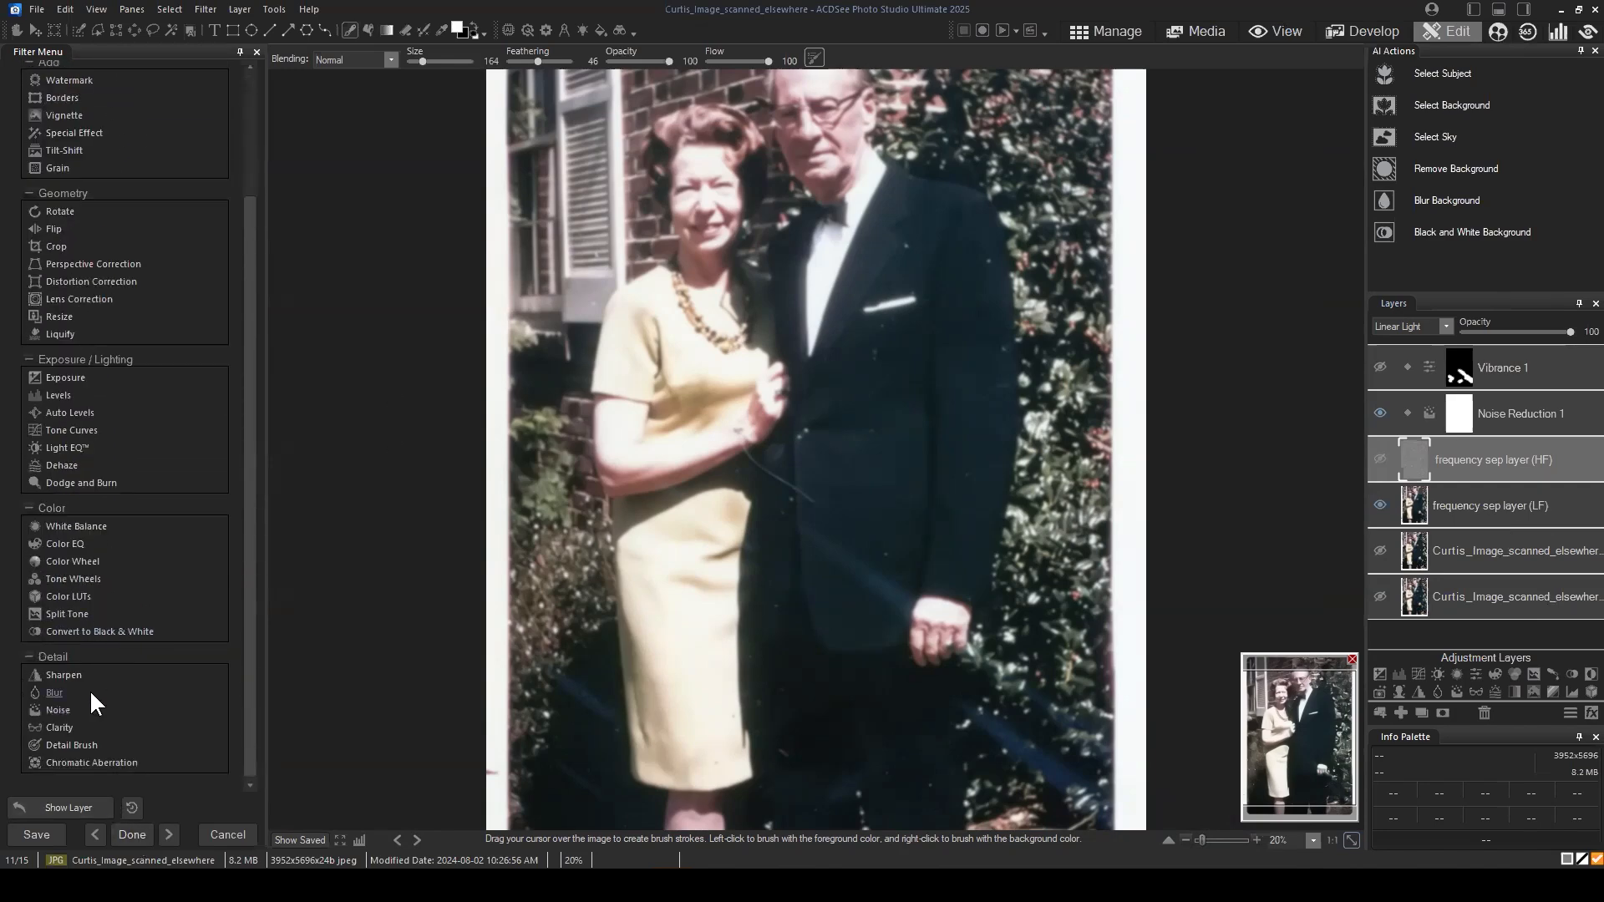
# Step: Open the Gaussian Blur filter on the low-frequency layer and limit the effect to brushed areas
pyautogui.click(1531, 507)
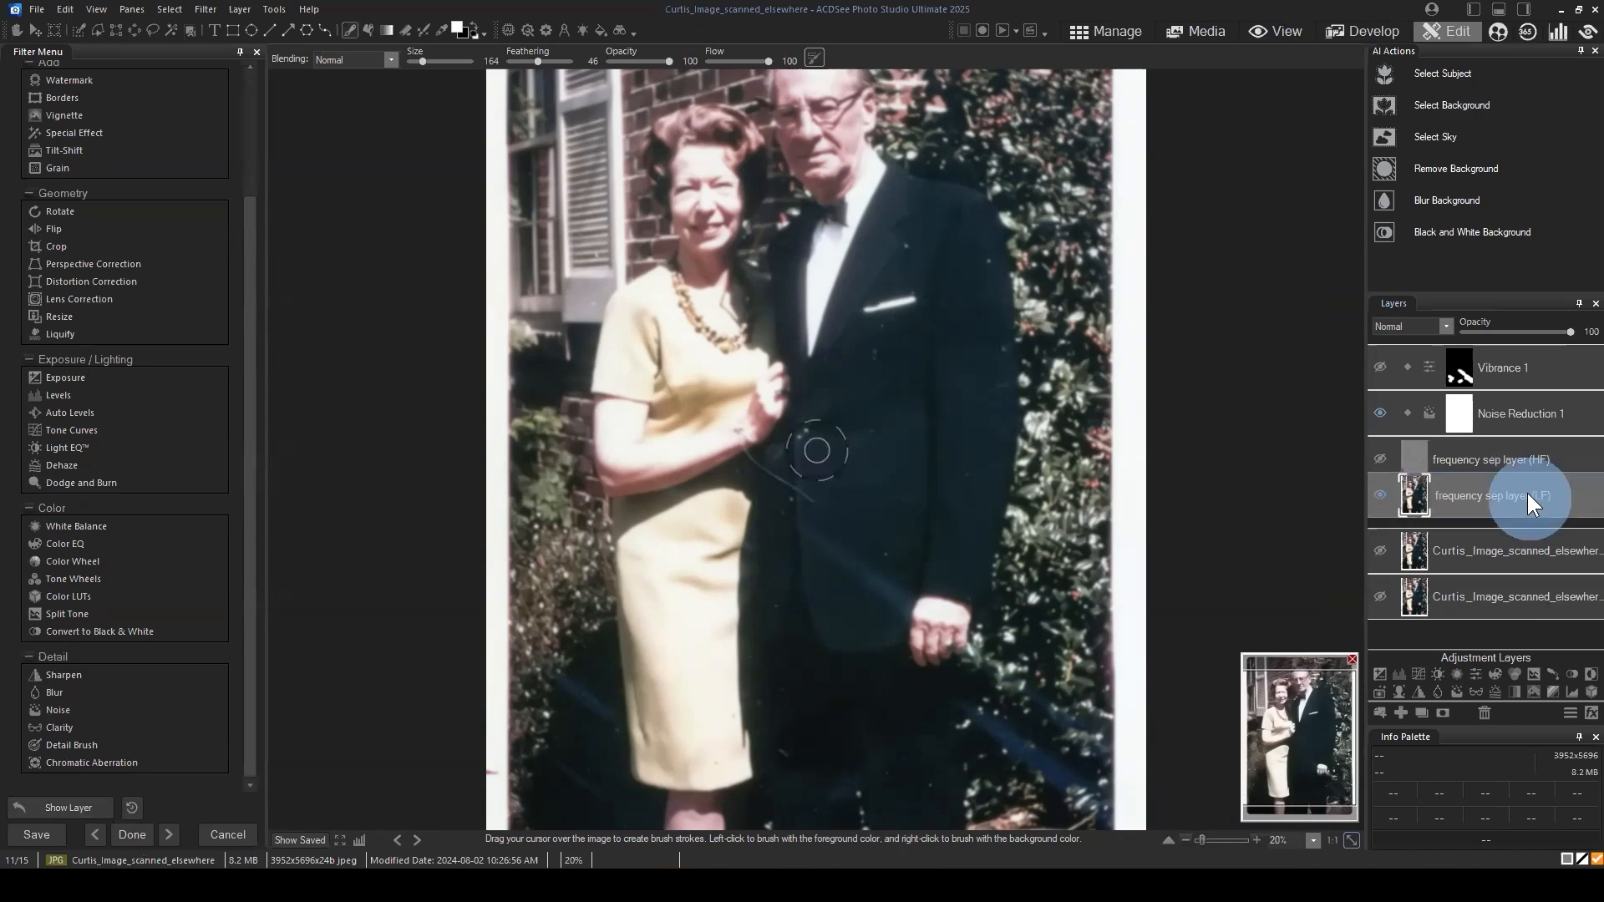
pyautogui.moveTo(1527, 493); pyautogui.dragTo(1487, 518)
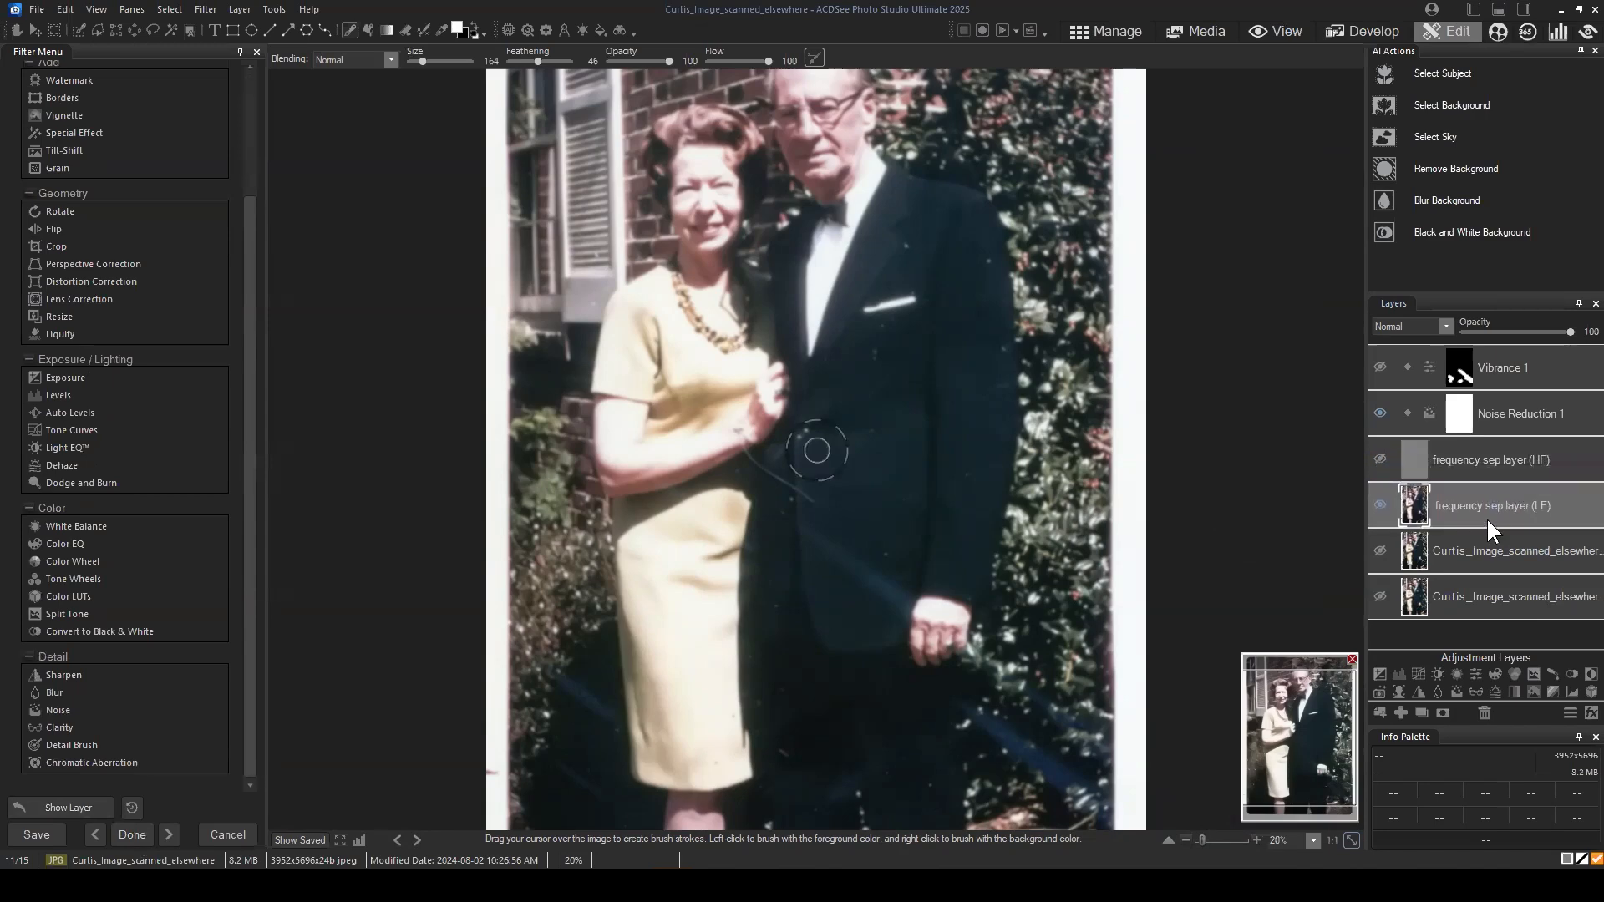
pyautogui.click(50, 693)
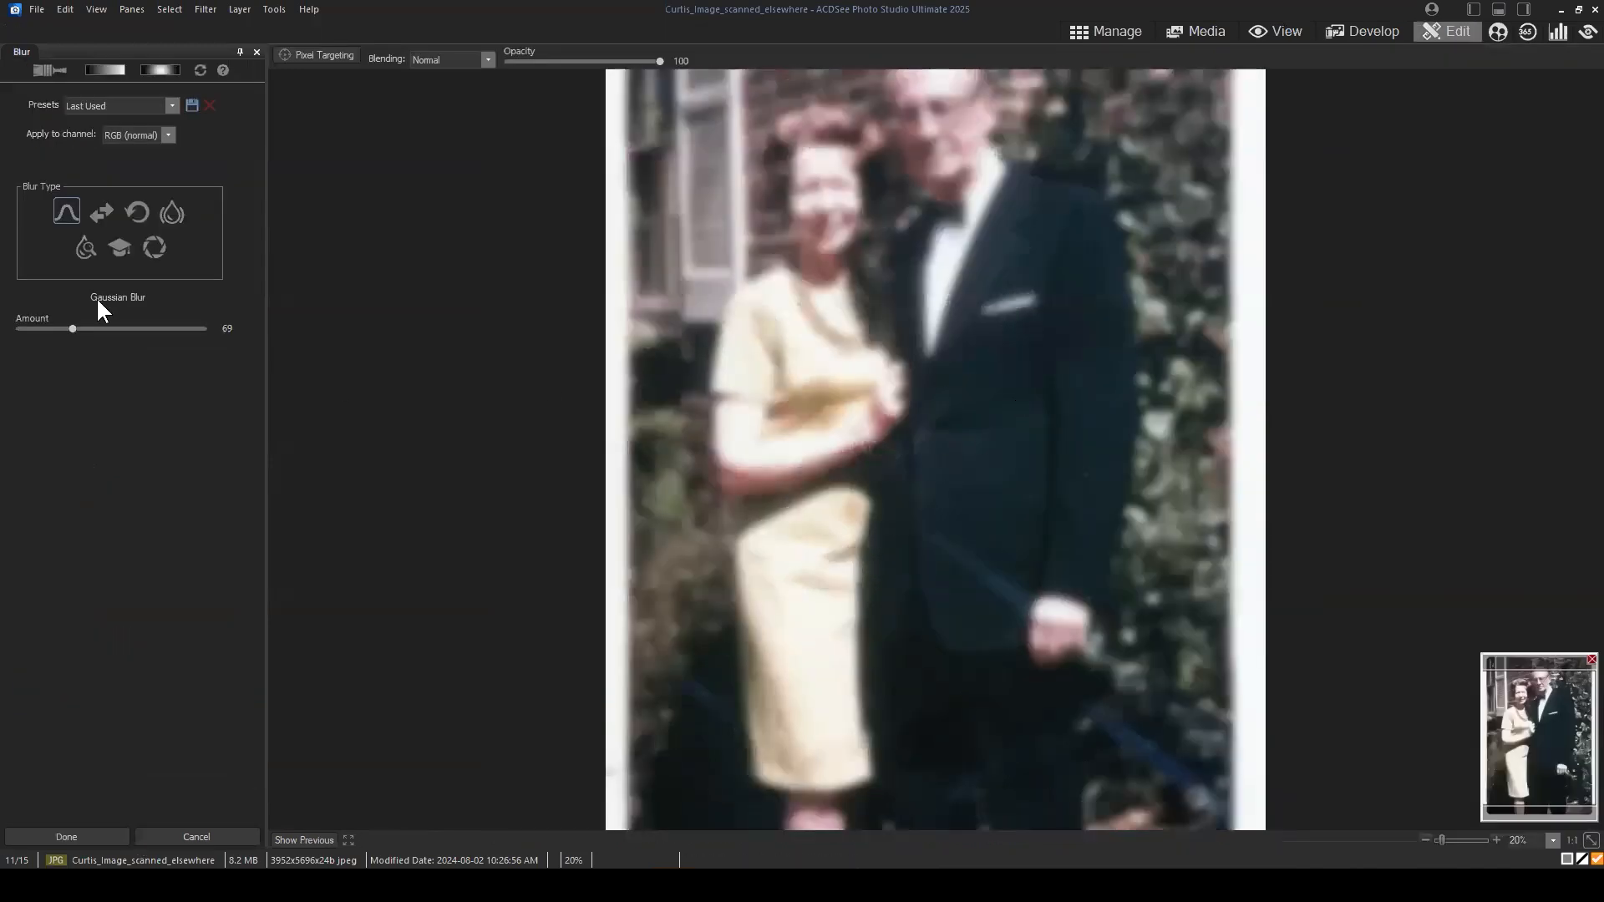
pyautogui.click(47, 69)
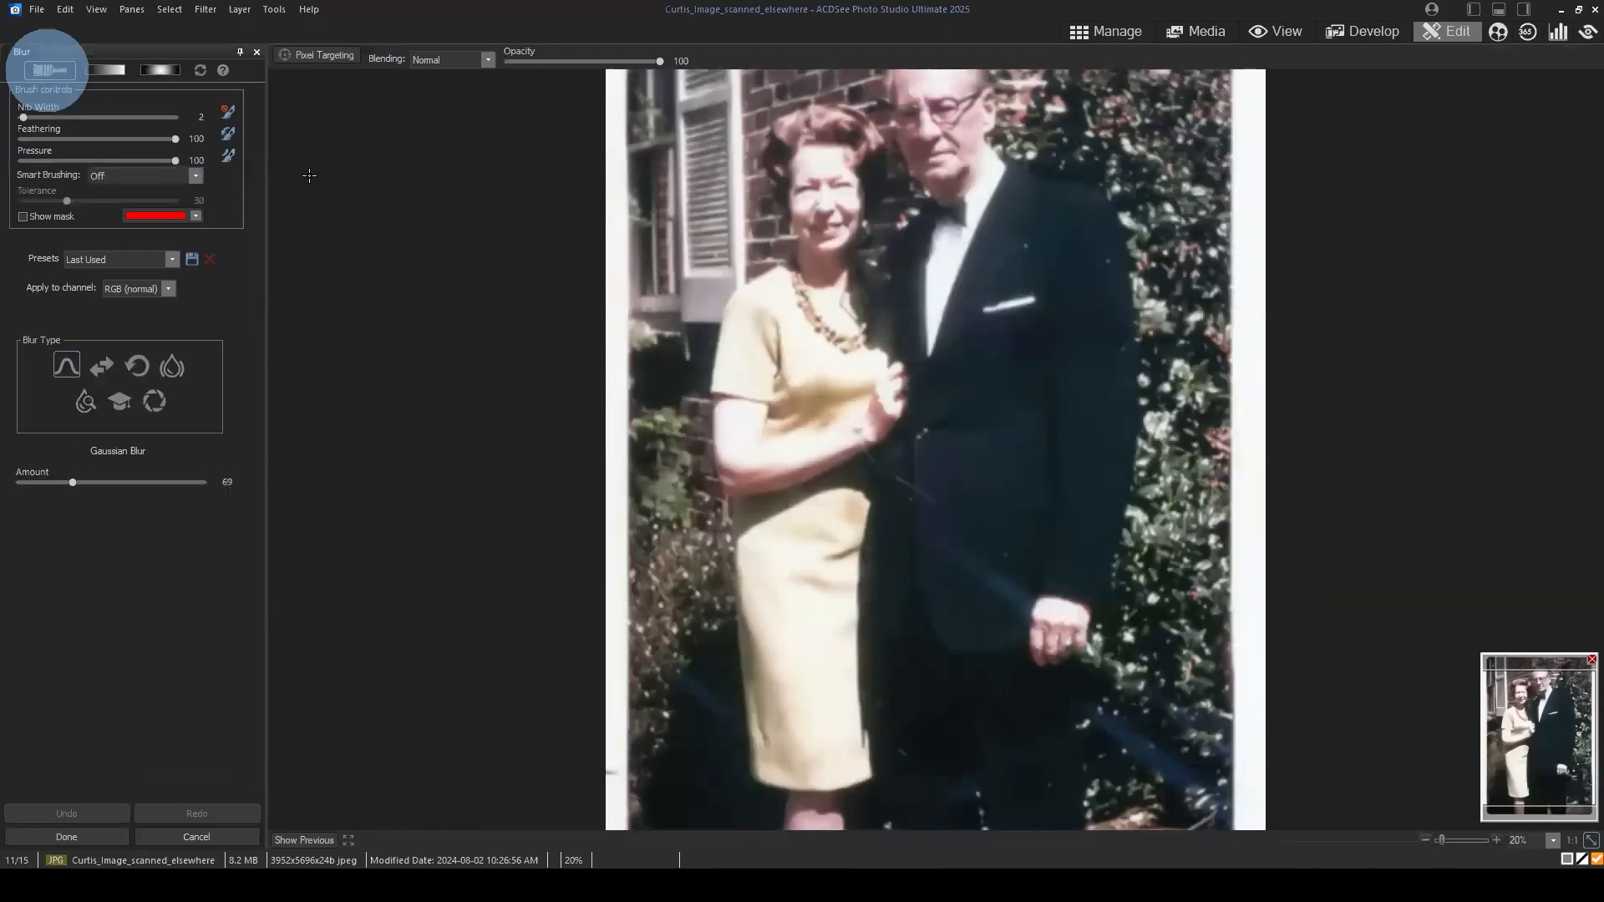
# Step: Brush the blur over the spots on the man's upper jacket, along the sleeve, lapel and around the pocket square
pyautogui.scroll(3, 1028, 456)
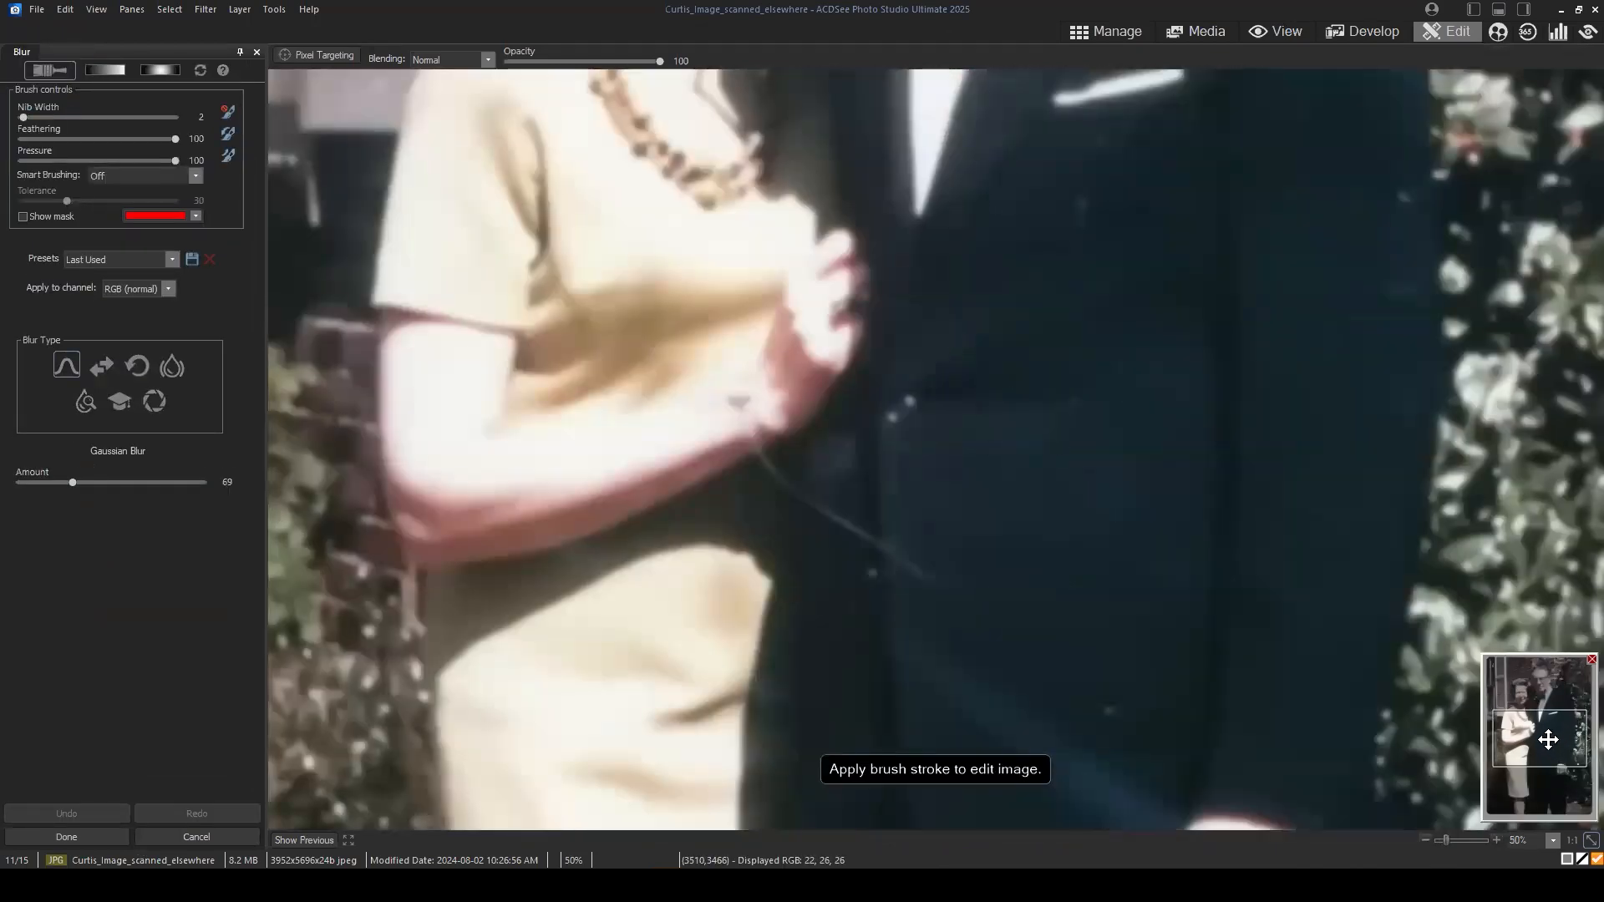
pyautogui.moveTo(1548, 739)
pyautogui.mouseDown()
pyautogui.moveTo(1545, 703)
pyautogui.moveTo(1559, 726)
pyautogui.mouseUp()
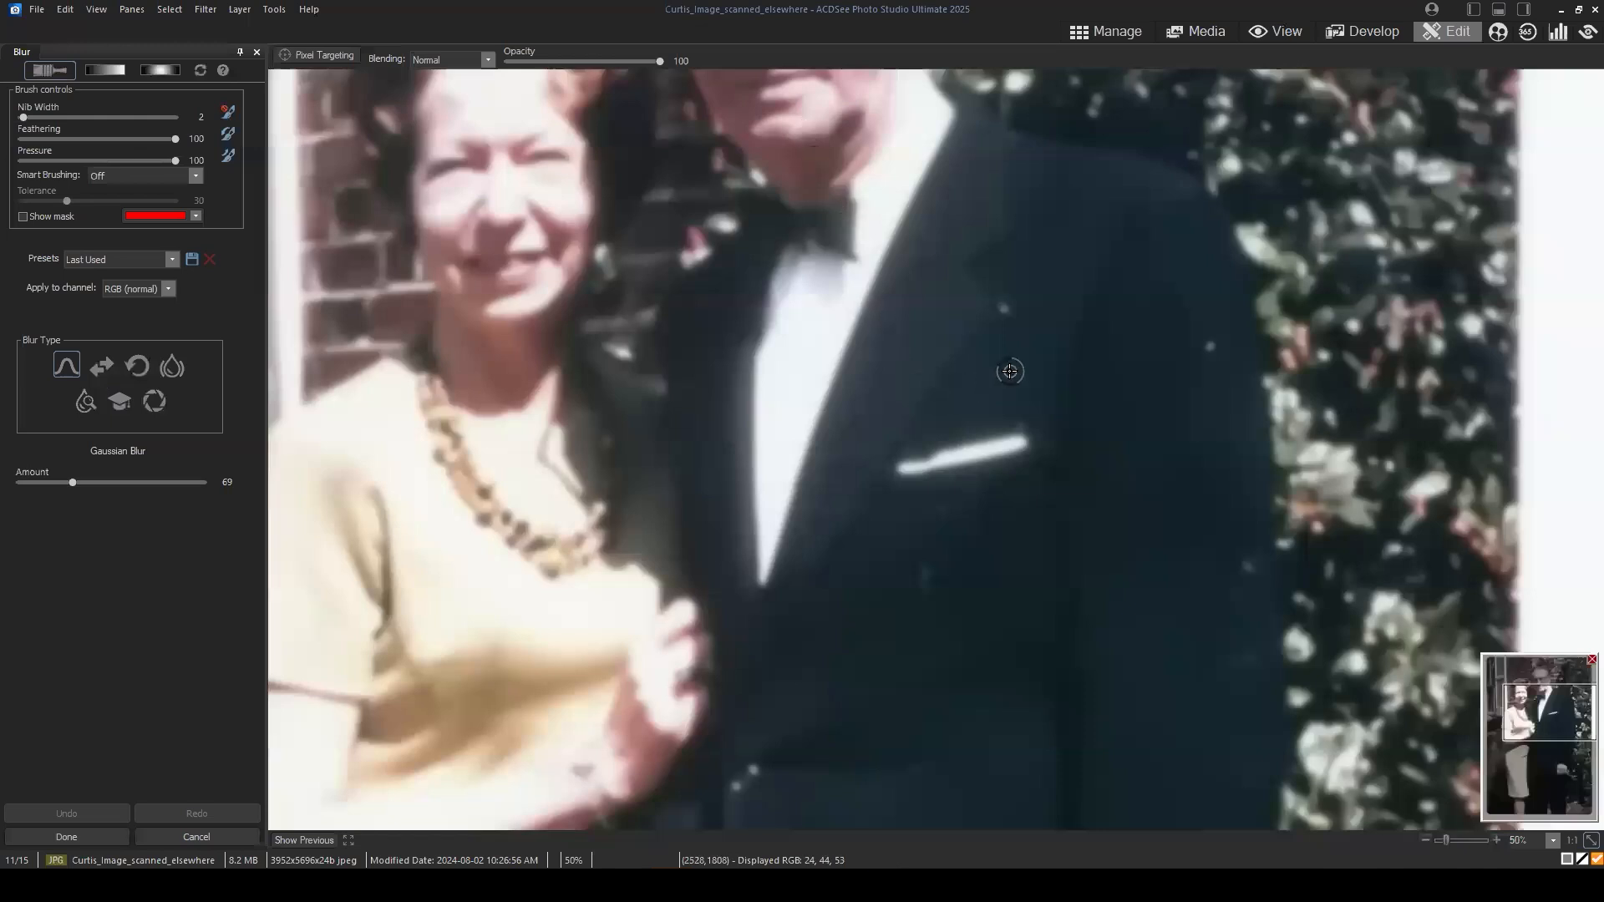
pyautogui.click(1201, 361)
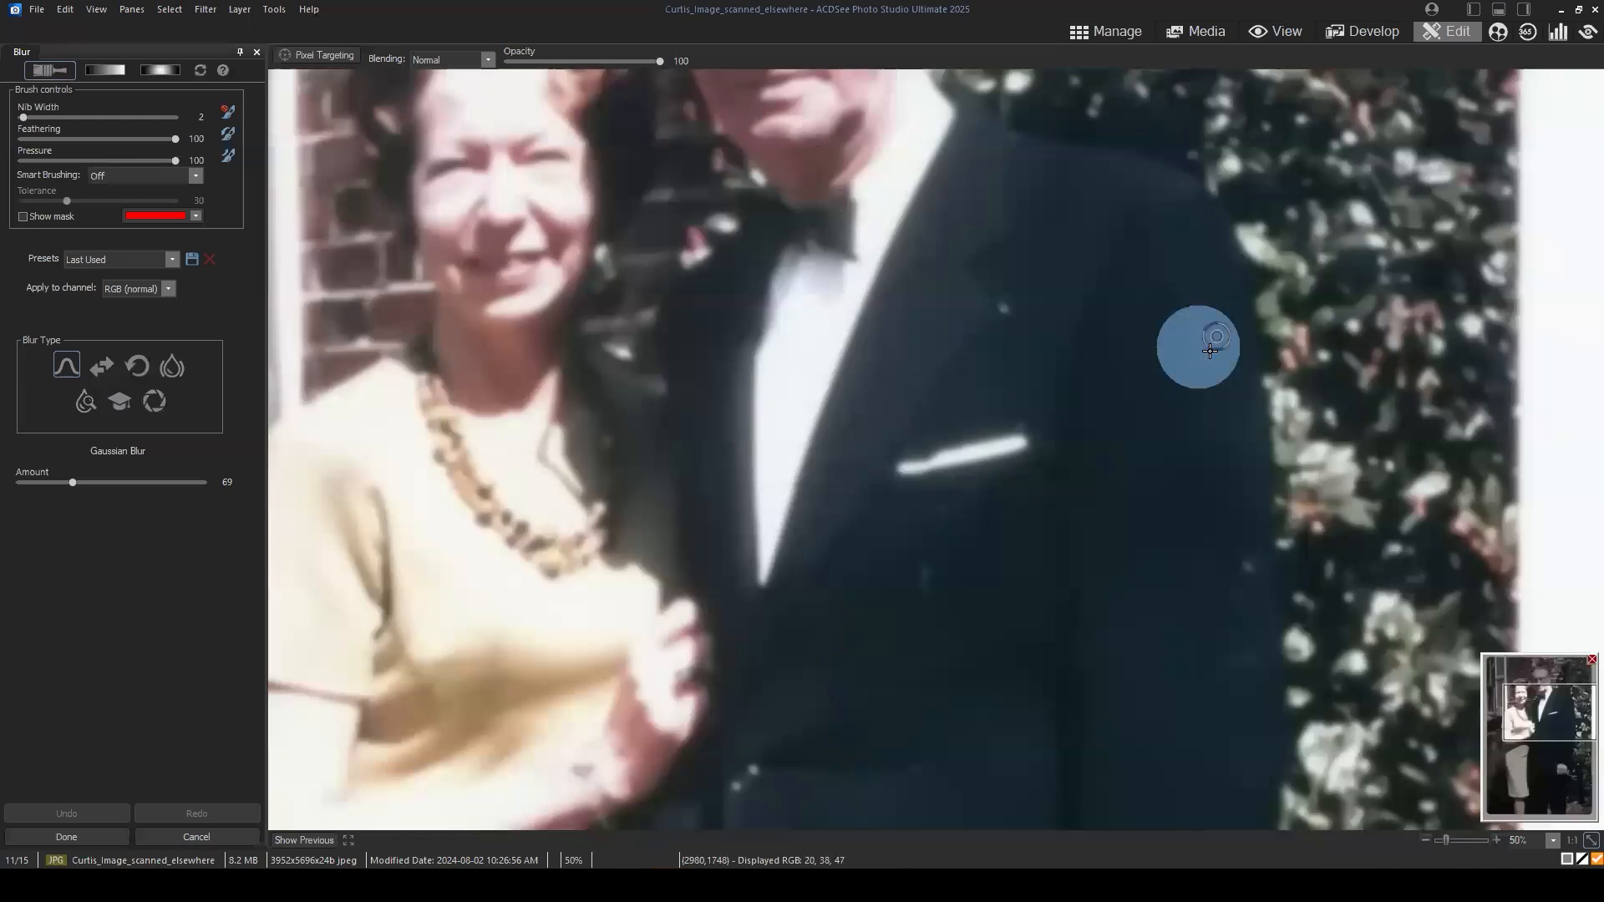
pyautogui.click(1235, 558)
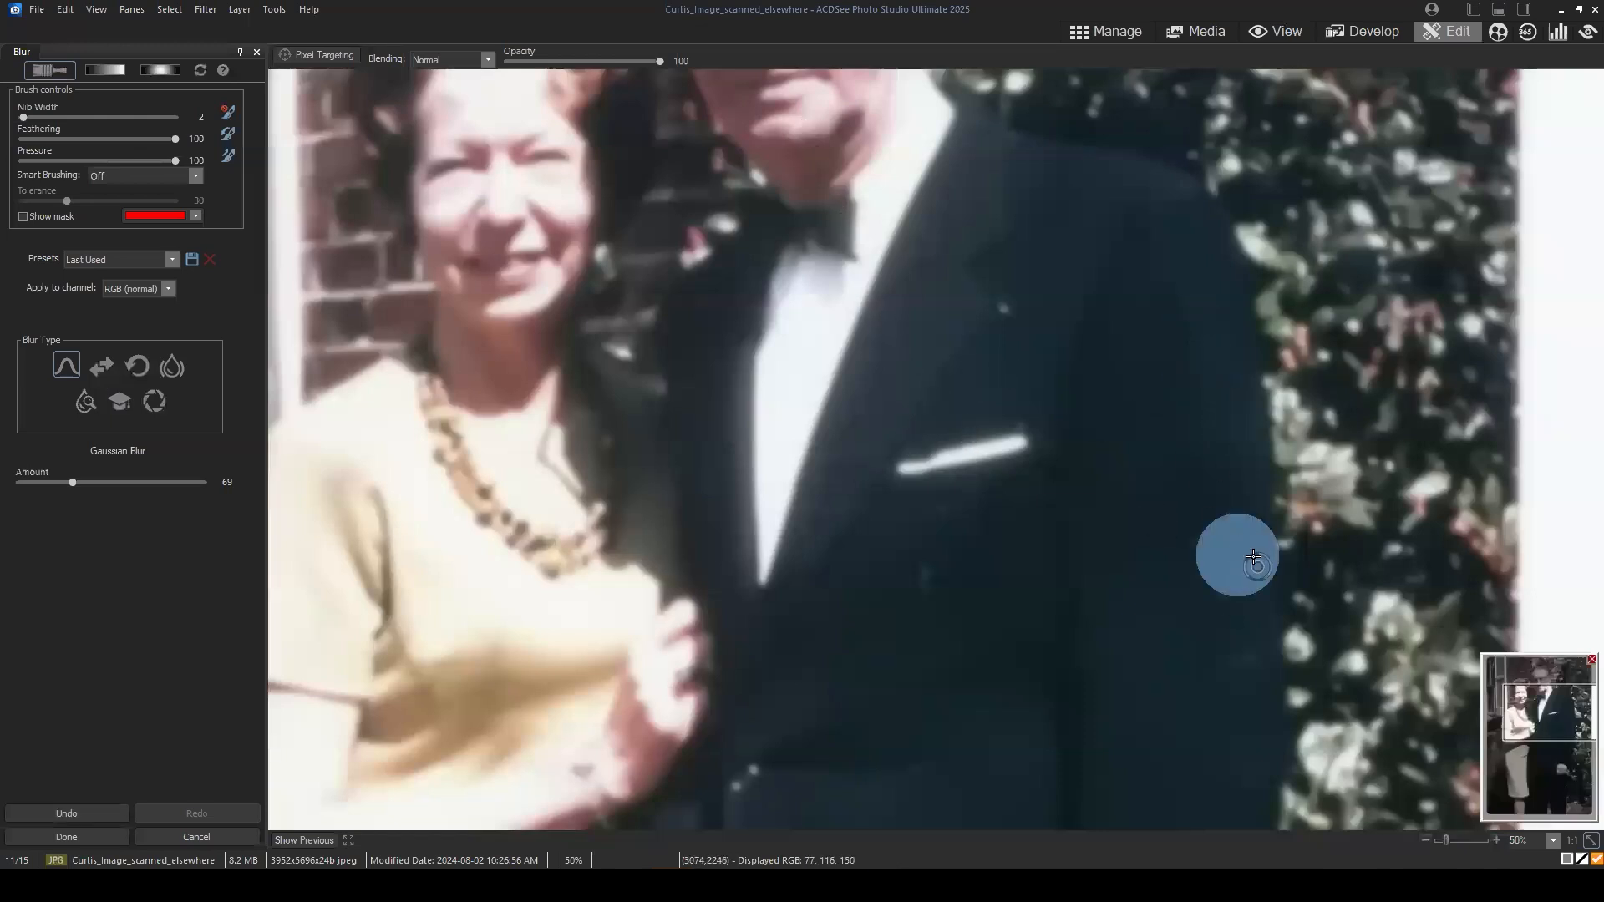
pyautogui.click(1246, 666)
pyautogui.moveTo(1244, 691); pyautogui.dragTo(1203, 690)
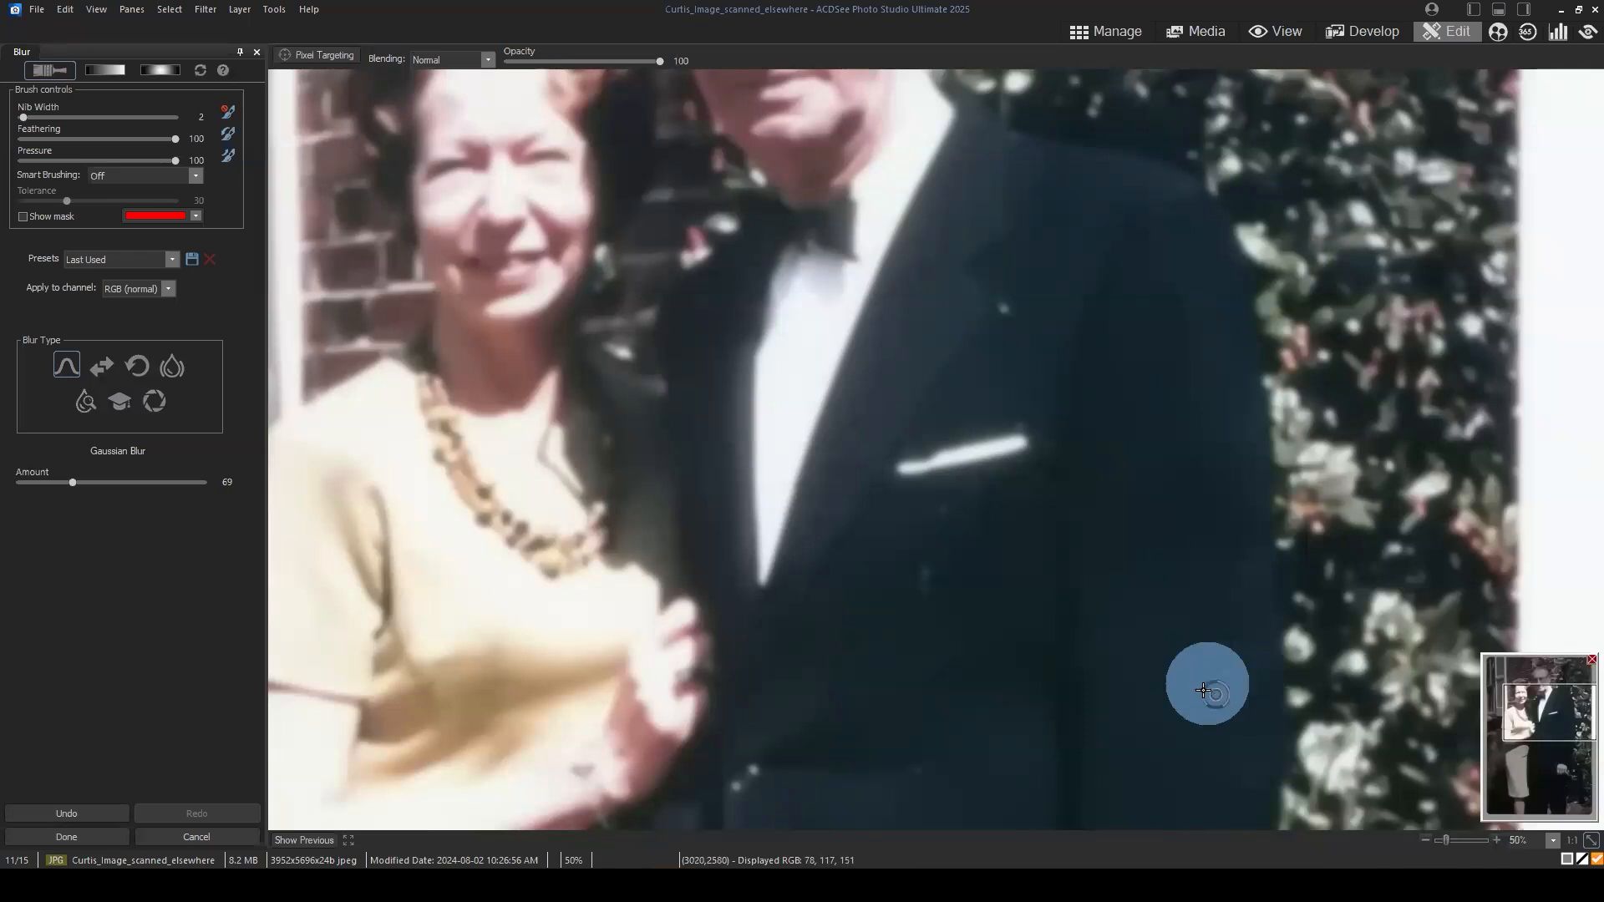
pyautogui.moveTo(933, 591); pyautogui.dragTo(922, 576)
pyautogui.moveTo(928, 510); pyautogui.dragTo(952, 504)
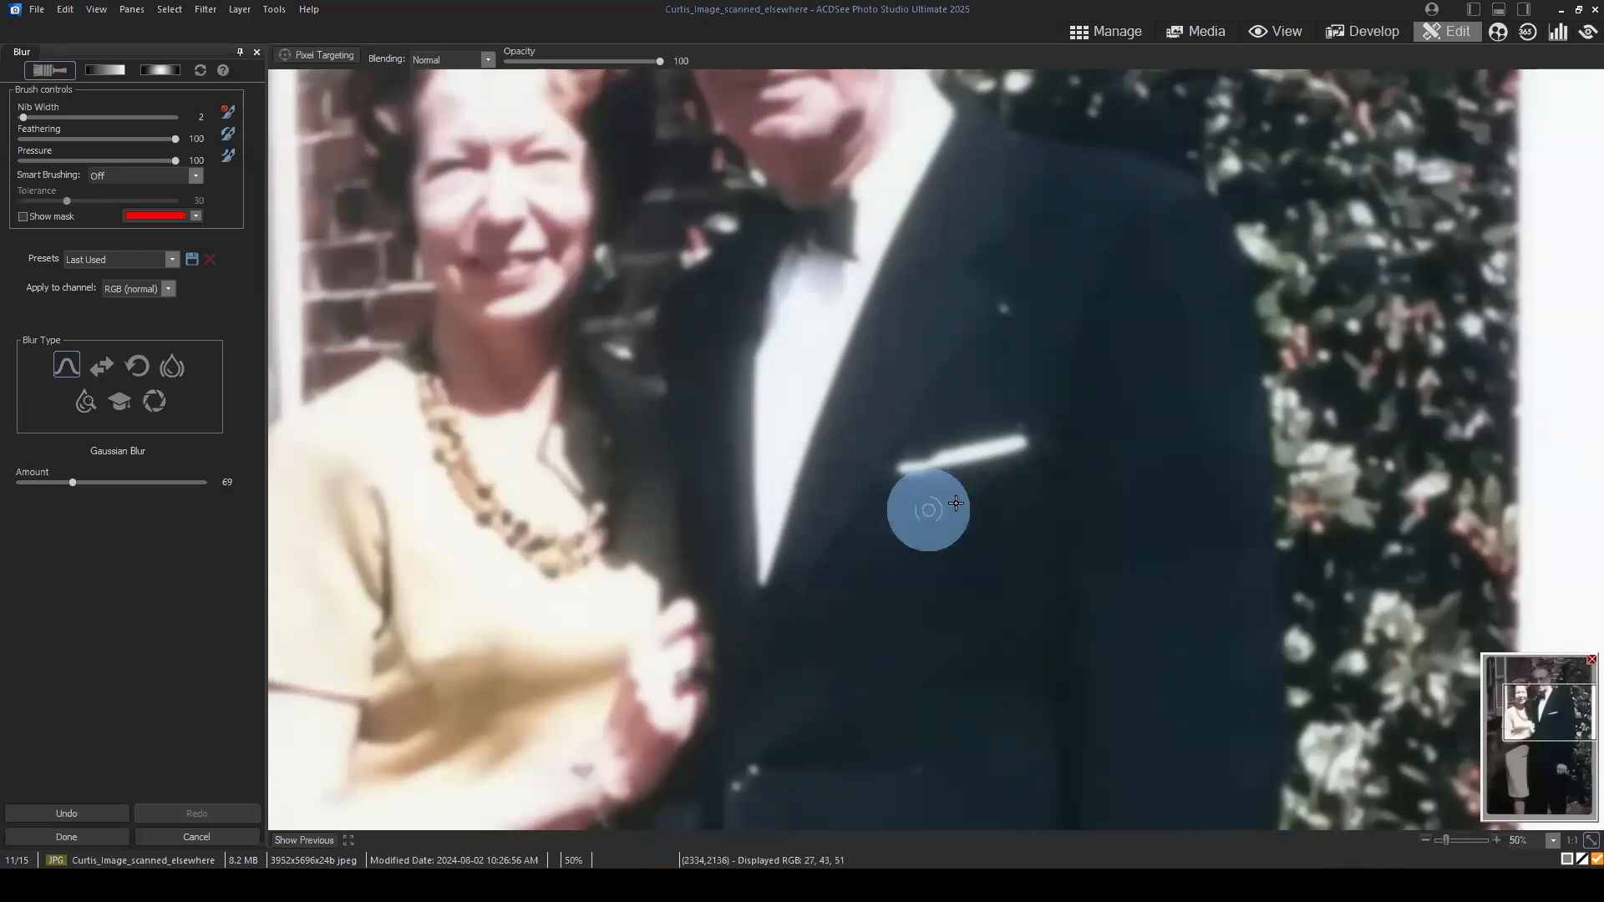
pyautogui.click(980, 494)
pyautogui.moveTo(1015, 322); pyautogui.dragTo(1002, 303)
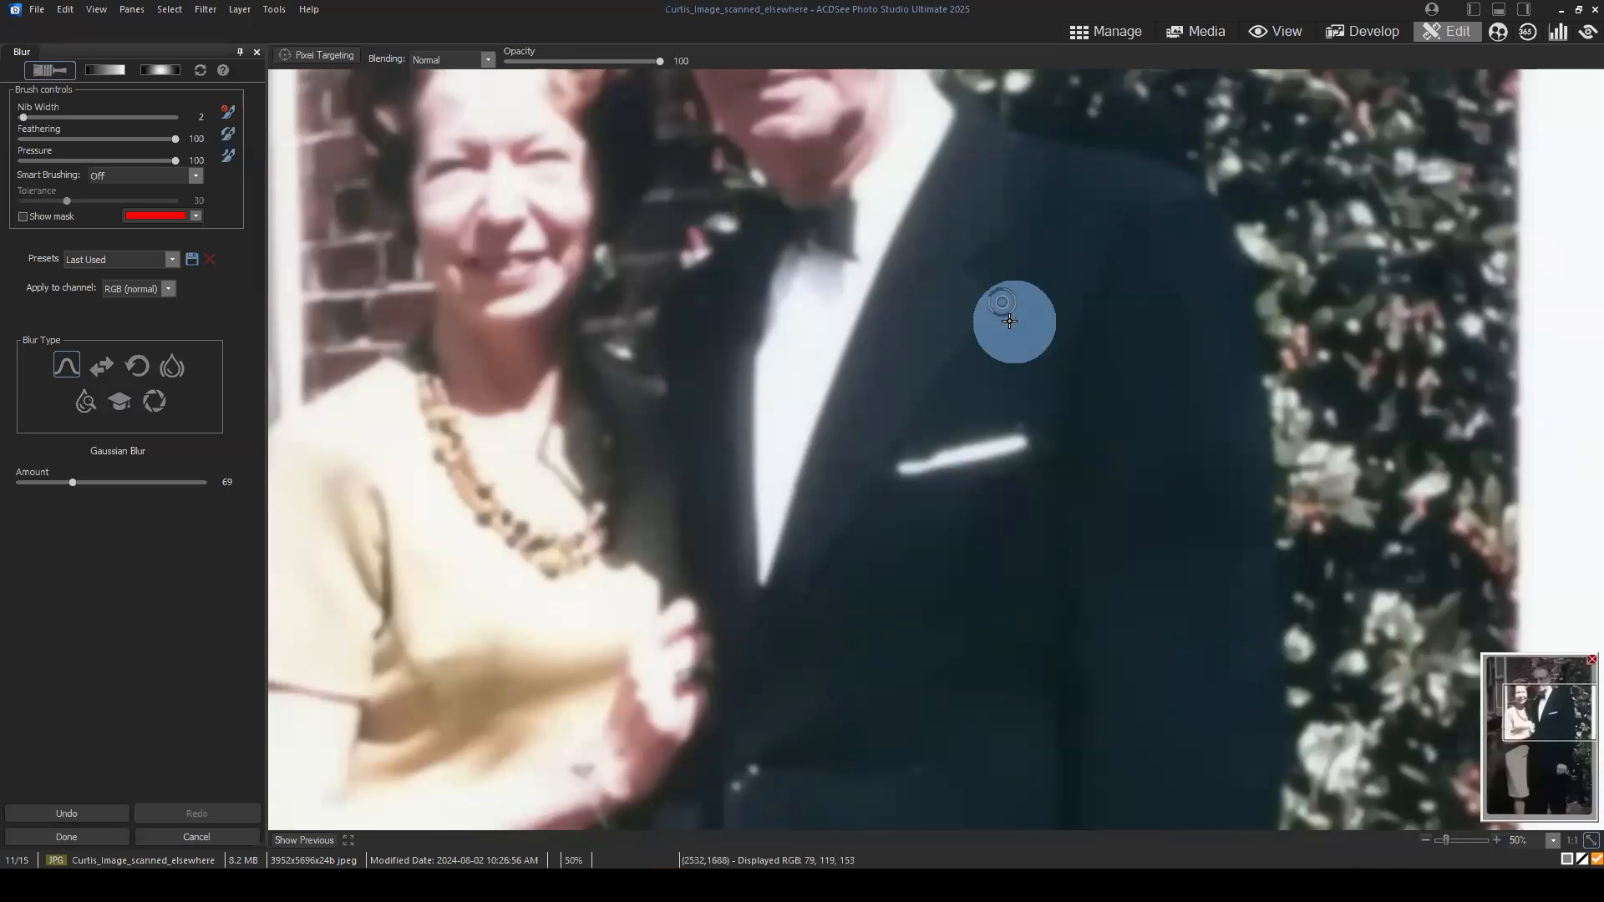
pyautogui.click(1011, 420)
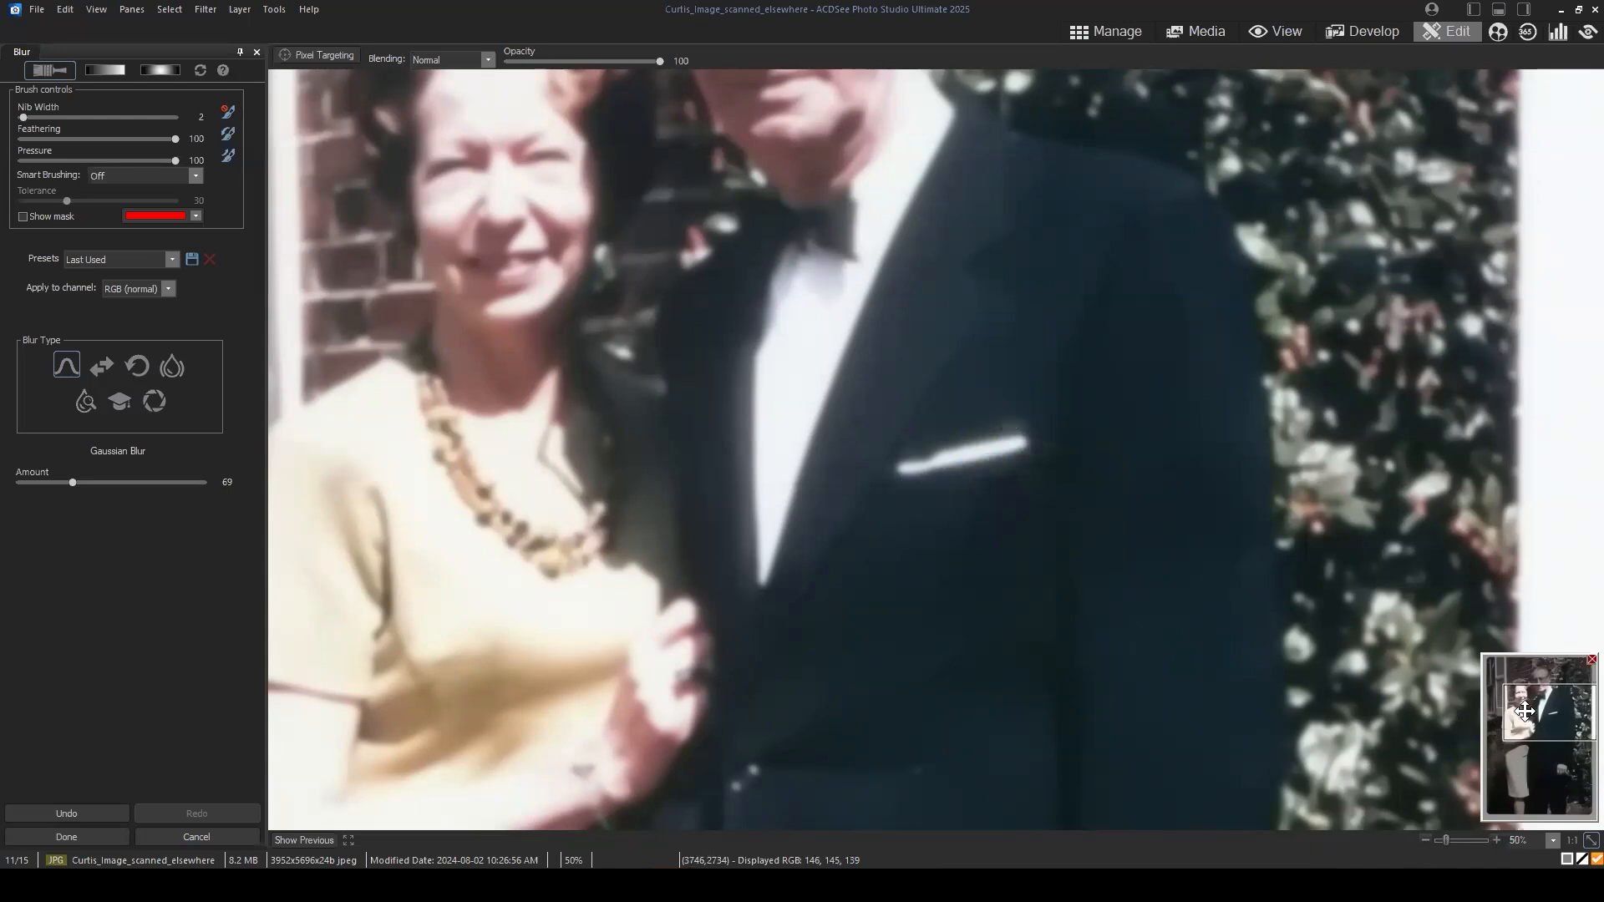
# Step: Brush the blur over the middle of the man's jacket, from below the lapel towards the sleeve
pyautogui.moveTo(1524, 712); pyautogui.dragTo(1542, 742)
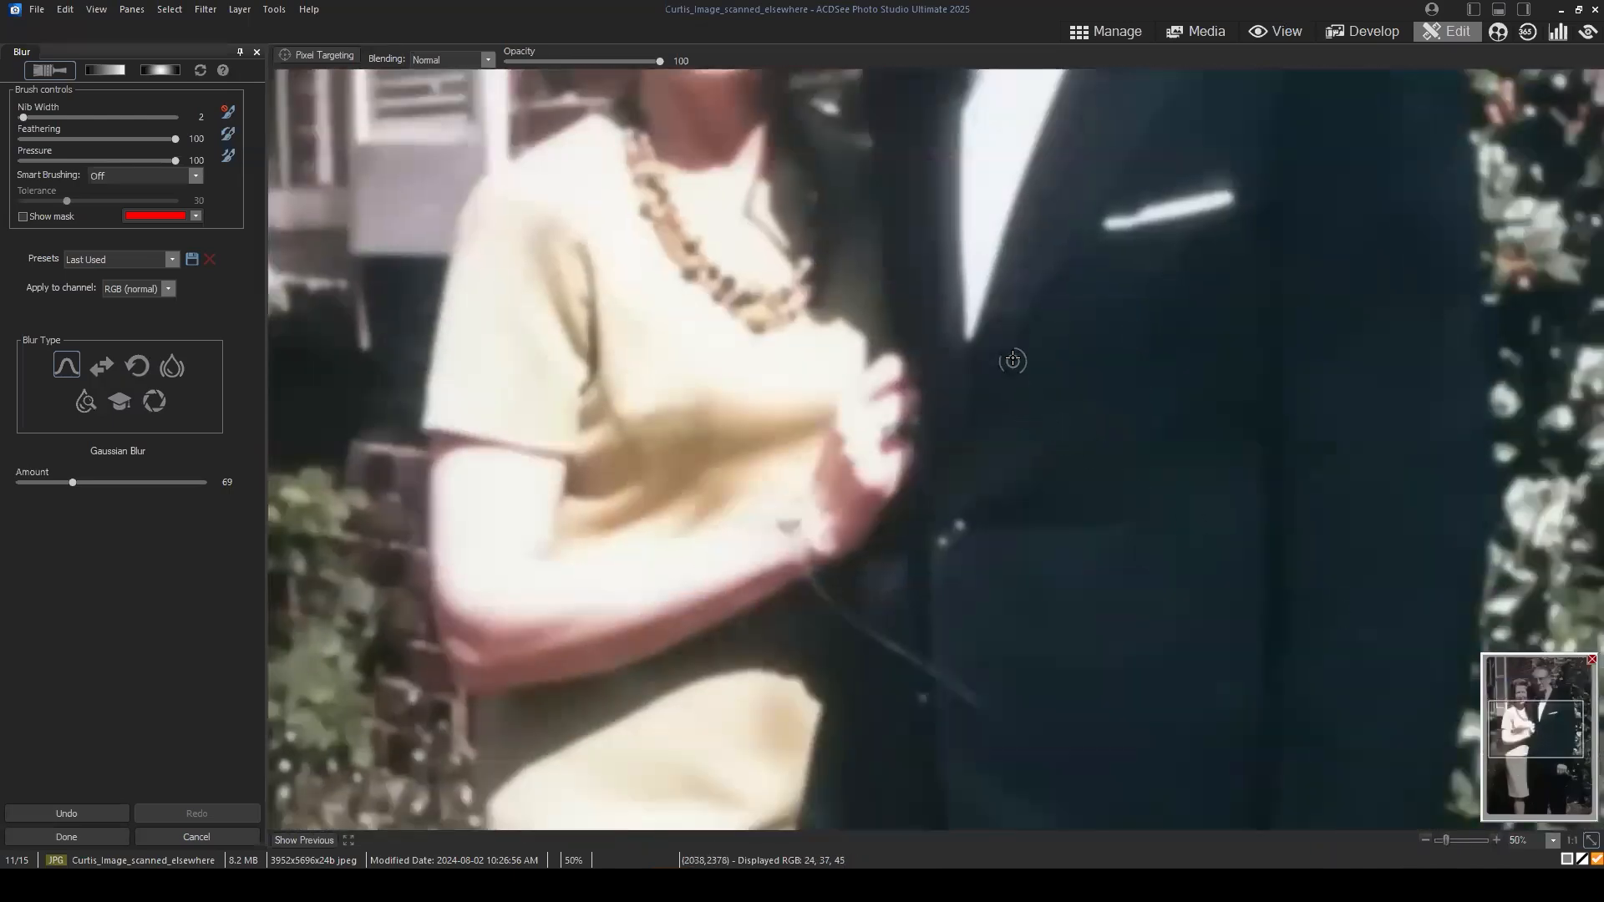
pyautogui.moveTo(1007, 343); pyautogui.dragTo(1005, 310)
pyautogui.moveTo(1548, 725); pyautogui.dragTo(1561, 728)
pyautogui.click(910, 468)
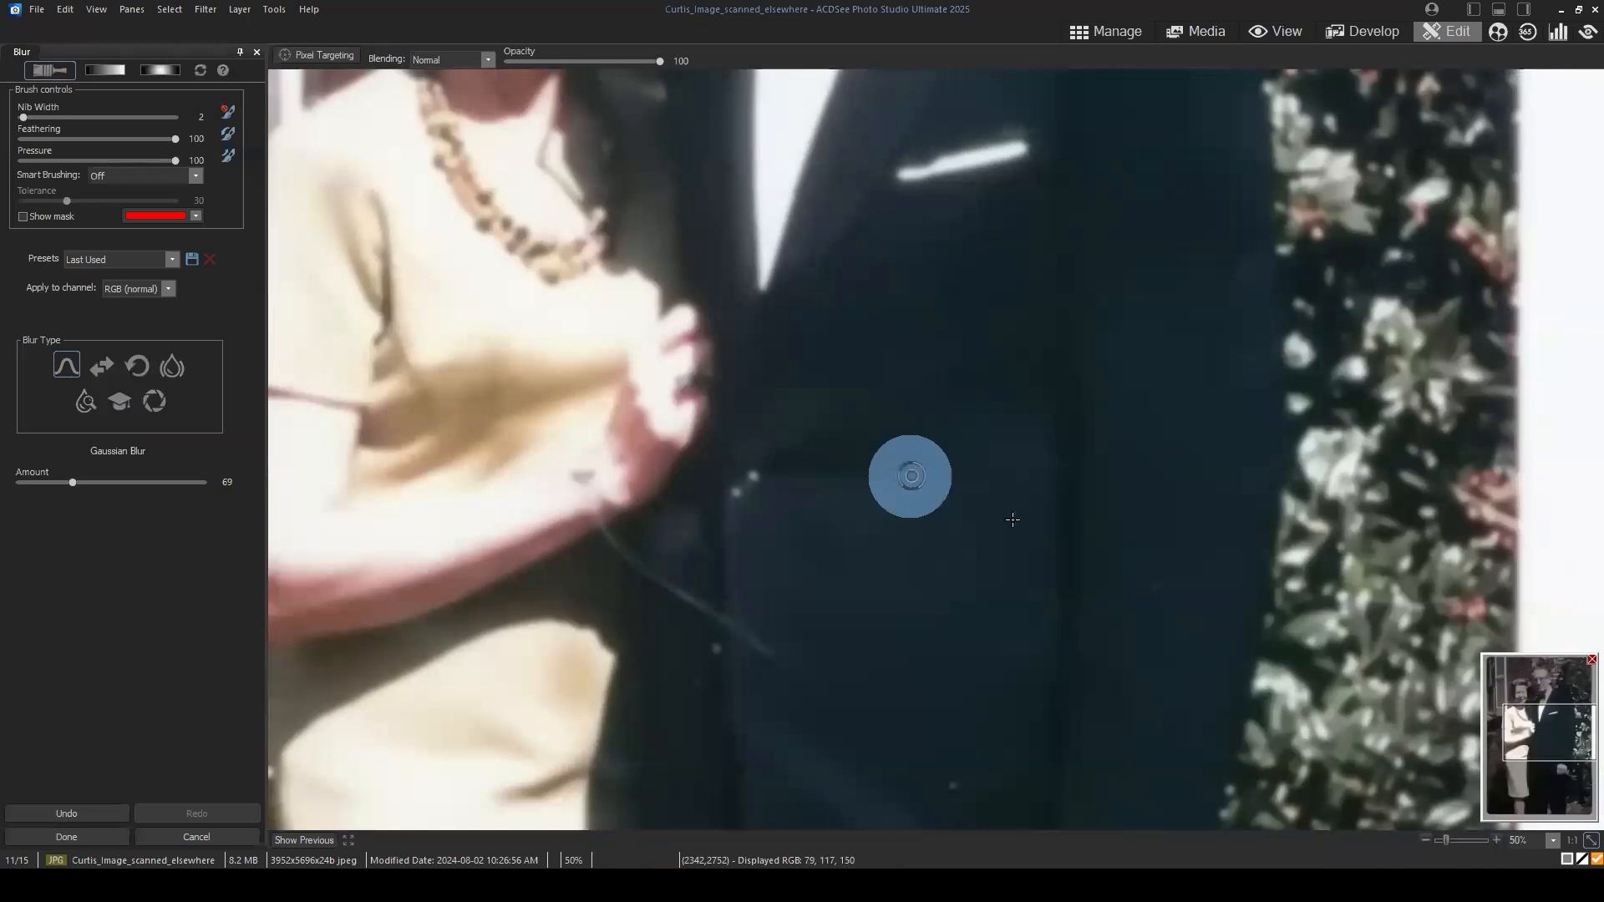
pyautogui.click(1147, 580)
# Step: Brush the blur over the lower jacket and the dark area between it and the woman's dress
pyautogui.moveTo(1547, 728); pyautogui.dragTo(1549, 748)
pyautogui.click(941, 511)
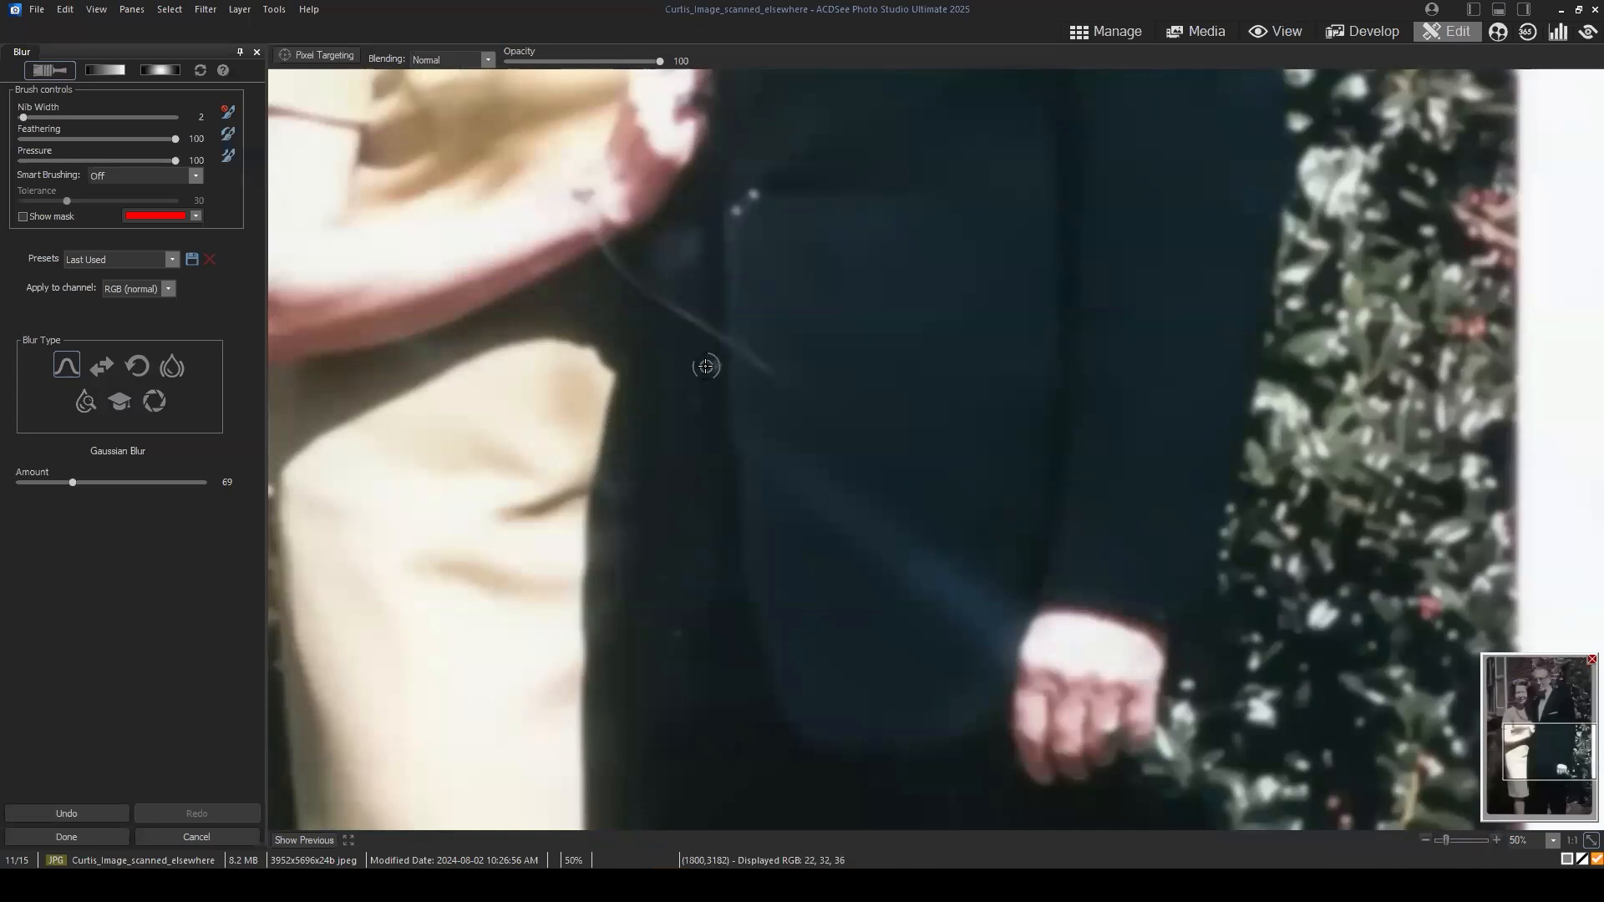
pyautogui.click(706, 368)
pyautogui.click(693, 390)
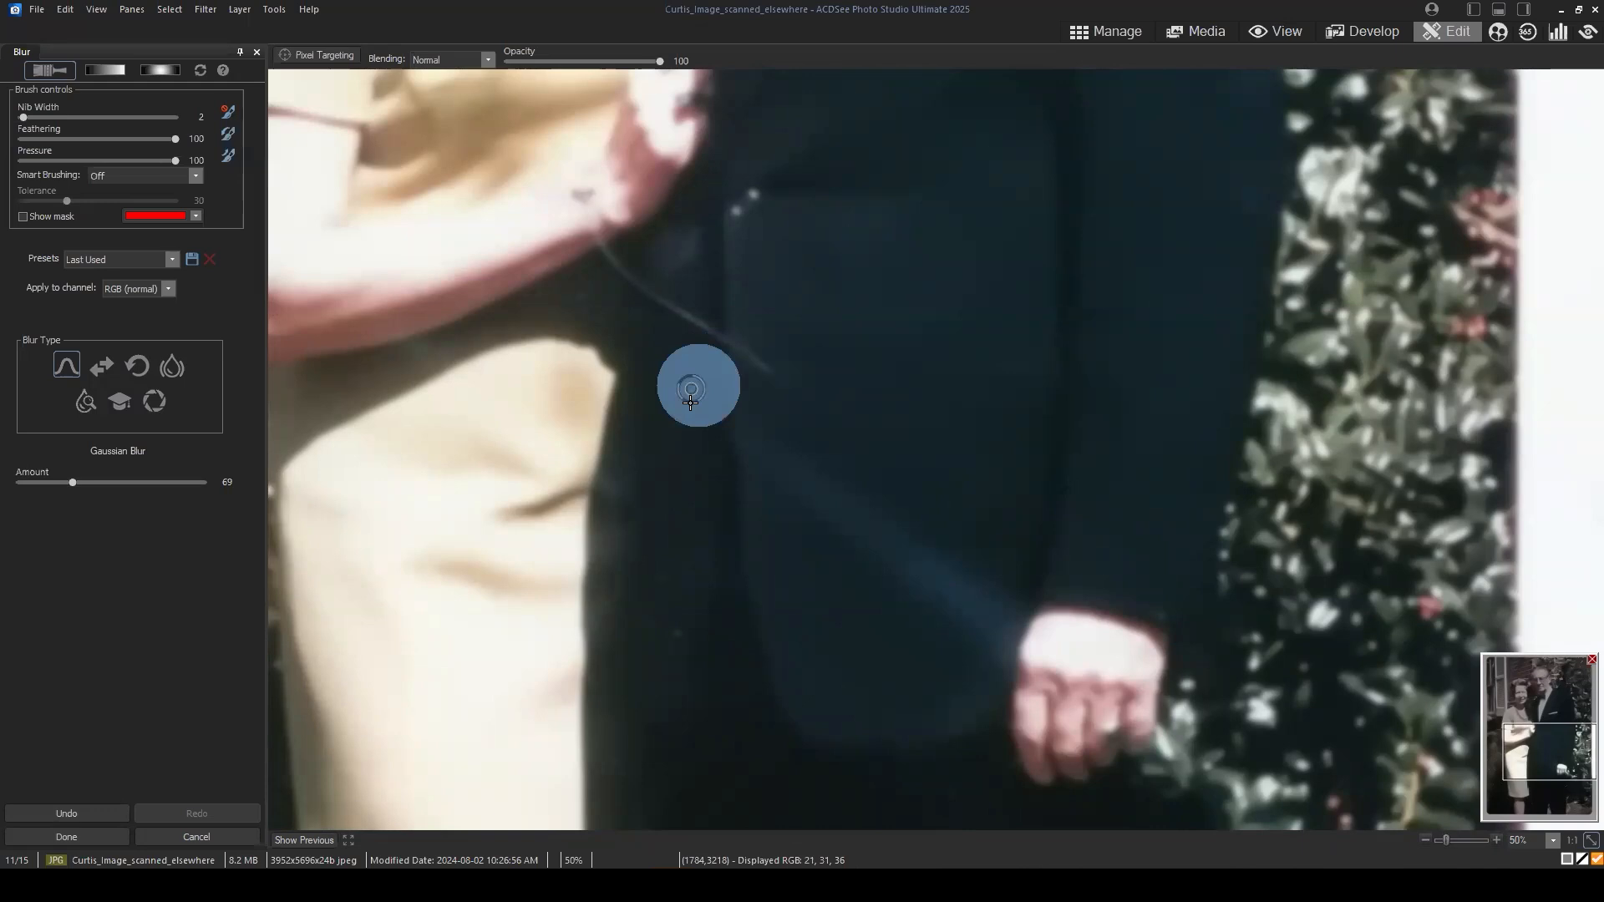
pyautogui.click(680, 629)
pyautogui.click(666, 575)
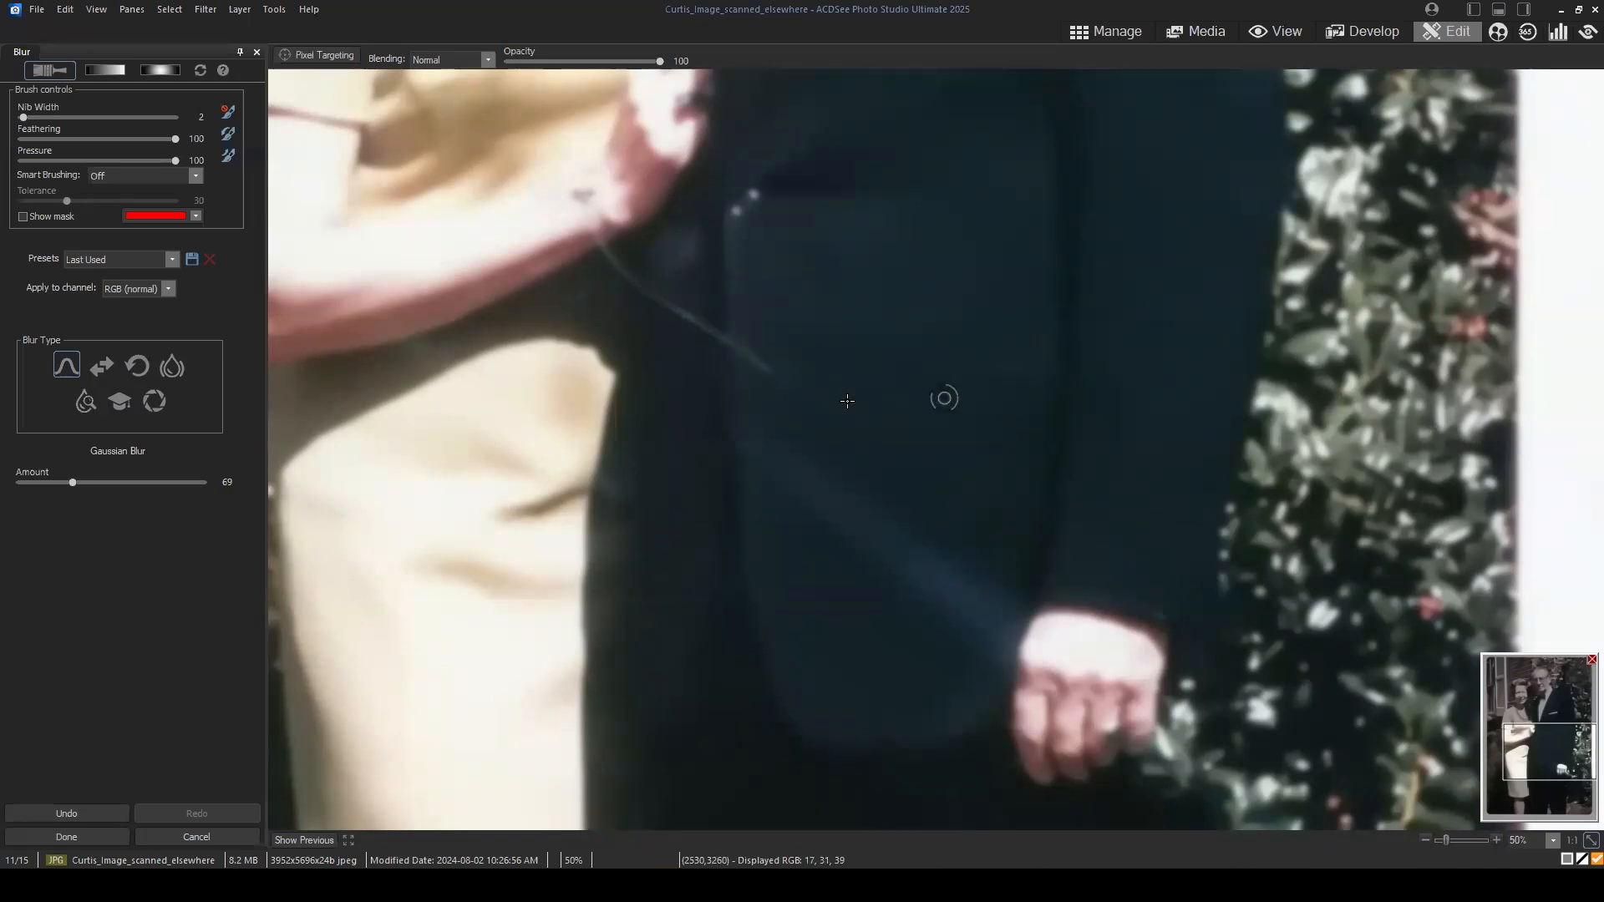
pyautogui.click(580, 296)
# Step: Brush the blur over the spots on the man's trousers and the dark area beside the woman's skirt and leg
pyautogui.moveTo(1551, 759); pyautogui.dragTo(1554, 817)
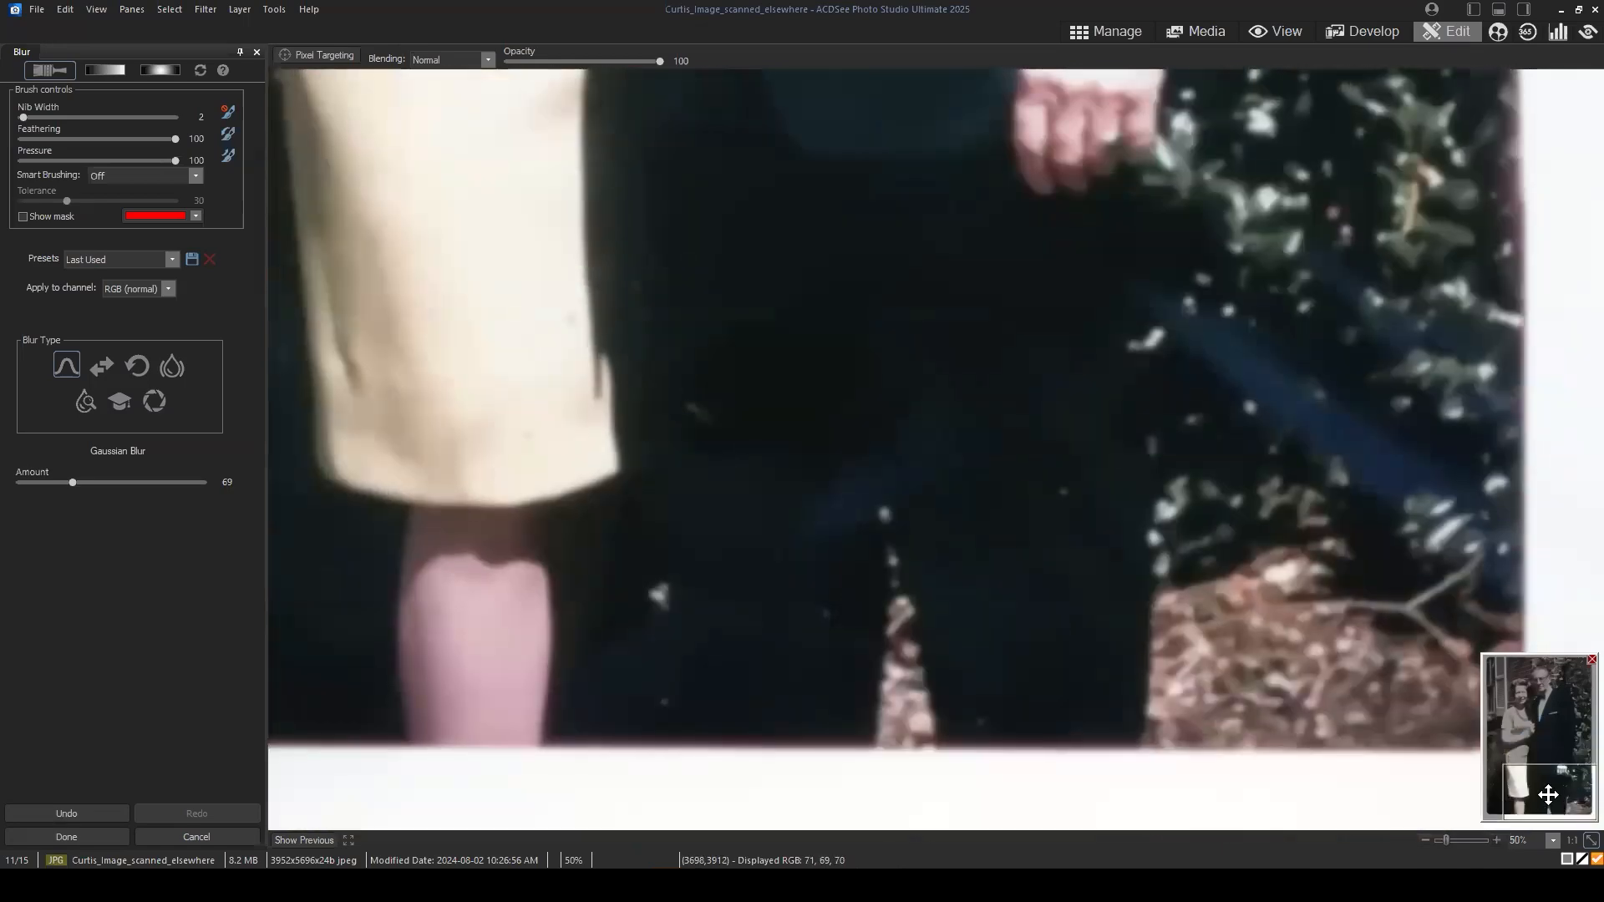
pyautogui.click(780, 556)
pyautogui.click(839, 618)
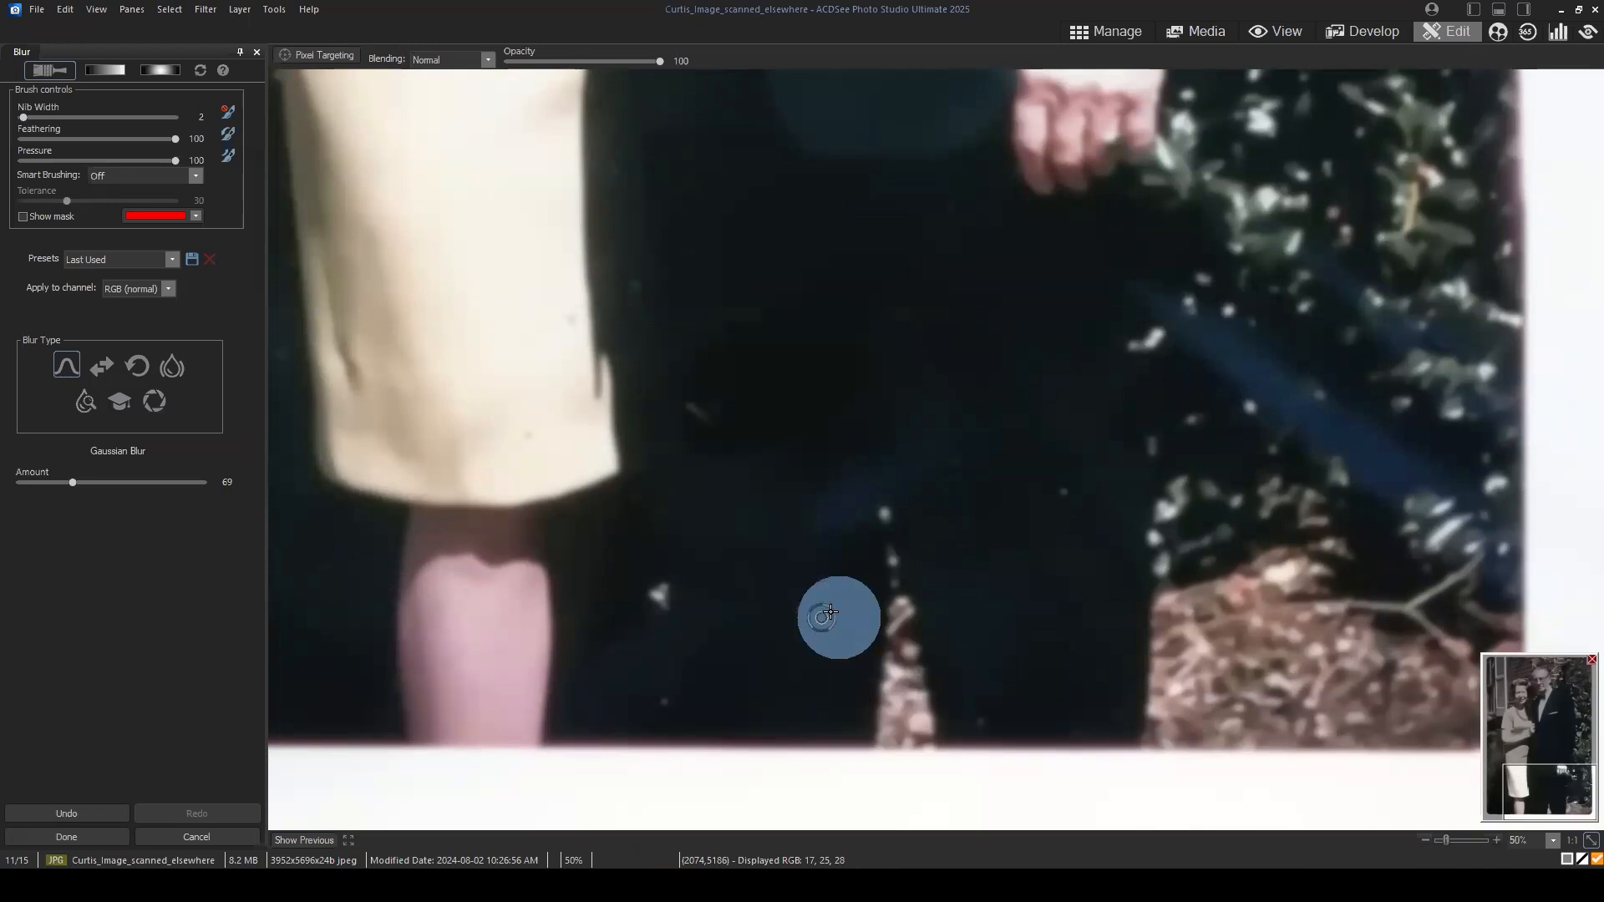
pyautogui.click(864, 652)
pyautogui.click(976, 721)
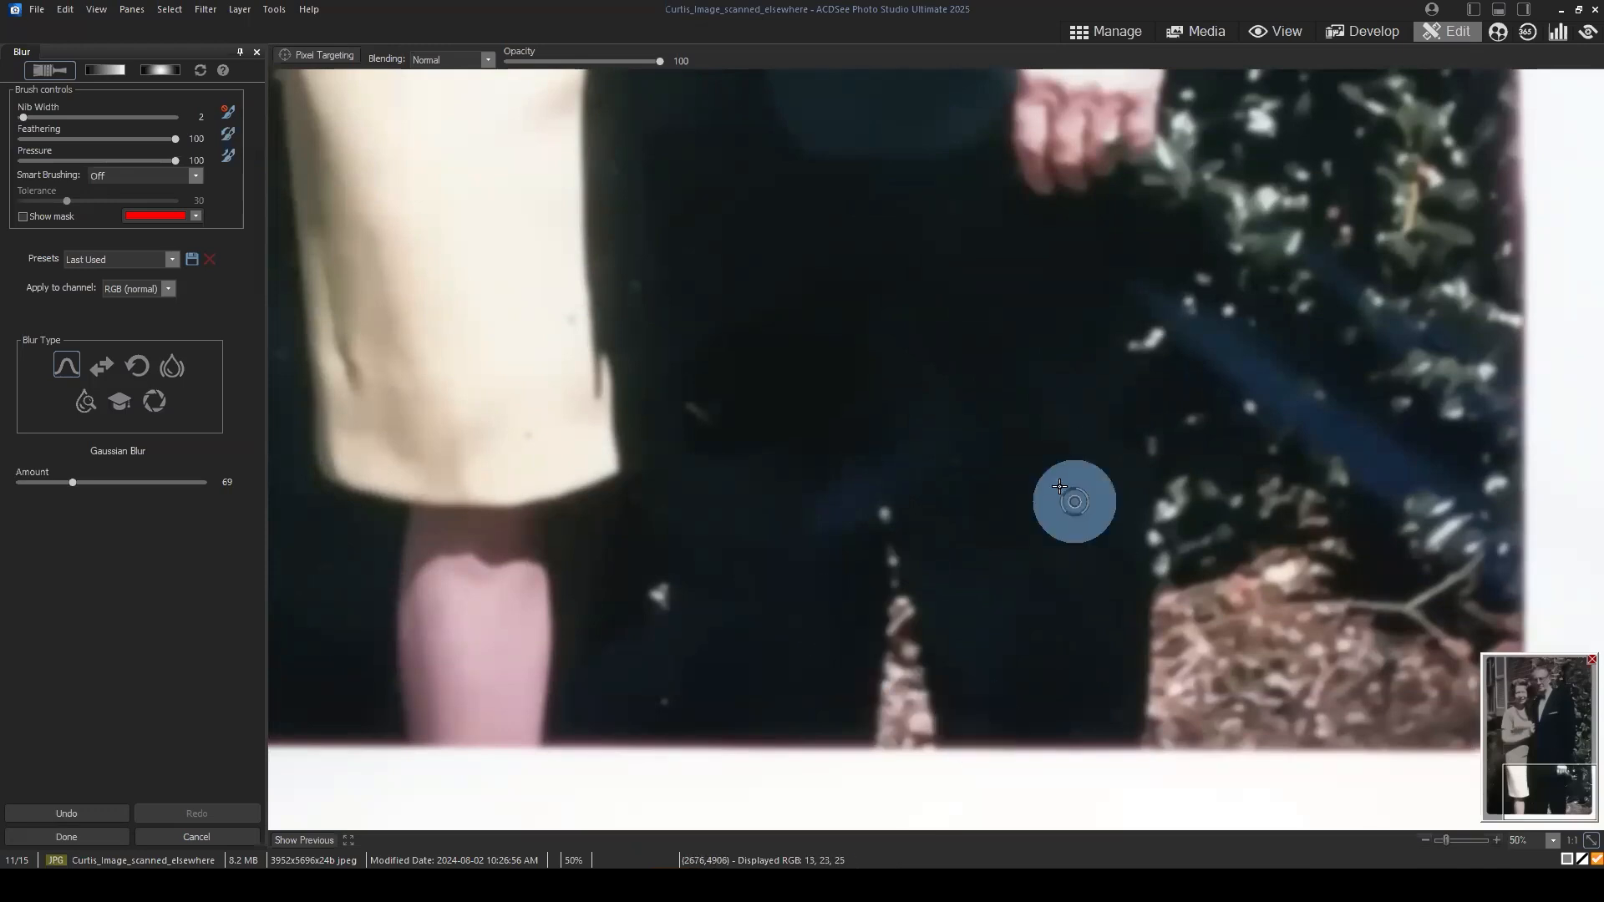
pyautogui.click(1076, 502)
pyautogui.click(975, 468)
pyautogui.click(939, 446)
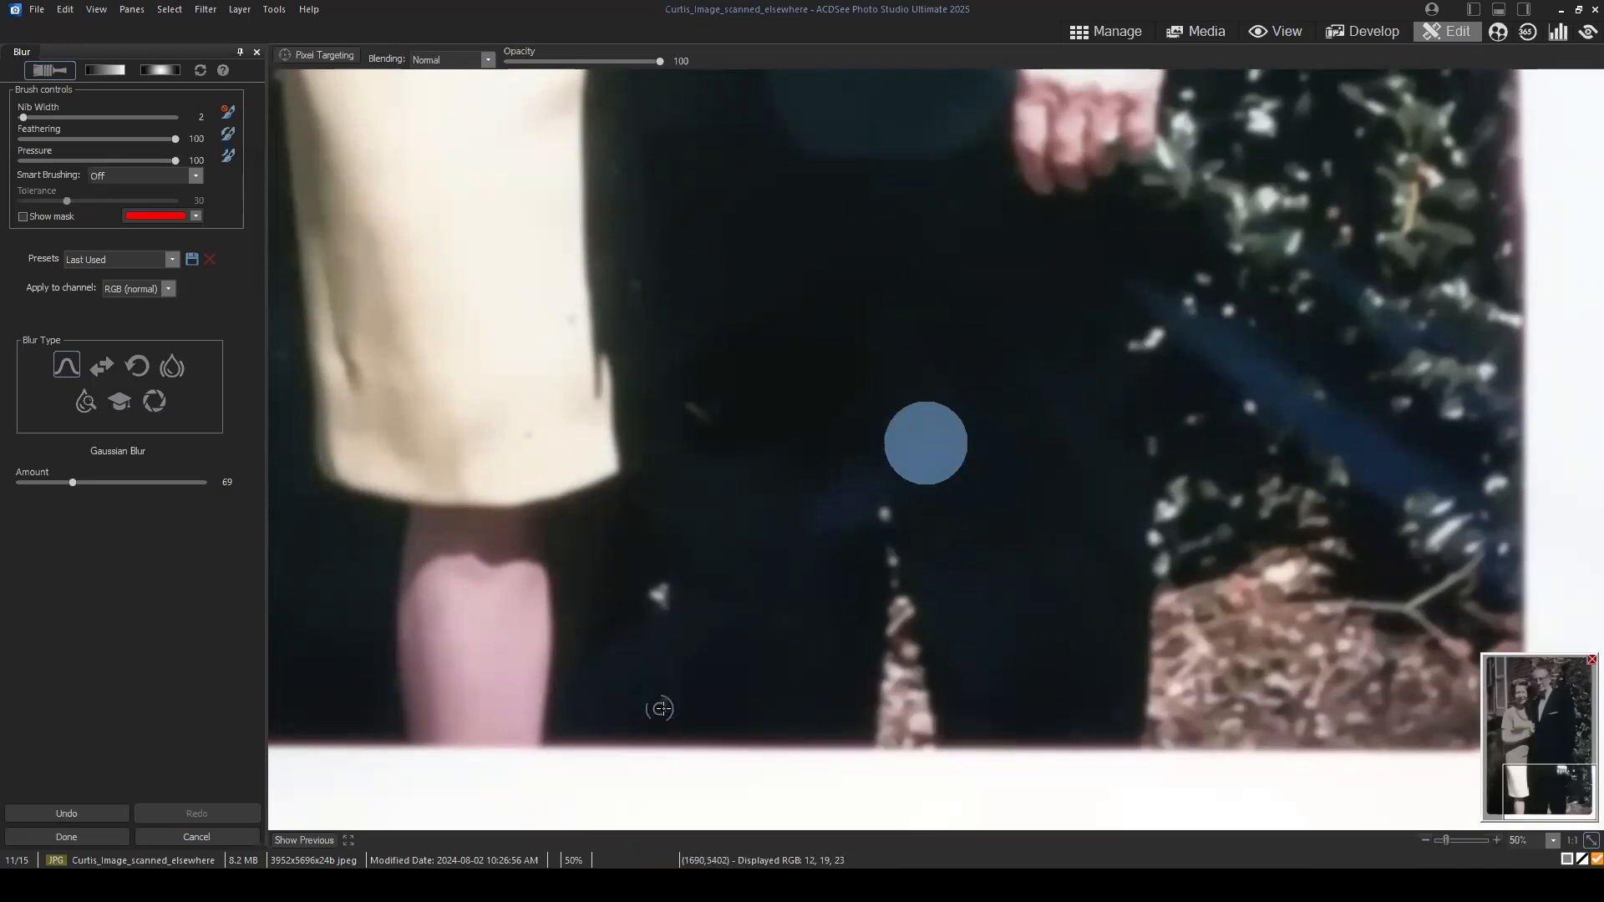
pyautogui.click(669, 701)
pyautogui.click(639, 285)
pyautogui.click(716, 259)
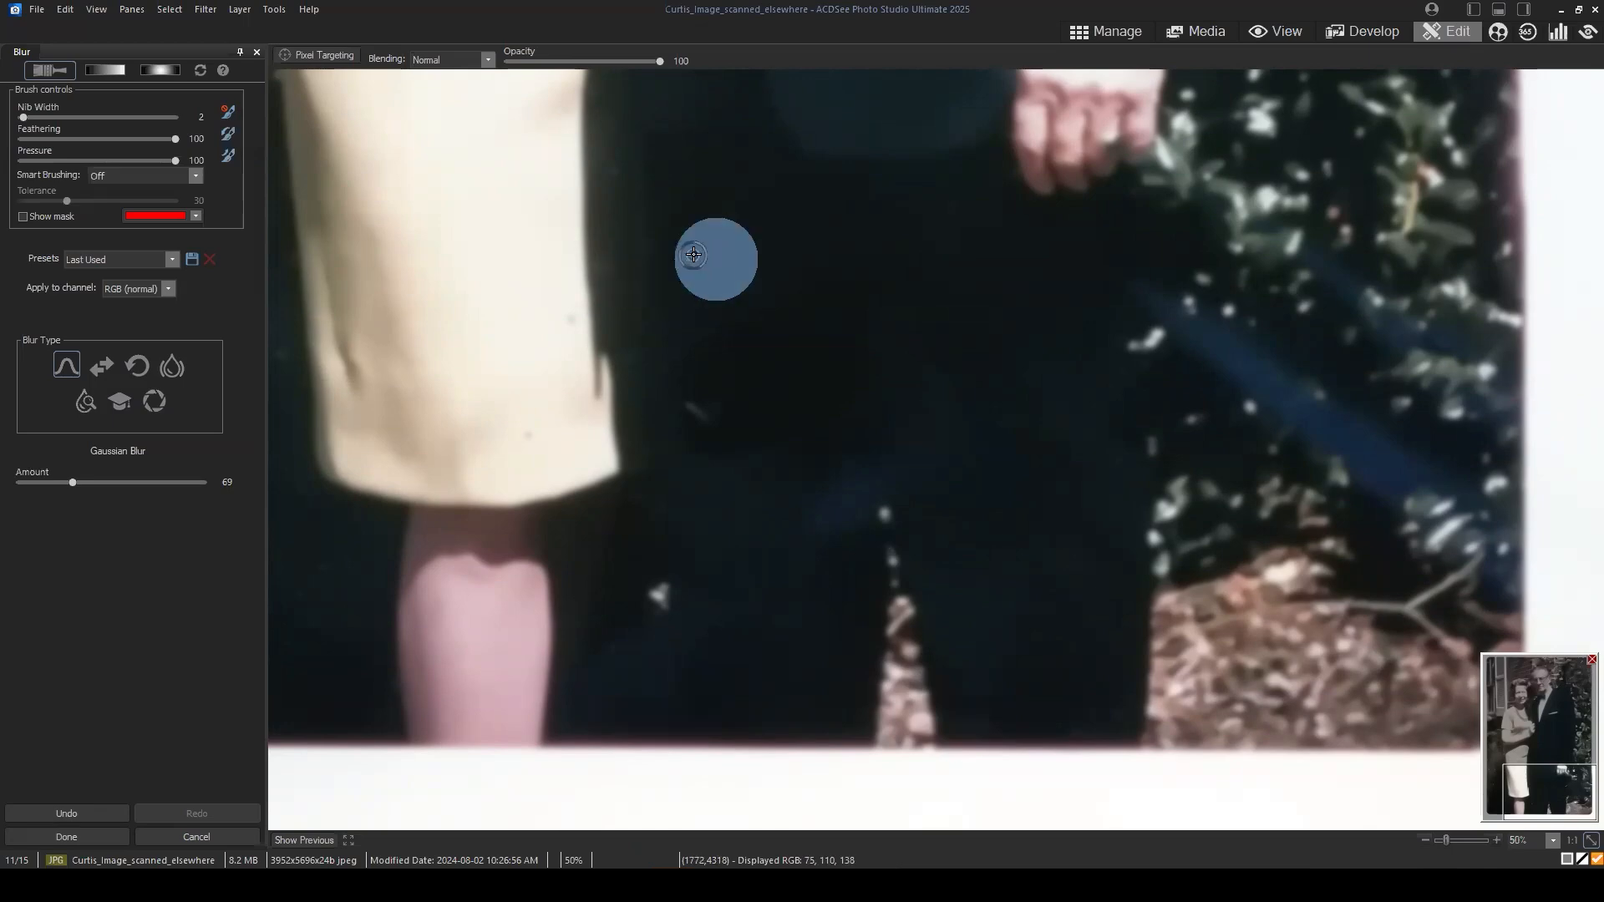
pyautogui.click(622, 179)
# Step: Brush the blur over both shoulders and the upper chest of the man's jacket
pyautogui.moveTo(1552, 749)
pyautogui.mouseDown()
pyautogui.moveTo(1565, 798)
pyautogui.moveTo(1552, 699)
pyautogui.mouseUp()
pyautogui.click(704, 501)
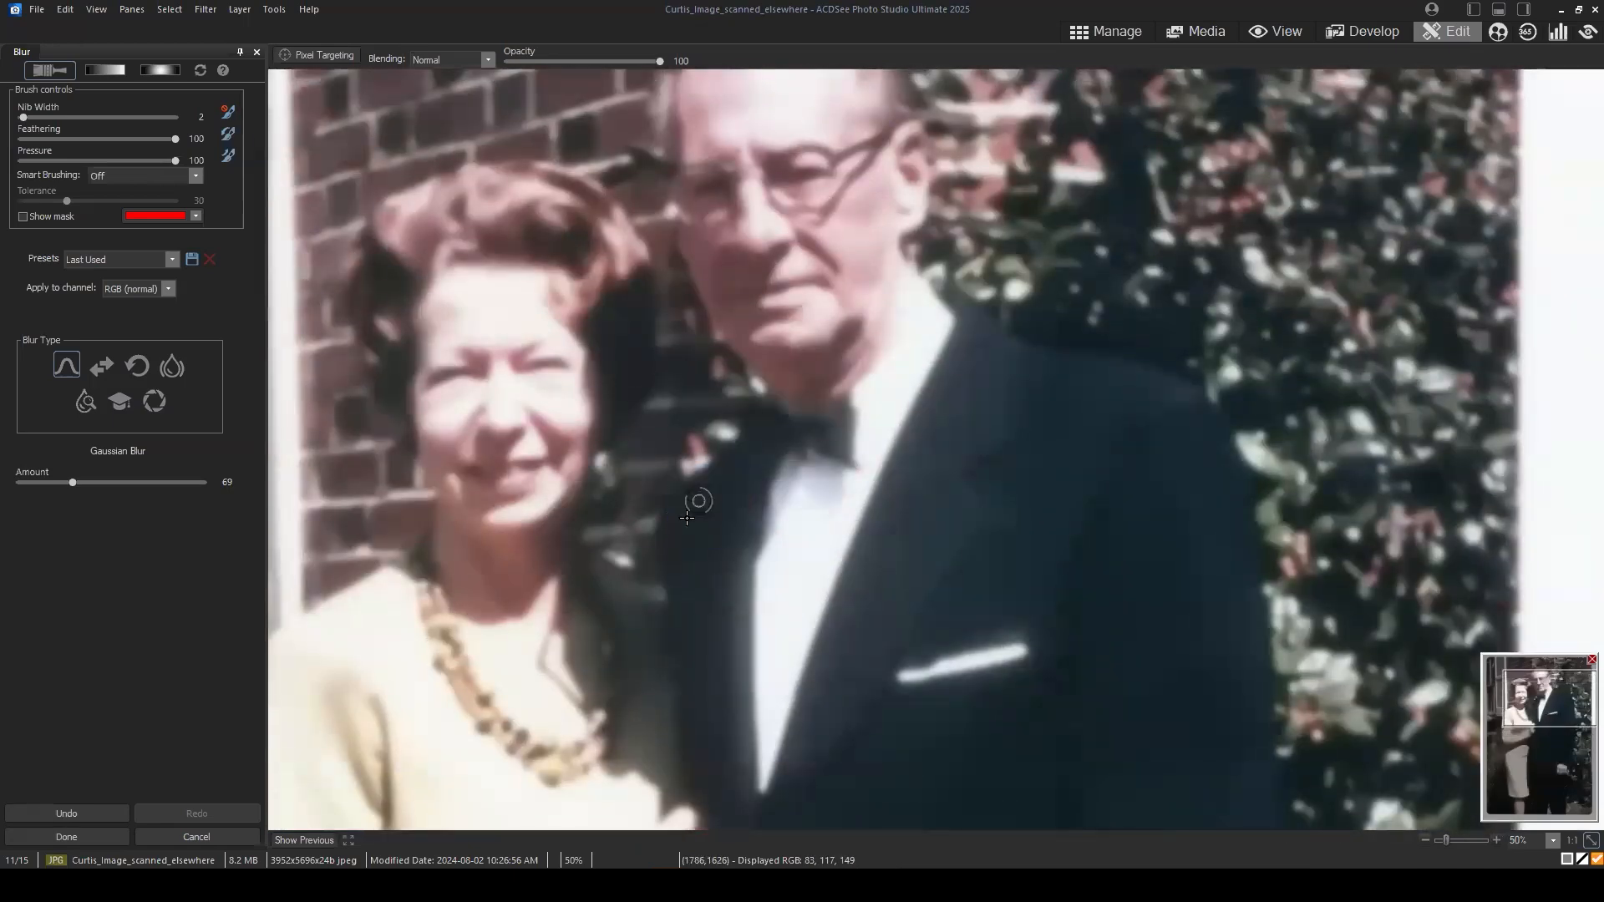
pyautogui.click(1015, 346)
pyautogui.click(1055, 449)
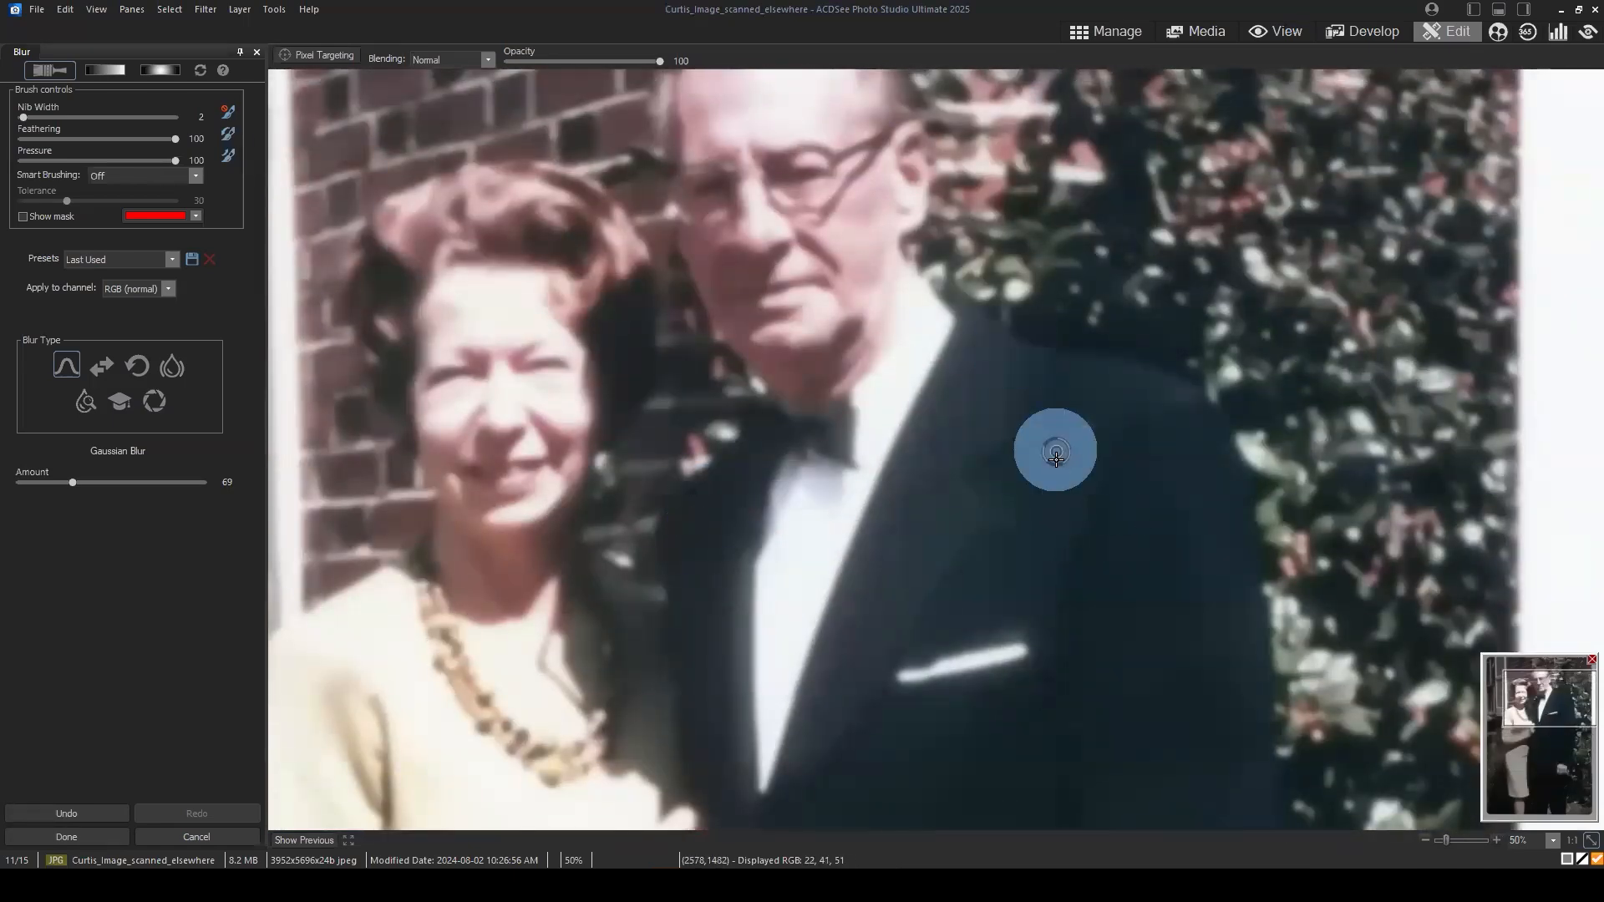
pyautogui.click(1539, 699)
pyautogui.moveTo(1552, 724); pyautogui.dragTo(1553, 736)
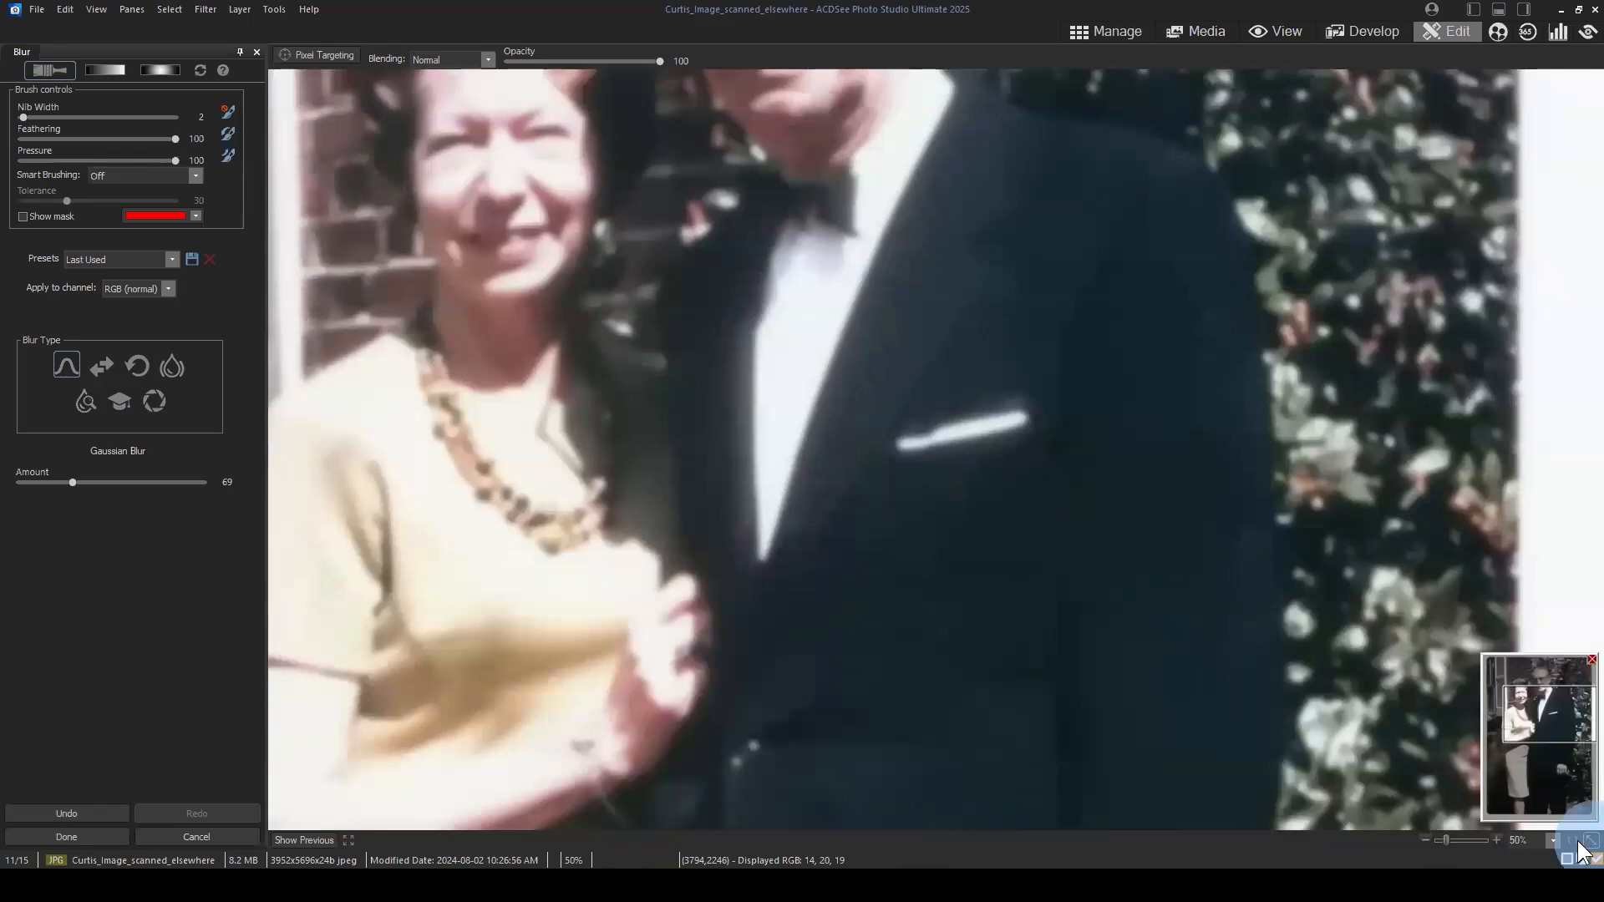
# Step: Brush the blur over the chest and middle of the jacket while the whole photo is in view
pyautogui.click(1591, 841)
pyautogui.click(989, 403)
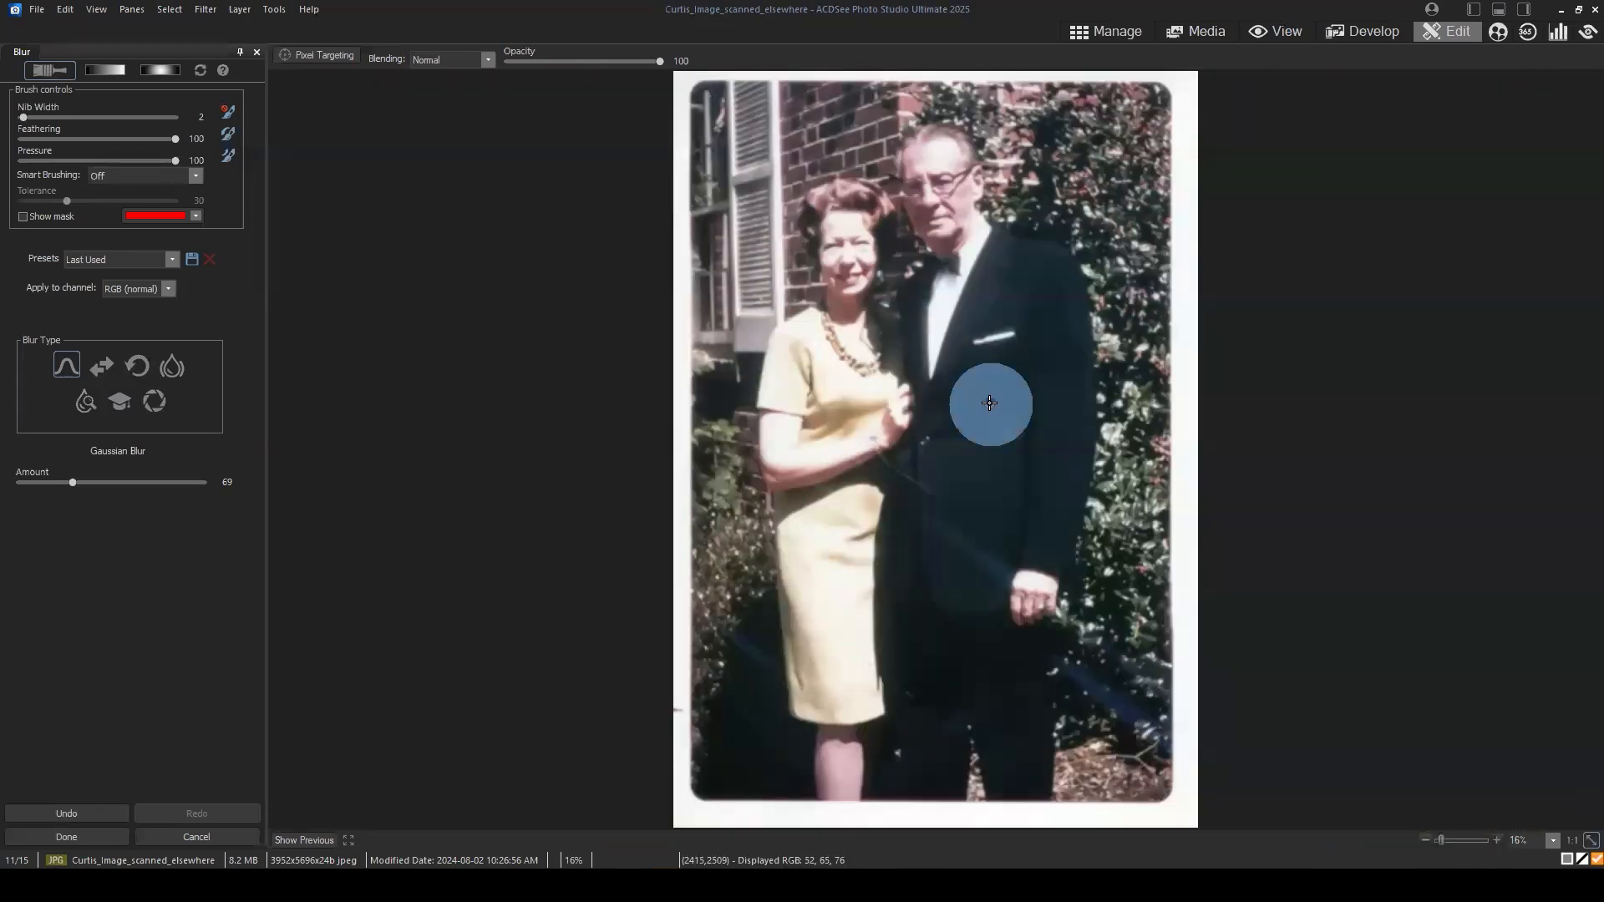
pyautogui.click(1034, 360)
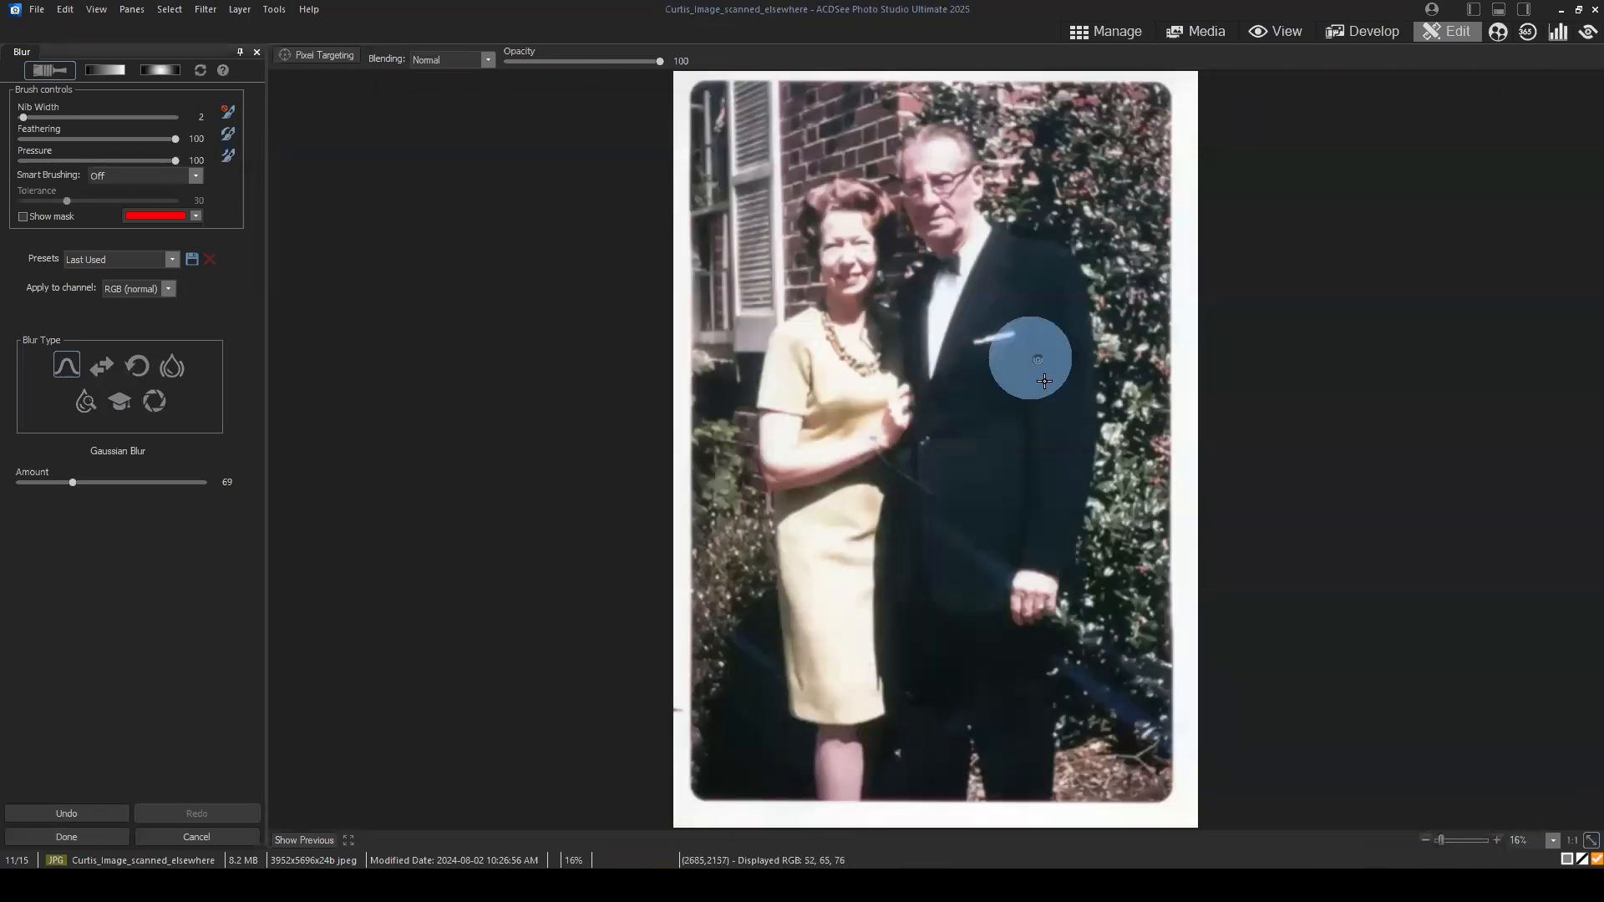
pyautogui.click(1013, 494)
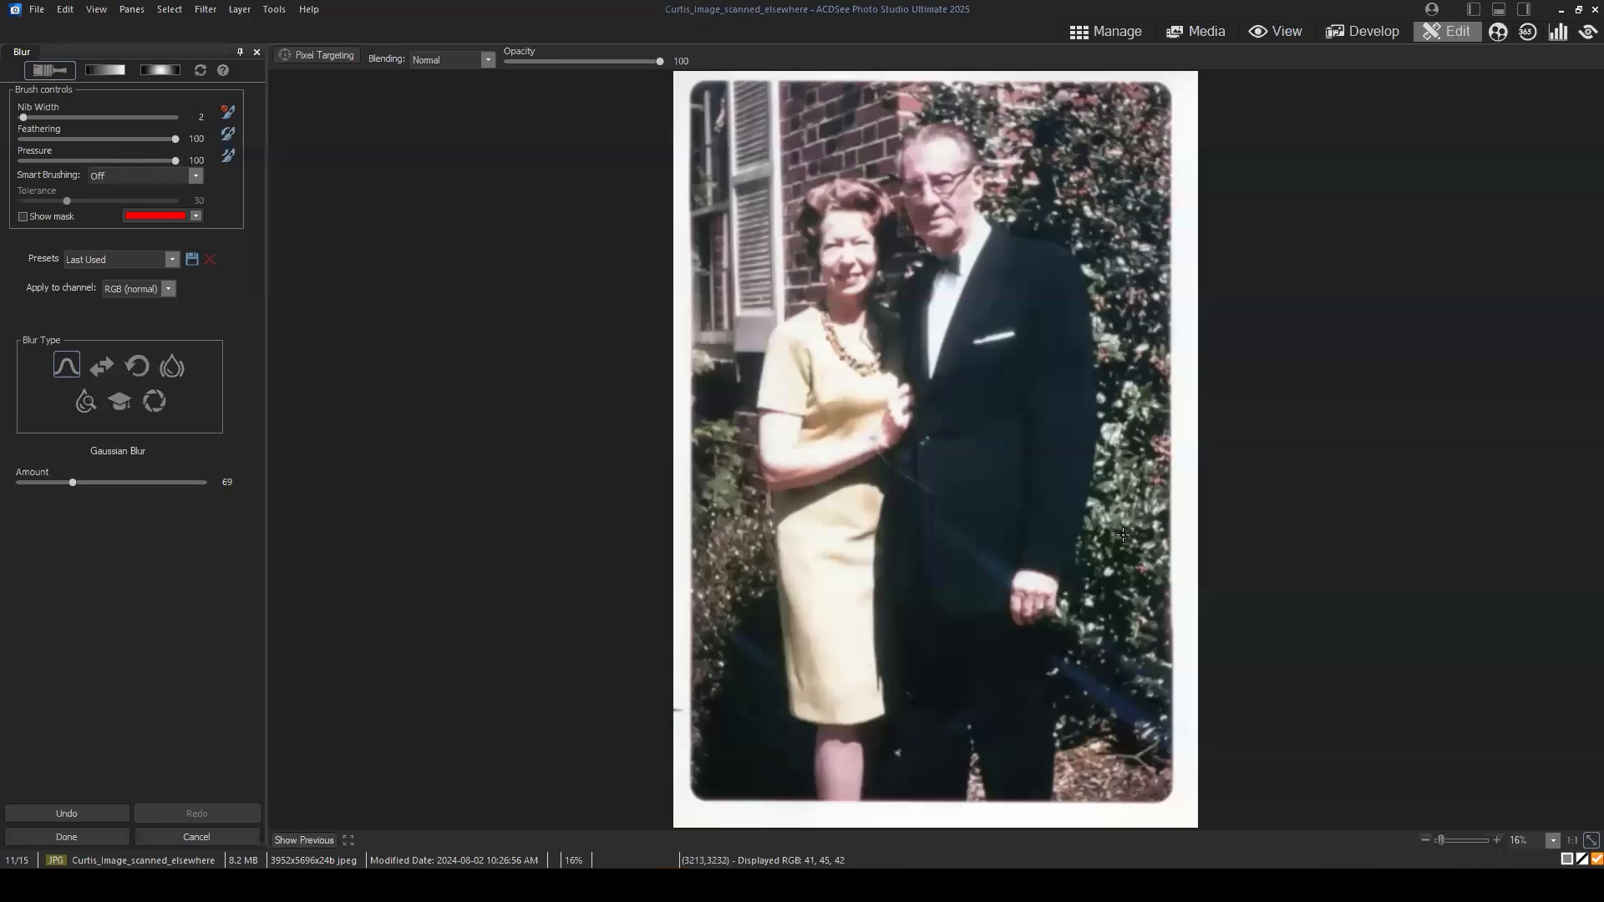
# Step: Set the brush nib width to 6 and brush the blur along the diagonal blue streak on the lower jacket
pyautogui.scroll(5, 1042, 608)
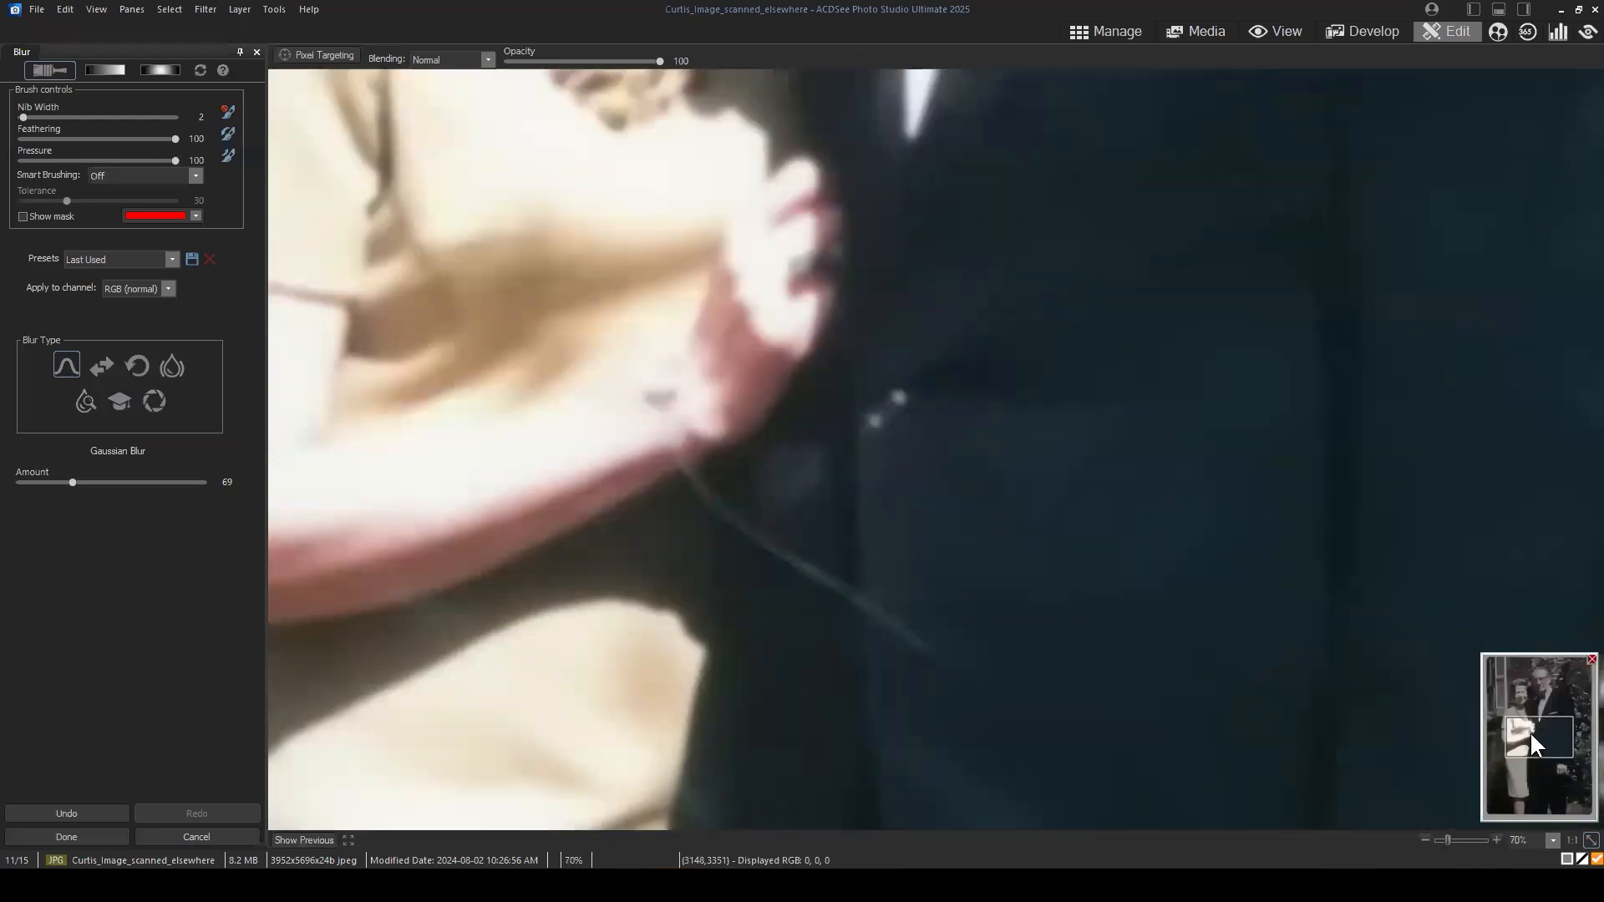
pyautogui.moveTo(1537, 748); pyautogui.dragTo(1559, 783)
pyautogui.scroll(-2, 817, 387)
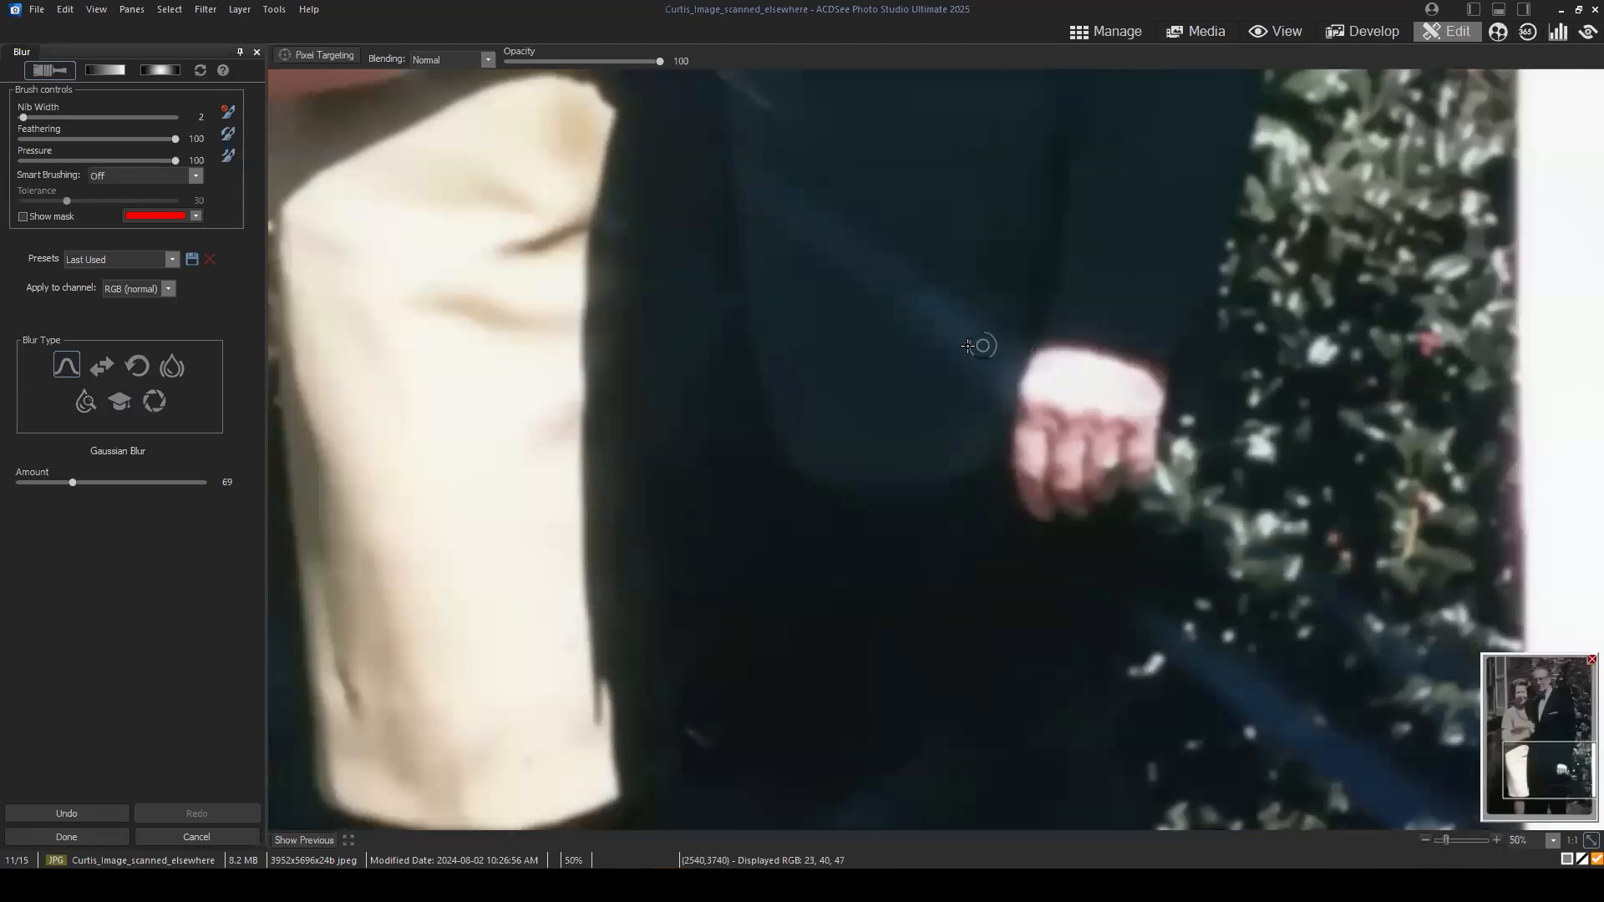
pyautogui.scroll(2, 959, 273)
pyautogui.moveTo(1560, 766); pyautogui.dragTo(1560, 749)
pyautogui.click(784, 471)
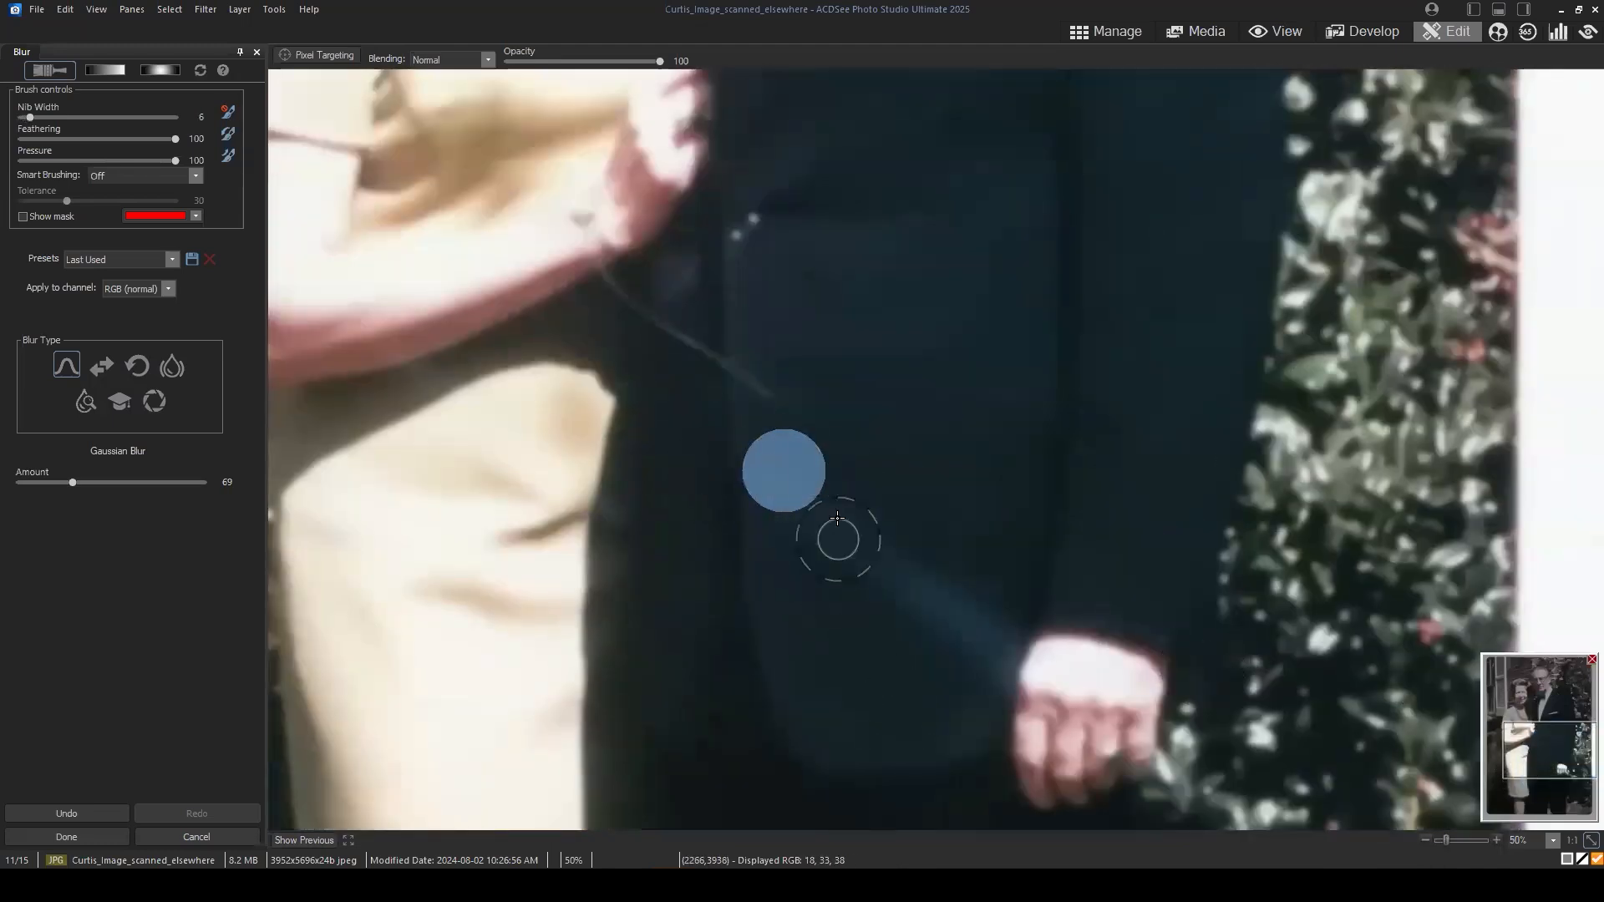
pyautogui.moveTo(837, 518)
pyautogui.mouseDown()
pyautogui.moveTo(844, 570)
pyautogui.moveTo(828, 494)
pyautogui.moveTo(808, 491)
pyautogui.moveTo(913, 553)
pyautogui.moveTo(927, 630)
pyautogui.moveTo(974, 607)
pyautogui.moveTo(967, 658)
pyautogui.moveTo(989, 637)
pyautogui.moveTo(969, 677)
pyautogui.moveTo(817, 524)
pyautogui.moveTo(925, 597)
pyautogui.moveTo(928, 620)
pyautogui.moveTo(857, 561)
pyautogui.moveTo(929, 661)
pyautogui.moveTo(836, 583)
pyautogui.moveTo(833, 530)
pyautogui.moveTo(896, 506)
pyautogui.moveTo(887, 619)
pyautogui.mouseUp()
# Step: Examine the brushed blur across the whole suit, from the trousers up to the shoulders
pyautogui.moveTo(1554, 742)
pyautogui.mouseDown()
pyautogui.moveTo(1557, 796)
pyautogui.moveTo(1565, 777)
pyautogui.mouseUp()
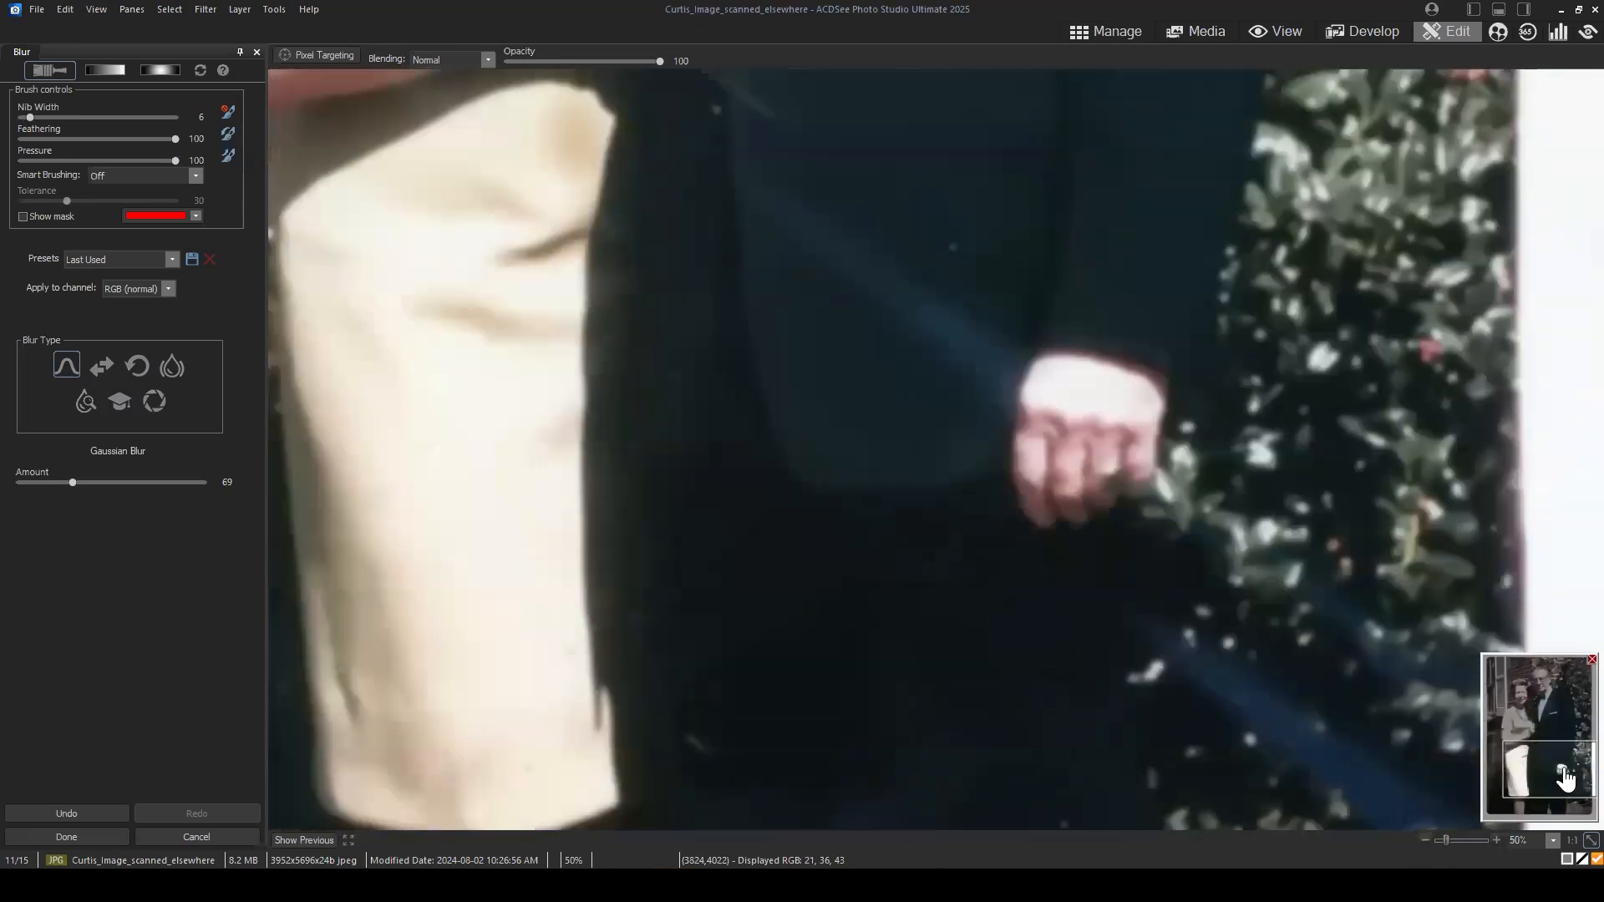
pyautogui.scroll(-2, 1565, 777)
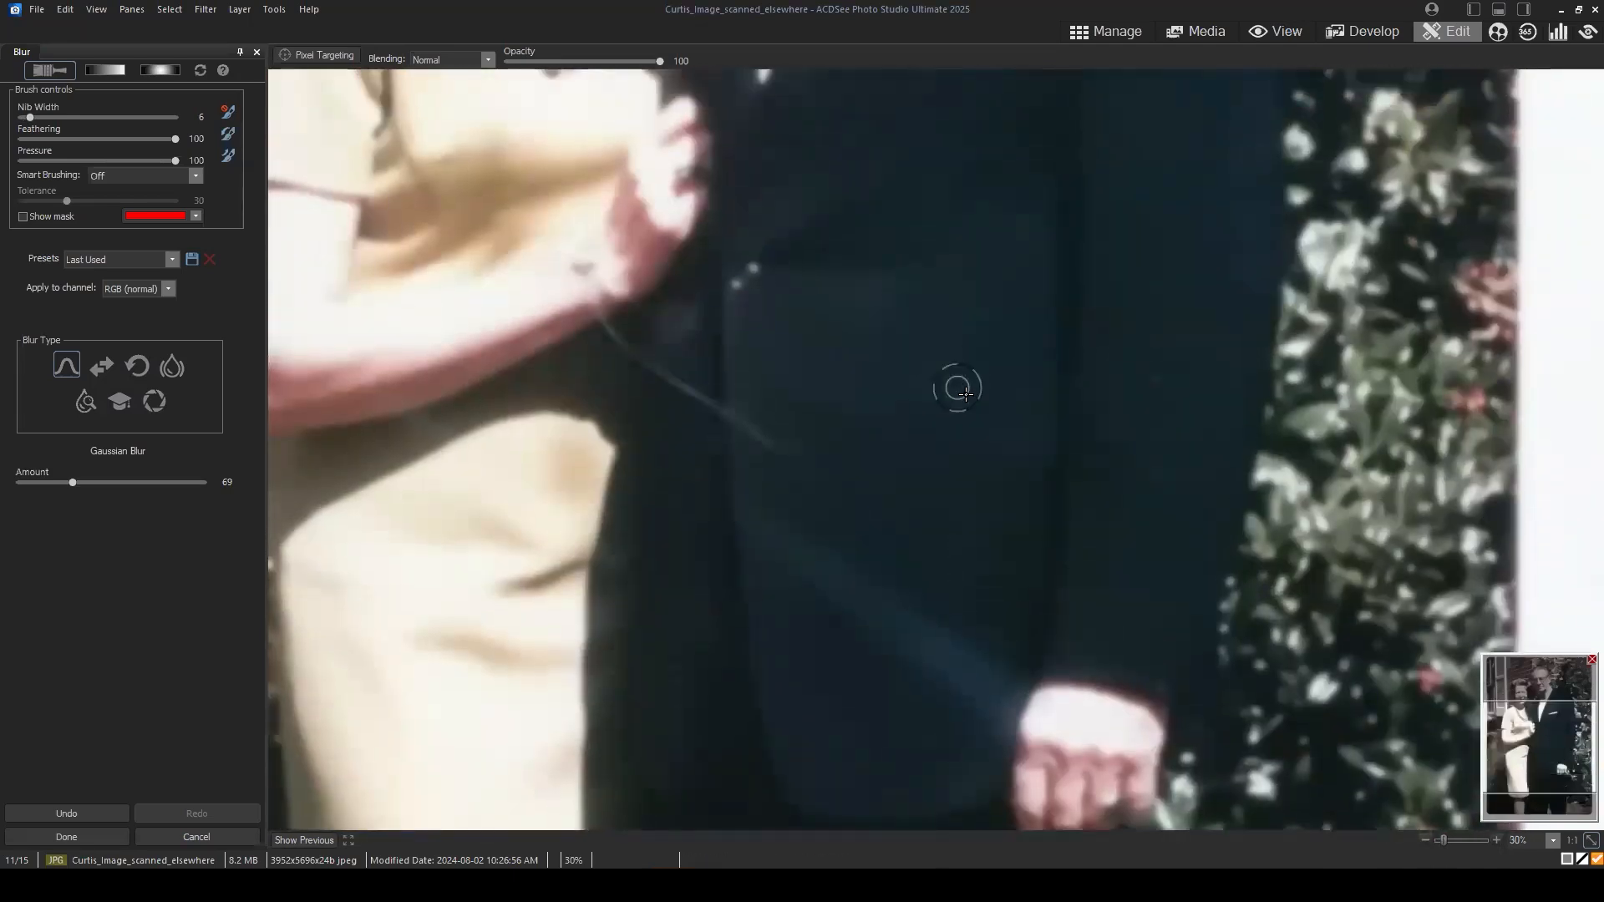
pyautogui.scroll(-1, 966, 393)
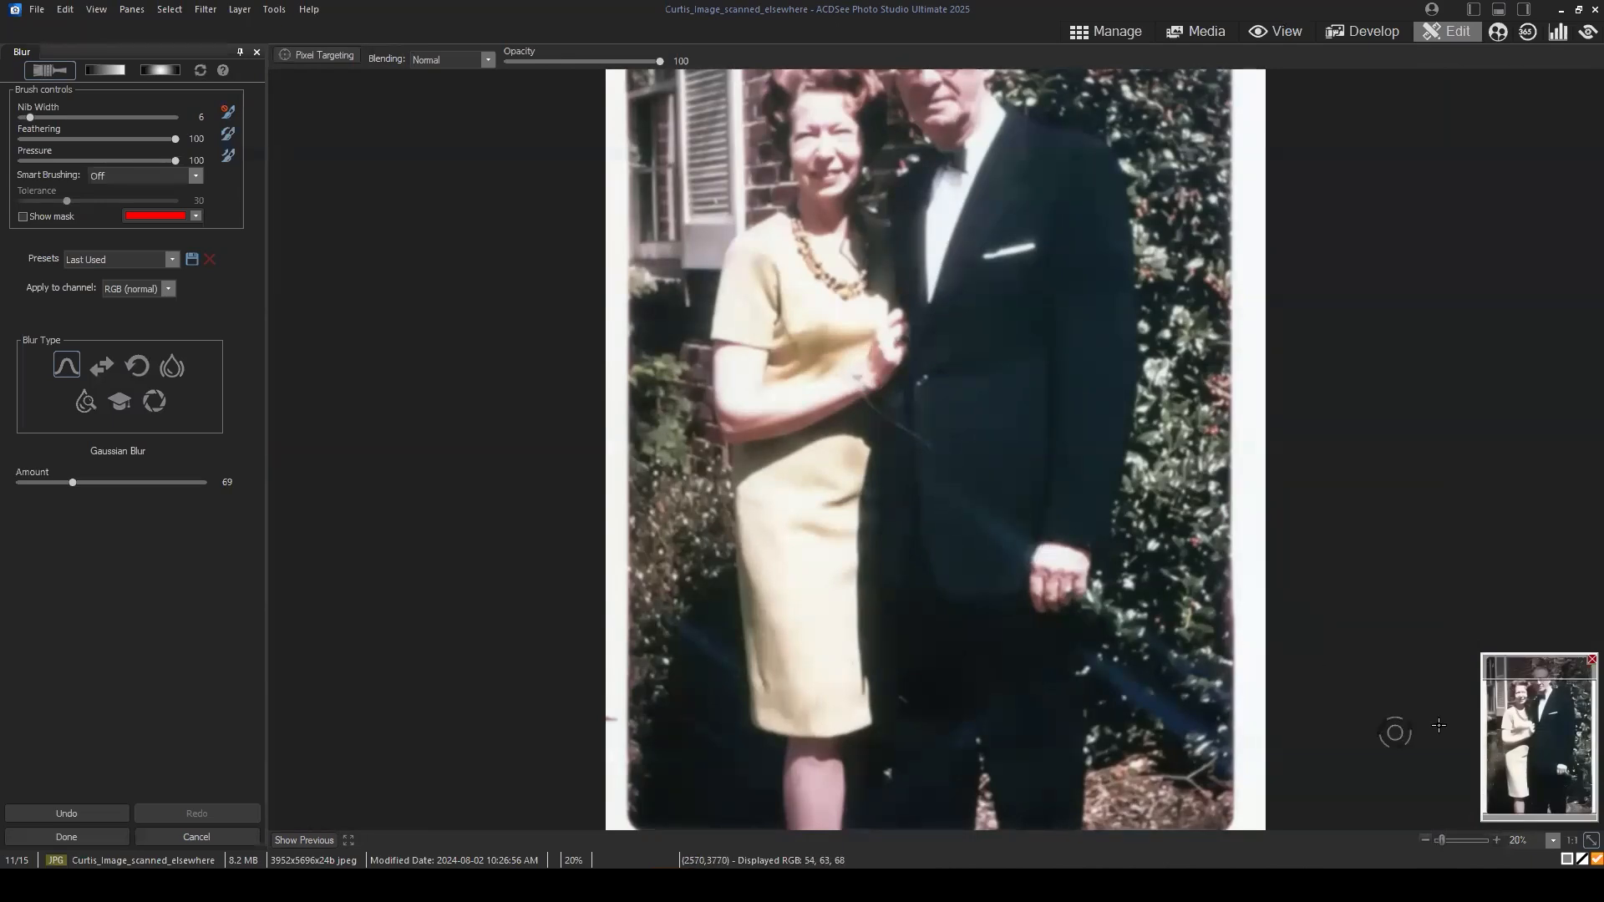
pyautogui.moveTo(1538, 747); pyautogui.dragTo(1539, 742)
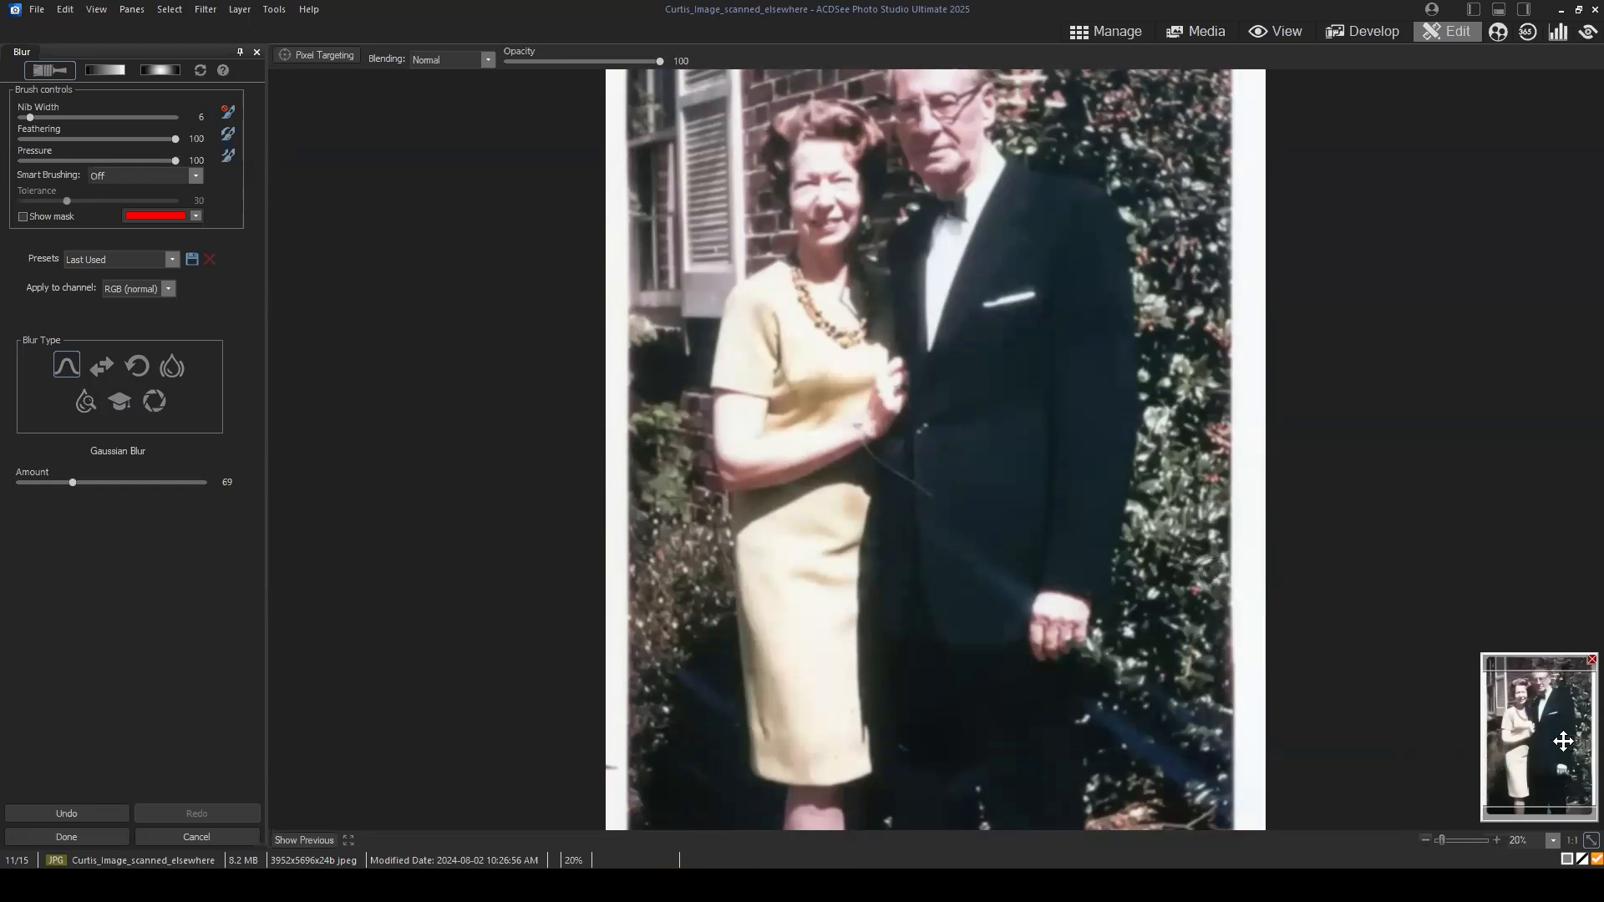
pyautogui.moveTo(1563, 741); pyautogui.dragTo(1562, 731)
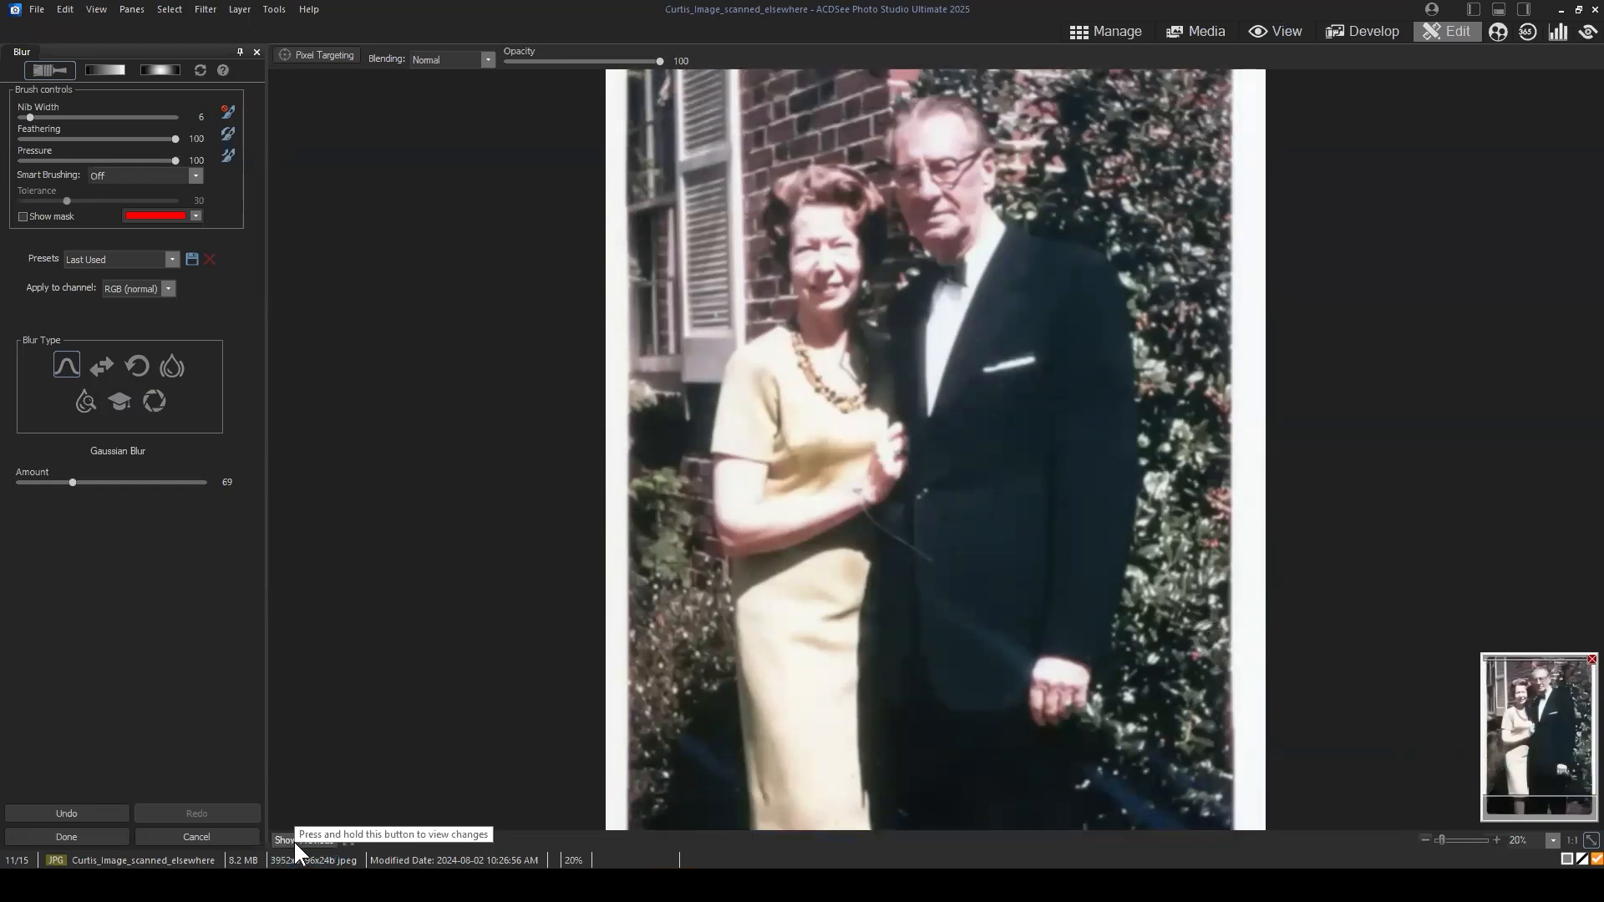
# Step: Apply the brushed Gaussian Blur to the frequency sep layer (LF) and toggle that layer's visibility to compare the suit
pyautogui.click(75, 837)
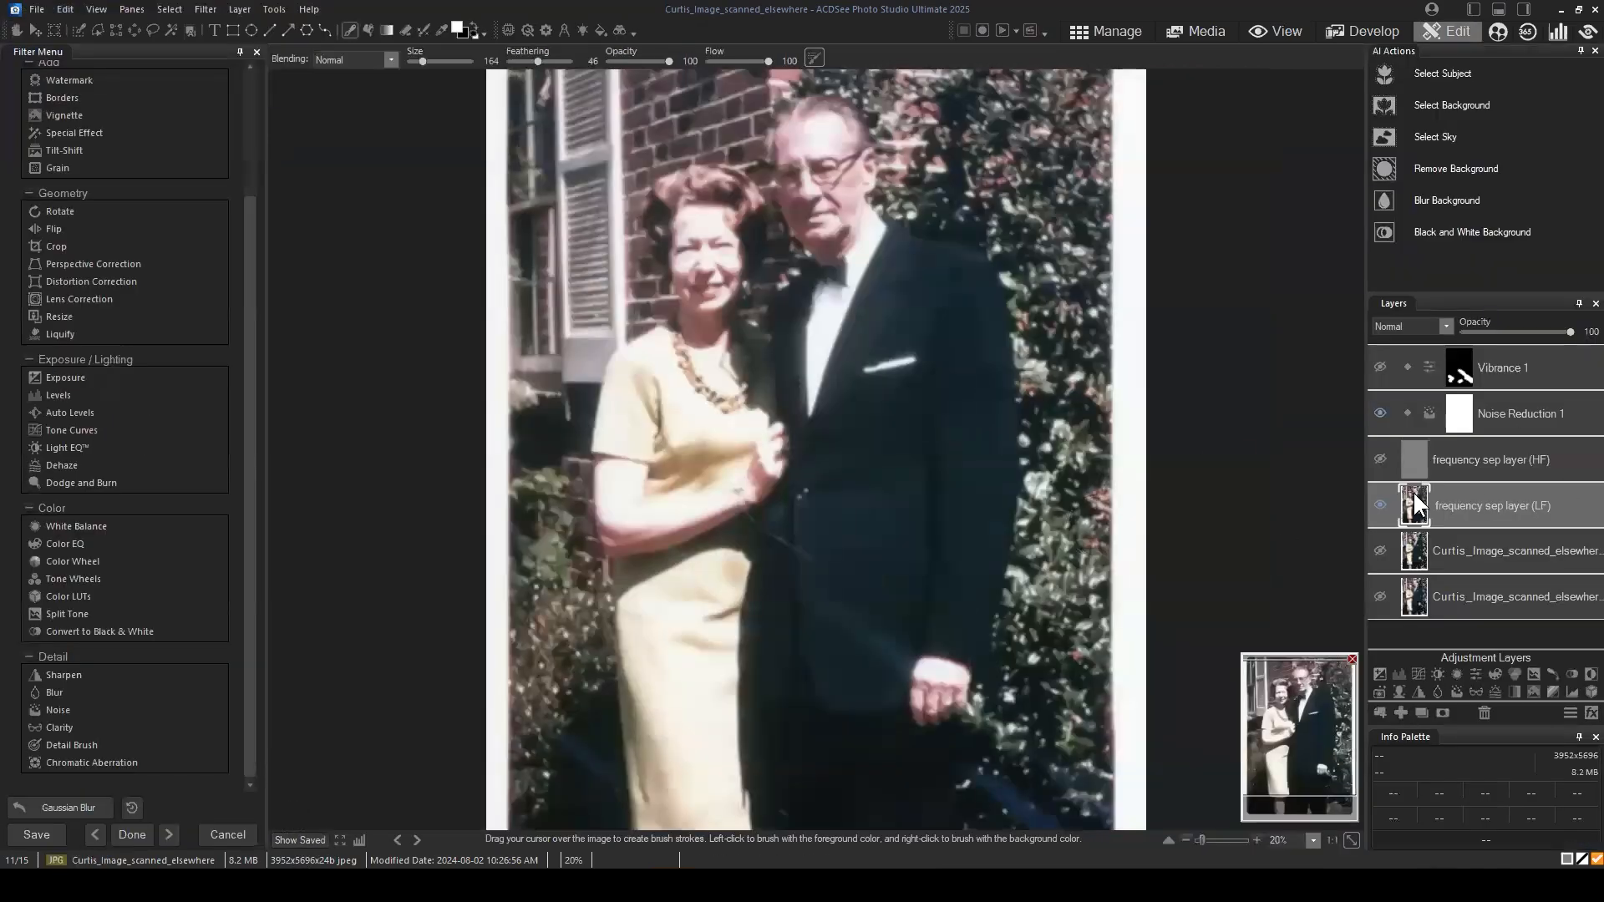
pyautogui.click(1384, 500)
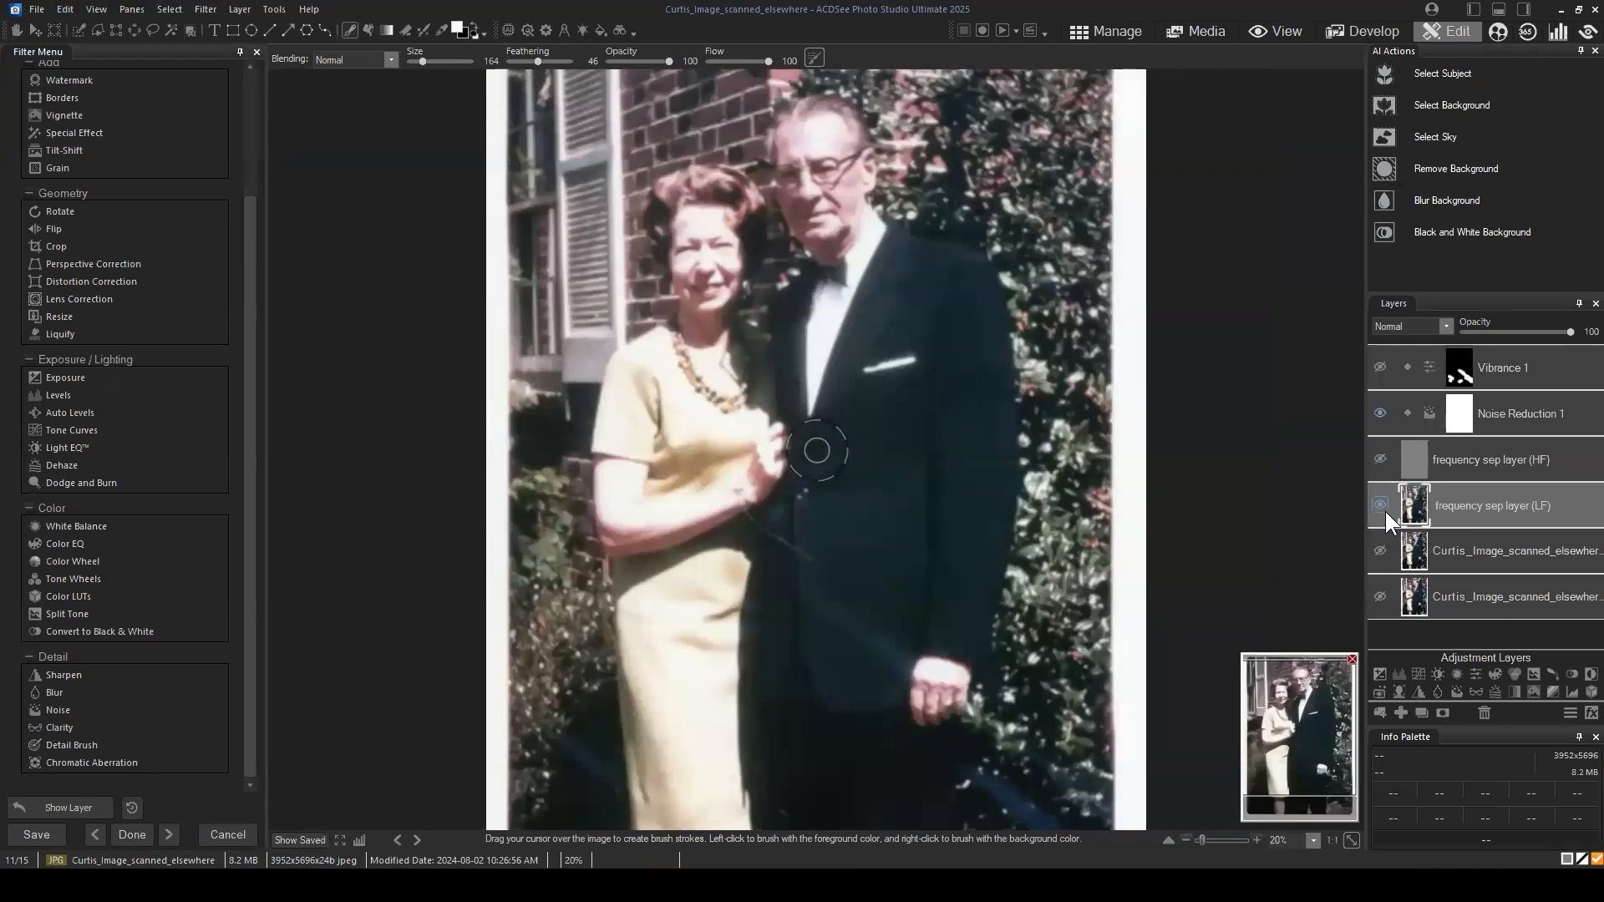
pyautogui.scroll(1, 938, 661)
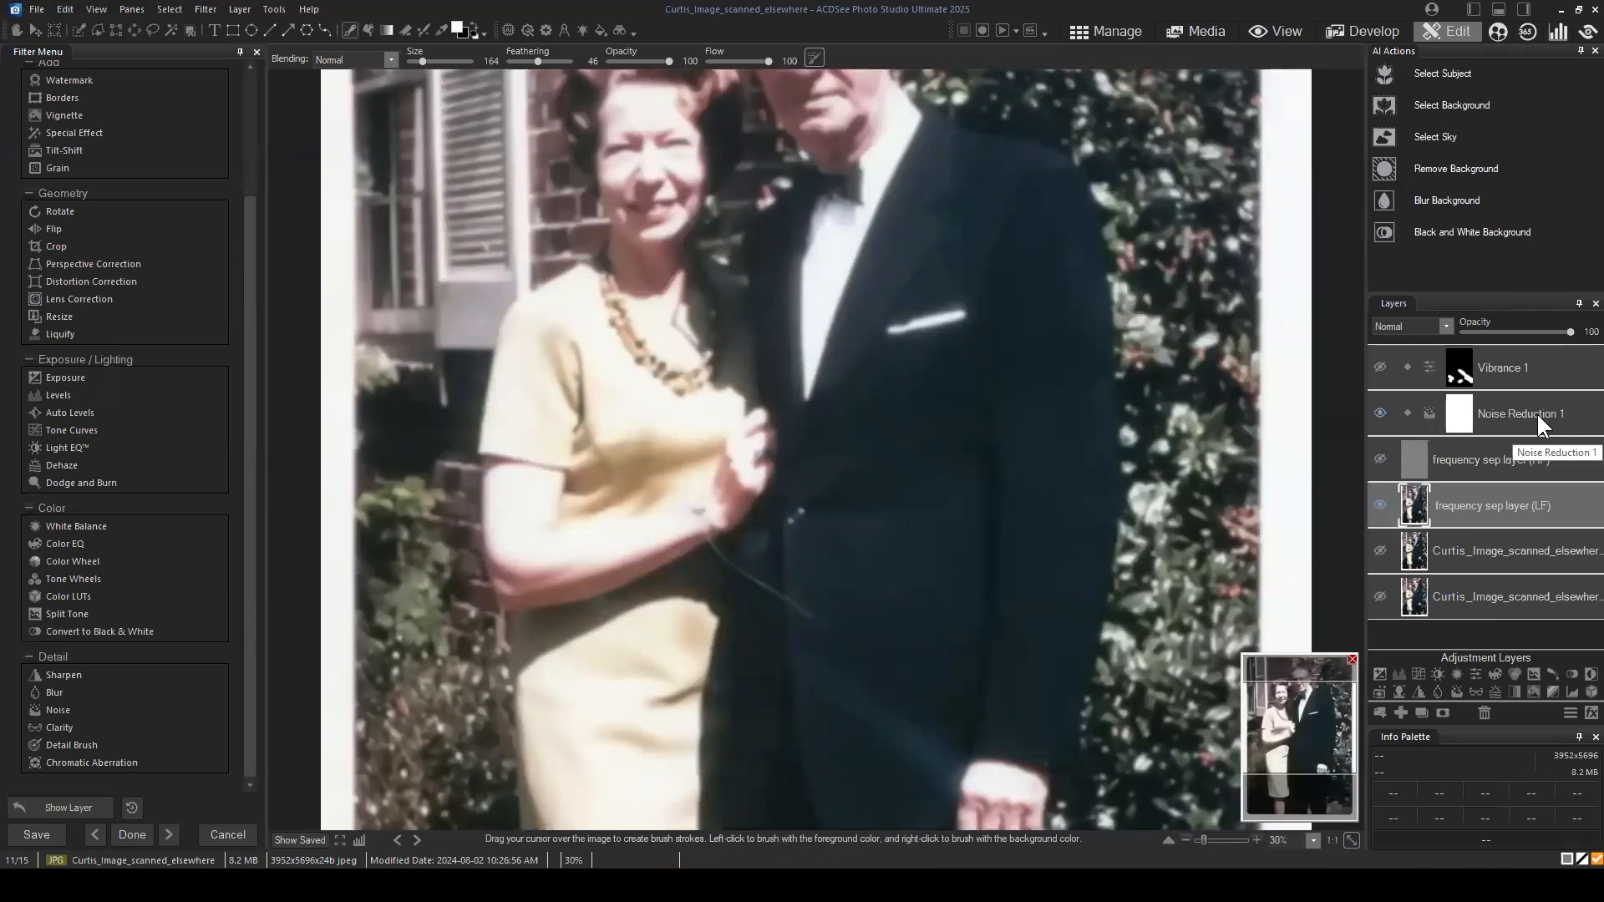
# Step: Collapse the Noise Reduction settings and compare the photo with the Noise Reduction 1 layer hidden and shown
pyautogui.click(1383, 412)
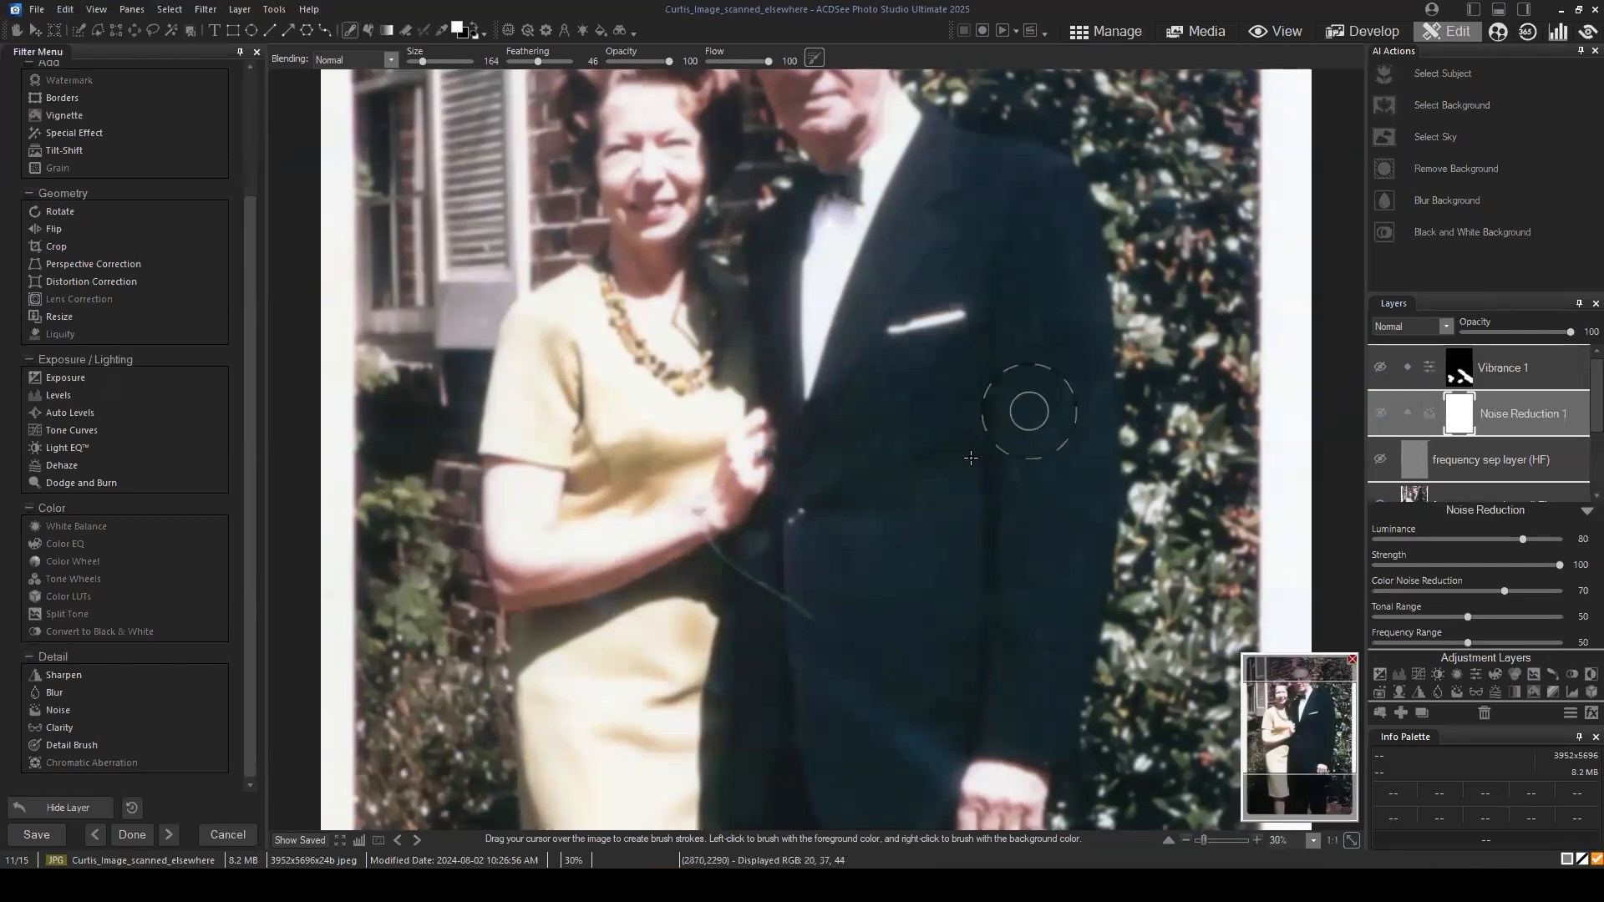
pyautogui.click(1585, 510)
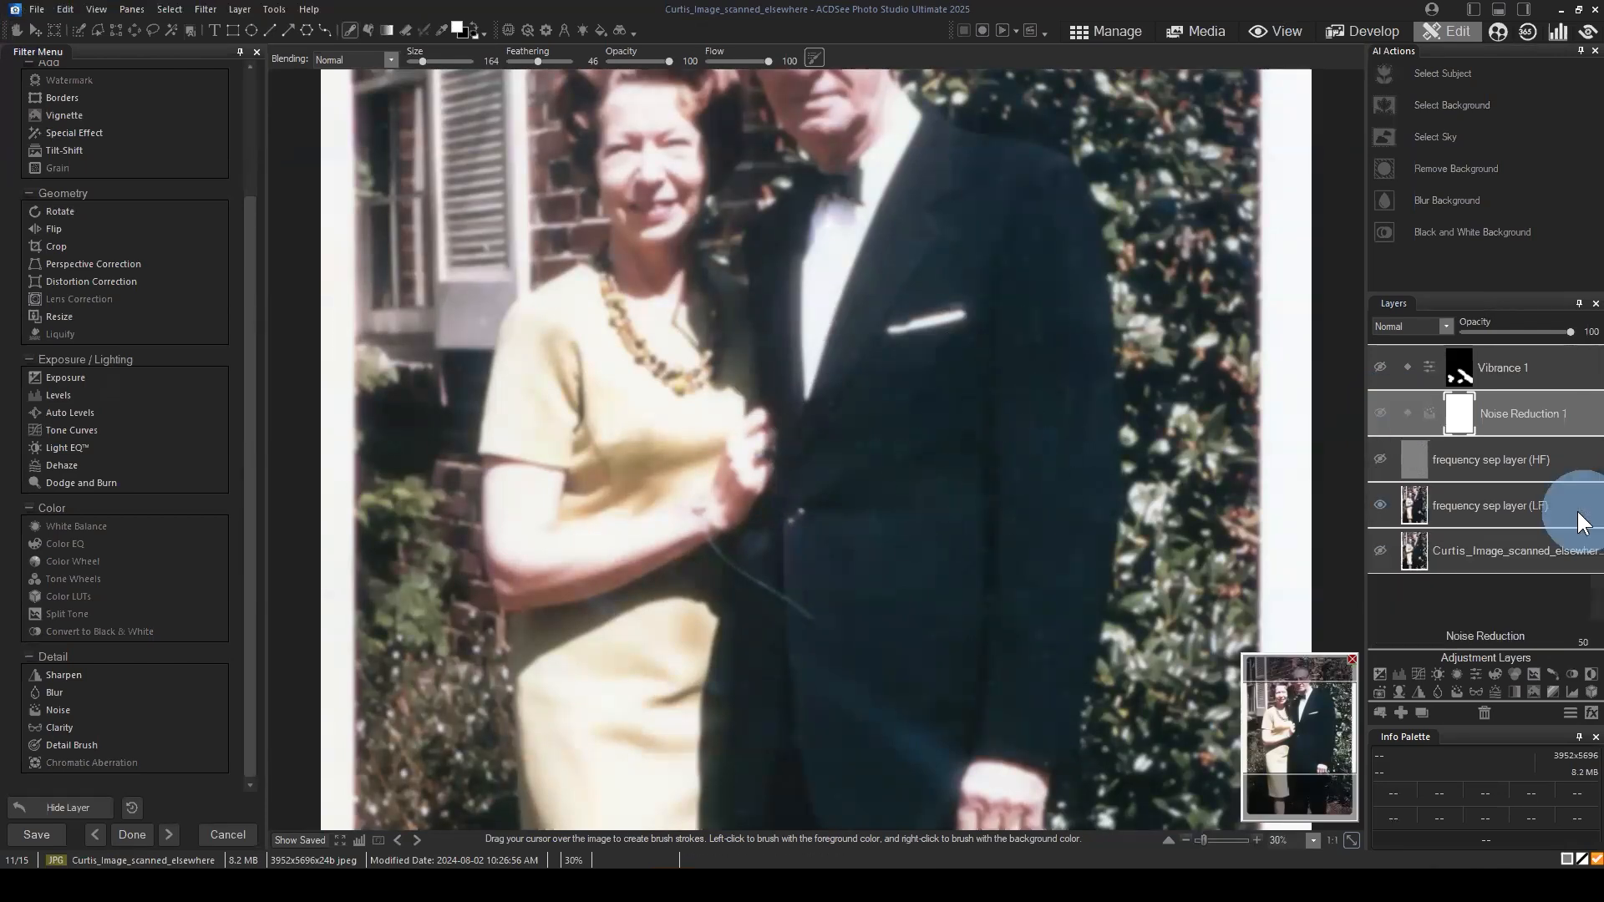
pyautogui.click(1380, 413)
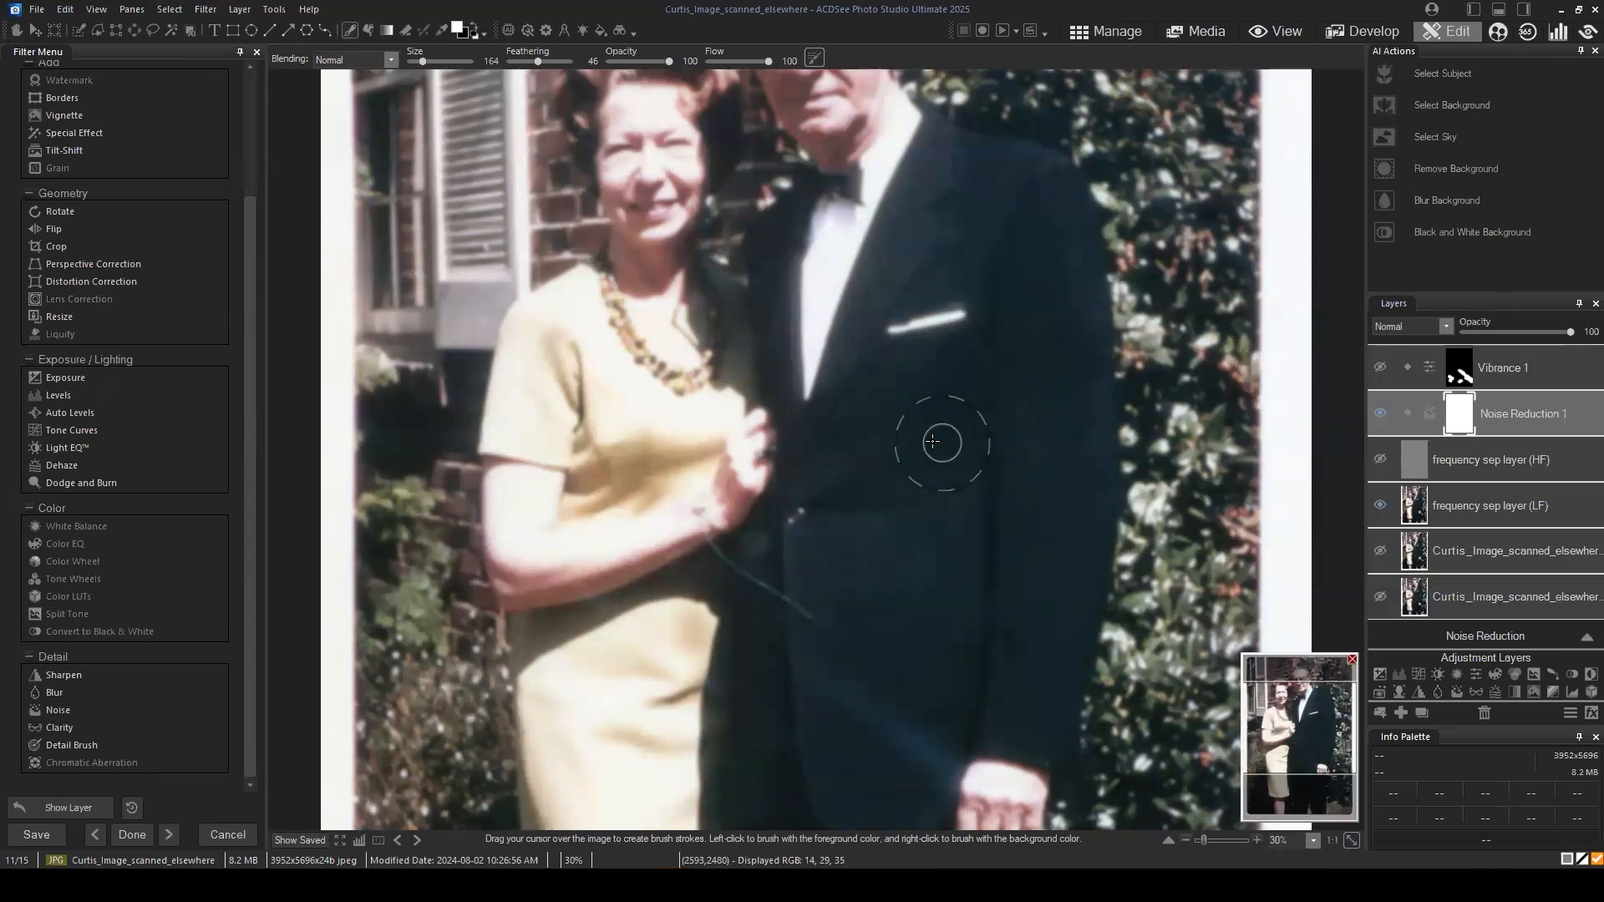
pyautogui.moveTo(1521, 409); pyautogui.dragTo(1561, 394)
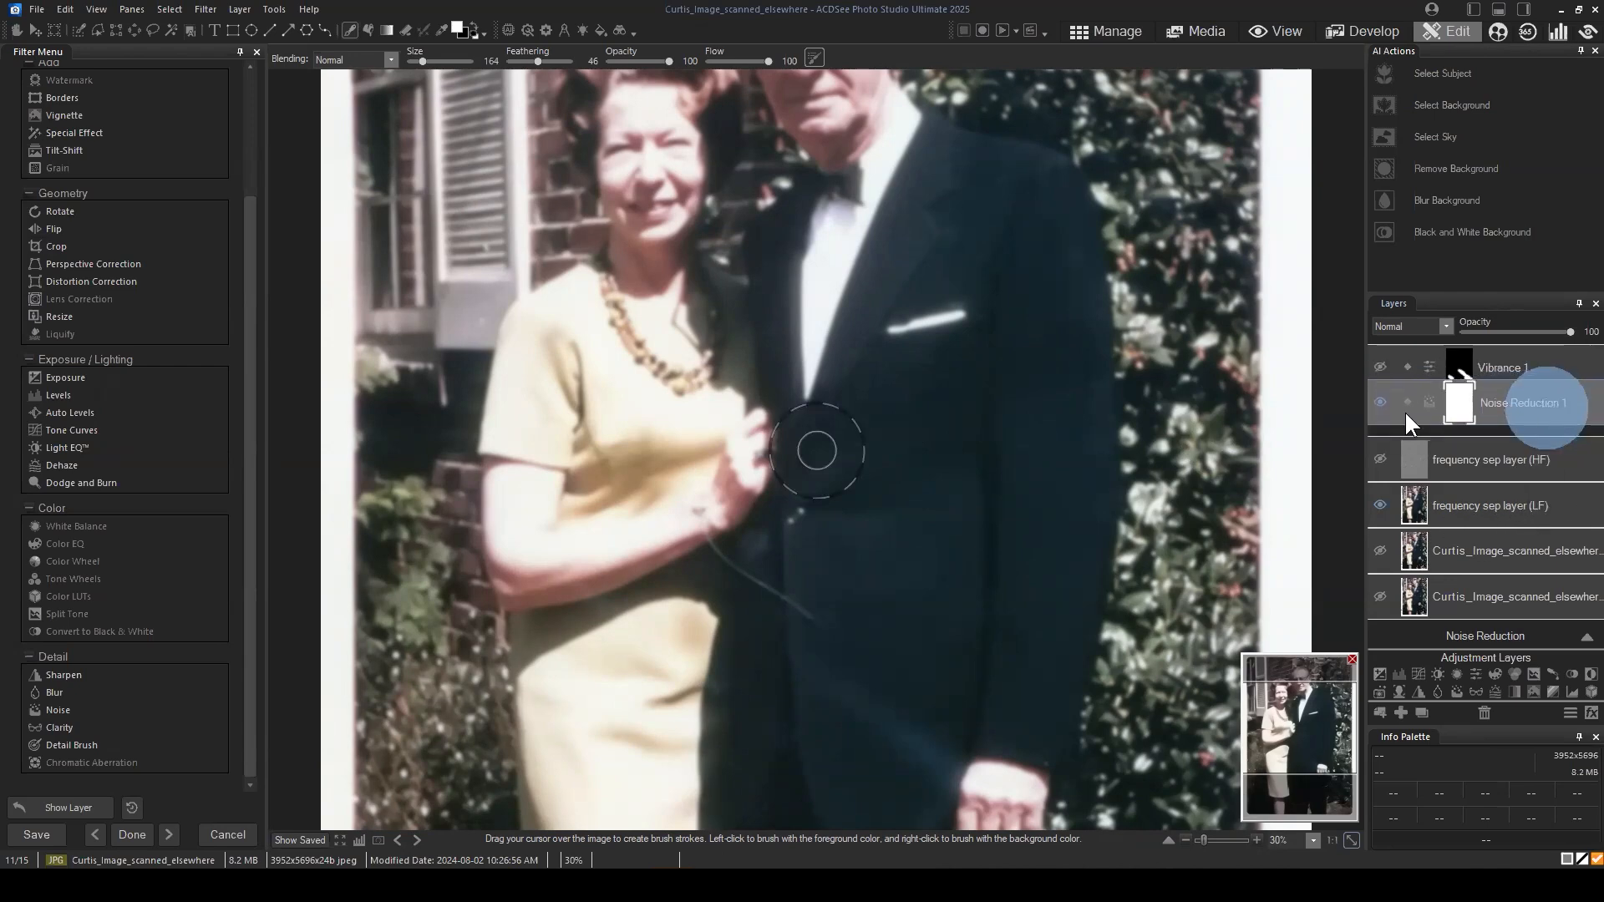
pyautogui.click(1384, 411)
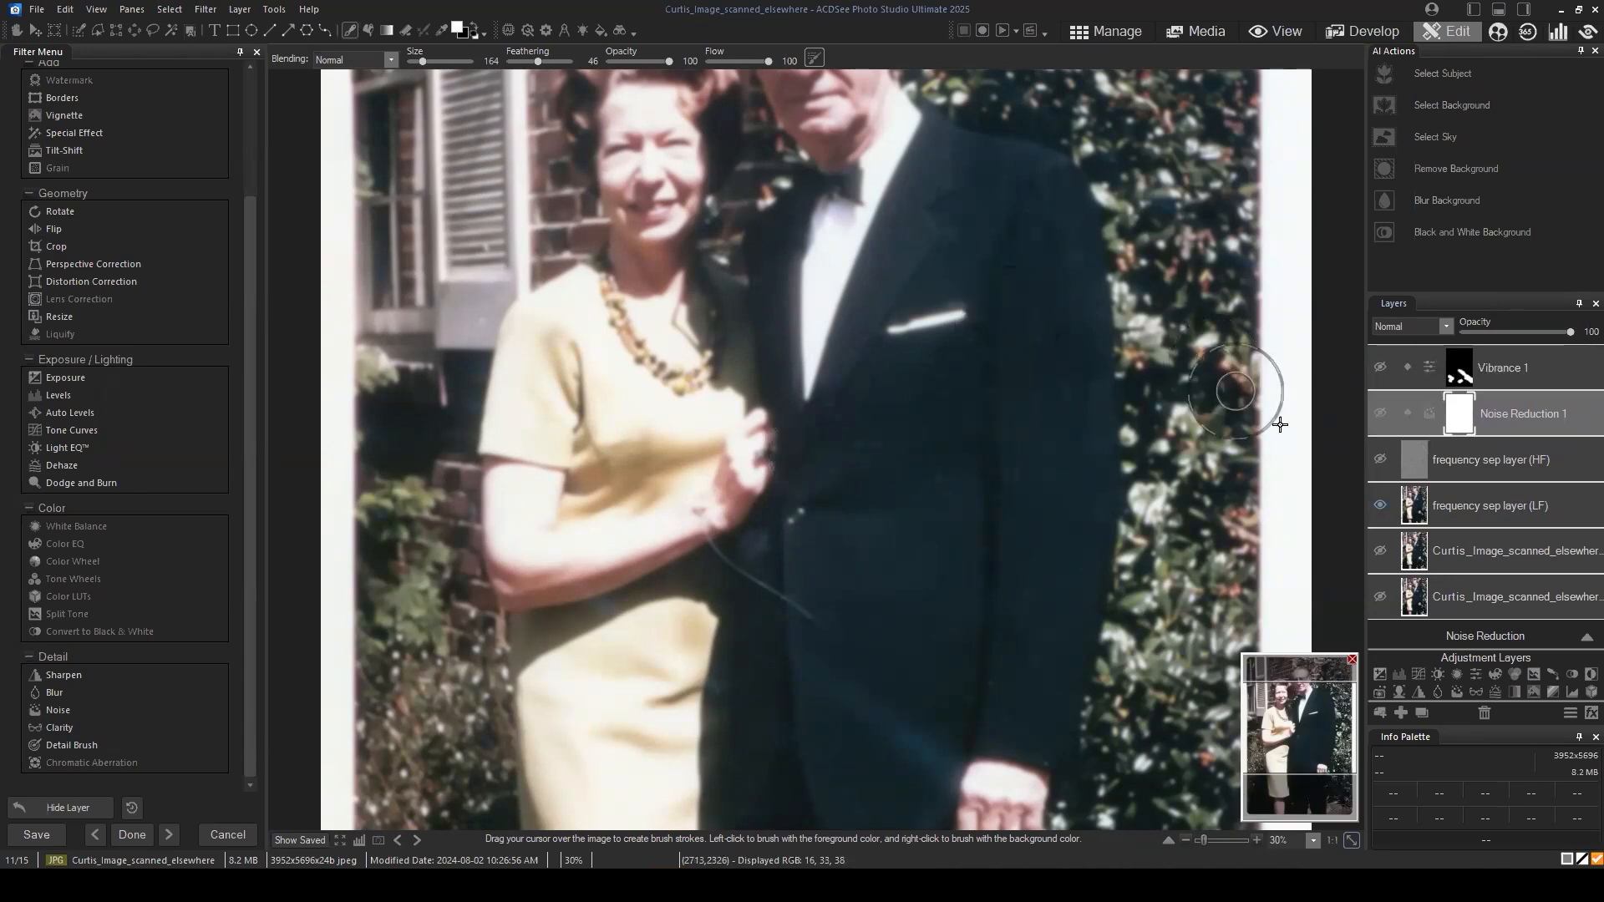
pyautogui.click(1384, 418)
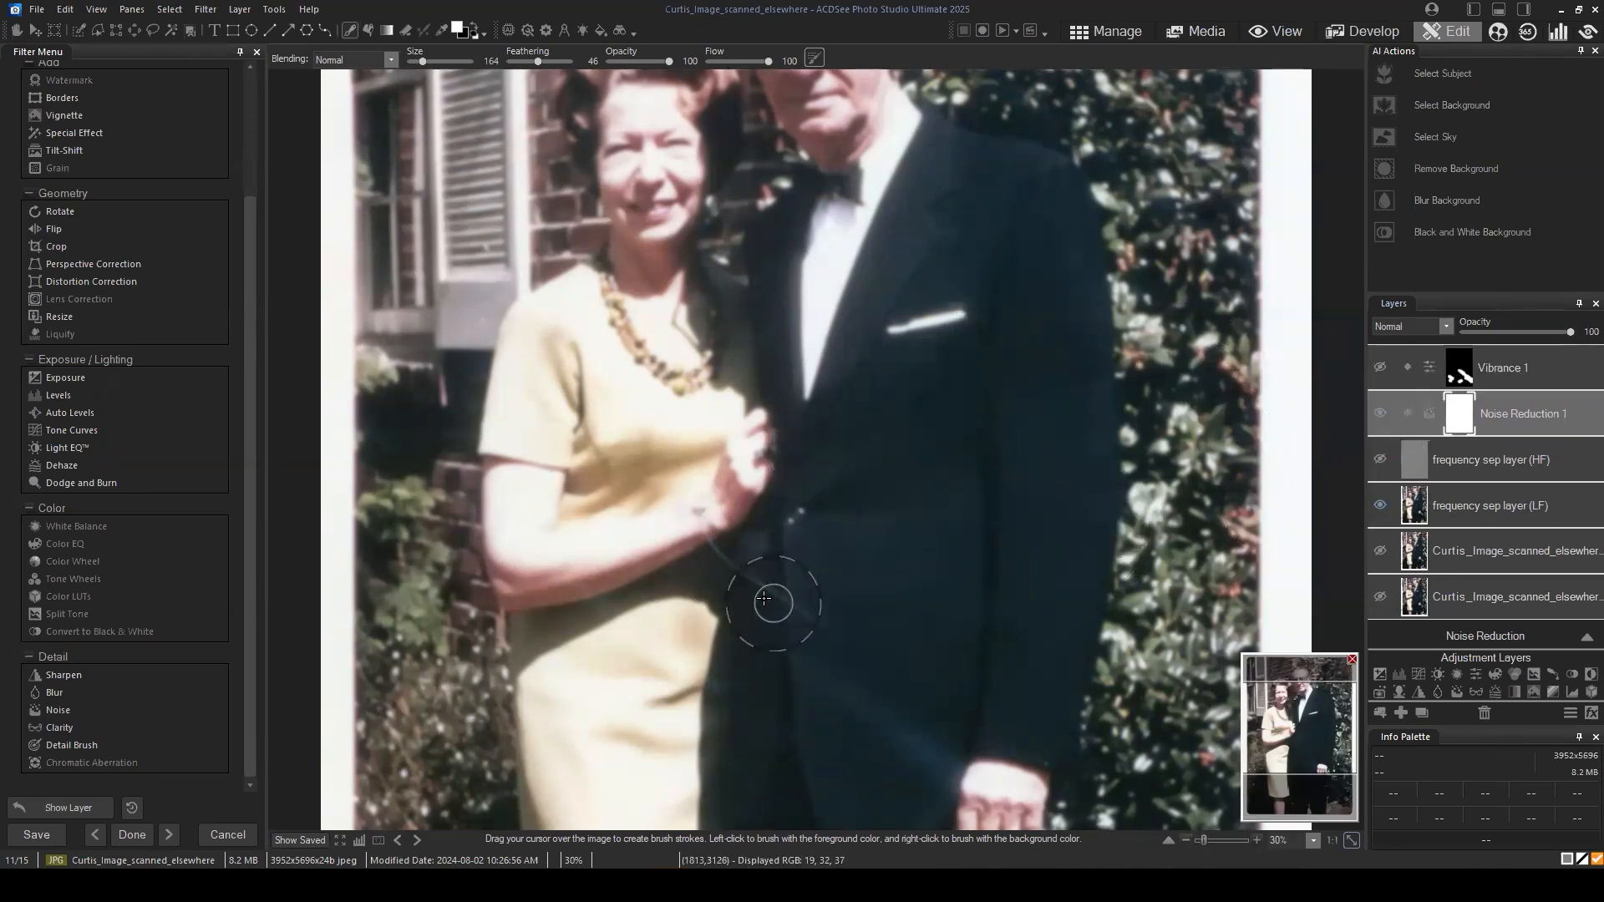
# Step: Open the Blur filter in brush mode on the frequency sep layer (LF) for the thin curved scratch below the woman's hand
pyautogui.scroll(2, 822, 638)
pyautogui.moveTo(1314, 739); pyautogui.dragTo(1293, 744)
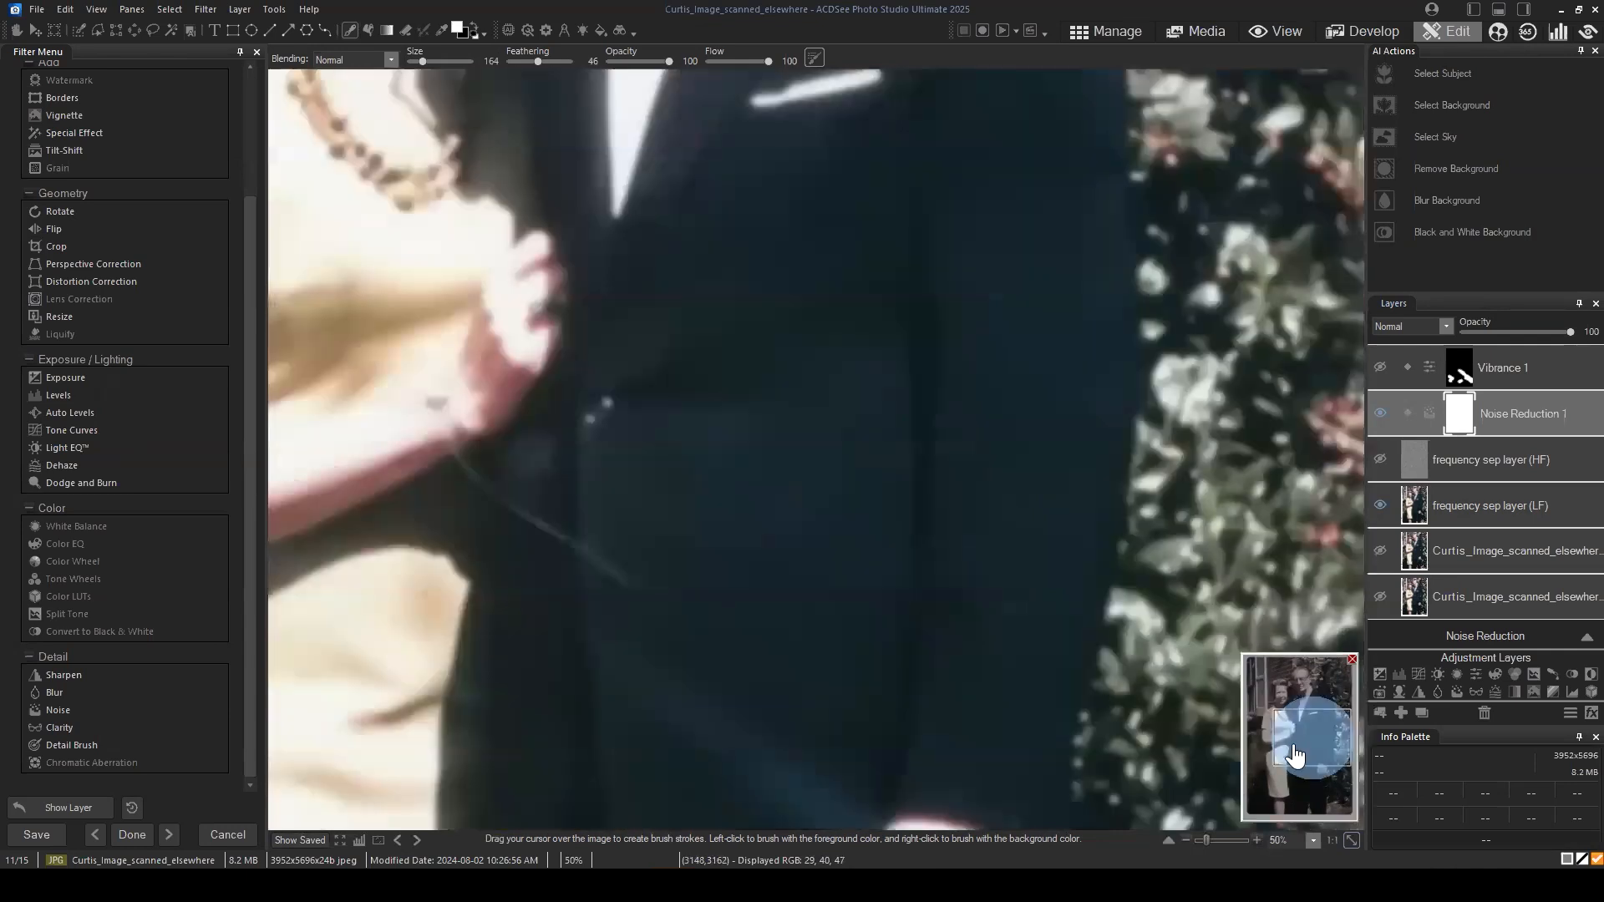
pyautogui.click(1491, 514)
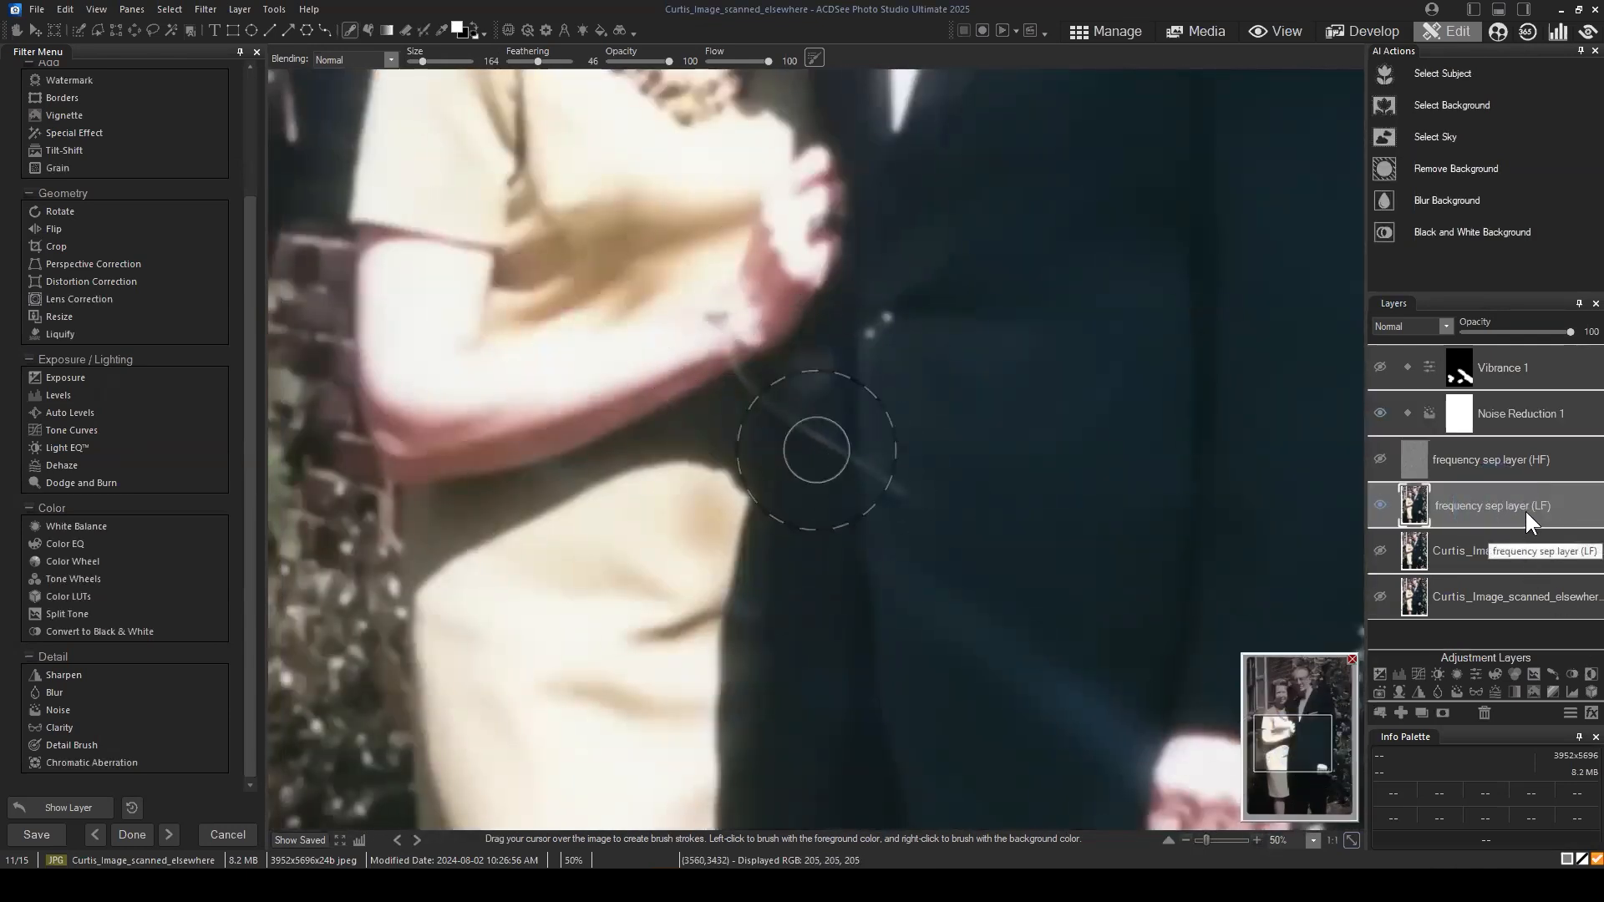
pyautogui.click(1516, 509)
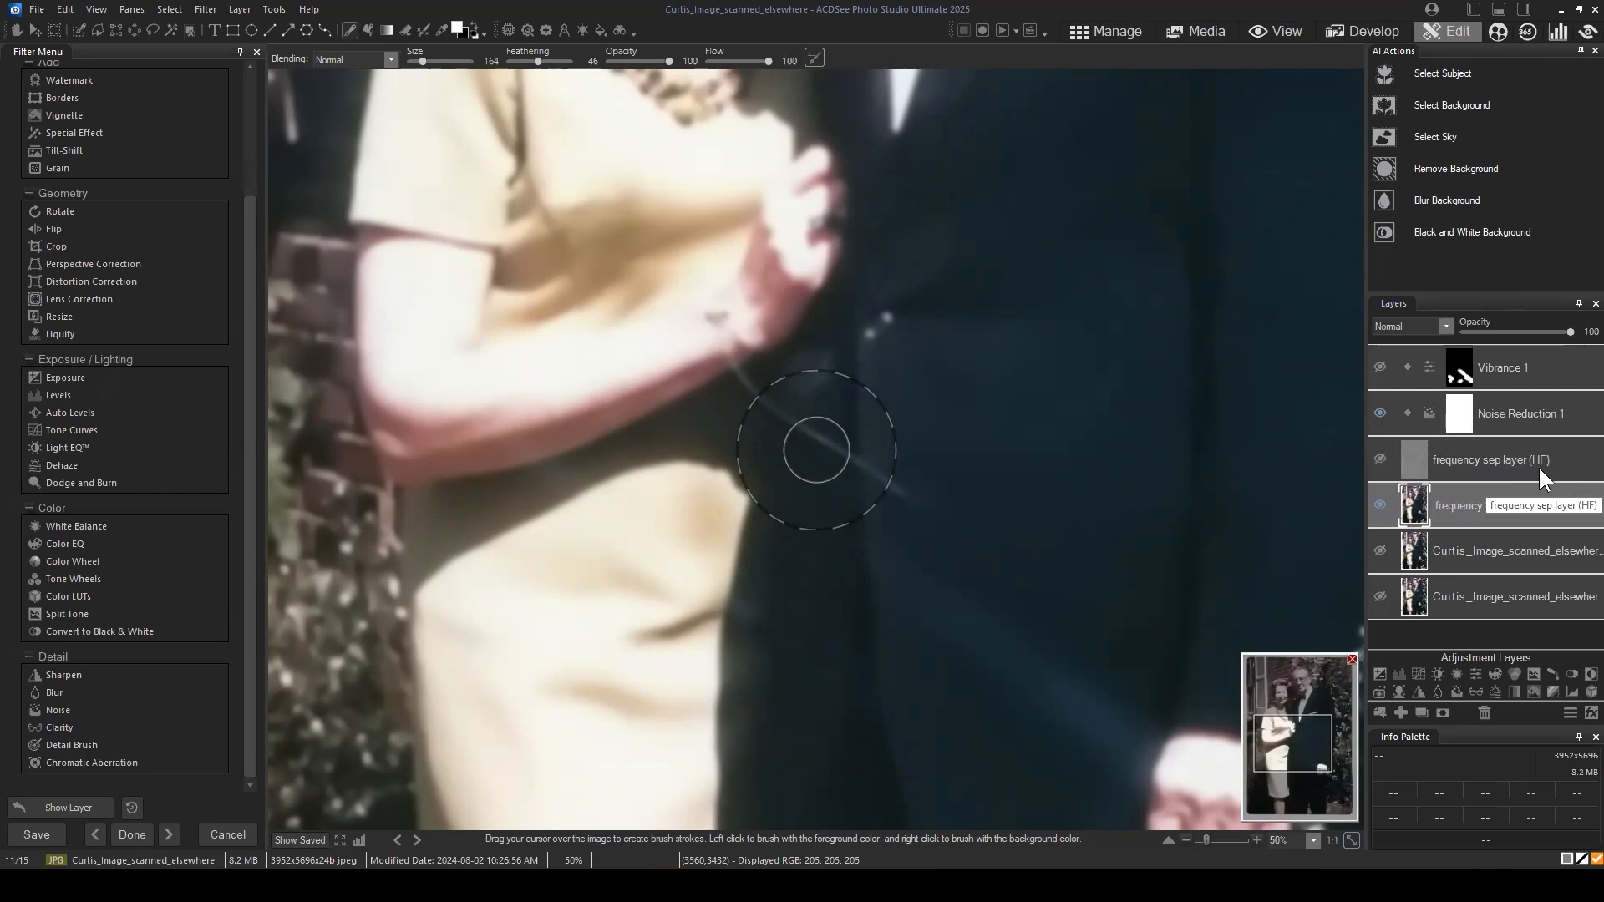
pyautogui.moveTo(1510, 507); pyautogui.dragTo(1534, 498)
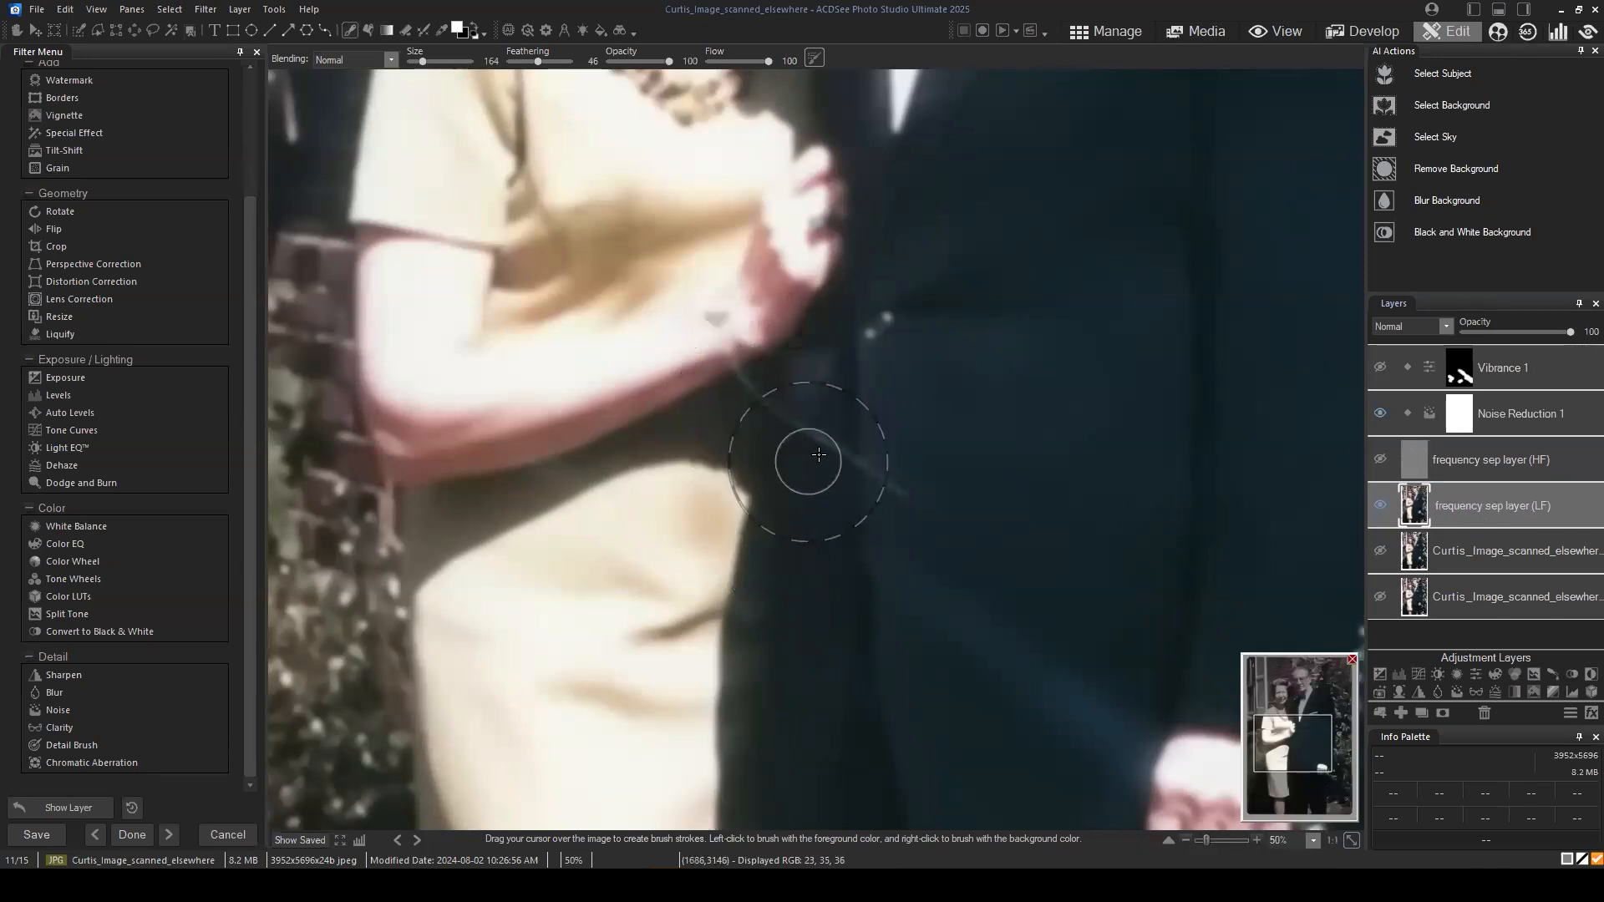
pyautogui.scroll(3, 167, 267)
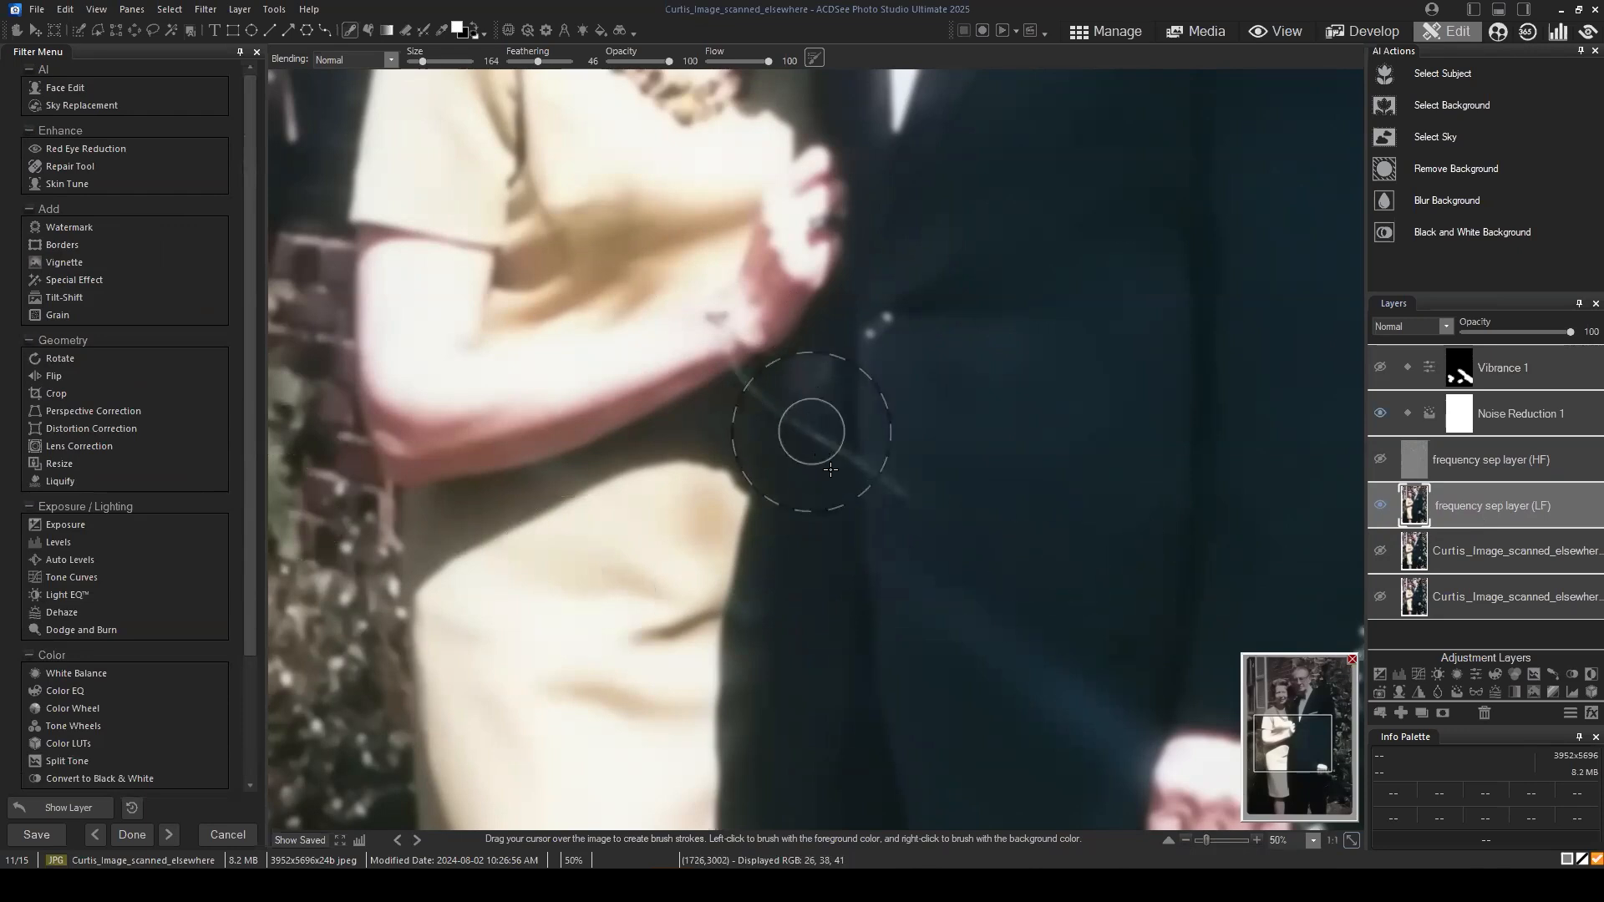
pyautogui.scroll(-3, 103, 685)
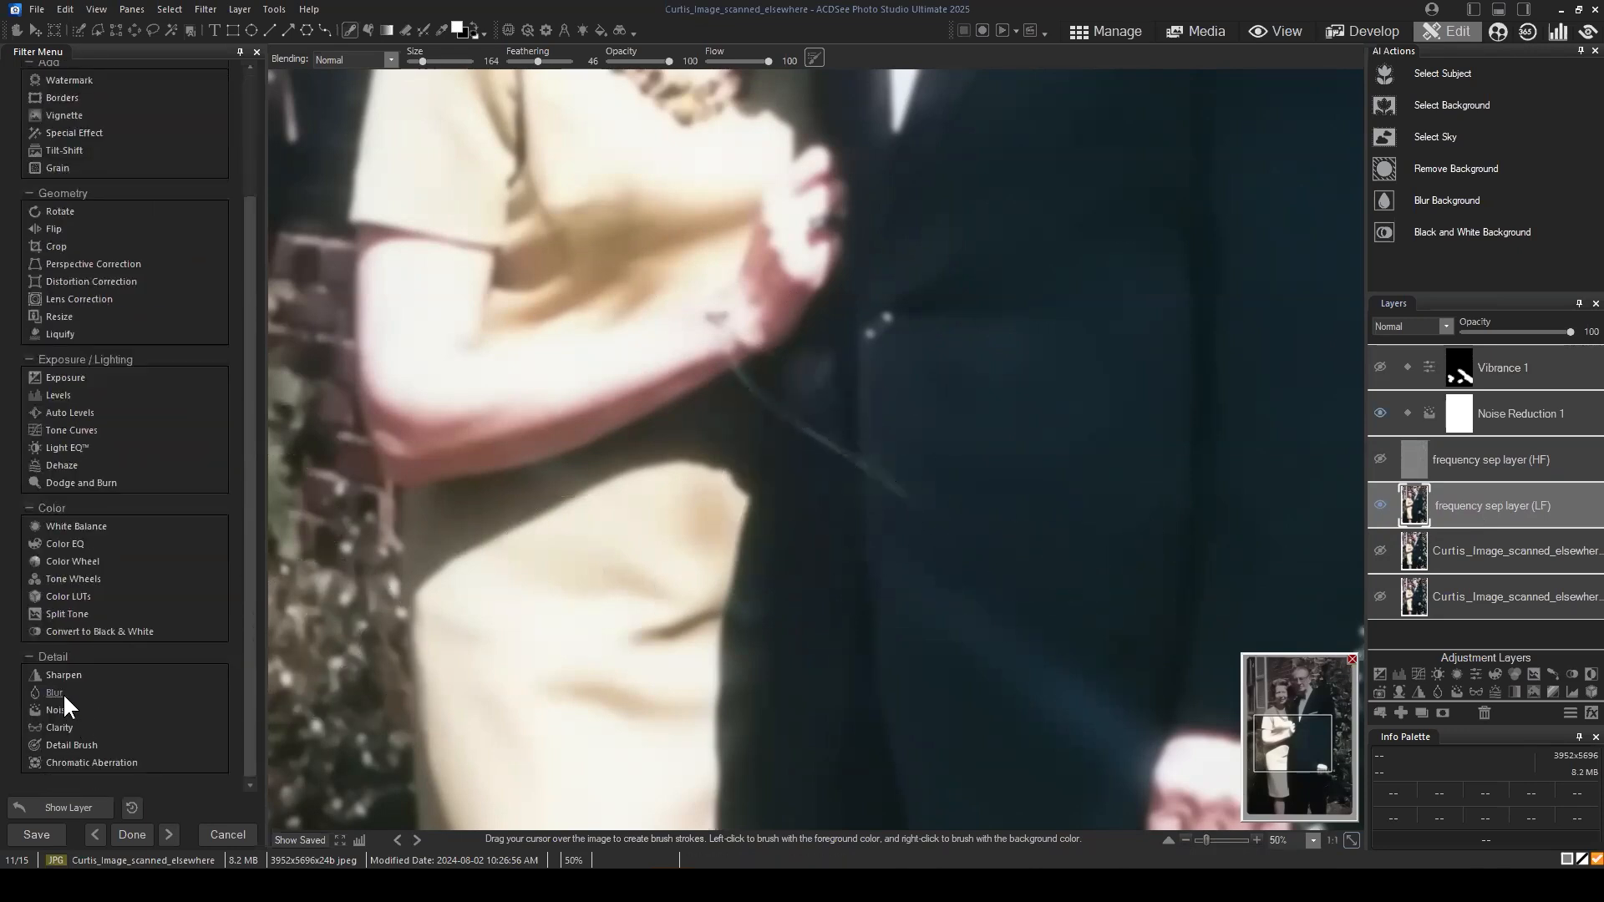
pyautogui.click(60, 693)
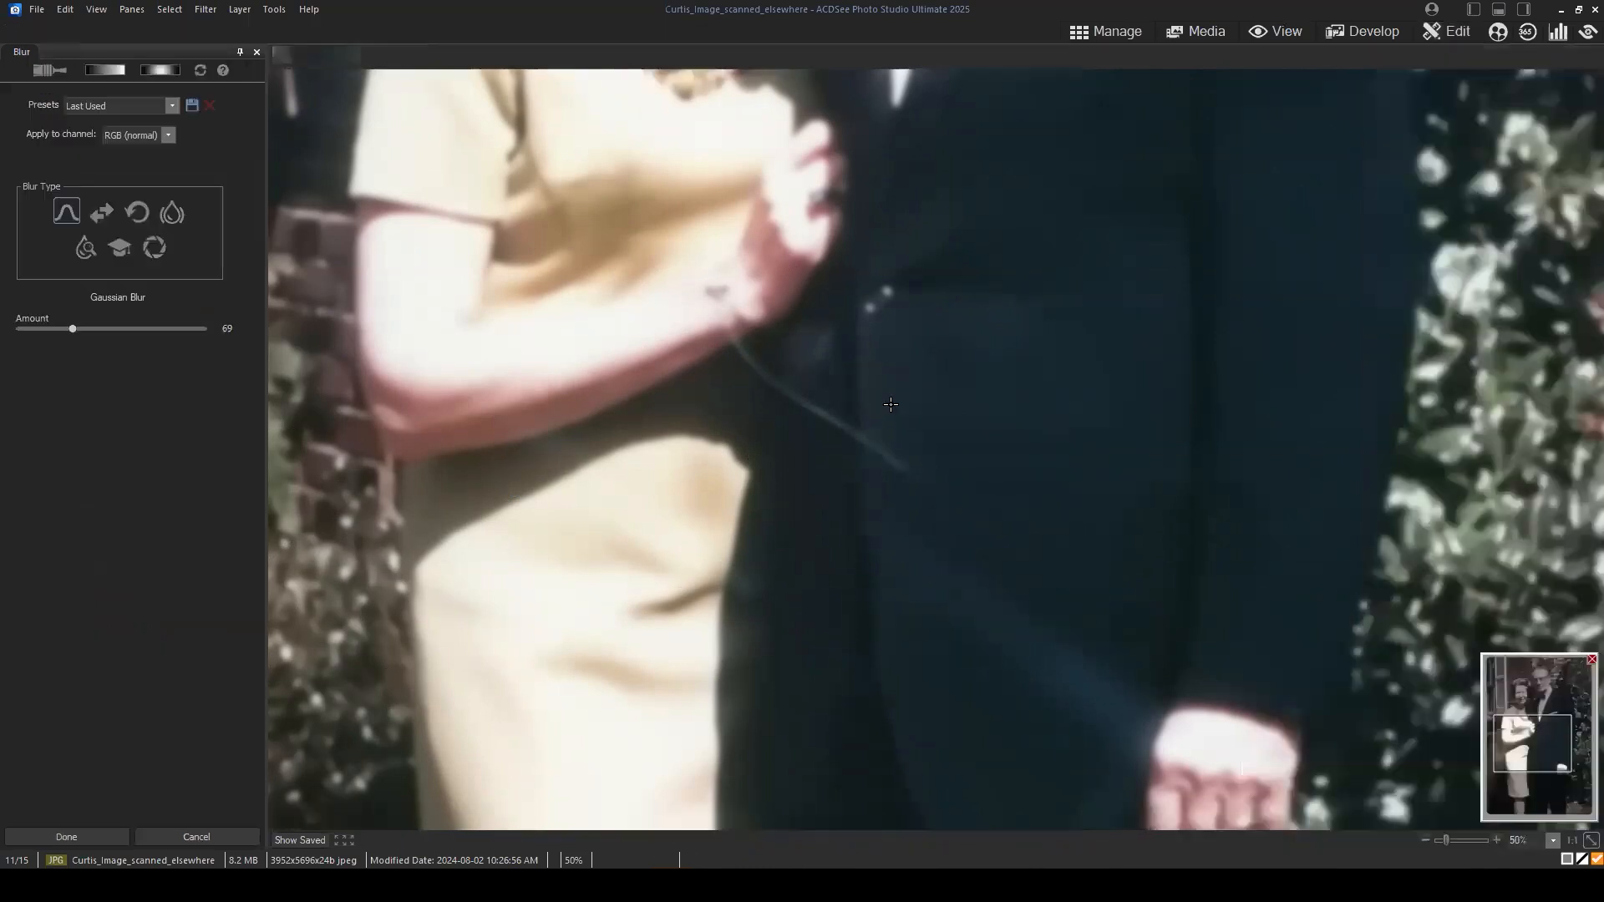
pyautogui.click(49, 70)
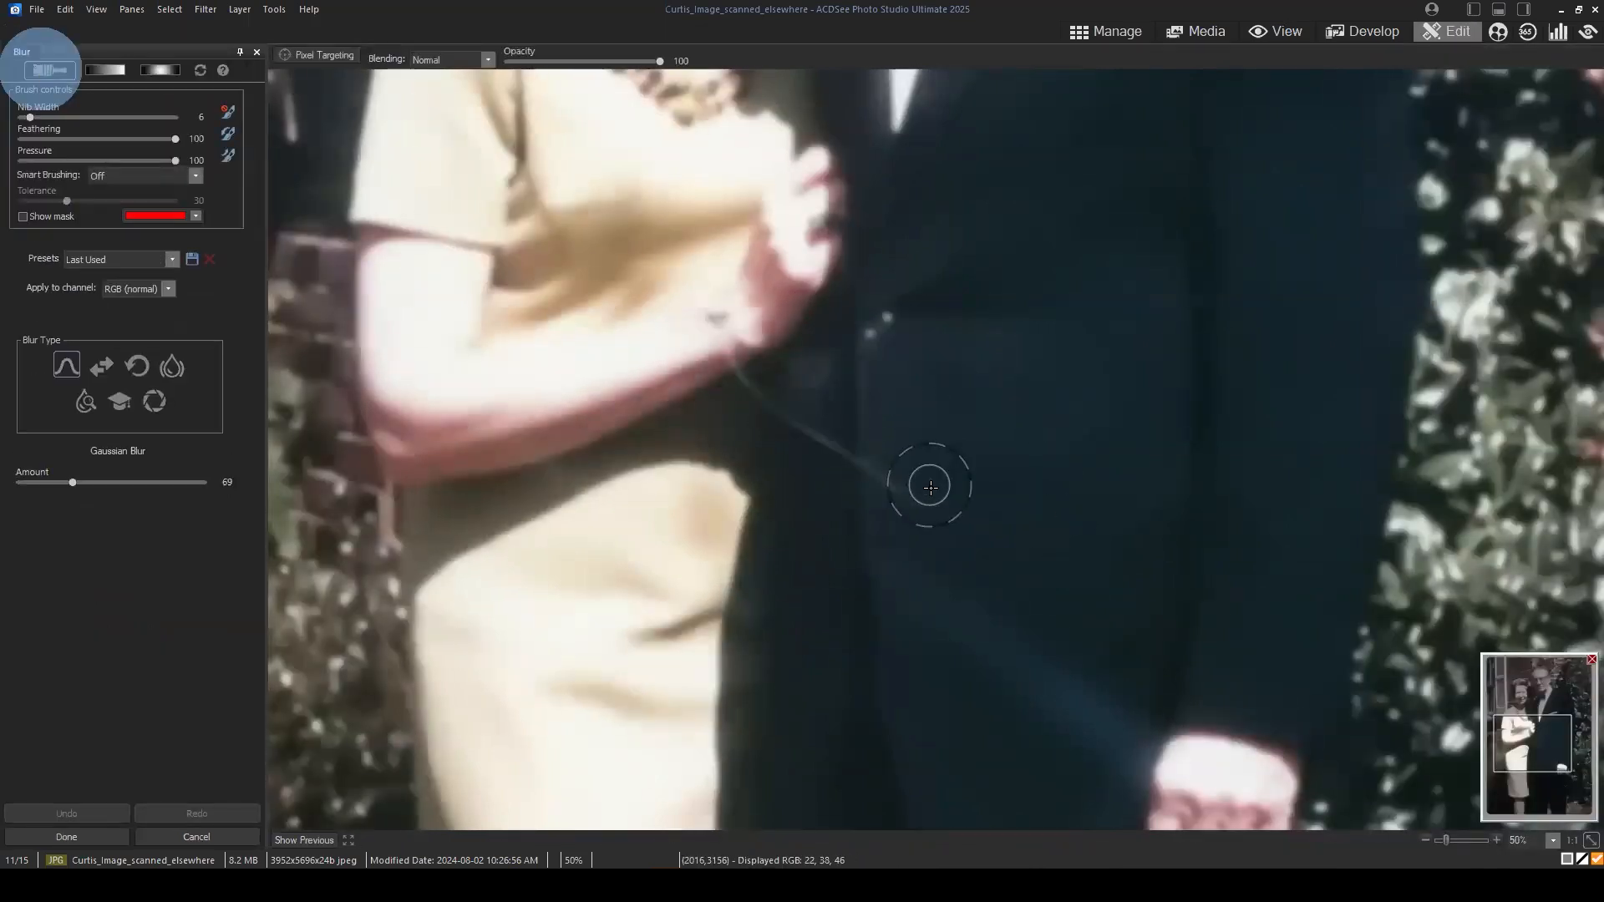
# Step: Set the nib width to 3 and brush Gaussian Blur along the thin curved scratch from the jacket up to the woman's wrist
pyautogui.click(902, 494)
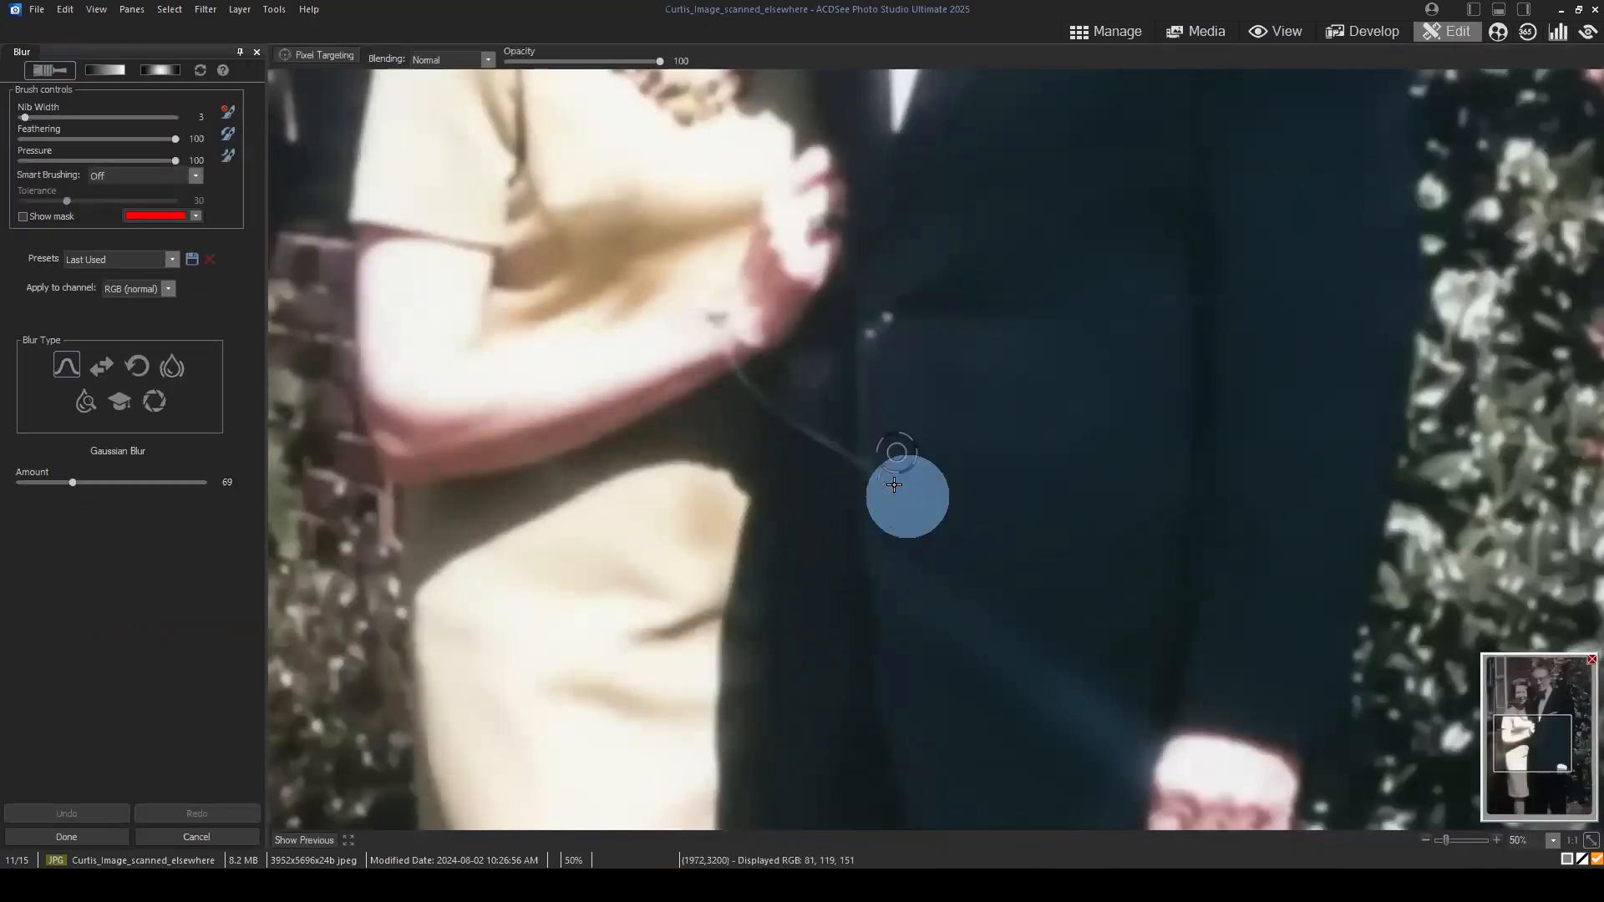
pyautogui.click(843, 484)
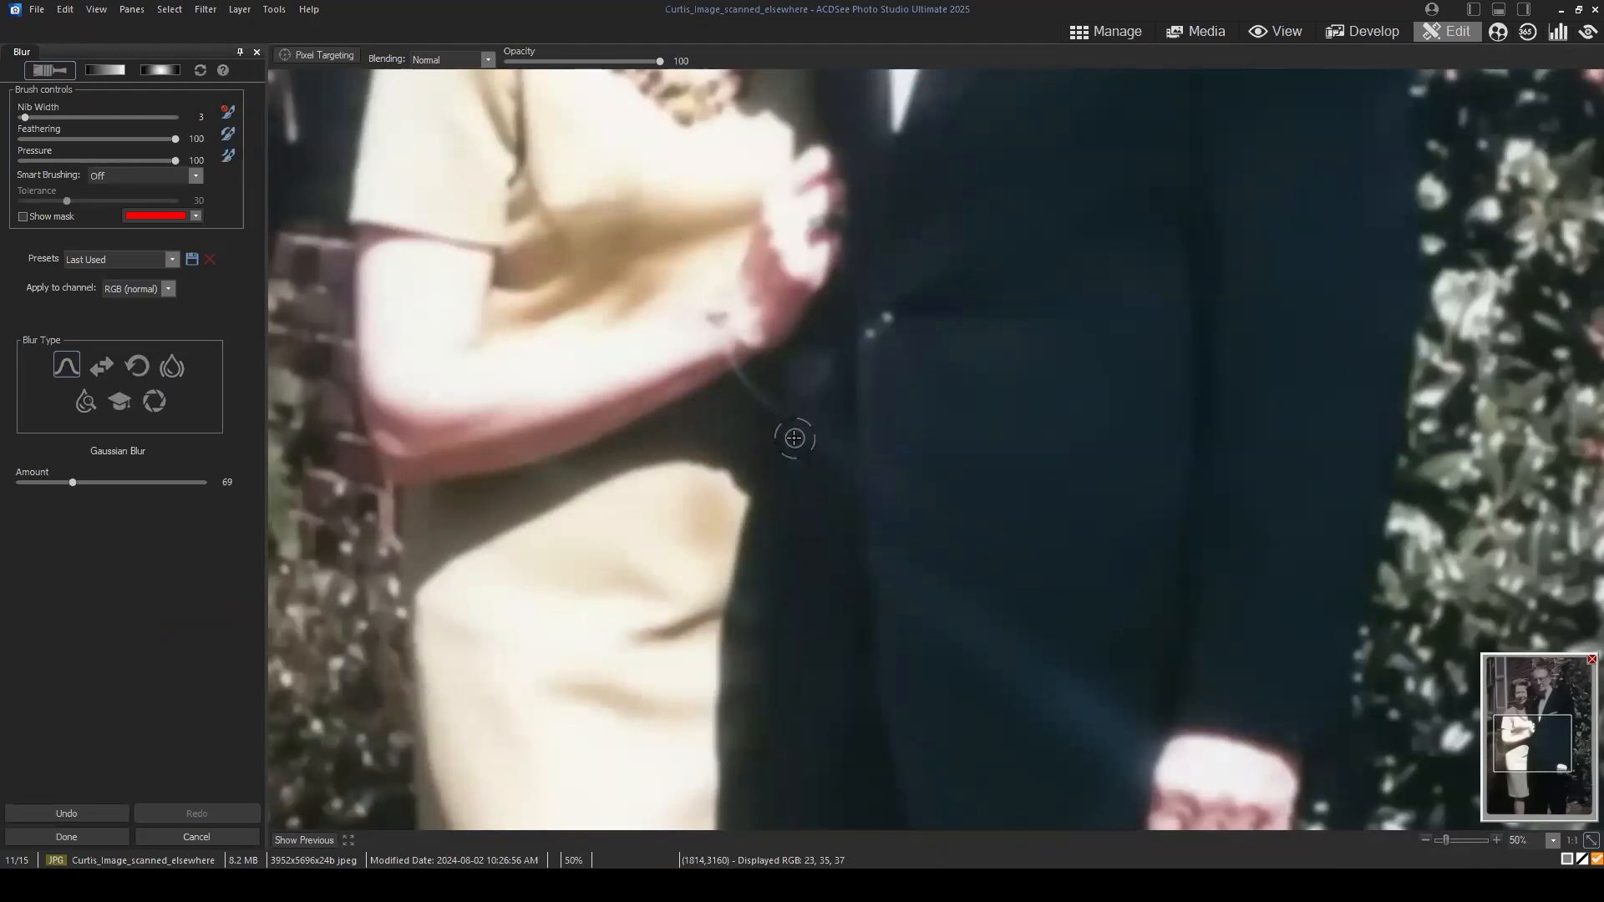
pyautogui.click(737, 395)
pyautogui.click(735, 405)
pyautogui.click(726, 368)
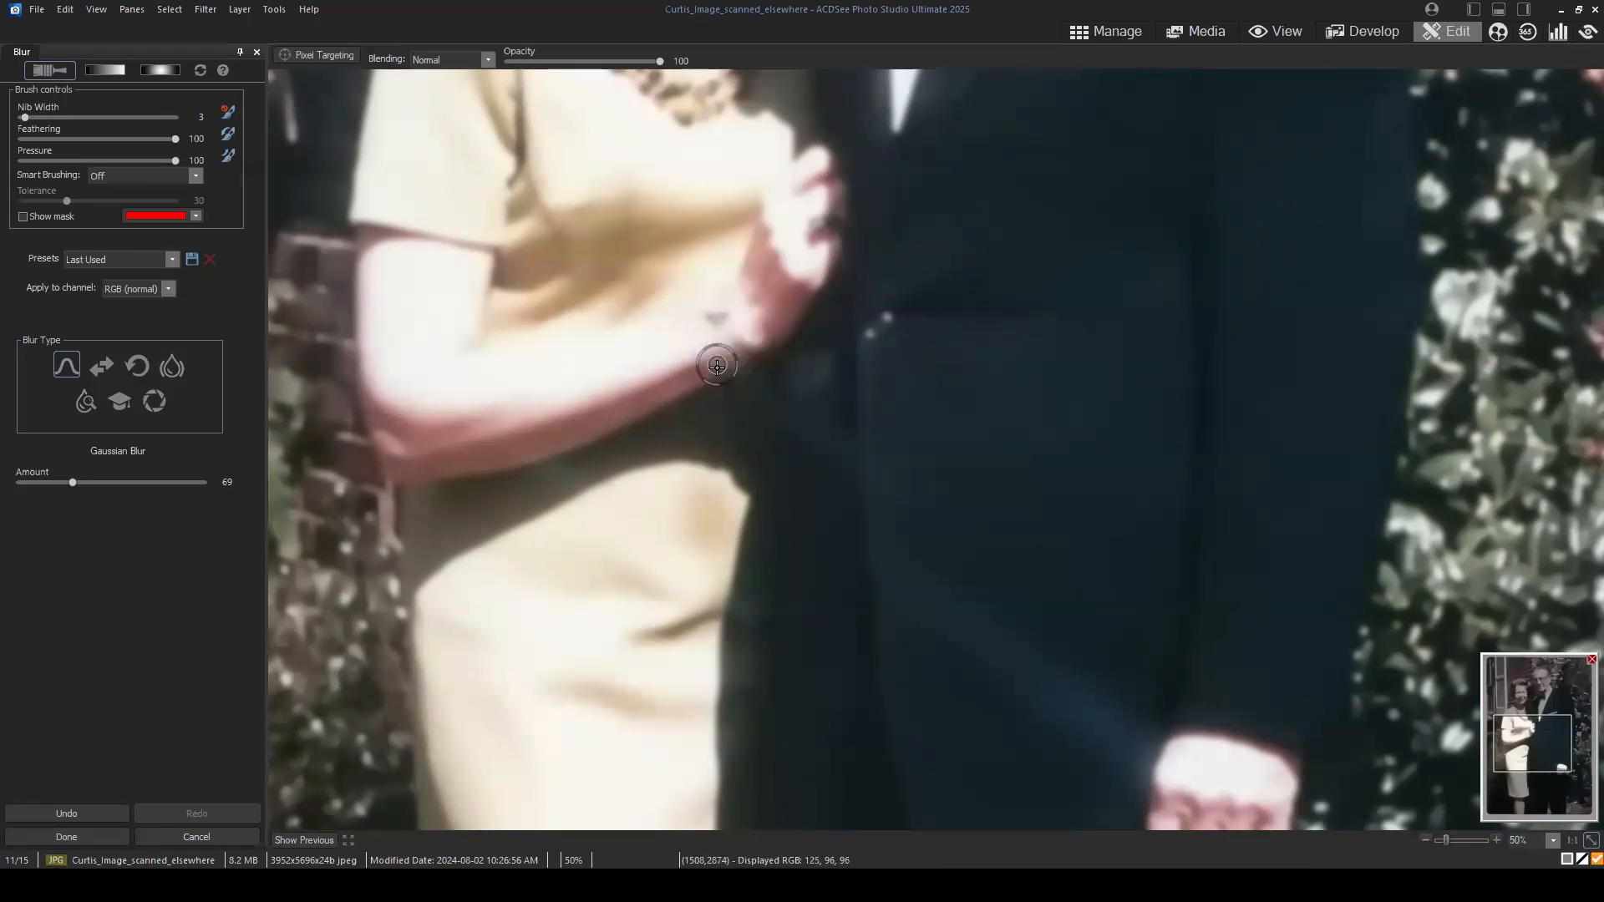
pyautogui.click(748, 386)
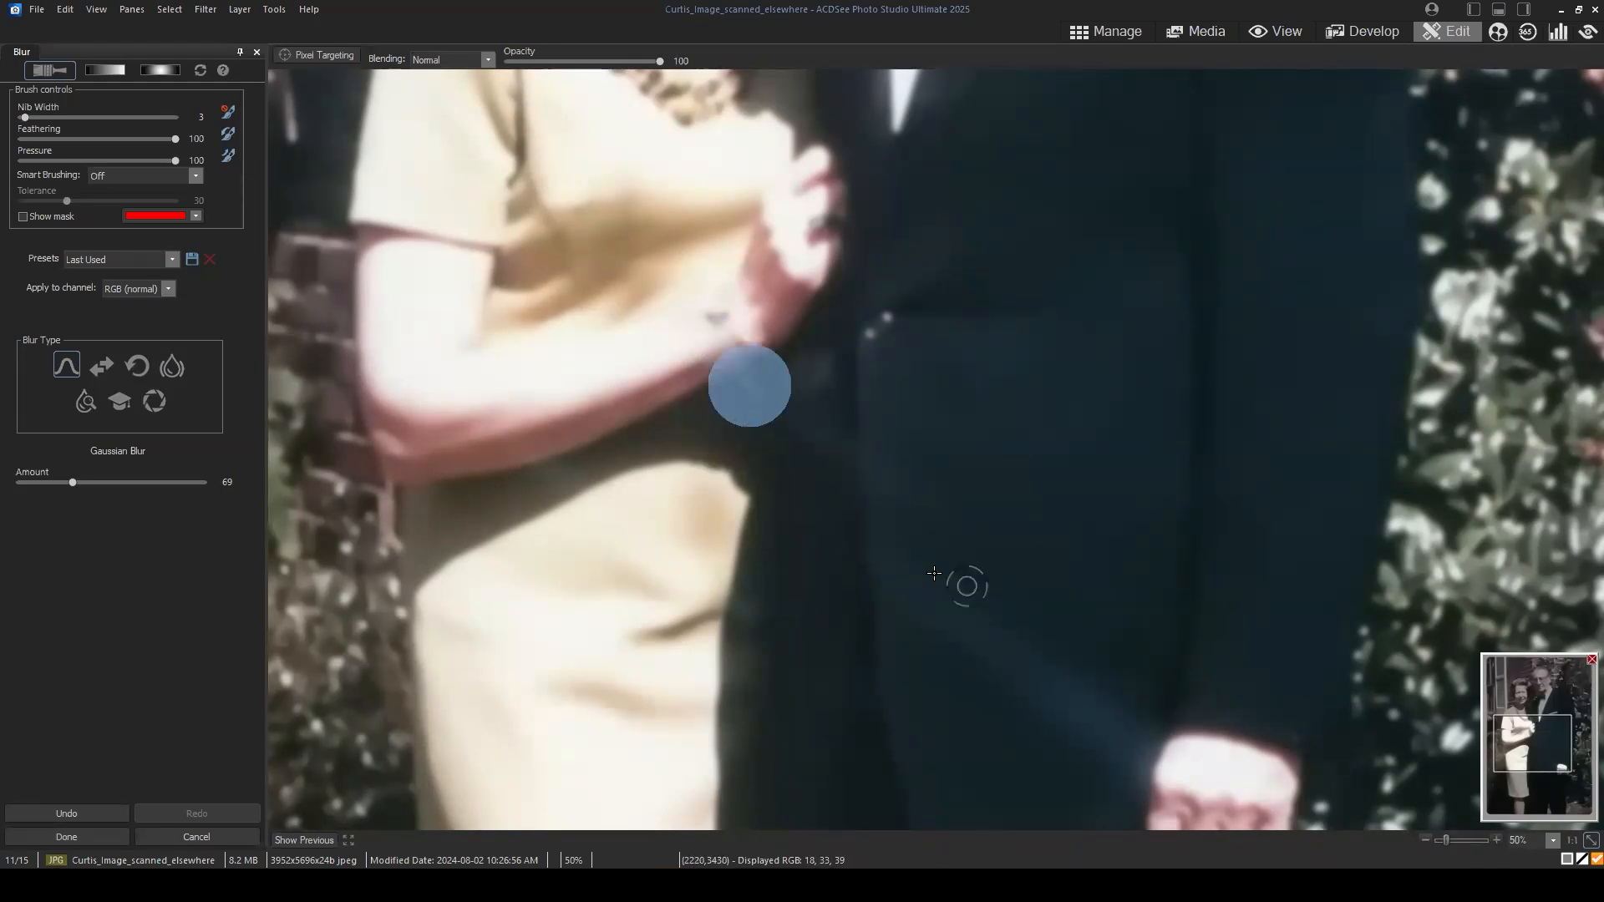
pyautogui.click(743, 399)
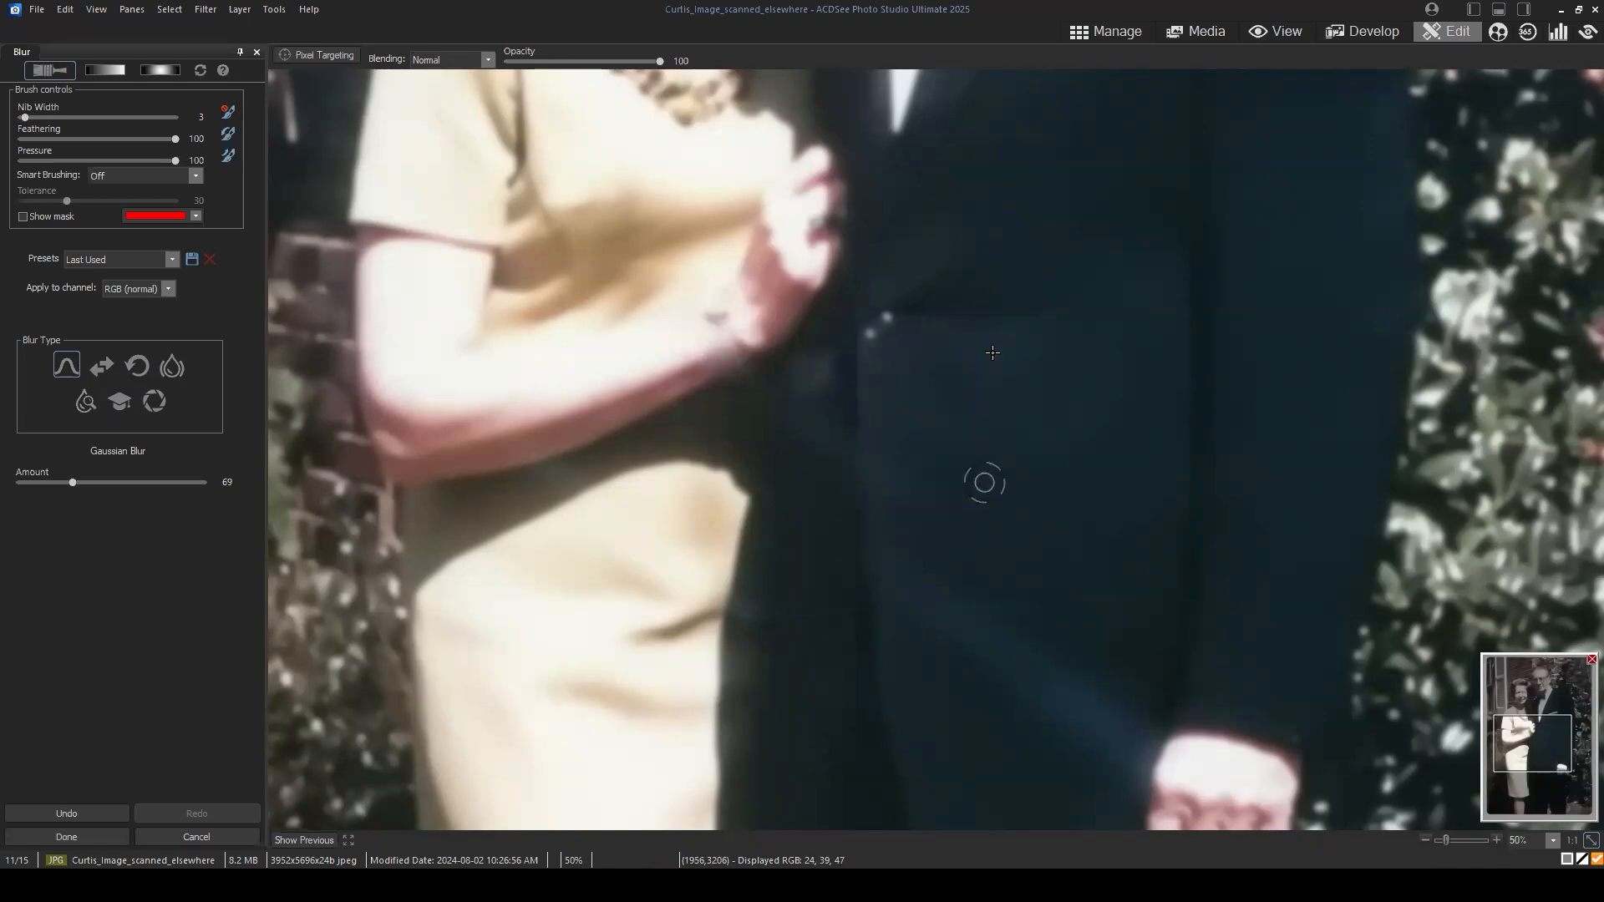
# Step: Check the blurred scratch area up close and against the whole photo, and discard the brushed blur
pyautogui.scroll(-3, 949, 356)
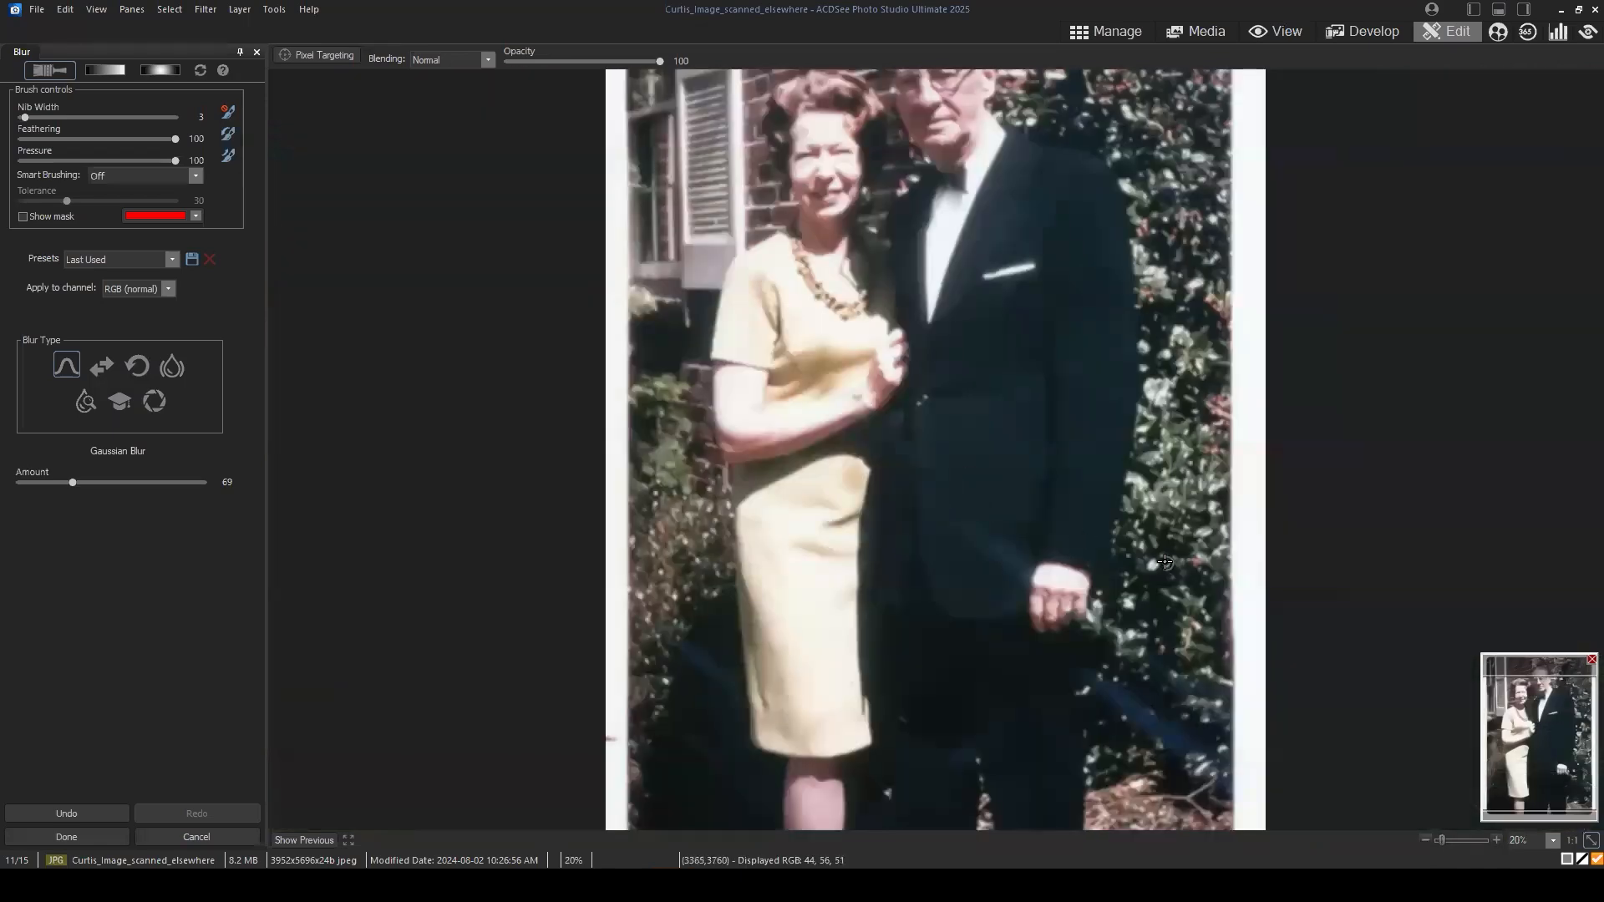
pyautogui.scroll(3, 1165, 563)
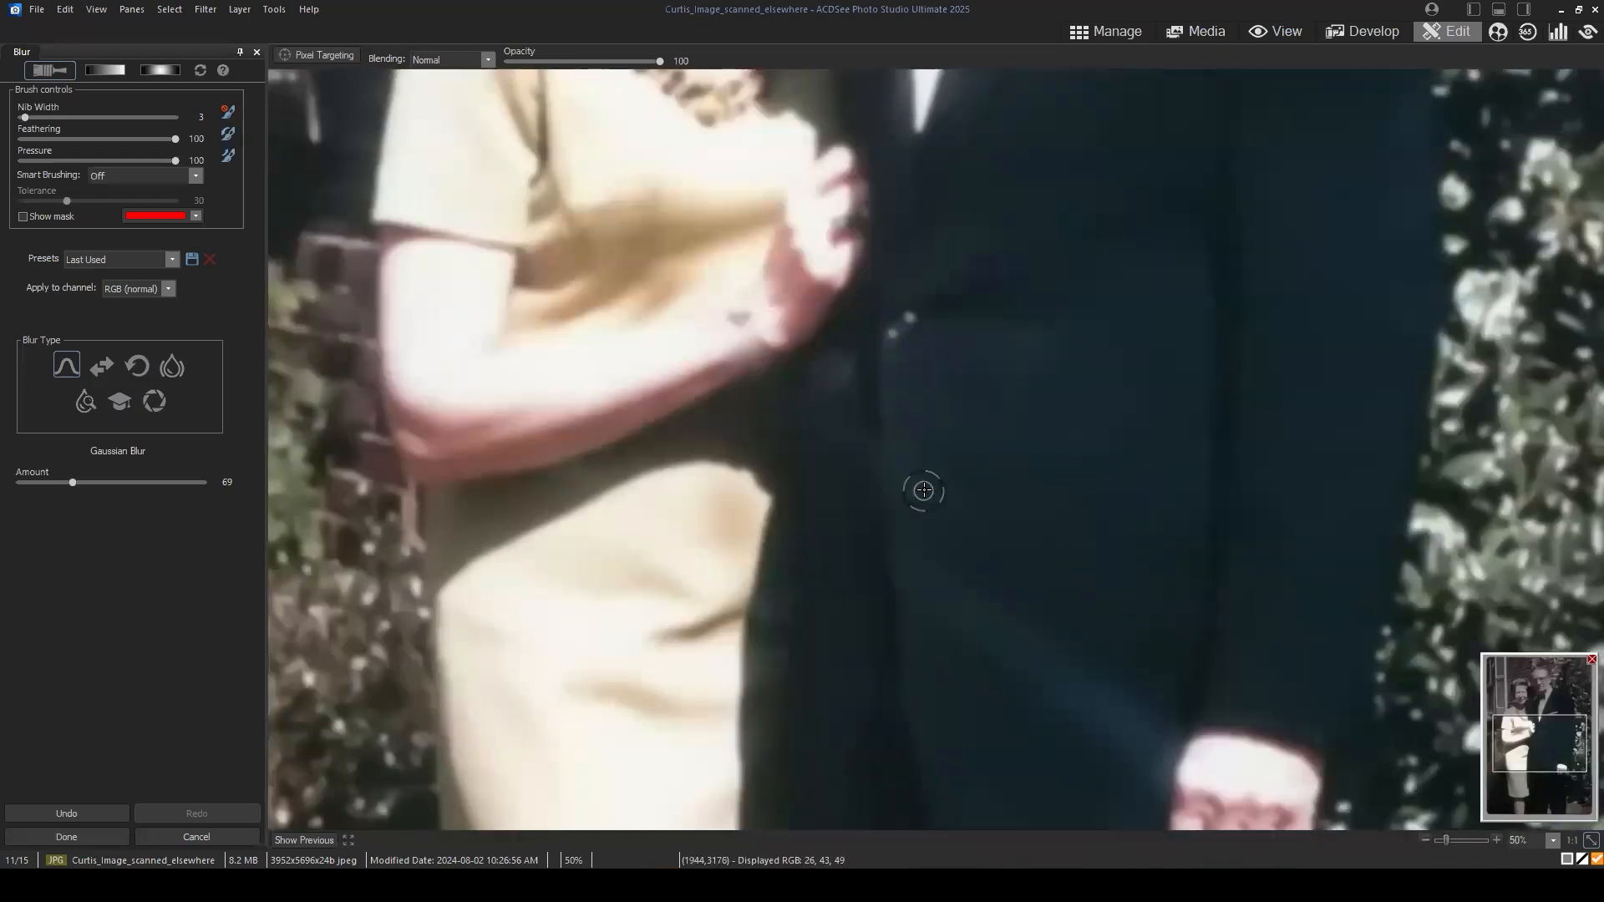
pyautogui.scroll(-4, 949, 490)
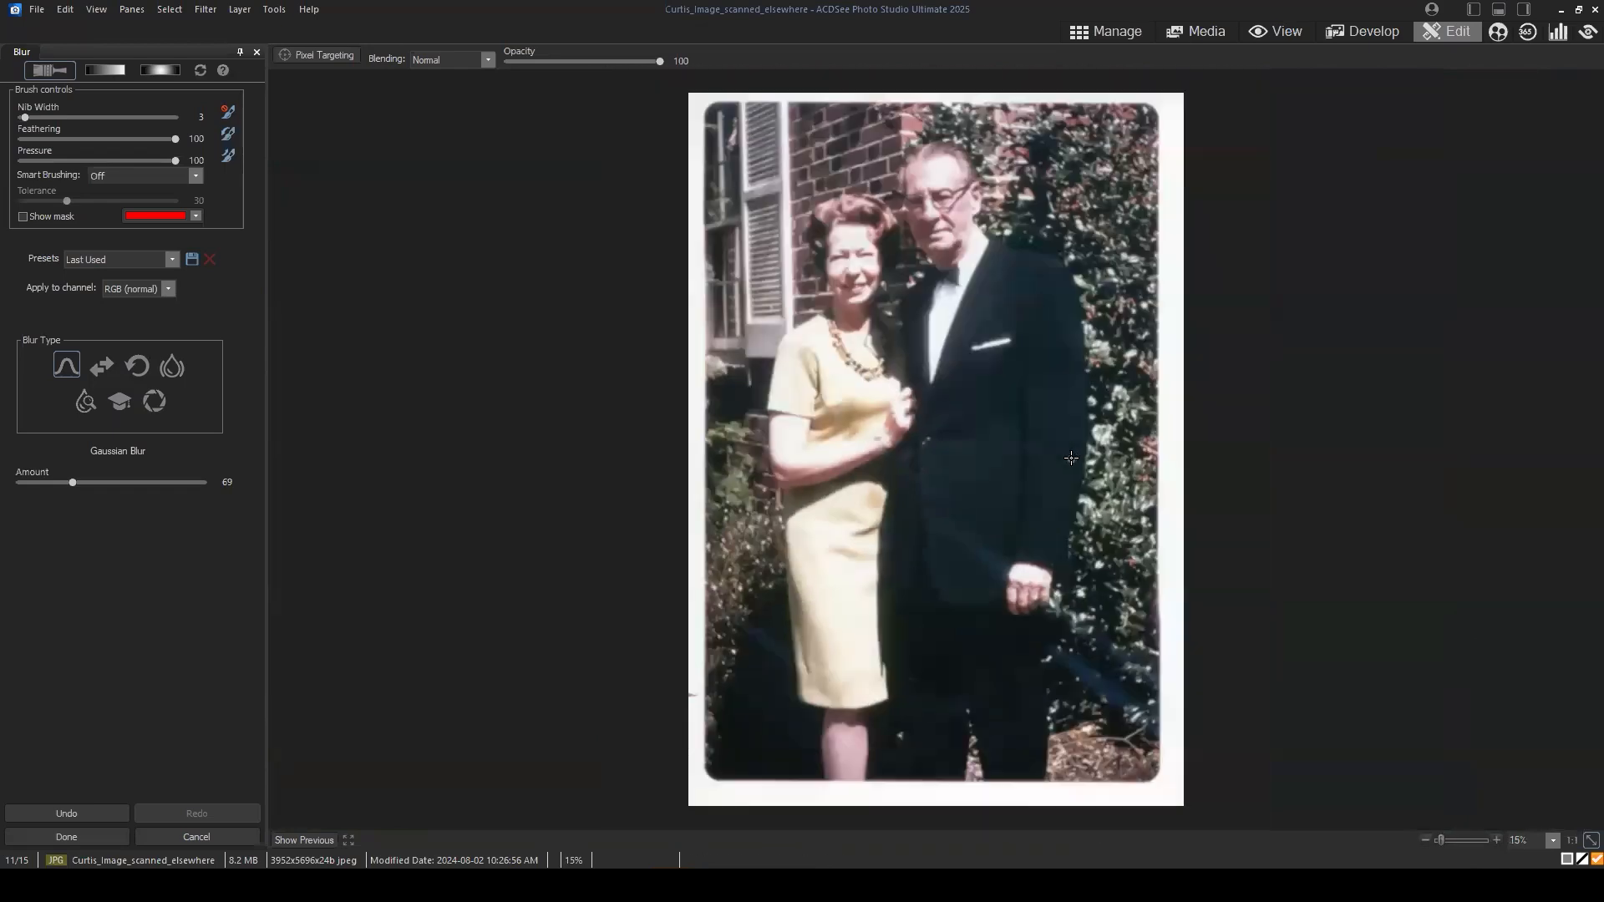
pyautogui.scroll(-1, 1071, 458)
pyautogui.scroll(2, 1031, 527)
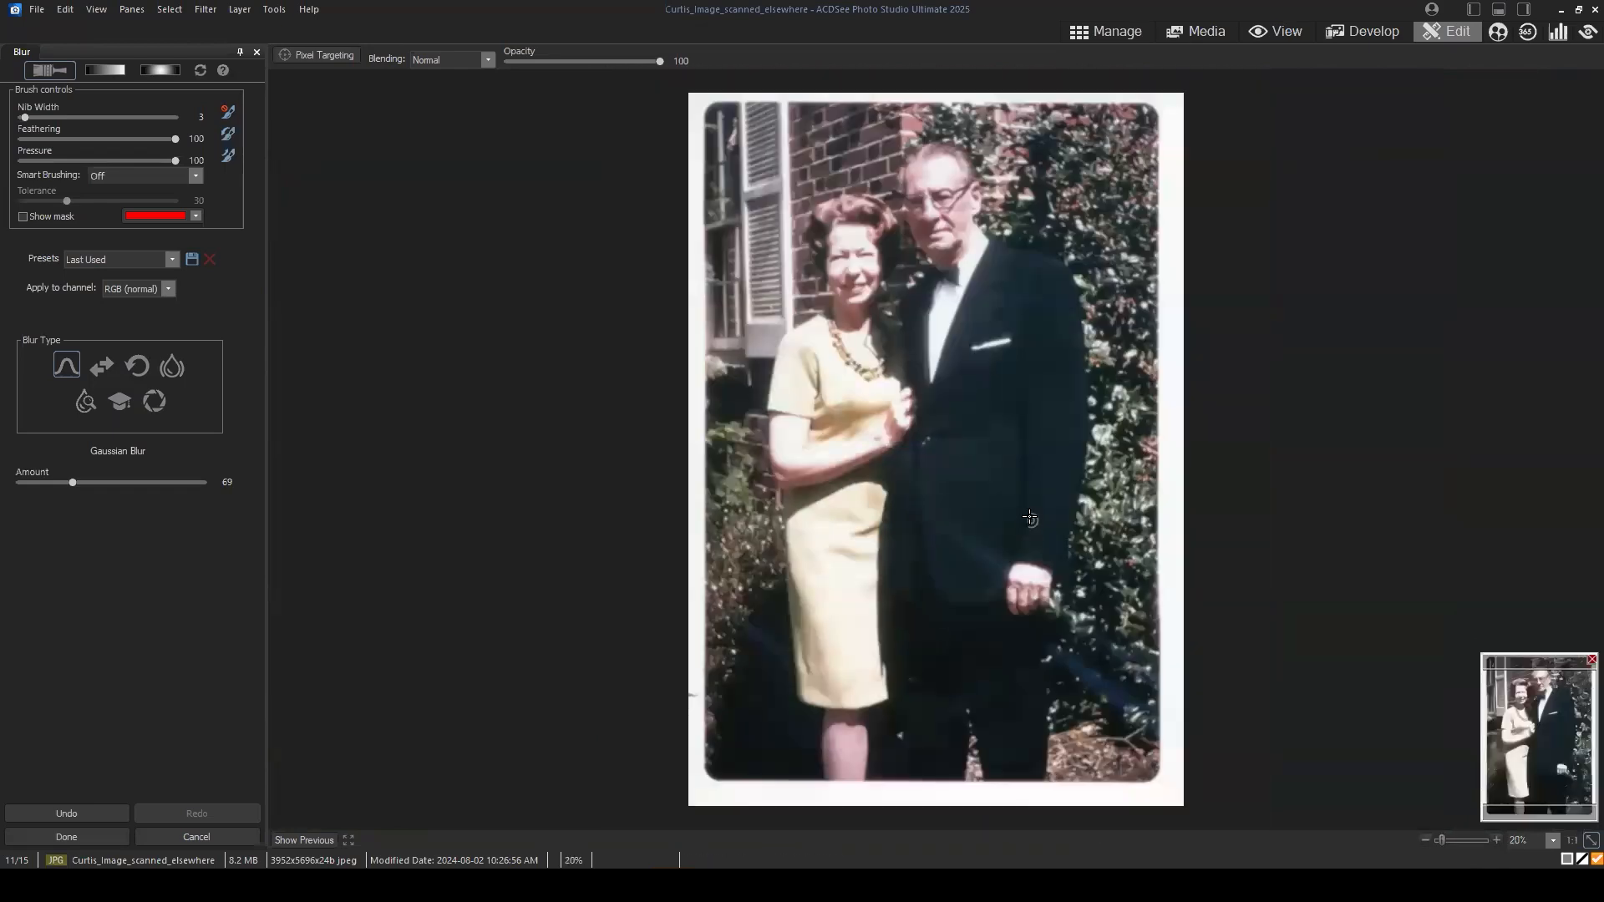
pyautogui.scroll(2, 952, 523)
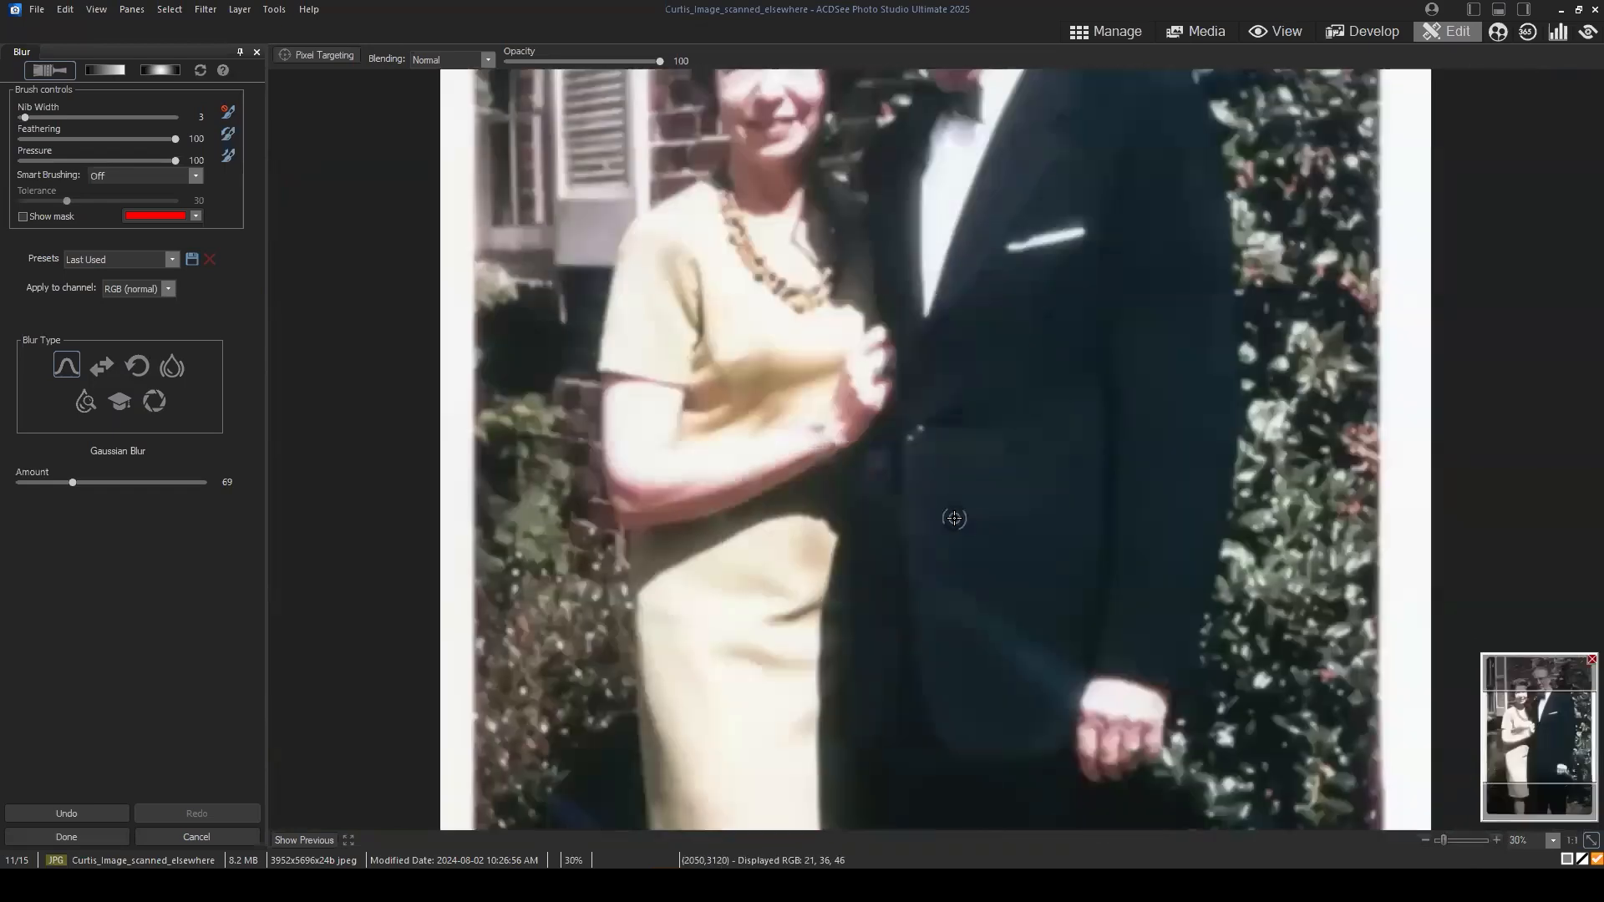
pyautogui.click(185, 835)
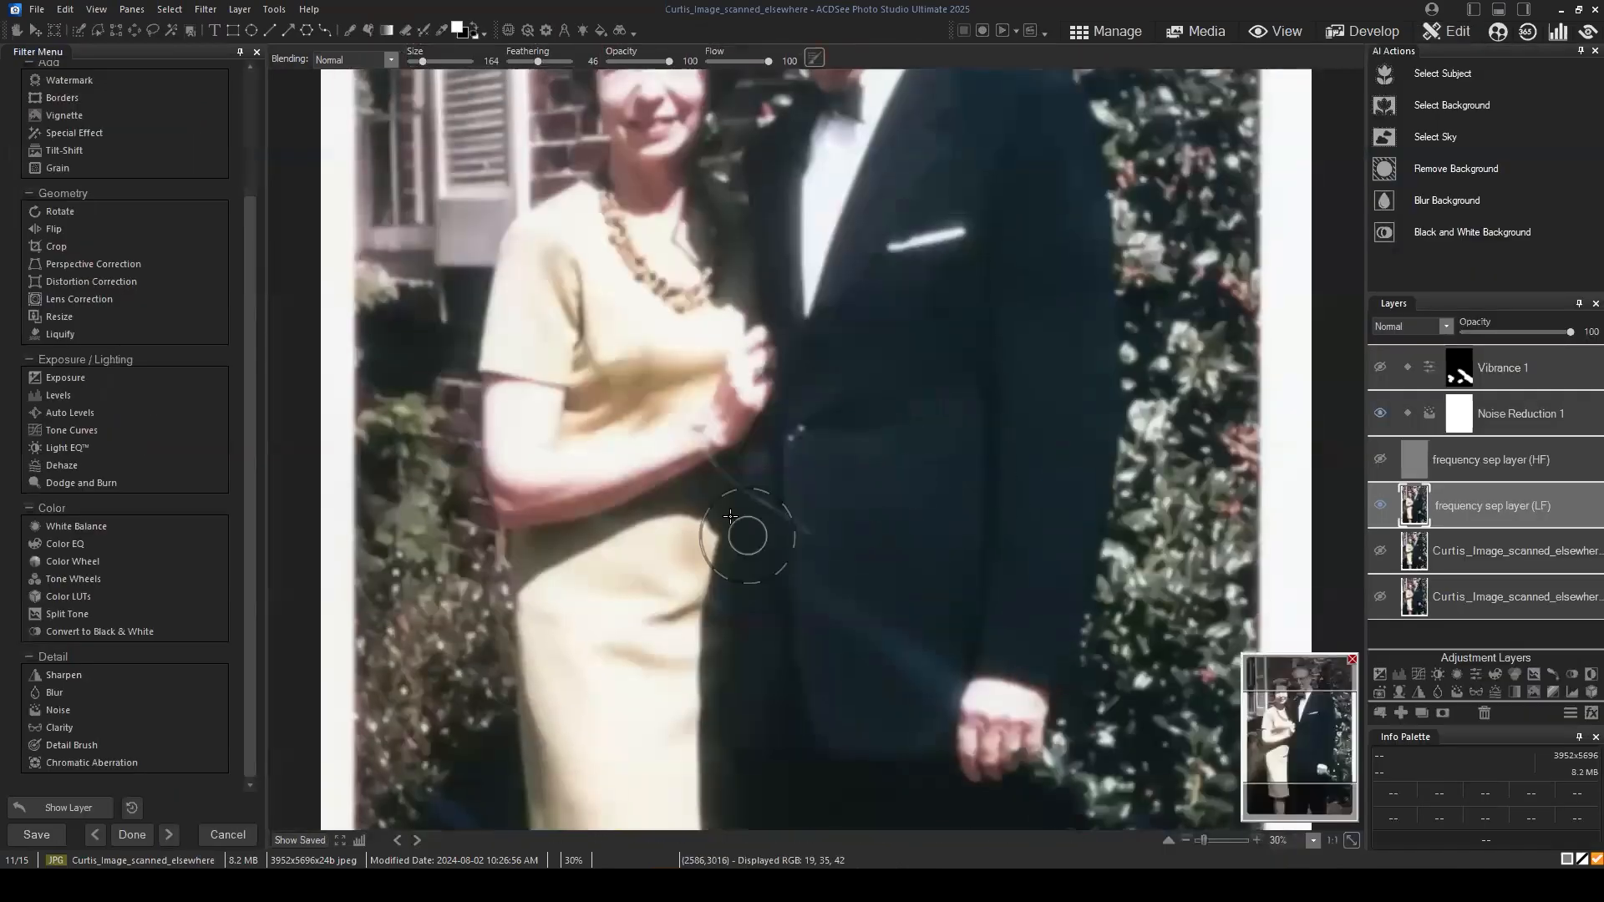
pyautogui.scroll(3, 702, 556)
pyautogui.moveTo(1303, 746); pyautogui.dragTo(1287, 749)
pyautogui.click(1507, 497)
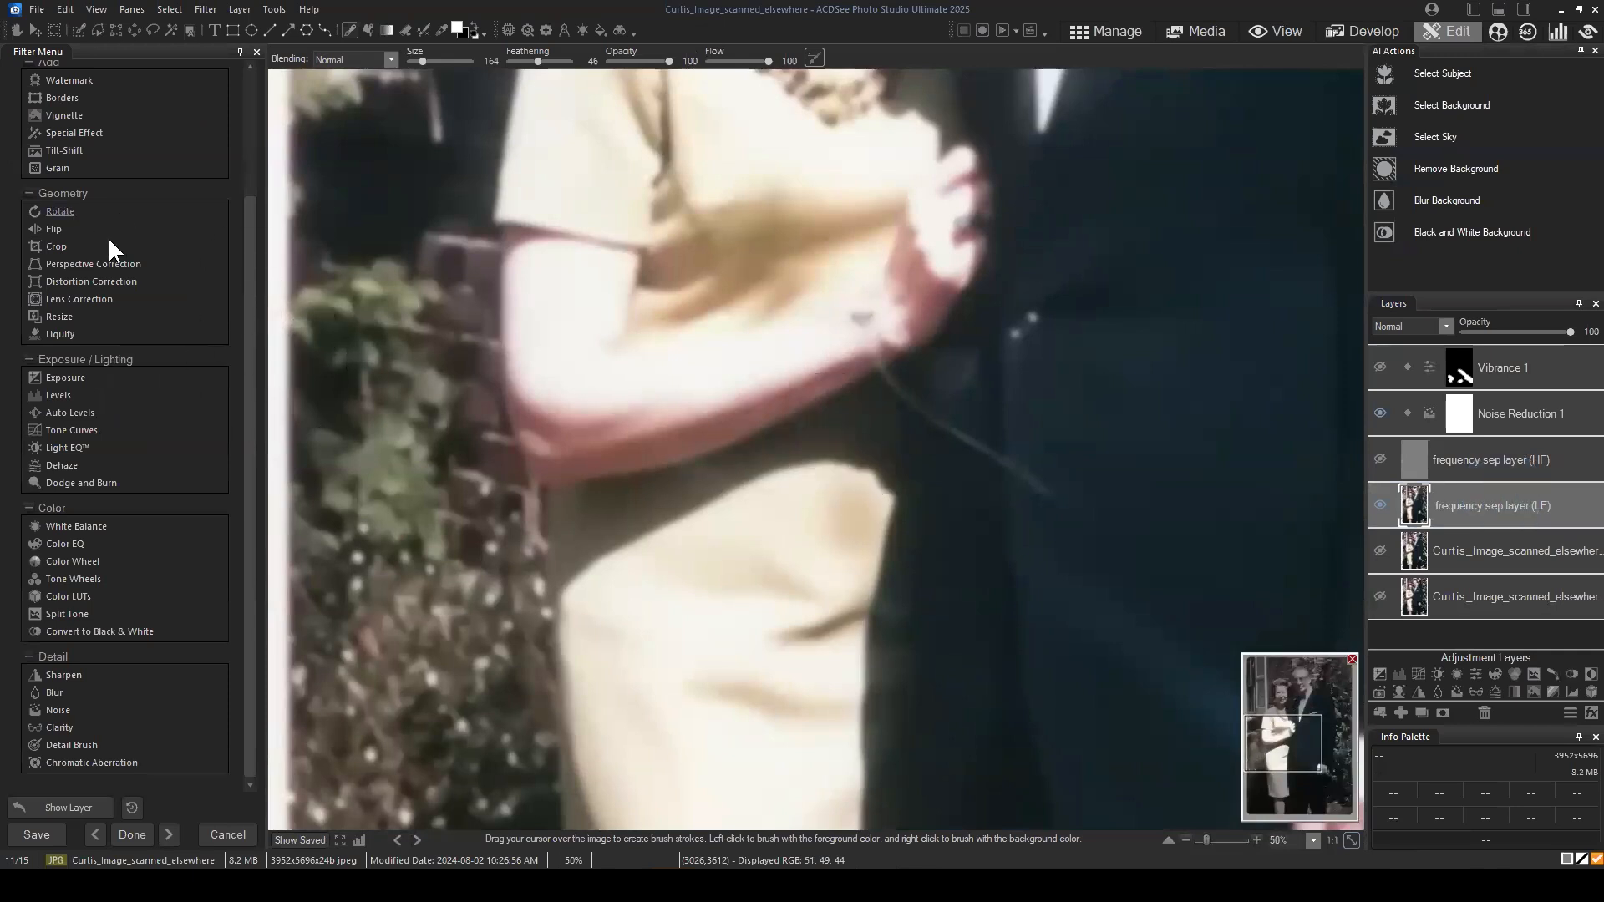
pyautogui.click(1506, 498)
pyautogui.scroll(3, 75, 150)
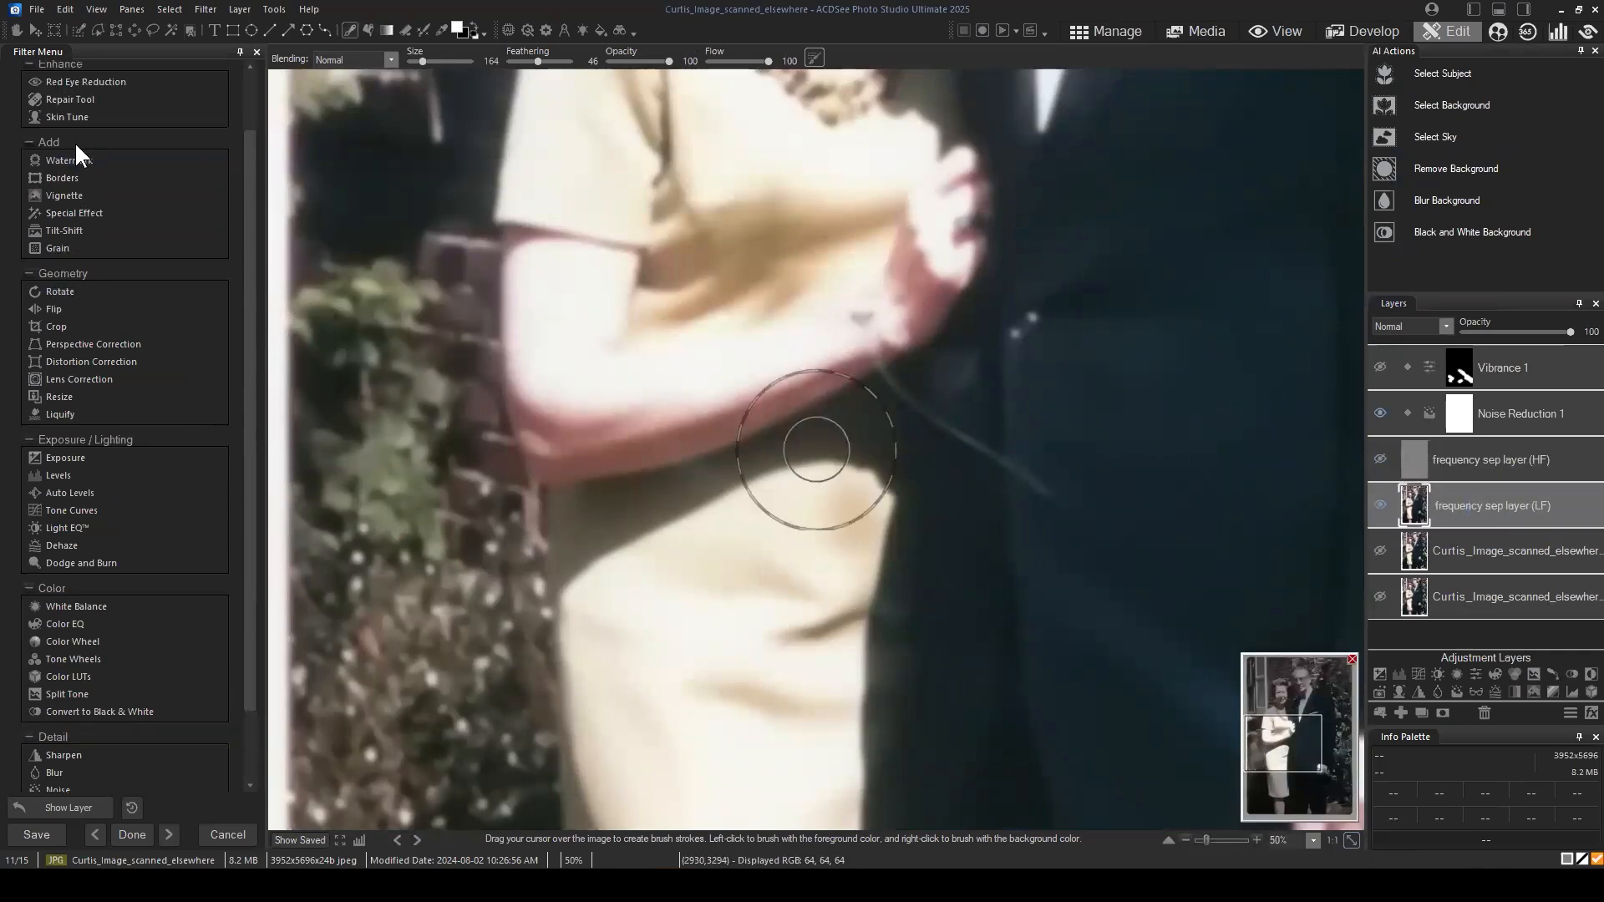
pyautogui.click(71, 167)
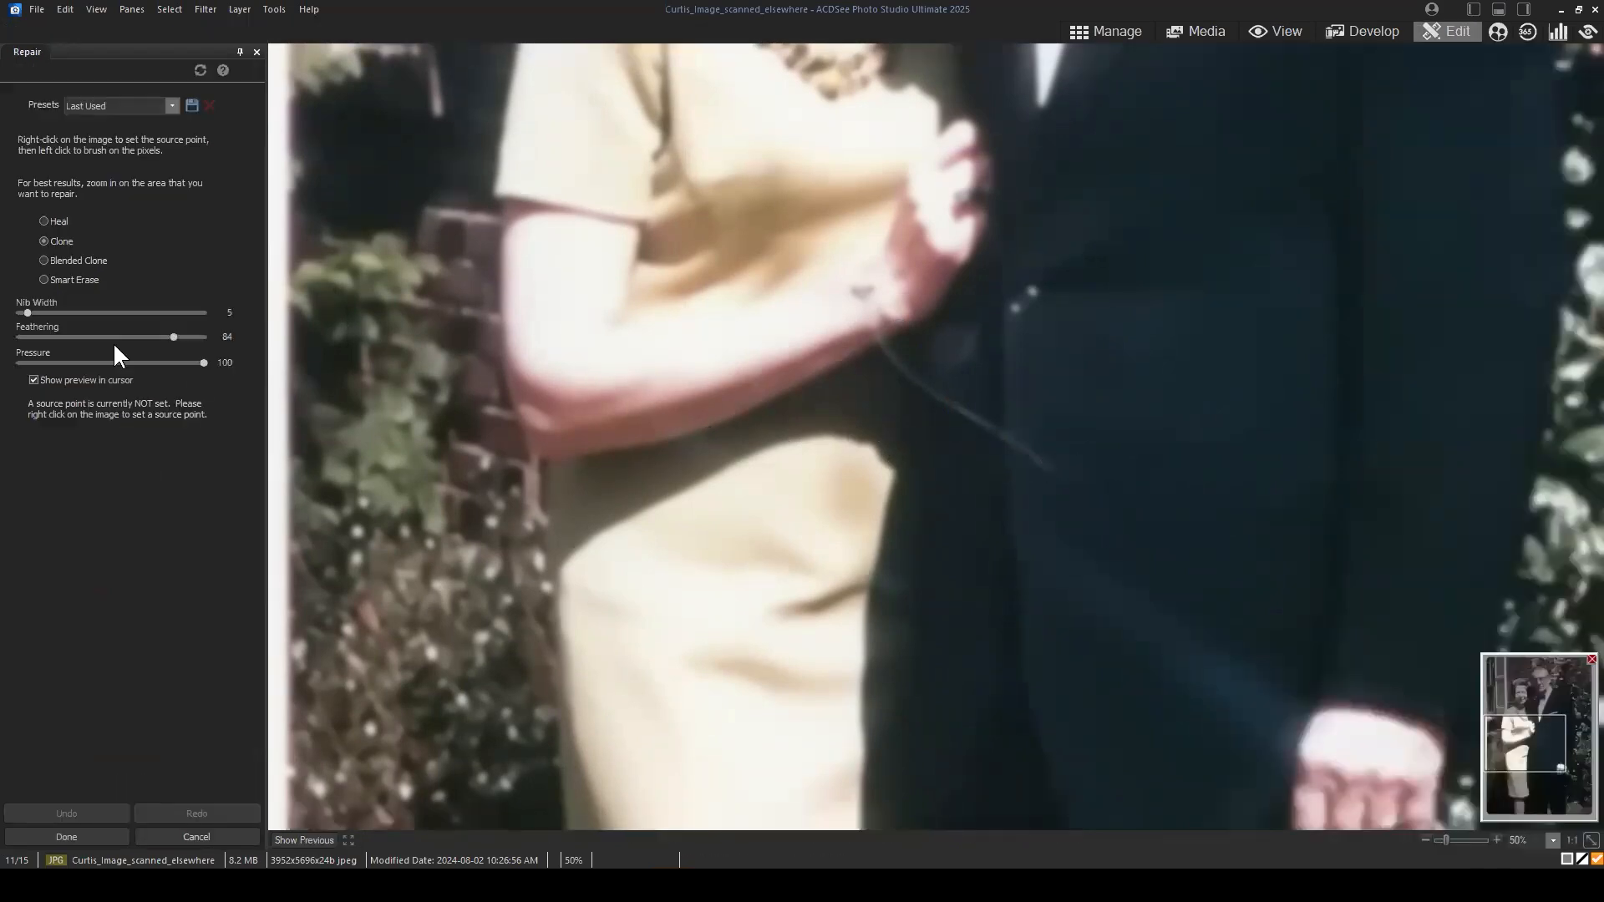
pyautogui.click(197, 836)
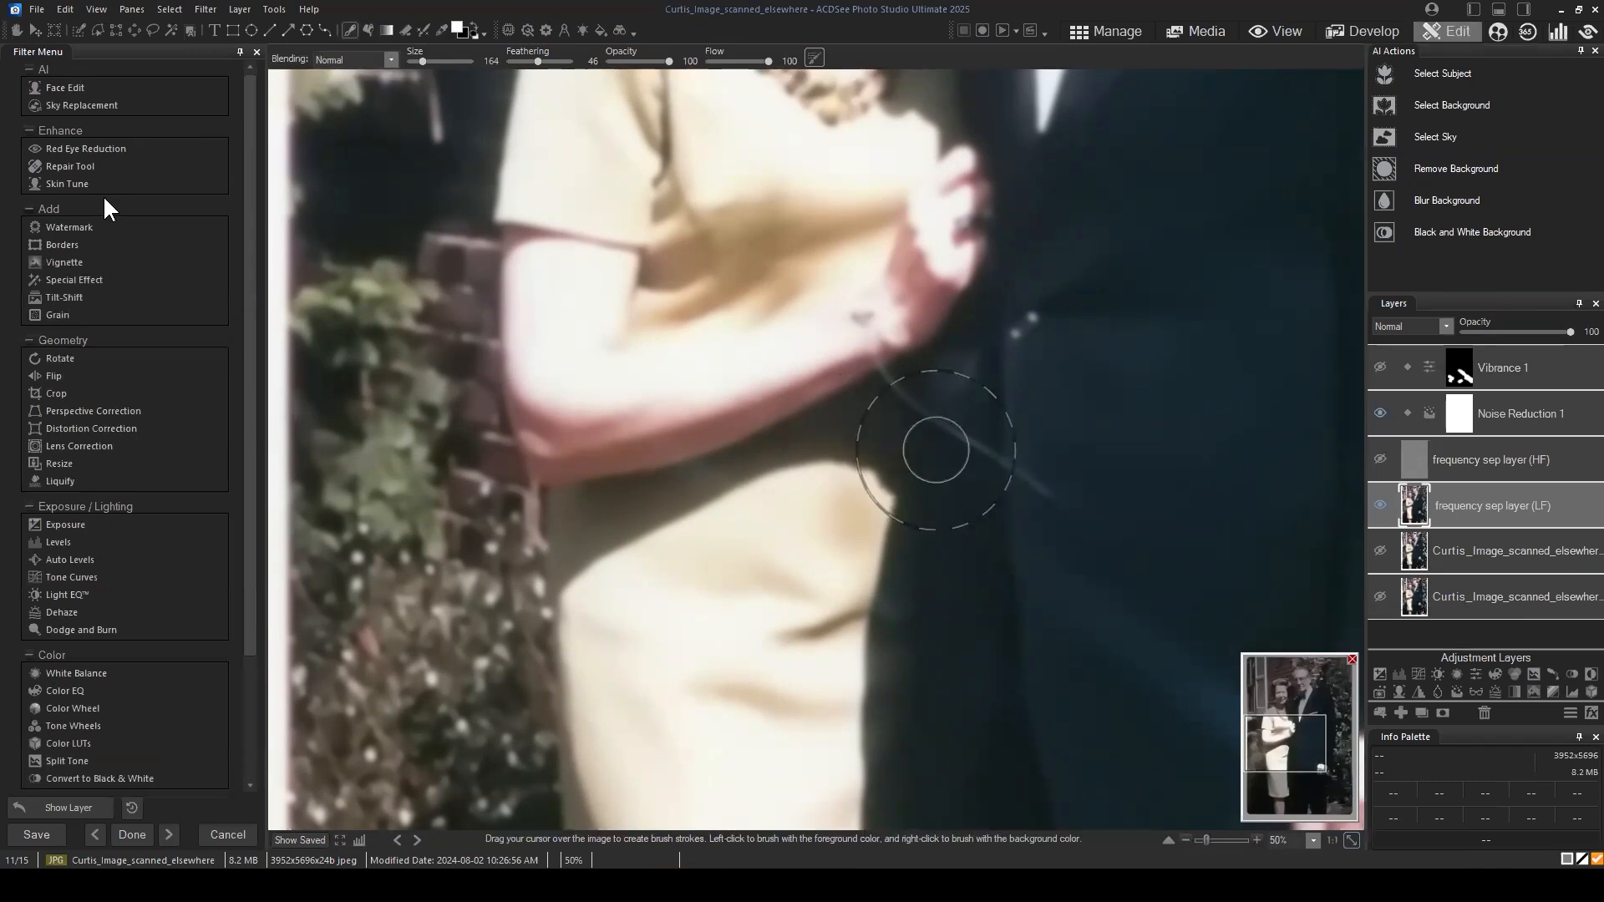
# Step: Open the Repair Tool on the frequency sep layer (LF) for the thin curved scratch below the woman's hand
pyautogui.click(1511, 503)
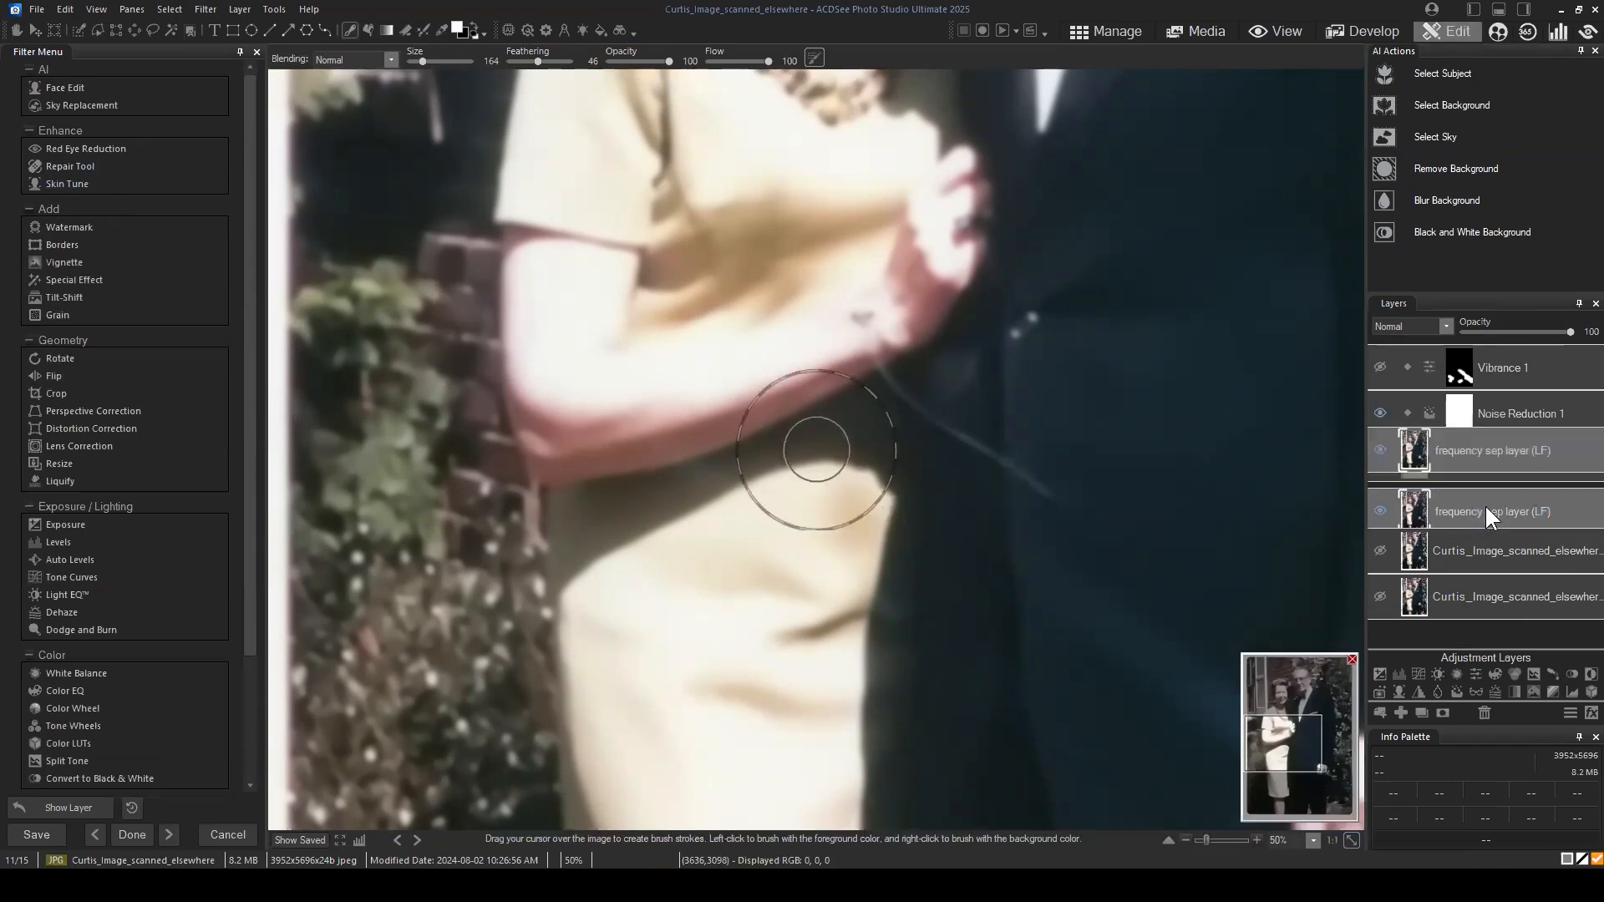
pyautogui.click(60, 166)
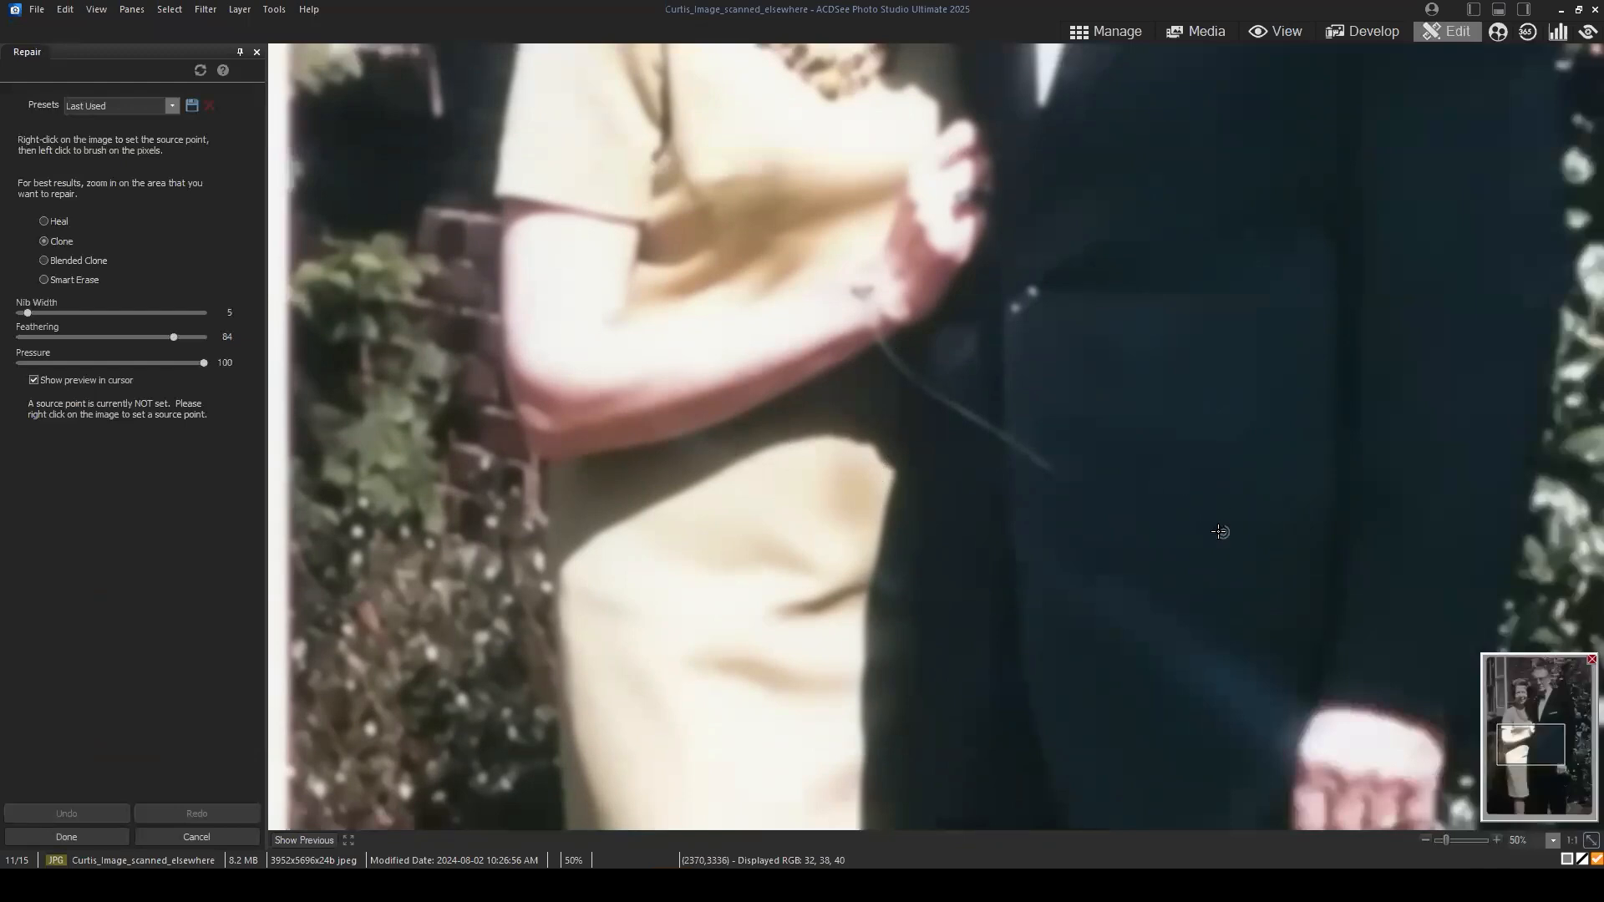
pyautogui.scroll(1, 1193, 513)
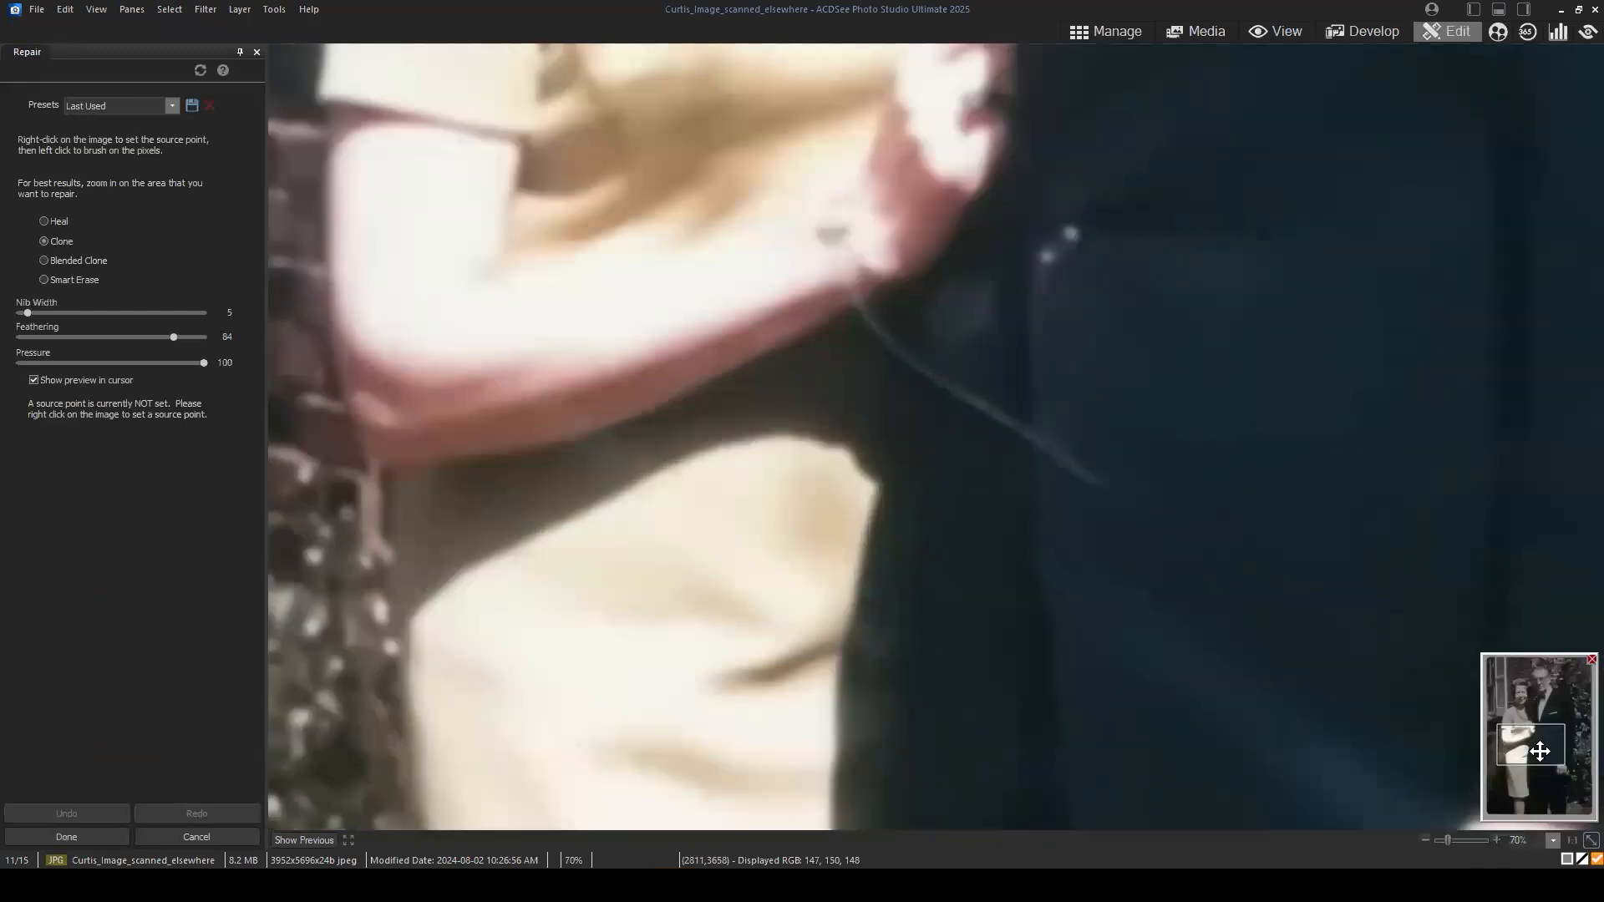
pyautogui.moveTo(1540, 751)
pyautogui.mouseDown()
pyautogui.moveTo(1529, 735)
pyautogui.moveTo(1552, 749)
pyautogui.mouseUp()
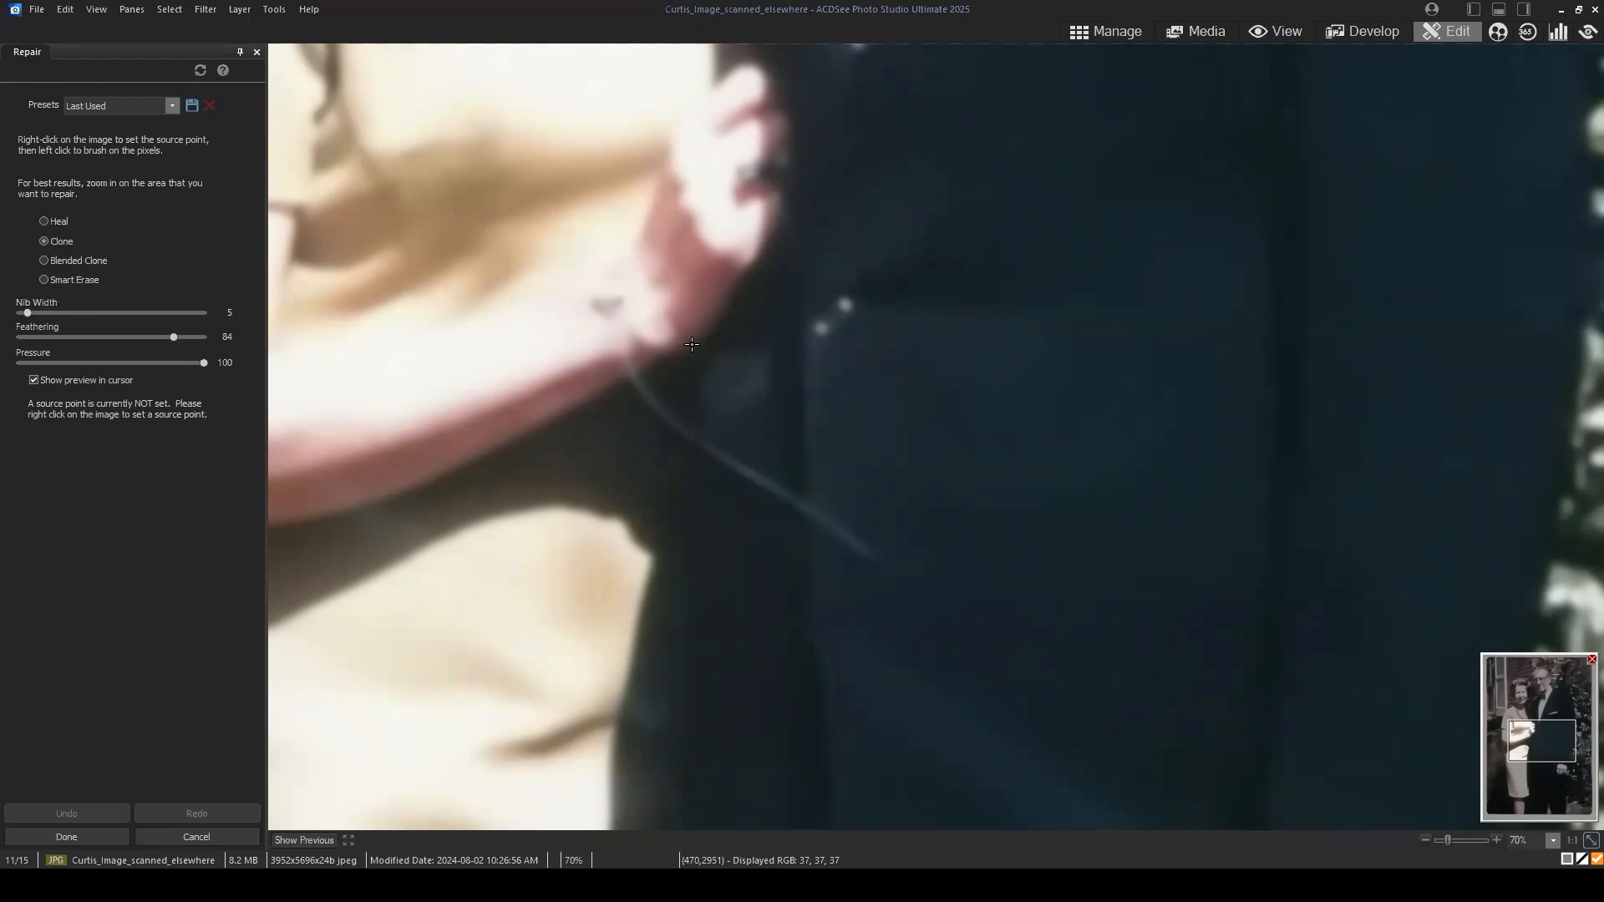
pyautogui.click(59, 220)
pyautogui.click(55, 243)
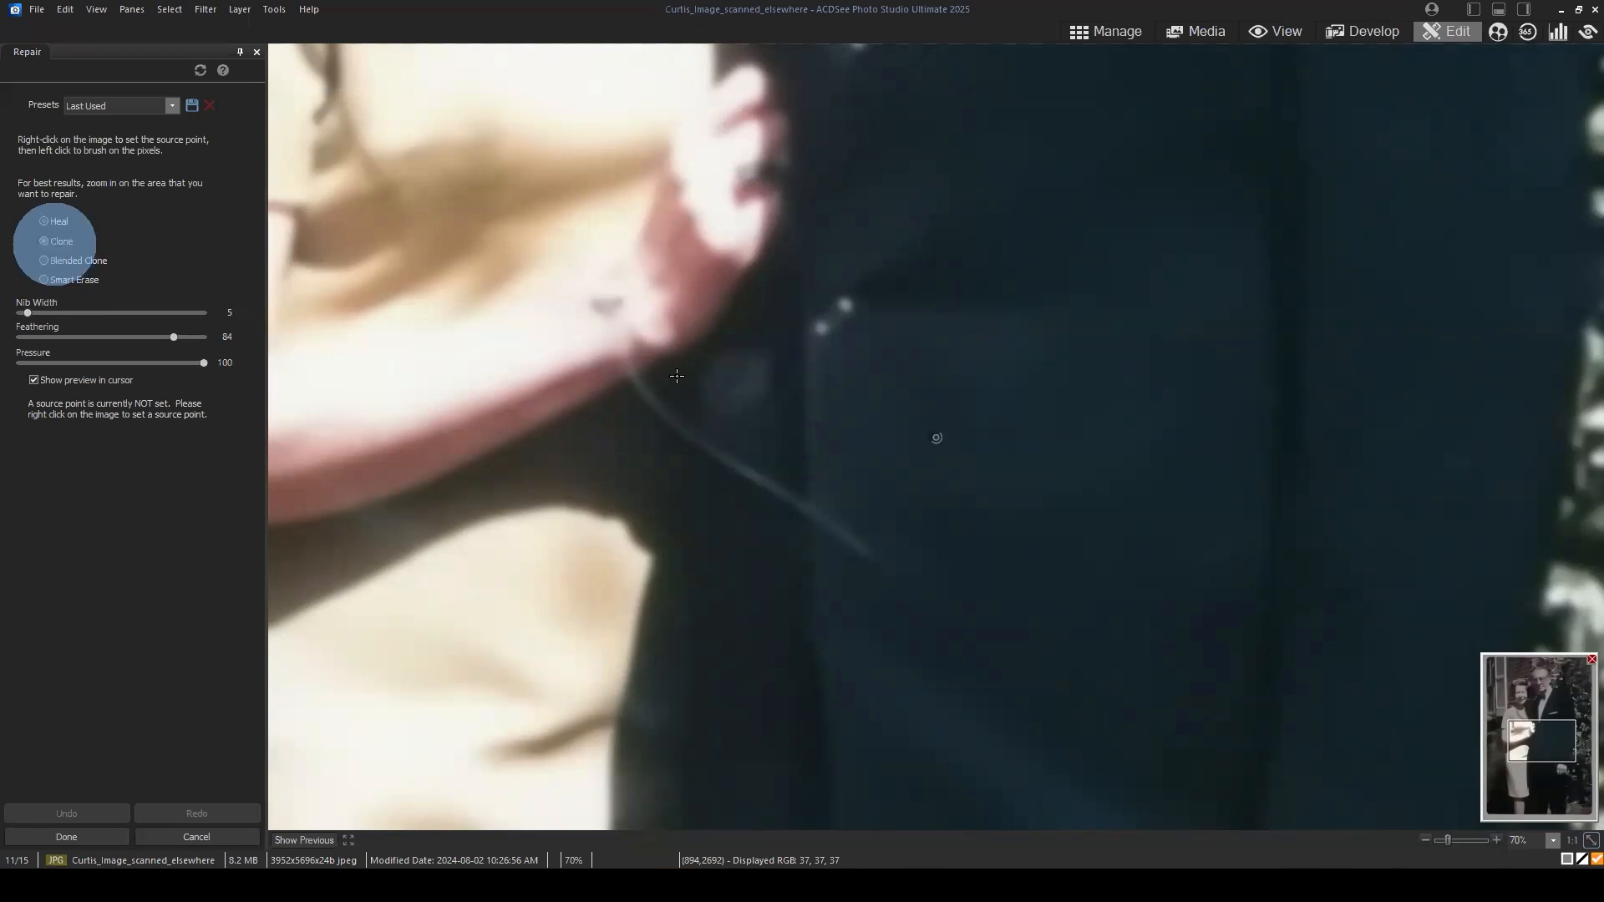
pyautogui.scroll(3, 1136, 473)
pyautogui.scroll(3, 944, 447)
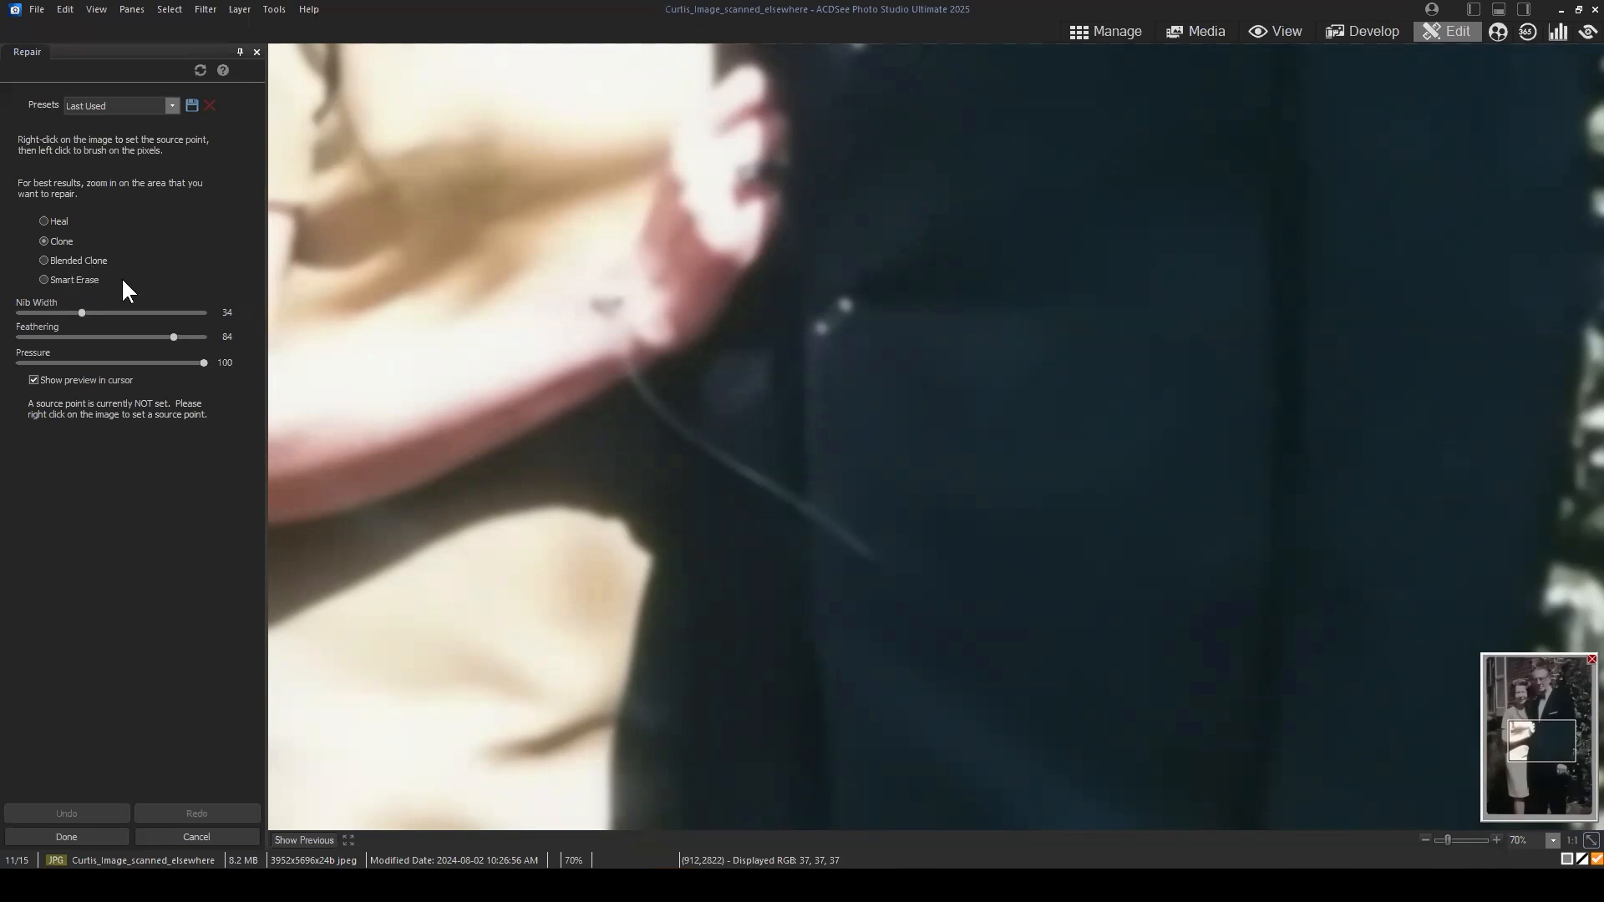
# Step: Brush Smart Erase with nib width 20 along the thin curved scratch from below the woman's wrist across the jacket
pyautogui.click(85, 280)
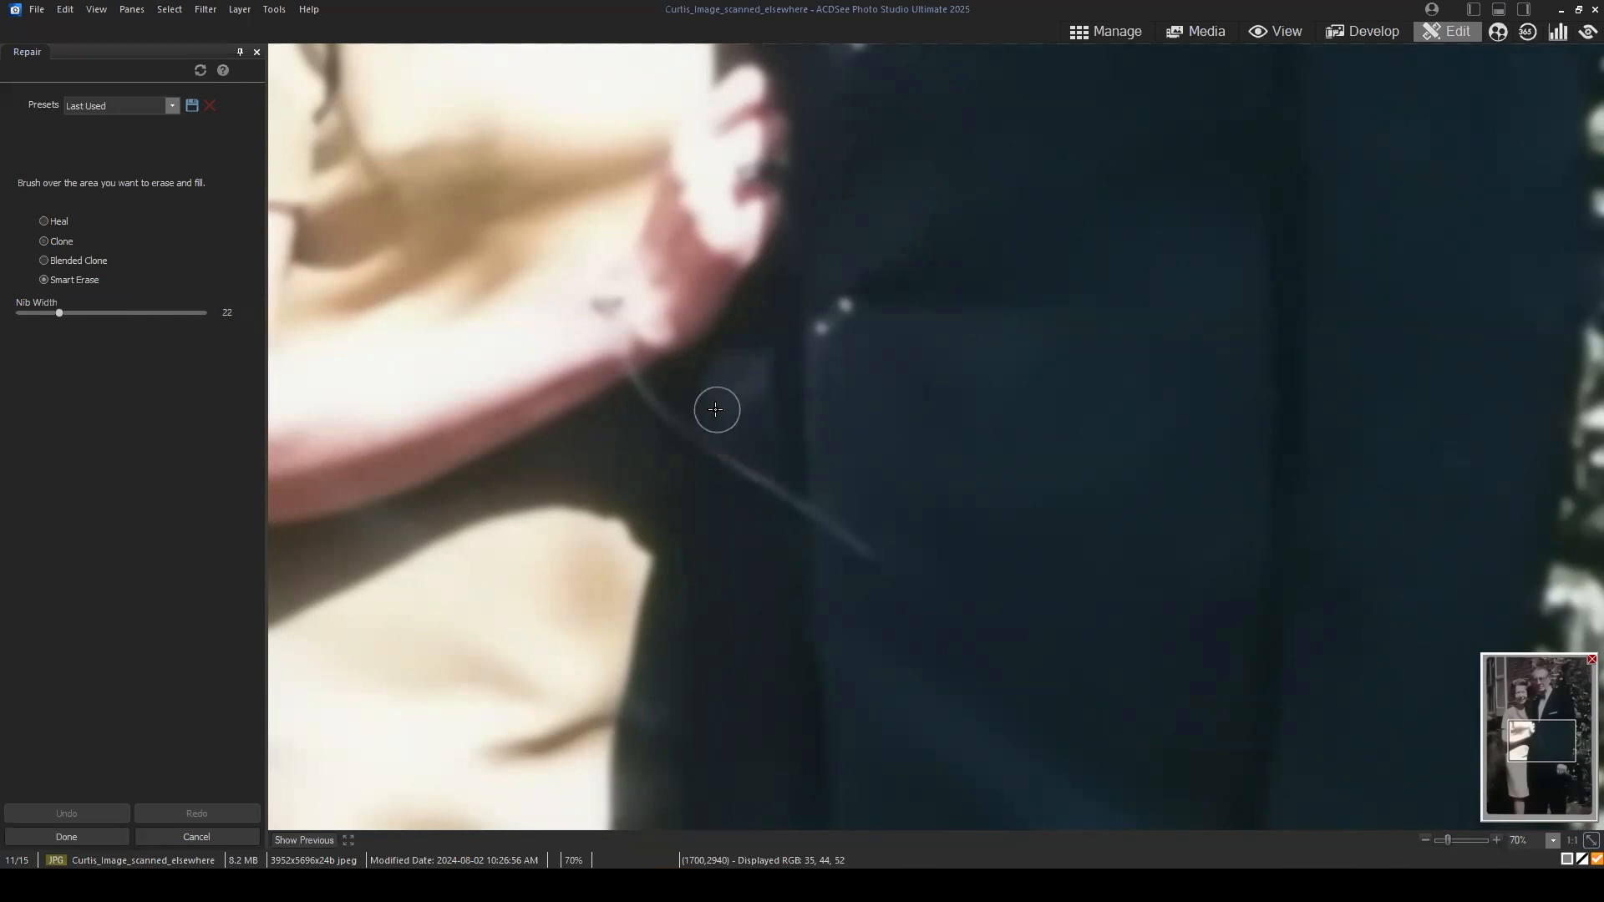
pyautogui.moveTo(1530, 756); pyautogui.dragTo(1535, 746)
pyautogui.scroll(-1, 1023, 442)
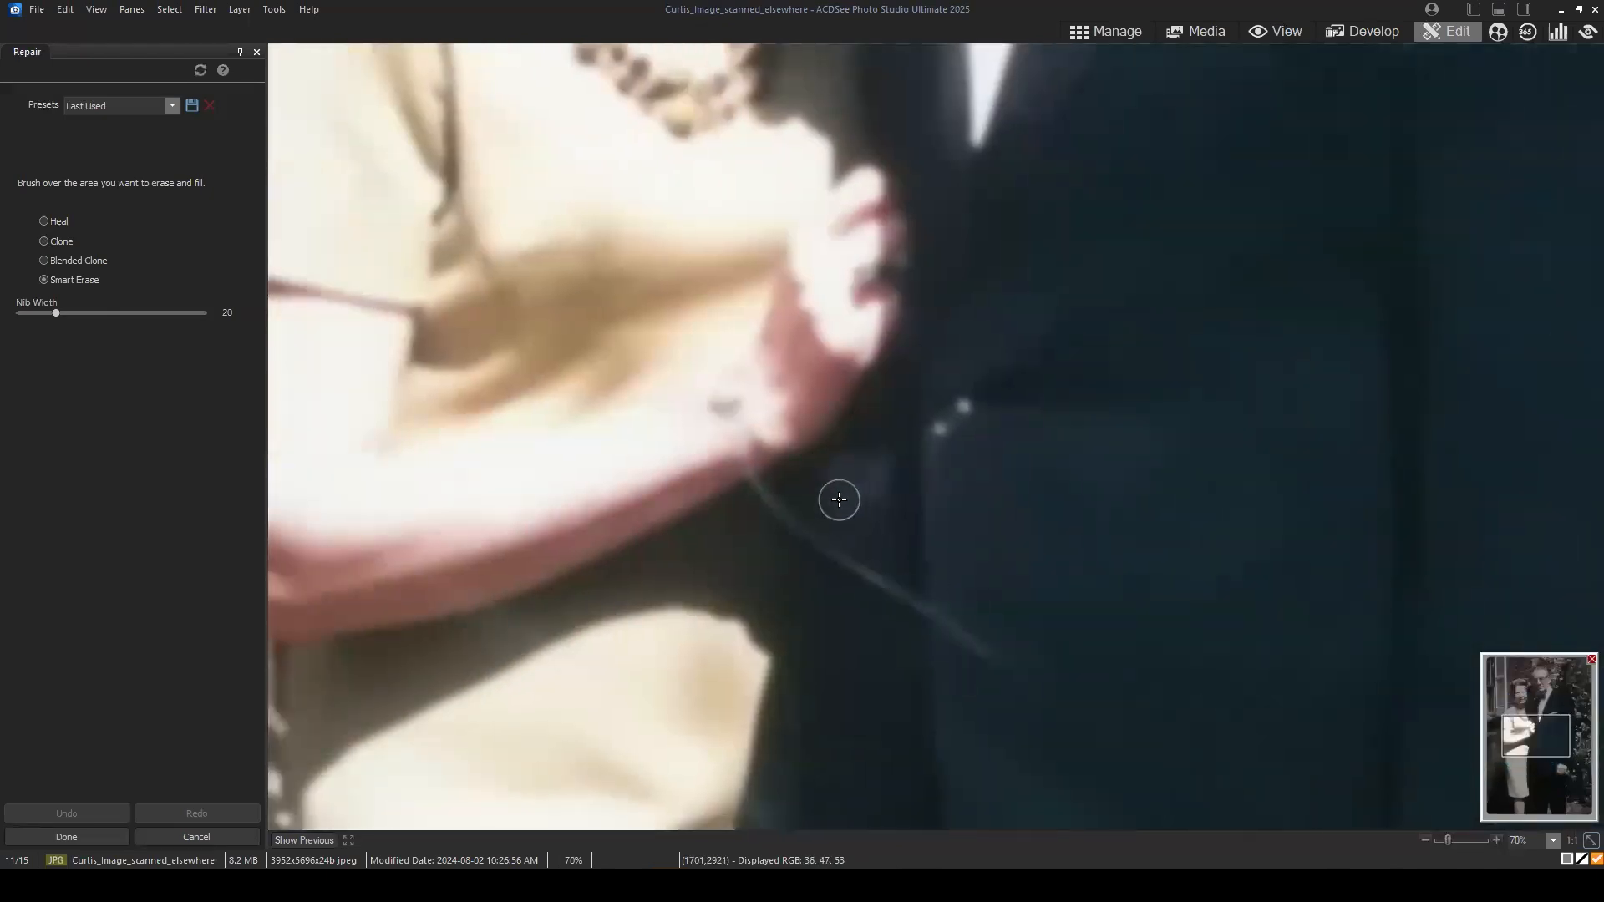
pyautogui.moveTo(755, 491); pyautogui.dragTo(1010, 660)
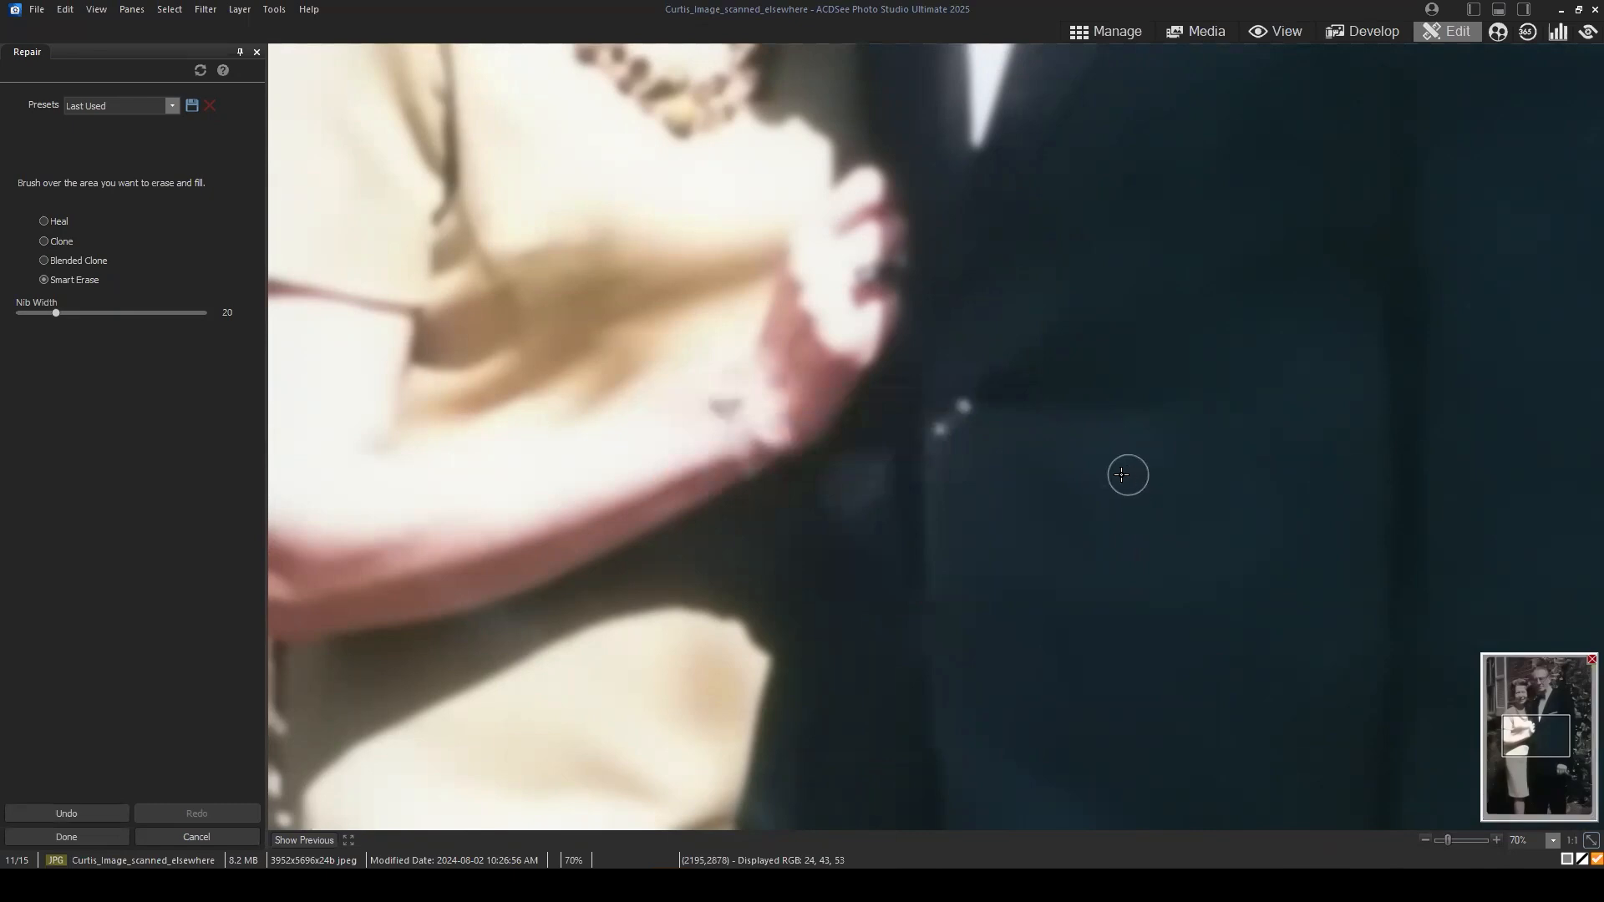
# Step: Repair the leftover scratch mark at the woman's wrist using Blended Clone with nib width 20, sampling the lower edge of her forearm
pyautogui.scroll(1, 668, 499)
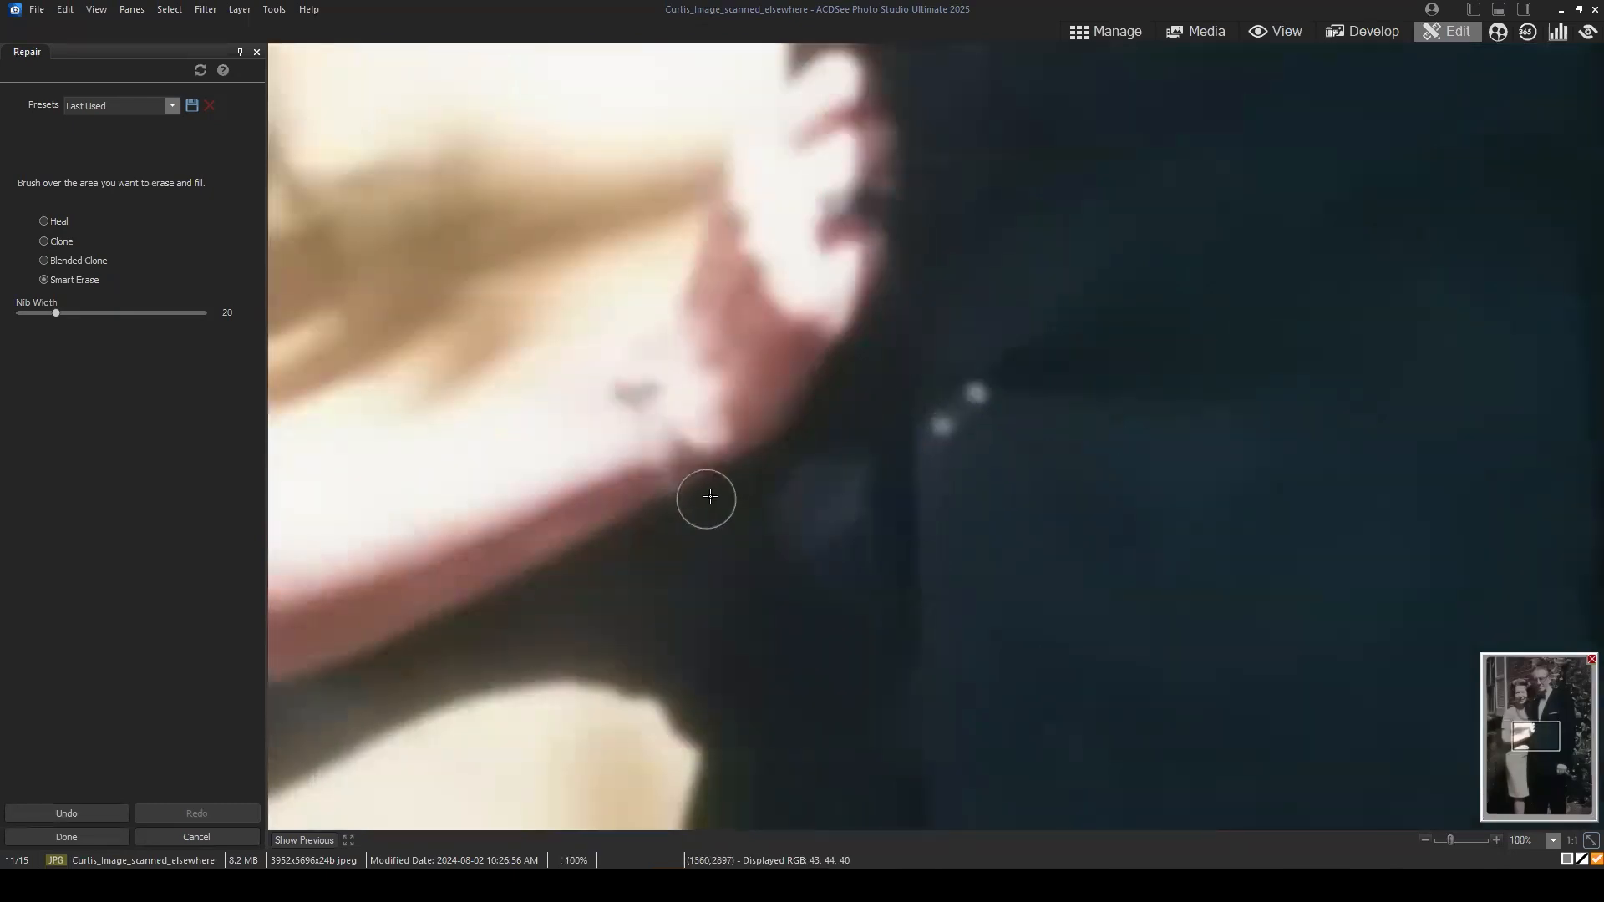
pyautogui.moveTo(677, 502); pyautogui.dragTo(662, 475)
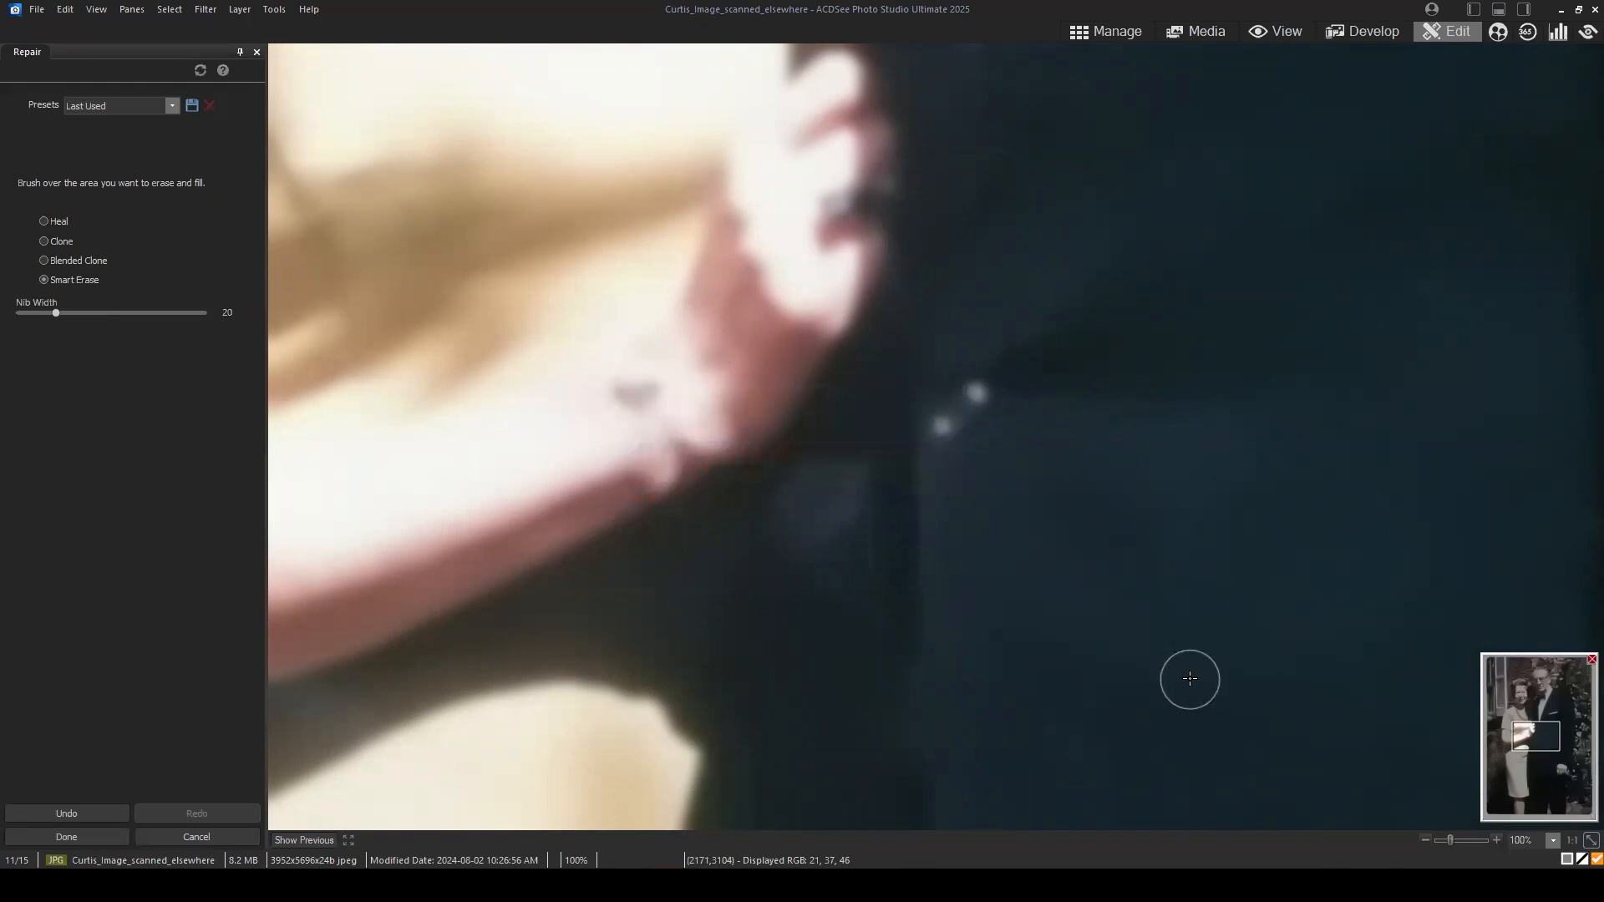
pyautogui.click(73, 261)
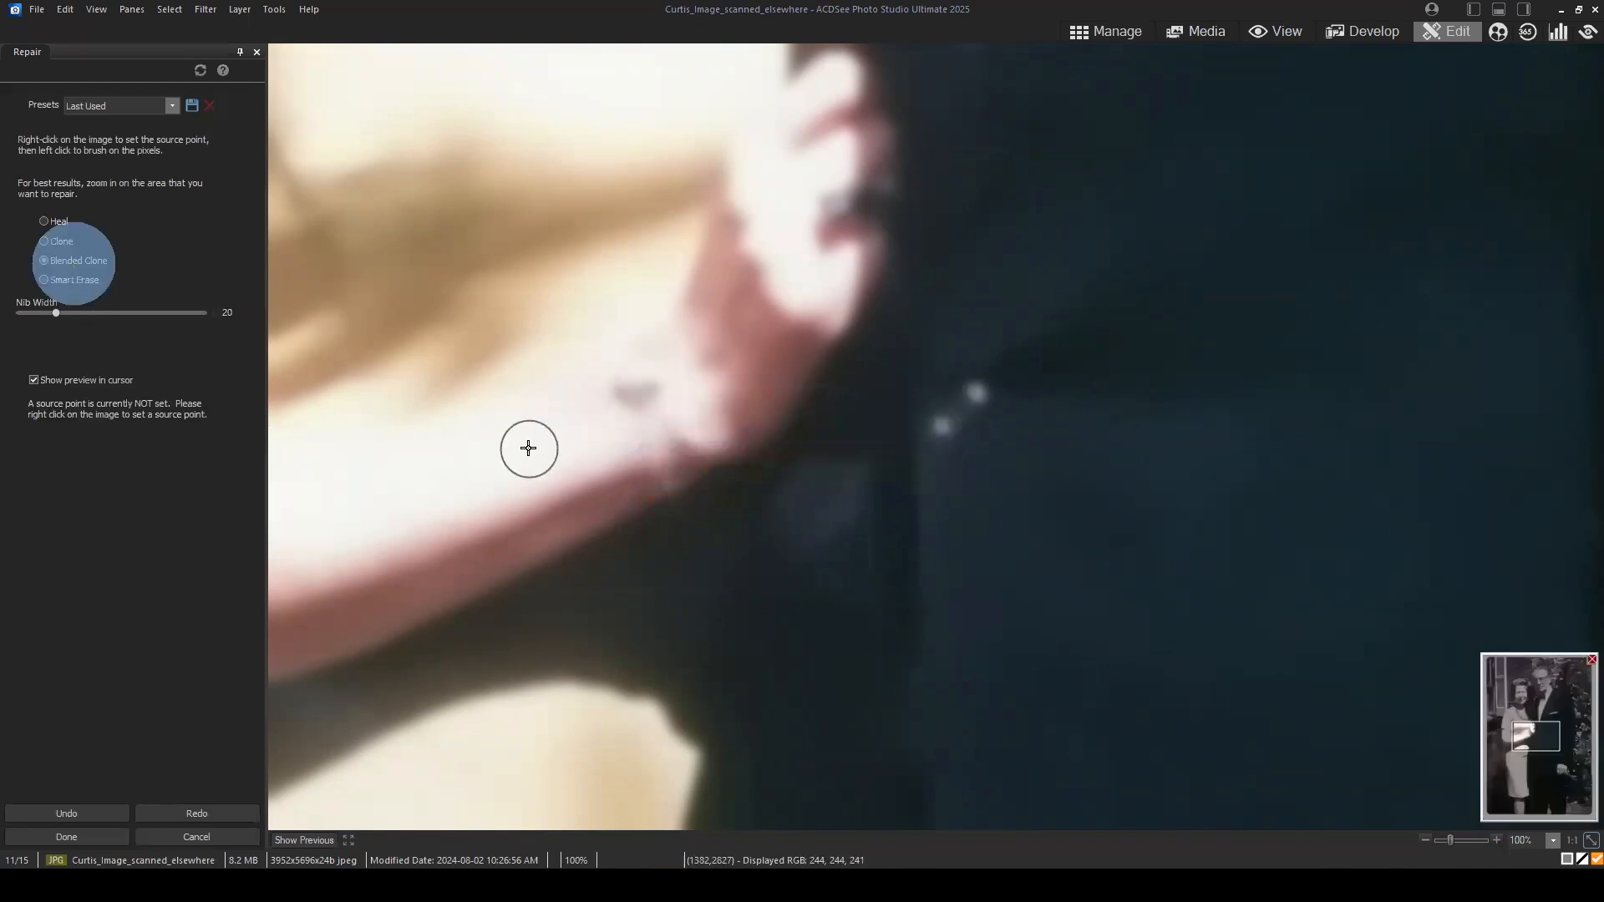
pyautogui.rightClick(592, 507)
pyautogui.click(664, 469)
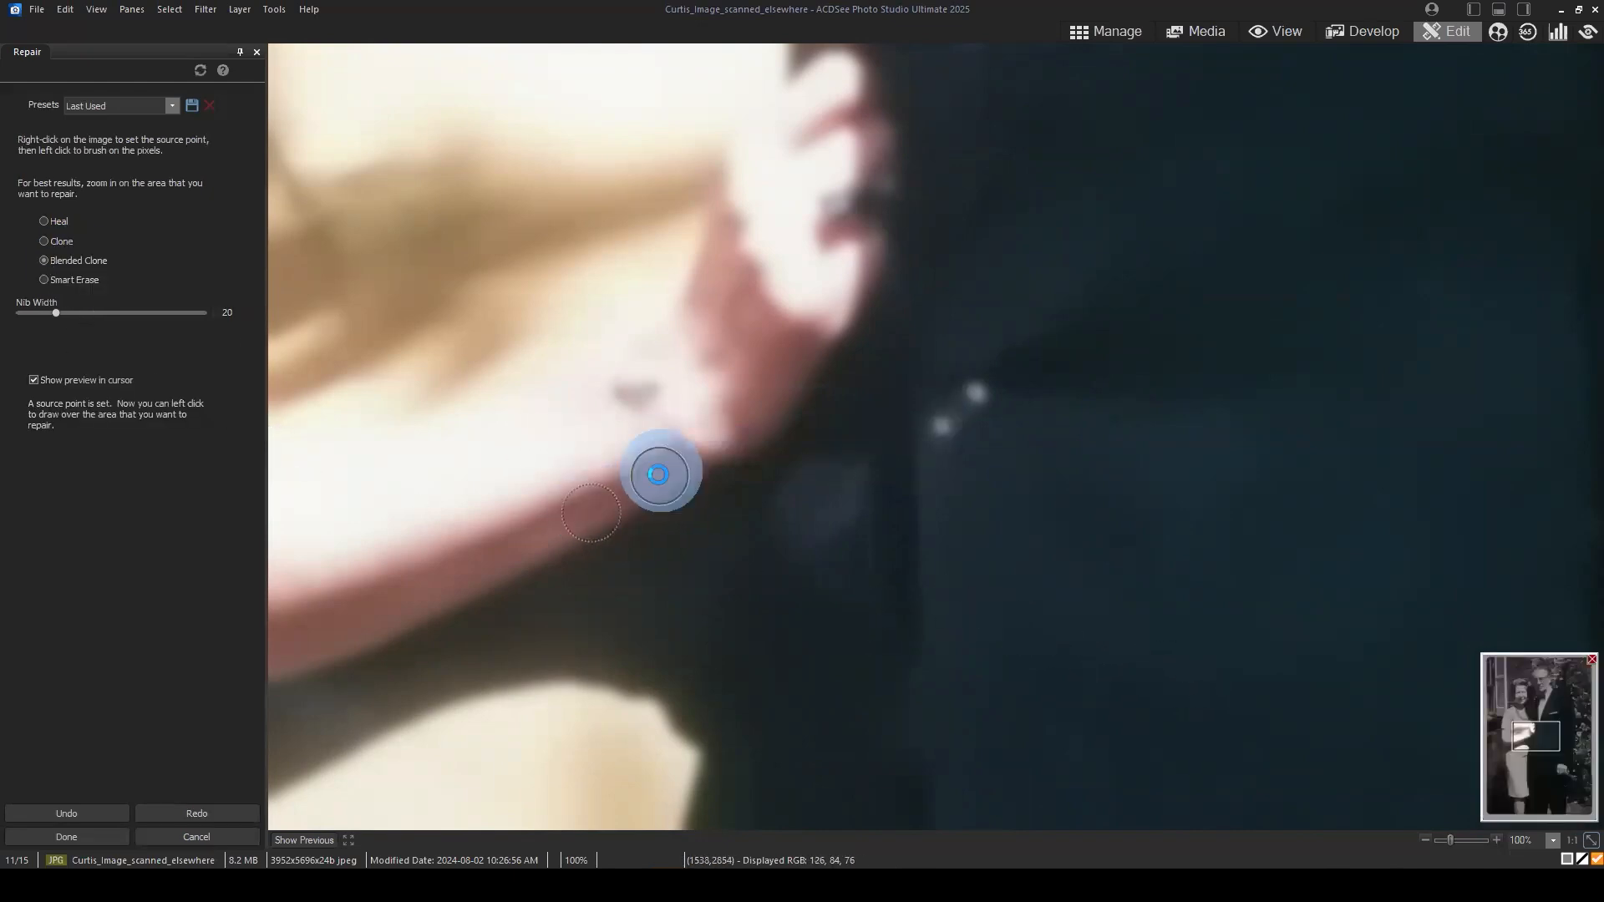
pyautogui.scroll(-5, 1187, 534)
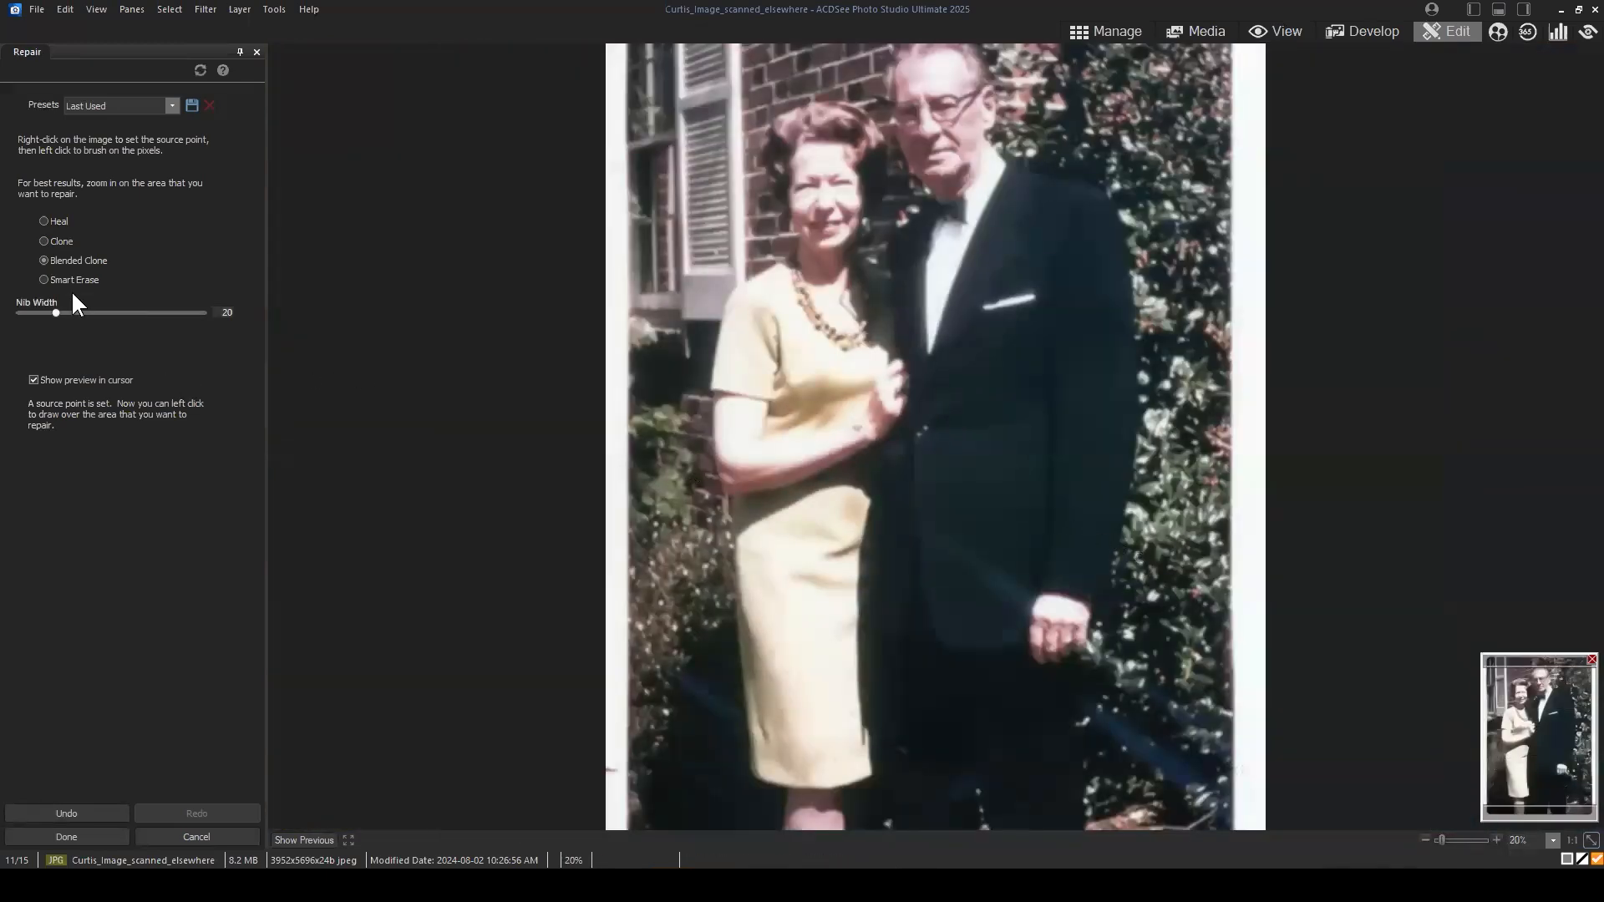
# Step: Cover the upper part of the pale diagonal streak on the jacket using Blended Clone with nib width 41, sampling clean jacket fabric
pyautogui.click(70, 279)
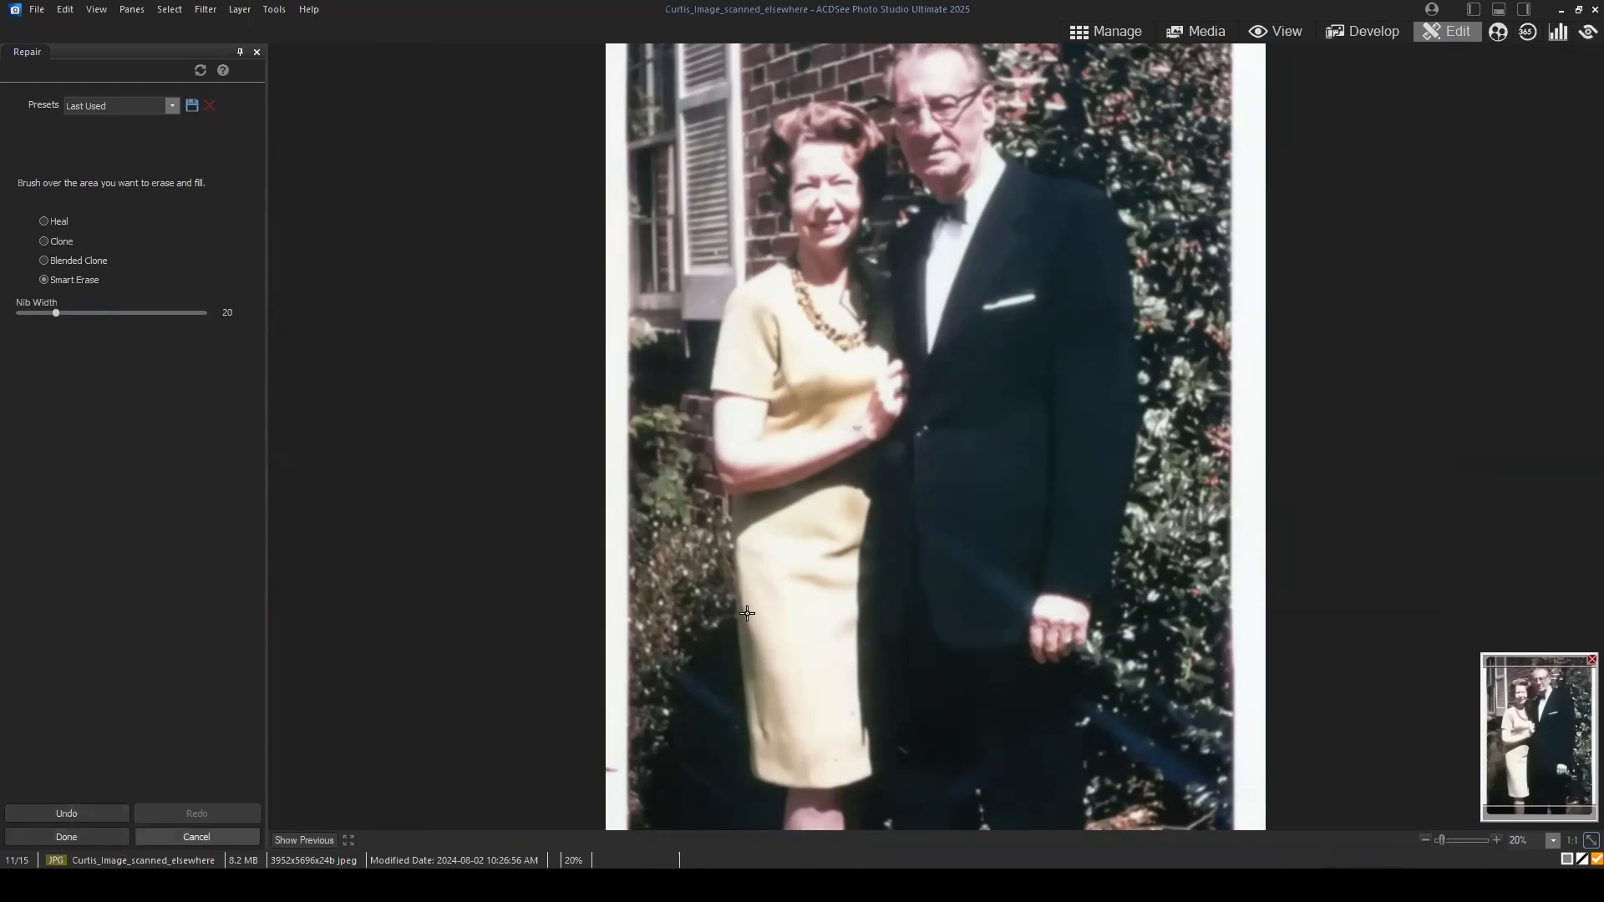
pyautogui.scroll(6, 1060, 662)
pyautogui.moveTo(1549, 734); pyautogui.dragTo(1557, 756)
pyautogui.scroll(-3, 826, 469)
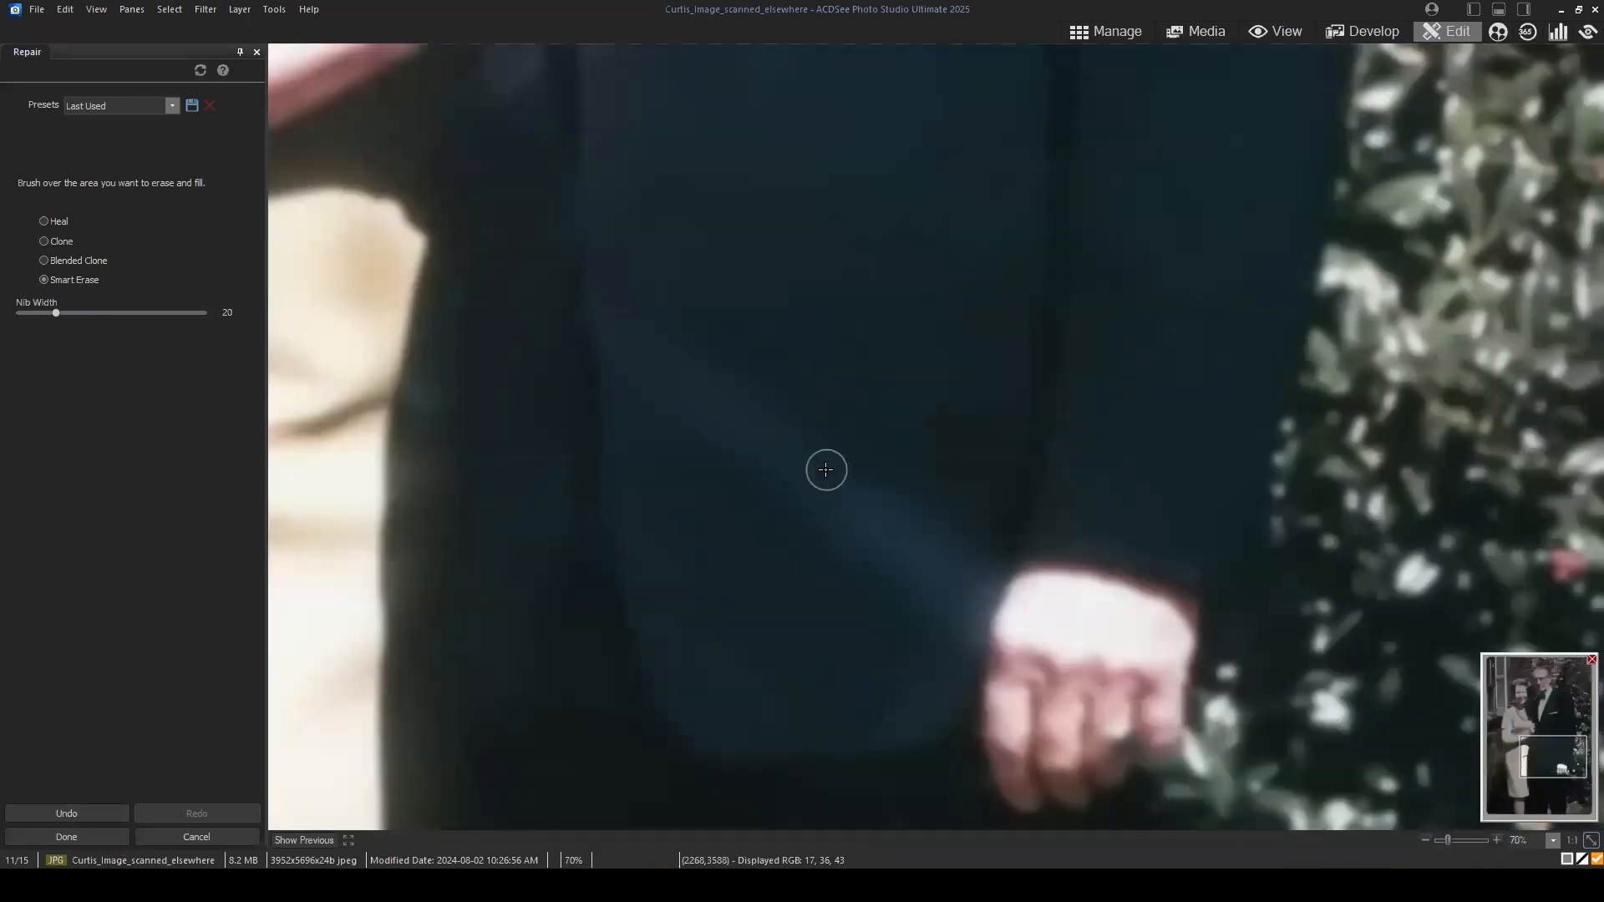
pyautogui.click(68, 261)
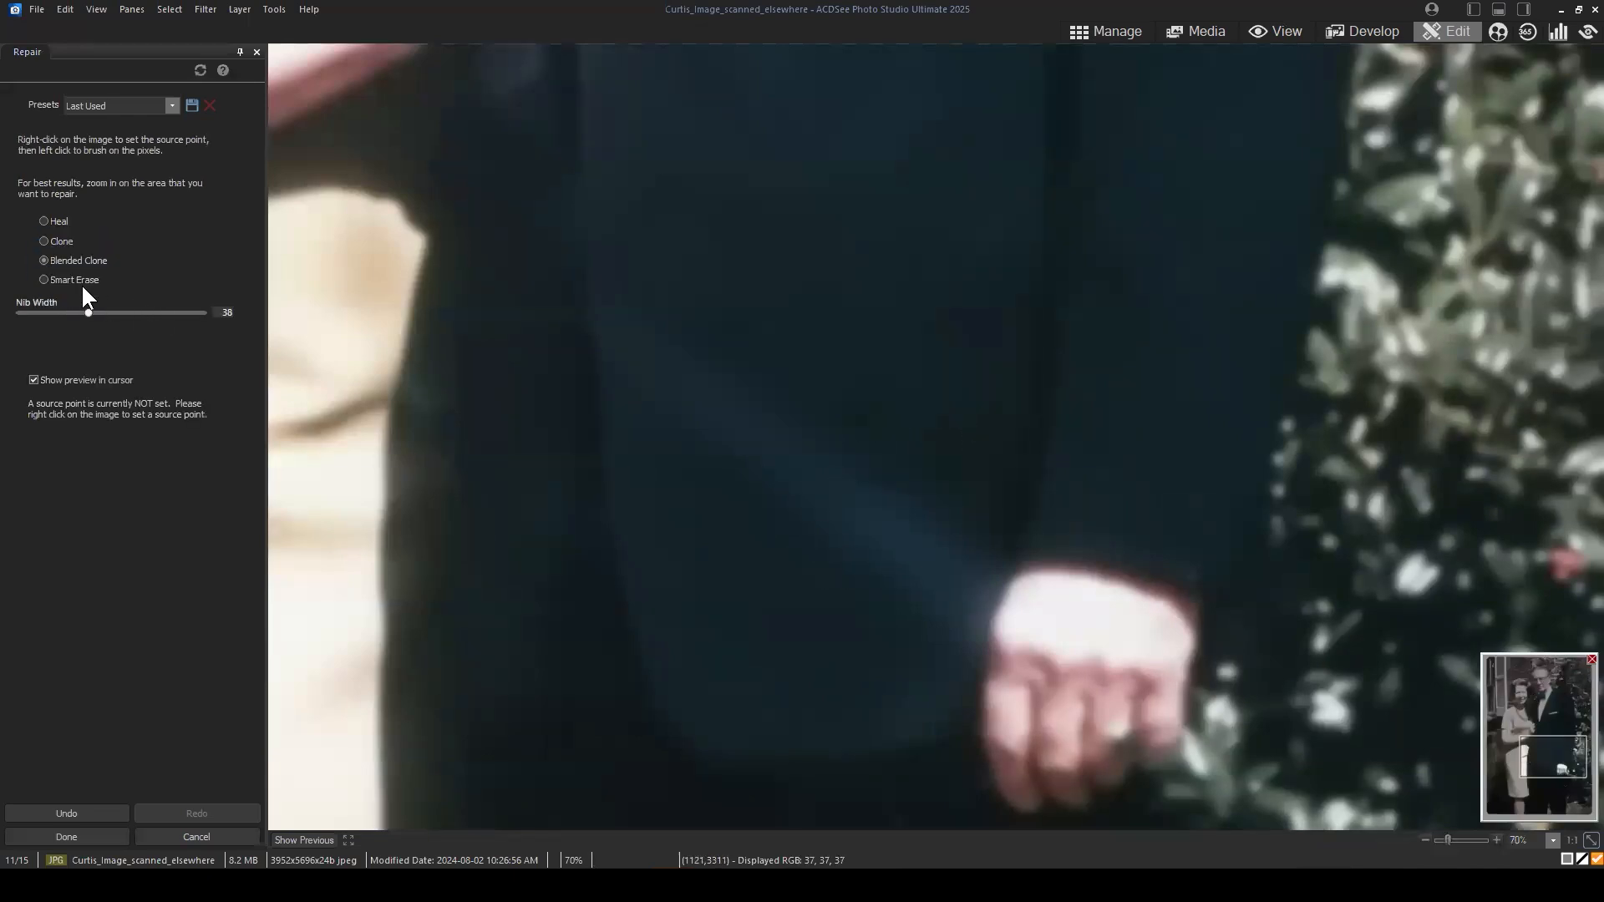
pyautogui.moveTo(80, 313); pyautogui.dragTo(89, 313)
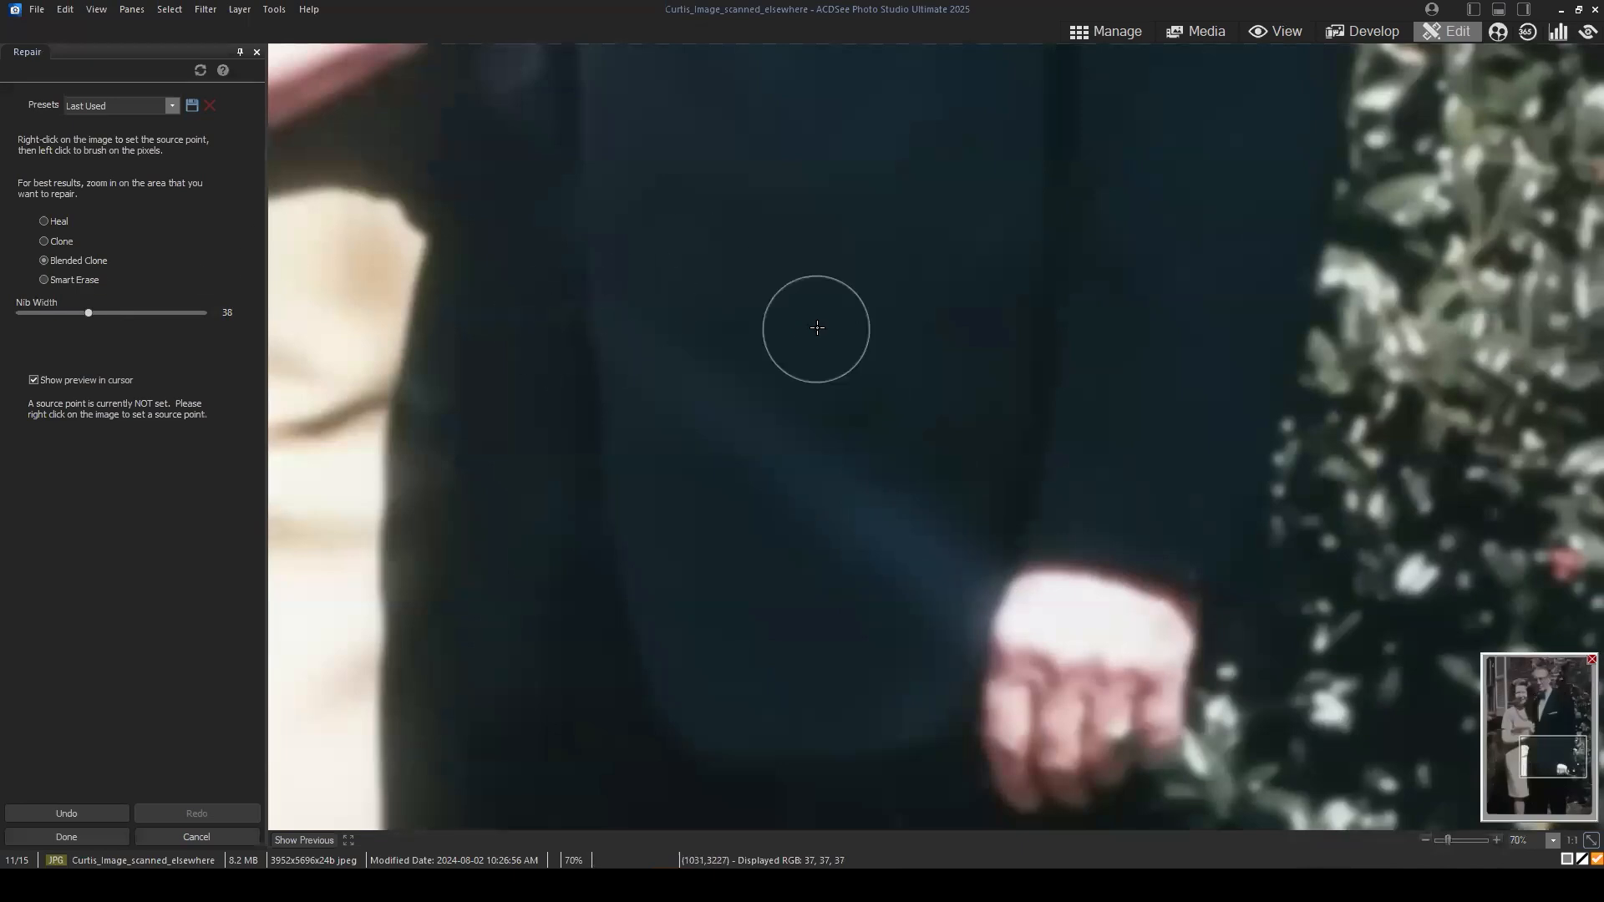
pyautogui.scroll(3, 870, 337)
pyautogui.rightClick(665, 197)
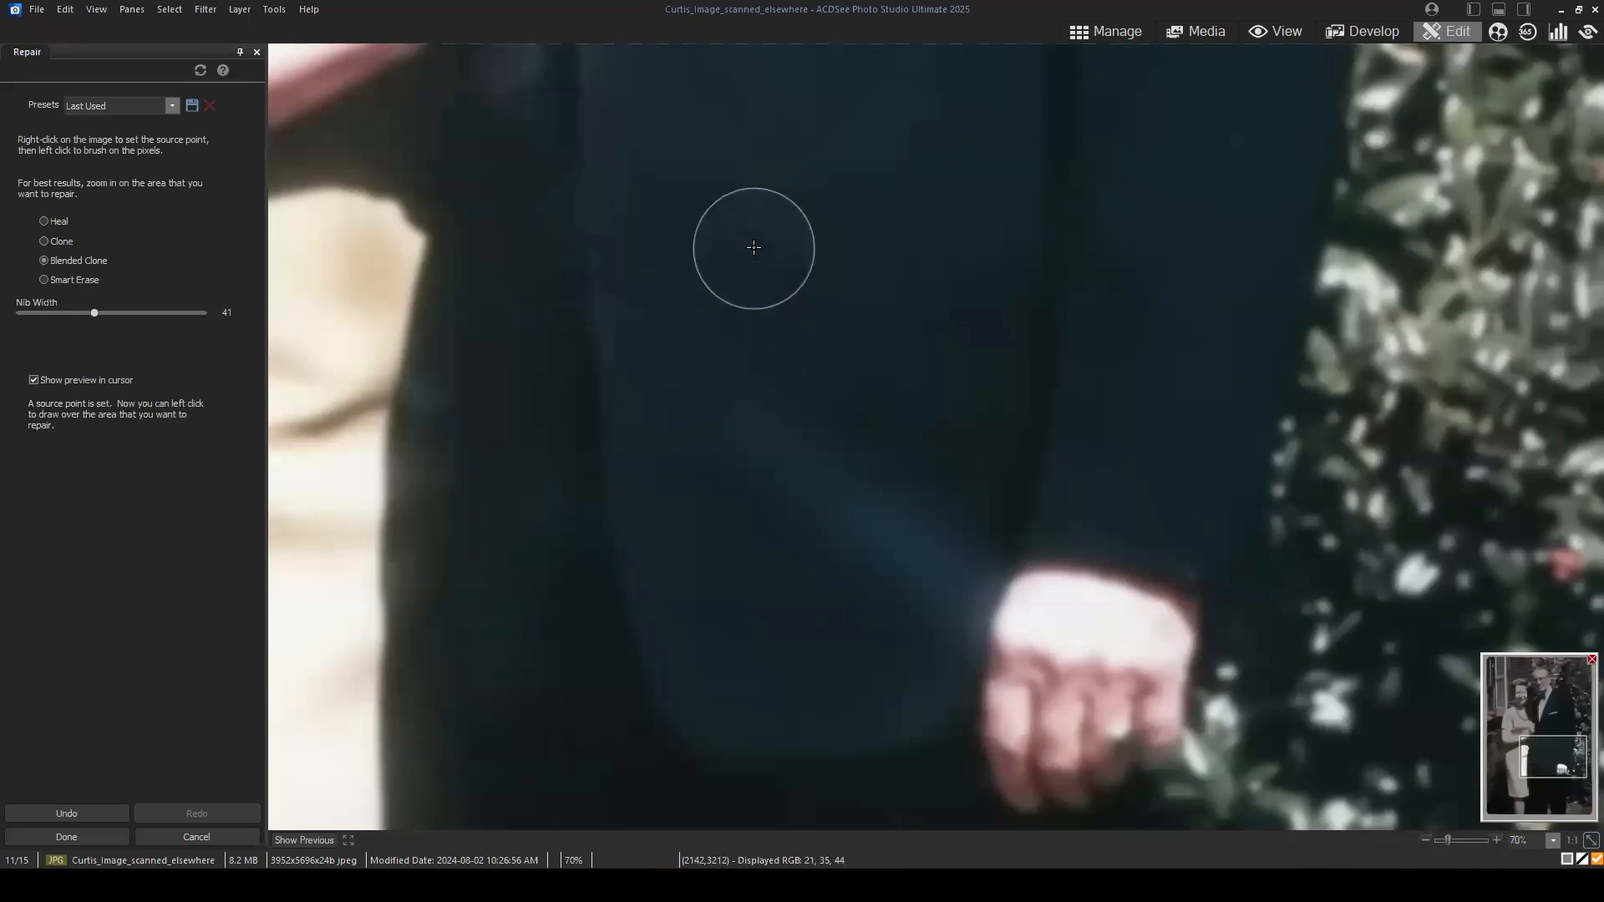
pyautogui.click(749, 201)
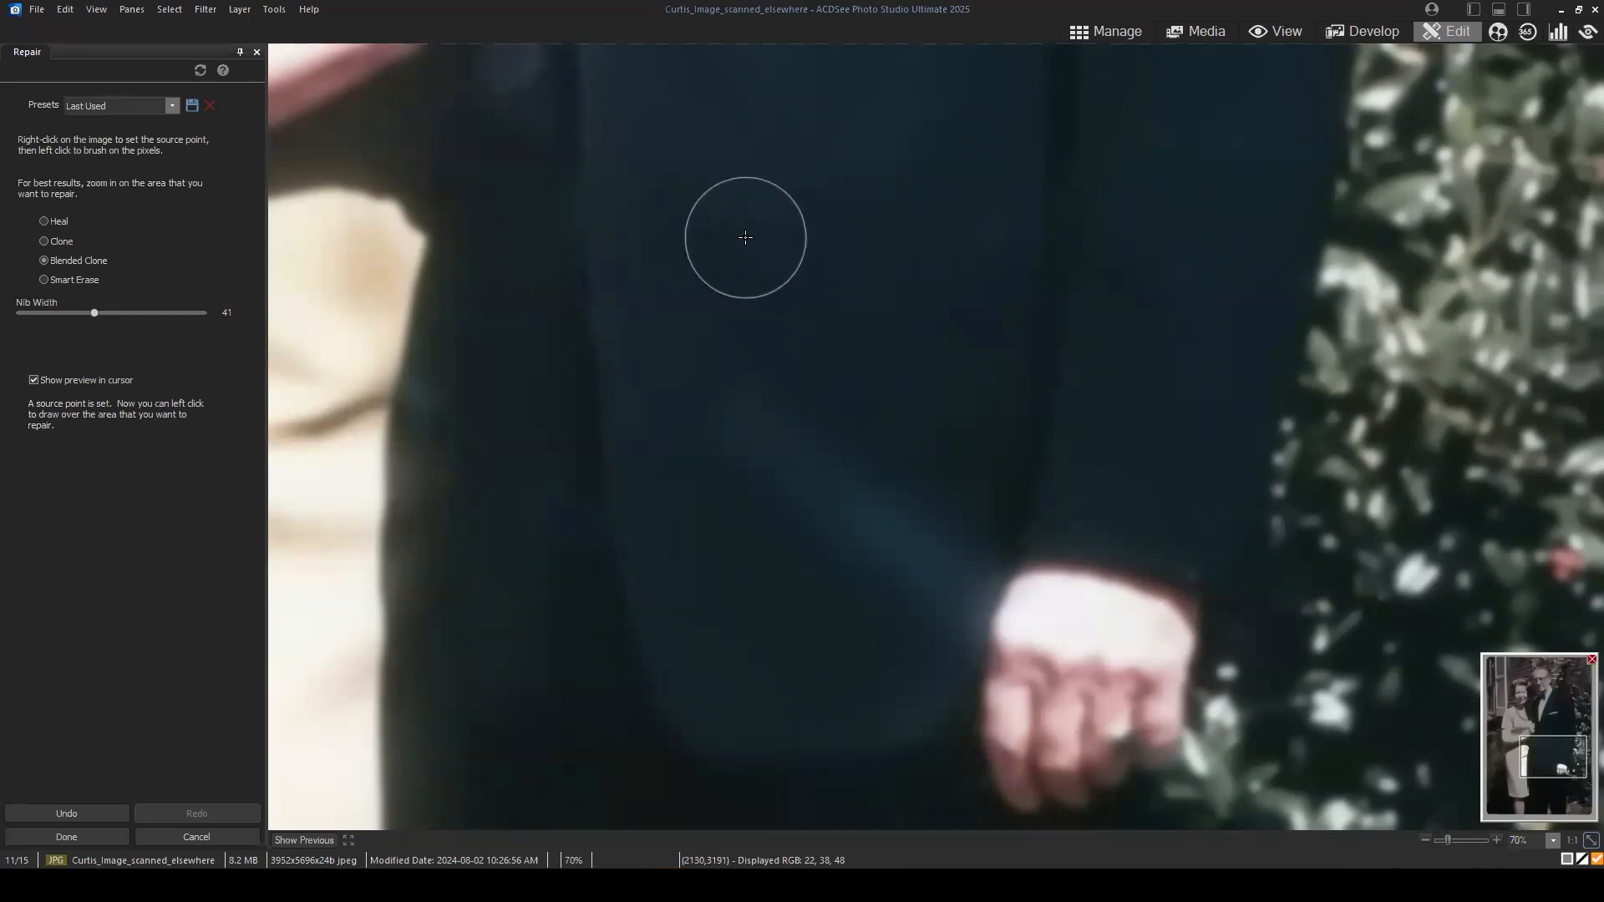
pyautogui.click(769, 286)
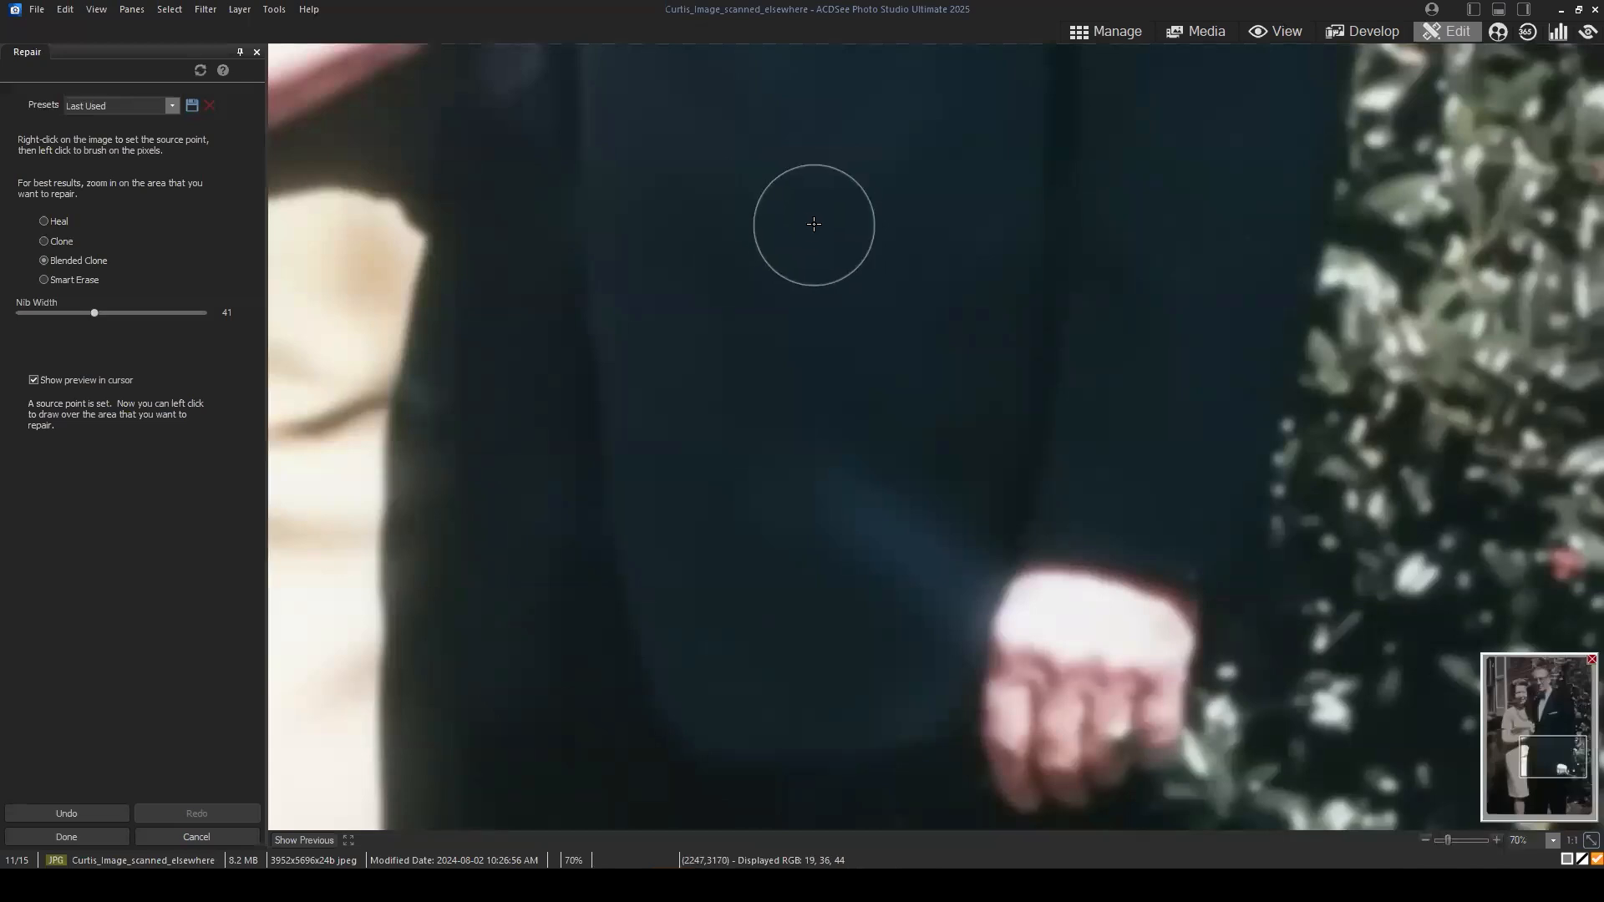
# Step: Continue cloning clean jacket fabric over the lower part of the pale streak and the dark patch above the man's cuff
pyautogui.click(841, 368)
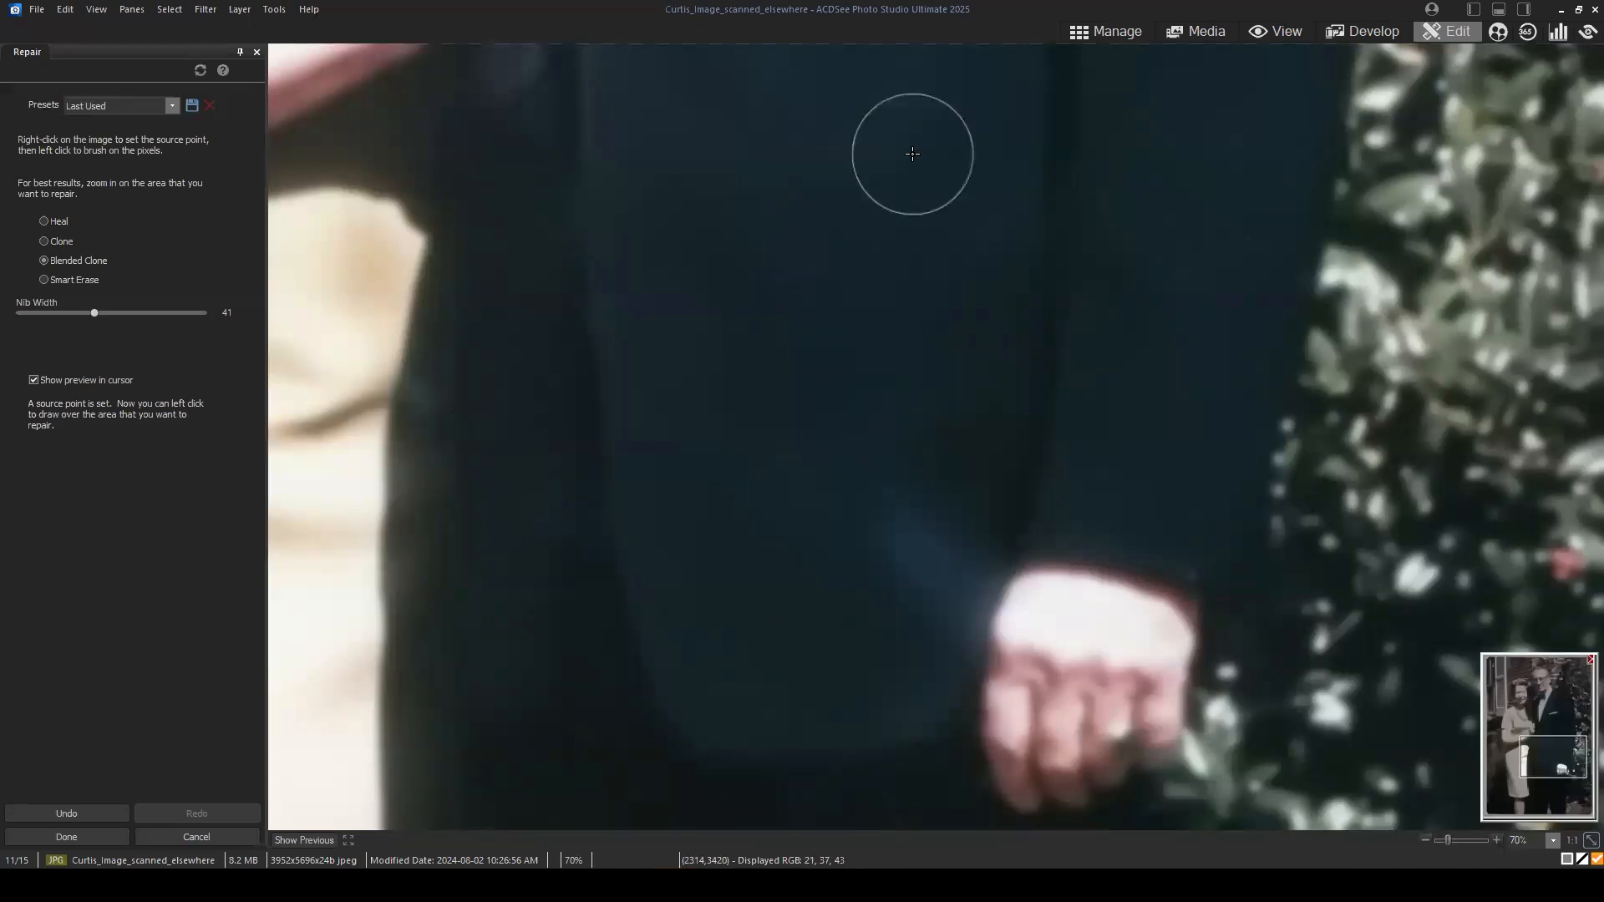
pyautogui.click(933, 244)
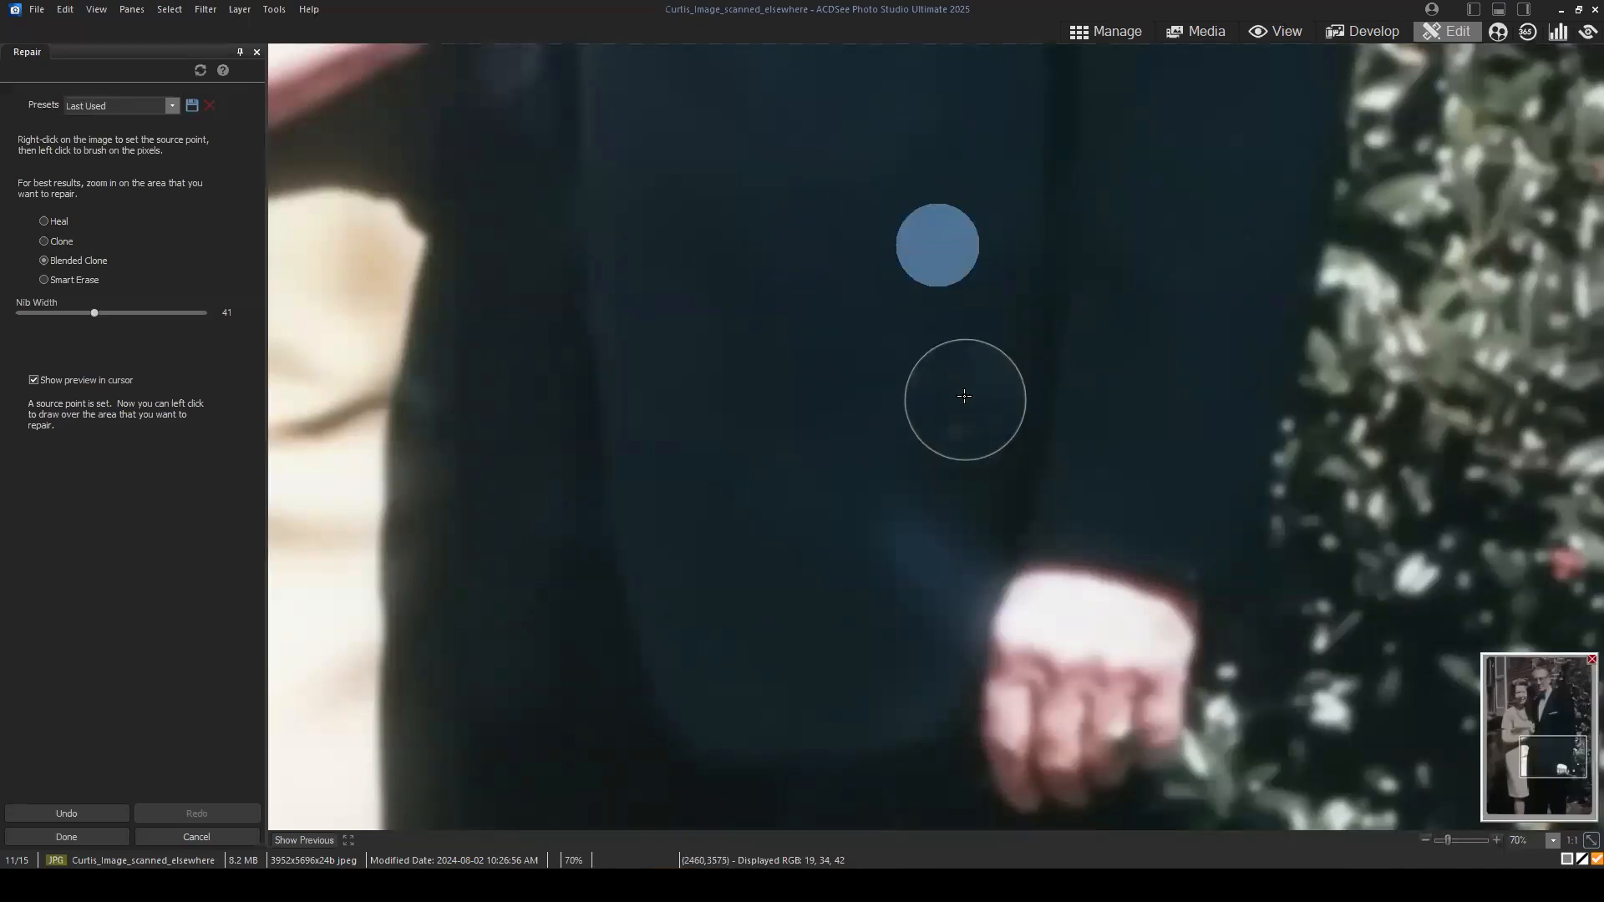
pyautogui.click(923, 363)
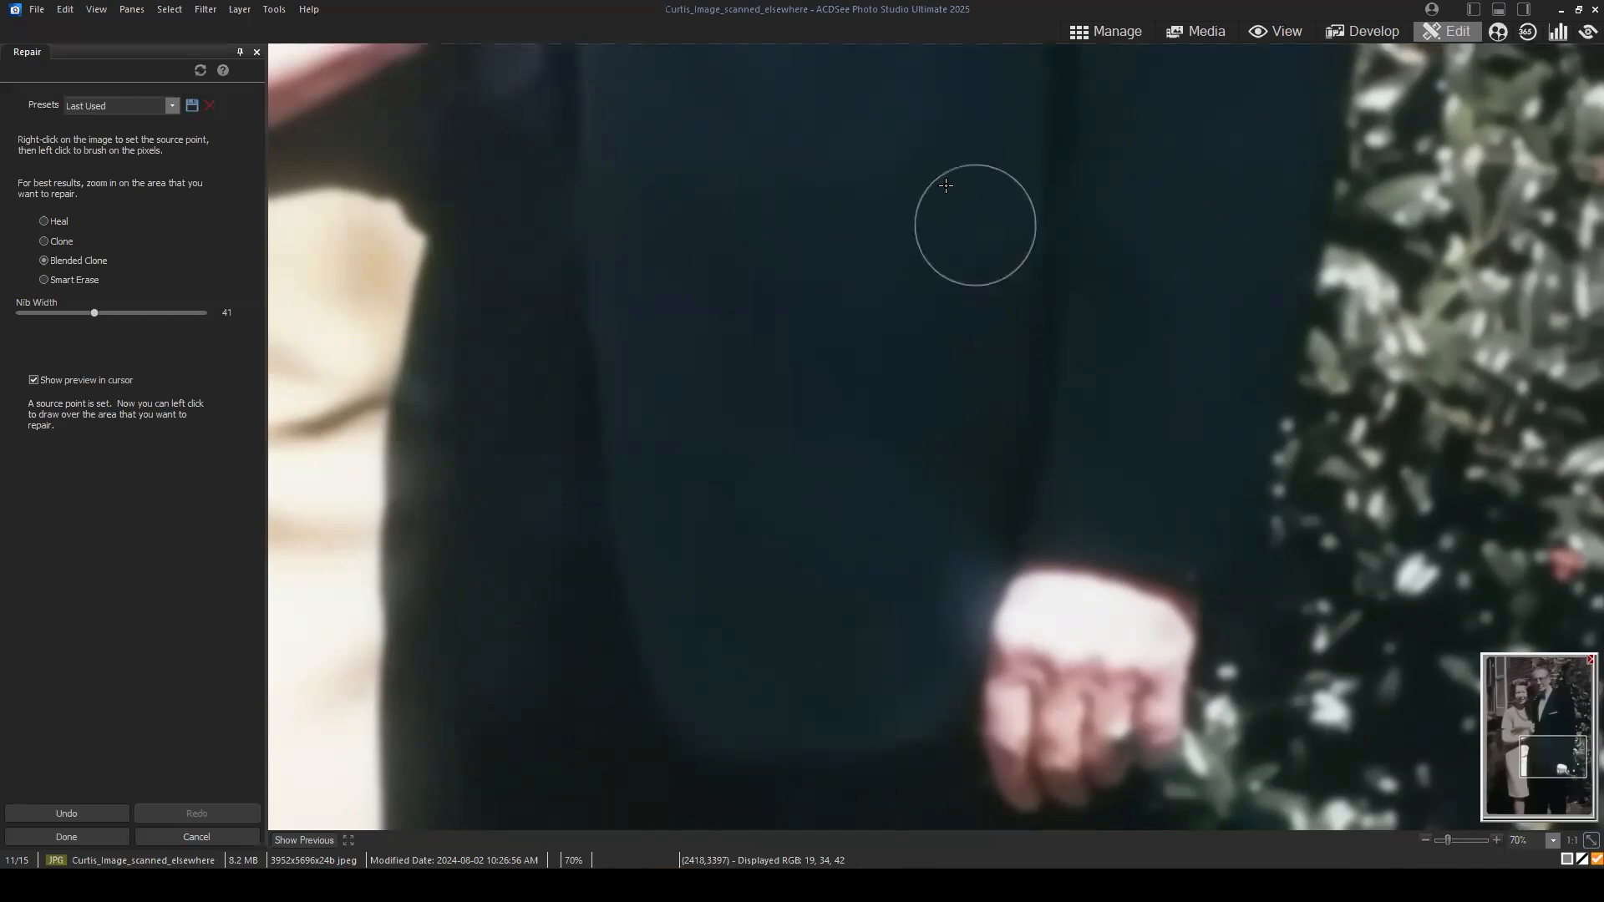
pyautogui.click(950, 238)
pyautogui.click(952, 233)
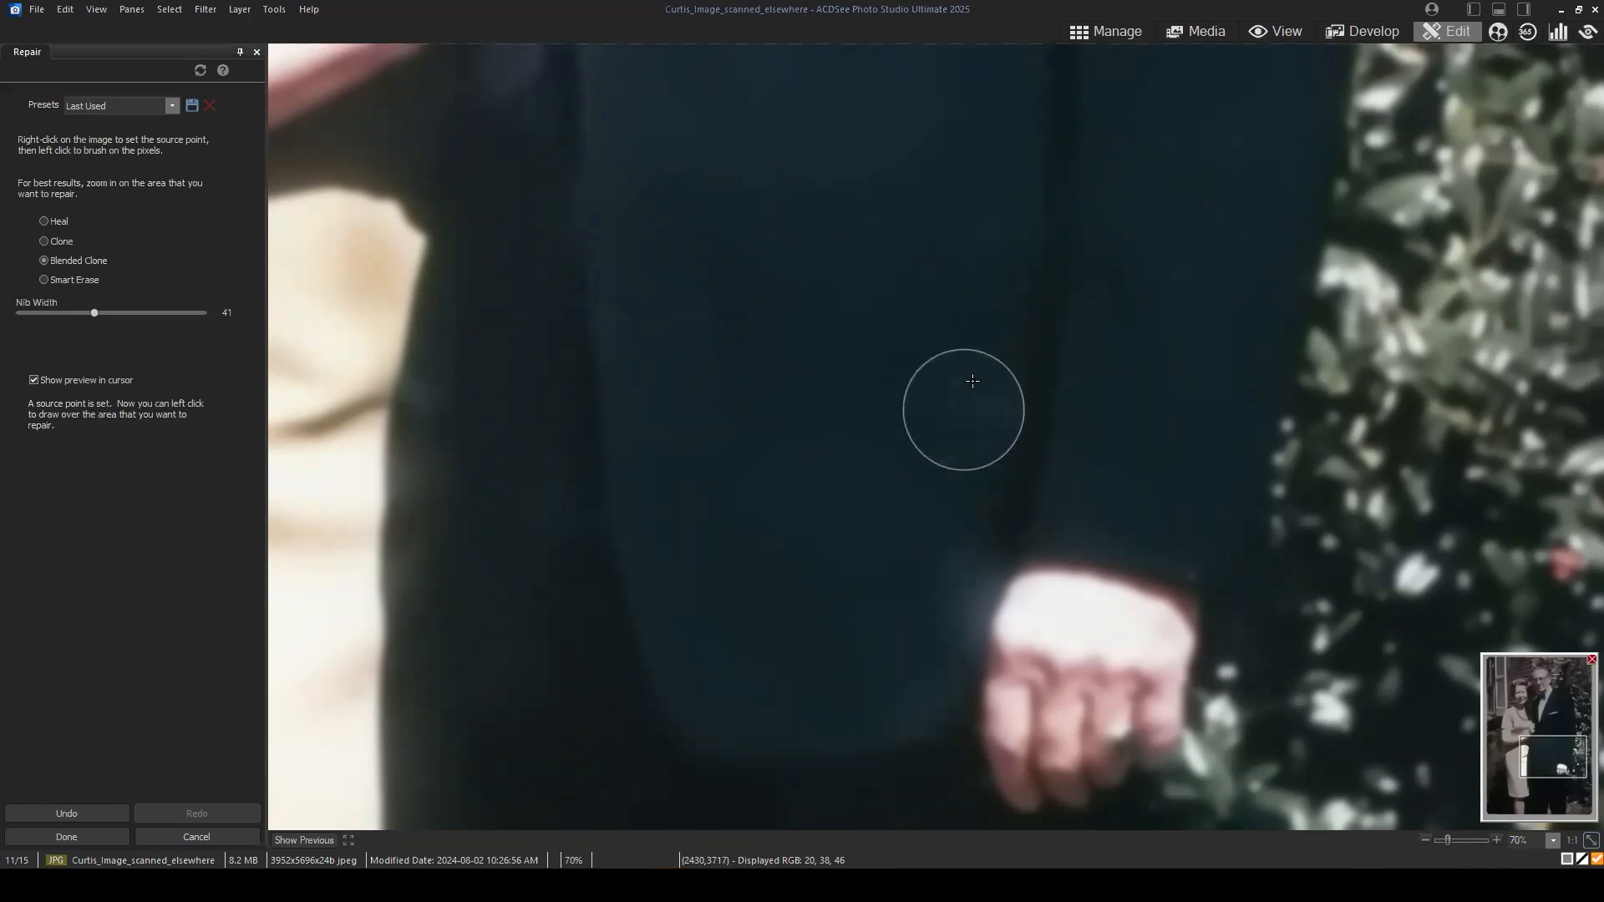
pyautogui.click(959, 404)
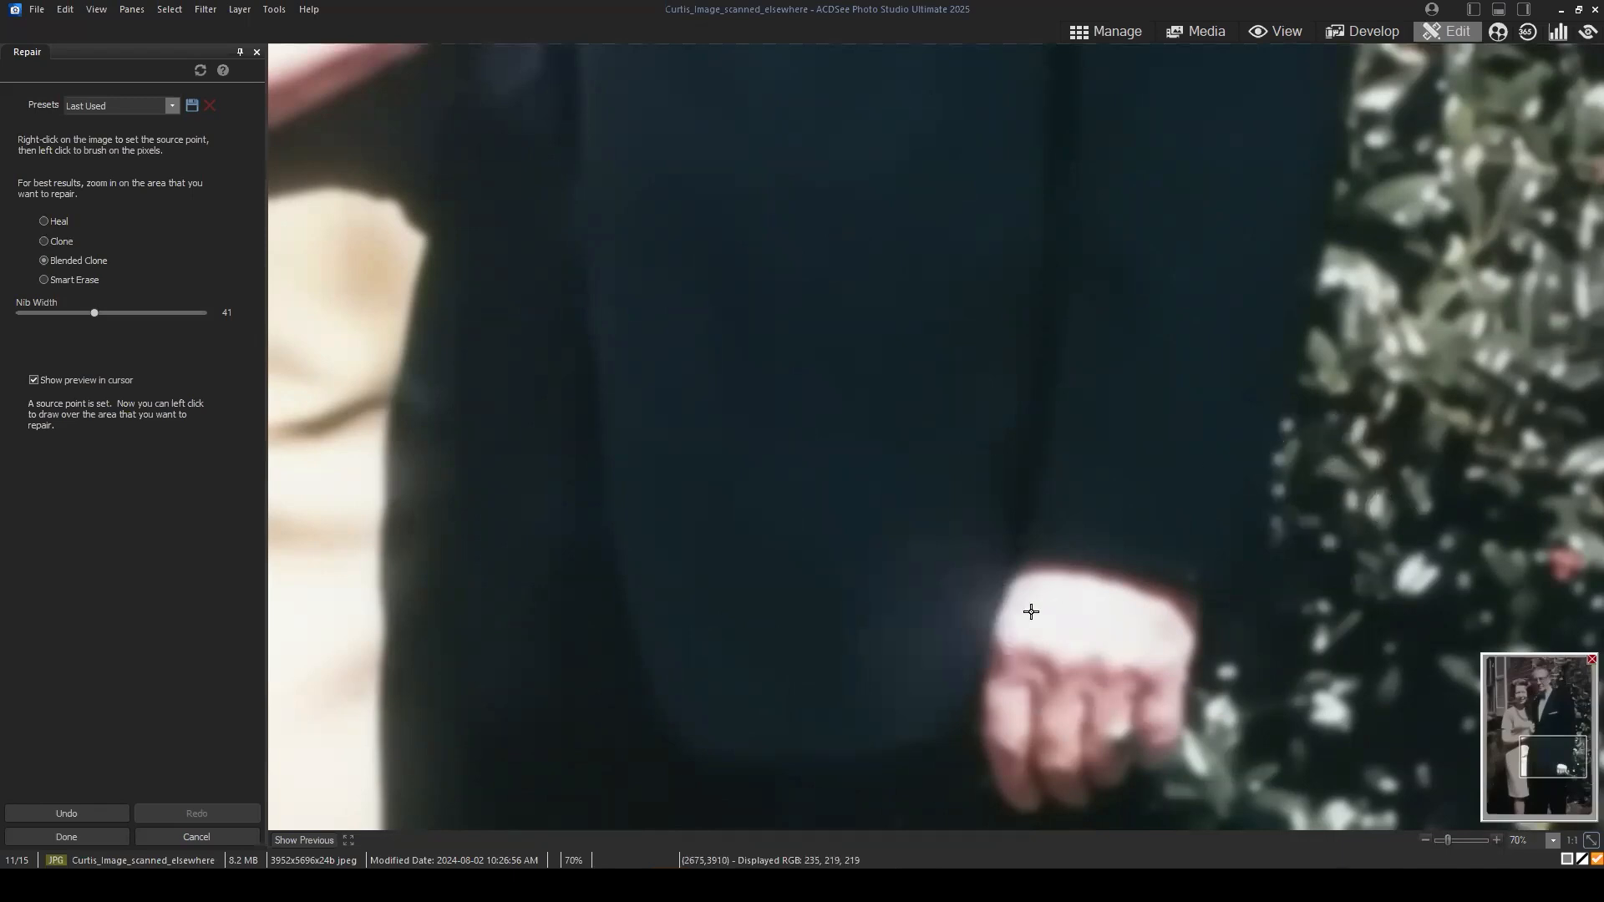
# Step: Try to clone dark background over the faint streak beside the lower edge of the dress using nib width 41
pyautogui.scroll(-4, 1086, 585)
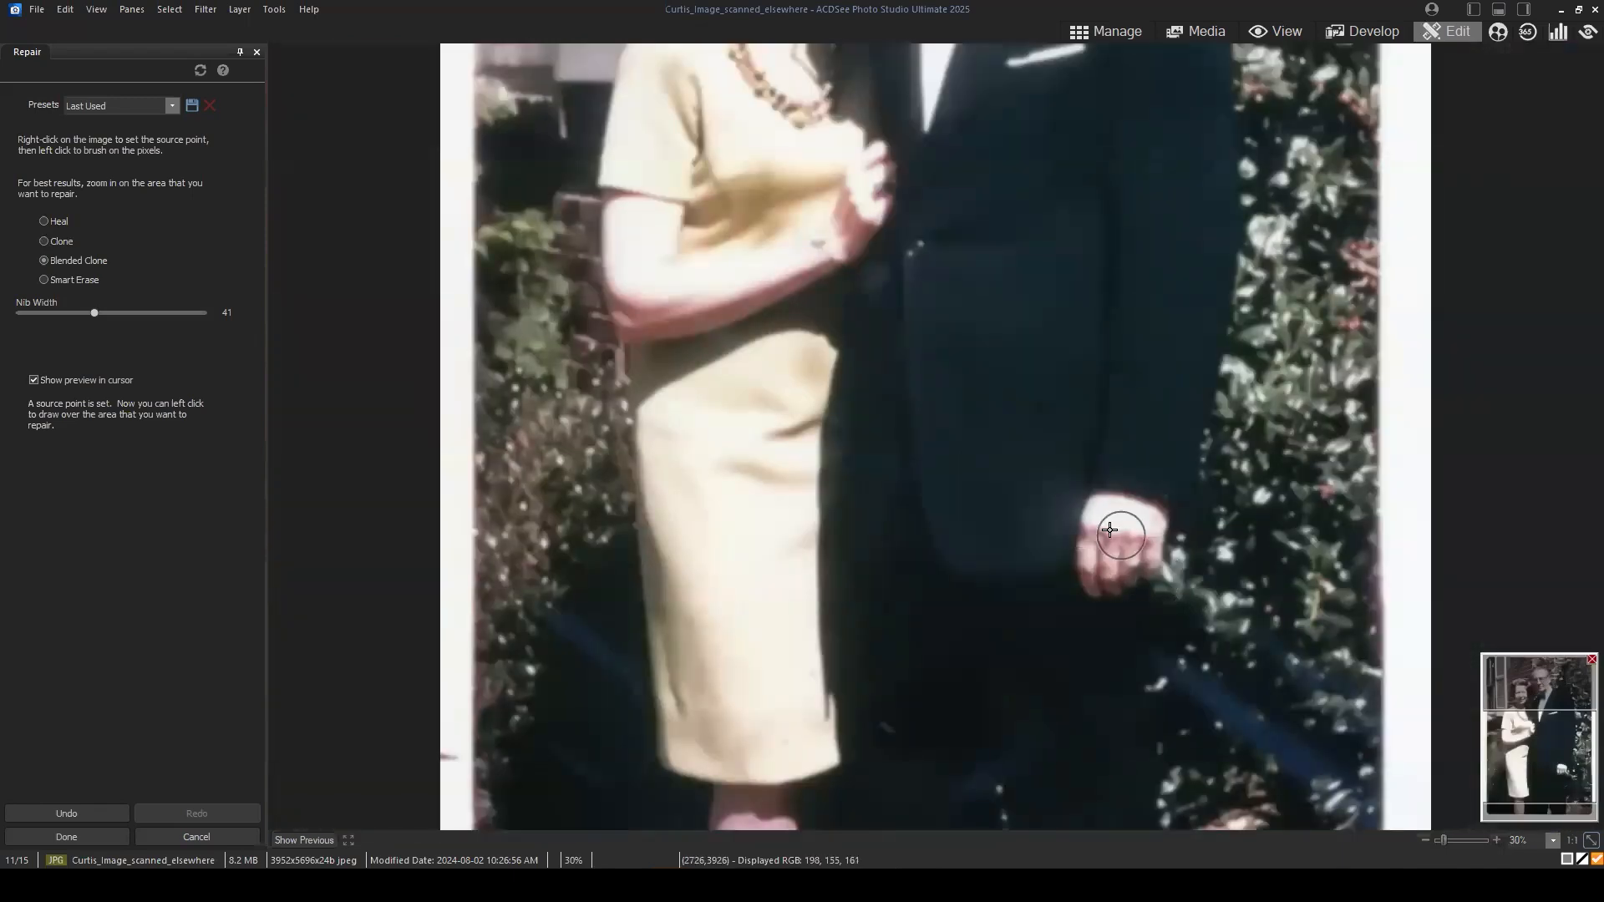
pyautogui.scroll(-1, 1112, 527)
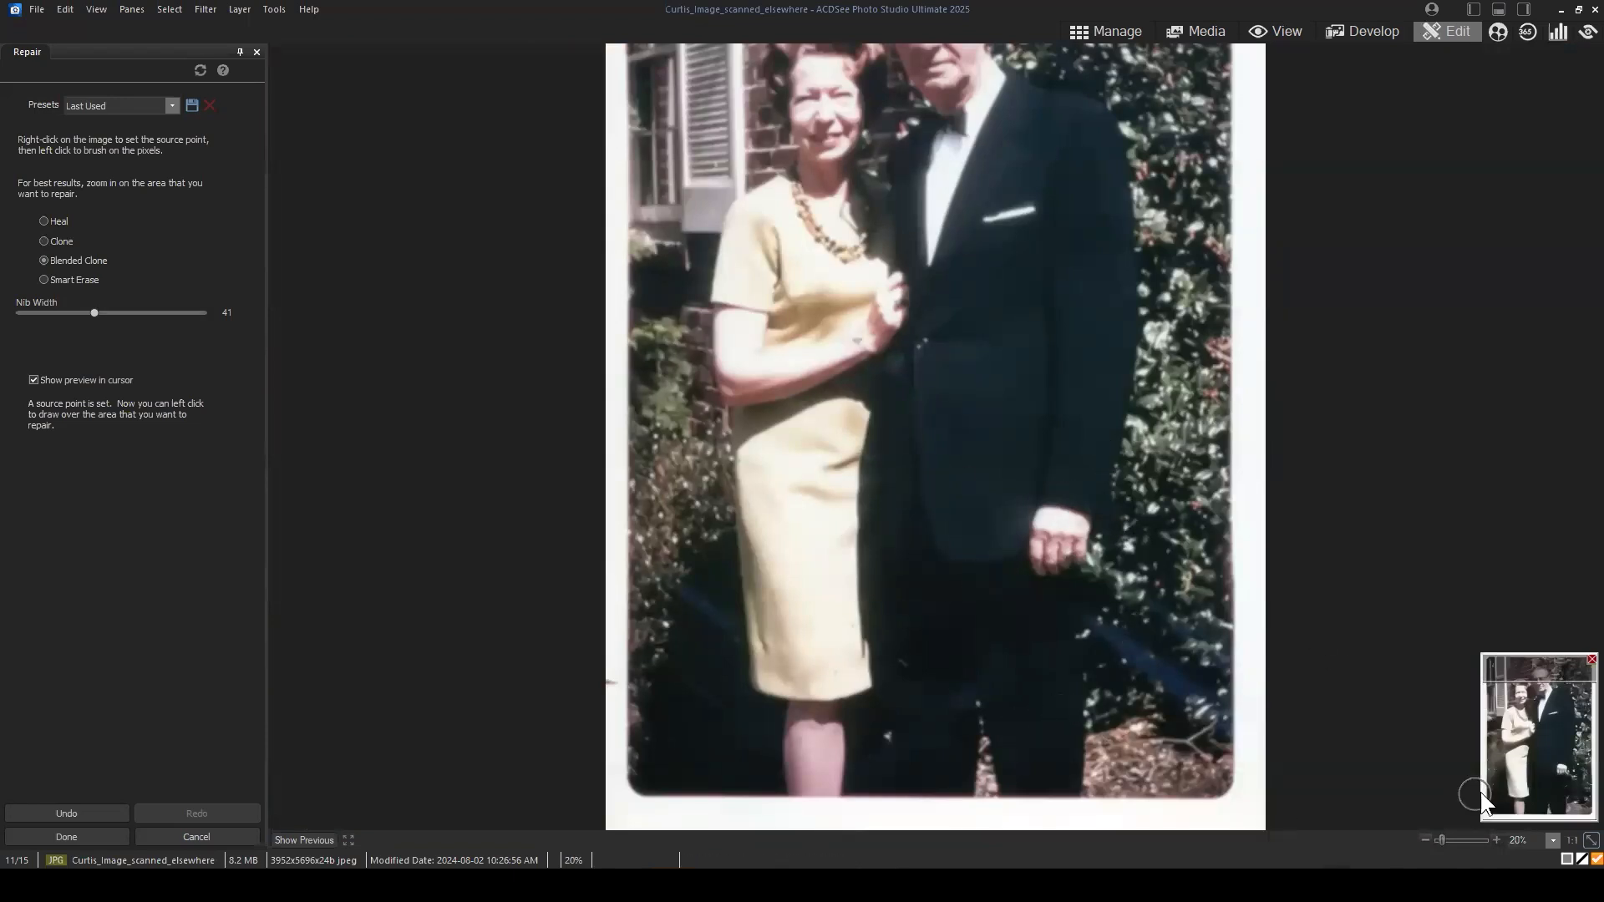
pyautogui.moveTo(1536, 747)
pyautogui.mouseDown()
pyautogui.moveTo(1512, 783)
pyautogui.moveTo(1524, 751)
pyautogui.moveTo(1502, 774)
pyautogui.moveTo(1501, 807)
pyautogui.mouseUp()
pyautogui.scroll(1, 752, 692)
pyautogui.scroll(5, 752, 691)
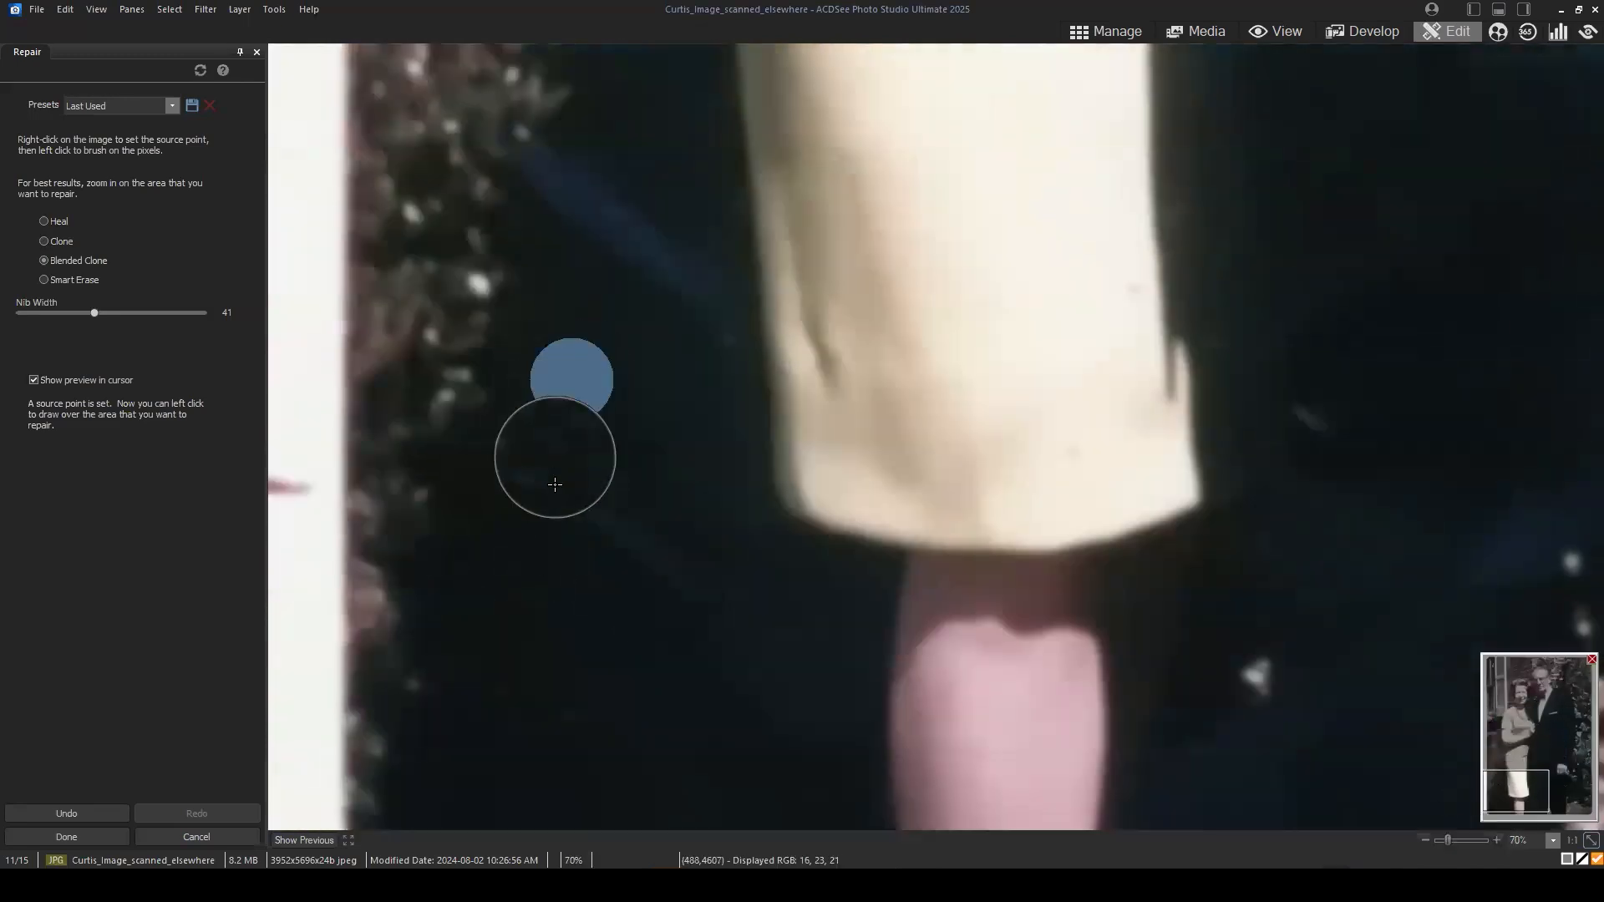
pyautogui.hotkey('ctrl', 'z')
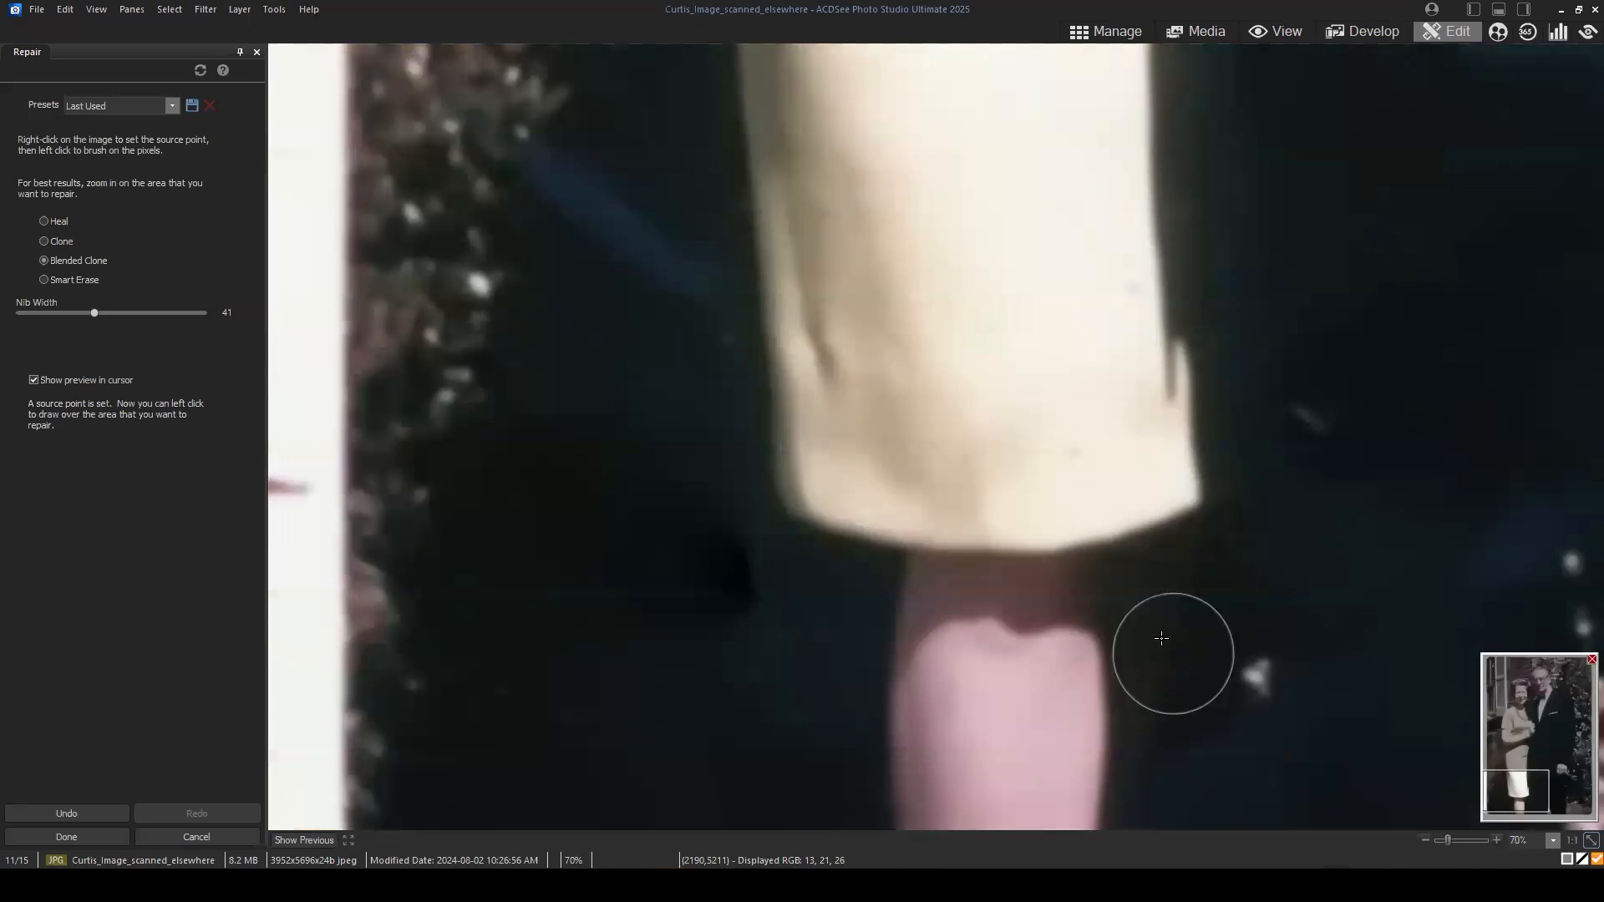
pyautogui.hotkey('ctrl', 'z')
# Step: Cover the faint streak in the dark area beside the dress hem using Blended Clone with nib widths 30 and 33, sampling nearby shadow
pyautogui.rightClick(574, 338)
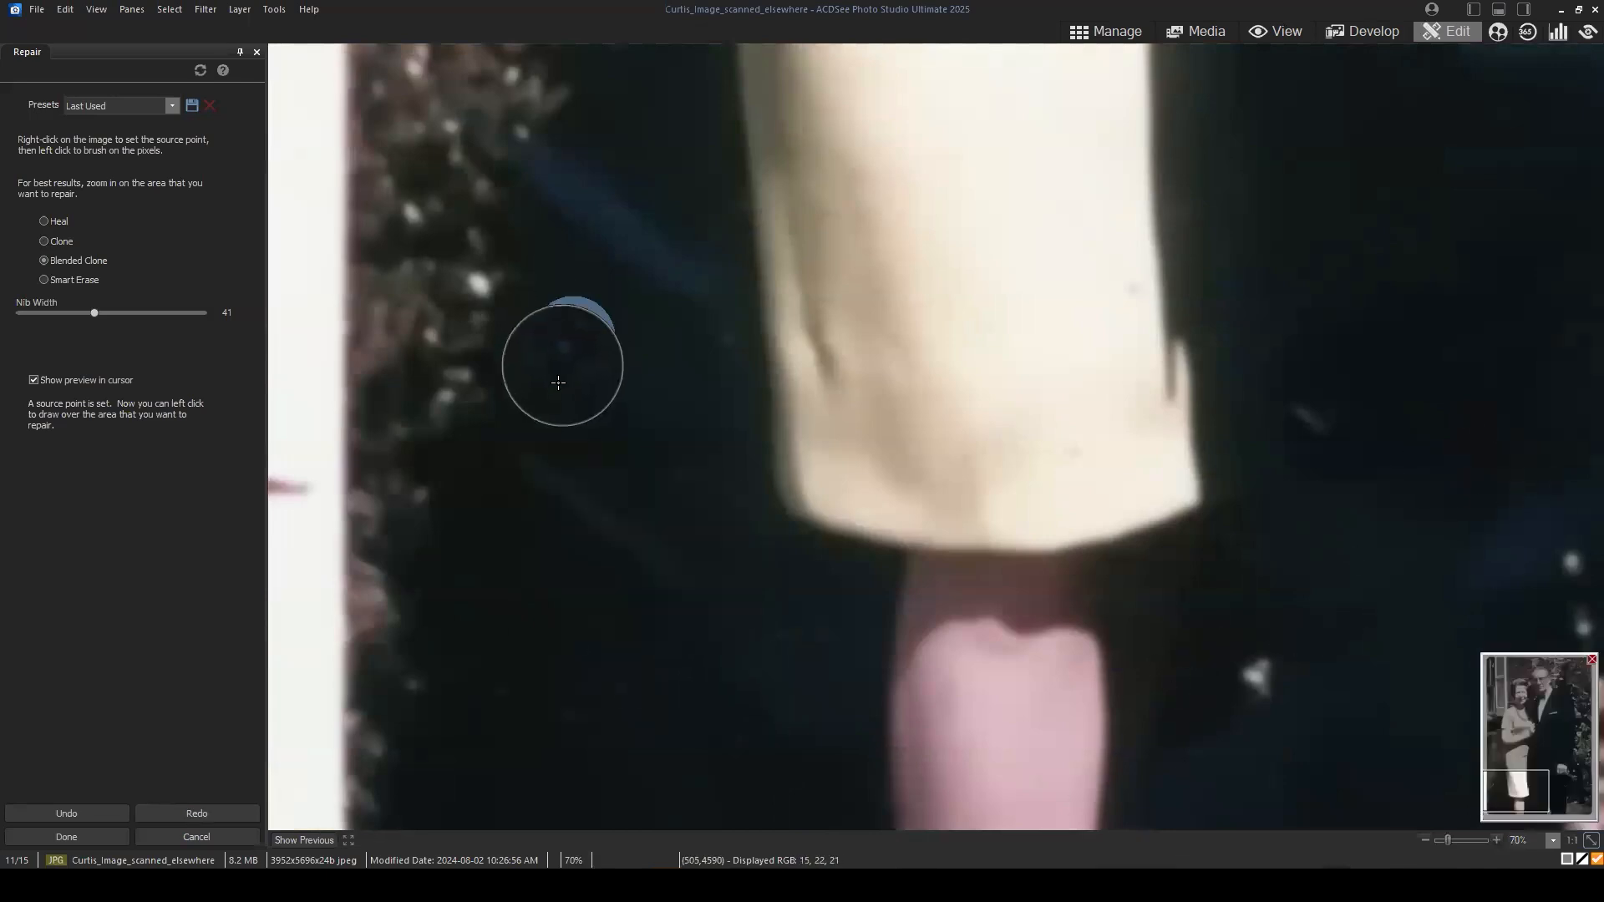
pyautogui.scroll(-3, 546, 406)
pyautogui.scroll(-3, 552, 413)
pyautogui.rightClick(521, 443)
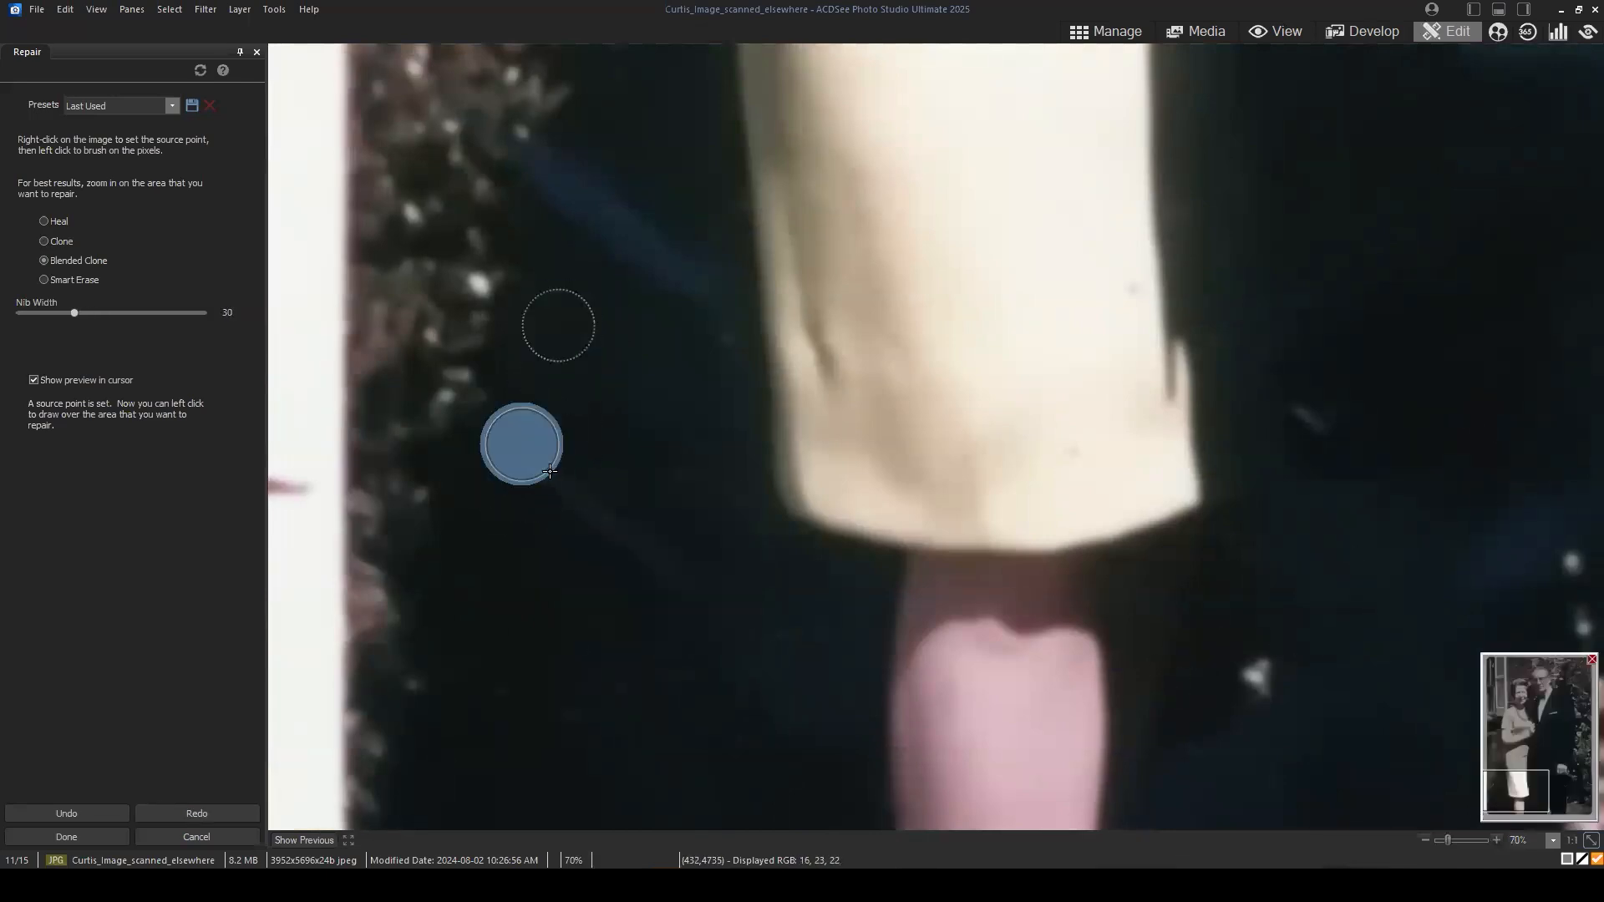
pyautogui.click(697, 804)
pyautogui.scroll(3, 660, 353)
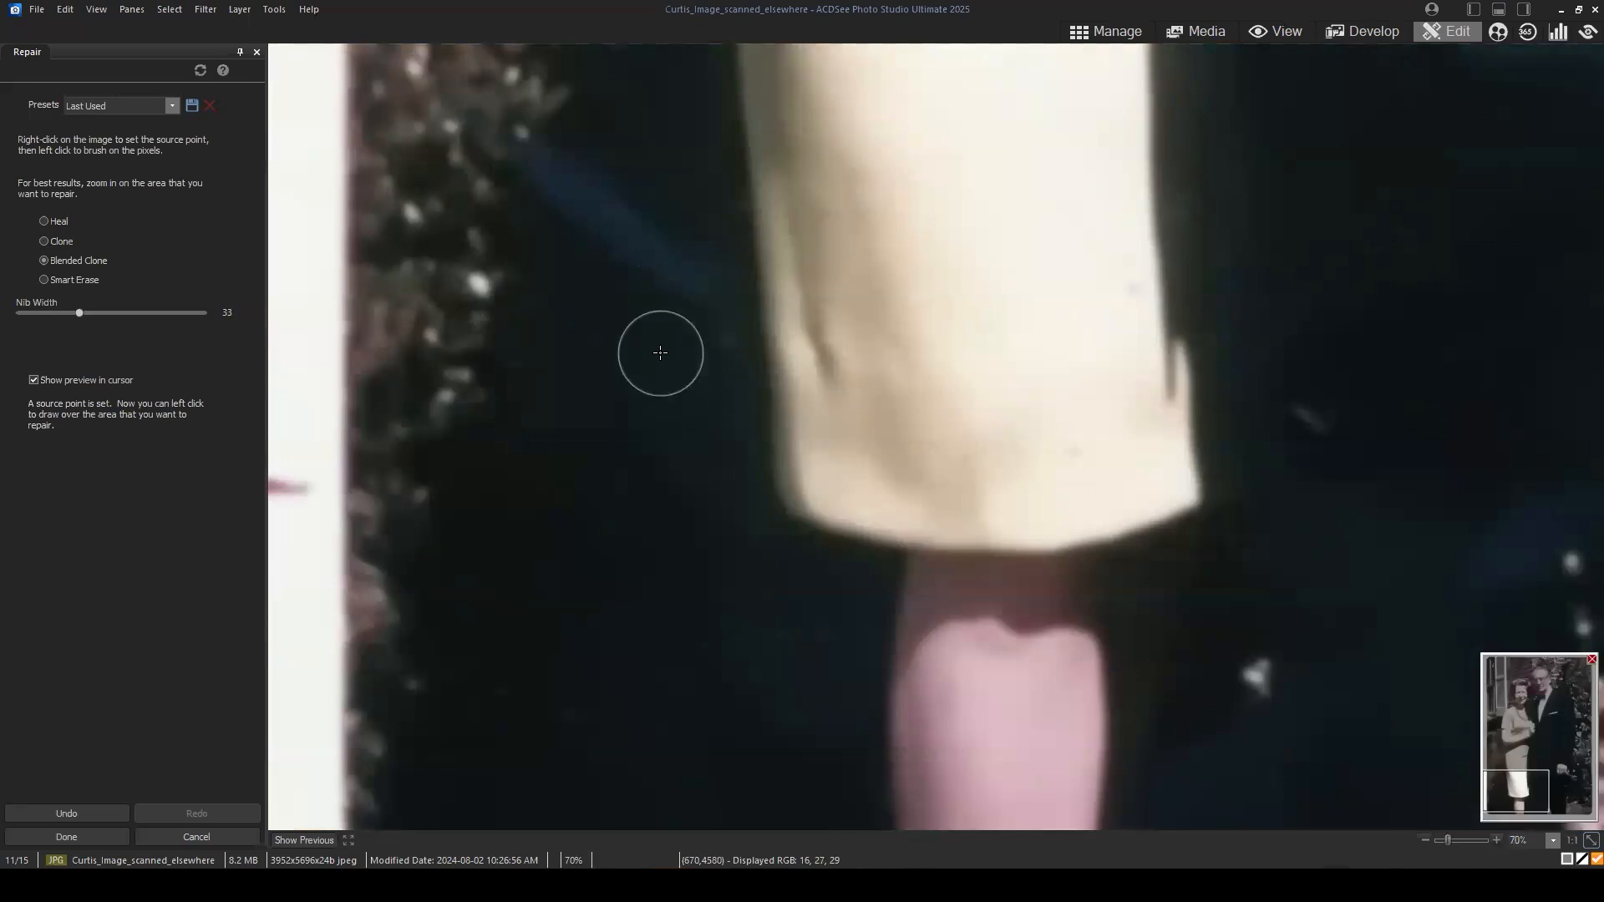
pyautogui.rightClick(615, 381)
pyautogui.moveTo(657, 445); pyautogui.dragTo(660, 526)
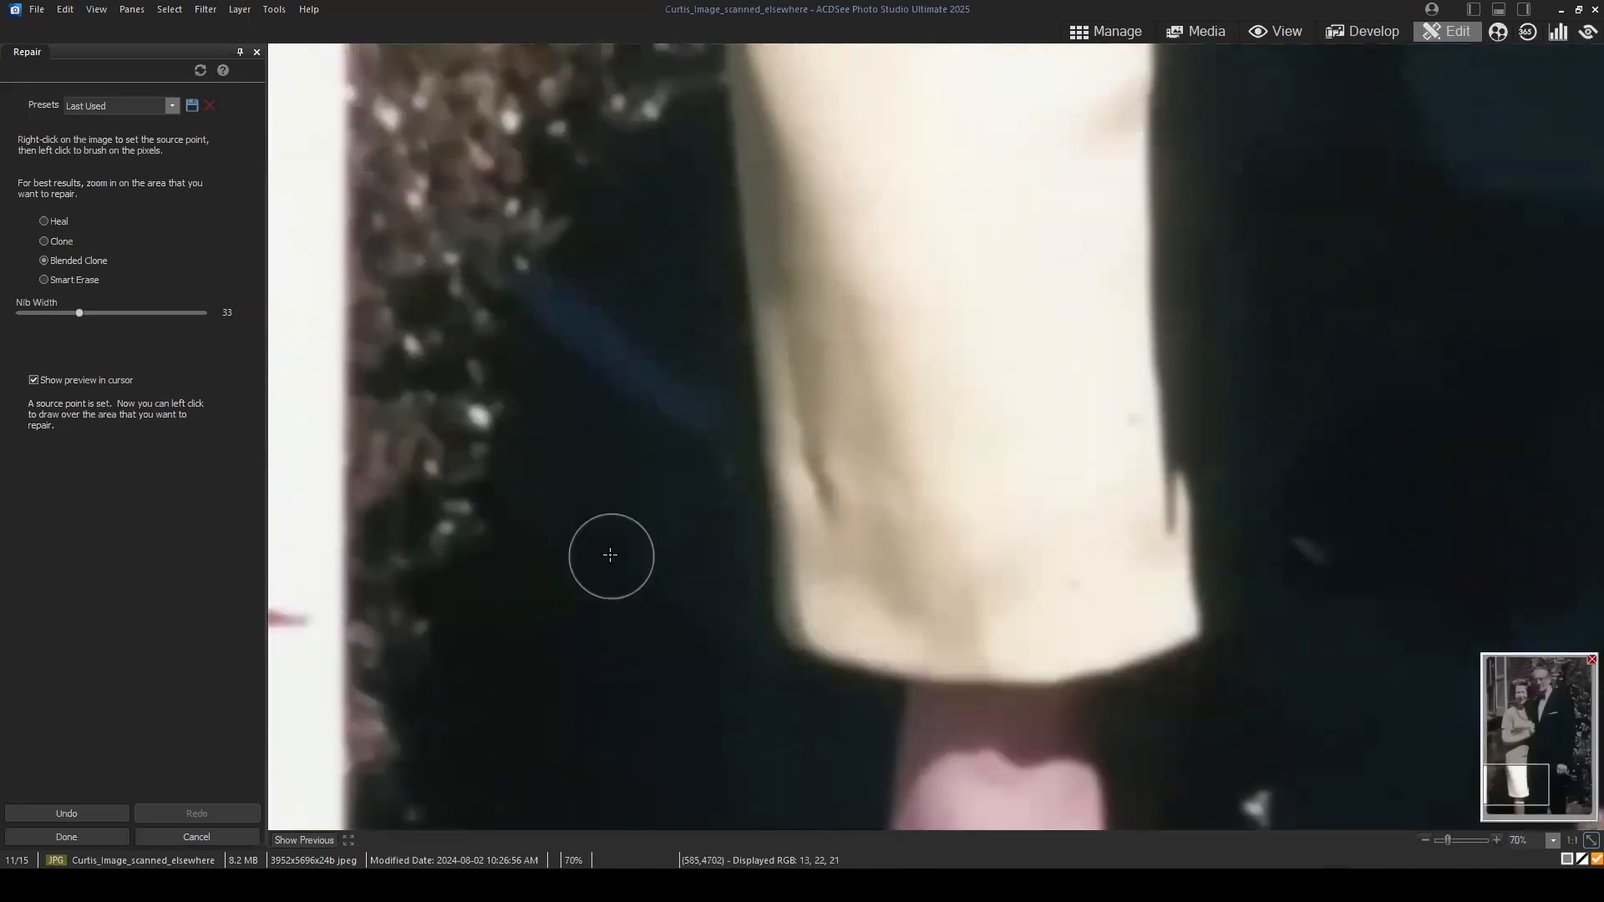
# Step: Cover the blue diagonal streak between the bushes and the dress using Blended Clone with nib width 36, sampling the dark background
pyautogui.scroll(3, 615, 555)
pyautogui.rightClick(617, 556)
pyautogui.rightClick(687, 426)
pyautogui.moveTo(687, 426); pyautogui.dragTo(541, 288)
pyautogui.rightClick(652, 602)
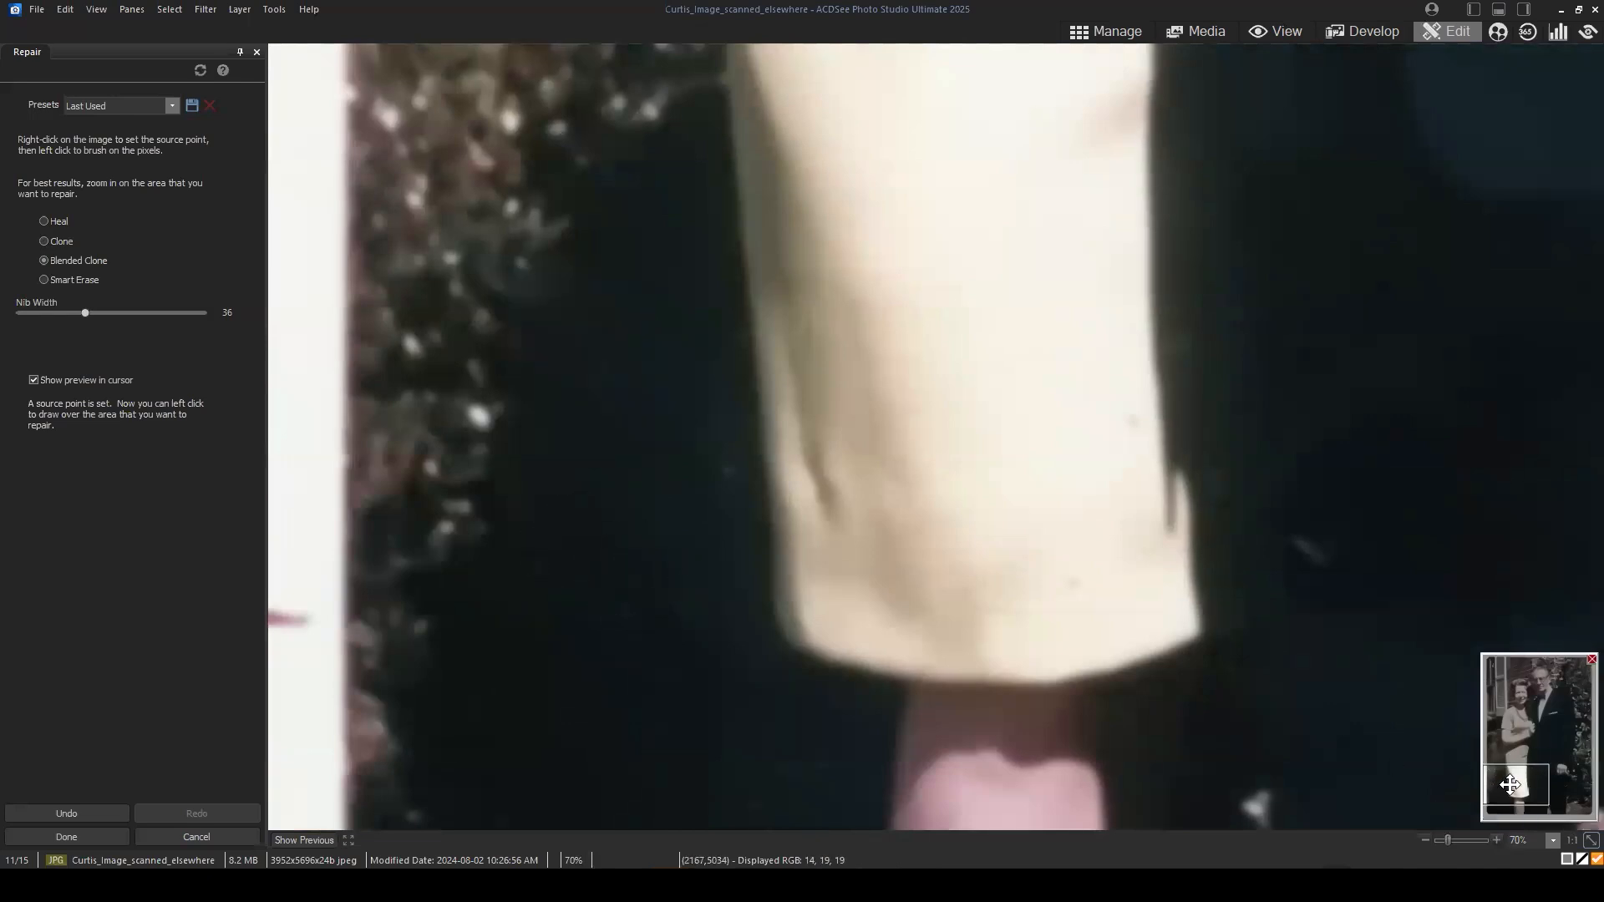
# Step: Clone dark fabric over the blue light streak across the man's trousers using Blended Clone with nib width 37
pyautogui.moveTo(1514, 787)
pyautogui.mouseDown()
pyautogui.moveTo(1573, 814)
pyautogui.moveTo(1560, 812)
pyautogui.mouseUp()
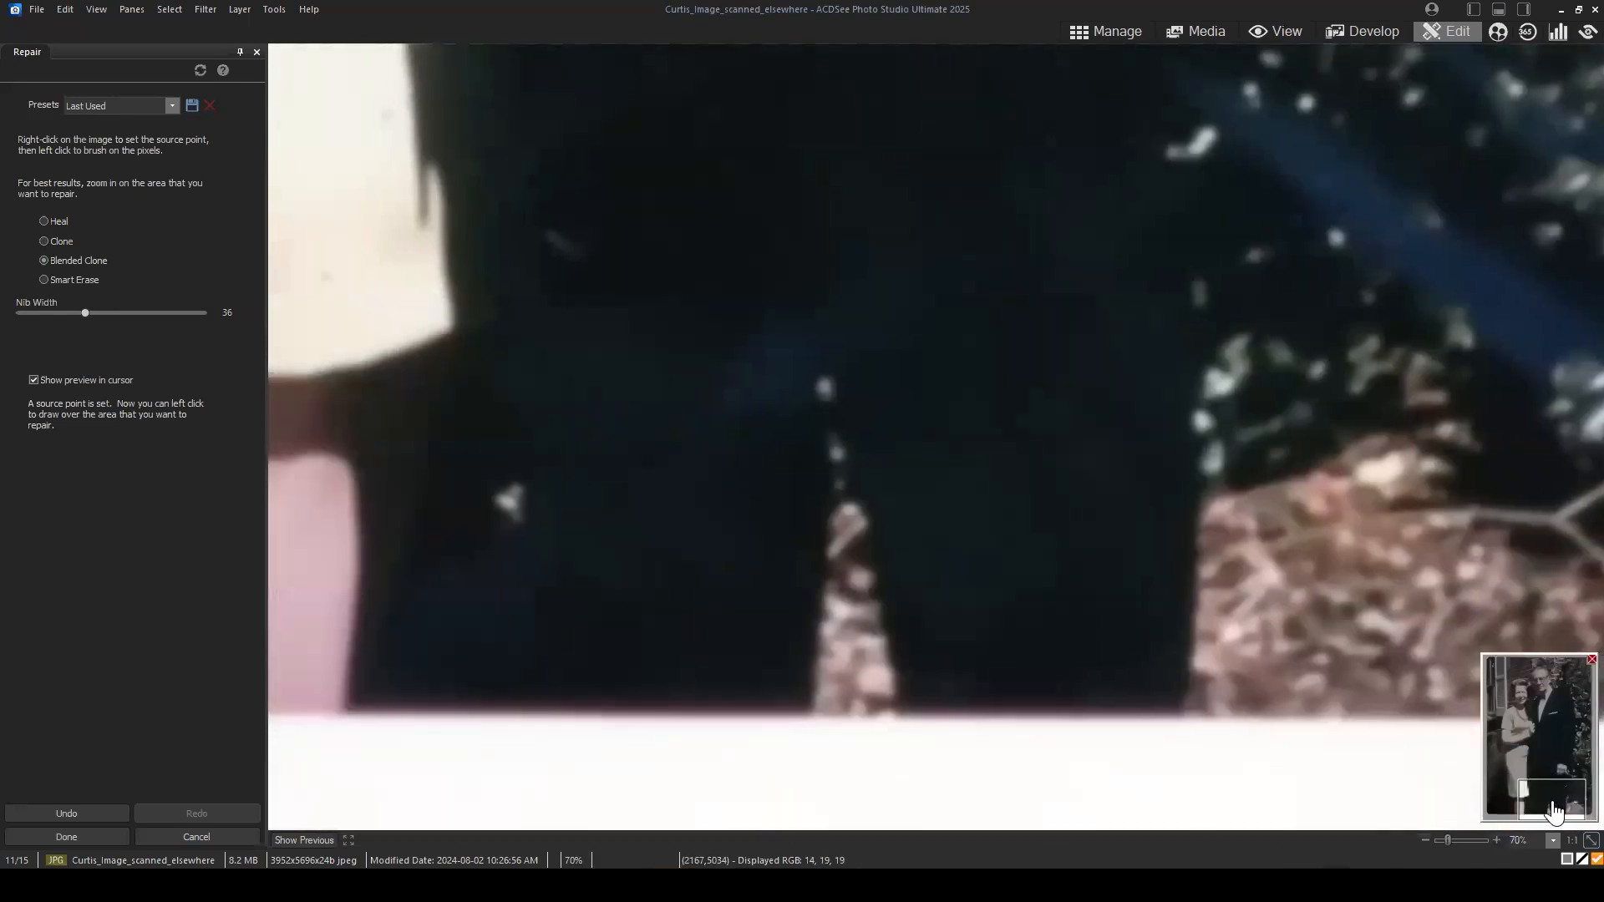
pyautogui.rightClick(674, 242)
pyautogui.click(762, 358)
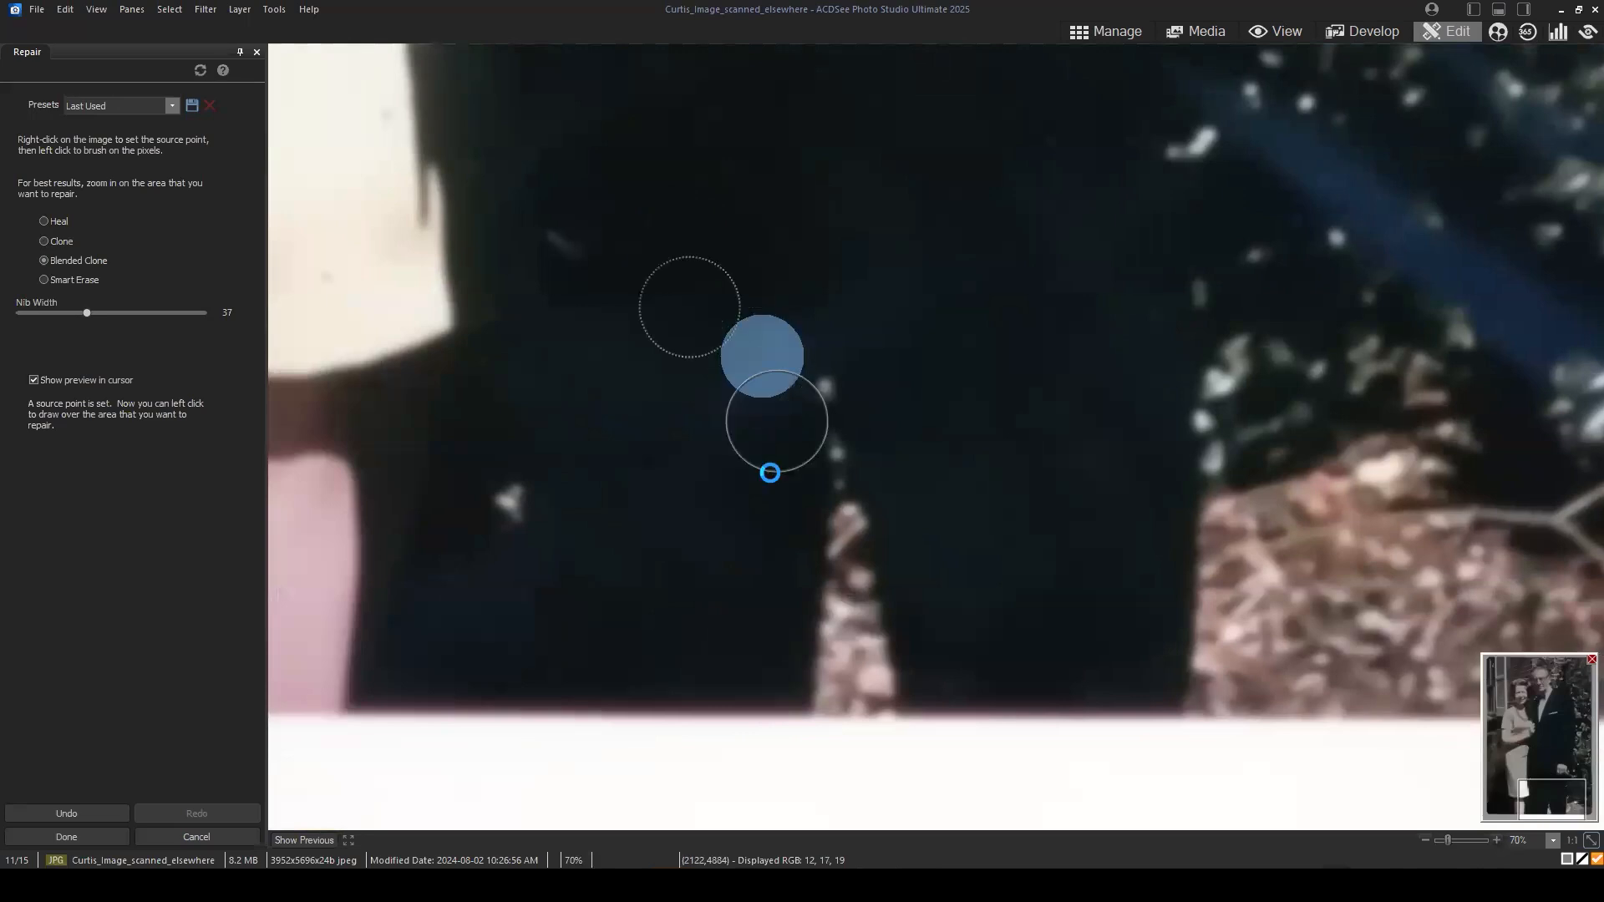
pyautogui.rightClick(794, 136)
pyautogui.click(864, 318)
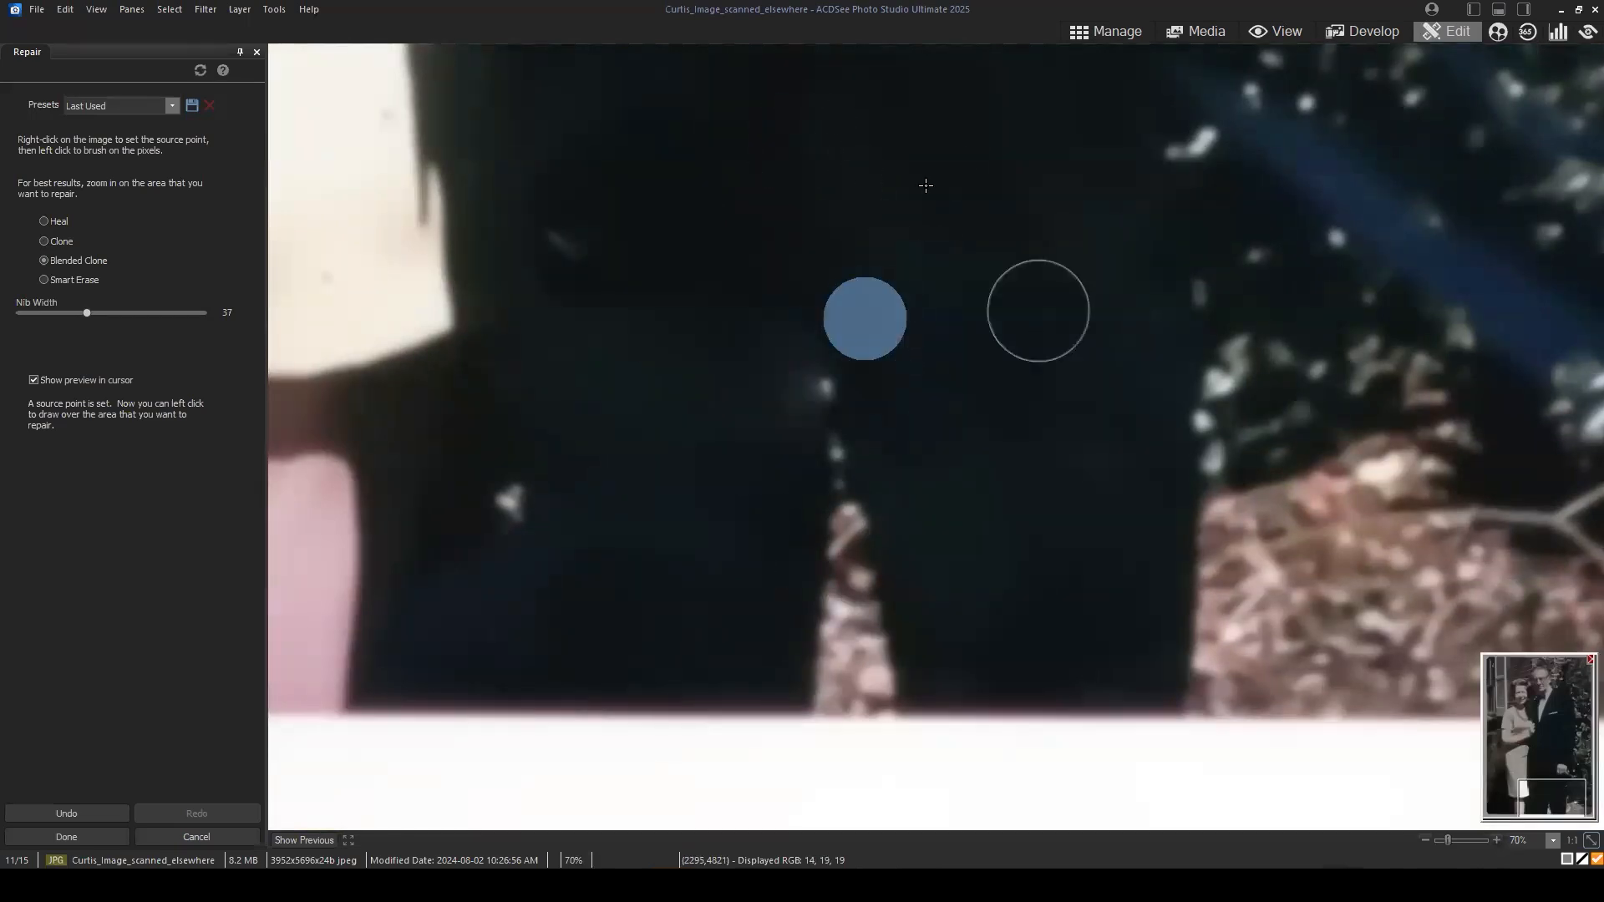
pyautogui.rightClick(902, 143)
pyautogui.click(974, 273)
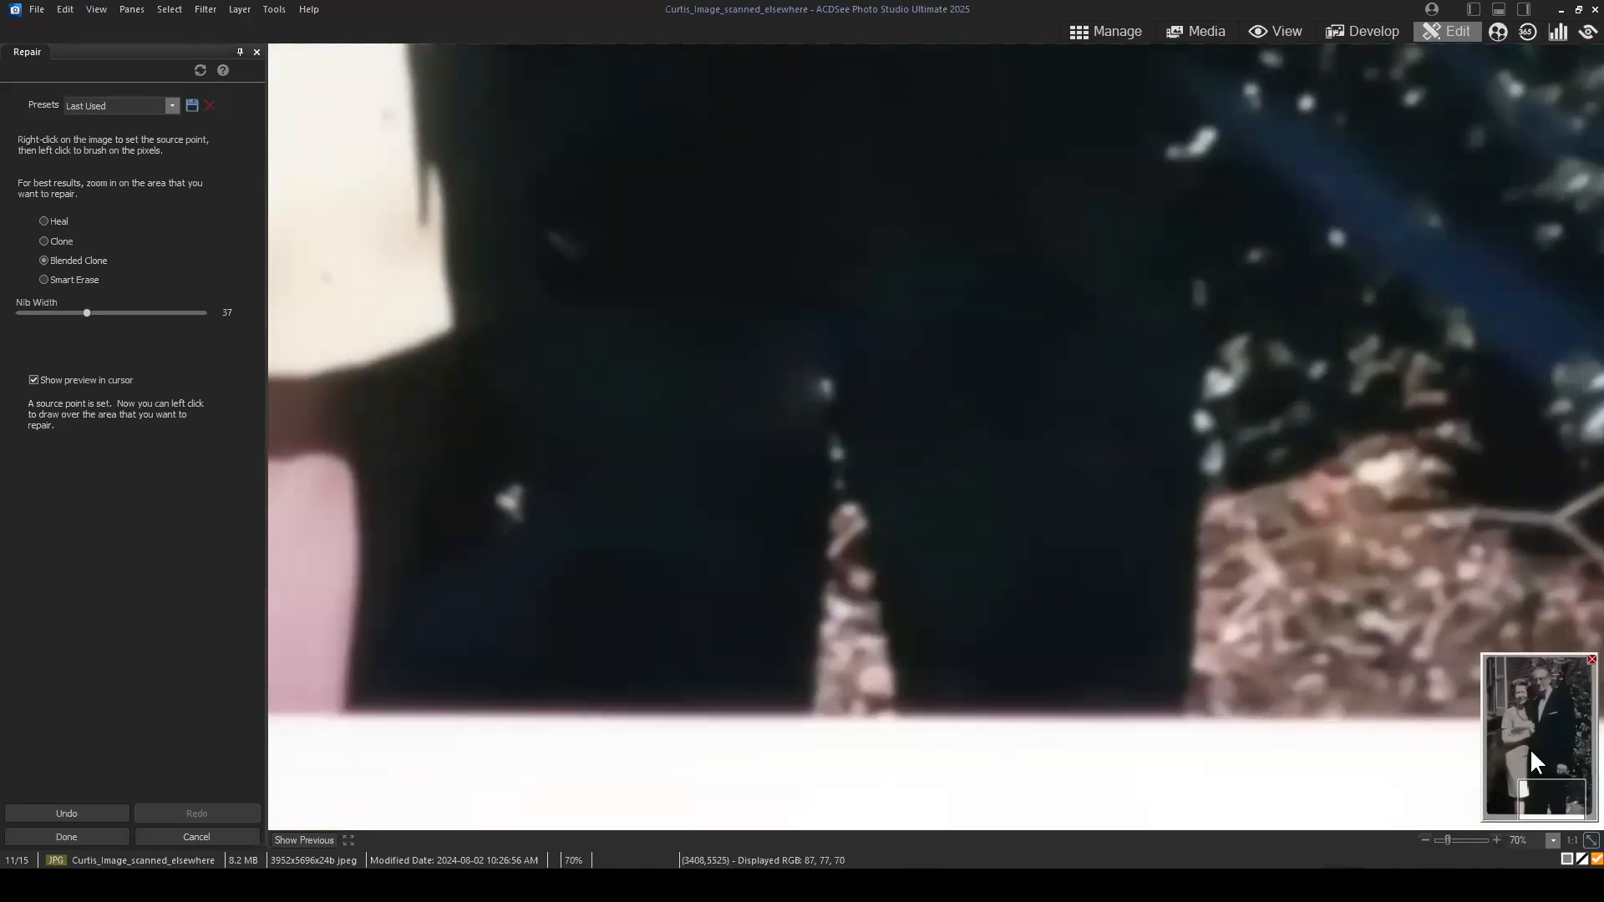
# Step: Apply the repairs after comparing them with the previous image, and toggle the low-frequency layer off and back on
pyautogui.moveTo(1551, 794)
pyautogui.mouseDown()
pyautogui.moveTo(1573, 811)
pyautogui.moveTo(1571, 789)
pyautogui.mouseUp()
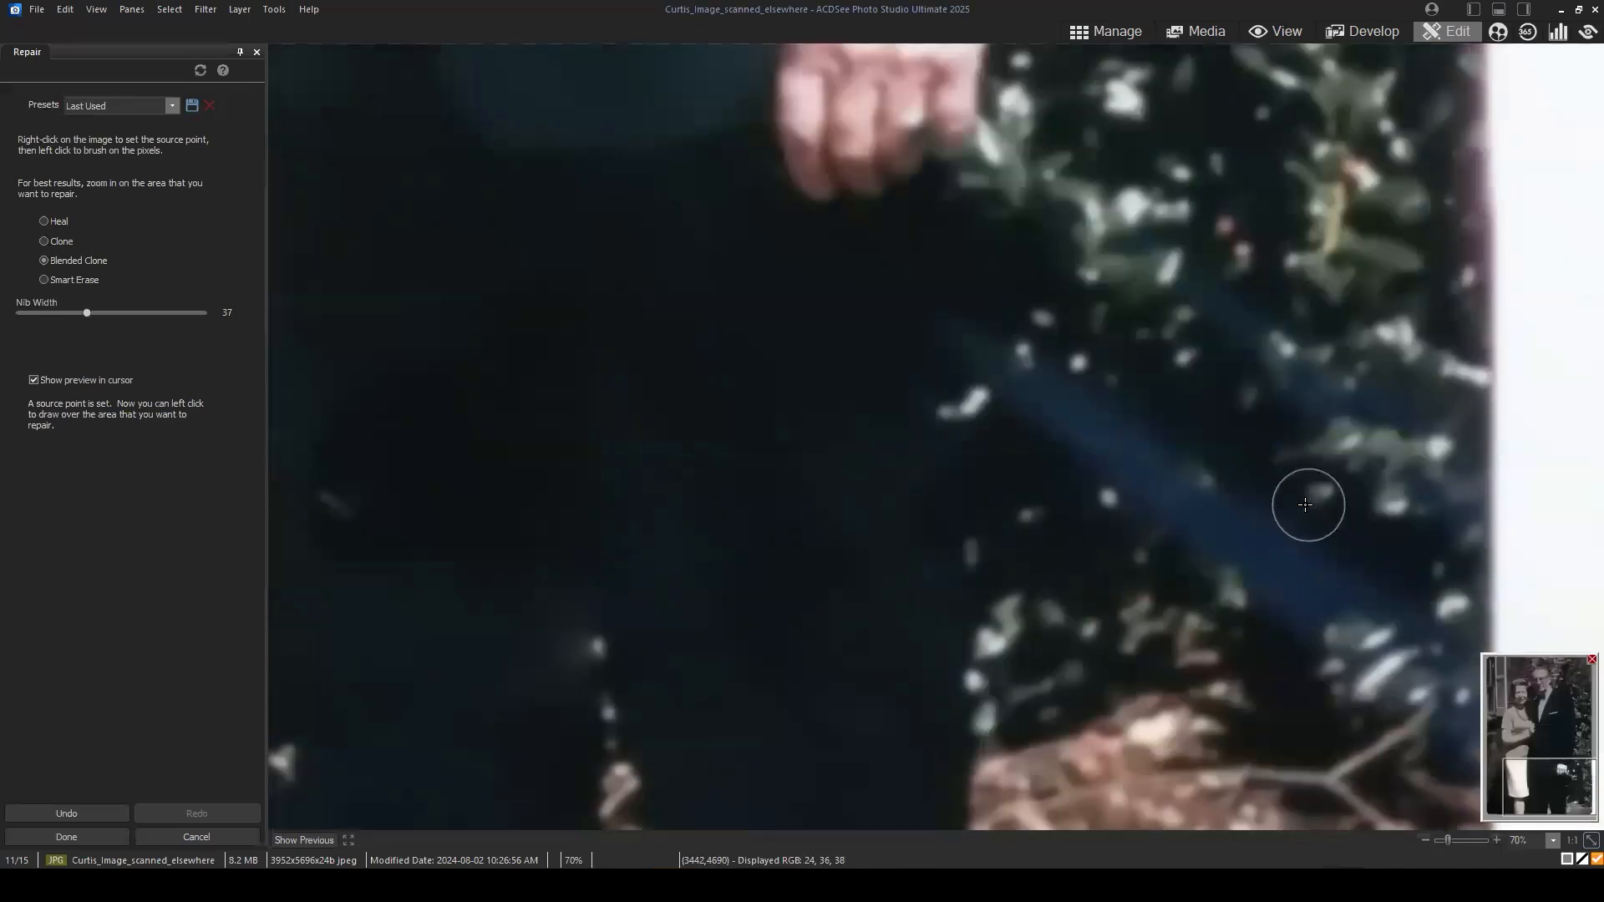
pyautogui.scroll(-3, 1286, 504)
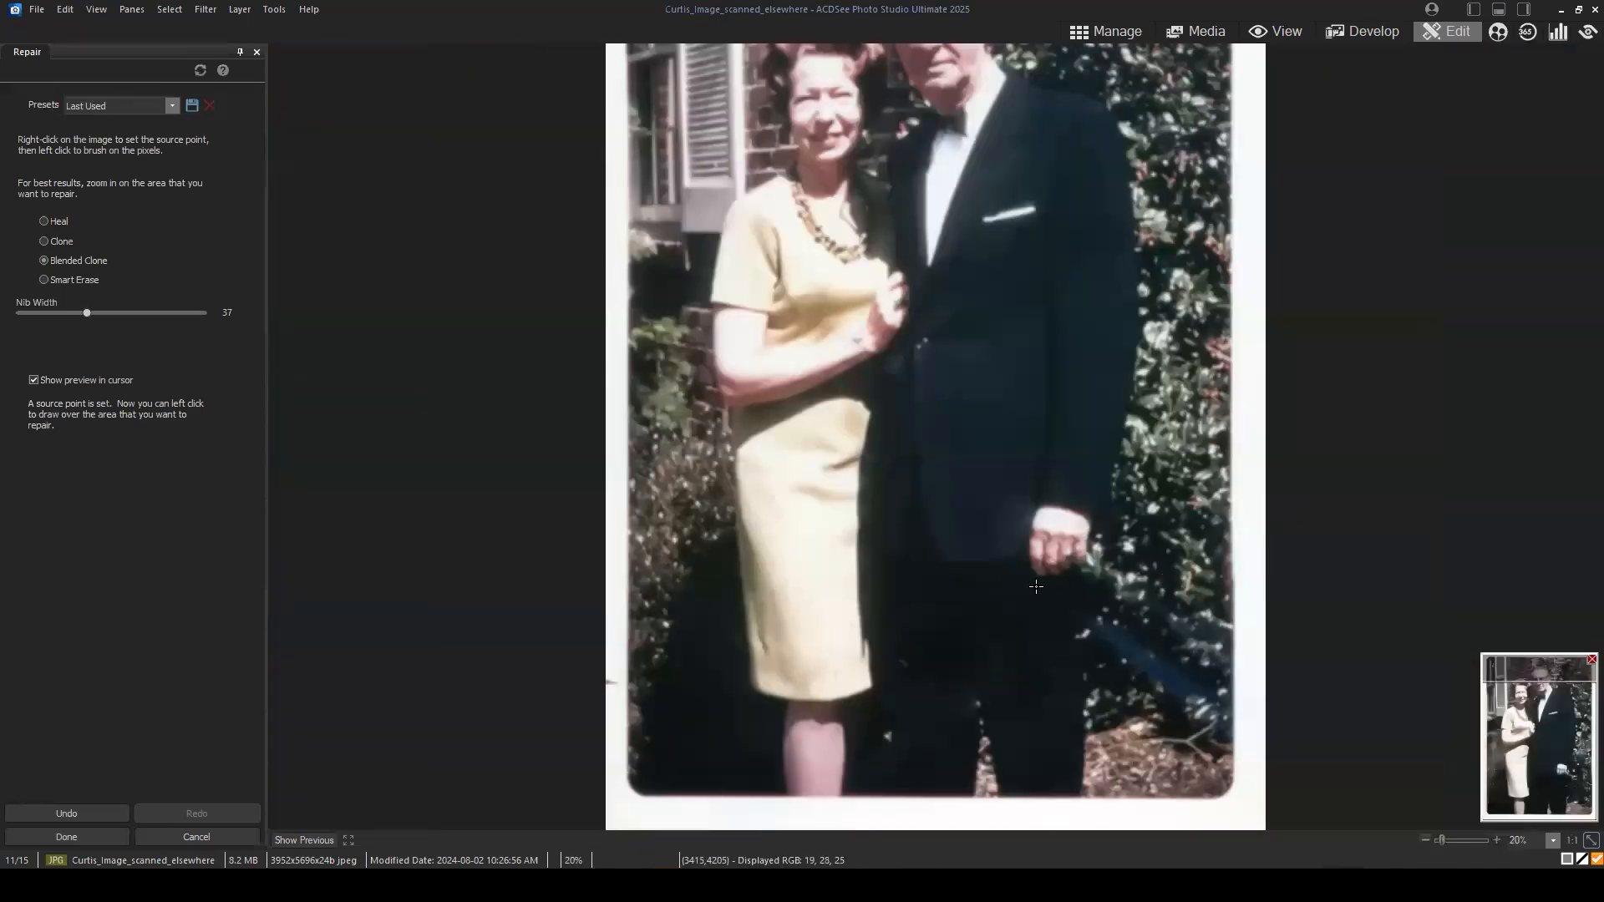
pyautogui.scroll(-1, 1051, 436)
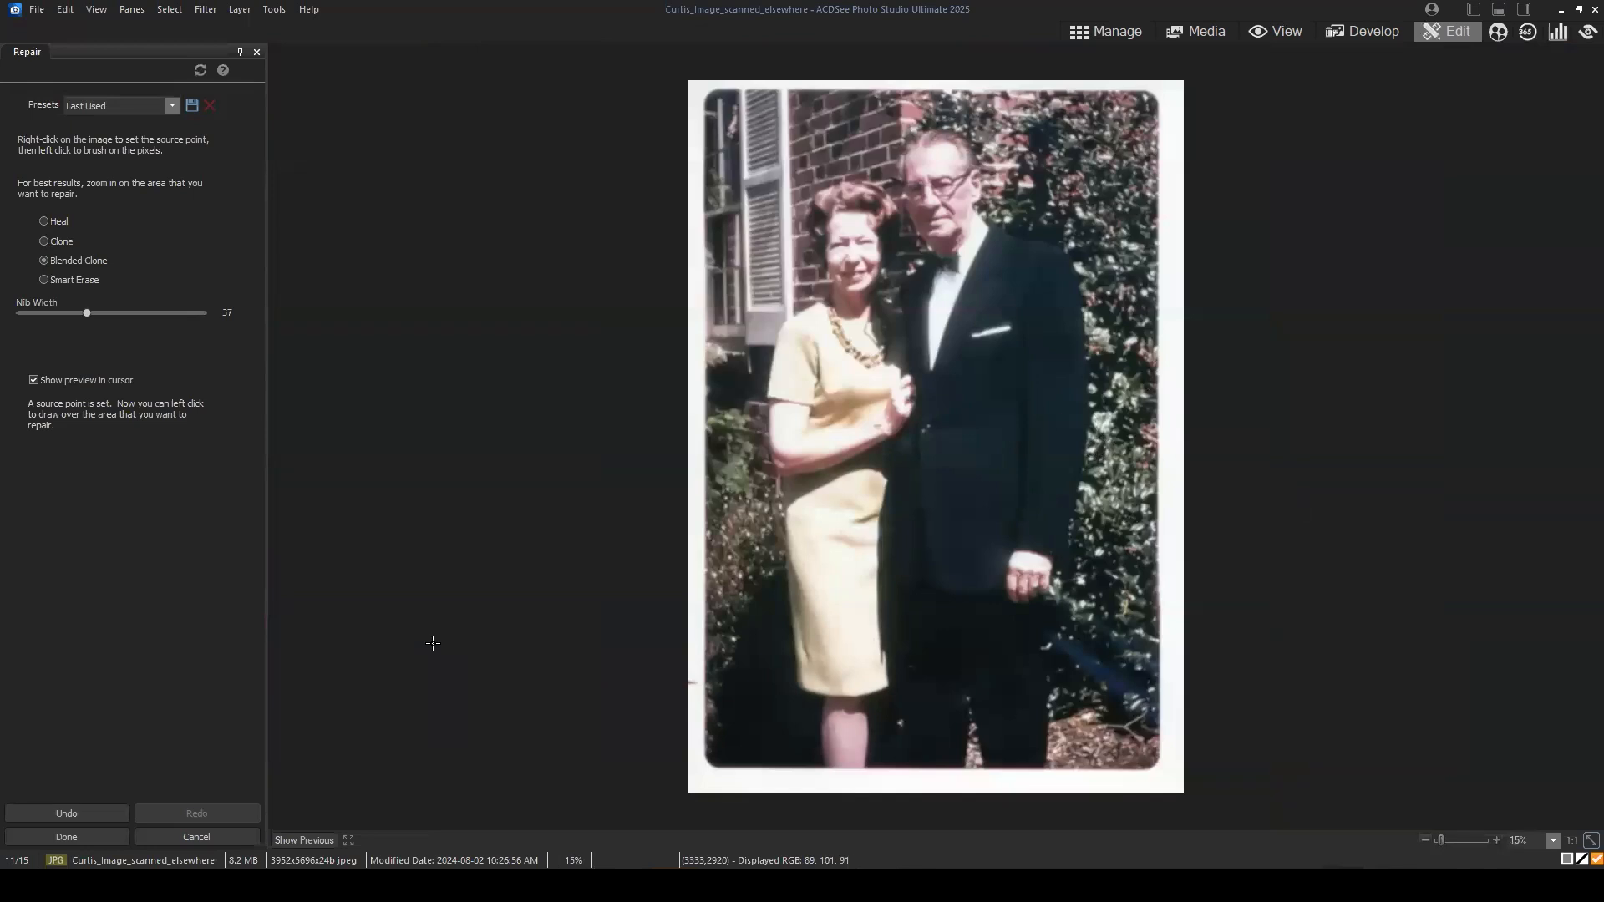
pyautogui.click(304, 841)
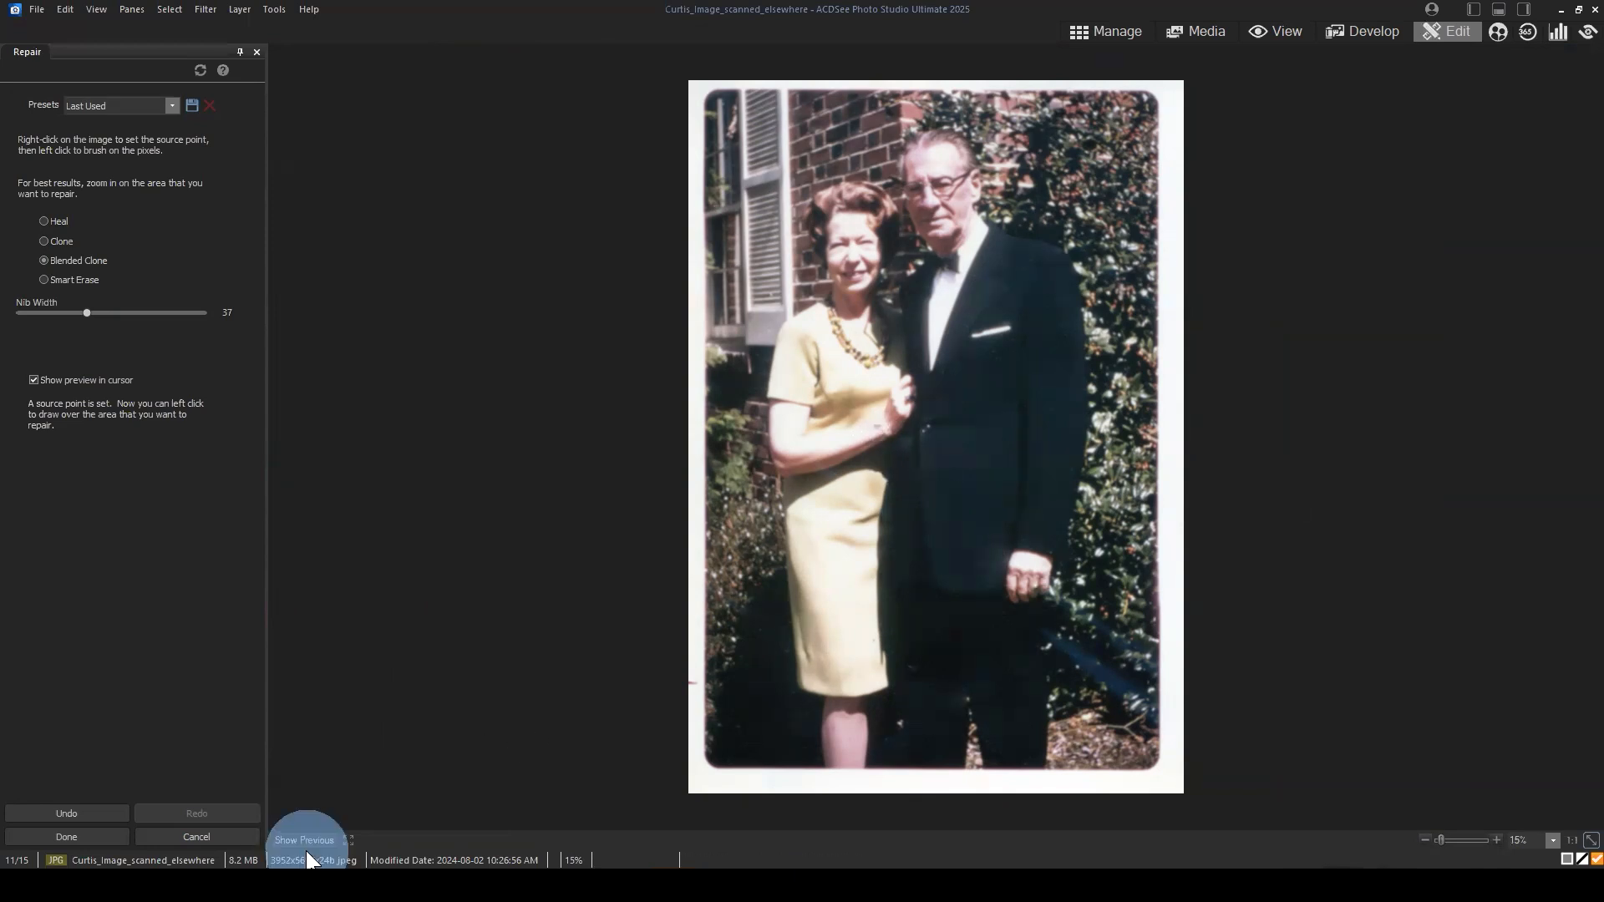
pyautogui.click(96, 835)
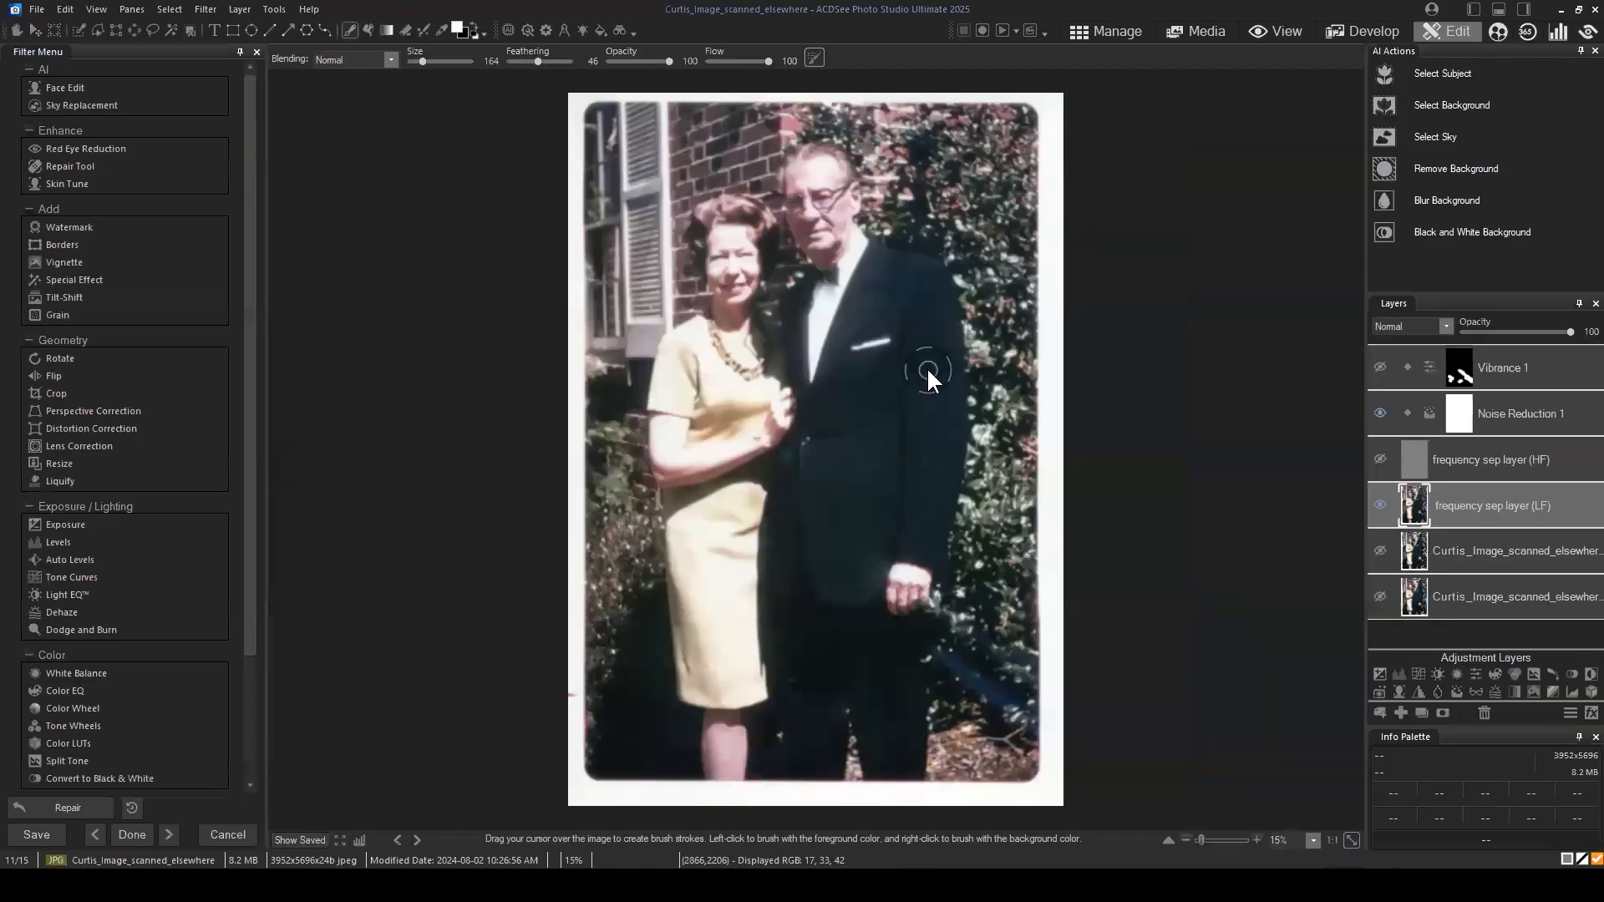
pyautogui.click(1379, 505)
pyautogui.click(1381, 504)
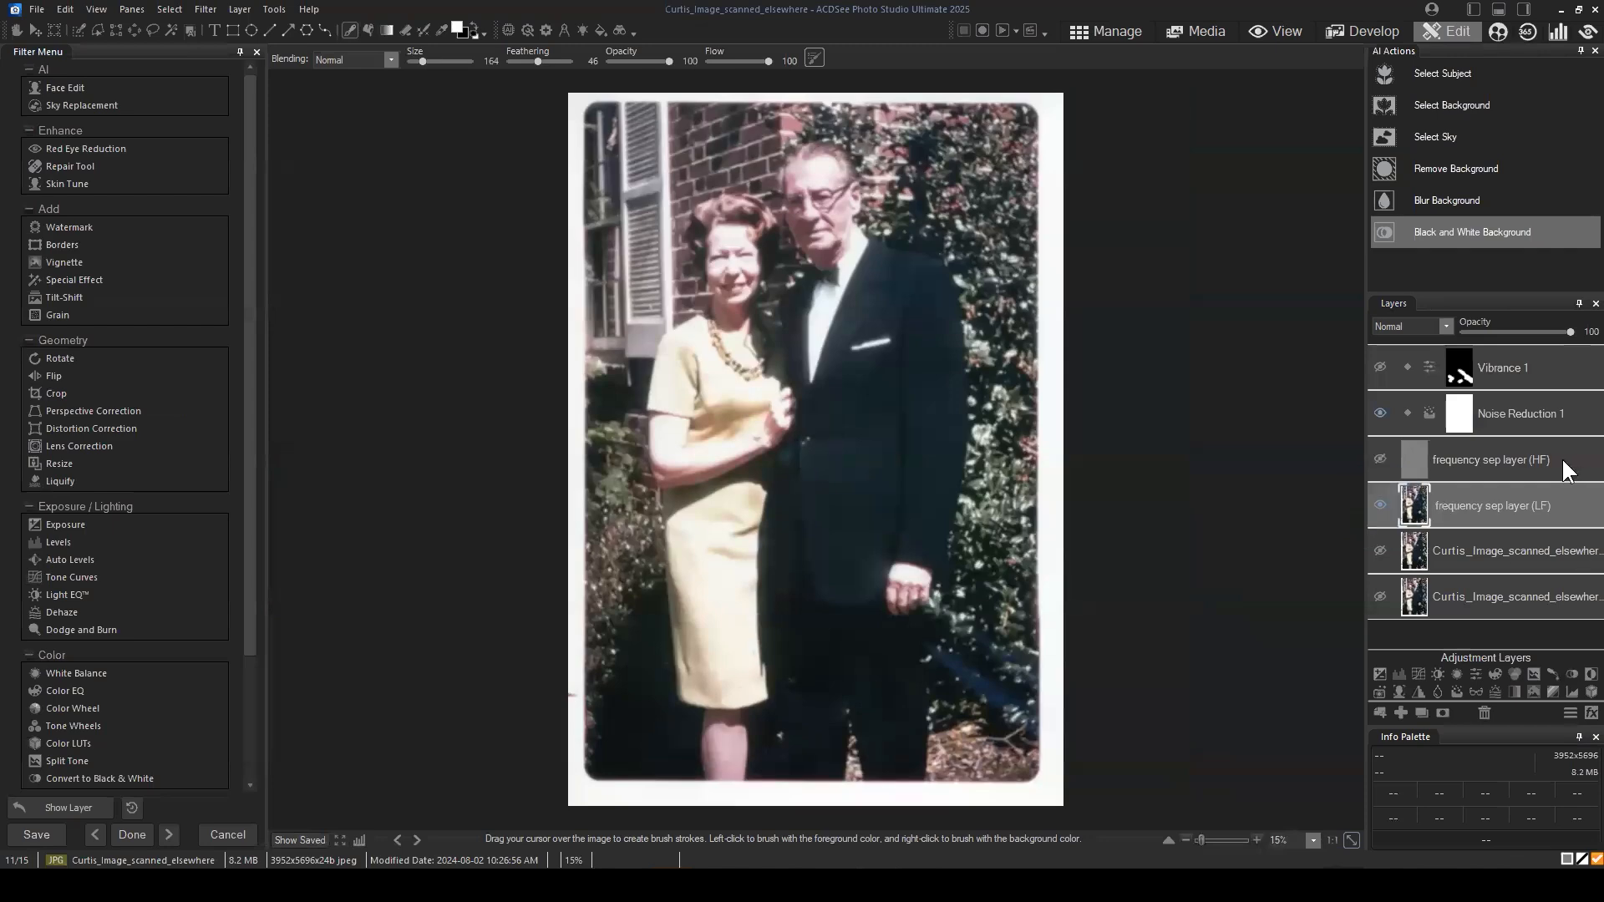
# Step: Try a Vibrance value of -38 on the Vibrance 1 adjustment layer, then reset it and hide the layer
pyautogui.click(1381, 368)
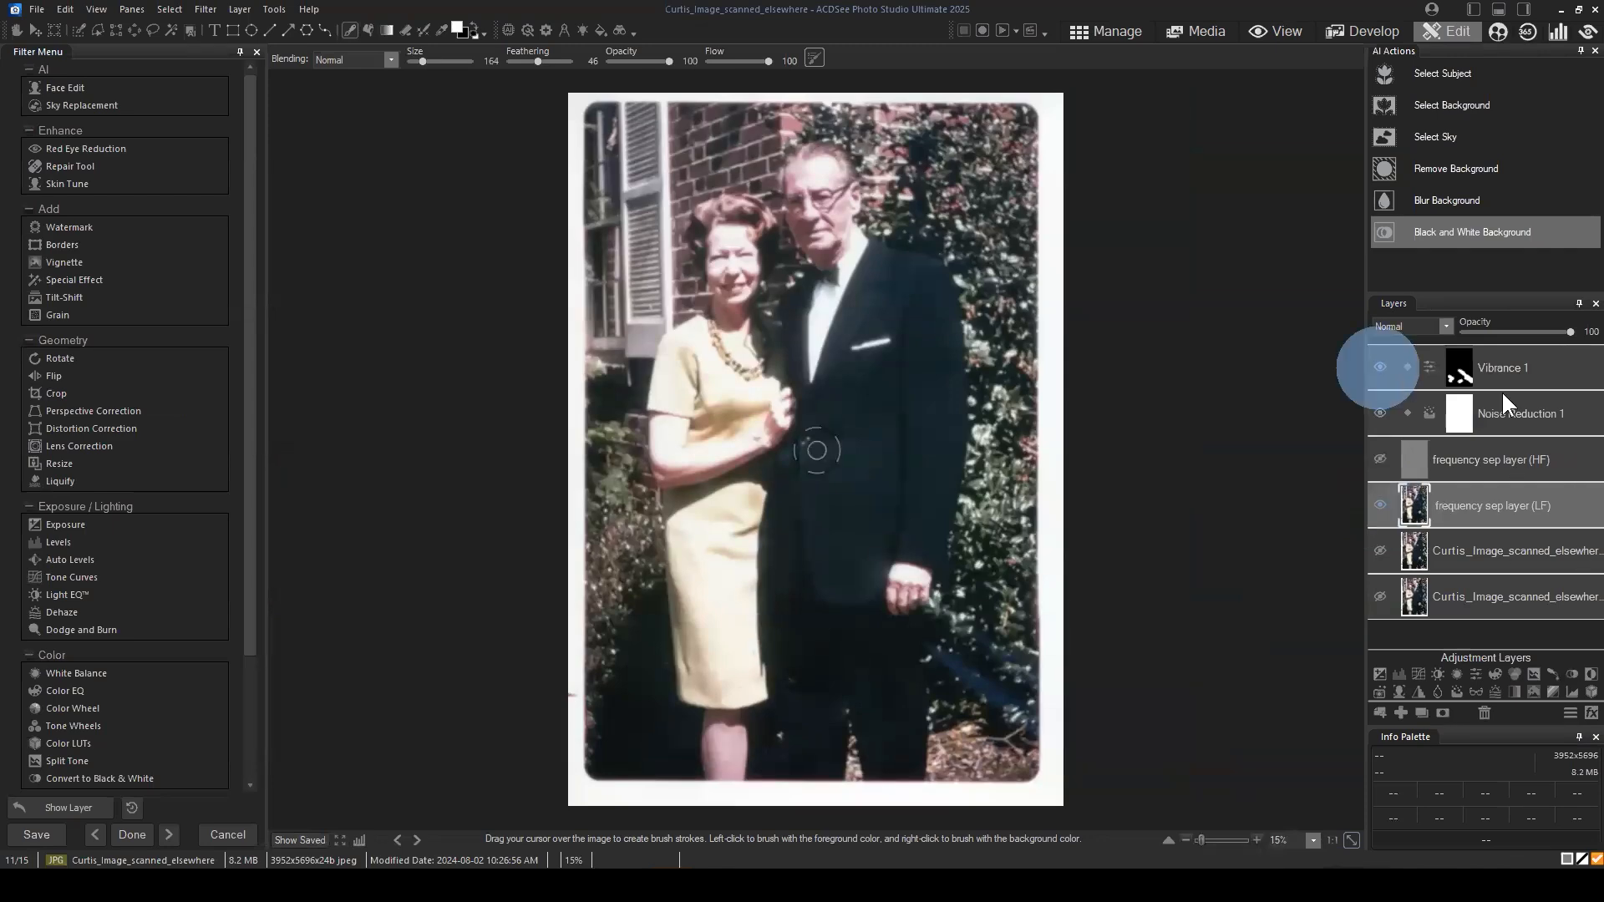
pyautogui.click(1549, 366)
pyautogui.click(1455, 365)
pyautogui.click(1532, 353)
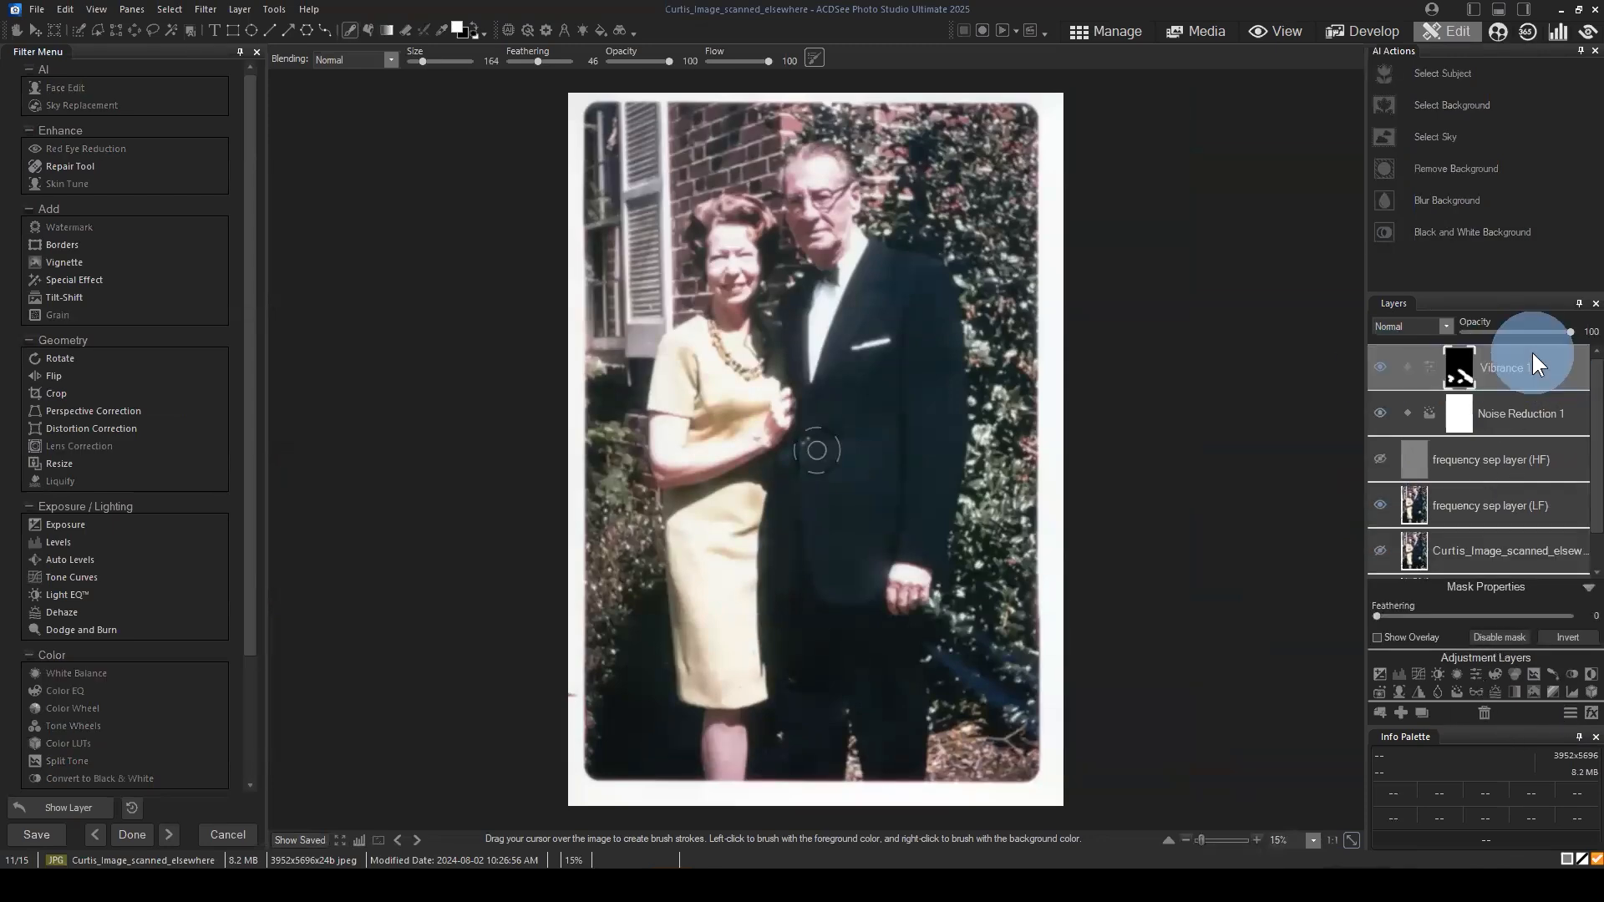
pyautogui.moveTo(1466, 565); pyautogui.dragTo(1427, 565)
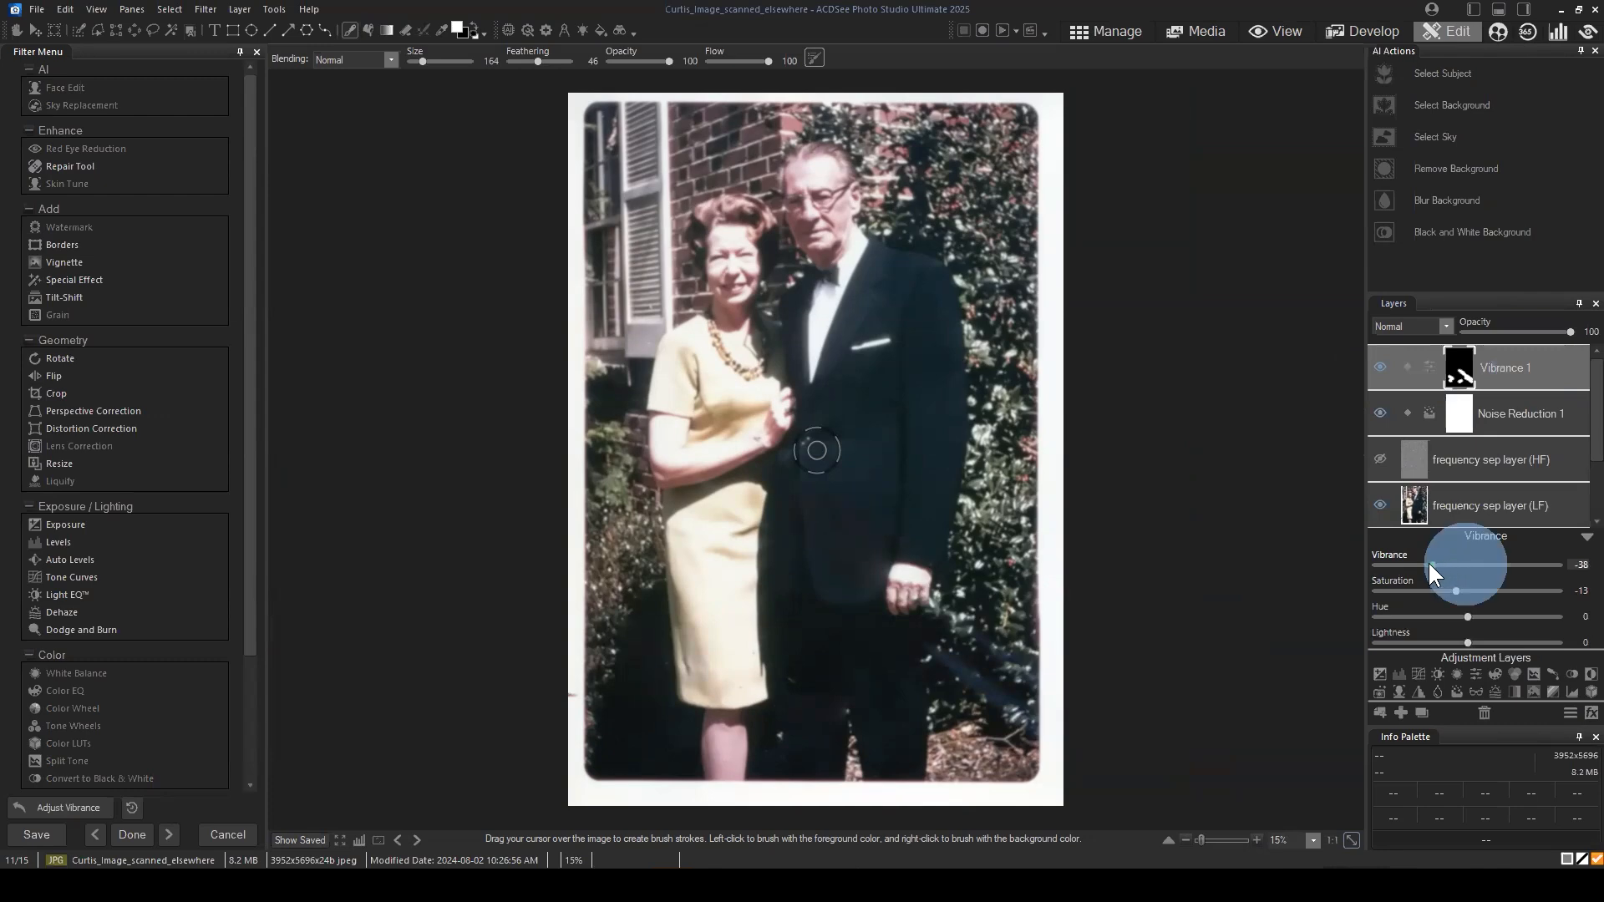
pyautogui.doubleClick(1432, 560)
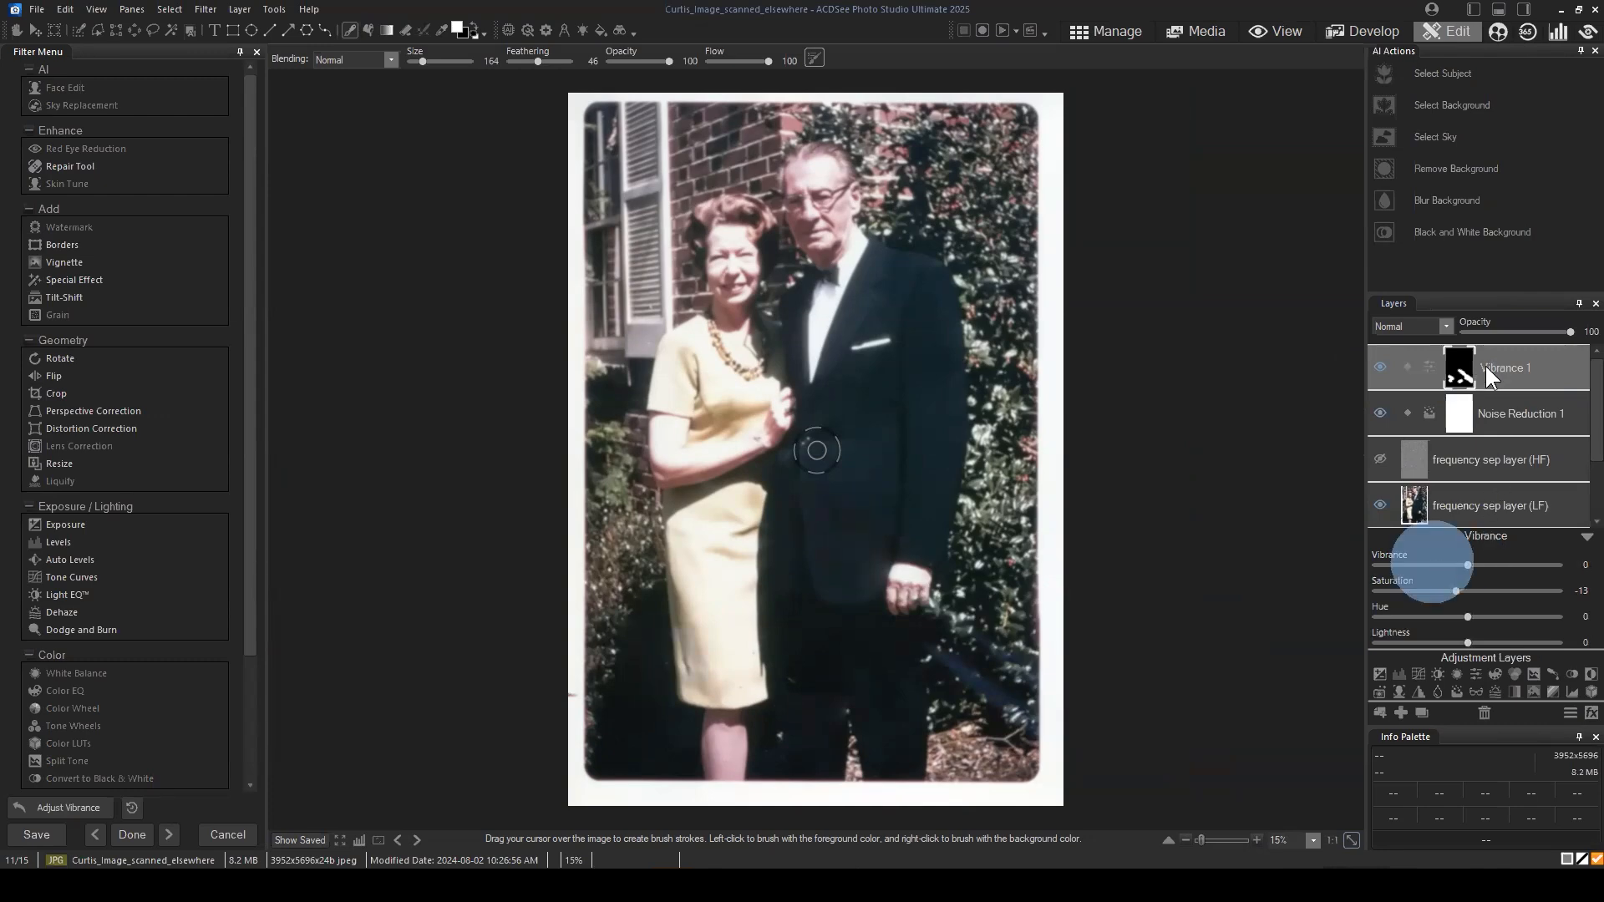
pyautogui.click(1380, 366)
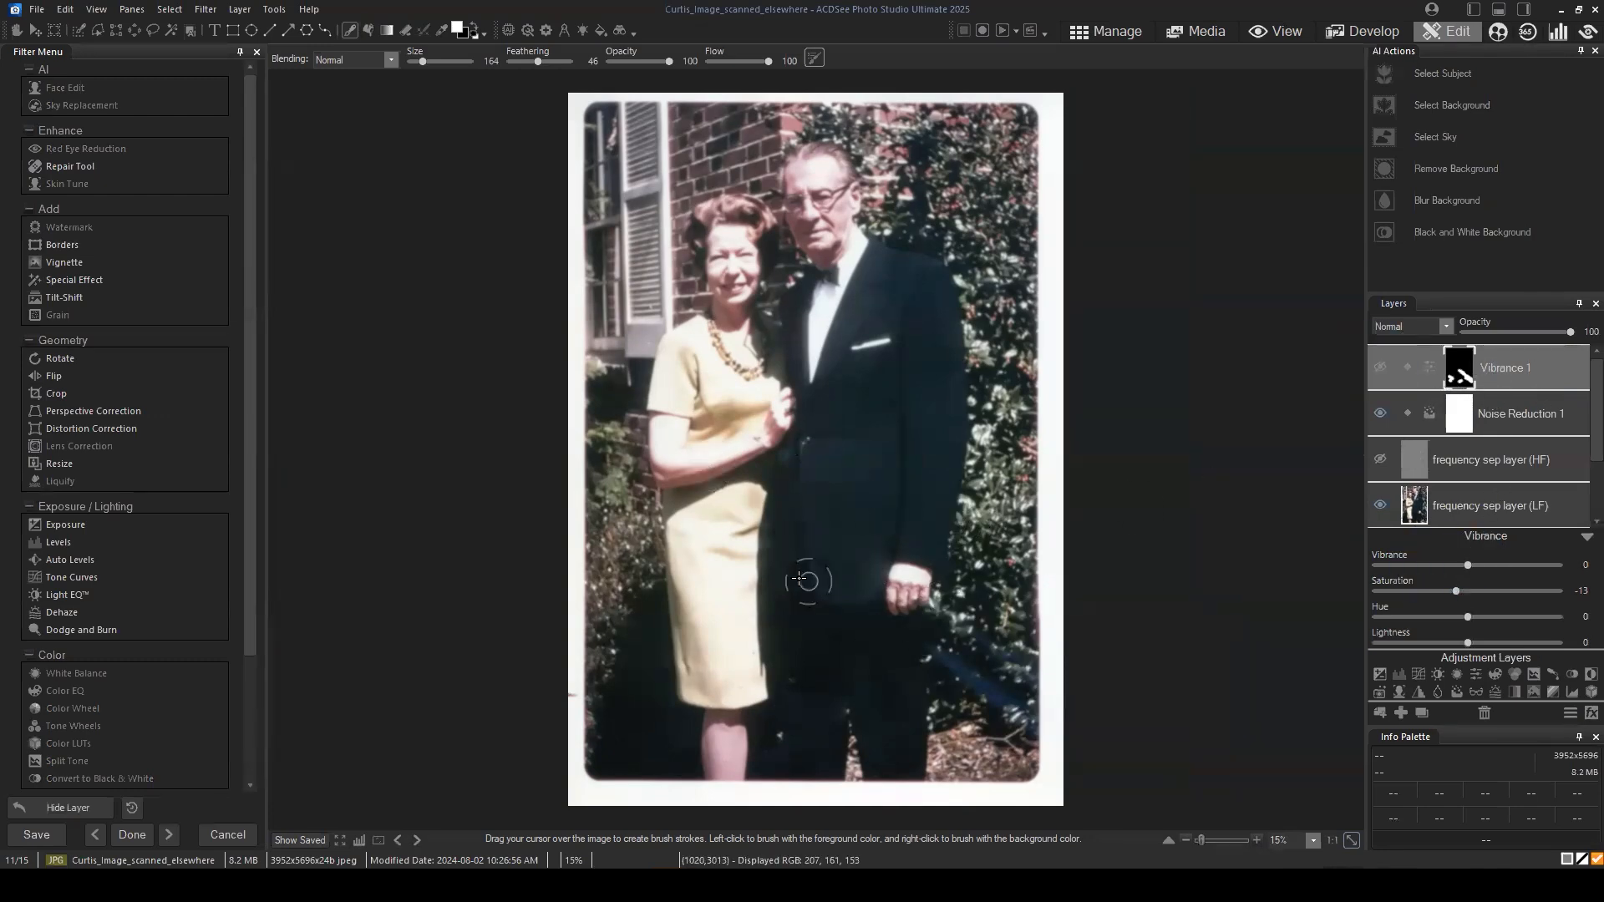
pyautogui.click(1587, 537)
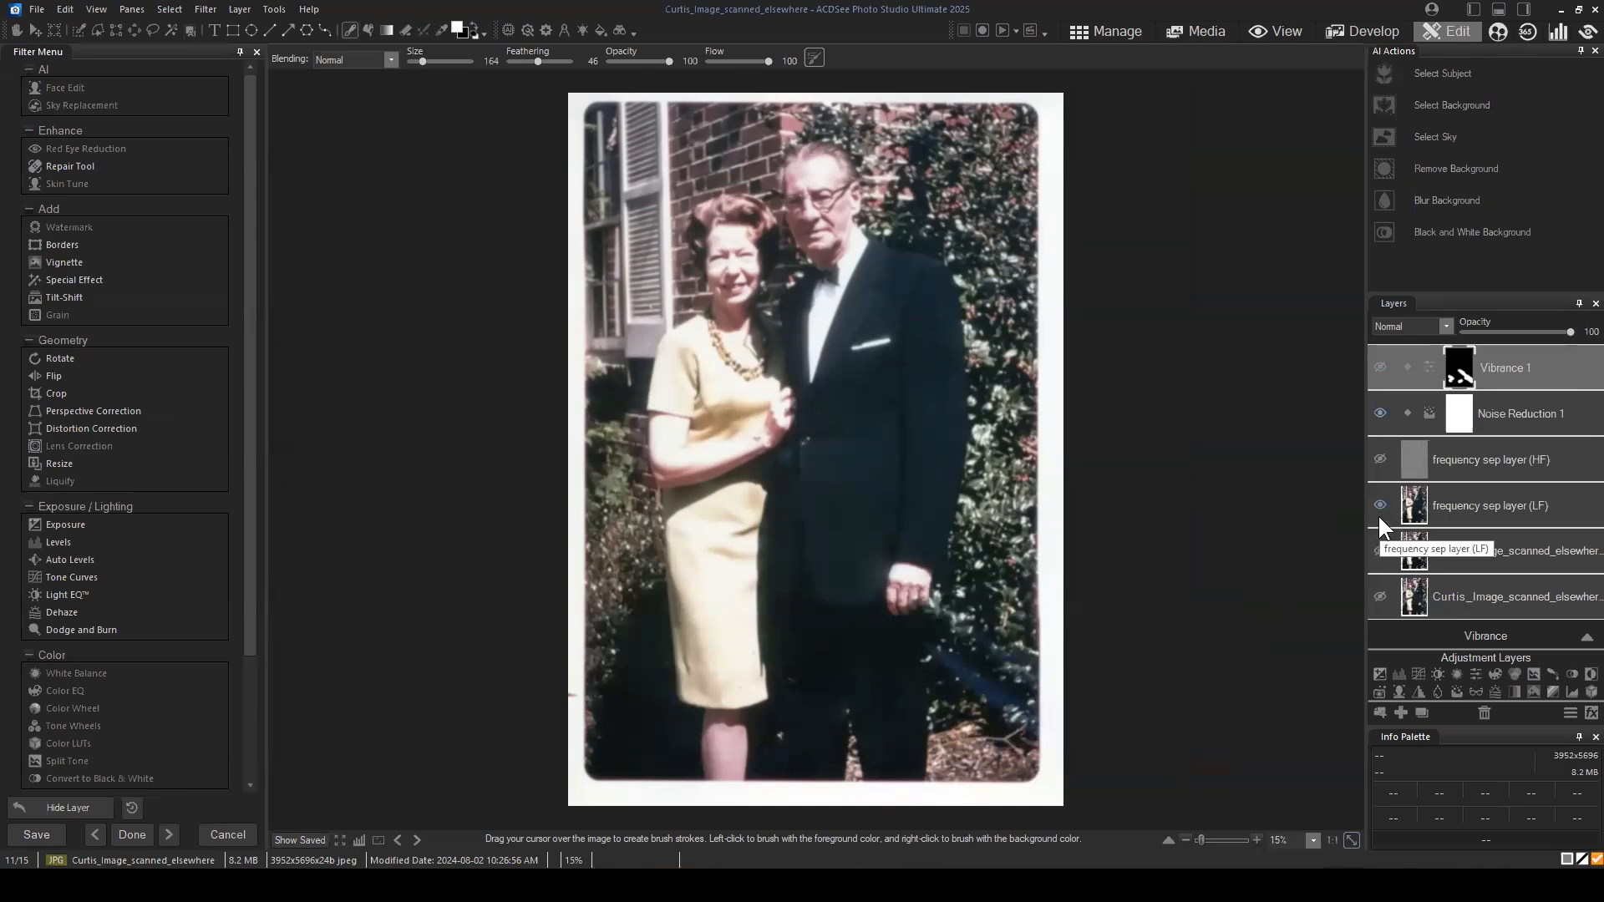
# Step: Isolate the high-frequency layer by showing it and hiding the low-frequency and Noise Reduction 1 layers, and examine its scratches and specks
pyautogui.click(1380, 459)
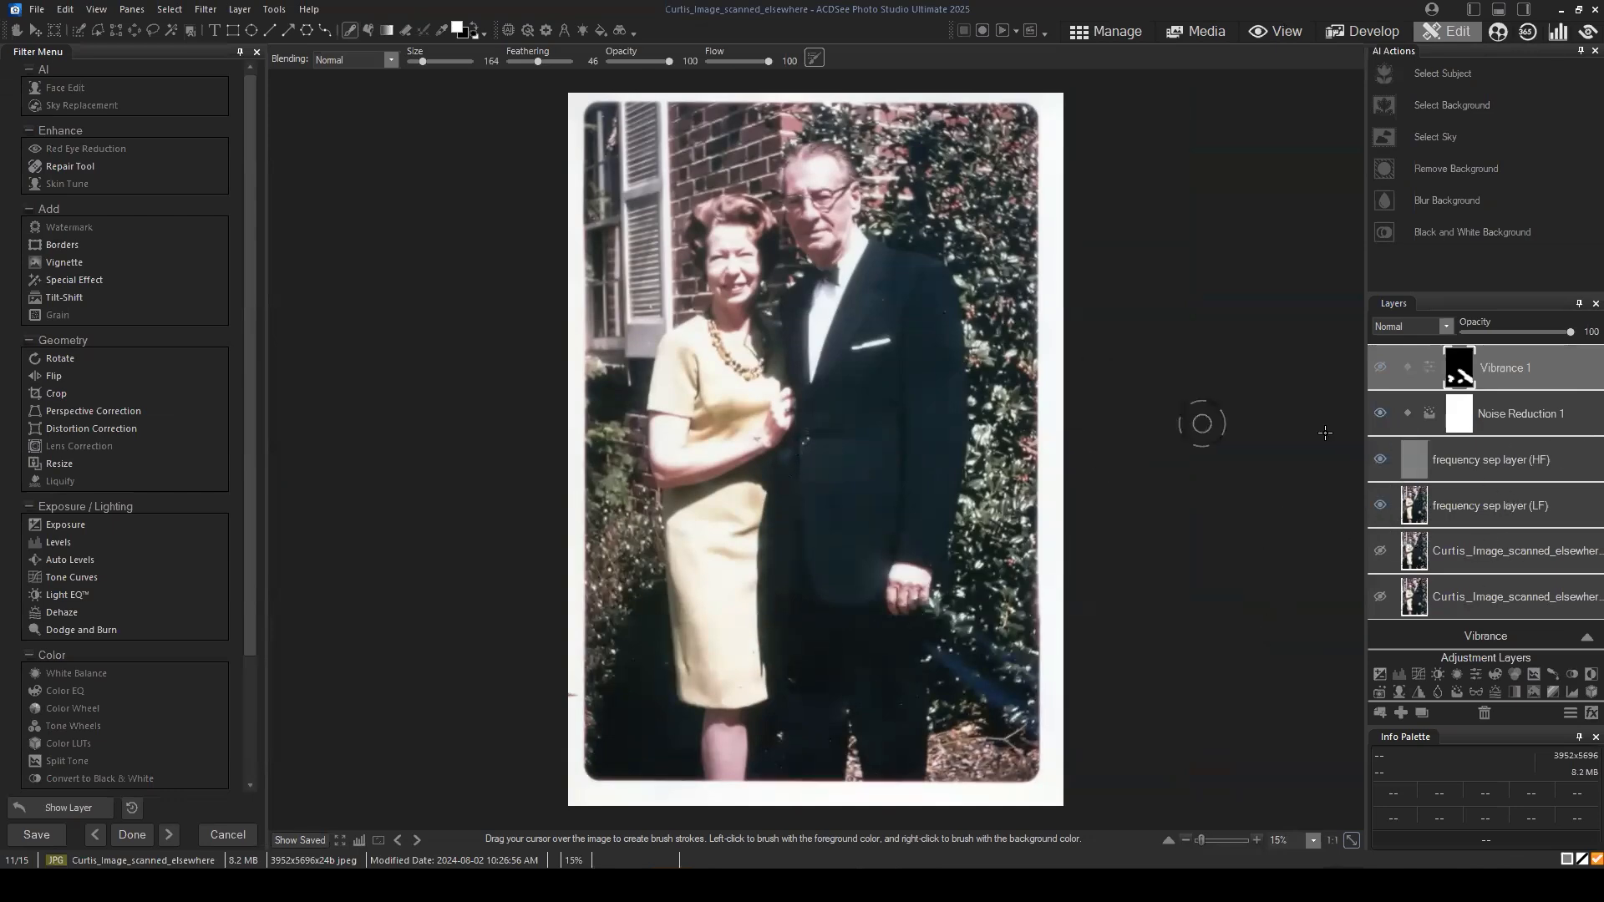
pyautogui.click(1380, 504)
pyautogui.scroll(2, 1002, 528)
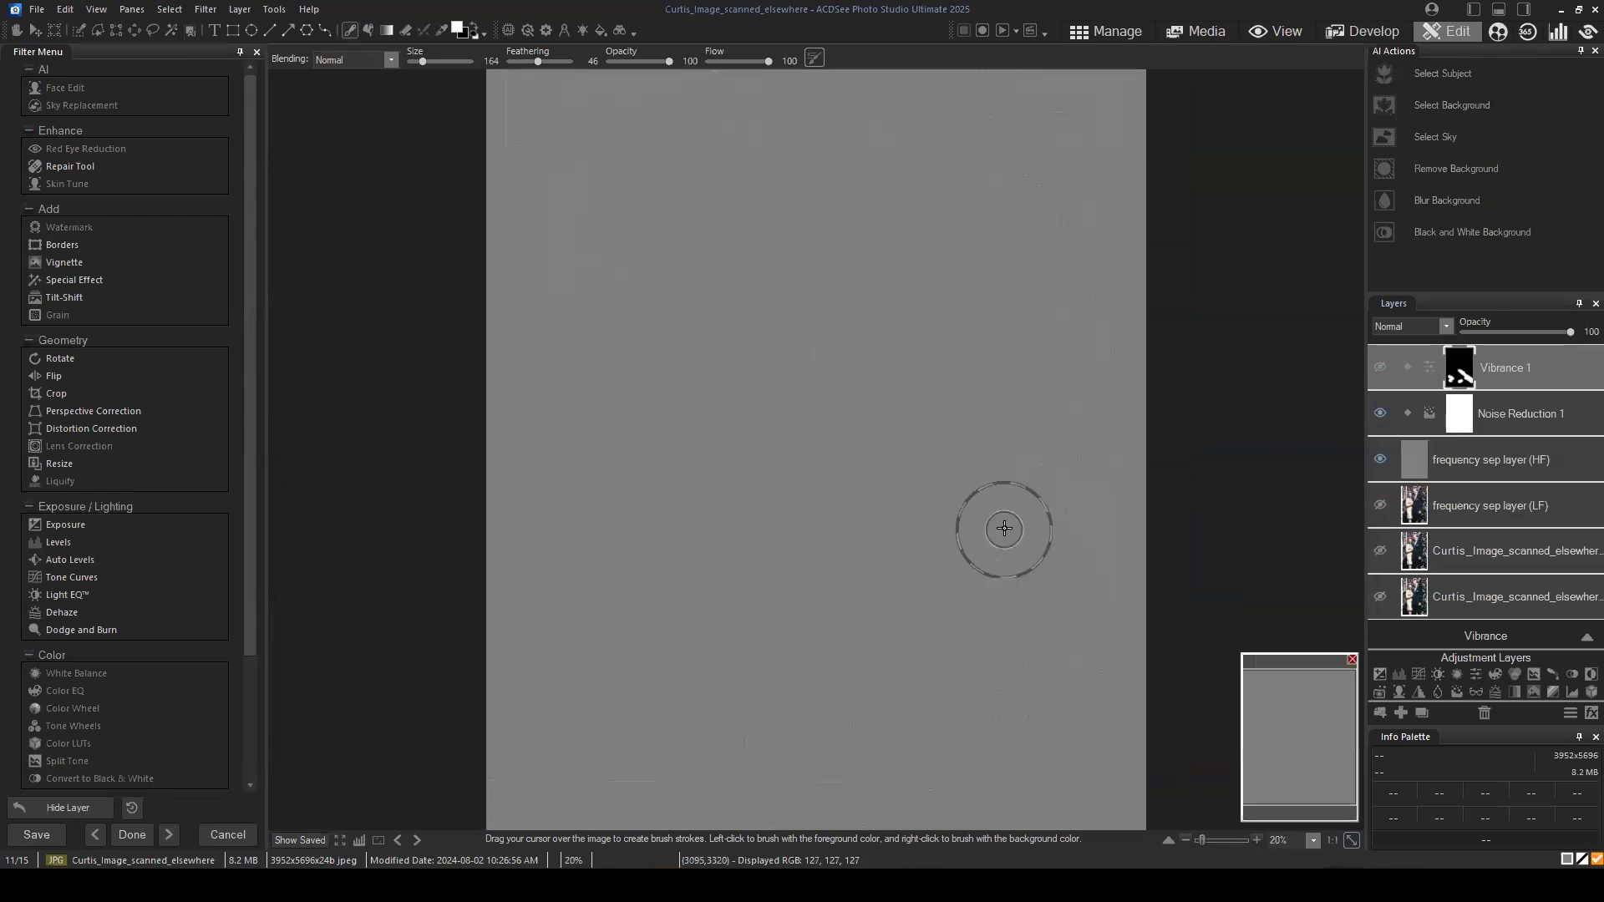
pyautogui.click(1380, 416)
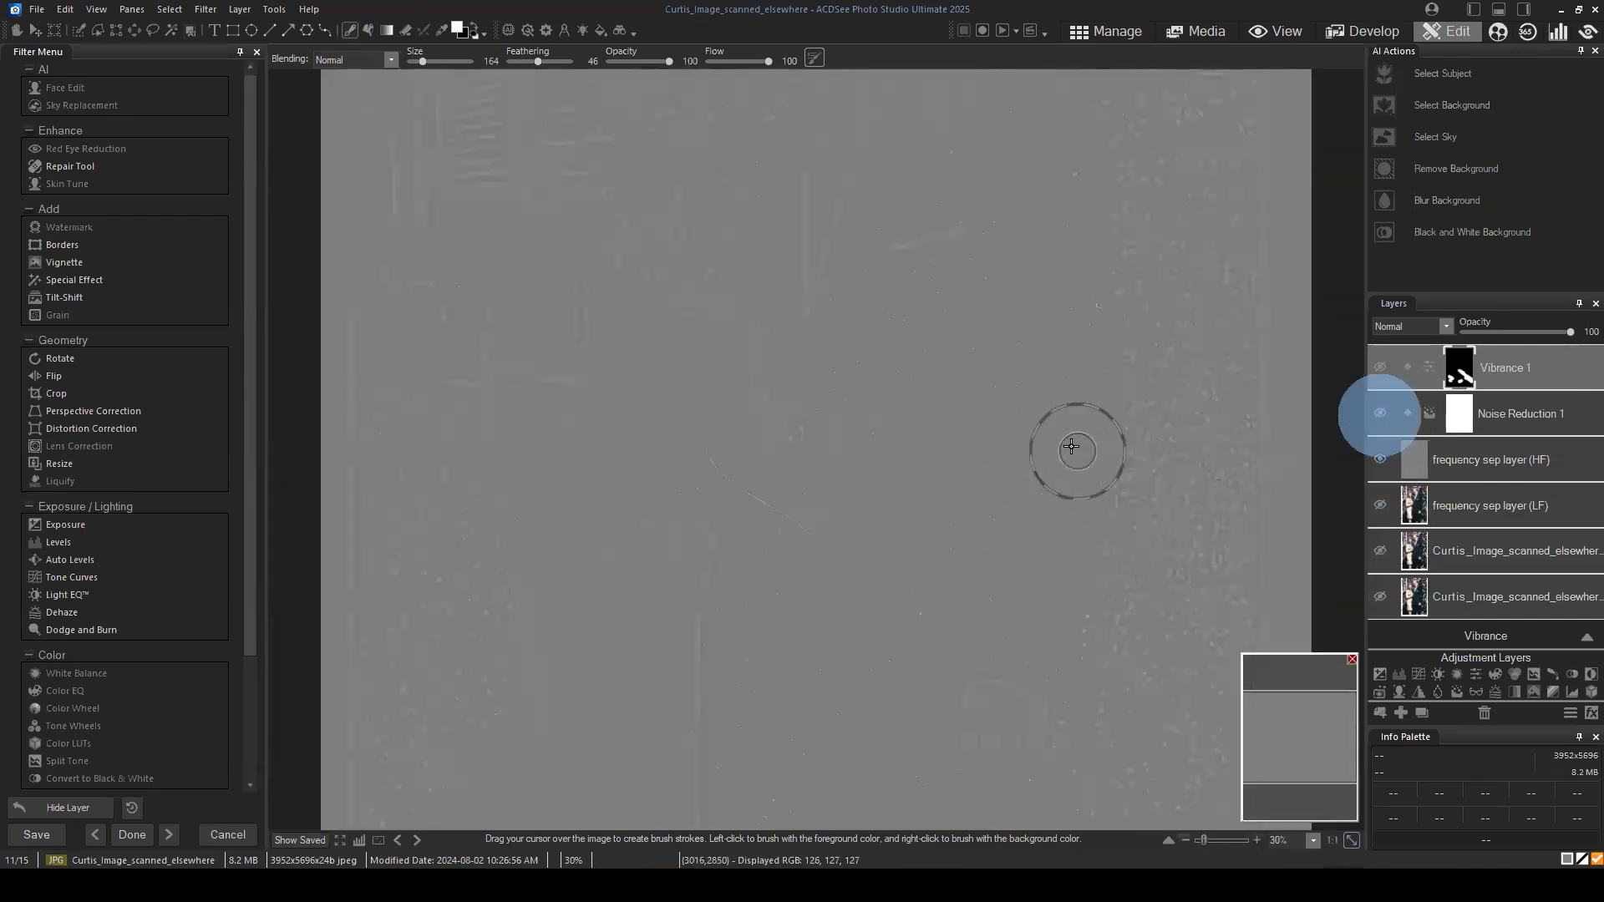
pyautogui.scroll(2, 1053, 436)
pyautogui.click(1299, 761)
pyautogui.moveTo(1299, 760); pyautogui.dragTo(1301, 726)
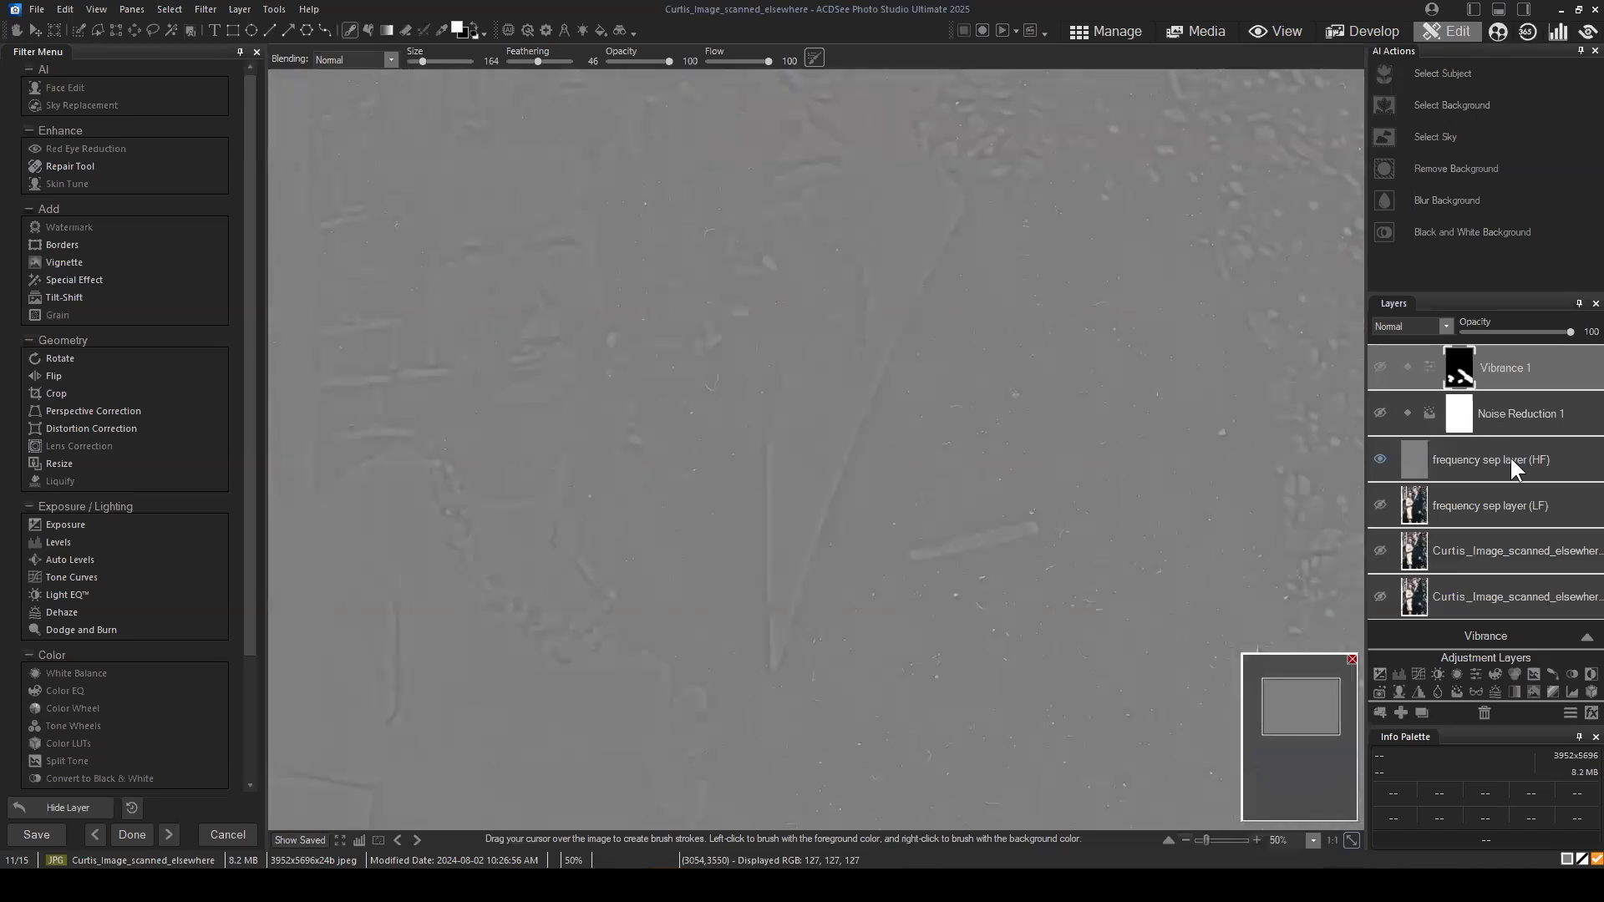
# Step: Select the high-frequency layer, show the low-frequency layer beneath it, and inspect the scratch at the woman's wrist
pyautogui.click(1510, 458)
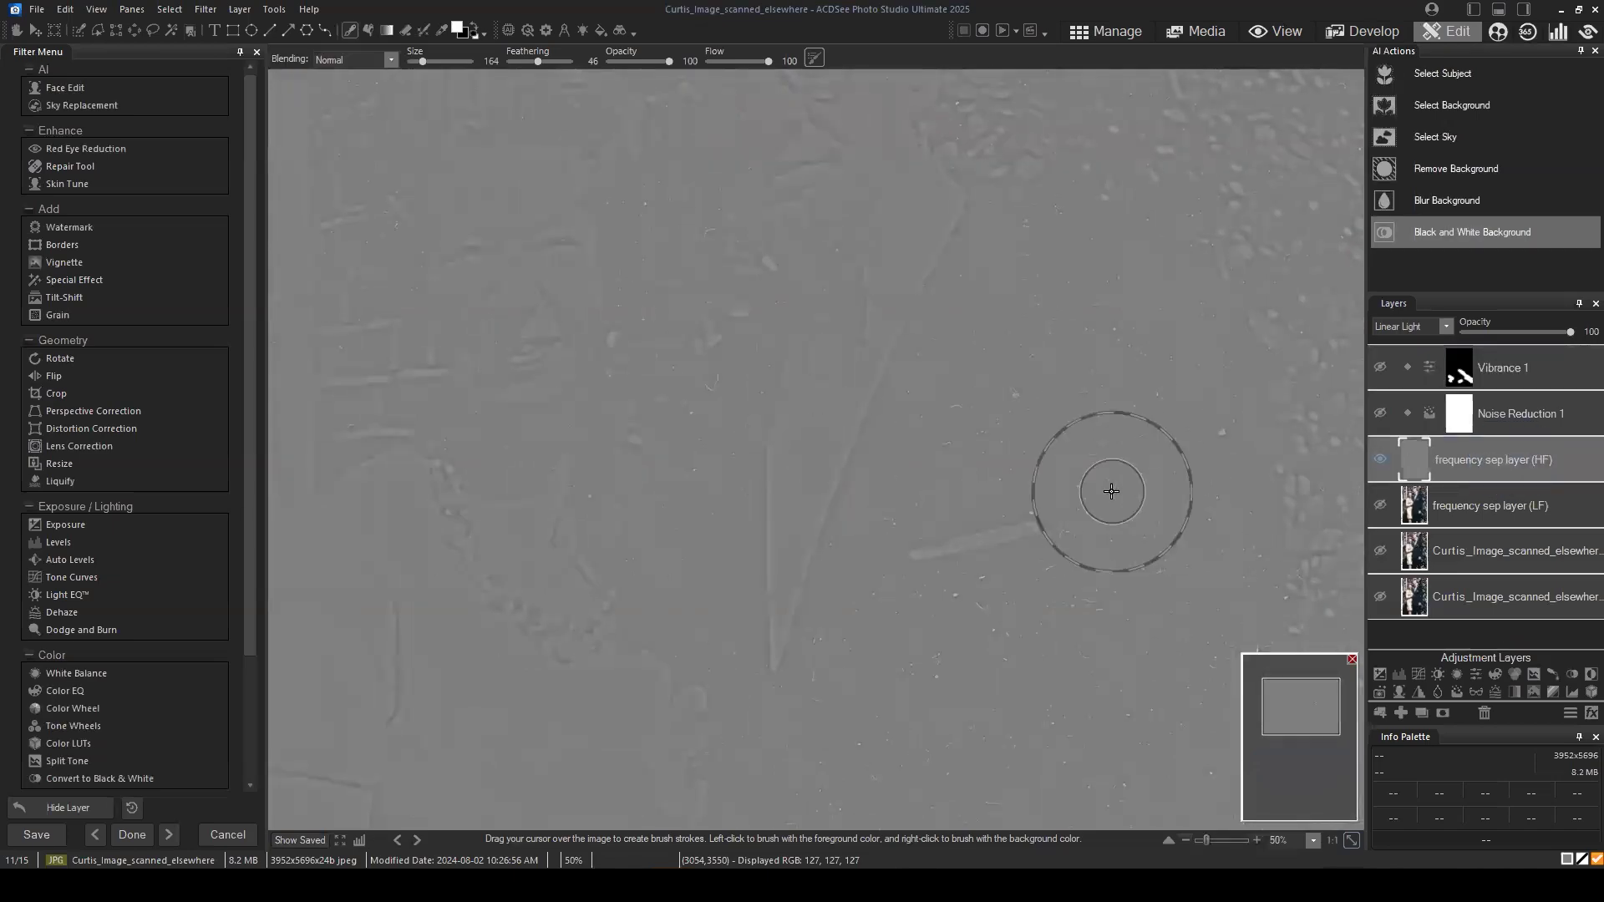
pyautogui.scroll(-2, 1103, 480)
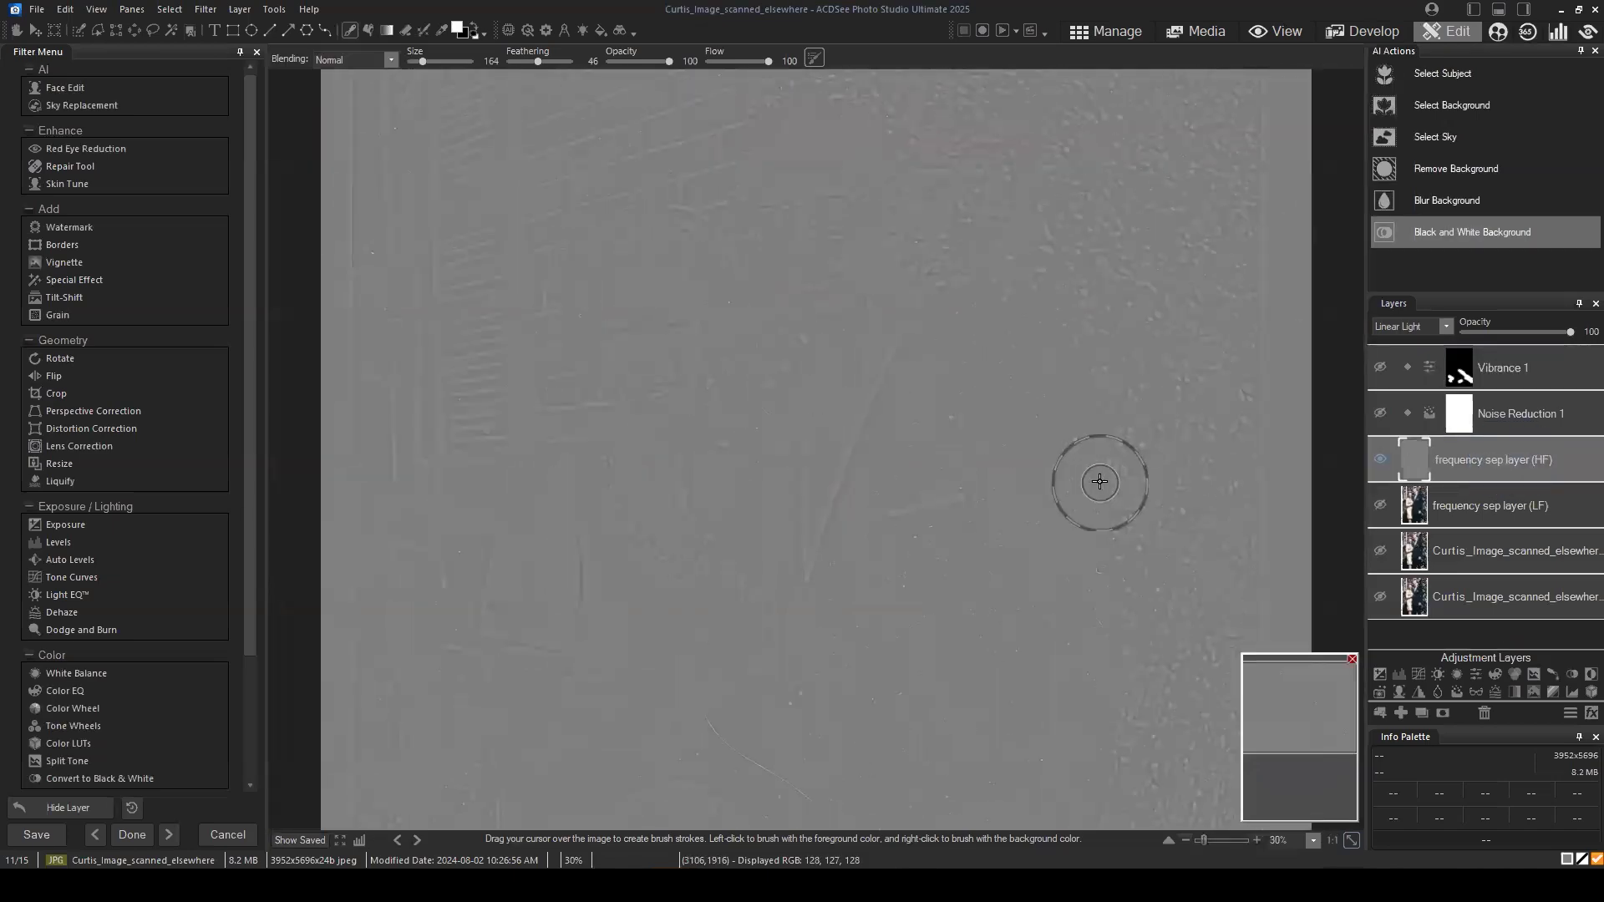
pyautogui.click(1380, 503)
pyautogui.scroll(-1, 1017, 511)
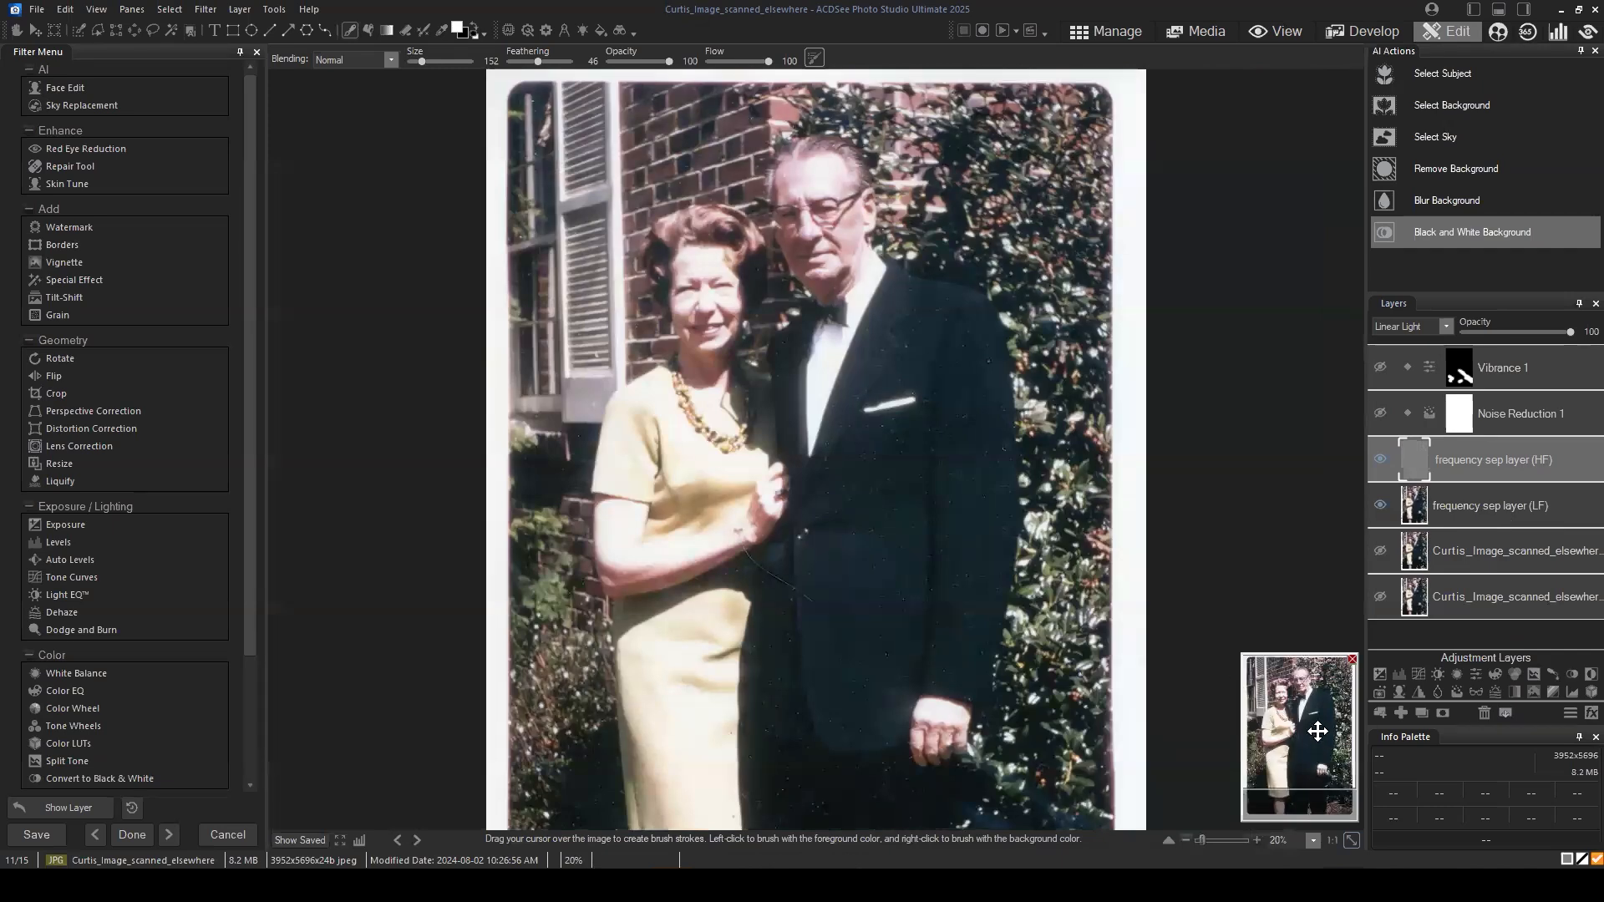
pyautogui.moveTo(1308, 723)
pyautogui.mouseDown()
pyautogui.moveTo(1303, 761)
pyautogui.moveTo(1289, 742)
pyautogui.mouseUp()
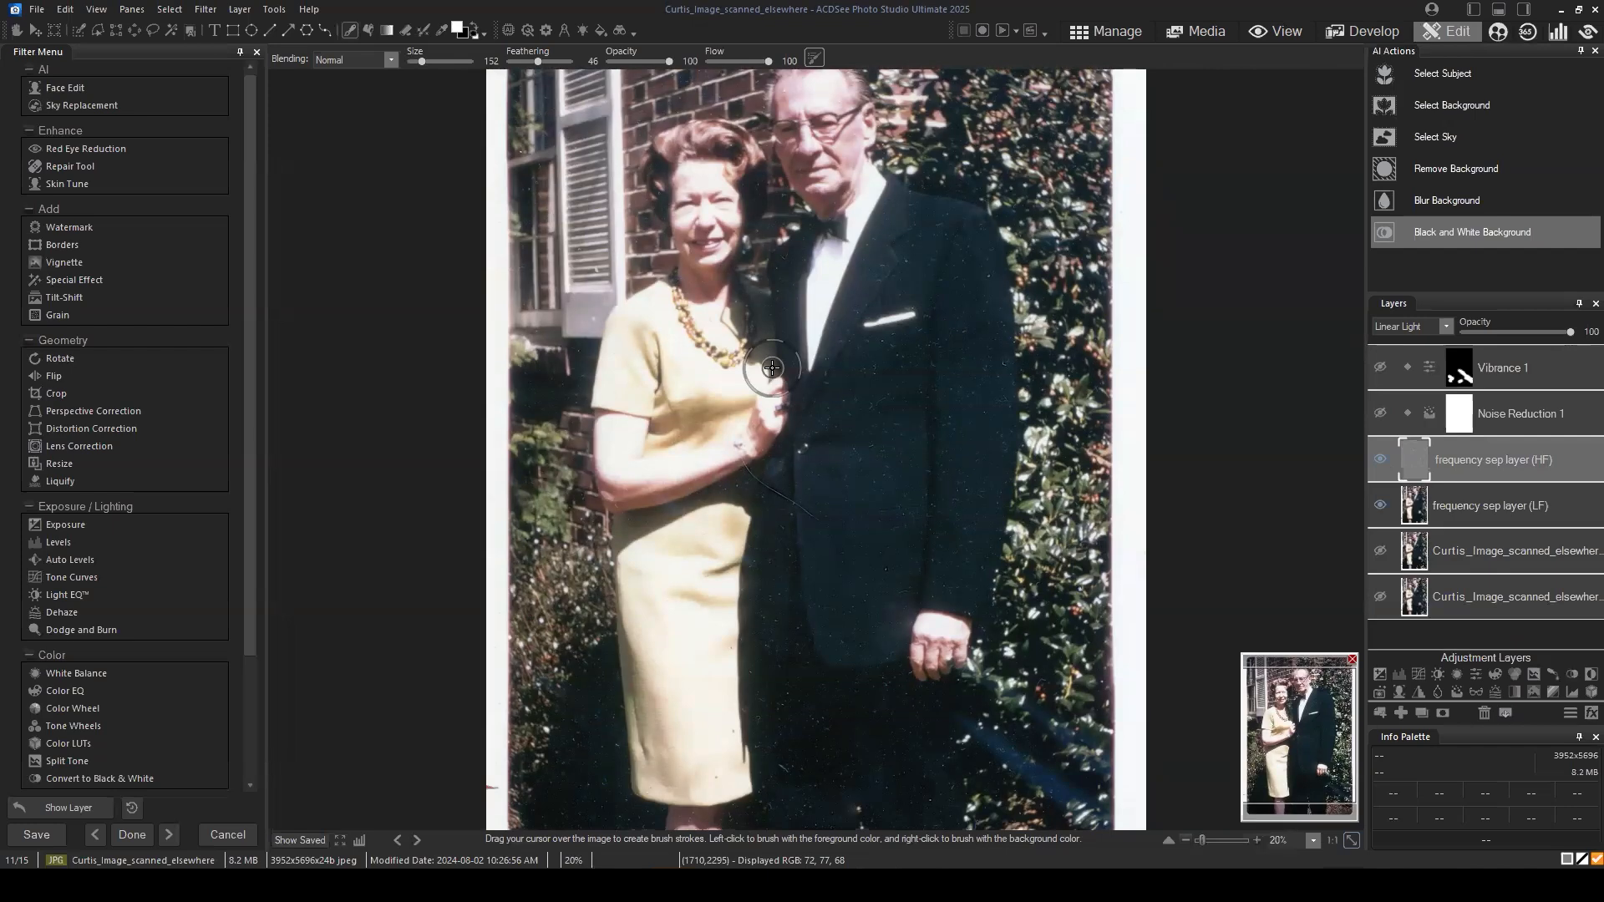
pyautogui.scroll(-3, 1017, 285)
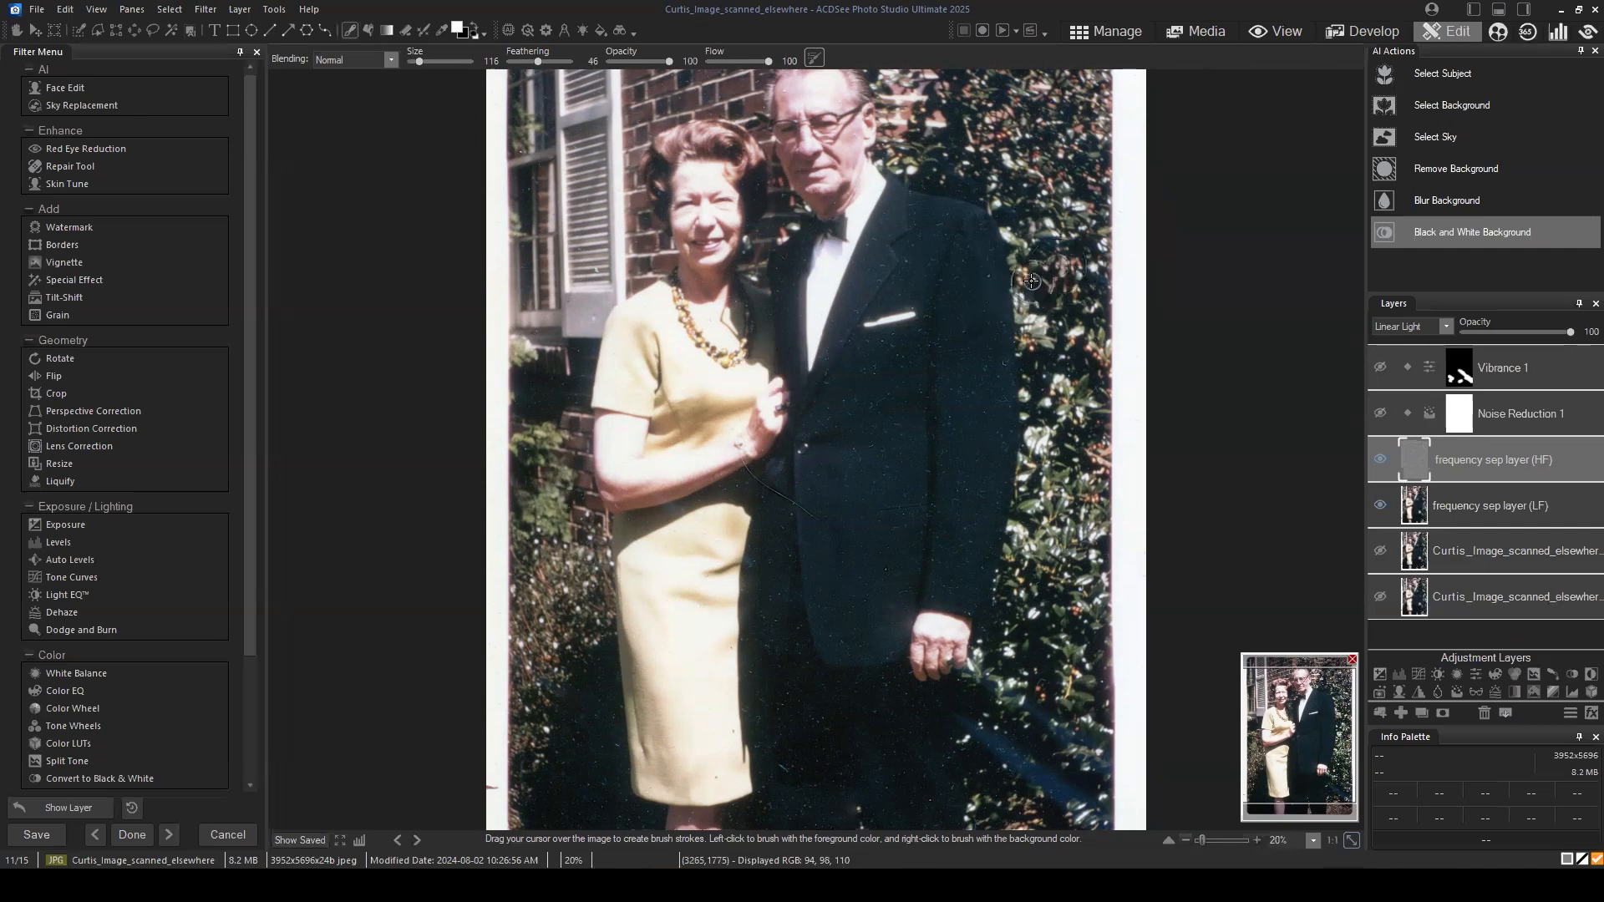
pyautogui.scroll(1, 1032, 281)
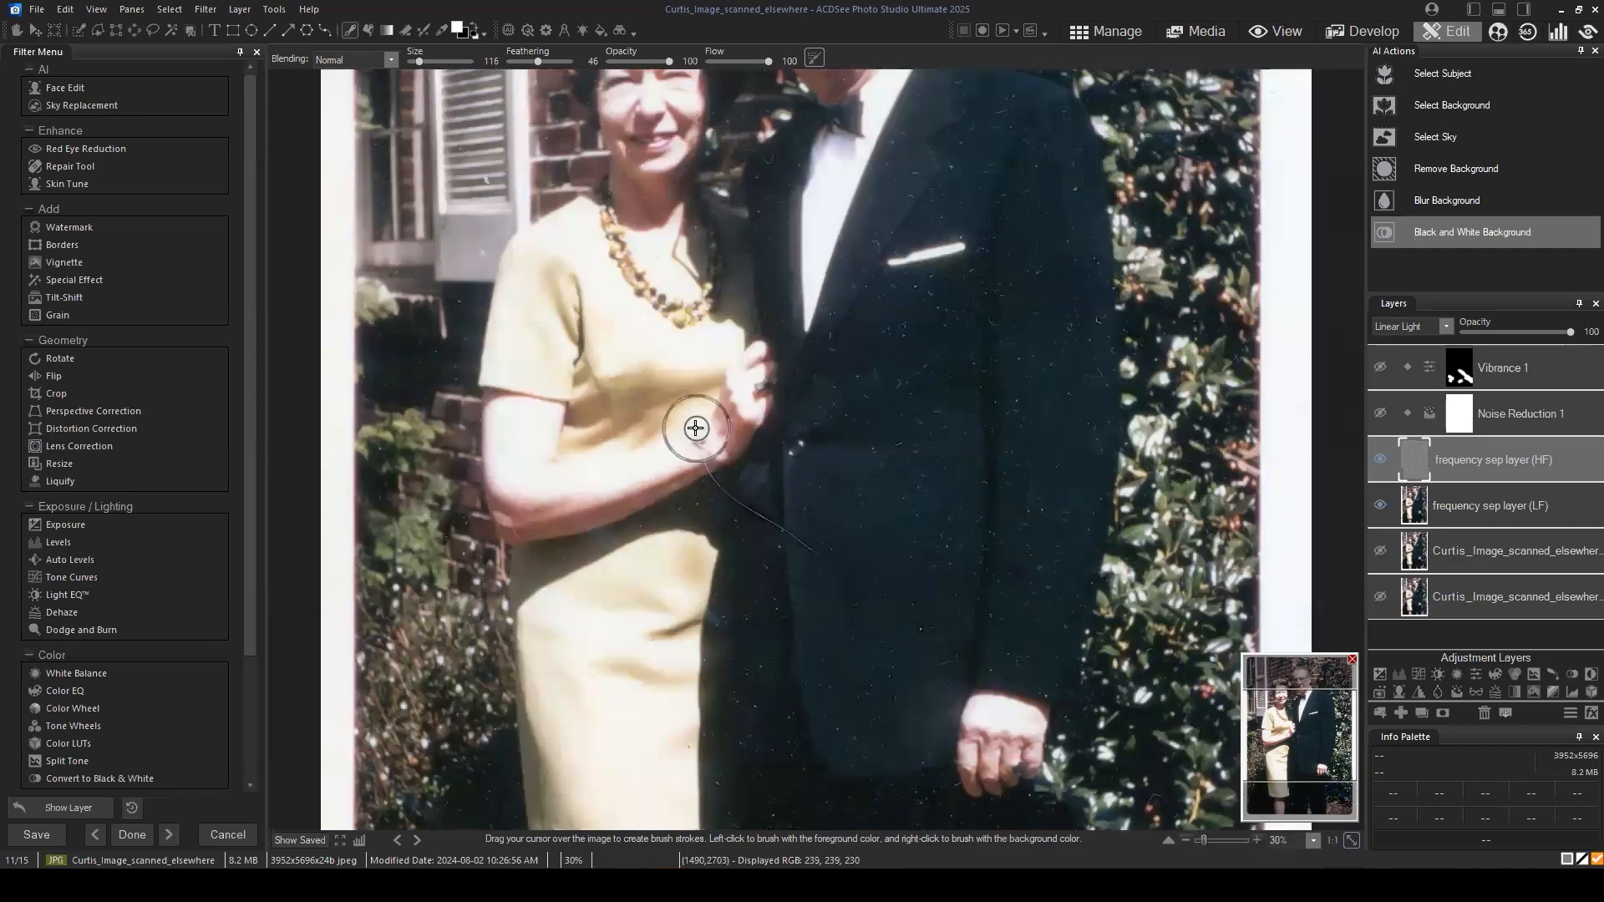
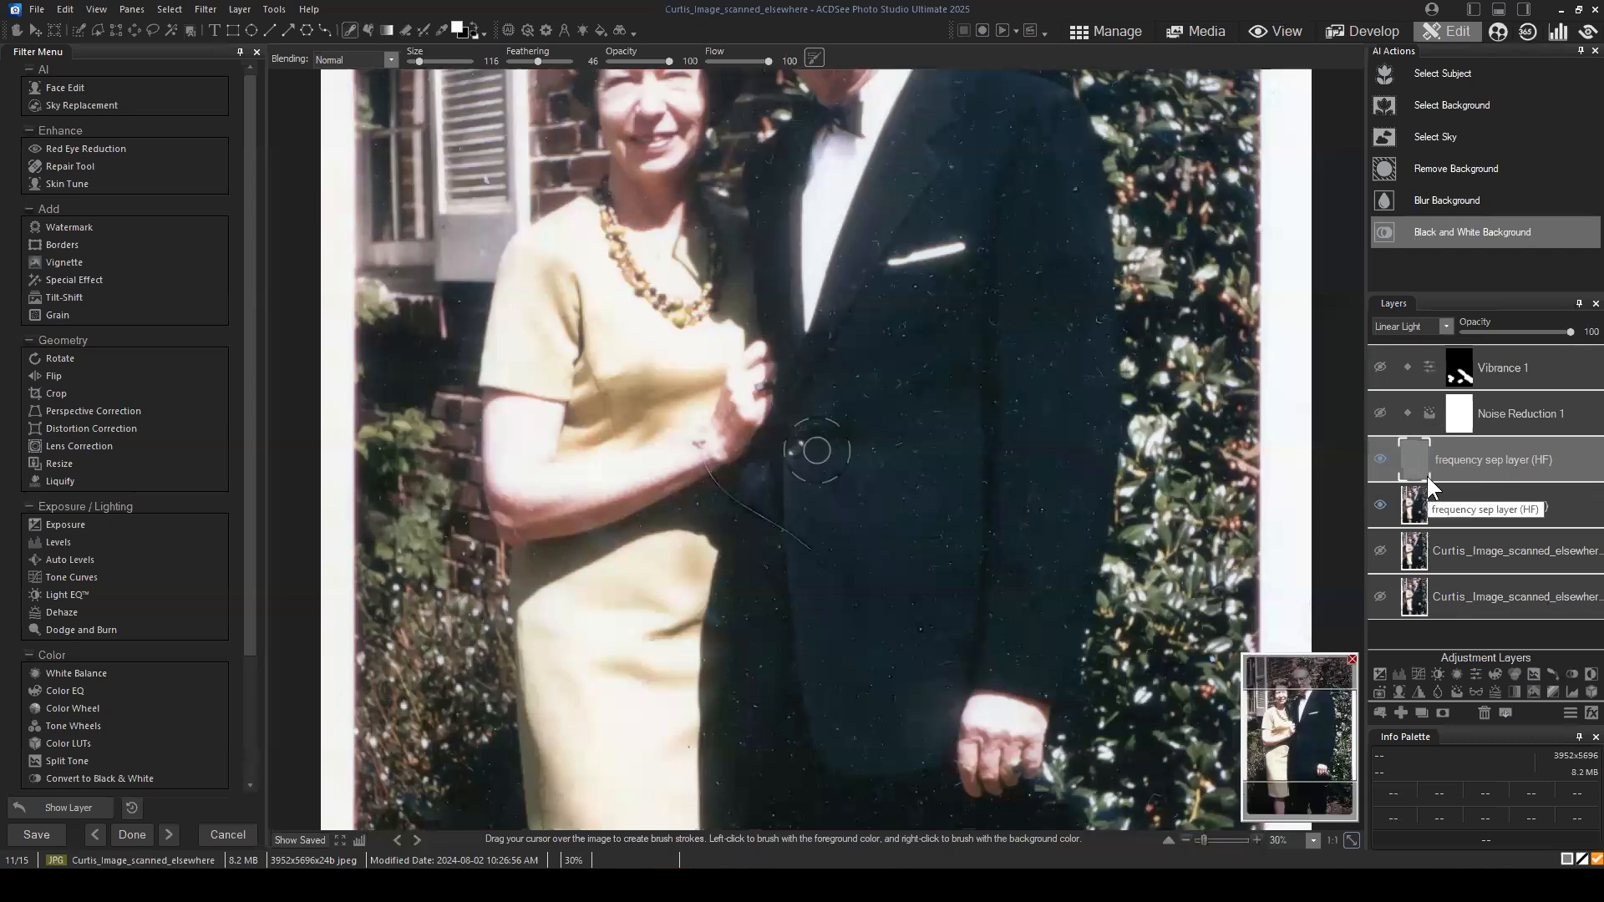
# Step: Hide the low-frequency layer and open the Repair tool on the high-frequency layer
pyautogui.click(1381, 505)
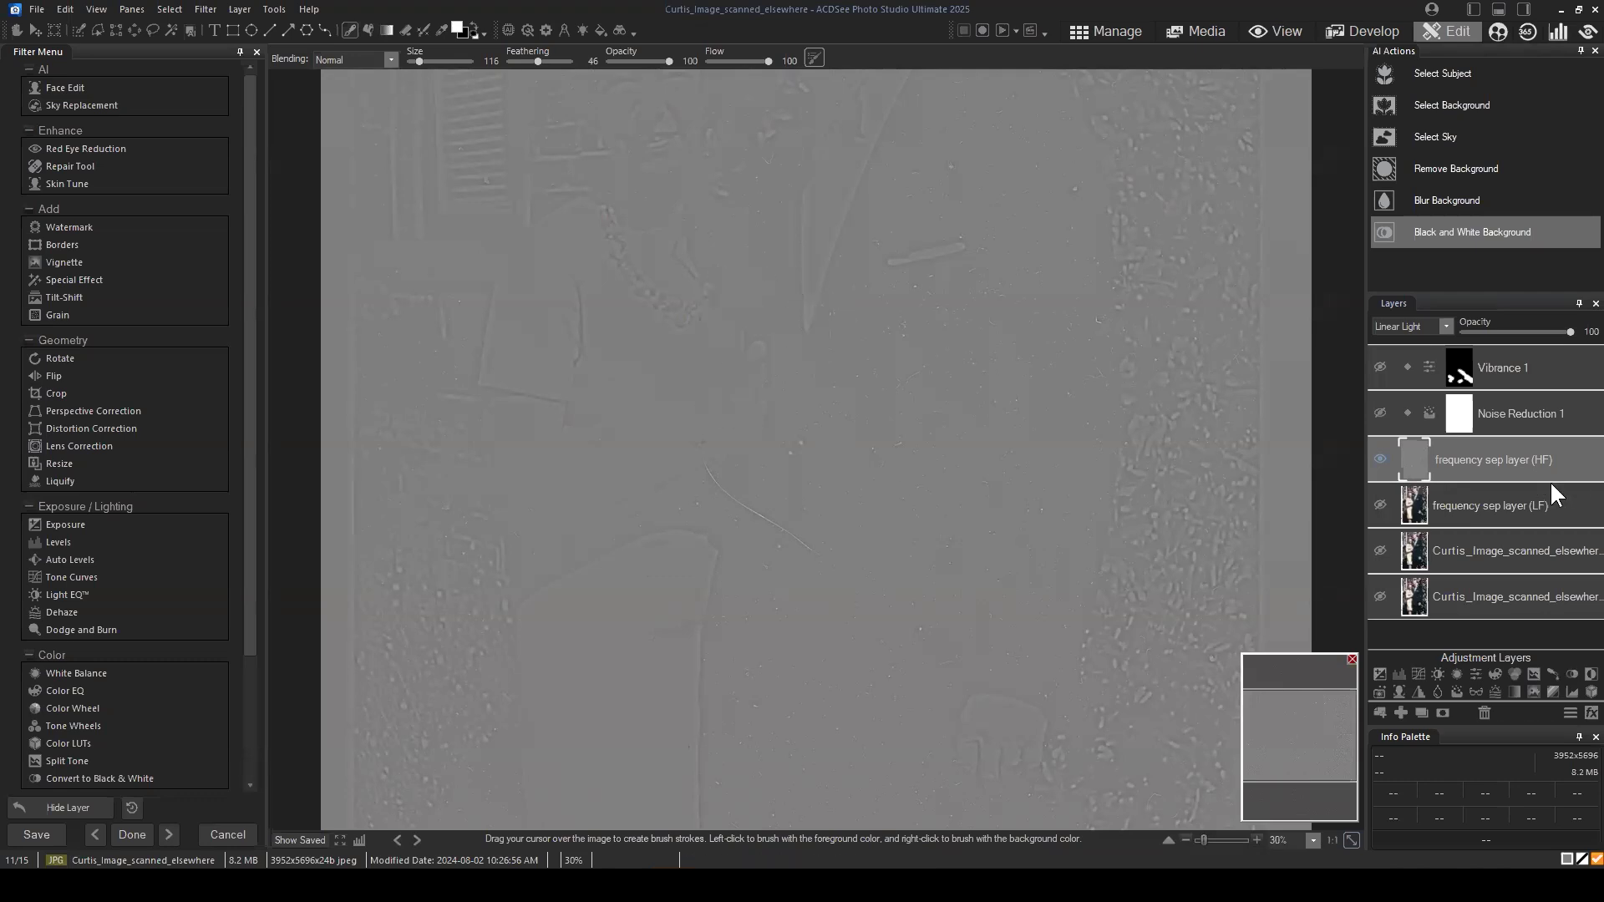
pyautogui.moveTo(1527, 463); pyautogui.dragTo(1520, 457)
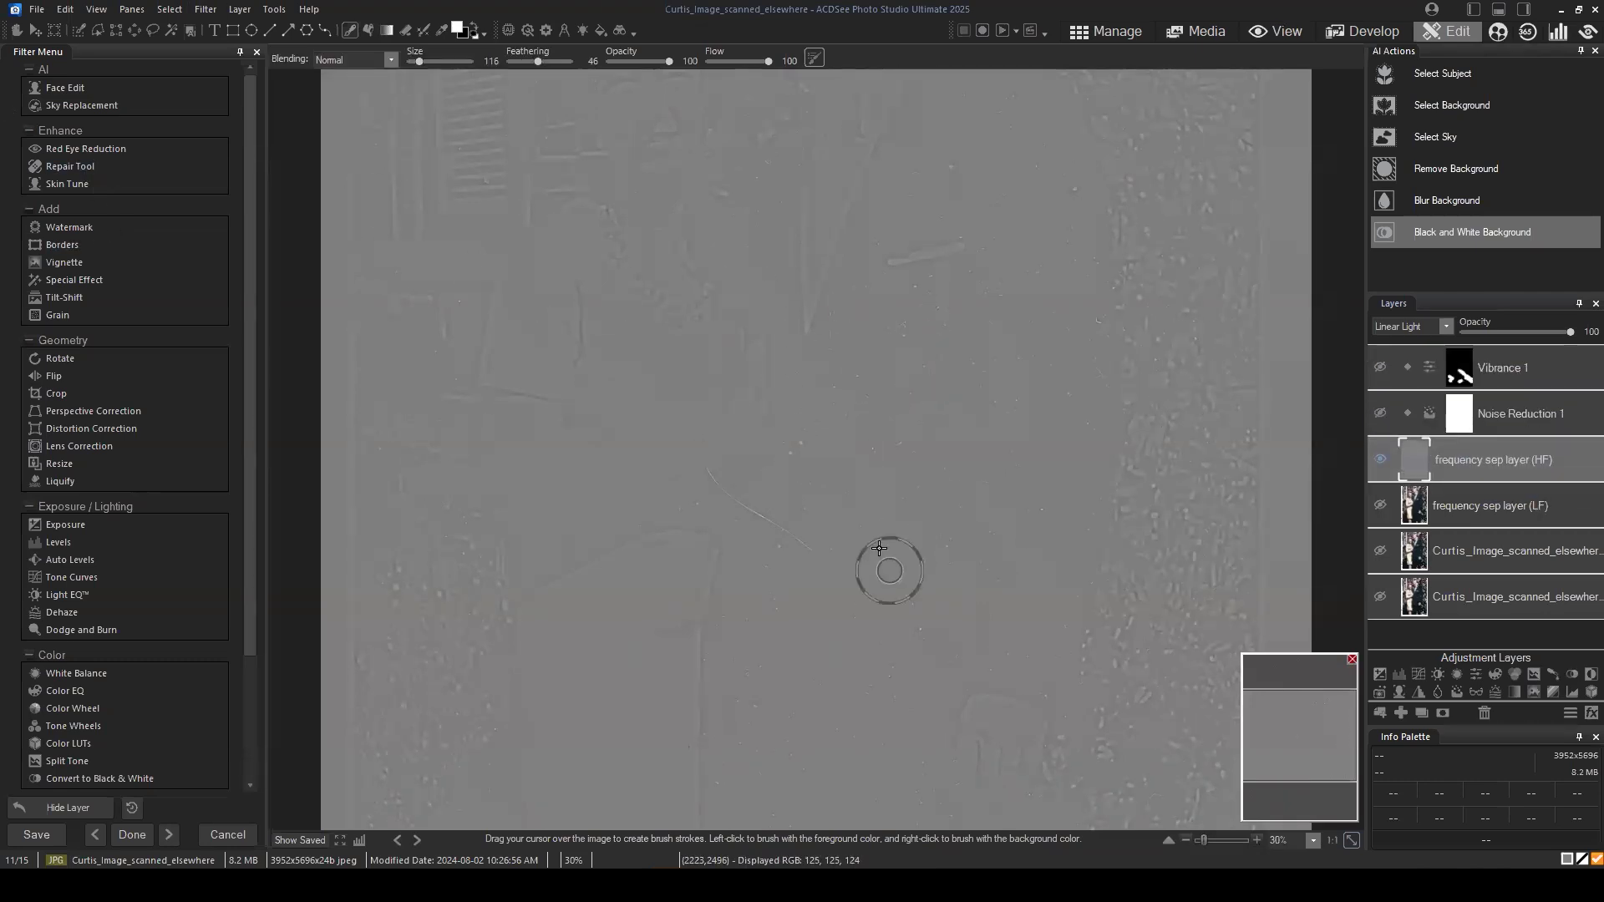
pyautogui.click(70, 168)
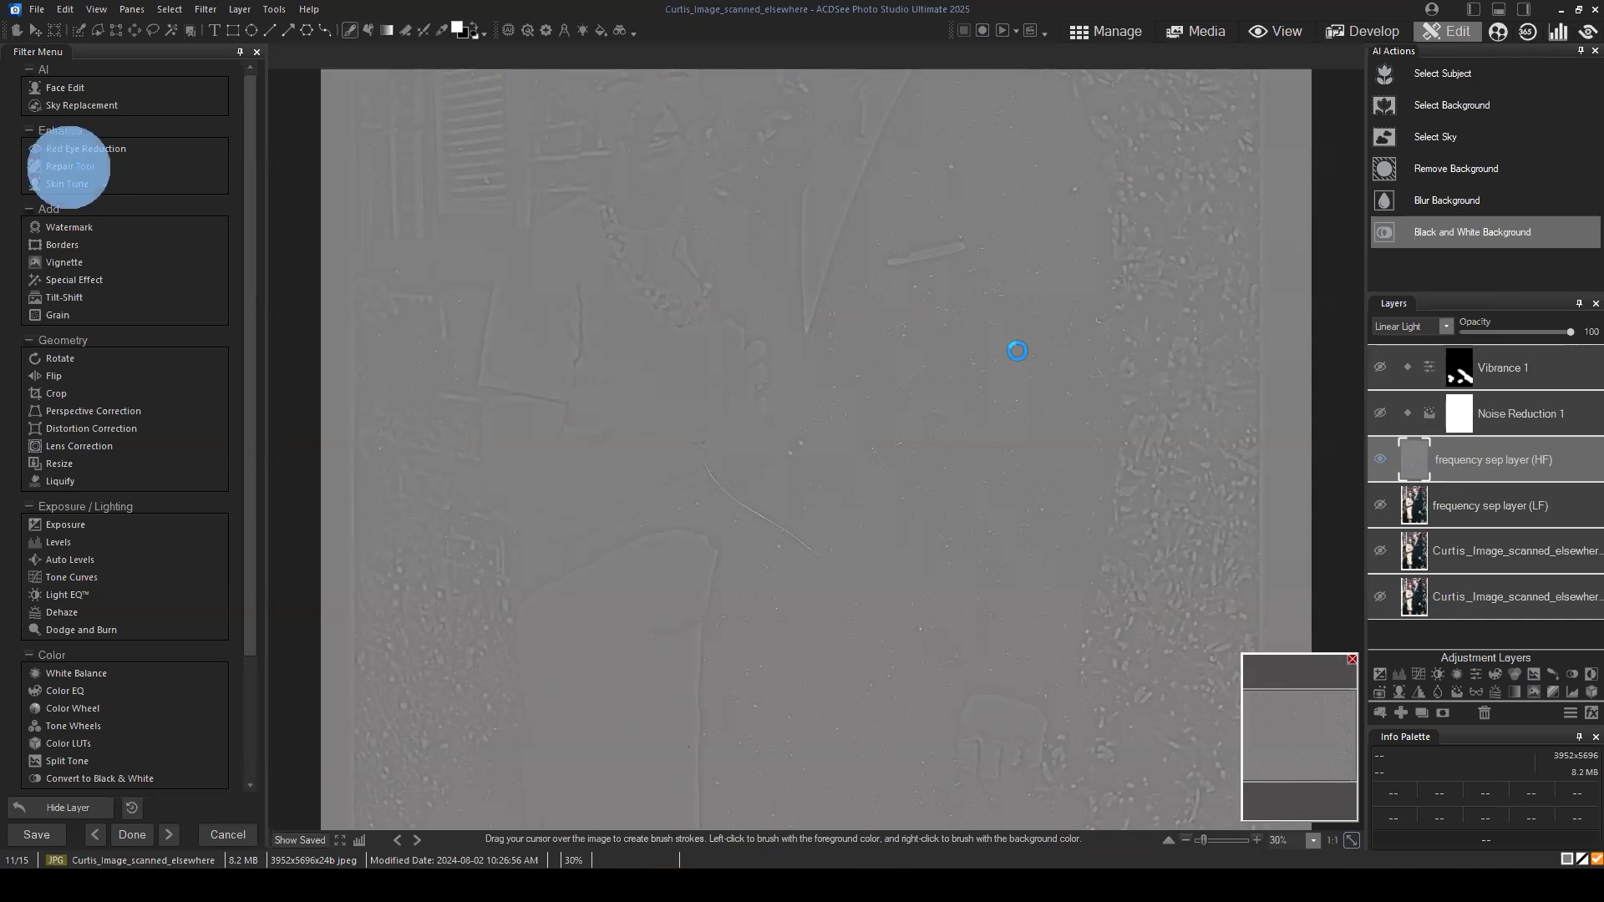
pyautogui.moveTo(1561, 738)
pyautogui.mouseDown()
pyautogui.moveTo(1515, 680)
pyautogui.moveTo(1559, 721)
pyautogui.mouseUp()
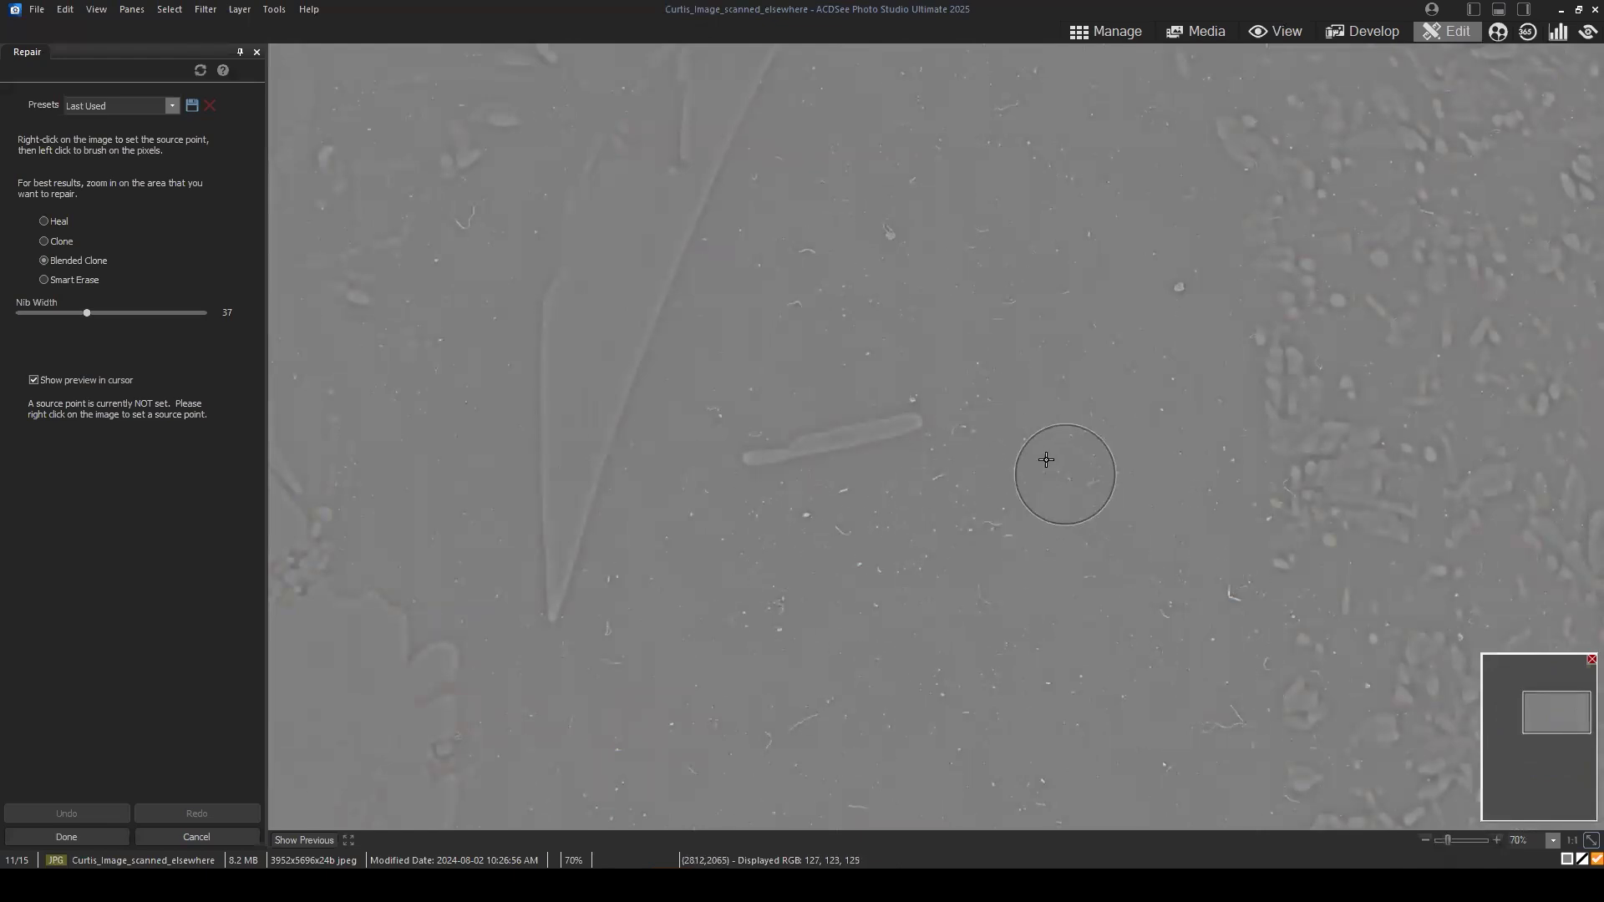
# Step: Cover the two larger specks above the pocket square using Blended Clone, reducing the nib width to 21
pyautogui.click(80, 259)
pyautogui.scroll(-5, 1081, 268)
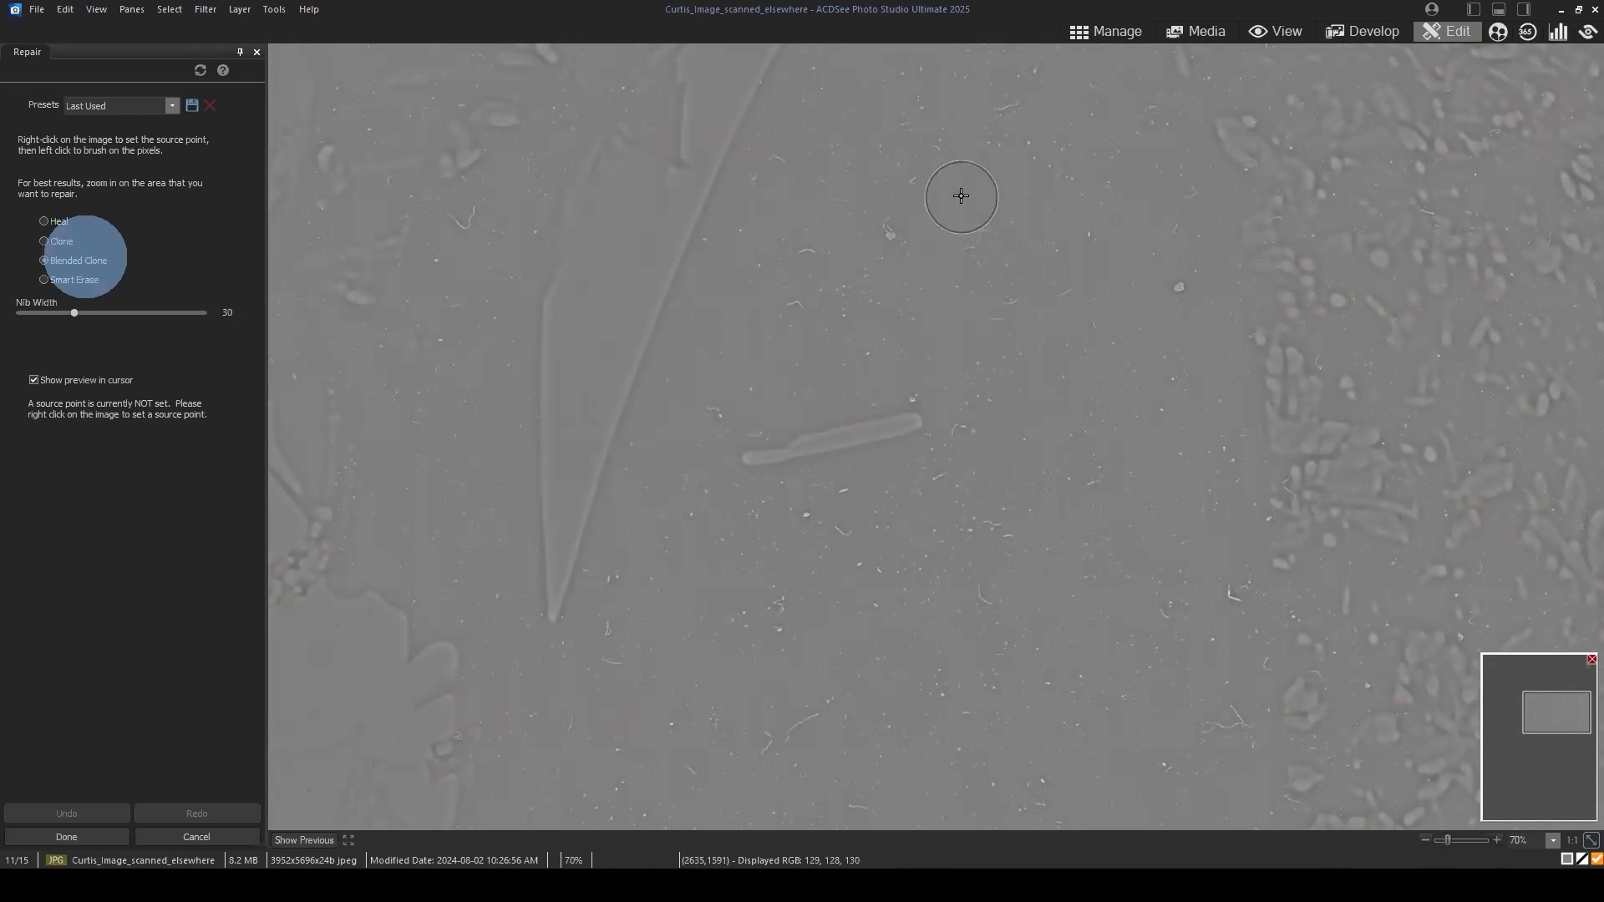
pyautogui.rightClick(959, 158)
pyautogui.click(891, 230)
pyautogui.rightClick(1128, 366)
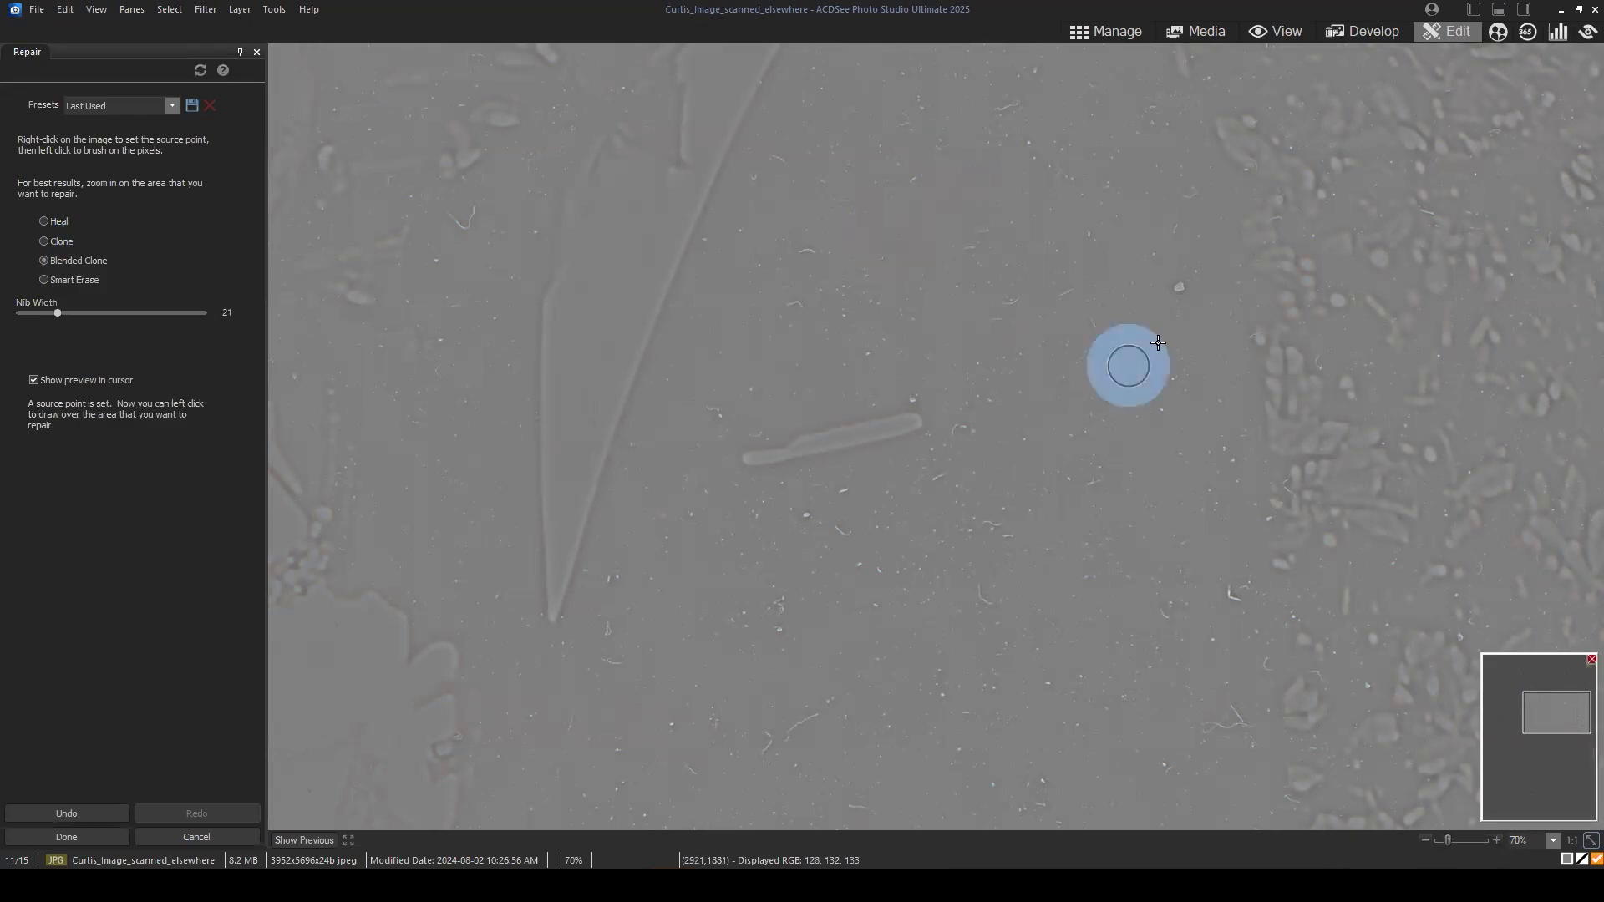
pyautogui.click(1194, 284)
# Step: Clone clean texture over specks on the lower jacket above the man's hand with nib width 21
pyautogui.moveTo(1050, 666); pyautogui.dragTo(914, 427)
pyautogui.moveTo(950, 547); pyautogui.dragTo(972, 265)
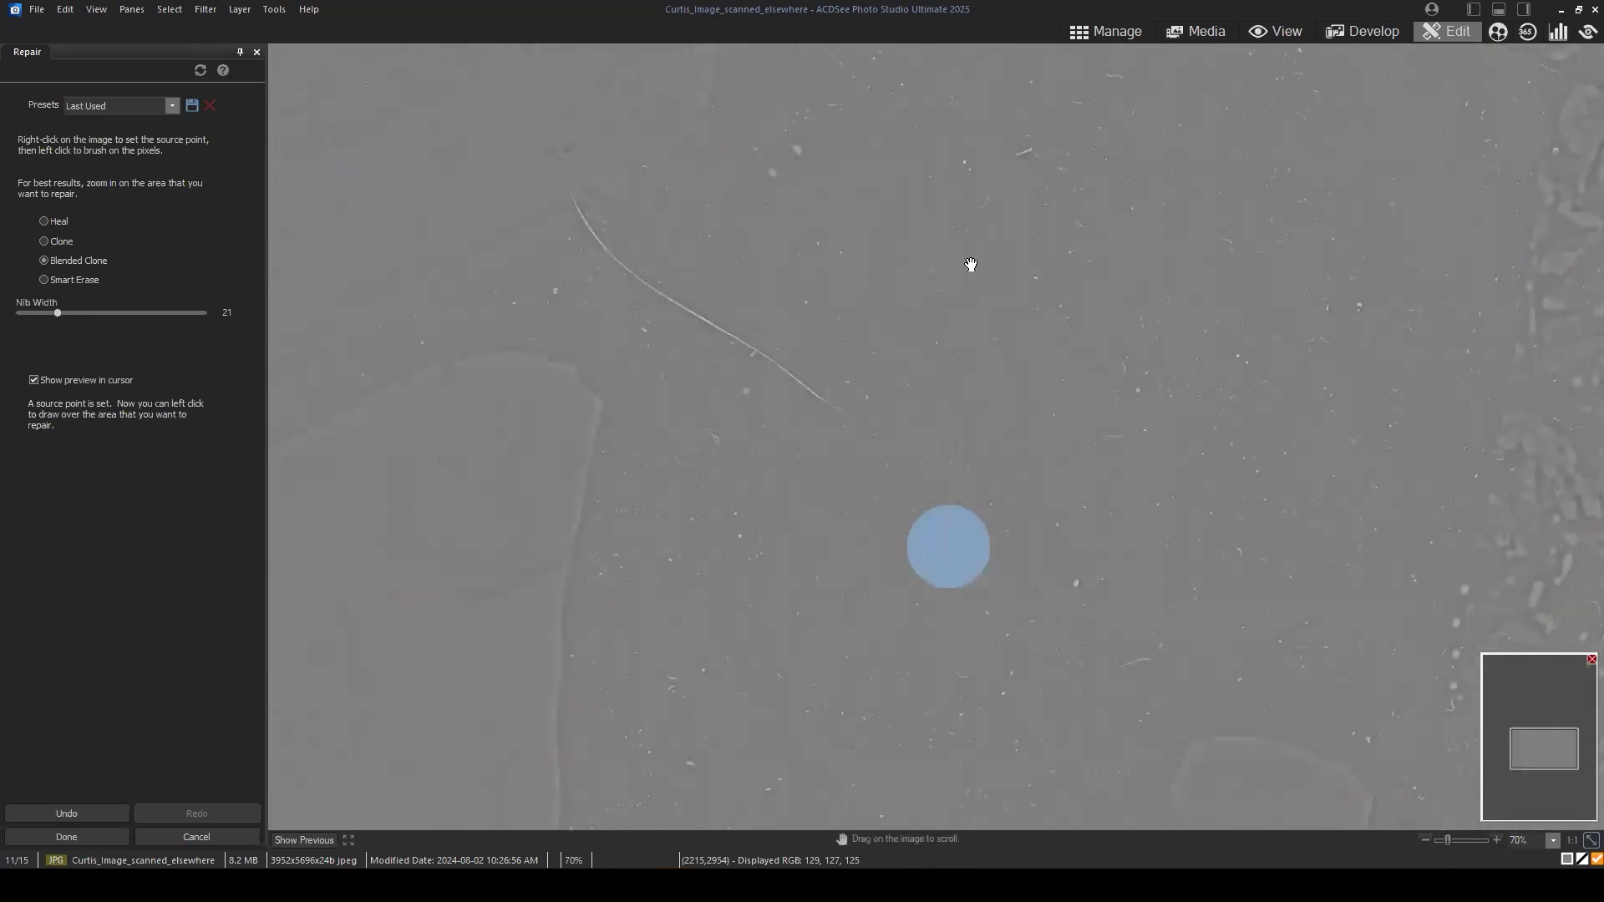
pyautogui.moveTo(1000, 426); pyautogui.dragTo(807, 184)
pyautogui.rightClick(877, 413)
pyautogui.click(883, 340)
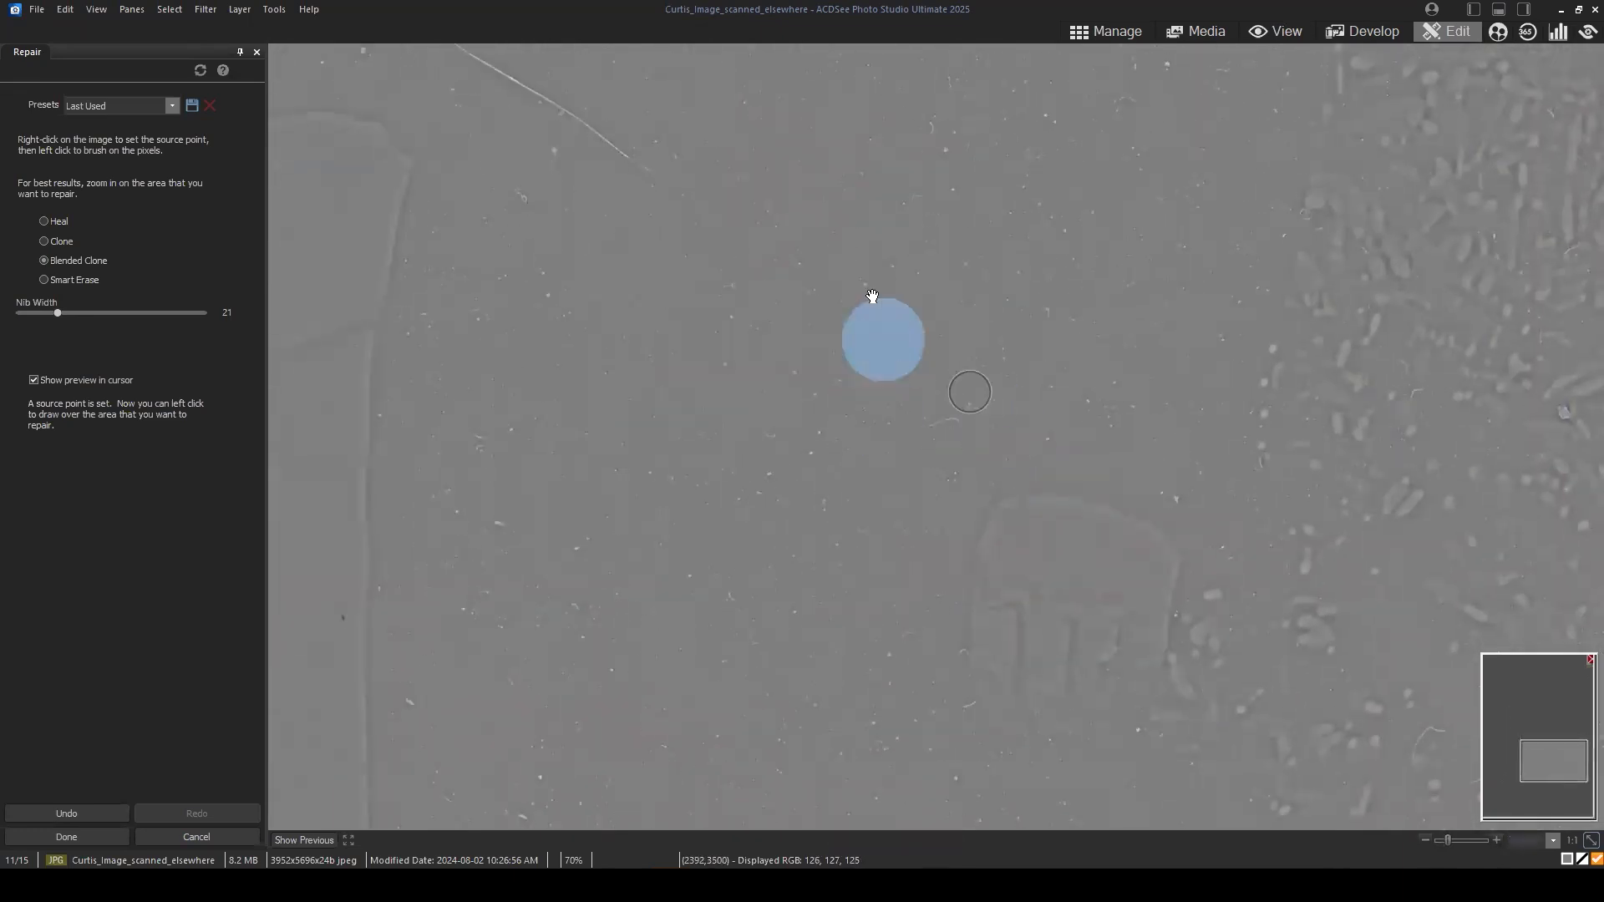
# Step: Try Smart Erase with nib width 17 on the long curved scratch below the woman's wrist
pyautogui.moveTo(872, 296); pyautogui.dragTo(1227, 643)
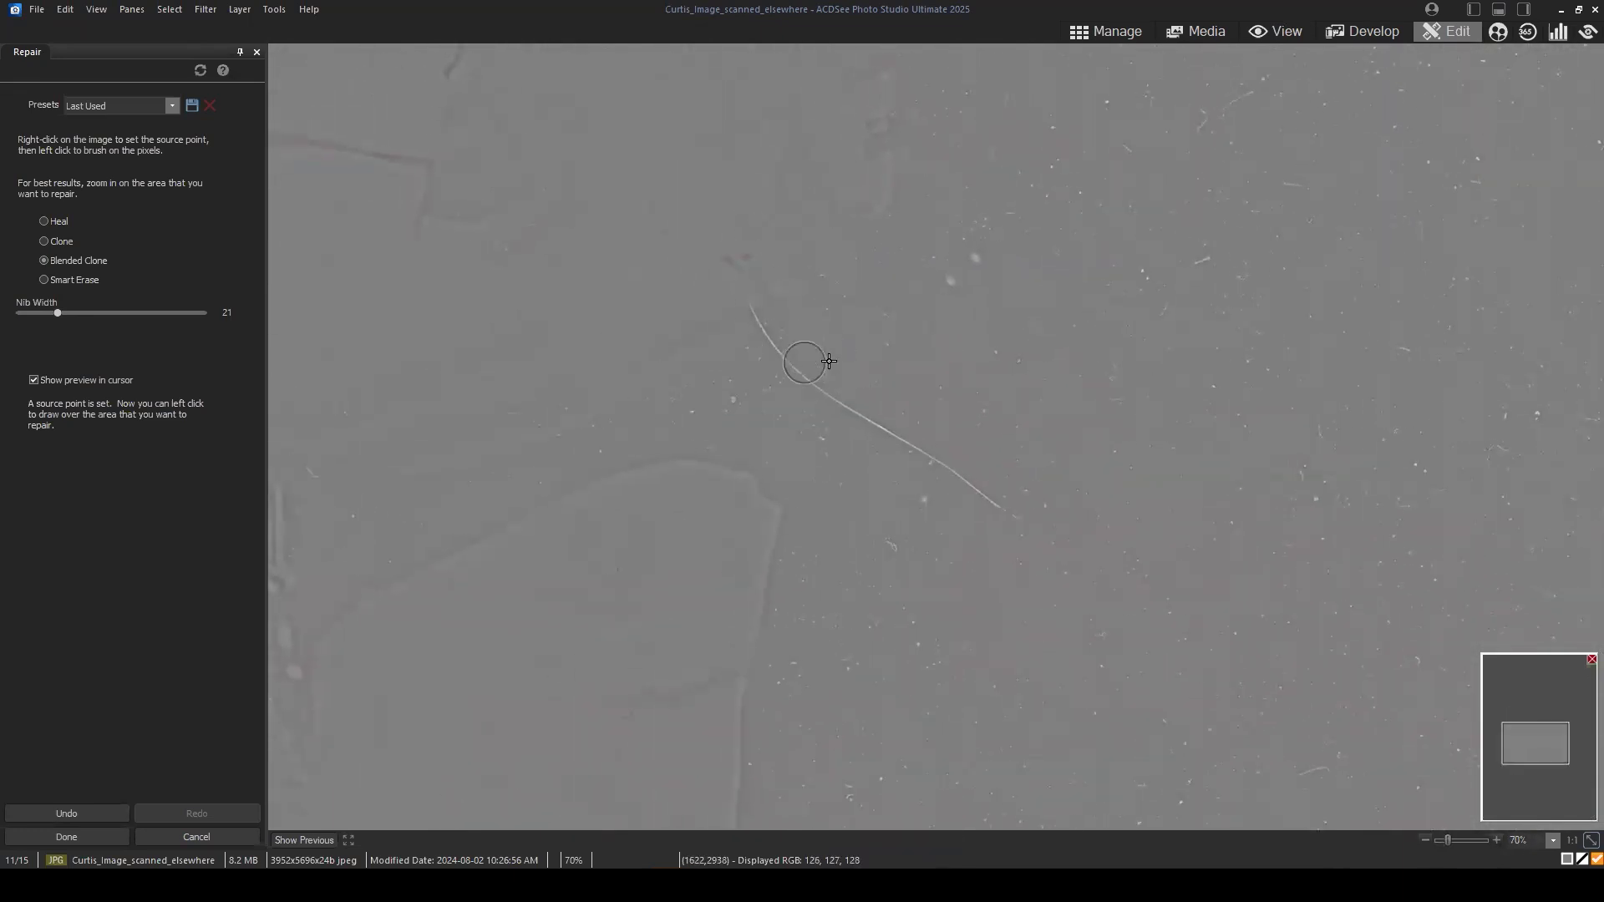
pyautogui.moveTo(967, 397); pyautogui.dragTo(959, 449)
pyautogui.click(54, 283)
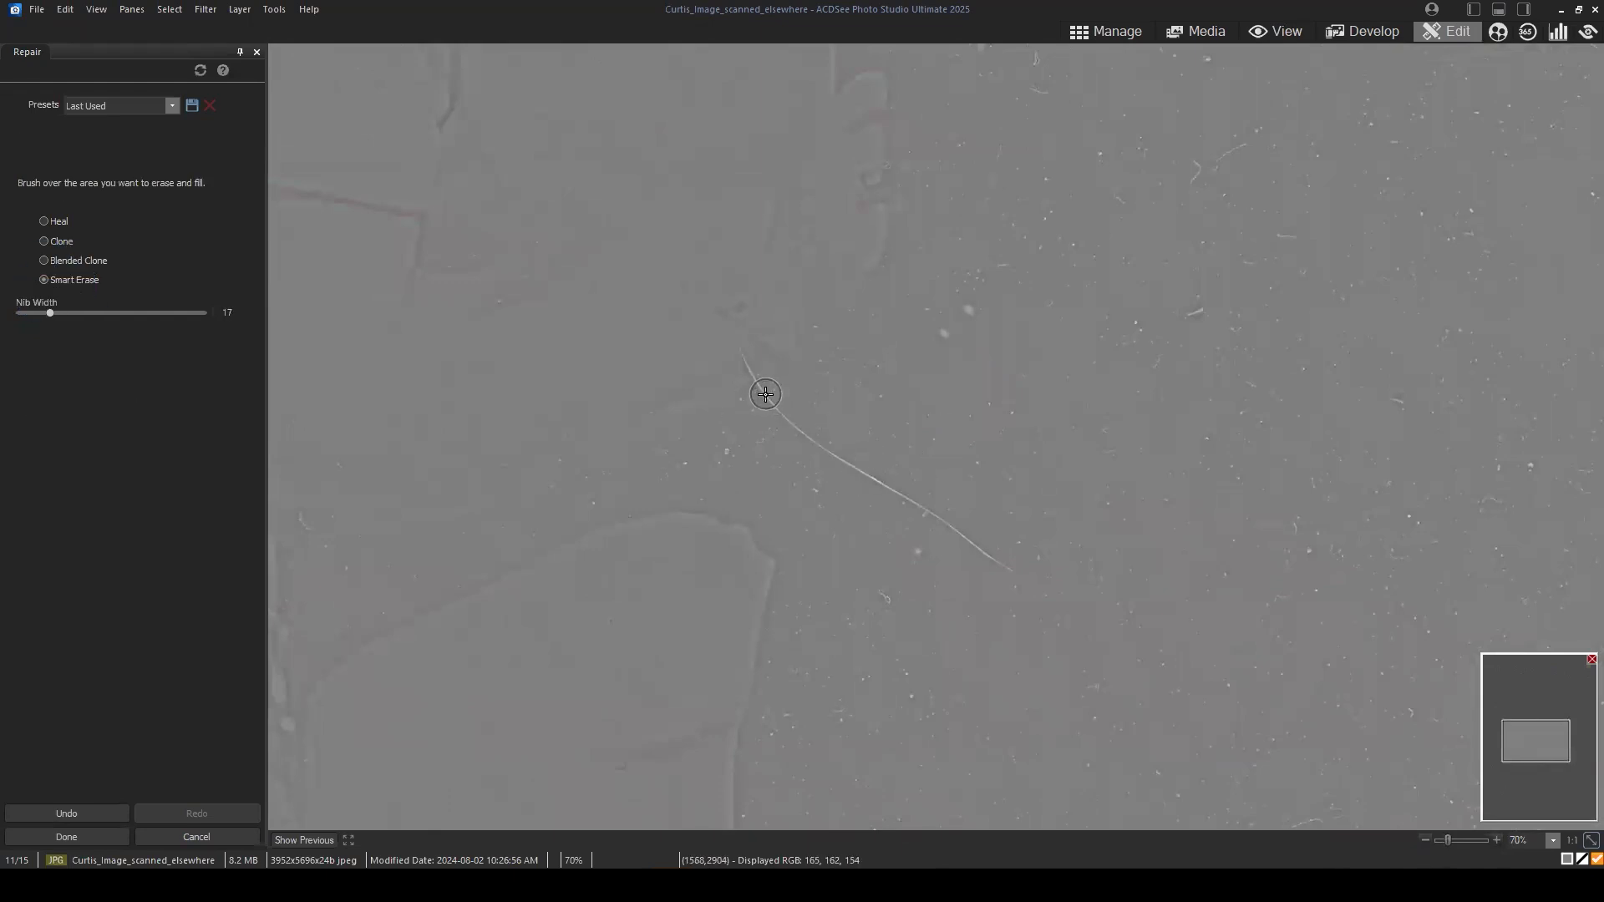
pyautogui.moveTo(765, 391); pyautogui.dragTo(776, 405)
pyautogui.moveTo(824, 452); pyautogui.dragTo(1036, 586)
pyautogui.hotkey('ctrl', 'z')
# Step: Try Smart Erase with nib width 8 along the full length of the curved scratch, and undo the result
pyautogui.scroll(3, 1035, 619)
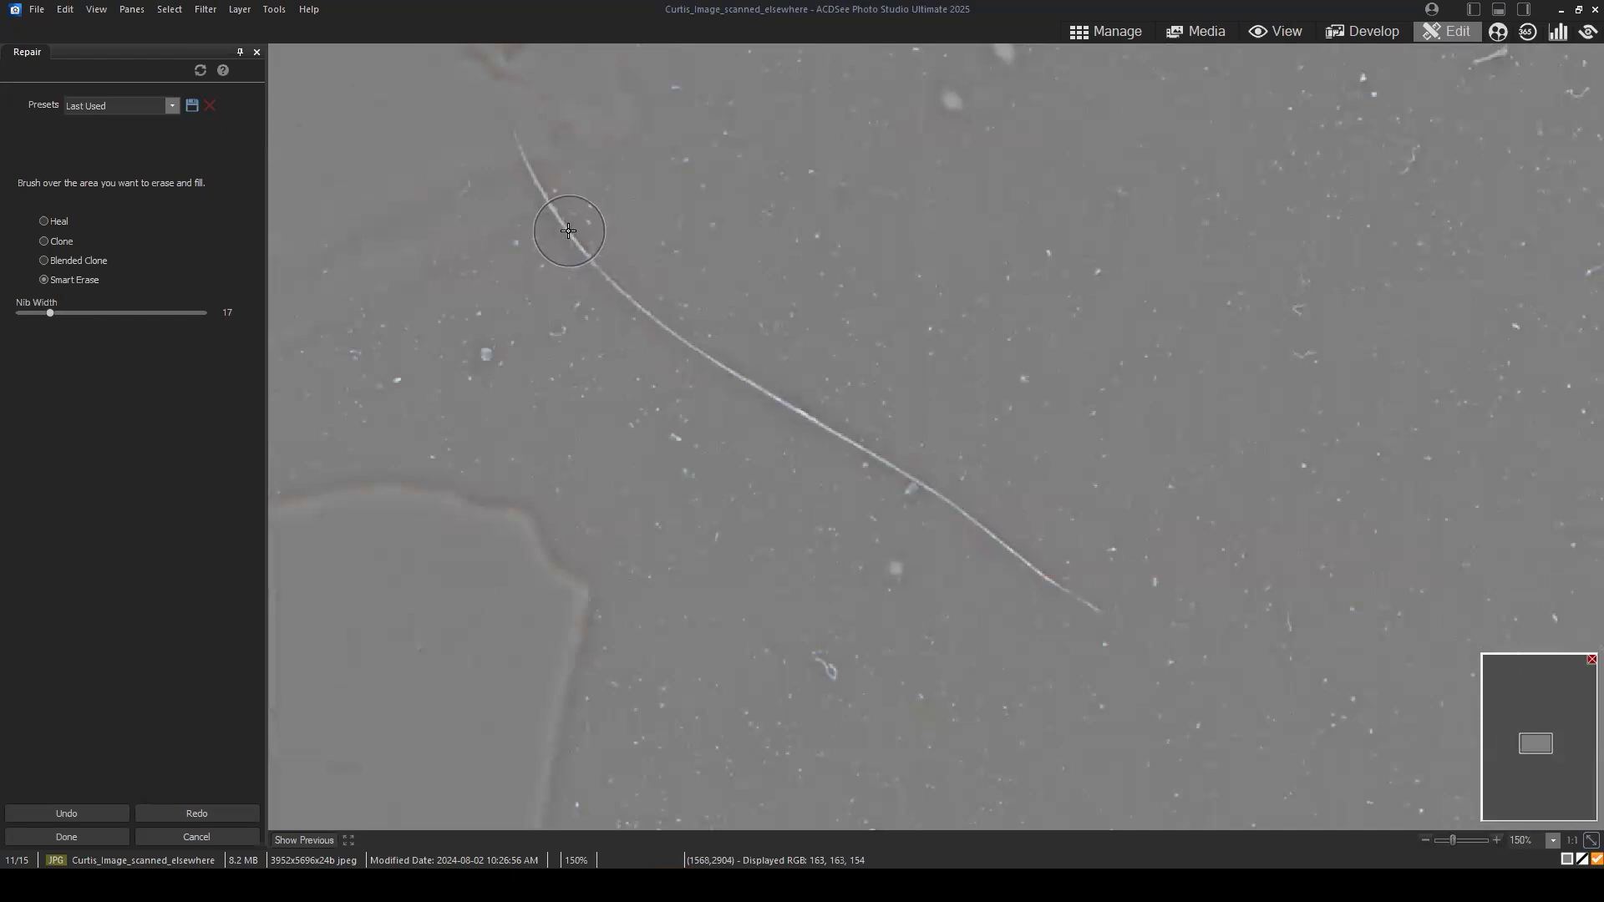
pyautogui.moveTo(558, 214); pyautogui.dragTo(574, 232)
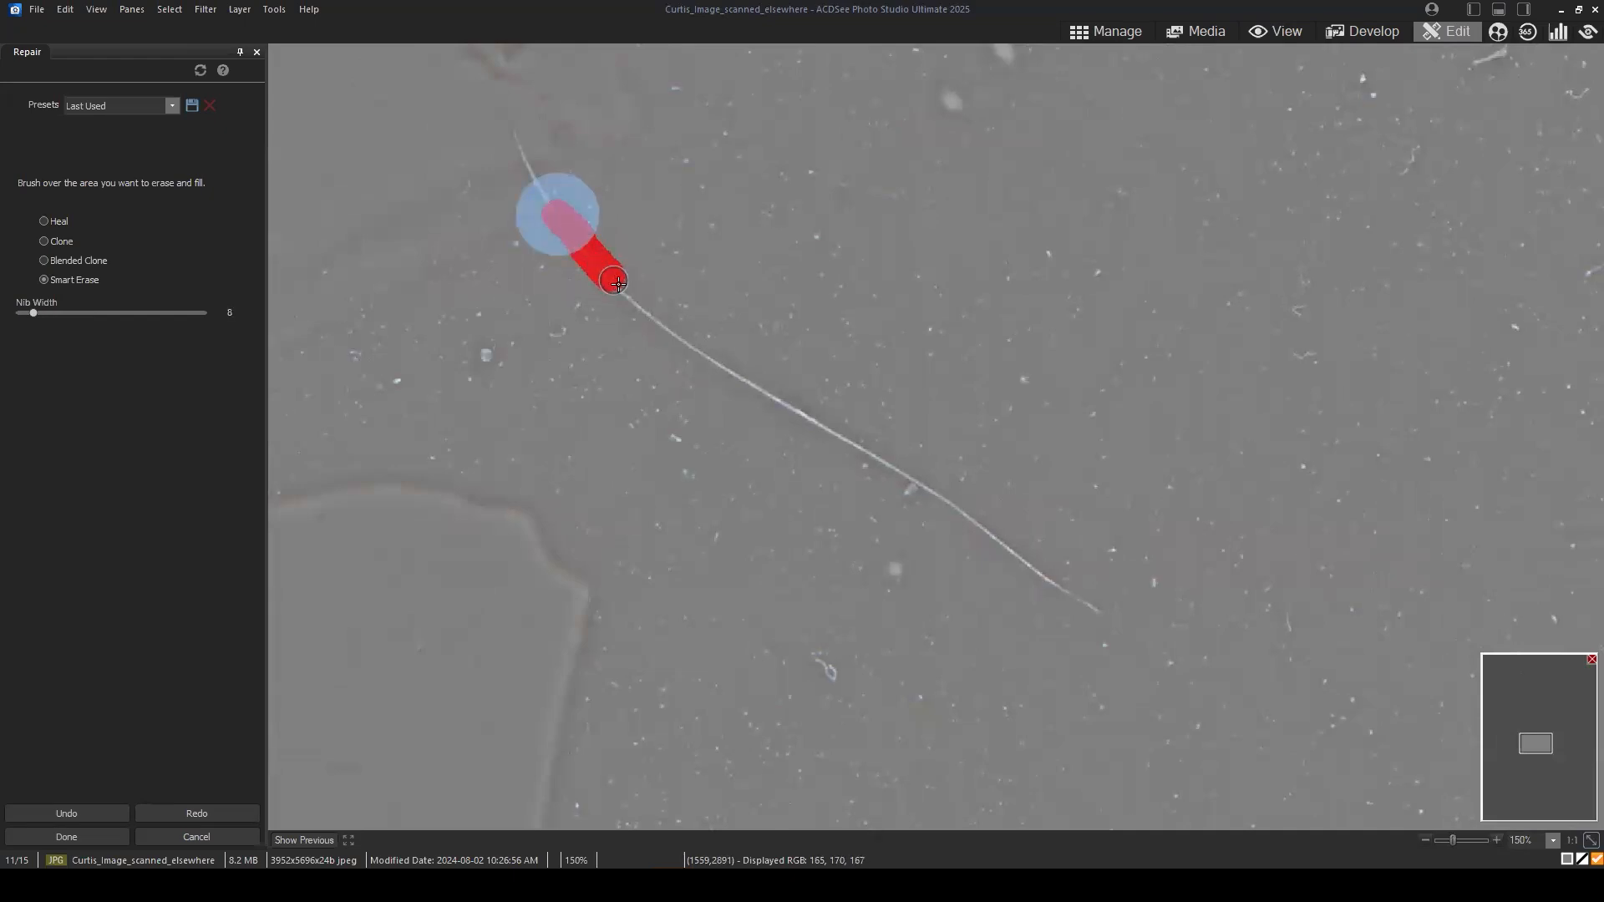
pyautogui.moveTo(617, 283); pyautogui.dragTo(940, 507)
pyautogui.moveTo(1006, 552); pyautogui.dragTo(1123, 619)
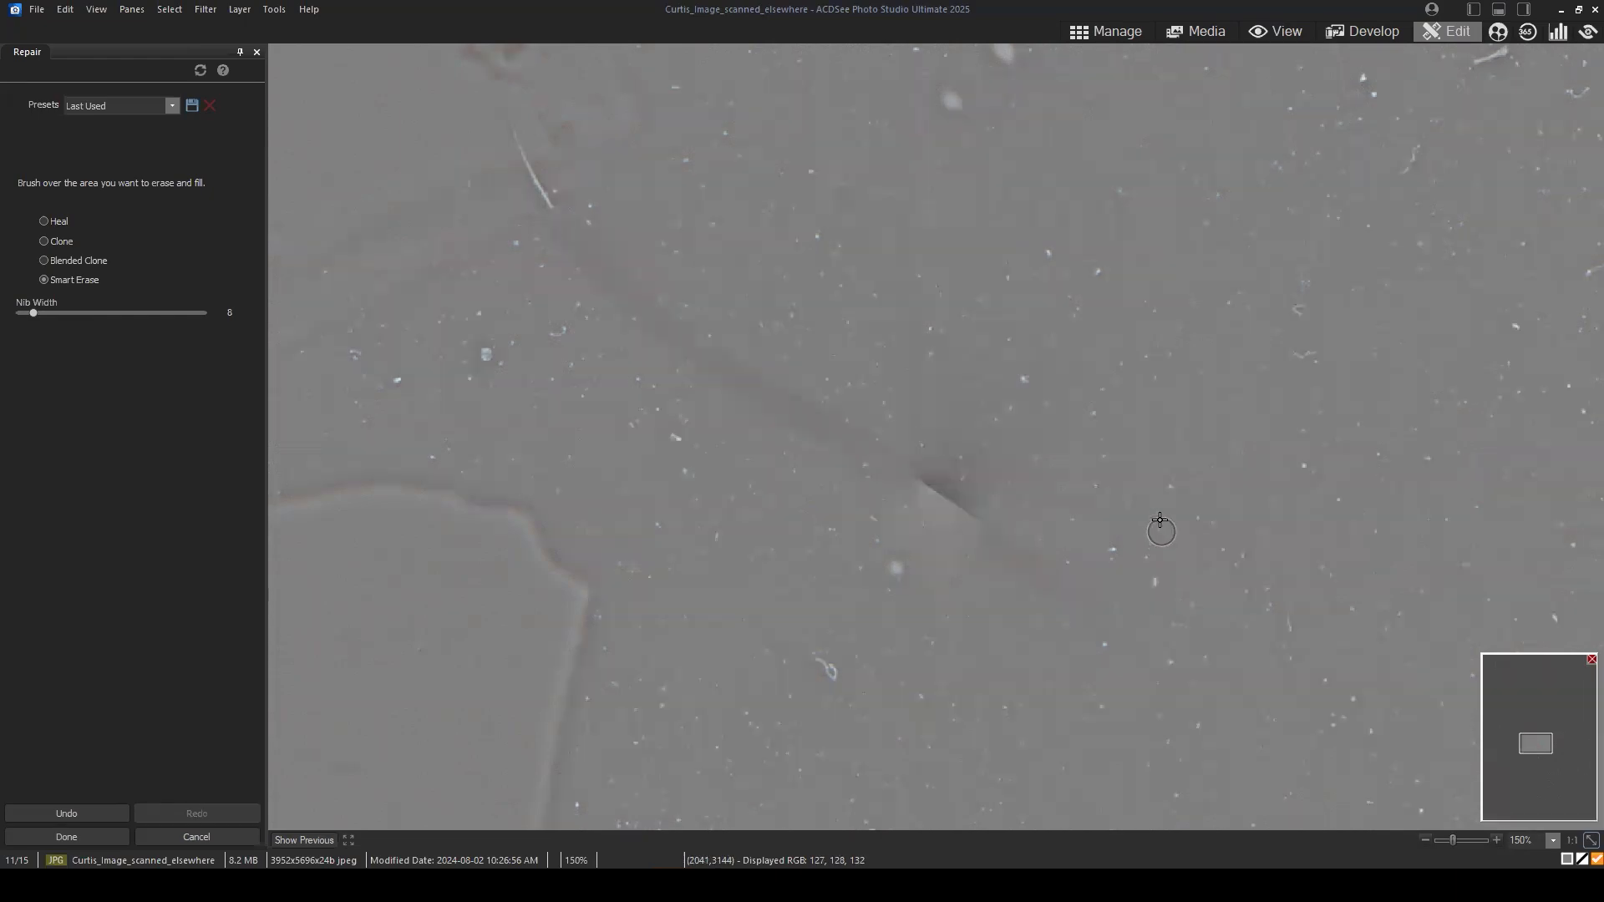
pyautogui.scroll(-3, 1144, 427)
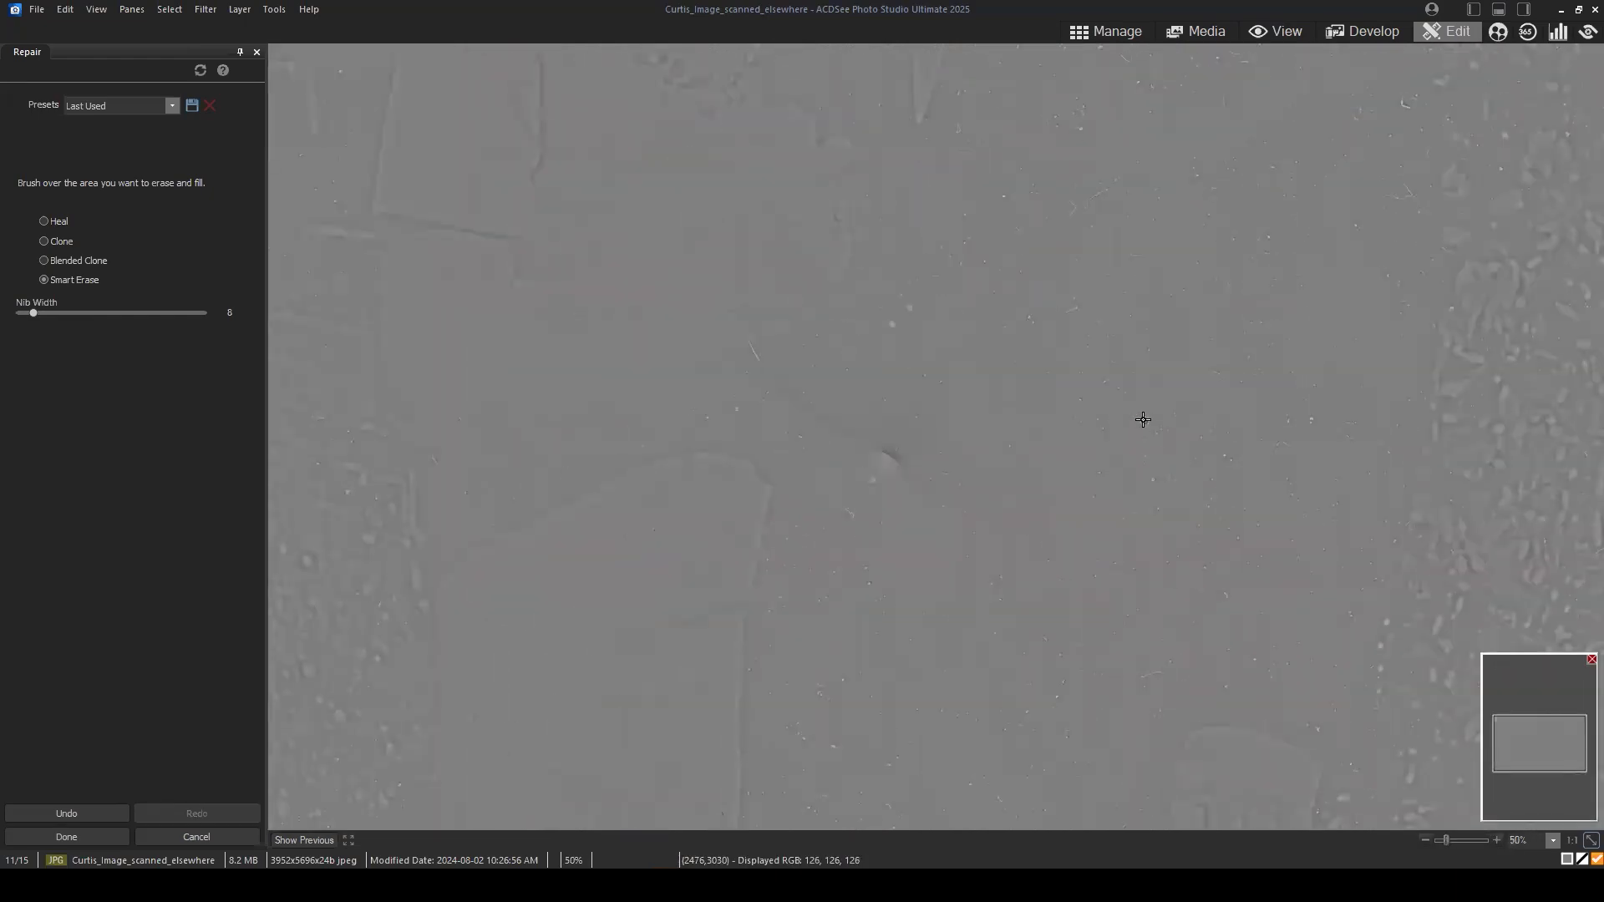
pyautogui.hotkey('ctrl', 'z')
# Step: Remove the long curved scratch from below the wrist to its lower end using Smart Erase with nib width 14
pyautogui.scroll(3, 611, 391)
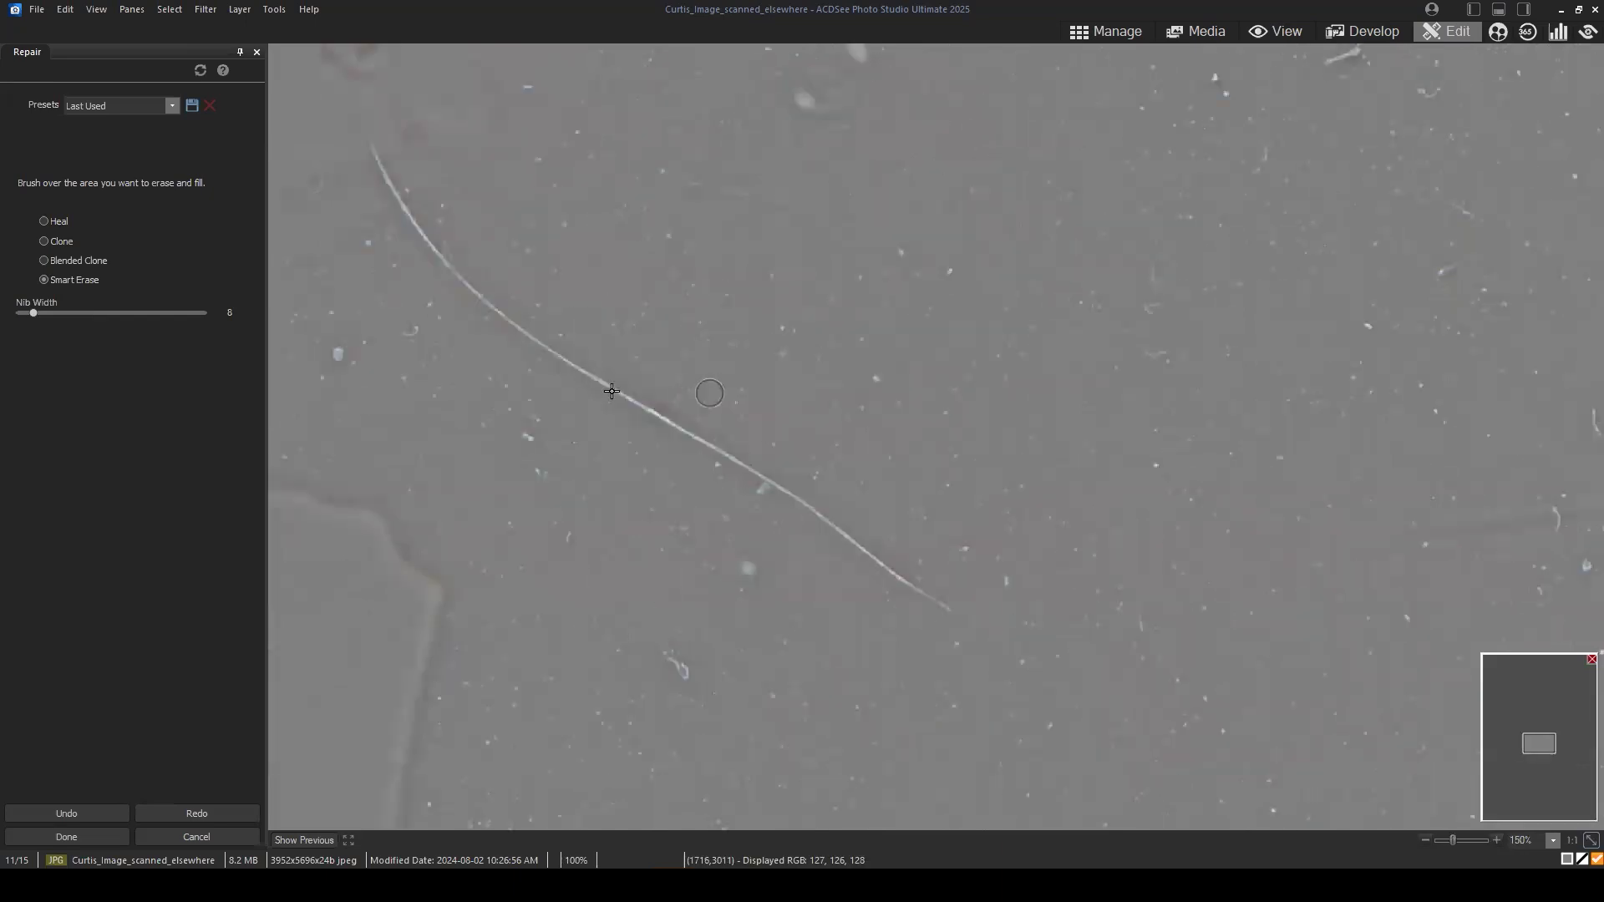
pyautogui.moveTo(630, 333); pyautogui.dragTo(721, 359)
pyautogui.scroll(6, 508, 290)
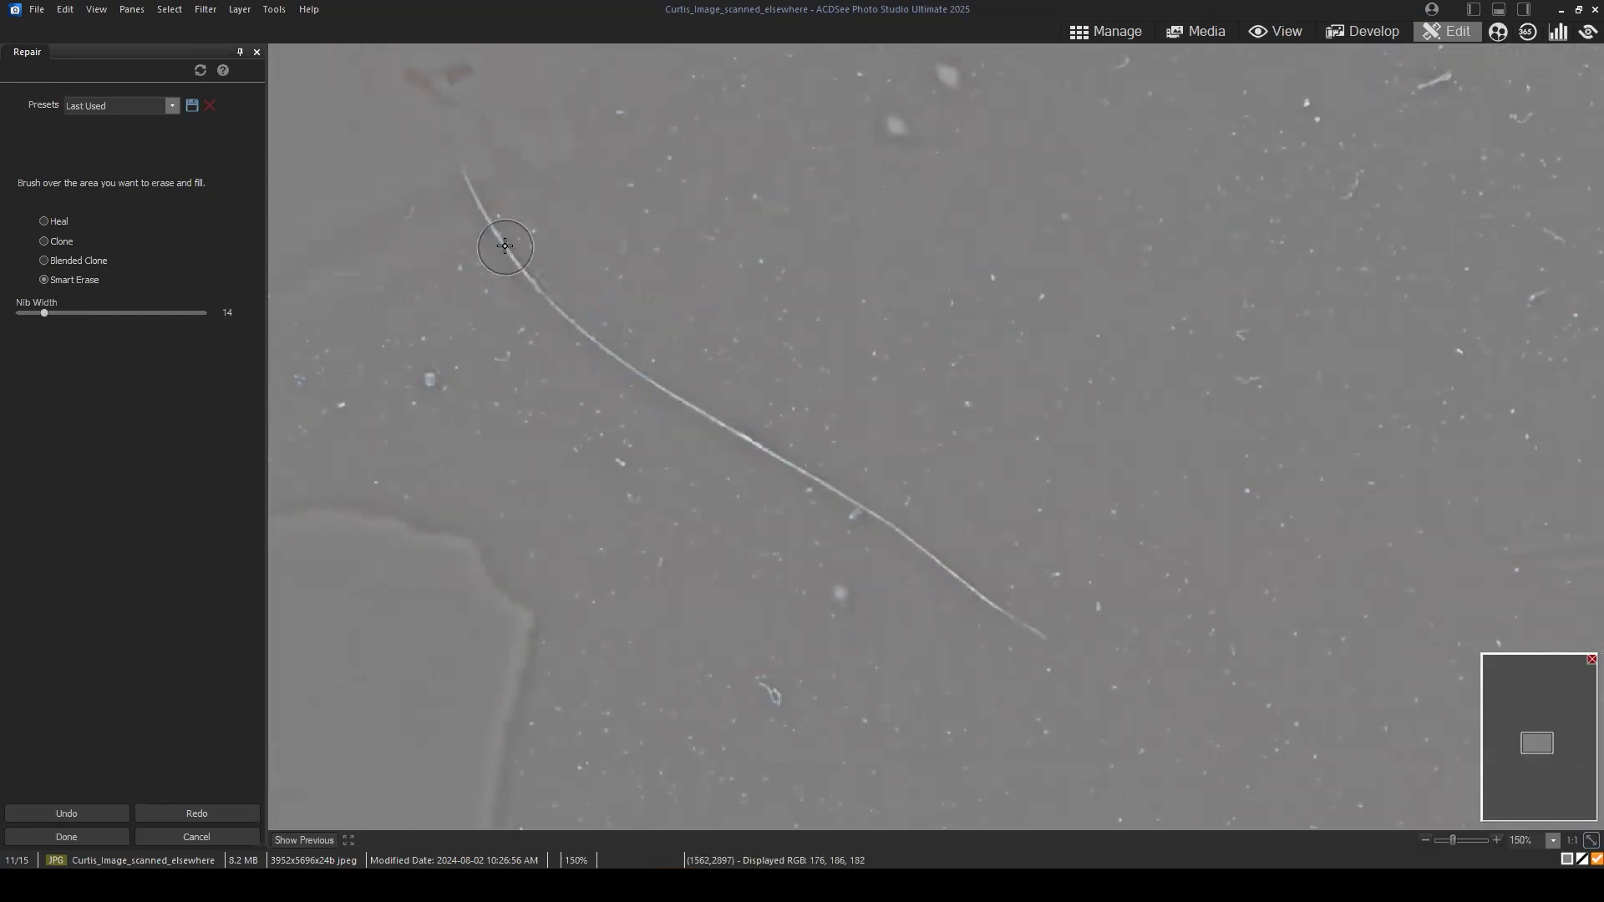
pyautogui.moveTo(506, 248); pyautogui.dragTo(605, 359)
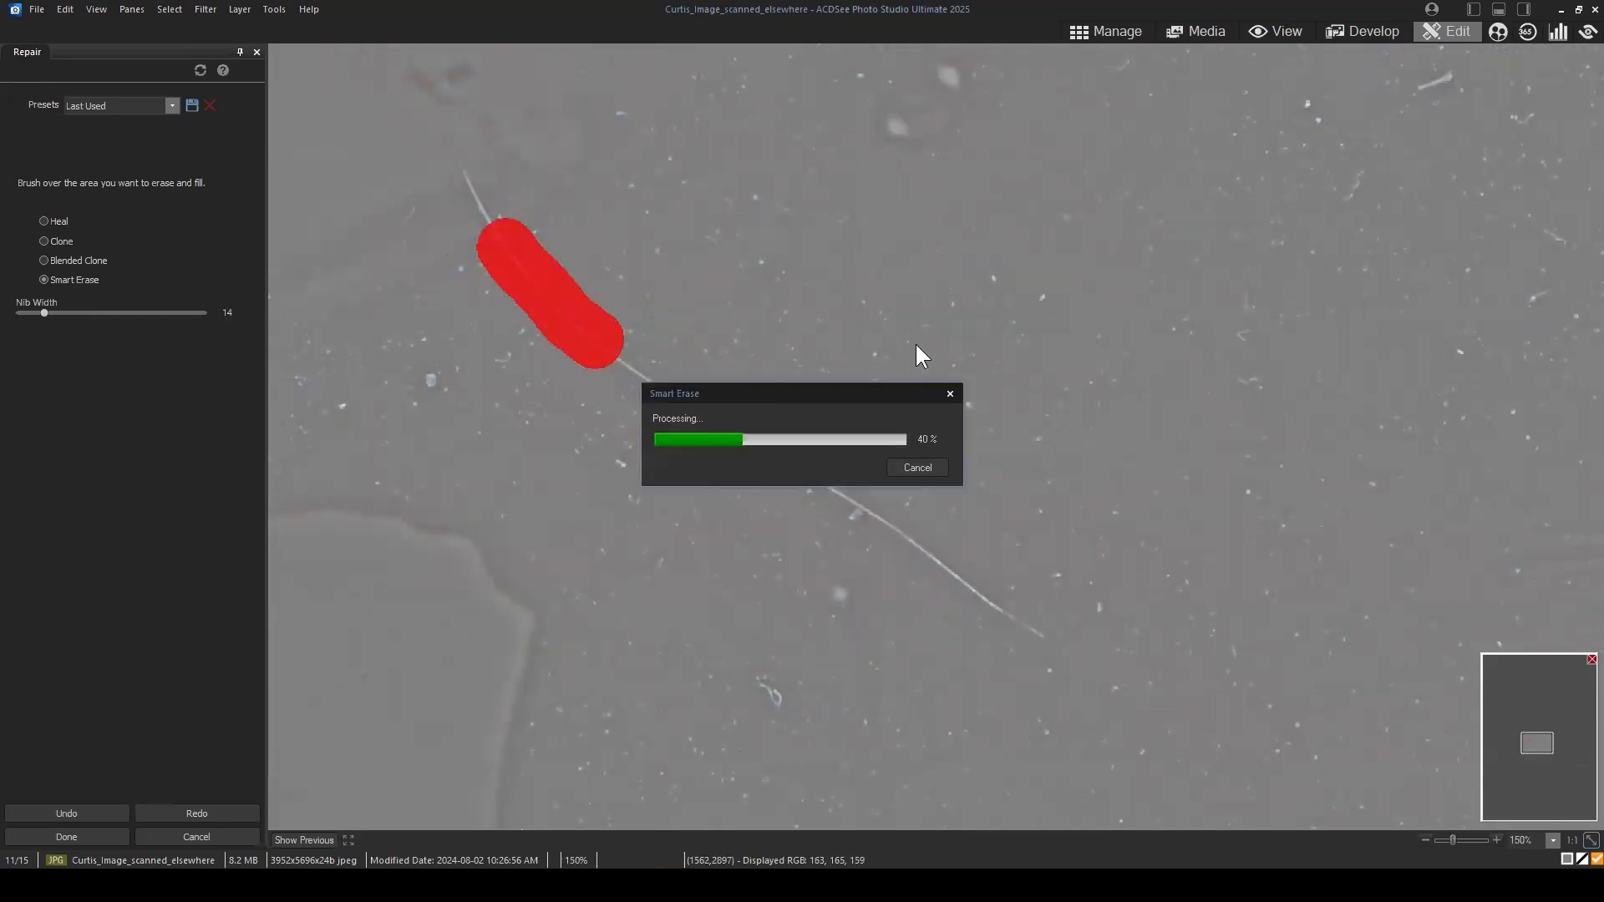
pyautogui.moveTo(517, 262); pyautogui.dragTo(595, 333)
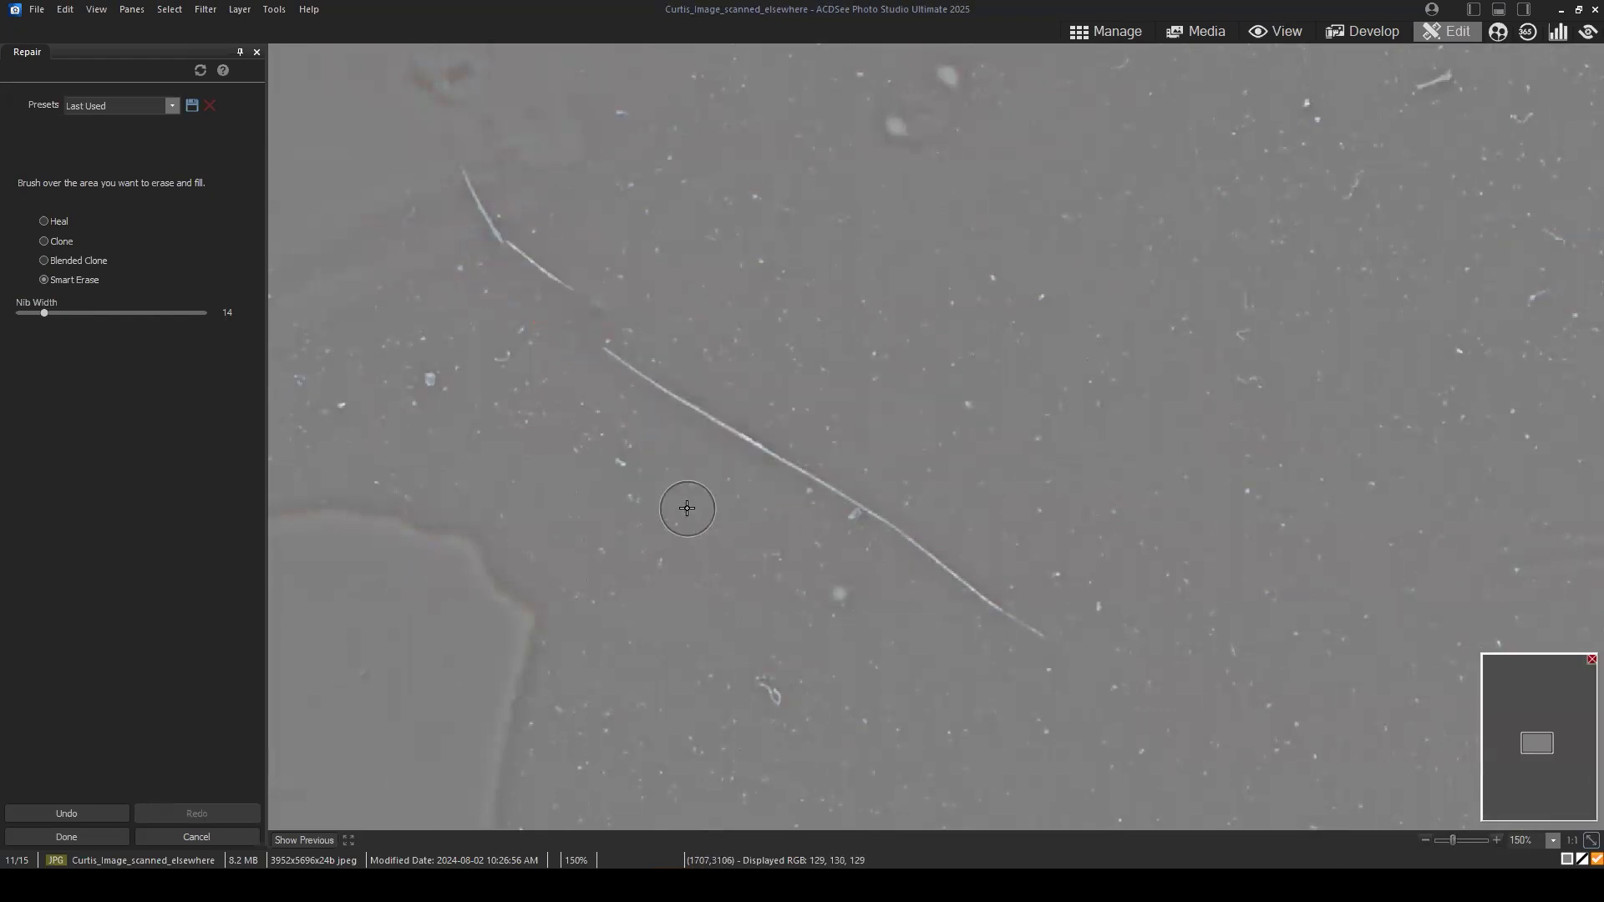
pyautogui.moveTo(510, 251)
pyautogui.mouseDown()
pyautogui.moveTo(710, 413)
pyautogui.moveTo(1059, 635)
pyautogui.mouseUp()
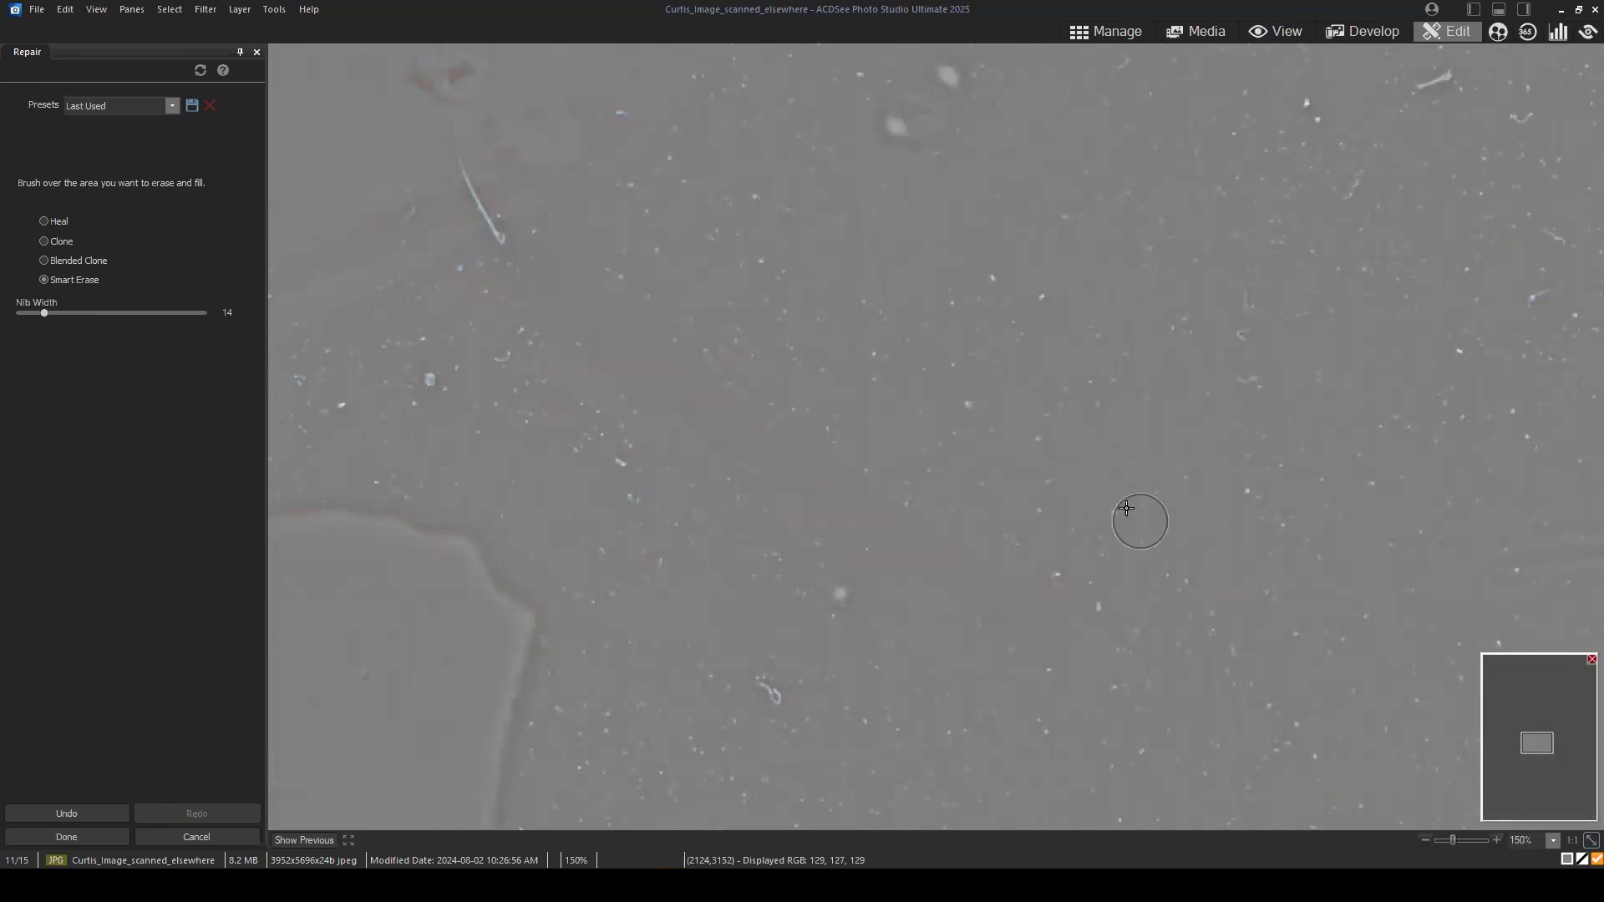
# Step: Clone texture over the specks around the erased scratch using Blended Clone with nib width 25
pyautogui.moveTo(1060, 451); pyautogui.dragTo(885, 433)
pyautogui.click(66, 265)
pyautogui.scroll(11, 435, 371)
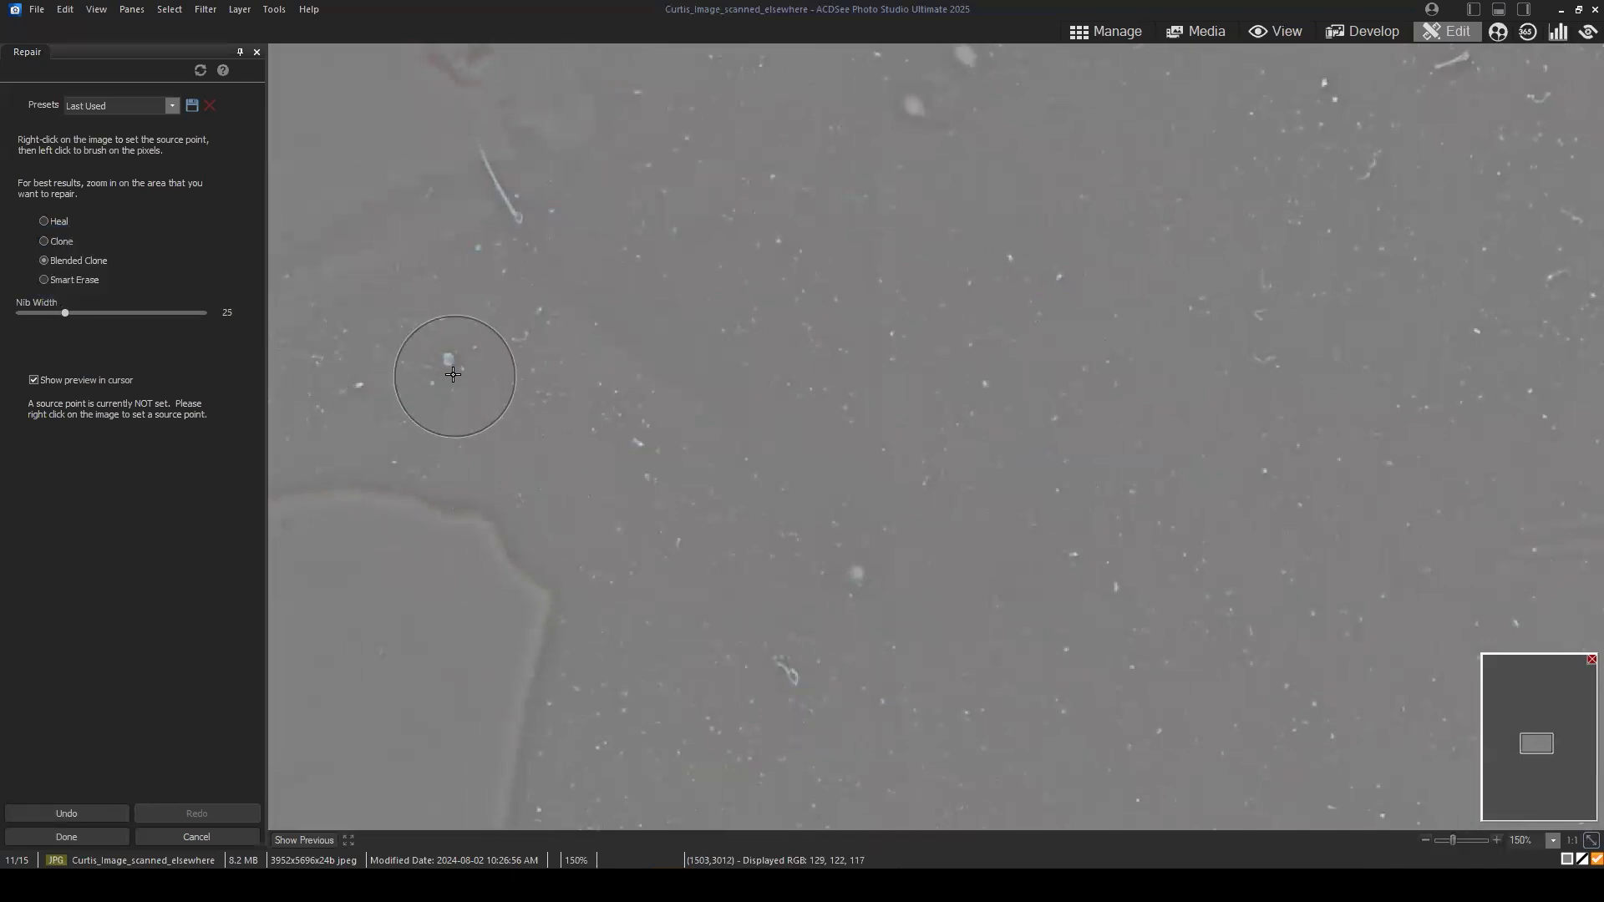
pyautogui.rightClick(454, 376)
pyautogui.click(581, 282)
pyautogui.click(503, 412)
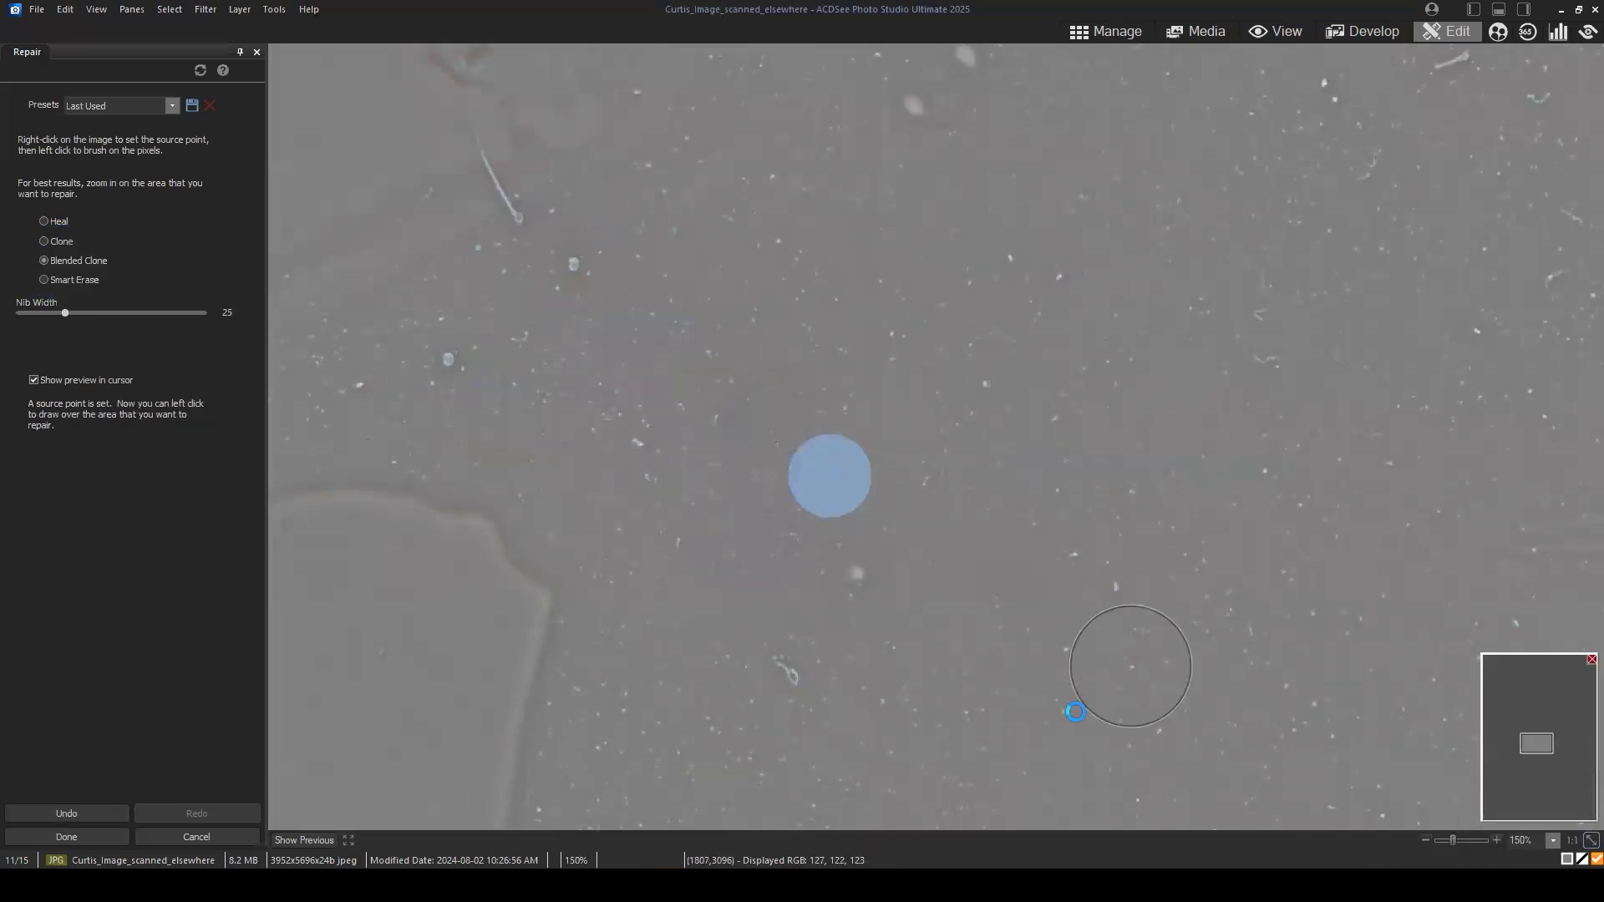
pyautogui.rightClick(1089, 595)
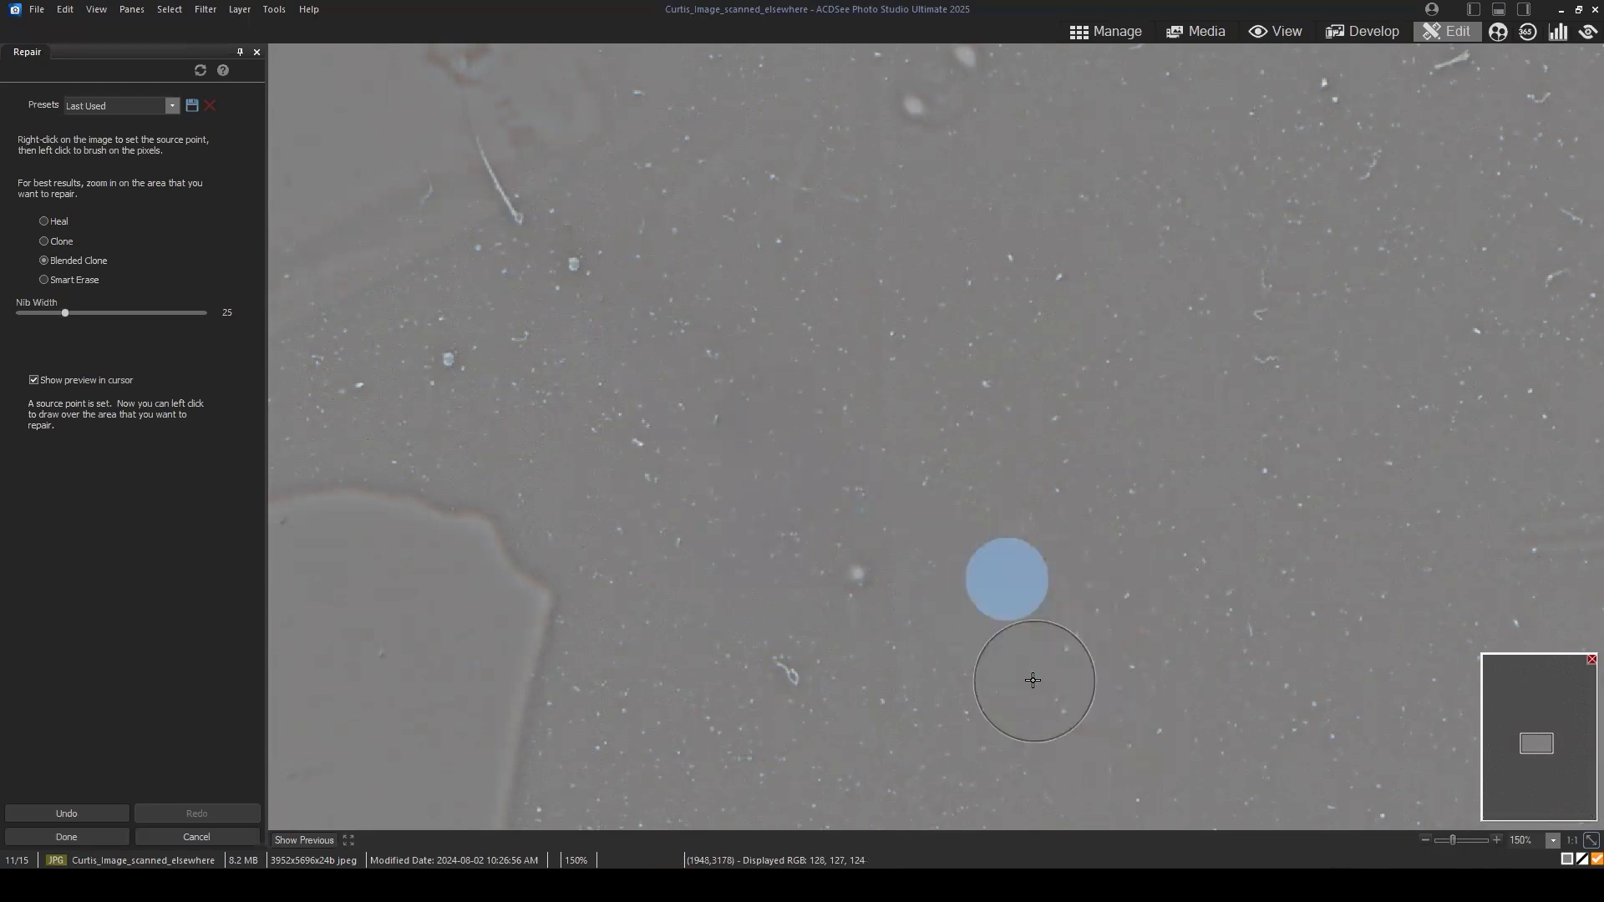
pyautogui.click(952, 508)
pyautogui.click(999, 353)
pyautogui.moveTo(997, 353); pyautogui.dragTo(1331, 543)
pyautogui.click(1045, 676)
pyautogui.click(1103, 563)
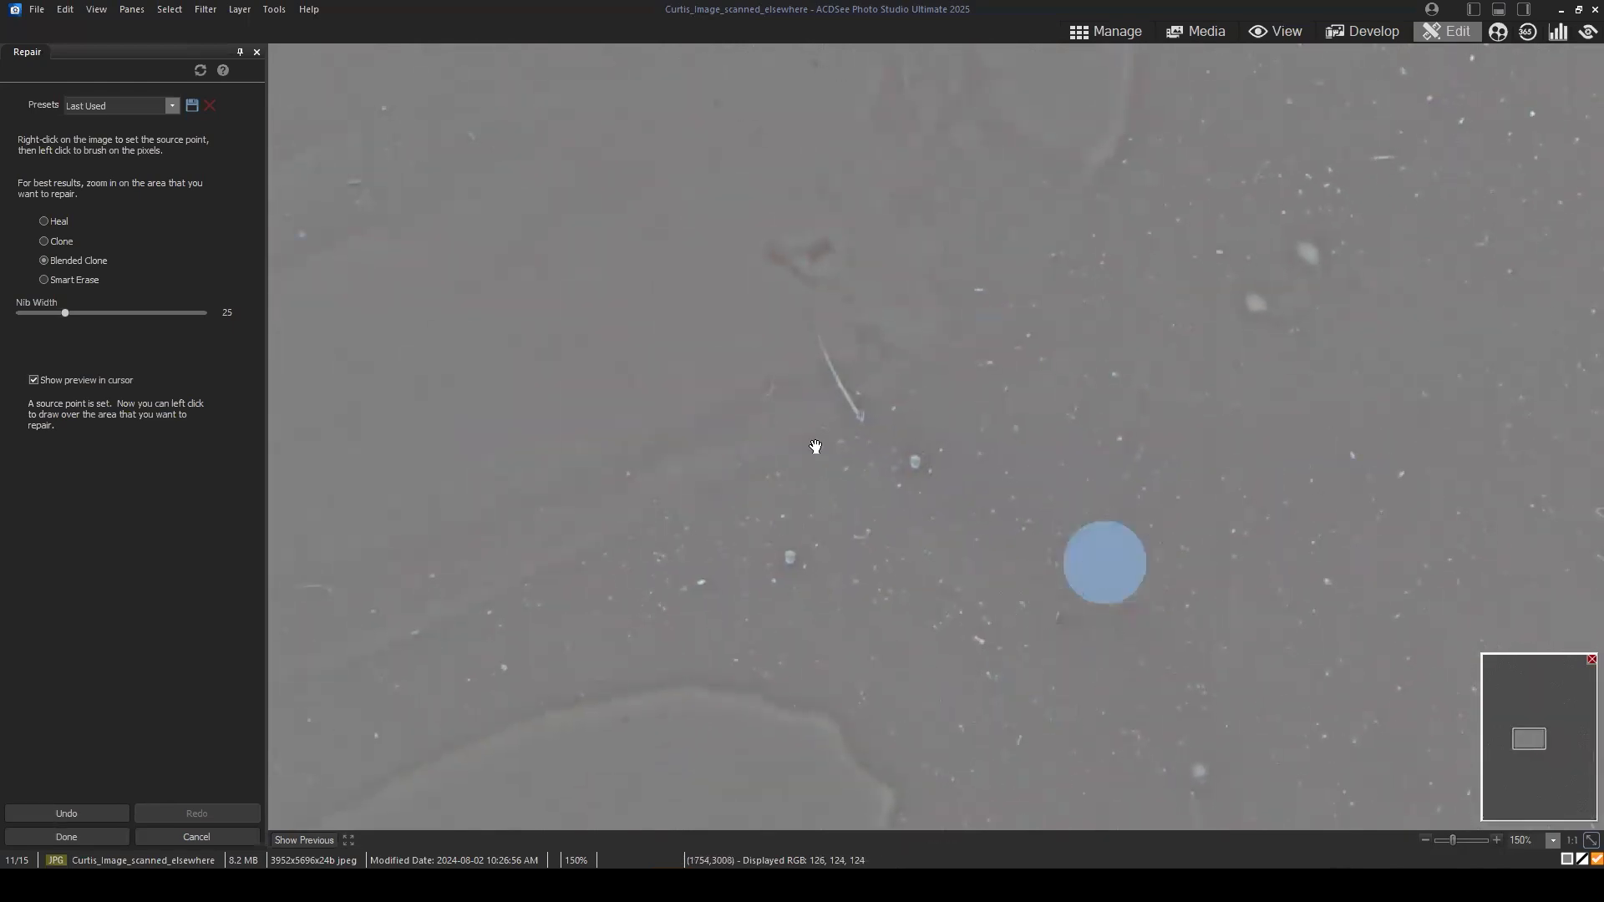
# Step: Cover the leftover scratch segment just below the wrist using Blended Clone with nib width 24
pyautogui.moveTo(928, 484); pyautogui.dragTo(920, 514)
pyautogui.scroll(1, 875, 456)
pyautogui.scroll(1, 879, 458)
pyautogui.moveTo(827, 362)
pyautogui.mouseDown()
pyautogui.moveTo(1000, 594)
pyautogui.moveTo(949, 515)
pyautogui.moveTo(926, 365)
pyautogui.moveTo(954, 360)
pyautogui.mouseUp()
pyautogui.scroll(-10, 718, 443)
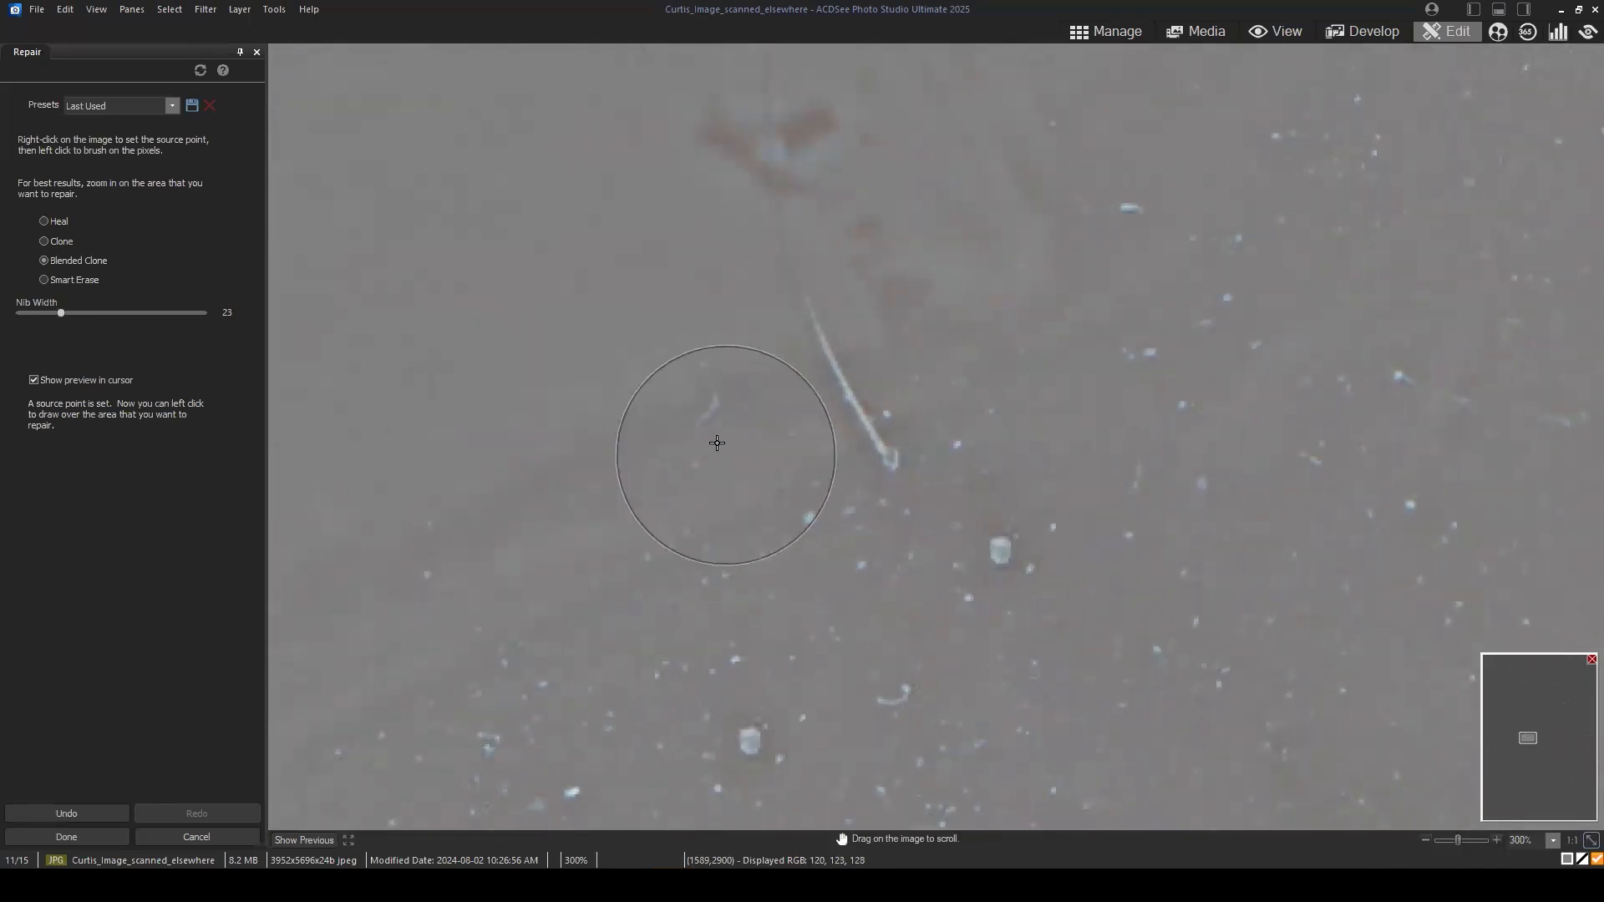
pyautogui.scroll(9, 710, 458)
pyautogui.click(712, 468)
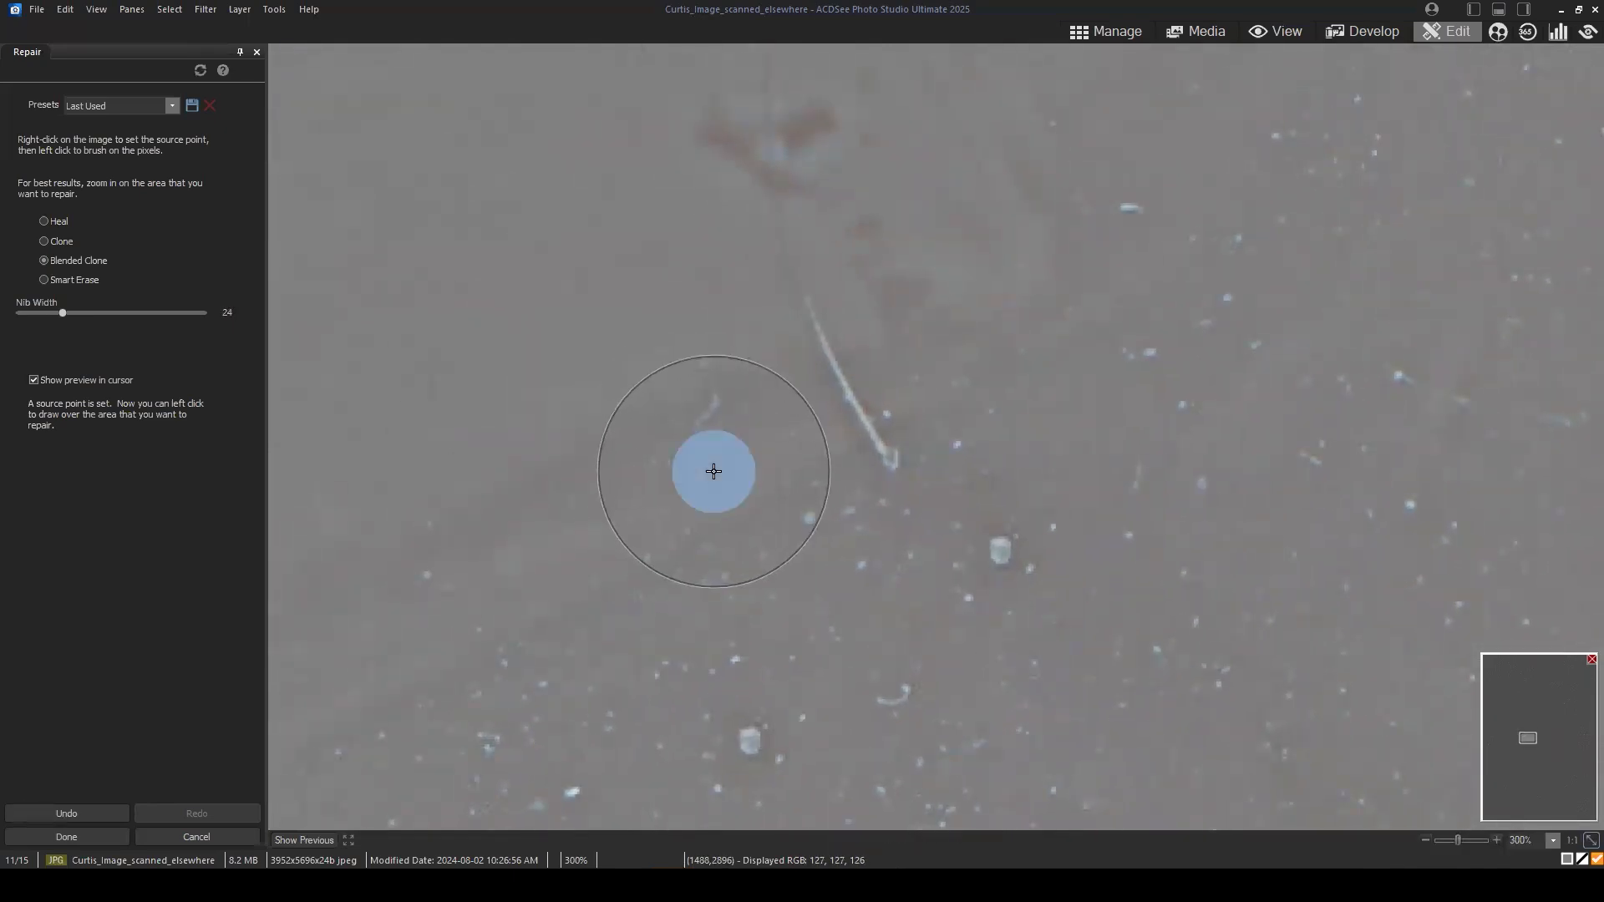
pyautogui.click(807, 424)
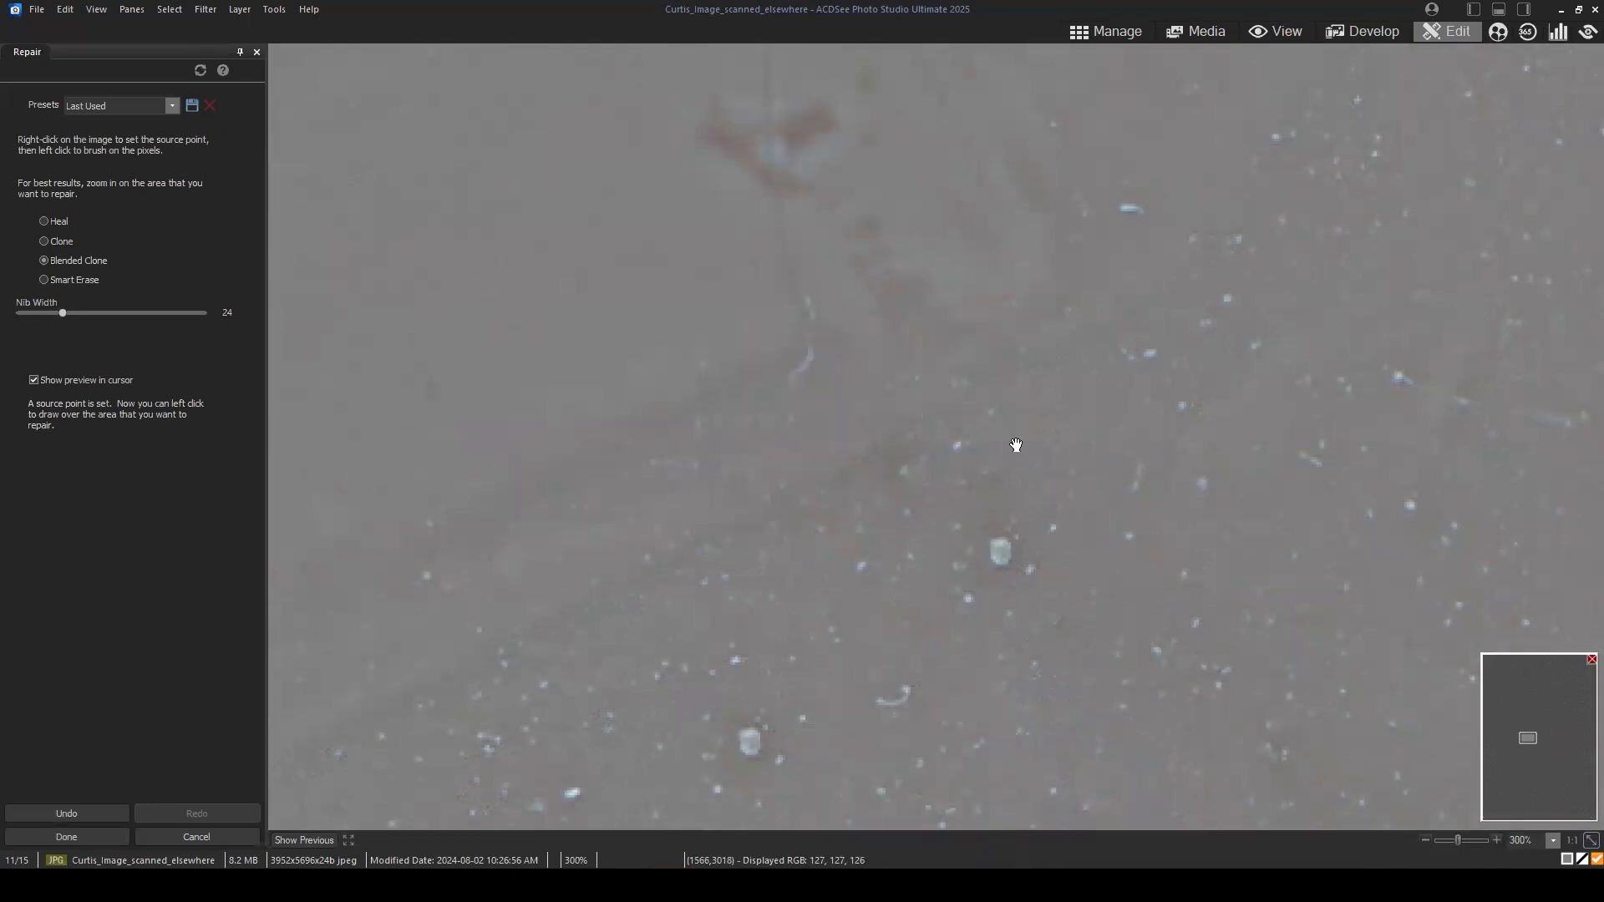
# Step: Remove the thin vertical line running through the wrist using Smart Erase with nib width 6
pyautogui.moveTo(1016, 447)
pyautogui.mouseDown()
pyautogui.moveTo(1078, 599)
pyautogui.moveTo(1068, 661)
pyautogui.moveTo(1054, 659)
pyautogui.mouseUp()
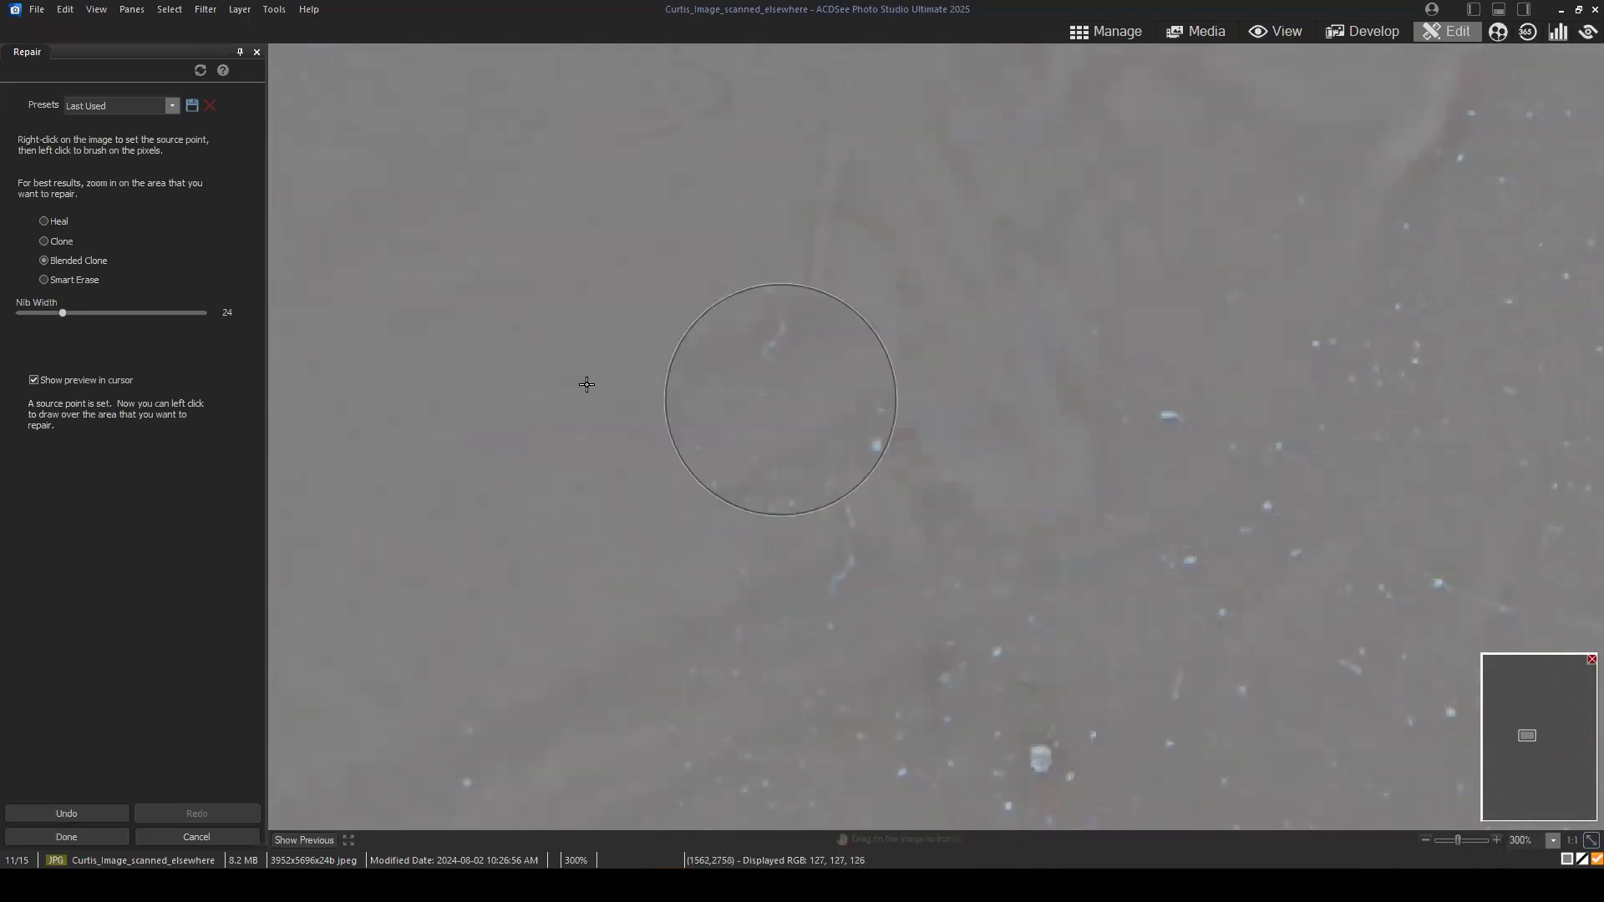
pyautogui.click(64, 286)
pyautogui.click(63, 283)
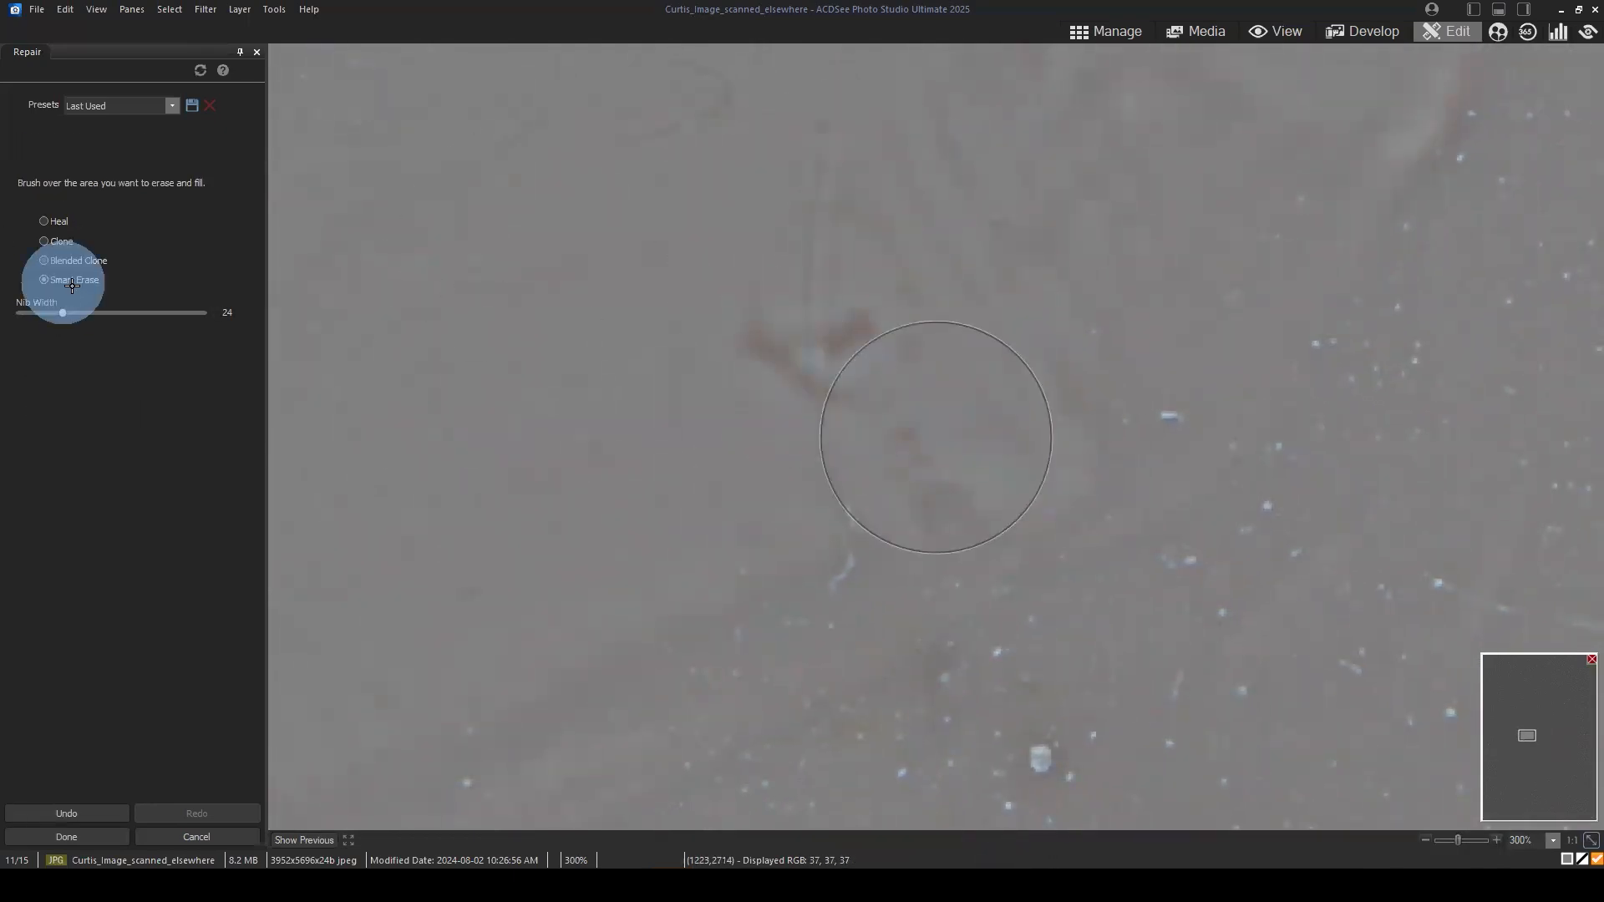
pyautogui.scroll(-18, 833, 176)
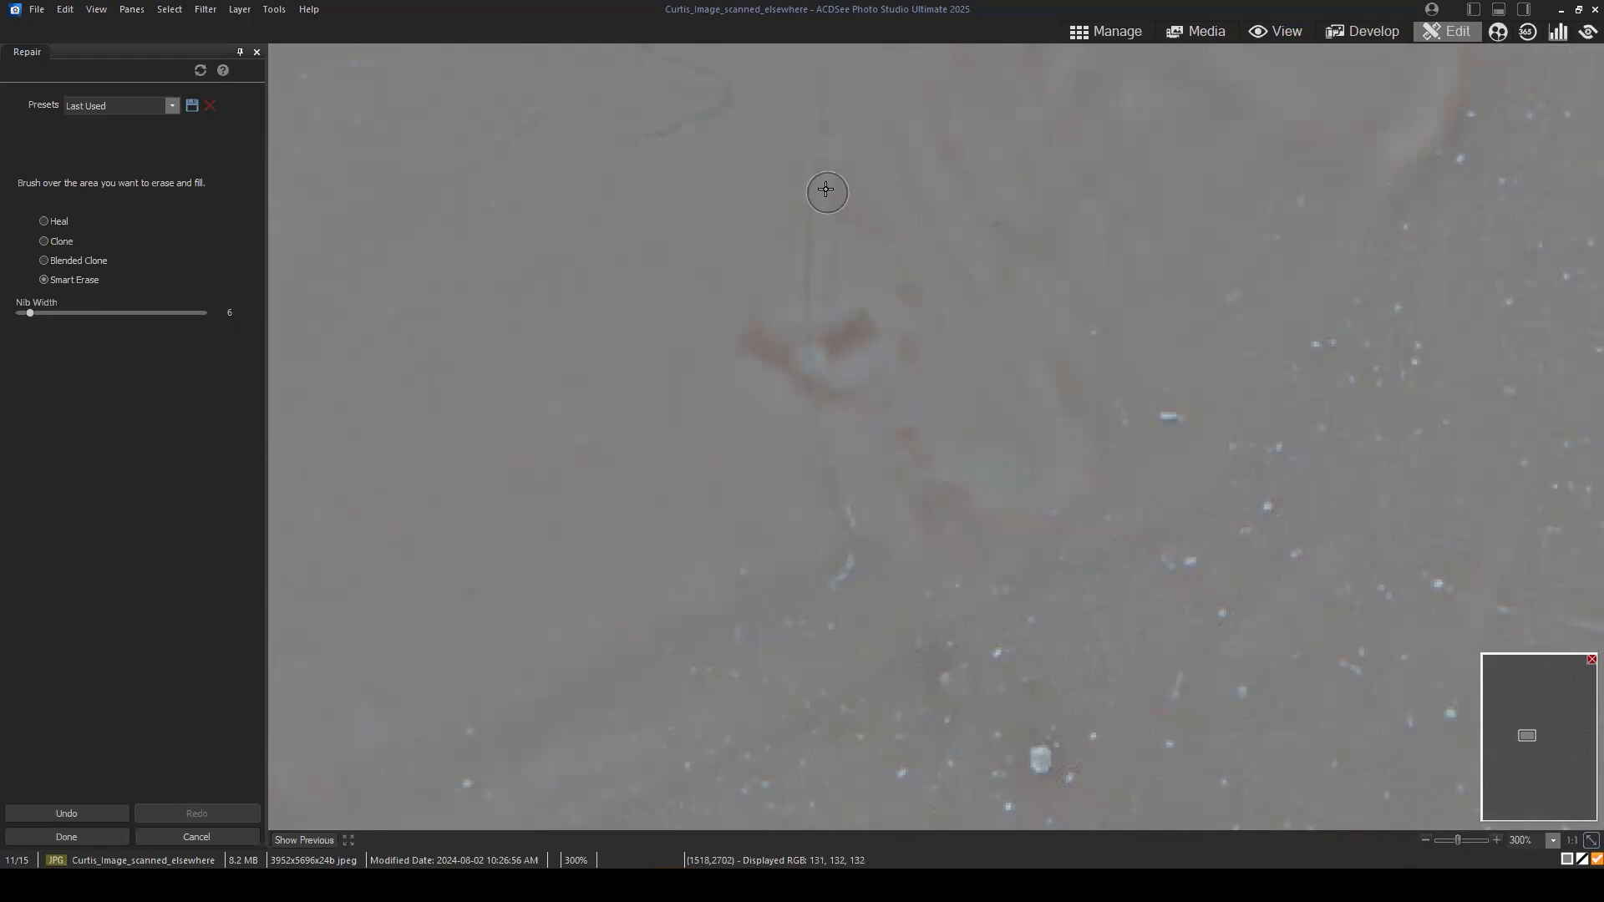
pyautogui.moveTo(826, 188)
pyautogui.mouseDown()
pyautogui.moveTo(827, 251)
pyautogui.moveTo(818, 227)
pyautogui.mouseUp()
pyautogui.moveTo(815, 302)
pyautogui.mouseDown()
pyautogui.moveTo(811, 362)
pyautogui.moveTo(854, 526)
pyautogui.mouseUp()
# Step: Blend the pale spot between the reddish marks at the wrist using Blended Clone with nib width 9
pyautogui.click(92, 262)
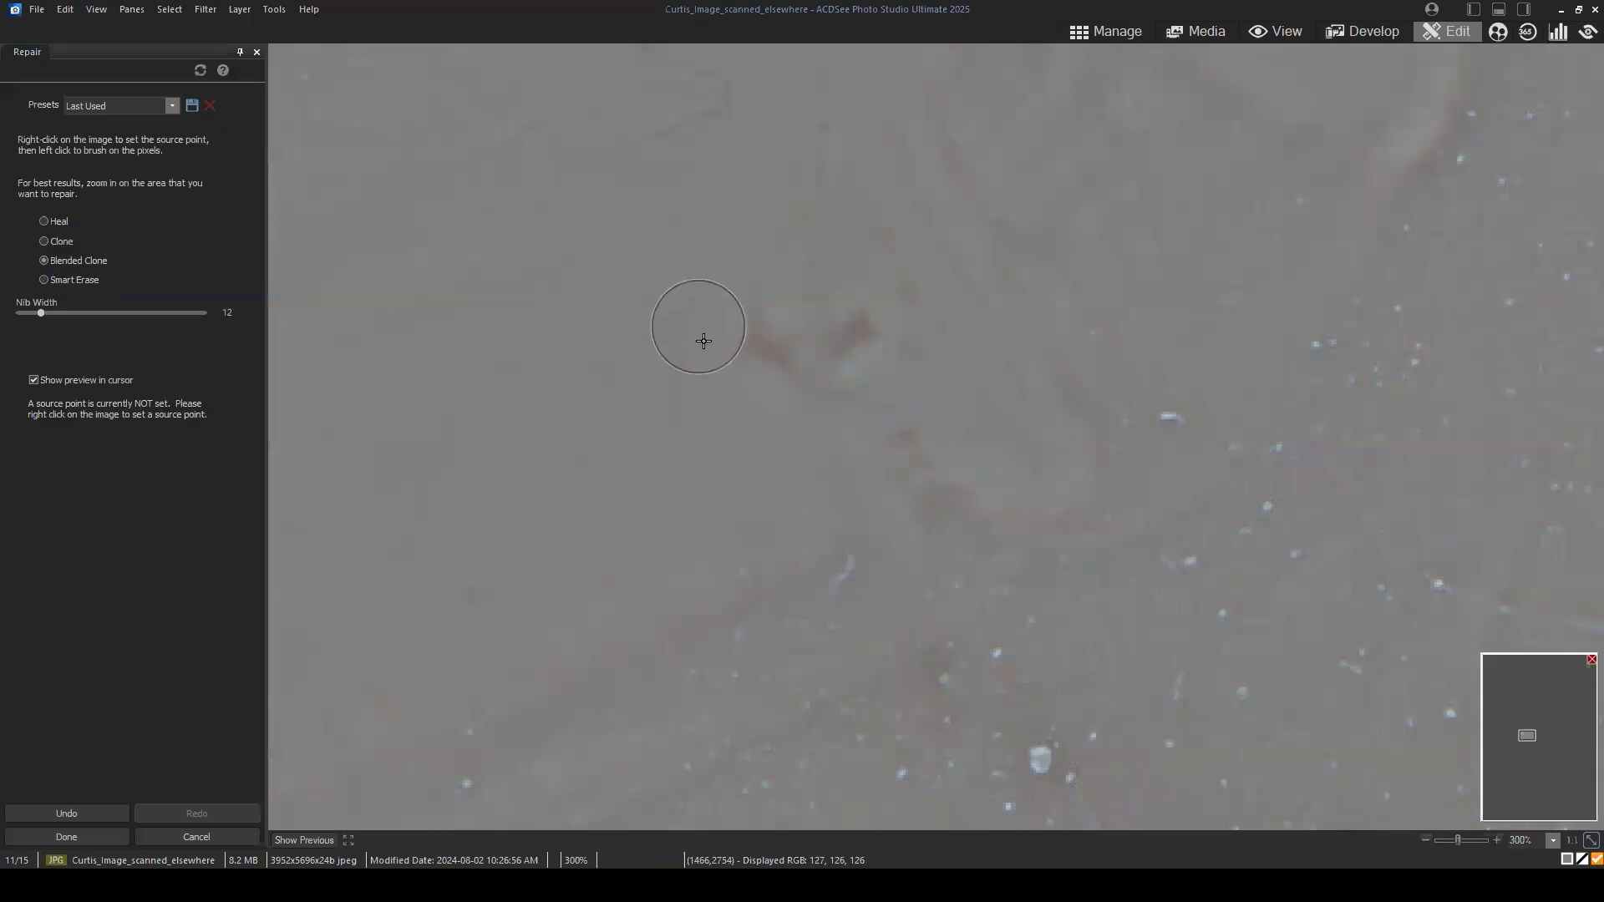
pyautogui.scroll(-5, 706, 300)
pyautogui.rightClick(684, 277)
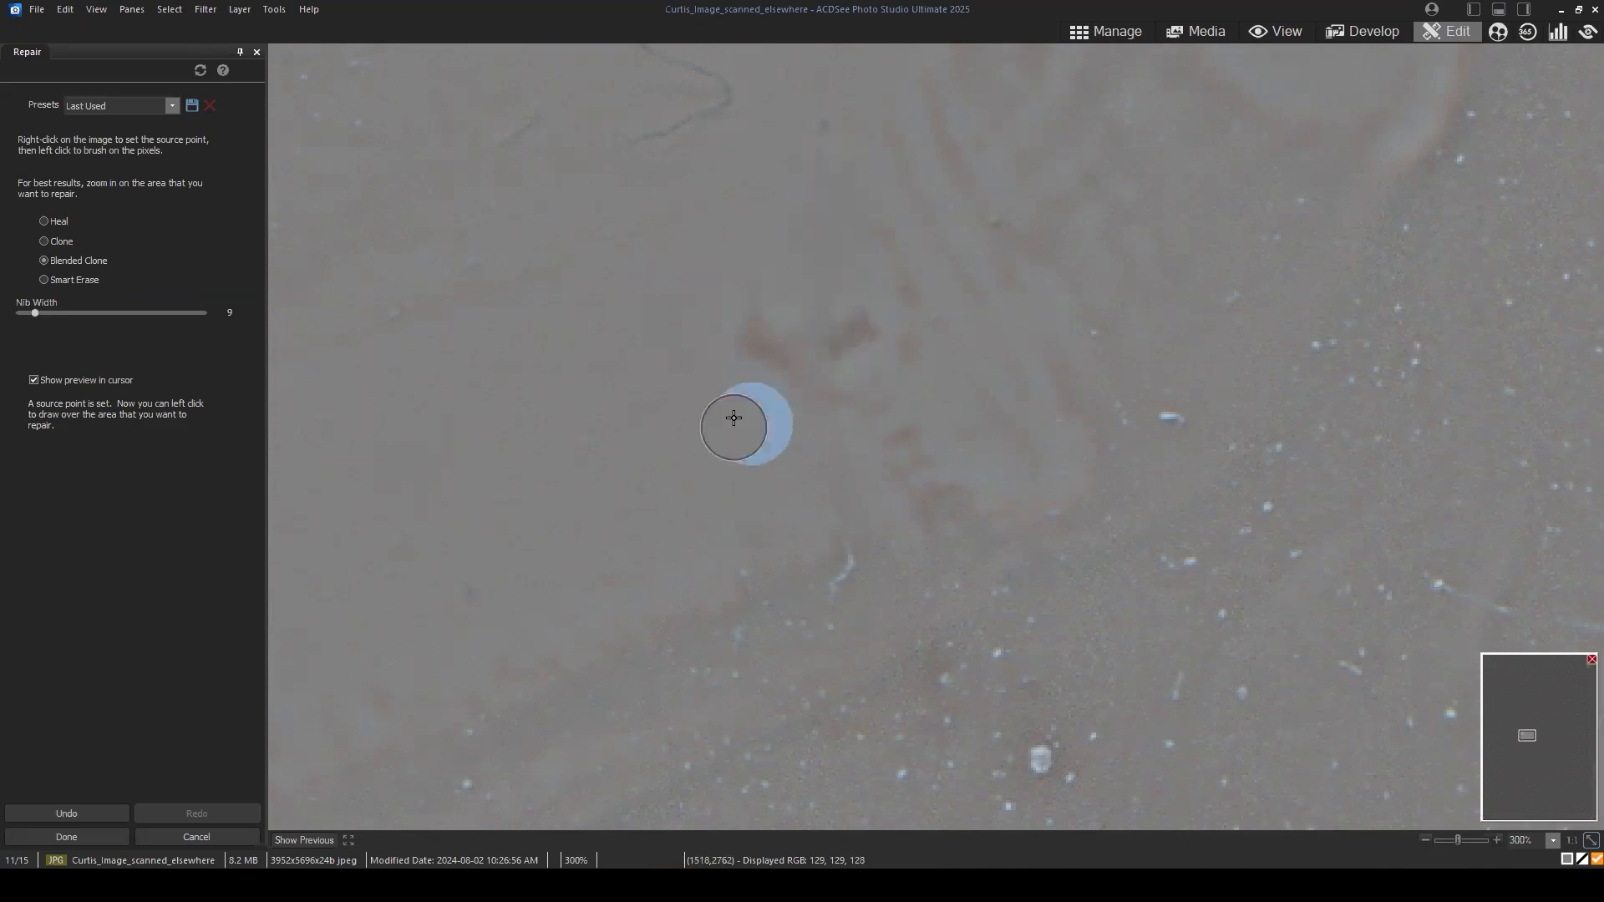
pyautogui.click(827, 346)
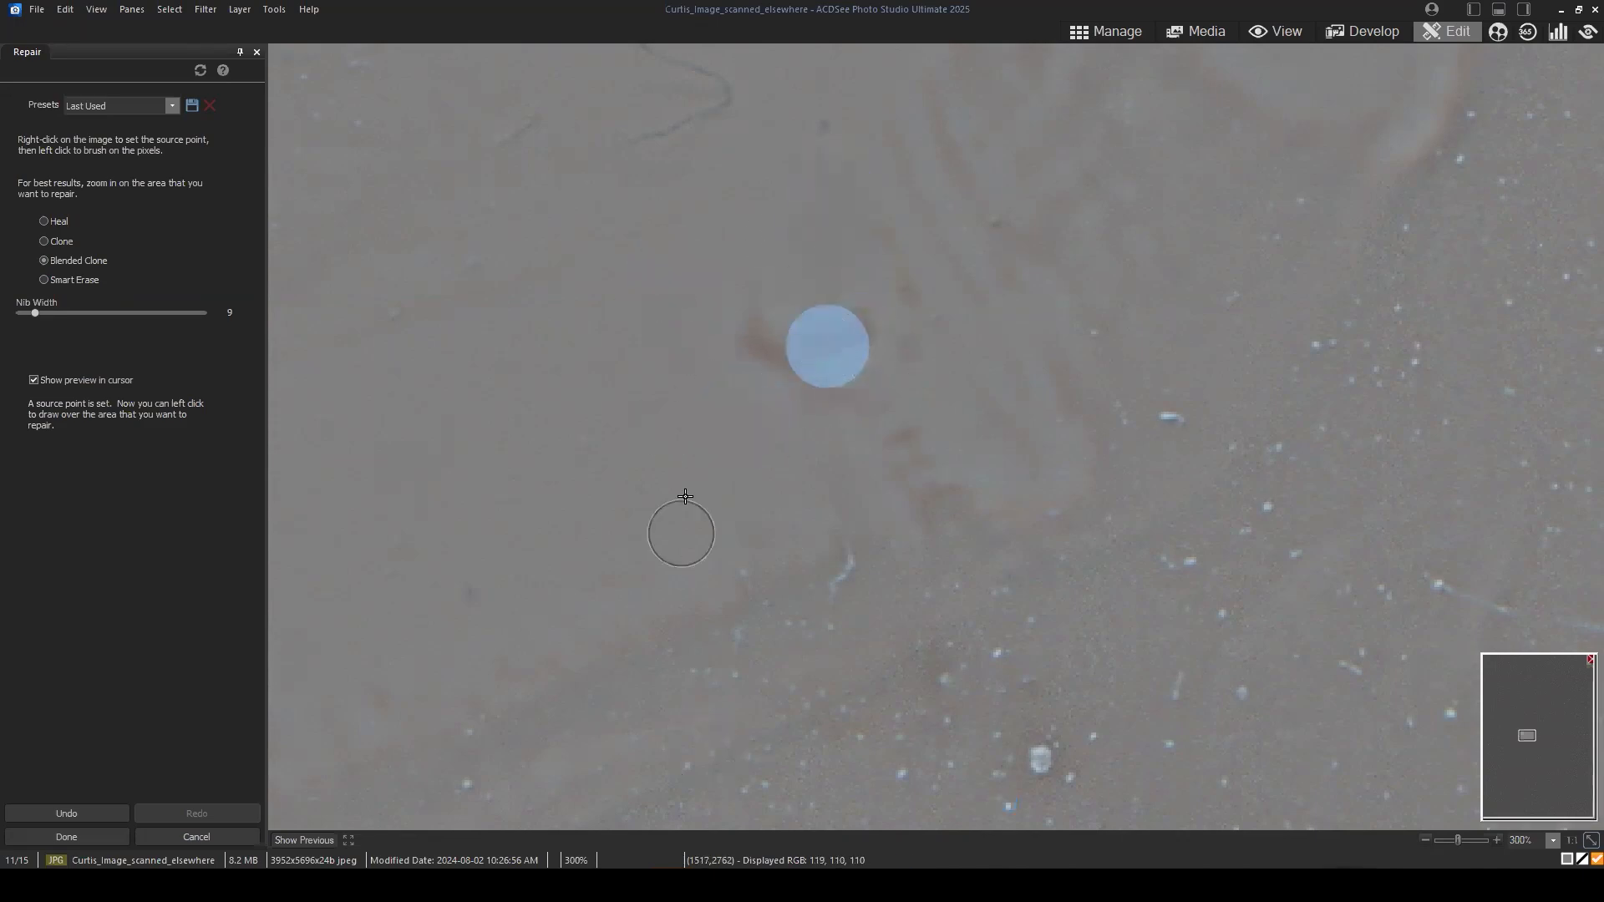
# Step: Apply the high-frequency repairs and show the Noise Reduction 1 layer to examine its effect on the specks
pyautogui.scroll(-2, 1063, 590)
pyautogui.scroll(-5, 1063, 590)
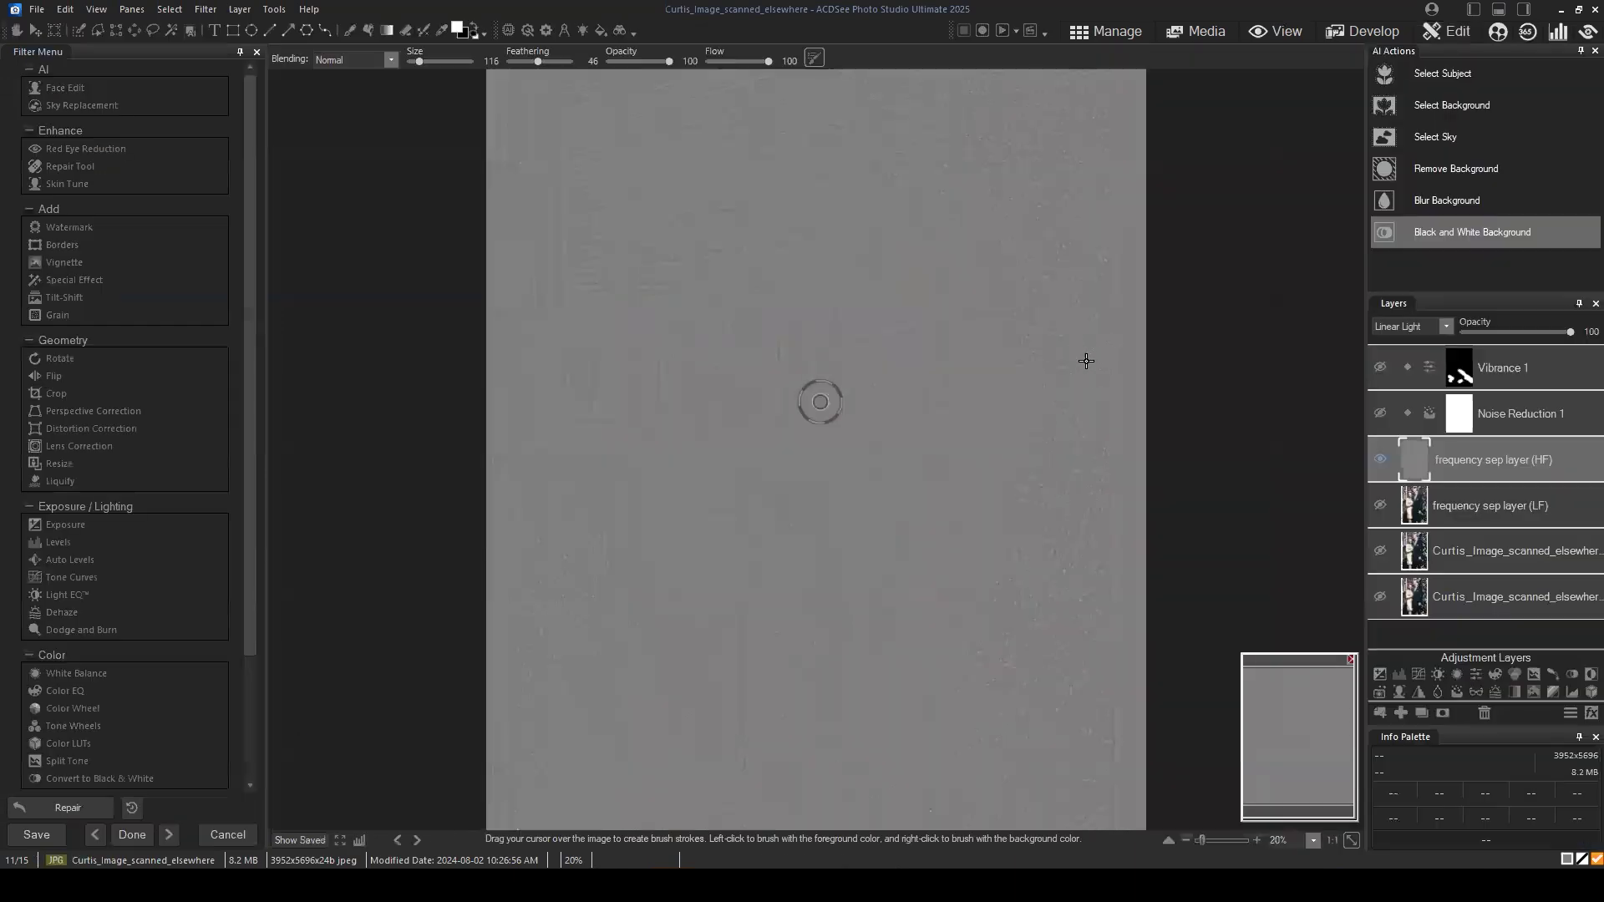
pyautogui.click(1380, 413)
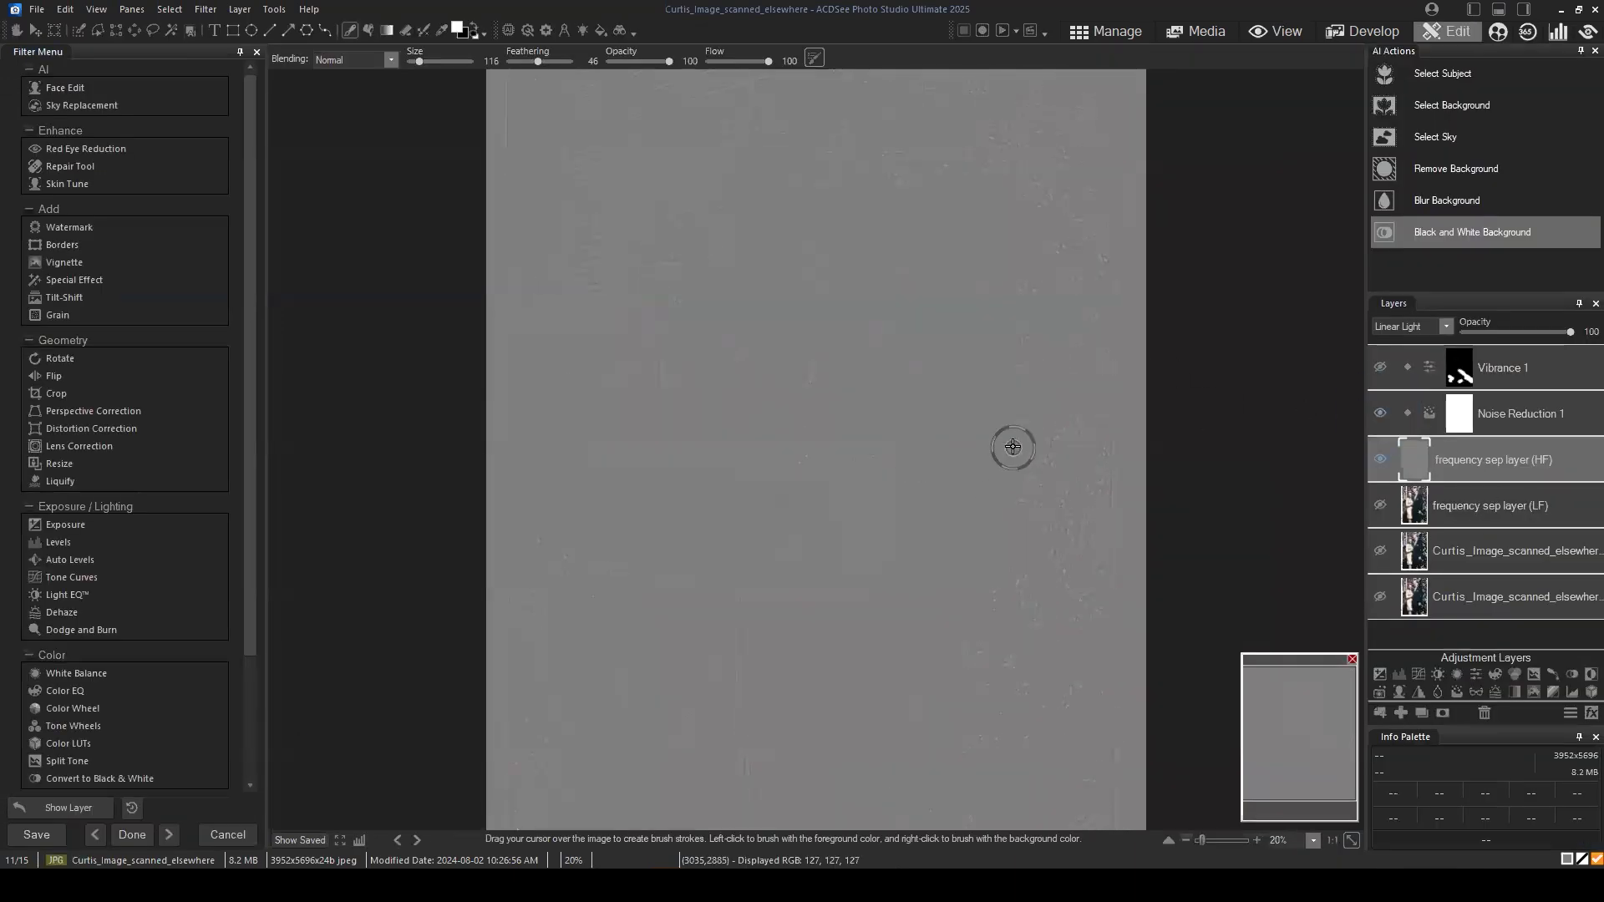
pyautogui.scroll(3, 1124, 414)
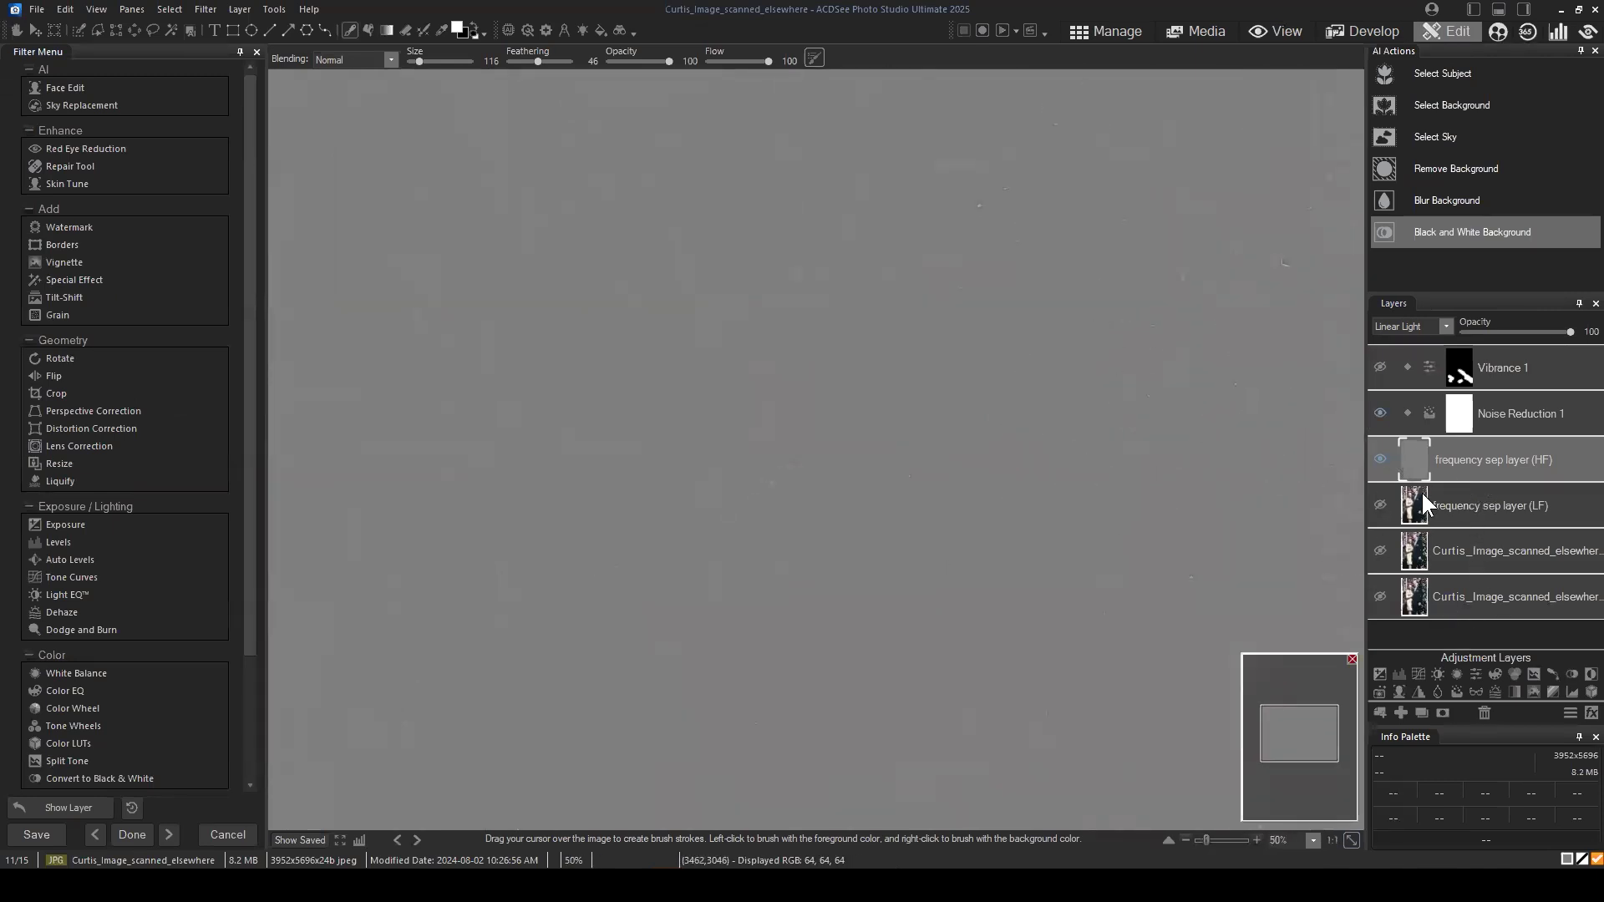
# Step: Remove the bright specks around the middle of the high-frequency layer using Blended Clone with nib width 13
pyautogui.moveTo(1297, 744); pyautogui.dragTo(1319, 734)
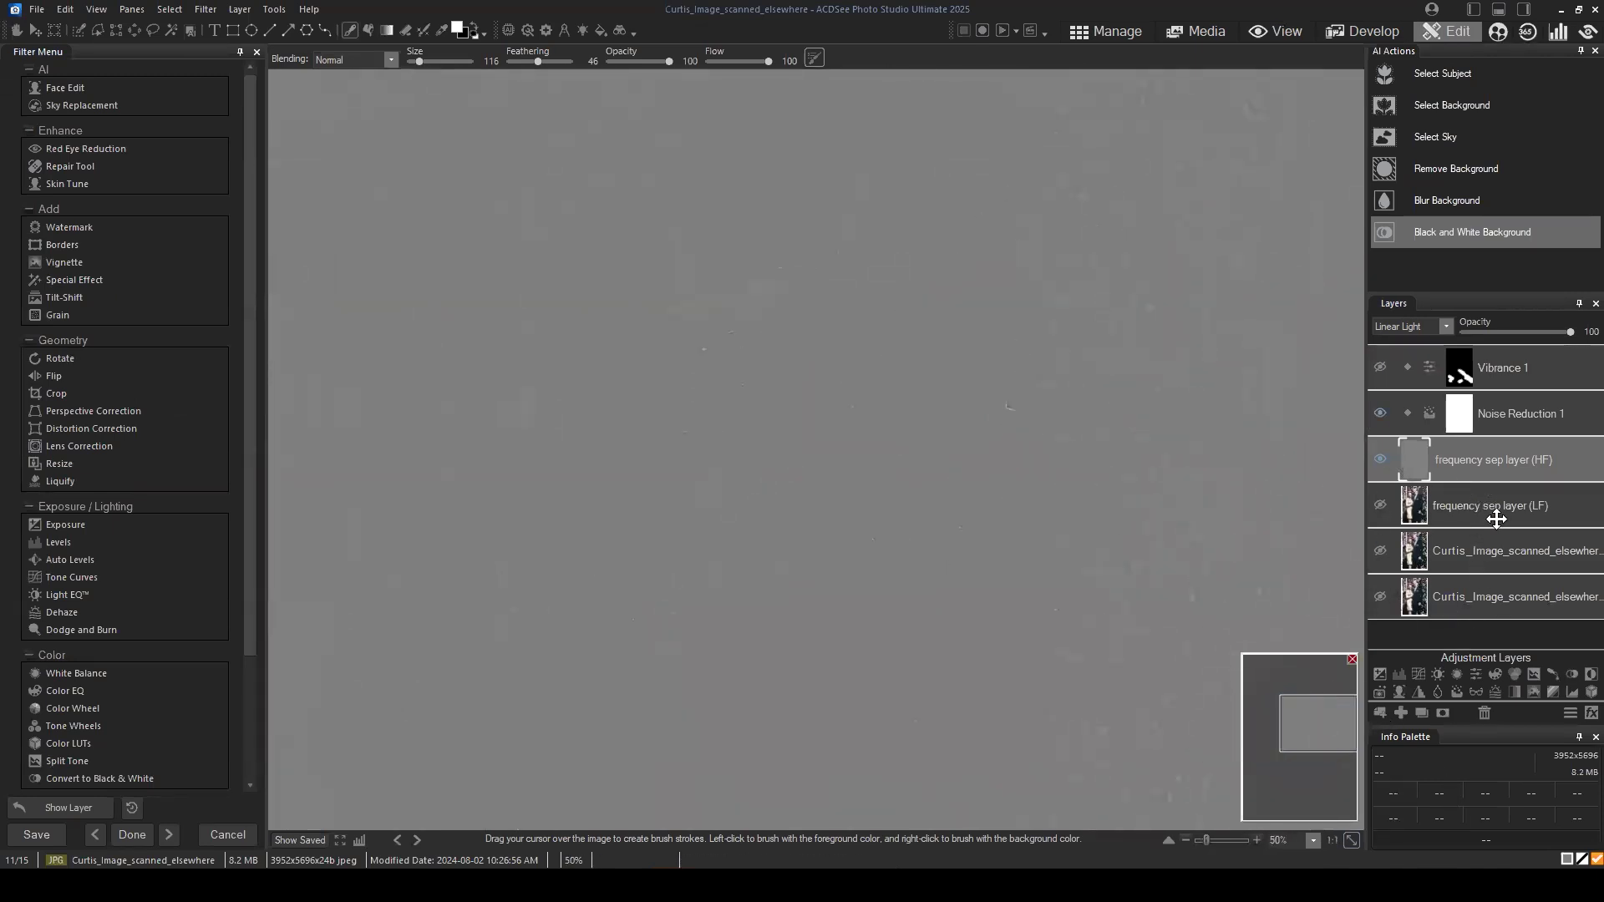
pyautogui.click(67, 168)
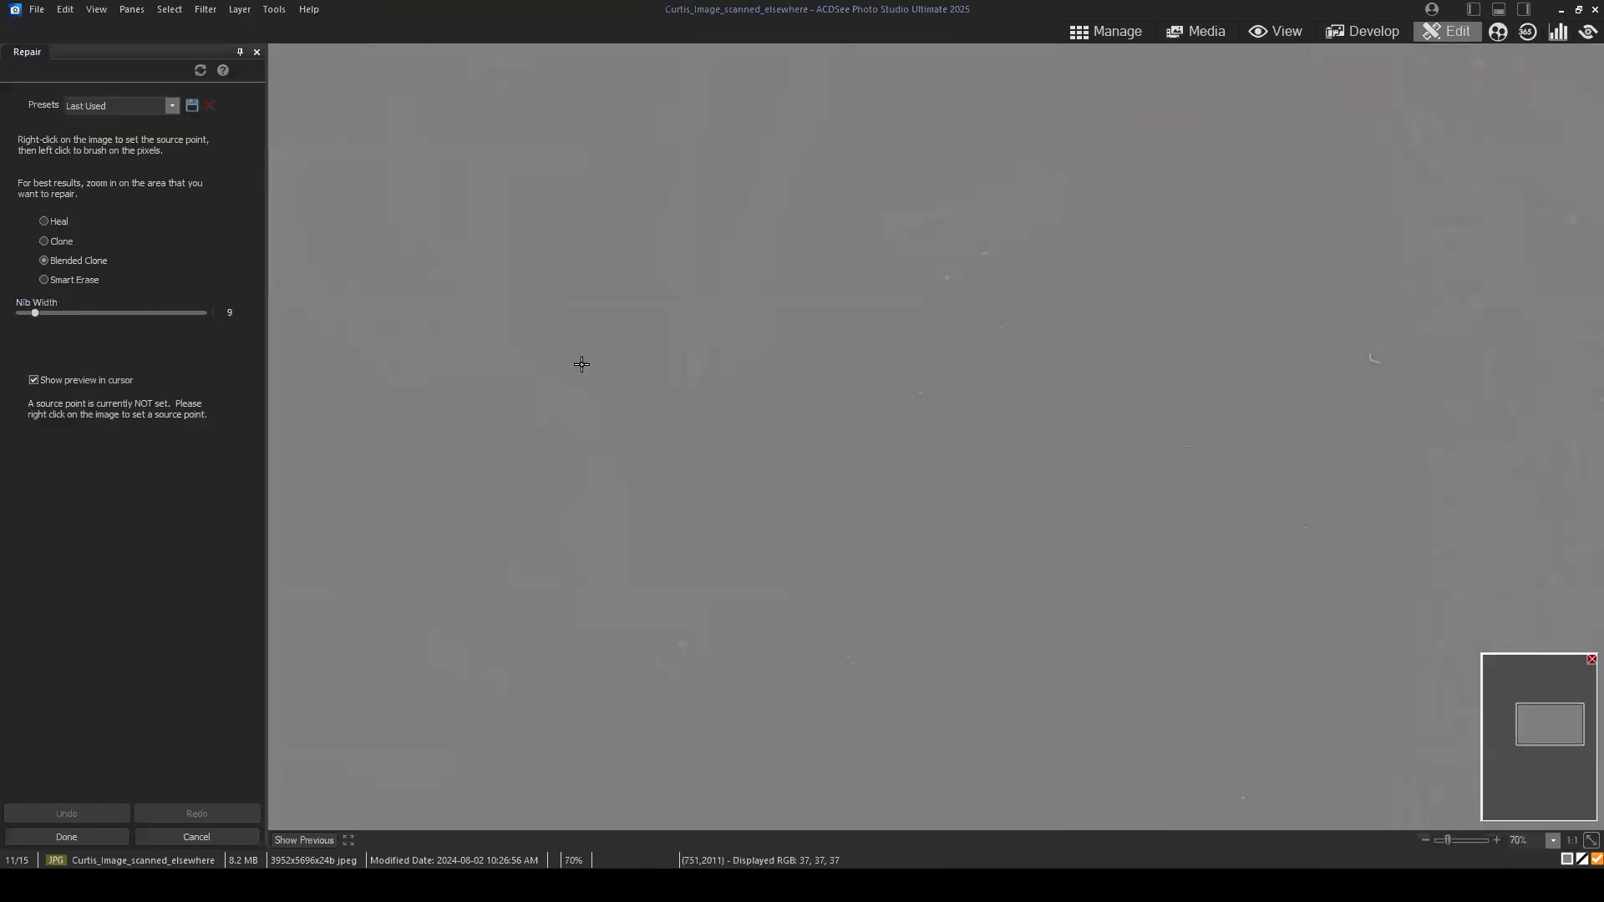
pyautogui.scroll(-2, 998, 142)
pyautogui.rightClick(1026, 149)
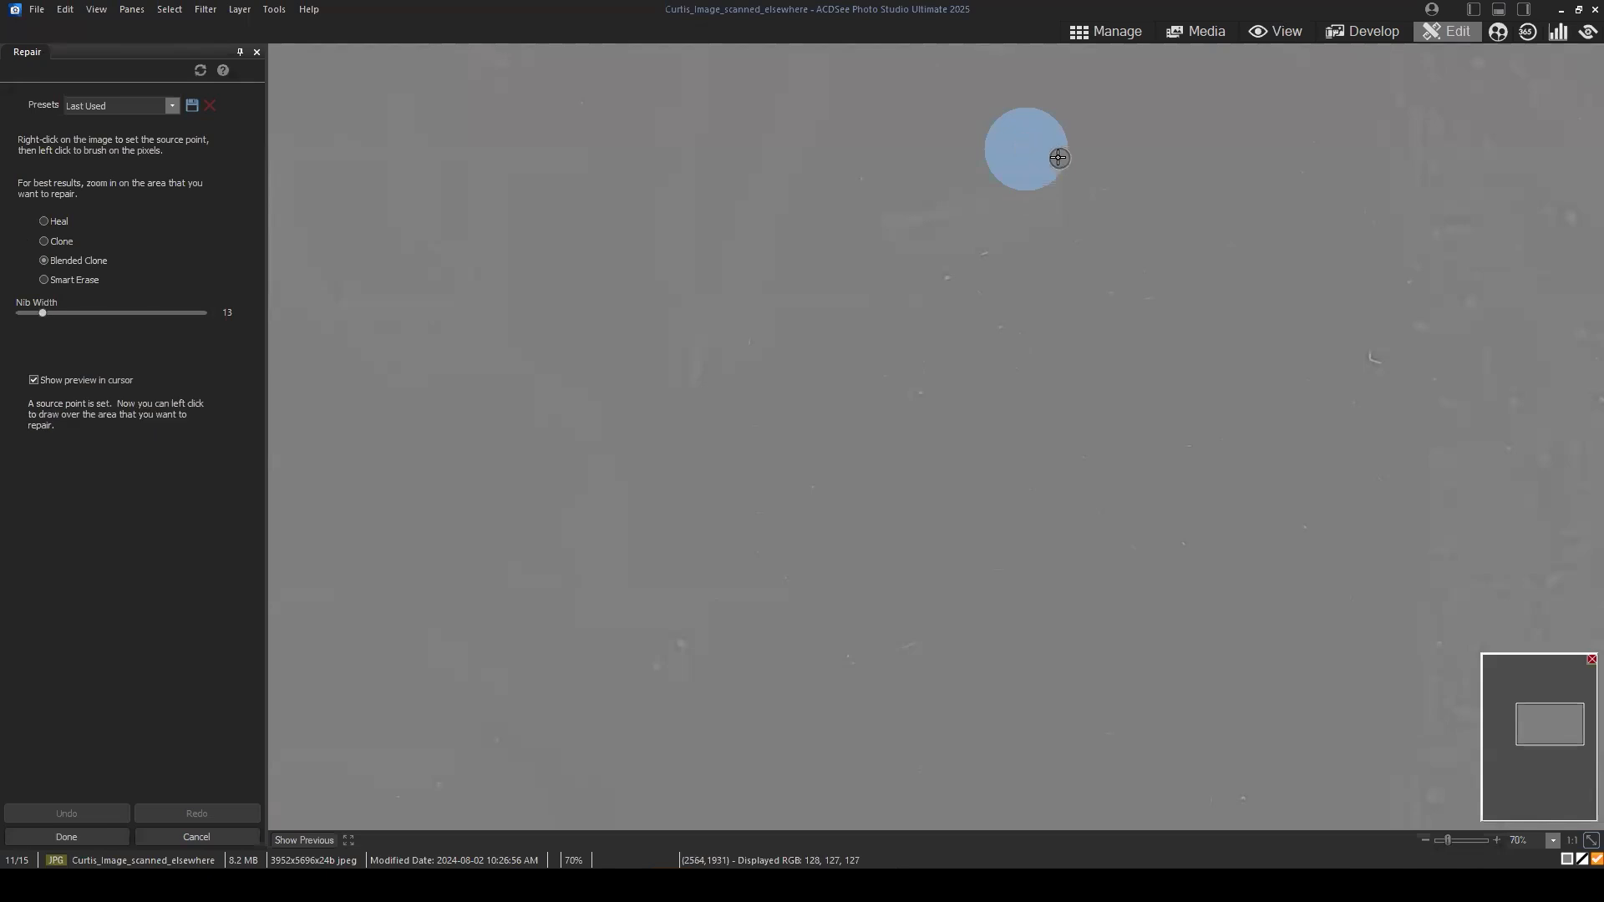
pyautogui.click(1058, 158)
pyautogui.rightClick(911, 287)
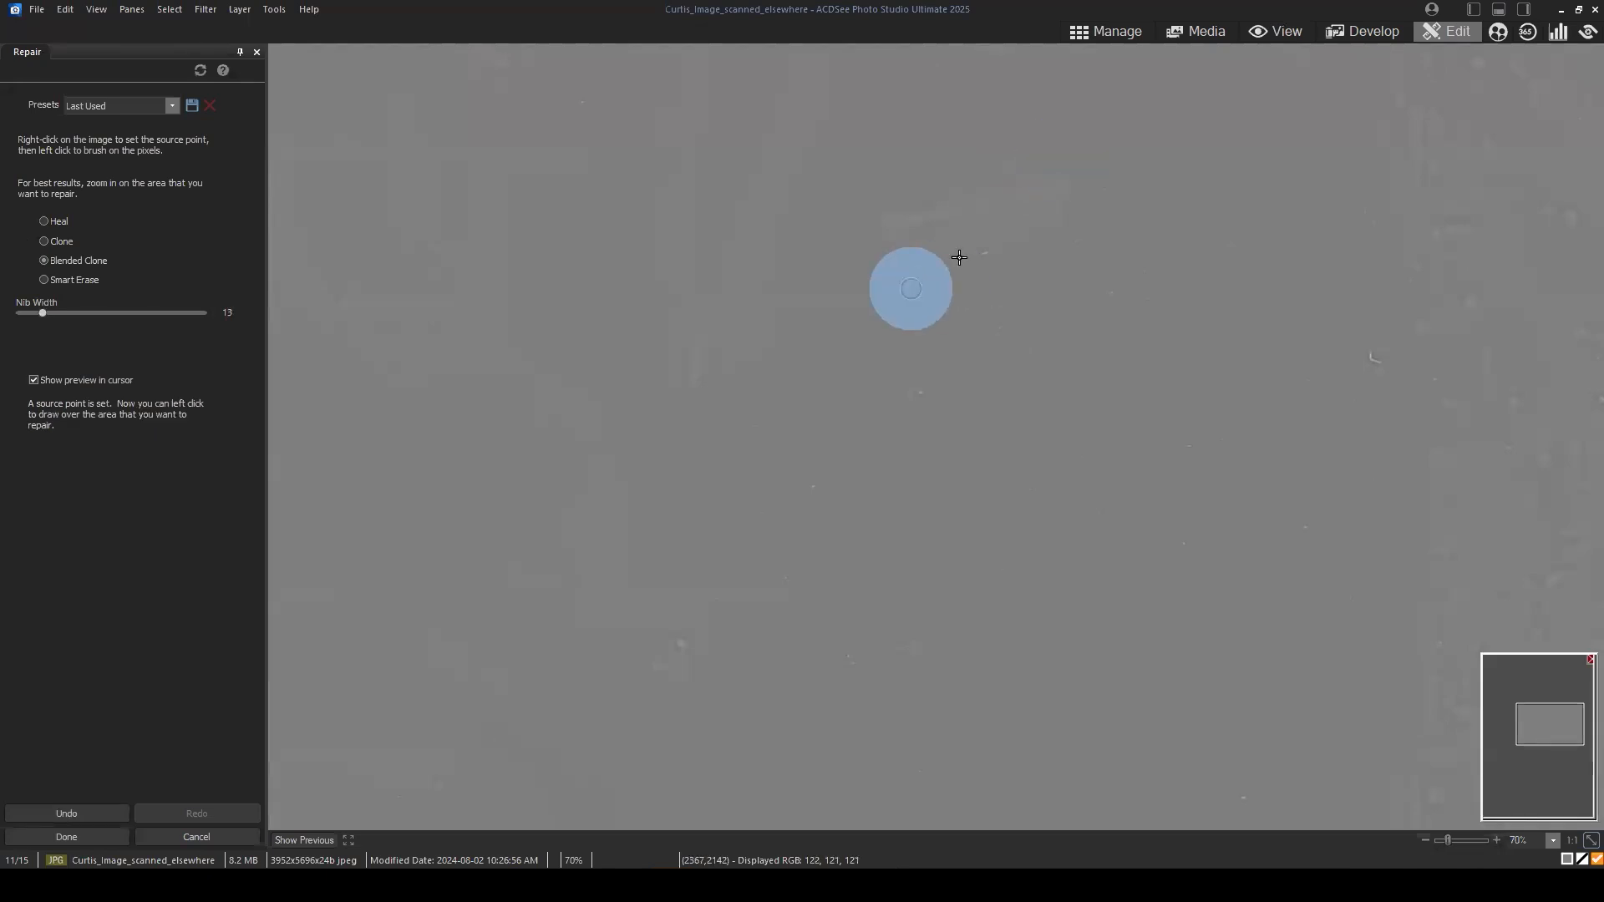
pyautogui.click(985, 255)
pyautogui.click(1025, 416)
pyautogui.click(996, 325)
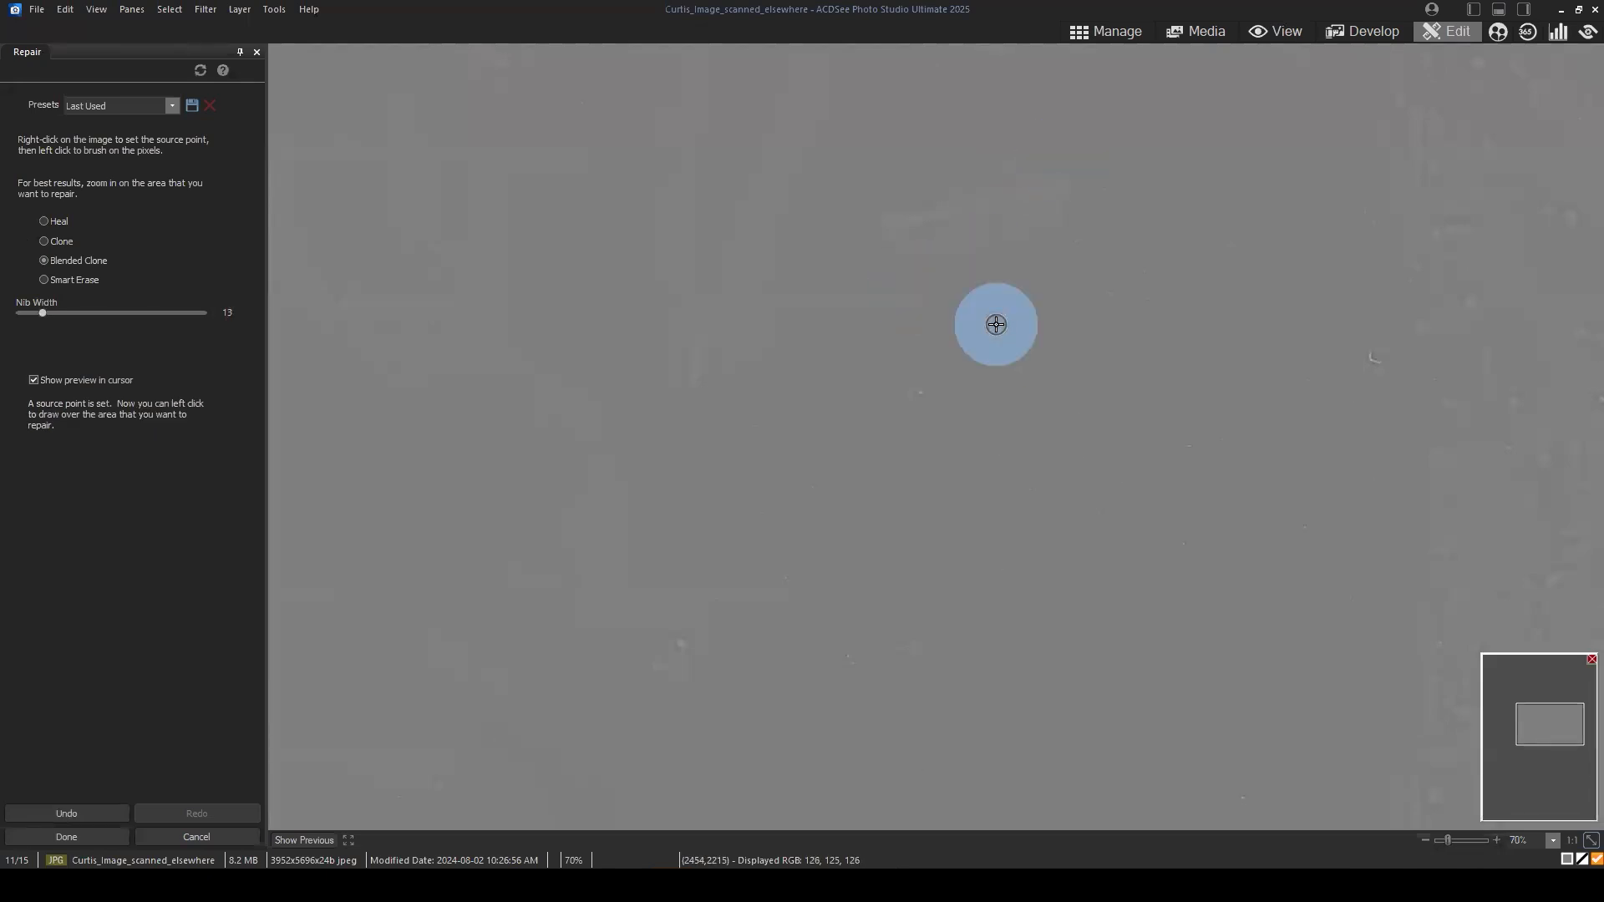
pyautogui.click(984, 391)
pyautogui.click(984, 290)
pyautogui.click(1063, 287)
pyautogui.click(1081, 236)
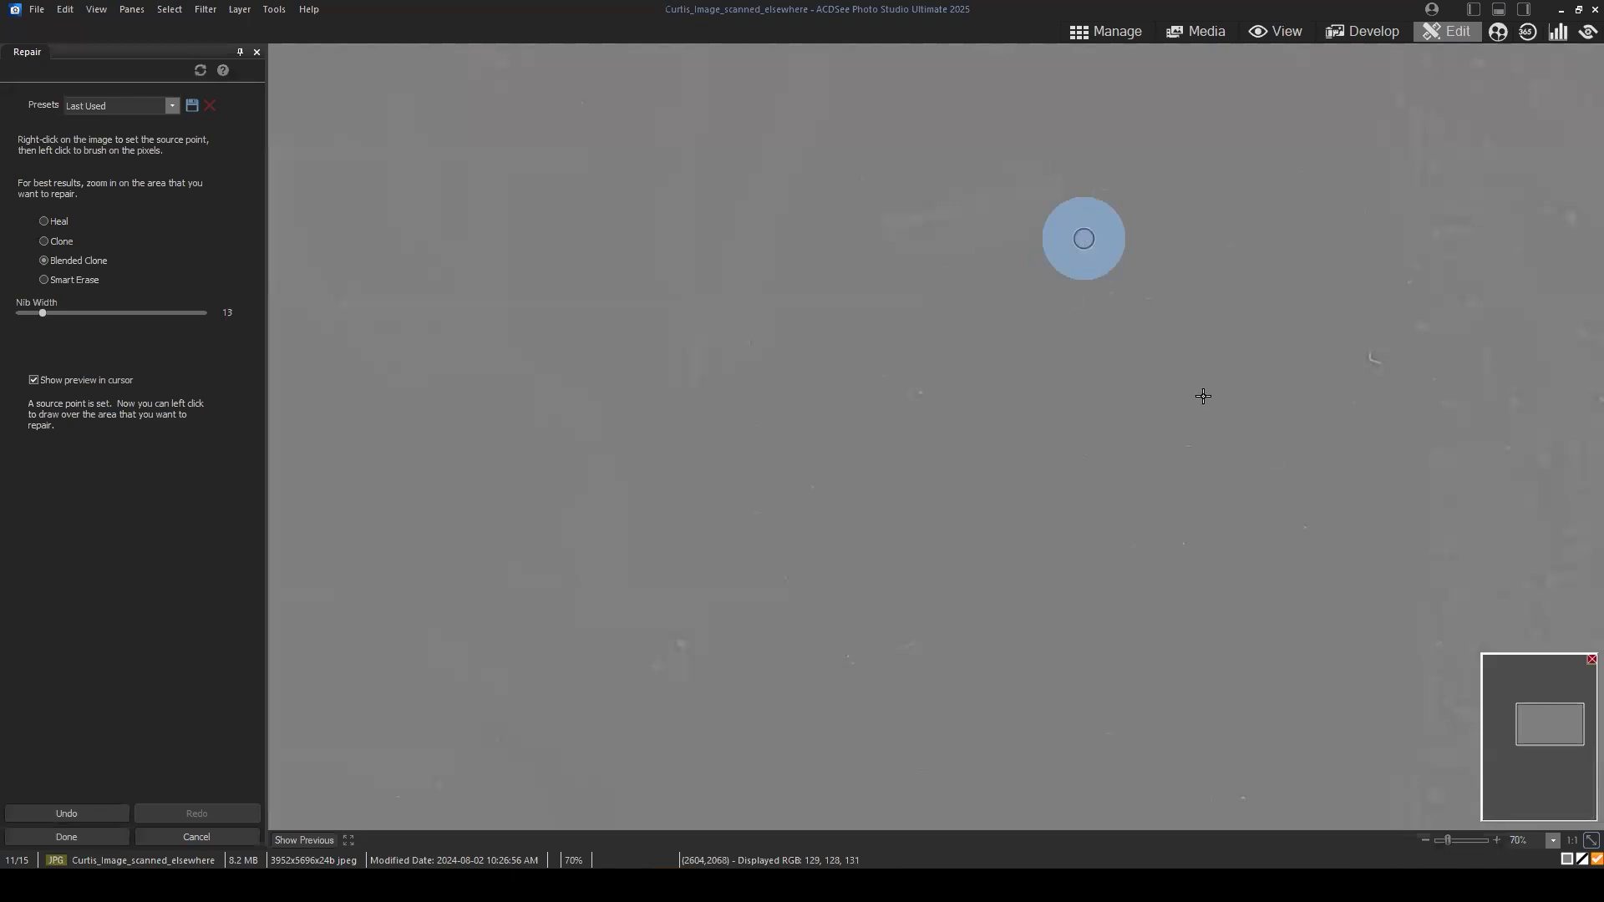
# Step: Cover the small curved scratch near the high-frequency layer's right side and the adjacent speck using Blended Clone with nib width 19
pyautogui.scroll(4, 1317, 330)
pyautogui.scroll(2, 1317, 330)
pyautogui.click(1306, 324)
pyautogui.click(1375, 358)
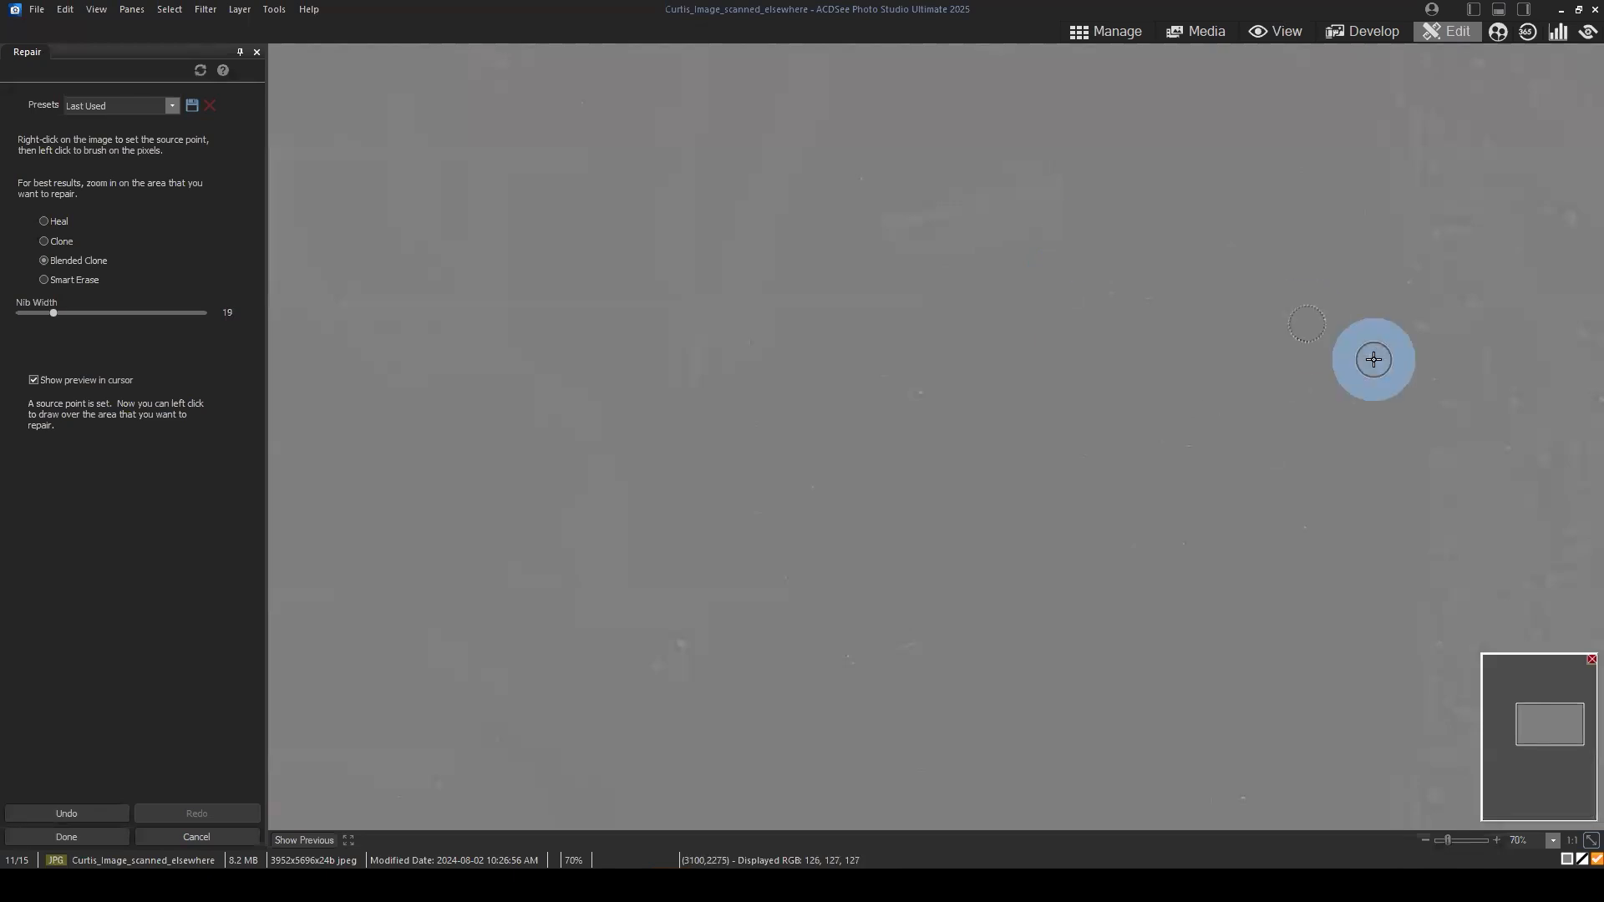
pyautogui.click(1201, 326)
pyautogui.click(1138, 296)
# Step: Clone out the scattered specks left of the removed curved scratch, keeping nib width 19
pyautogui.click(953, 426)
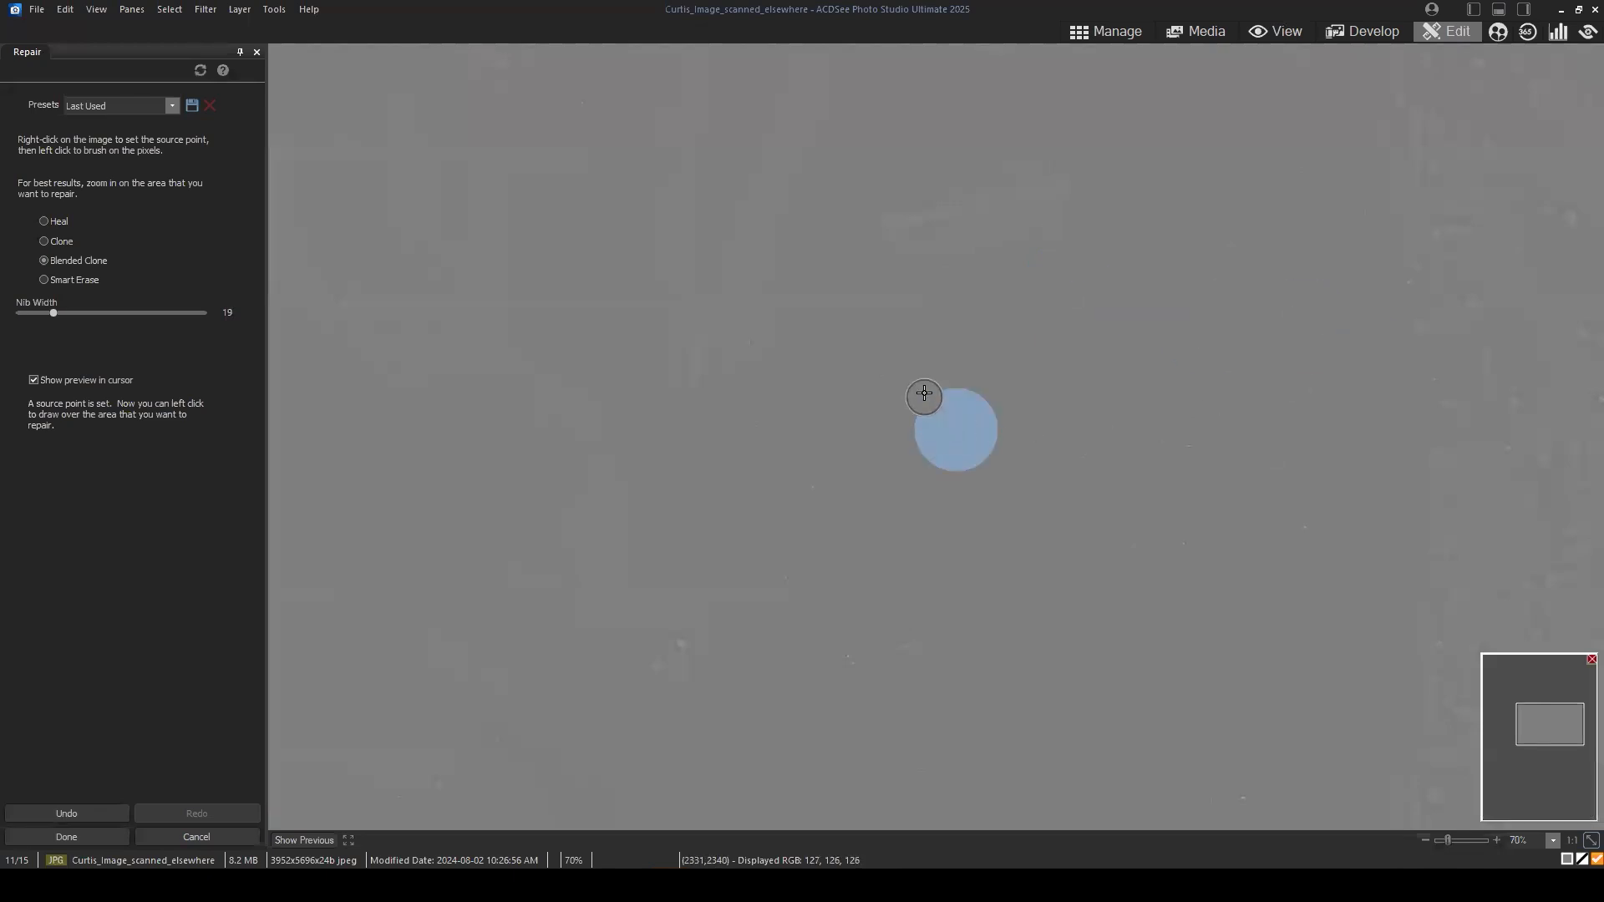
pyautogui.click(928, 384)
pyautogui.click(971, 413)
pyautogui.click(921, 368)
pyautogui.click(838, 340)
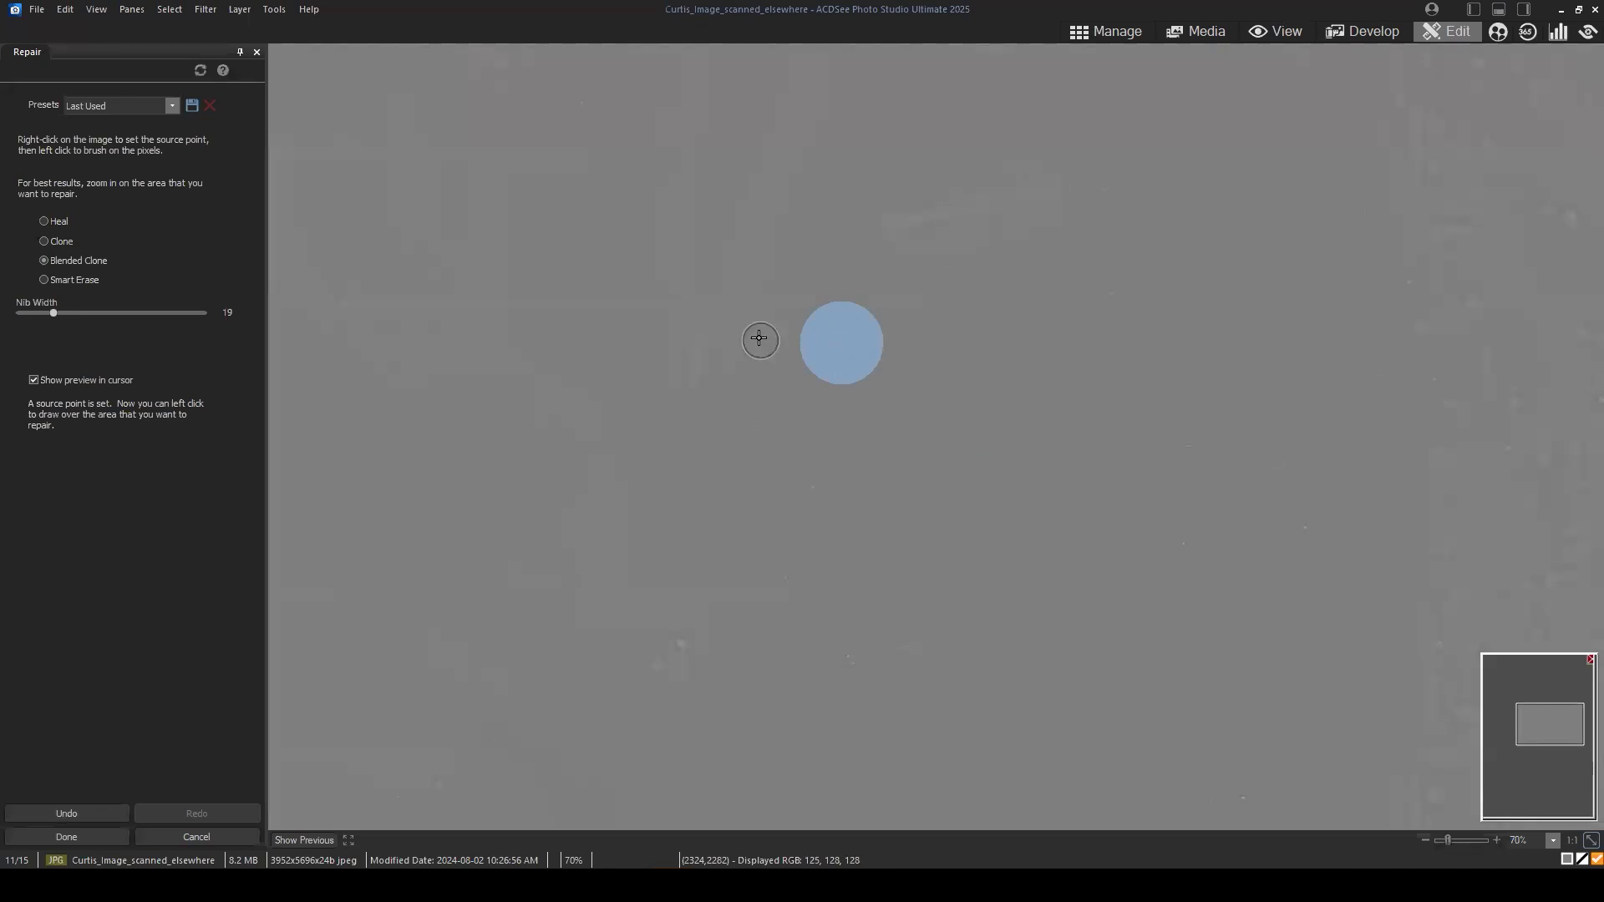
pyautogui.click(760, 340)
pyautogui.click(868, 435)
pyautogui.click(818, 483)
# Step: Clone out the specks below the removed curved scratch with Blended Clone at nib width 19
pyautogui.click(1051, 447)
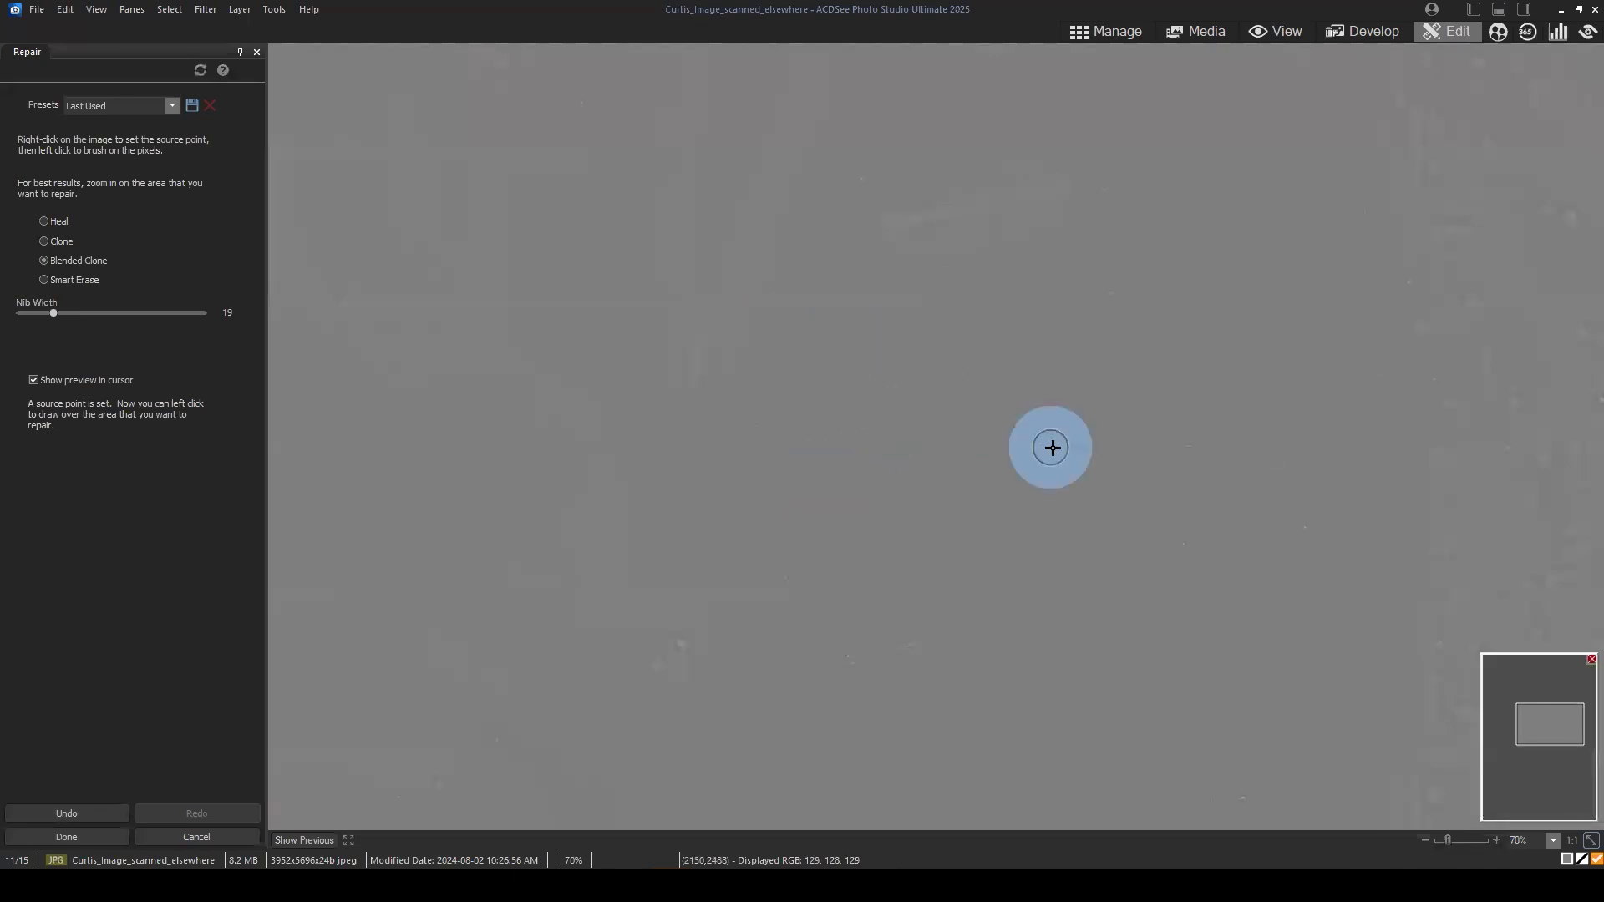
pyautogui.click(1079, 464)
pyautogui.click(1144, 574)
pyautogui.click(1182, 546)
pyautogui.click(1316, 618)
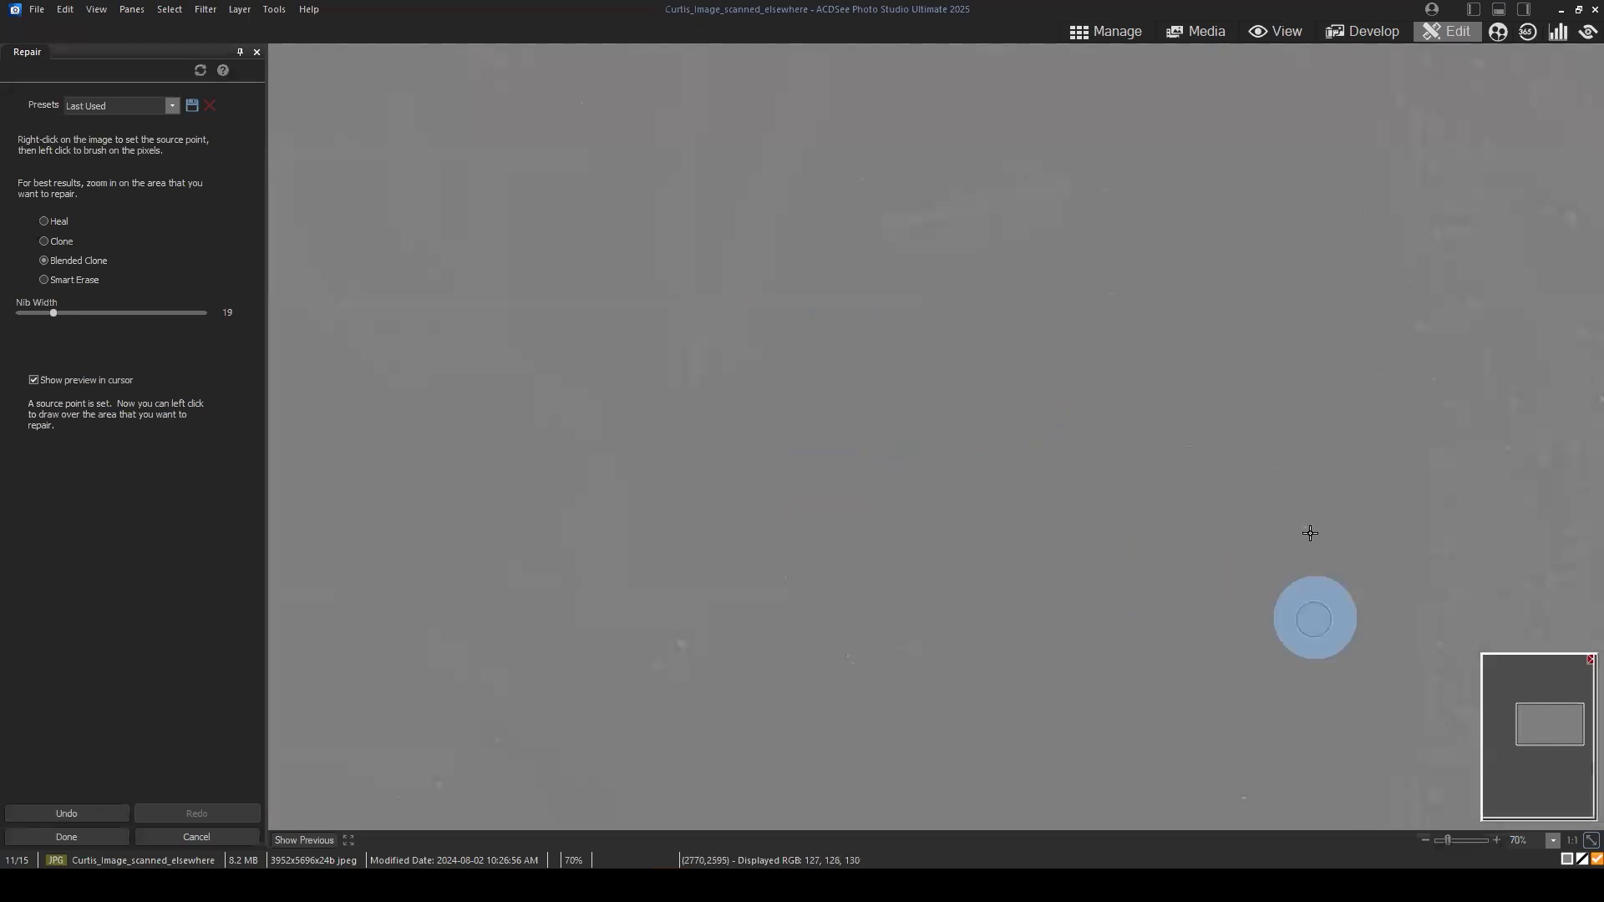
pyautogui.click(1309, 533)
pyautogui.moveTo(1153, 670); pyautogui.dragTo(1151, 500)
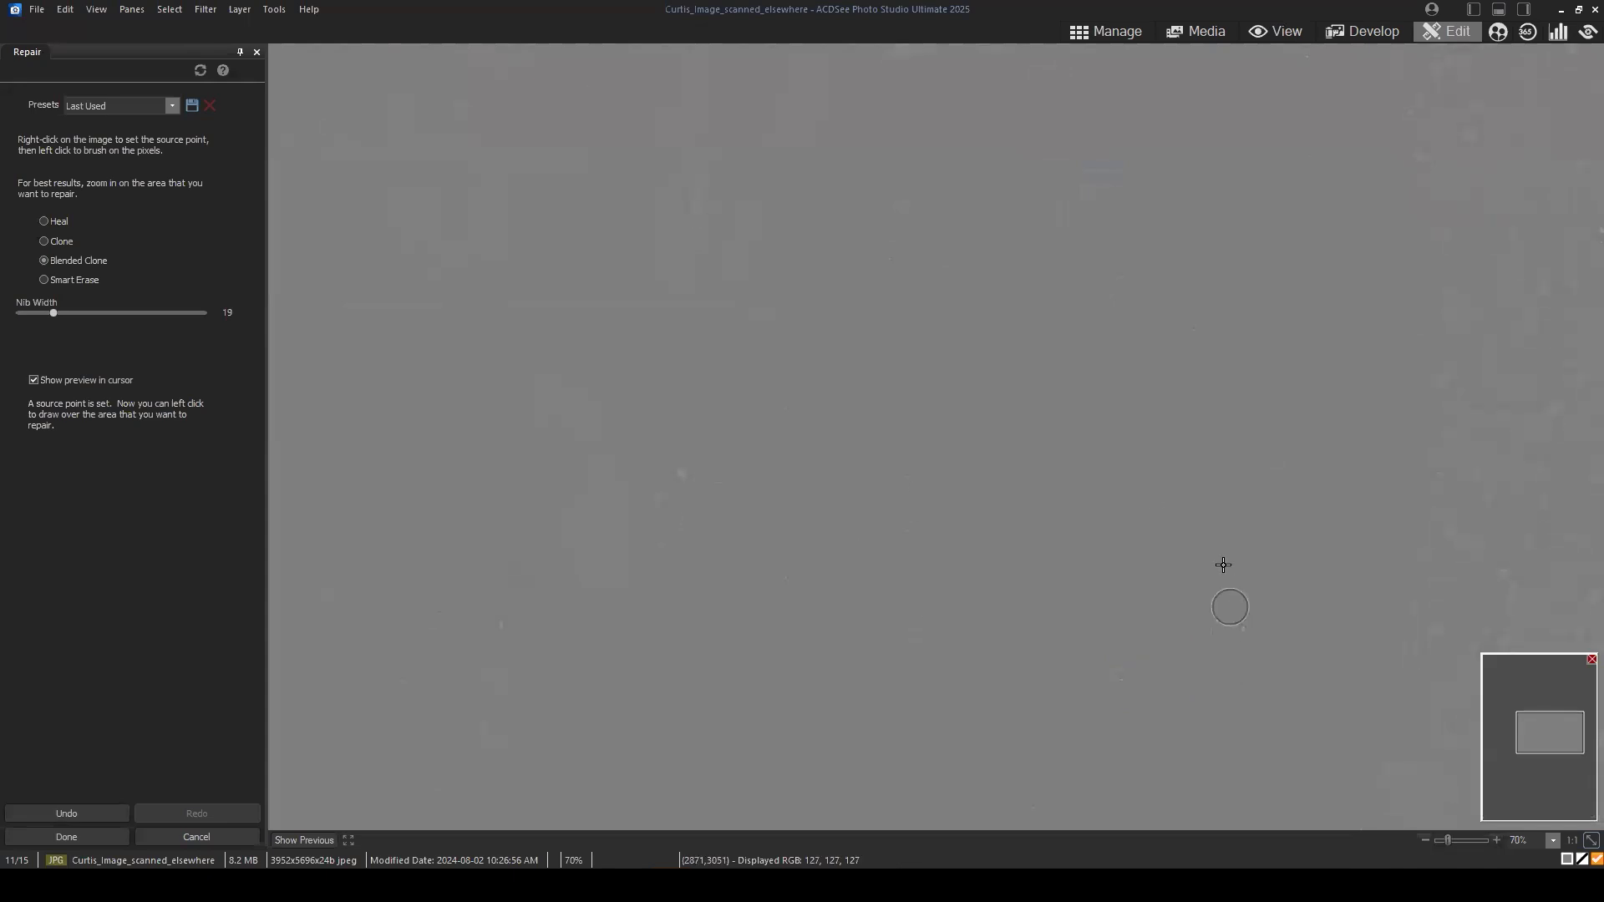
pyautogui.click(1245, 592)
pyautogui.click(1222, 630)
# Step: Cover the faint specks and short dashes just below the layer's middle using Blended Clone with nib width 22
pyautogui.click(1064, 616)
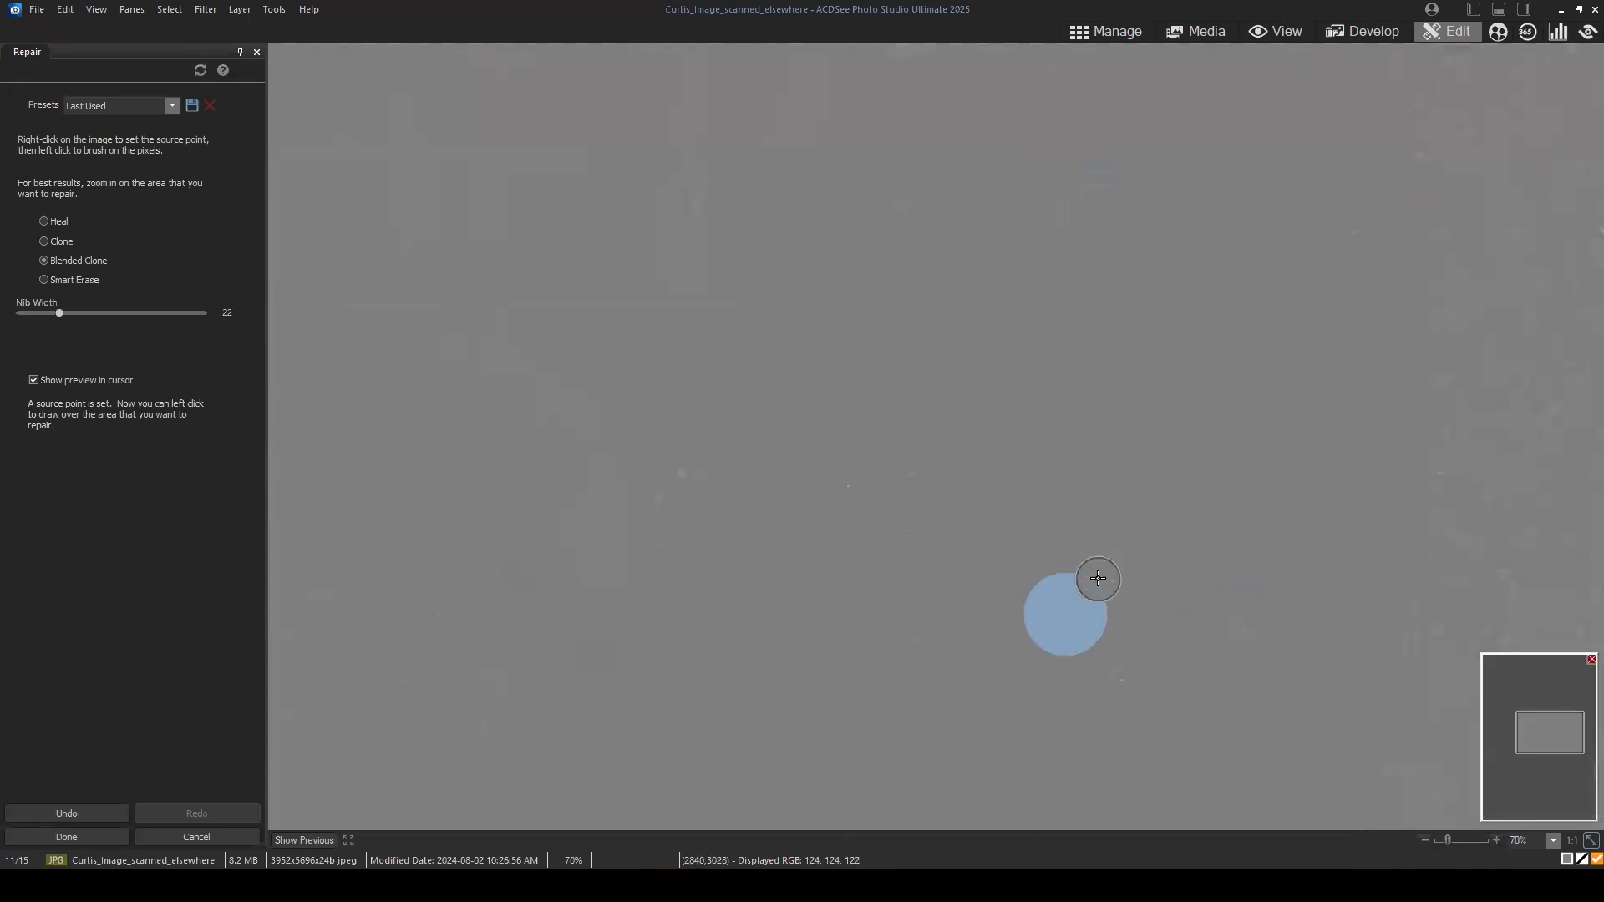
pyautogui.click(1116, 576)
pyautogui.click(959, 530)
pyautogui.click(916, 485)
pyautogui.click(921, 573)
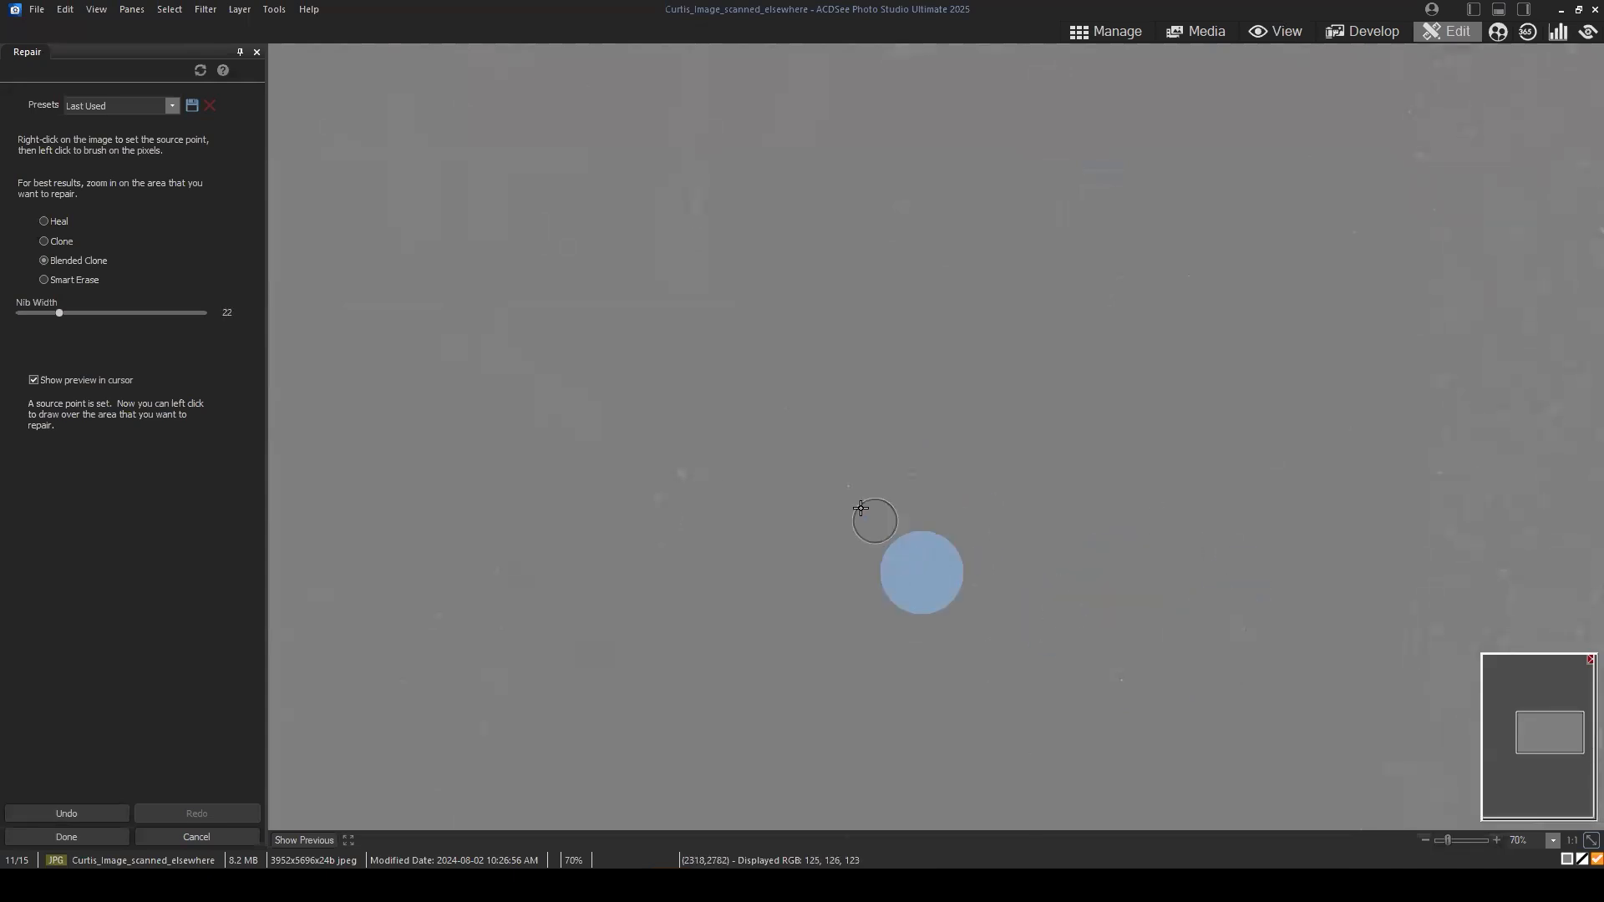
pyautogui.click(848, 488)
pyautogui.click(669, 548)
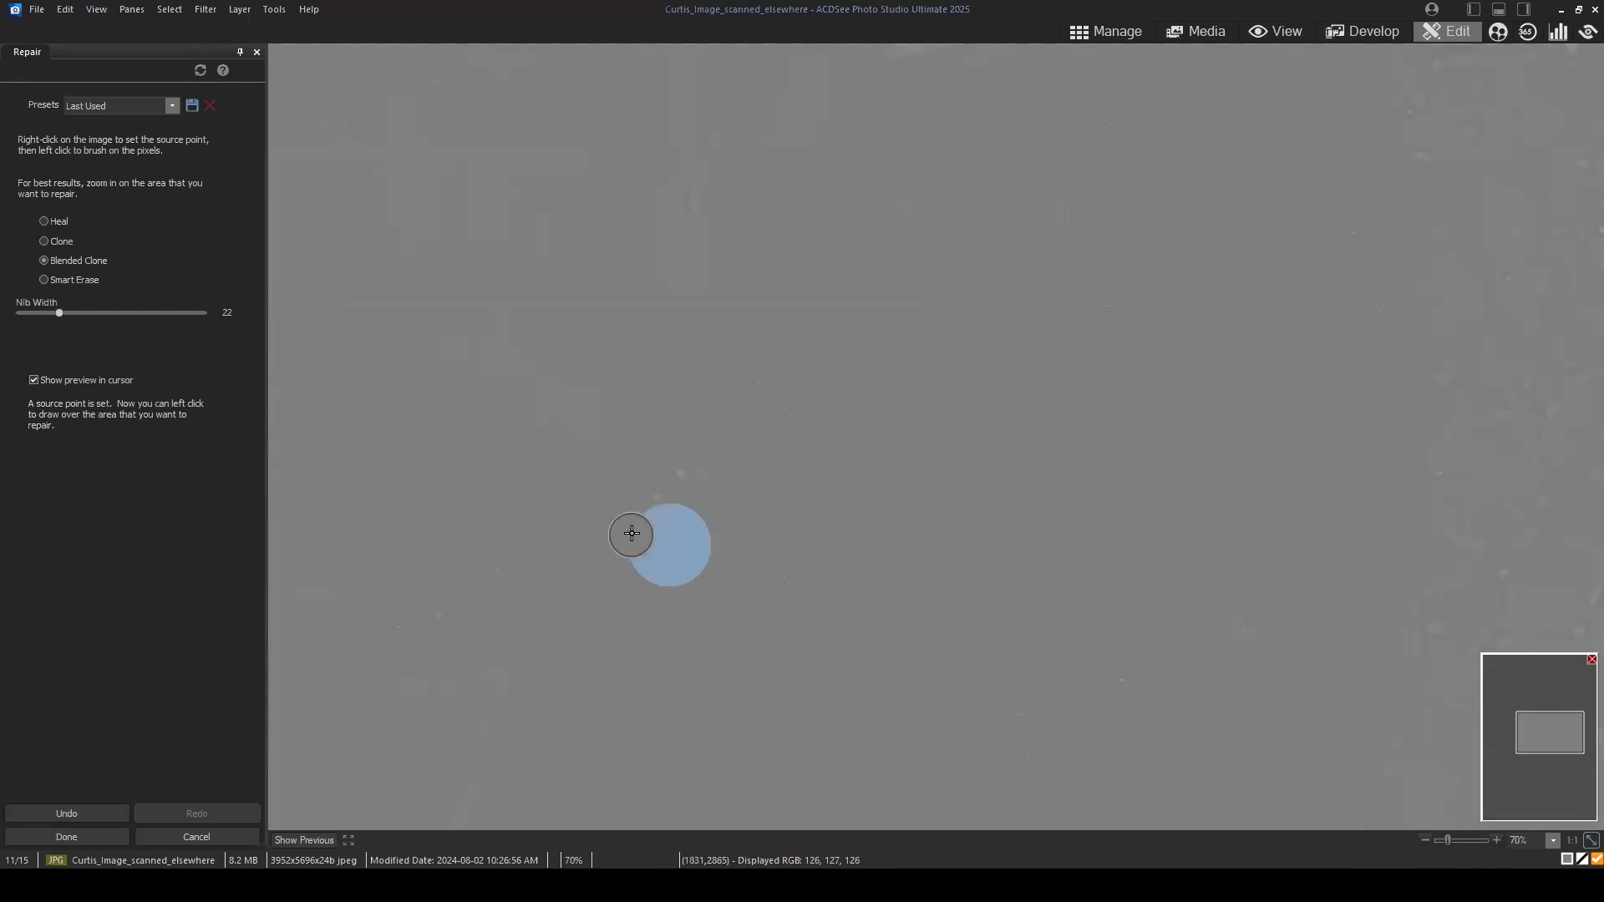
pyautogui.click(708, 591)
# Step: Clean the remaining specks farther left around the layer's centre with Blended Clone at nib width 22
pyautogui.click(994, 383)
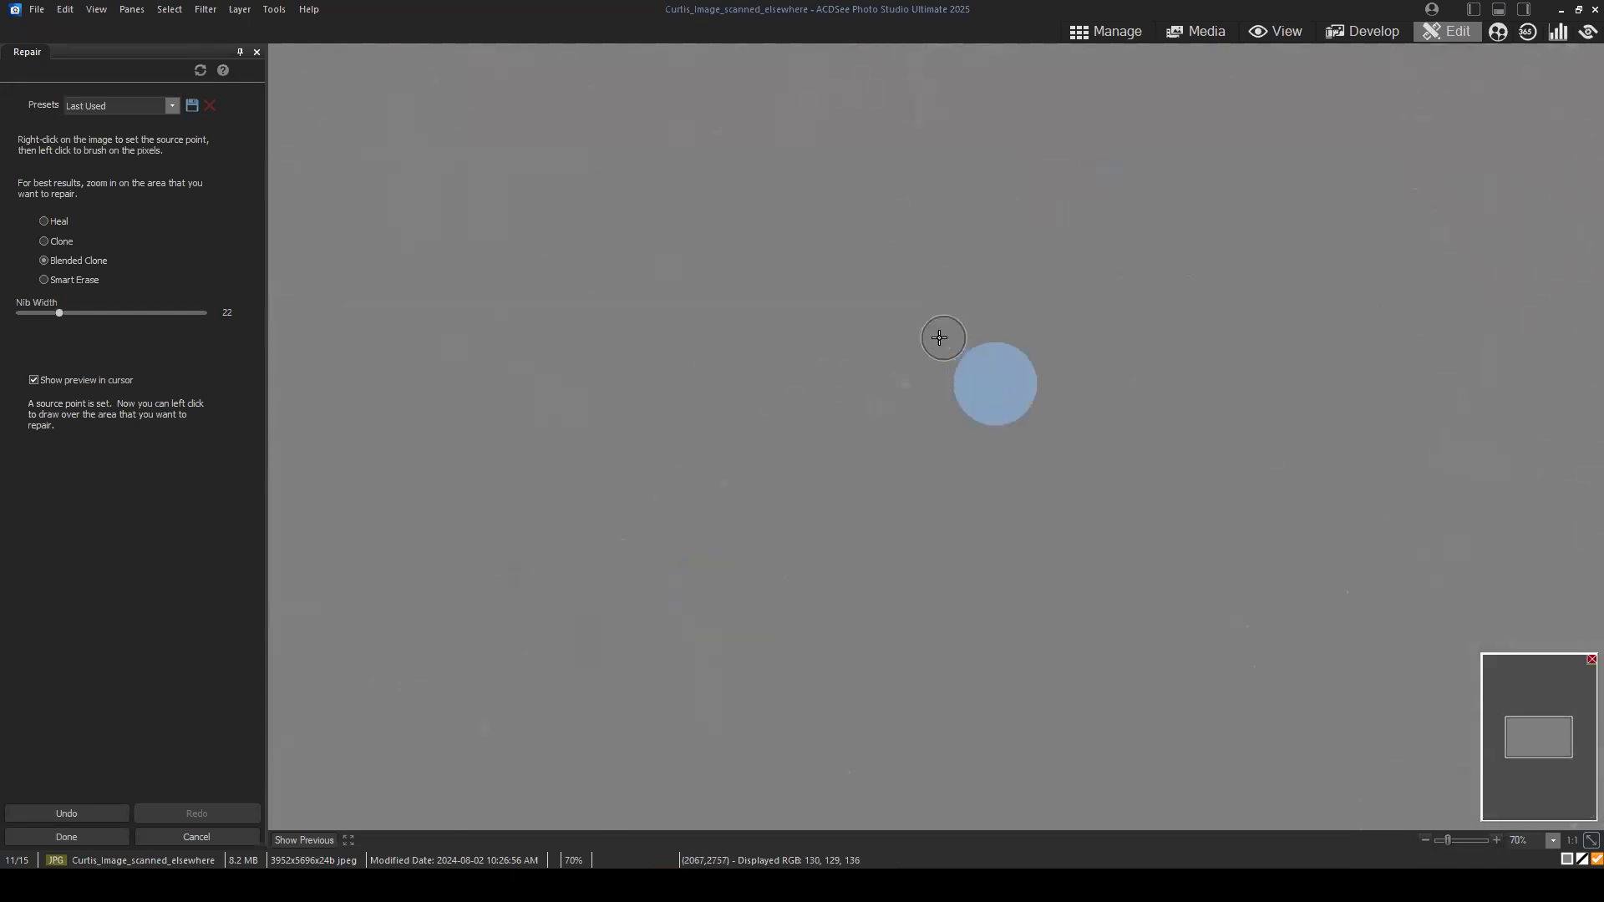
pyautogui.click(937, 339)
pyautogui.click(1011, 384)
pyautogui.click(997, 294)
pyautogui.click(752, 518)
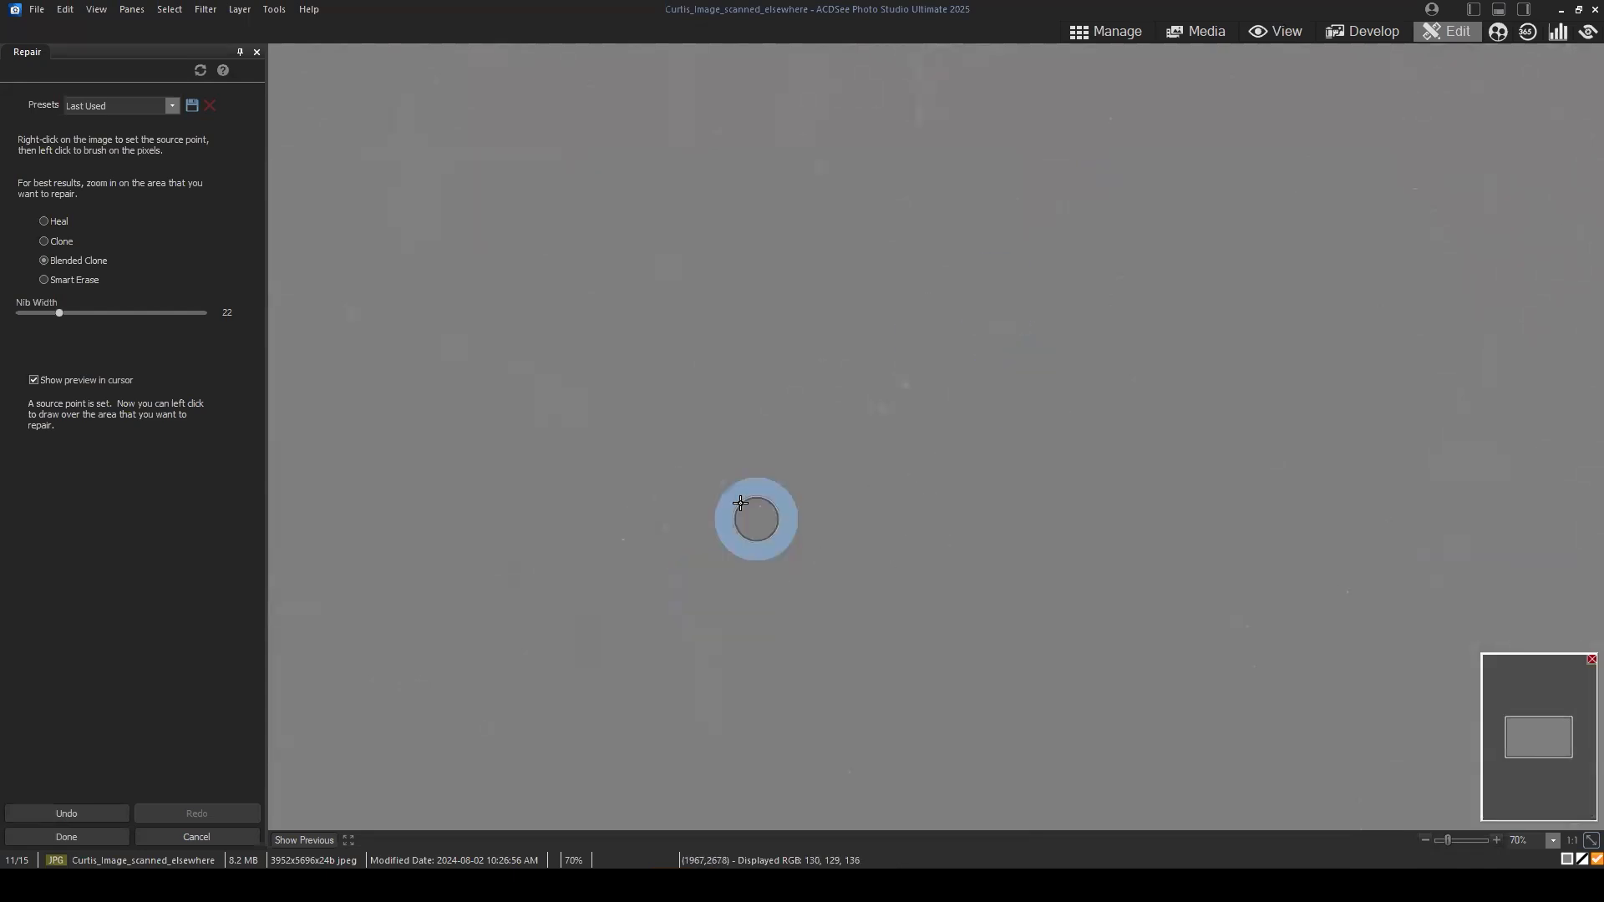
pyautogui.click(727, 490)
pyautogui.click(711, 546)
pyautogui.click(681, 531)
pyautogui.click(823, 649)
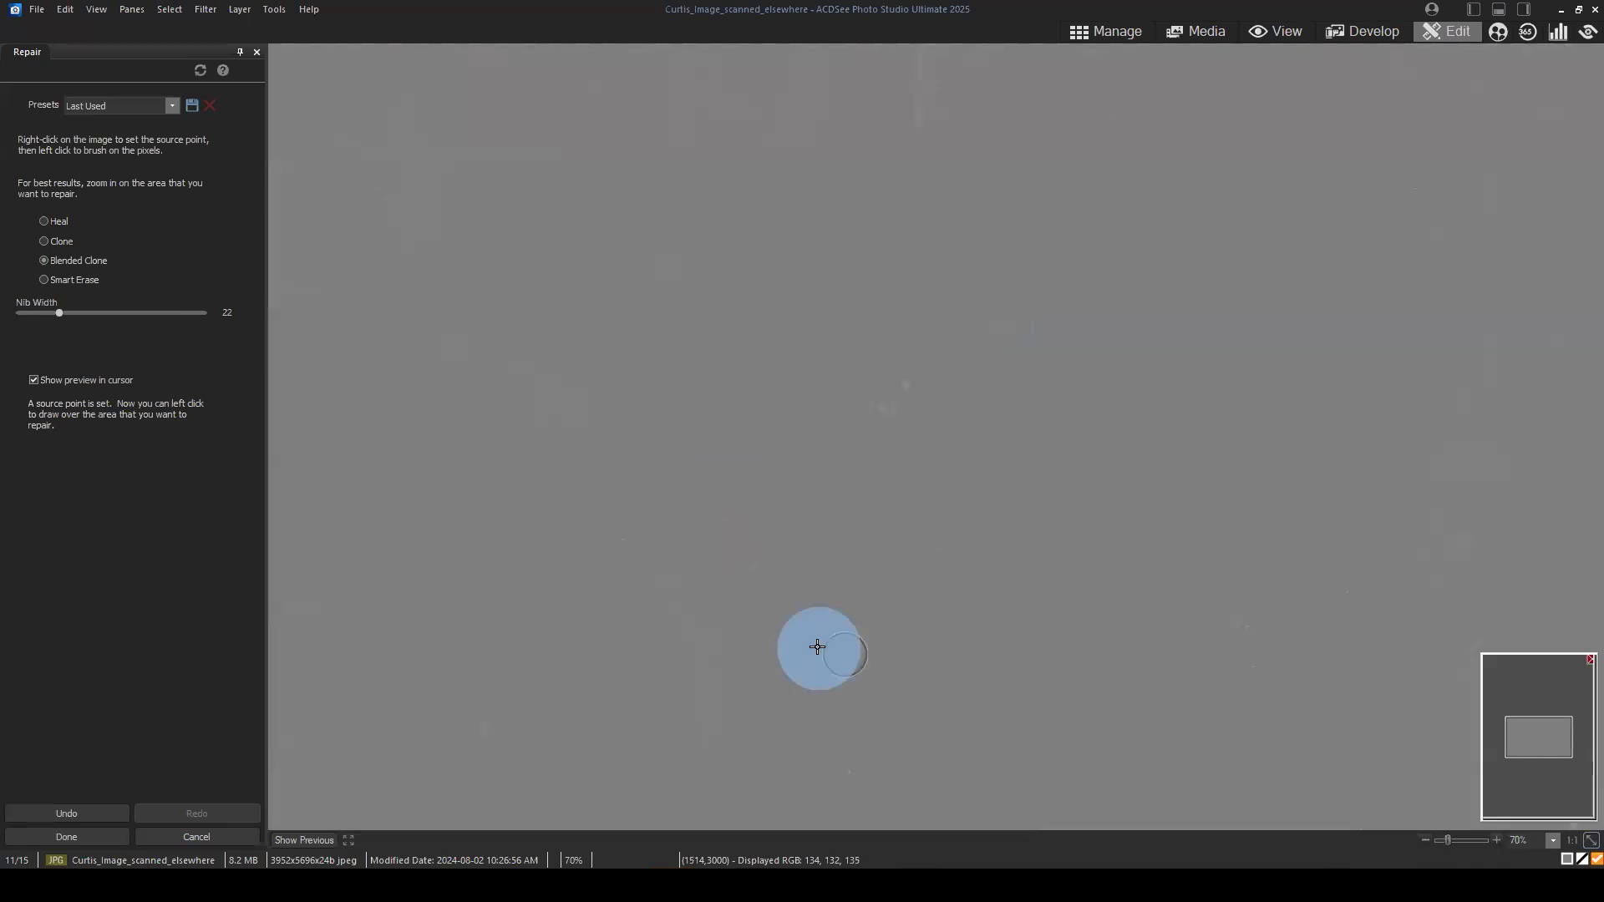
pyautogui.click(861, 632)
pyautogui.click(1259, 695)
# Step: Remove the isolated specks in the lower half of the high-frequency layer using Blended Clone at nib width 22
pyautogui.moveTo(1130, 457); pyautogui.dragTo(1105, 405)
pyautogui.moveTo(1198, 610); pyautogui.dragTo(1161, 521)
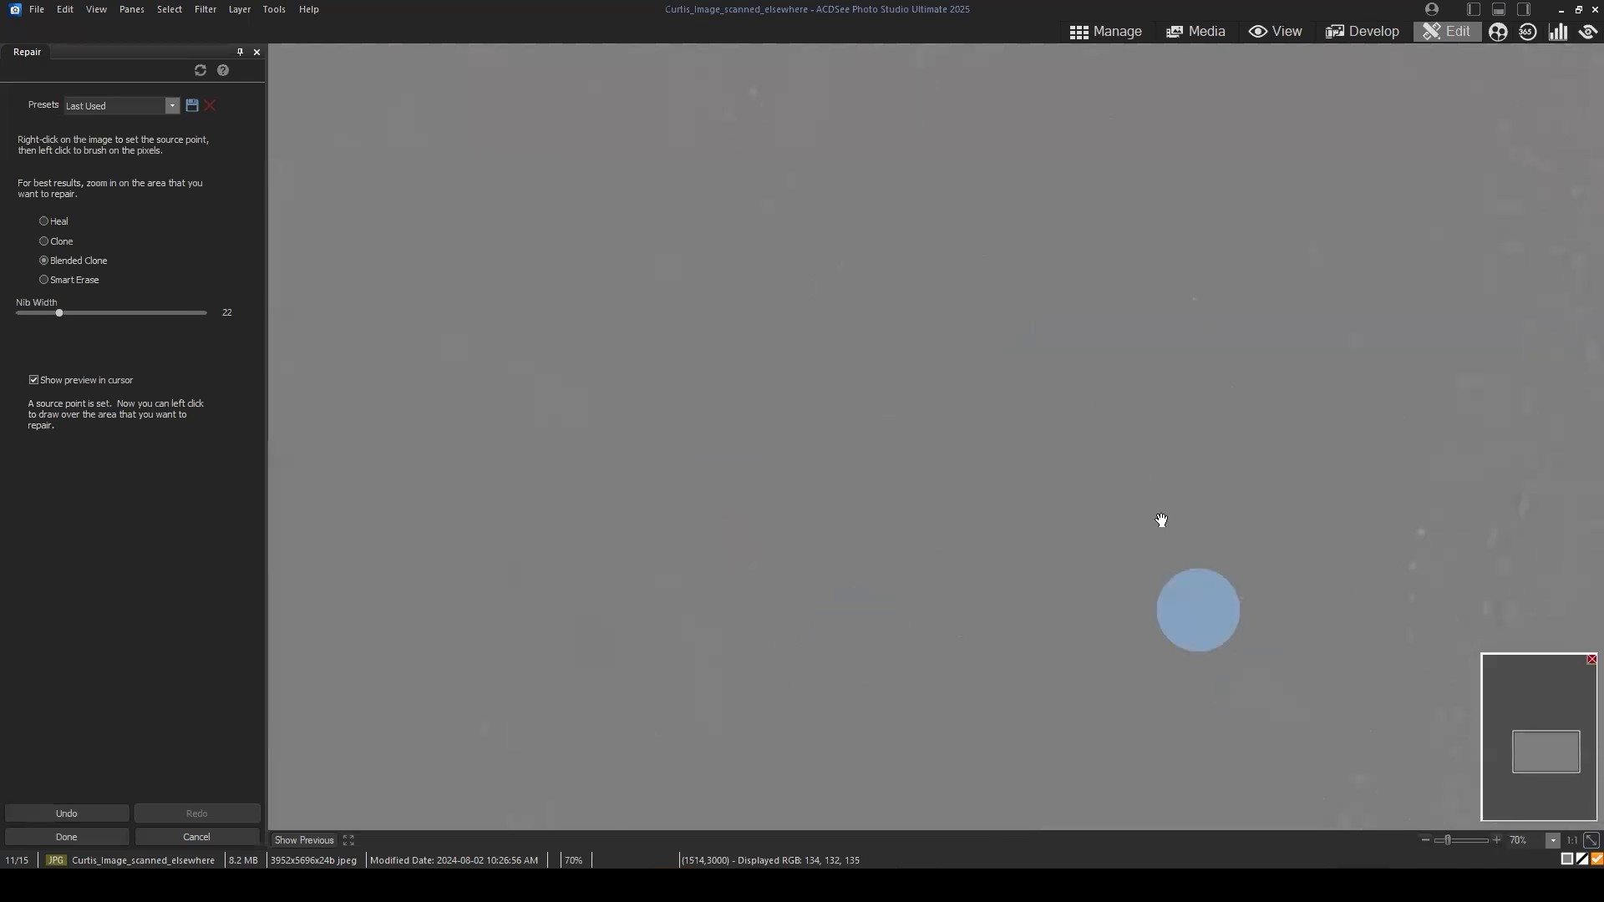
pyautogui.click(1073, 278)
pyautogui.click(1062, 240)
pyautogui.click(1163, 257)
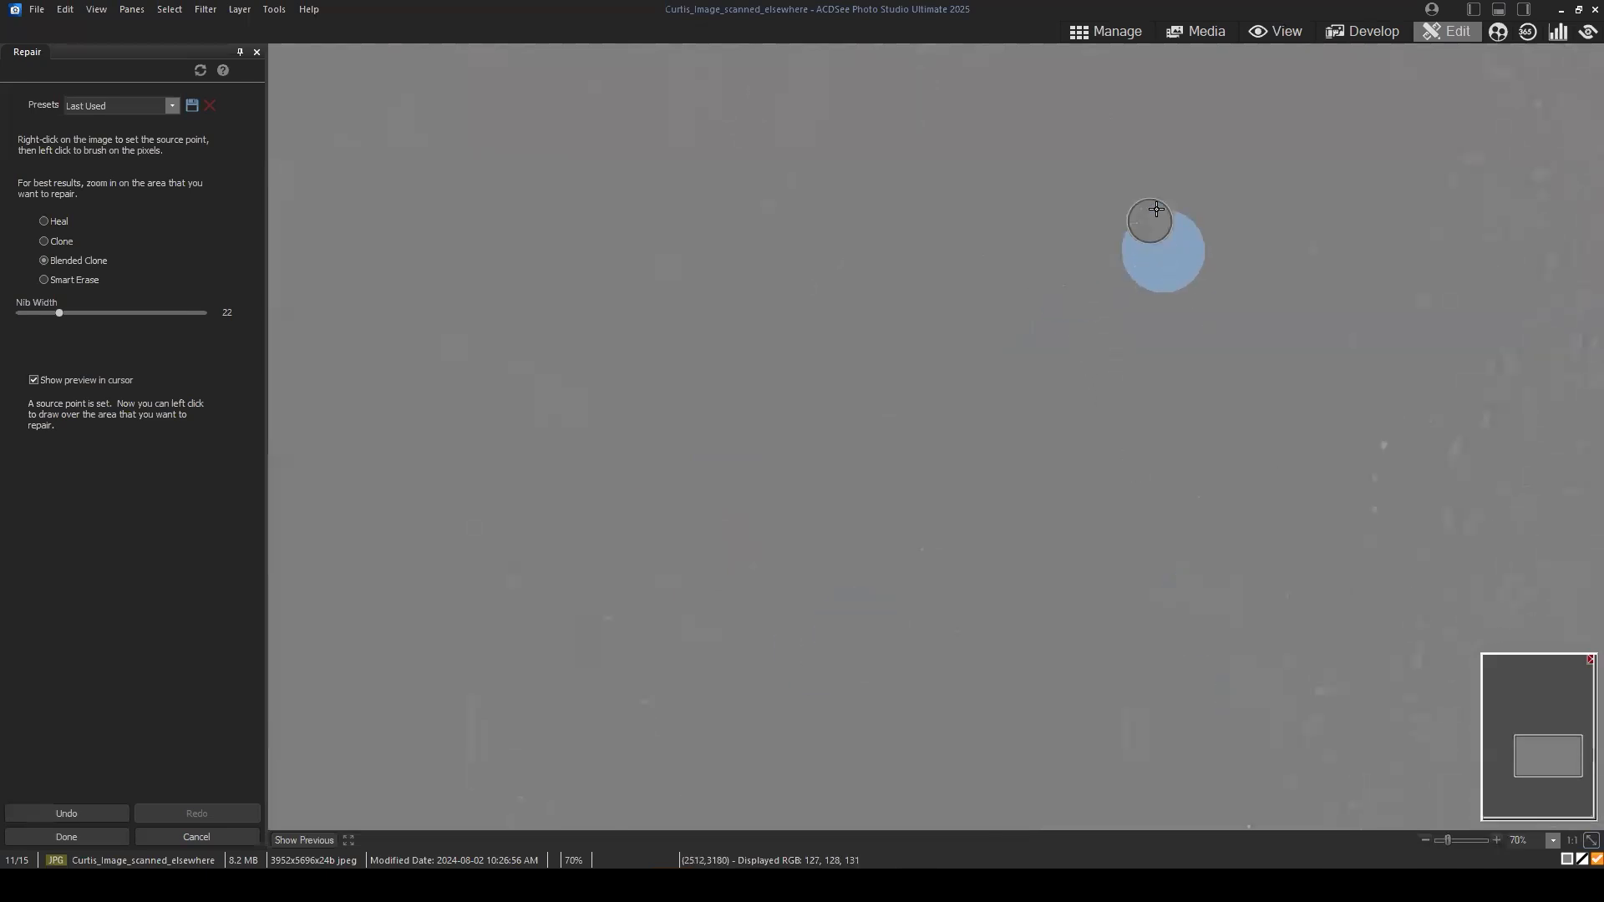
pyautogui.click(1156, 205)
pyautogui.click(1261, 224)
pyautogui.click(1280, 152)
pyautogui.click(1121, 476)
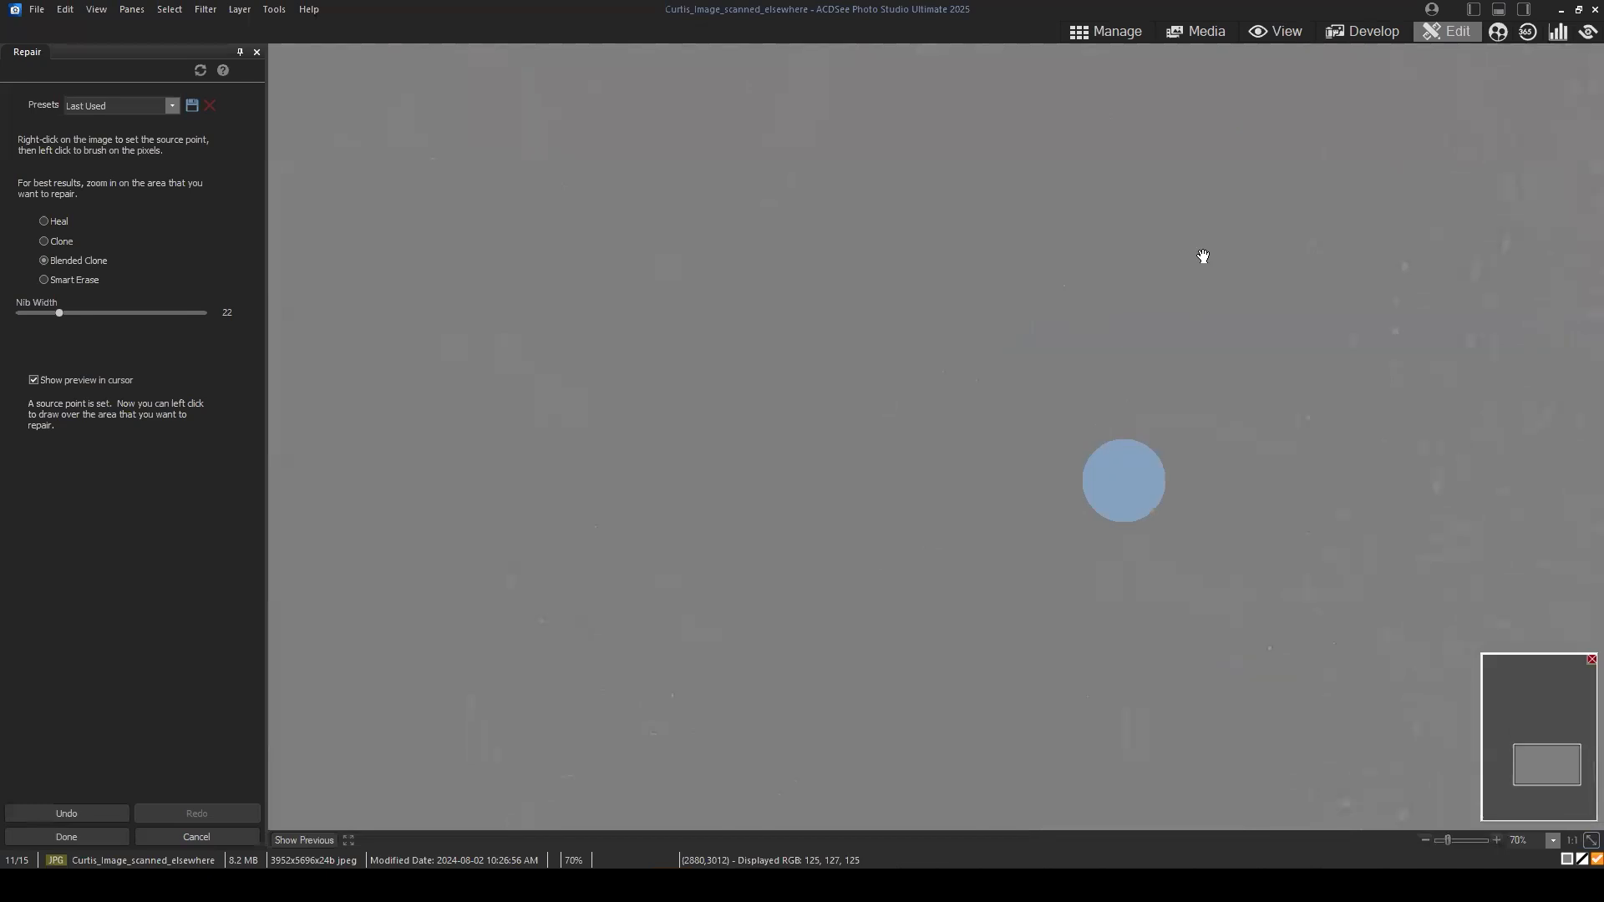
# Step: Clone out the small specks near the bottom of the high-frequency layer using Blended Clone with nib width 23
pyautogui.moveTo(1253, 395); pyautogui.dragTo(1276, 254)
pyautogui.scroll(1, 832, 667)
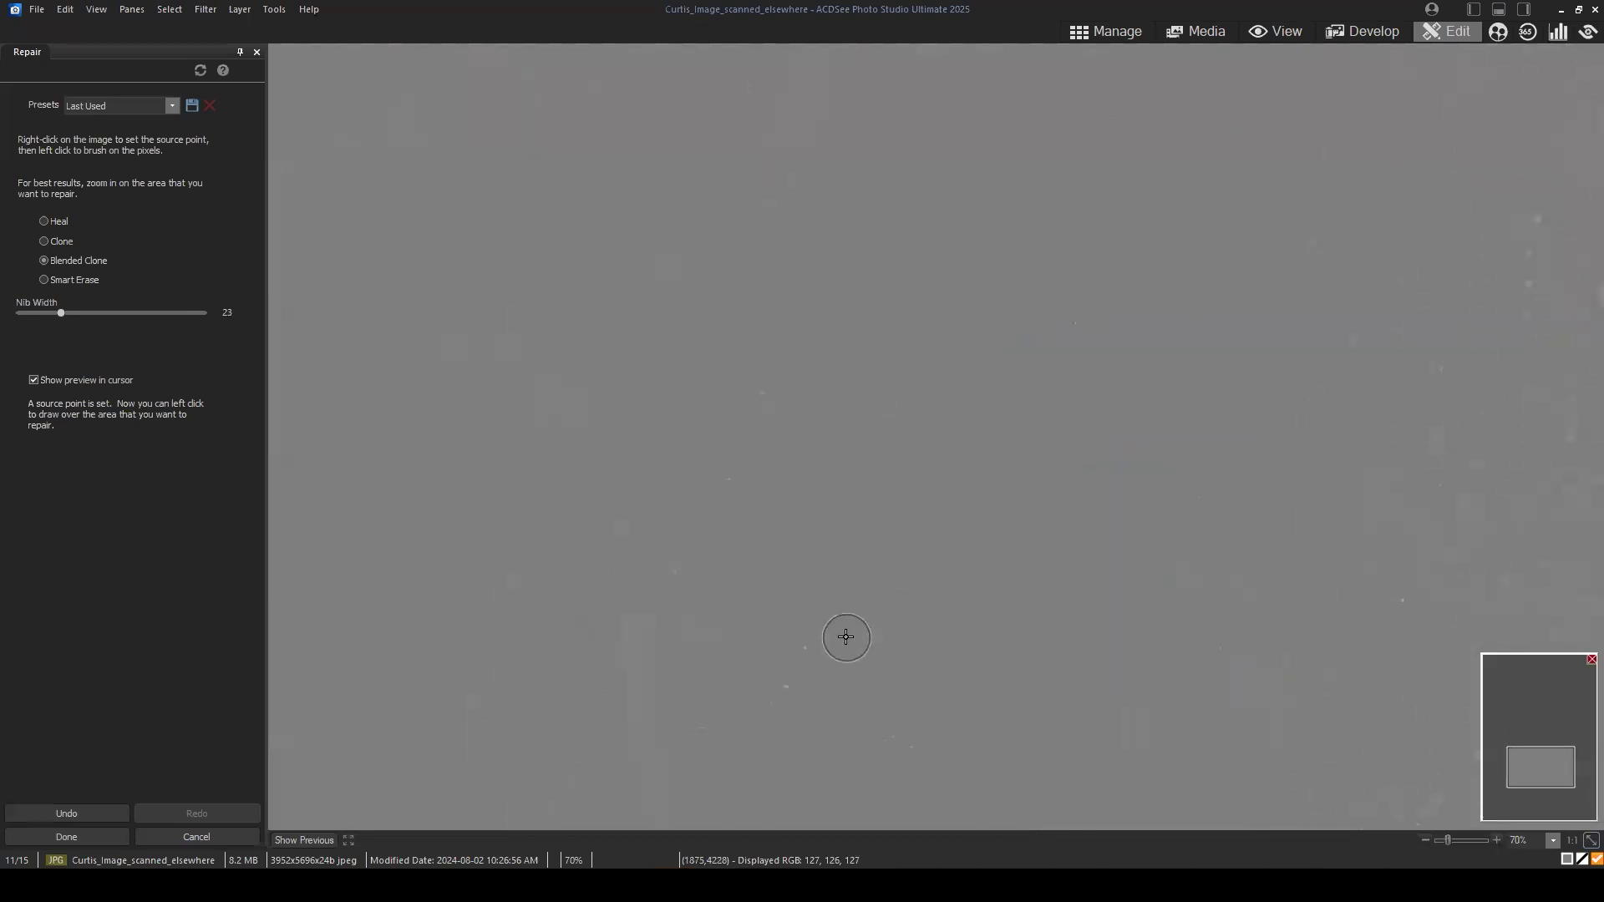
pyautogui.rightClick(841, 637)
pyautogui.click(816, 651)
pyautogui.rightClick(908, 604)
pyautogui.click(789, 690)
pyautogui.rightClick(803, 410)
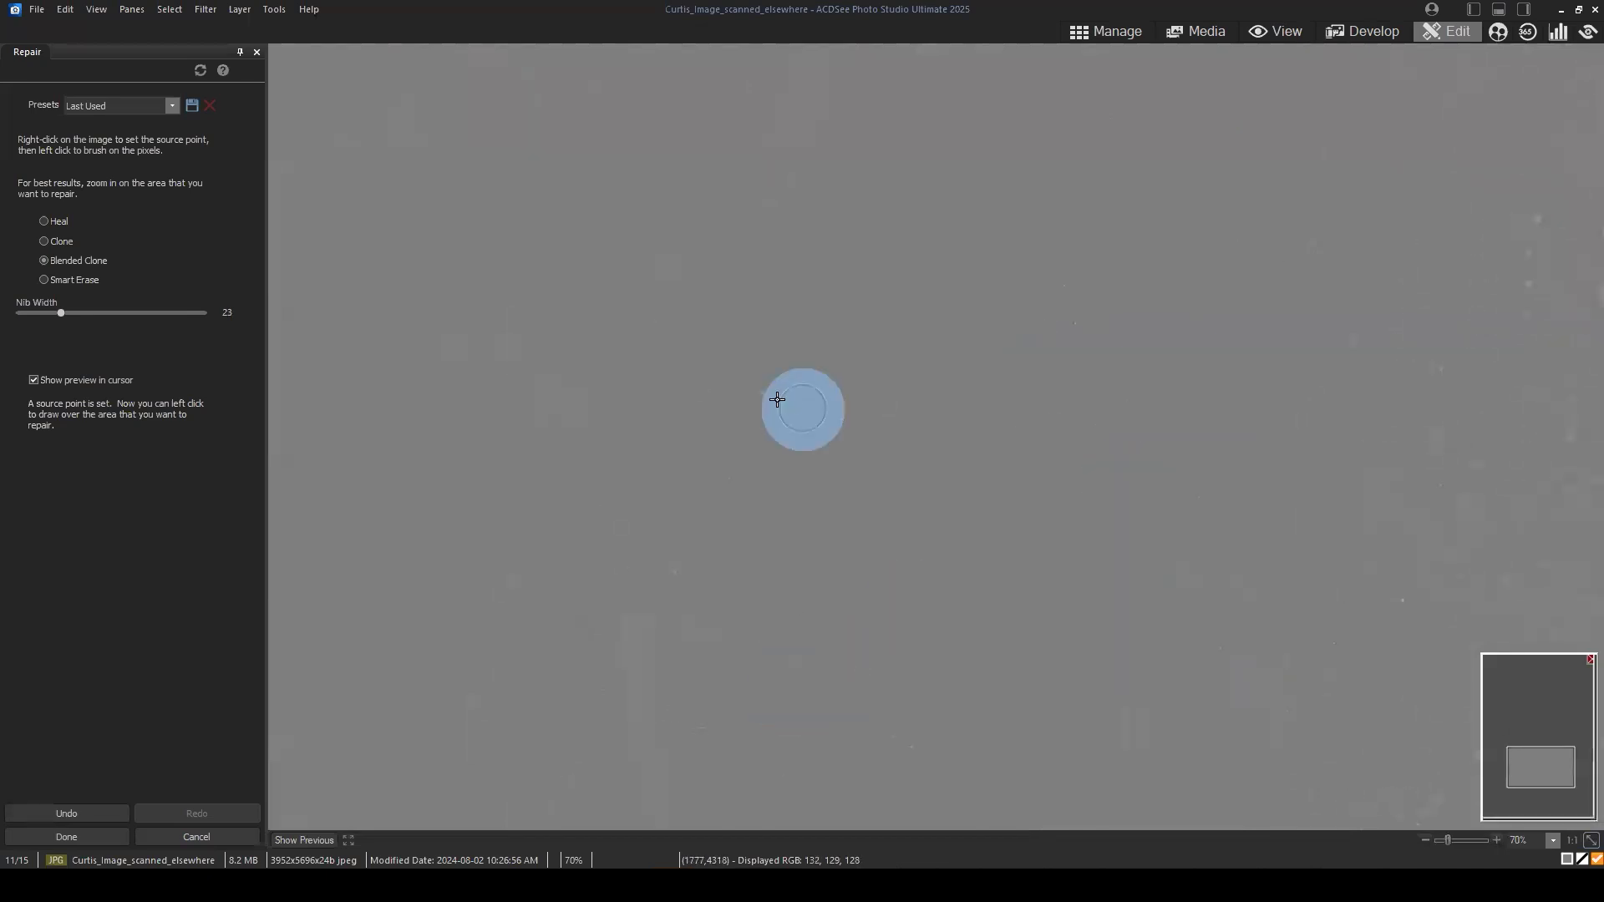
pyautogui.click(770, 399)
# Step: Cover a faint mark in the high-frequency layer's upper part with Blended Clone at nib width 23 and apply the repairs
pyautogui.moveTo(934, 271); pyautogui.dragTo(953, 602)
pyautogui.moveTo(983, 200); pyautogui.dragTo(999, 641)
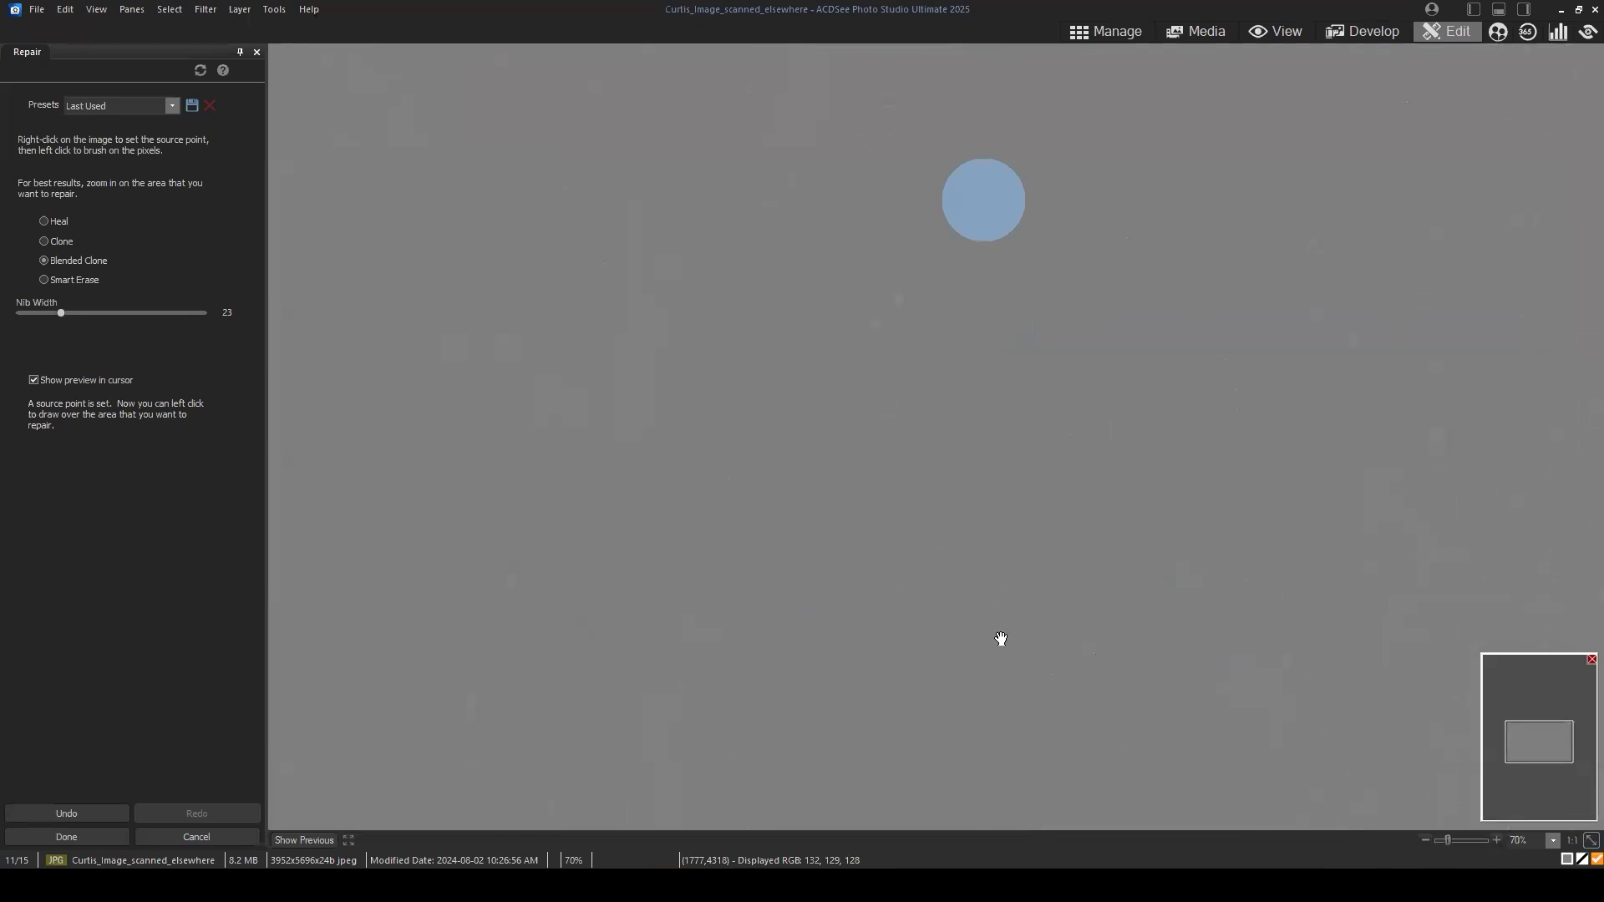
pyautogui.moveTo(1056, 236); pyautogui.dragTo(1049, 437)
pyautogui.moveTo(1129, 274)
pyautogui.mouseDown()
pyautogui.moveTo(1126, 555)
pyautogui.moveTo(1107, 589)
pyautogui.moveTo(1072, 552)
pyautogui.moveTo(1022, 399)
pyautogui.mouseUp()
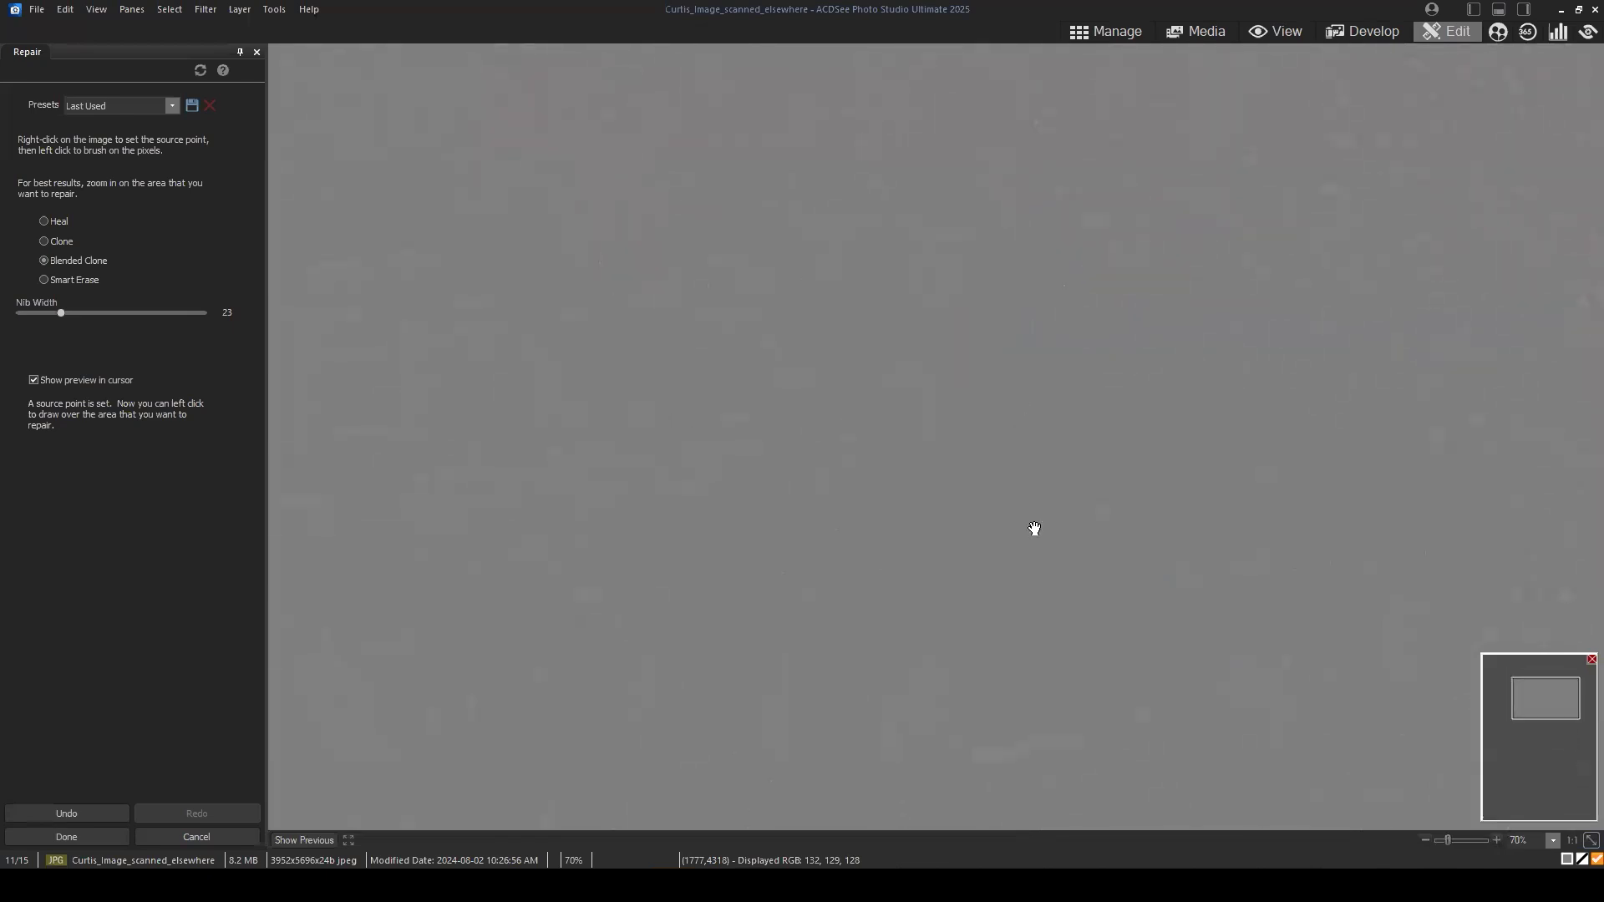
pyautogui.rightClick(995, 573)
pyautogui.click(1030, 521)
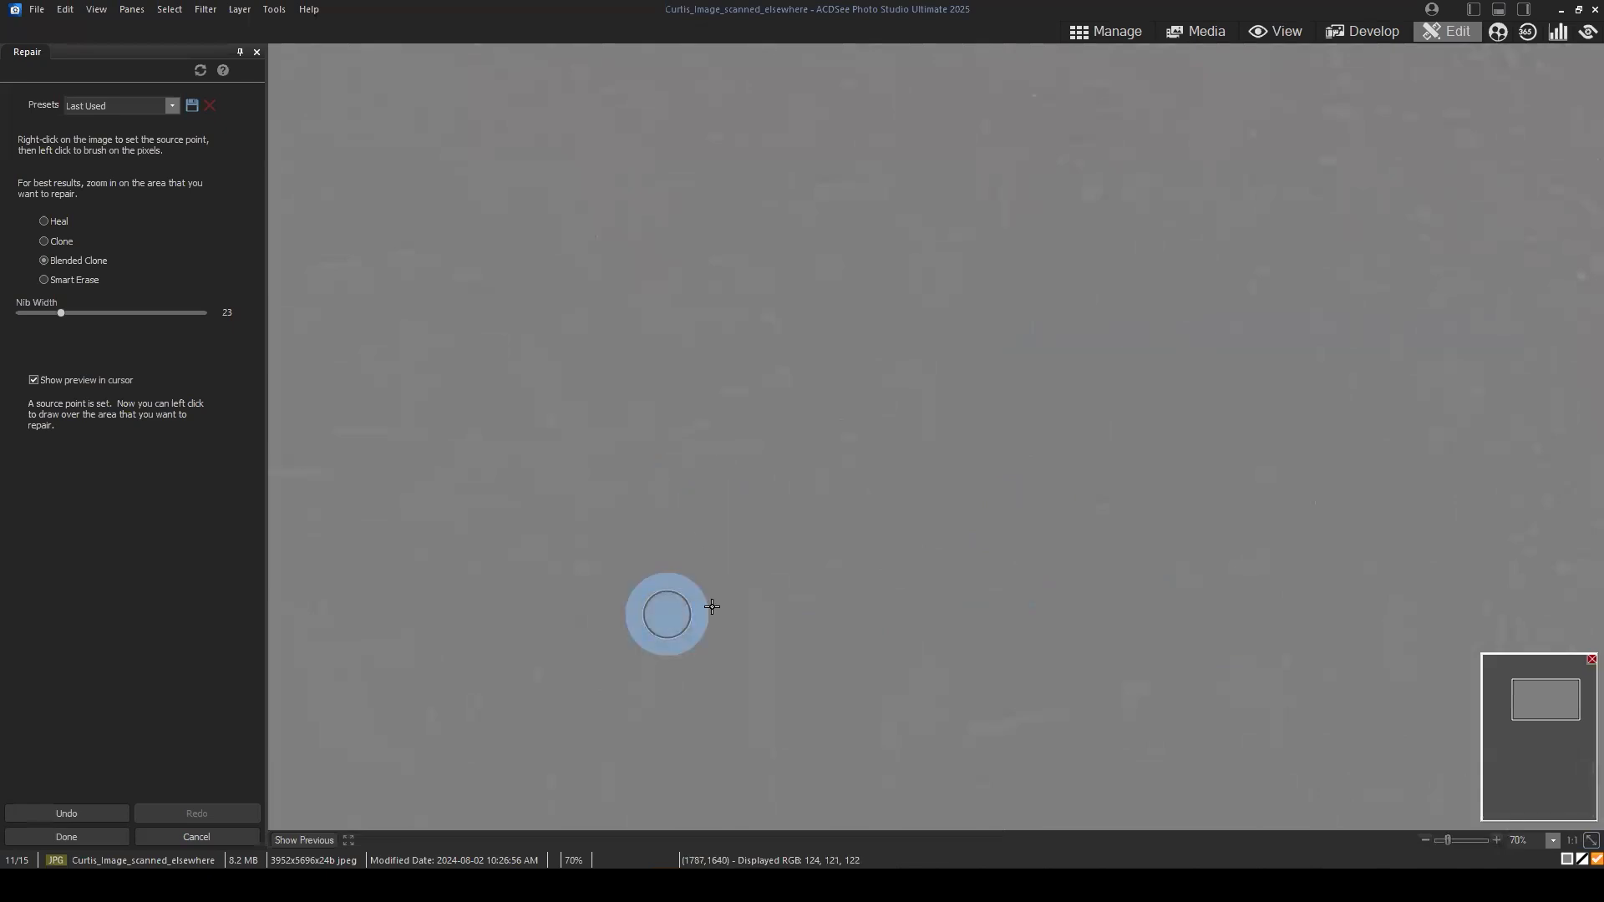
pyautogui.click(1585, 842)
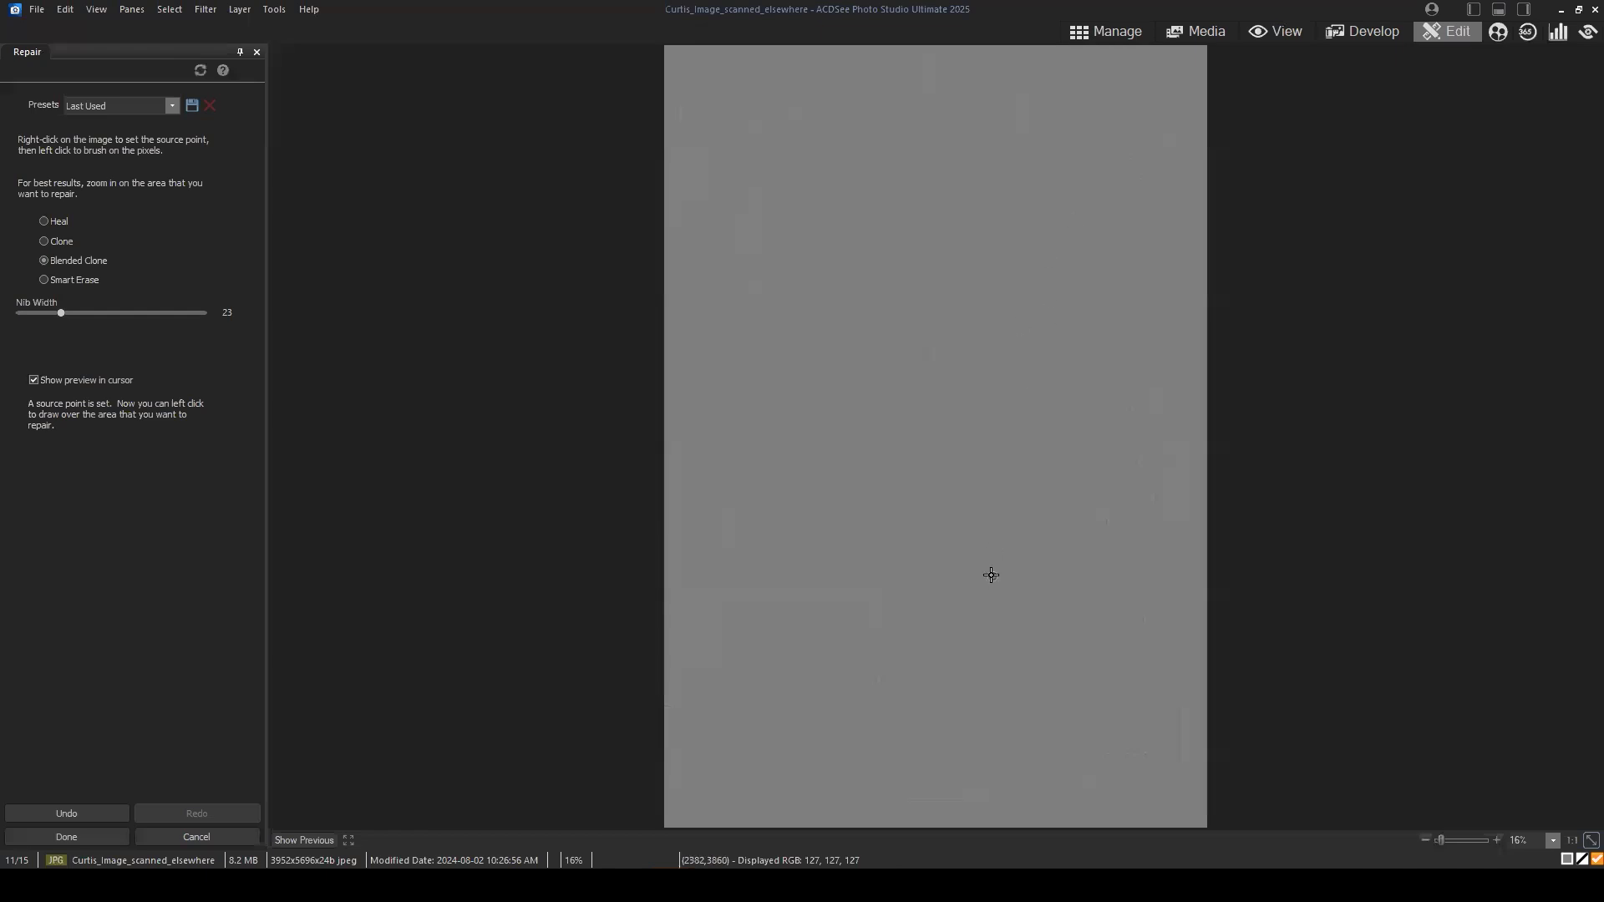
pyautogui.click(67, 837)
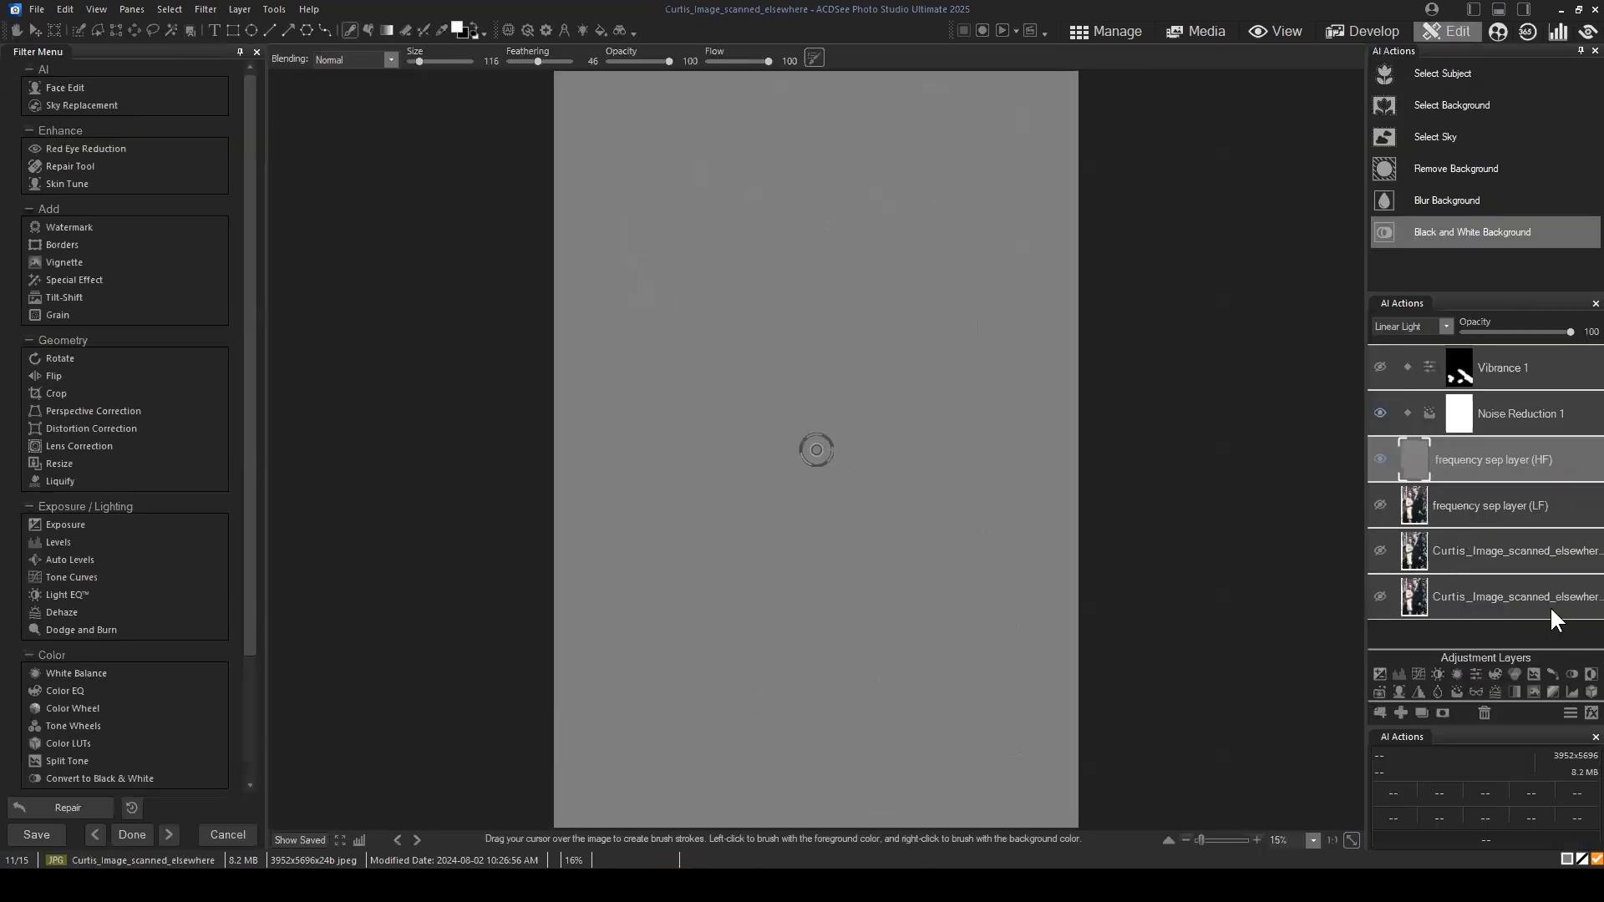
# Step: Show the frequency sep layer (LF) again to inspect the repaired suit area in full colour
pyautogui.click(1379, 504)
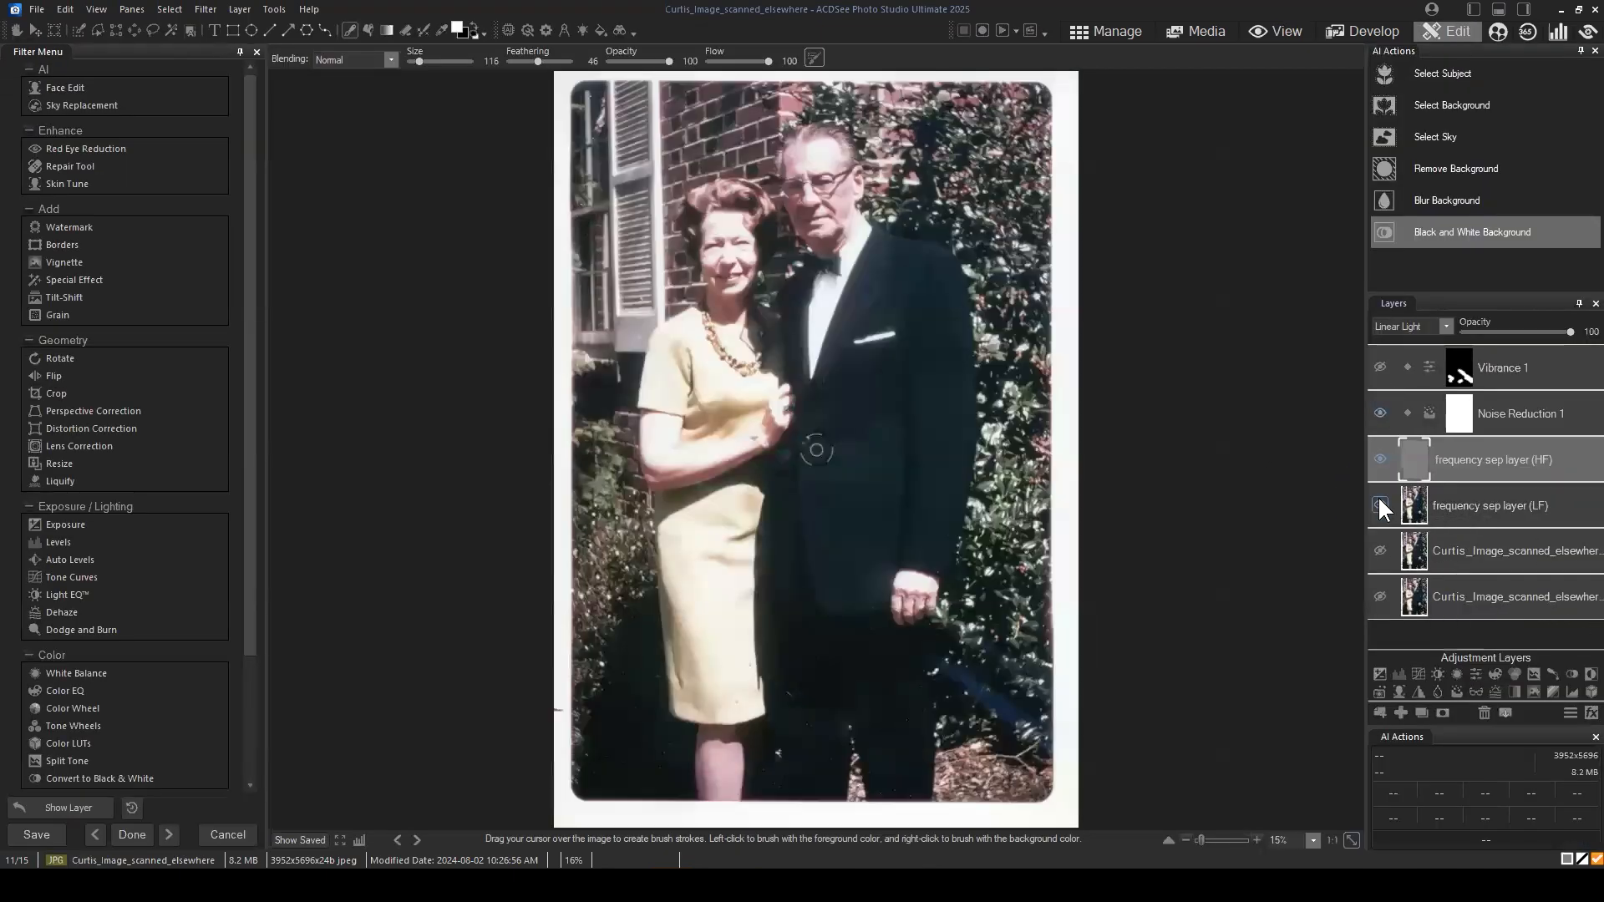
pyautogui.scroll(1, 1130, 509)
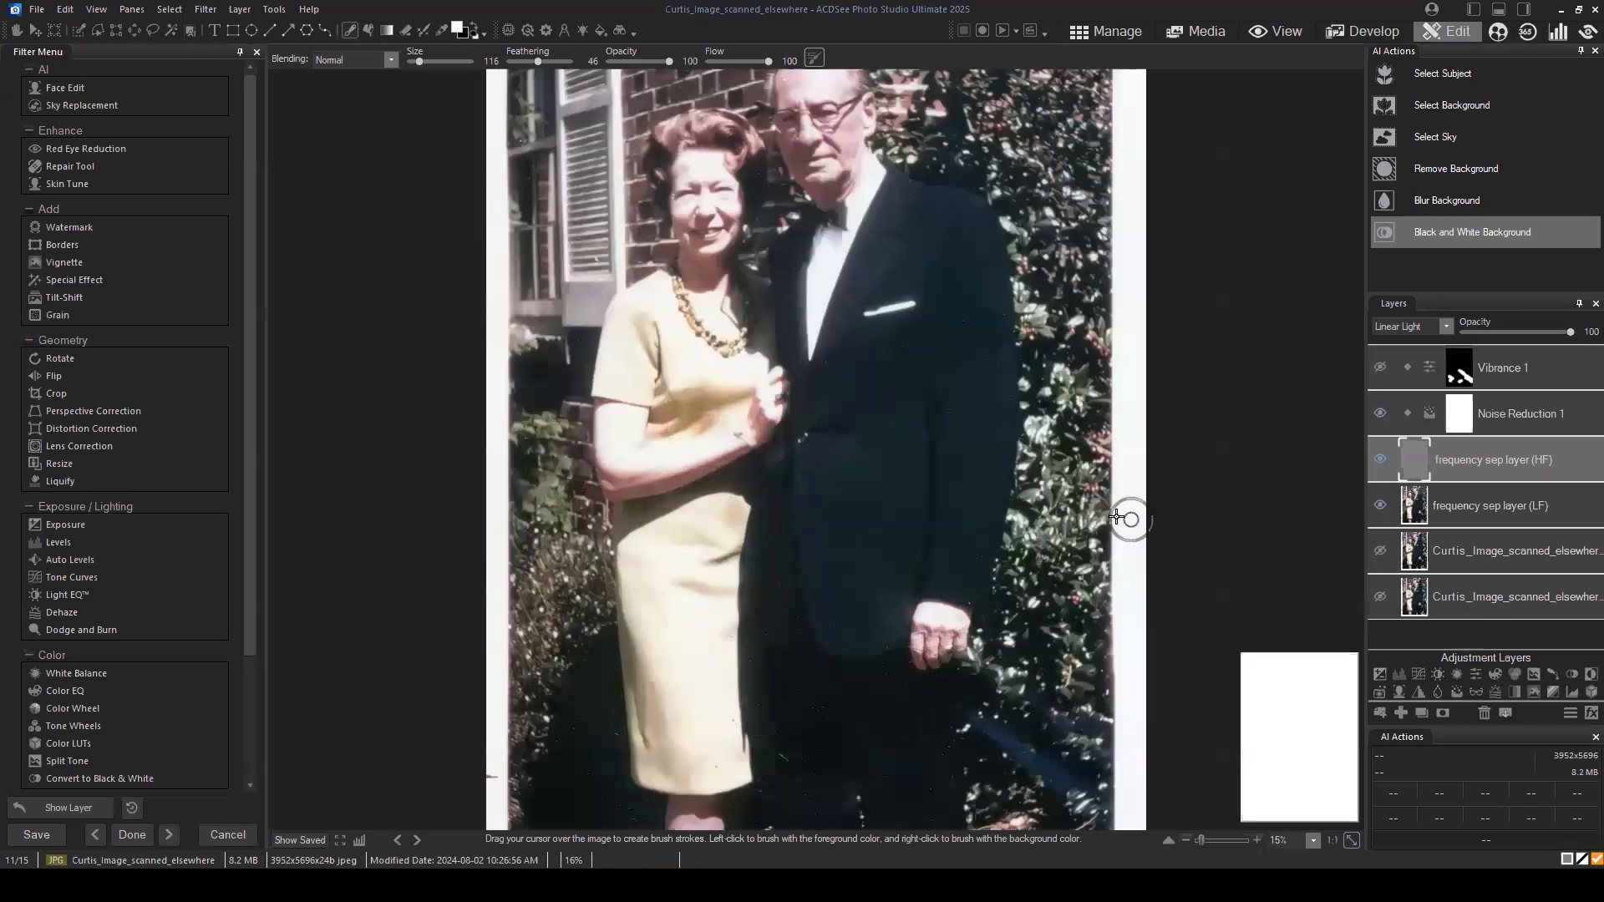
pyautogui.scroll(1, 1084, 500)
# Step: Set the Luminance of the Noise Reduction 1 layer to 84
pyautogui.click(1549, 409)
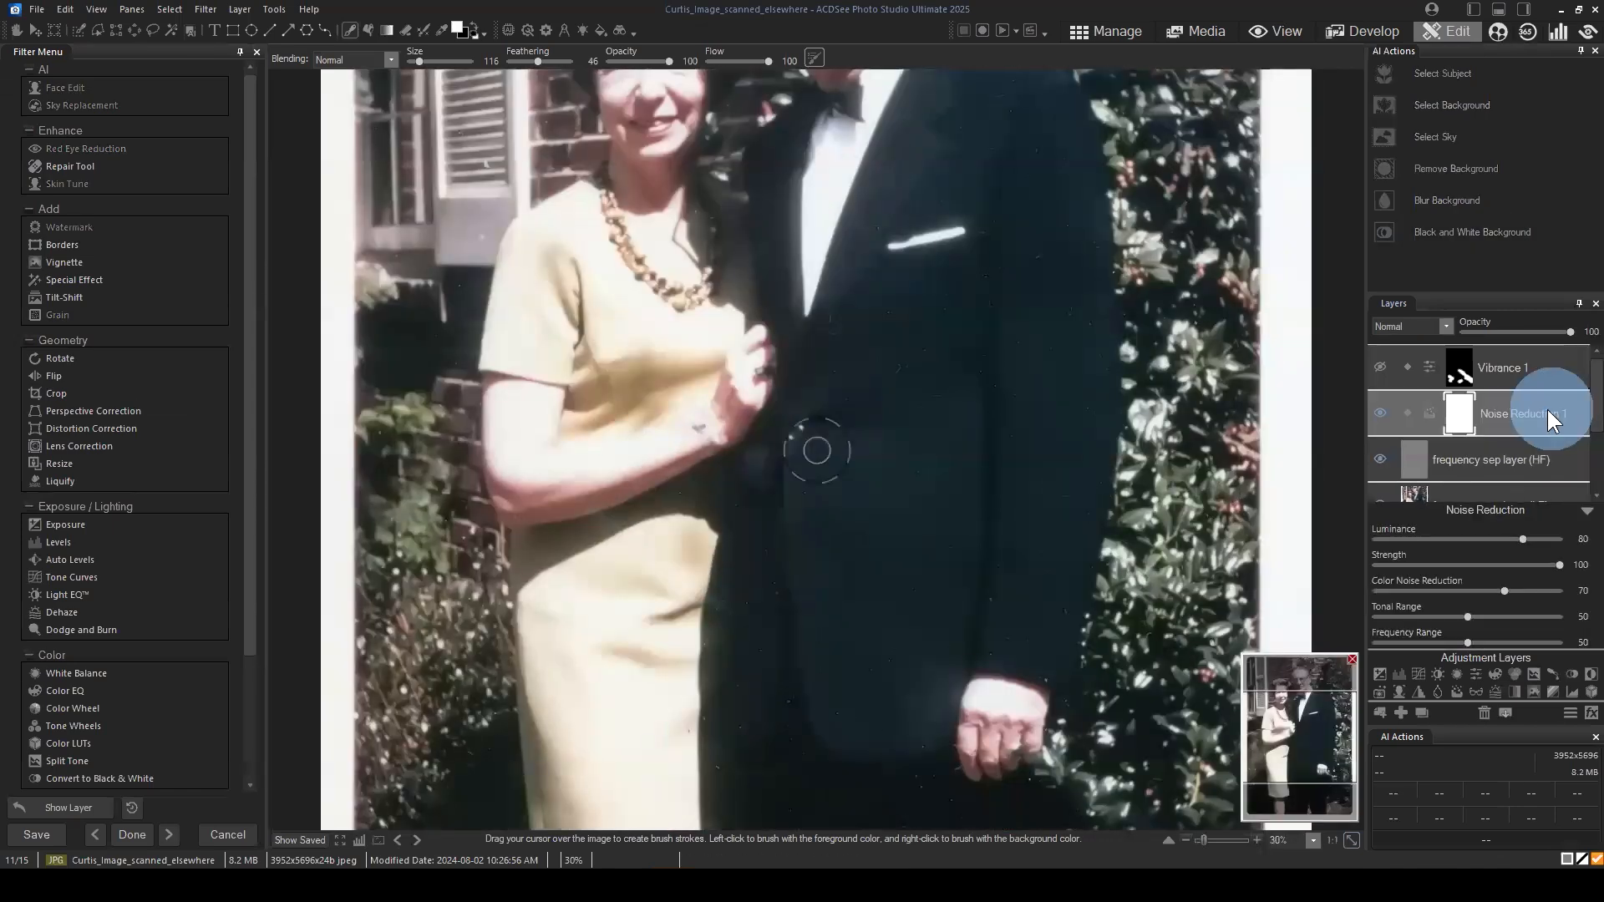
pyautogui.click(1528, 538)
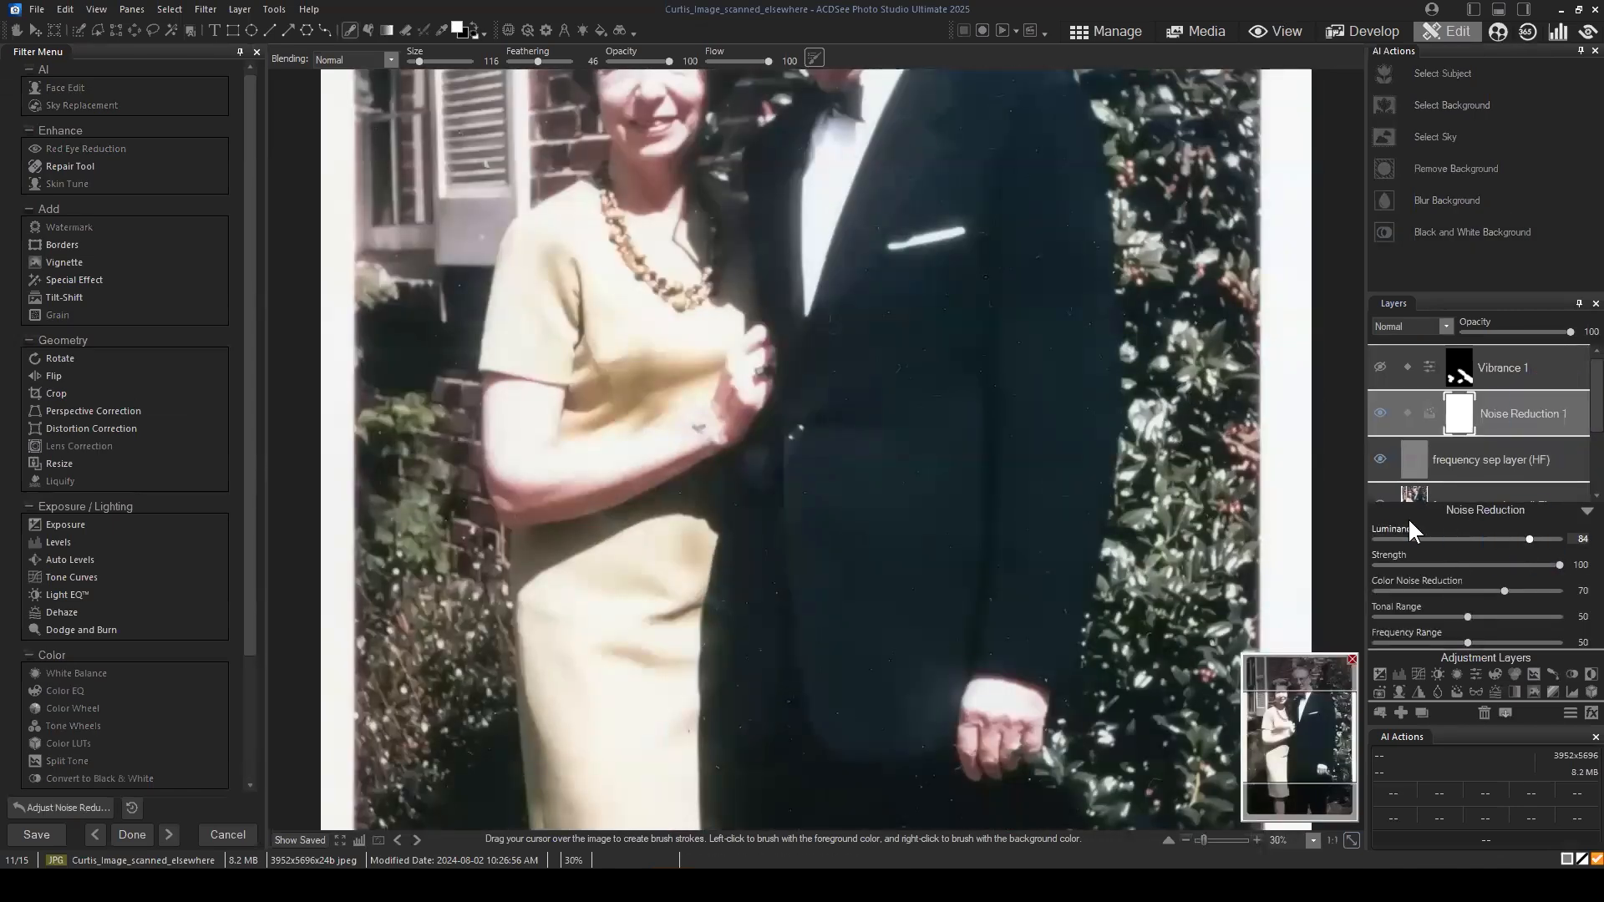
pyautogui.scroll(-1, 1133, 412)
pyautogui.scroll(-1, 1134, 412)
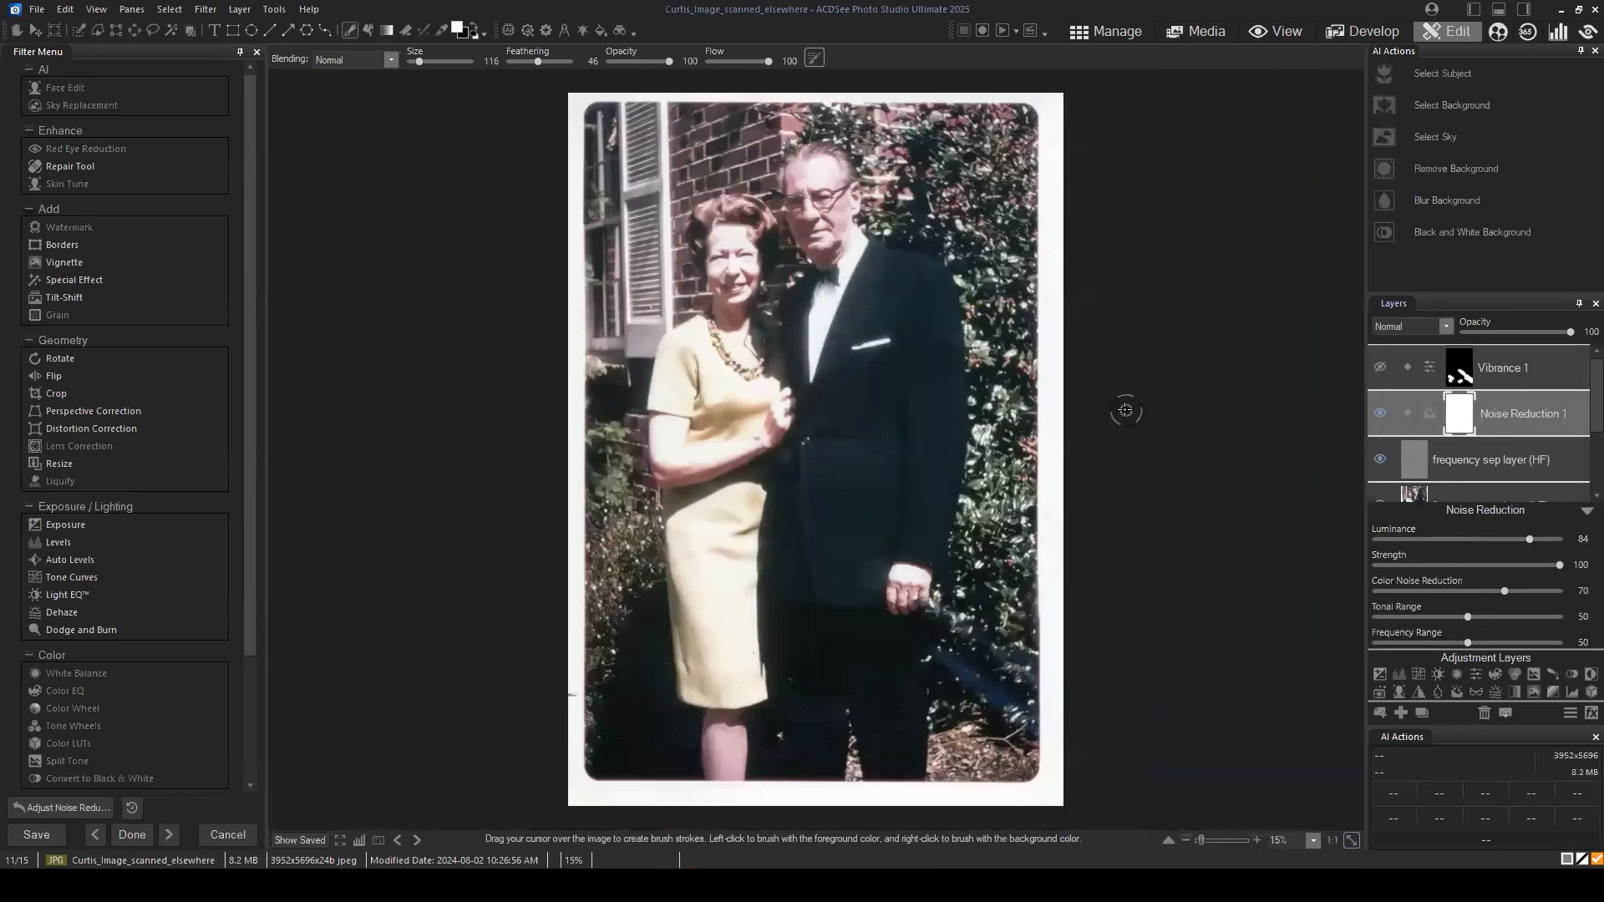
# Step: Compare the restored photo with its saved version, then examine the suit and background
pyautogui.click(309, 835)
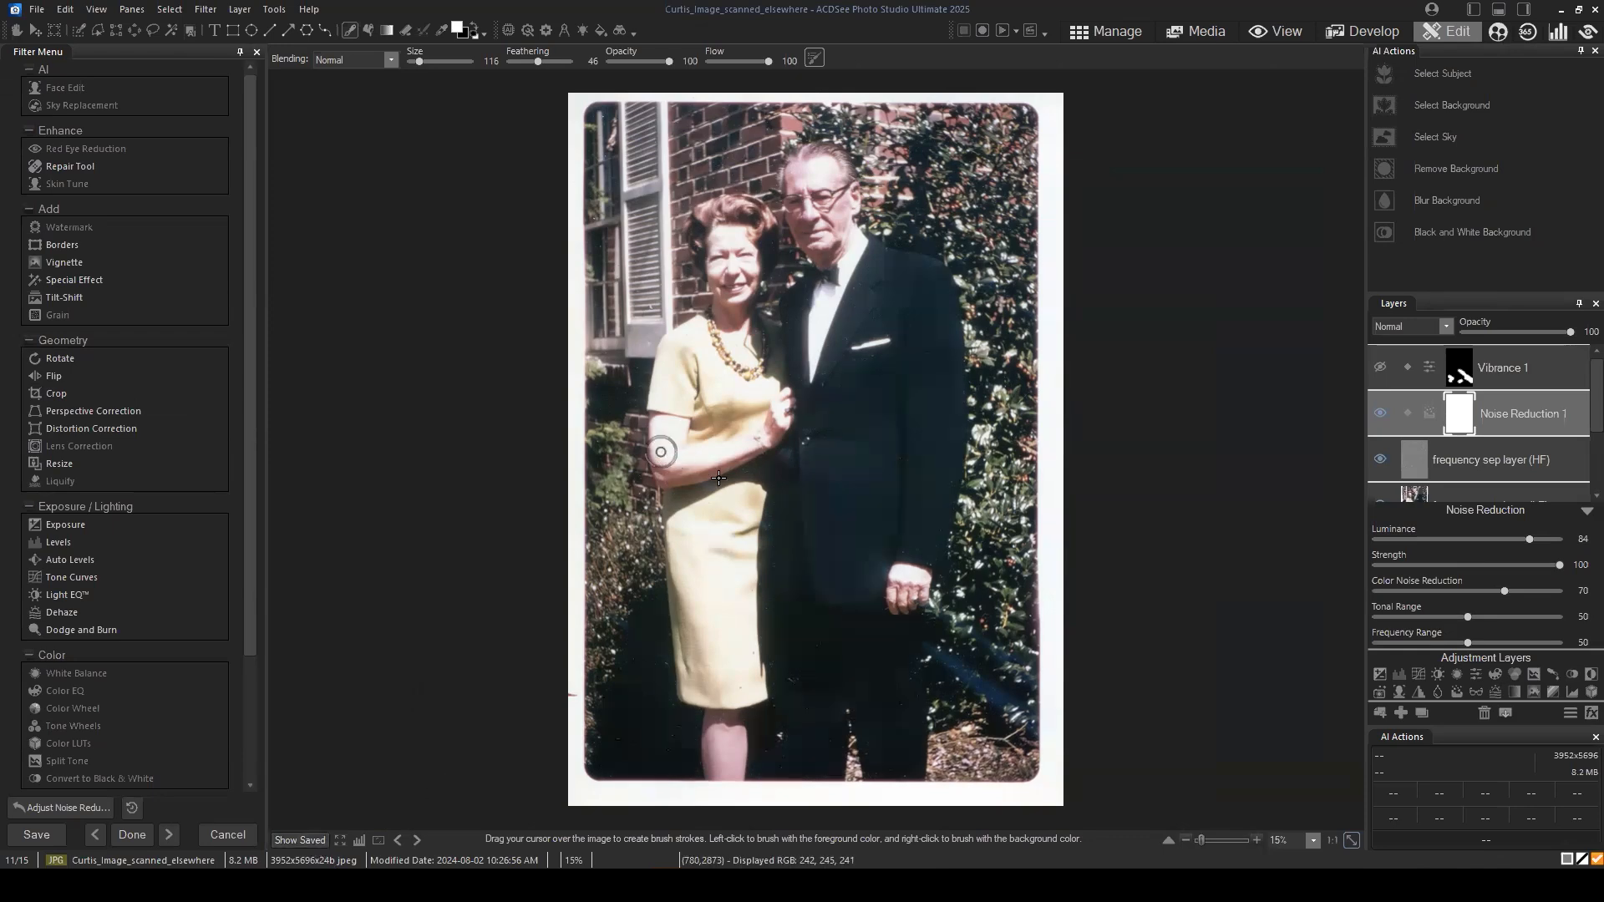
pyautogui.click(286, 838)
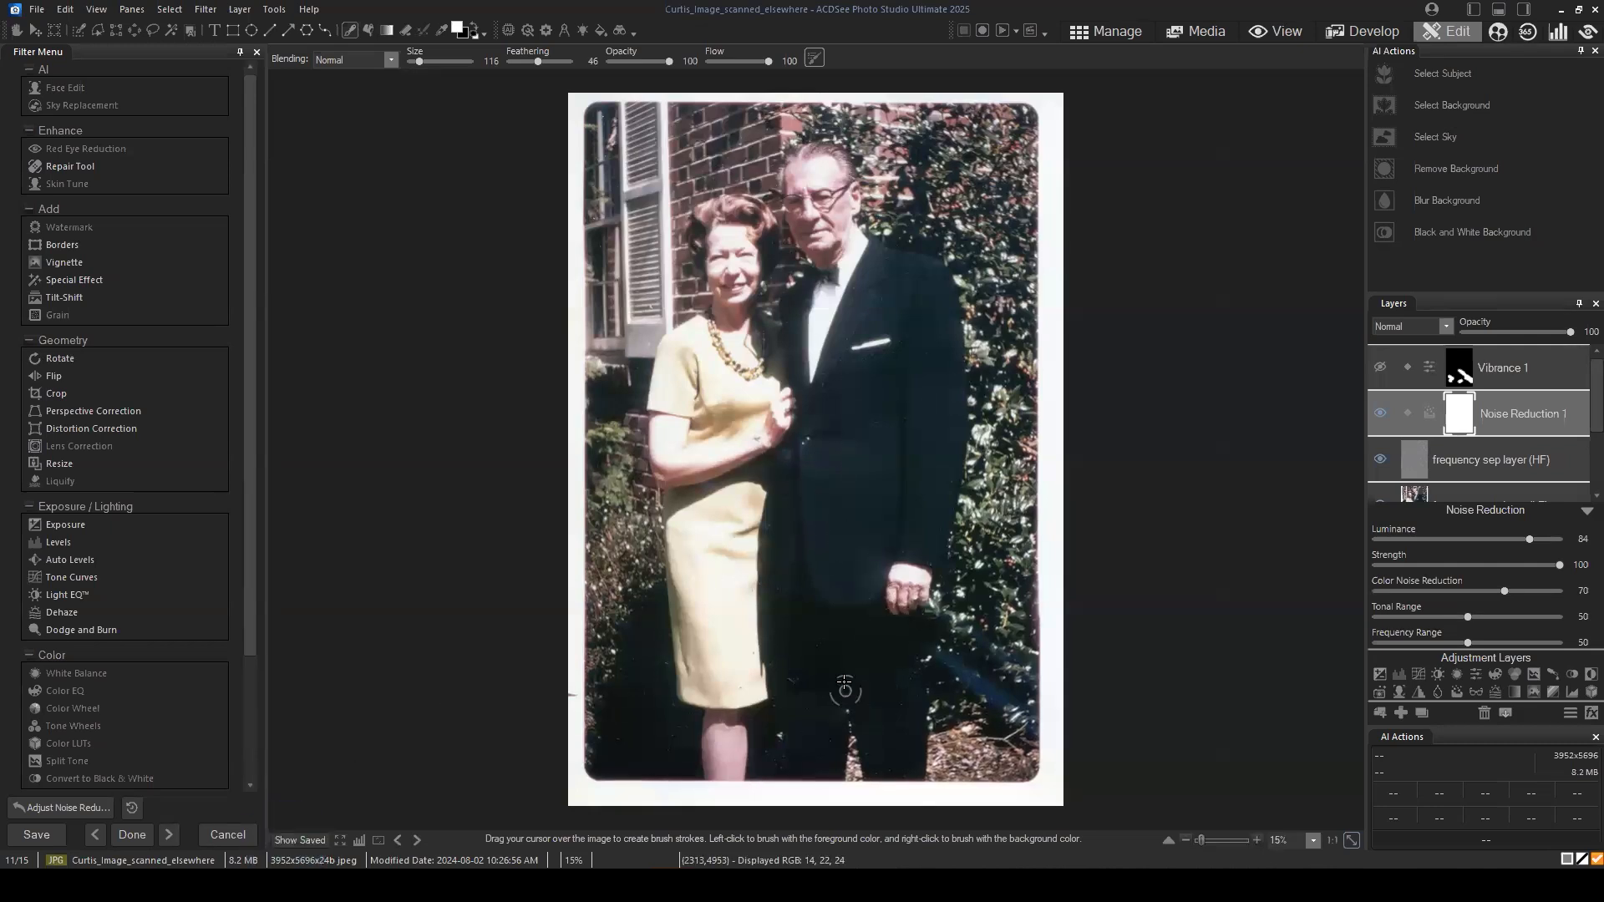
pyautogui.click(303, 843)
pyautogui.scroll(1, 1036, 672)
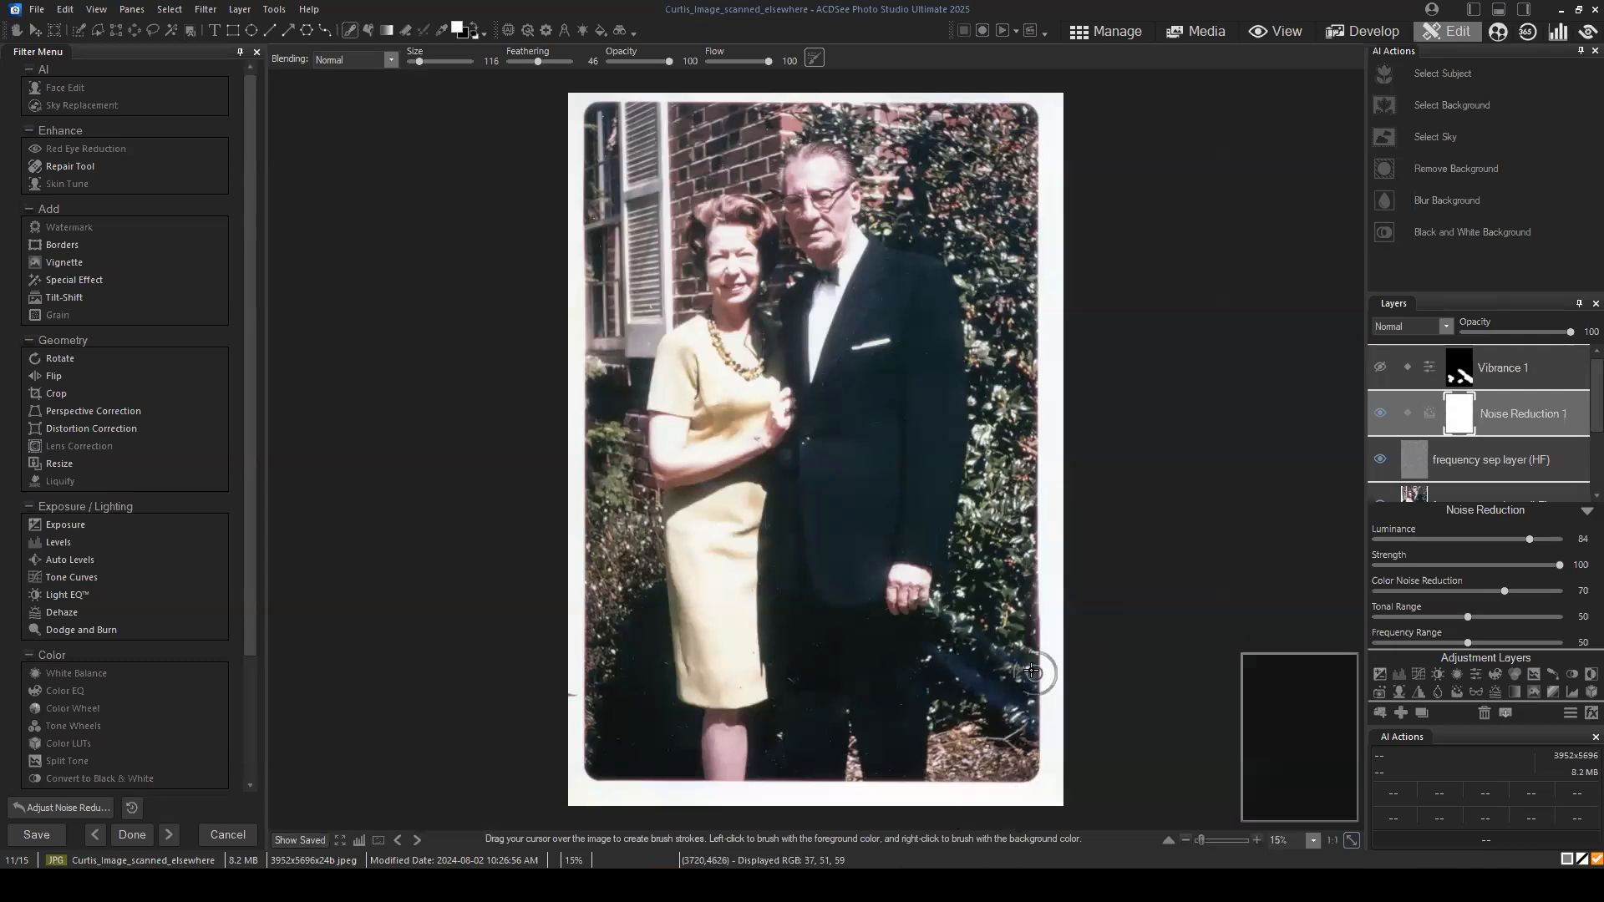
# Step: Fill the Vibrance 1 layer's mask with black to clear the earlier painted areas
pyautogui.scroll(1, 1317, 723)
pyautogui.moveTo(1317, 712); pyautogui.dragTo(1312, 727)
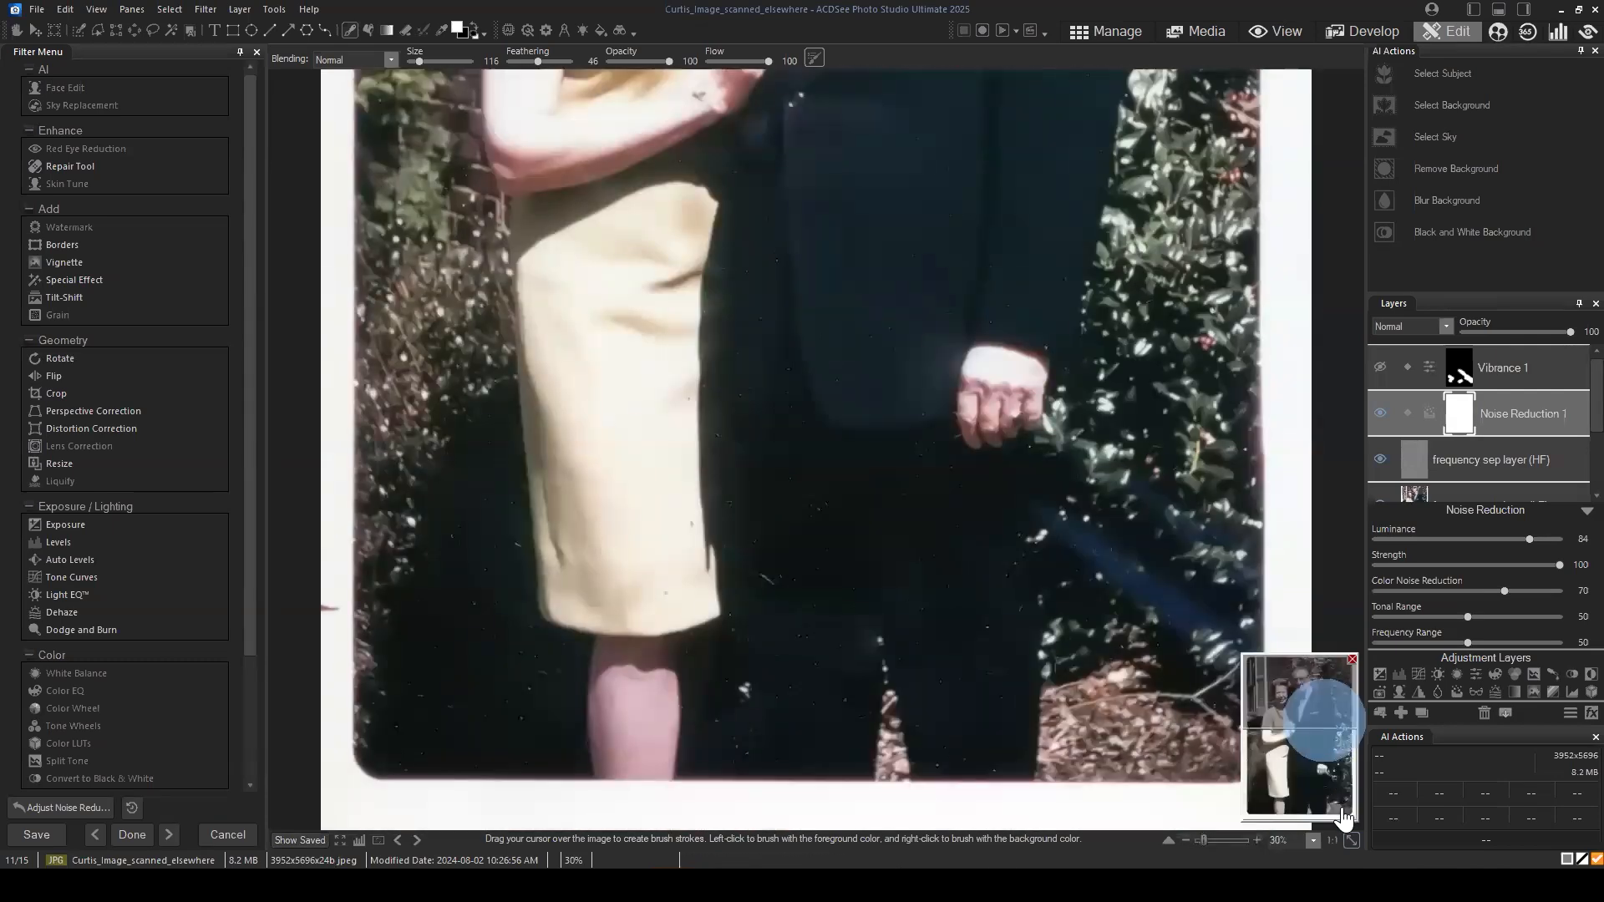
pyautogui.click(1549, 358)
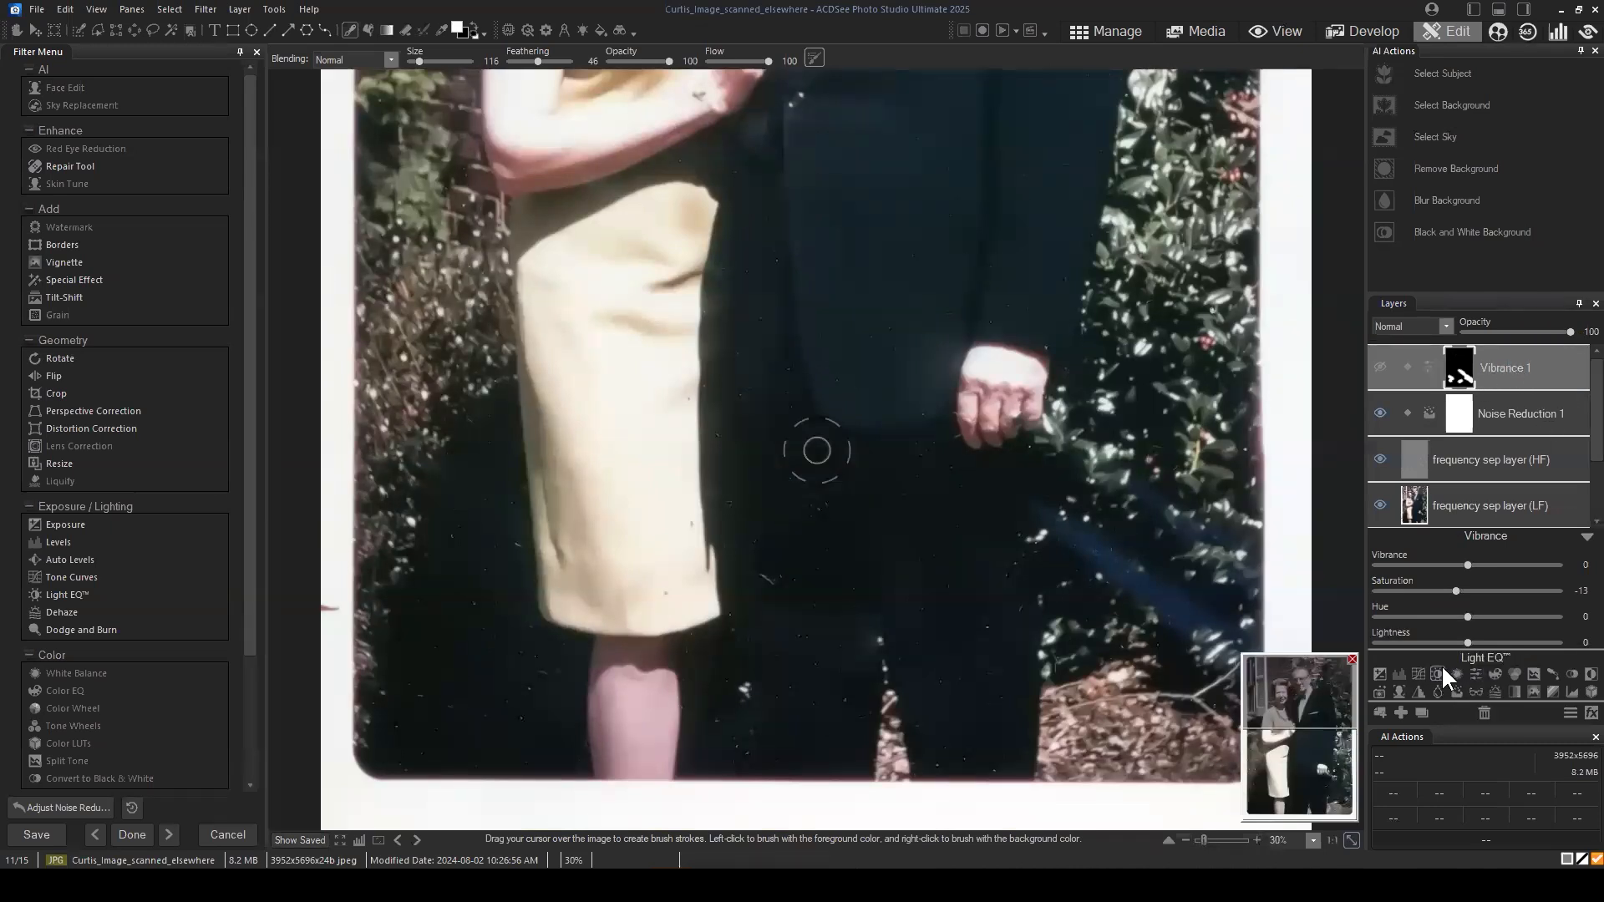
pyautogui.rightClick(1458, 361)
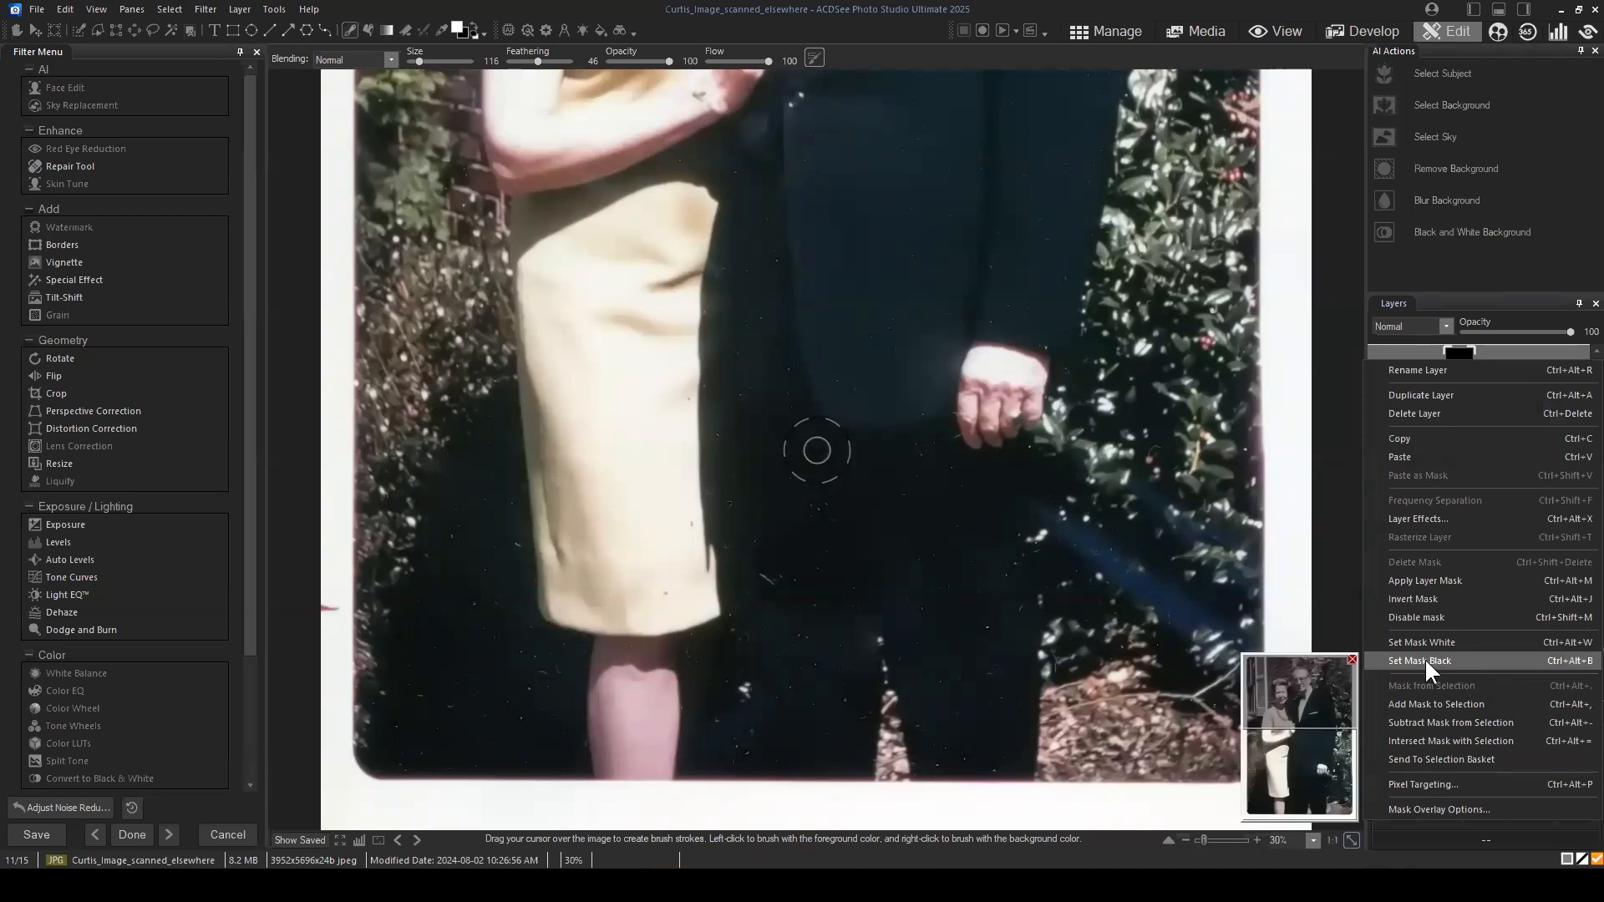
pyautogui.click(1425, 660)
pyautogui.click(1466, 365)
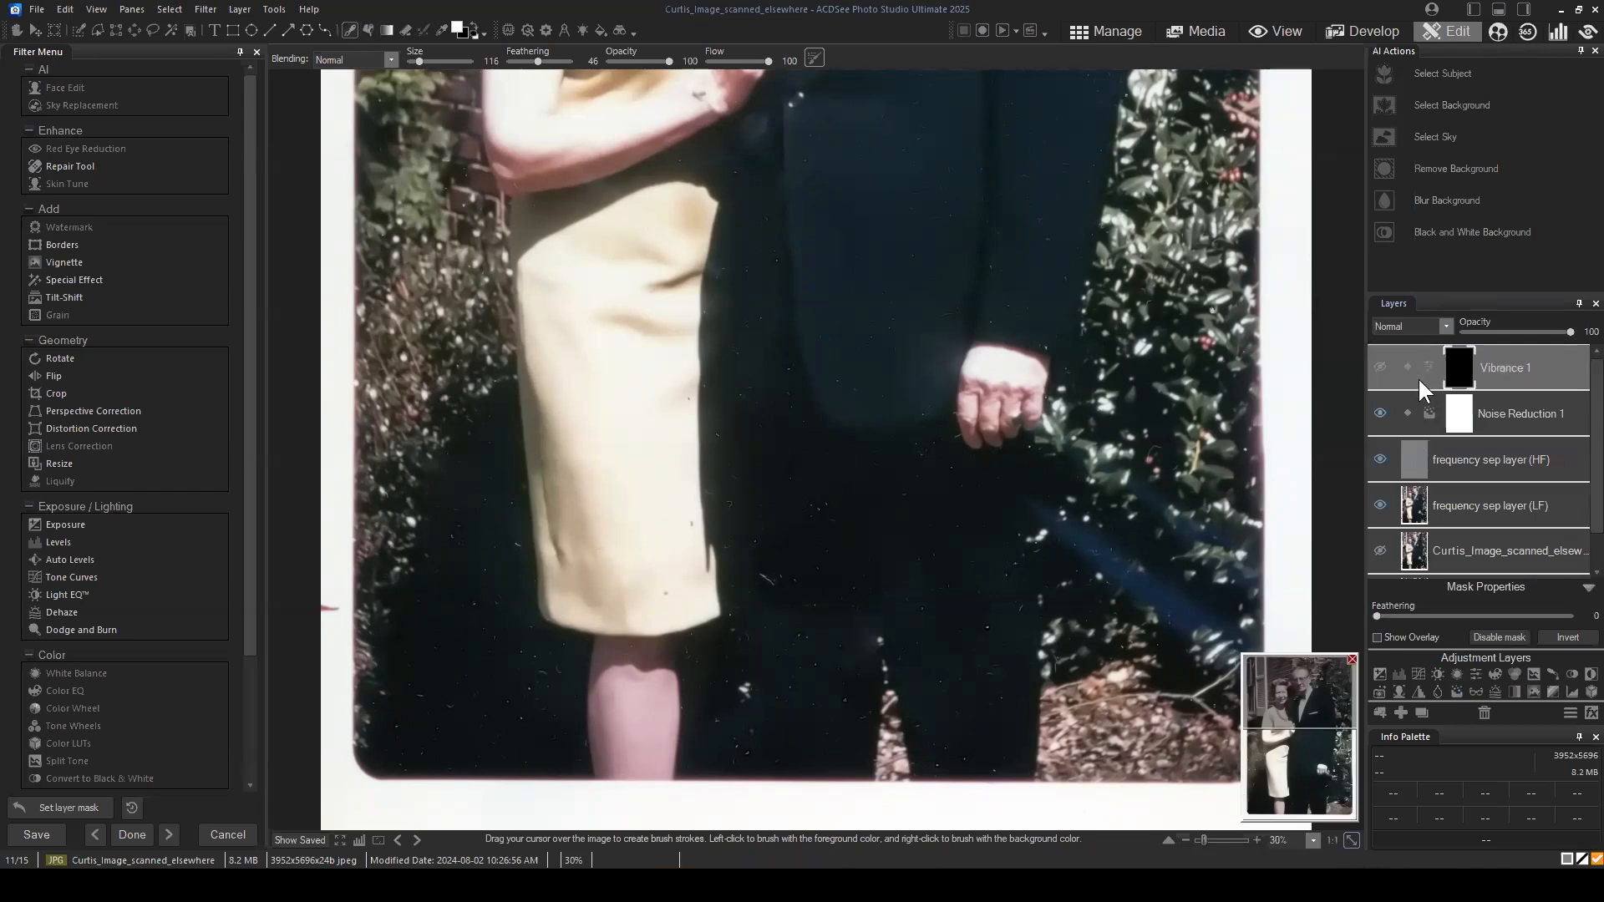
# Step: Paint white on the Vibrance 1 mask along the blue streak beside the man's legs, with brush size 128
pyautogui.scroll(2, 1167, 513)
pyautogui.moveTo(1100, 465)
pyautogui.mouseDown()
pyautogui.moveTo(1244, 575)
pyautogui.moveTo(1118, 481)
pyautogui.moveTo(1215, 550)
pyautogui.mouseUp()
pyautogui.scroll(-1, 1207, 533)
pyautogui.click(1301, 706)
pyautogui.click(1311, 767)
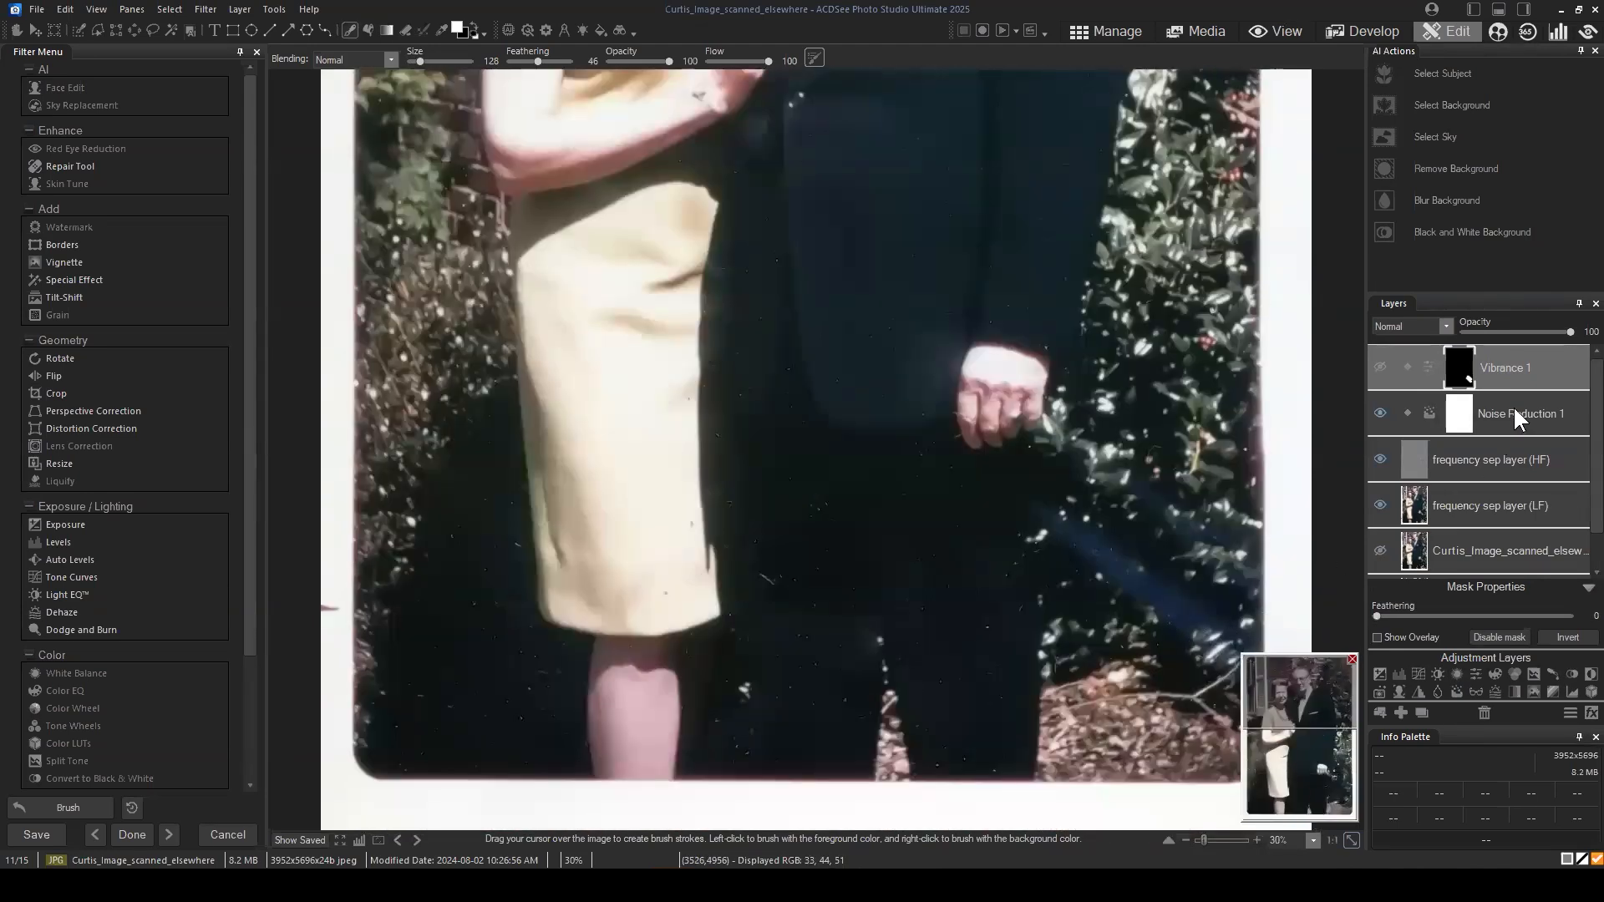
# Step: Set the Vibrance 1 layer's Saturation to -34 and make the layer visible
pyautogui.click(1508, 370)
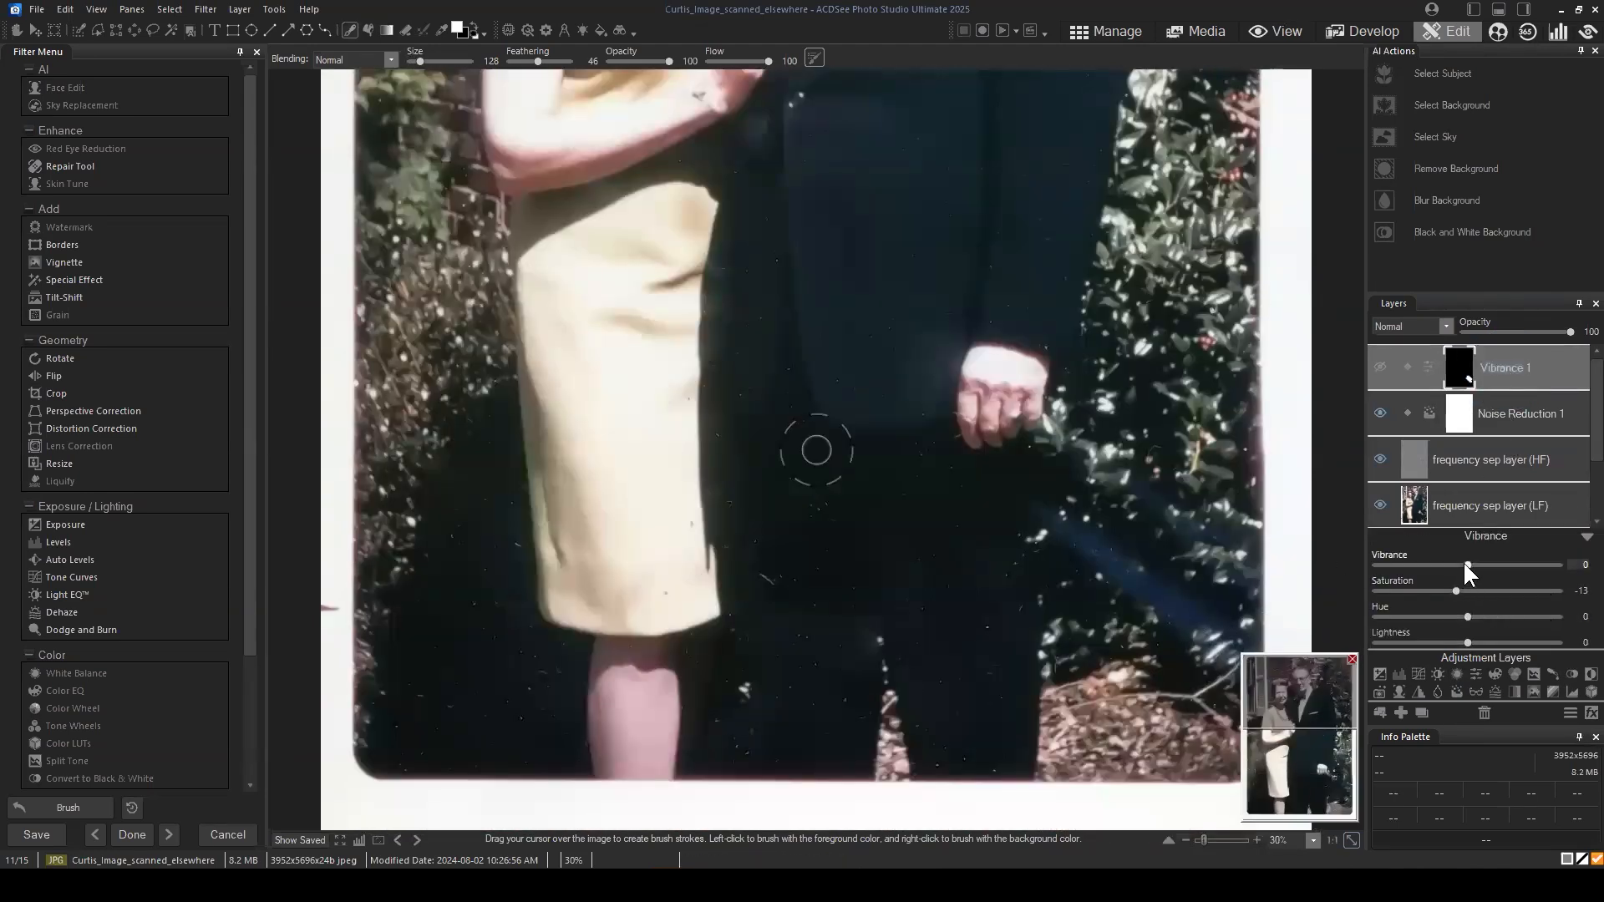
pyautogui.moveTo(1460, 566)
pyautogui.mouseDown()
pyautogui.moveTo(1432, 568)
pyautogui.moveTo(1465, 566)
pyautogui.mouseUp()
pyautogui.moveTo(1461, 586)
pyautogui.mouseDown()
pyautogui.moveTo(1411, 597)
pyautogui.moveTo(1442, 590)
pyautogui.mouseUp()
pyautogui.click(1376, 372)
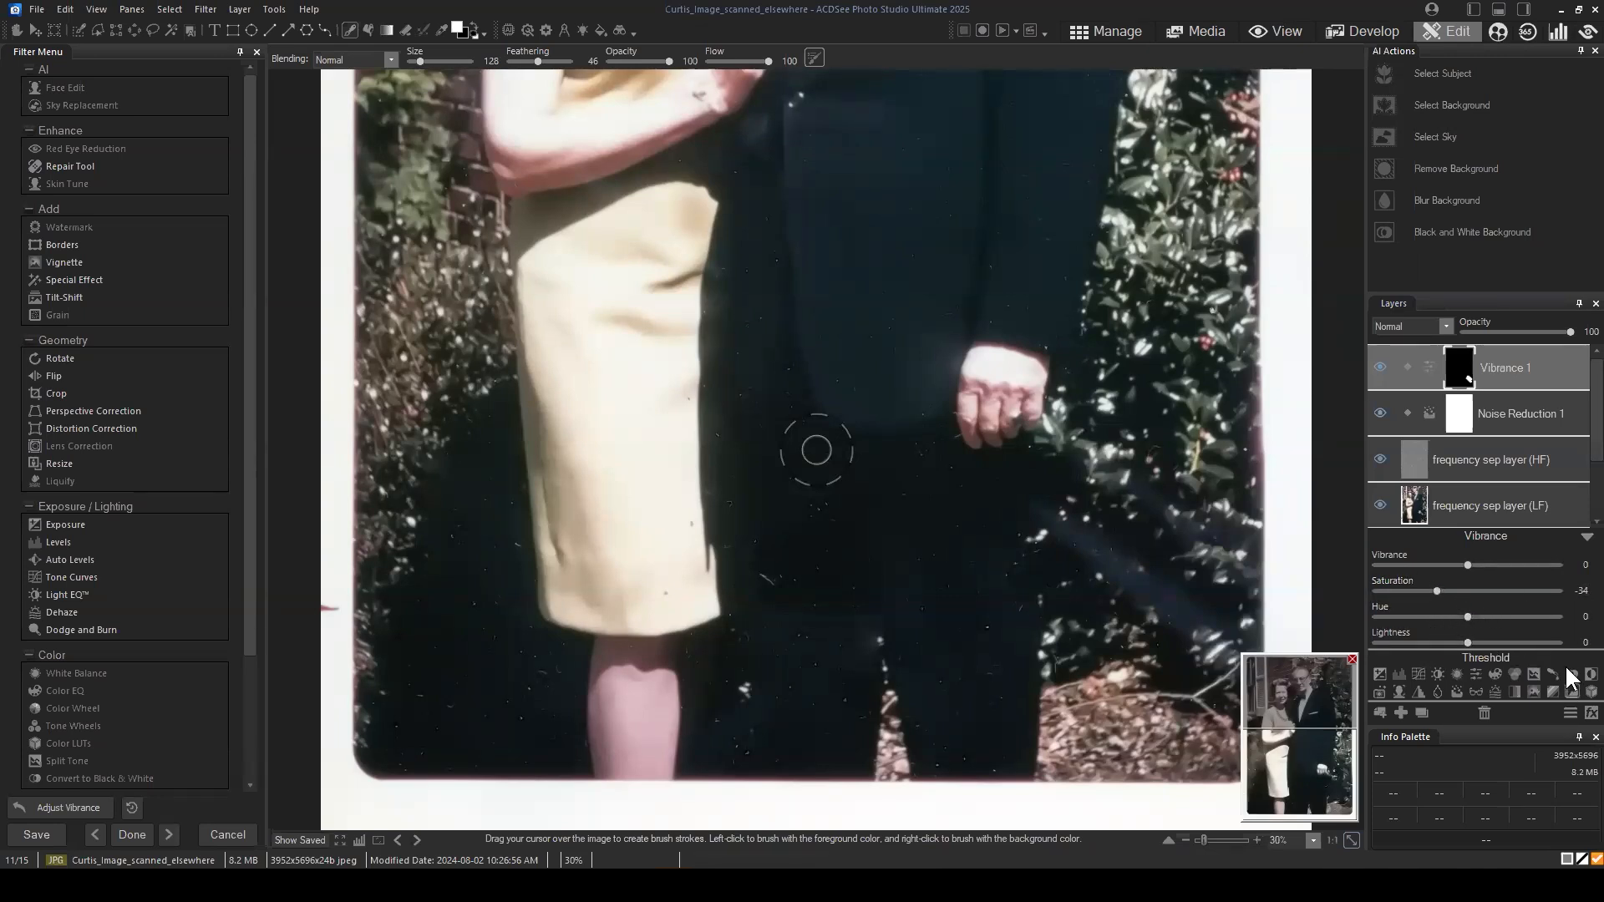
# Step: Add a White Balance adjustment layer above Vibrance 1 and fill its mask with black
pyautogui.click(1456, 677)
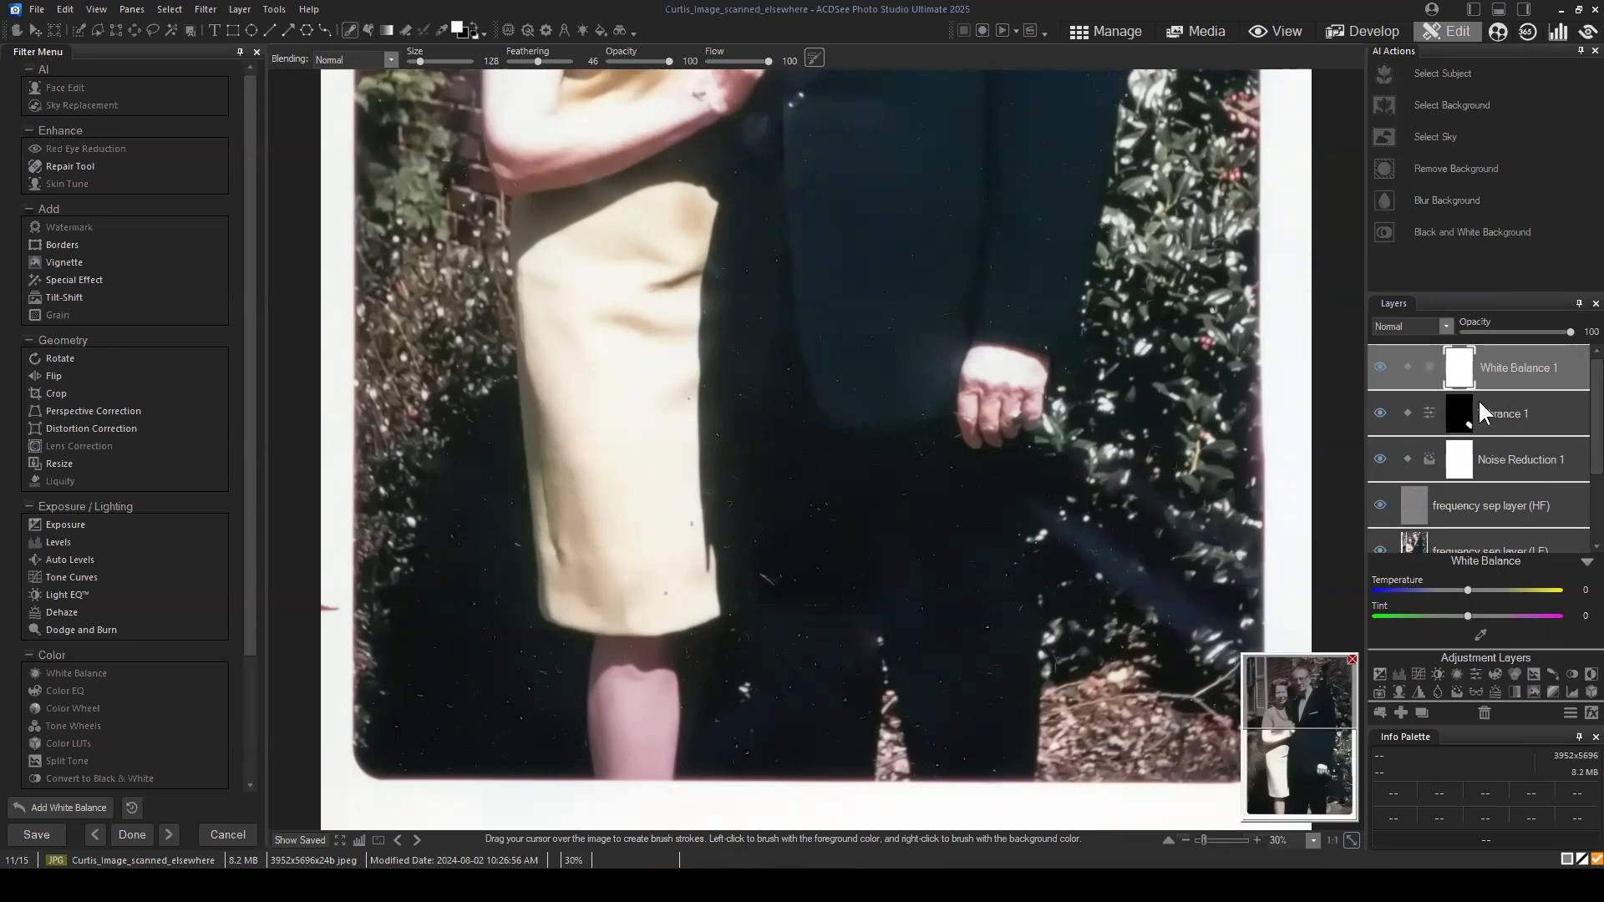
pyautogui.click(1452, 414)
pyautogui.rightClick(1452, 414)
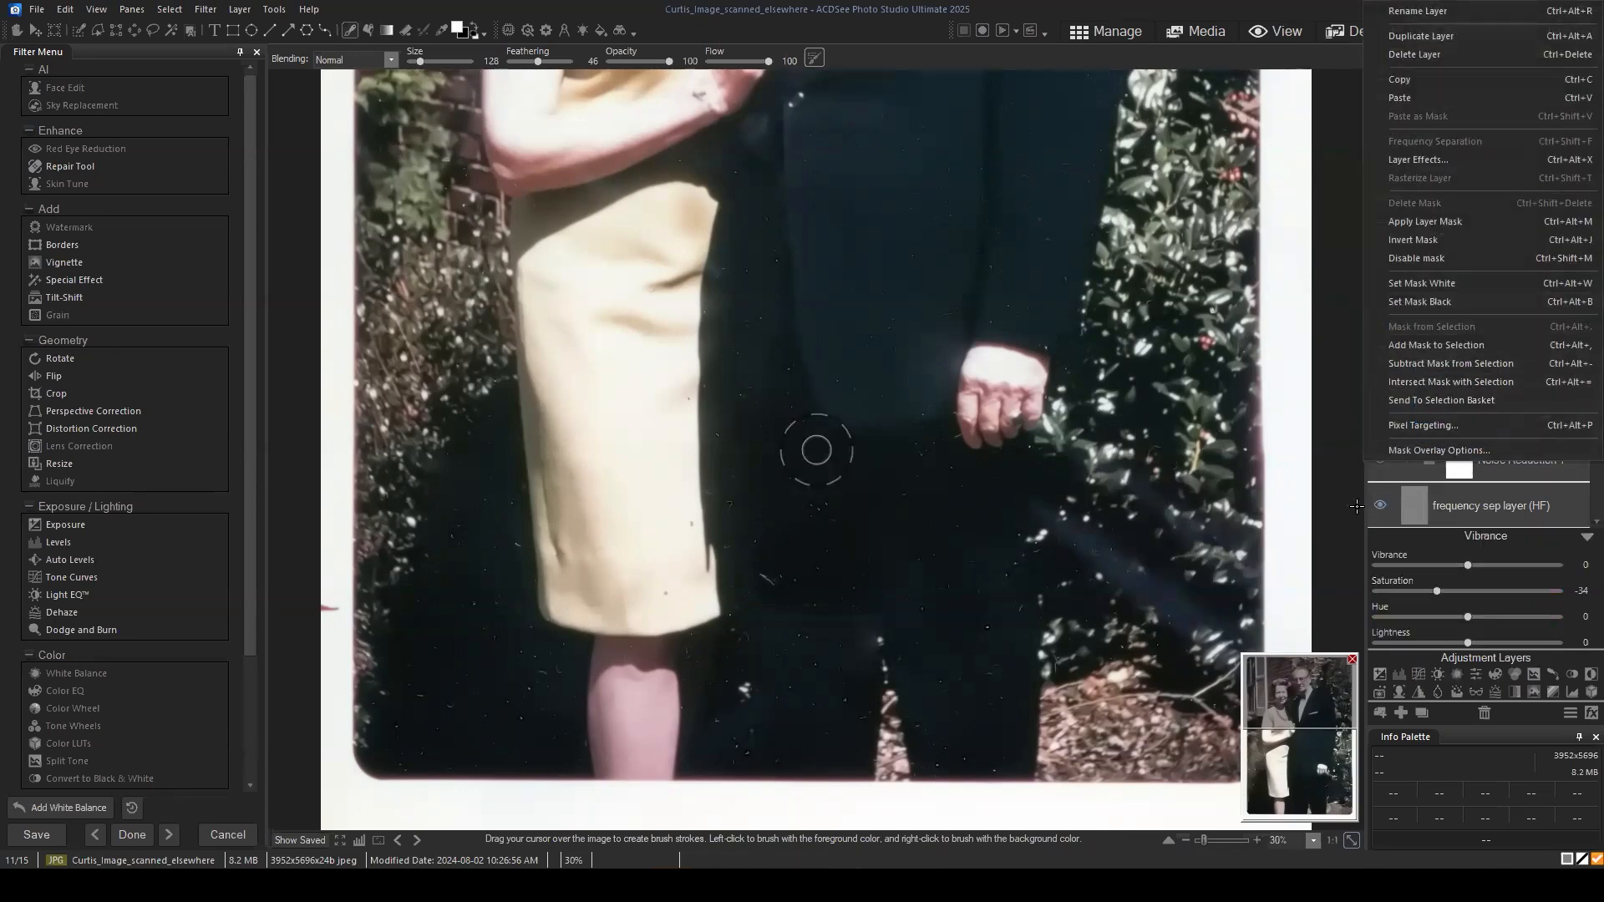
pyautogui.click(1400, 481)
pyautogui.click(1461, 367)
pyautogui.rightClick(1460, 367)
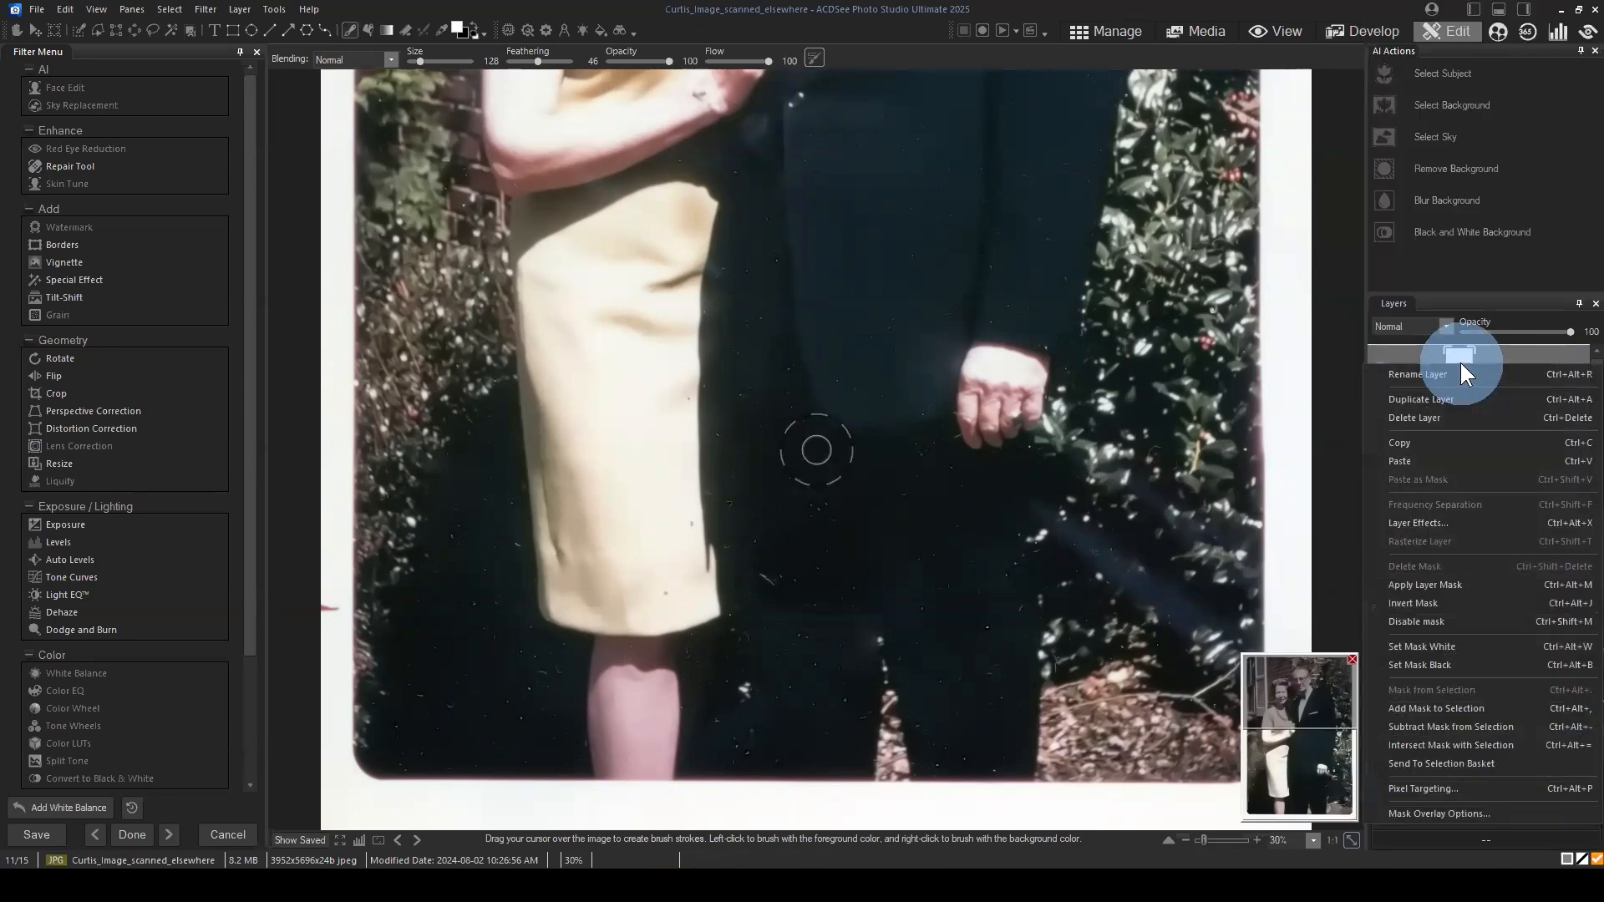
pyautogui.click(1428, 668)
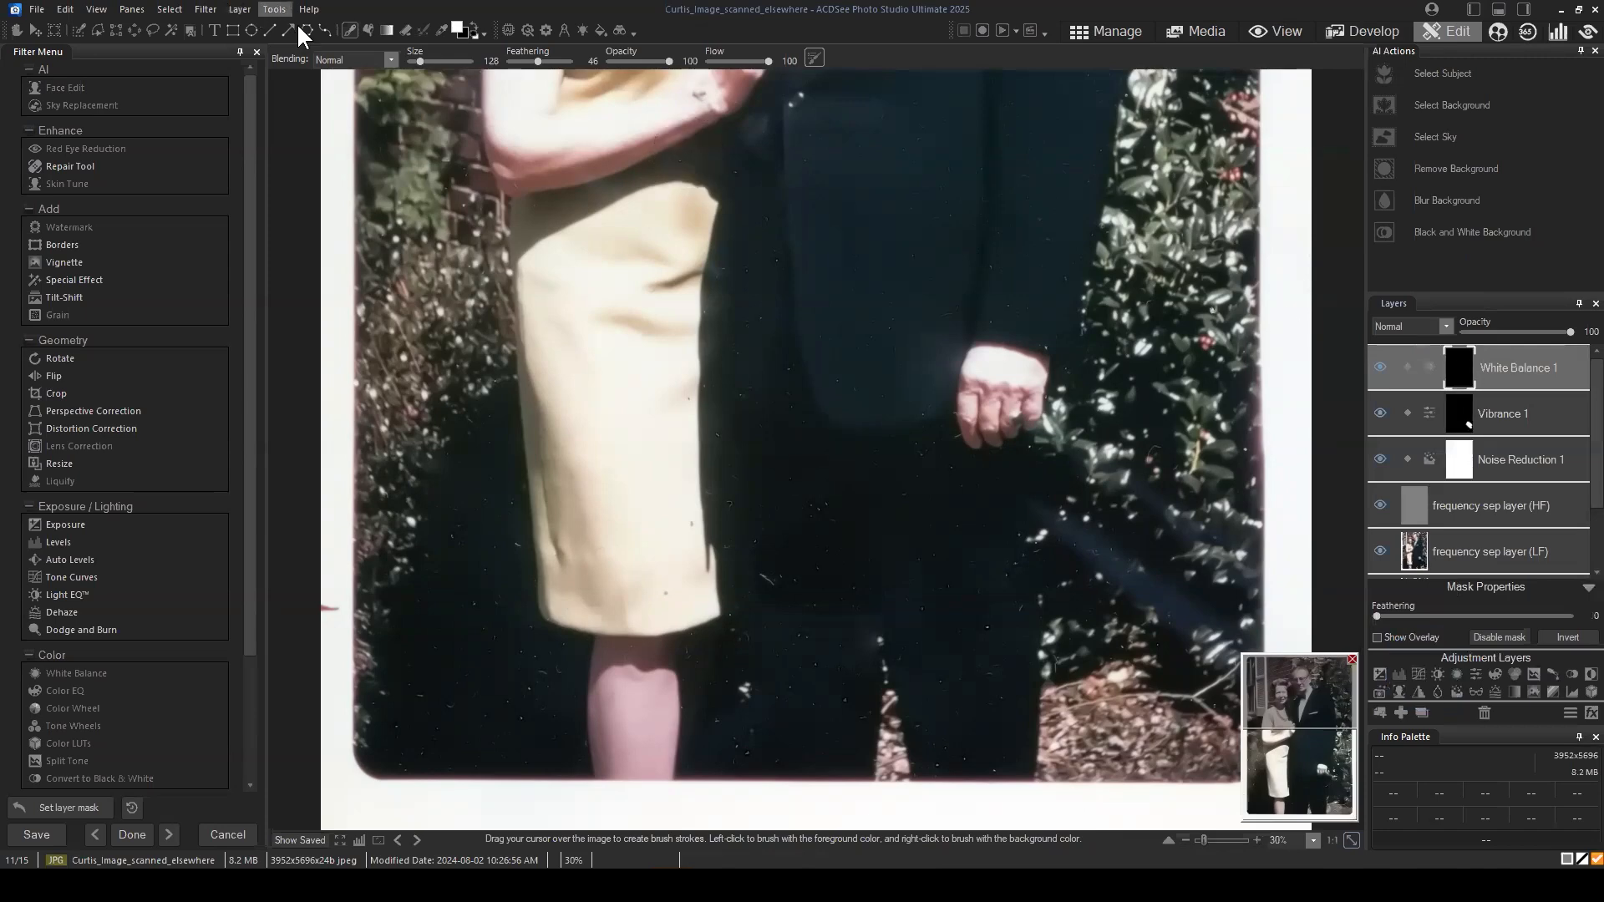
# Step: Paint the White Balance 1 mask along the blue streak with Temperature at 24, and return Temperature to 0
pyautogui.click(1493, 368)
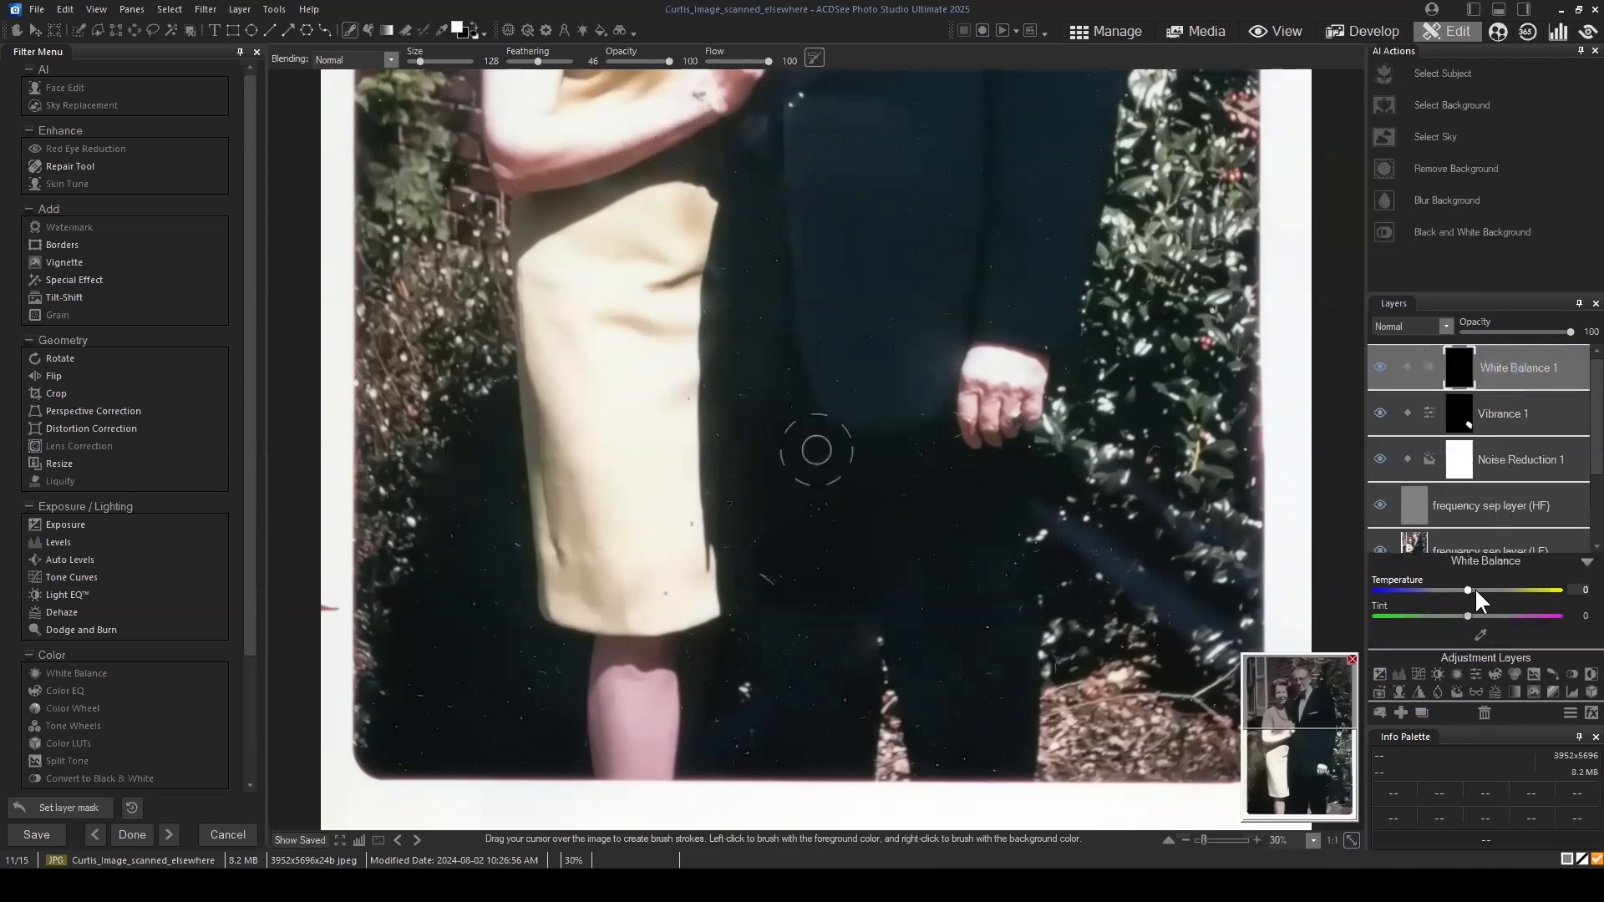
pyautogui.click(1479, 590)
pyautogui.moveTo(1481, 590); pyautogui.dragTo(1489, 589)
pyautogui.moveTo(1157, 504)
pyautogui.mouseDown()
pyautogui.moveTo(1148, 470)
pyautogui.moveTo(1083, 455)
pyautogui.moveTo(1246, 568)
pyautogui.moveTo(1210, 553)
pyautogui.mouseUp()
pyautogui.moveTo(1061, 511); pyautogui.dragTo(1239, 656)
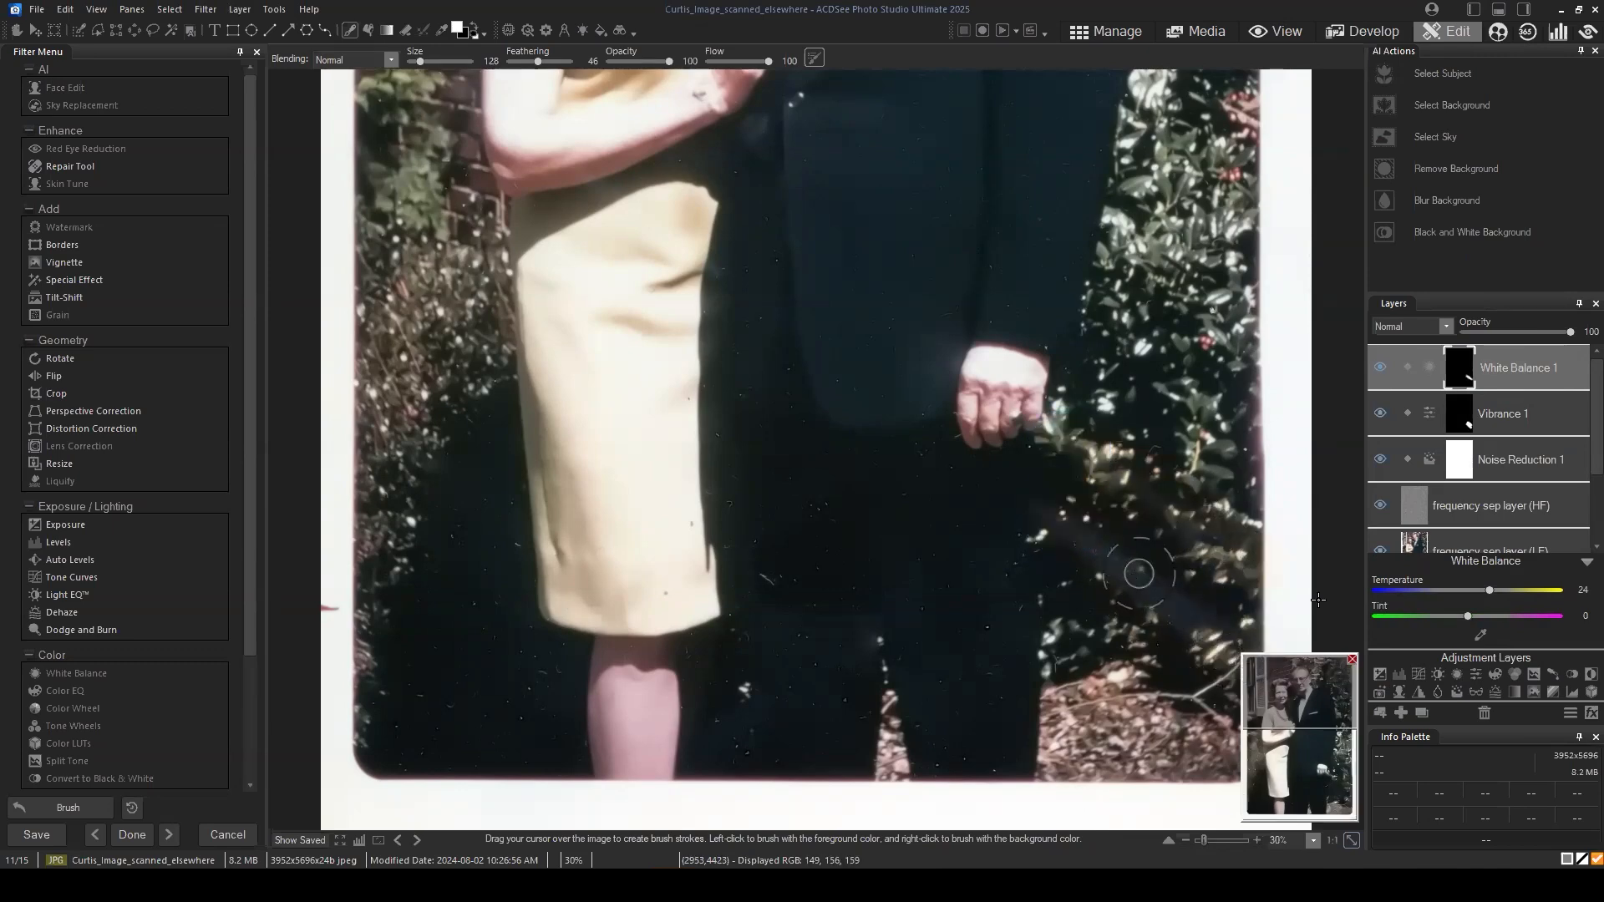
pyautogui.moveTo(1490, 589)
pyautogui.mouseDown()
pyautogui.moveTo(1470, 583)
pyautogui.moveTo(1487, 615)
pyautogui.moveTo(1461, 616)
pyautogui.moveTo(1467, 590)
pyautogui.mouseUp()
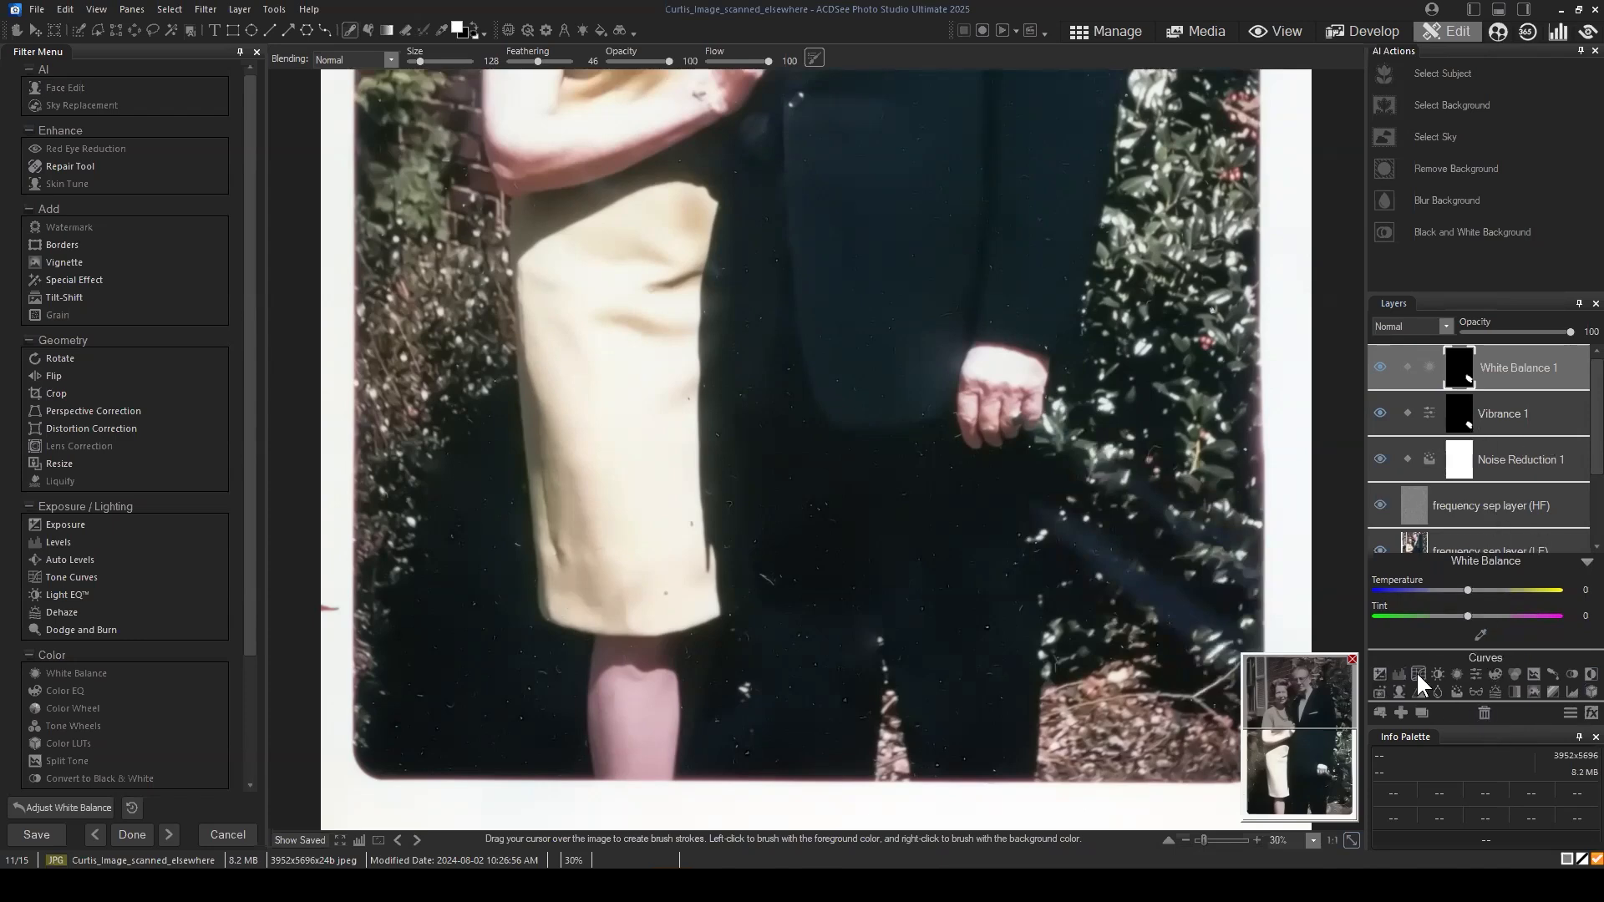
# Step: Add an Exposure adjustment layer on top and fill its mask with black
pyautogui.click(1380, 673)
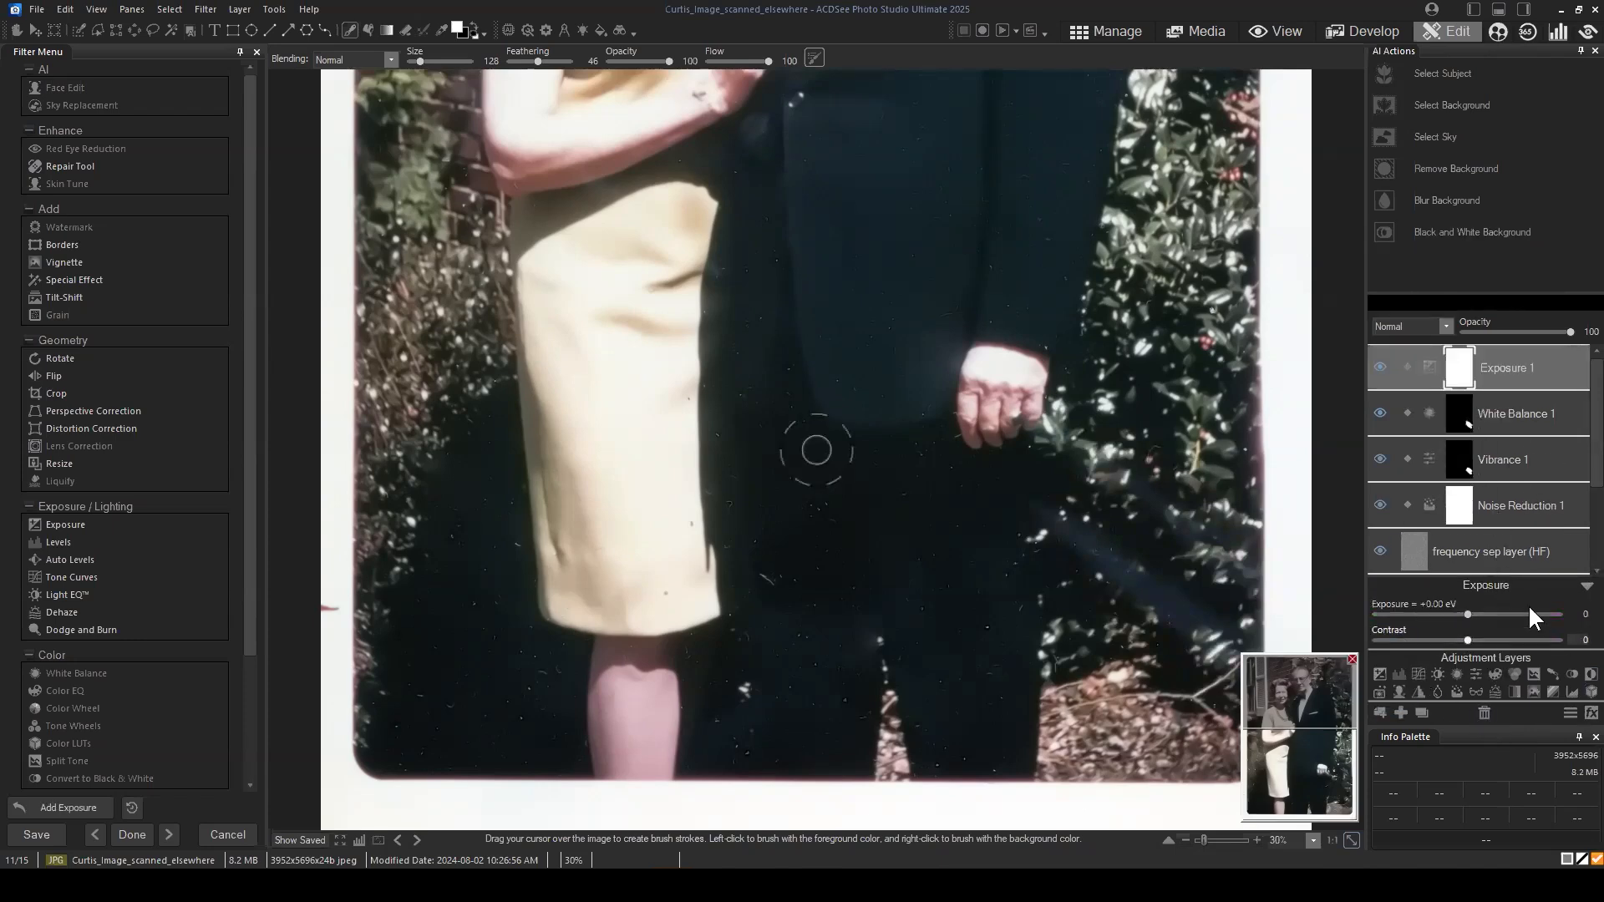
pyautogui.rightClick(1467, 369)
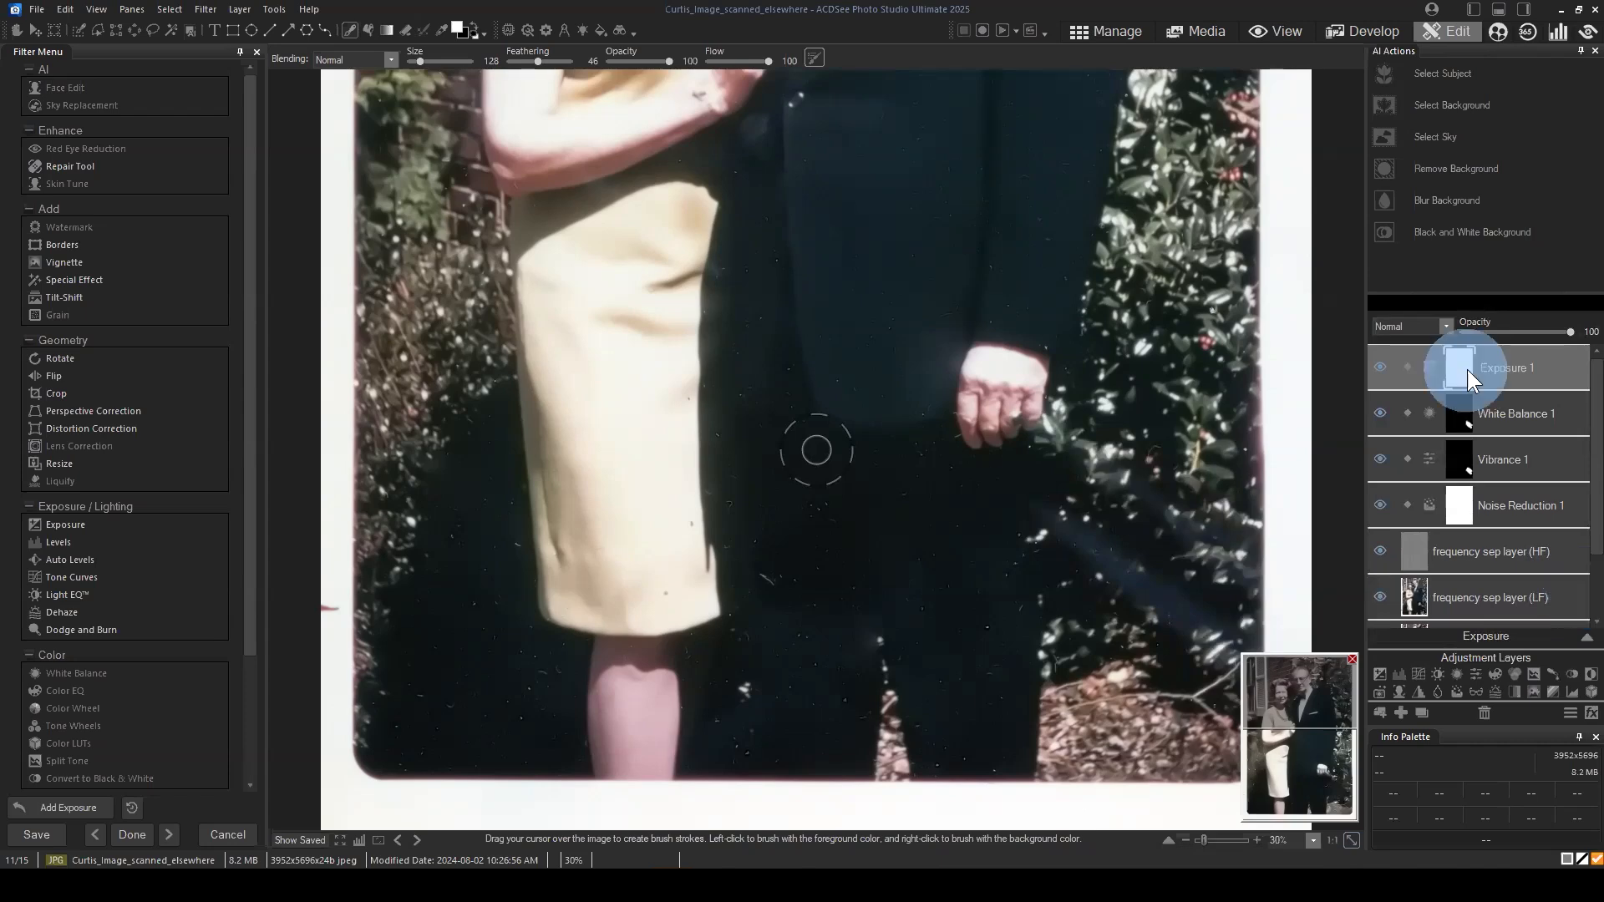
pyautogui.click(1437, 672)
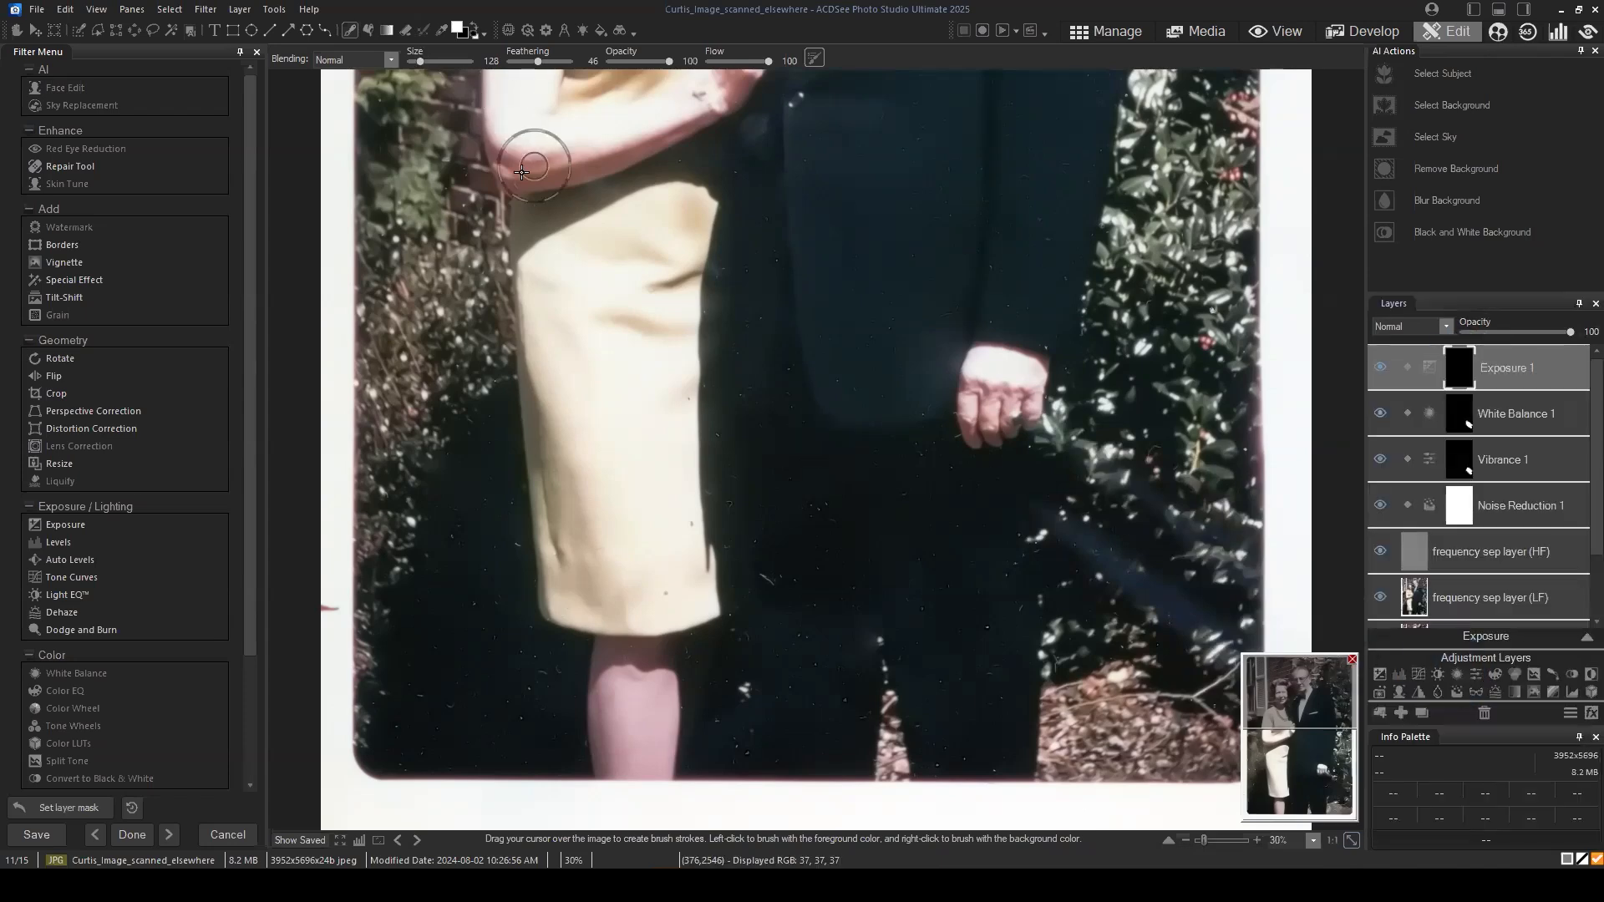
# Step: Paint white on the Exposure 1 mask along the blue streak in the foliage
pyautogui.click(1092, 459)
pyautogui.click(1134, 492)
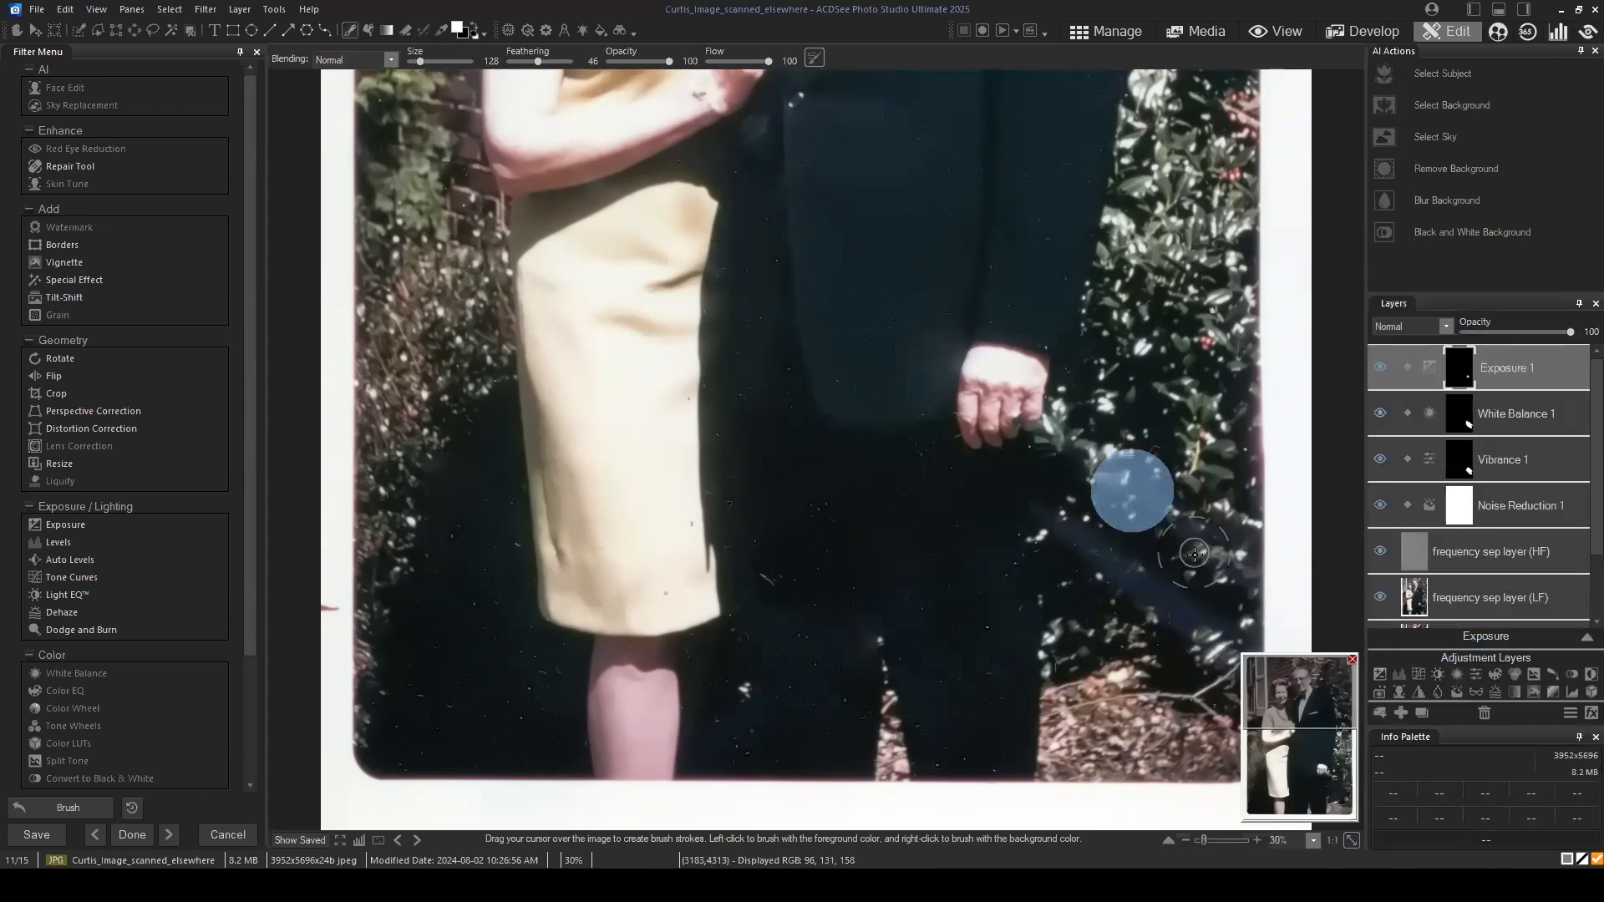
pyautogui.click(1168, 523)
pyautogui.click(1123, 487)
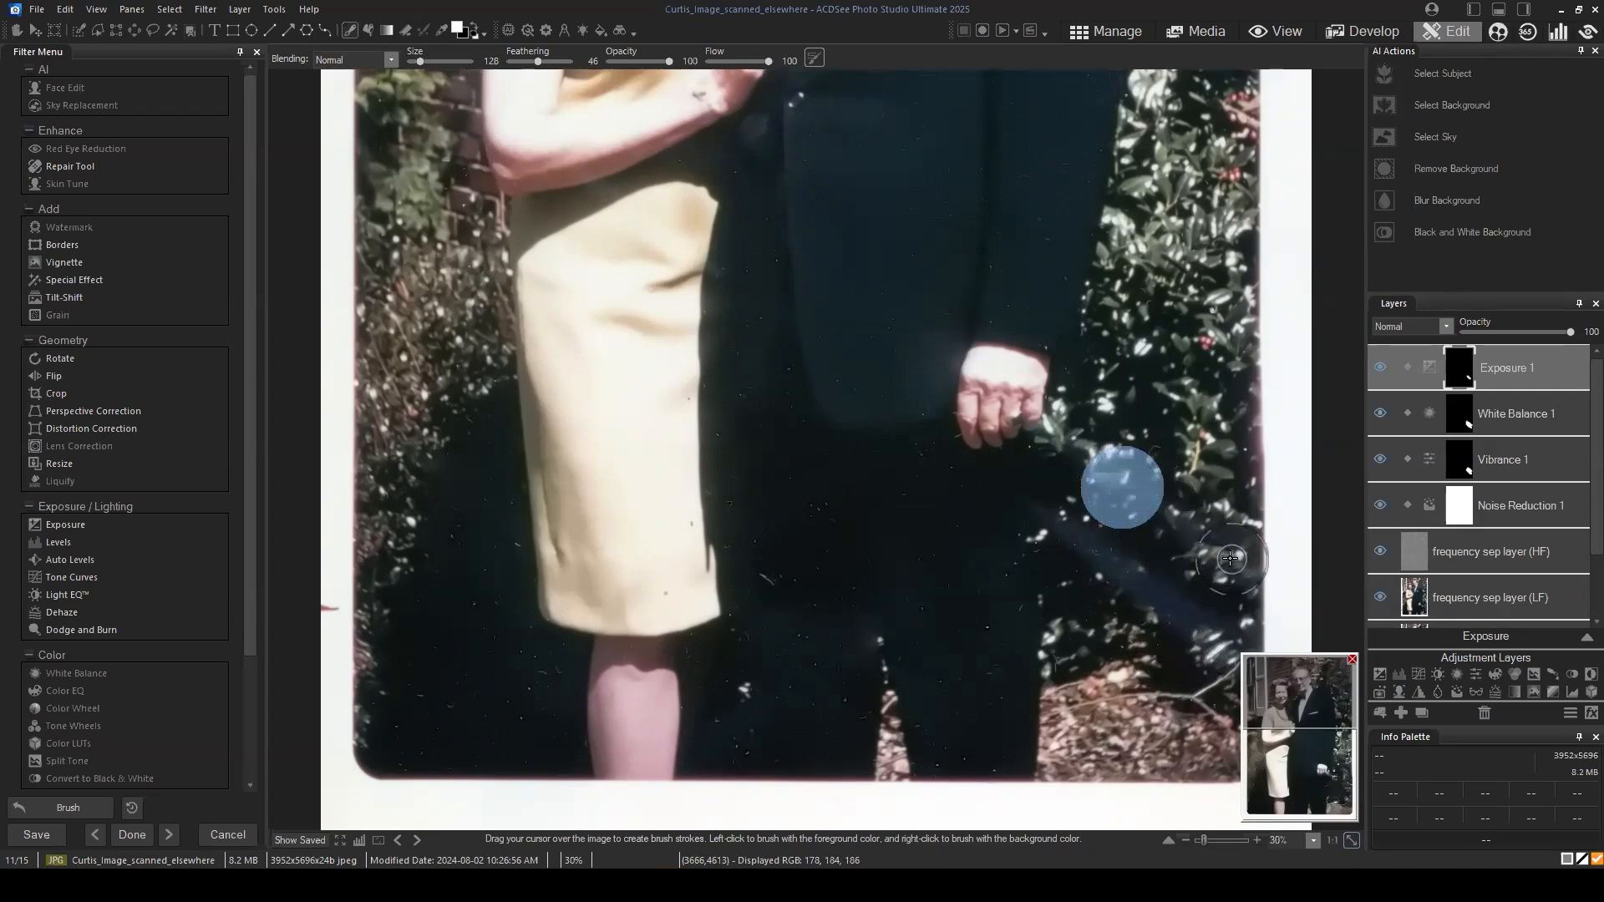
pyautogui.click(1203, 627)
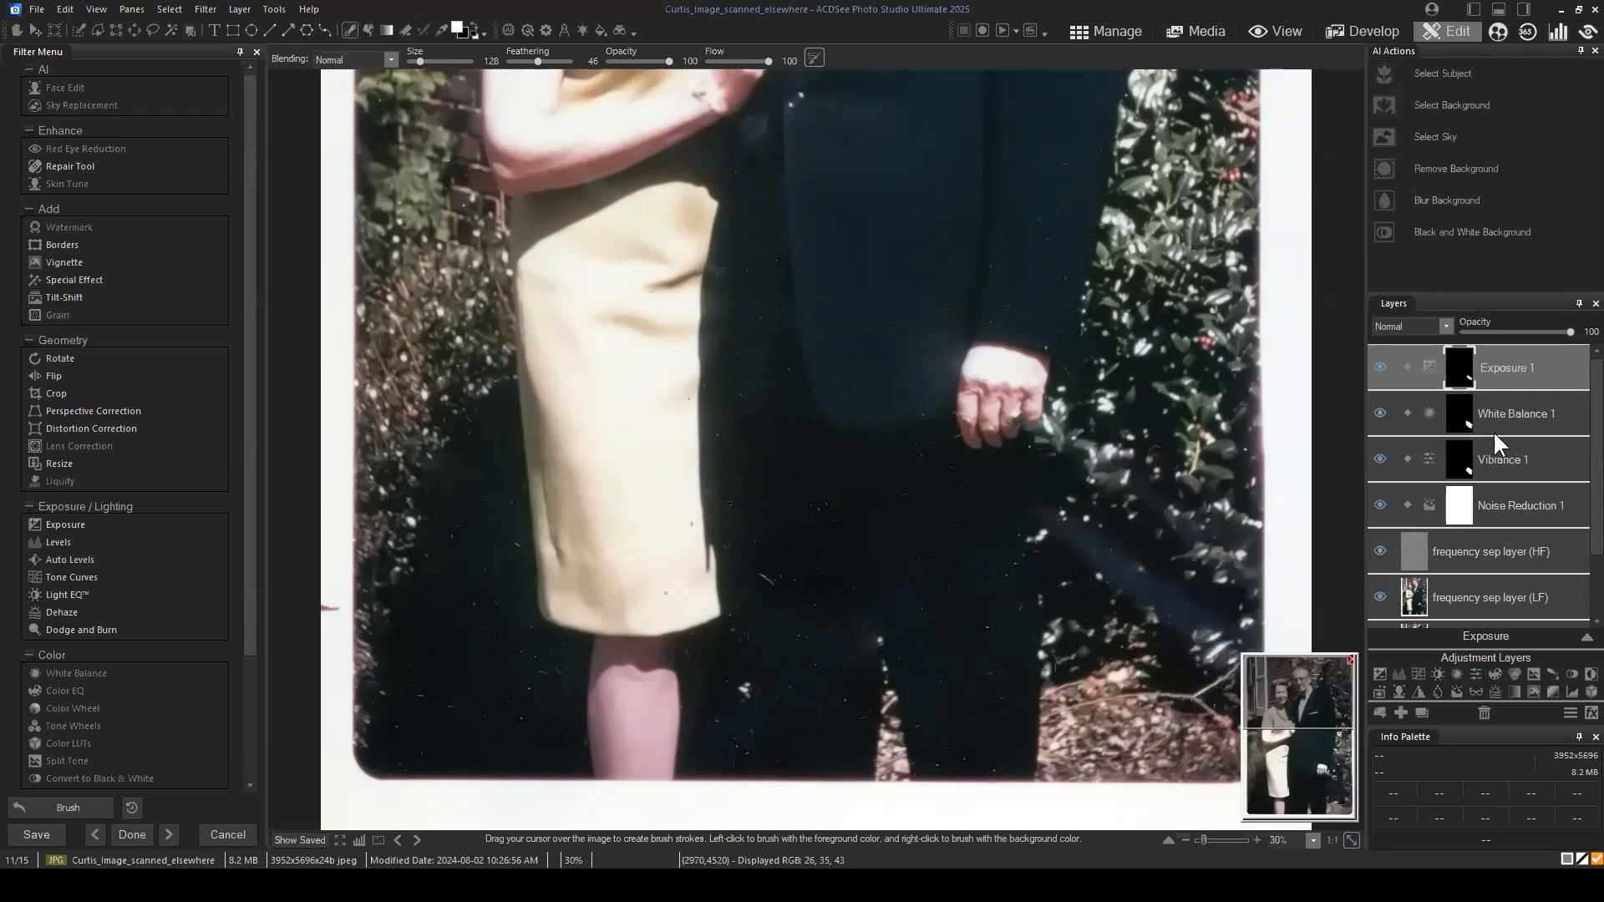
# Step: Try lowering the Exposure 1 layer's exposure to -0.24 eV
pyautogui.click(1518, 371)
pyautogui.click(1561, 637)
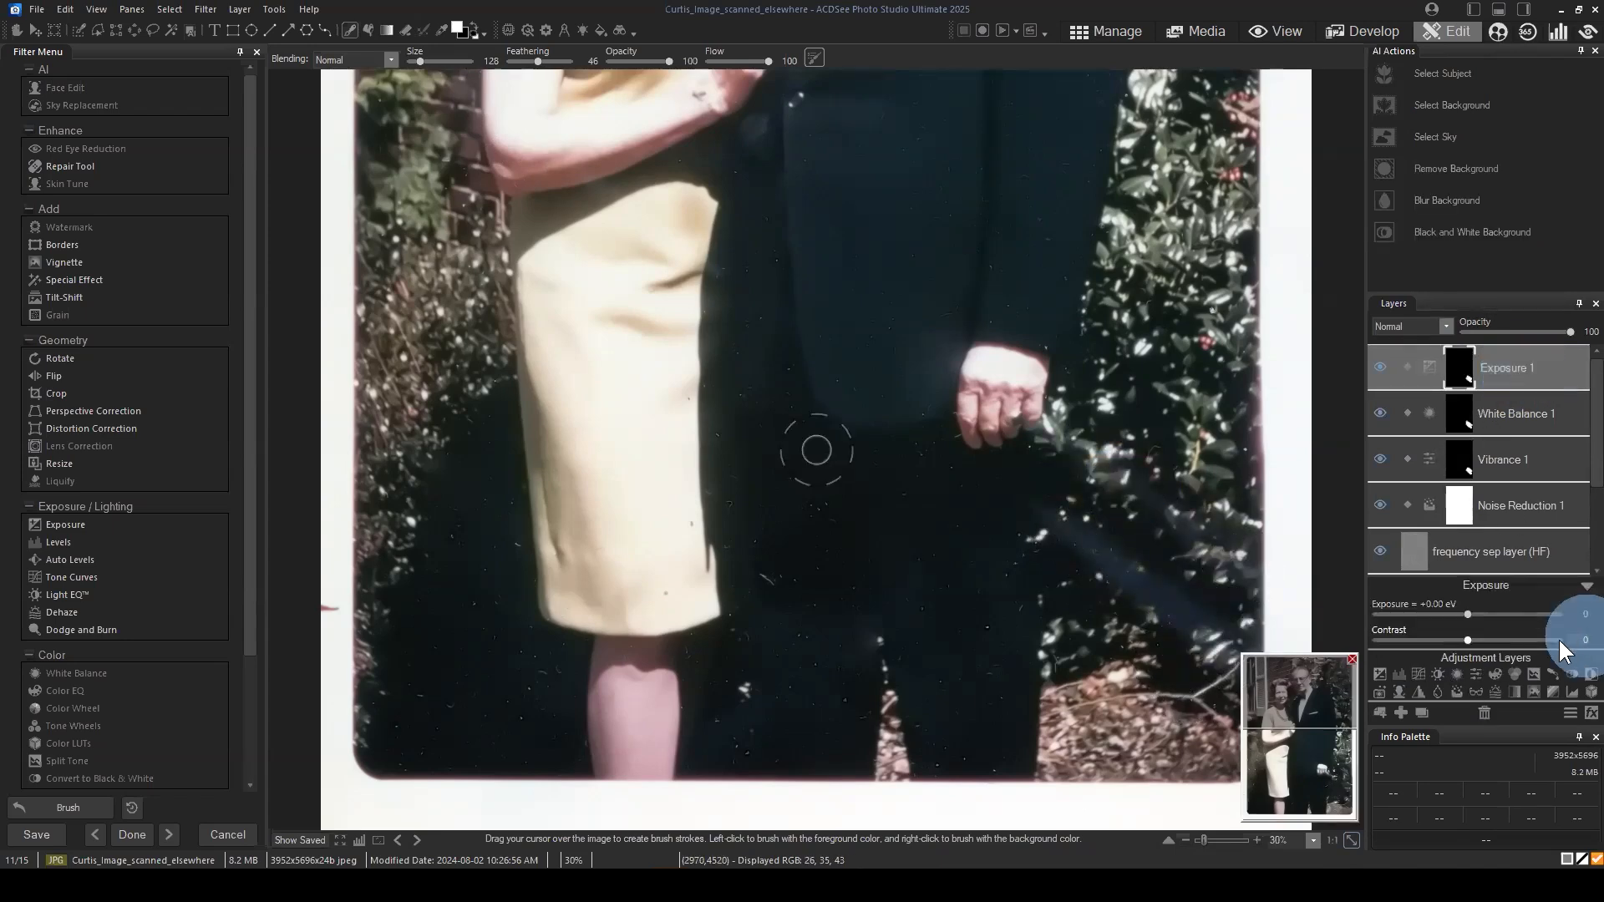
pyautogui.click(1460, 615)
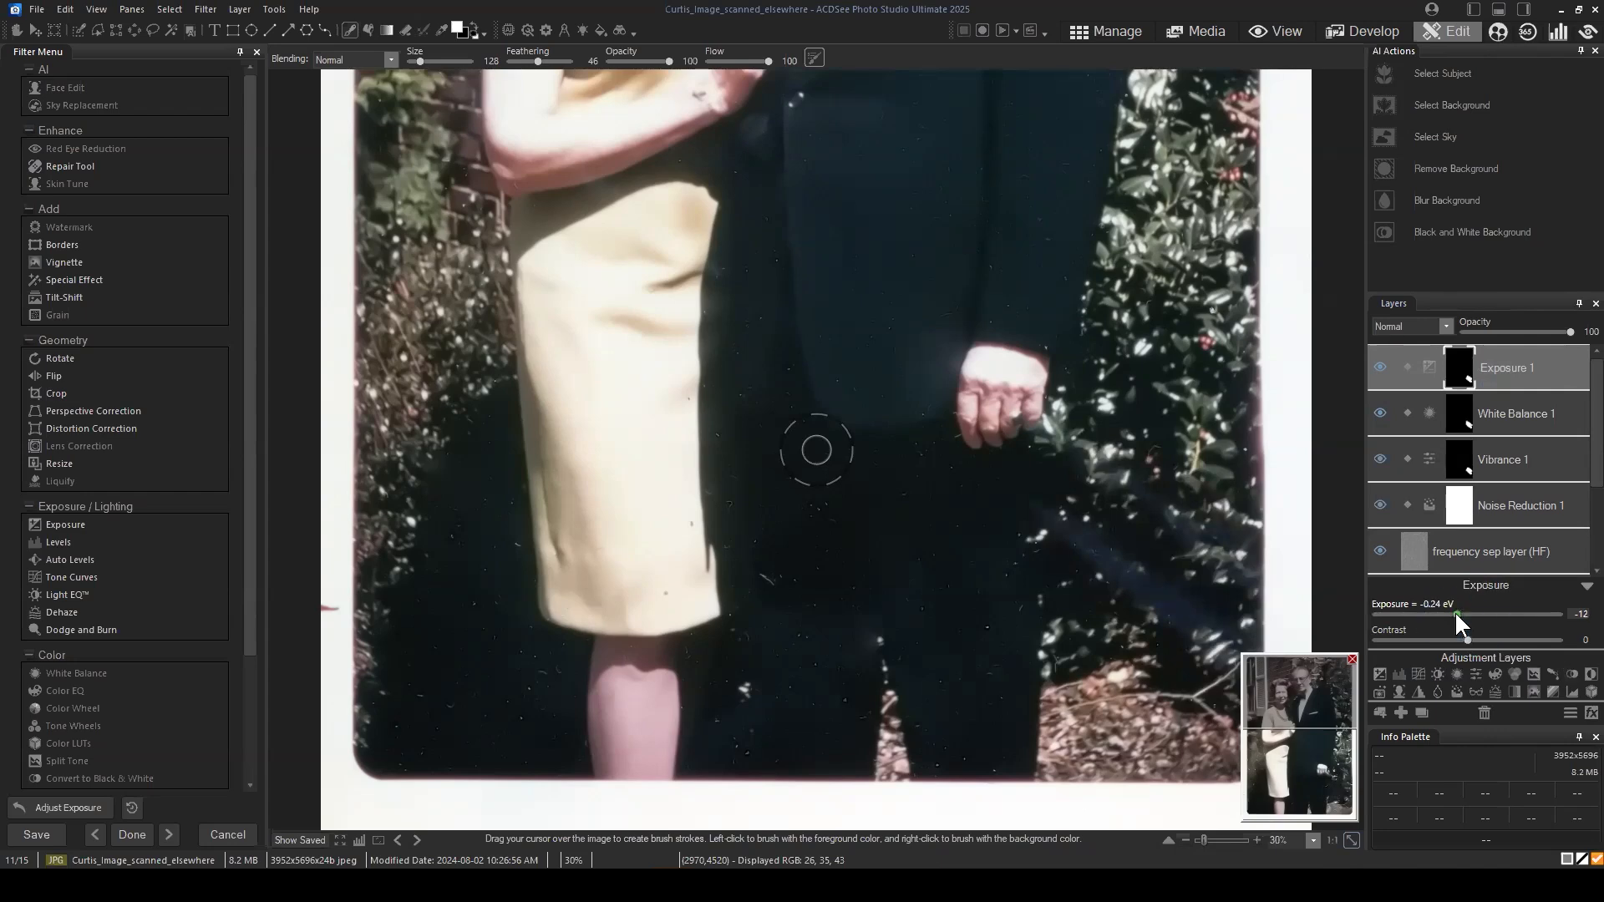
pyautogui.moveTo(1460, 613)
pyautogui.mouseDown()
pyautogui.moveTo(1467, 640)
pyautogui.moveTo(1461, 610)
pyautogui.mouseUp()
# Step: Hide White Balance 1 and Exposure 1, and set the Vibrance 1 layer to Vibrance -21, Saturation 0 and Lightness -11
pyautogui.click(1513, 412)
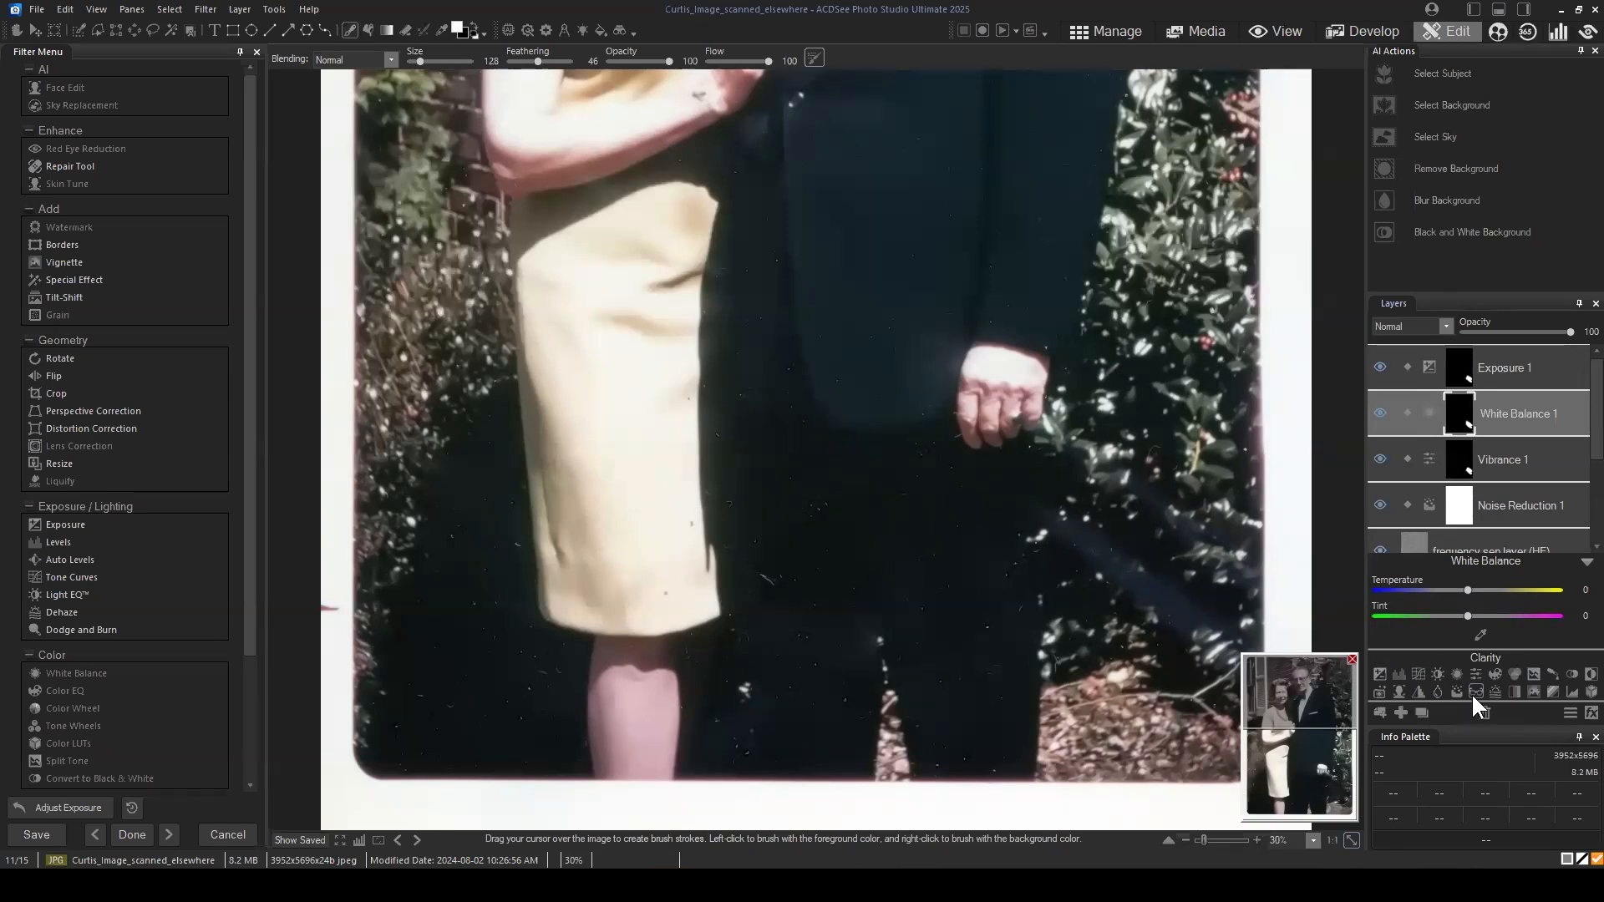
pyautogui.click(1517, 466)
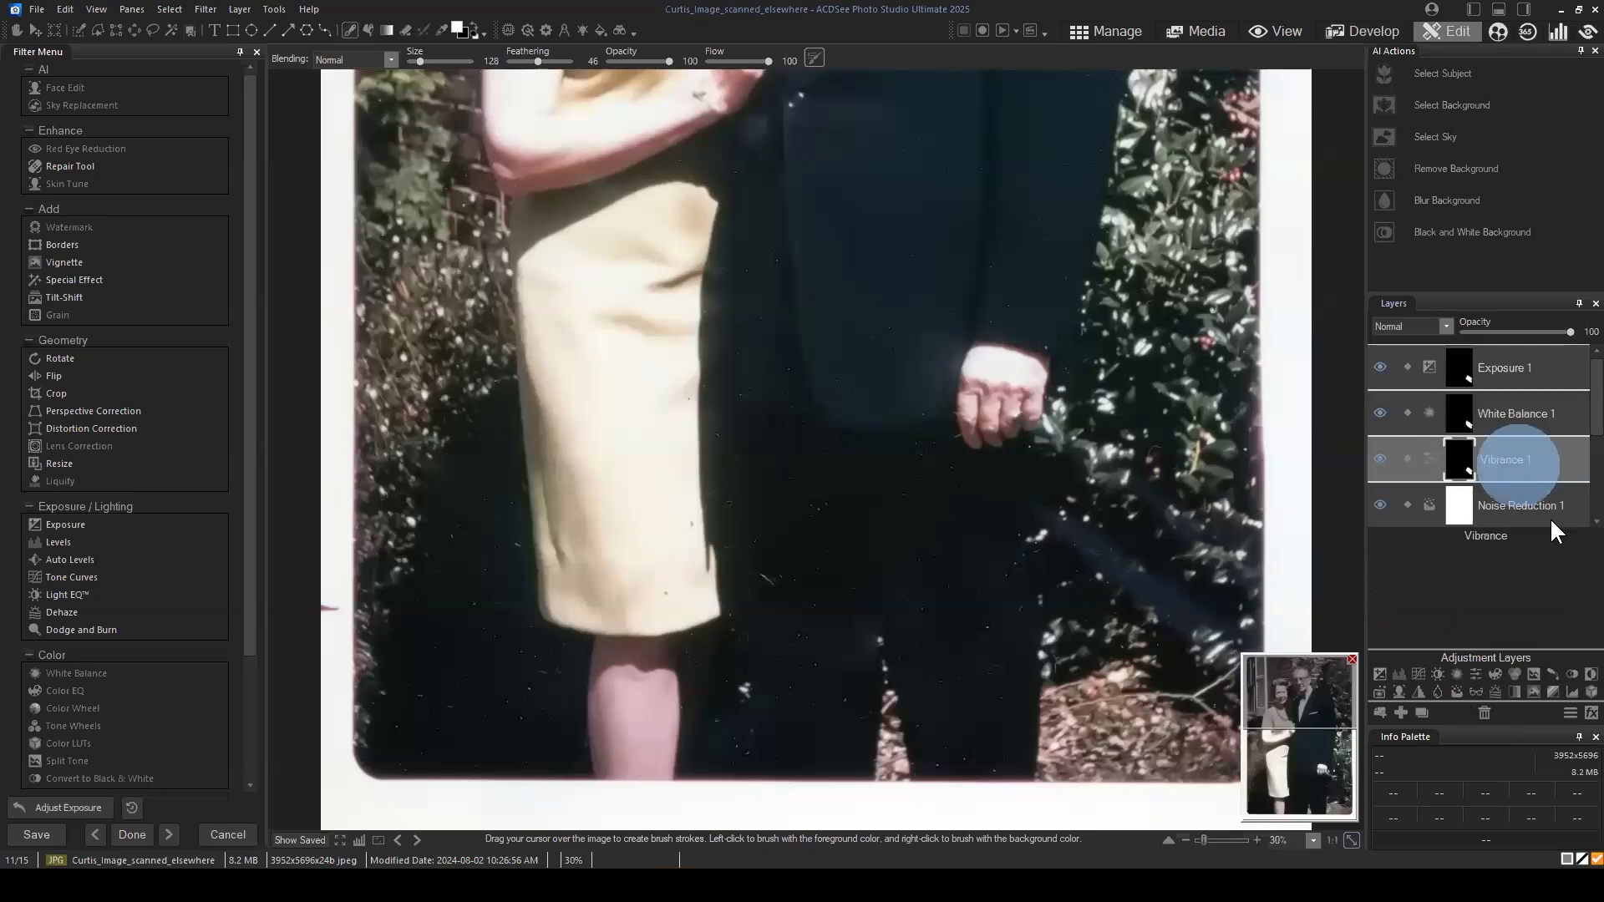
pyautogui.click(1307, 702)
pyautogui.moveTo(1313, 737); pyautogui.dragTo(1330, 823)
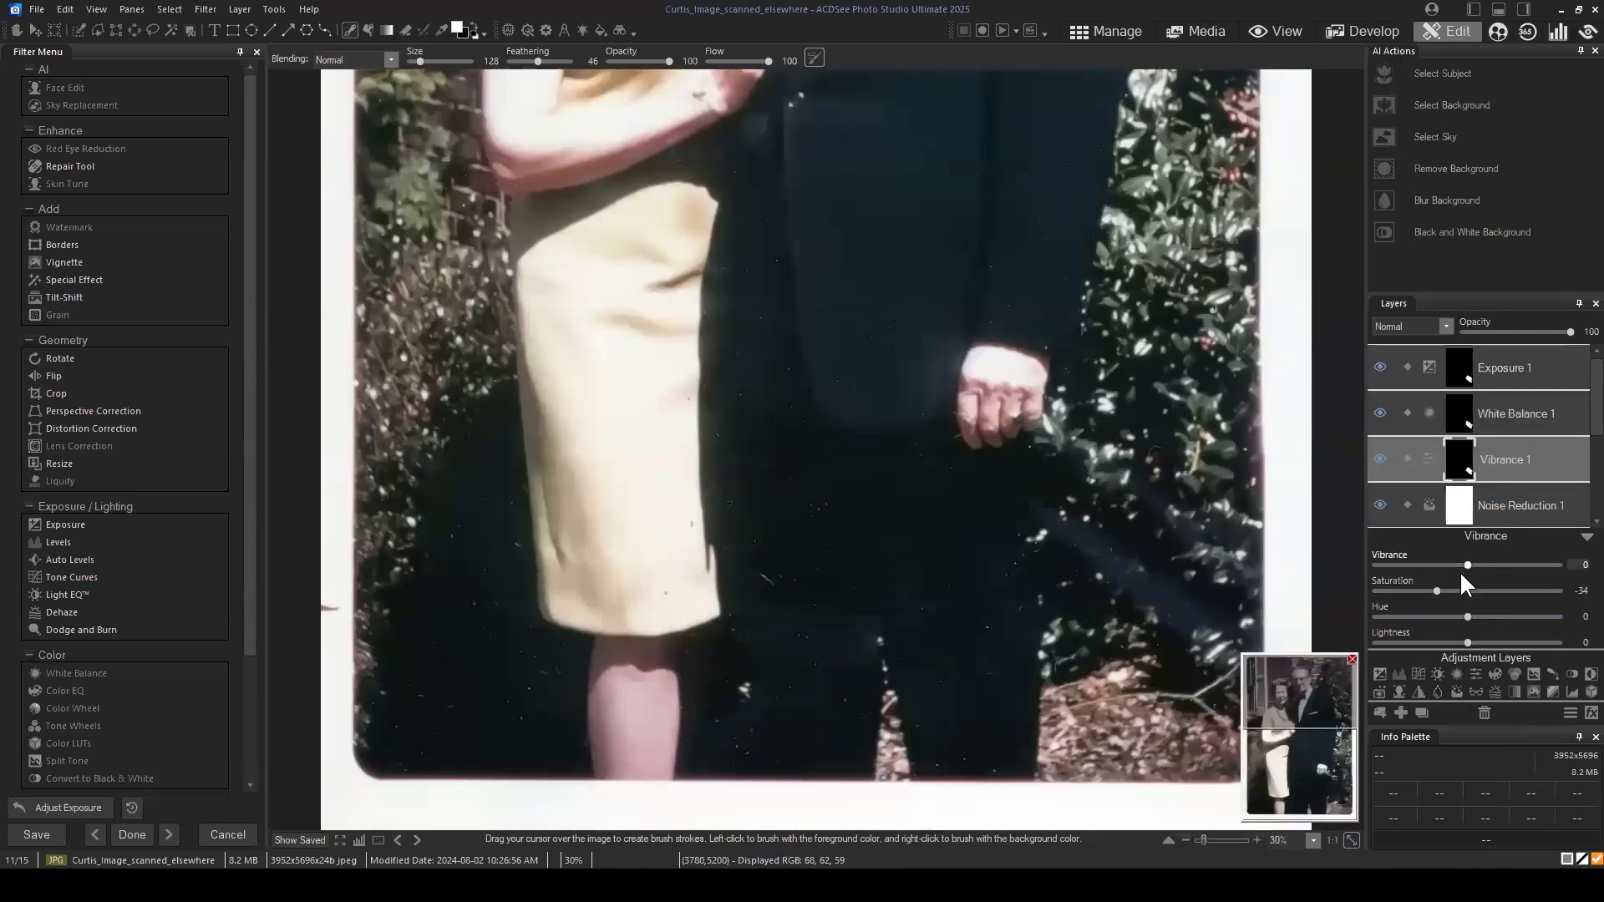
pyautogui.moveTo(1467, 642); pyautogui.dragTo(1447, 563)
pyautogui.click(1379, 414)
pyautogui.click(1379, 368)
pyautogui.doubleClick(1450, 593)
pyautogui.moveTo(1447, 637); pyautogui.dragTo(1456, 641)
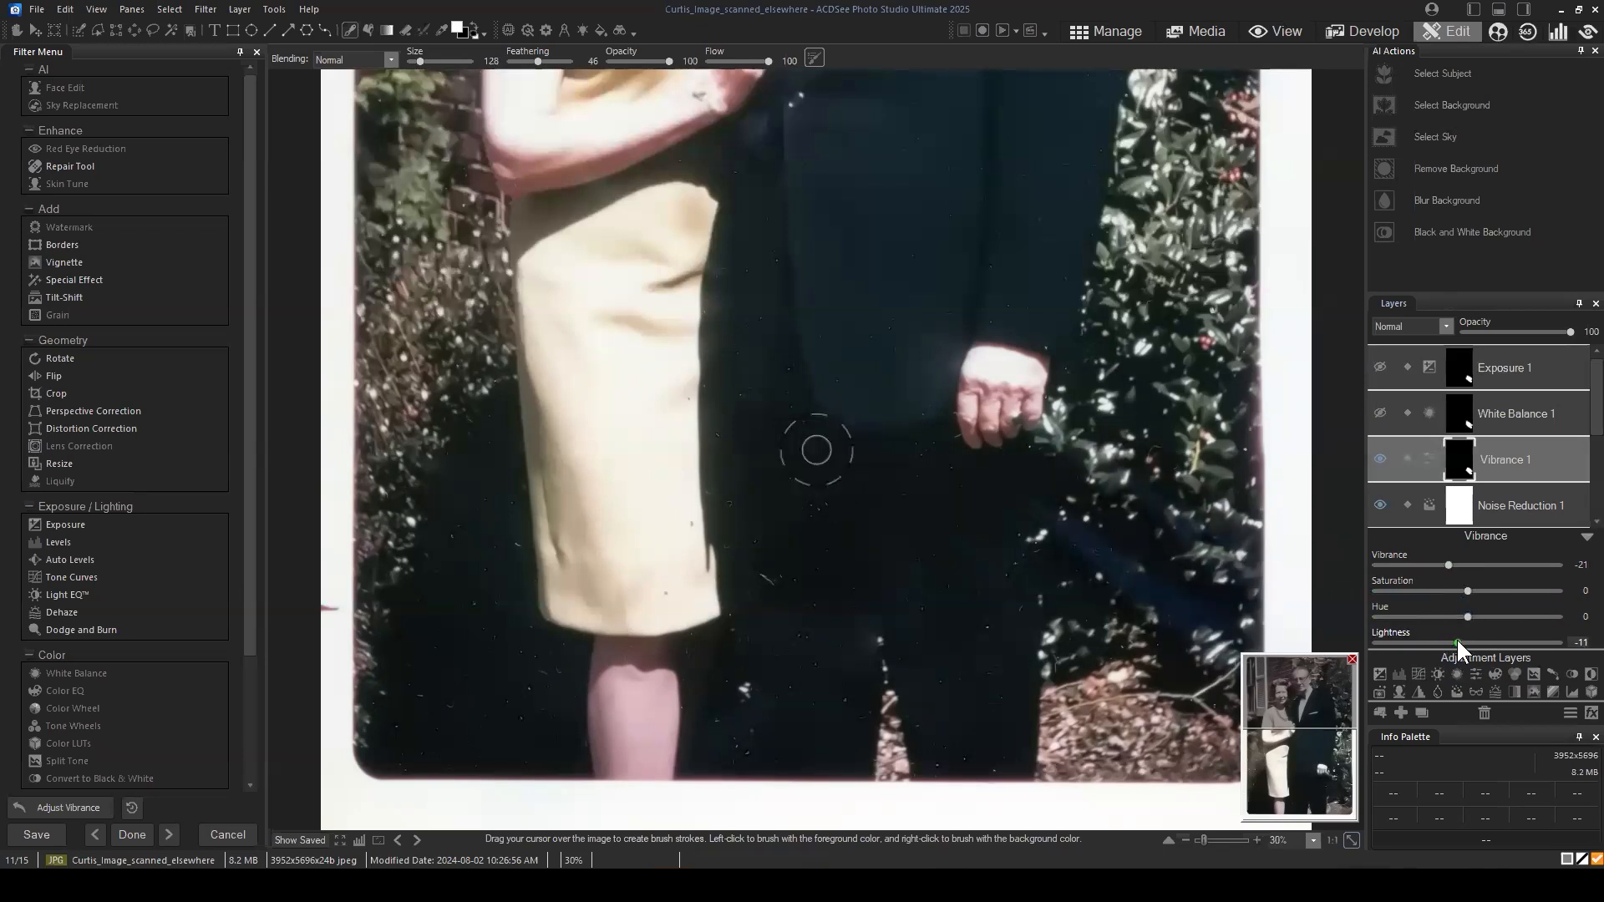
# Step: Try the Overlay blend mode on the Vibrance 1 layer and return it to Normal
pyautogui.click(1431, 326)
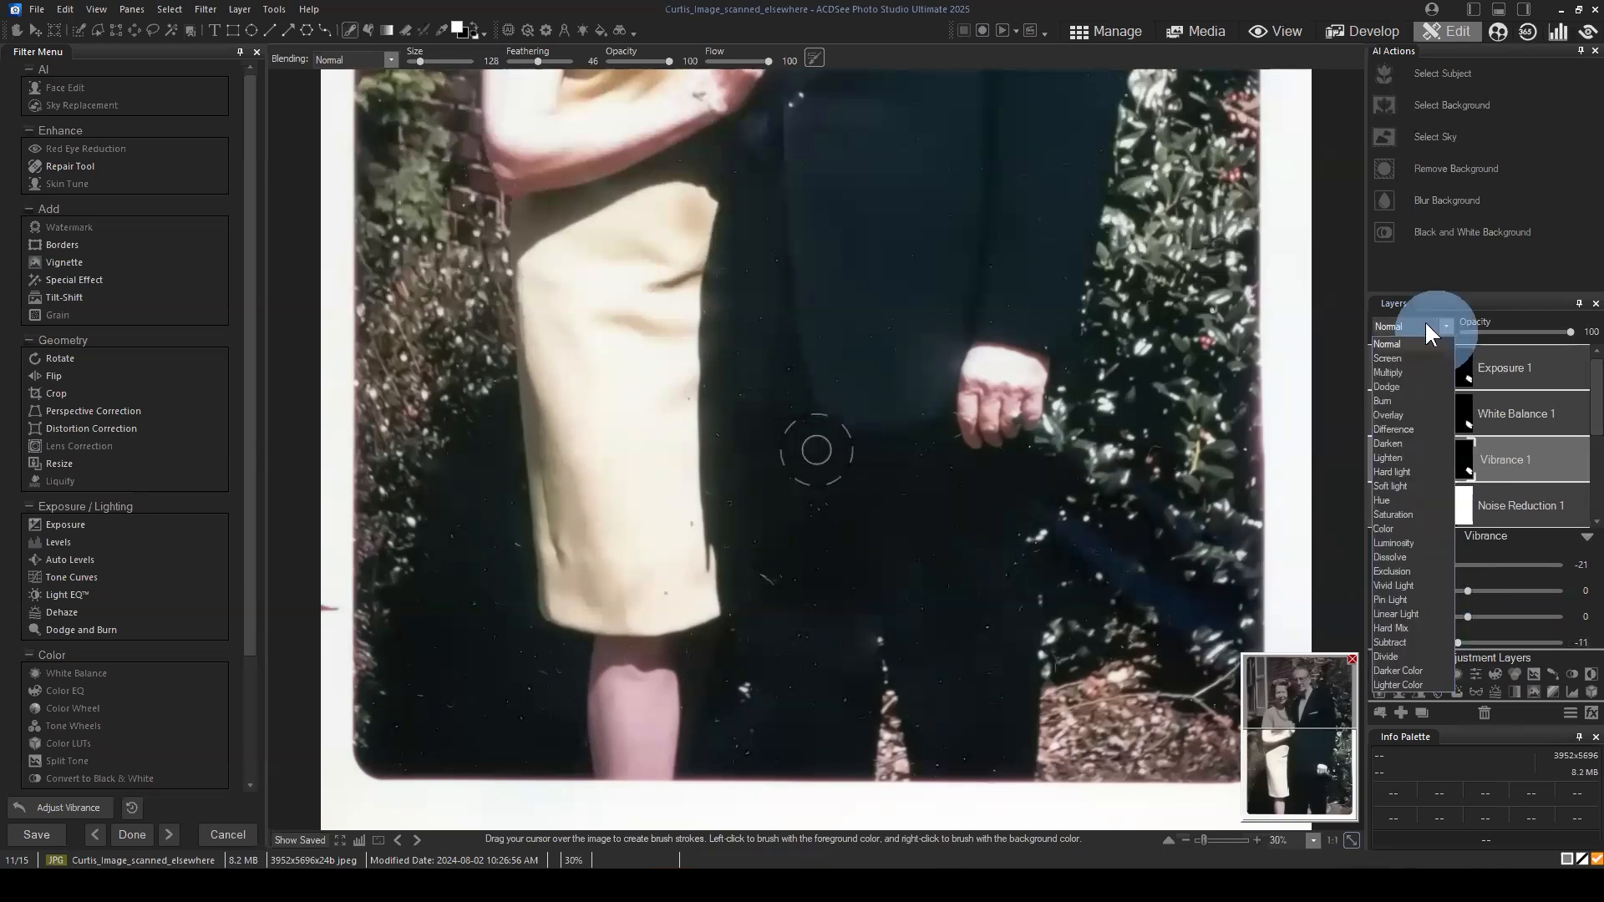
pyautogui.click(1400, 422)
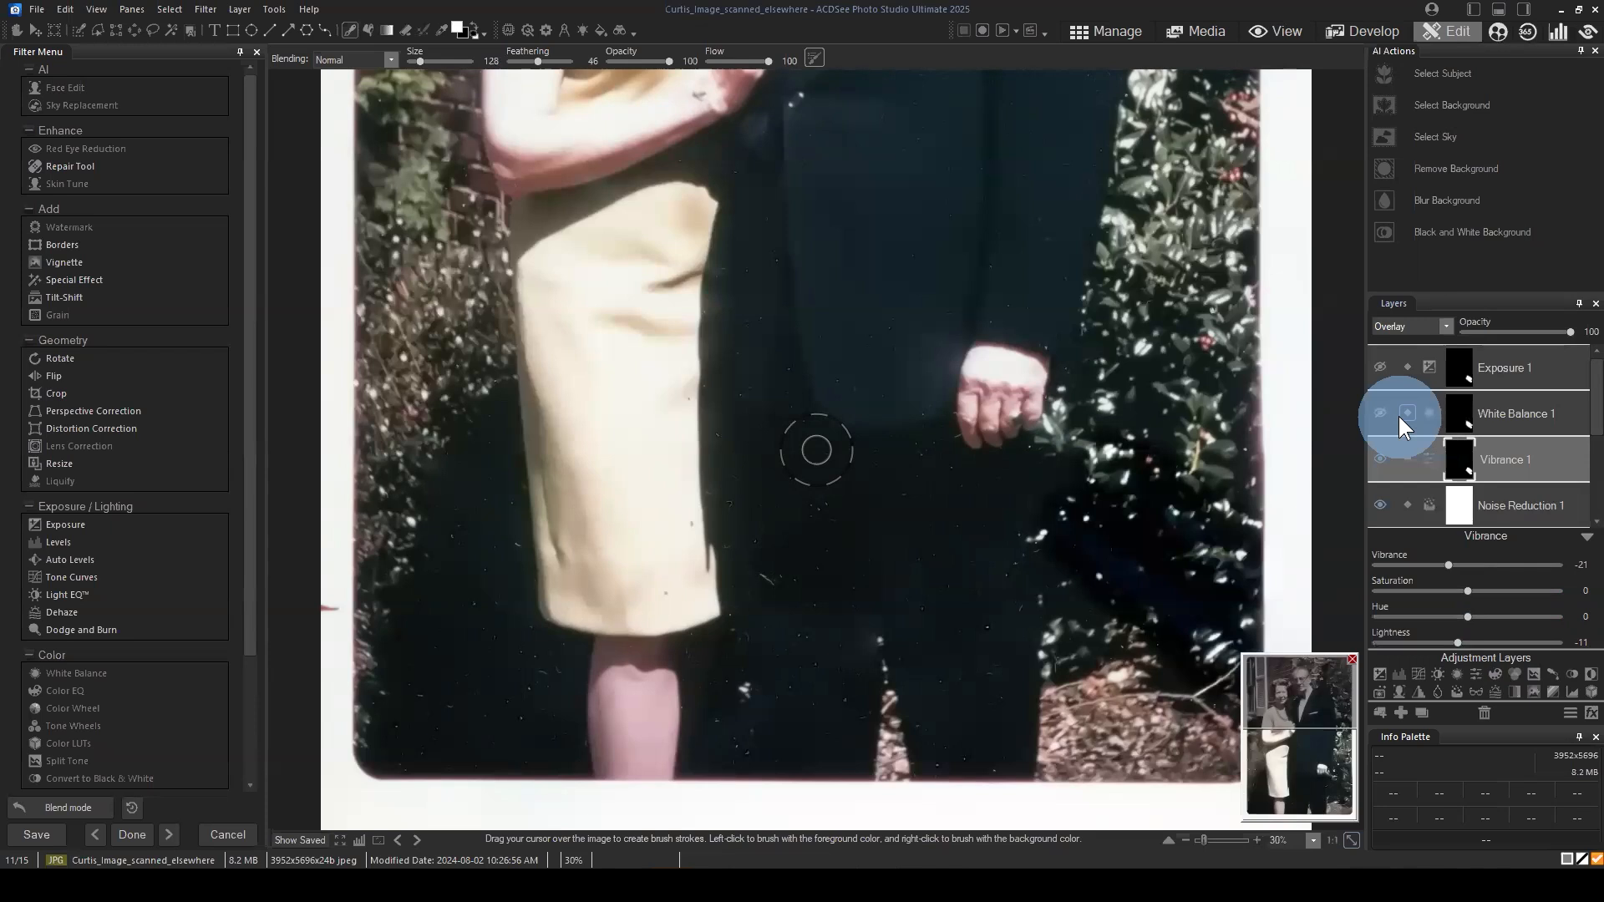
pyautogui.click(1422, 326)
pyautogui.click(1400, 344)
pyautogui.click(1440, 313)
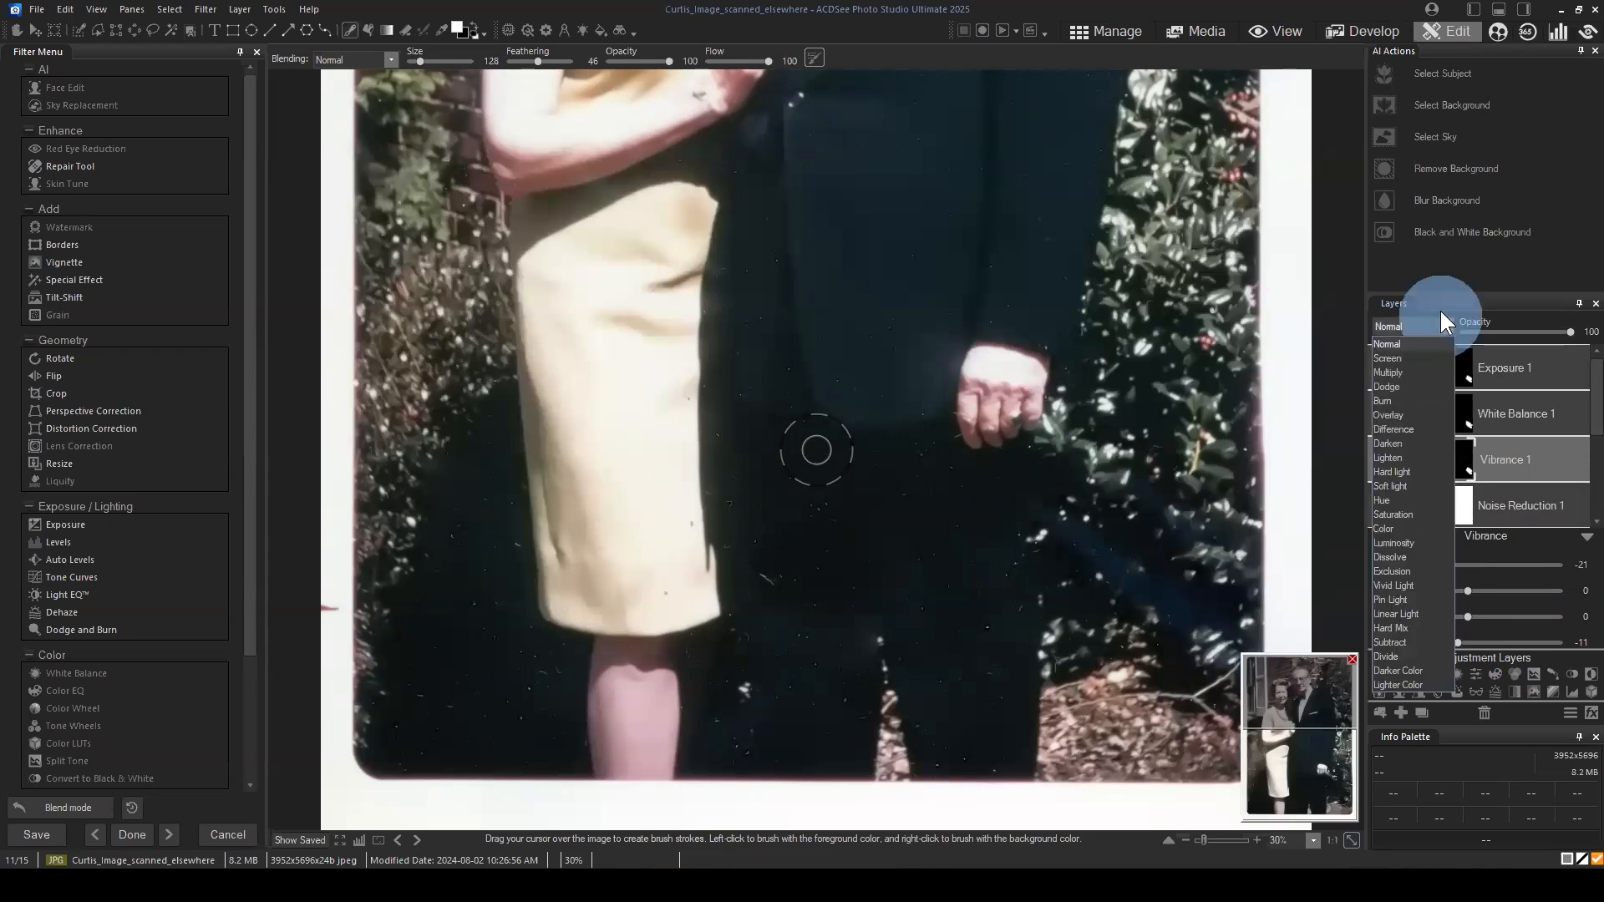
pyautogui.click(1441, 315)
# Step: Show the White Balance 1 layer, set its Temperature to 17 and try different Tint values
pyautogui.scroll(2, 1496, 410)
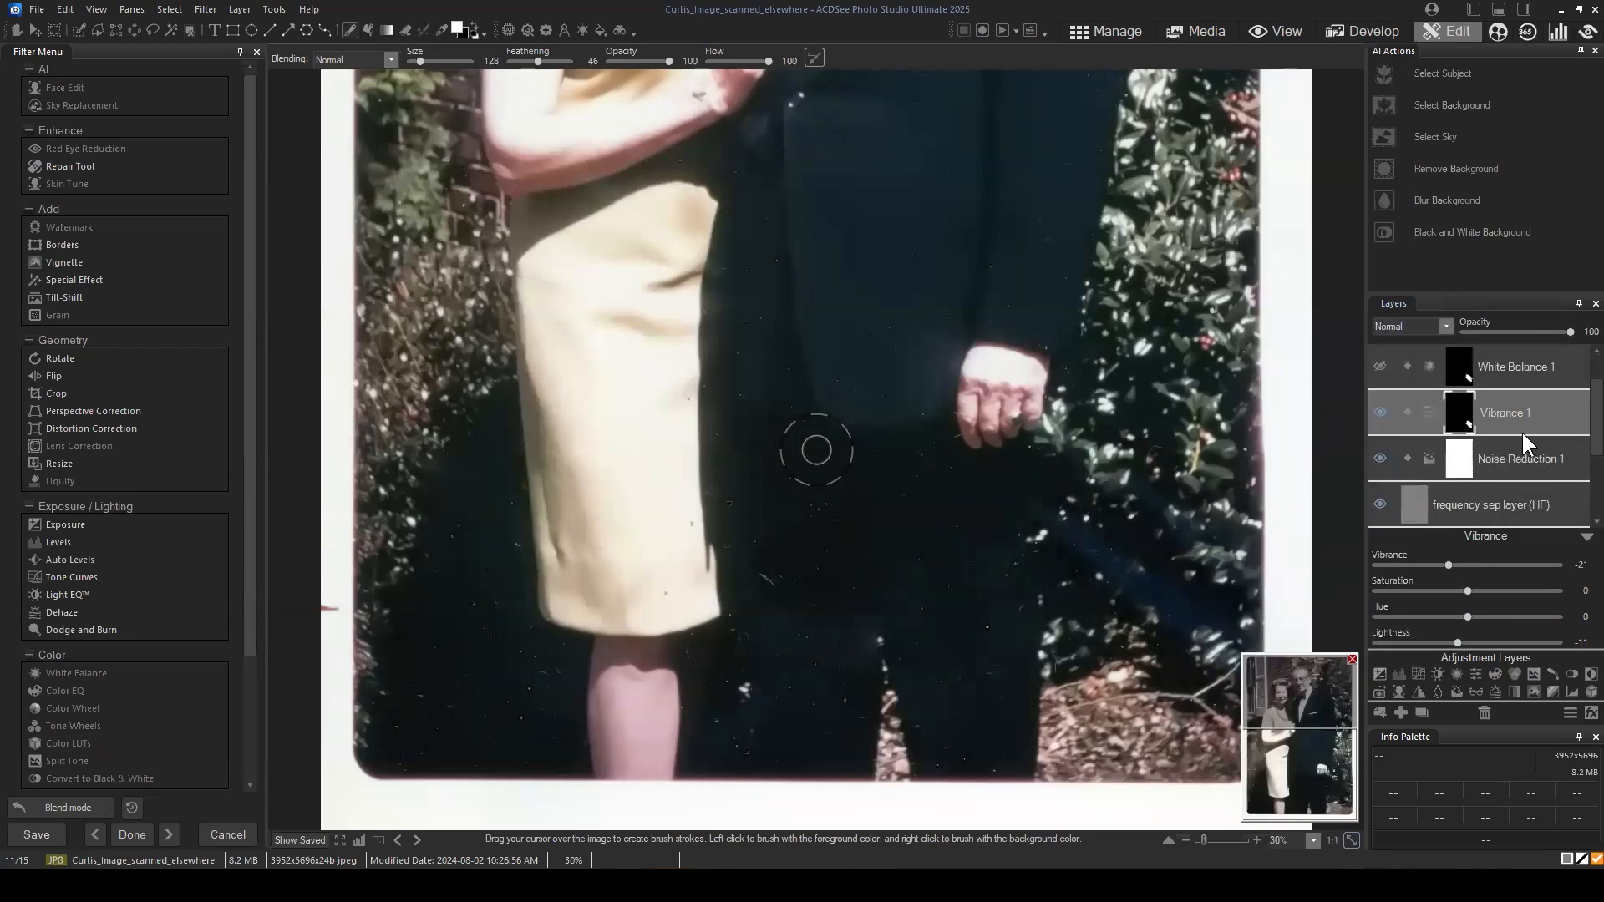
pyautogui.click(1529, 401)
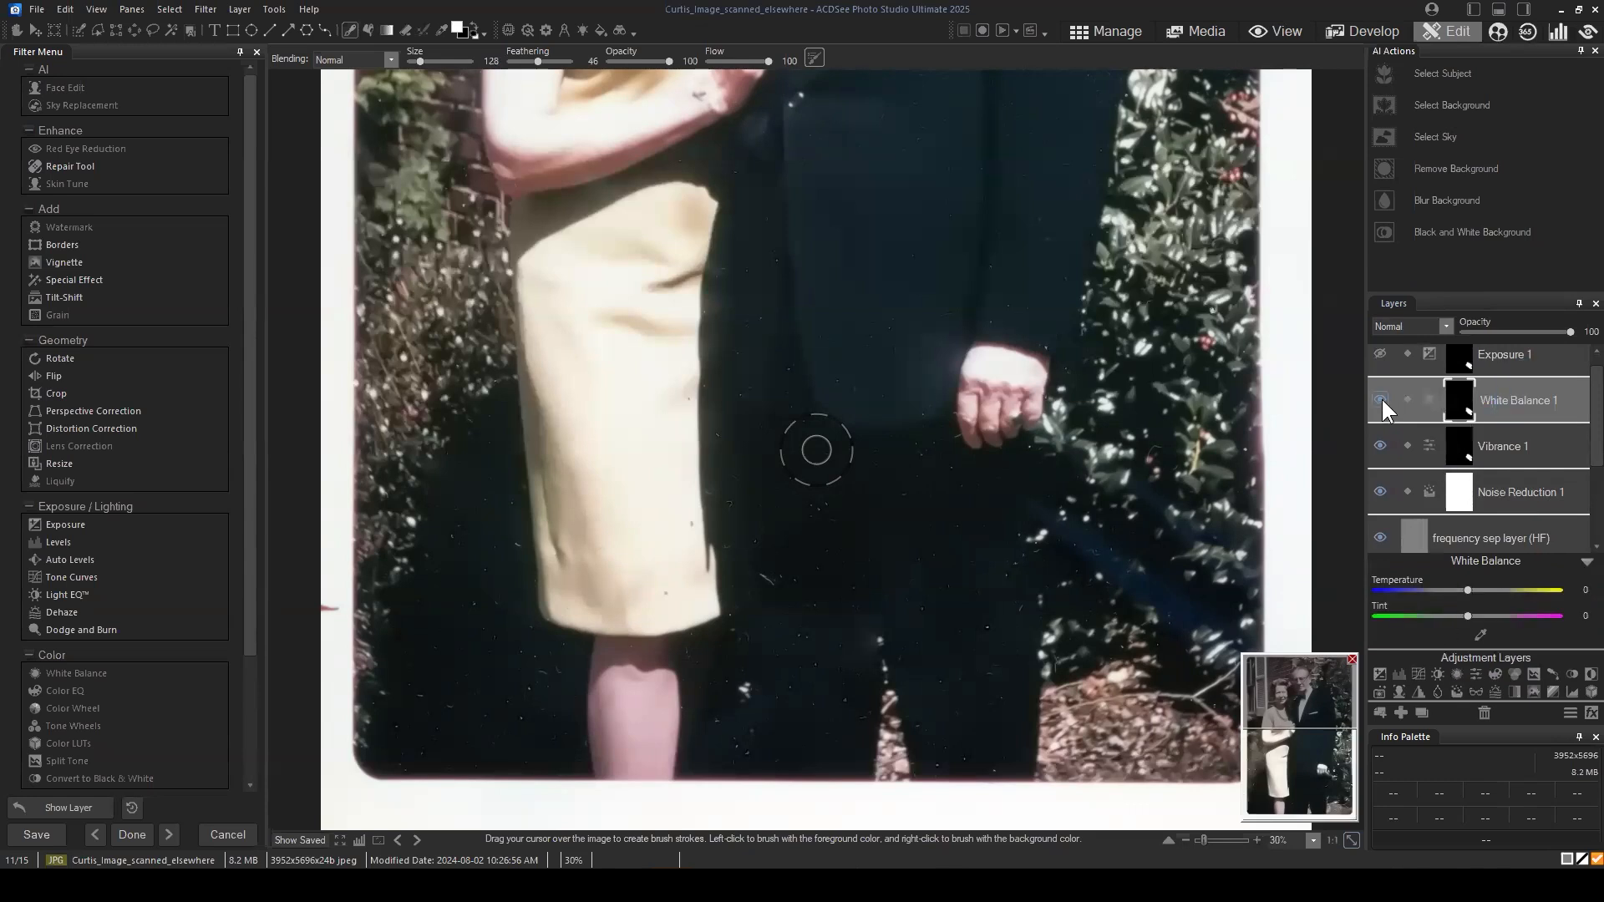
pyautogui.click(1478, 590)
pyautogui.moveTo(1492, 590); pyautogui.dragTo(1449, 618)
pyautogui.click(1473, 616)
# Step: Hide the Vibrance 1 layer, reset White Balance 1 to Temperature 0 and Tint 0, and hide that layer too
pyautogui.click(1377, 447)
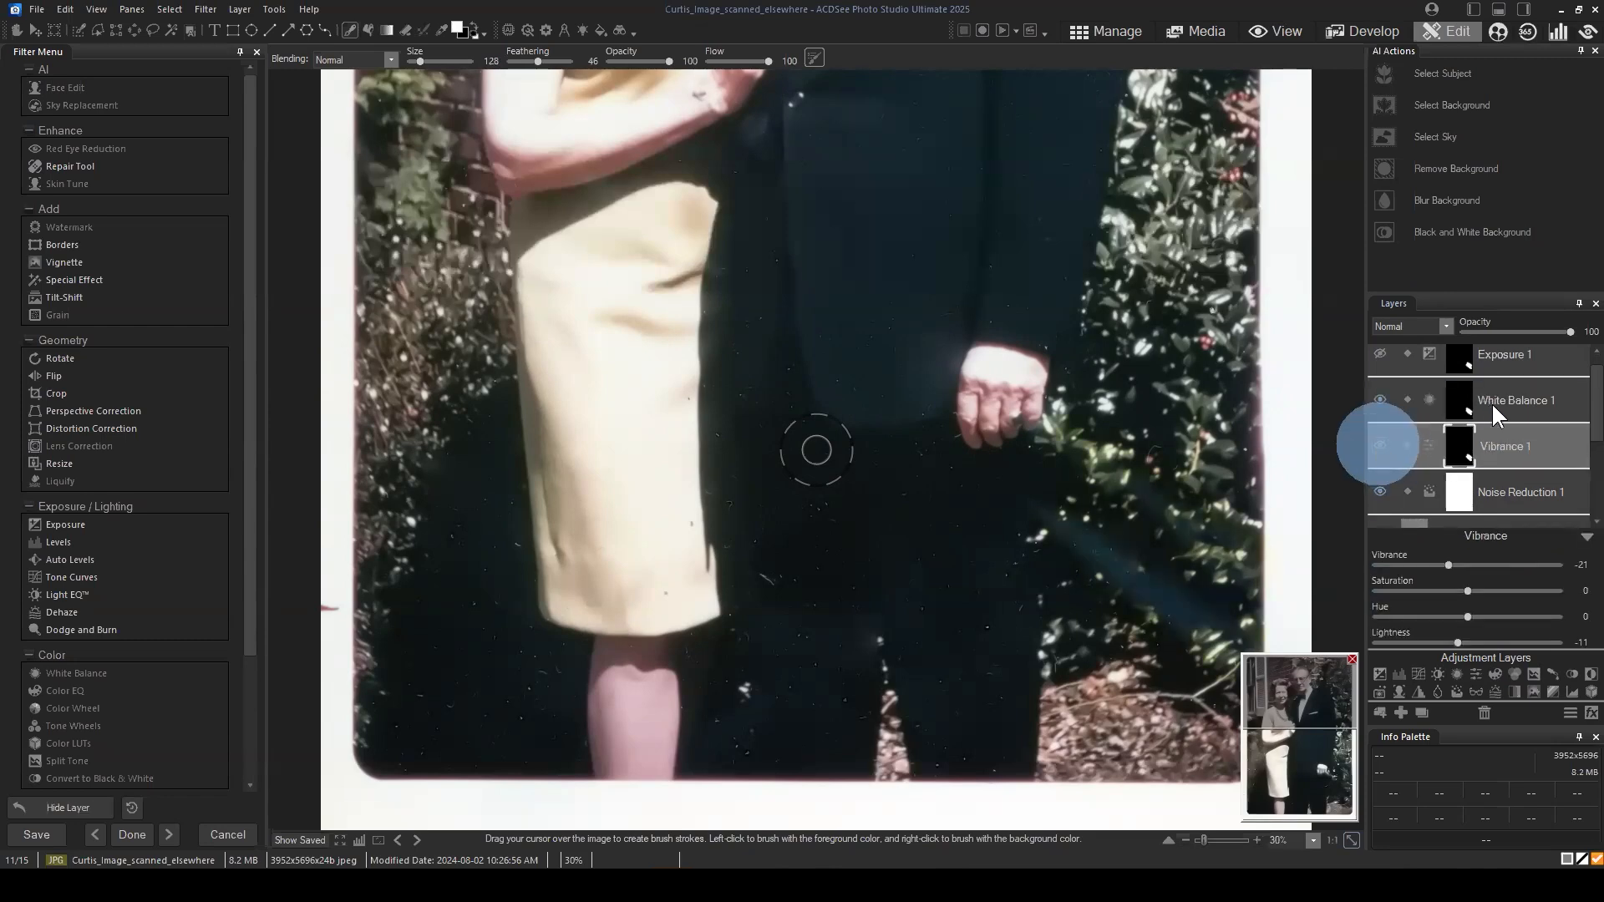
pyautogui.click(1412, 402)
pyautogui.click(1468, 616)
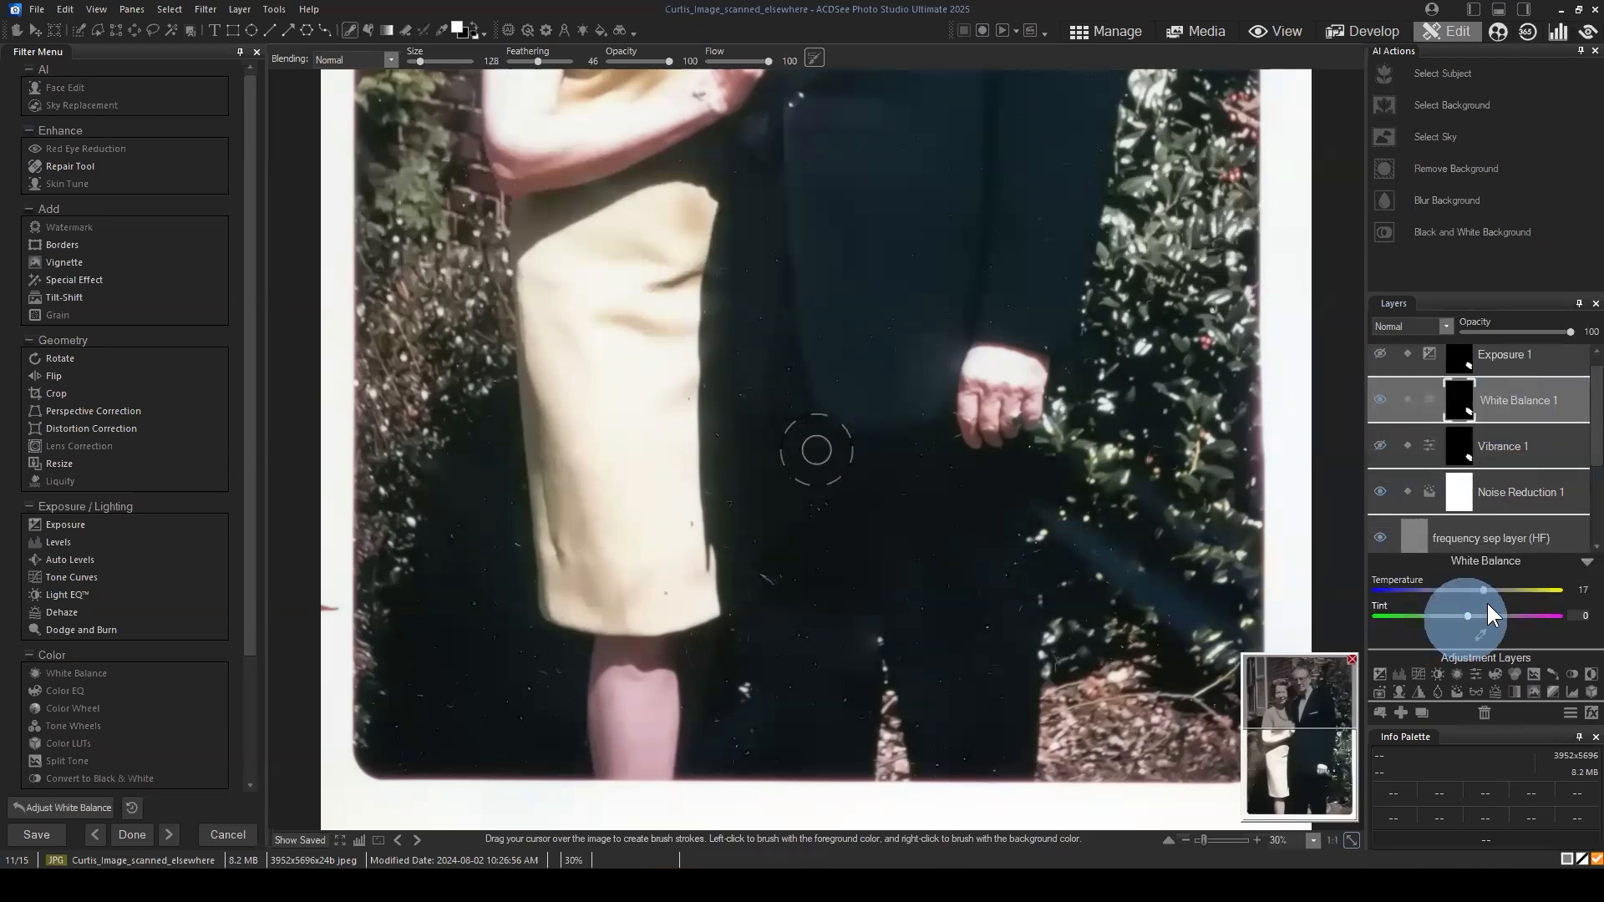
pyautogui.doubleClick(1483, 590)
pyautogui.click(1380, 400)
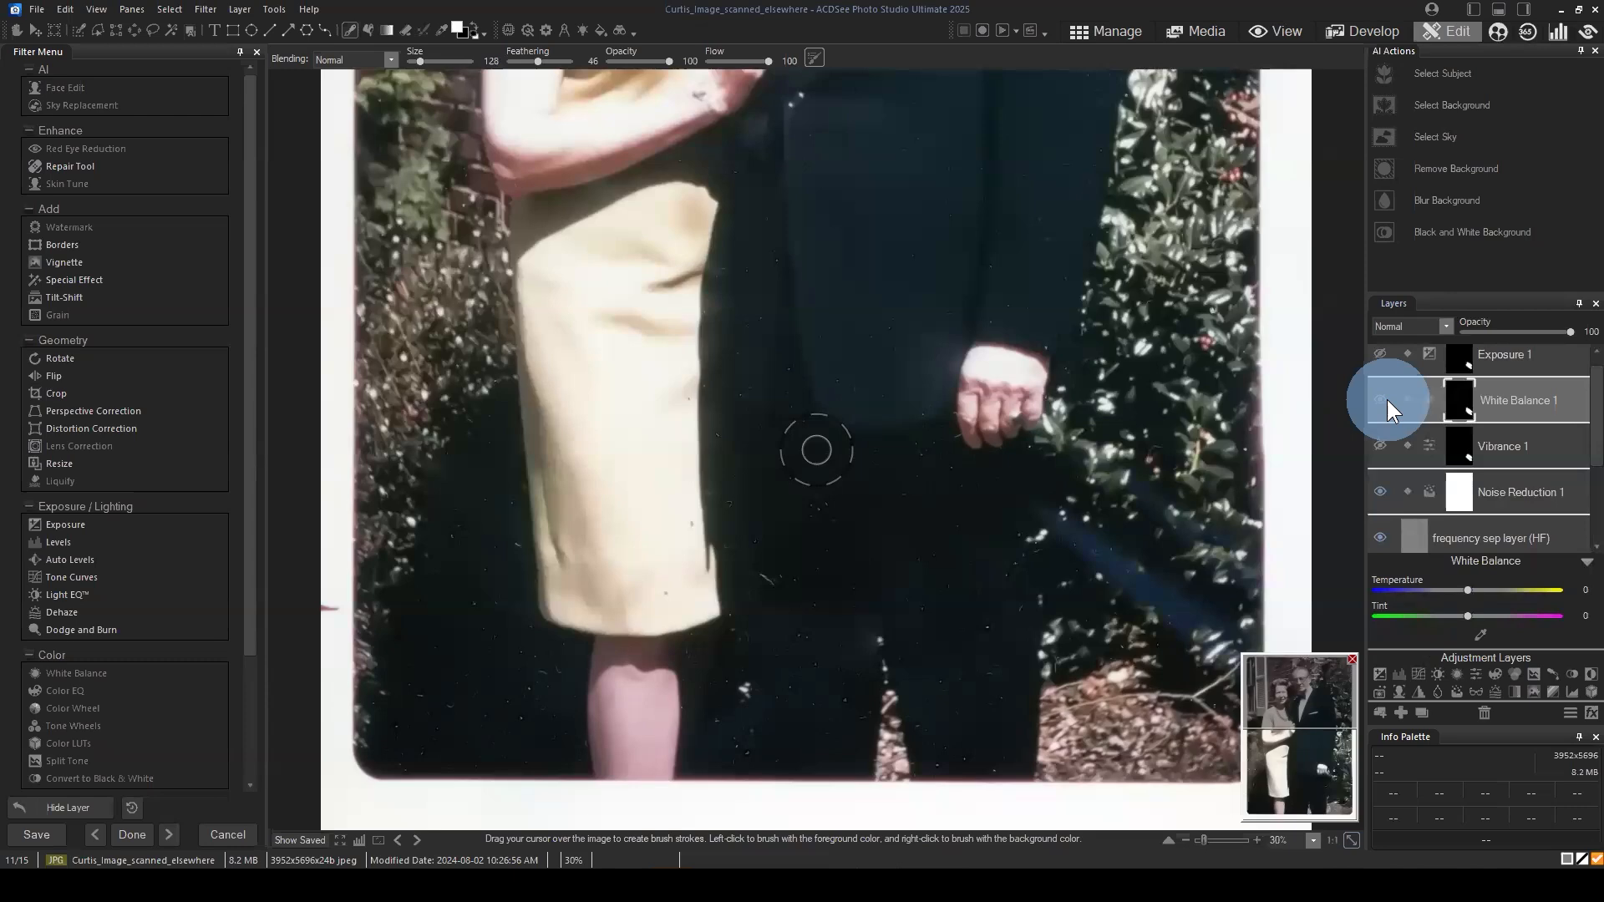
# Step: Show the Vibrance 1 layer again and reduce the brush size to 56 for work on the blue streak
pyautogui.click(1379, 447)
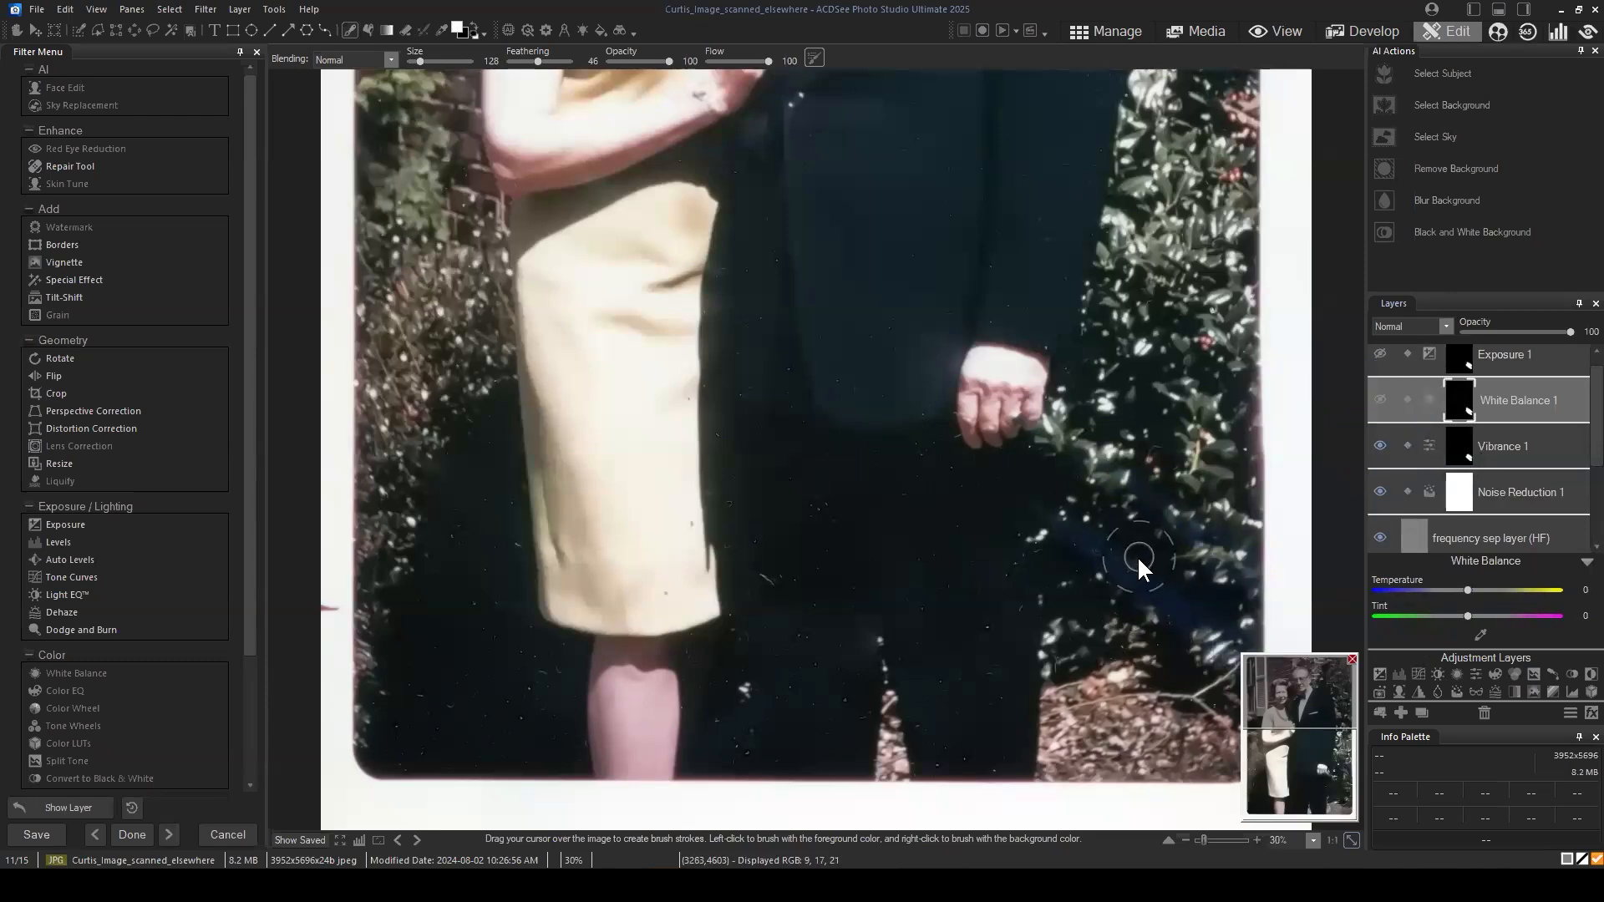
pyautogui.moveTo(1309, 720); pyautogui.dragTo(1335, 803)
pyautogui.moveTo(1325, 710); pyautogui.dragTo(1327, 782)
pyautogui.scroll(-1, 1569, 530)
pyautogui.scroll(-5, 1291, 722)
pyautogui.moveTo(1294, 722)
pyautogui.mouseDown()
pyautogui.moveTo(1318, 798)
pyautogui.moveTo(1315, 780)
pyautogui.mouseUp()
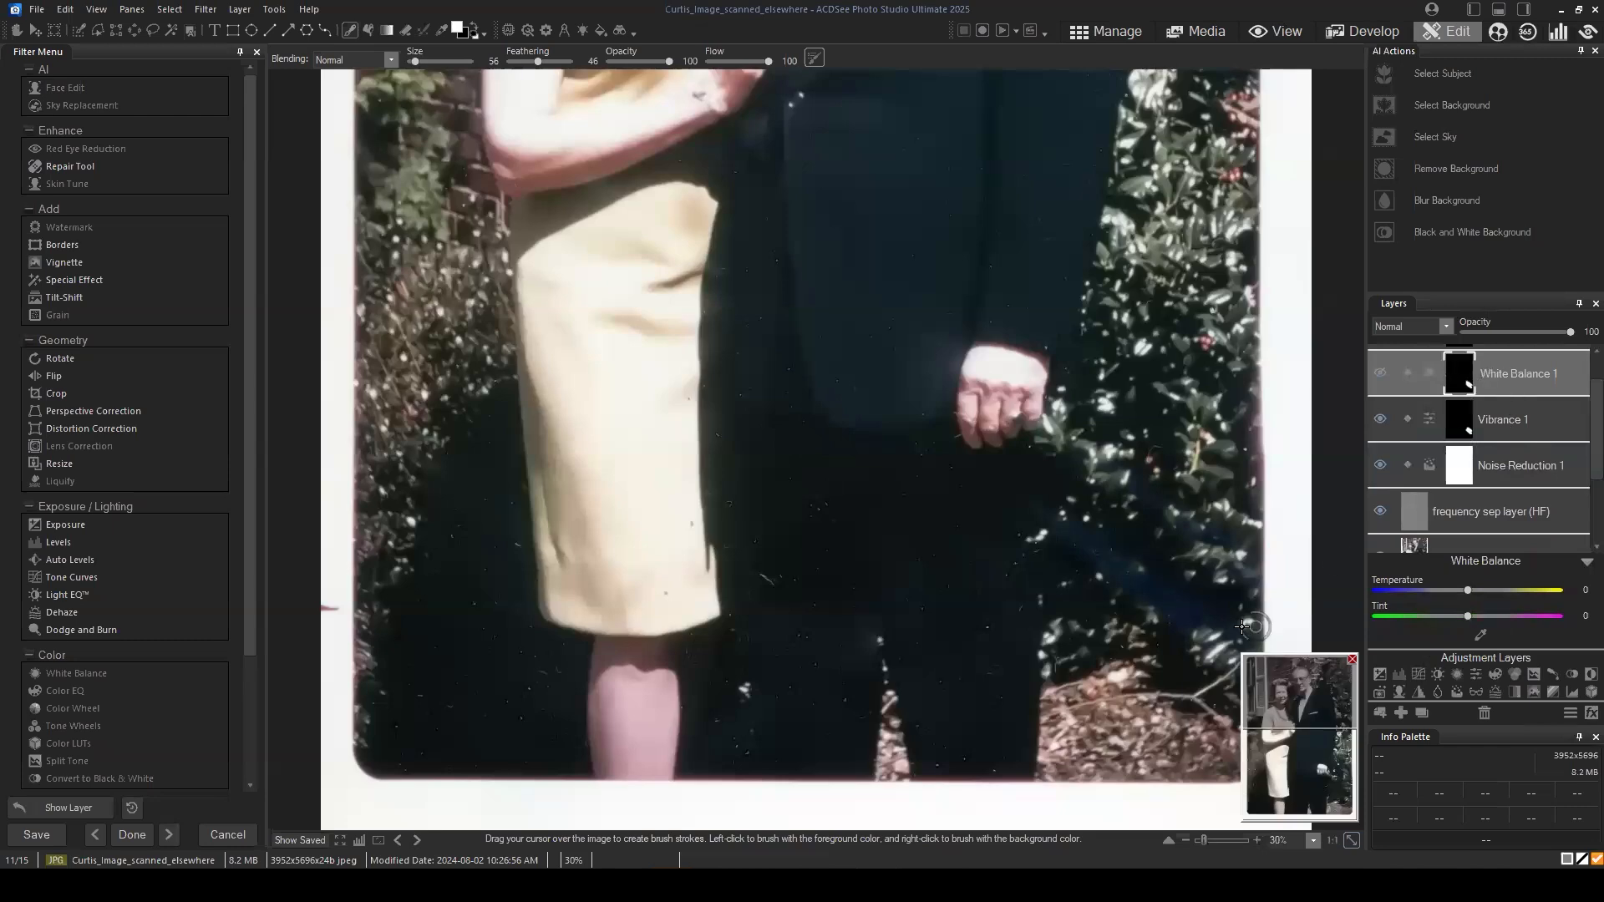
pyautogui.scroll(2, 1190, 625)
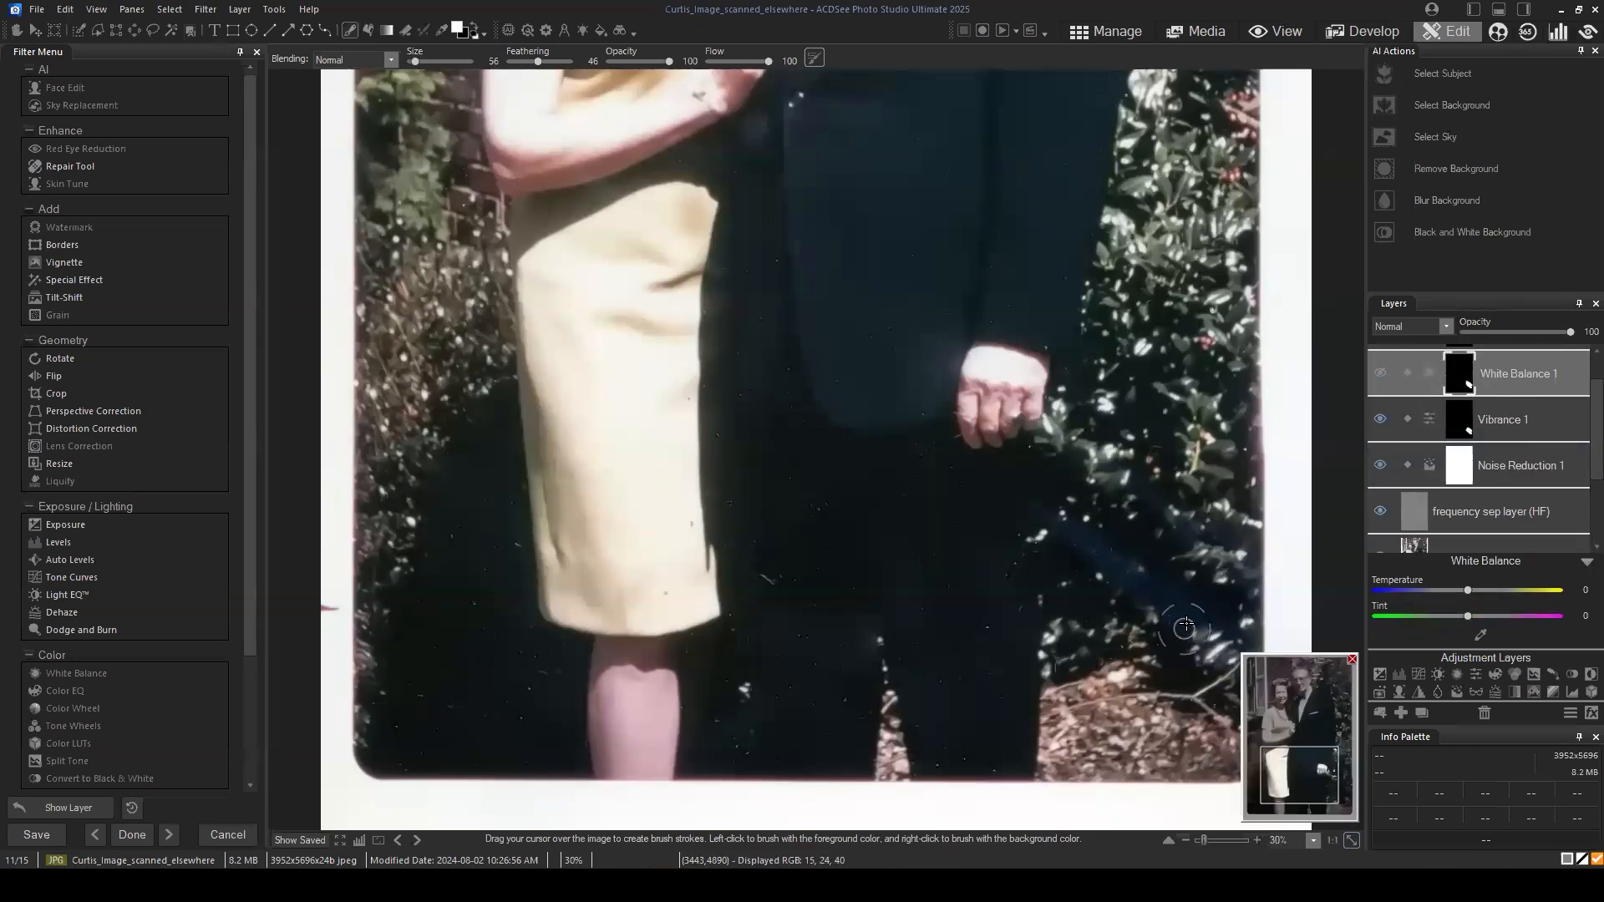
pyautogui.scroll(2, 1299, 774)
pyautogui.moveTo(1298, 774); pyautogui.dragTo(1386, 824)
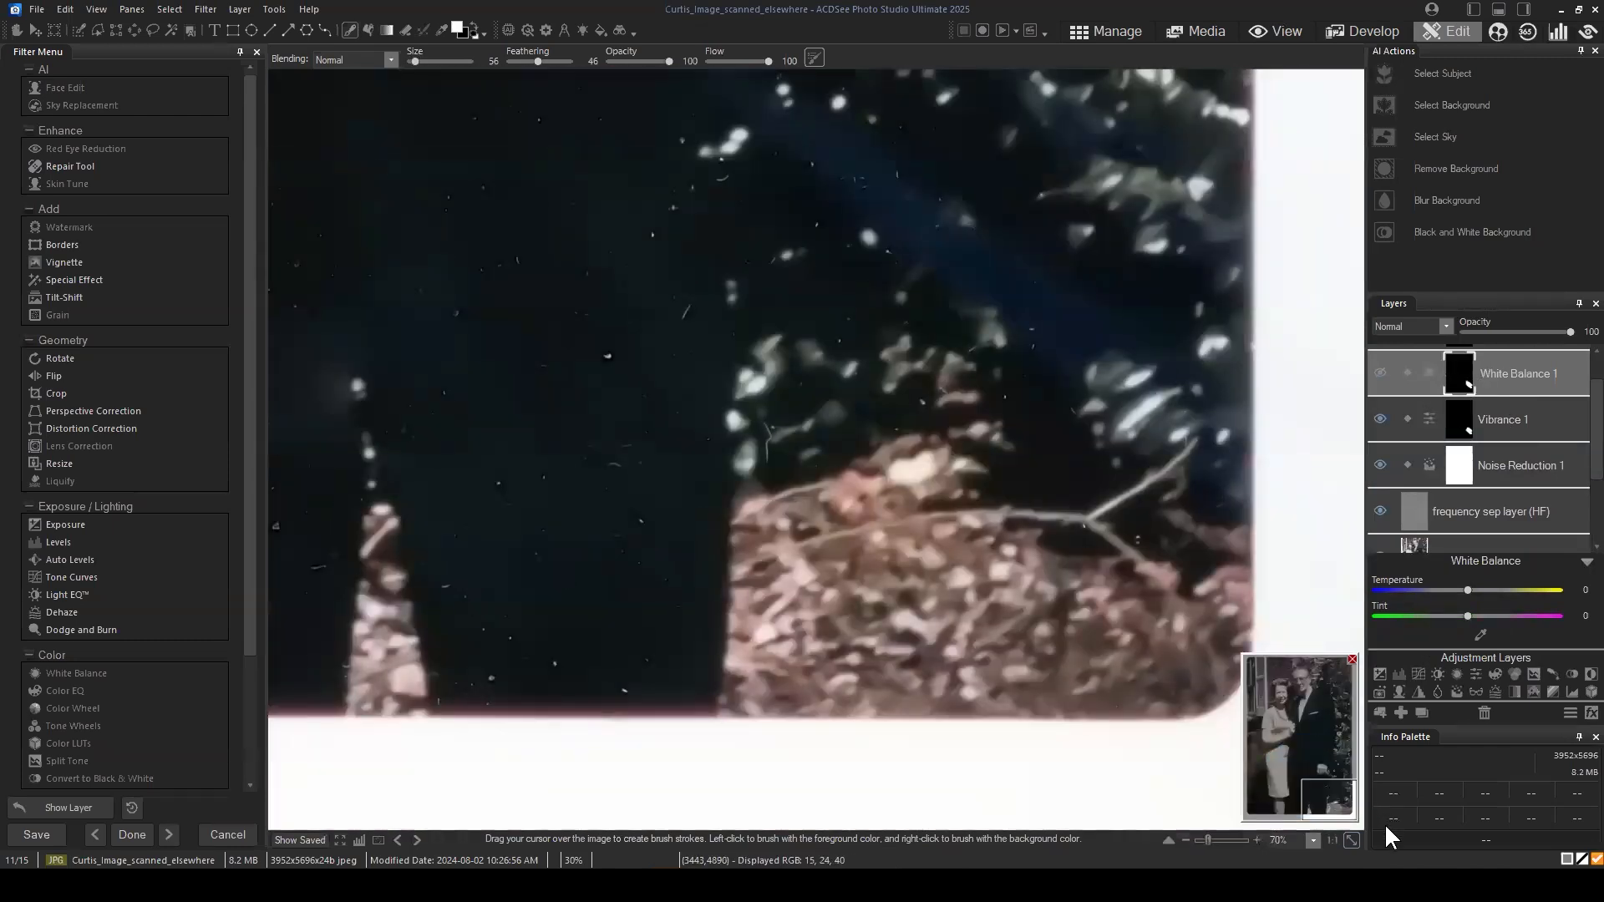
# Step: Brush the mask of the Vibrance 1 layer away over the blue streaks in the dark bushes
pyautogui.click(1520, 421)
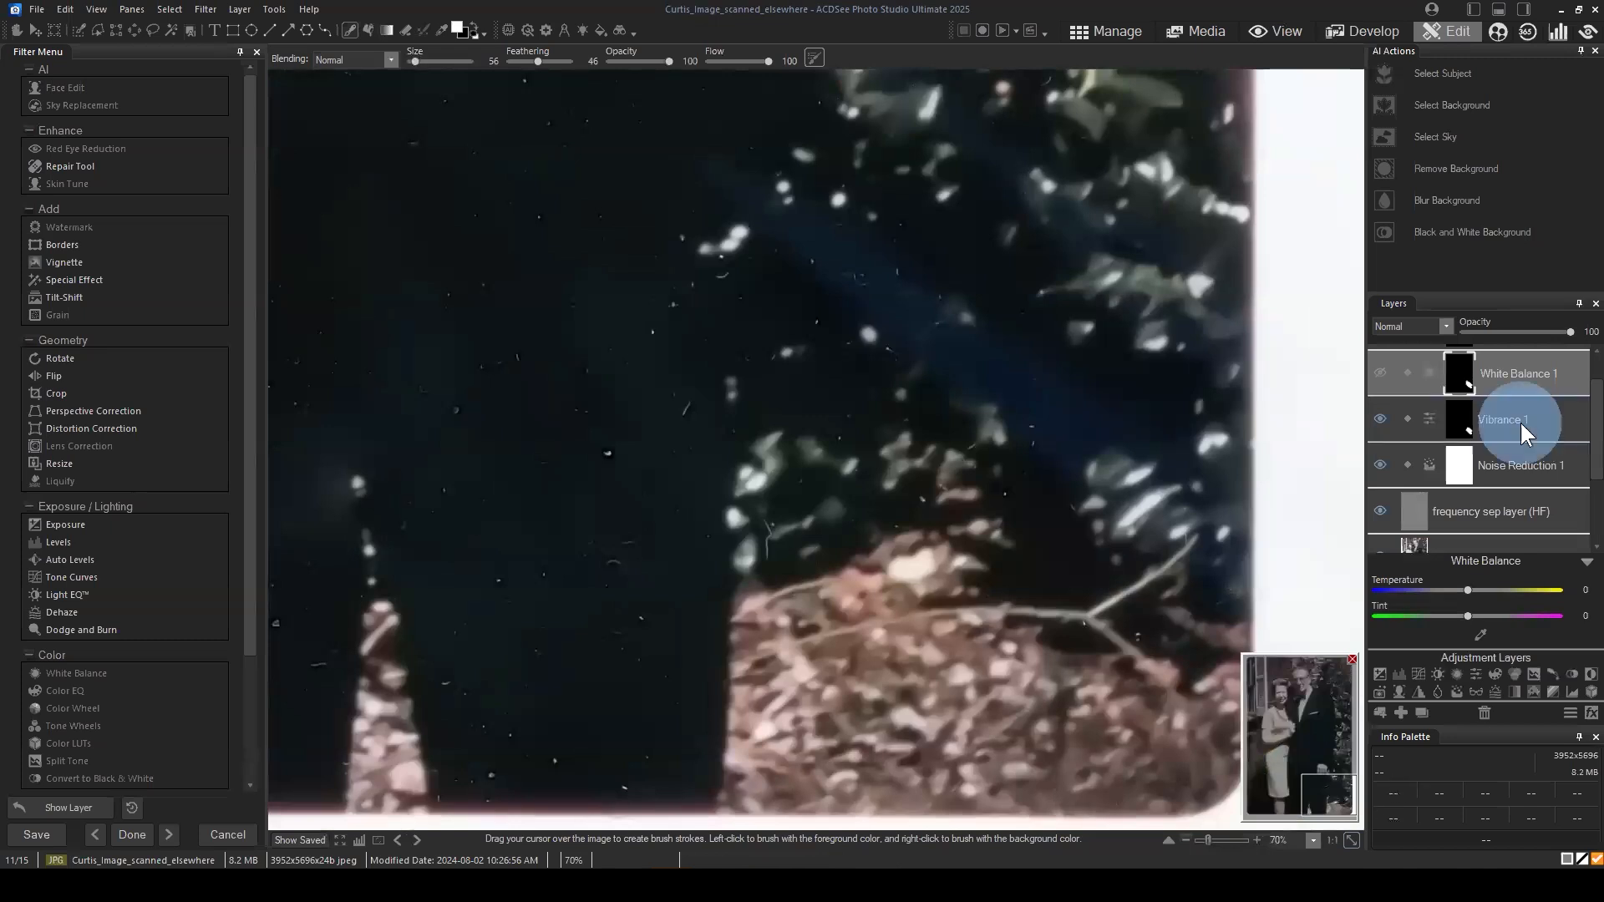
pyautogui.moveTo(1095, 364); pyautogui.dragTo(1036, 393)
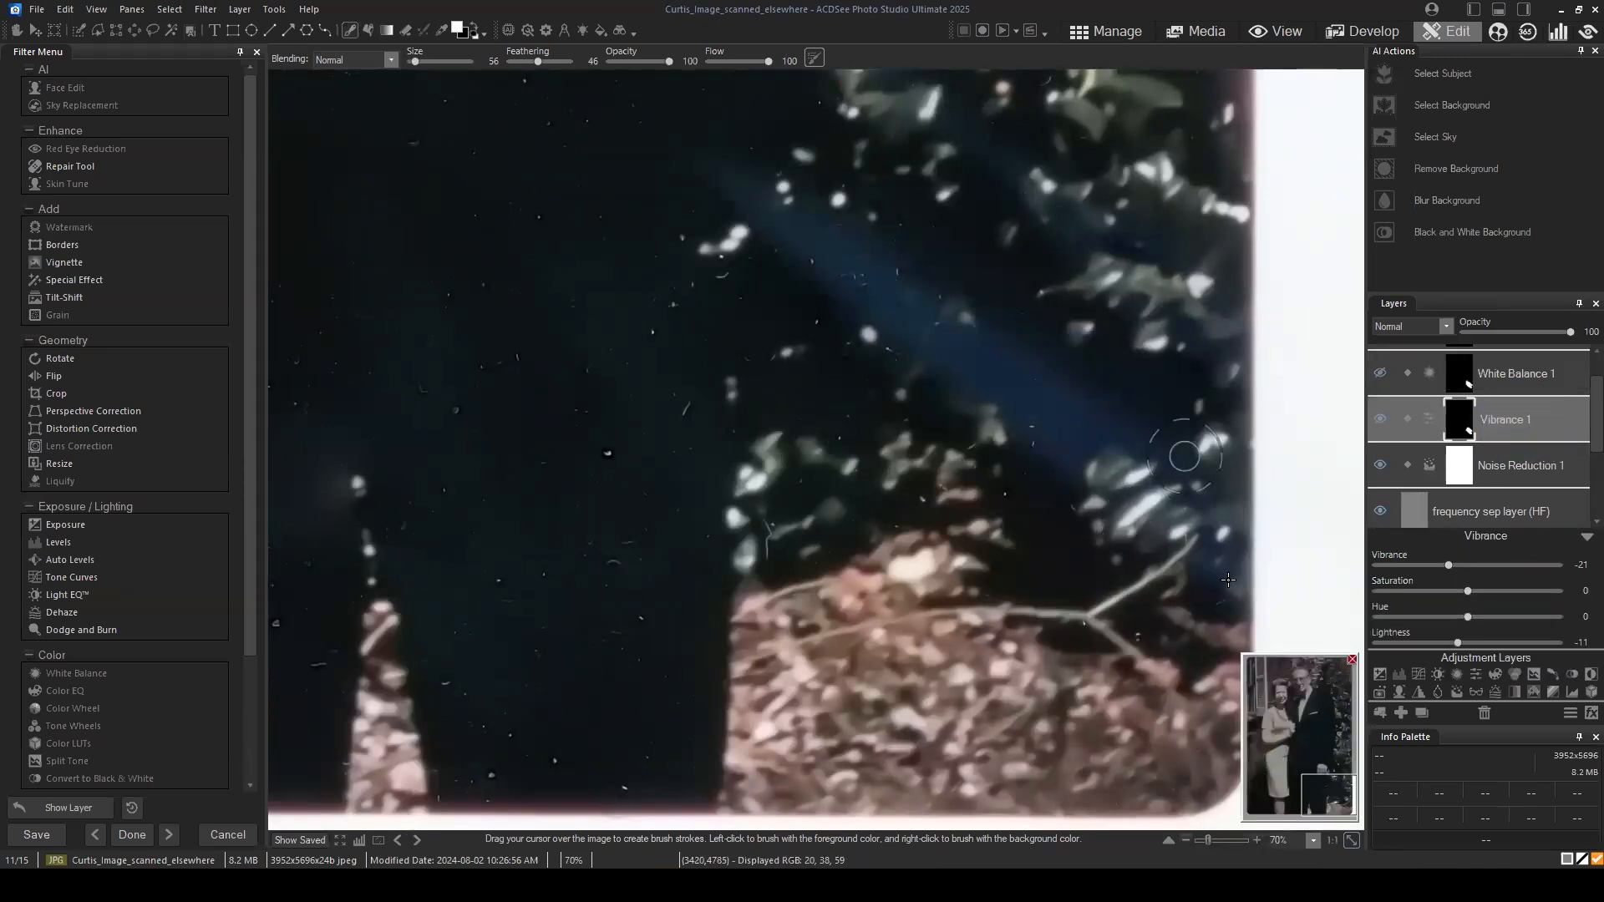
pyautogui.scroll(3, 1193, 359)
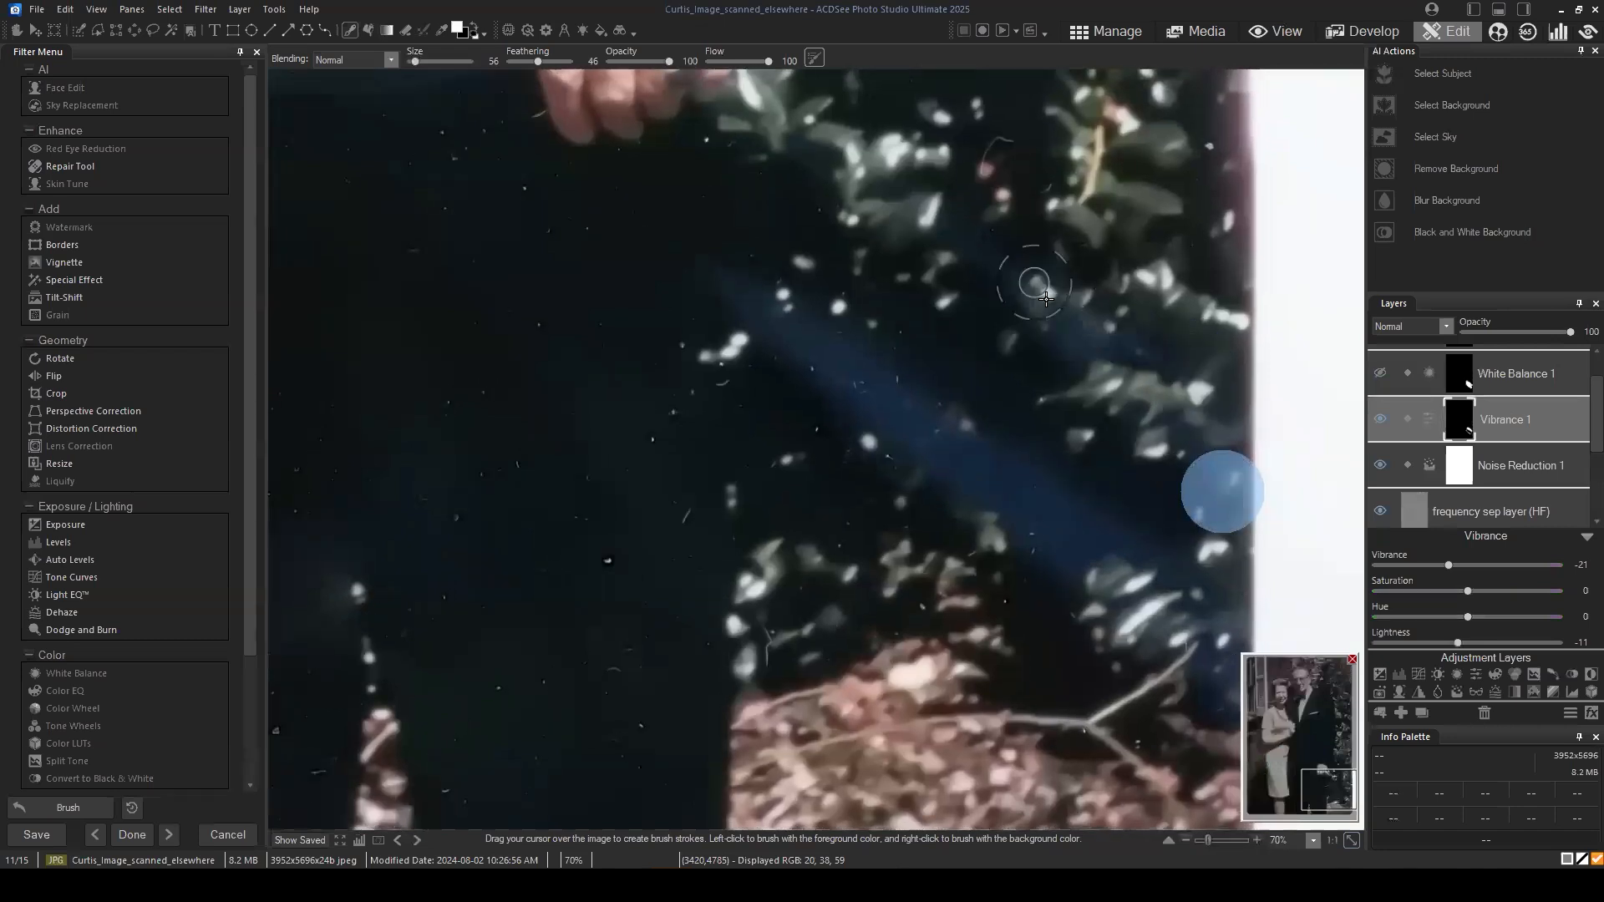
pyautogui.moveTo(928, 334)
pyautogui.mouseDown()
pyautogui.moveTo(1024, 498)
pyautogui.moveTo(921, 502)
pyautogui.mouseUp()
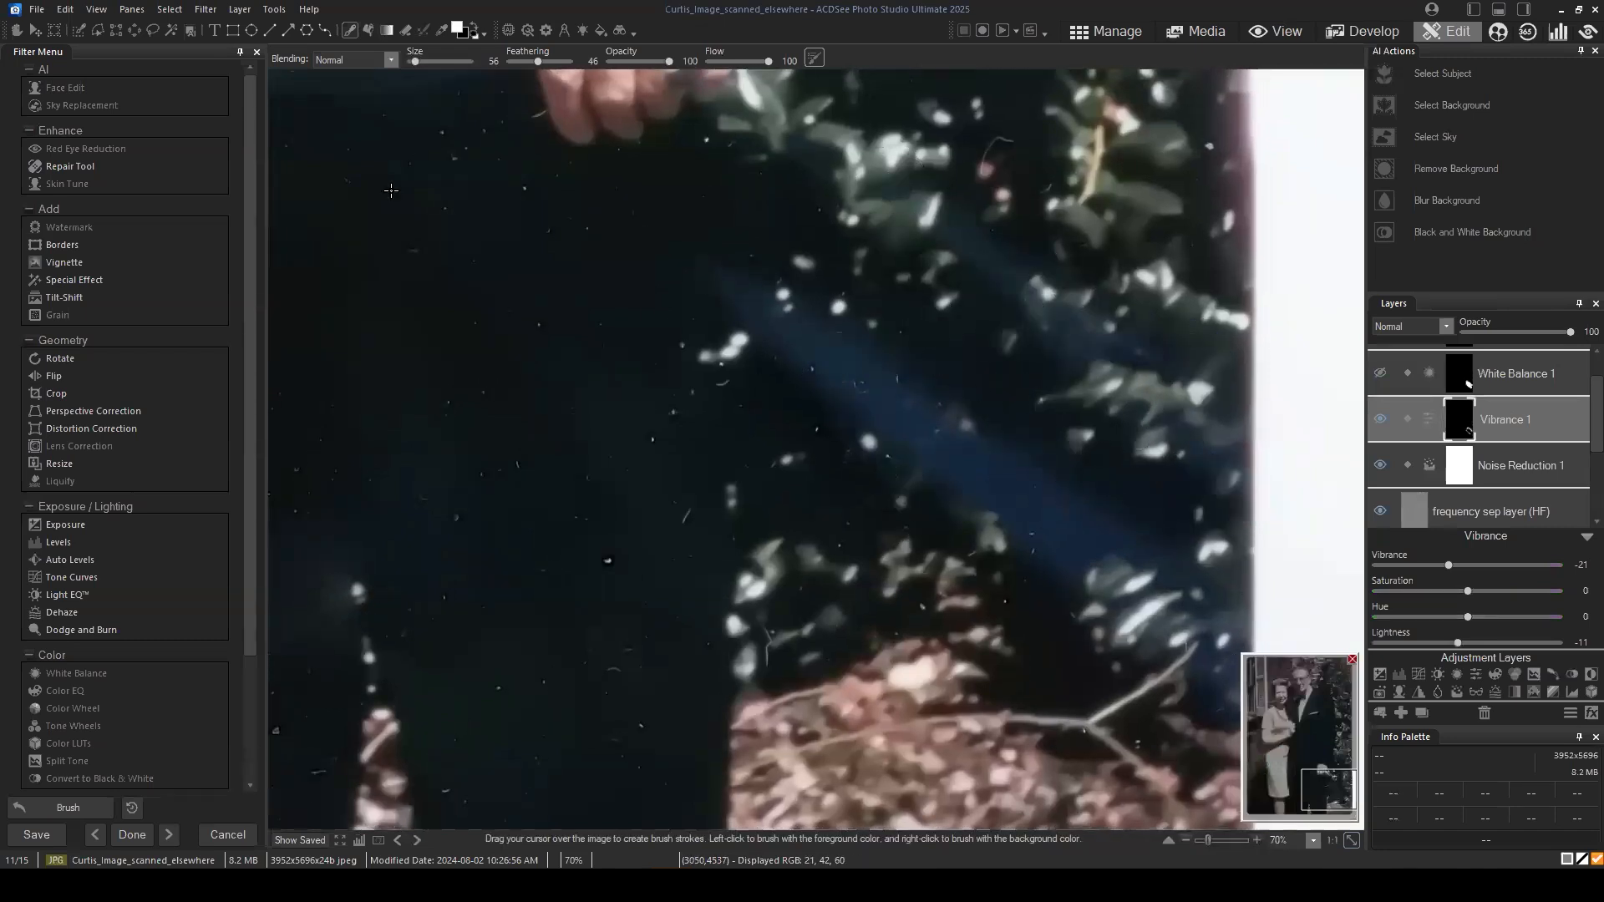
# Step: Set the brush feathering to 100 and repaint the Vibrance 1 mask along both blue streaks in the bushes
pyautogui.moveTo(415, 61); pyautogui.dragTo(413, 61)
pyautogui.scroll(1, 866, 364)
pyautogui.moveTo(754, 284)
pyautogui.mouseDown()
pyautogui.moveTo(891, 390)
pyautogui.moveTo(959, 474)
pyautogui.moveTo(951, 434)
pyautogui.moveTo(1060, 555)
pyautogui.moveTo(1038, 505)
pyautogui.mouseUp()
pyautogui.moveTo(538, 62); pyautogui.dragTo(570, 62)
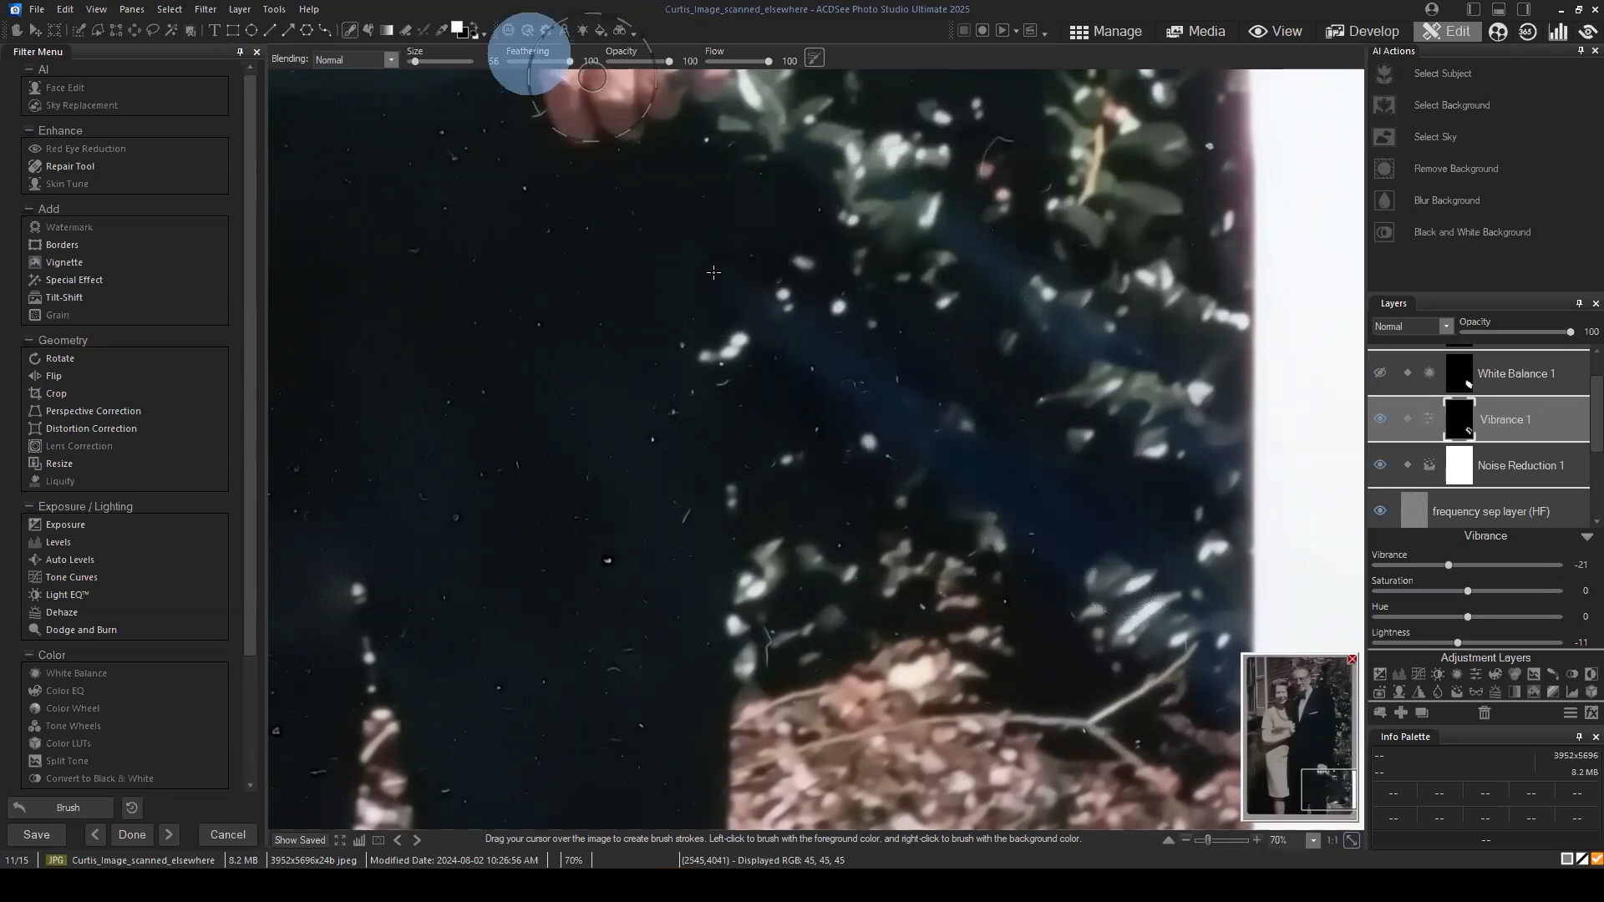
pyautogui.moveTo(1083, 605); pyautogui.dragTo(1227, 683)
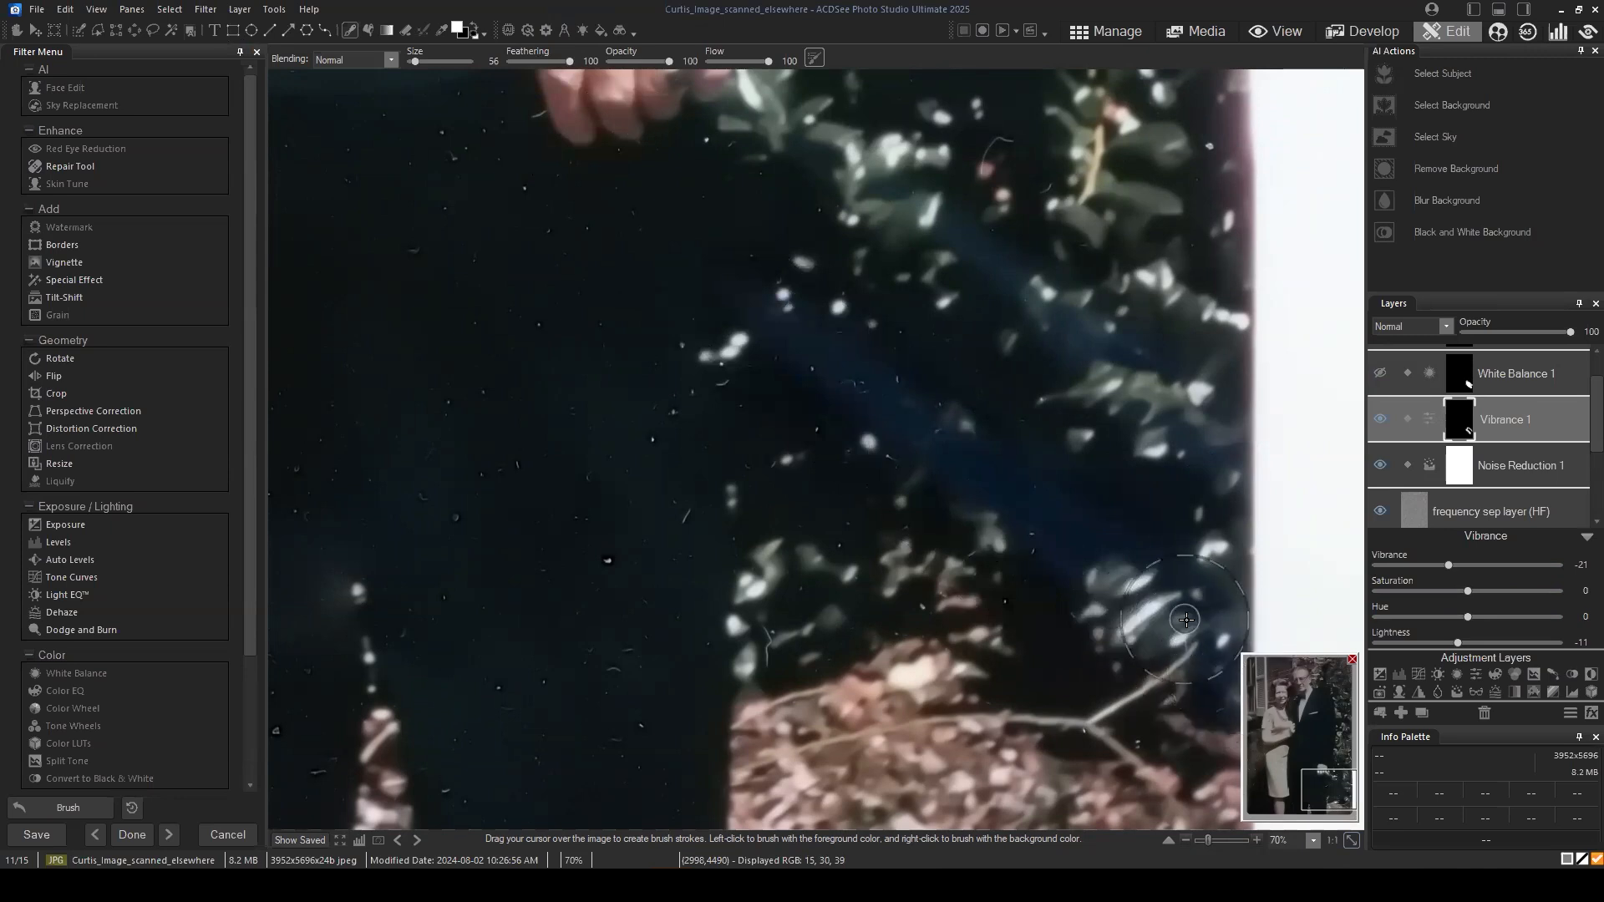
pyautogui.moveTo(1203, 432)
pyautogui.mouseDown()
pyautogui.moveTo(958, 205)
pyautogui.moveTo(1097, 344)
pyautogui.moveTo(897, 209)
pyautogui.mouseUp()
pyautogui.moveTo(1135, 379); pyautogui.dragTo(1212, 457)
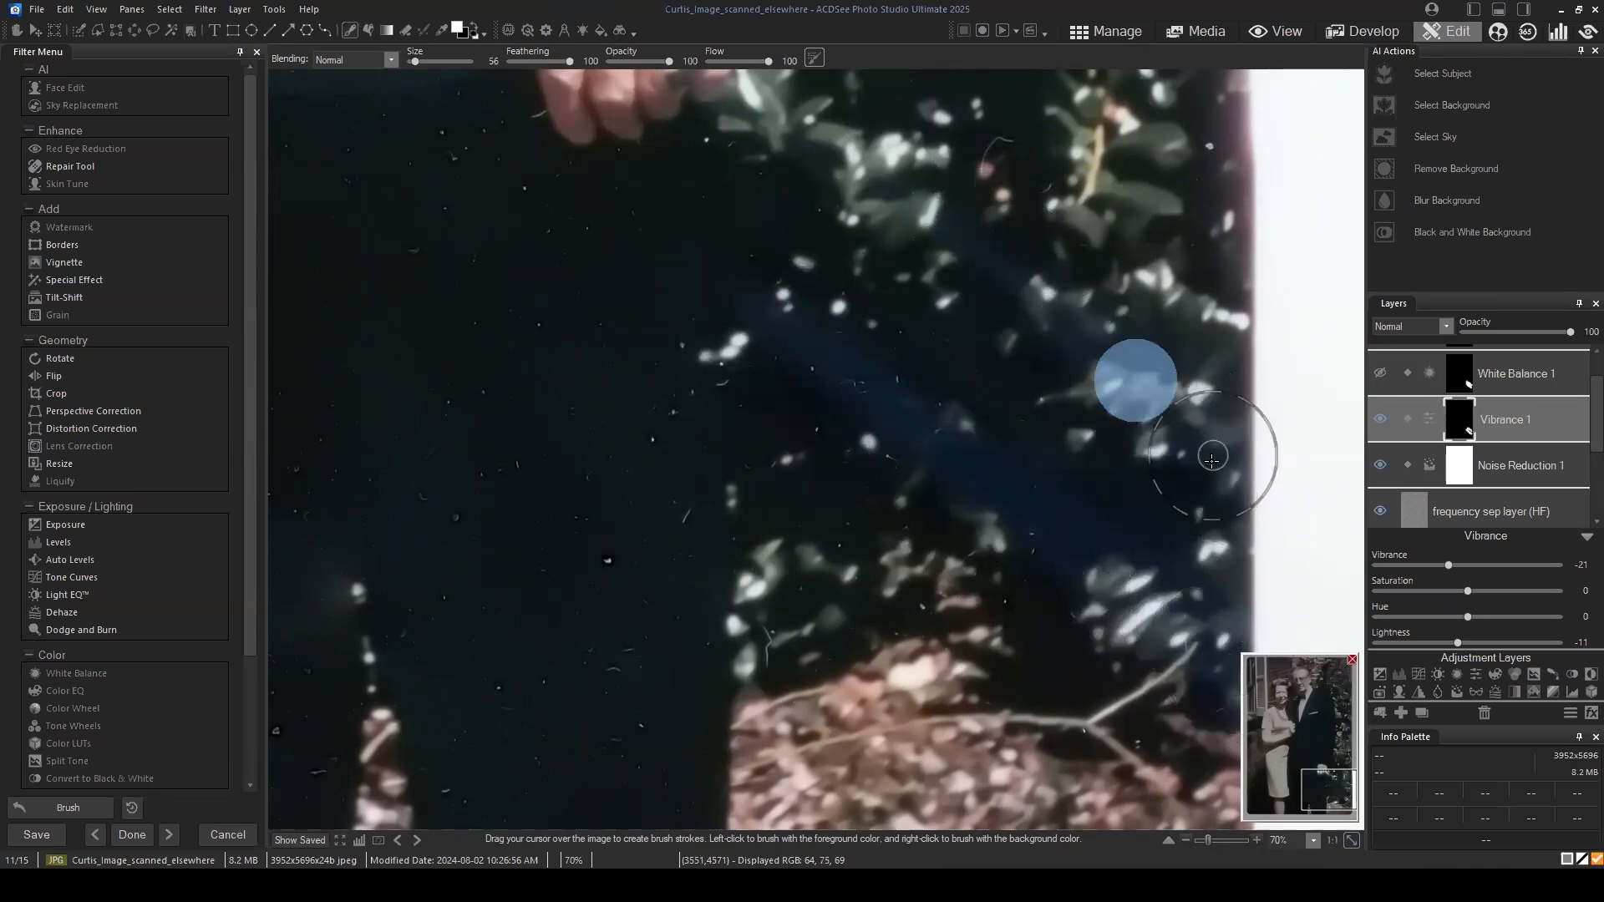
# Step: Try Hue 8 and Vibrance -57 on the Vibrance 1 layer and check the whole photo
pyautogui.click(1474, 618)
pyautogui.moveTo(1474, 620)
pyautogui.mouseDown()
pyautogui.moveTo(1501, 620)
pyautogui.moveTo(1410, 618)
pyautogui.moveTo(1476, 618)
pyautogui.moveTo(1443, 567)
pyautogui.moveTo(1417, 563)
pyautogui.mouseUp()
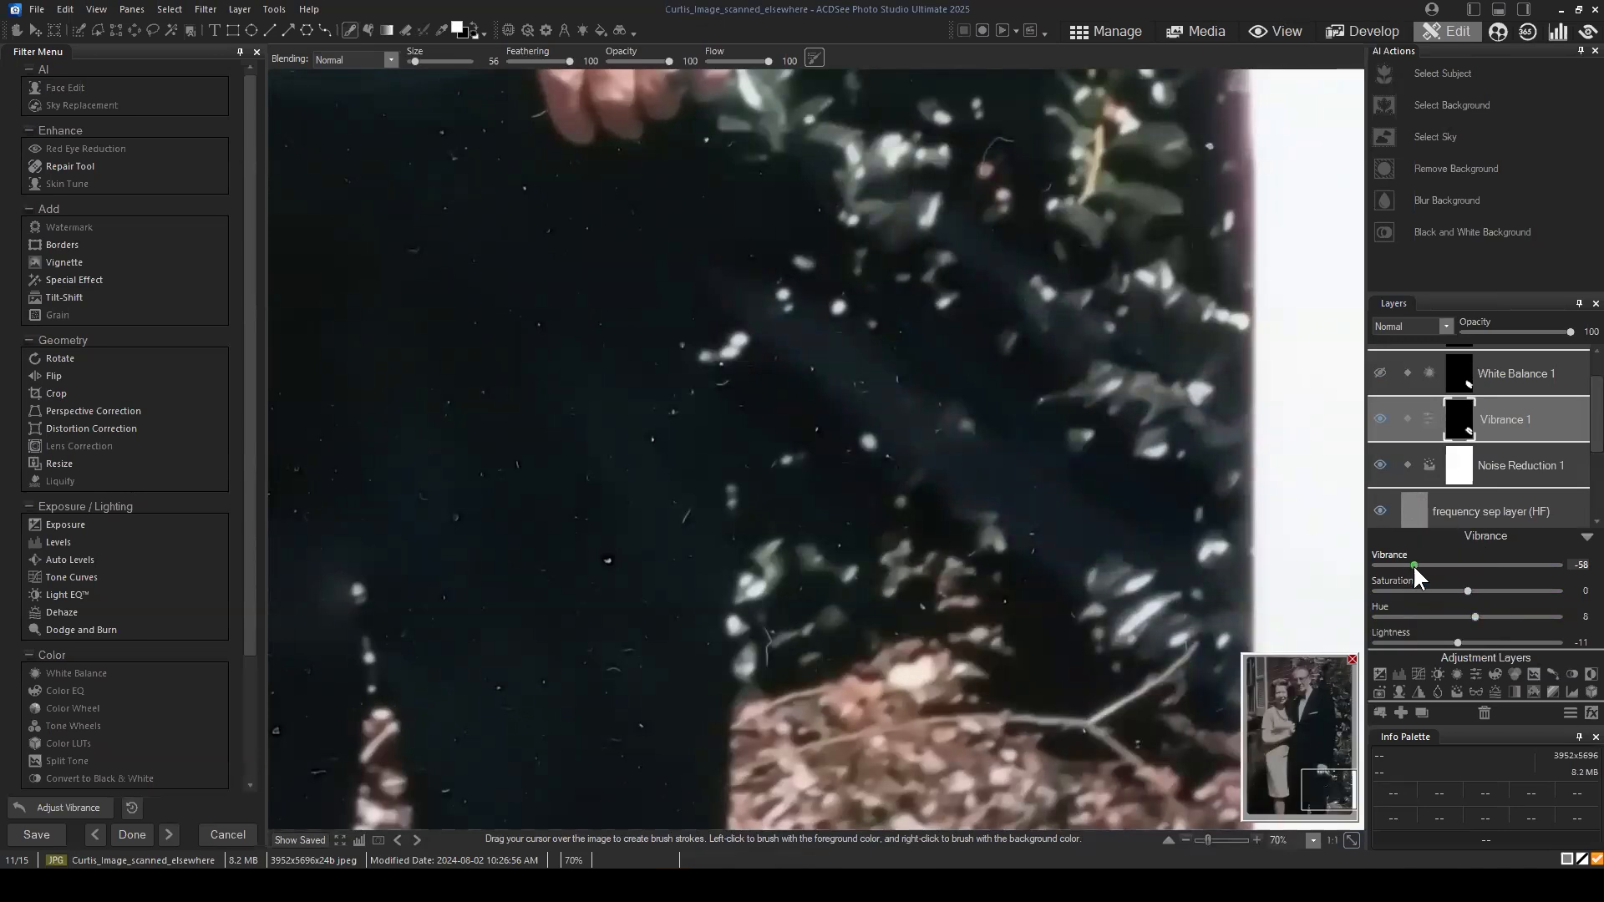
pyautogui.moveTo(1414, 566); pyautogui.dragTo(1416, 565)
pyautogui.scroll(-2, 1132, 465)
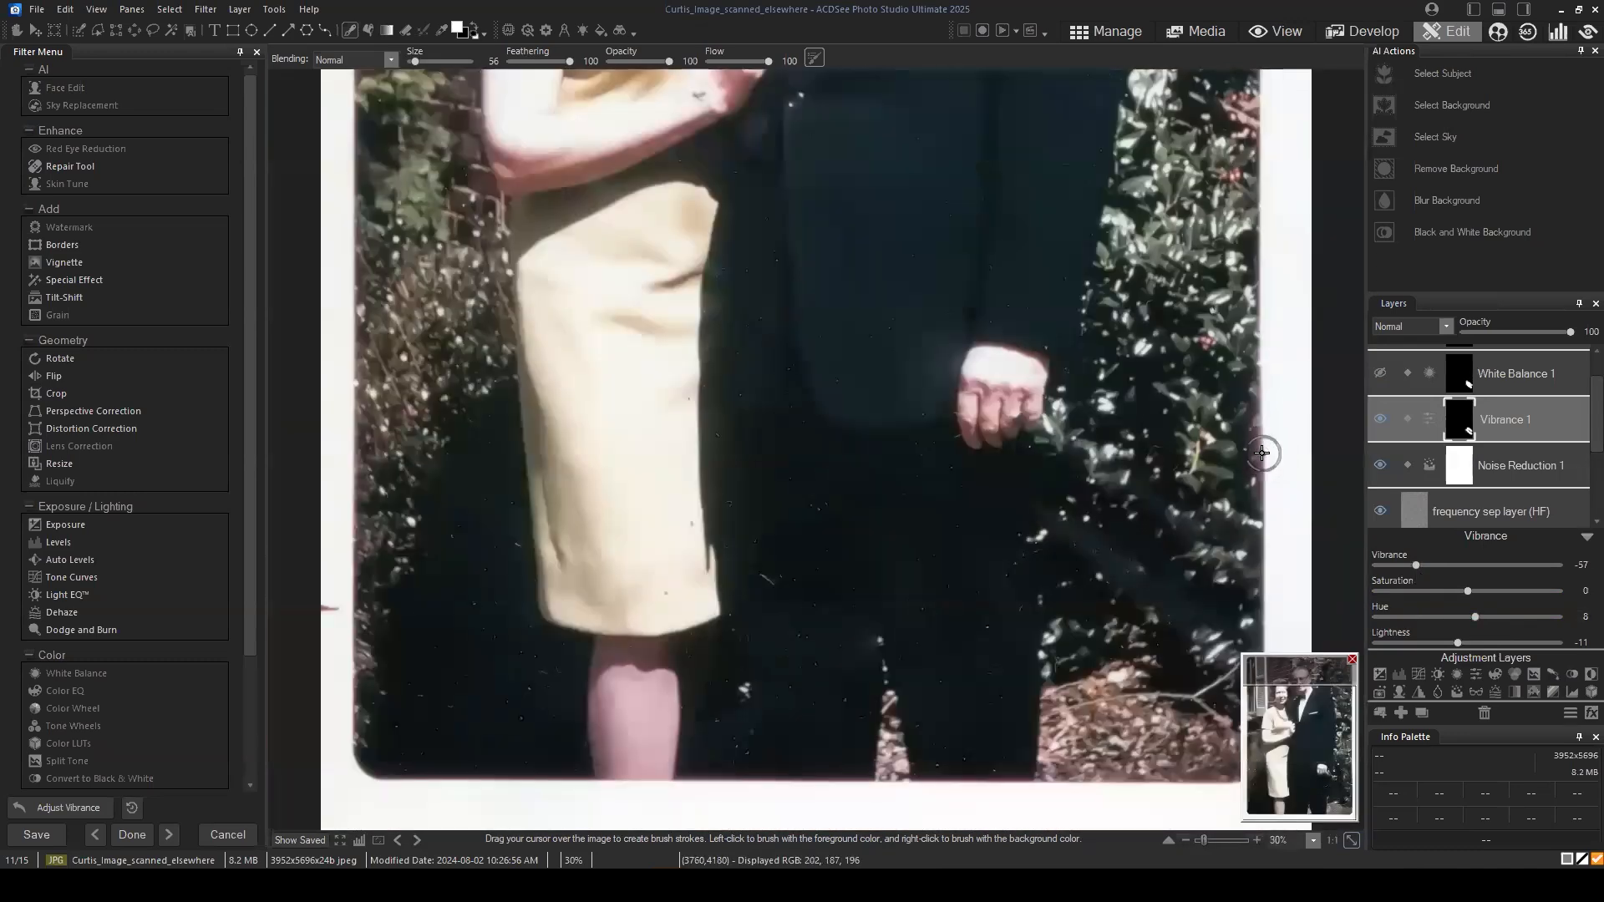
pyautogui.scroll(-1, 1257, 451)
pyautogui.scroll(-1, 1187, 465)
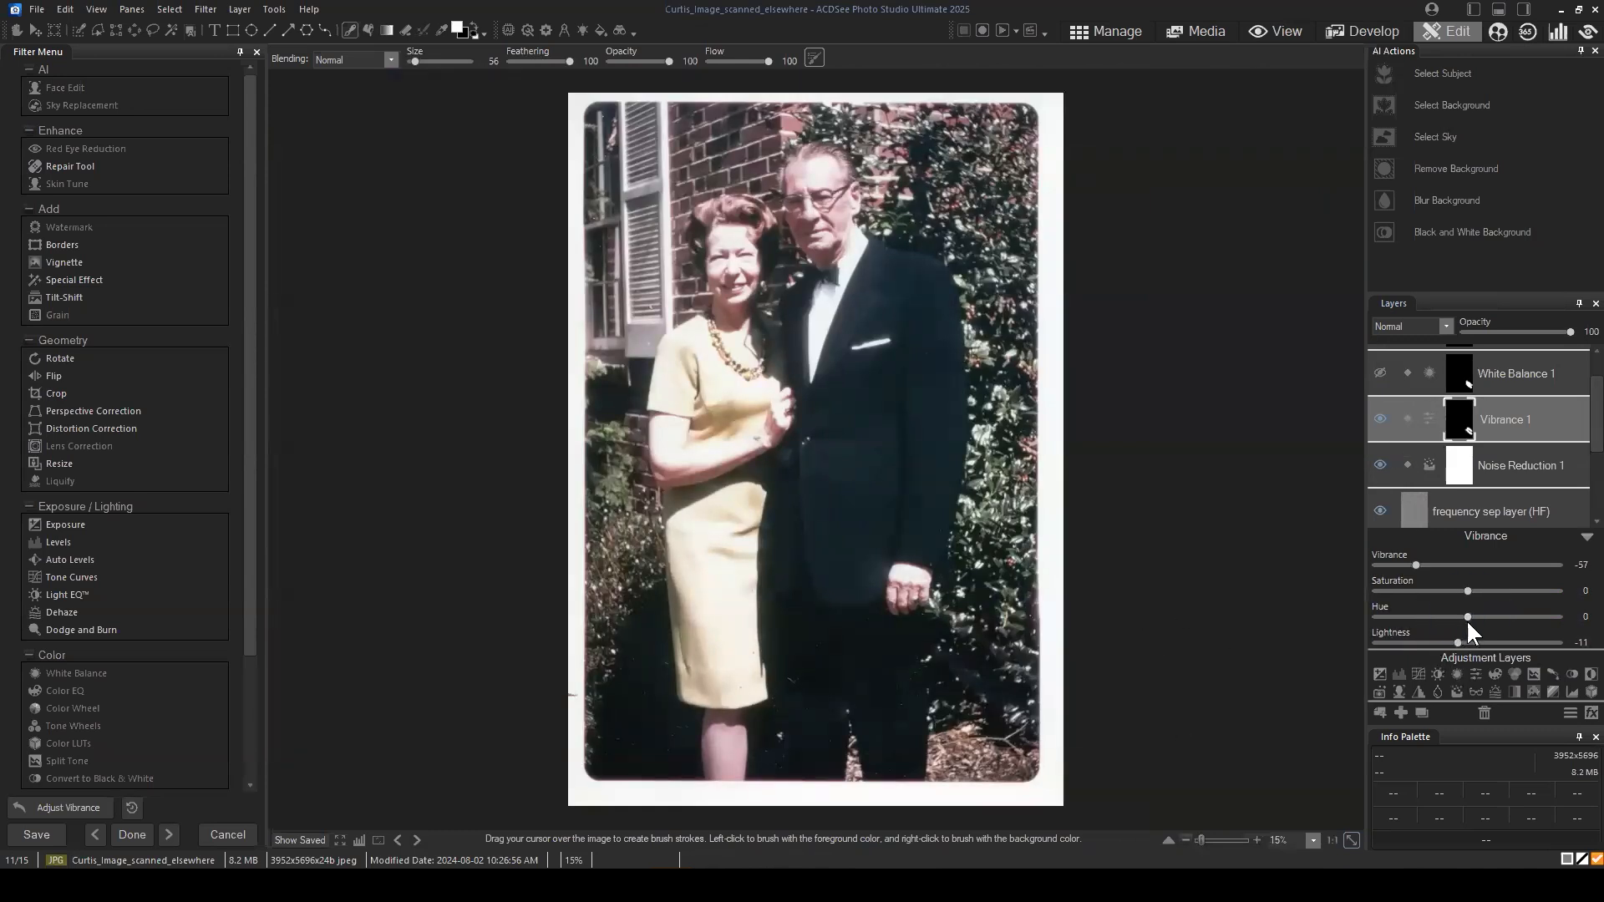
# Step: Set the Vibrance 1 layer's Hue to 11 and Vibrance to -37
pyautogui.moveTo(1467, 615); pyautogui.dragTo(1477, 615)
pyautogui.scroll(1, 1088, 666)
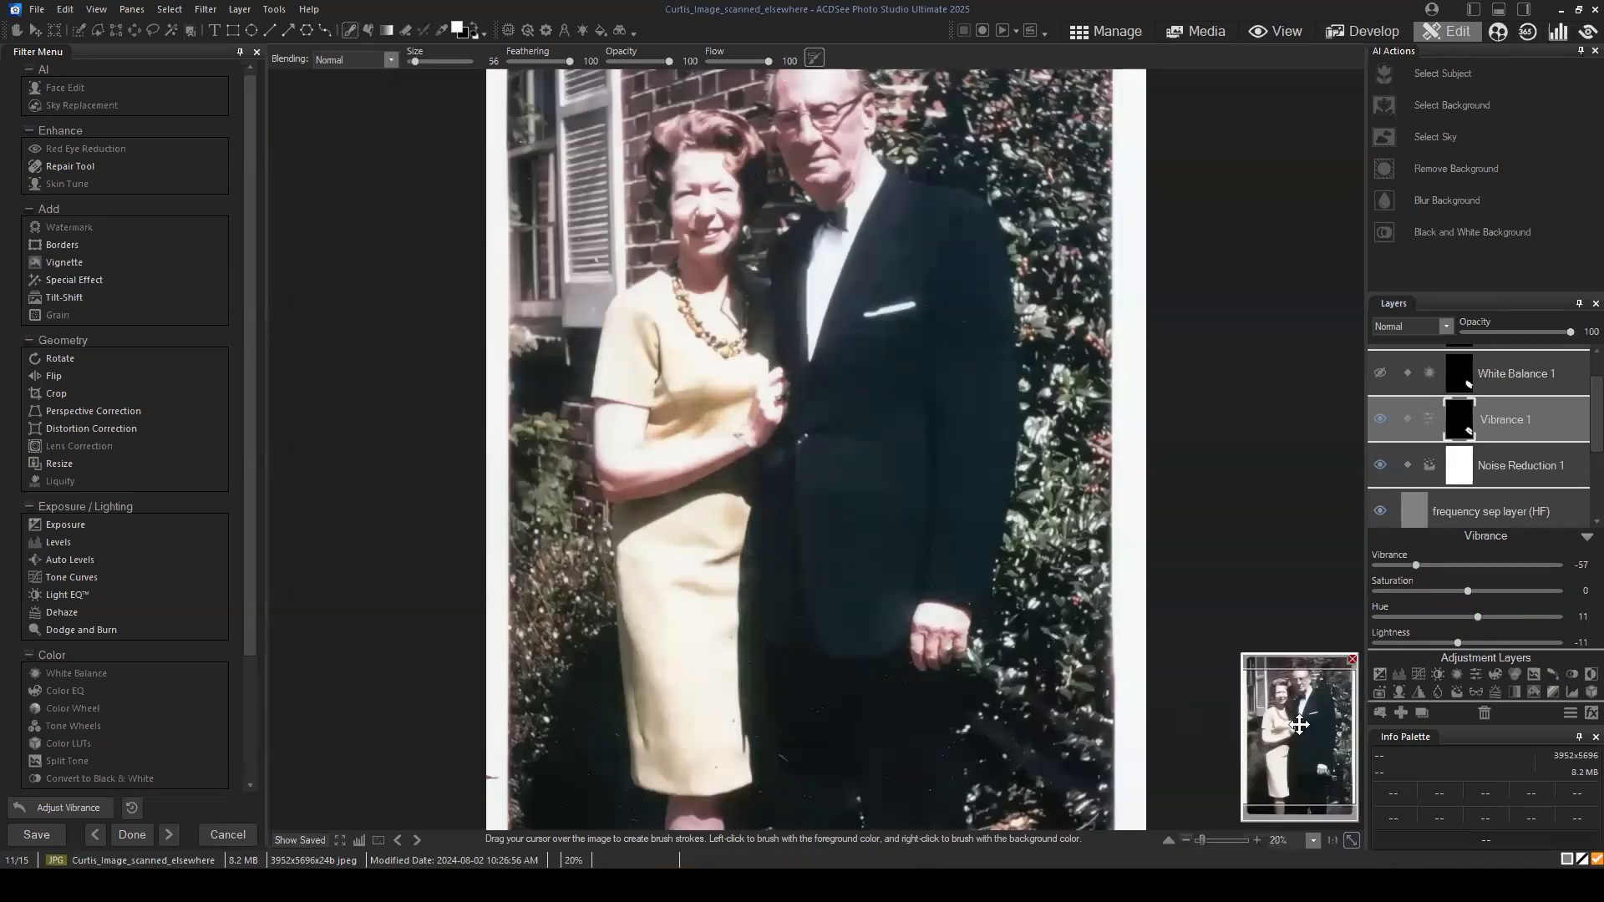
pyautogui.moveTo(1300, 724); pyautogui.dragTo(1329, 802)
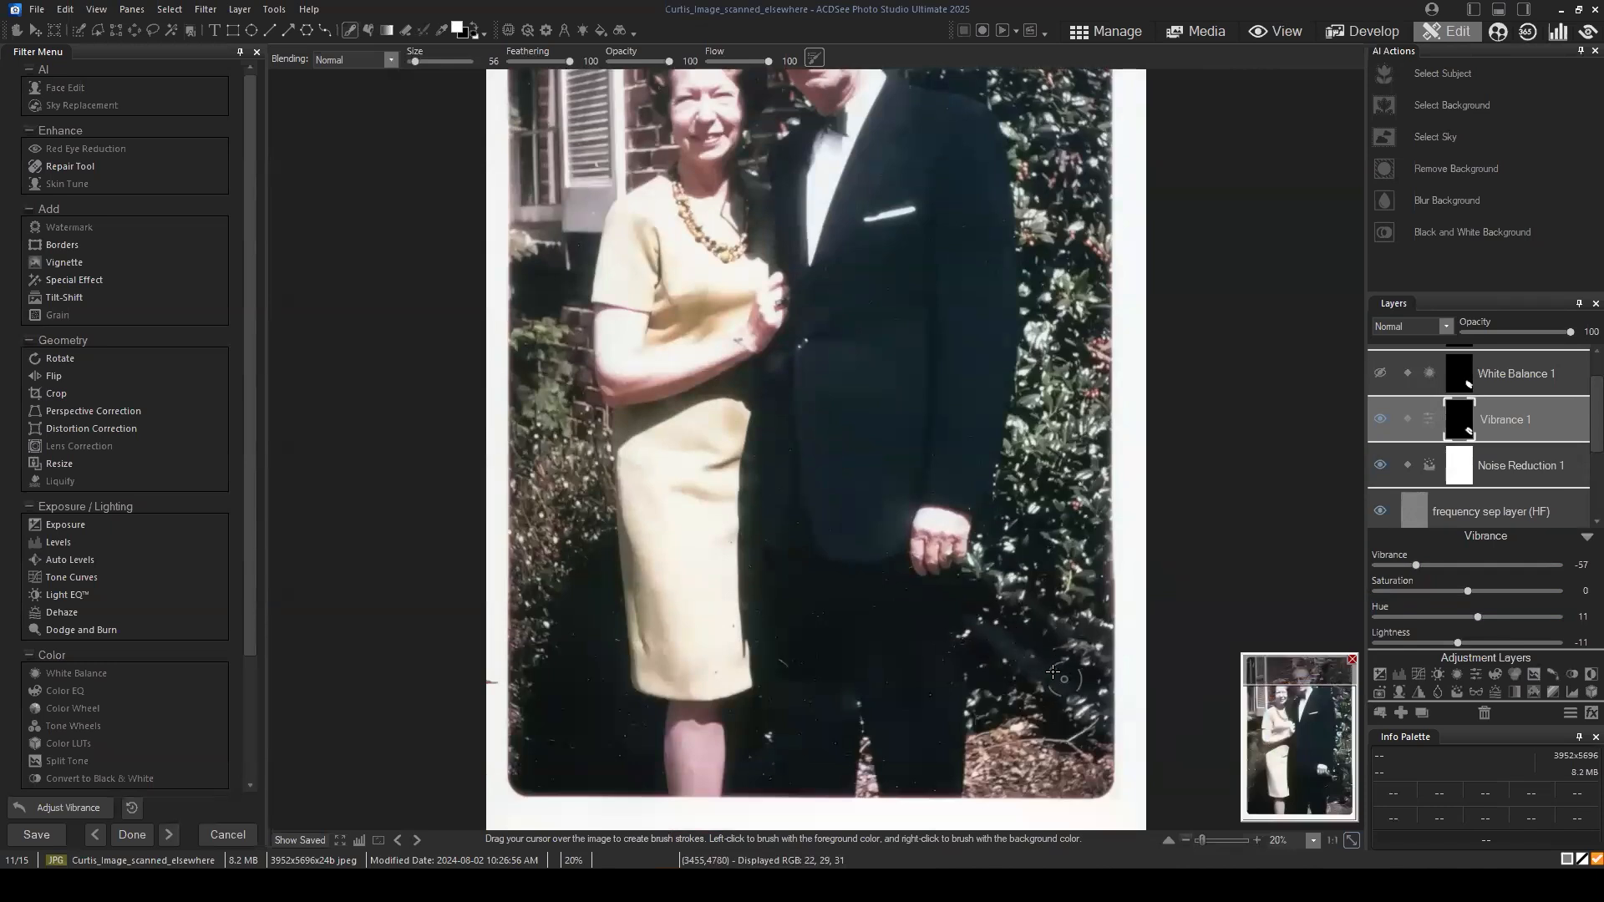
pyautogui.moveTo(1443, 570); pyautogui.dragTo(1435, 564)
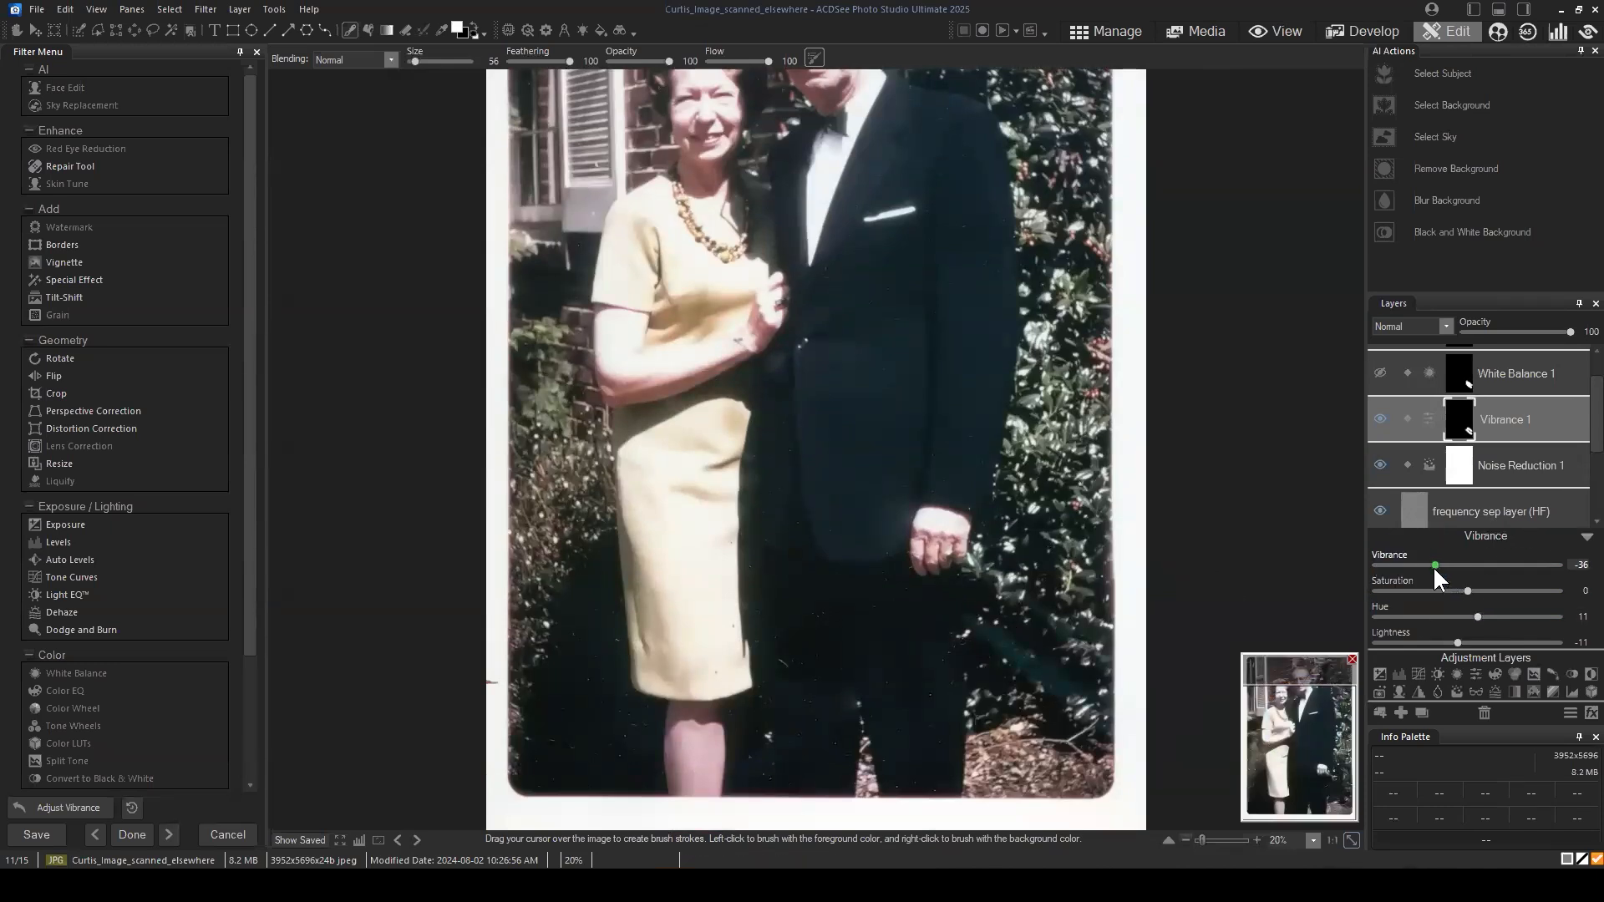
pyautogui.click(288, 838)
pyautogui.scroll(1, 1227, 640)
pyautogui.moveTo(1300, 750); pyautogui.dragTo(1320, 804)
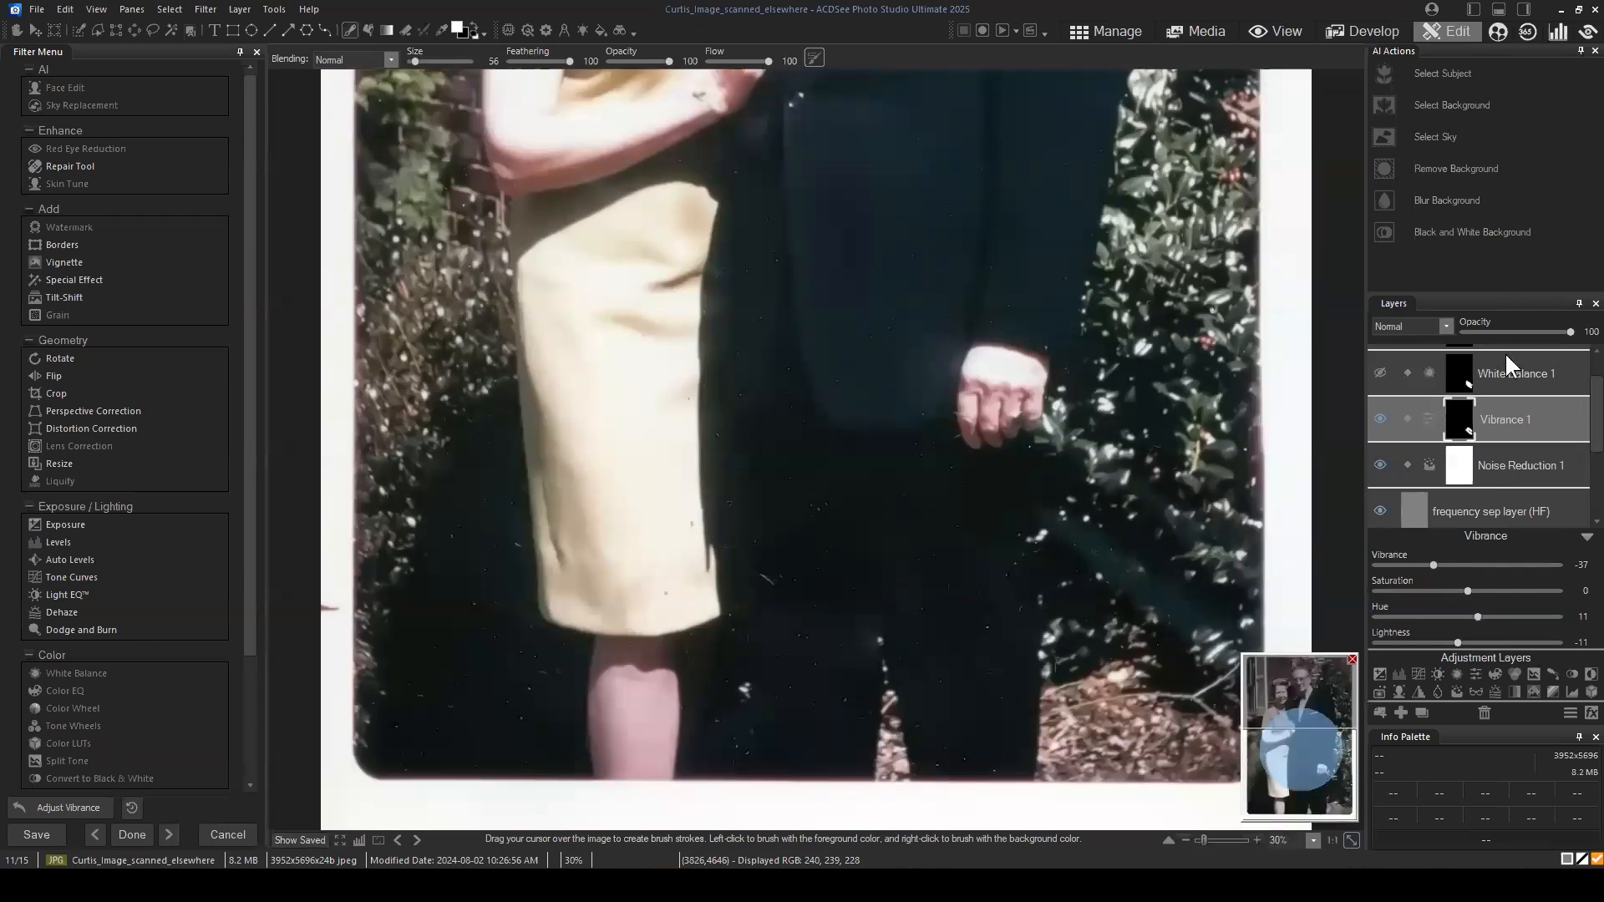
# Step: Add a Blur adjustment layer between White Balance 1 and Vibrance 1 and fill its mask with black
pyautogui.click(1539, 359)
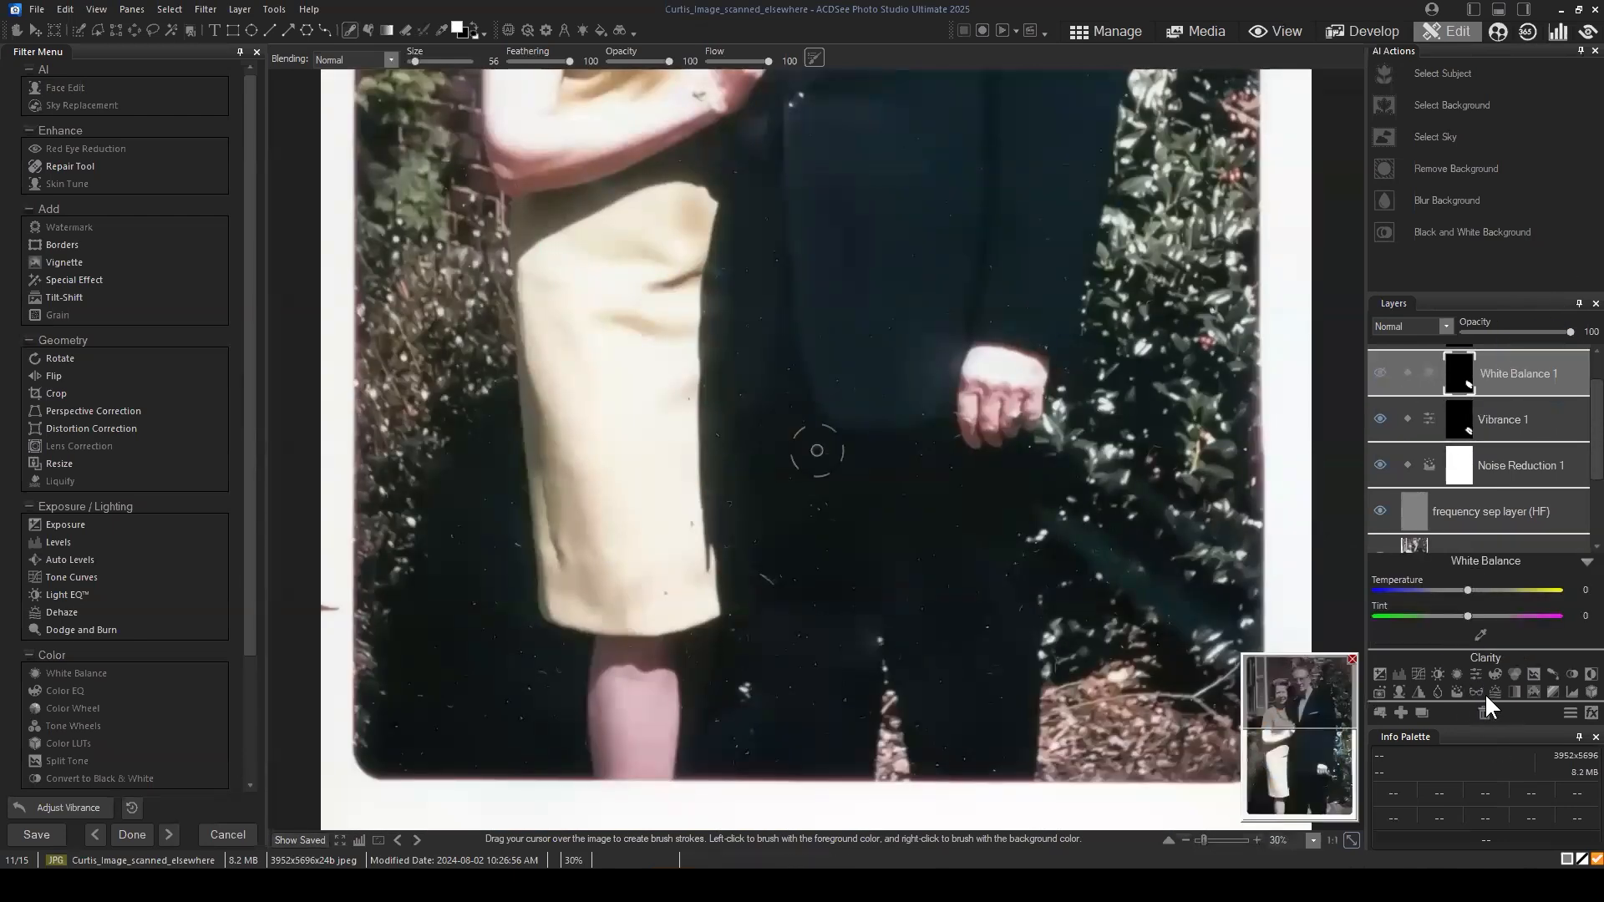
pyautogui.click(1437, 691)
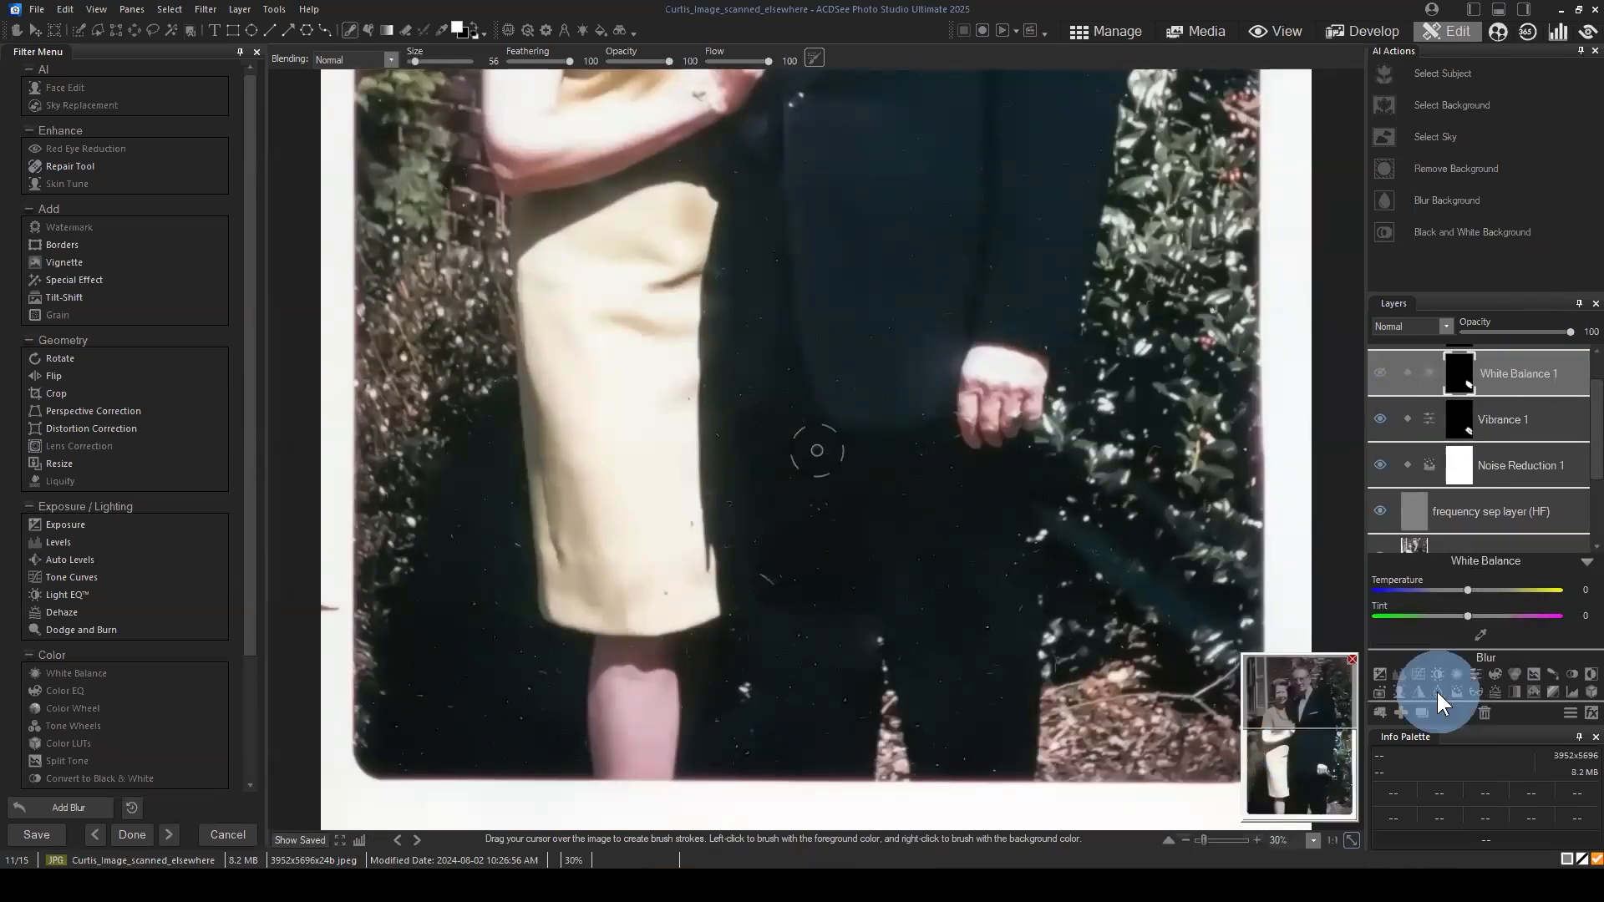
pyautogui.moveTo(1515, 359); pyautogui.dragTo(1513, 428)
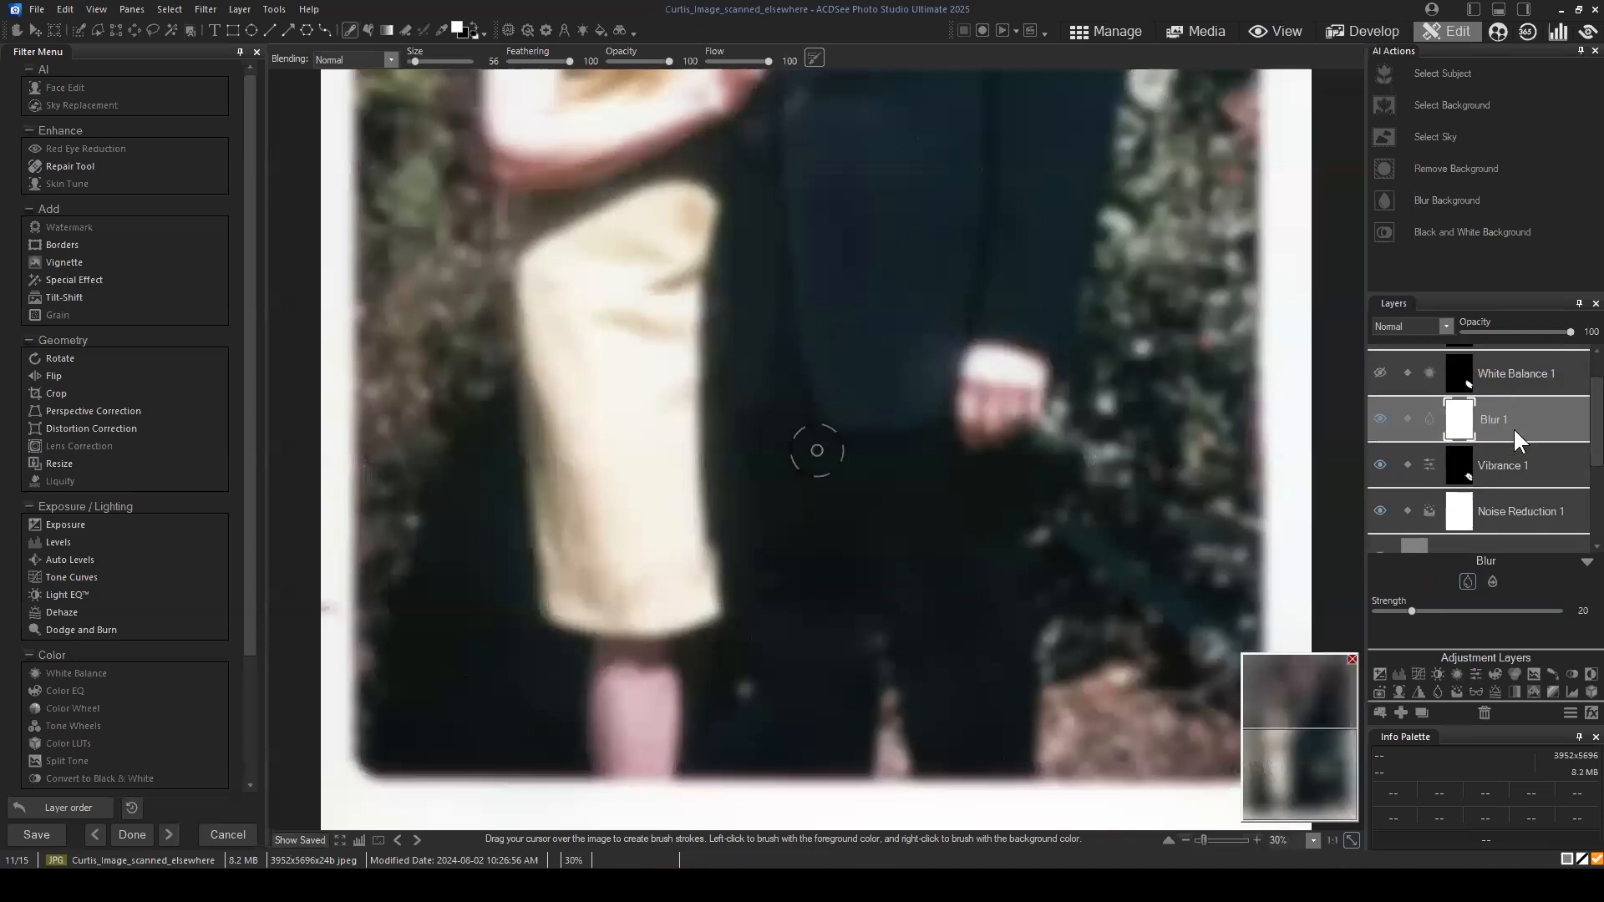
pyautogui.rightClick(1508, 413)
pyautogui.rightClick(1462, 397)
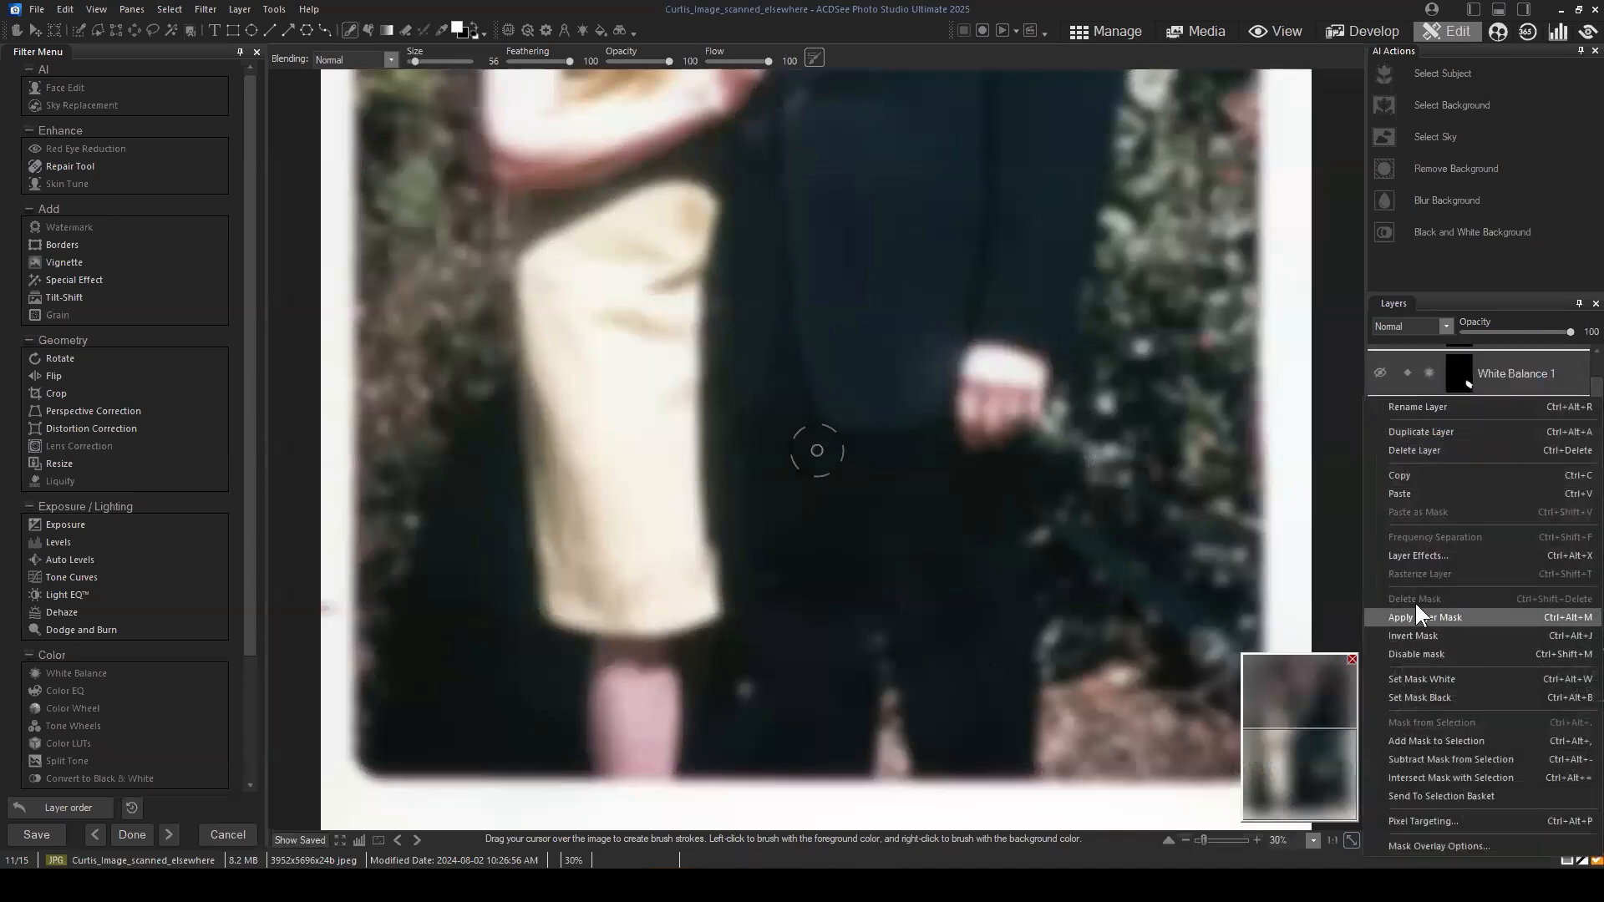
pyautogui.click(1430, 693)
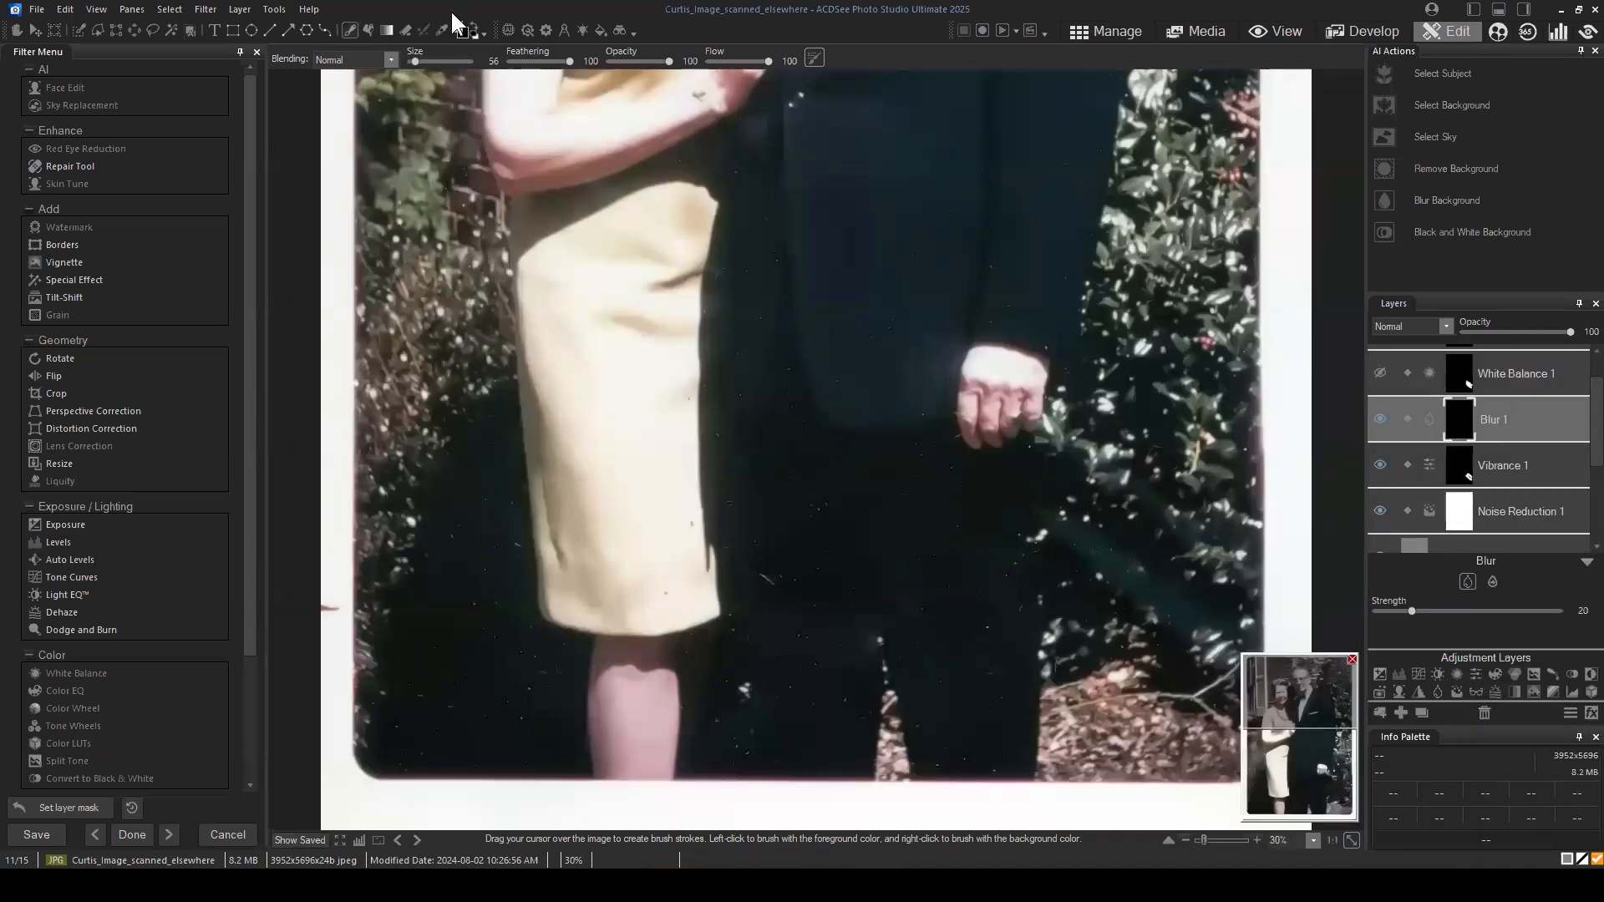
# Step: Try brushing the Blur 1 effect onto the streak and nearby bushes, and undo the strokes
pyautogui.moveTo(1118, 558)
pyautogui.mouseDown()
pyautogui.moveTo(1022, 505)
pyautogui.moveTo(1241, 639)
pyautogui.moveTo(1098, 553)
pyautogui.moveTo(1203, 623)
pyautogui.mouseUp()
pyautogui.hotkey('ctrl', 'z')
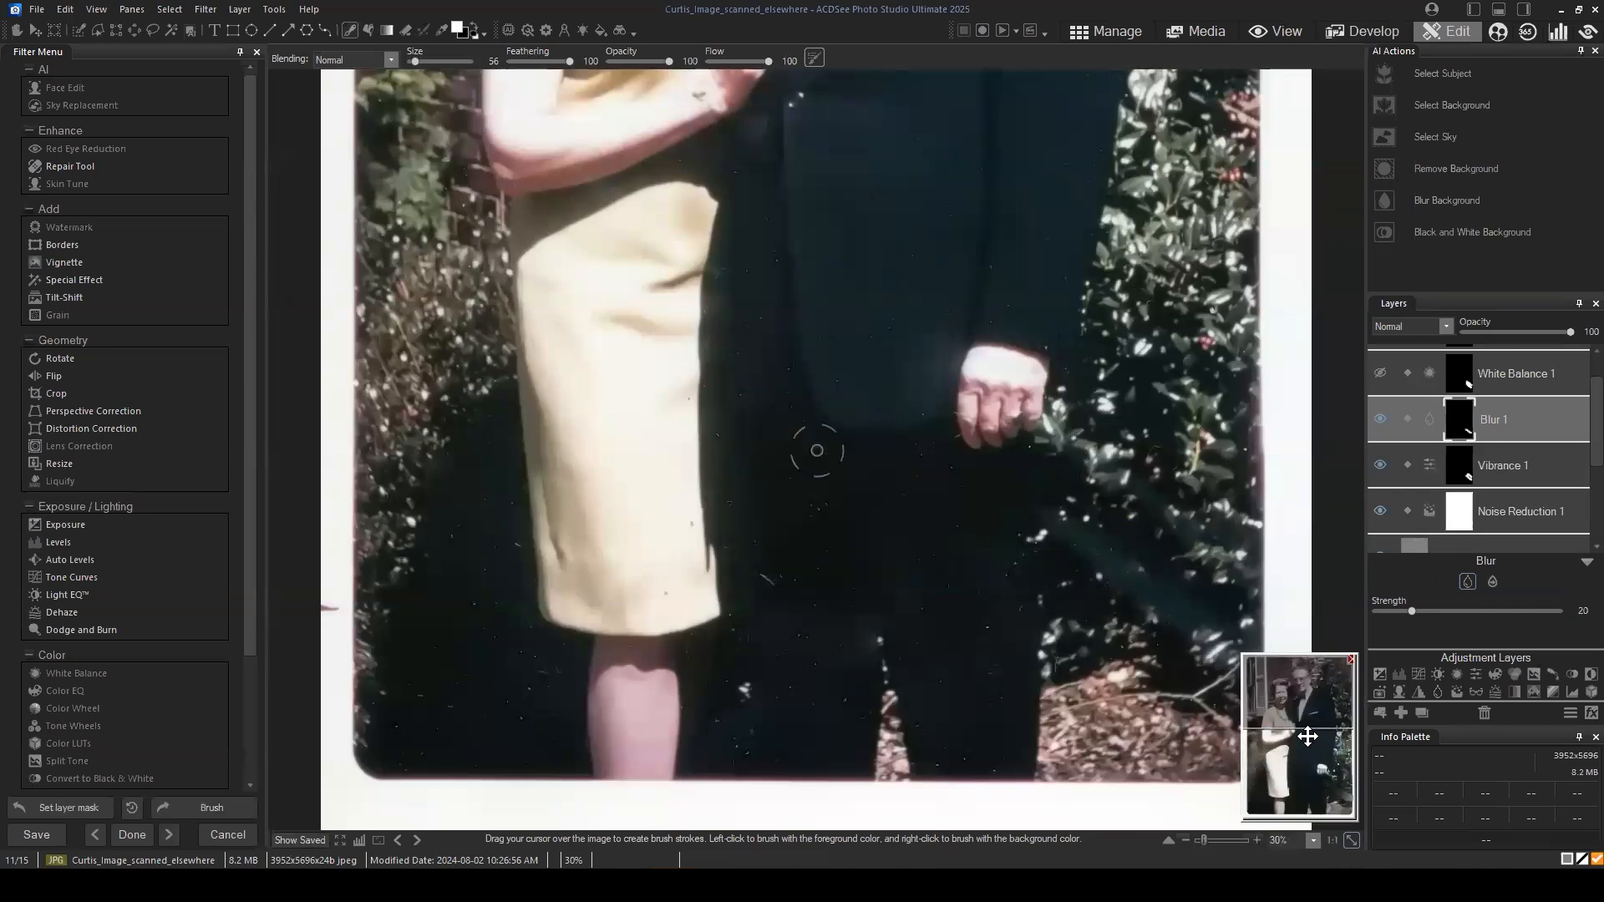
pyautogui.click(1128, 528)
pyautogui.click(1138, 544)
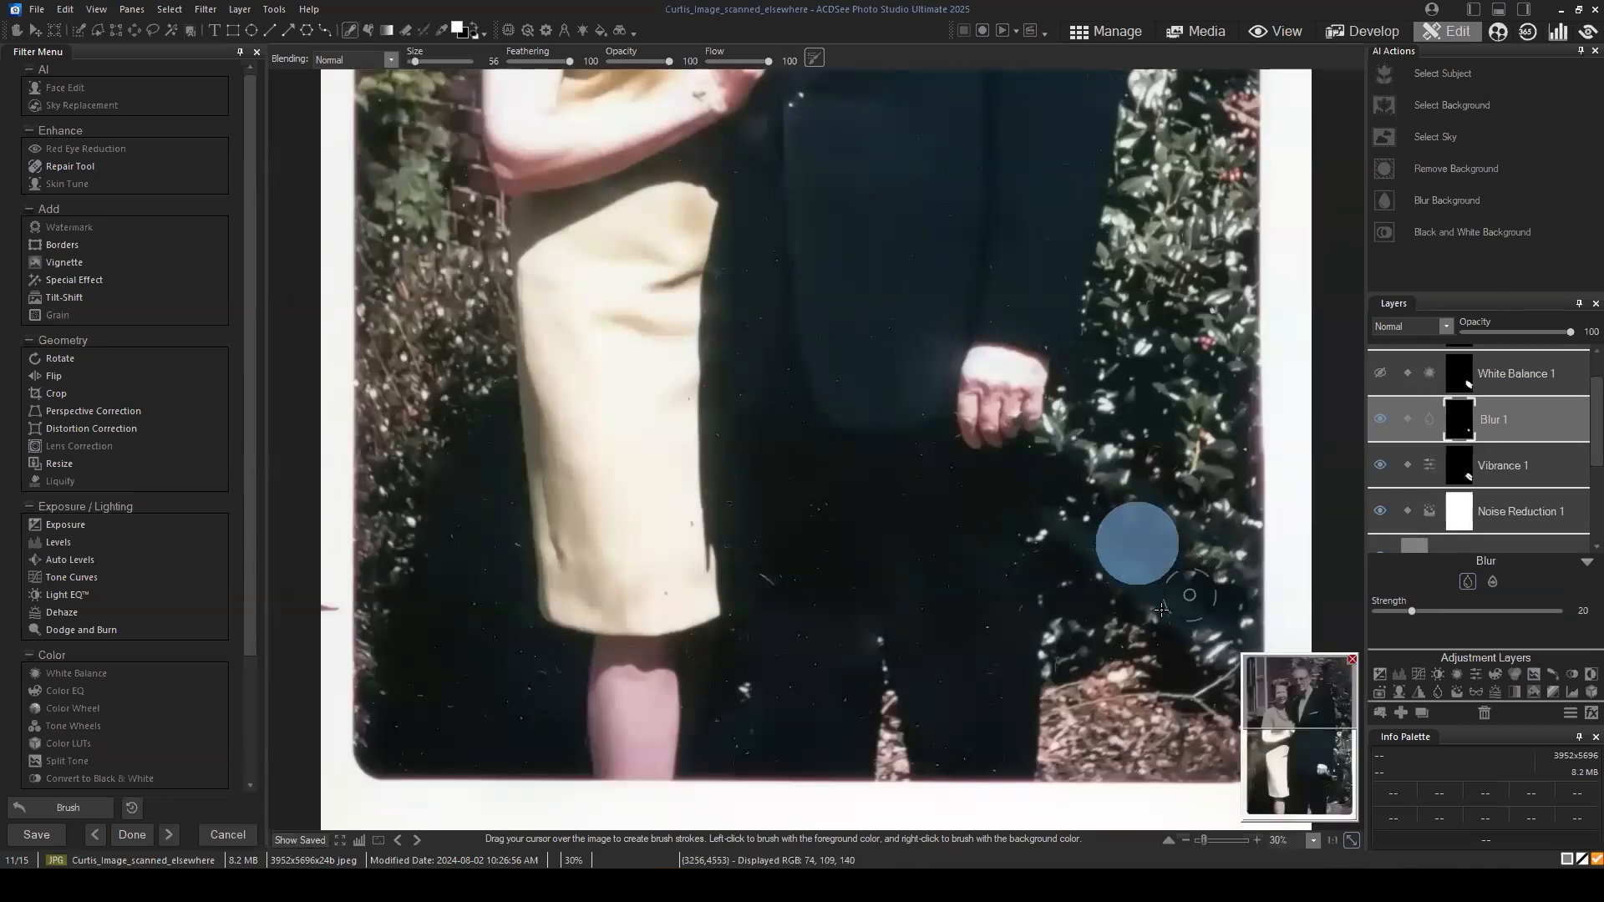
pyautogui.click(1159, 478)
pyautogui.click(1148, 501)
pyautogui.click(1068, 567)
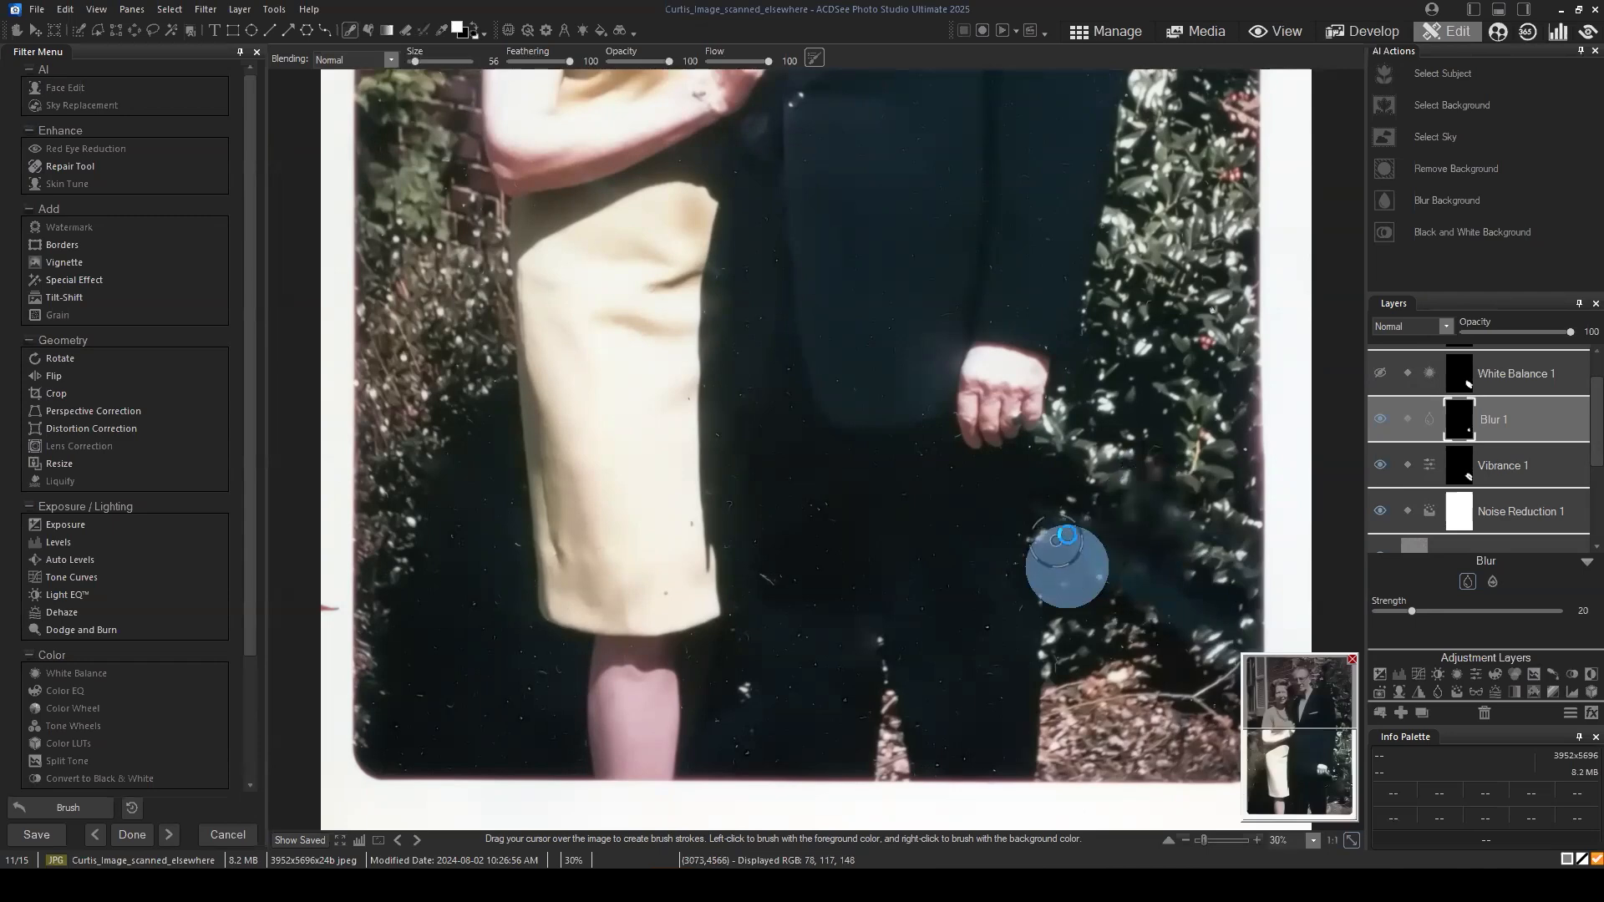
pyautogui.click(1071, 536)
pyautogui.click(1030, 508)
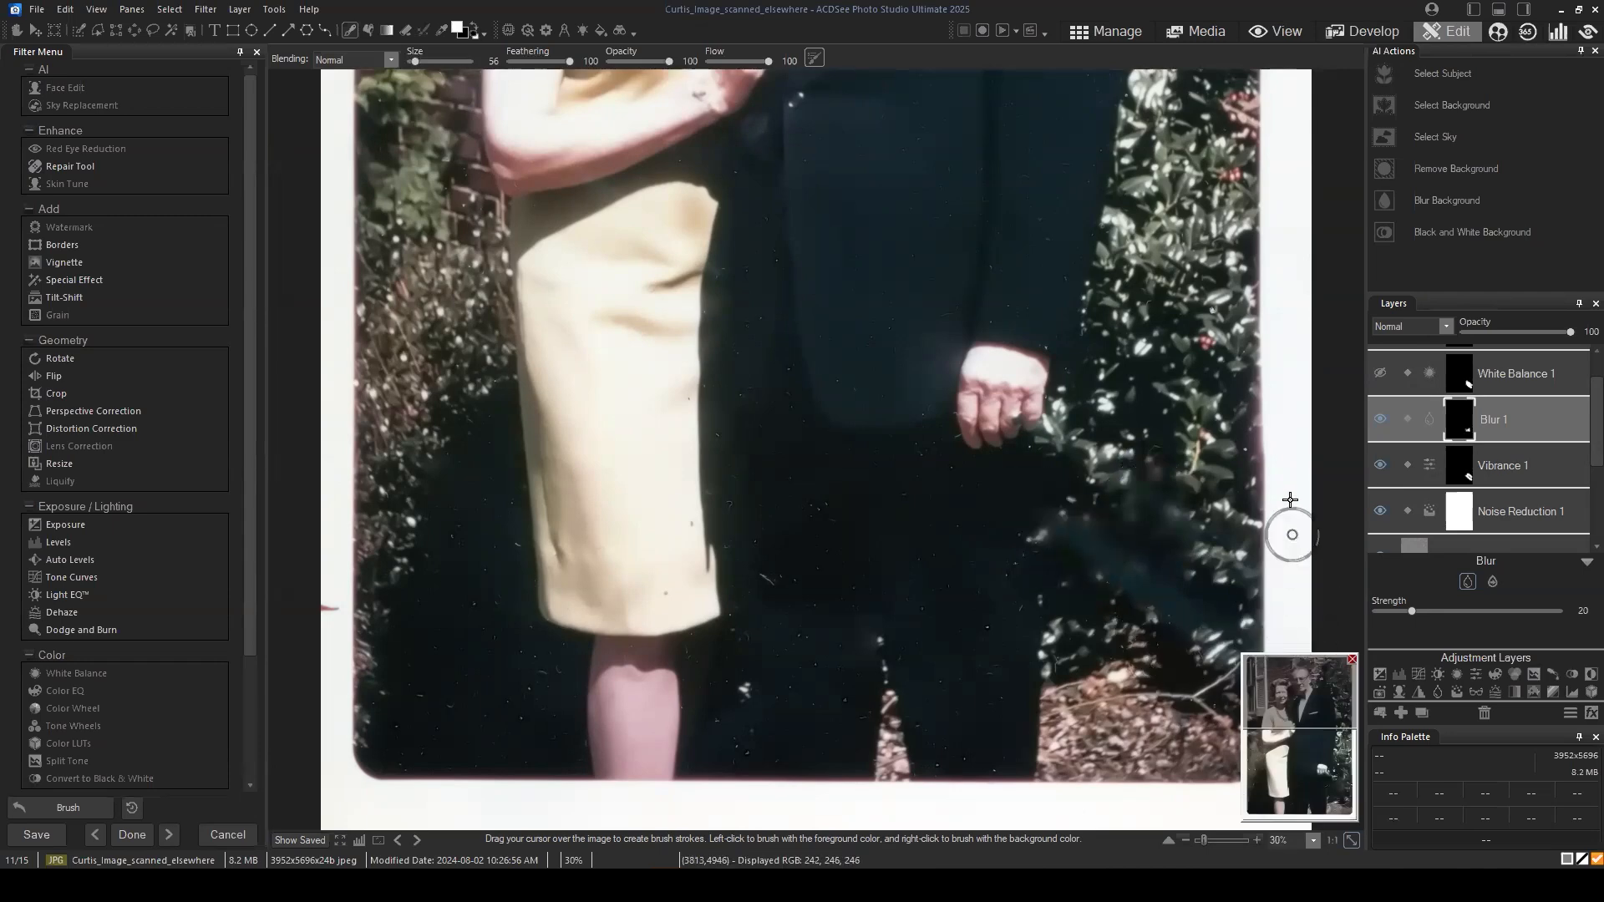
pyautogui.hotkey('ctrl', 'z')
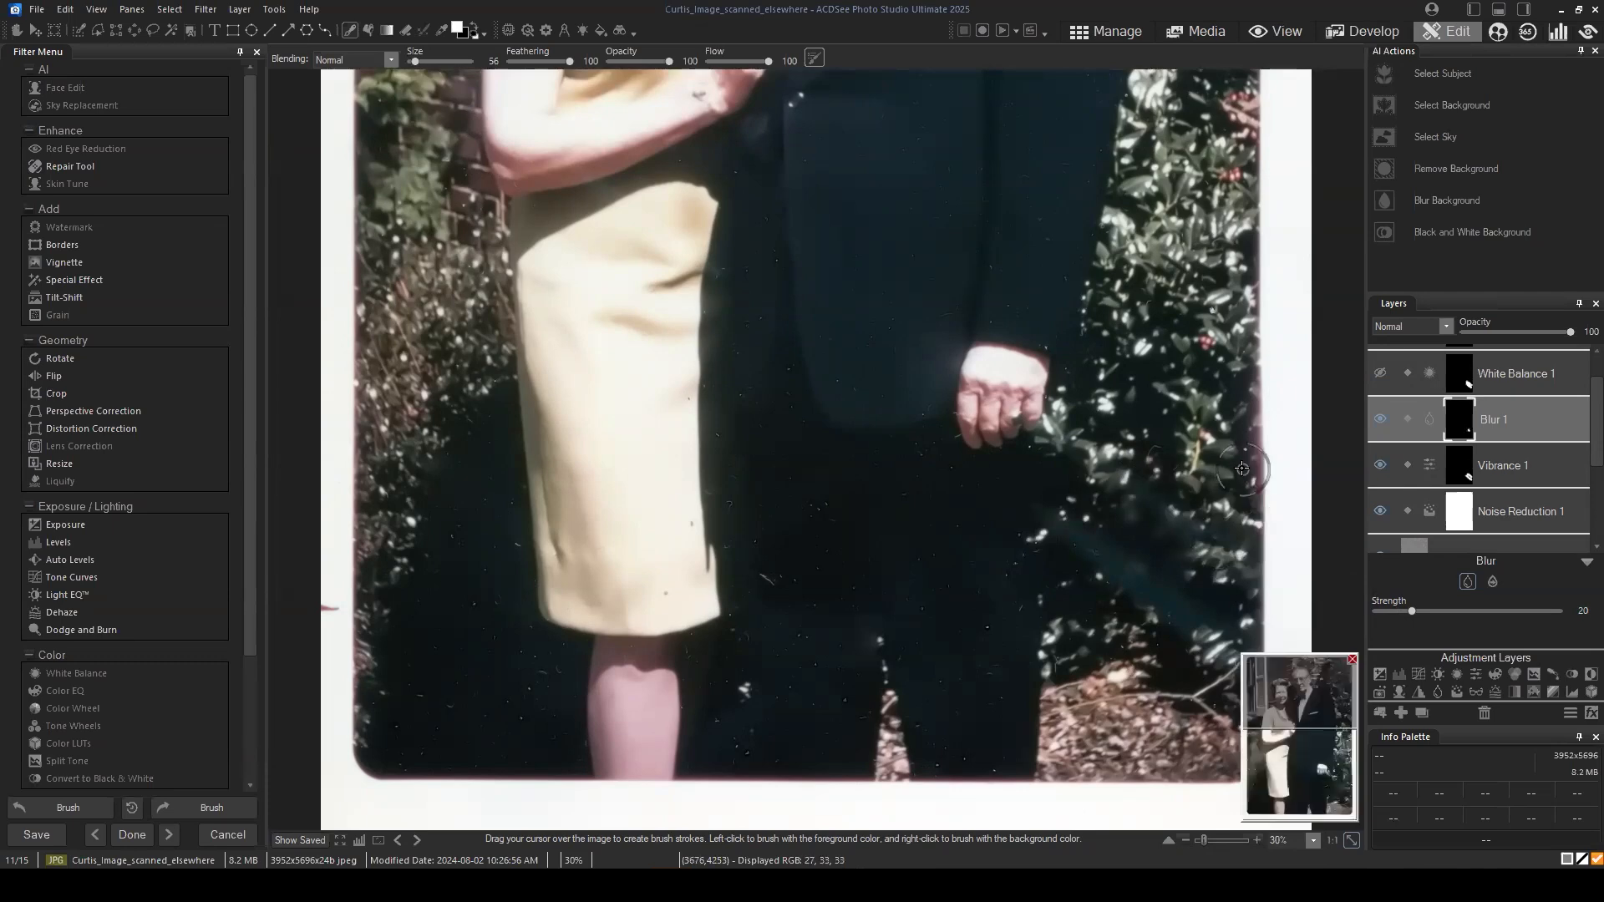
pyautogui.hotkey('ctrl', 'z')
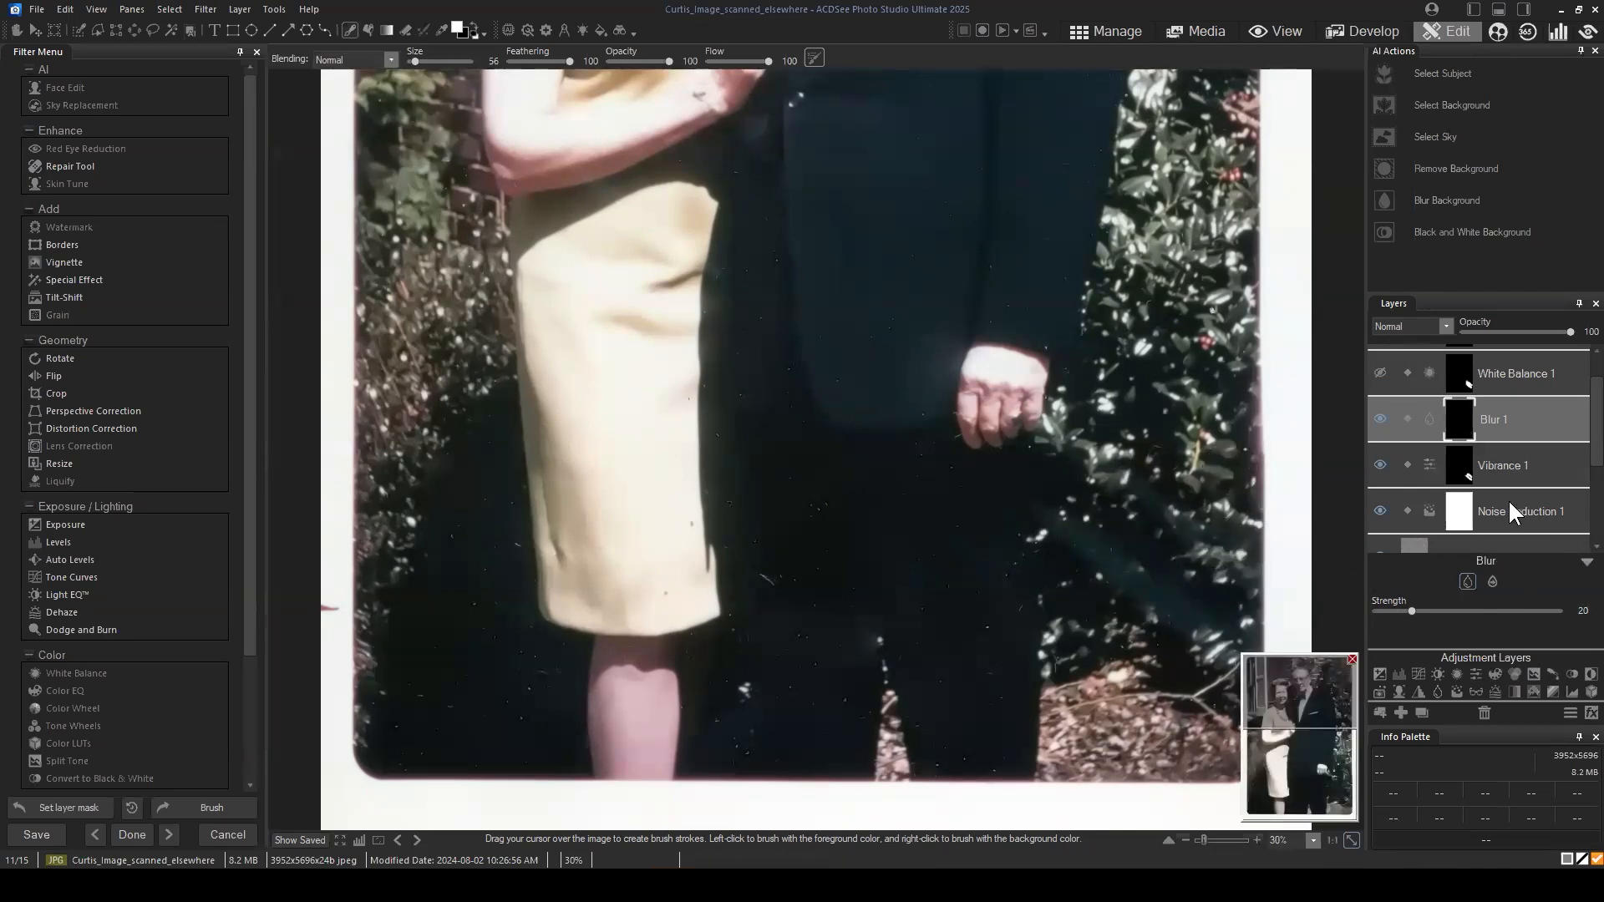
pyautogui.scroll(1, 1532, 392)
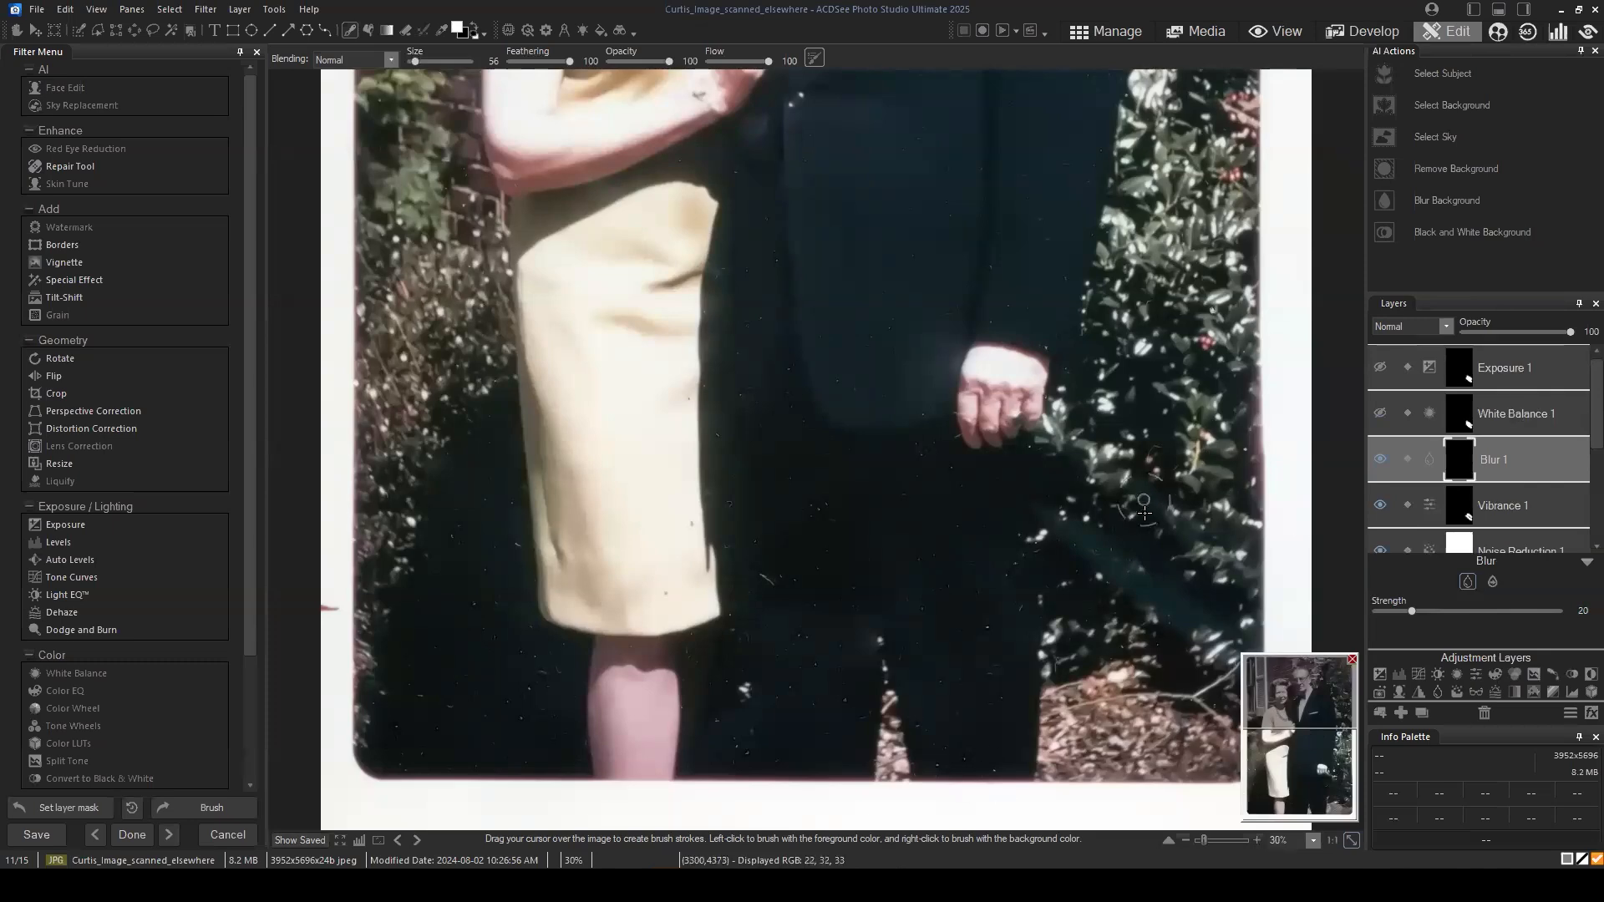
pyautogui.scroll(-1, 1145, 513)
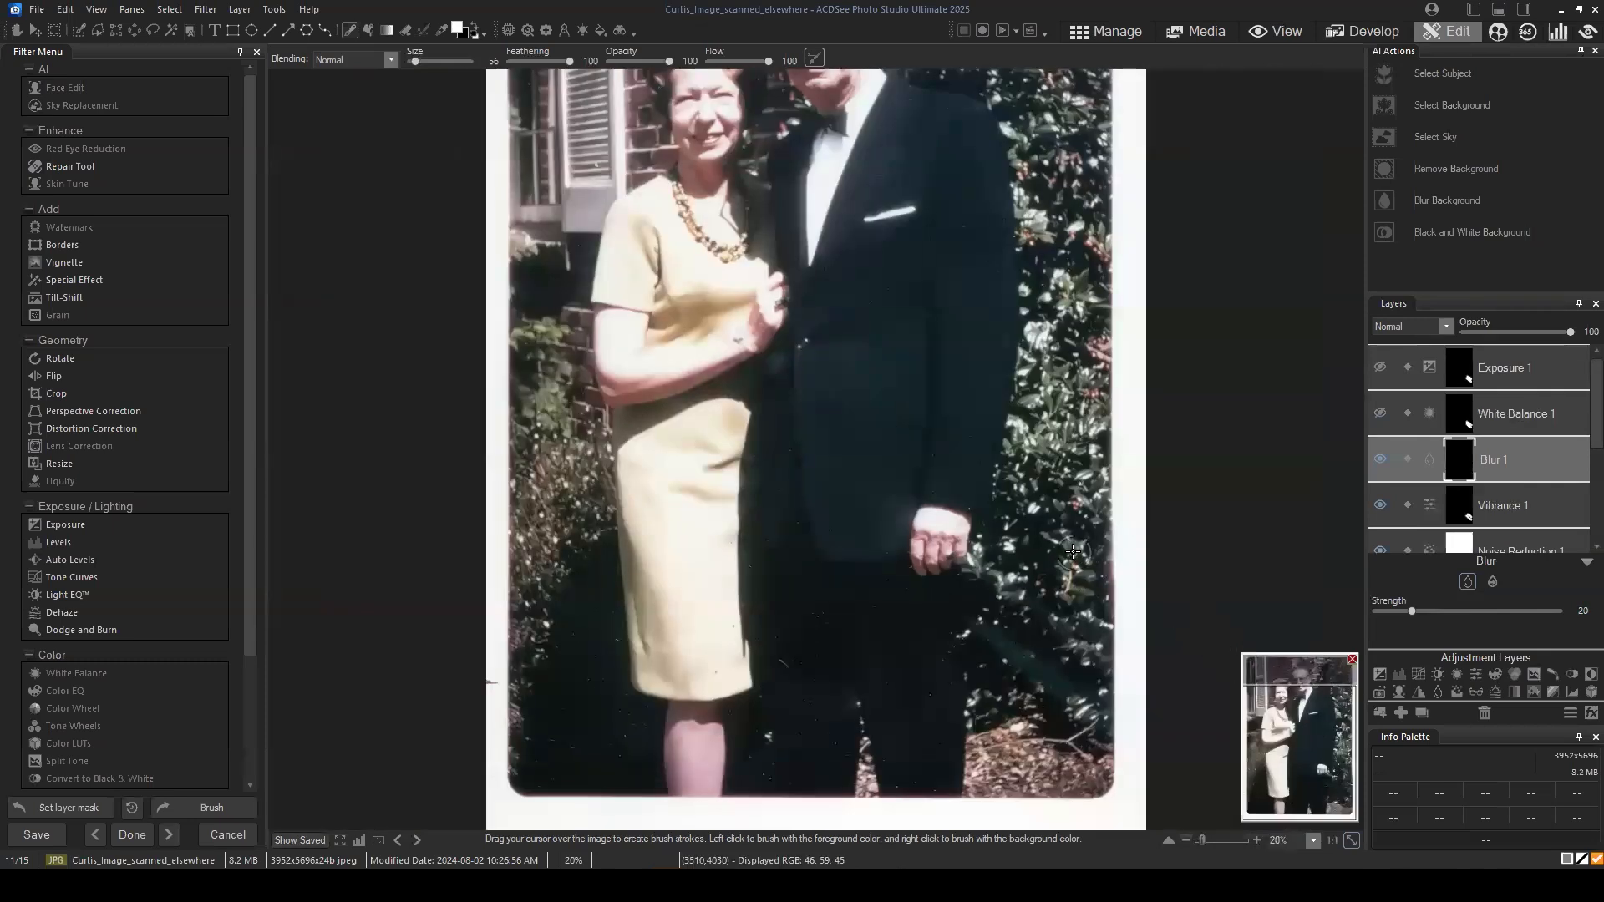
pyautogui.scroll(-1, 1087, 501)
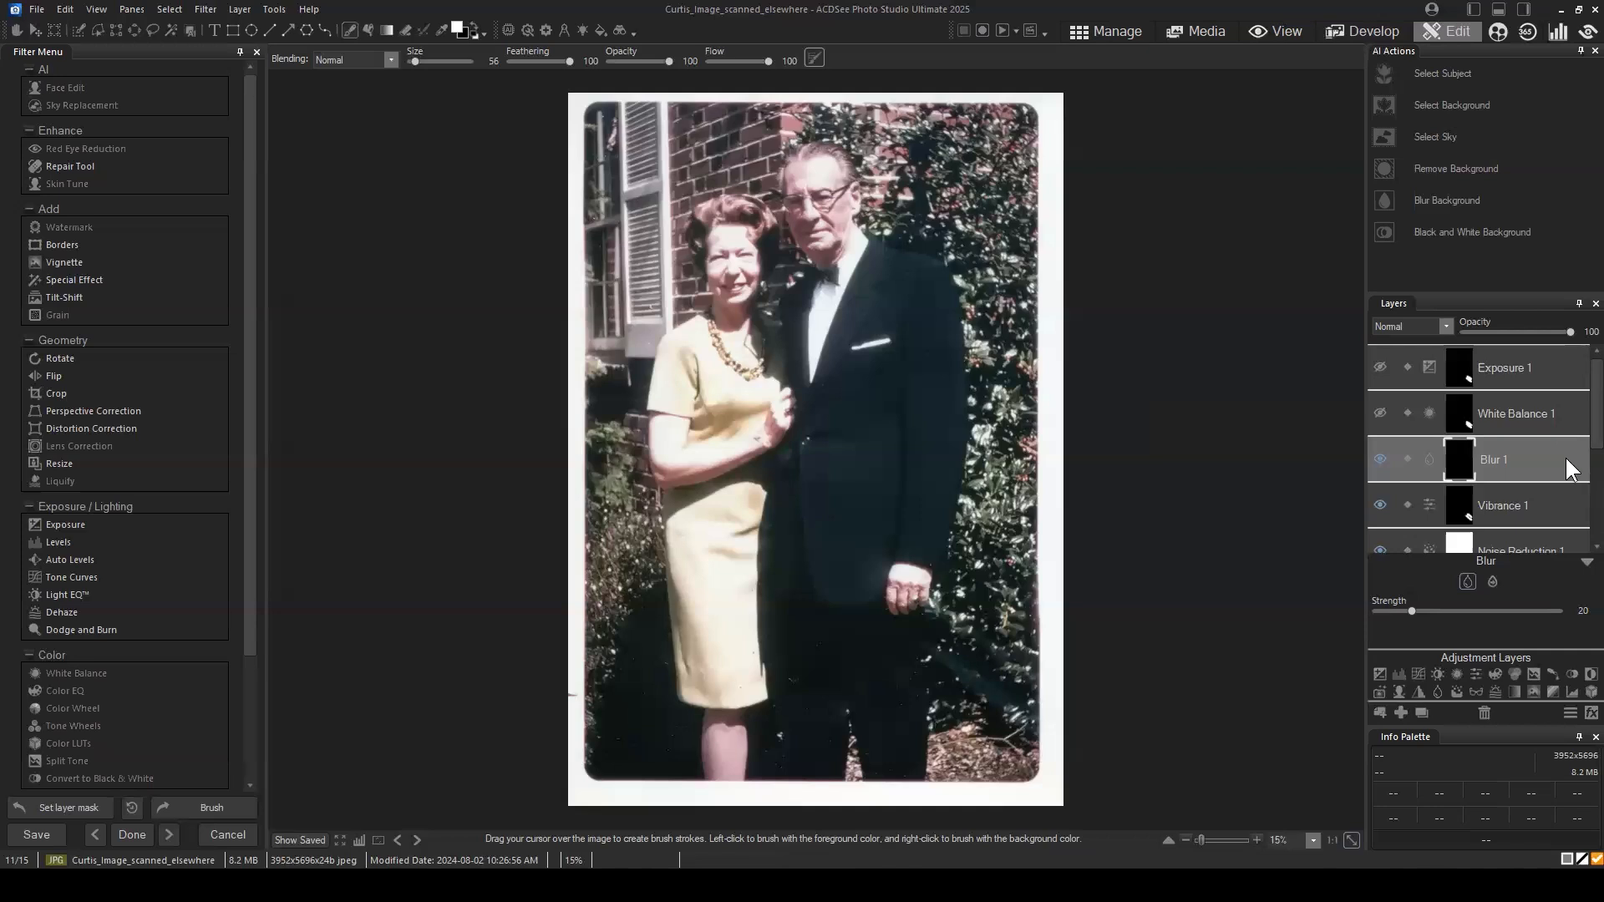
pyautogui.scroll(-3, 1550, 443)
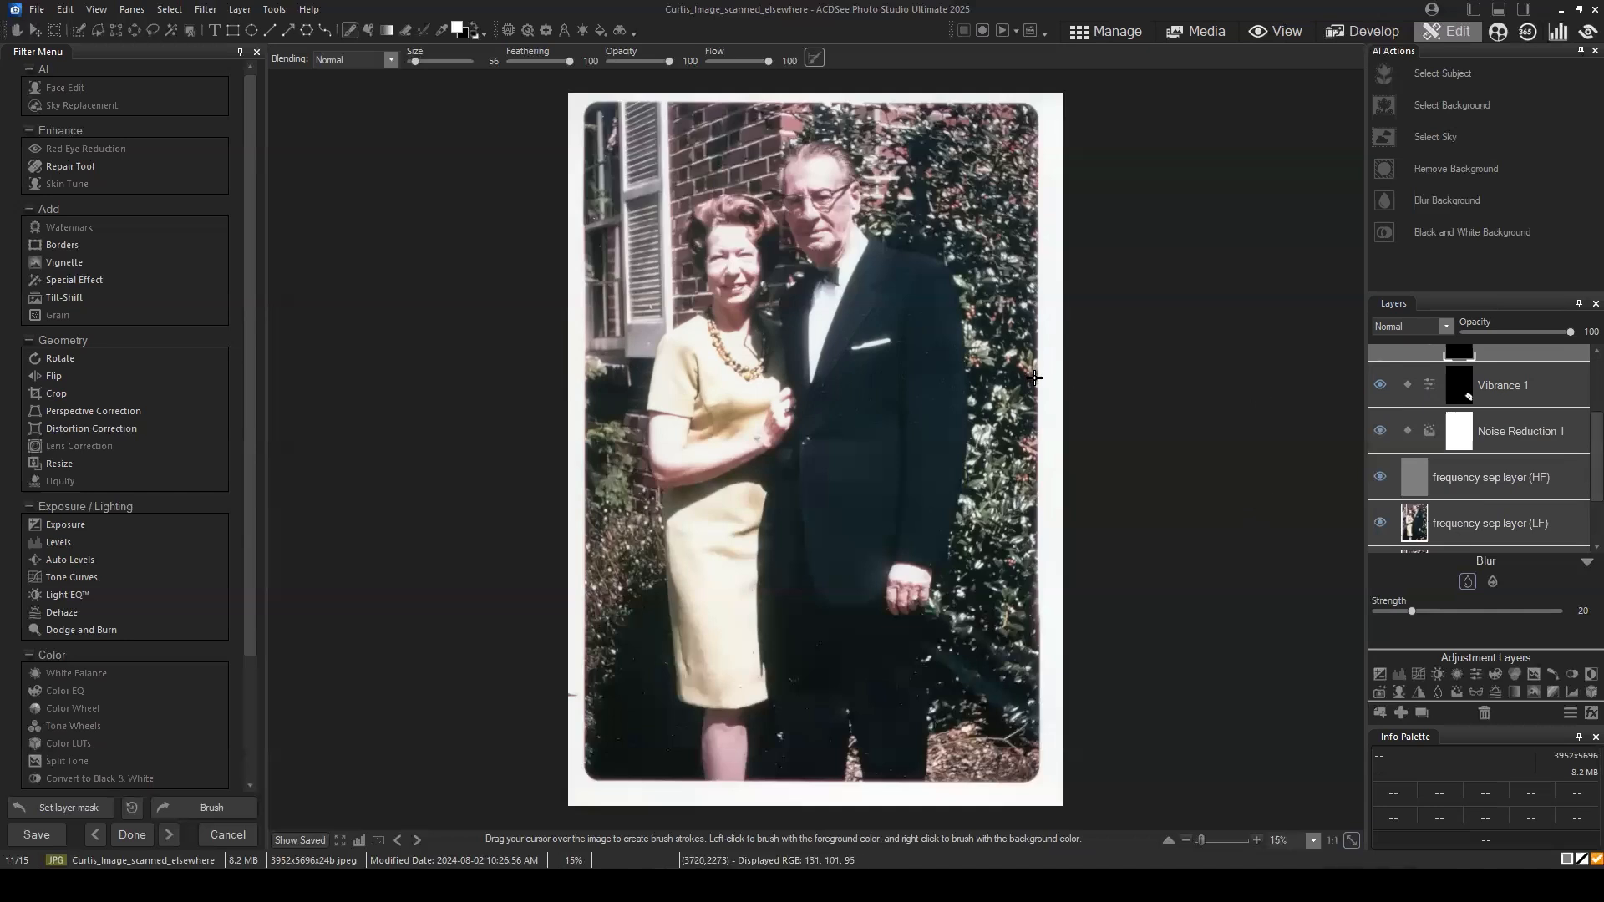
# Step: Save the layered image as touchups in ACDC file format in the Black & White folder
pyautogui.click(37, 19)
pyautogui.click(83, 157)
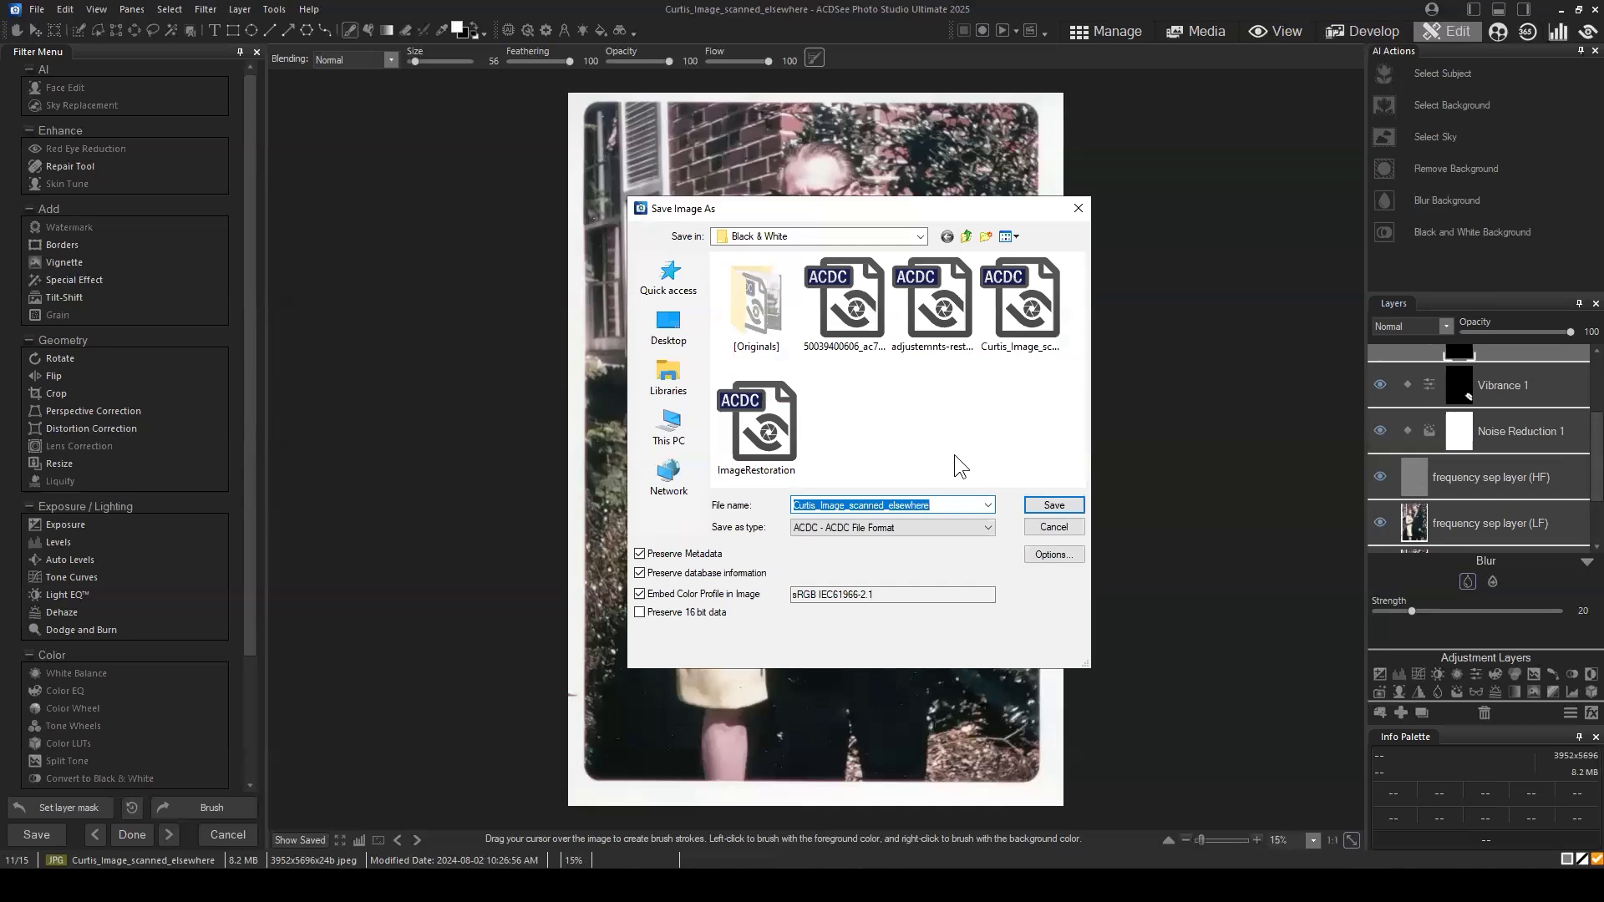
pyautogui.write('touchups')
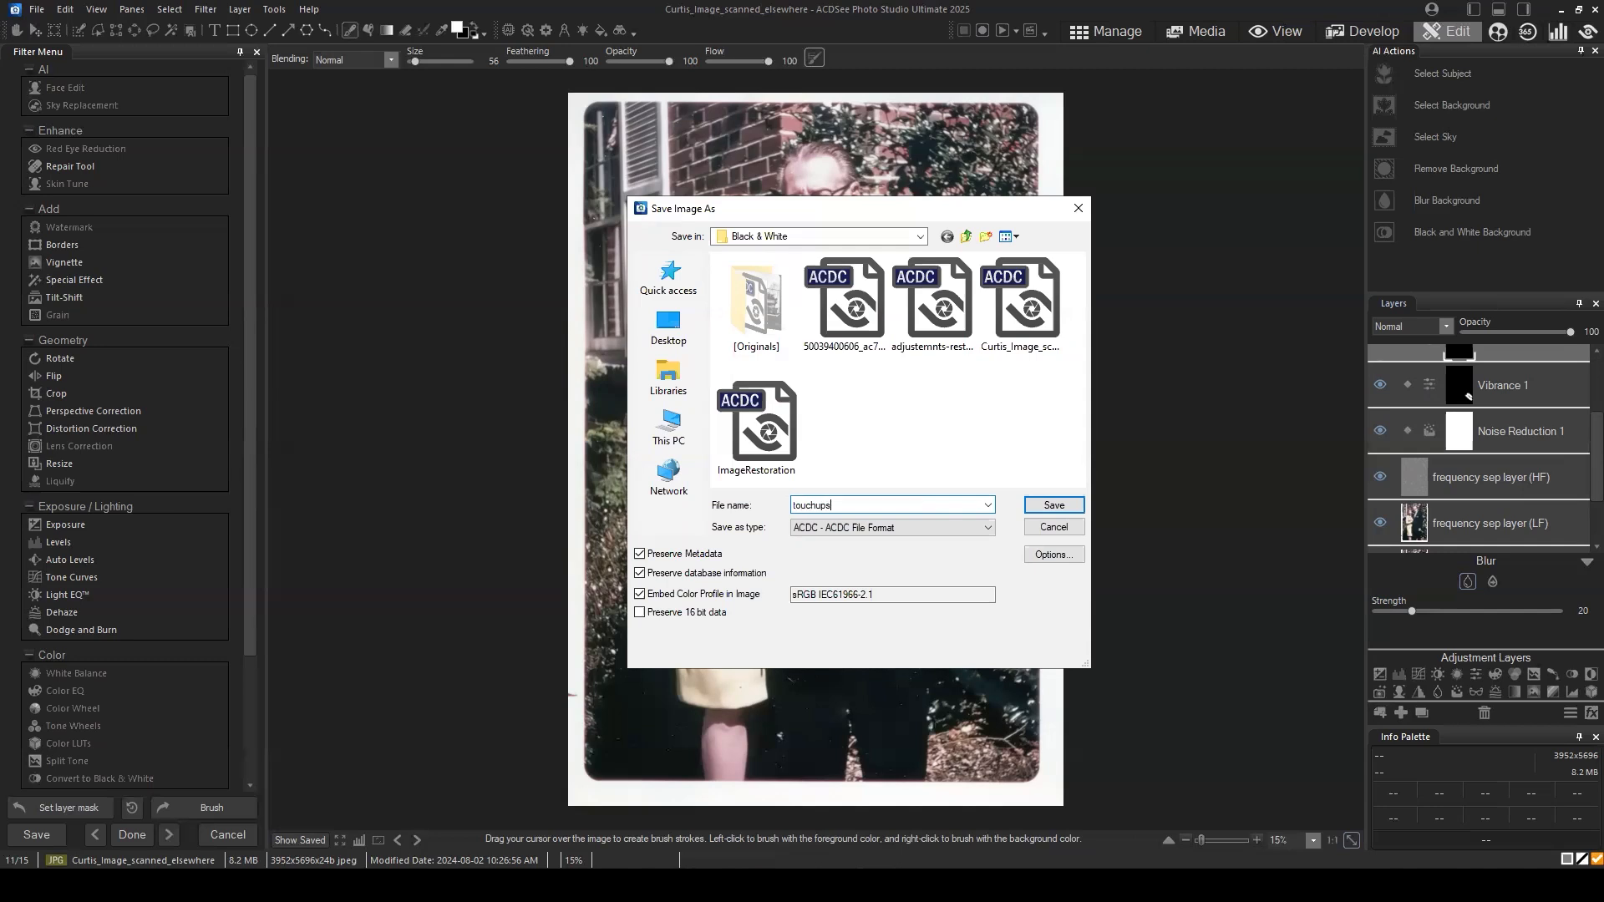
pyautogui.click(1055, 506)
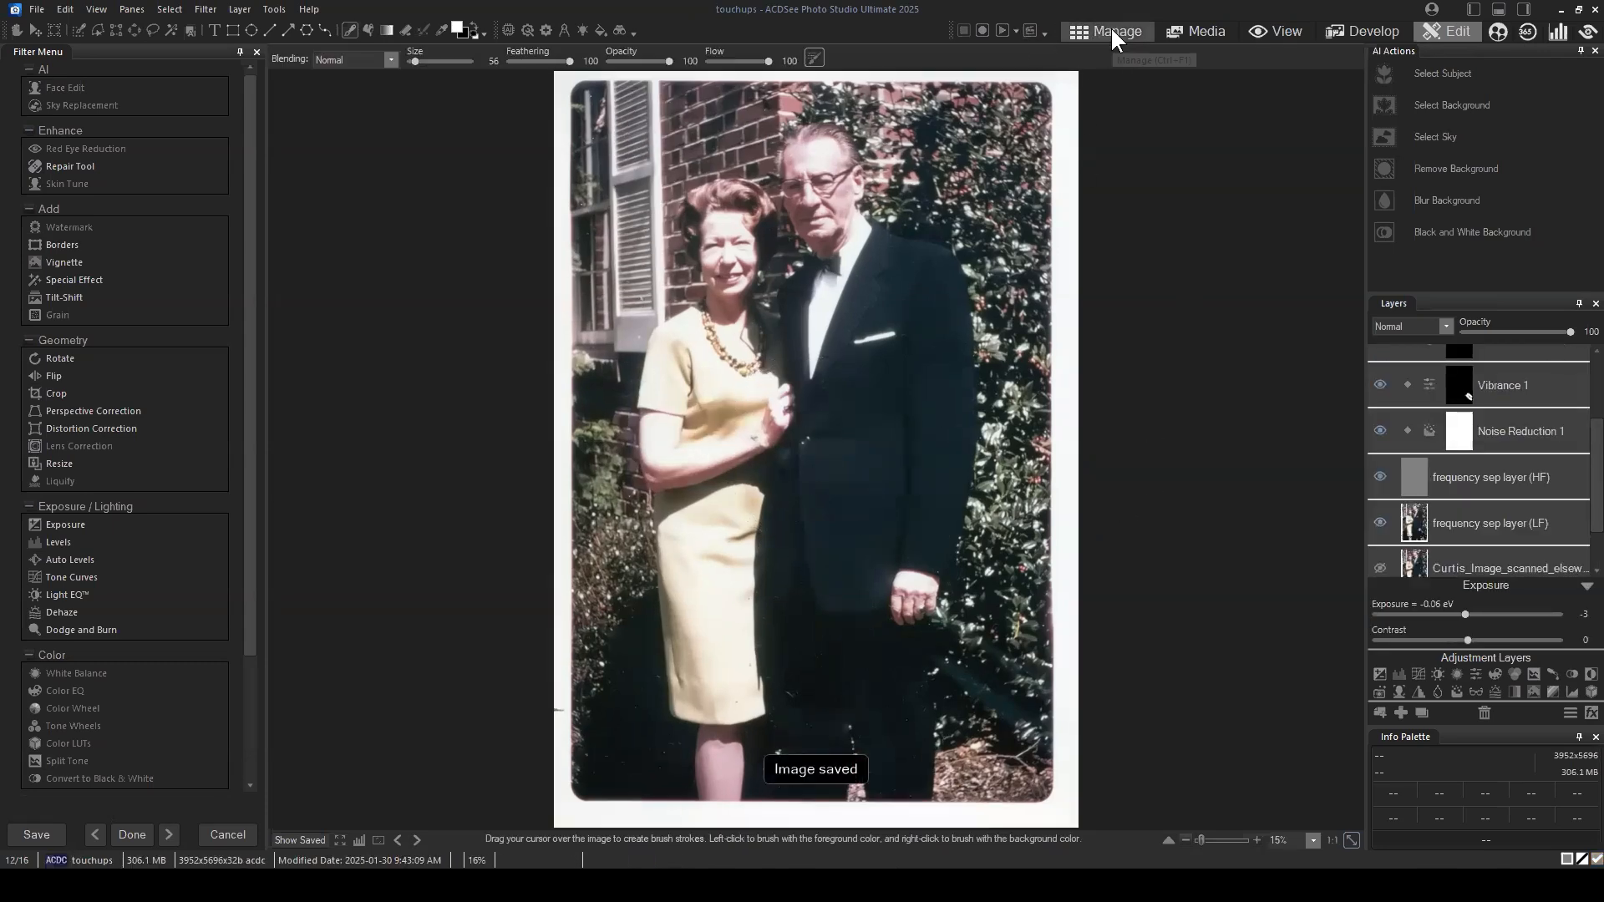
# Step: Compare the saved touchups file side by side with the original scanned JPG, and close the comparison
pyautogui.click(1110, 30)
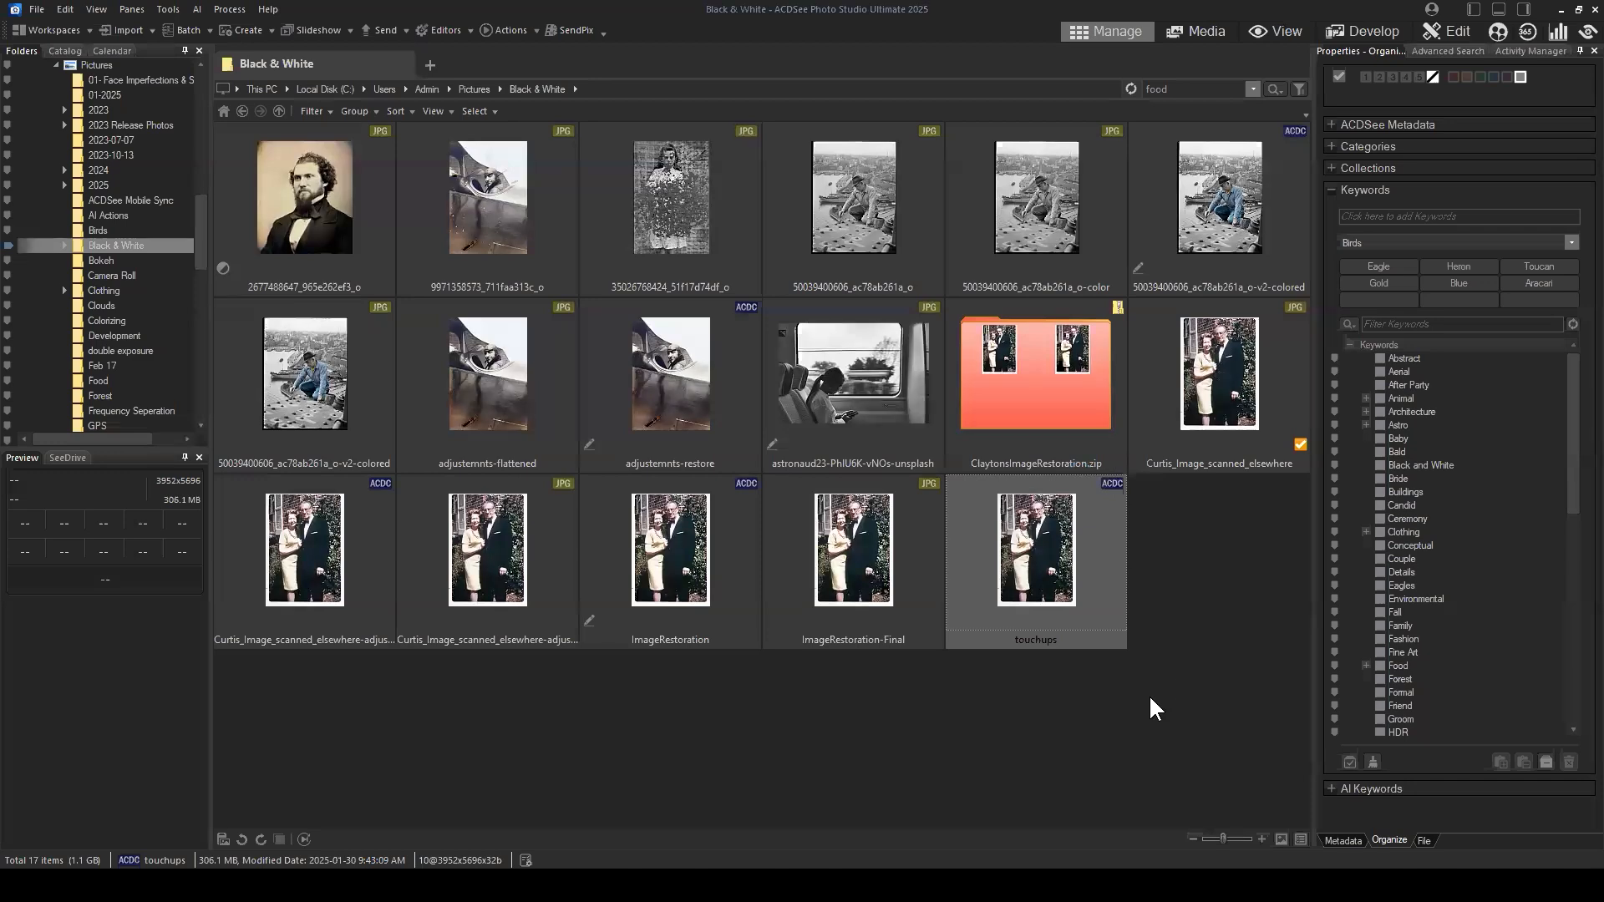
pyautogui.click(1150, 700)
pyautogui.click(1040, 585)
pyautogui.keyDown('ctrl'); pyautogui.click(1205, 386); pyautogui.keyUp('ctrl')
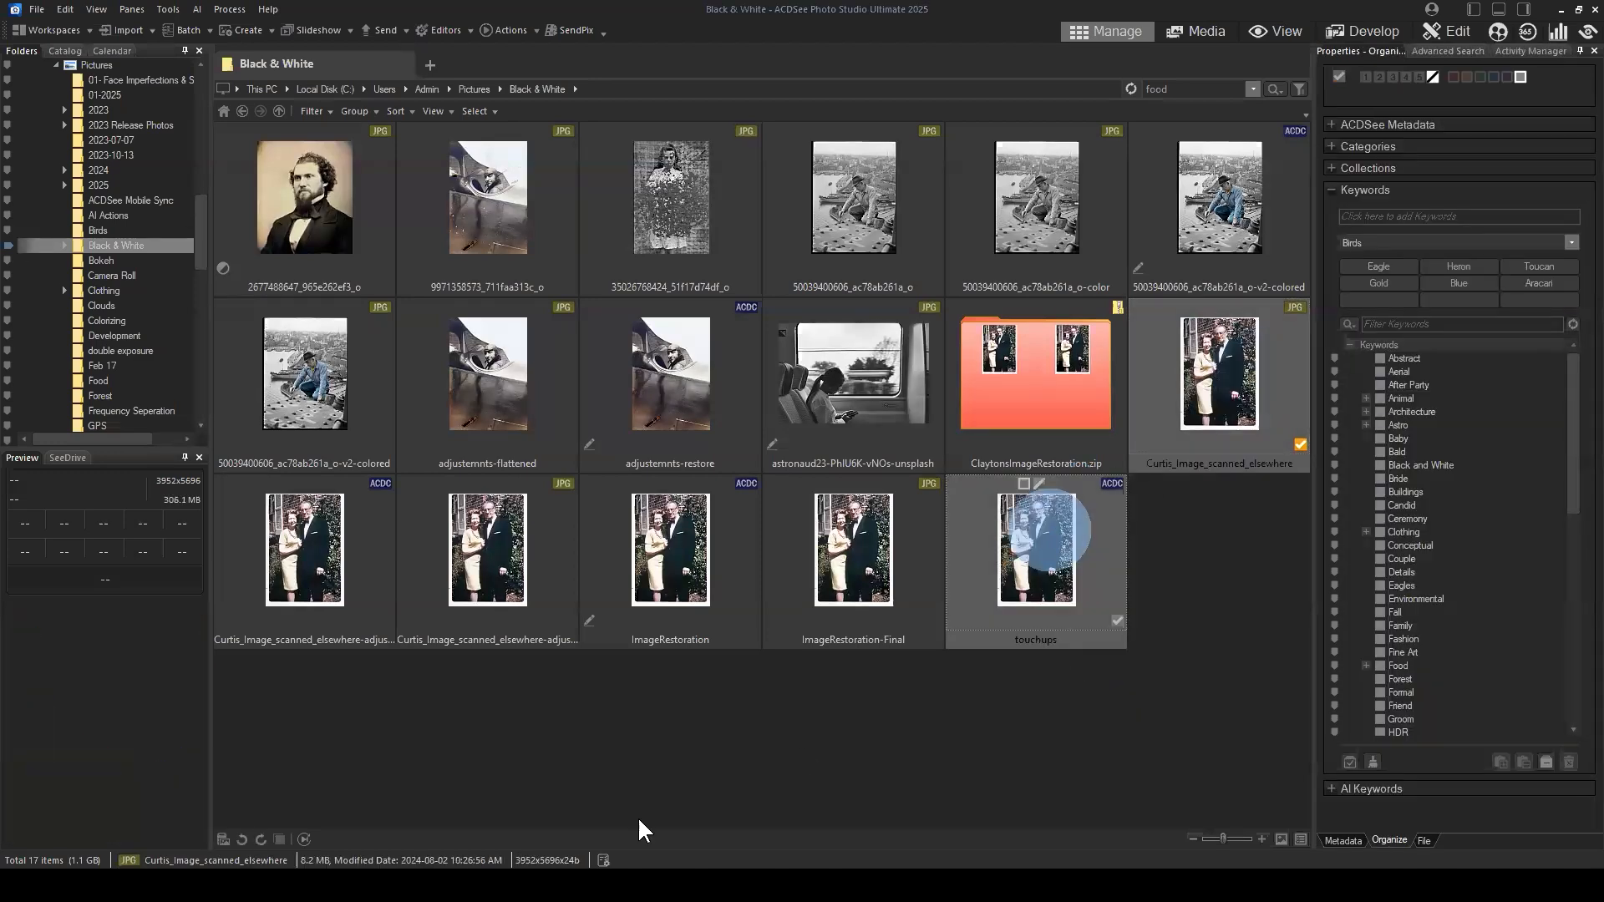
pyautogui.click(279, 839)
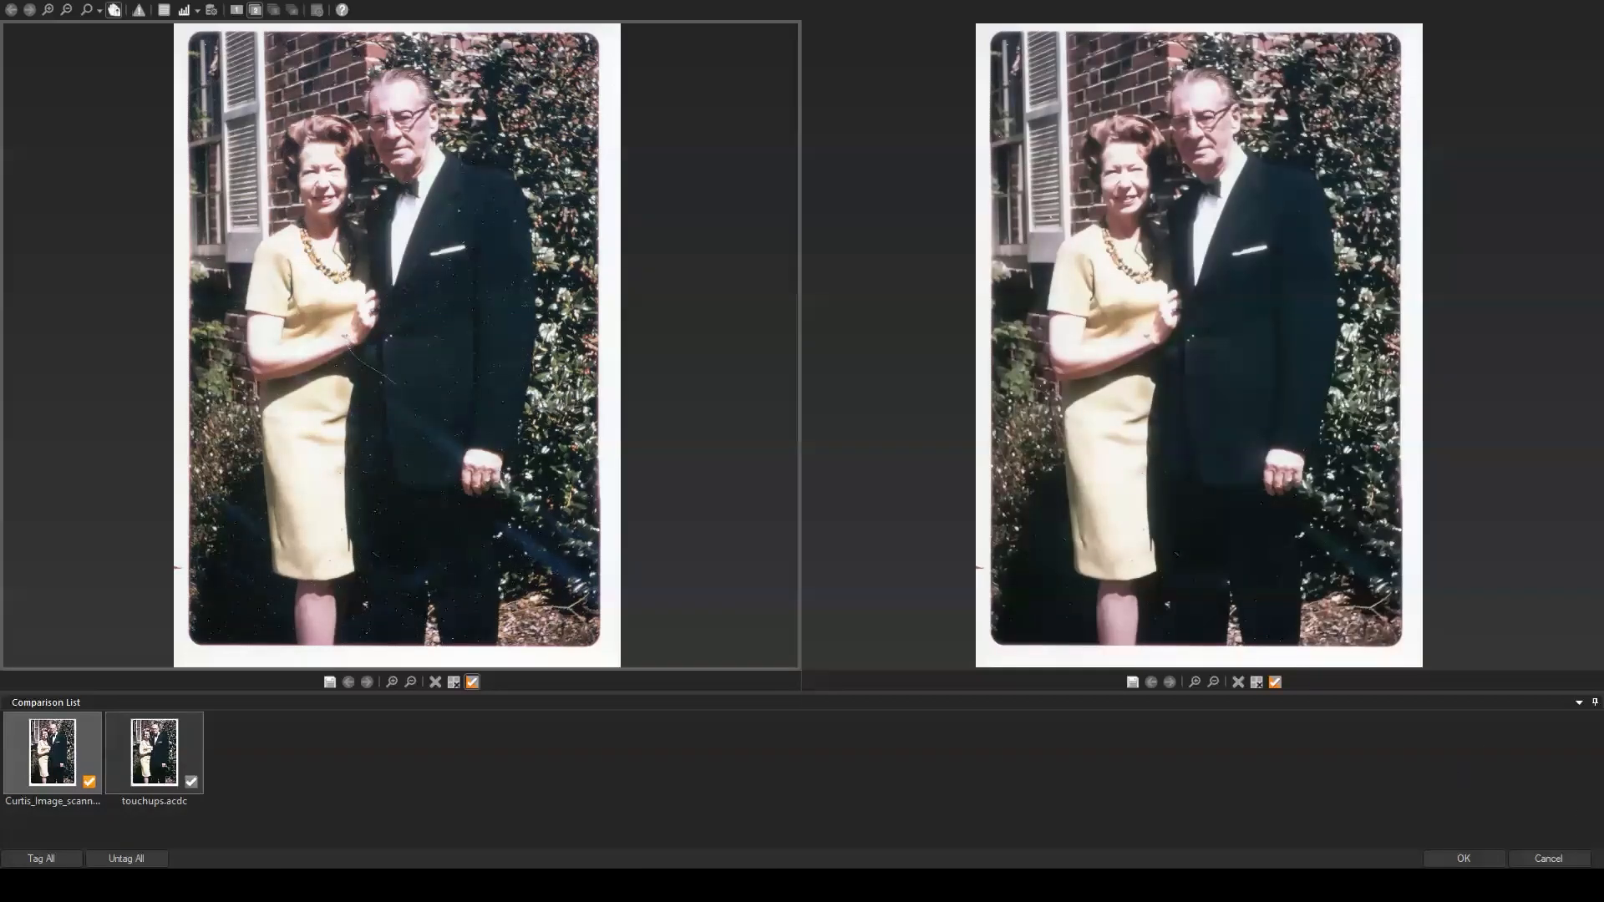
pyautogui.click(1526, 859)
pyautogui.click(1234, 603)
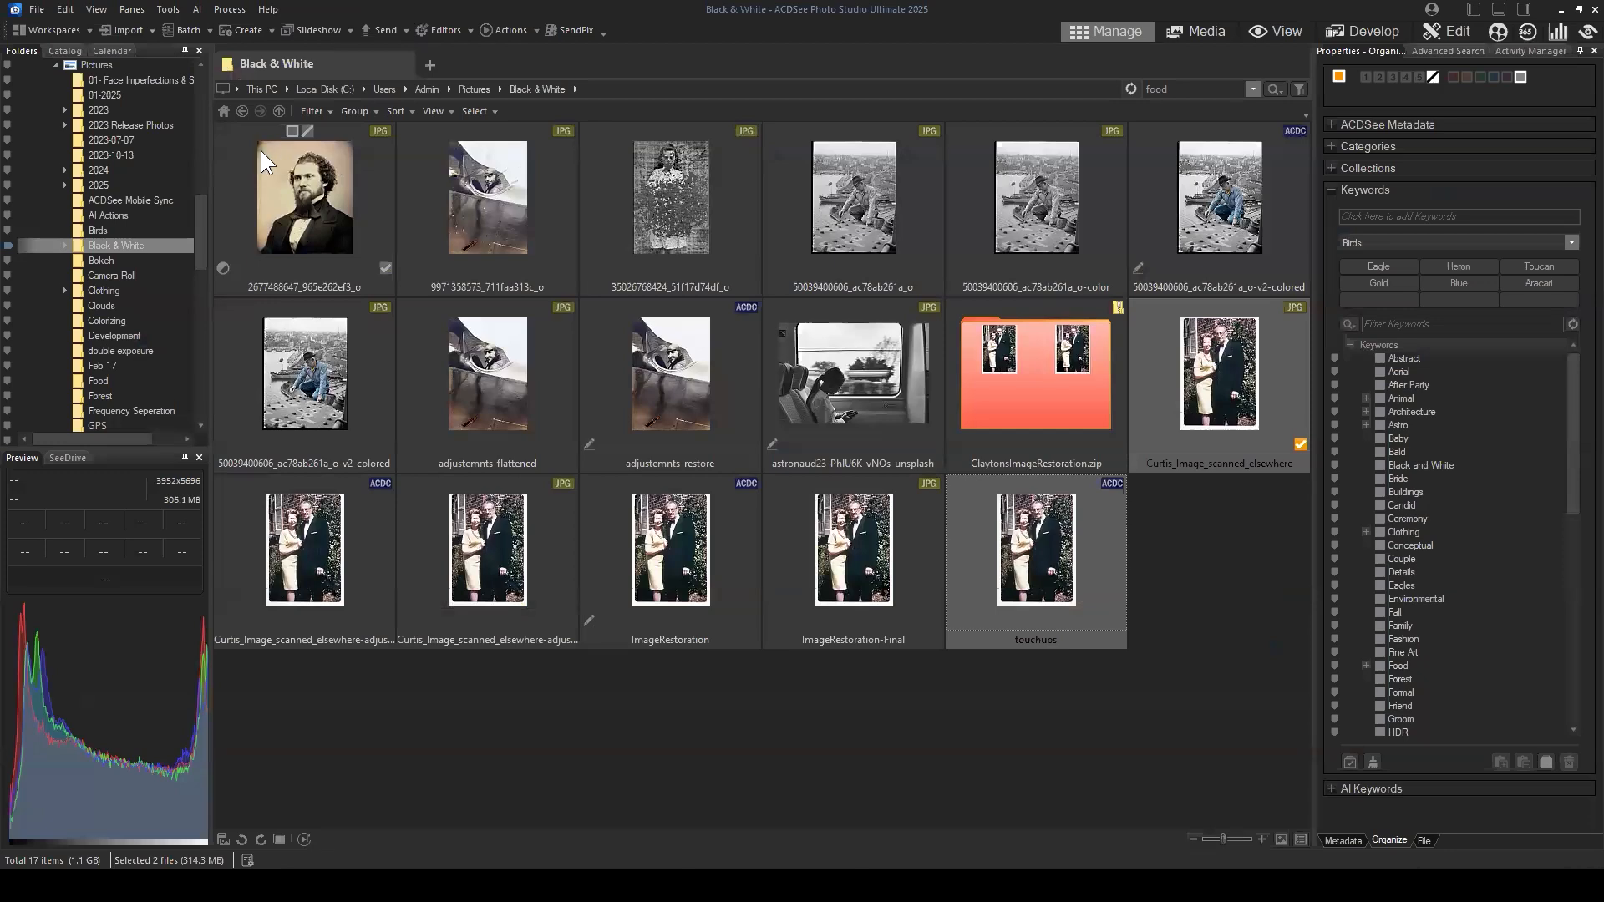
# Step: Open the Frequency Seperation folder and compare the 001 image with the frequency seperation ACDC file
pyautogui.click(242, 112)
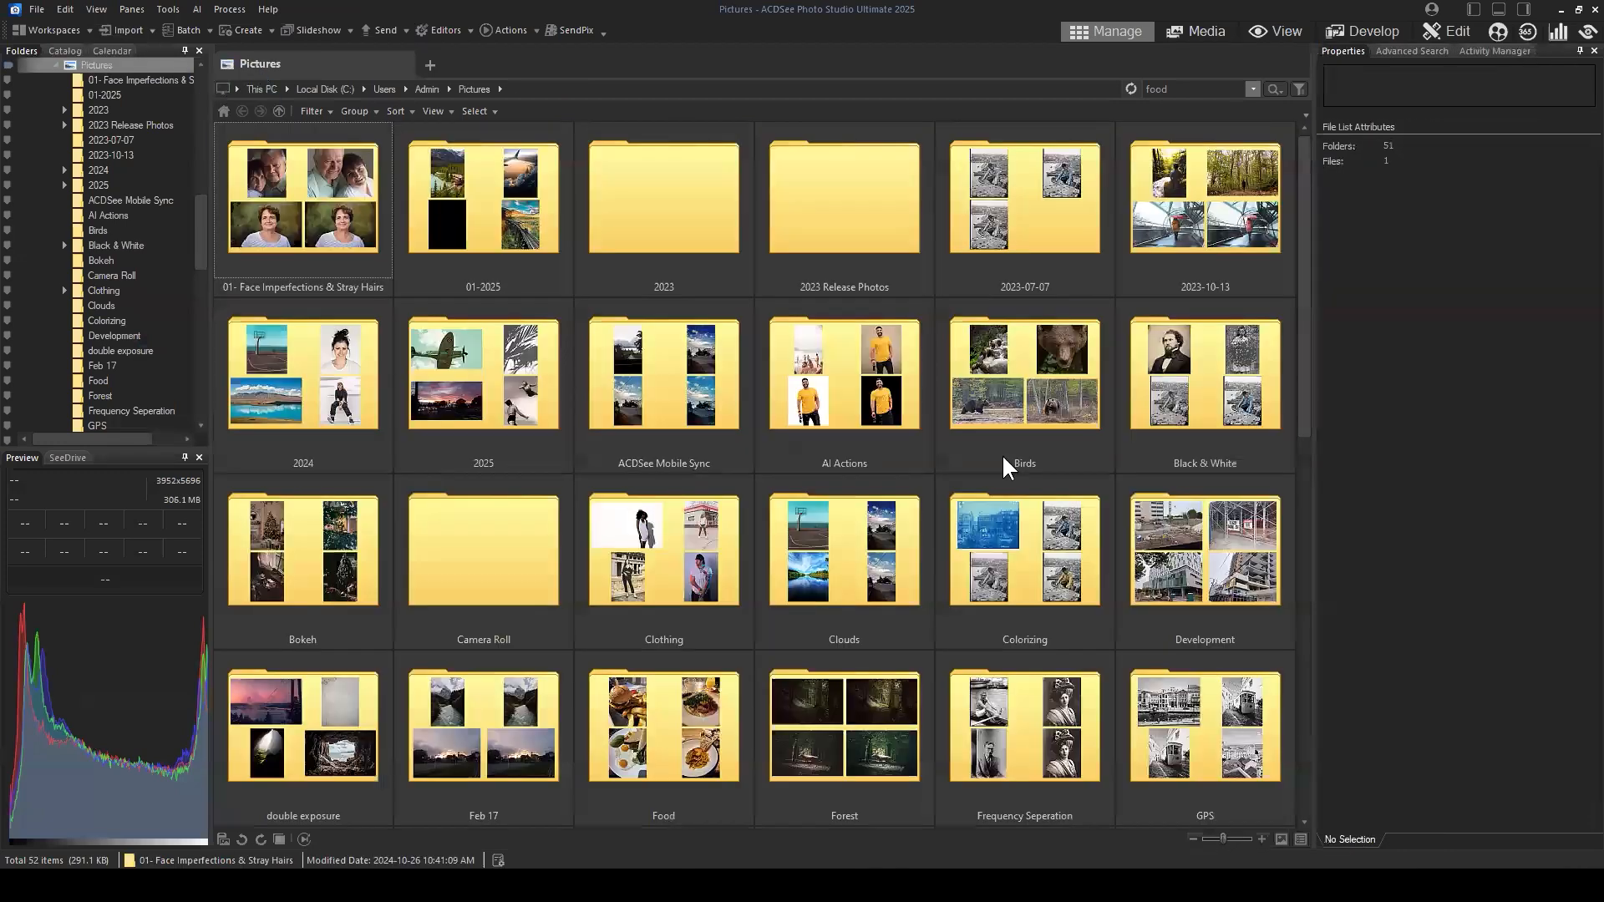
pyautogui.scroll(-2, 1086, 484)
pyautogui.doubleClick(1011, 544)
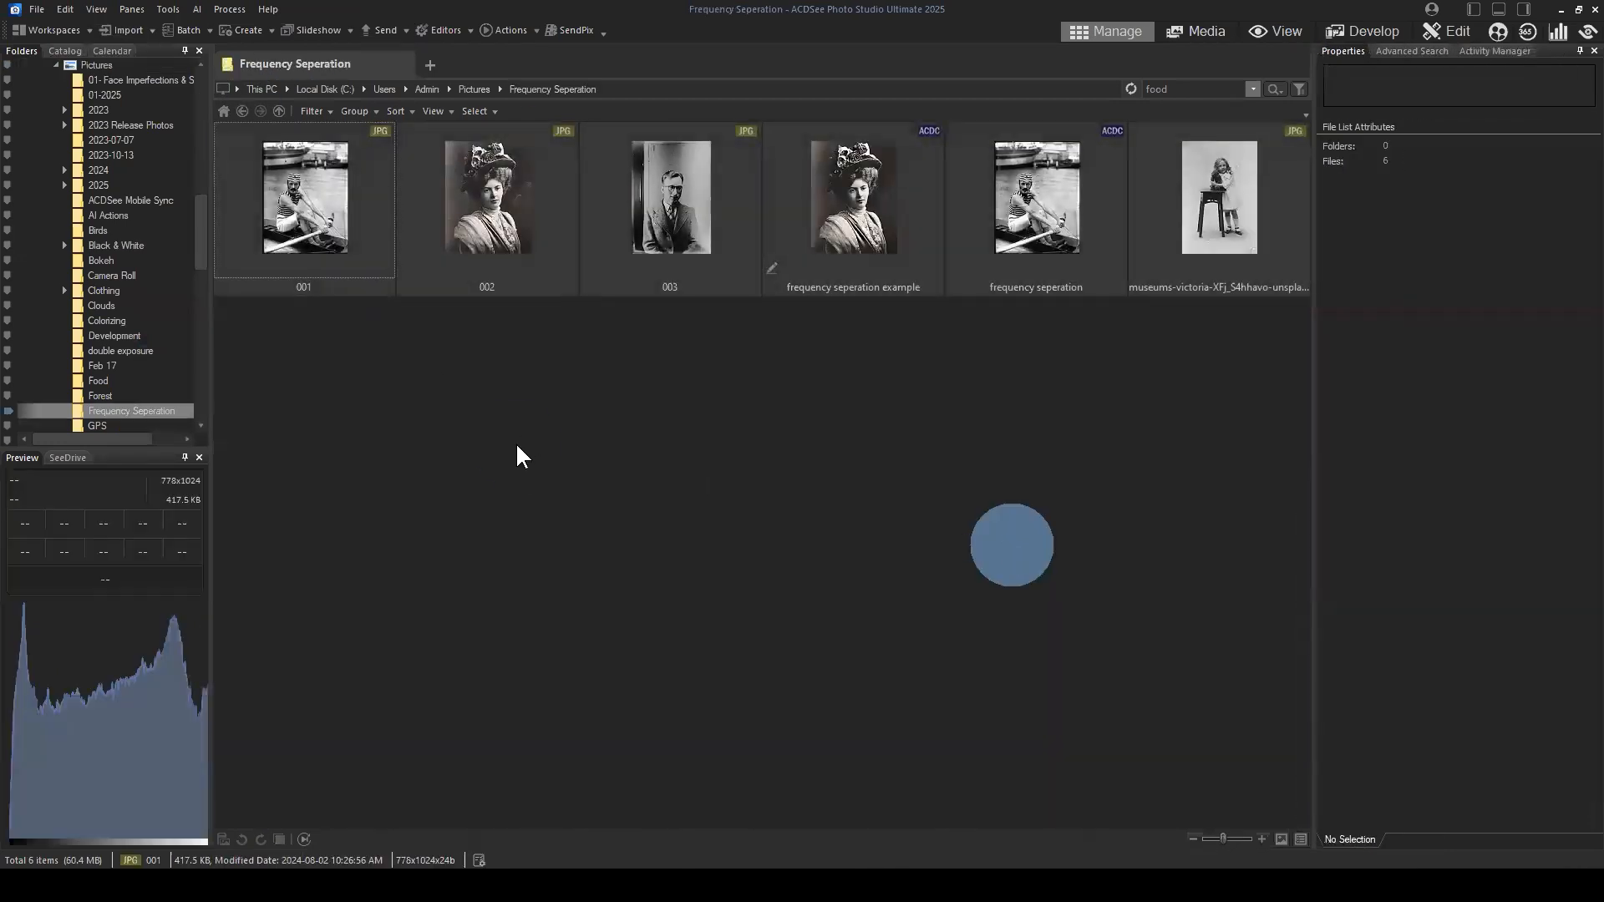
pyautogui.click(333, 230)
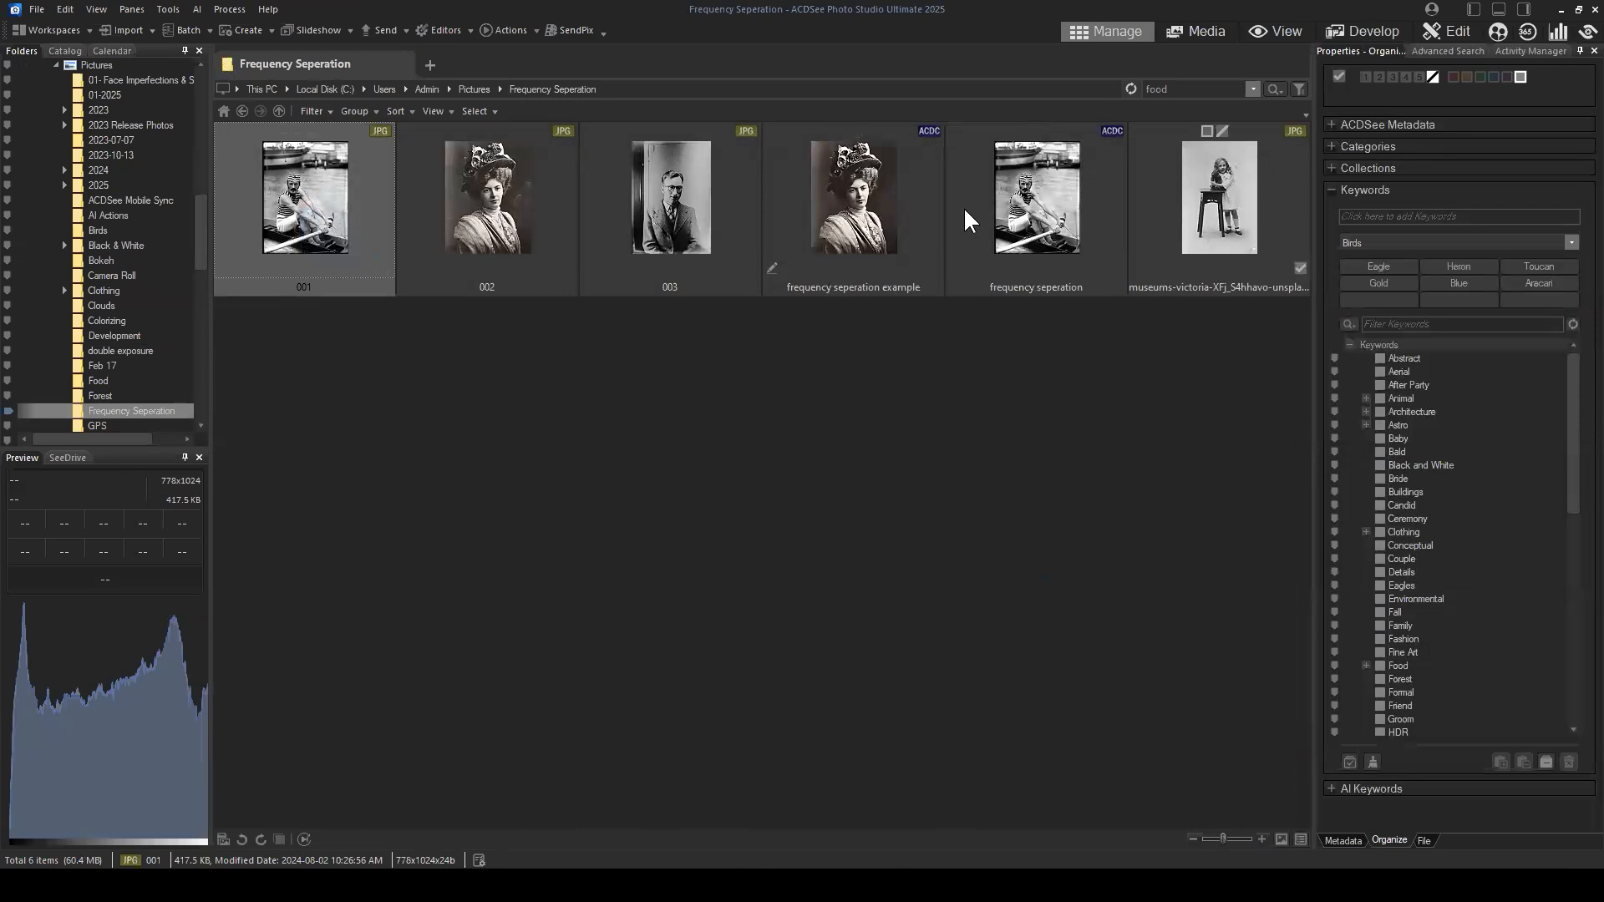
pyautogui.keyDown('ctrl'); pyautogui.click(1067, 209); pyautogui.keyUp('ctrl')
pyautogui.click(280, 839)
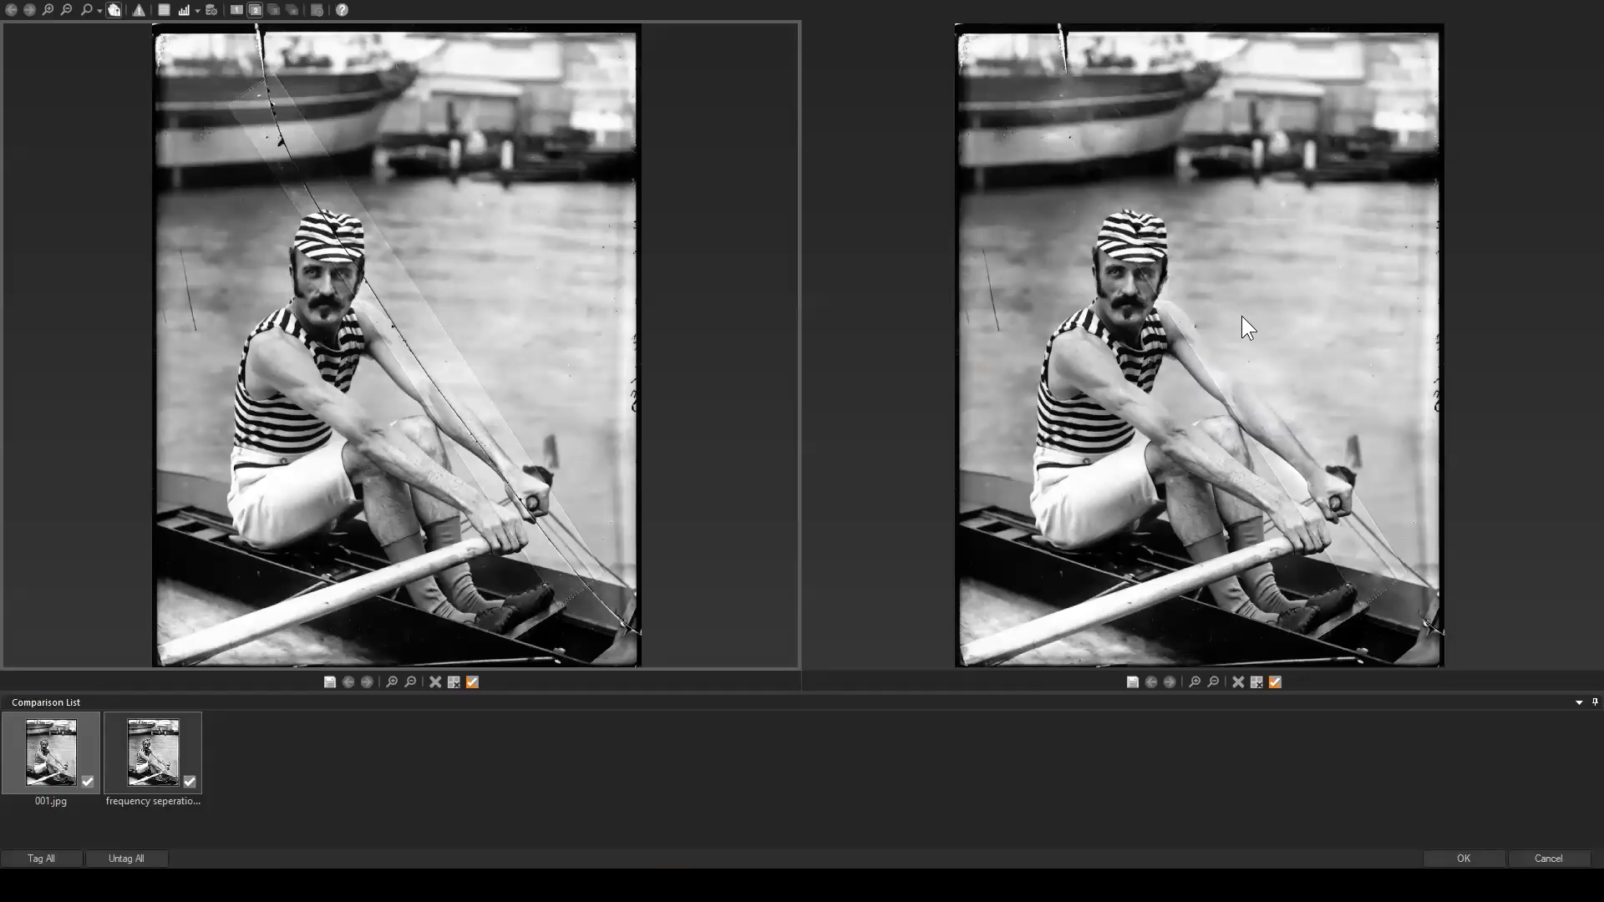
# Step: Examine the scratch repairs around the rower's face, arm, boat and water in both versions, and close the comparison
pyautogui.scroll(3, 1270, 266)
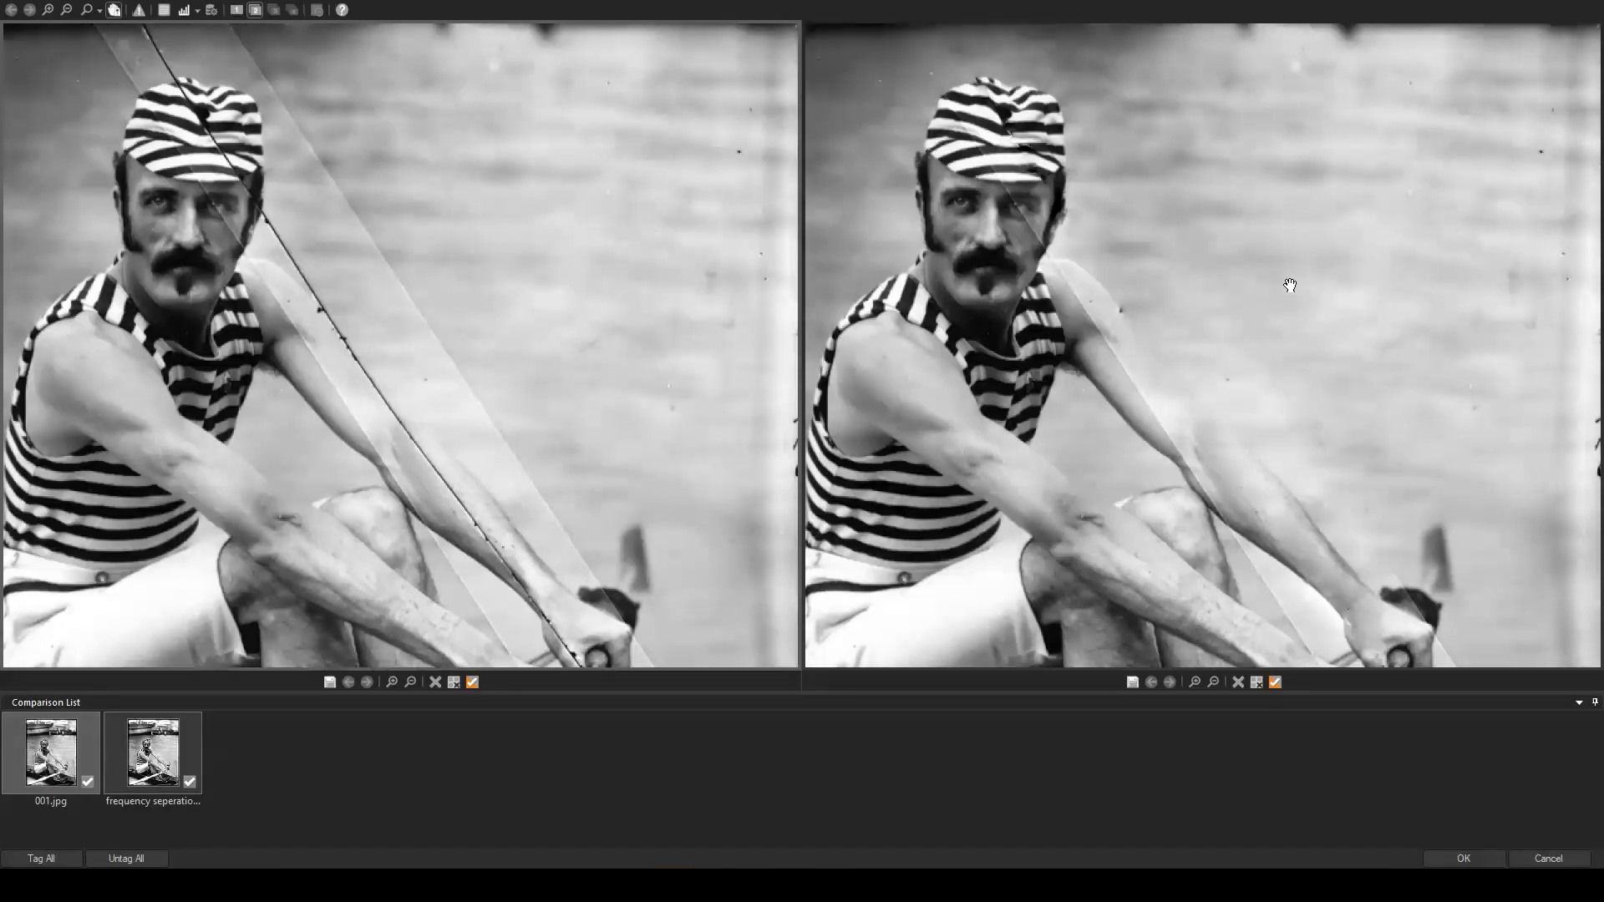
pyautogui.moveTo(995, 215); pyautogui.dragTo(1100, 314)
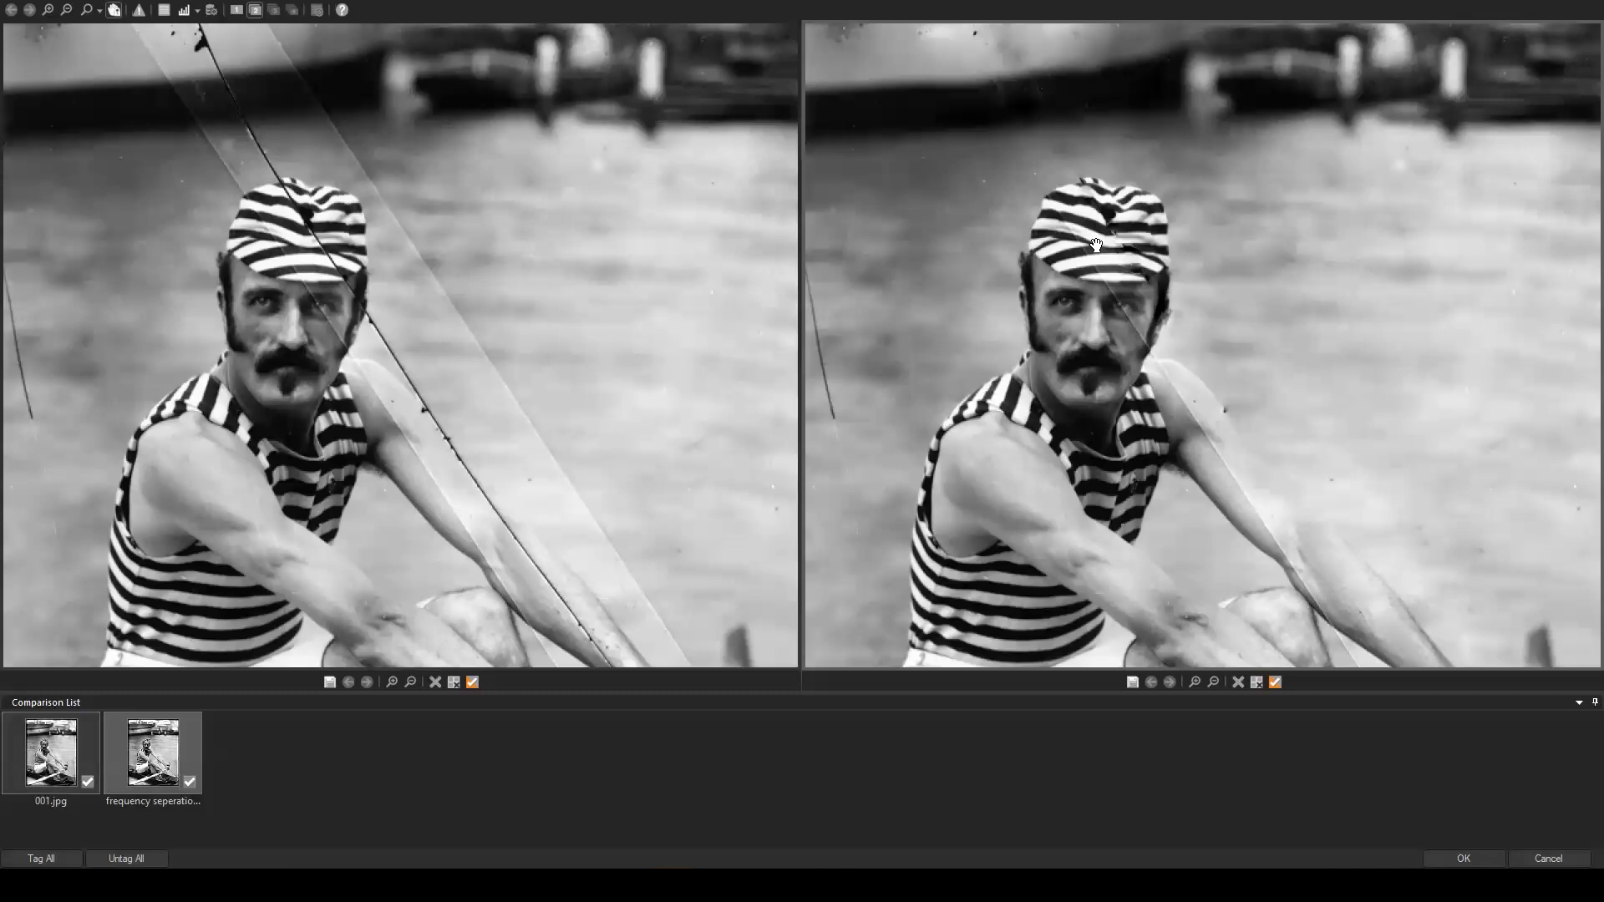
pyautogui.moveTo(1289, 330); pyautogui.dragTo(1245, 305)
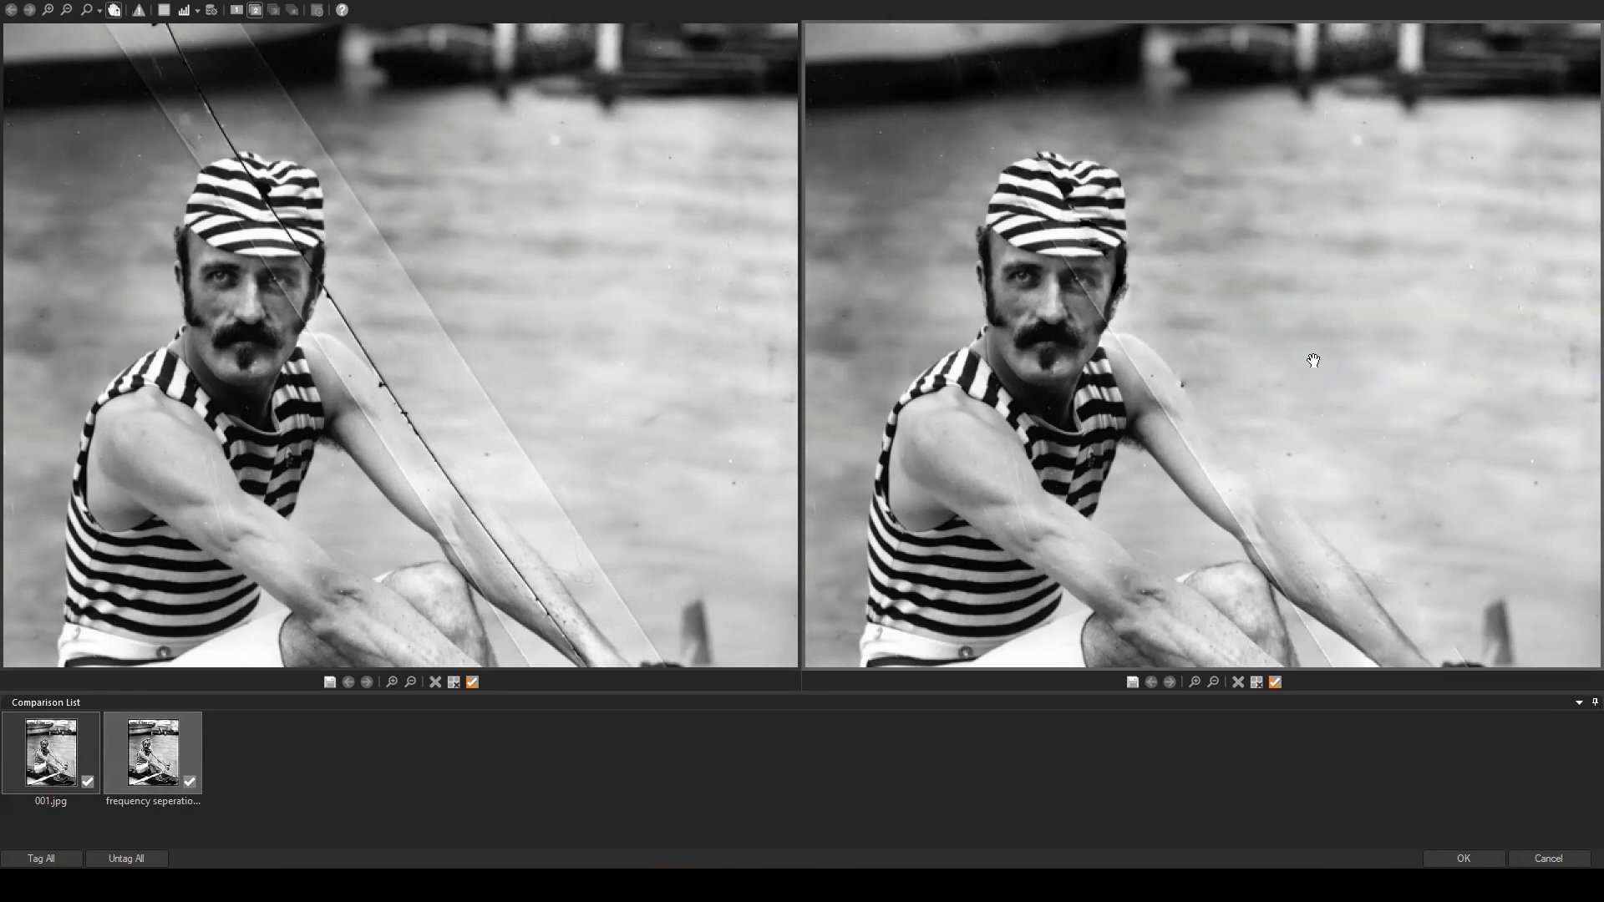
pyautogui.moveTo(1362, 342); pyautogui.dragTo(1178, 122)
pyautogui.moveTo(1315, 208); pyautogui.dragTo(1337, 423)
pyautogui.moveTo(1252, 360); pyautogui.dragTo(1203, 334)
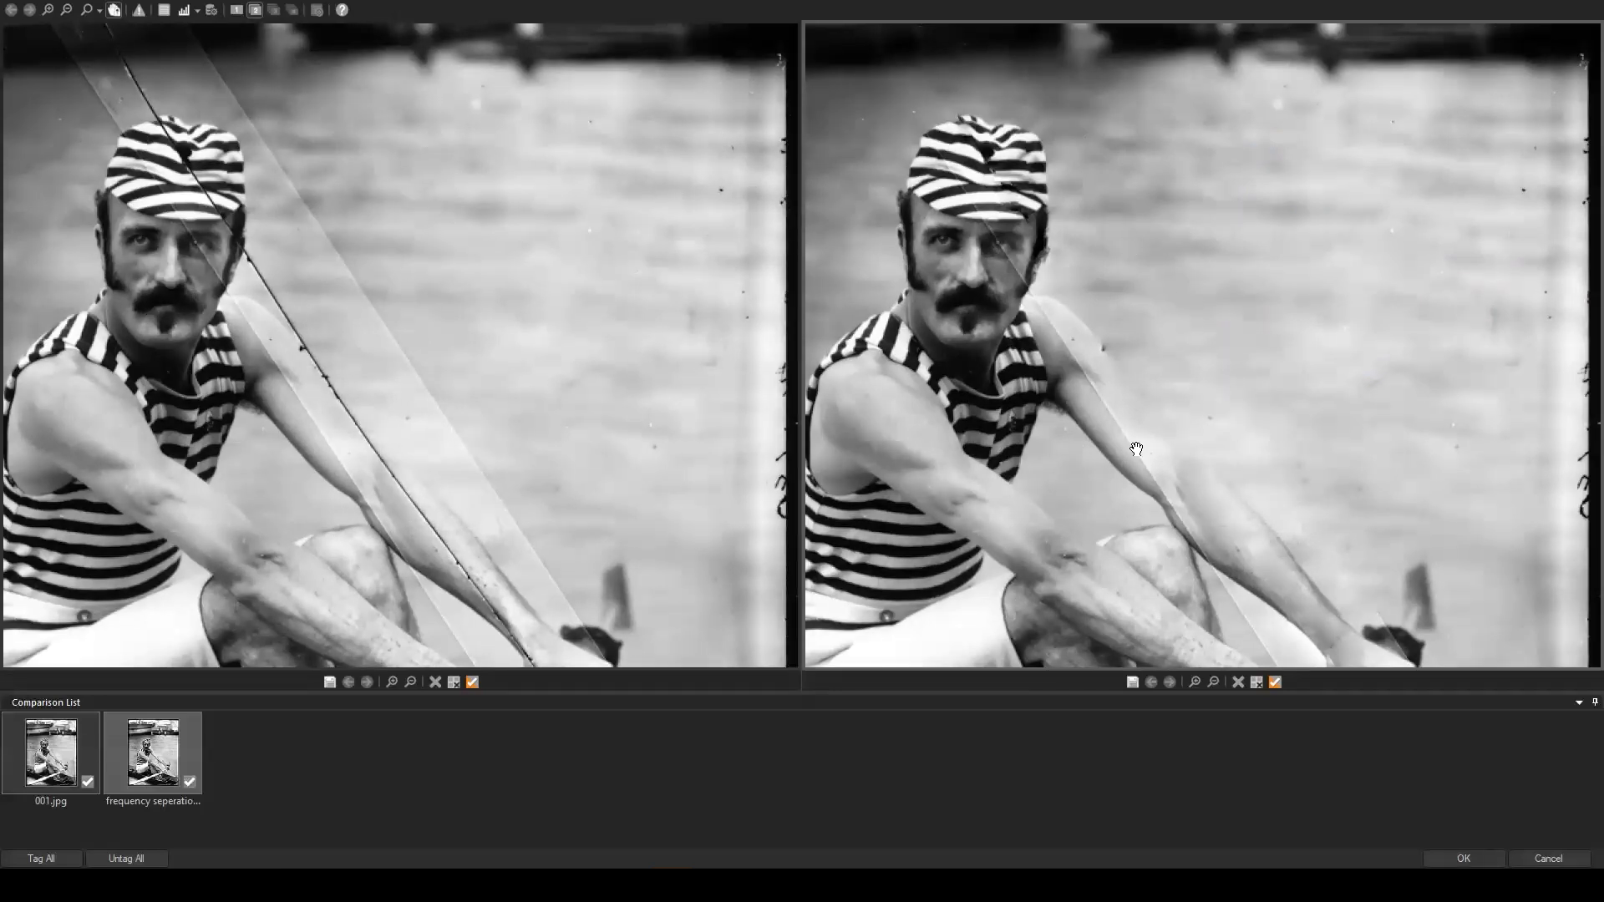
pyautogui.moveTo(1081, 210)
pyautogui.mouseDown()
pyautogui.moveTo(1217, 365)
pyautogui.moveTo(1254, 458)
pyautogui.mouseUp()
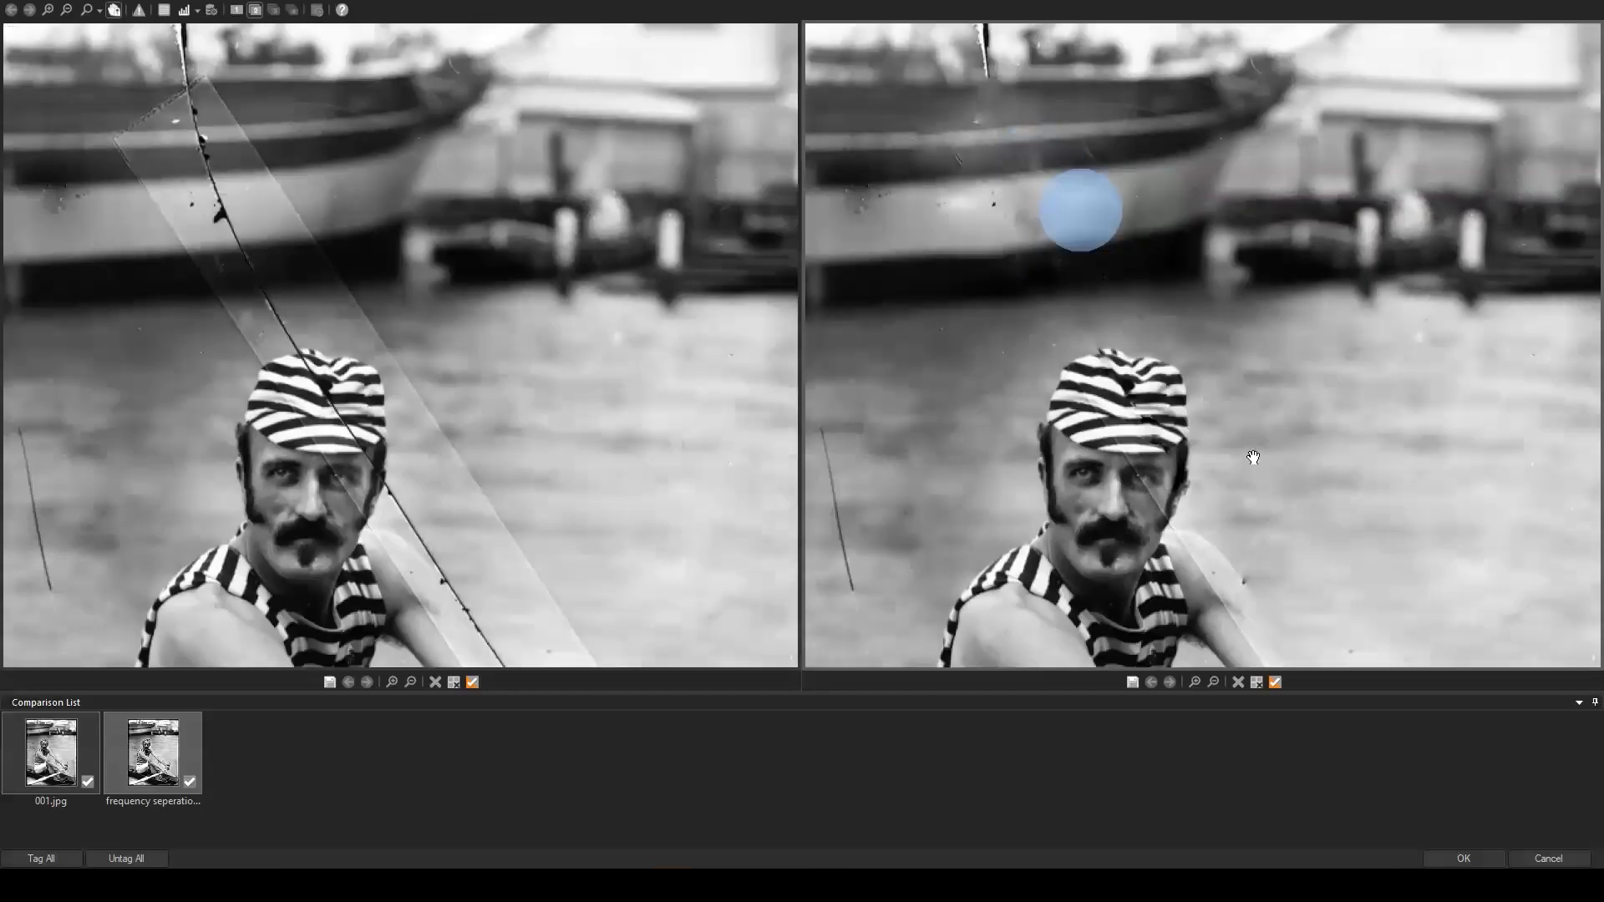
pyautogui.moveTo(1002, 252); pyautogui.dragTo(1043, 300)
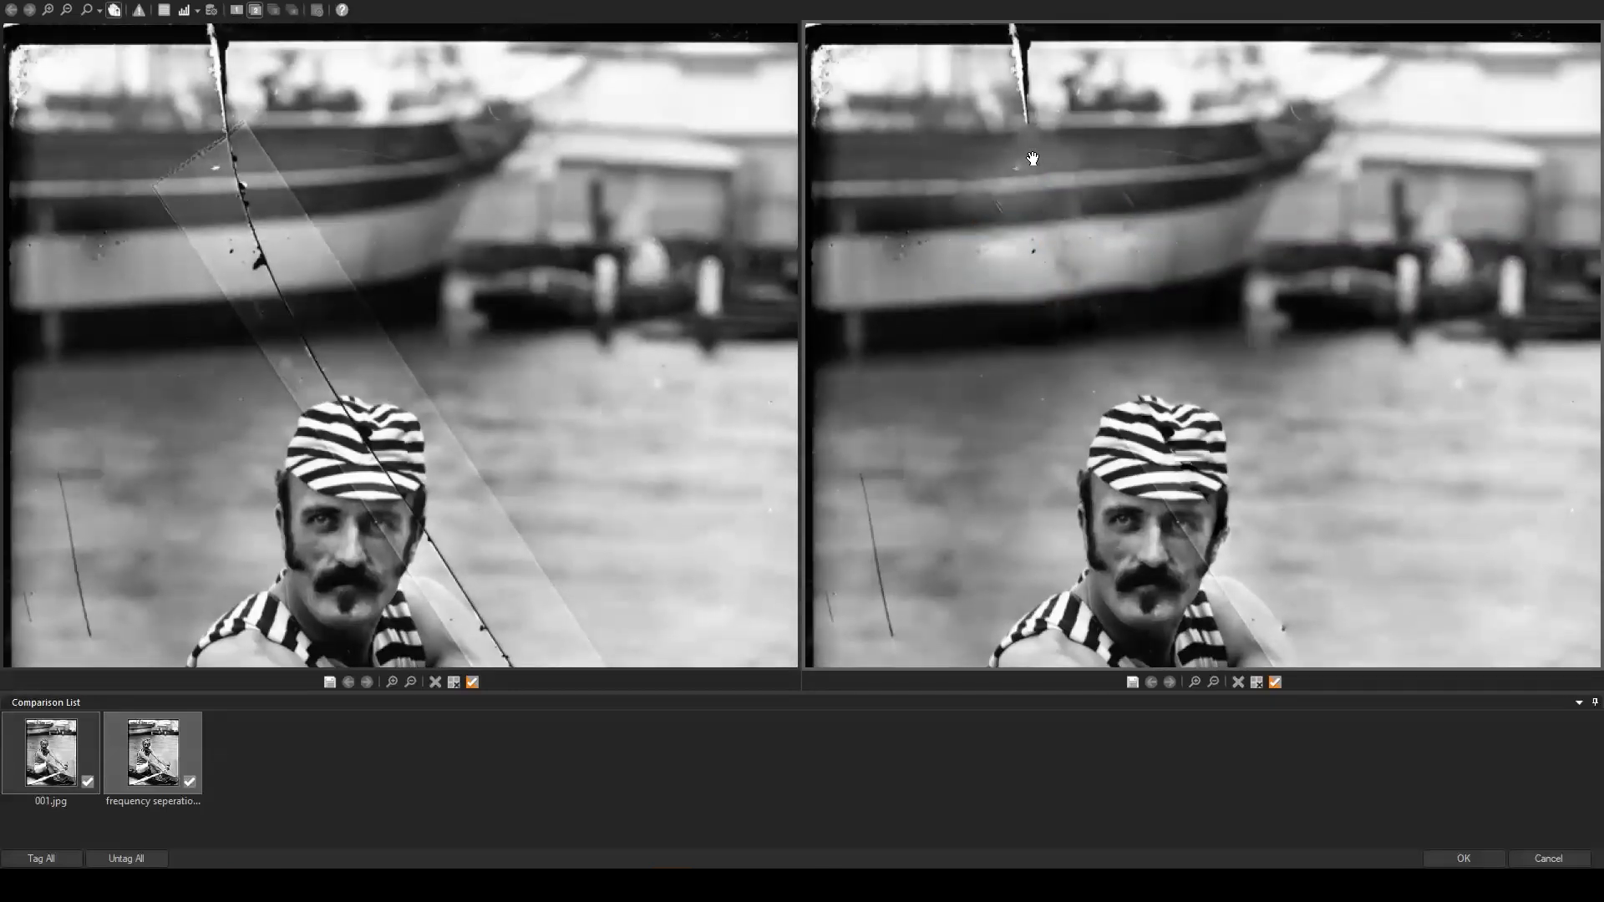
pyautogui.moveTo(1367, 500)
pyautogui.mouseDown()
pyautogui.moveTo(1171, 275)
pyautogui.moveTo(1064, 108)
pyautogui.mouseUp()
pyautogui.moveTo(1282, 383); pyautogui.dragTo(1168, 241)
pyautogui.moveTo(1242, 264); pyautogui.dragTo(1139, 524)
pyautogui.scroll(-5, 1129, 297)
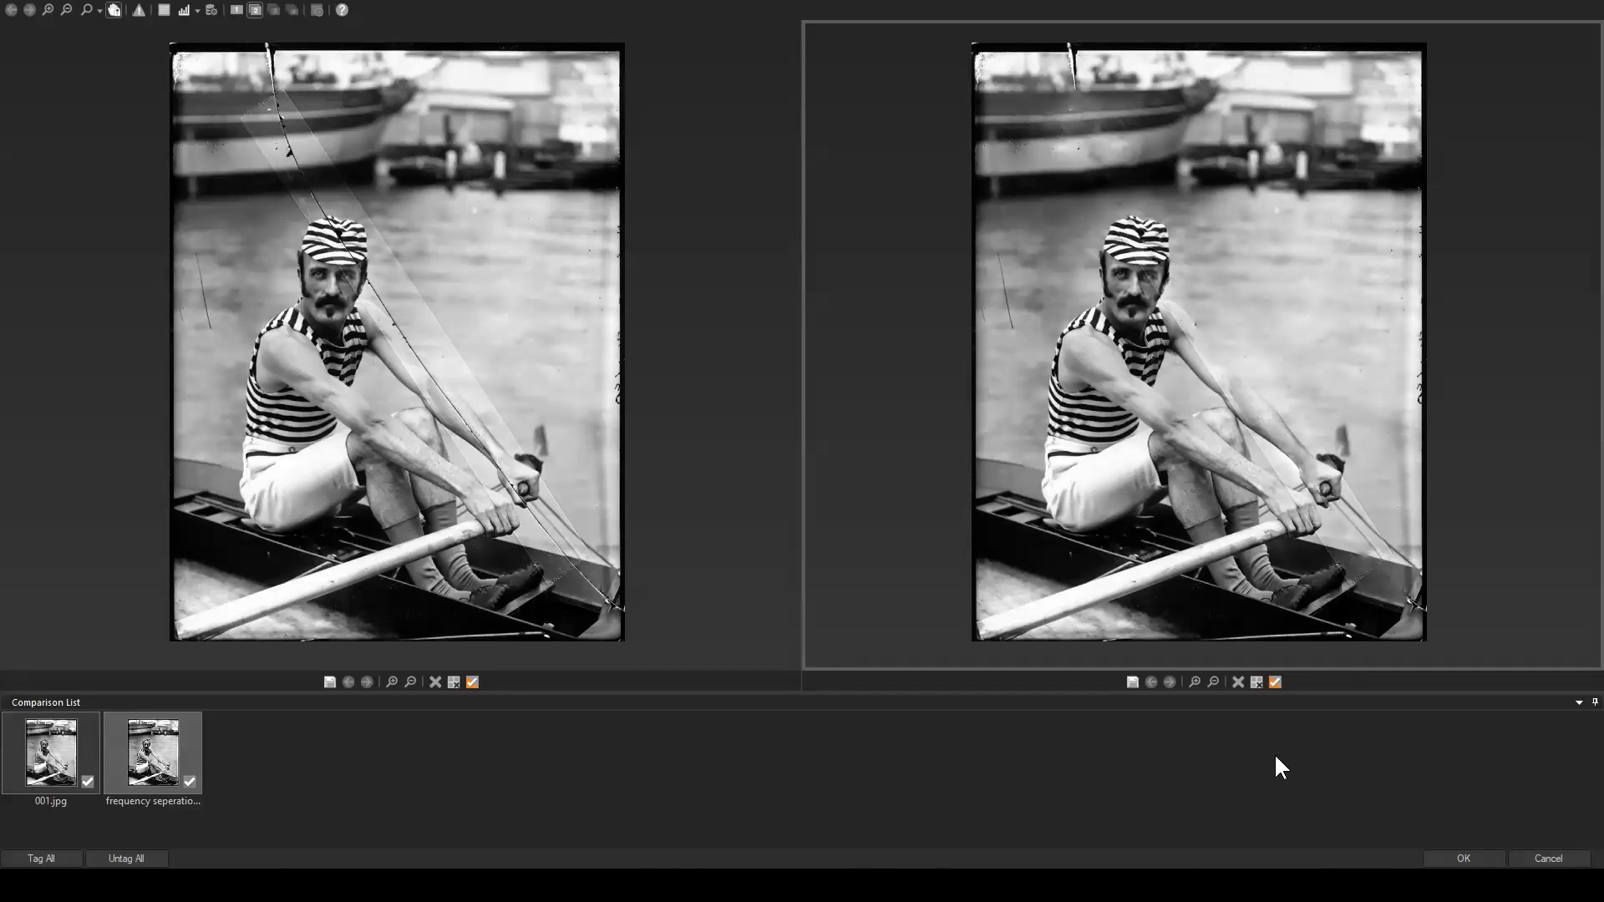
pyautogui.click(1556, 860)
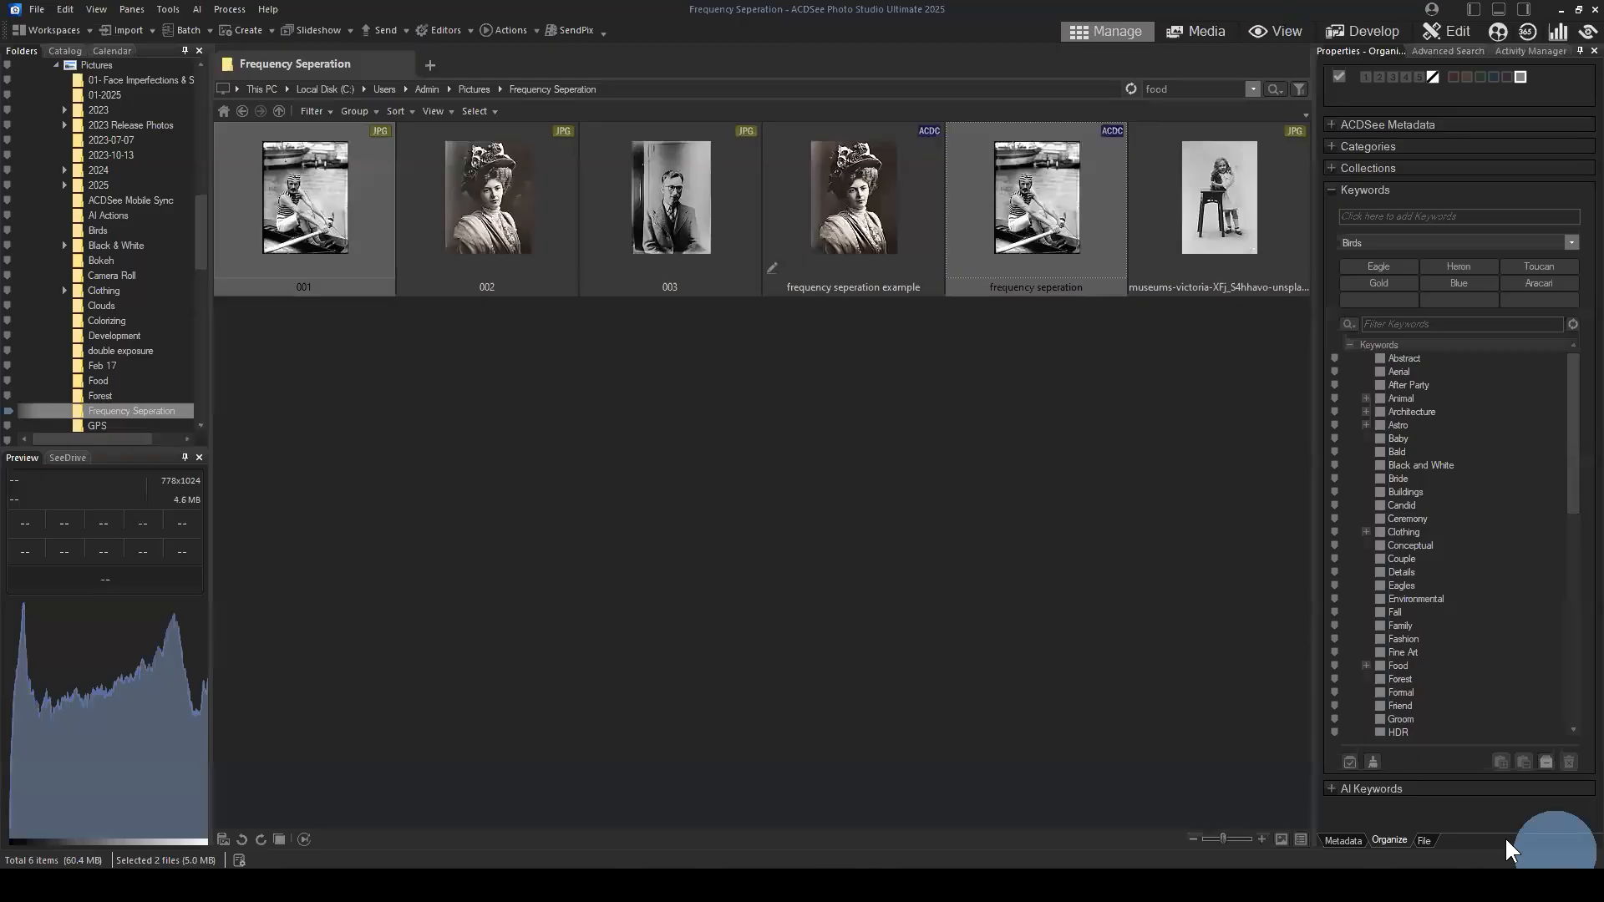
pyautogui.click(1020, 502)
# Step: Return to the Black & White folder and reopen the touchups file for editing
pyautogui.click(243, 109)
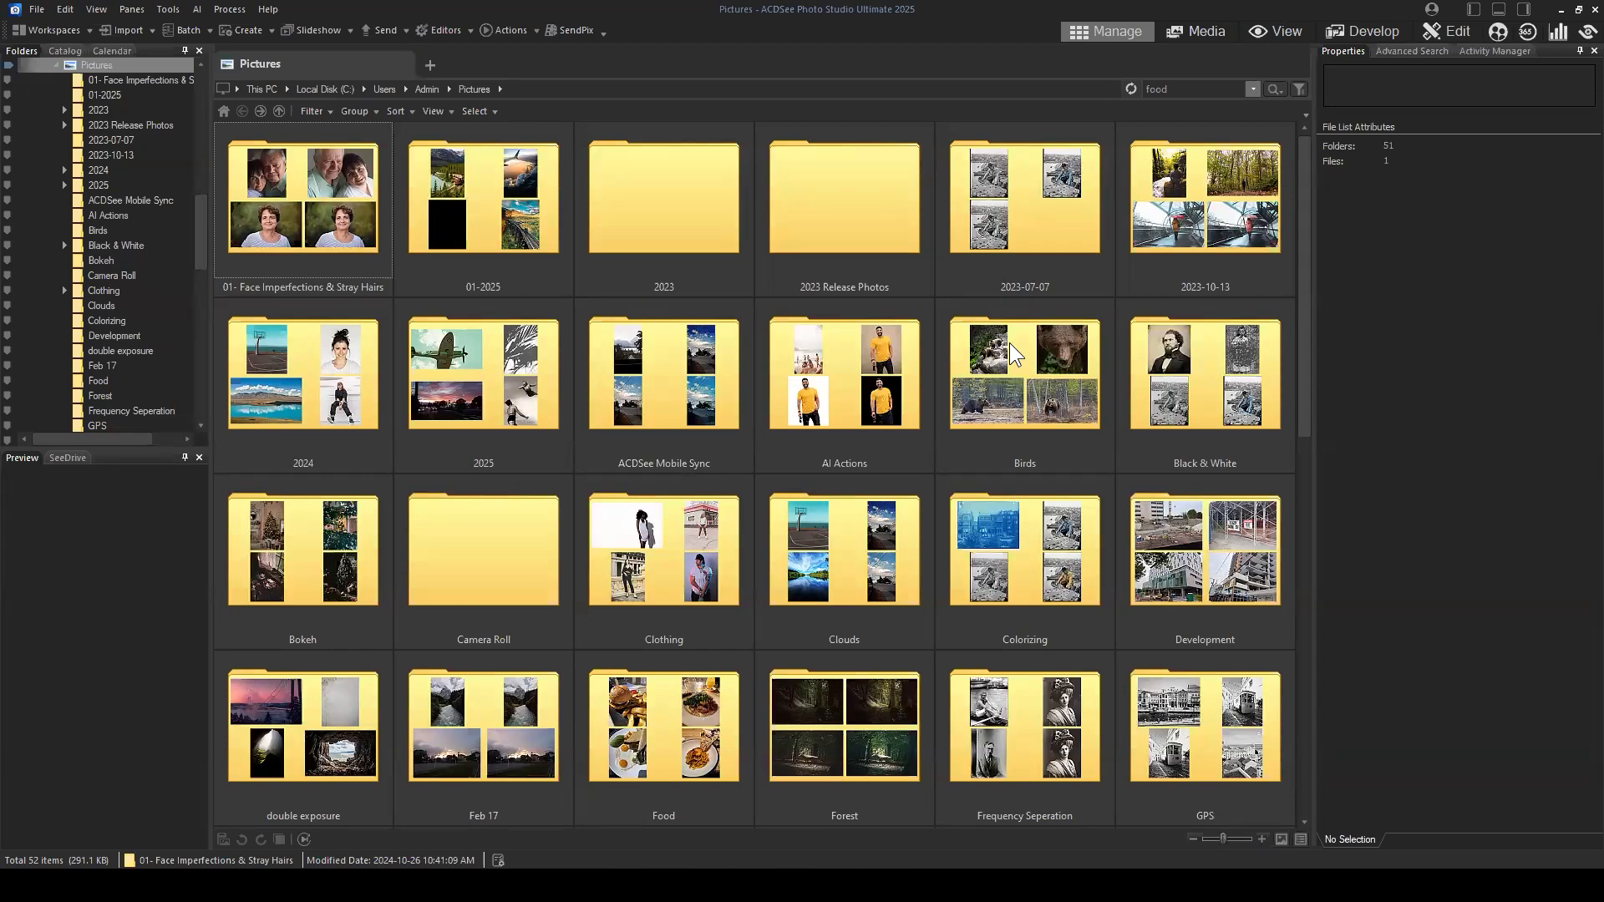
pyautogui.scroll(-5, 1168, 496)
pyautogui.scroll(5, 1061, 585)
pyautogui.doubleClick(1183, 391)
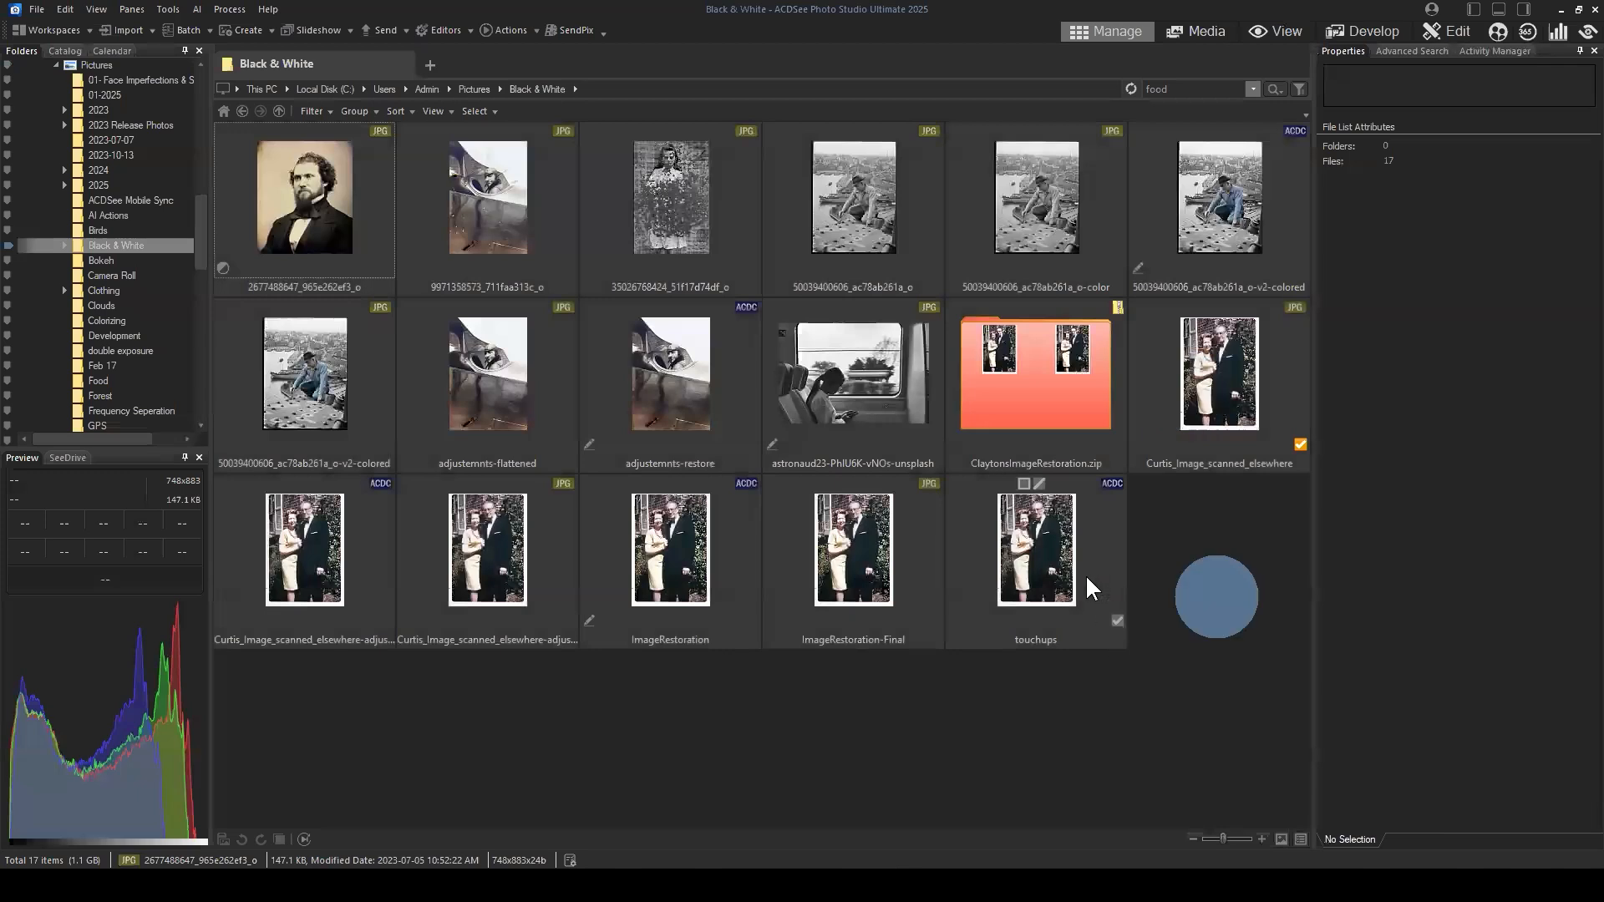
pyautogui.click(1062, 542)
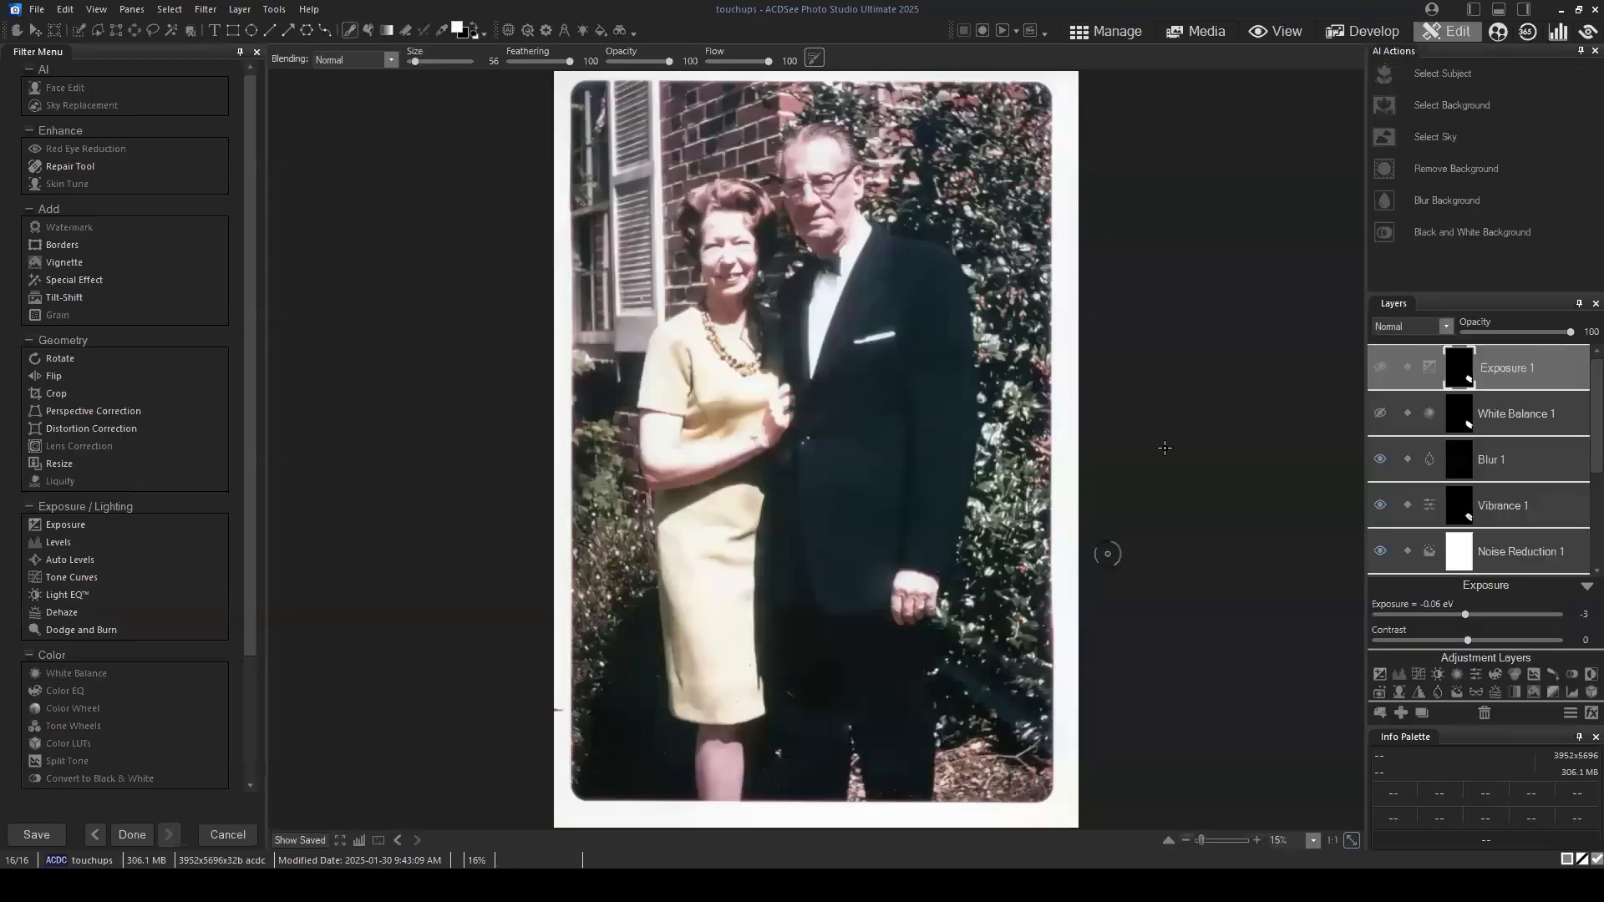
# Step: Toggle the Noise Reduction 1 layer off and back on to compare the photo with and without it
pyautogui.scroll(1, 1143, 376)
pyautogui.scroll(-2, 1512, 503)
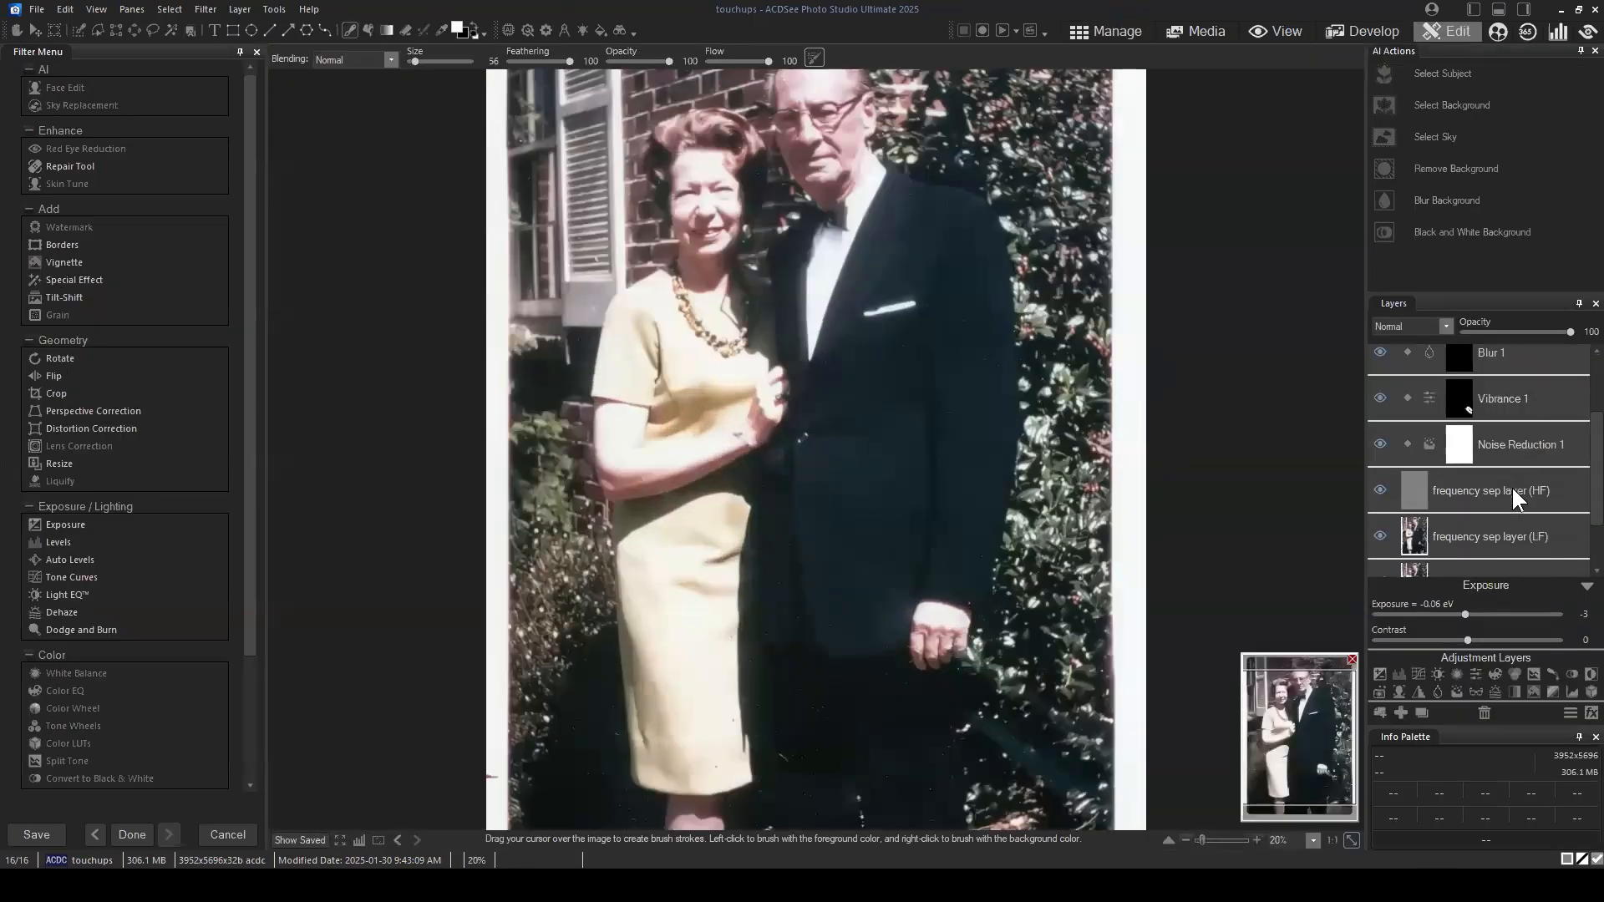
pyautogui.click(1512, 442)
pyautogui.click(1380, 443)
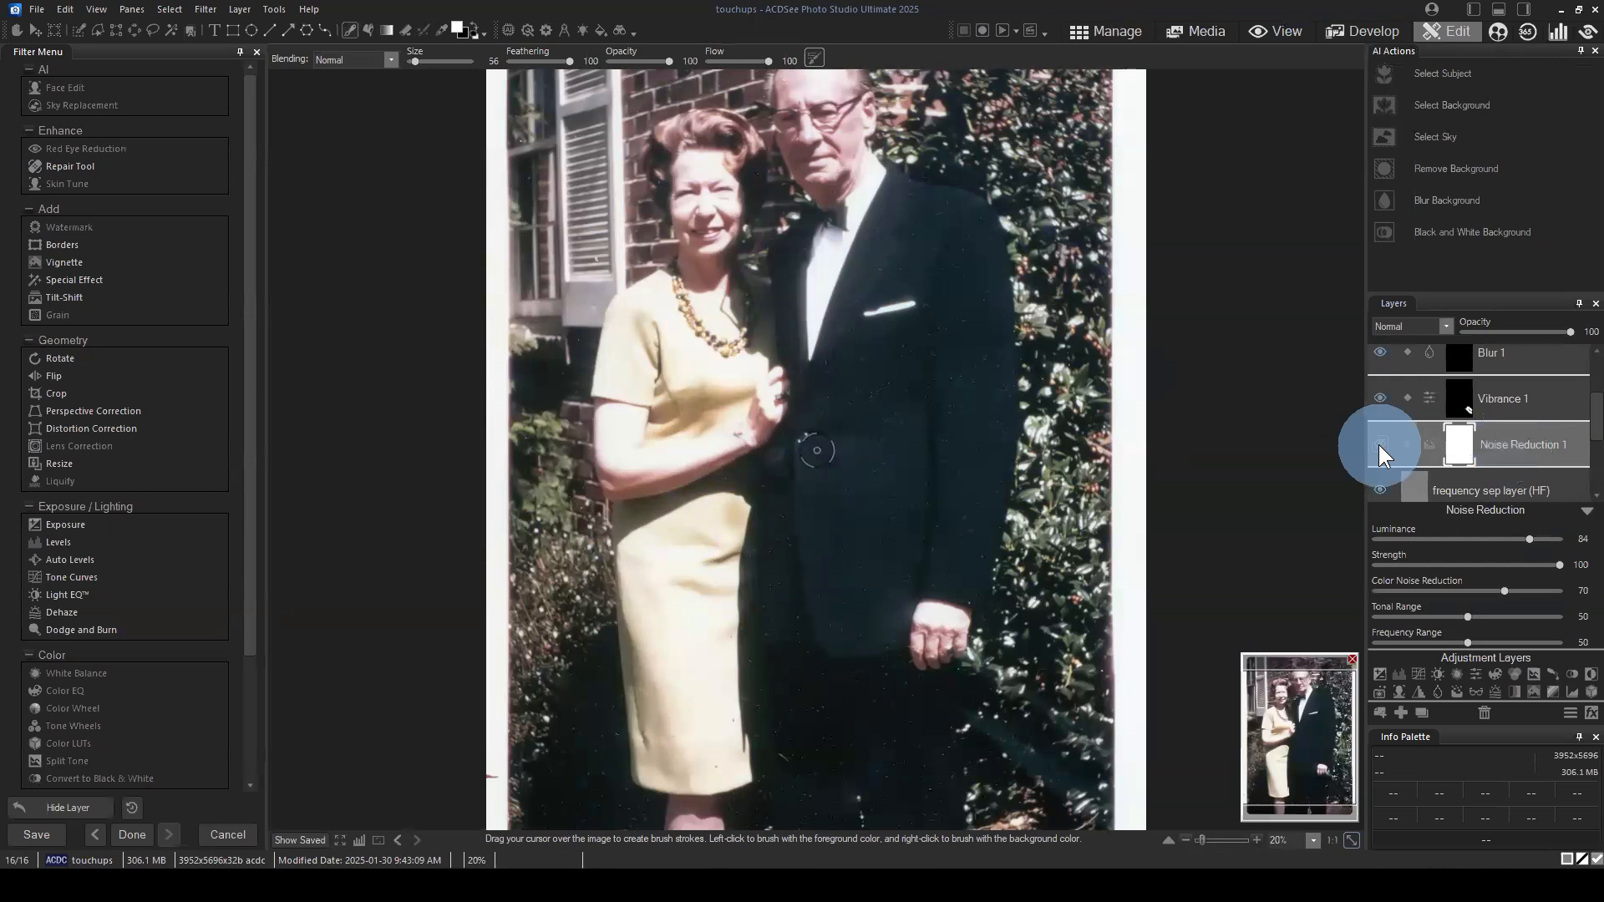
pyautogui.click(833, 173)
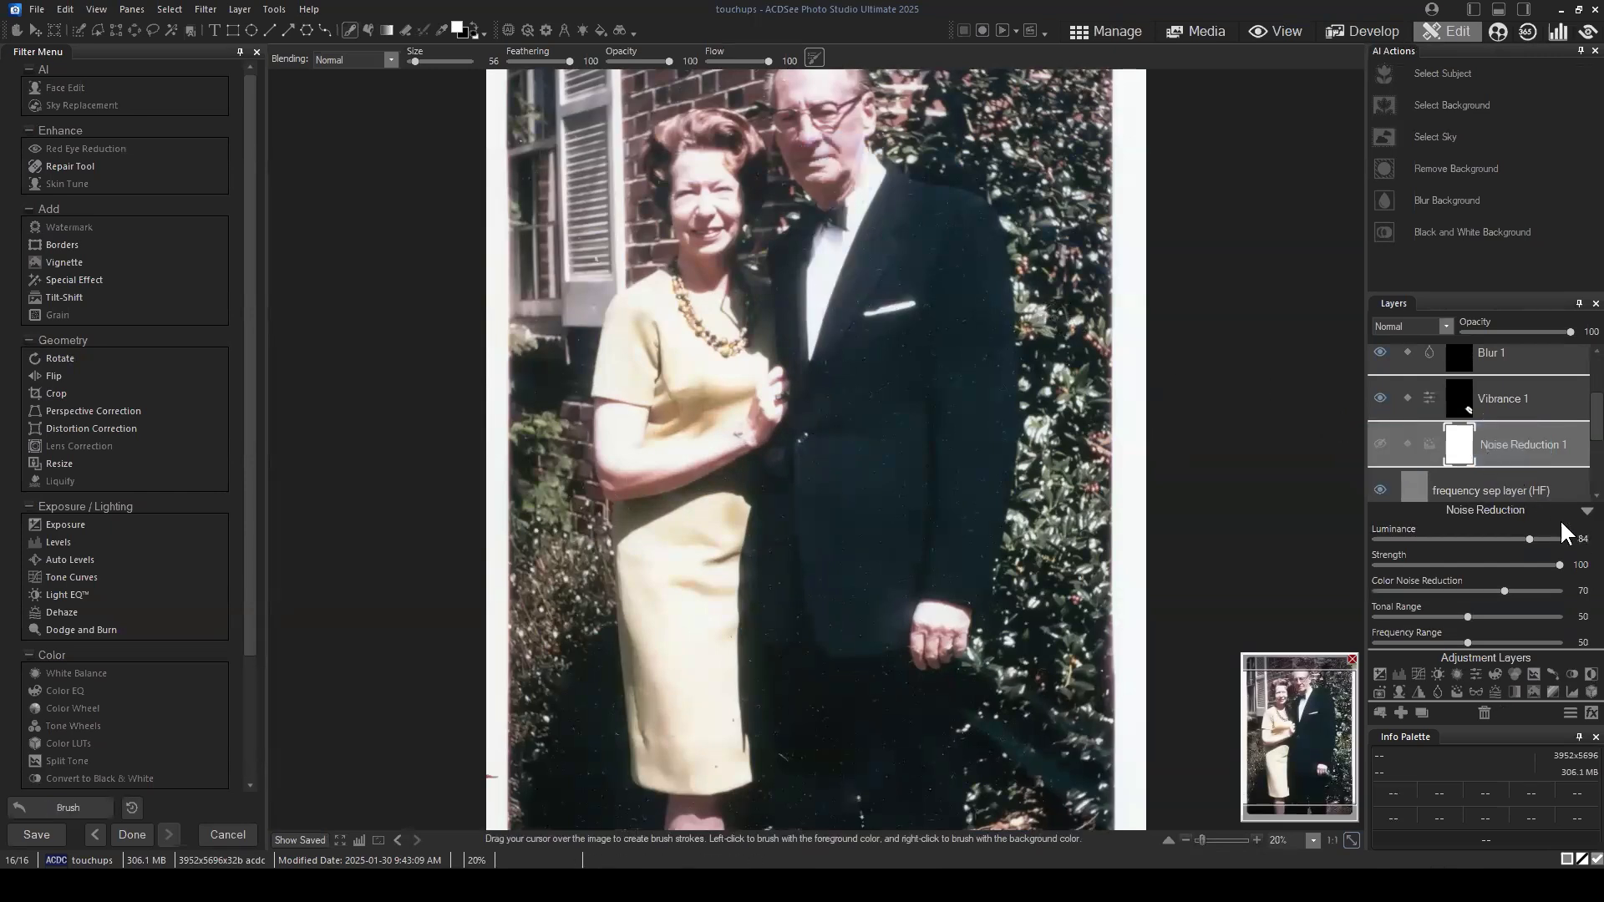
pyautogui.click(1586, 510)
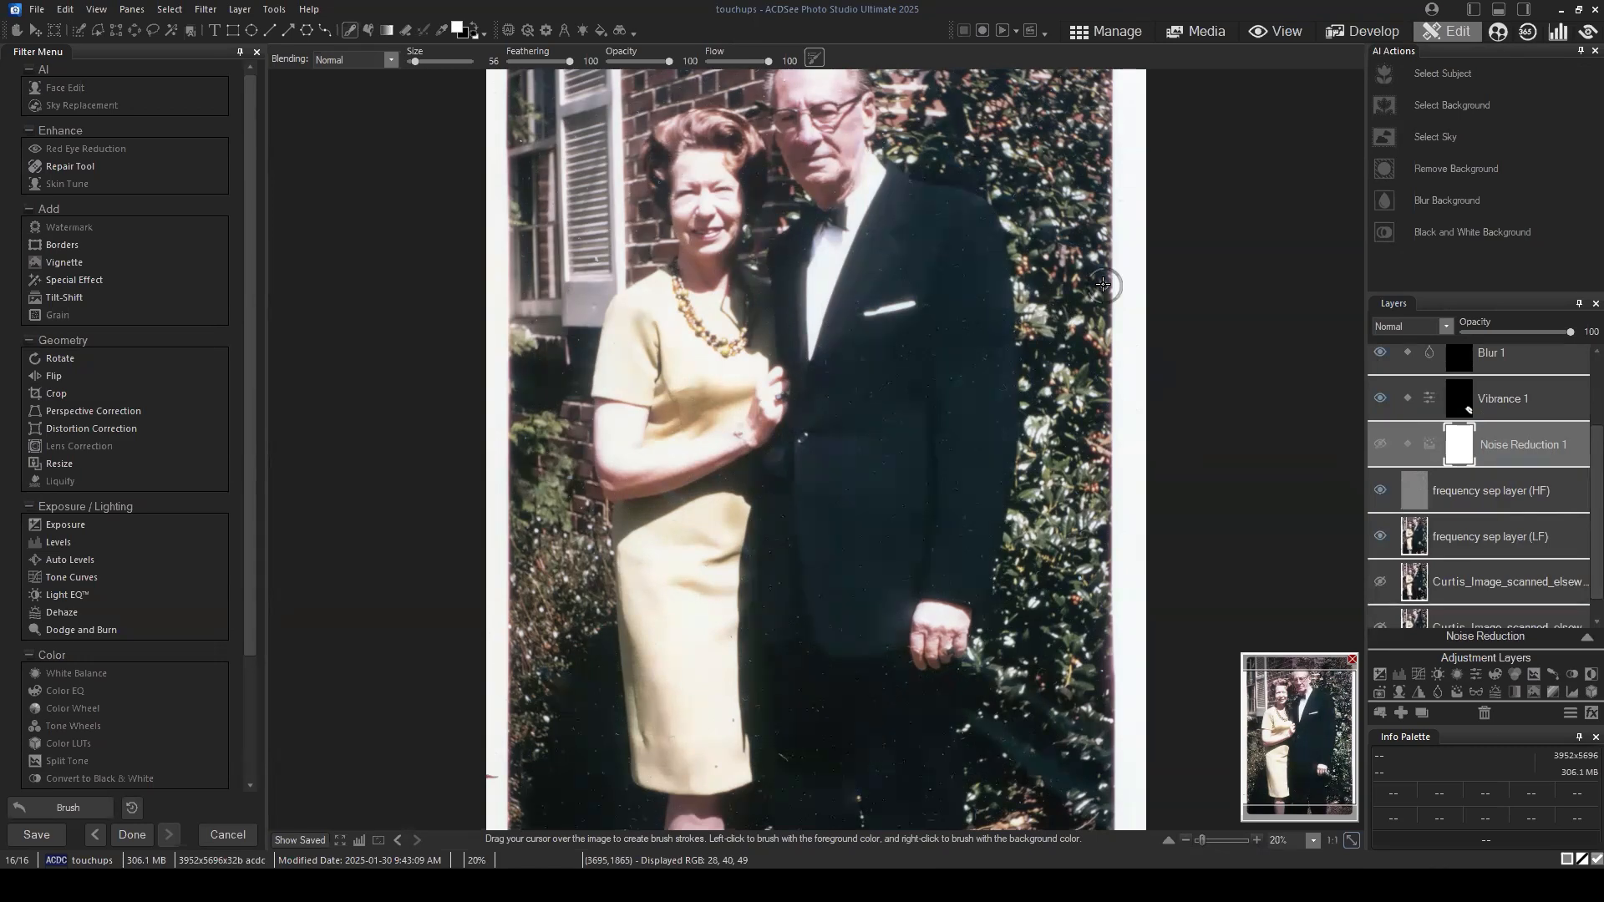
pyautogui.click(1324, 744)
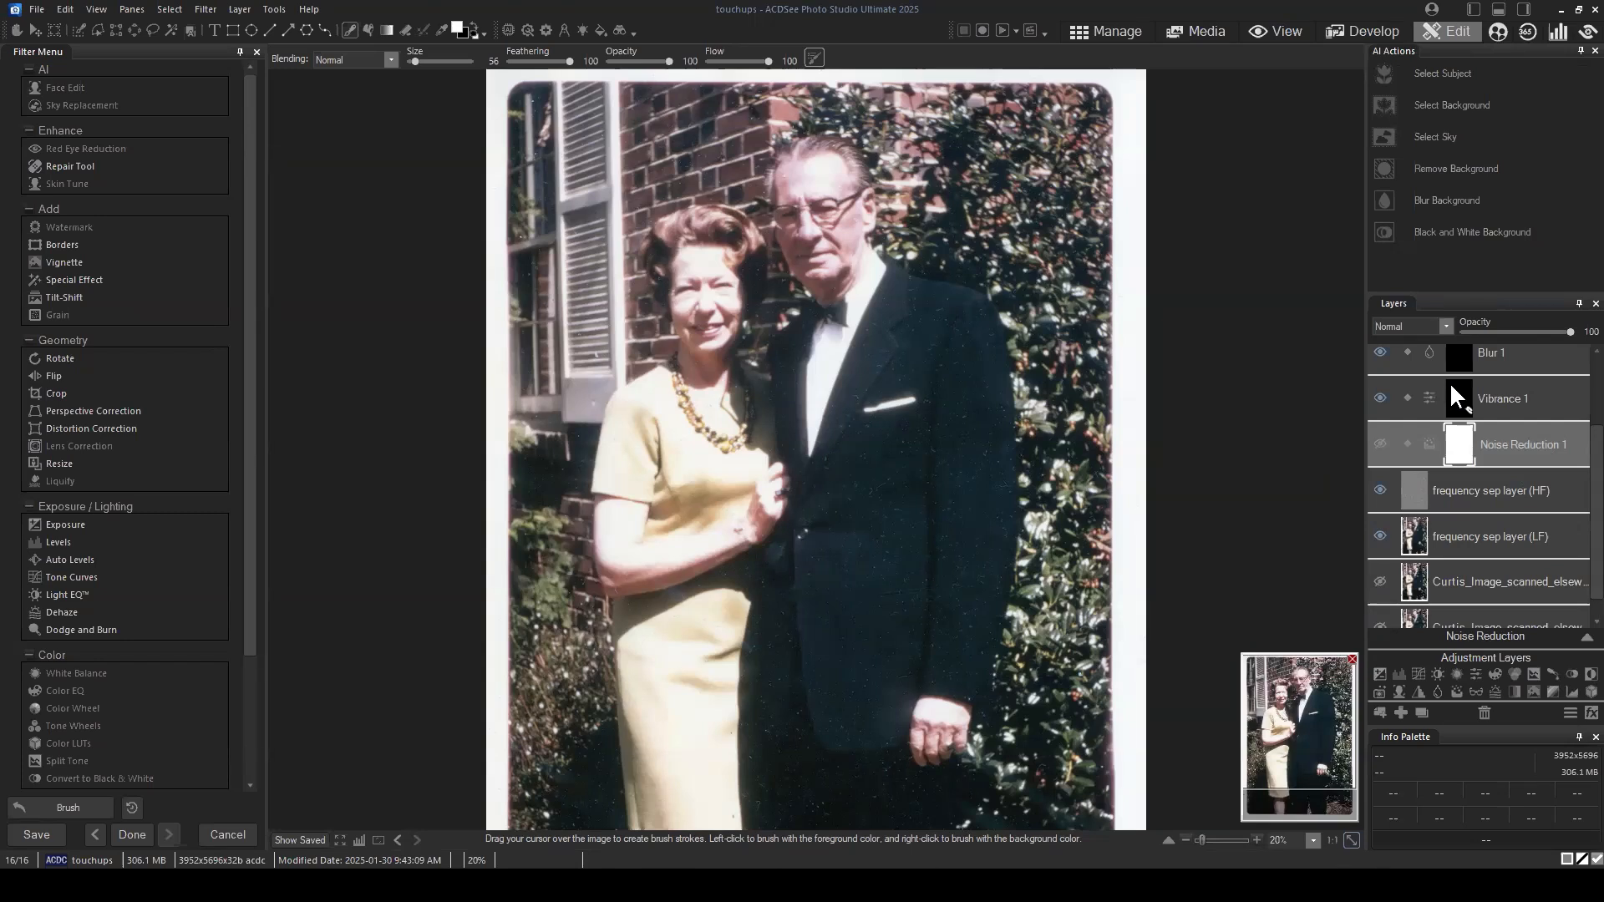
pyautogui.click(1516, 389)
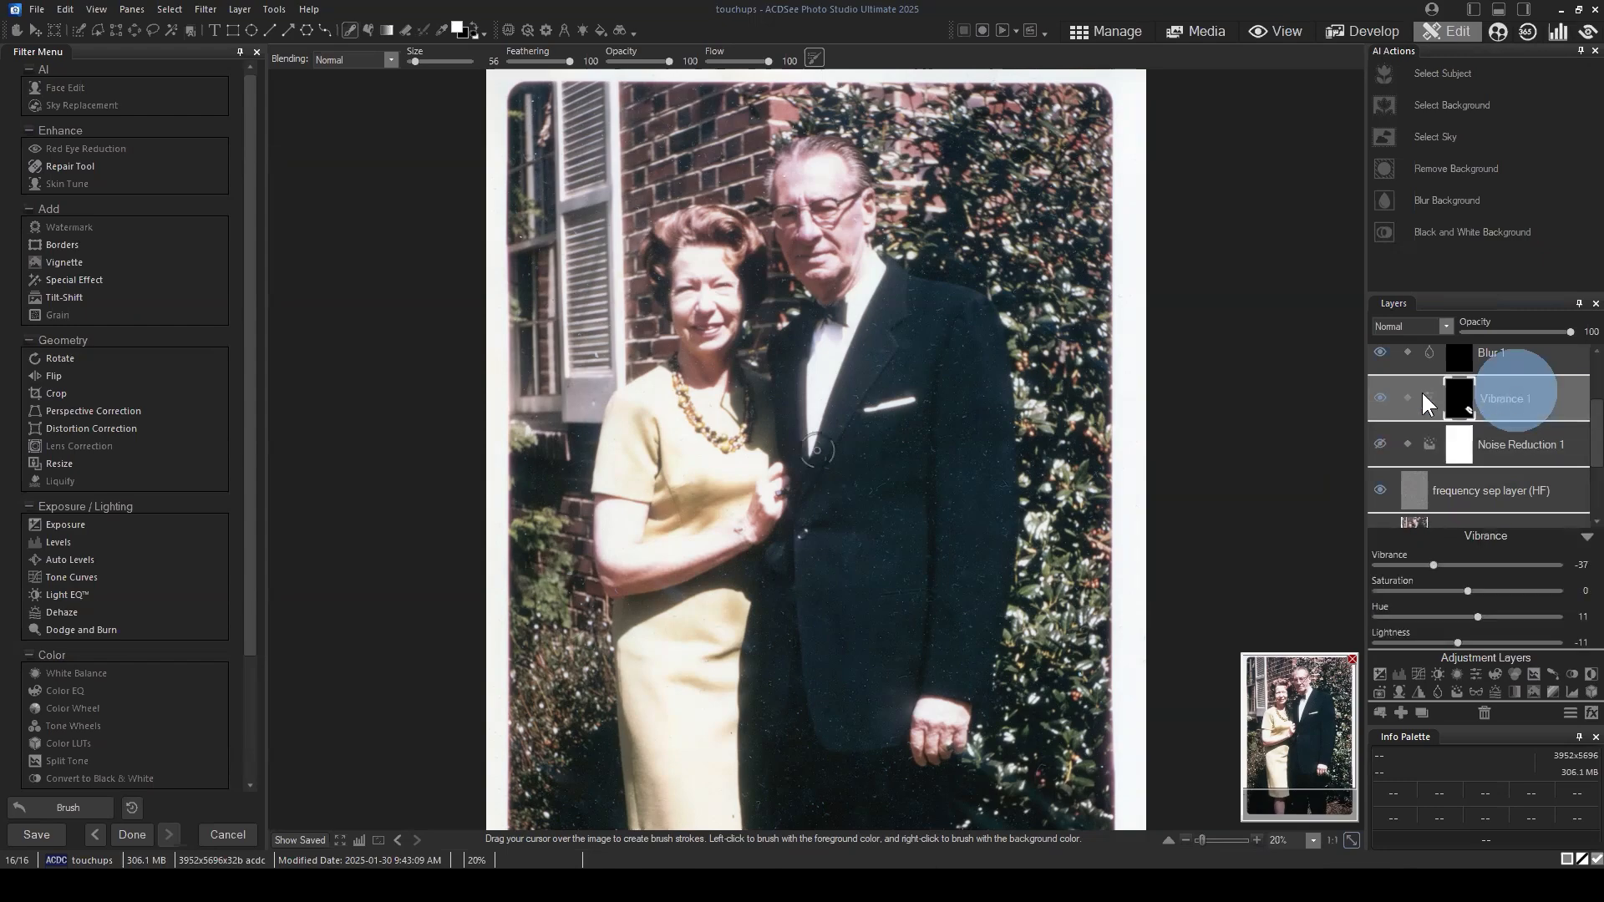
pyautogui.moveTo(1306, 731); pyautogui.dragTo(1273, 670)
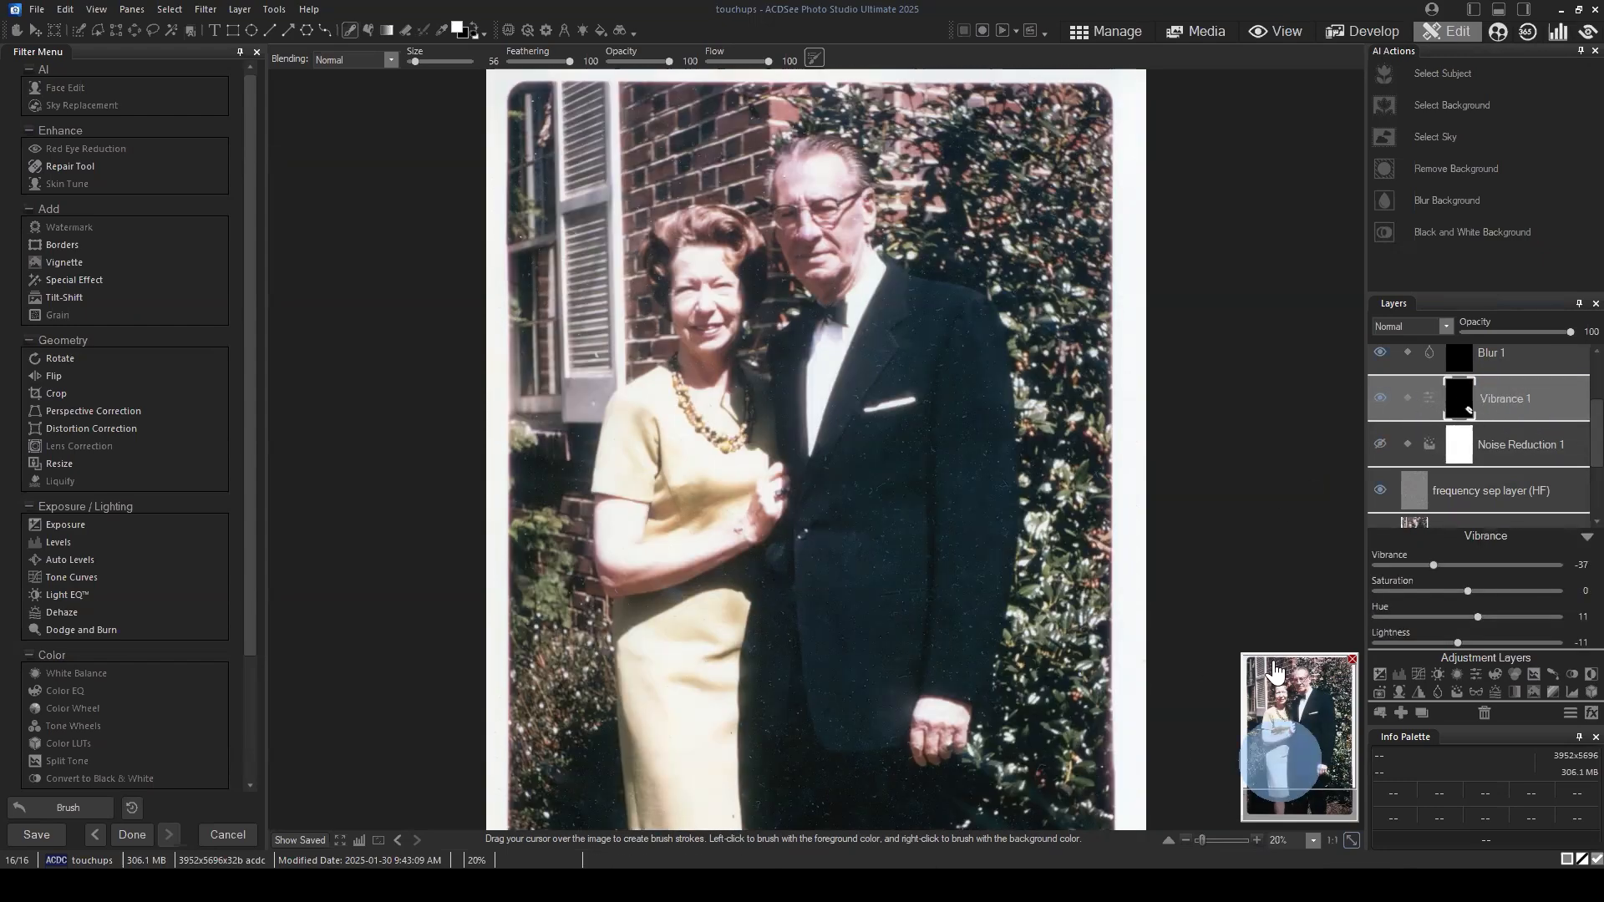
pyautogui.click(1531, 445)
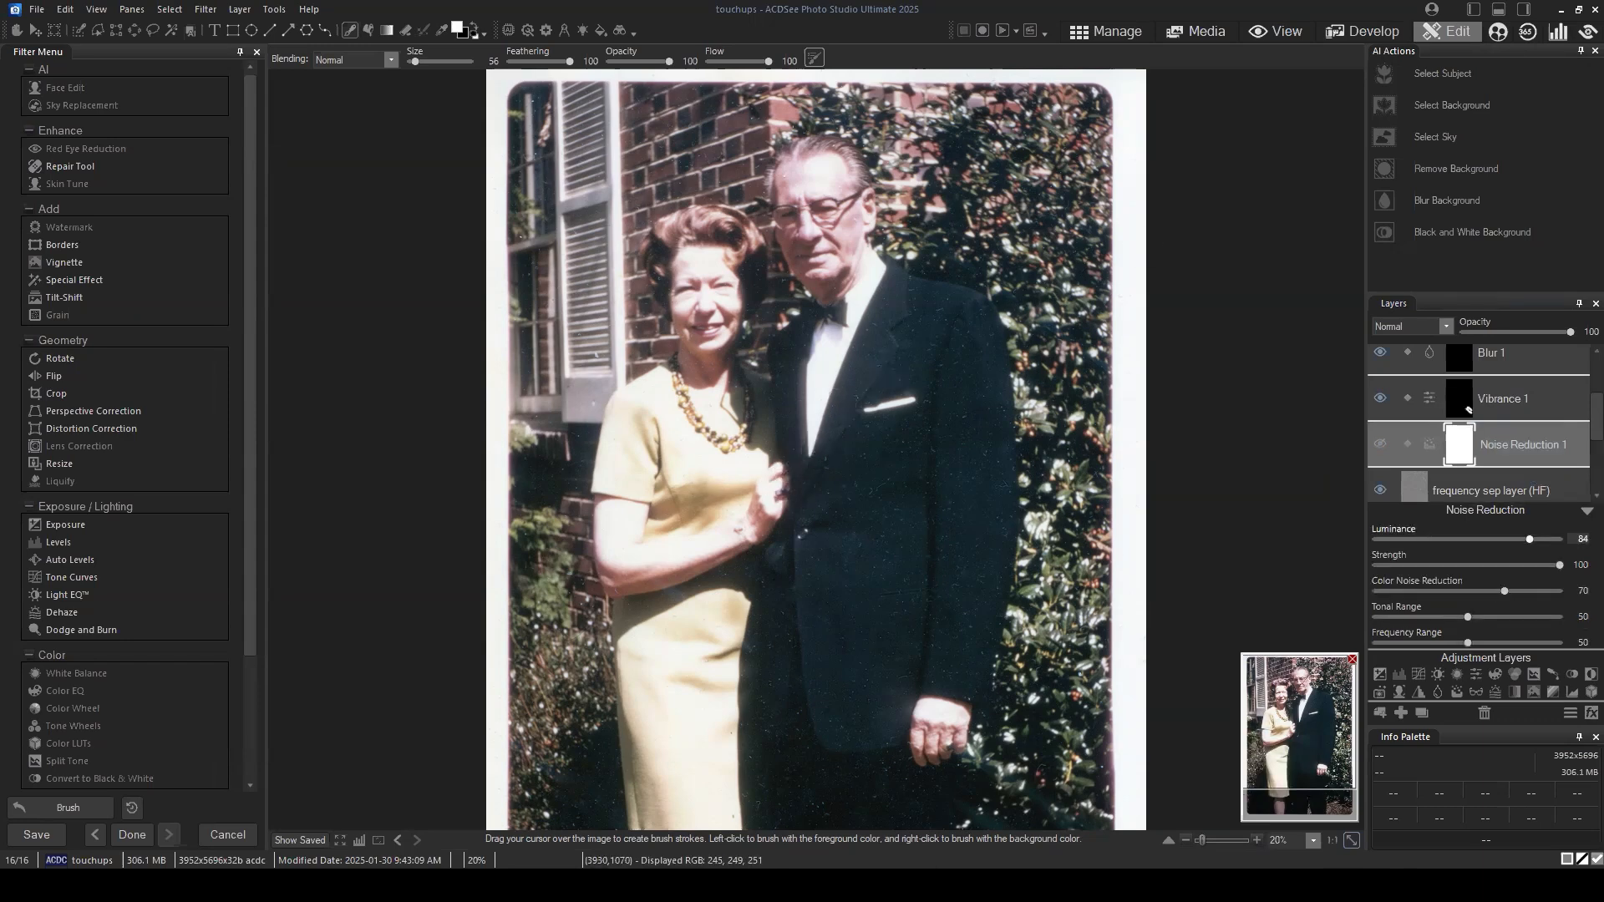
pyautogui.click(1382, 436)
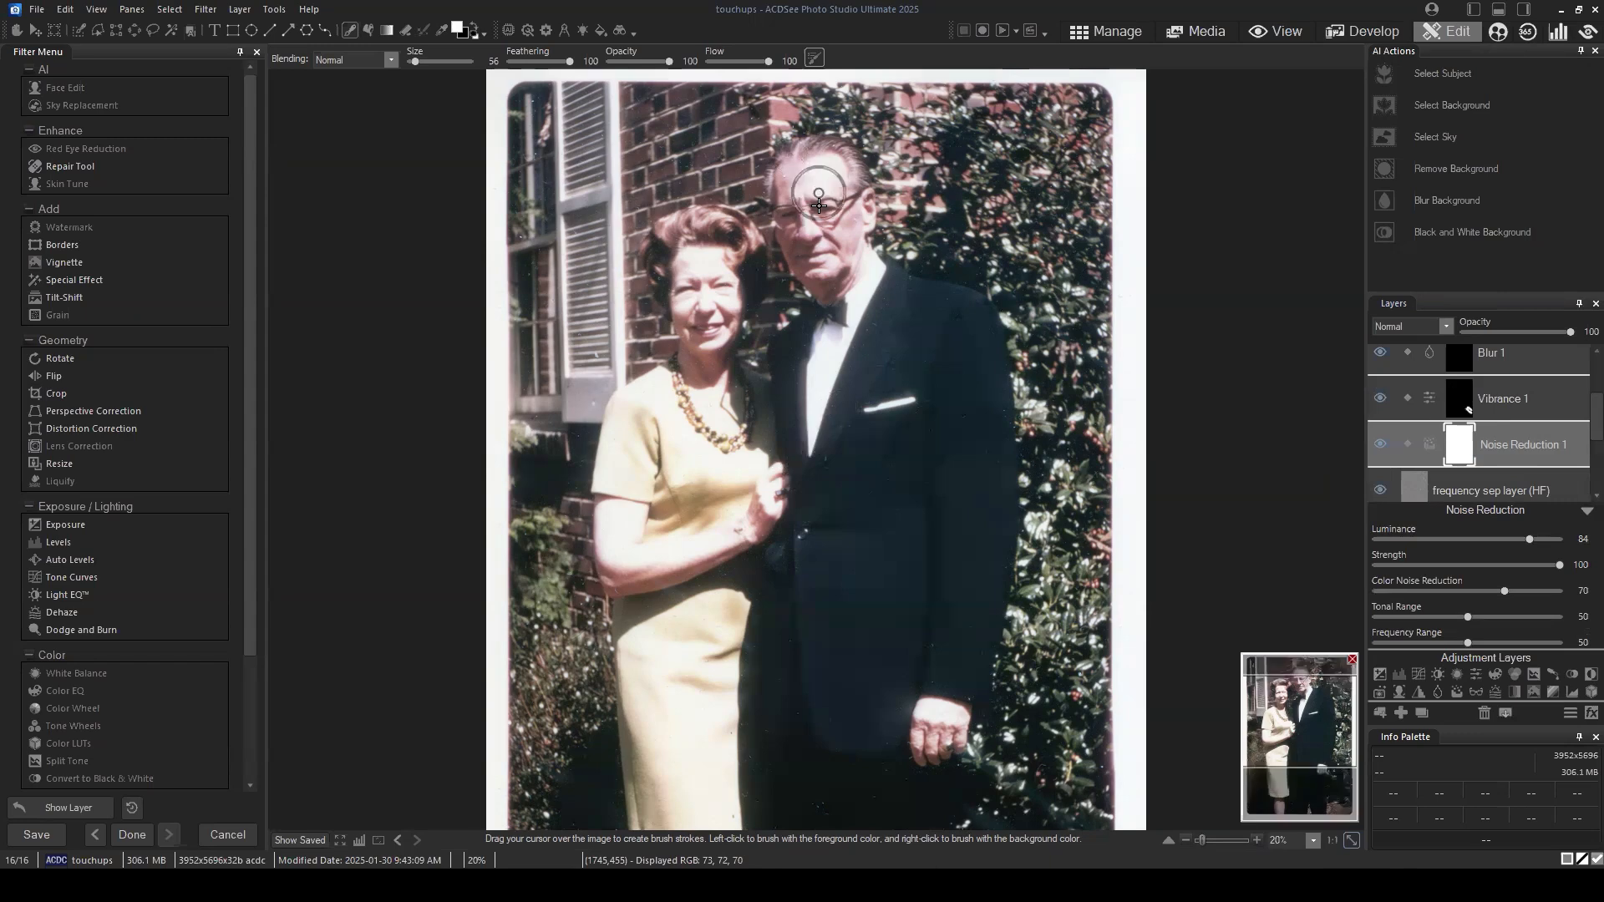
# Step: Paint black over the man's face on the Noise Reduction 1 mask to exclude it from the noise reduction
pyautogui.scroll(1, 820, 168)
pyautogui.scroll(1, 936, 256)
pyautogui.moveTo(1291, 718)
pyautogui.mouseDown()
pyautogui.moveTo(1287, 687)
pyautogui.moveTo(1289, 704)
pyautogui.mouseUp()
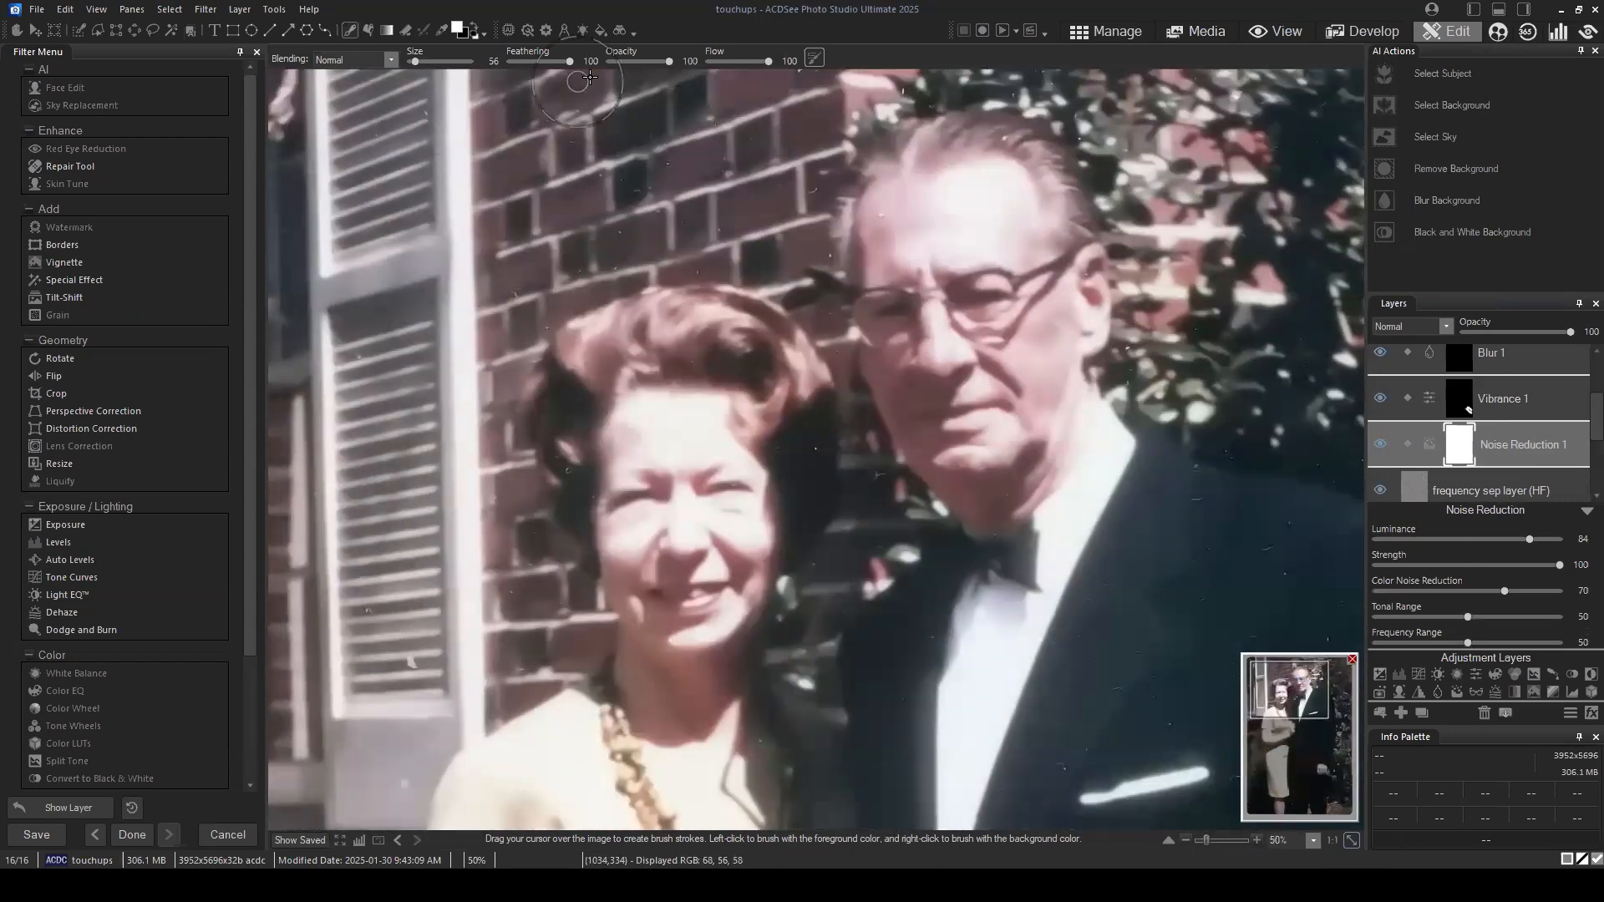
pyautogui.click(472, 24)
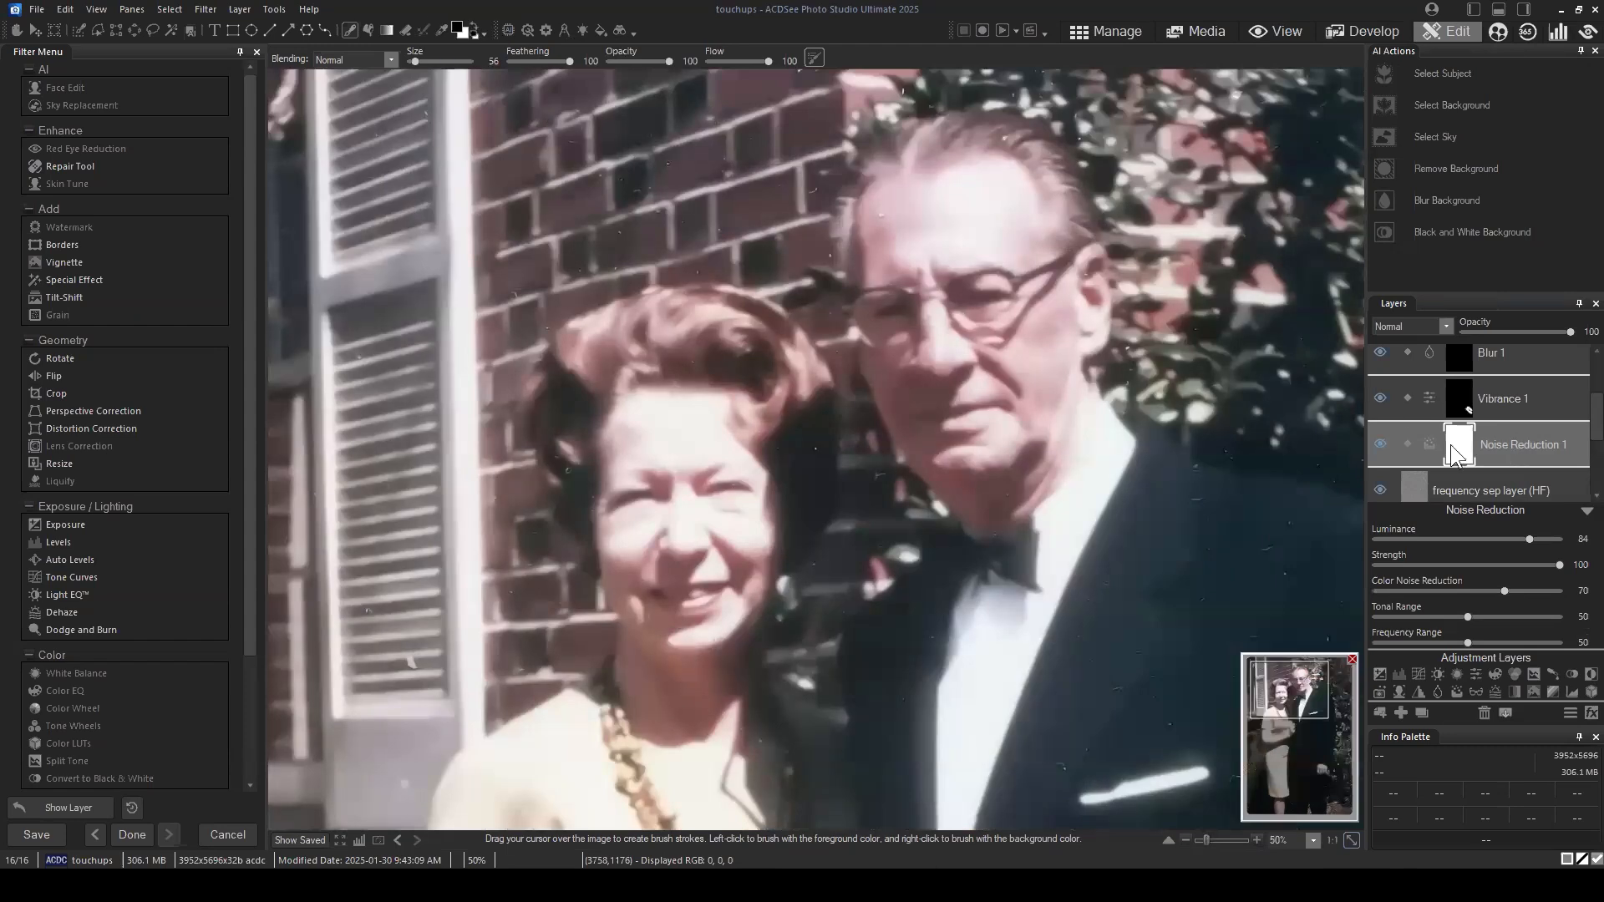
pyautogui.click(959, 342)
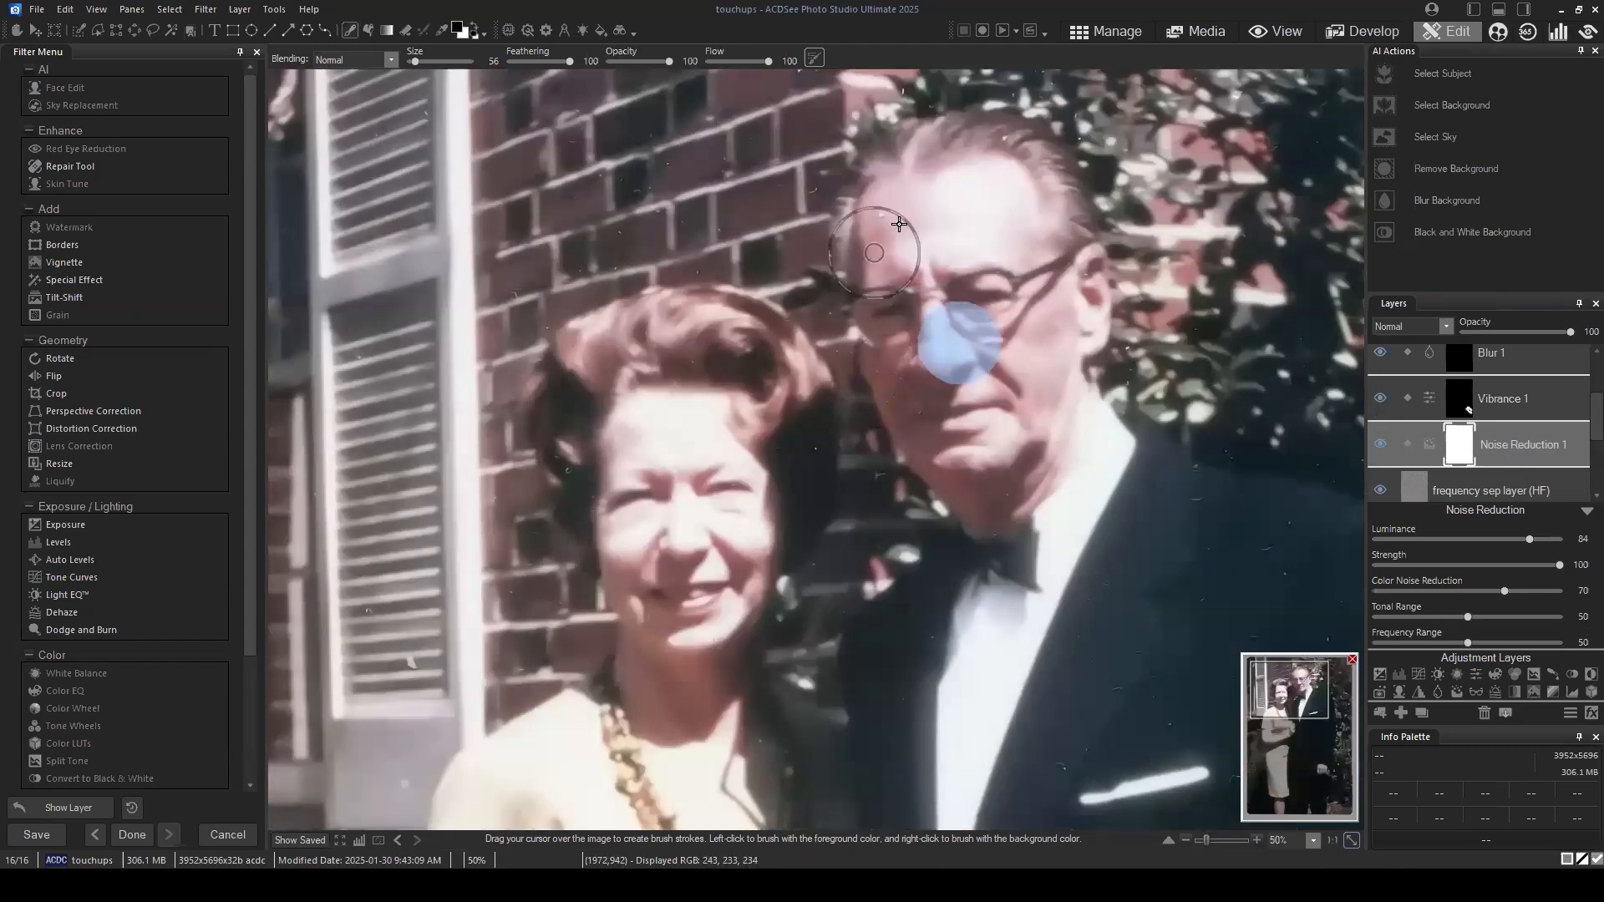
pyautogui.click(945, 292)
pyautogui.click(1043, 284)
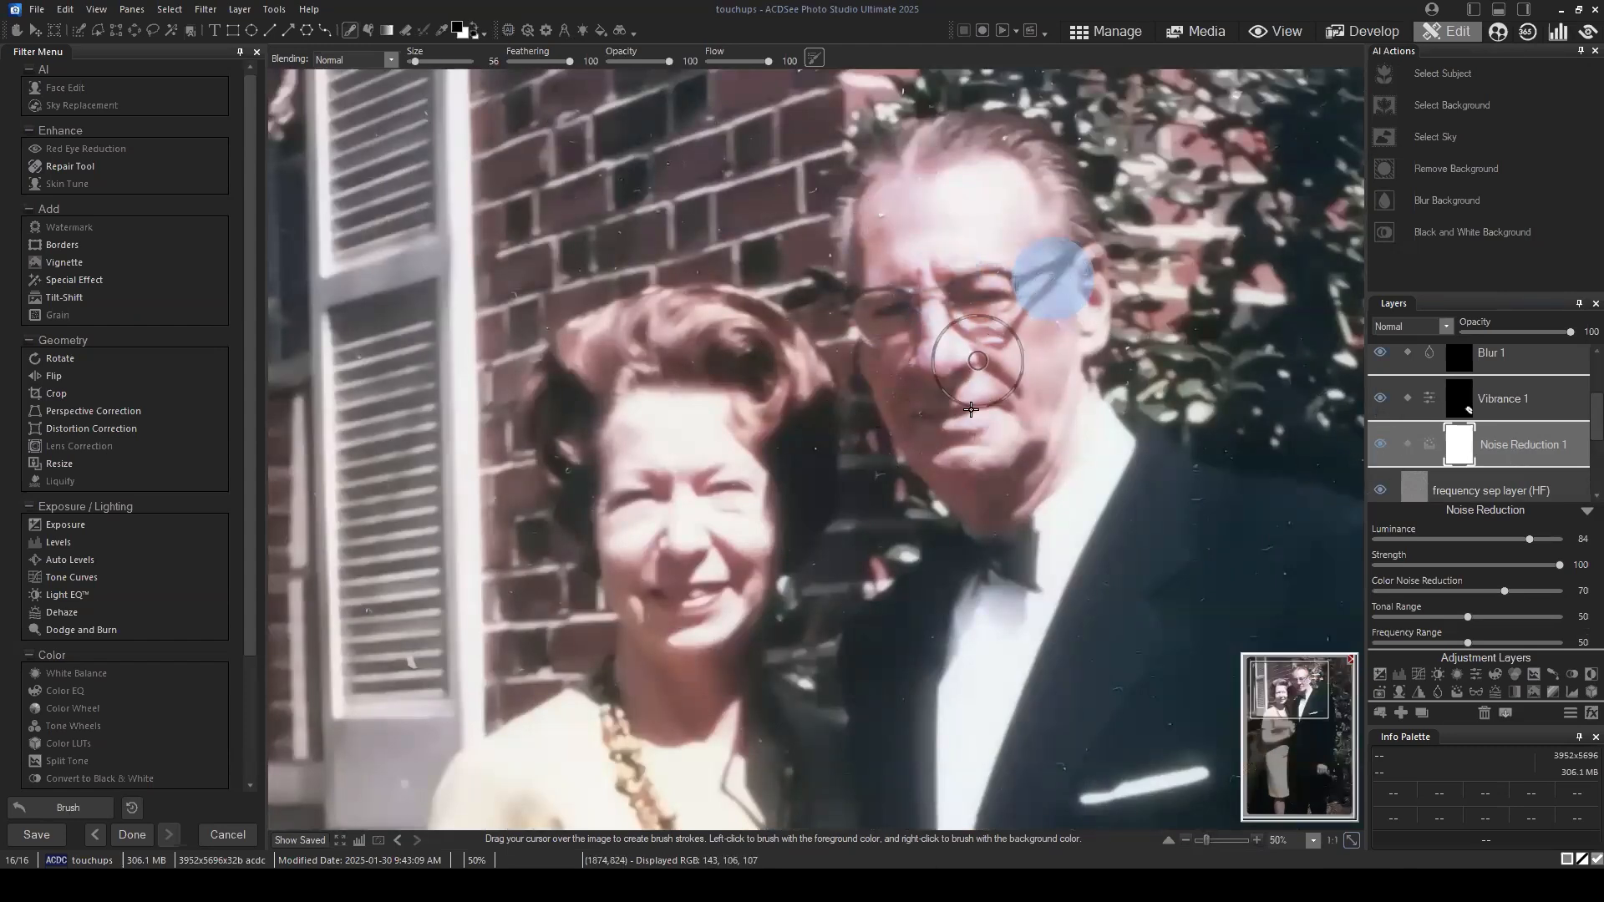
pyautogui.click(976, 393)
pyautogui.click(957, 475)
pyautogui.click(1010, 451)
# Step: Mask the noise reduction out of the woman's face and hair with the same black brush
pyautogui.click(706, 625)
pyautogui.click(612, 457)
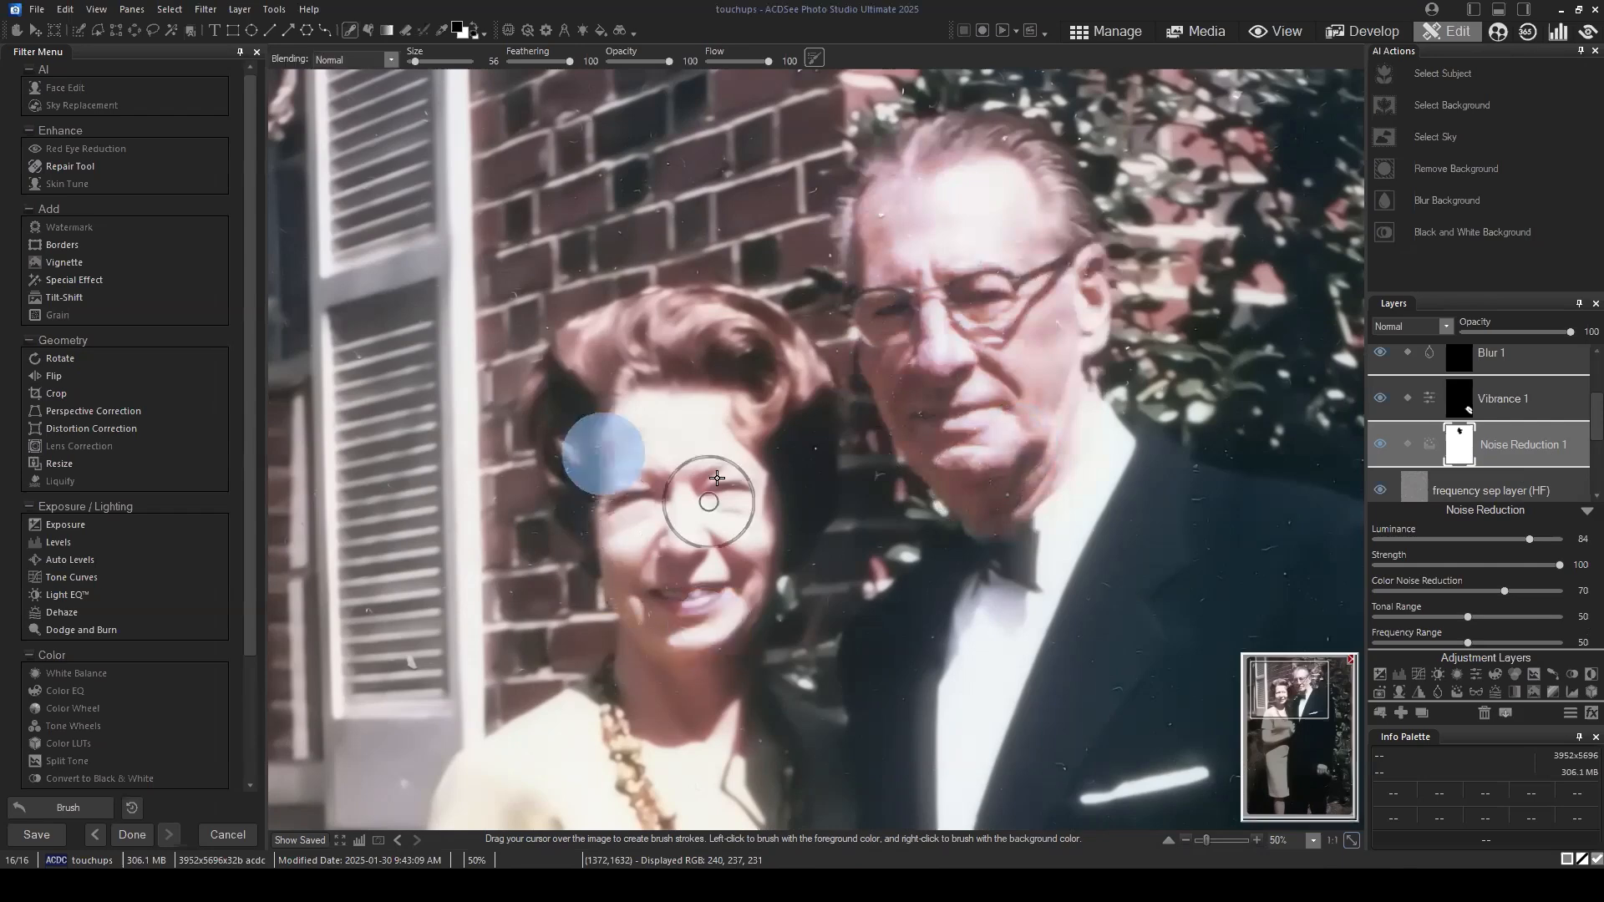
pyautogui.click(722, 539)
pyautogui.click(735, 595)
pyautogui.click(648, 501)
pyautogui.click(538, 415)
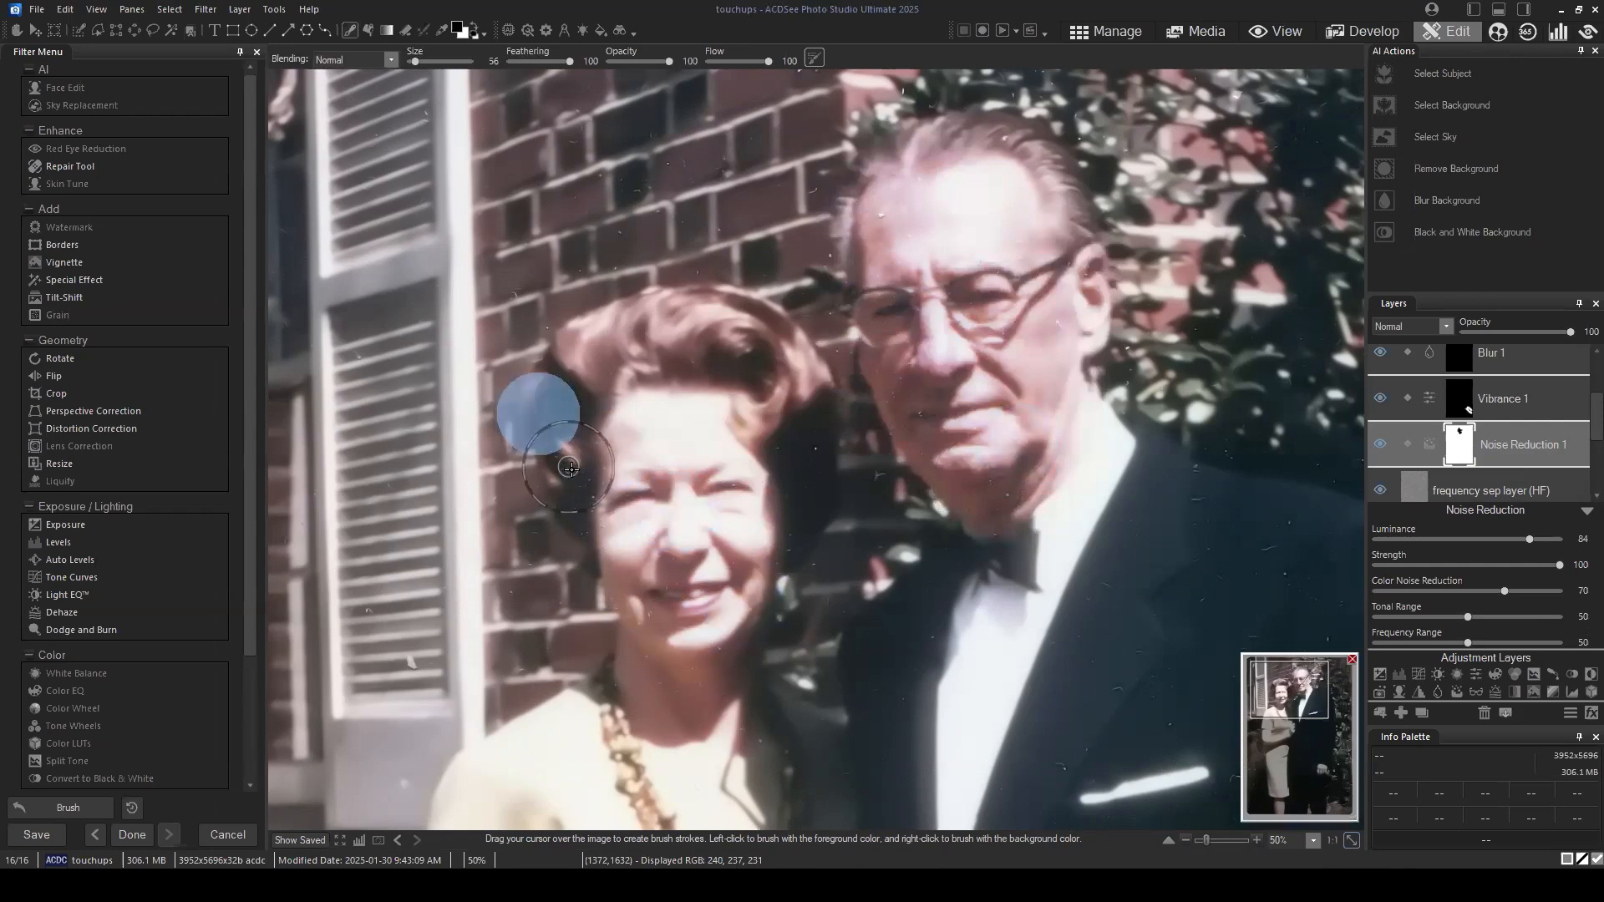
pyautogui.click(672, 489)
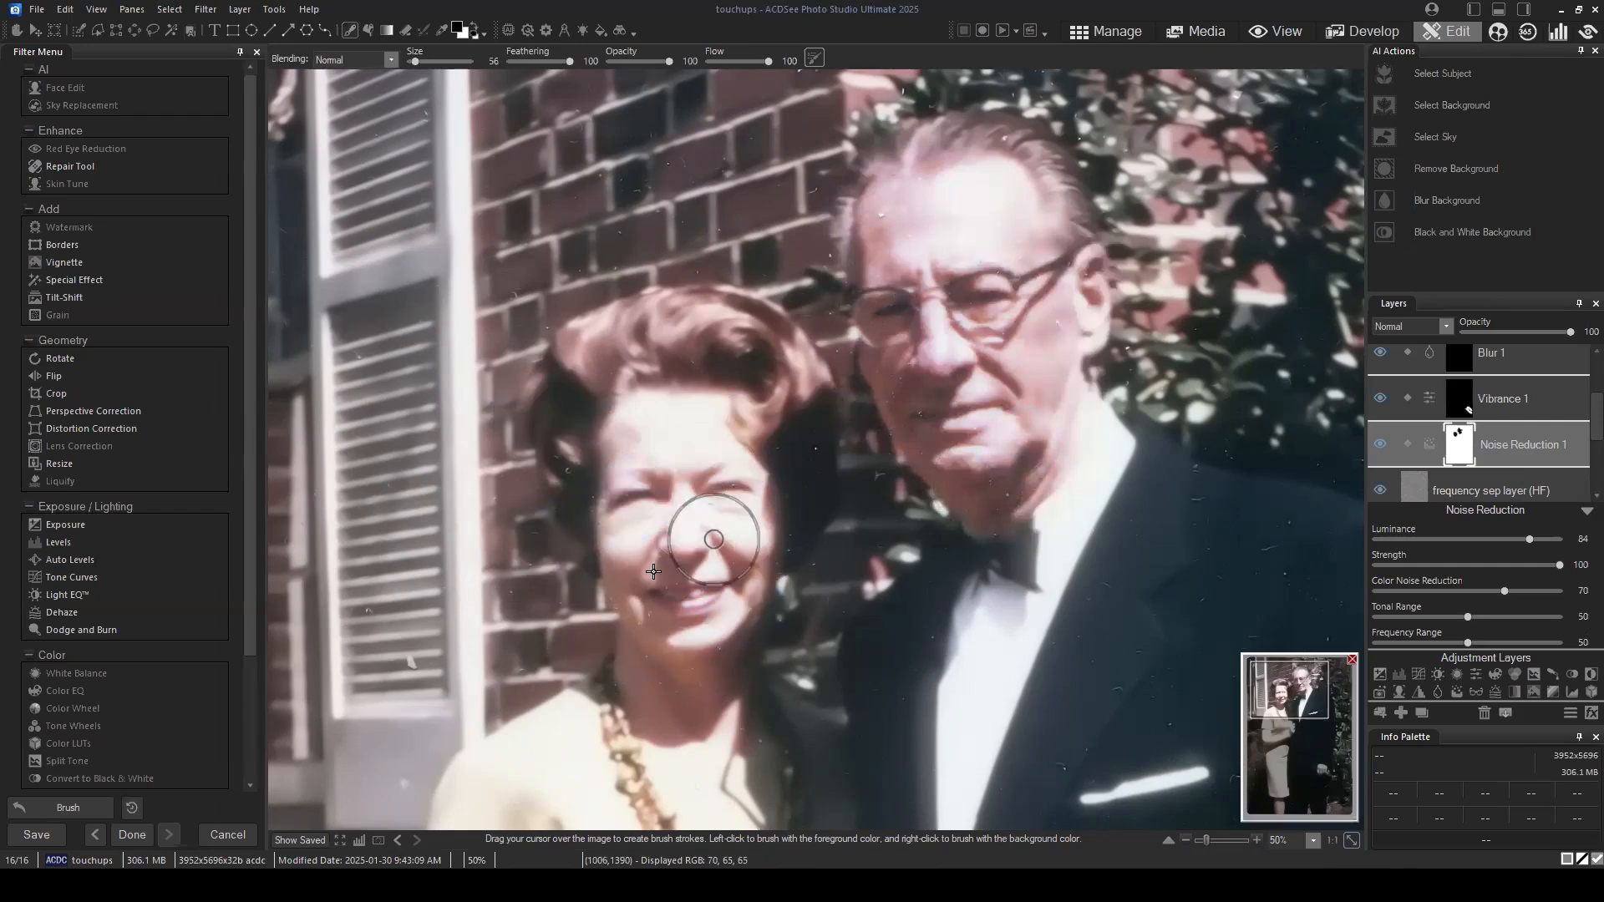
pyautogui.click(673, 330)
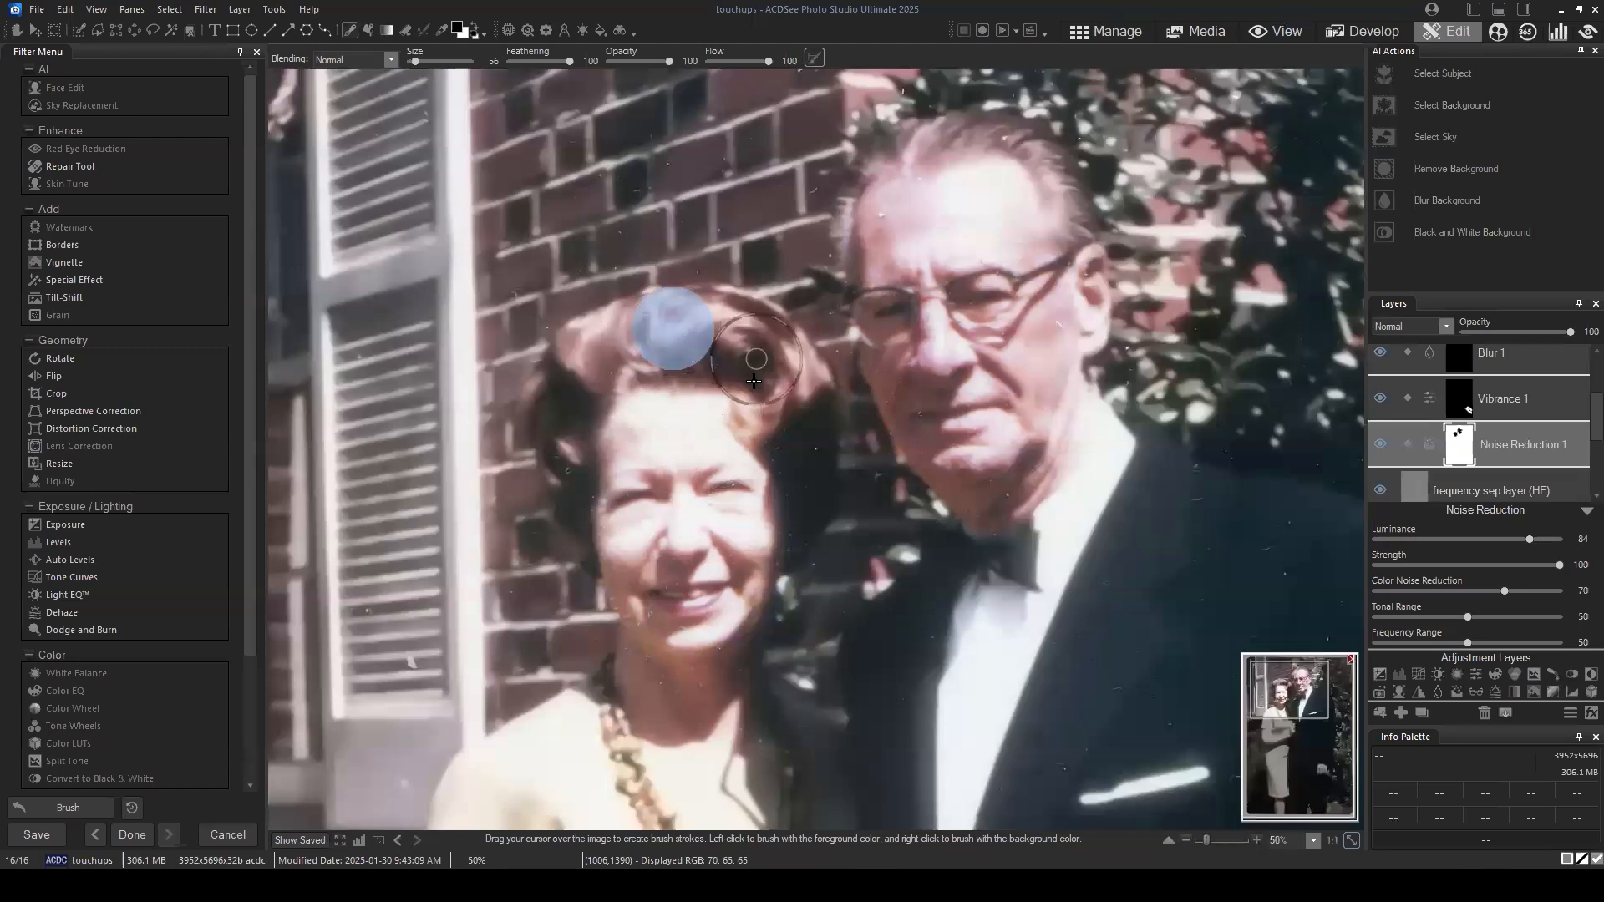
pyautogui.click(753, 459)
pyautogui.scroll(-4, 994, 506)
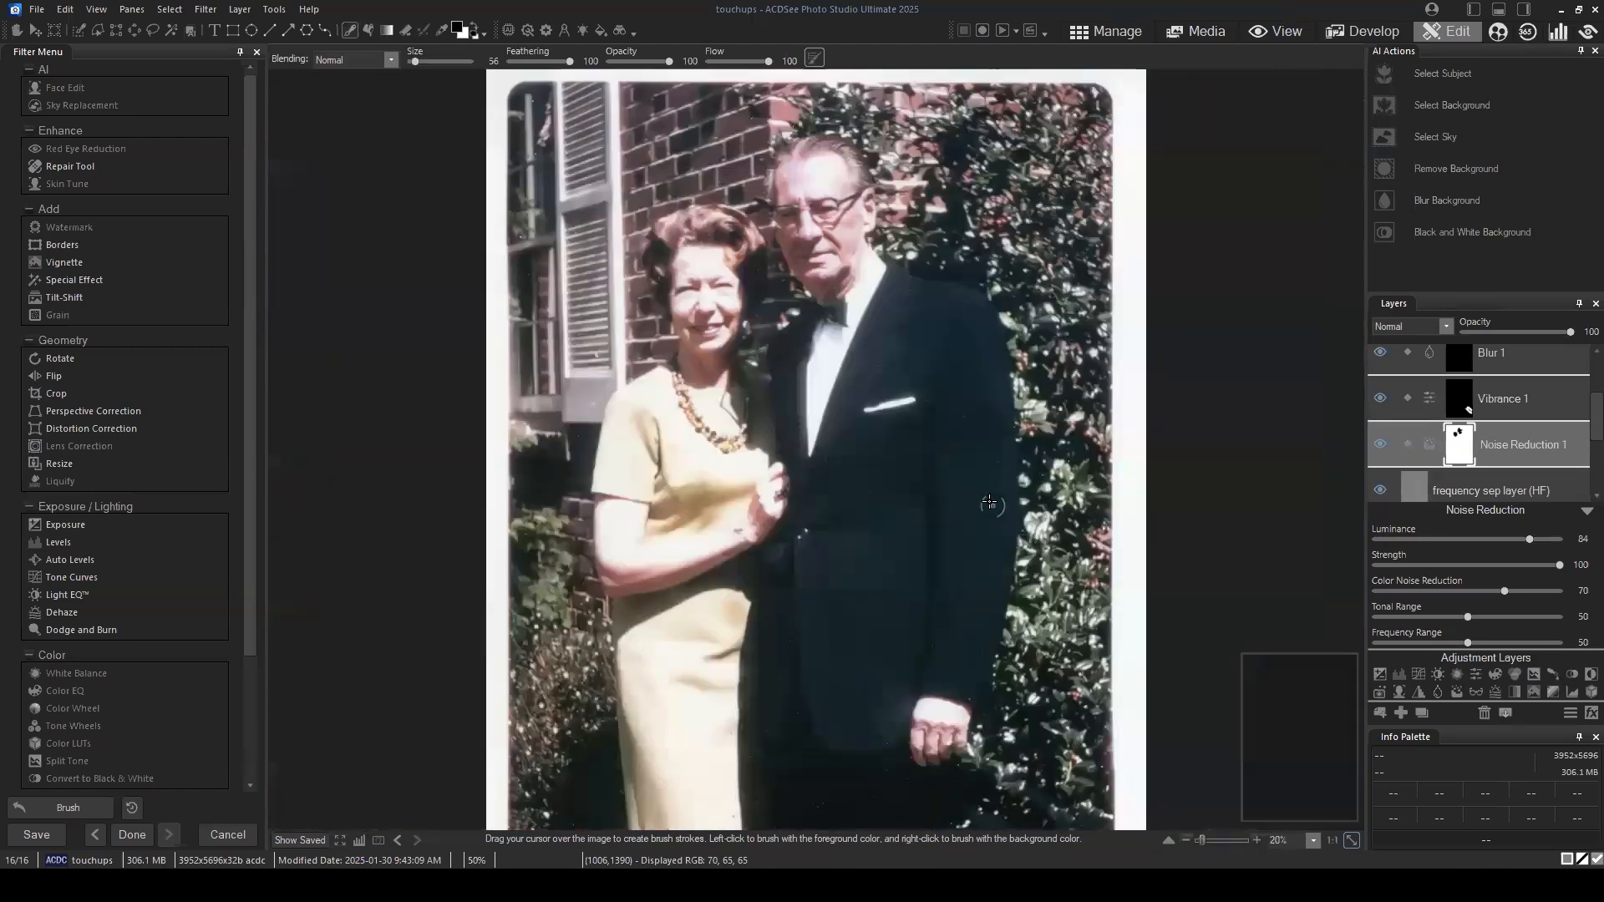
# Step: Duplicate the Noise Reduction 1 layer
pyautogui.click(1587, 511)
pyautogui.rightClick(1502, 446)
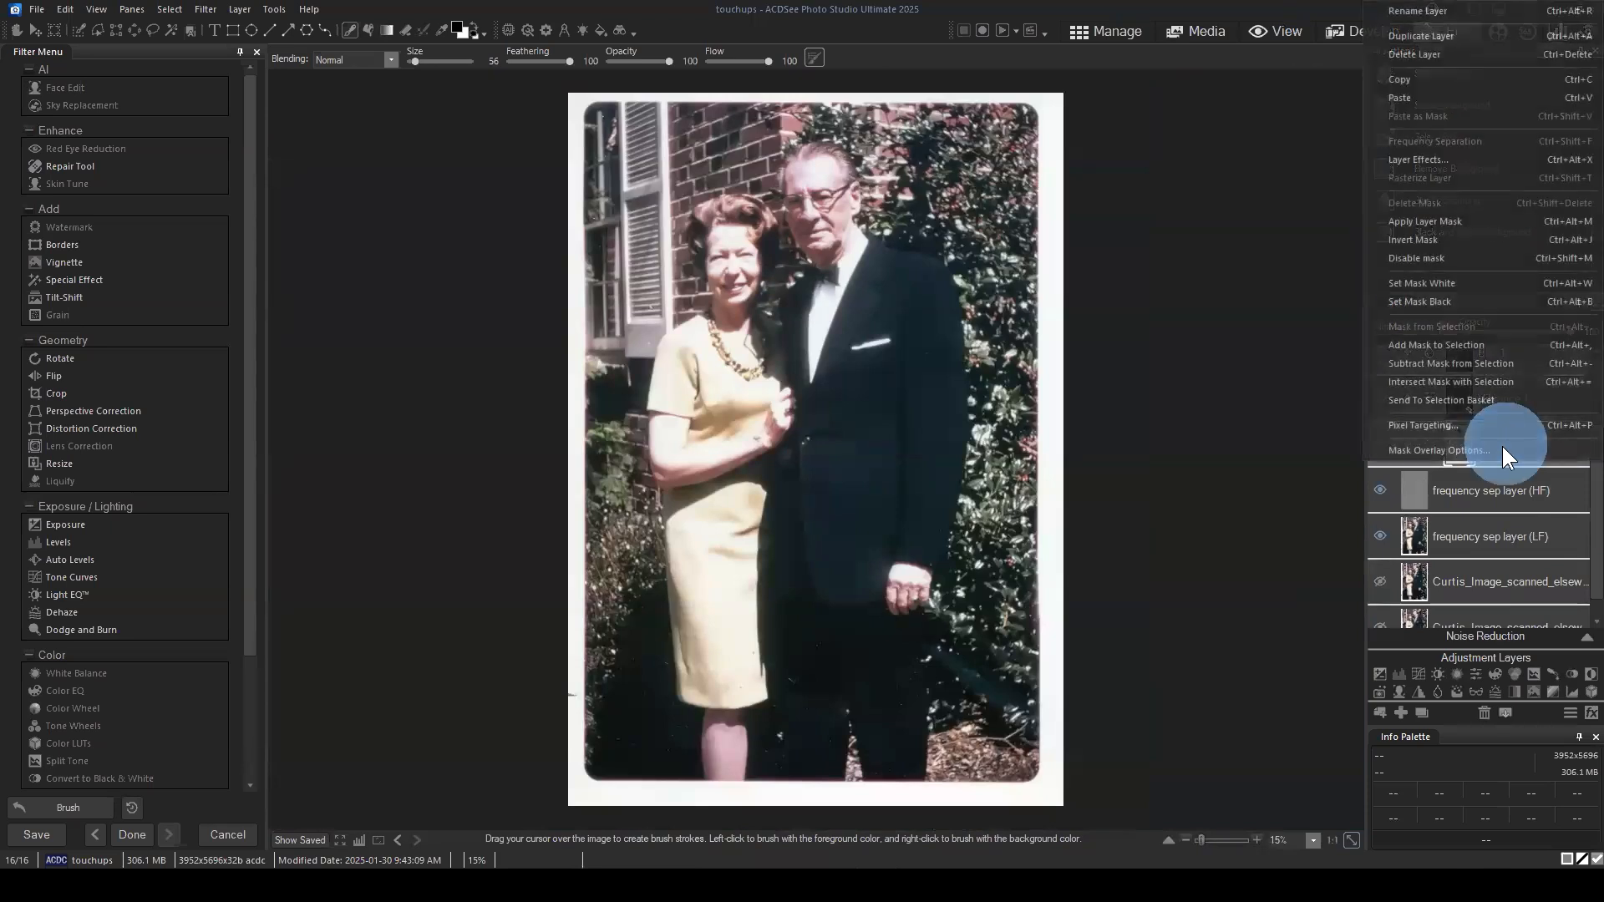
pyautogui.click(1421, 36)
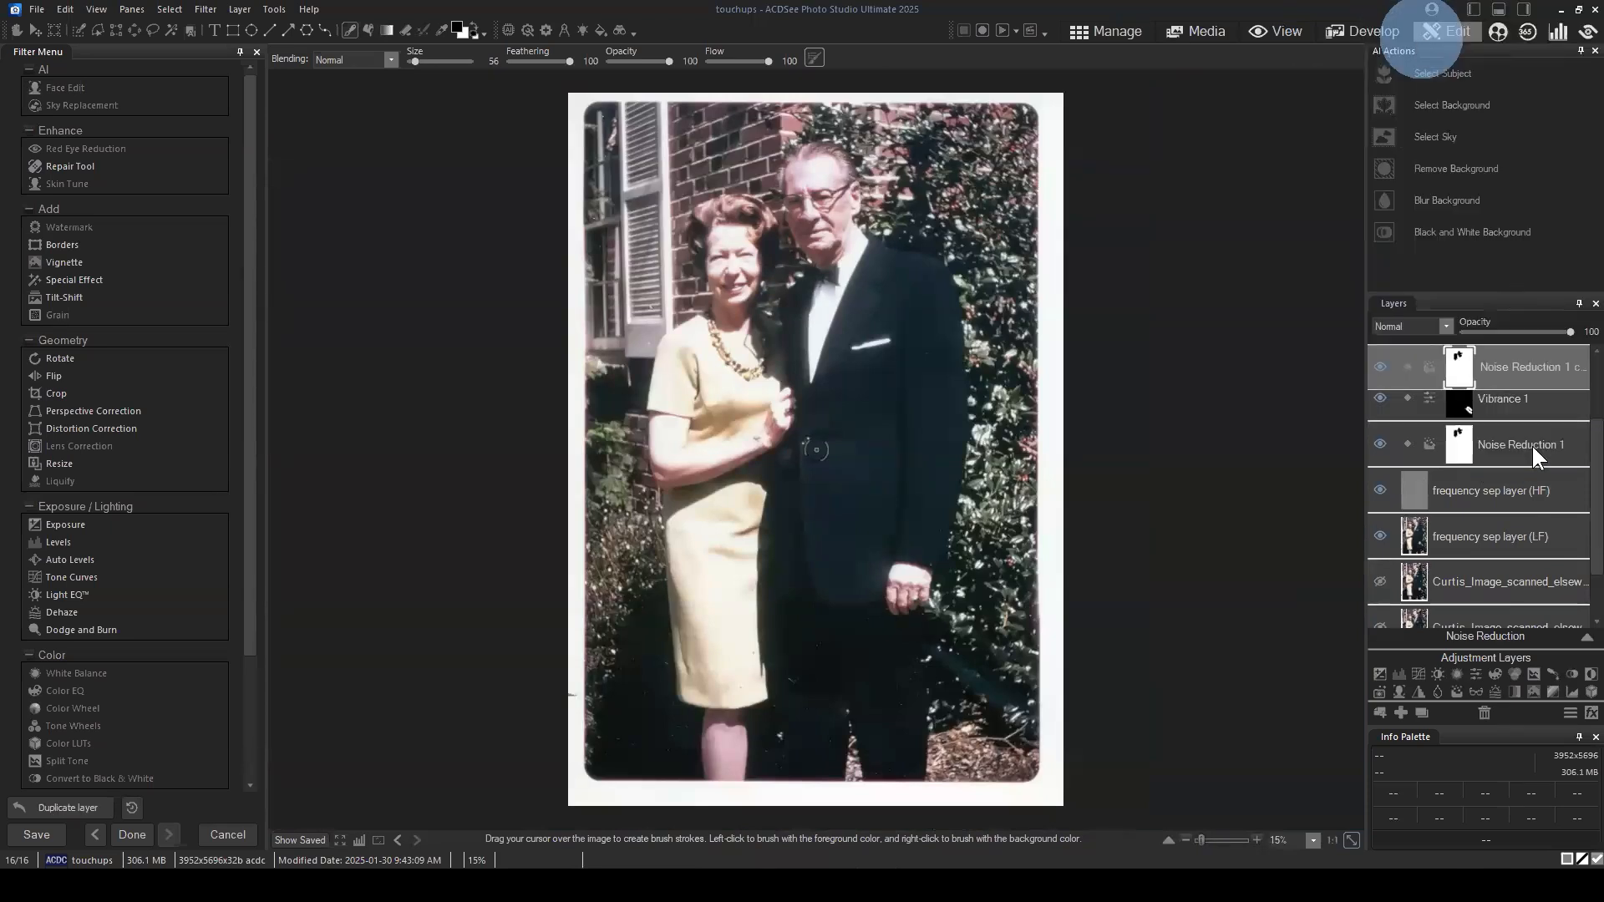
# Step: Set the duplicated noise reduction layer's mask to white and hide the original Noise Reduction 1 layer
pyautogui.click(1487, 443)
pyautogui.rightClick(1487, 443)
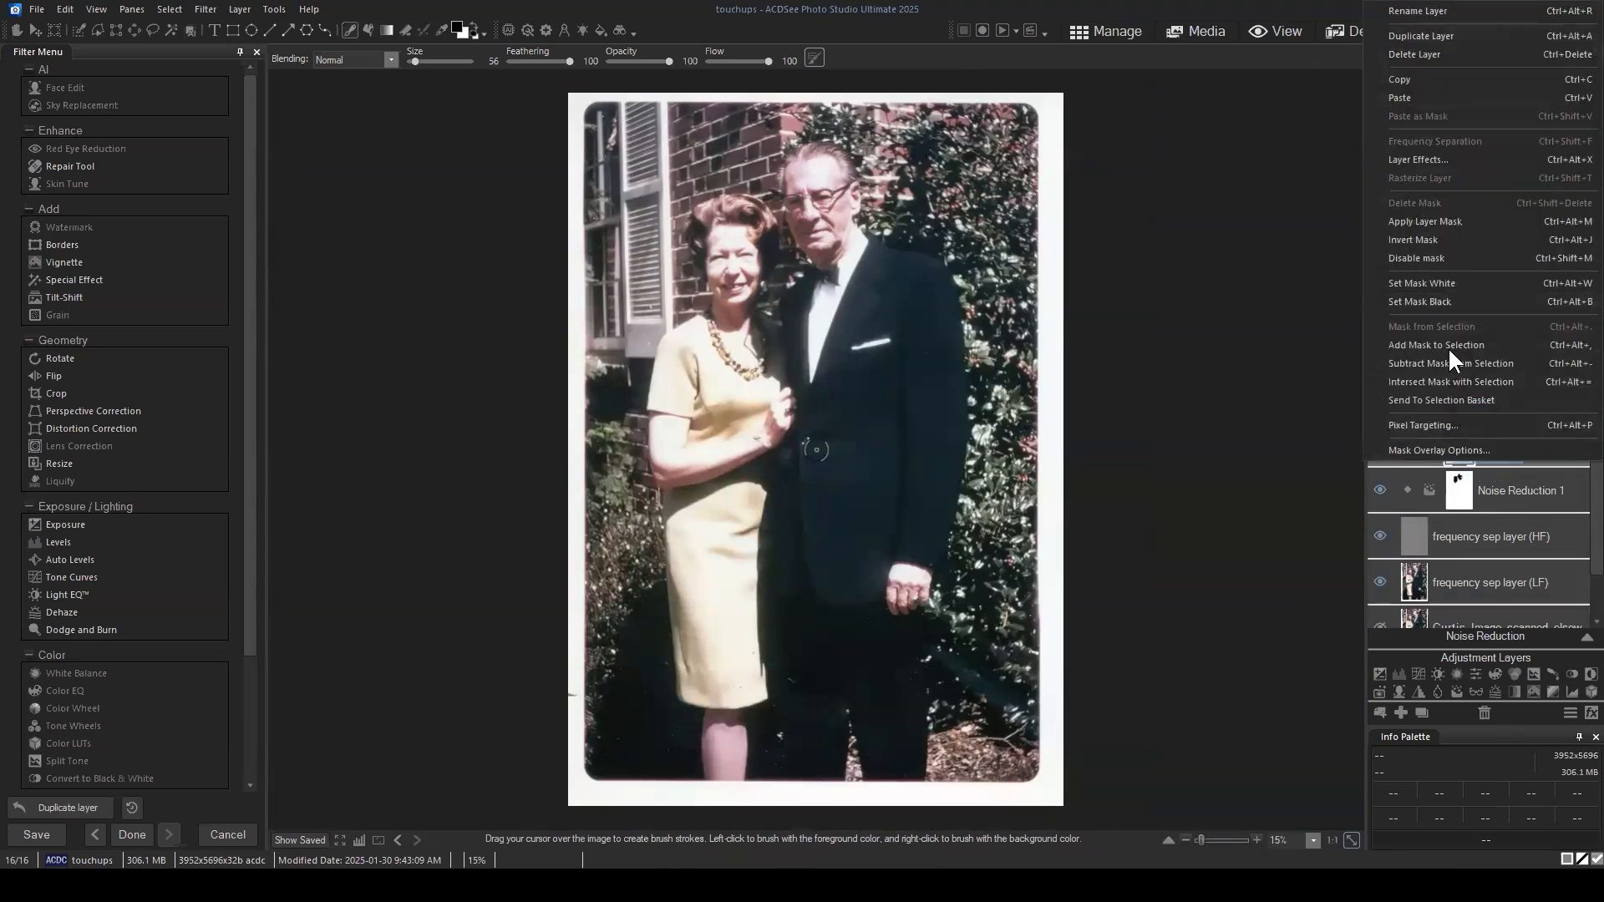
pyautogui.click(1441, 282)
pyautogui.click(1380, 491)
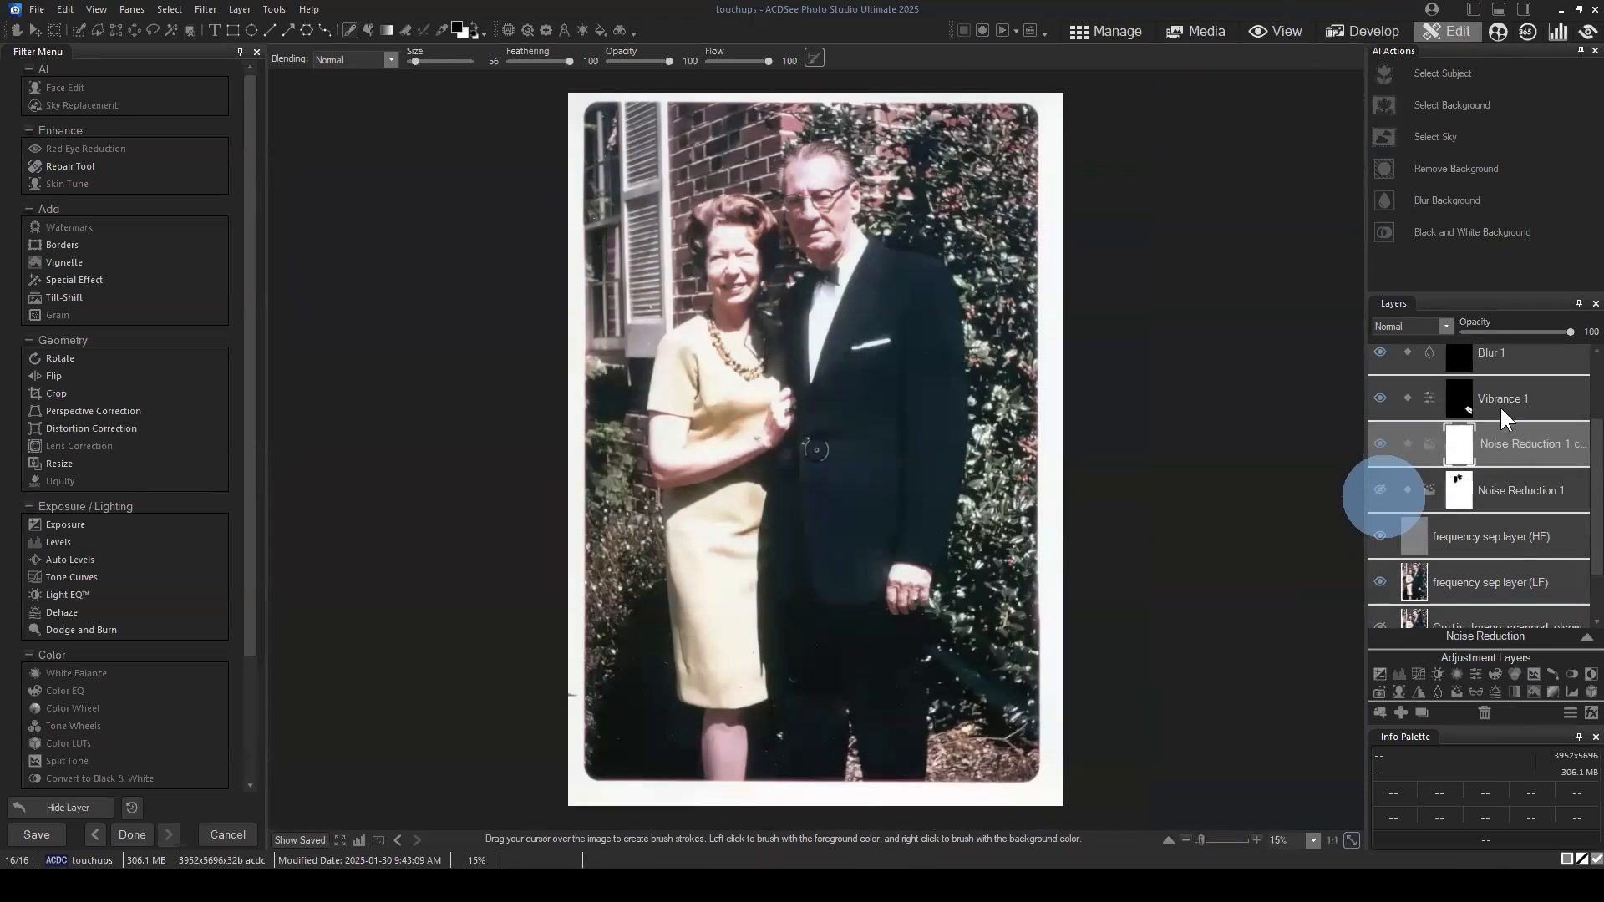
# Step: Add a Clarity adjustment layer above the noise reduction copy and raise its clarity strongly
pyautogui.click(1476, 690)
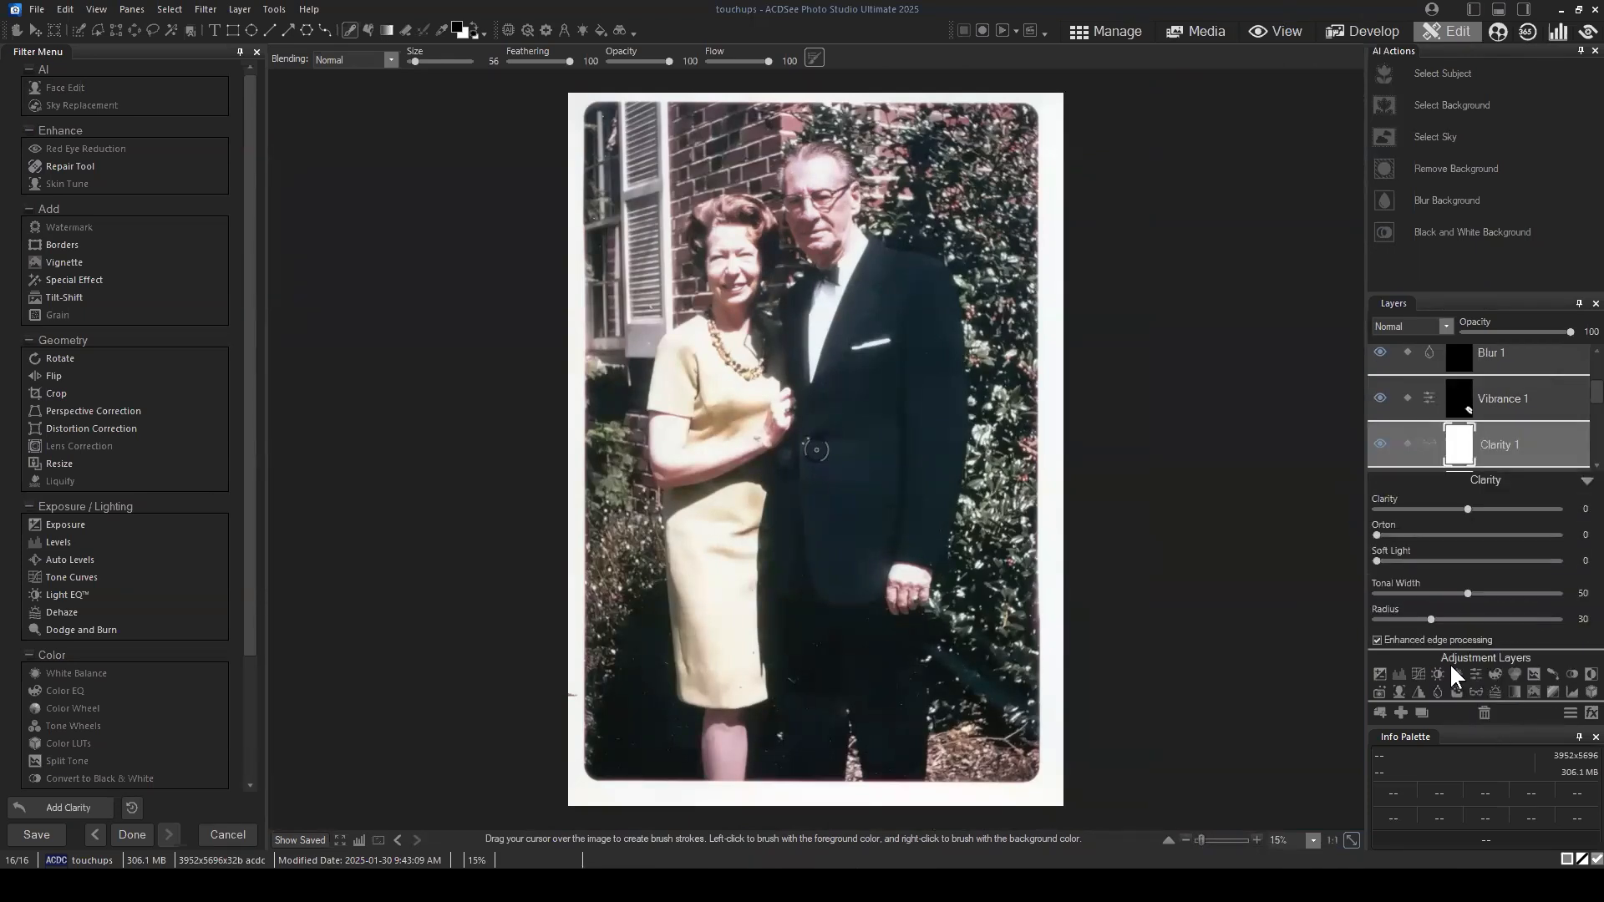
pyautogui.moveTo(1467, 508); pyautogui.dragTo(1507, 508)
pyautogui.moveTo(1503, 515); pyautogui.dragTo(1541, 513)
pyautogui.click(300, 841)
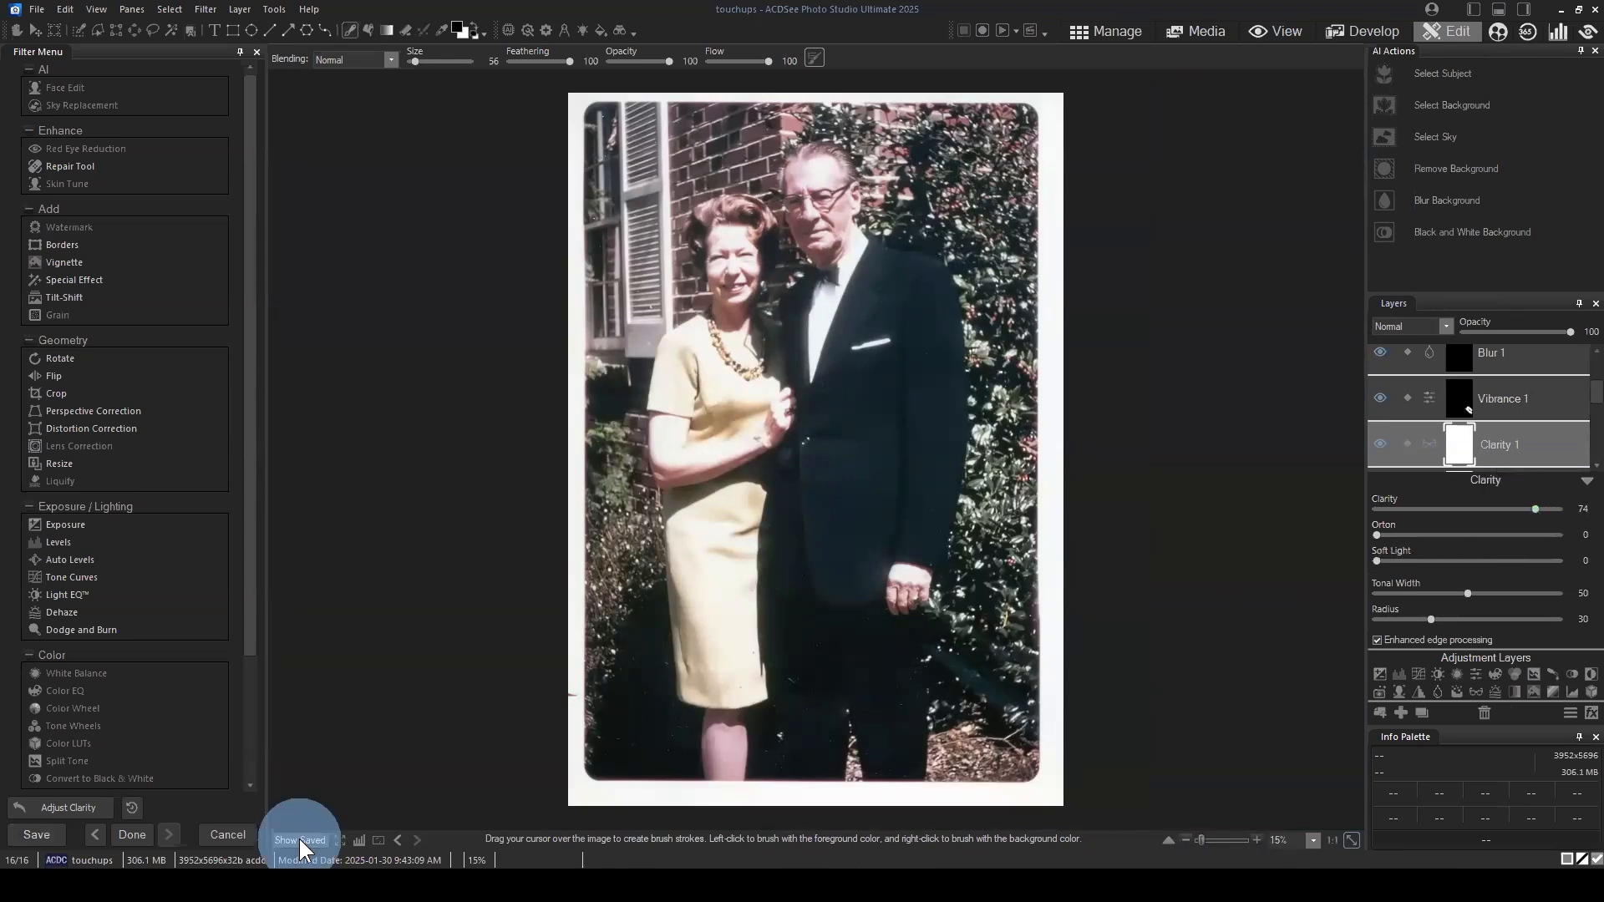
pyautogui.click(1587, 480)
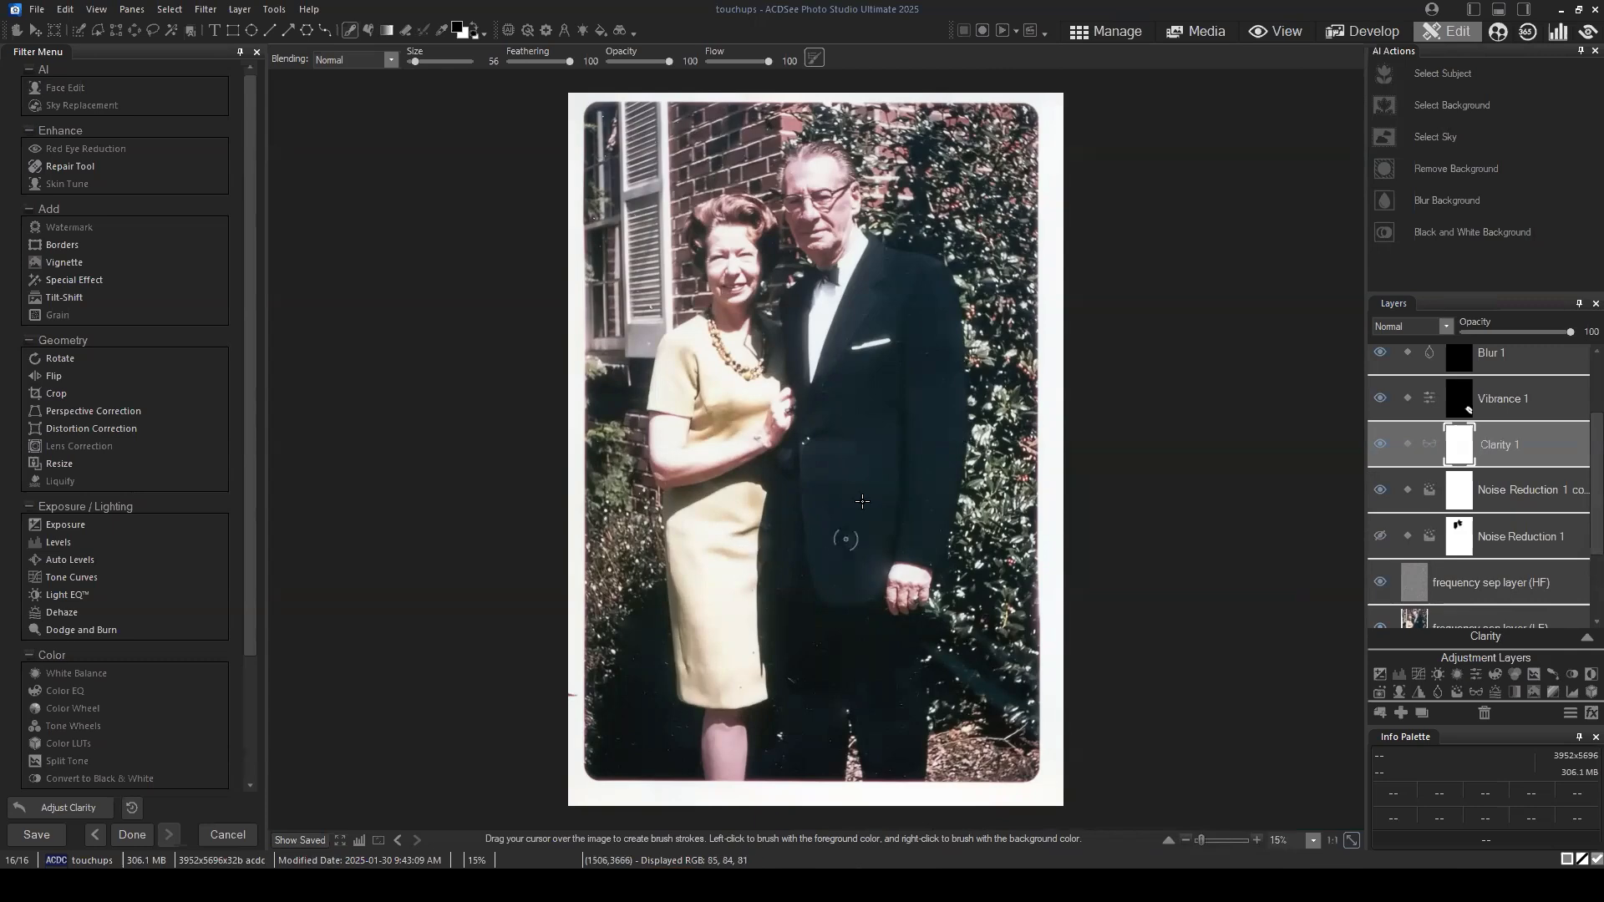
# Step: Toggle the Clarity 1 layer off and on to compare its effect on the couple's upper bodies
pyautogui.scroll(1, 802, 332)
pyautogui.scroll(1, 997, 353)
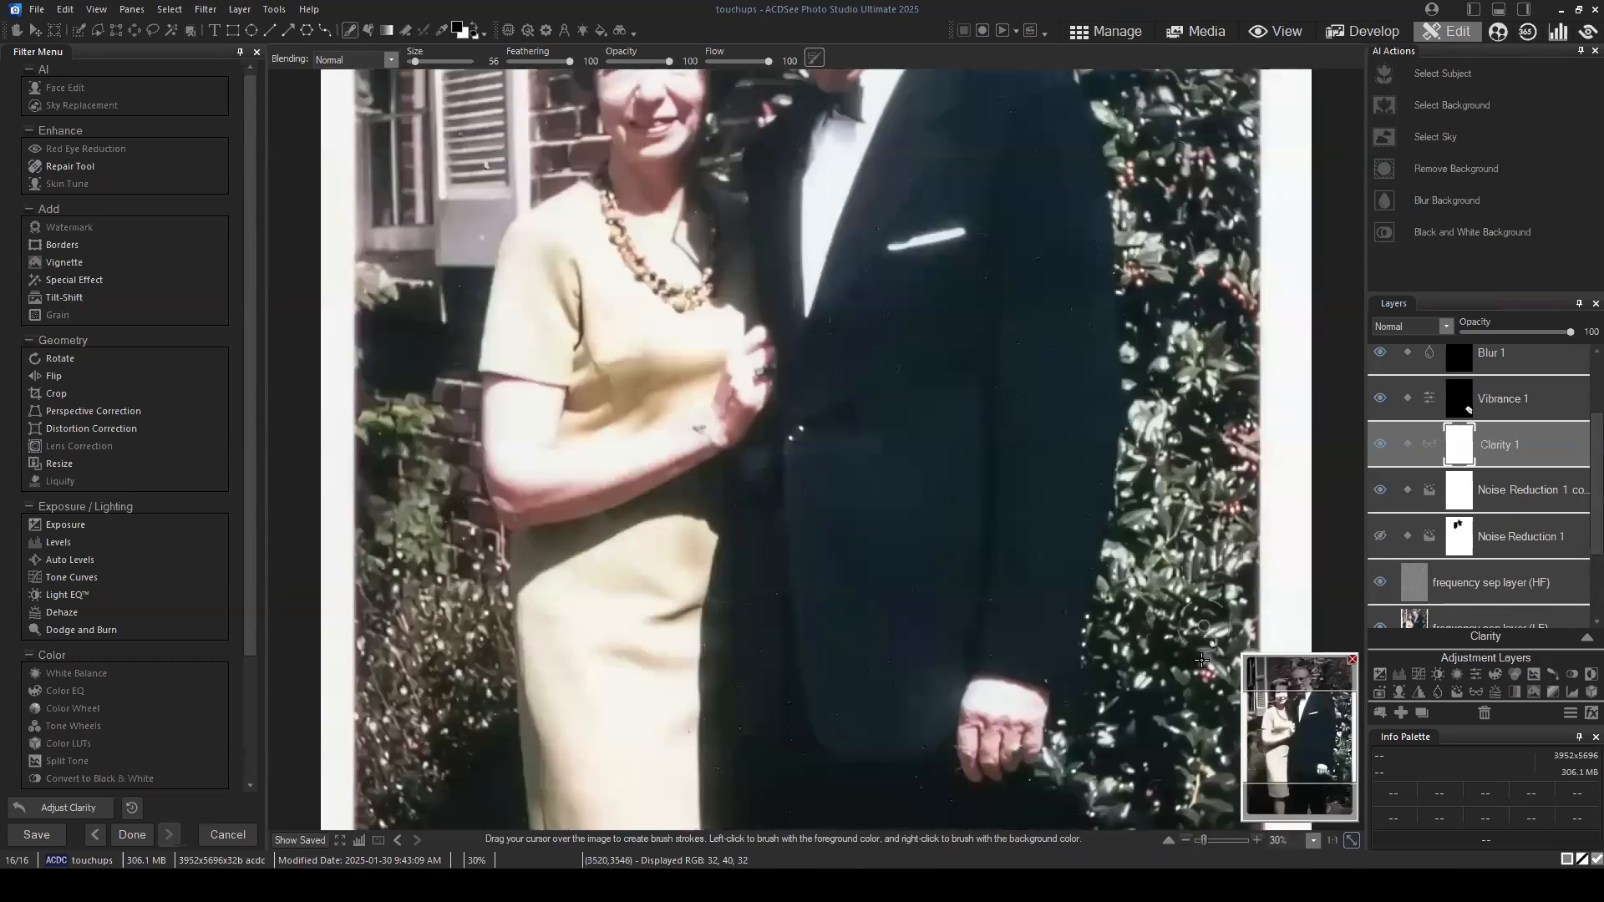
pyautogui.click(1285, 722)
pyautogui.moveTo(1285, 722); pyautogui.dragTo(1291, 681)
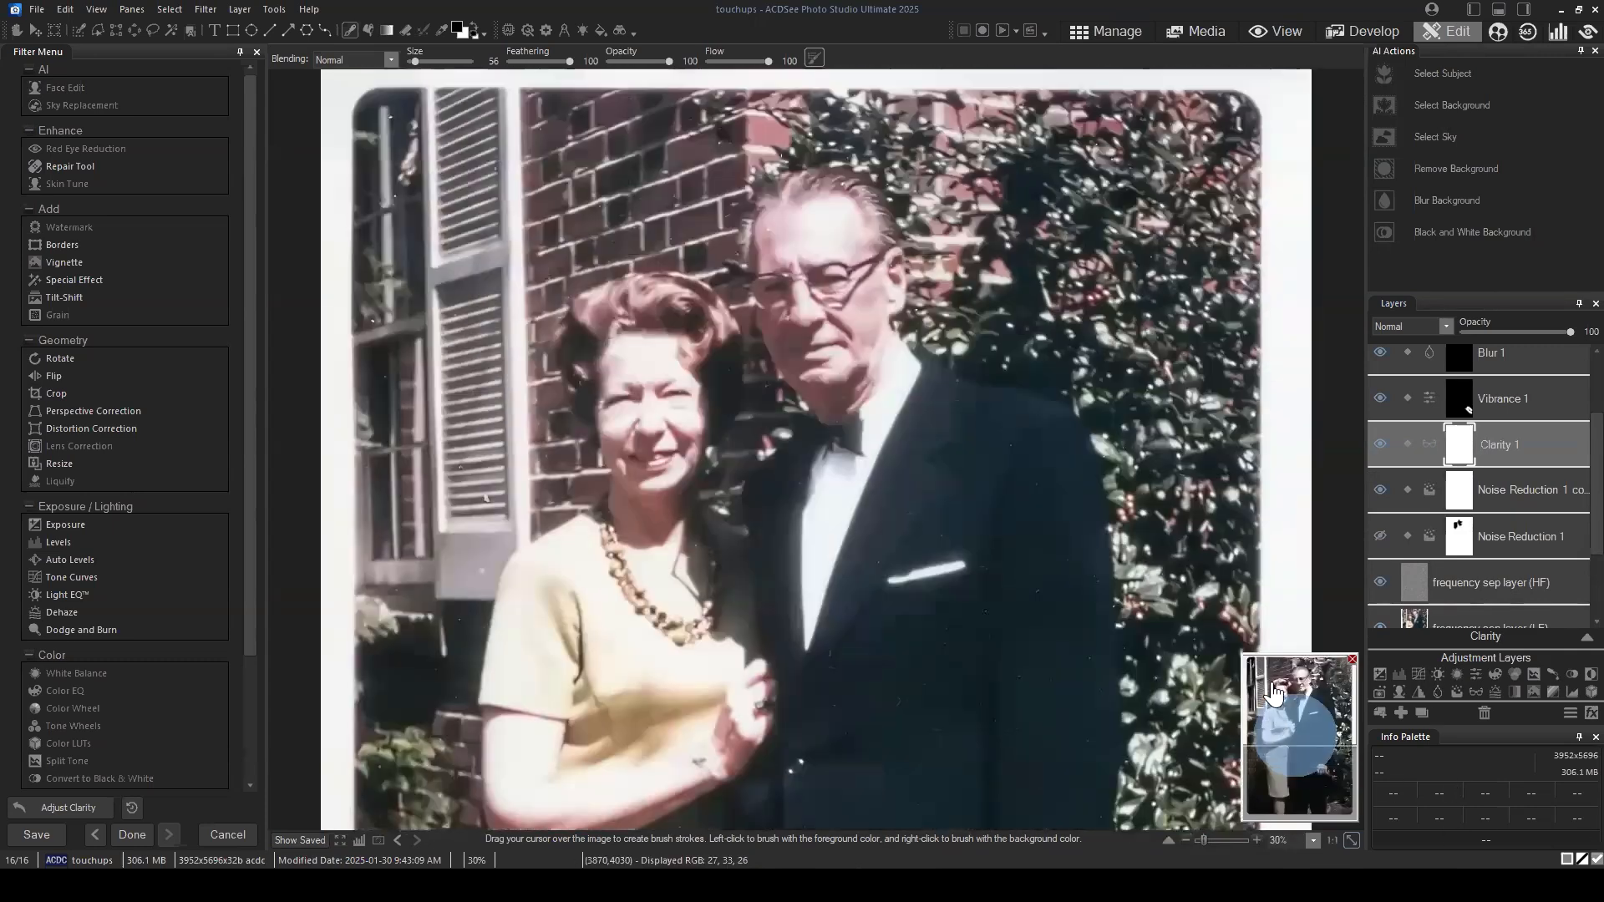
pyautogui.click(1380, 444)
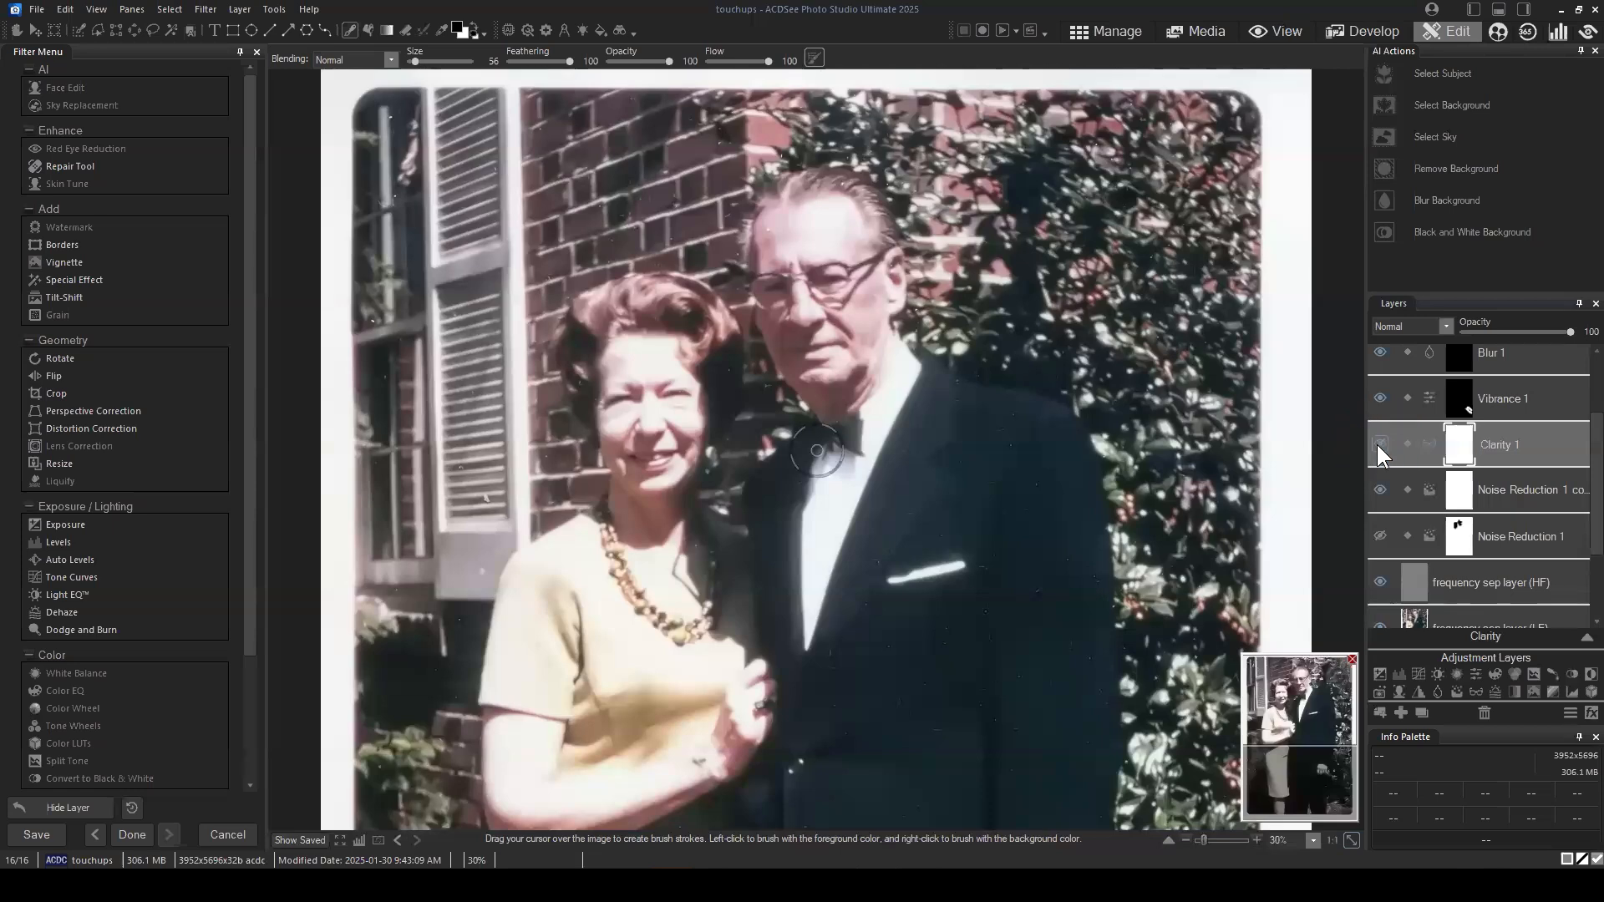
pyautogui.click(1378, 443)
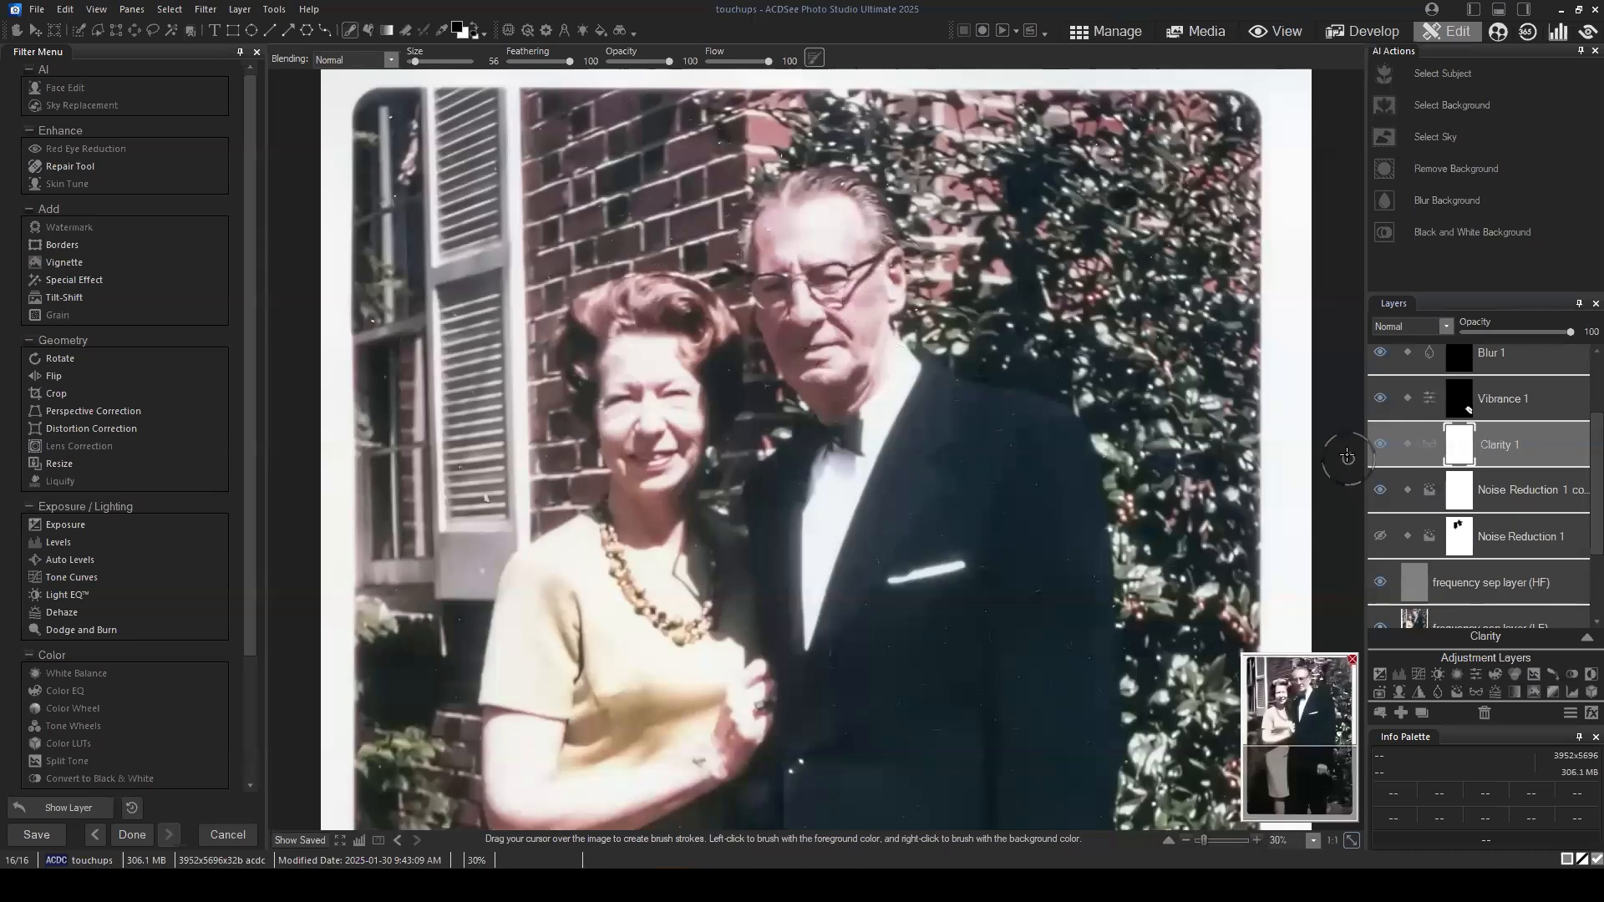
pyautogui.click(1376, 446)
pyautogui.click(1381, 446)
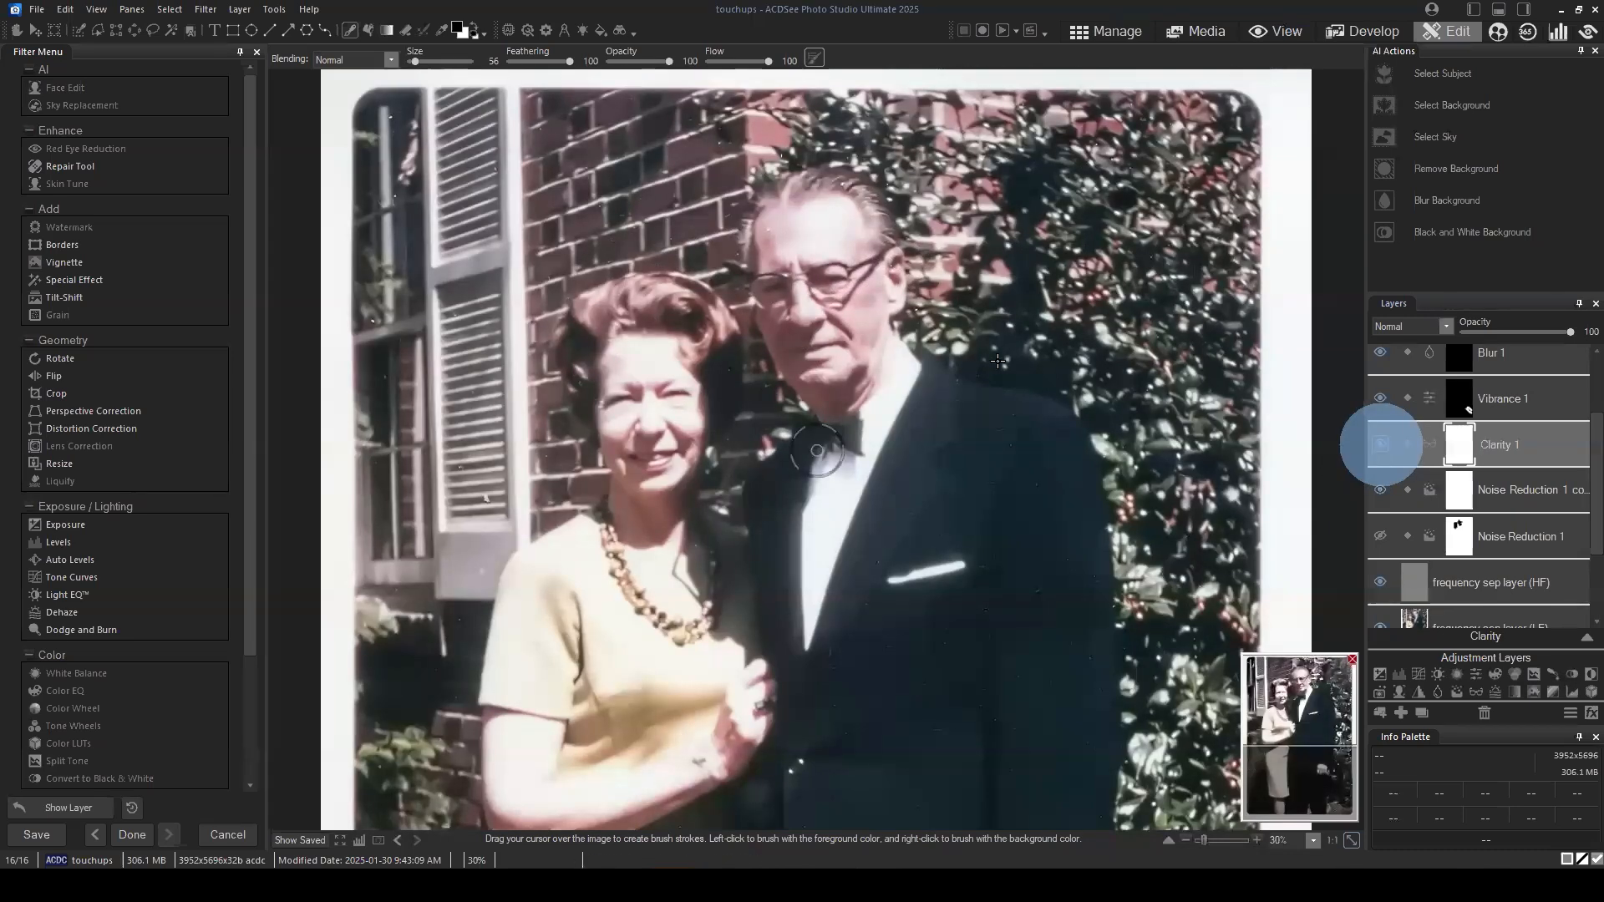
# Step: Add a Sharpen adjustment layer above Clarity 1 with strength 100, radius 6 and threshold 7
pyautogui.scroll(-1, 1329, 452)
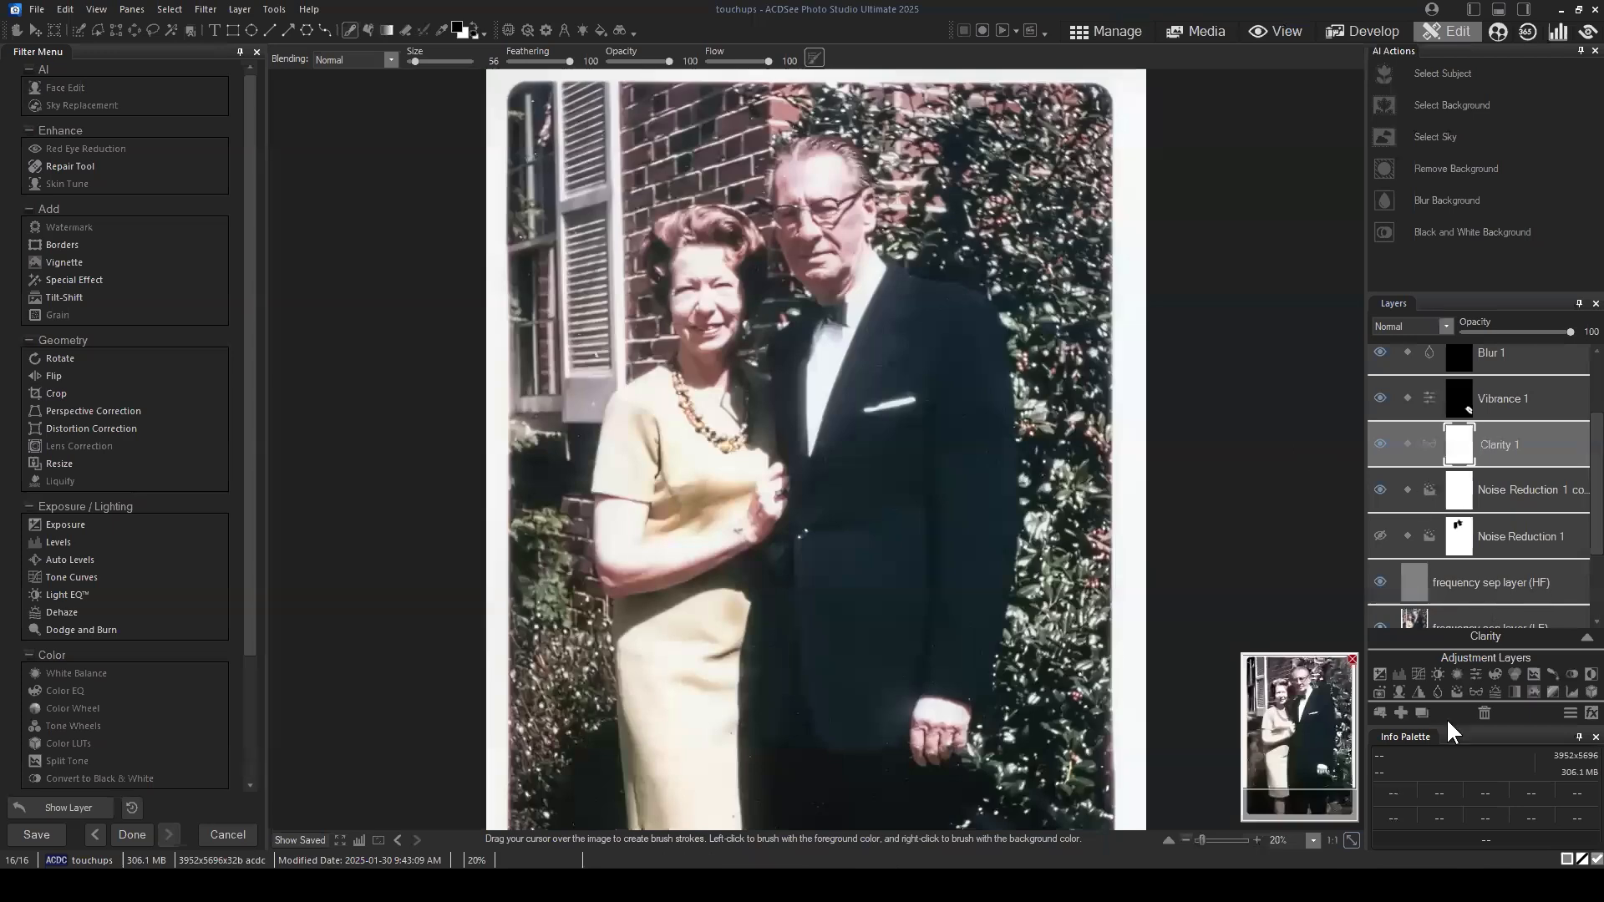
pyautogui.click(1412, 690)
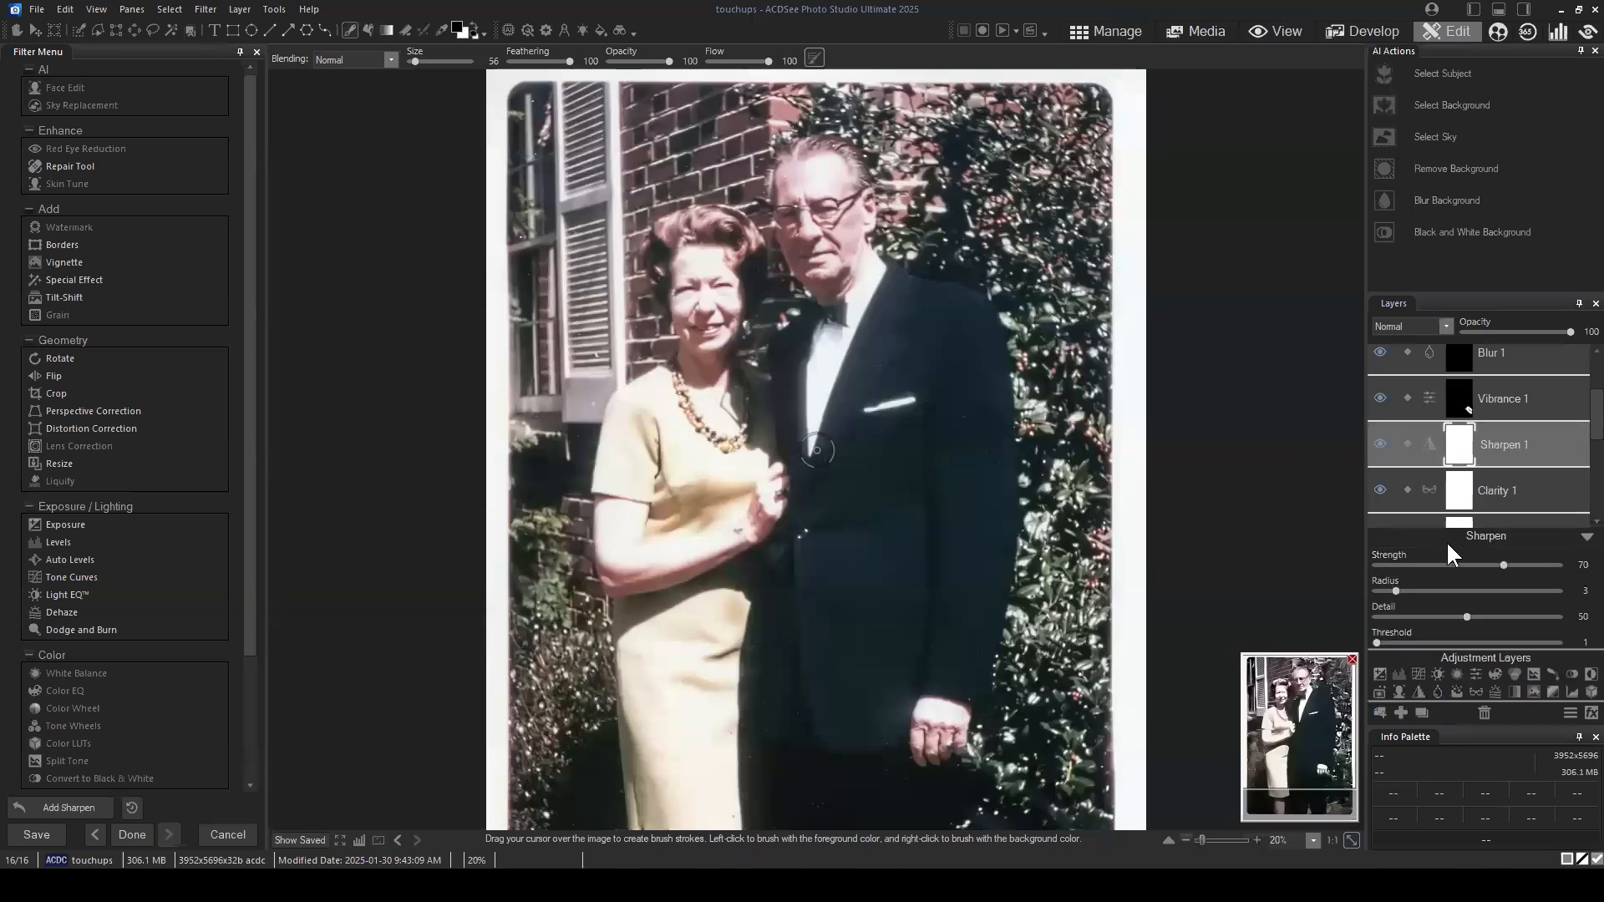
pyautogui.moveTo(1505, 566); pyautogui.dragTo(1560, 565)
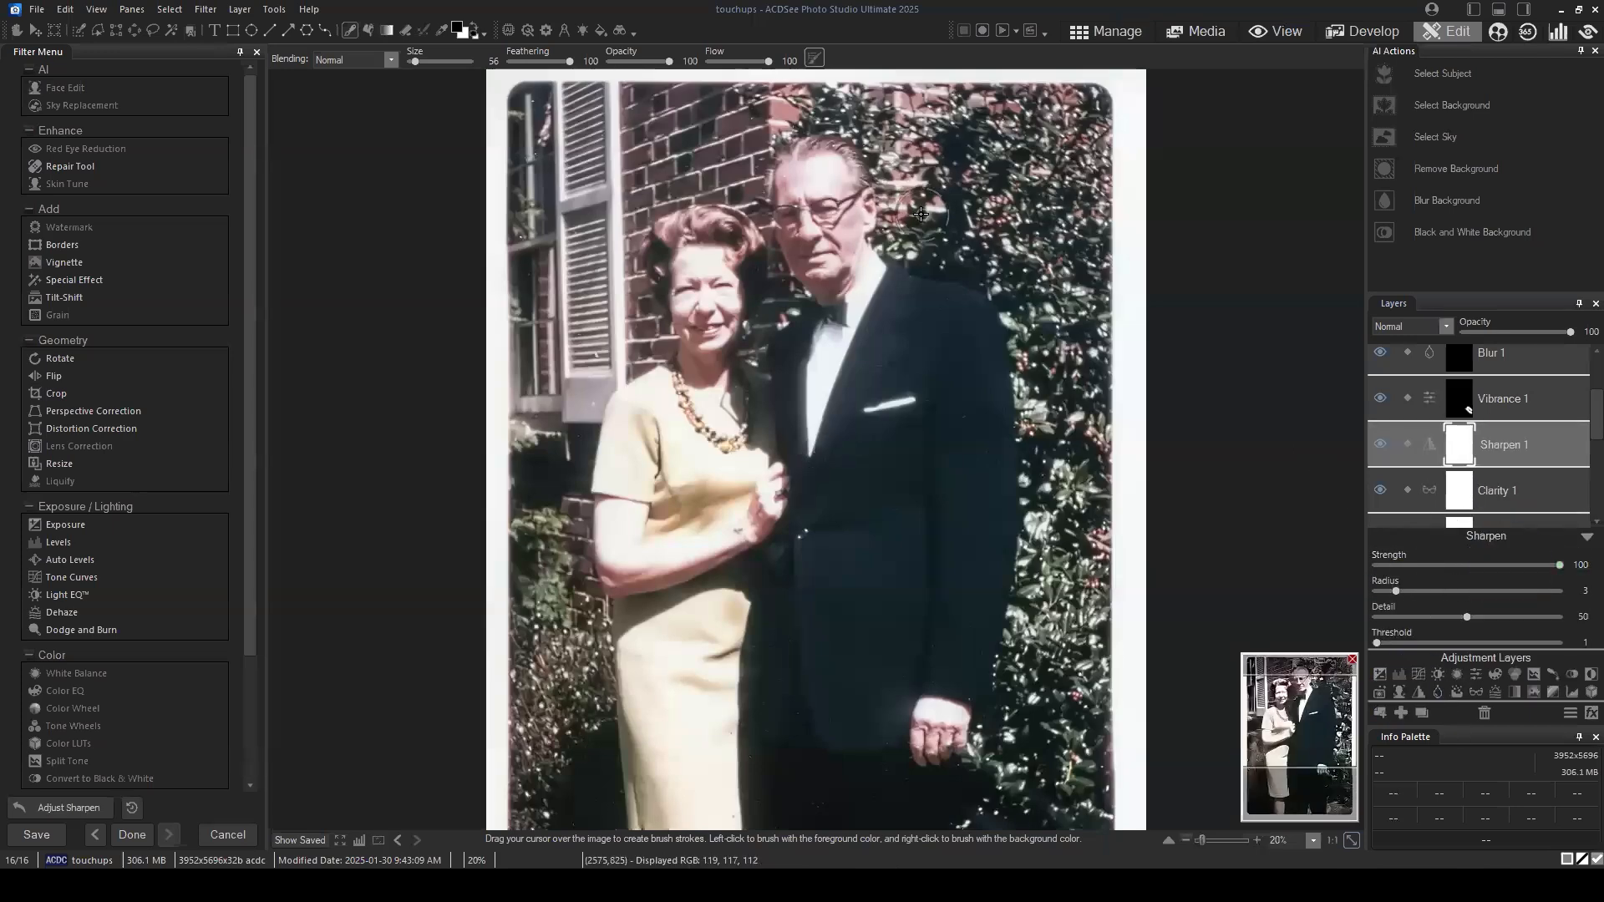
pyautogui.scroll(3, 929, 236)
pyautogui.moveTo(1306, 731)
pyautogui.mouseDown()
pyautogui.moveTo(1300, 677)
pyautogui.moveTo(1299, 706)
pyautogui.mouseUp()
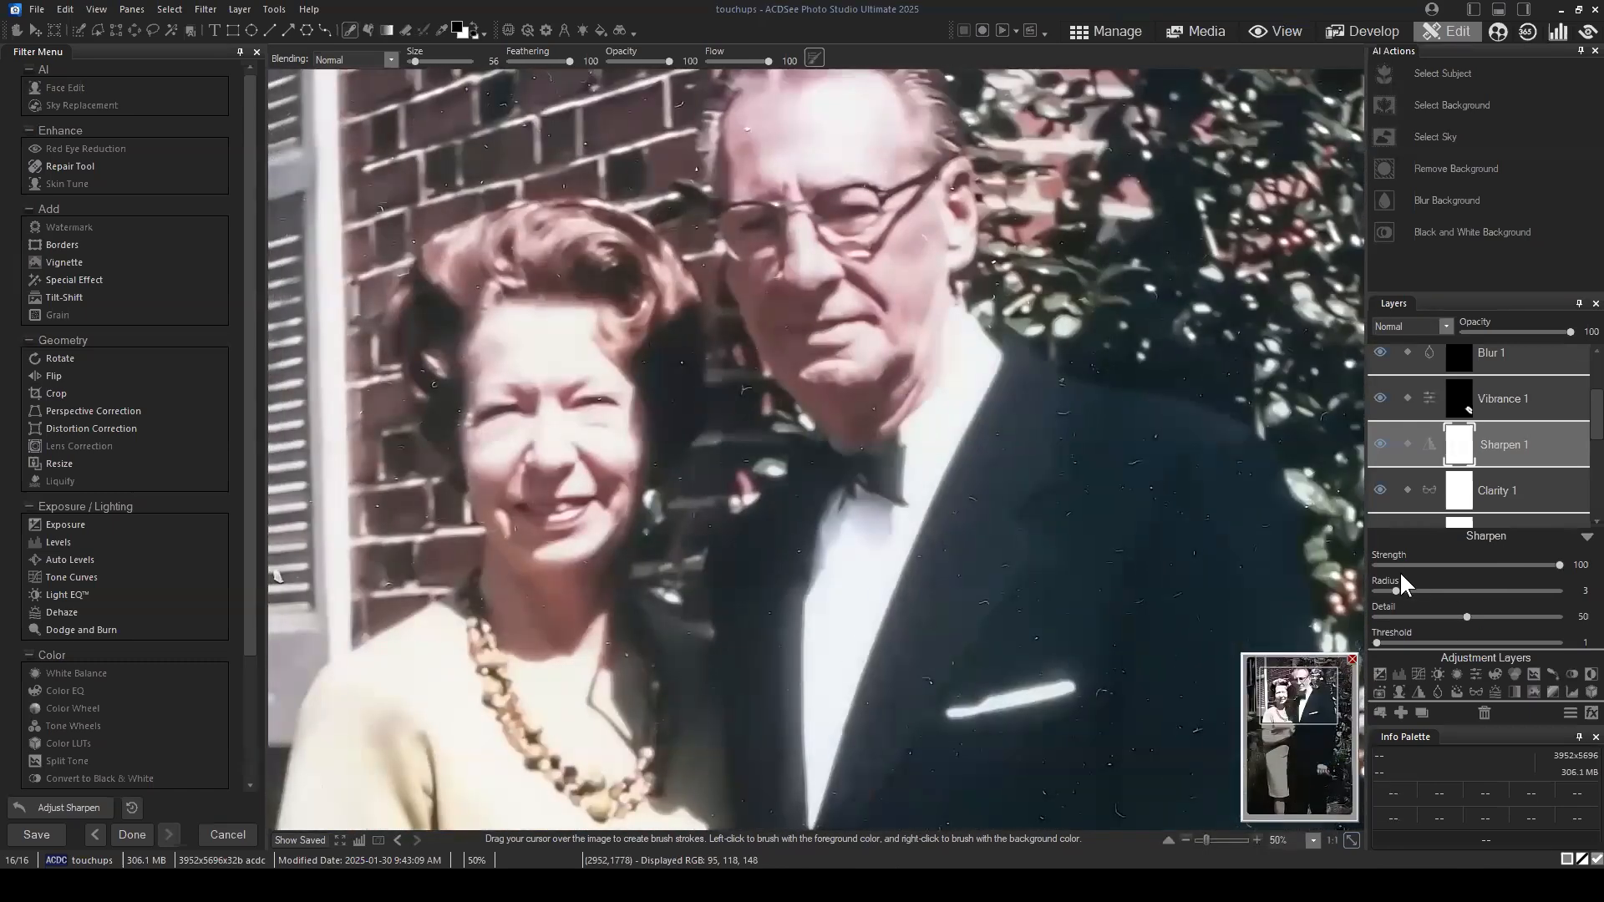
pyautogui.moveTo(1397, 591); pyautogui.dragTo(1424, 590)
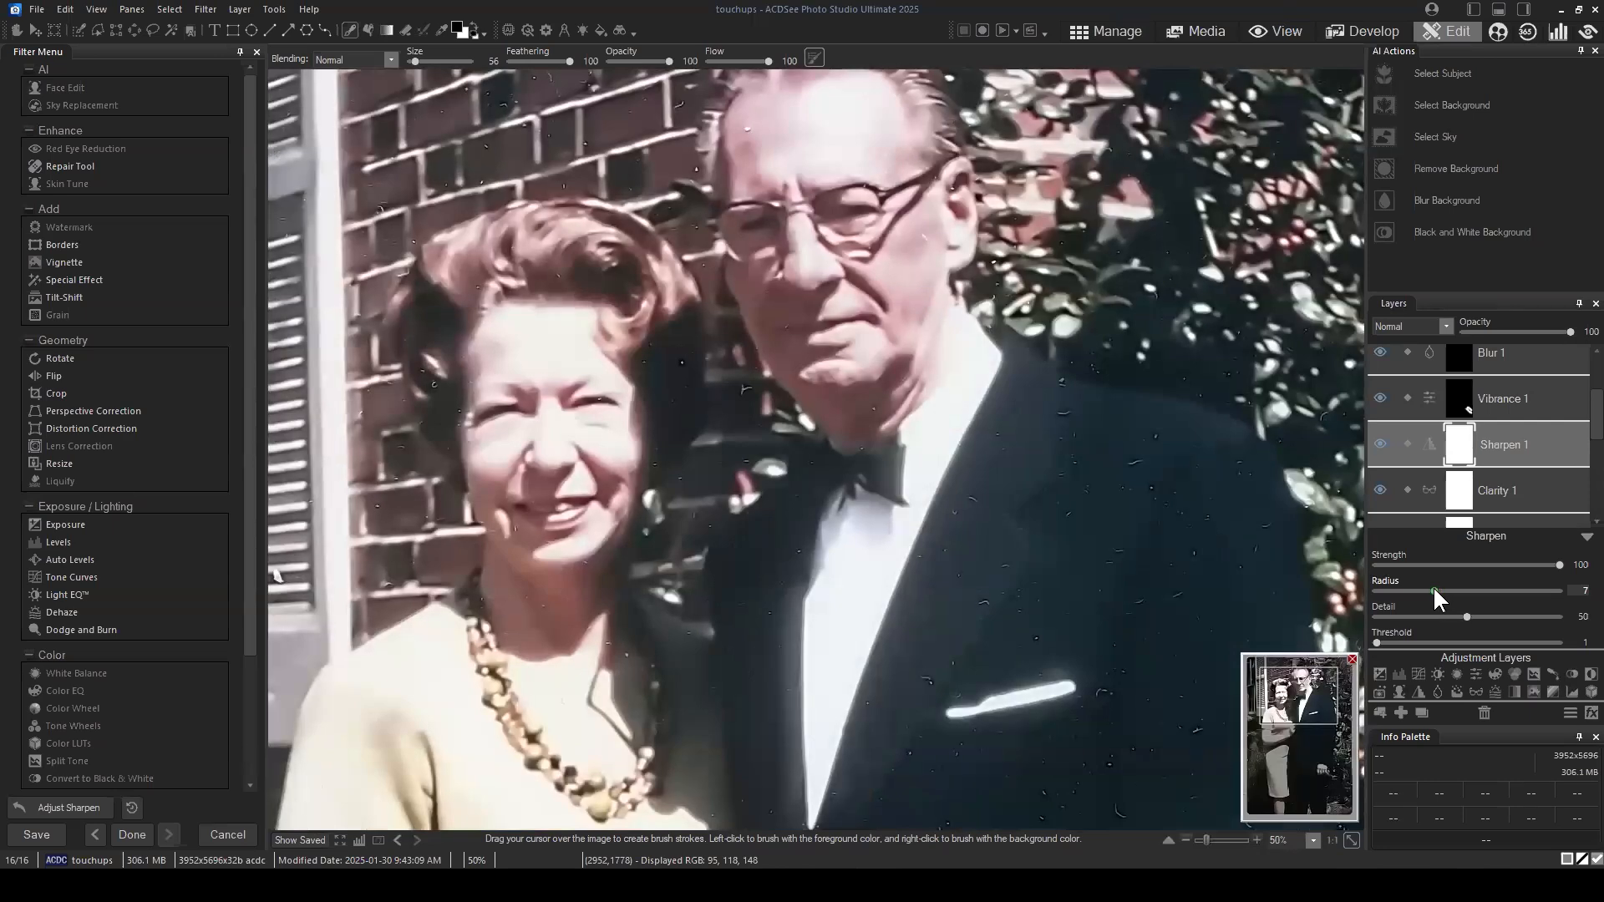
pyautogui.click(1387, 643)
# Step: Open the online help contents in the browser and search for "sharpen"
pyautogui.click(309, 9)
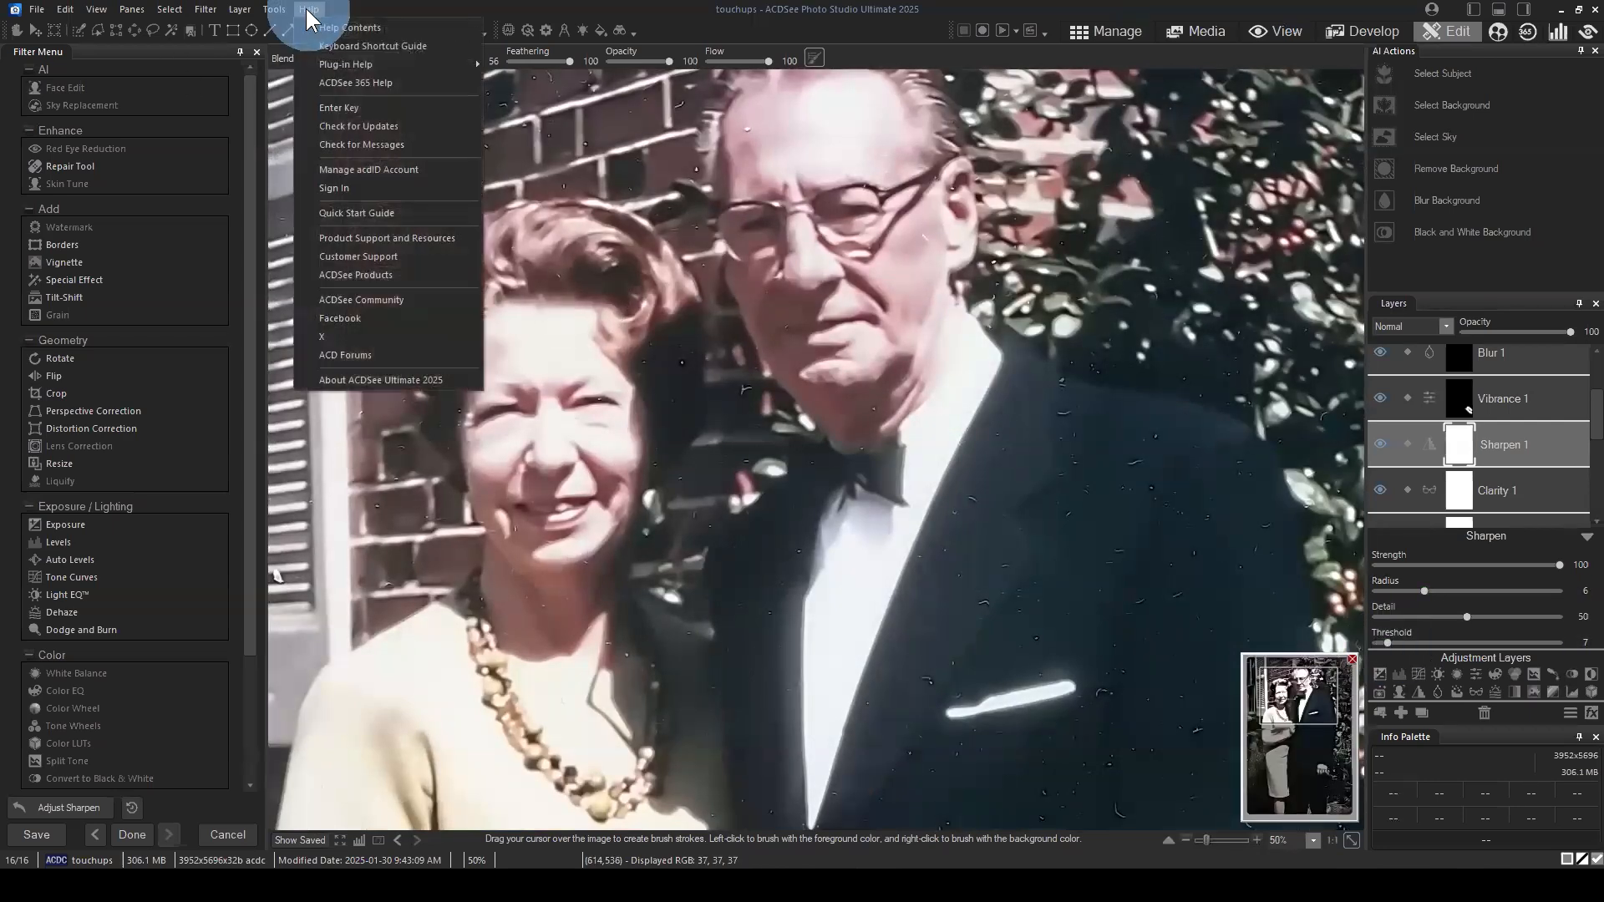
pyautogui.click(366, 25)
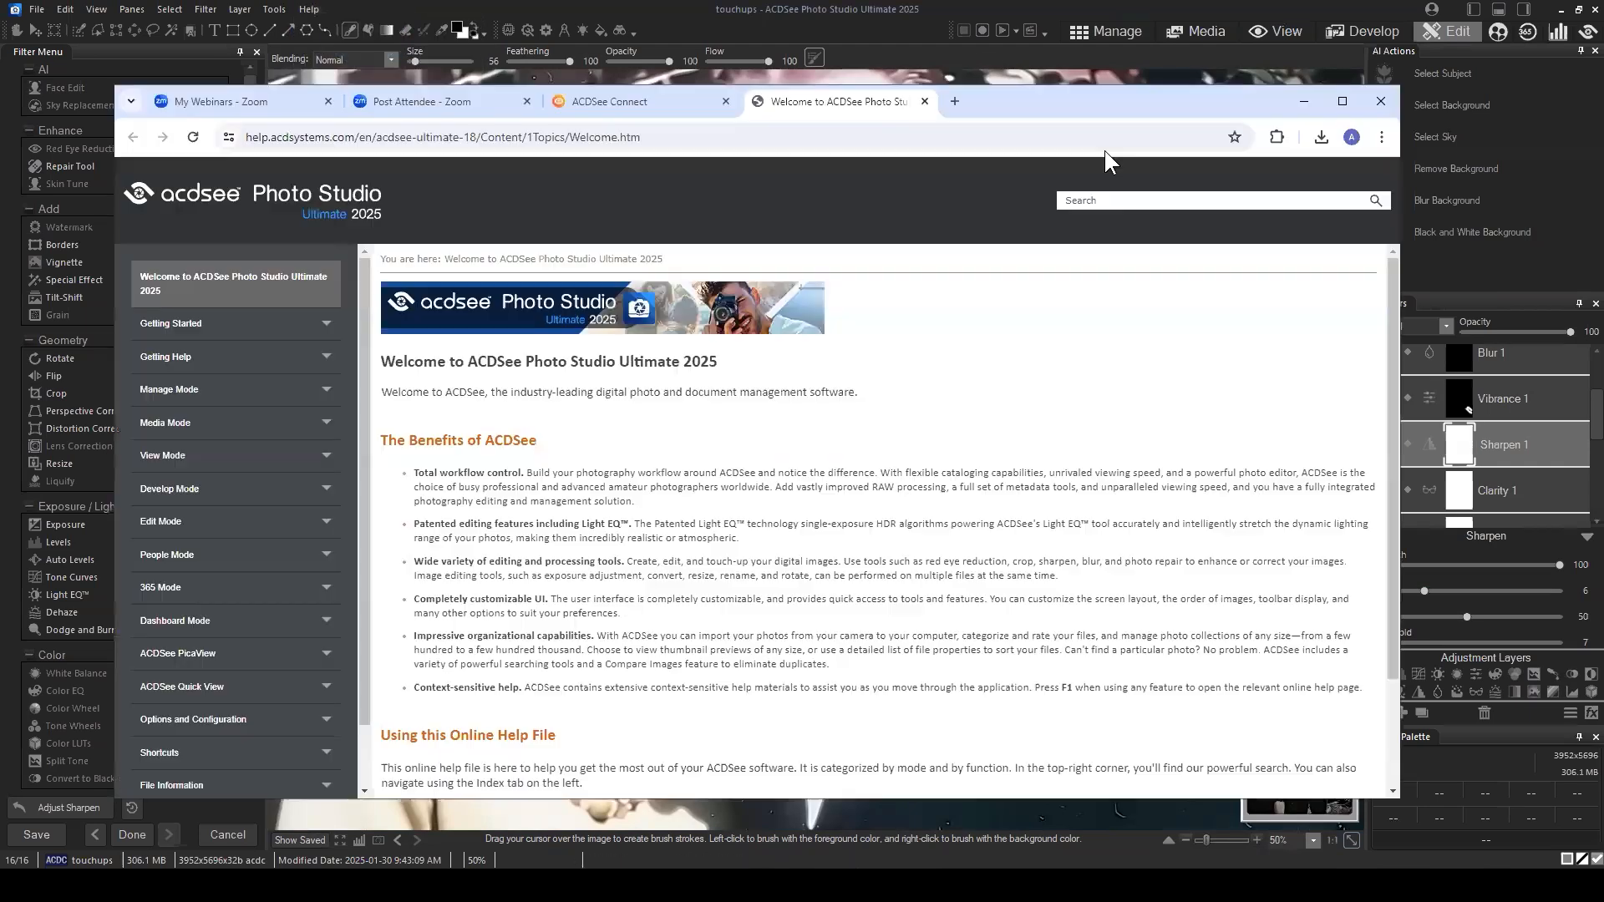
pyautogui.click(1099, 202)
pyautogui.write('sharpen')
pyautogui.press('Return')
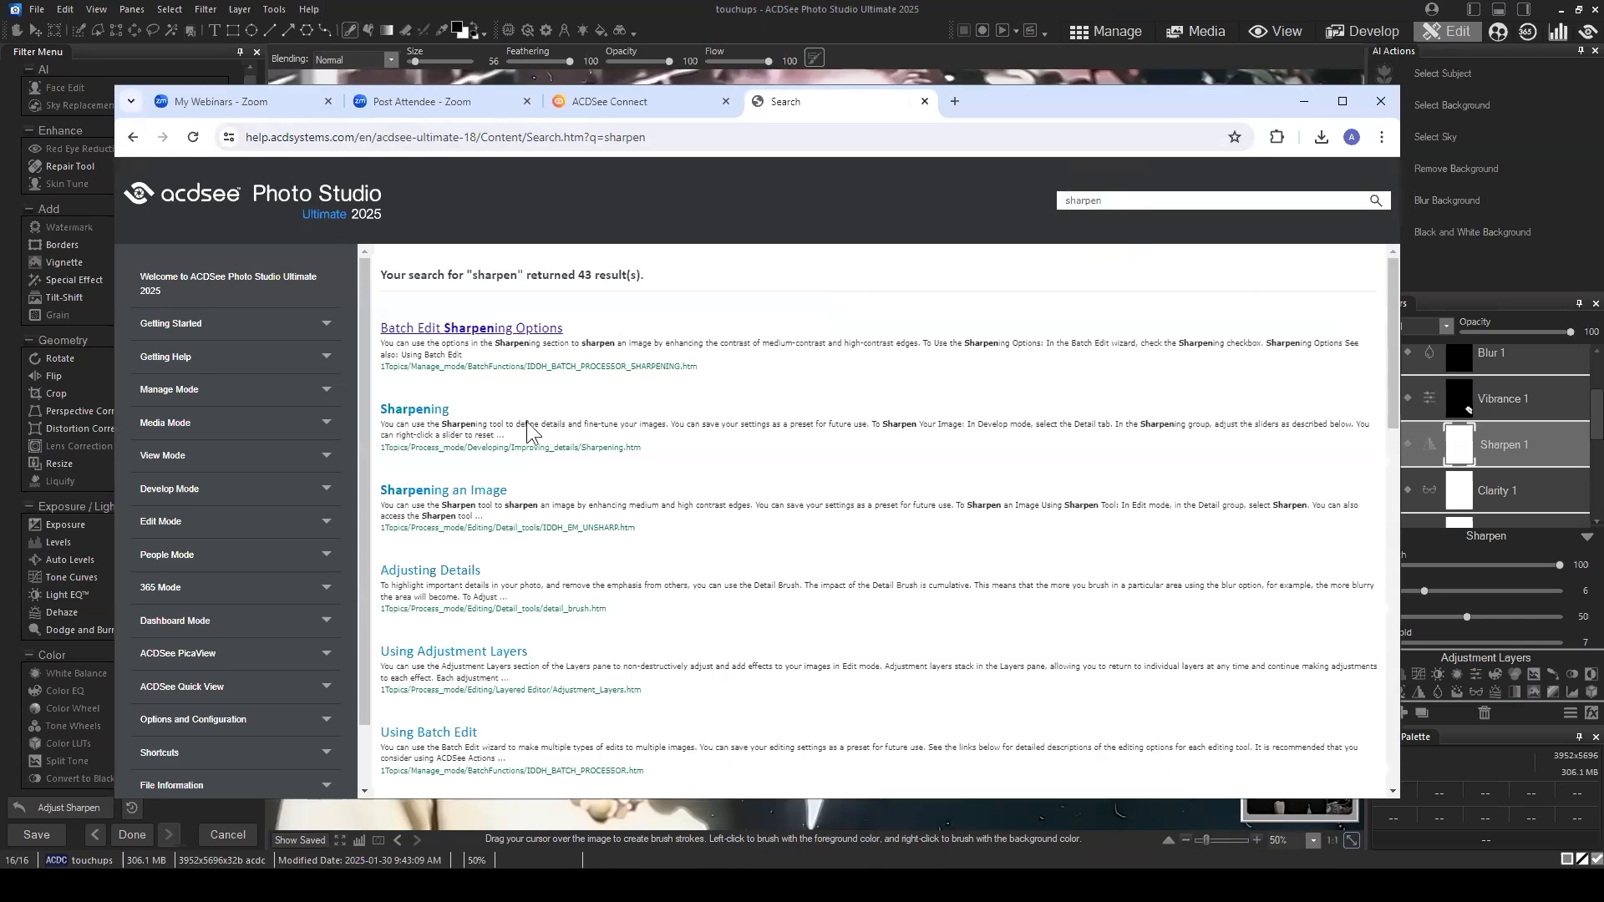
# Step: Open the Sharpening help topic and review its descriptions of amount, radius, mask, detail and threshold
pyautogui.click(437, 415)
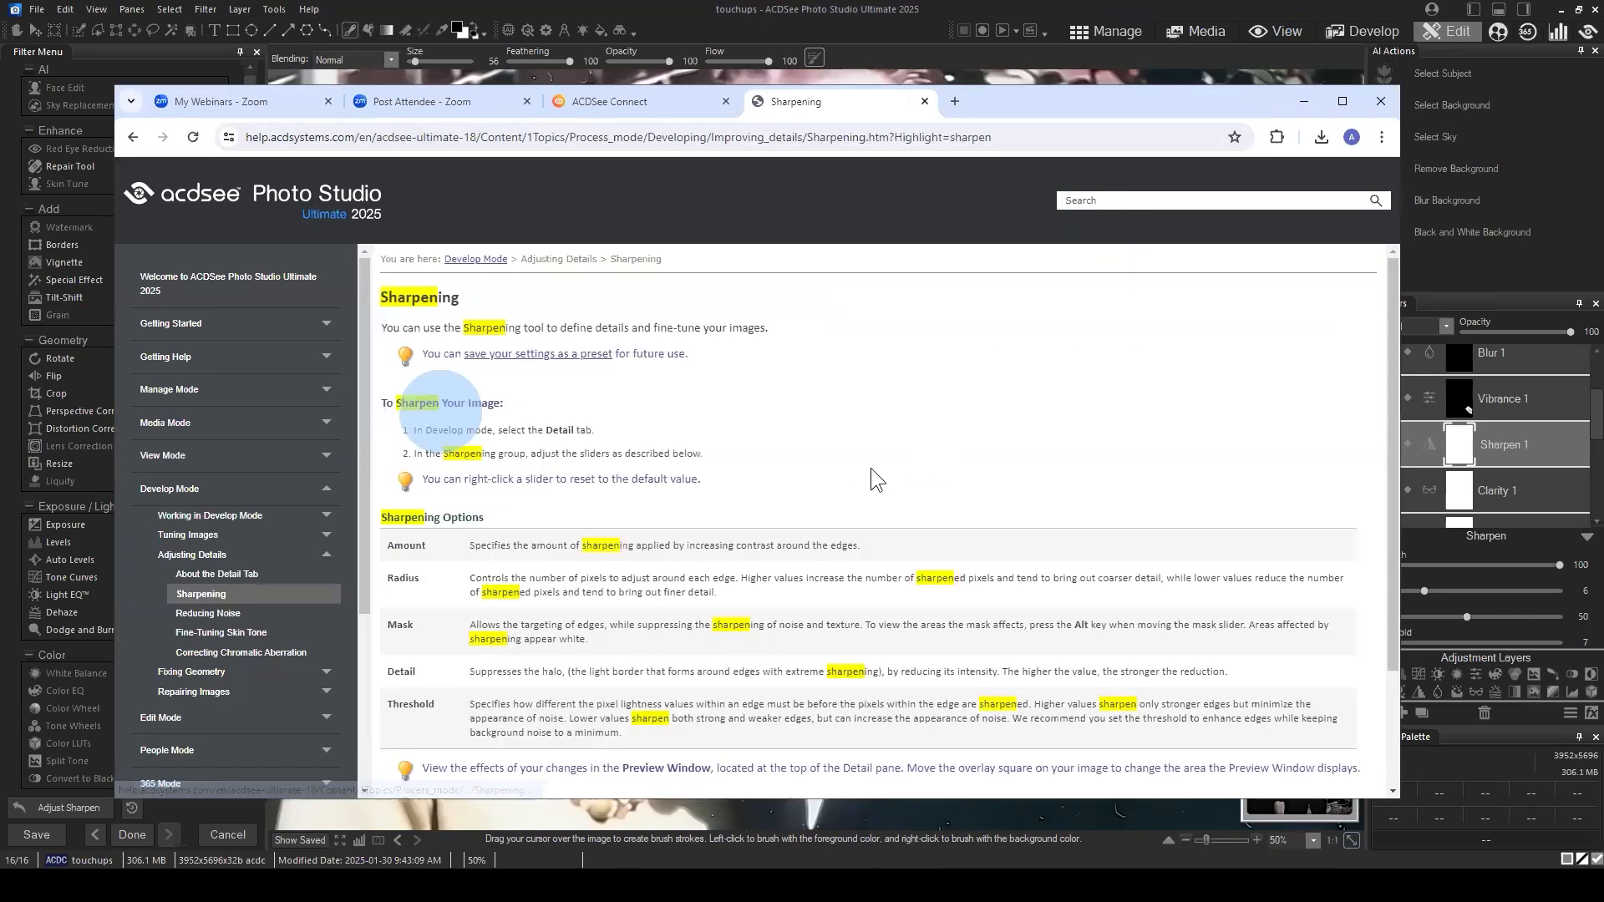
pyautogui.scroll(-2, 726, 406)
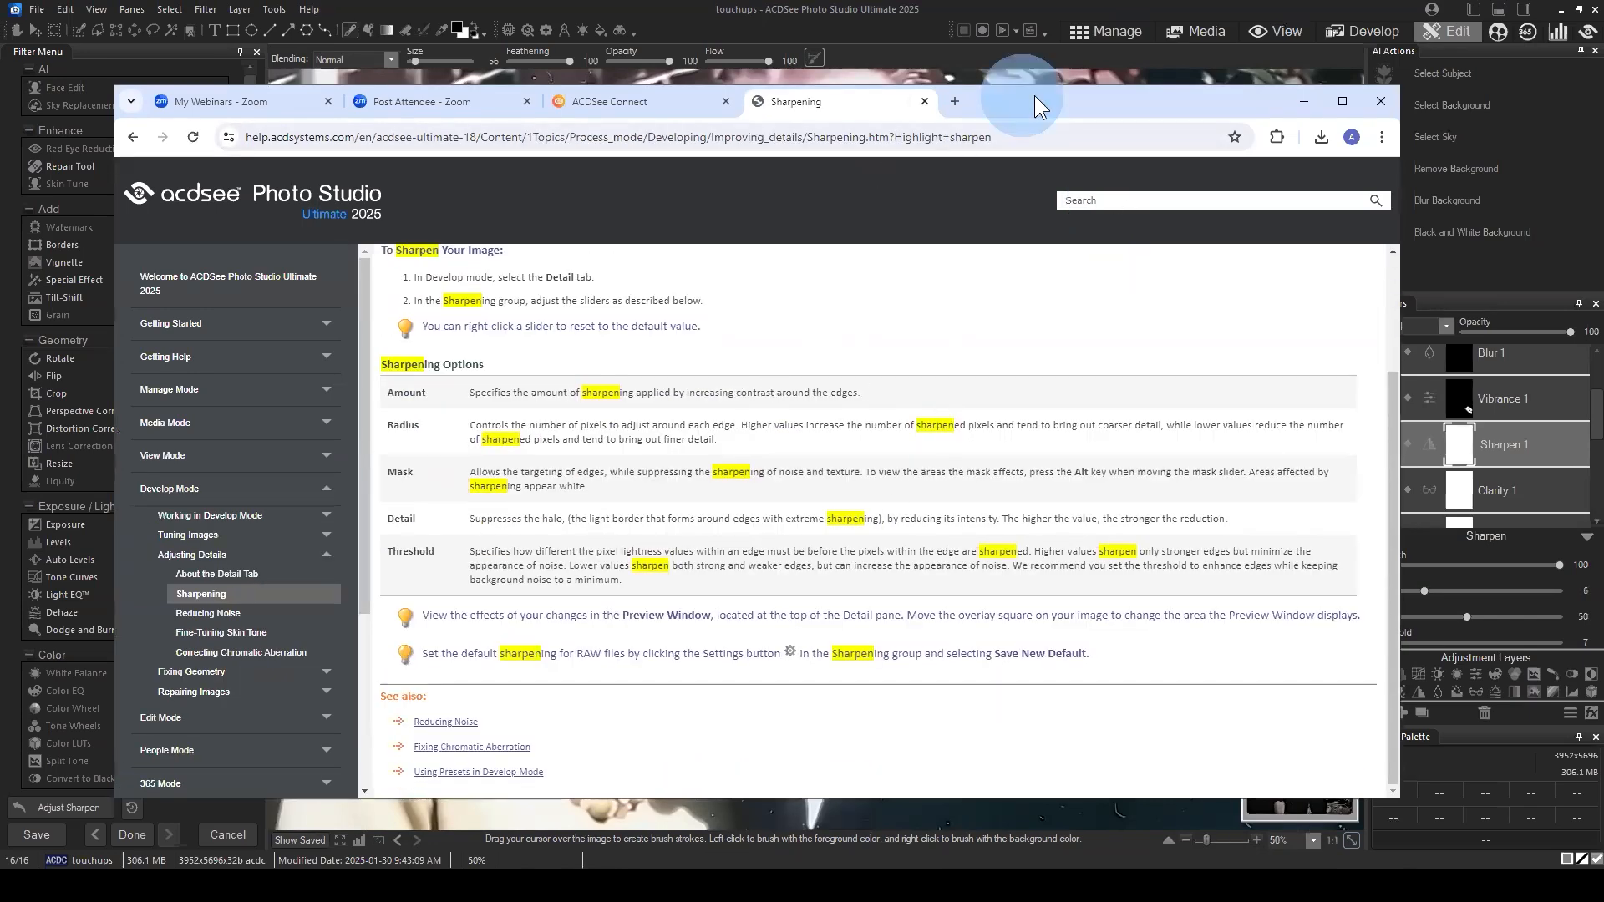
pyautogui.moveTo(1035, 95); pyautogui.dragTo(1136, 77)
pyautogui.scroll(2, 777, 493)
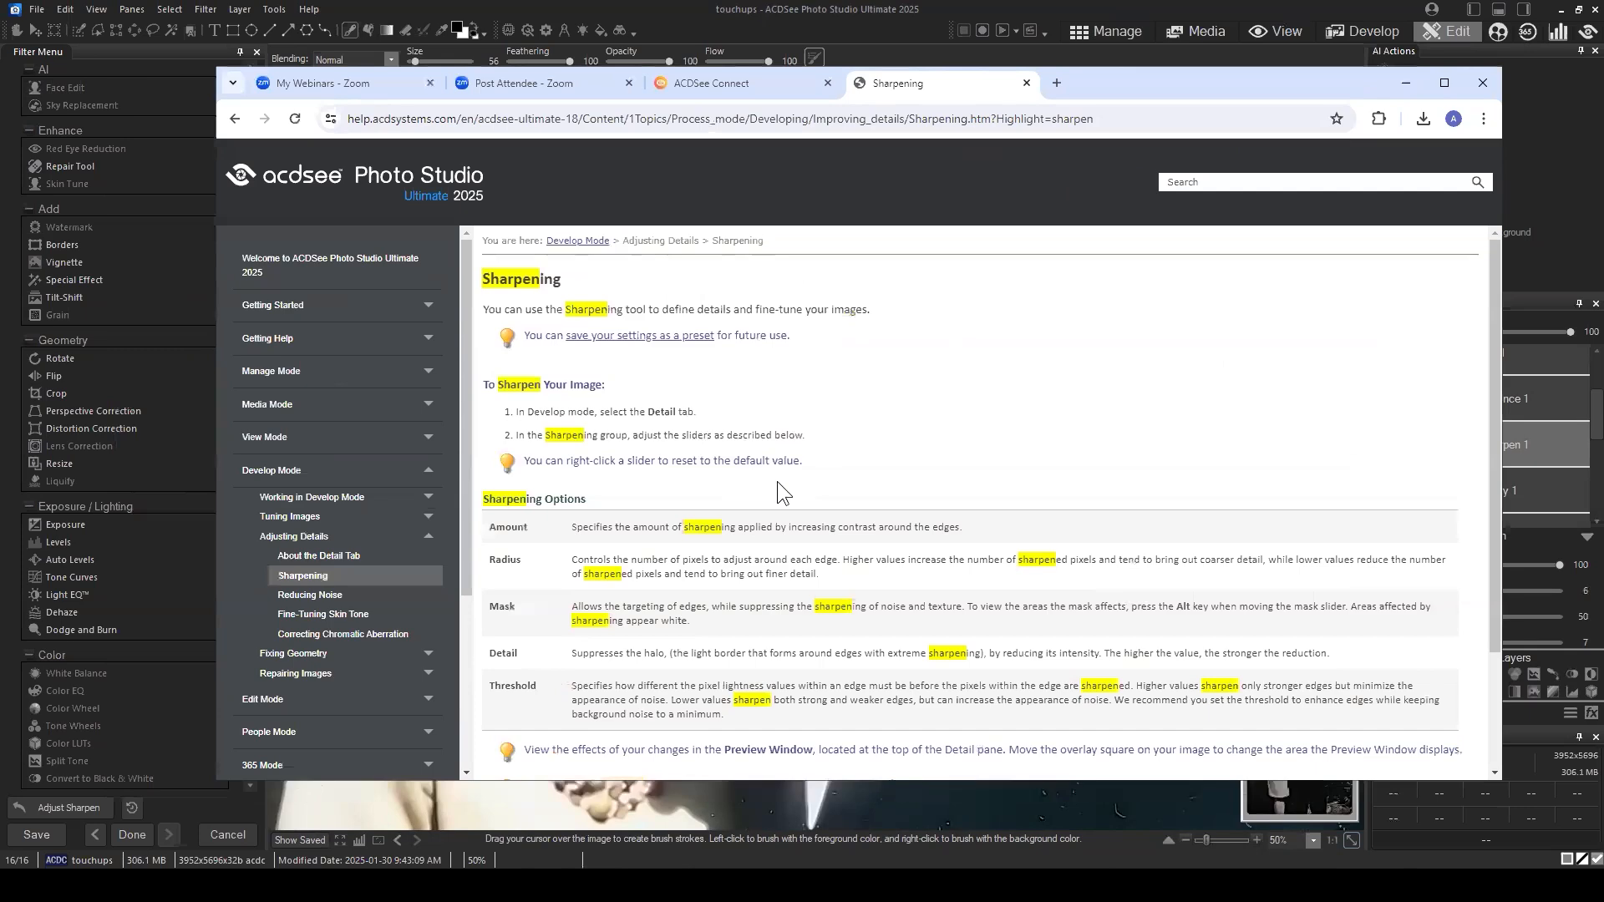
pyautogui.scroll(-1, 777, 493)
pyautogui.scroll(1, 894, 418)
# Step: Search the online help for "clarity" and open the Adjusting Clarity topic
pyautogui.click(1228, 182)
pyautogui.write('clarity')
pyautogui.press('Return')
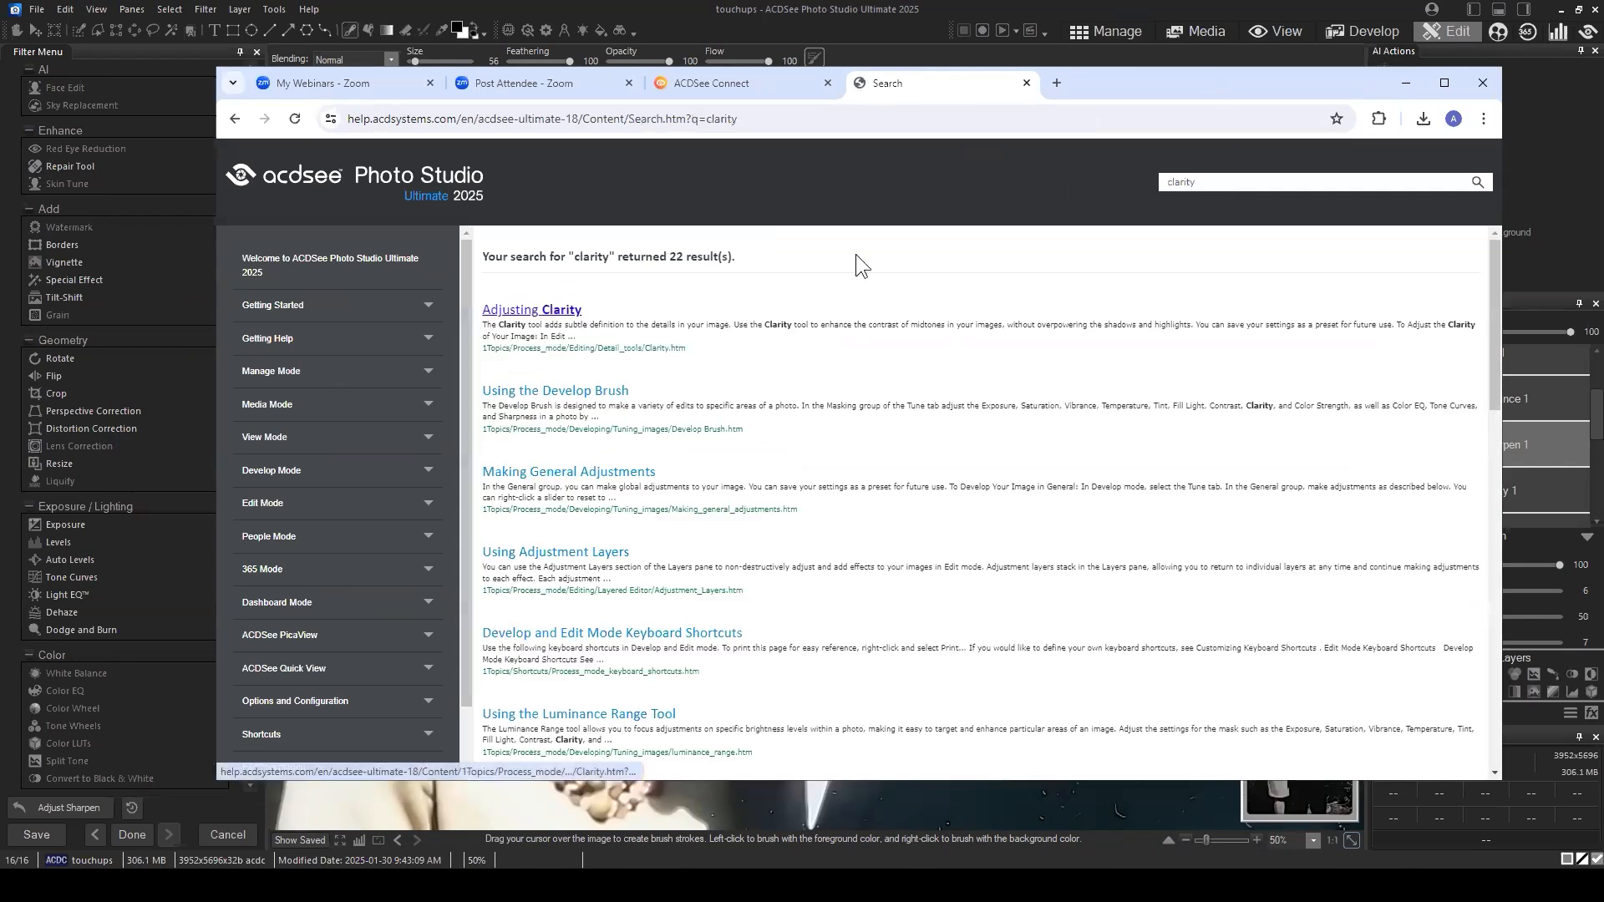
pyautogui.click(535, 311)
# Step: Read through the Adjusting Clarity topic and highlight the introductory sentence describing what the tool does
pyautogui.scroll(-1, 845, 470)
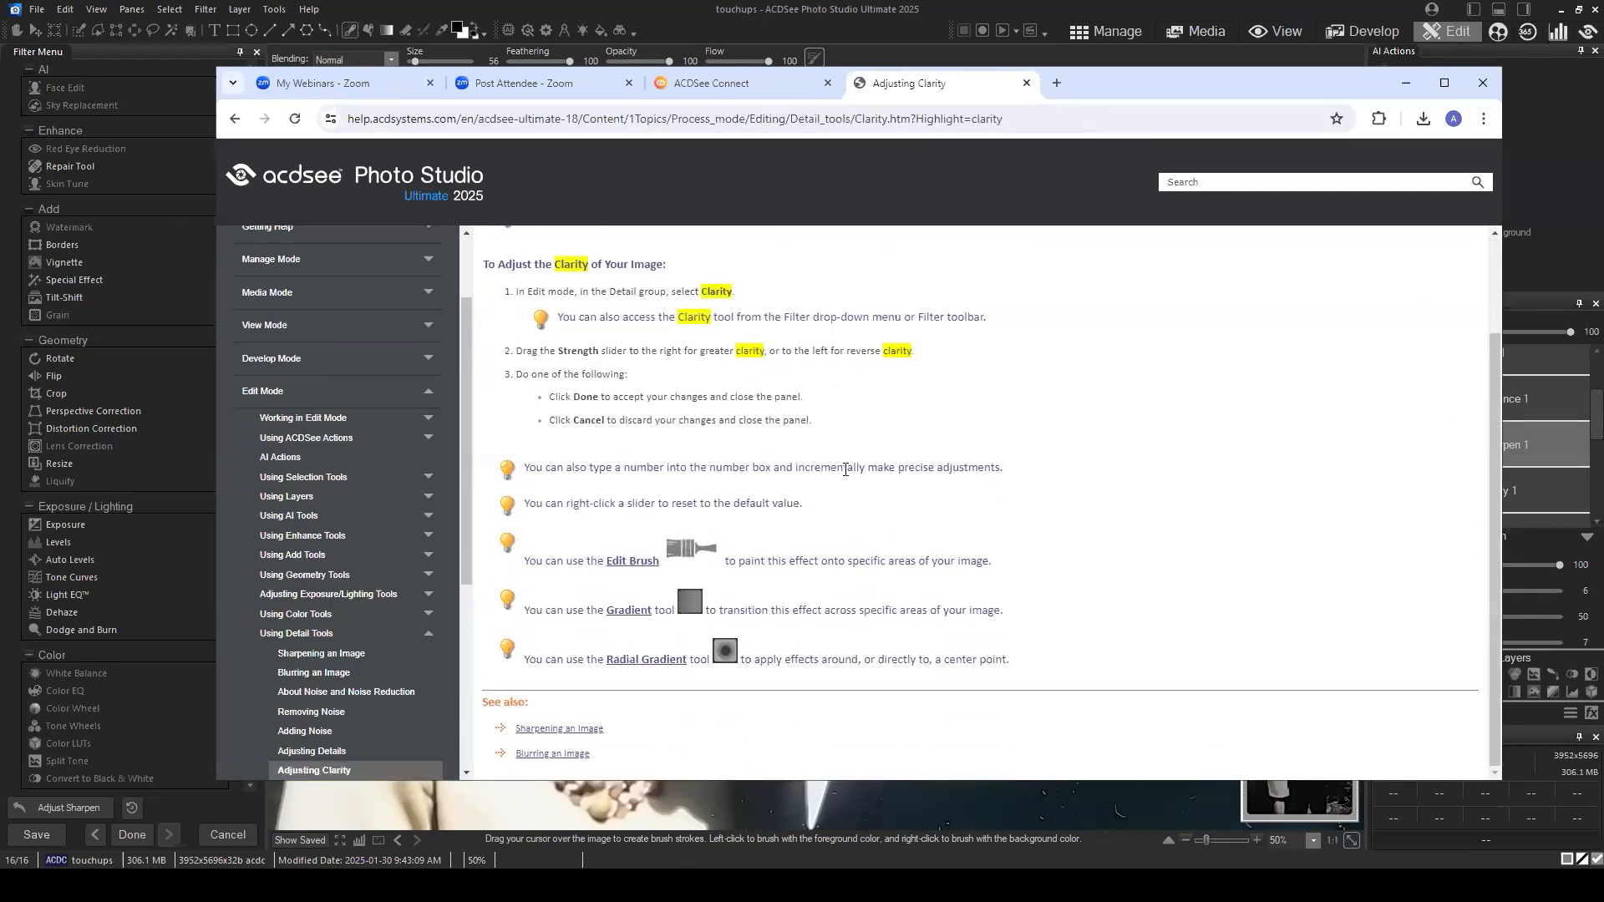
pyautogui.scroll(1, 846, 470)
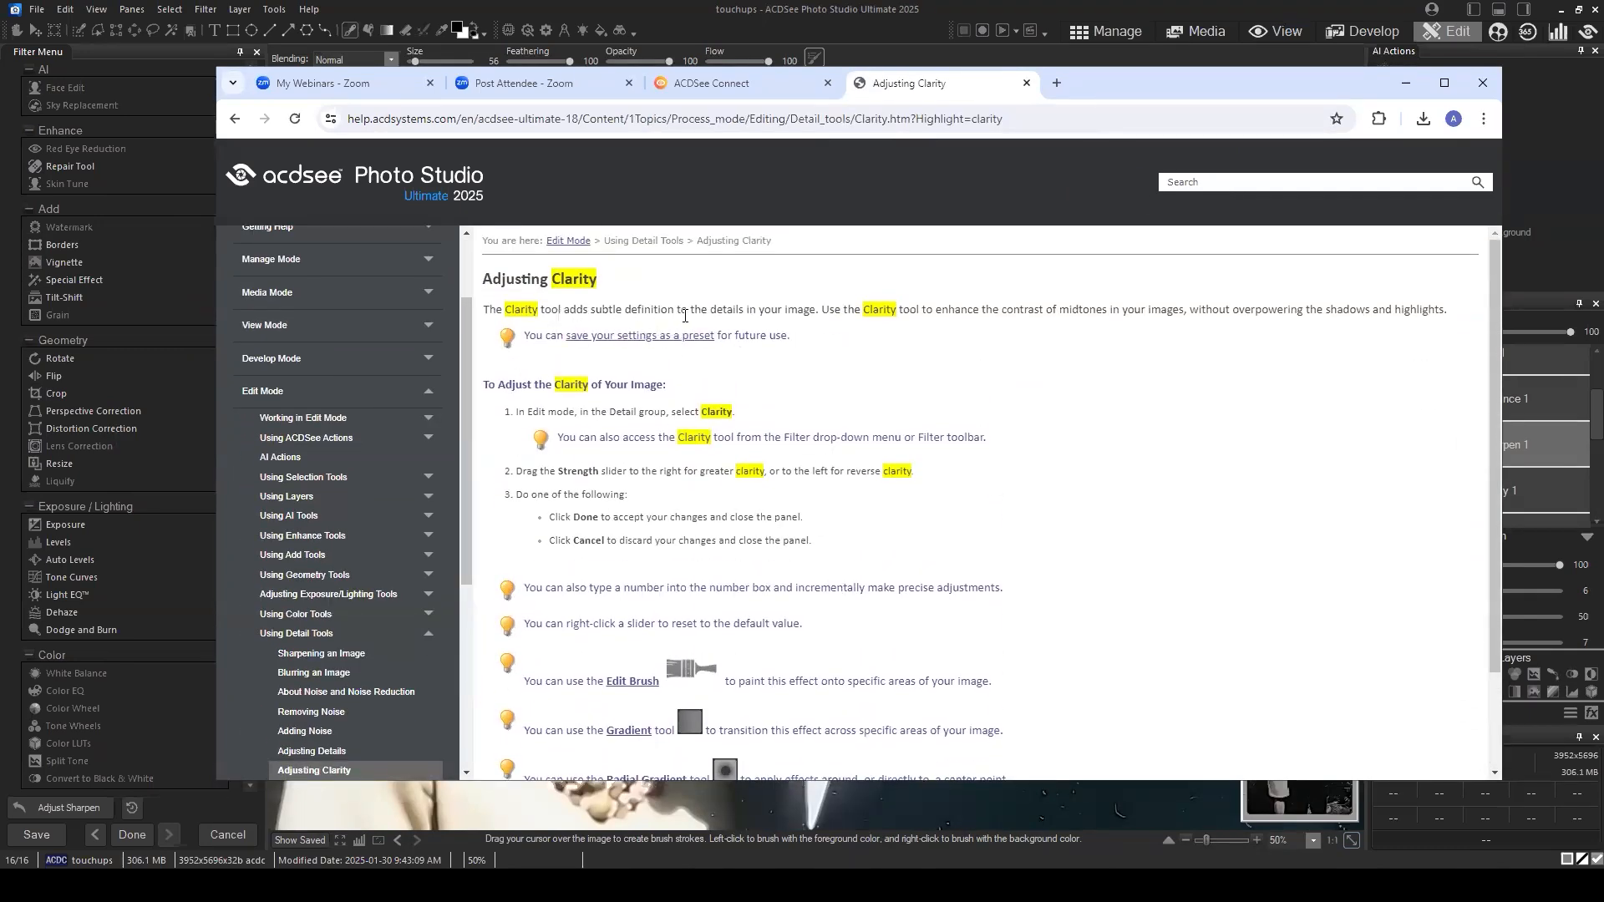
pyautogui.moveTo(589, 309); pyautogui.dragTo(989, 312)
pyautogui.click(781, 311)
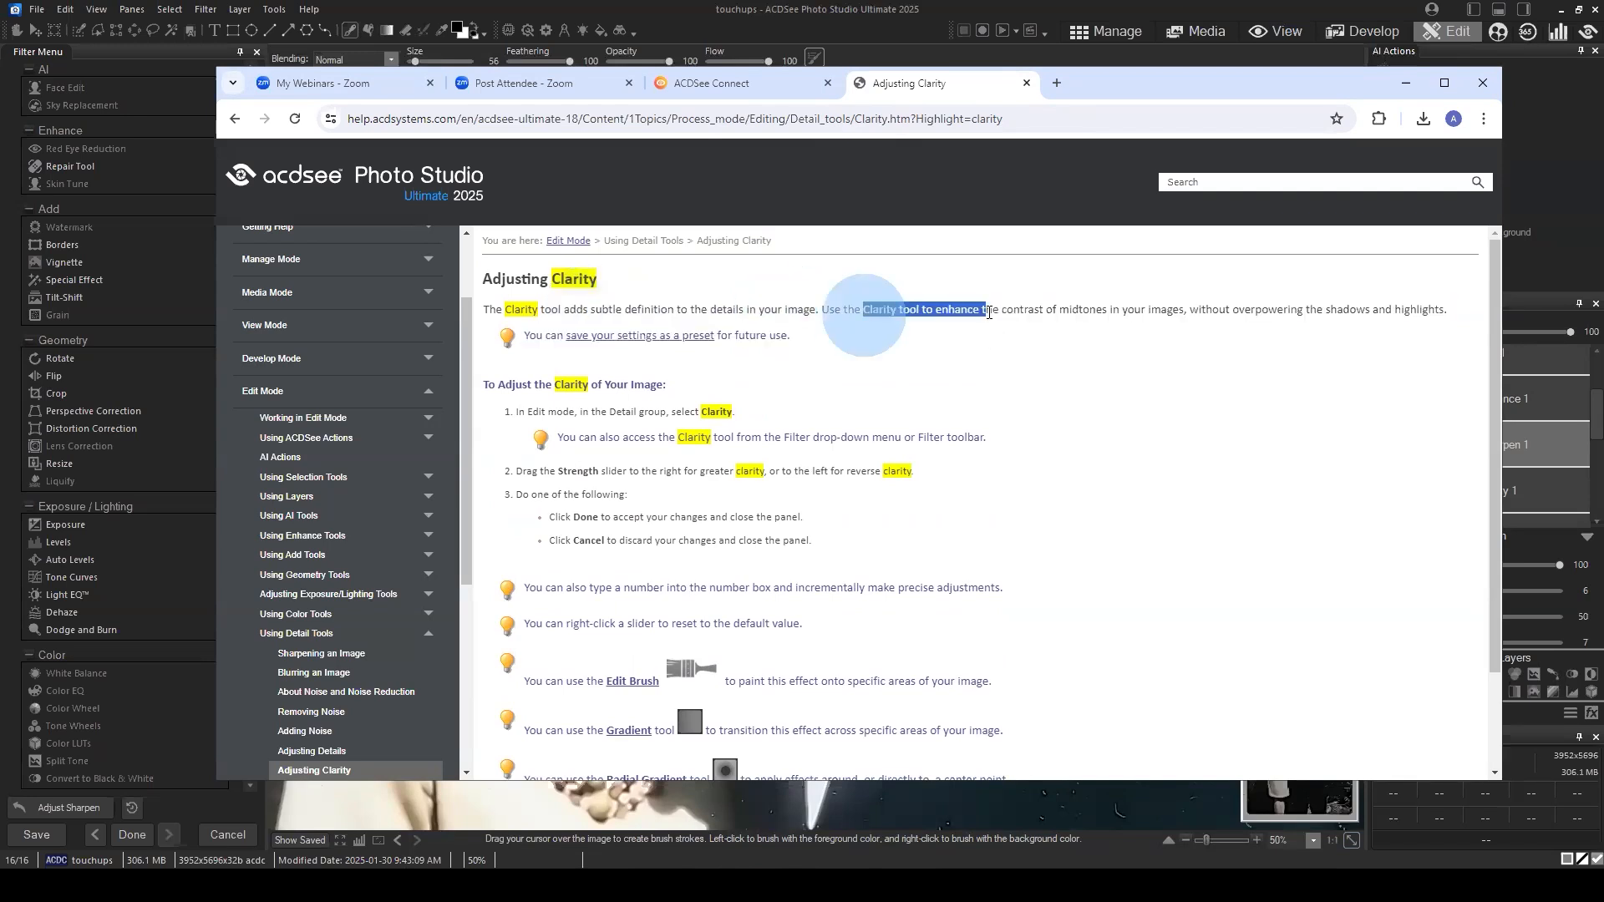
# Step: Finish reading the Adjusting Clarity introduction, highlight the words "shadows and highlights", and return to ACDSee Photo Studio
pyautogui.click(988, 312)
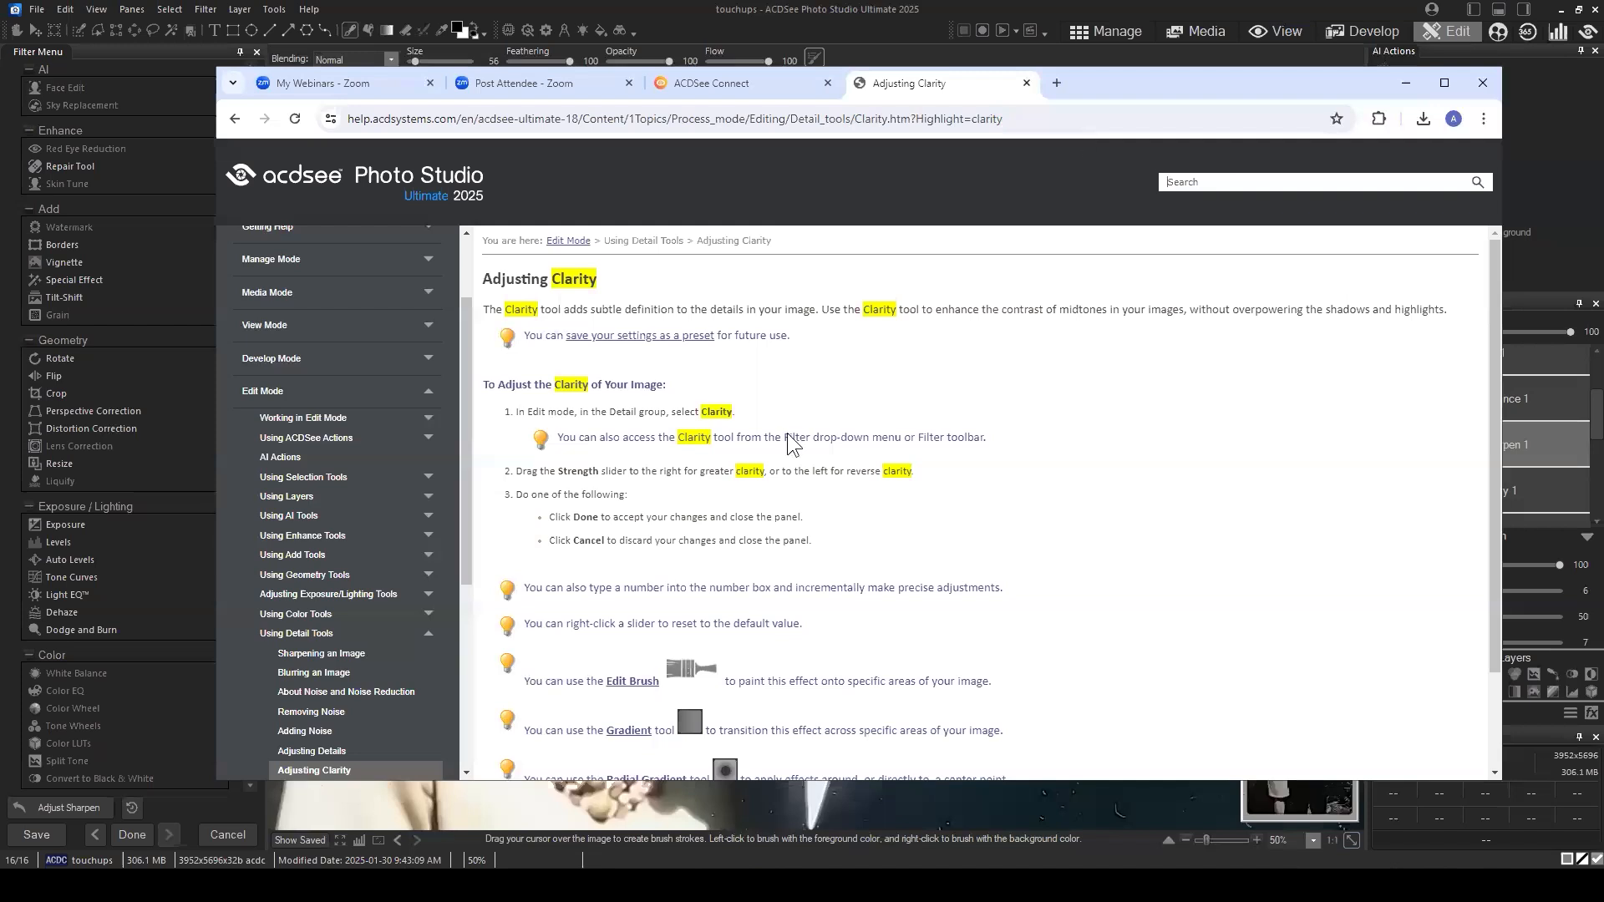
pyautogui.click(1439, 185)
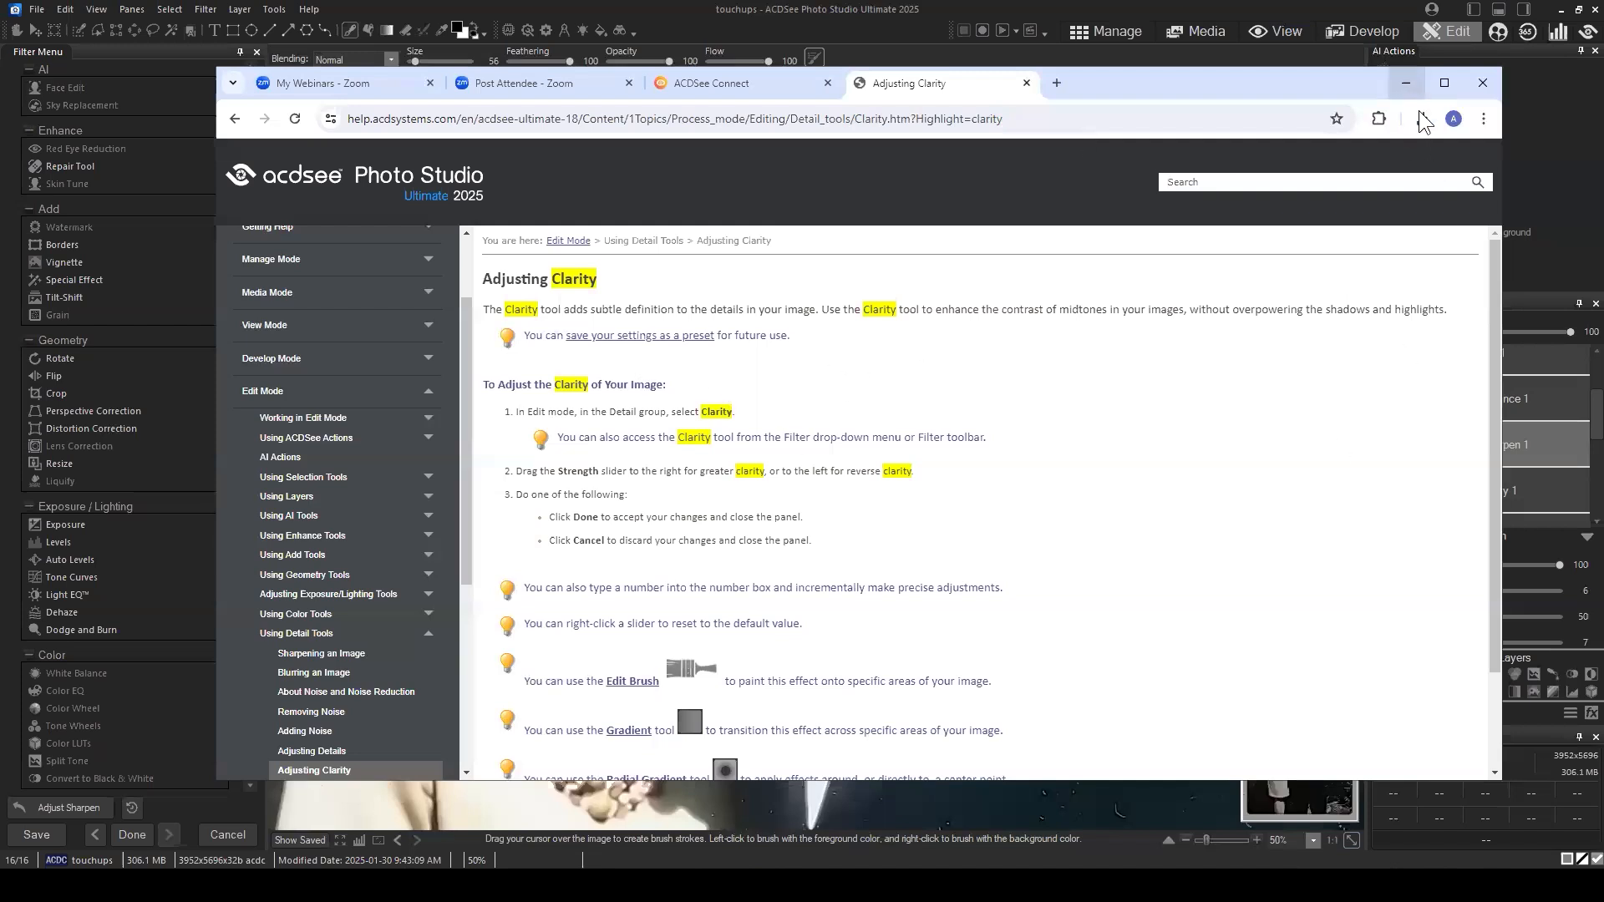
pyautogui.moveTo(1324, 311); pyautogui.dragTo(1449, 307)
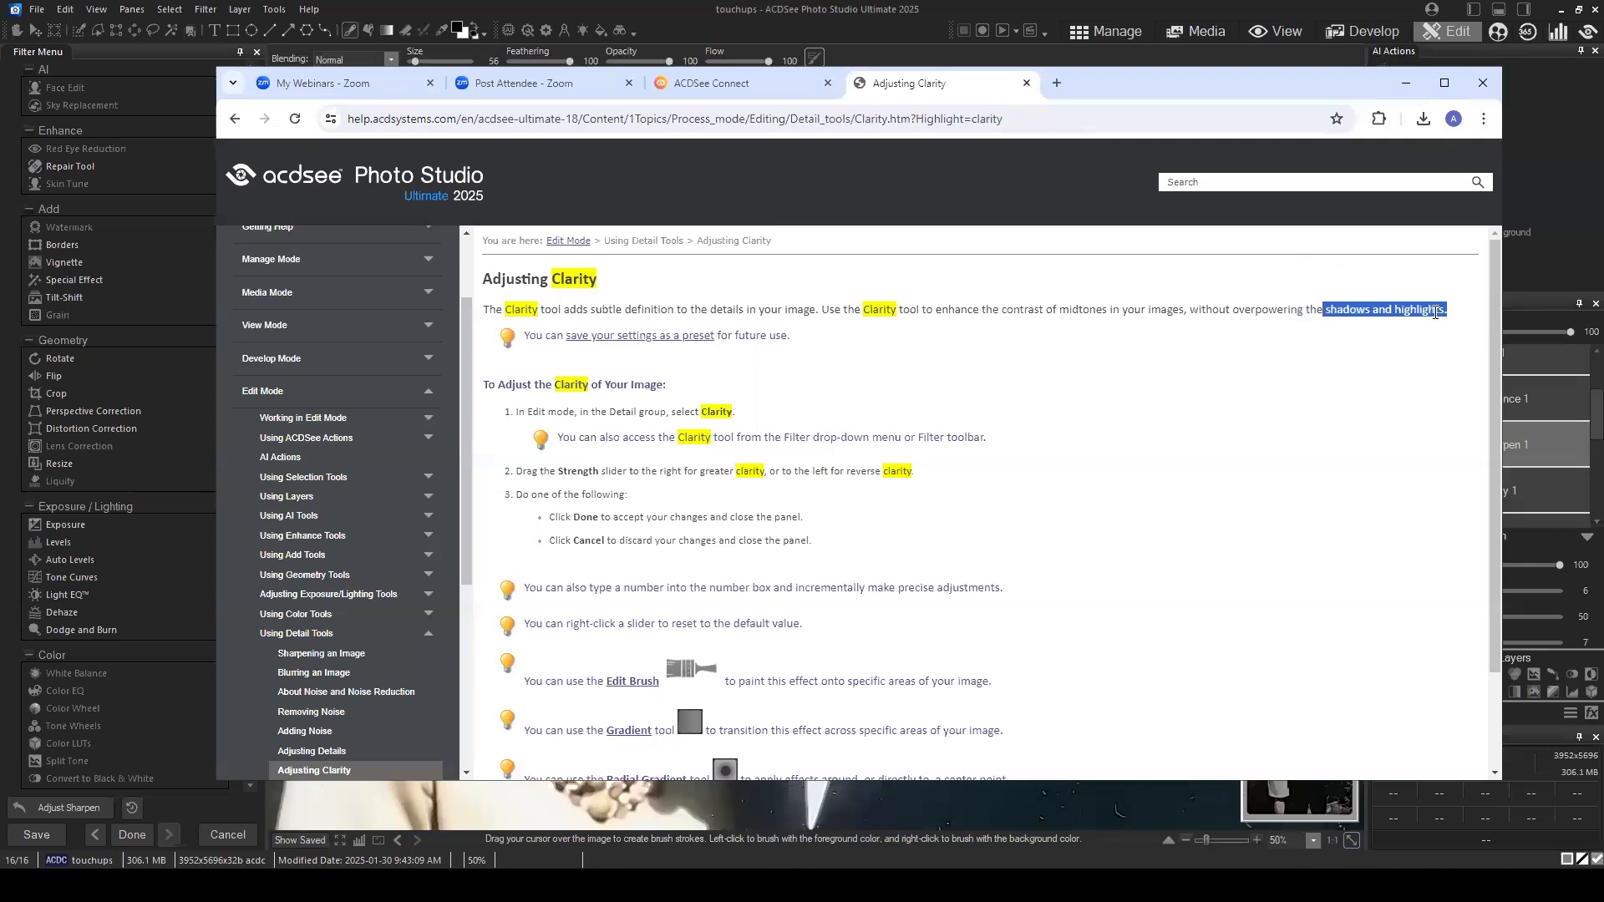
pyautogui.click(1439, 311)
pyautogui.click(1406, 81)
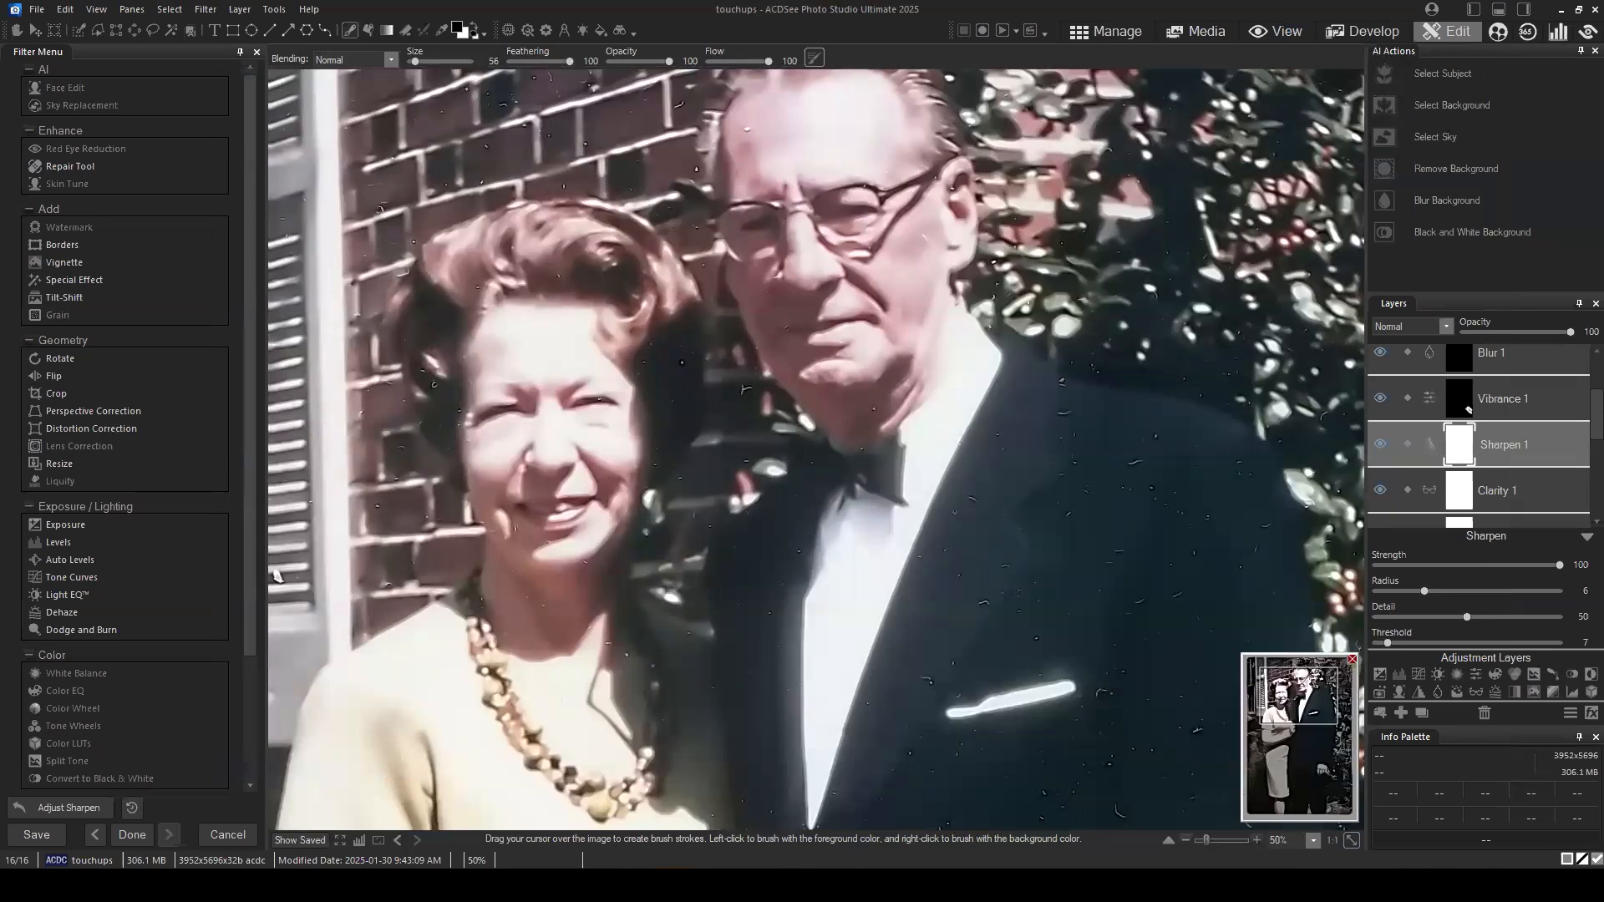
# Step: Hide the Sharpen 1 layer and collapse its settings to show more of the layer stack
pyautogui.scroll(-2, 1024, 516)
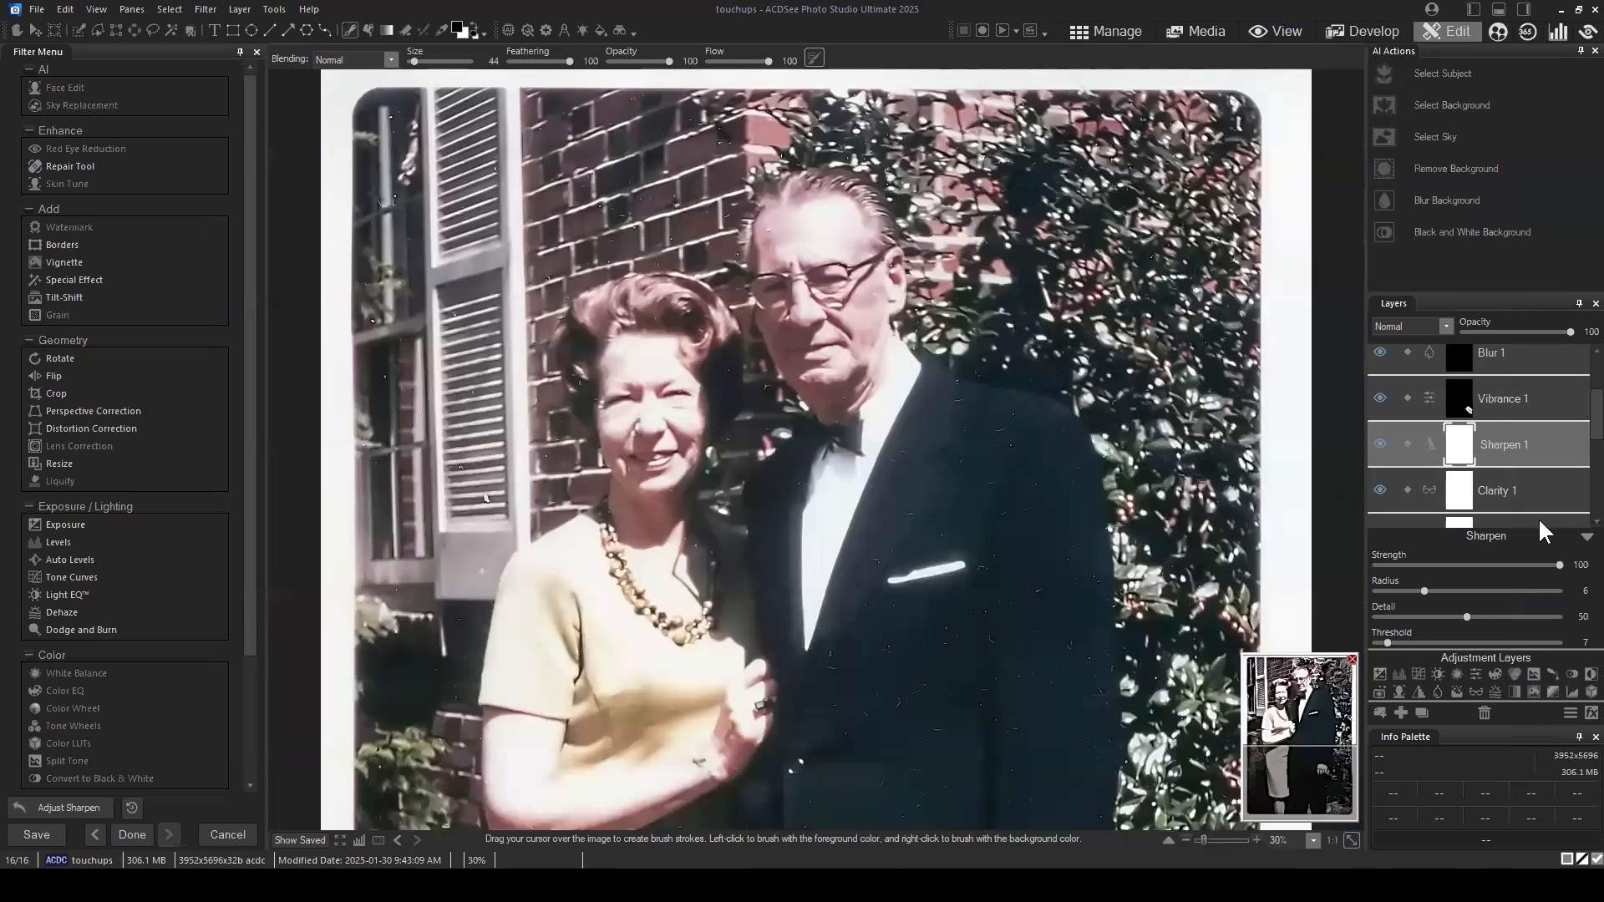
pyautogui.scroll(-1, 1027, 481)
pyautogui.scroll(-1, 867, 351)
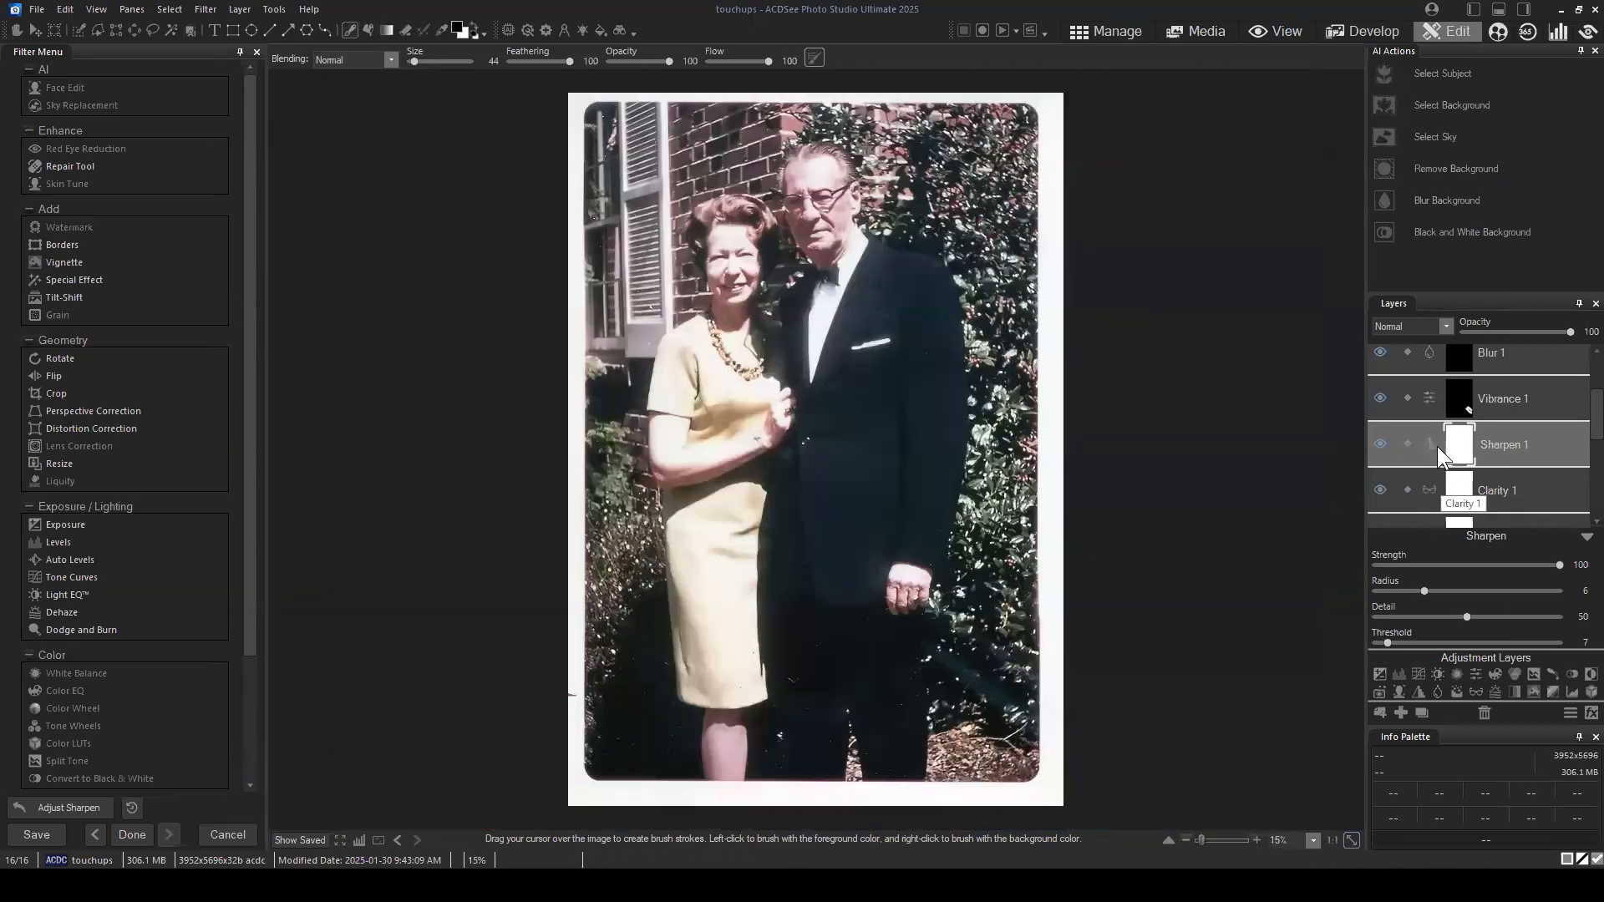
pyautogui.click(1375, 440)
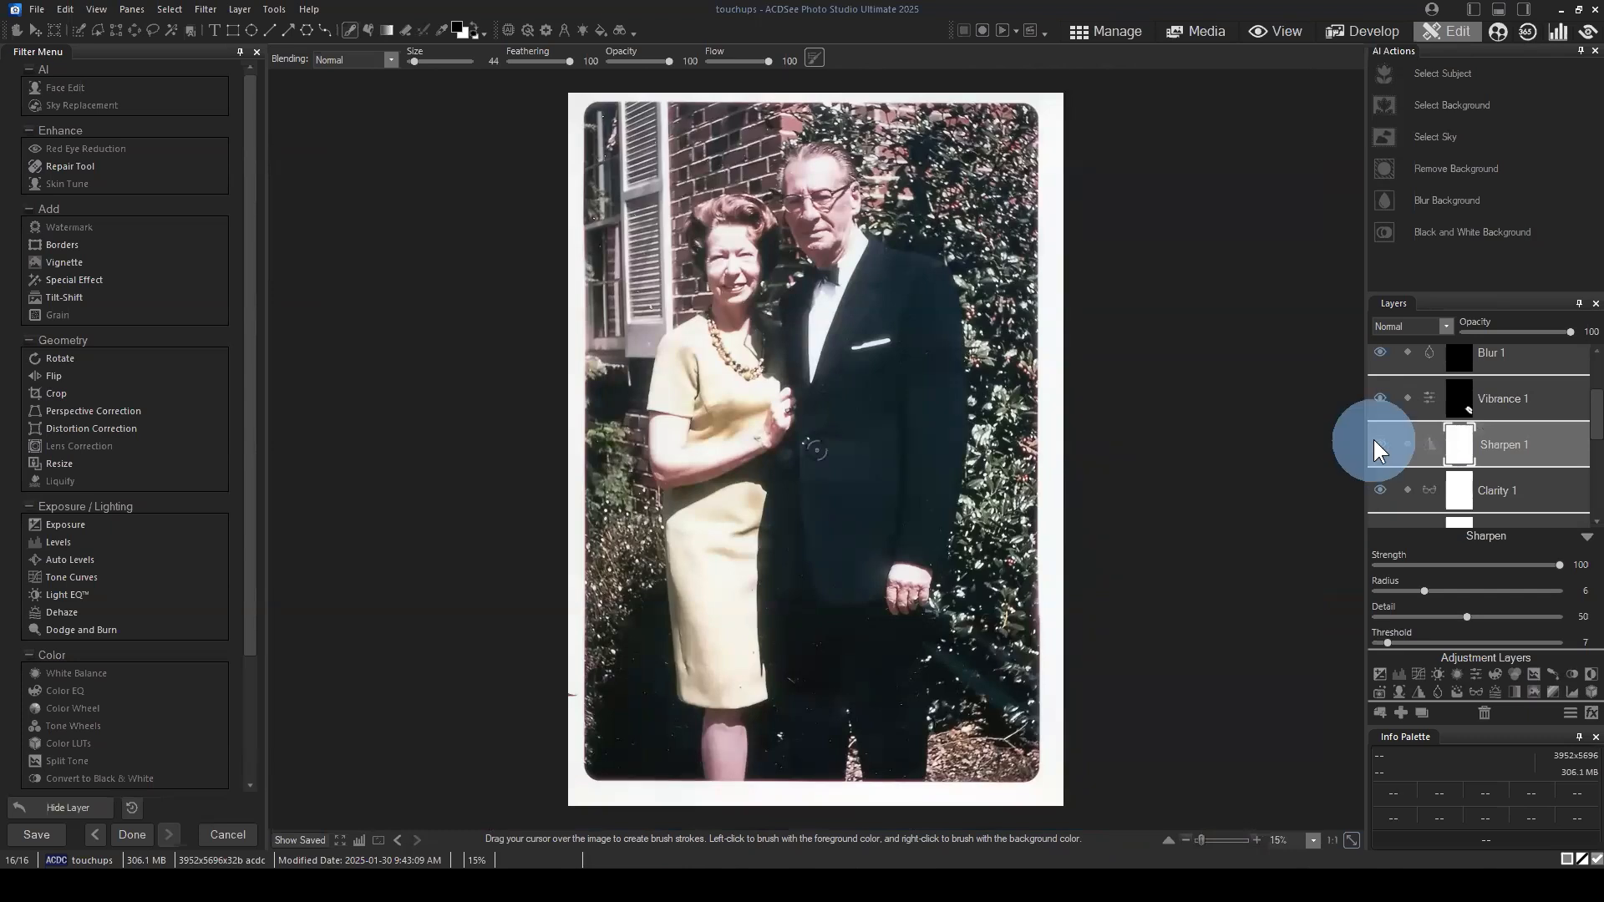
pyautogui.scroll(-2, 1542, 444)
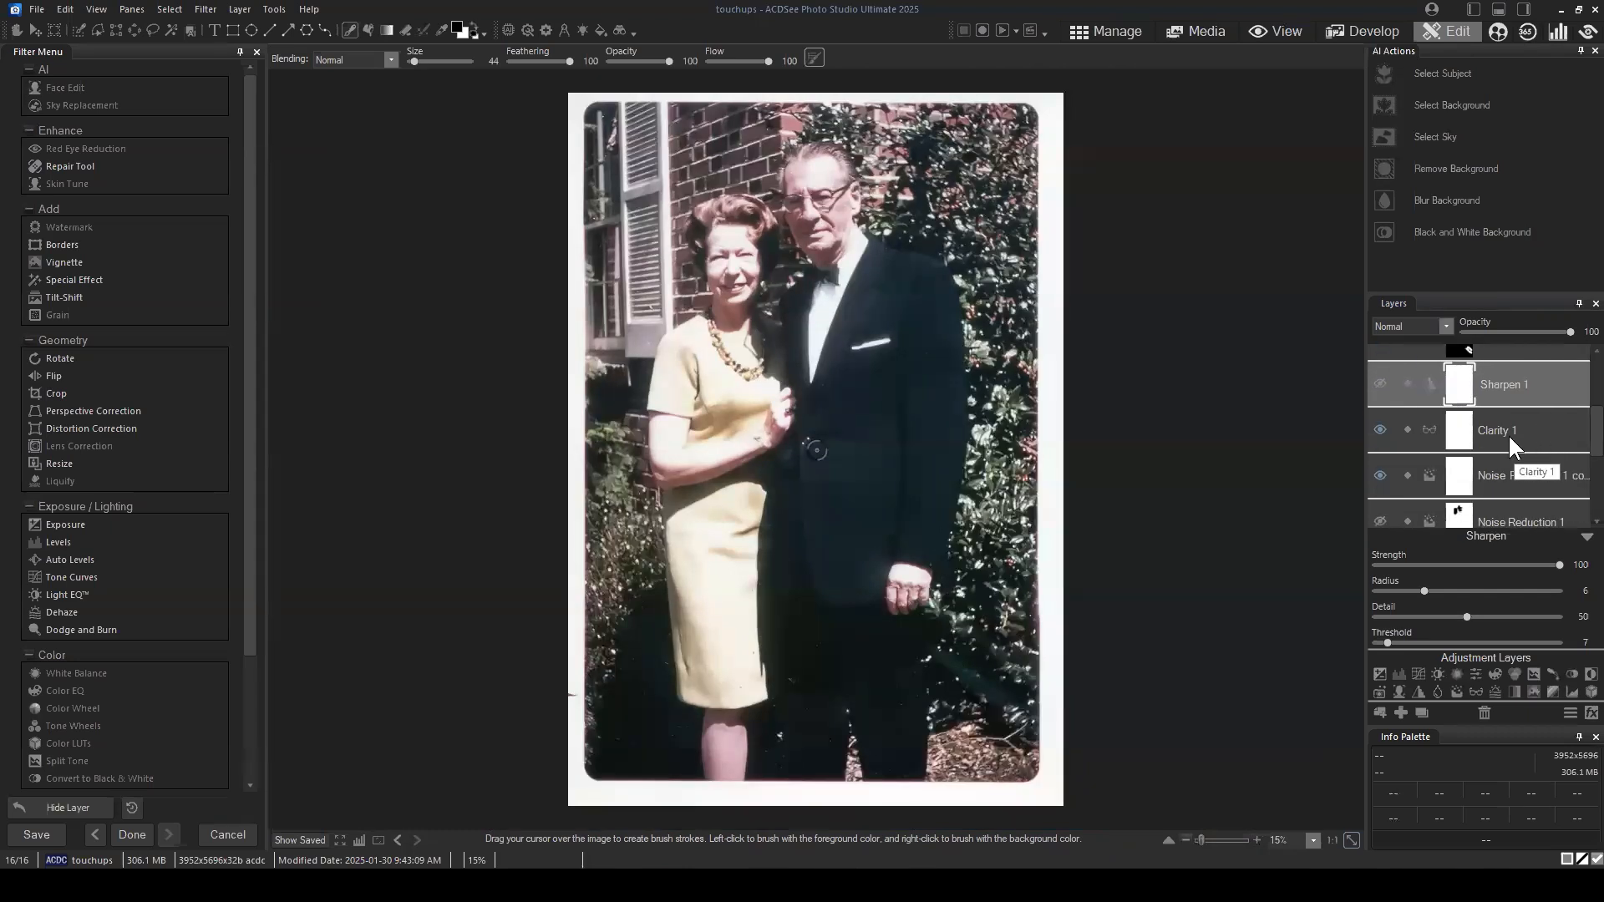
pyautogui.scroll(-2, 1537, 434)
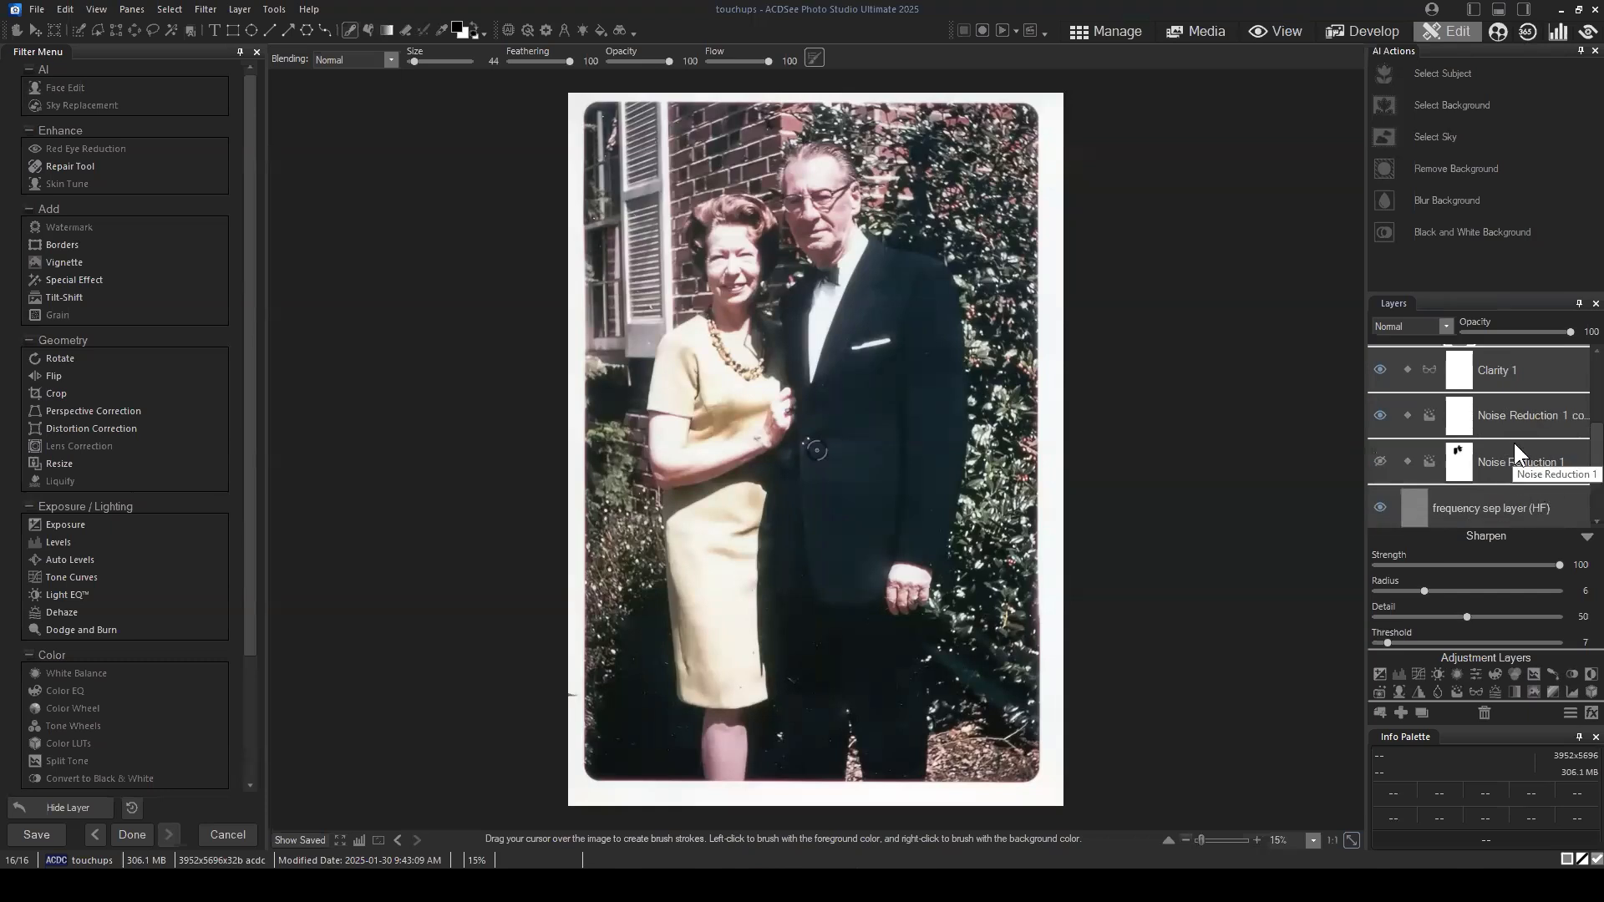
pyautogui.click(1571, 539)
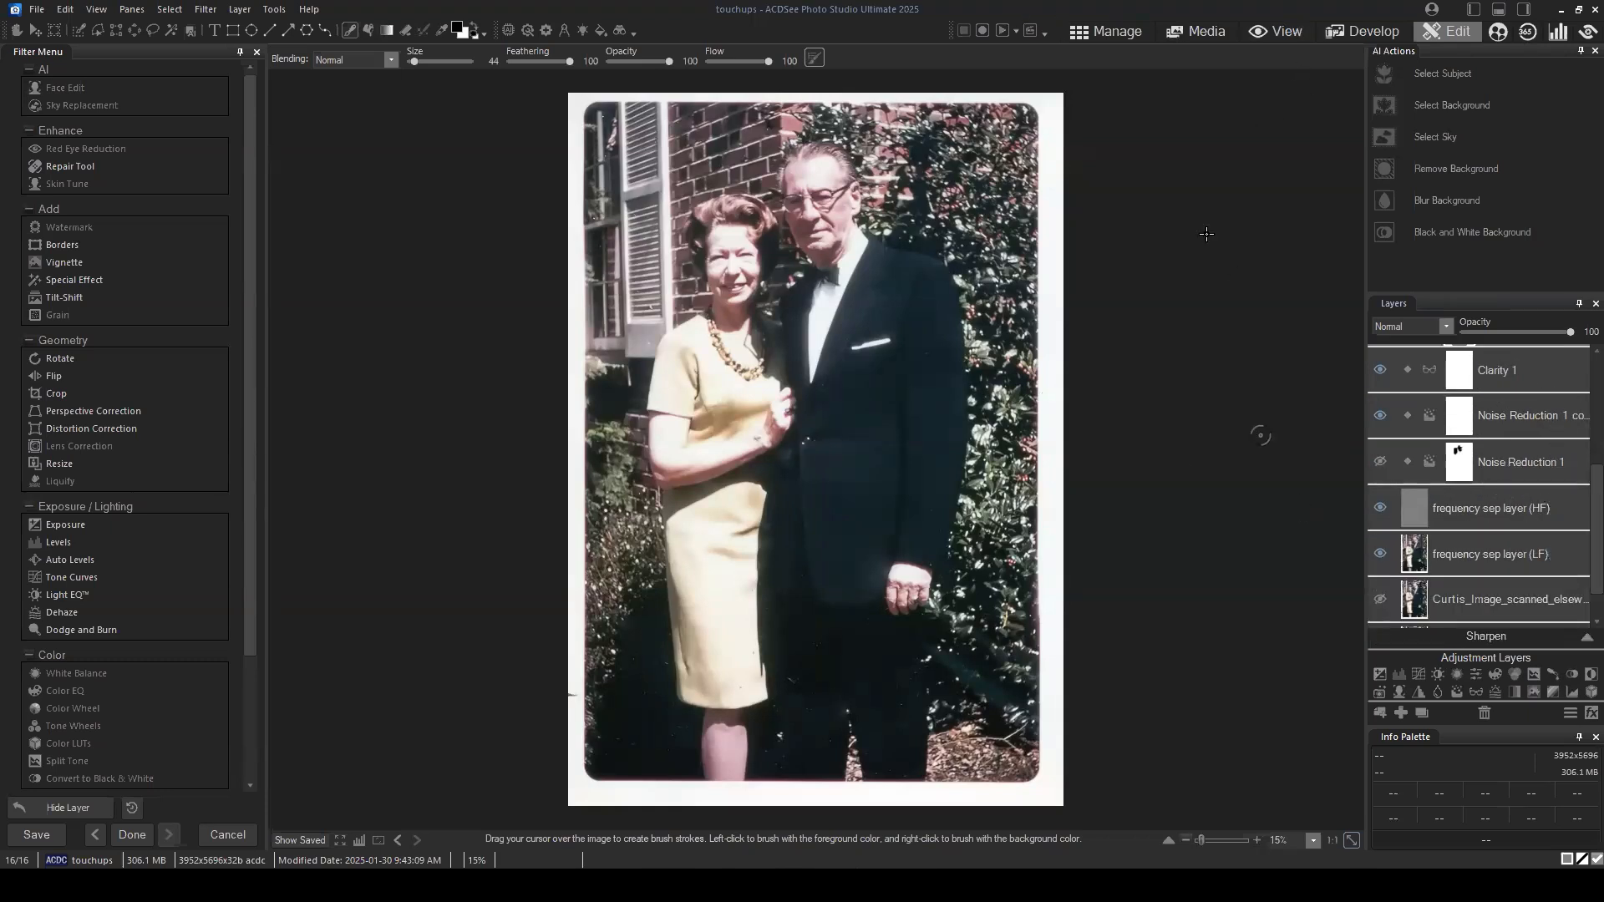
# Step: Return to Manage mode, go up to the Pictures folder, and open the orange-tinted photo PICT0069__3_ in Edit mode
pyautogui.click(1115, 34)
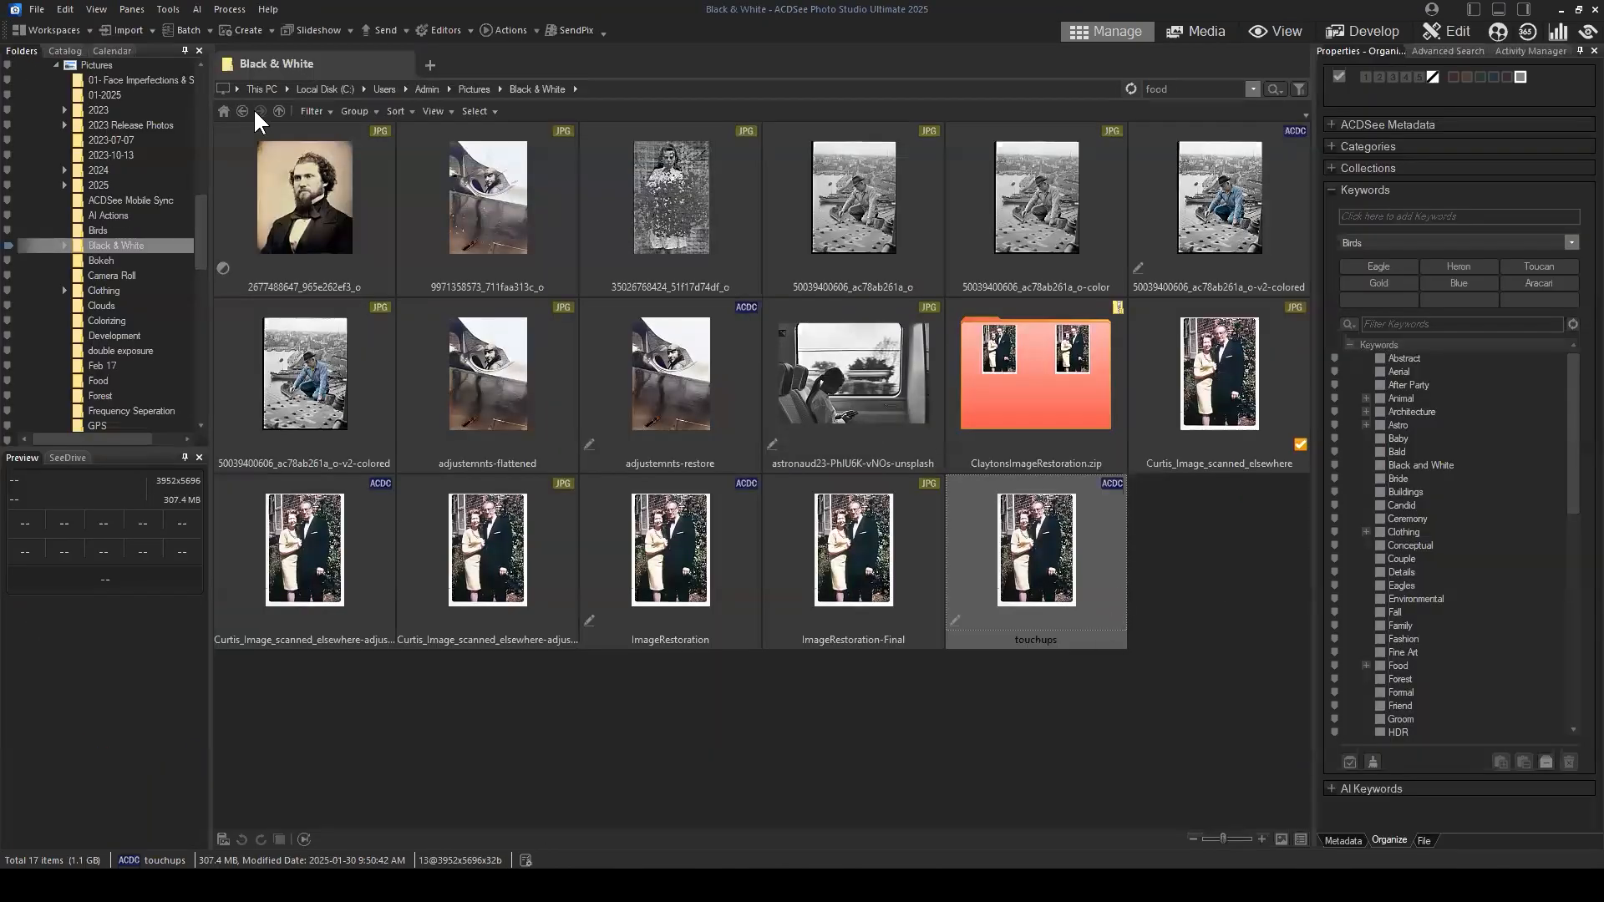
pyautogui.click(244, 110)
pyautogui.scroll(-10, 970, 450)
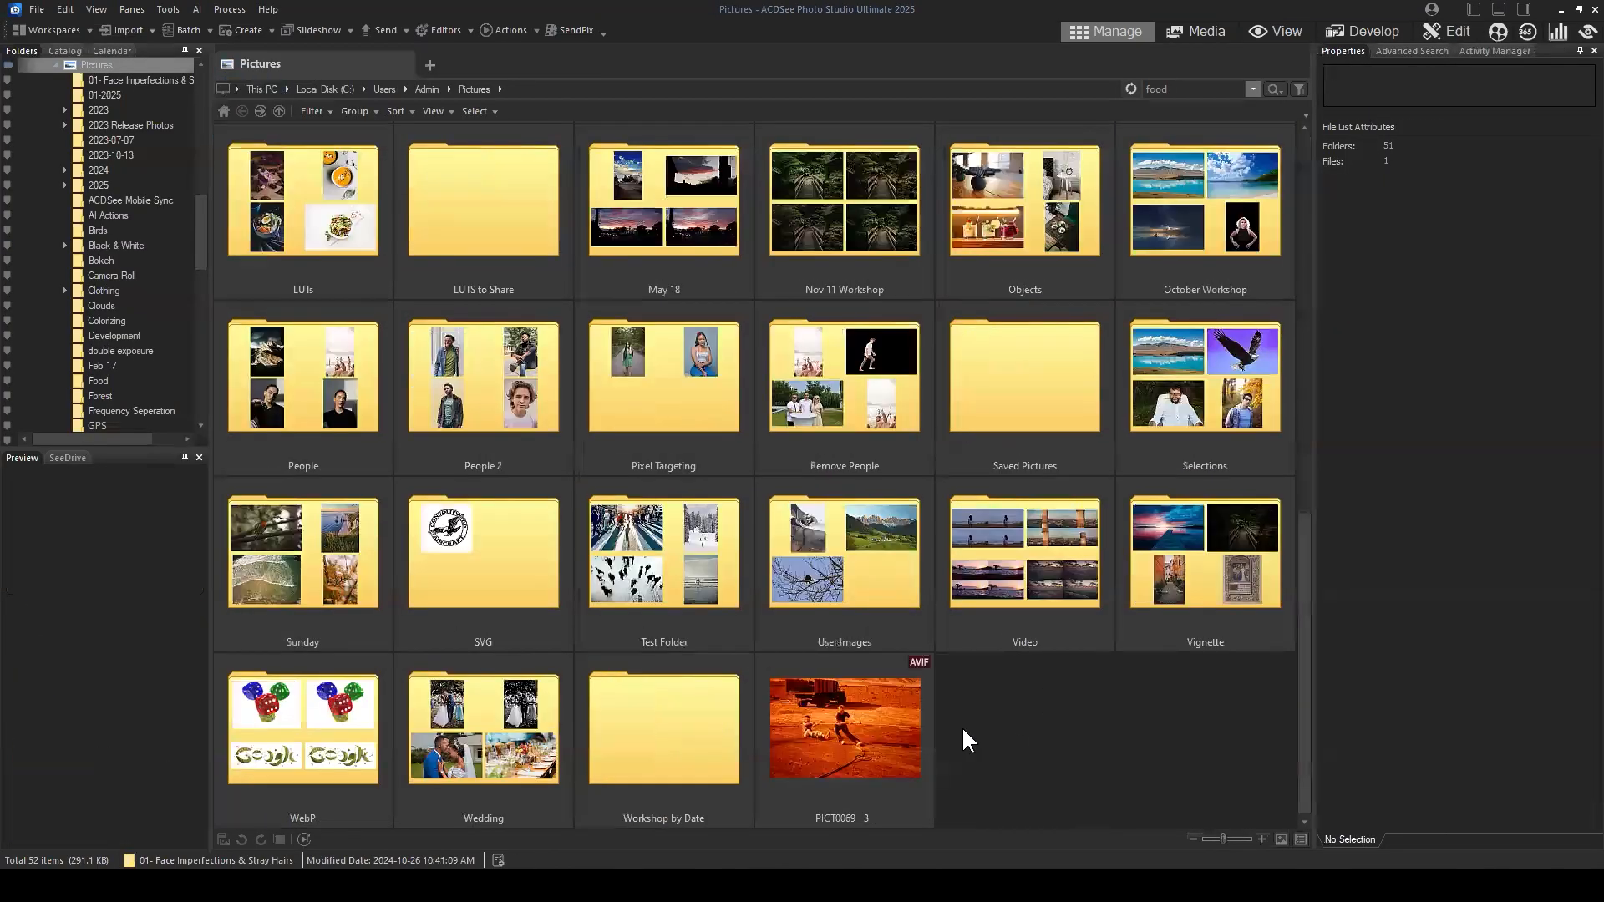
pyautogui.click(900, 710)
pyautogui.click(1448, 27)
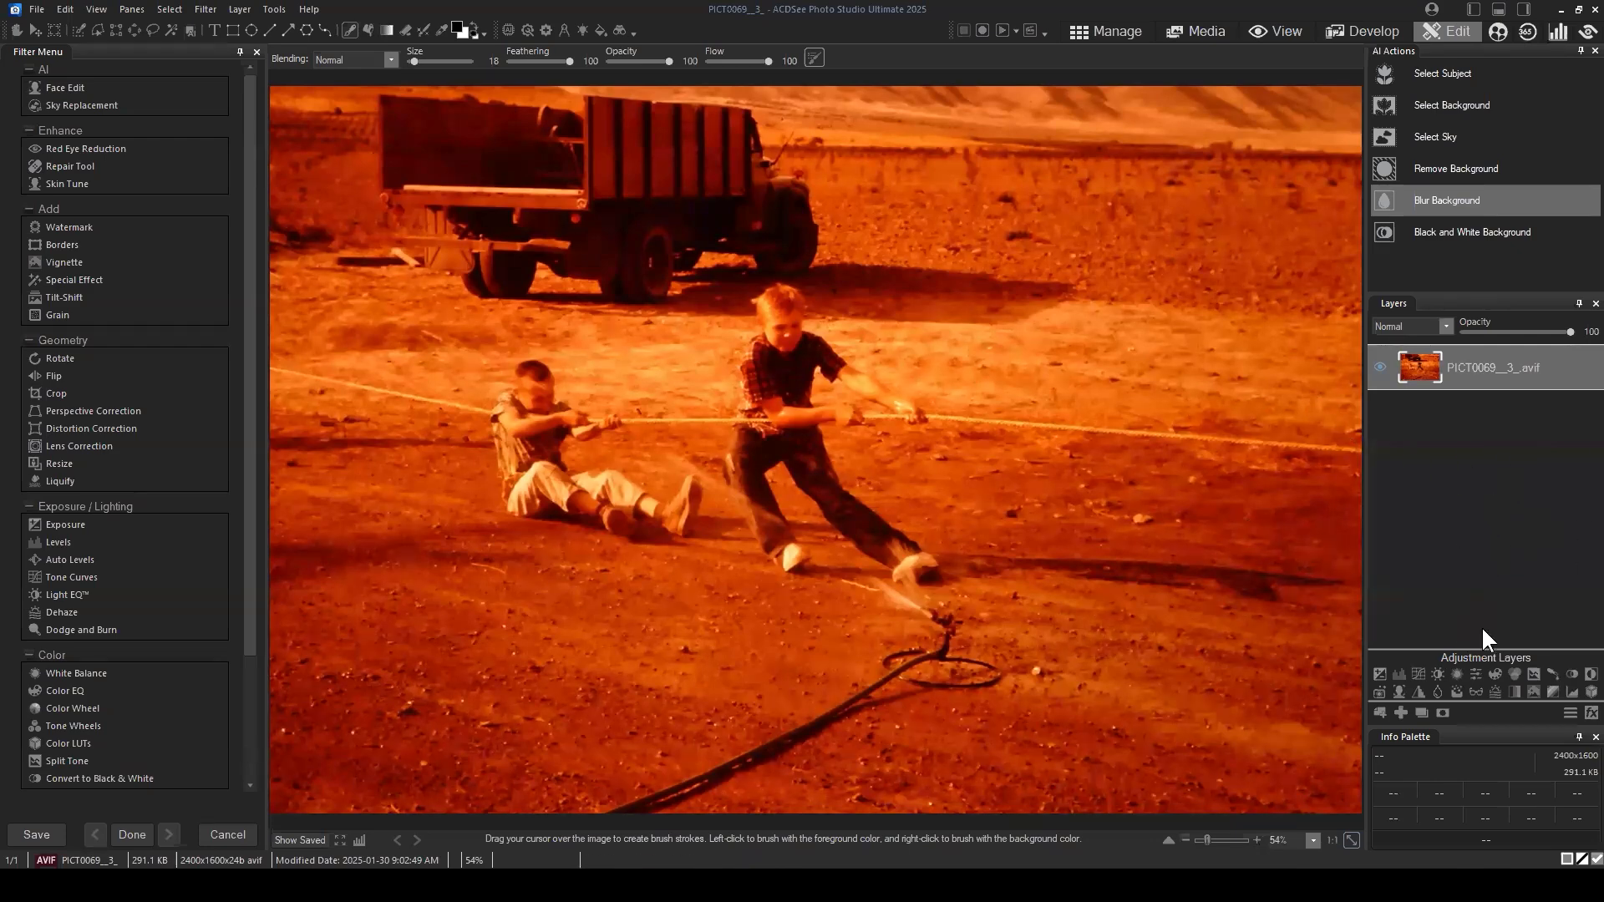
# Step: Try a White Balance adjustment layer with temperature -67 and tint -43 against the orange cast, reset both values and delete the layer
pyautogui.click(1503, 371)
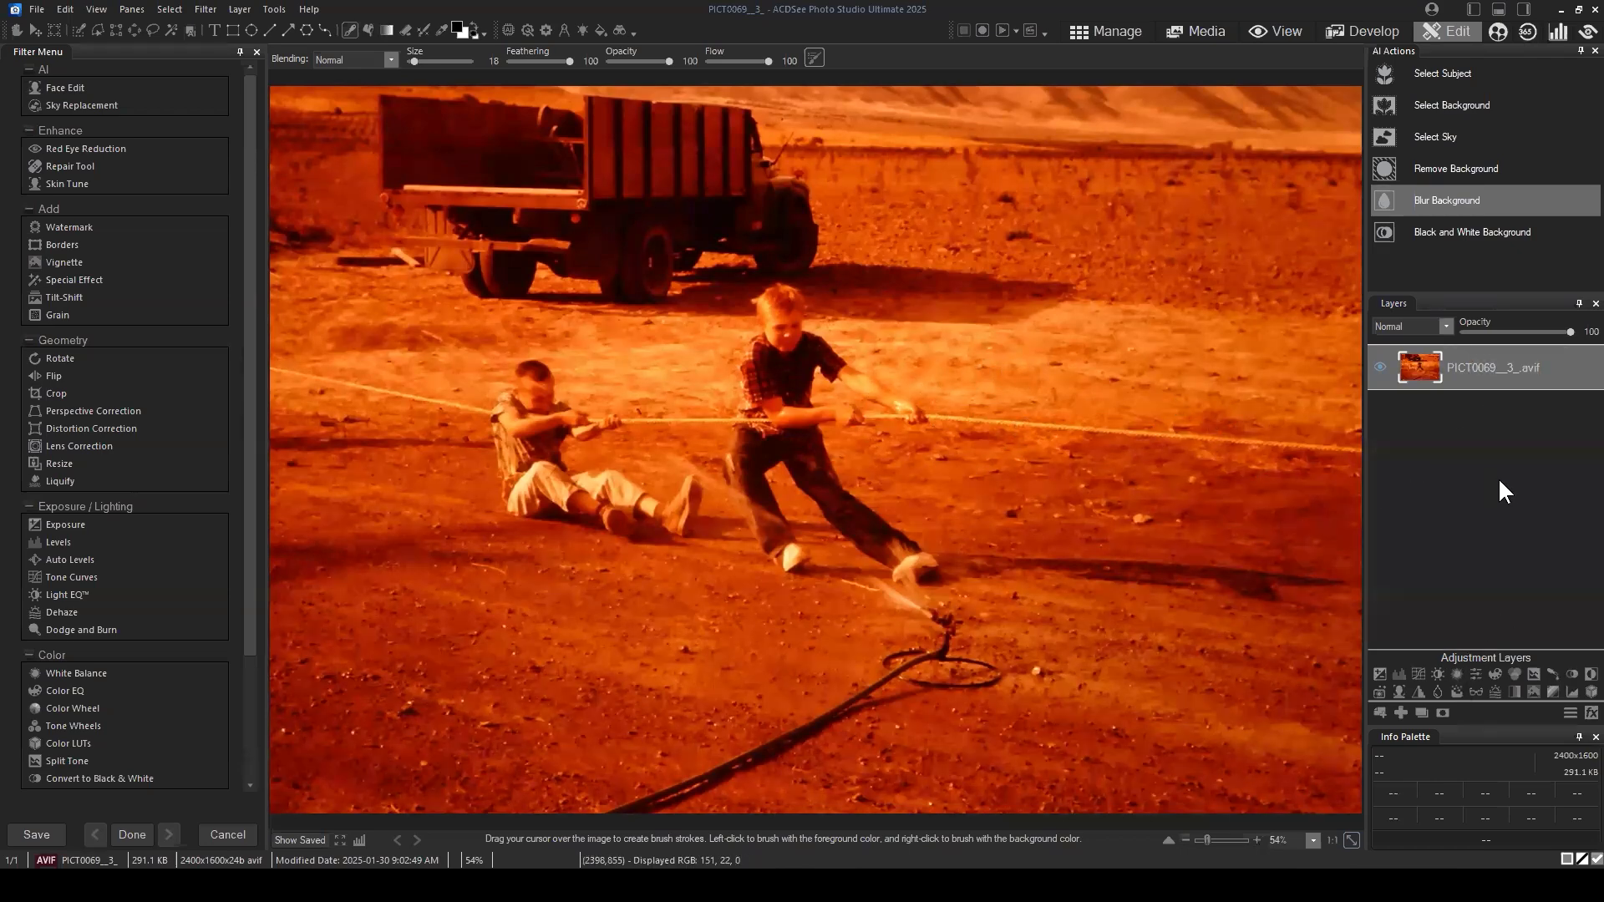
pyautogui.click(1454, 672)
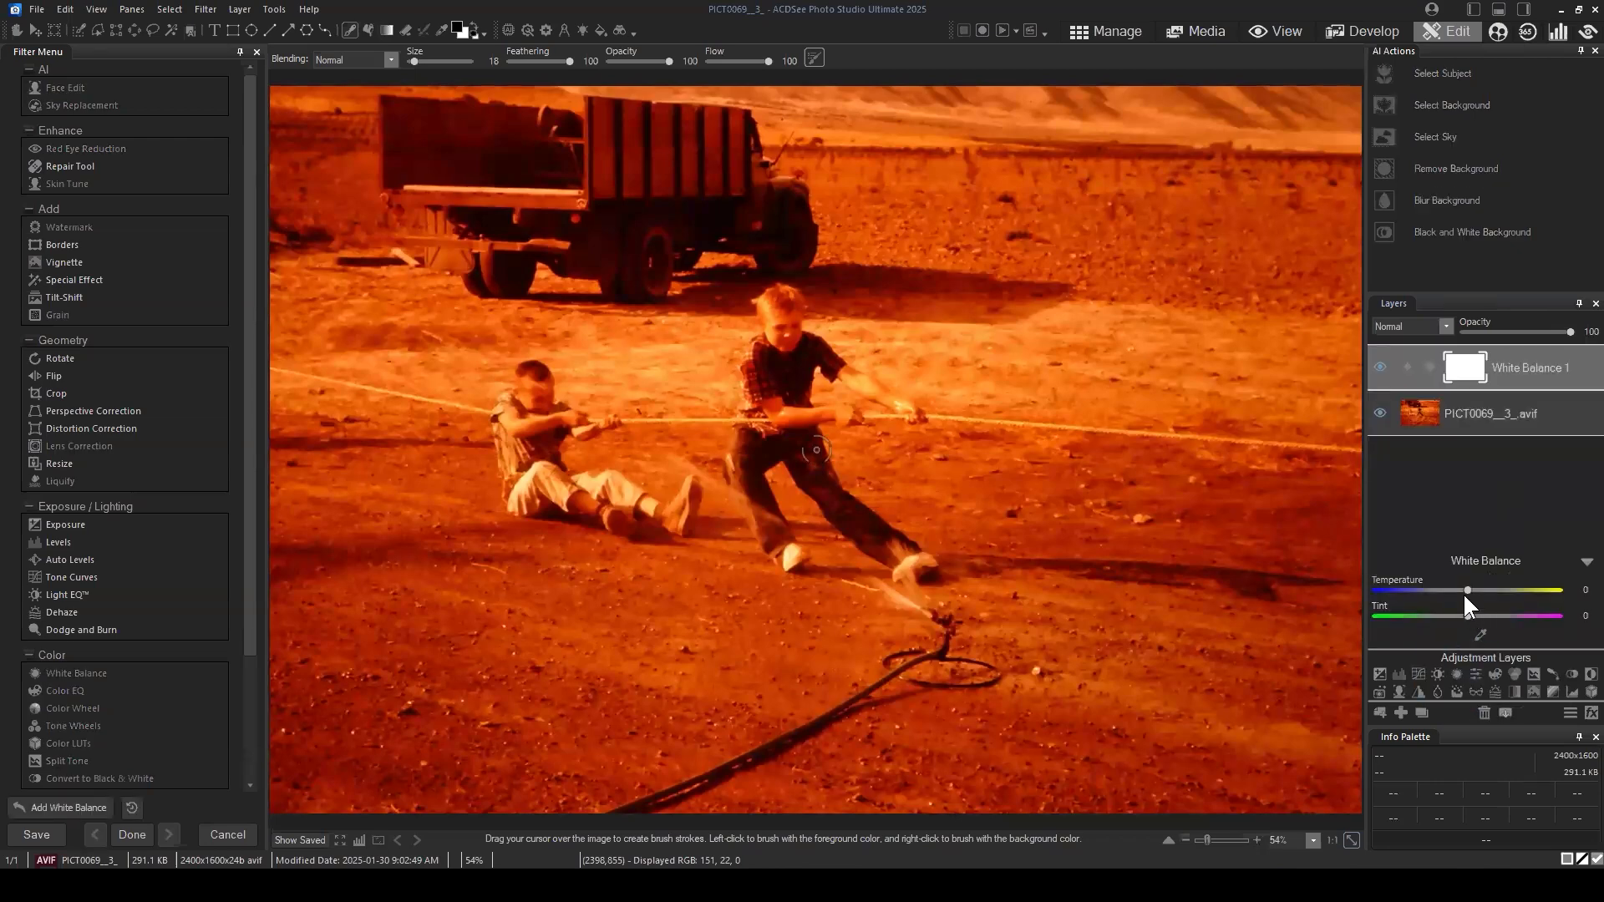
pyautogui.moveTo(1466, 583); pyautogui.dragTo(1446, 618)
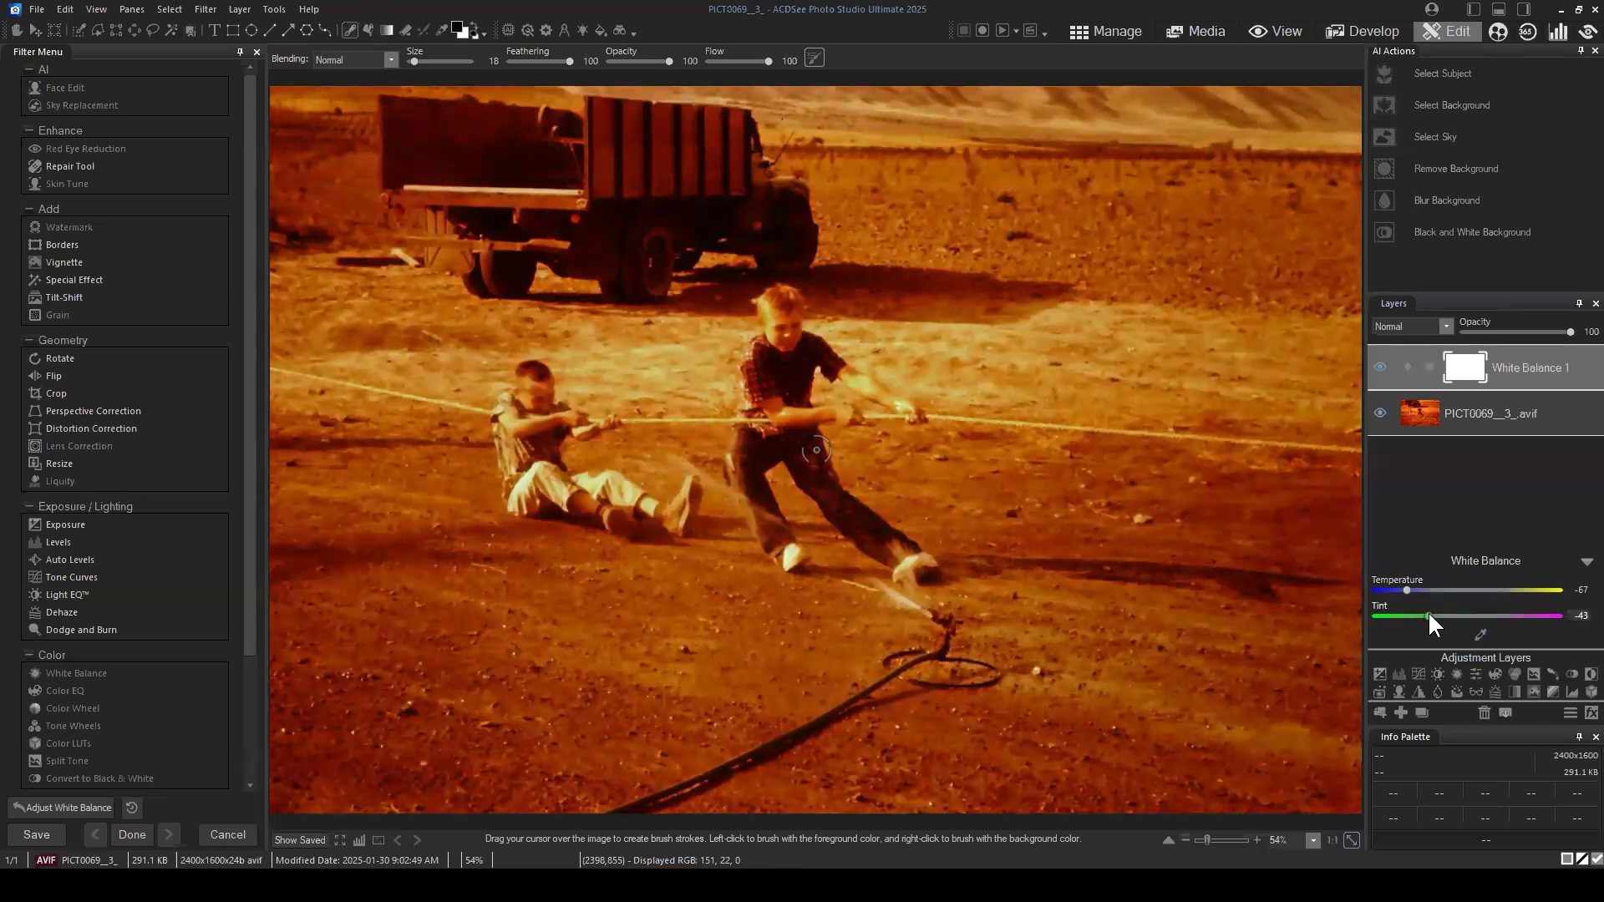
pyautogui.doubleClick(1432, 615)
pyautogui.doubleClick(1423, 589)
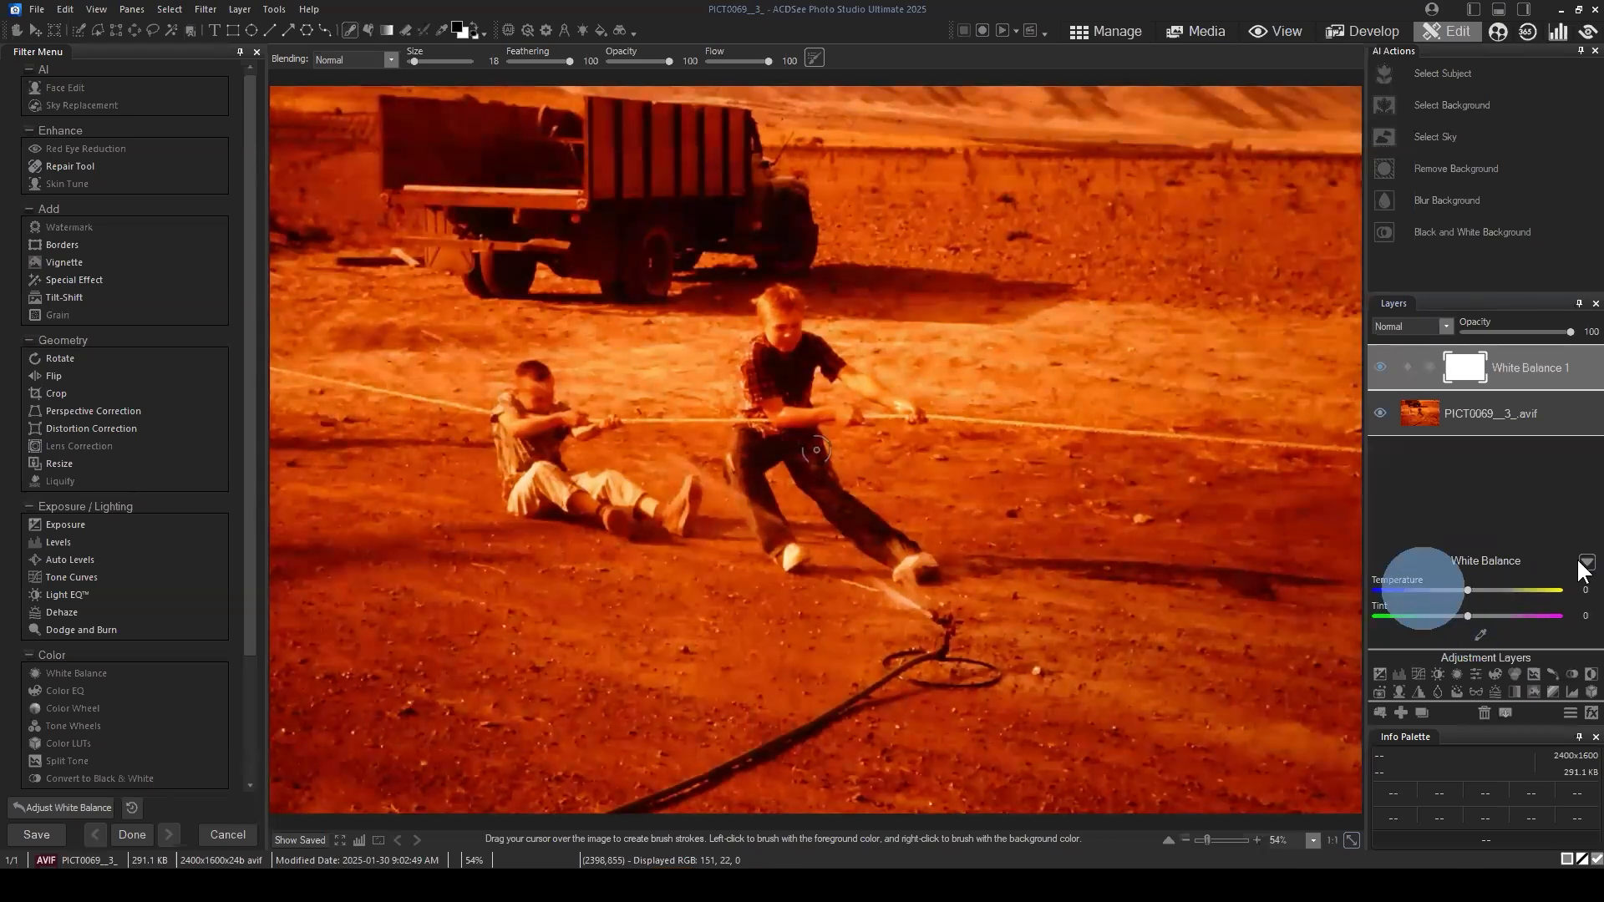
pyautogui.click(1585, 562)
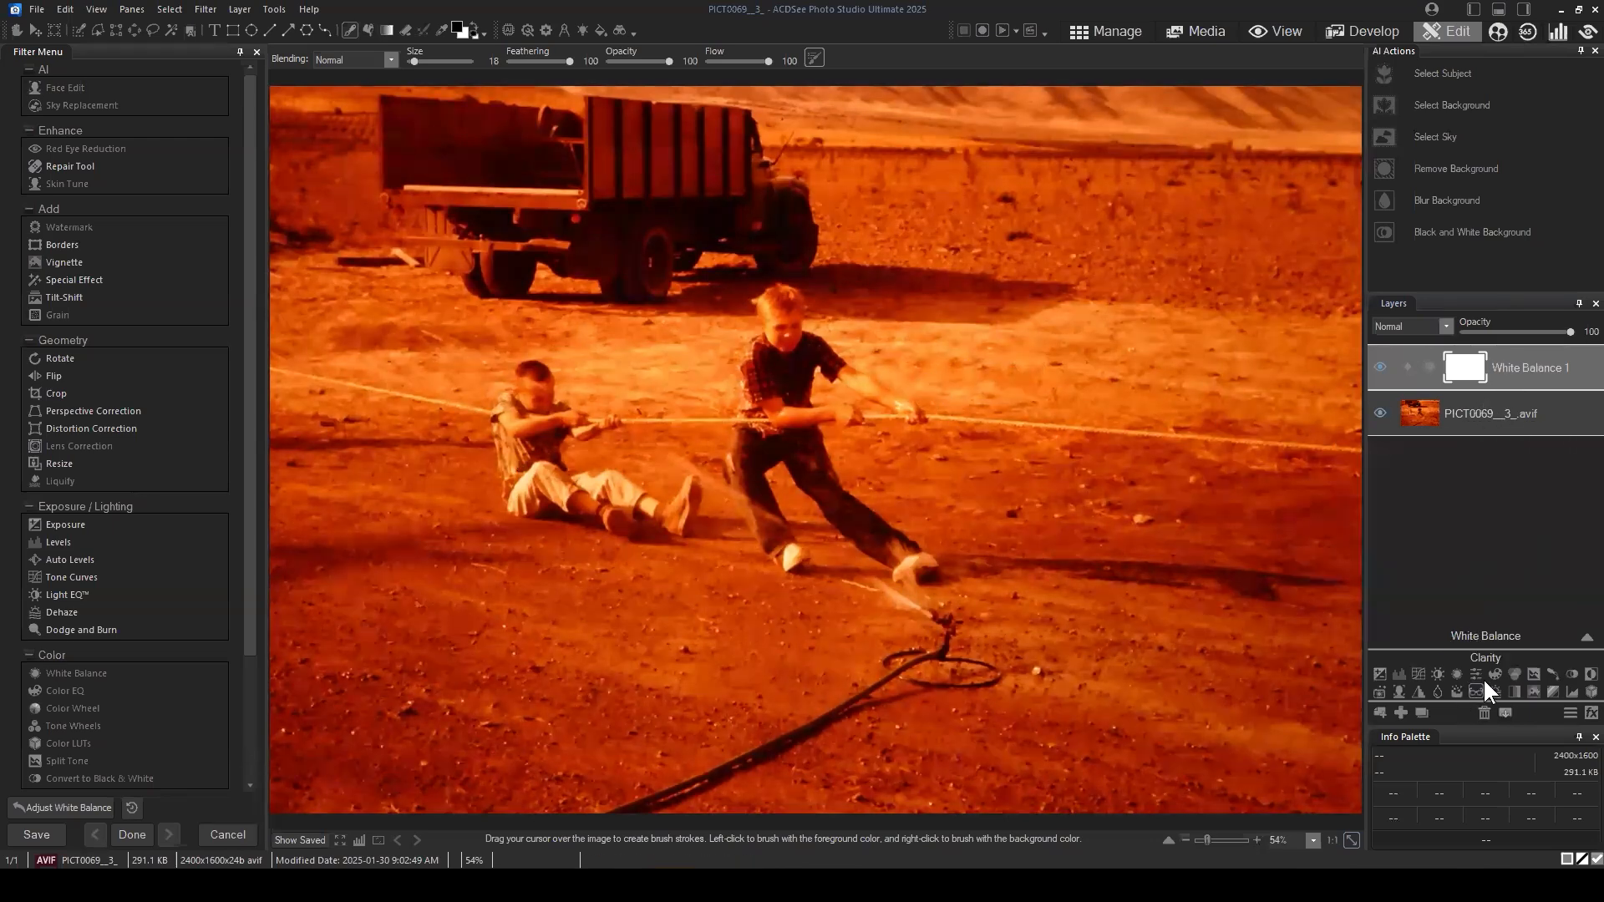
pyautogui.click(1483, 713)
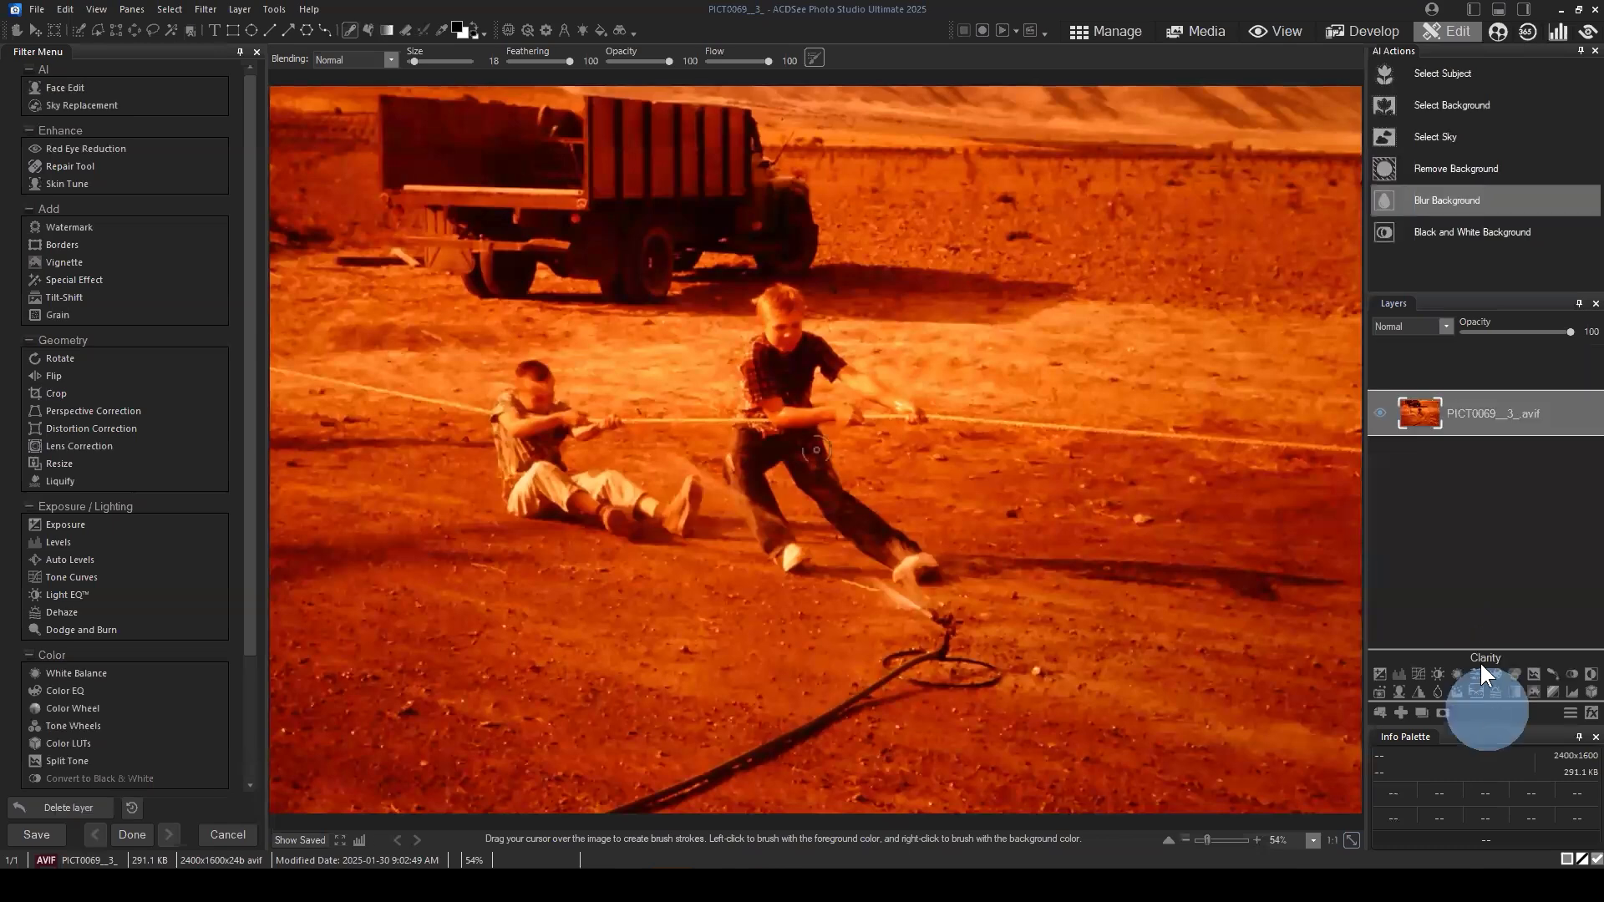
# Step: Add a Vibrance adjustment layer with Hue -91 and Soft light blending, and compare the photo with and without it
pyautogui.click(1476, 674)
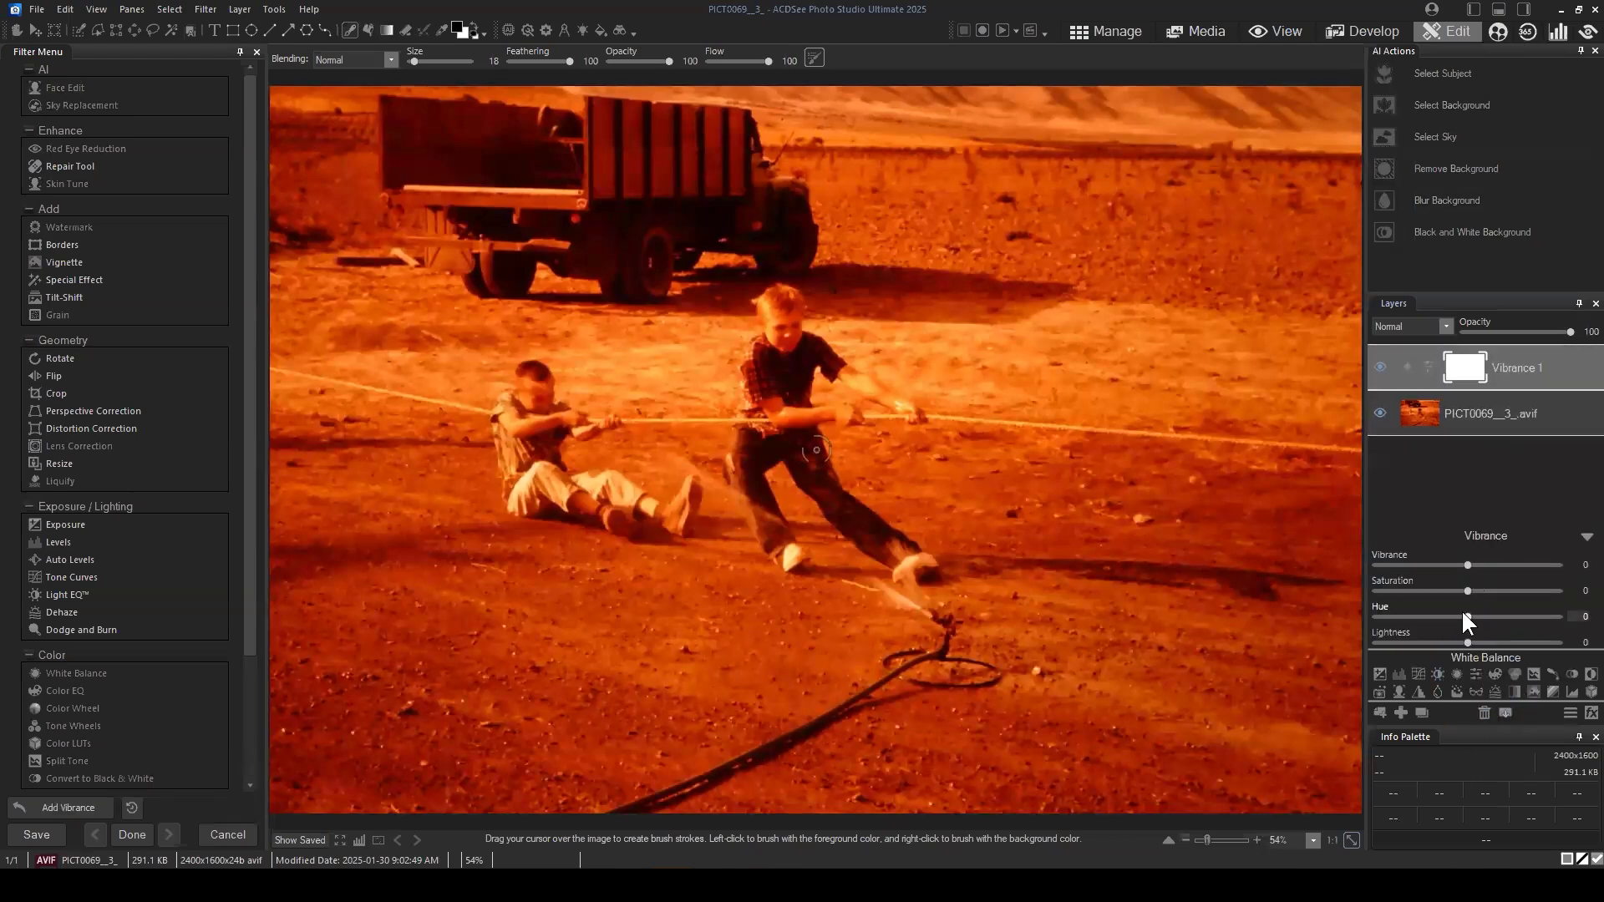
pyautogui.moveTo(1464, 616); pyautogui.dragTo(1383, 617)
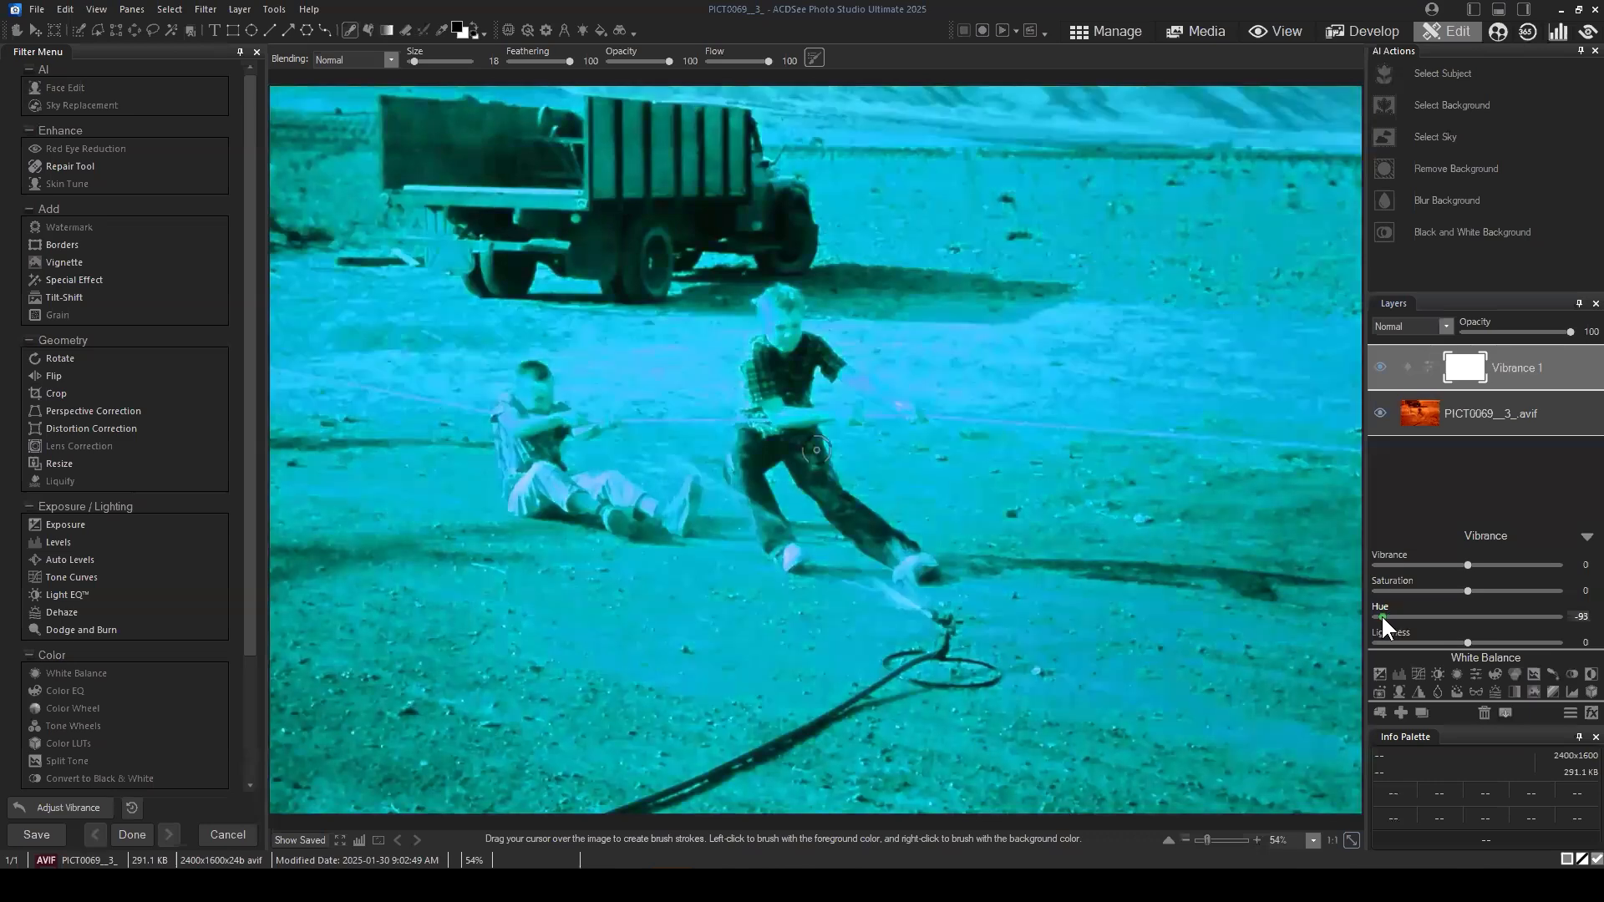
pyautogui.click(1431, 323)
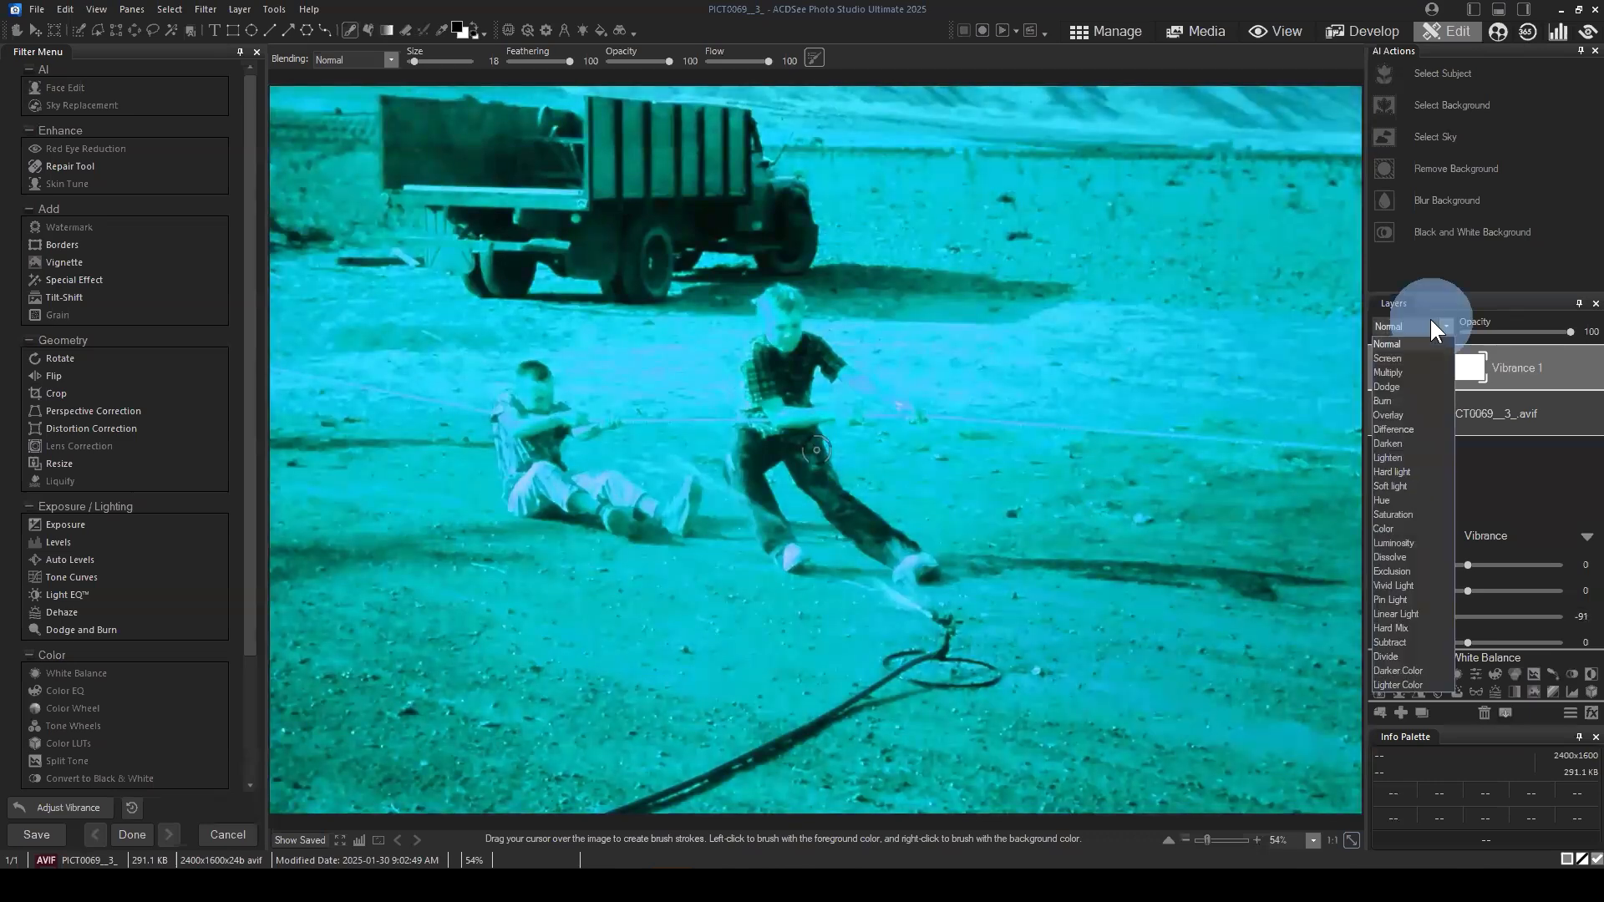
pyautogui.click(1391, 486)
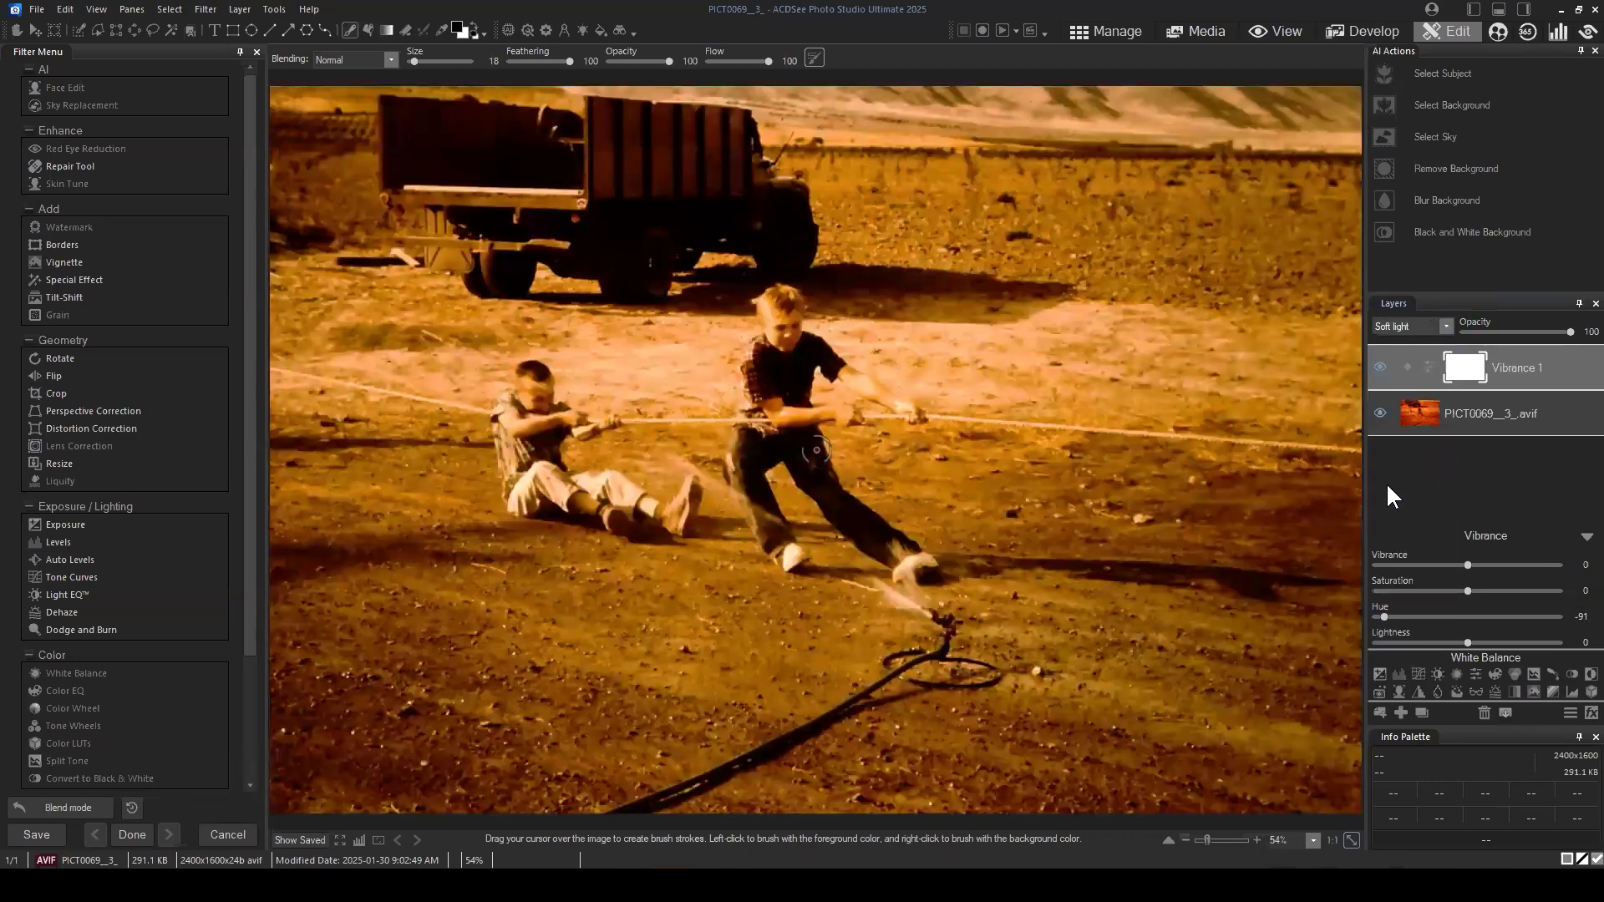
pyautogui.click(1379, 367)
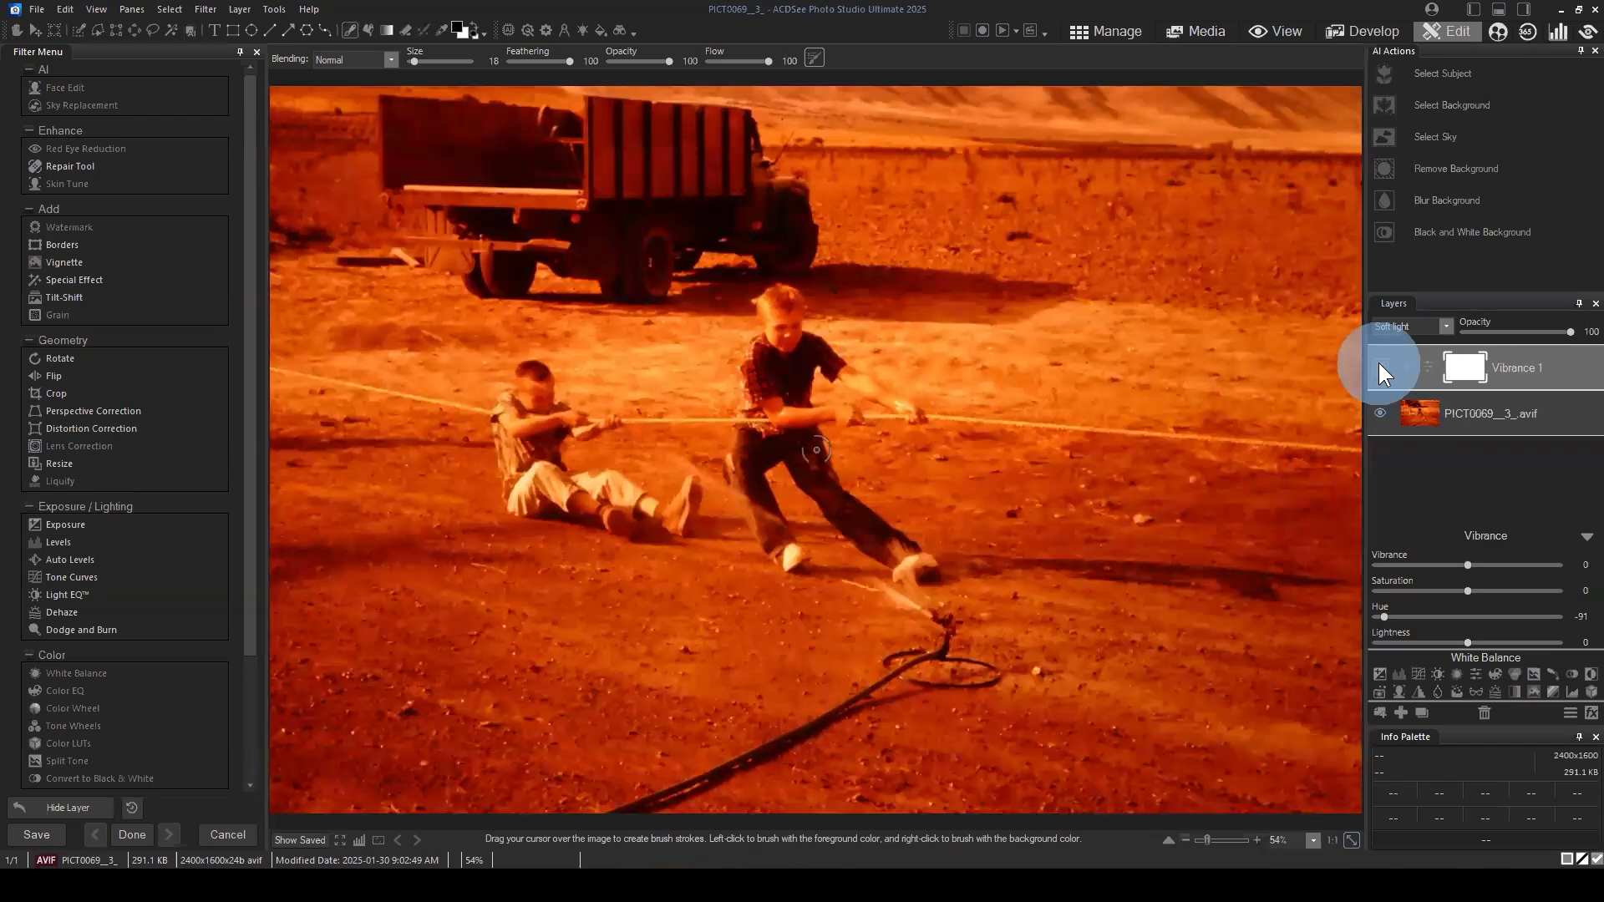
pyautogui.click(1379, 368)
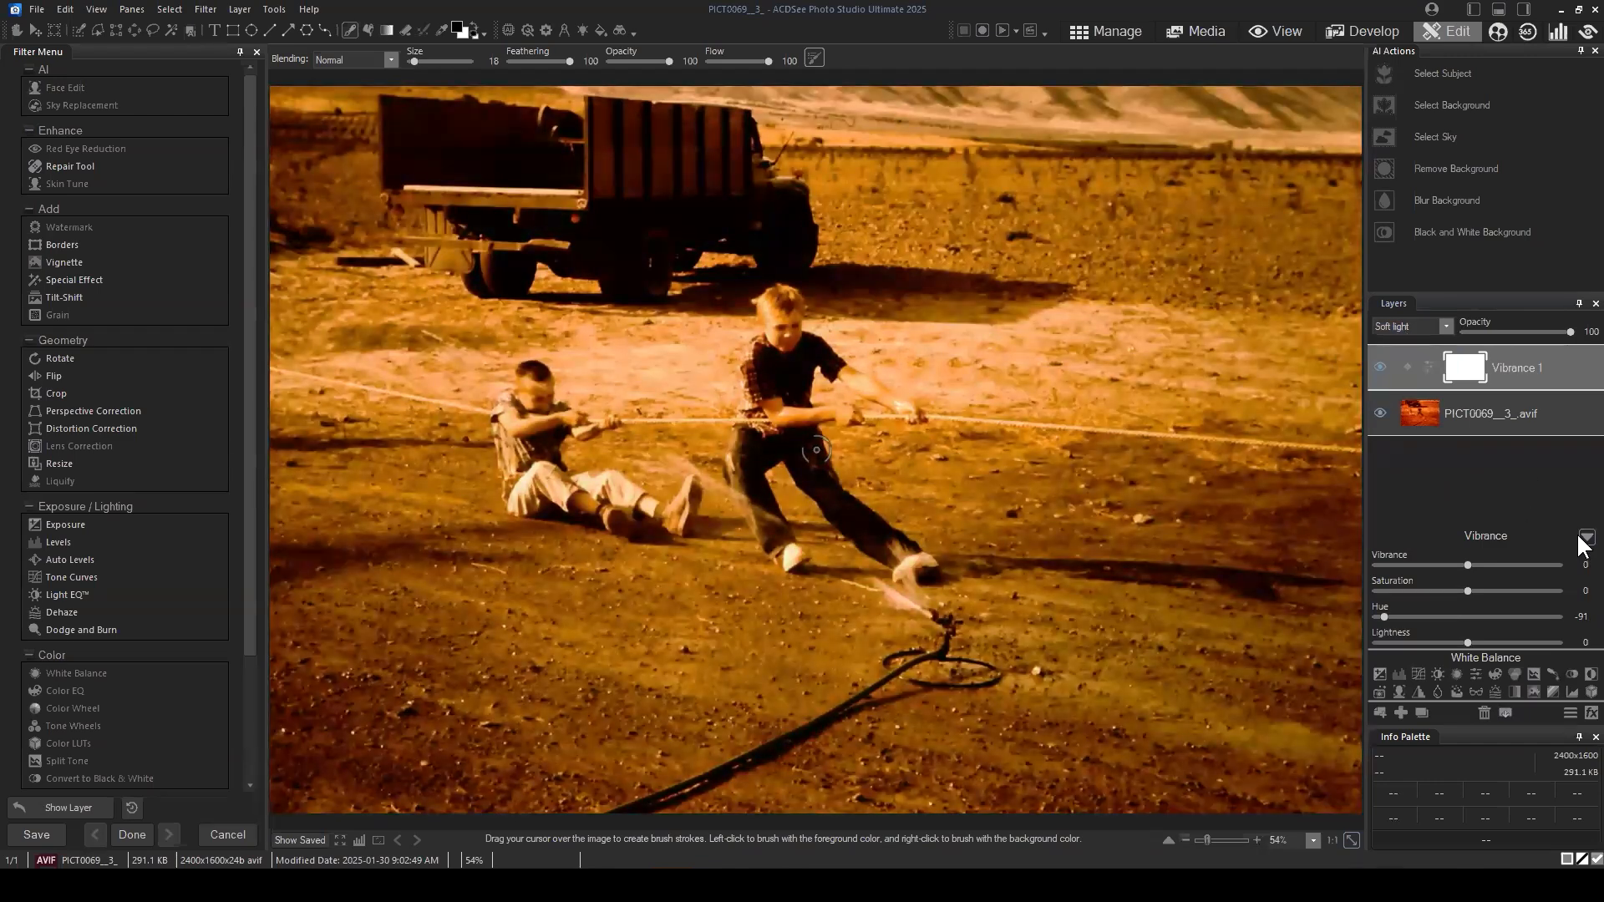
# Step: Add a White Balance adjustment layer above the Vibrance layer and cool the temperature to about -46, trying the tint as well
pyautogui.click(1455, 673)
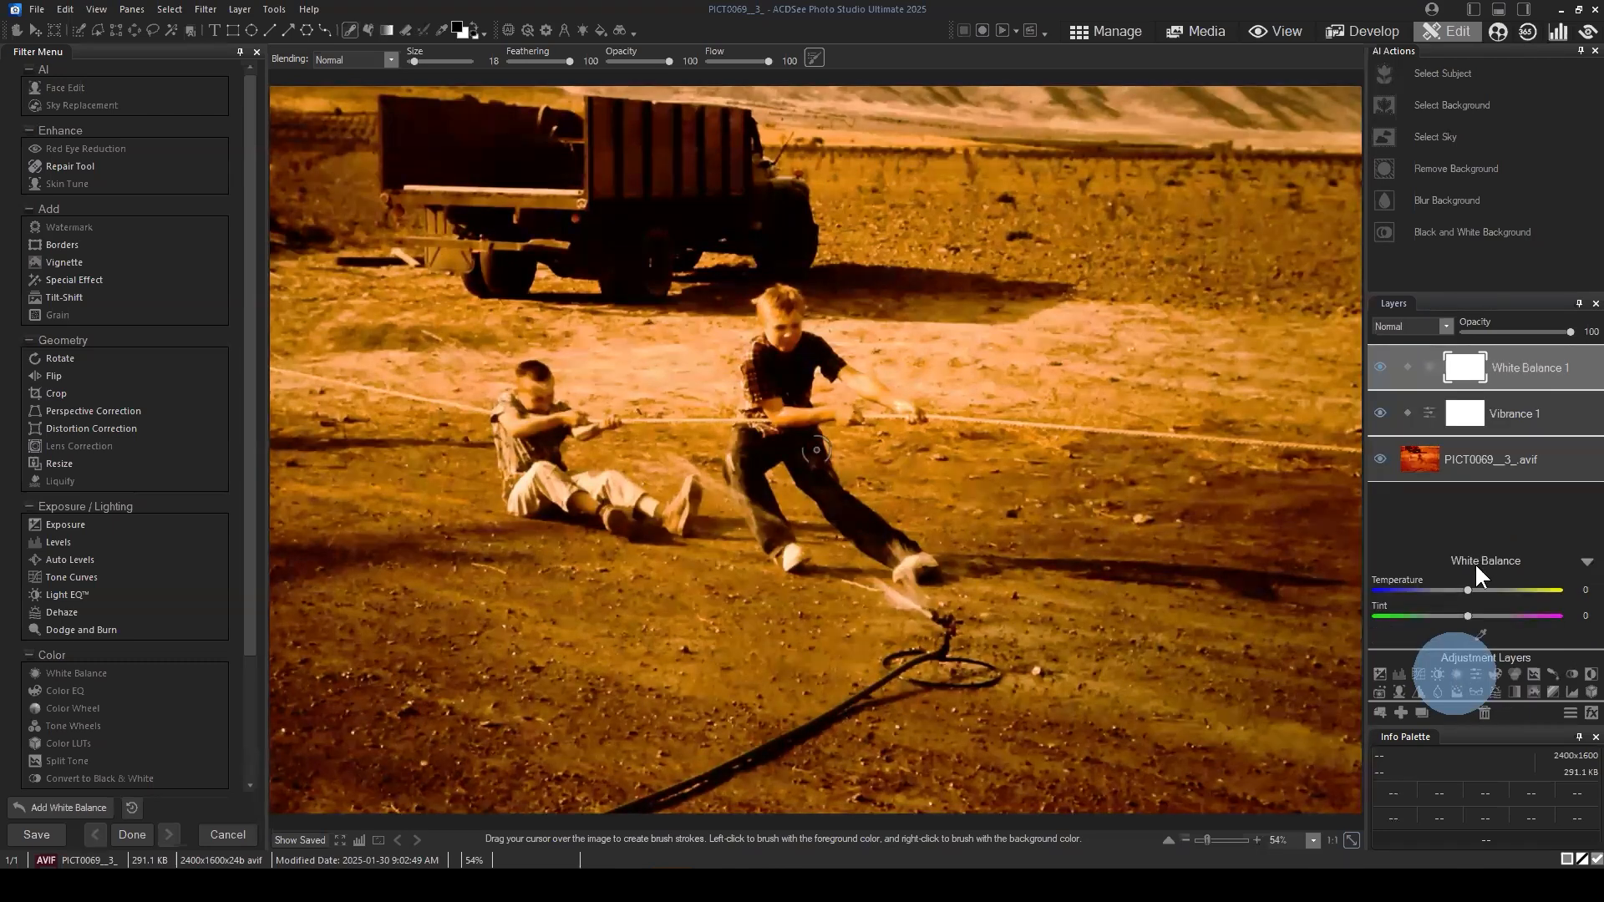
pyautogui.moveTo(1468, 591); pyautogui.dragTo(1423, 590)
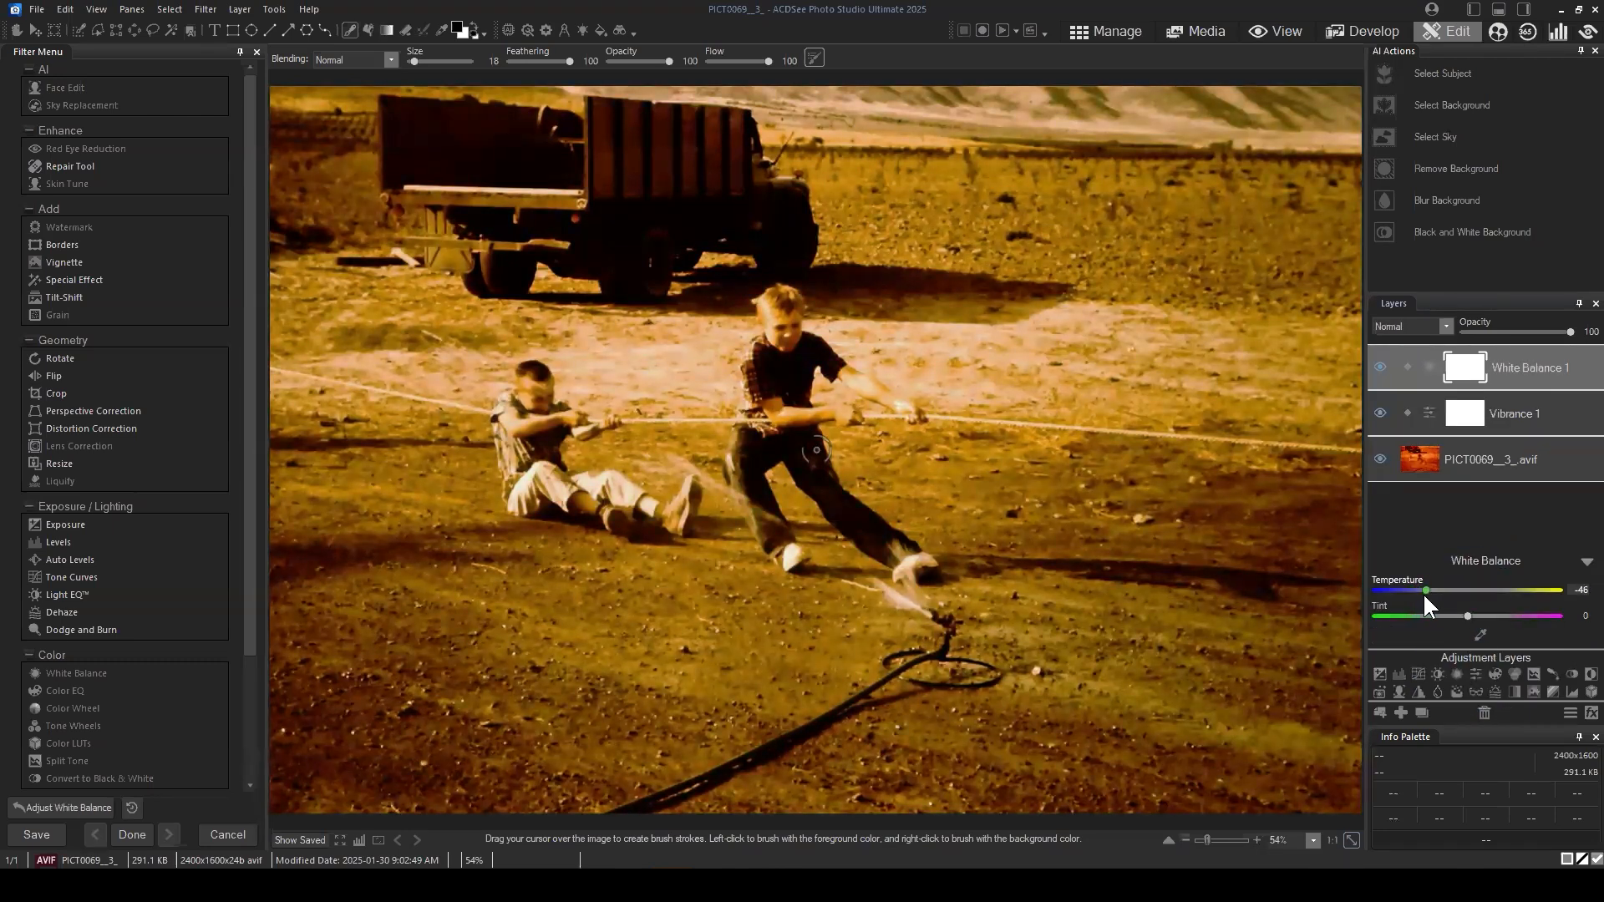
pyautogui.click(1422, 594)
pyautogui.moveTo(1468, 616); pyautogui.dragTo(1448, 590)
pyautogui.doubleClick(1455, 616)
pyautogui.click(1586, 563)
# Step: Select the Vibrance 1 layer, test its hue in both directions, set Hue to -94 and collapse its settings
pyautogui.click(1517, 418)
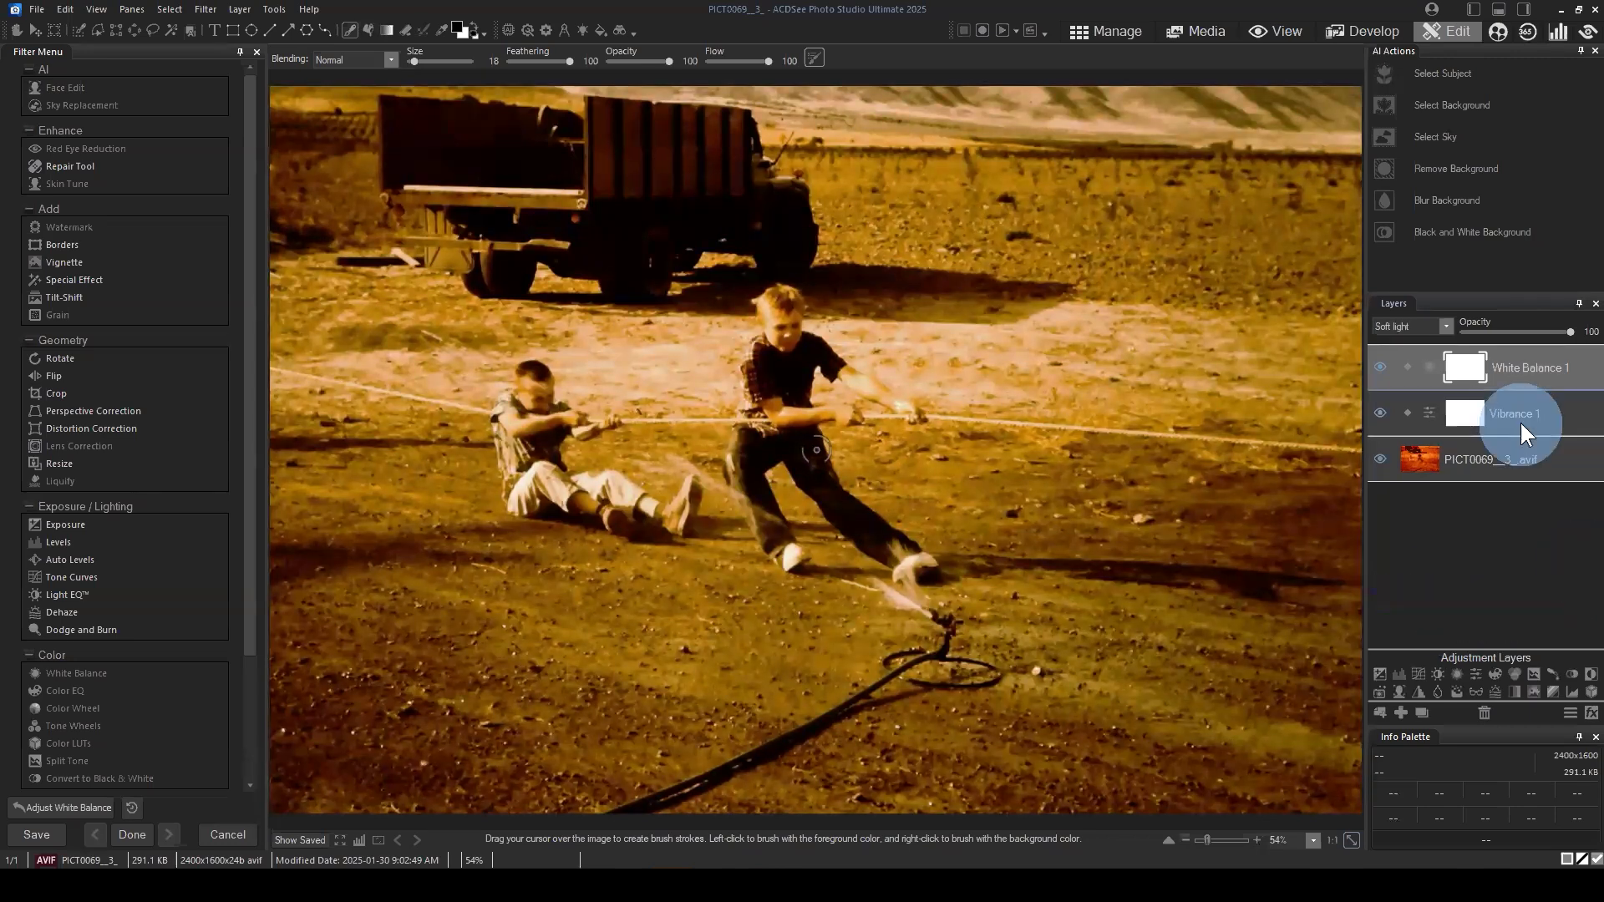
pyautogui.click(1567, 334)
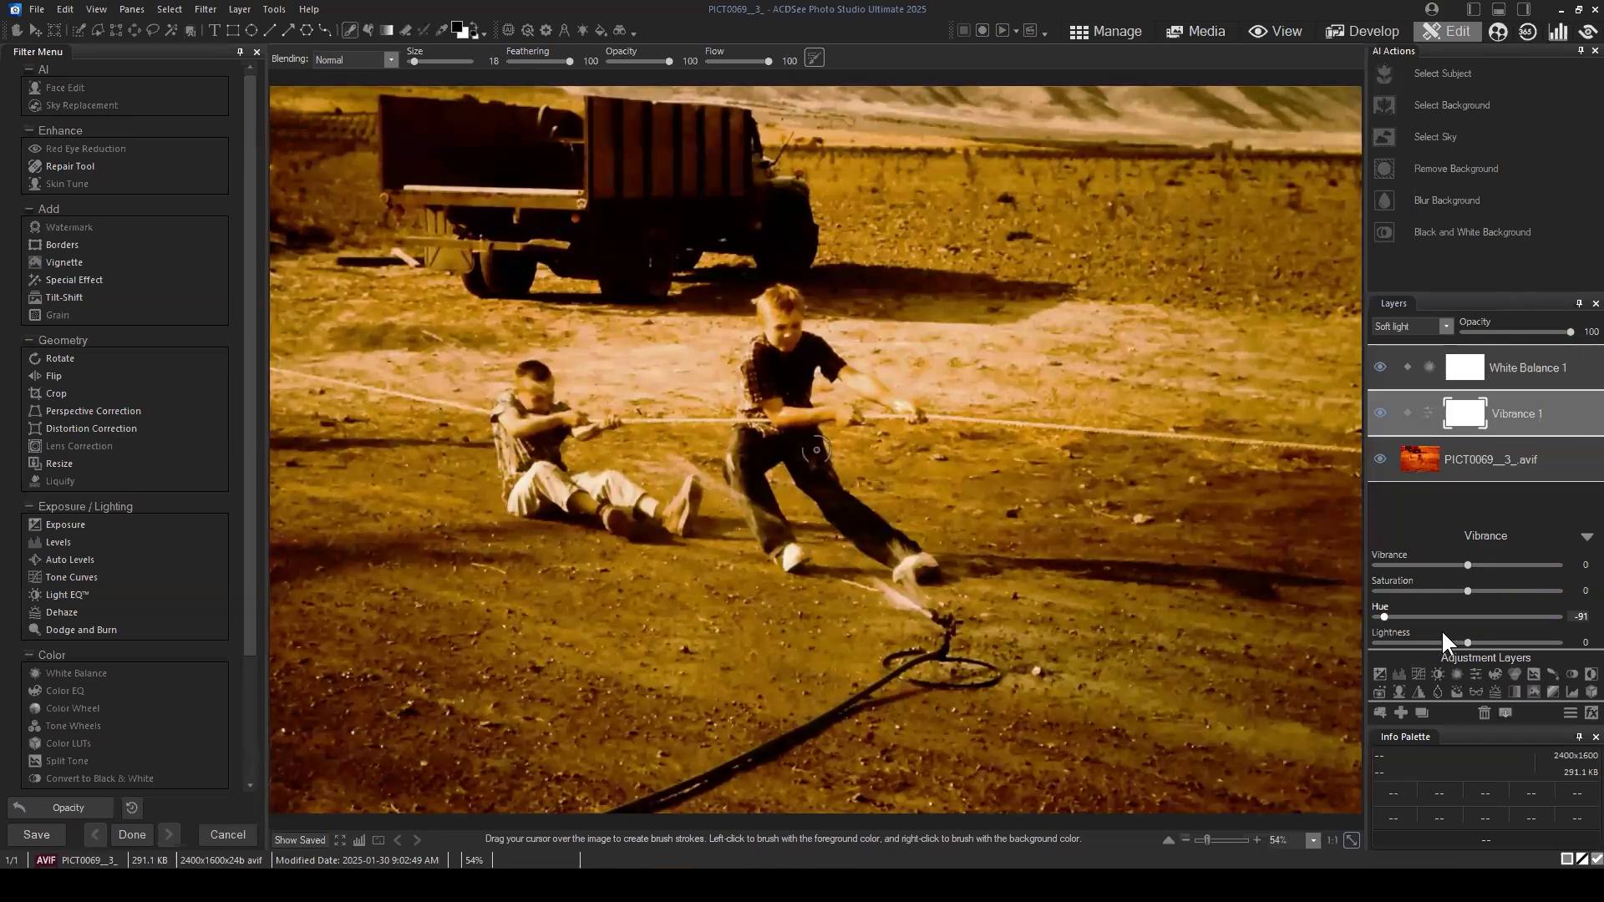
pyautogui.moveTo(1384, 616); pyautogui.dragTo(1523, 614)
pyautogui.moveTo(1462, 616); pyautogui.dragTo(1383, 616)
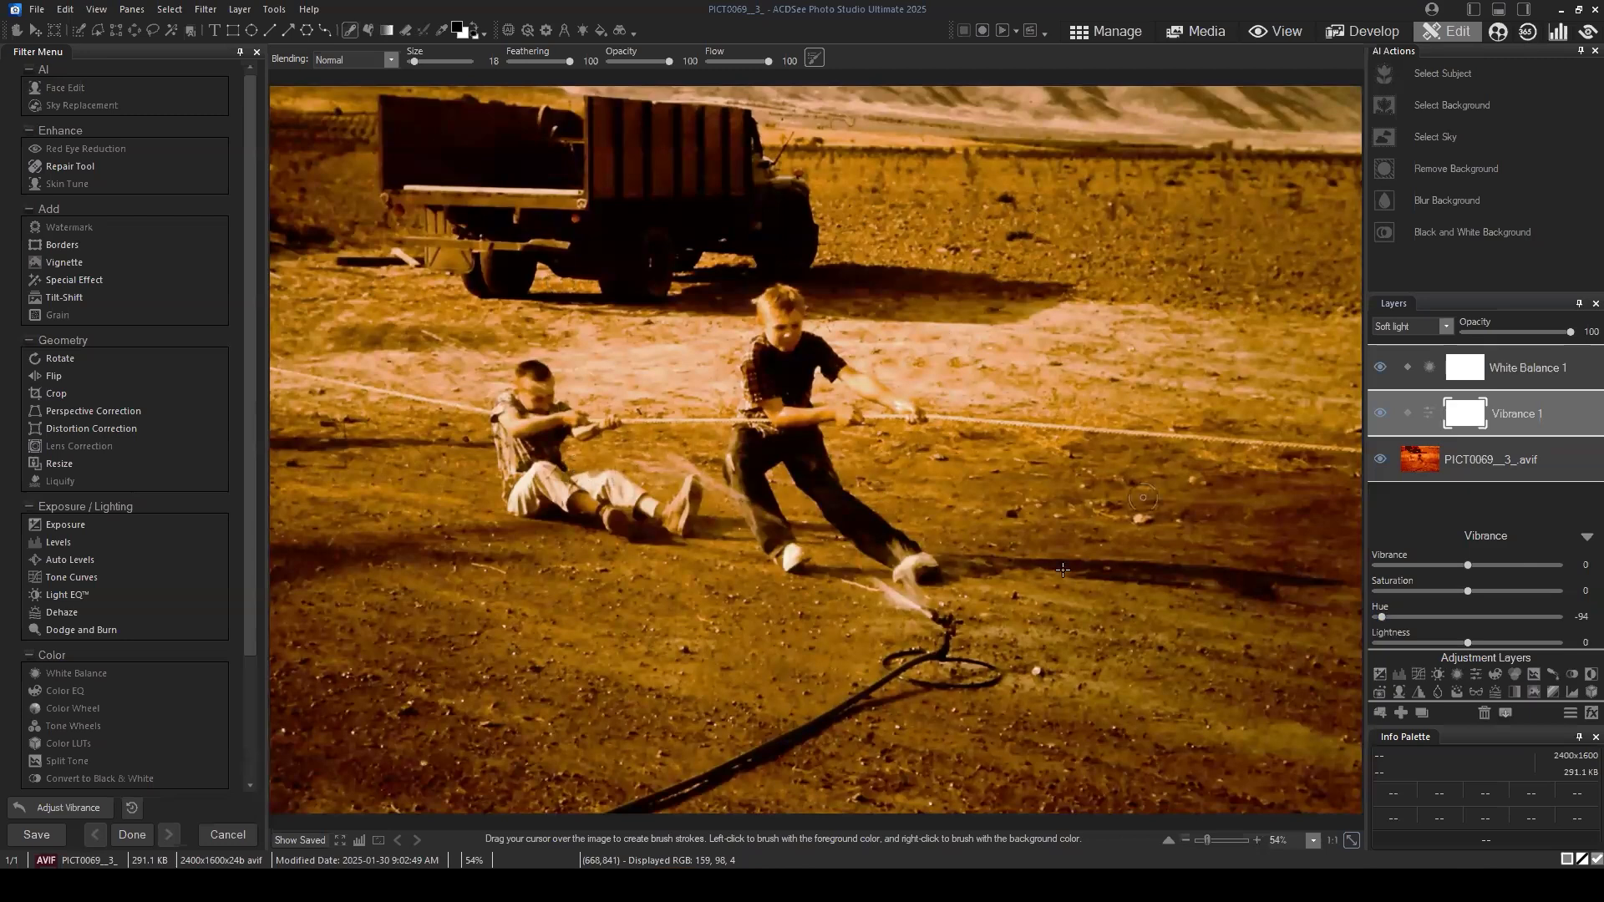
pyautogui.click(1584, 539)
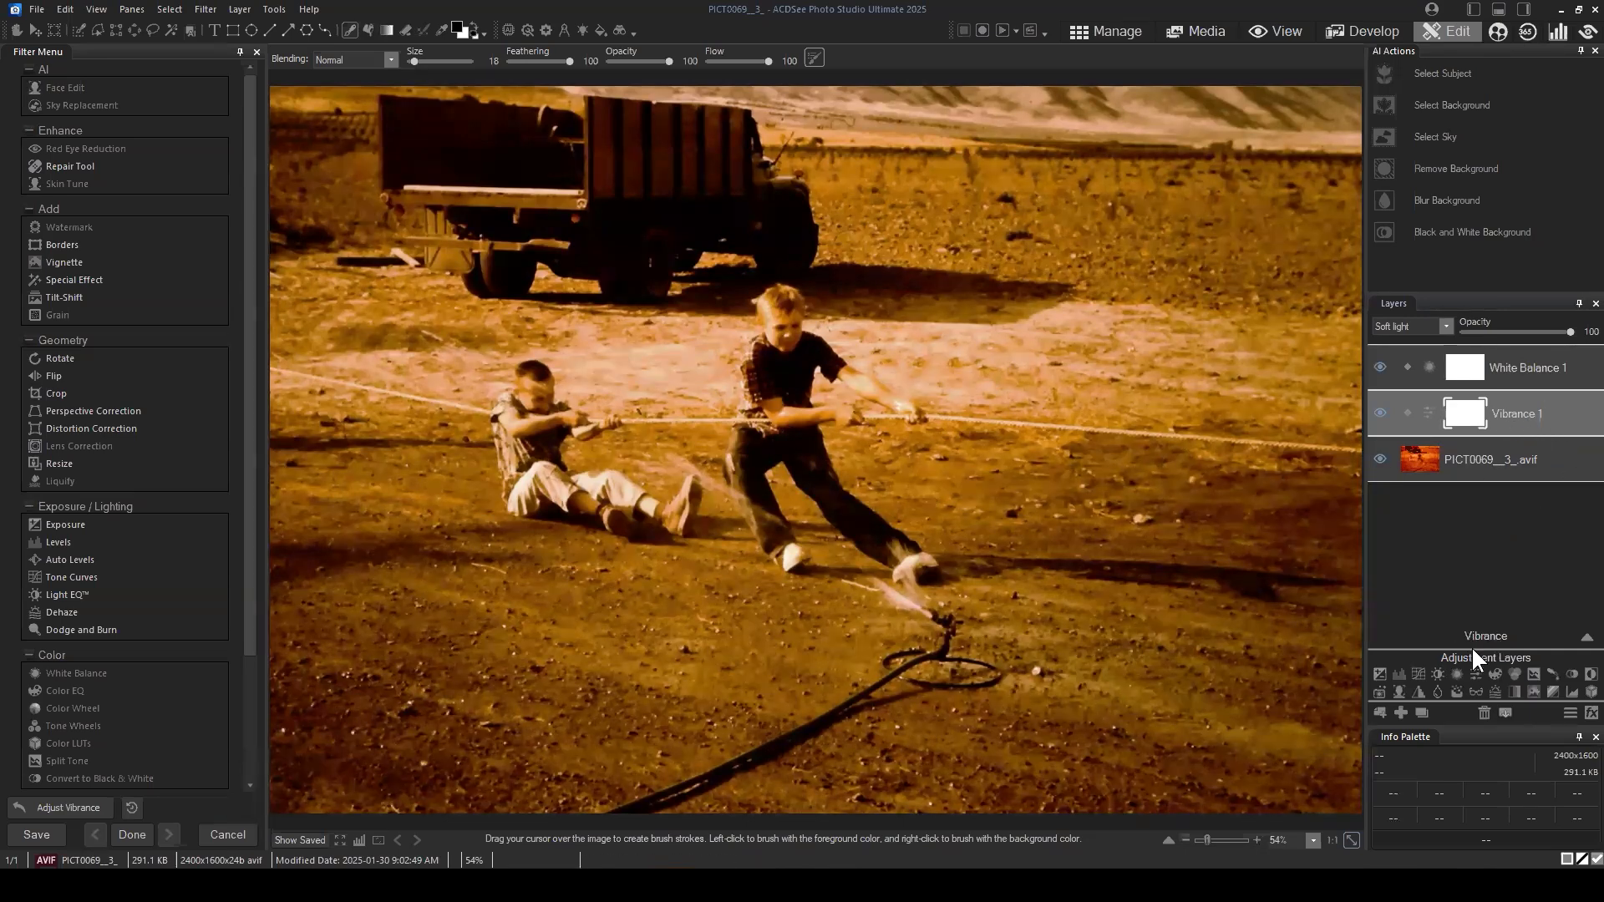
# Step: Try the Hue, Hard light and Subtract blend modes on the Vibrance 1 layer and return it to Soft light
pyautogui.click(1519, 412)
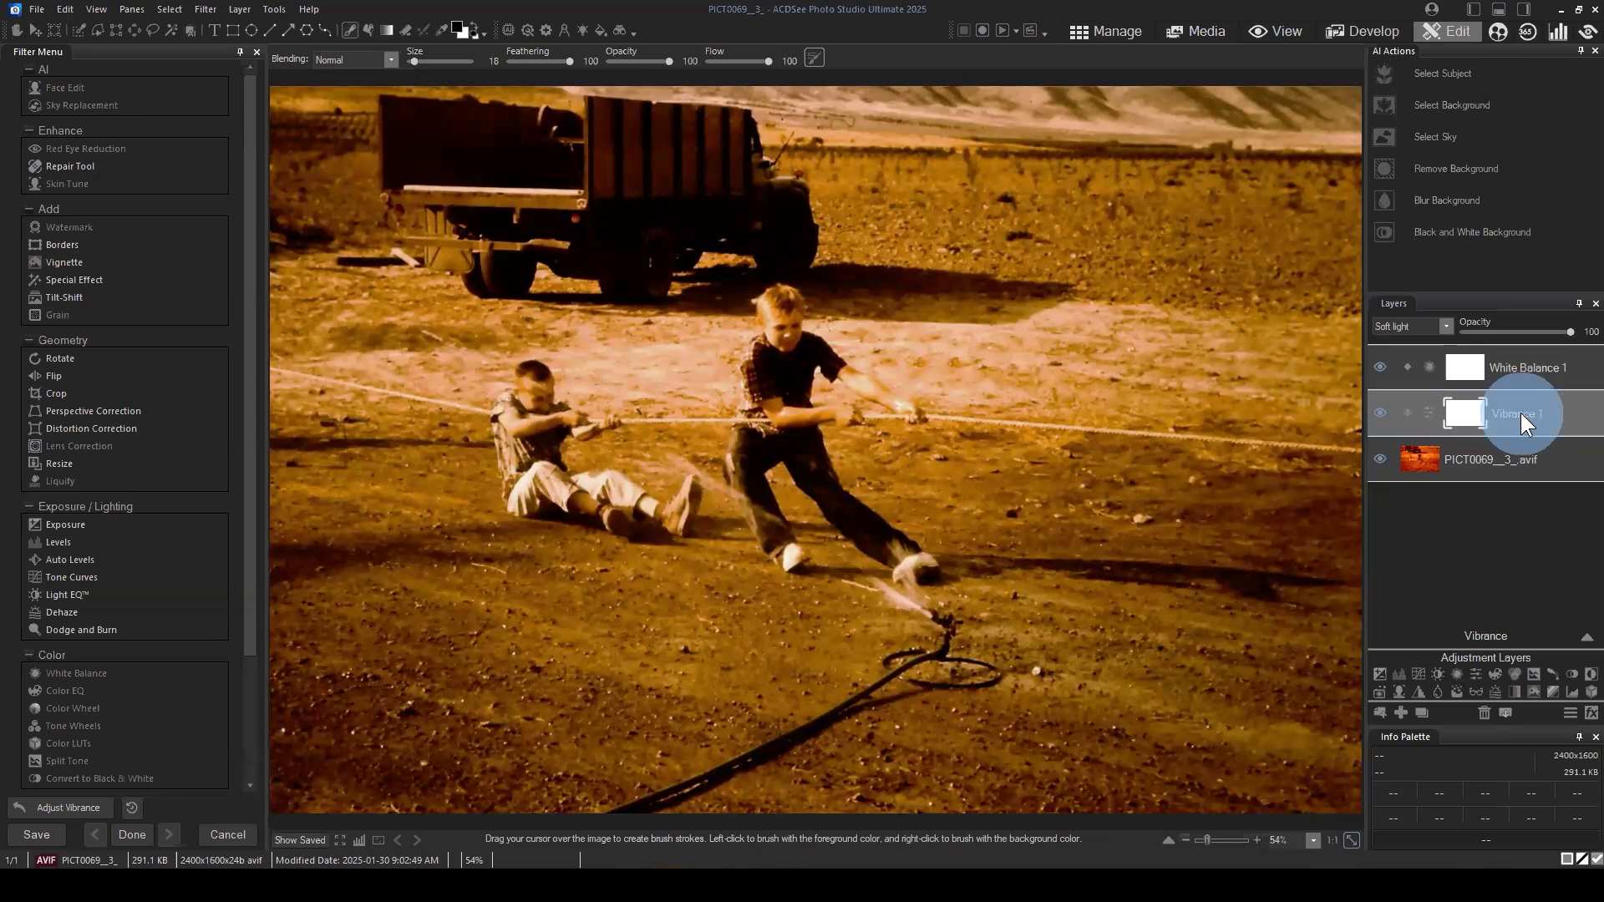
pyautogui.click(1581, 635)
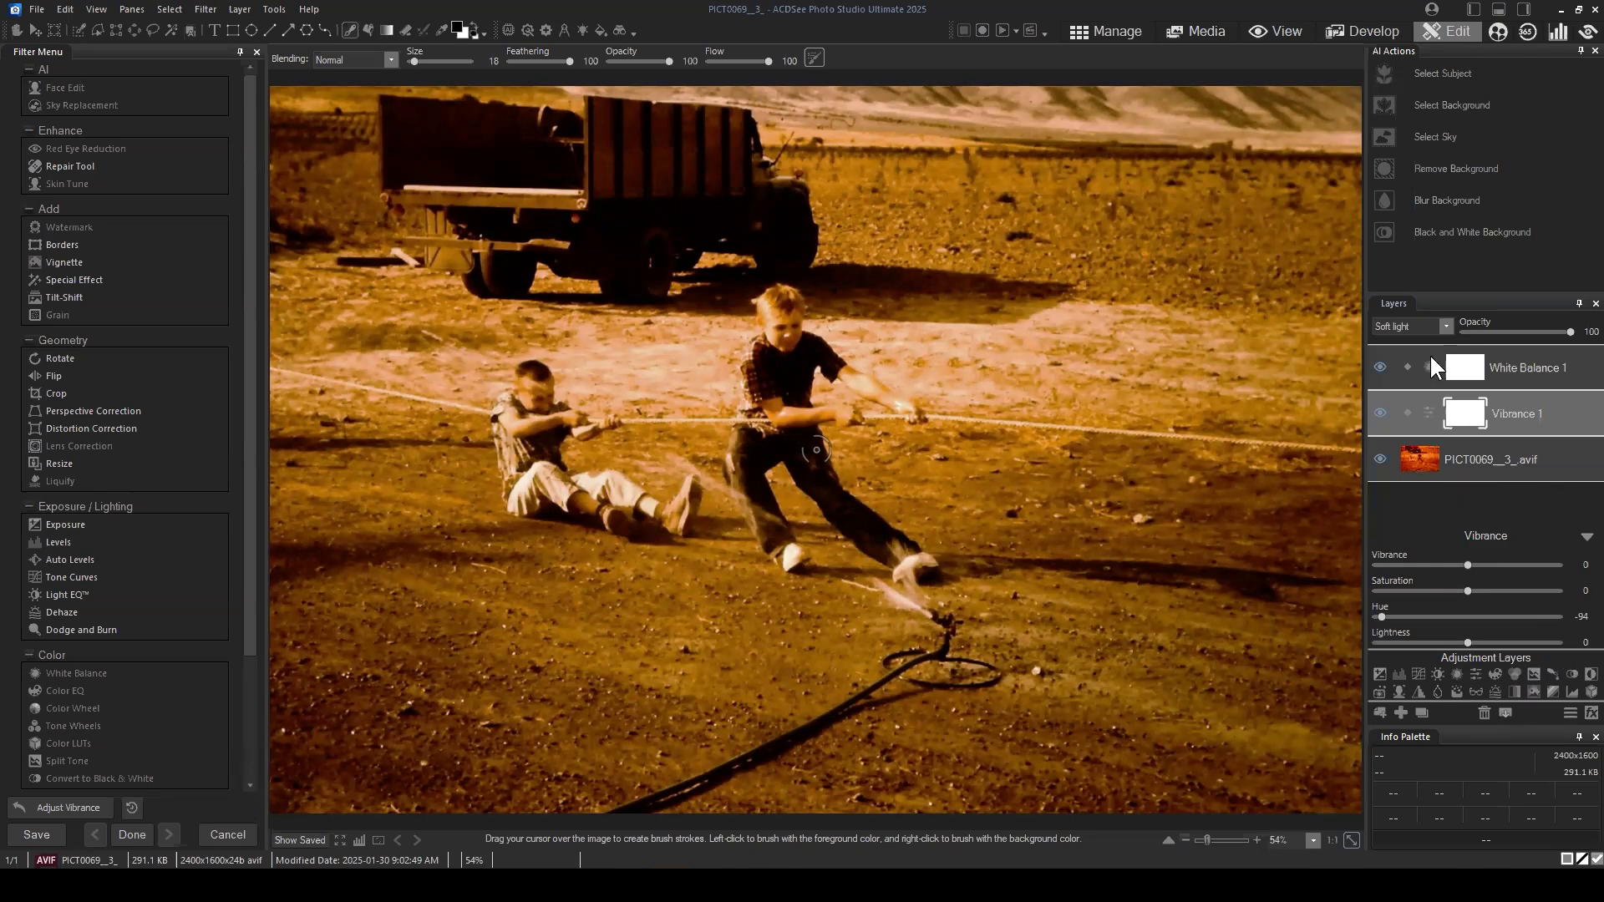
pyautogui.click(1440, 326)
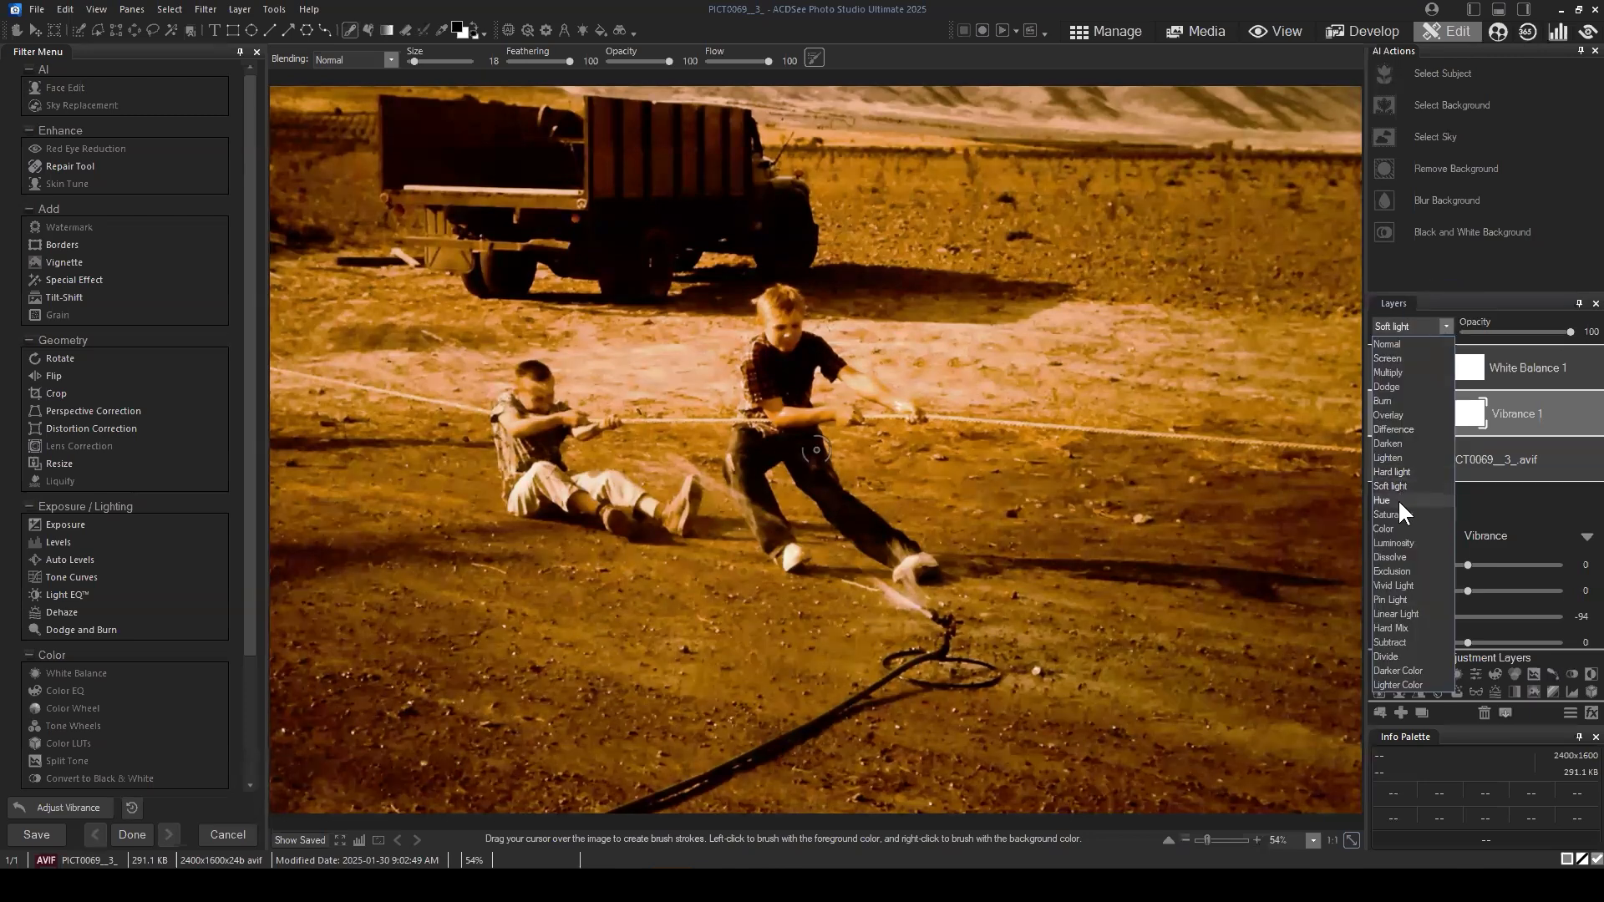
pyautogui.click(1397, 499)
pyautogui.click(1434, 328)
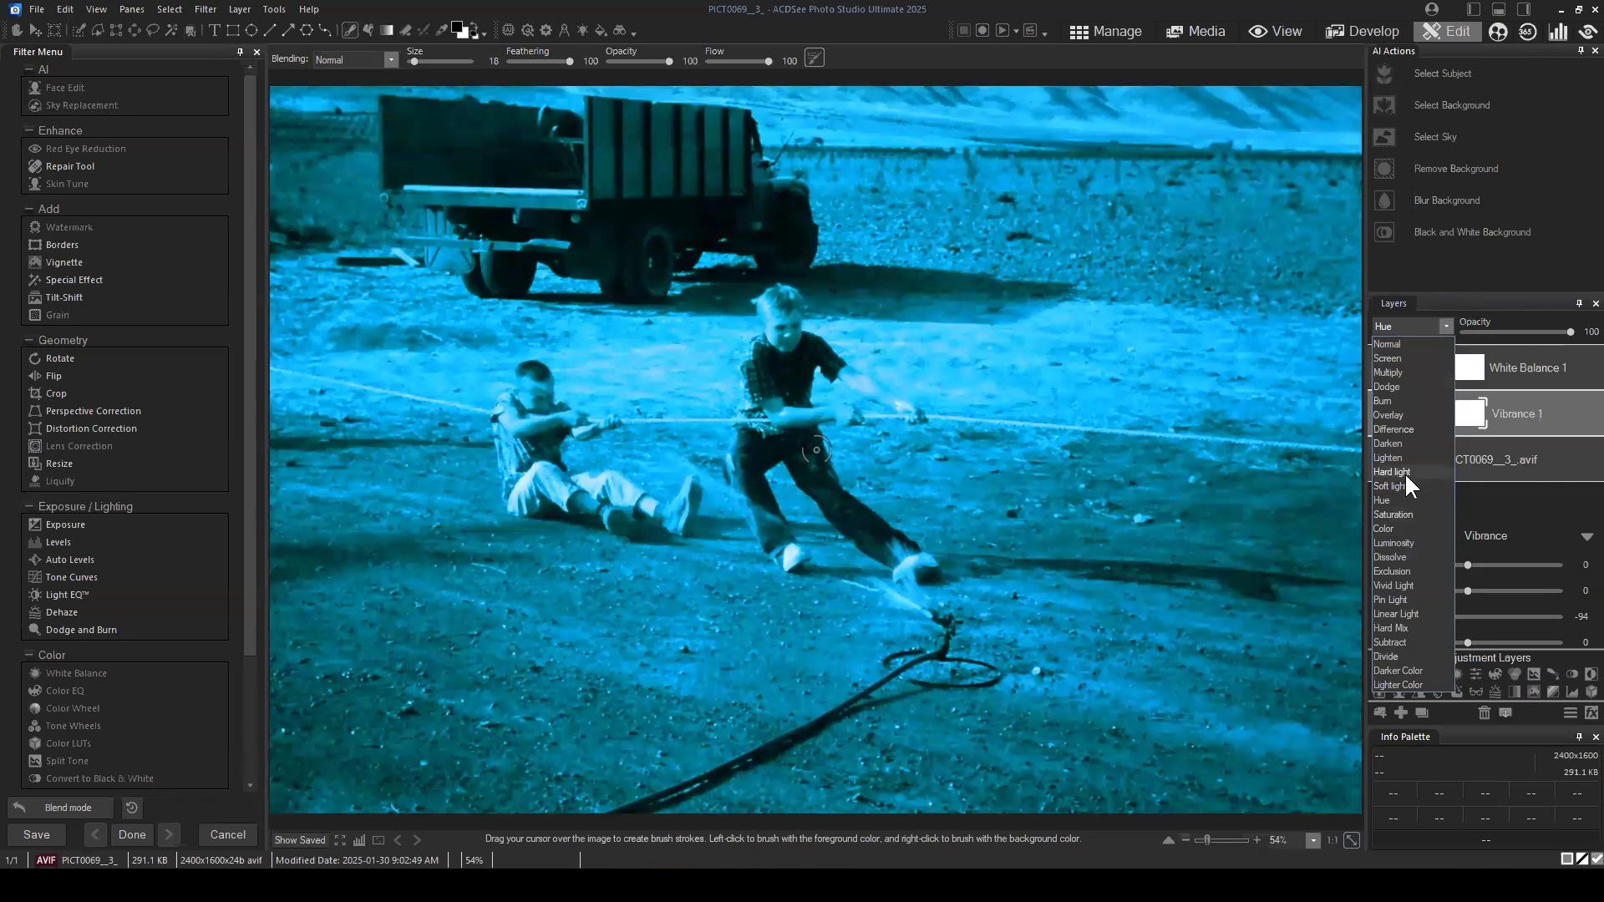
pyautogui.click(1406, 473)
pyautogui.click(1445, 324)
pyautogui.click(1408, 484)
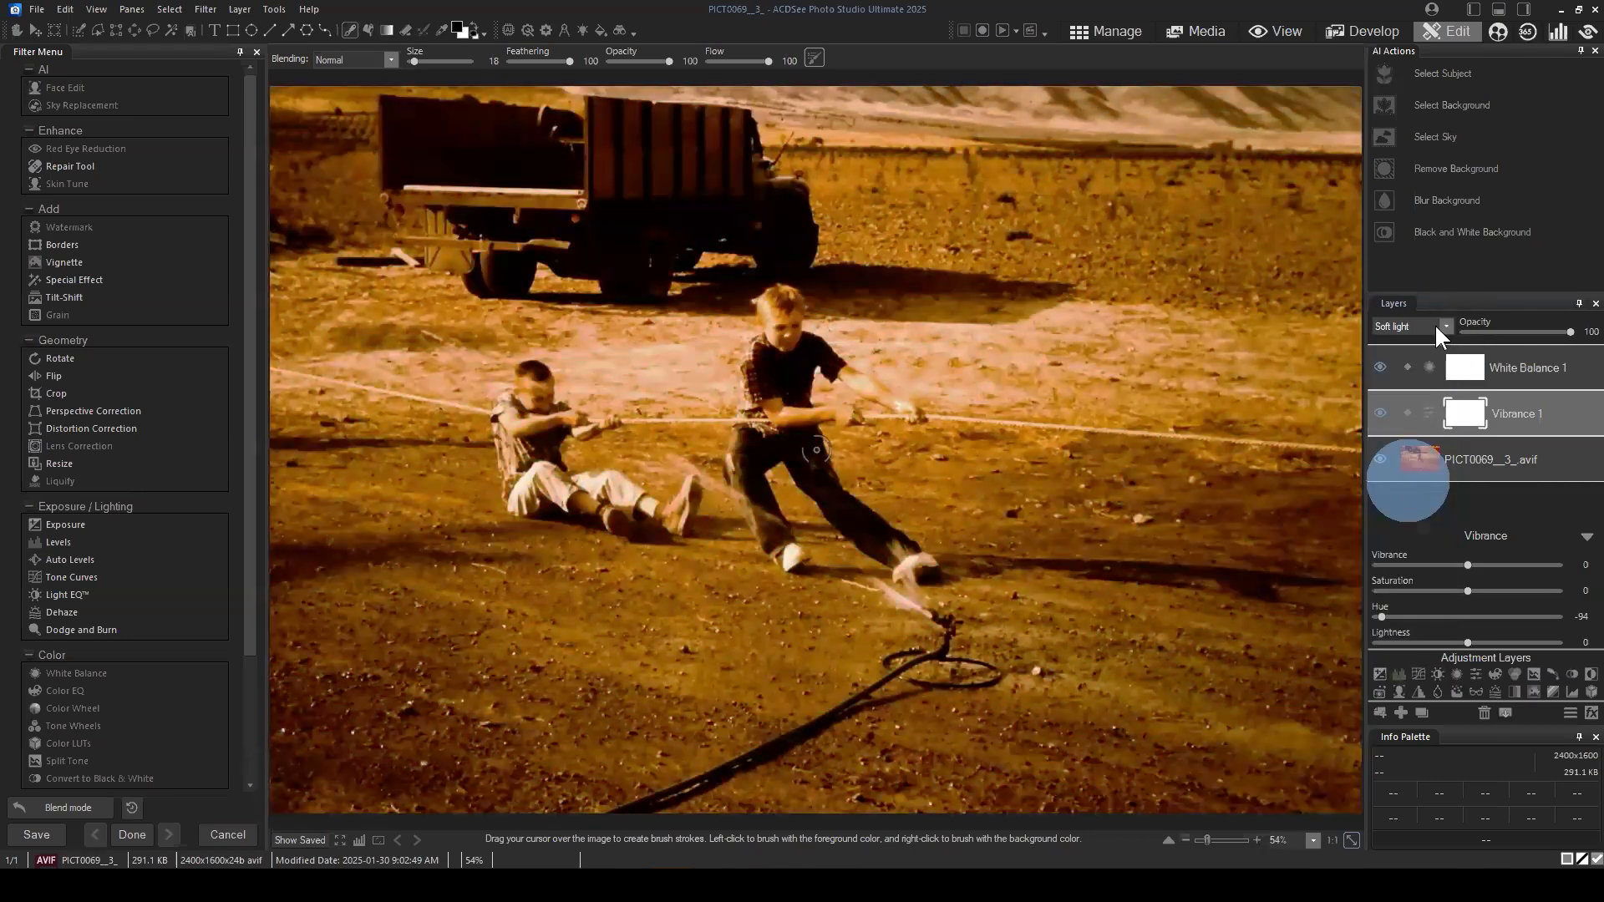
pyautogui.click(1435, 325)
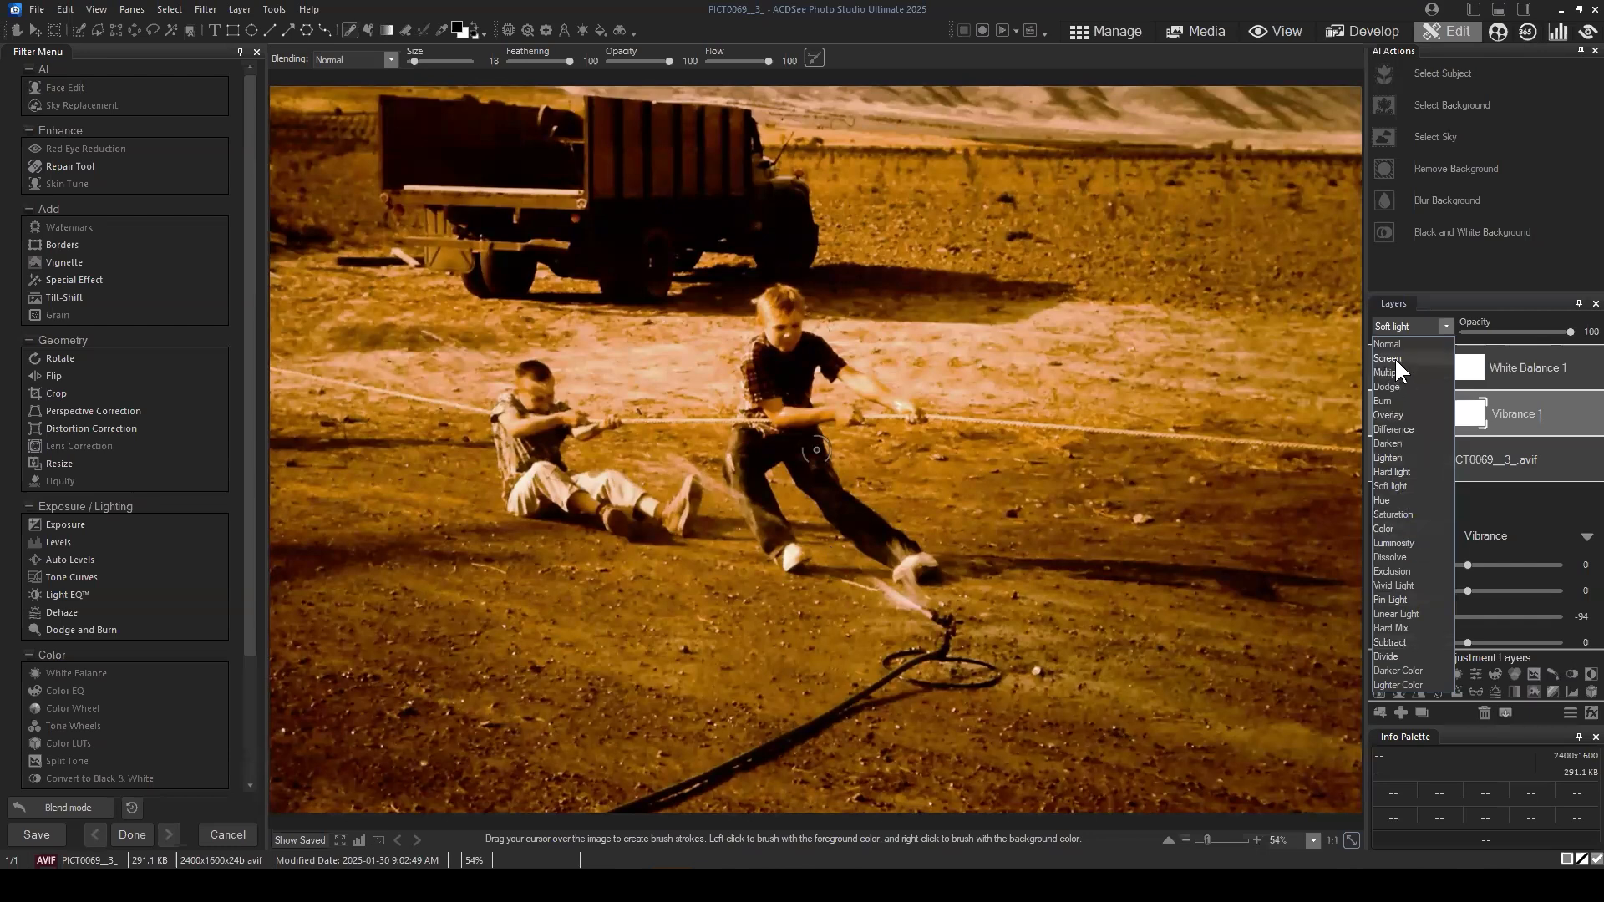
pyautogui.click(1396, 645)
pyautogui.click(1424, 326)
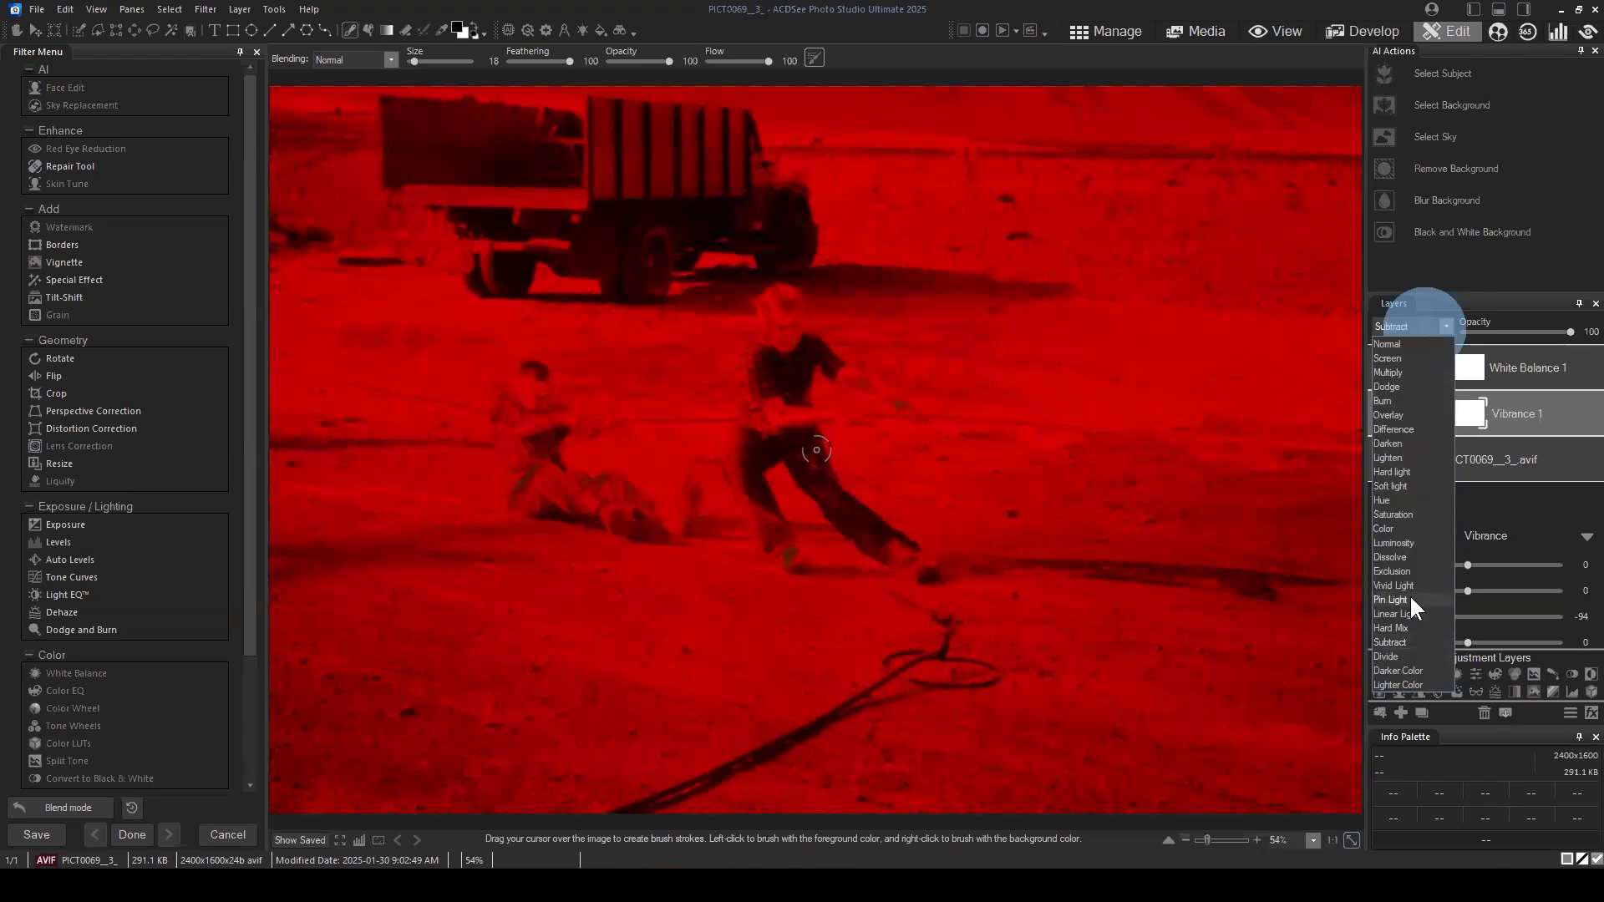
pyautogui.click(1401, 485)
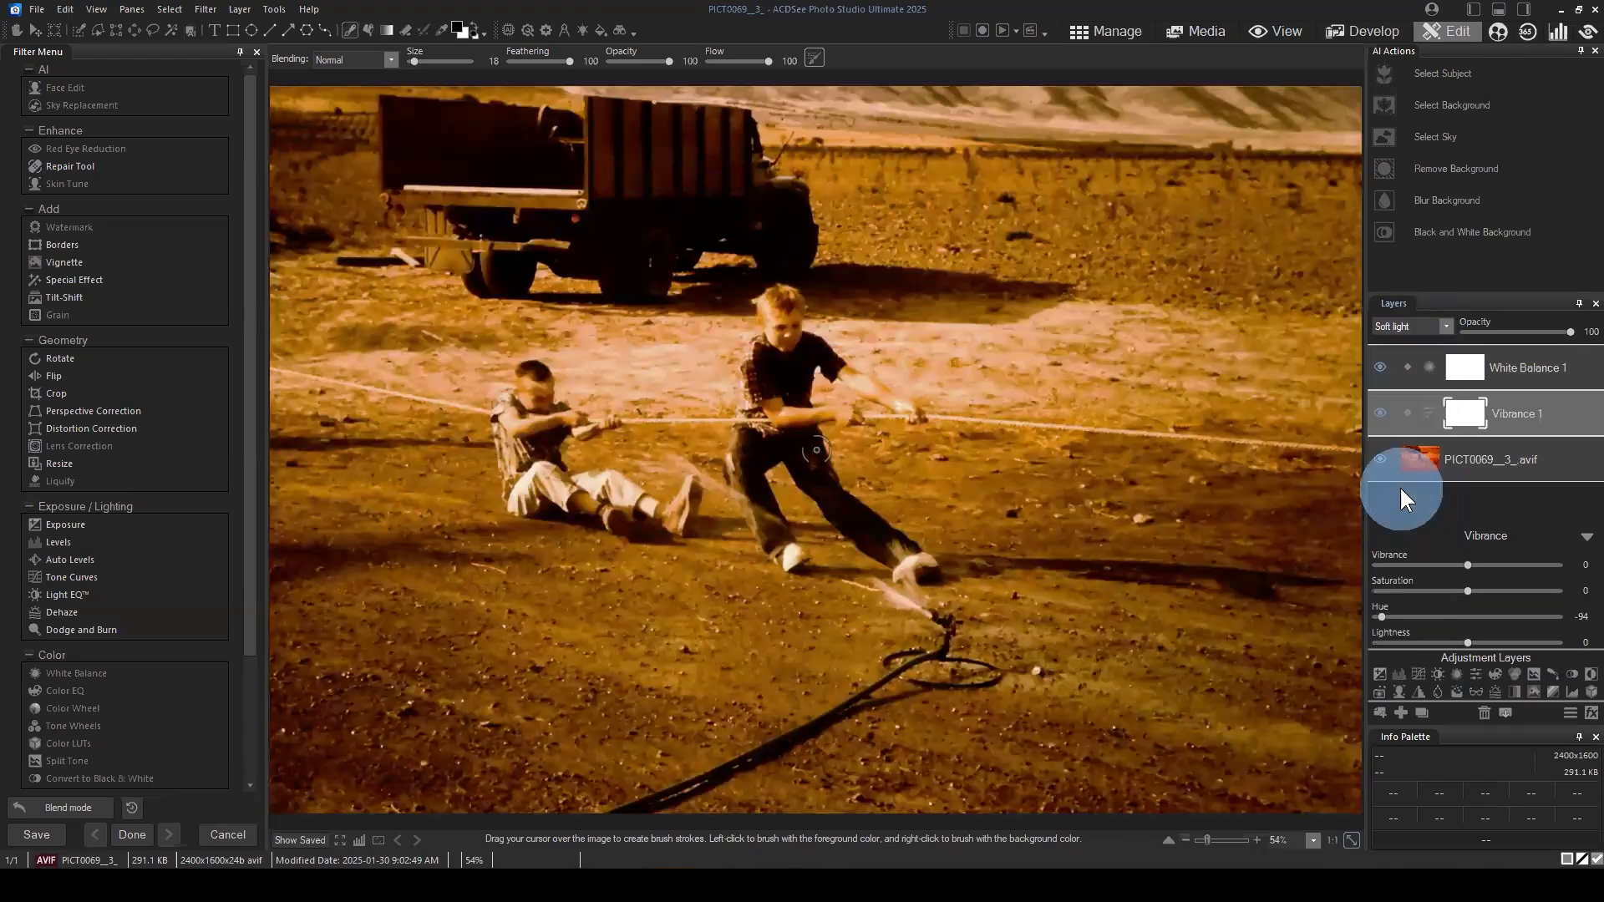
# Step: Compare the photo with the Vibrance 1 layer hidden and shown, leaving the layer visible
pyautogui.click(1381, 412)
pyautogui.click(1380, 412)
pyautogui.click(1379, 409)
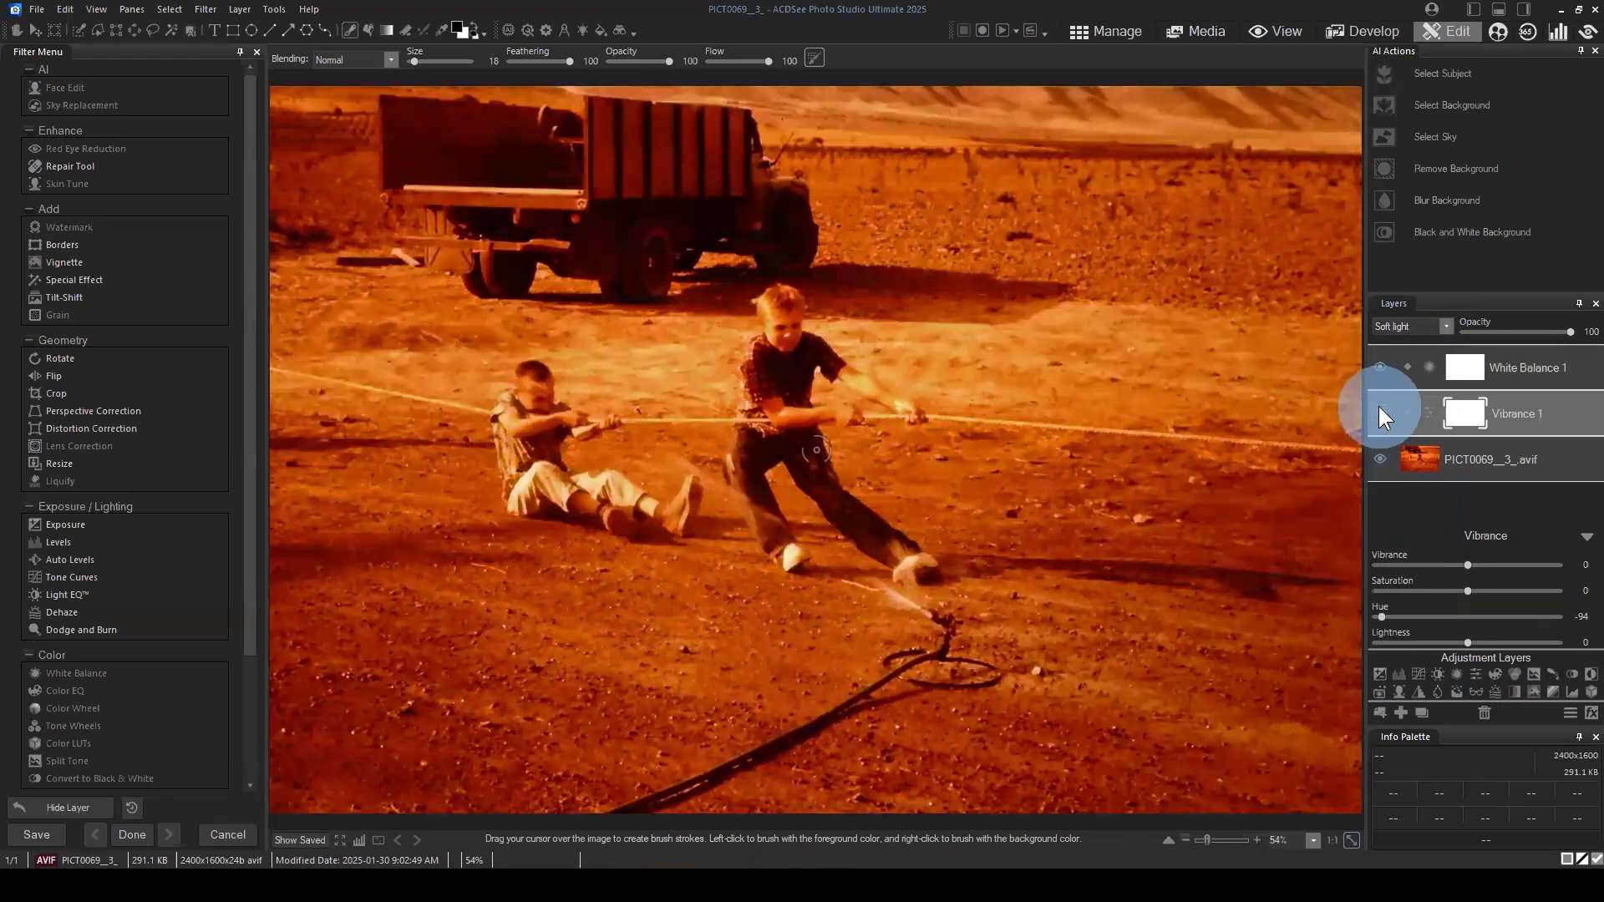
pyautogui.click(1380, 411)
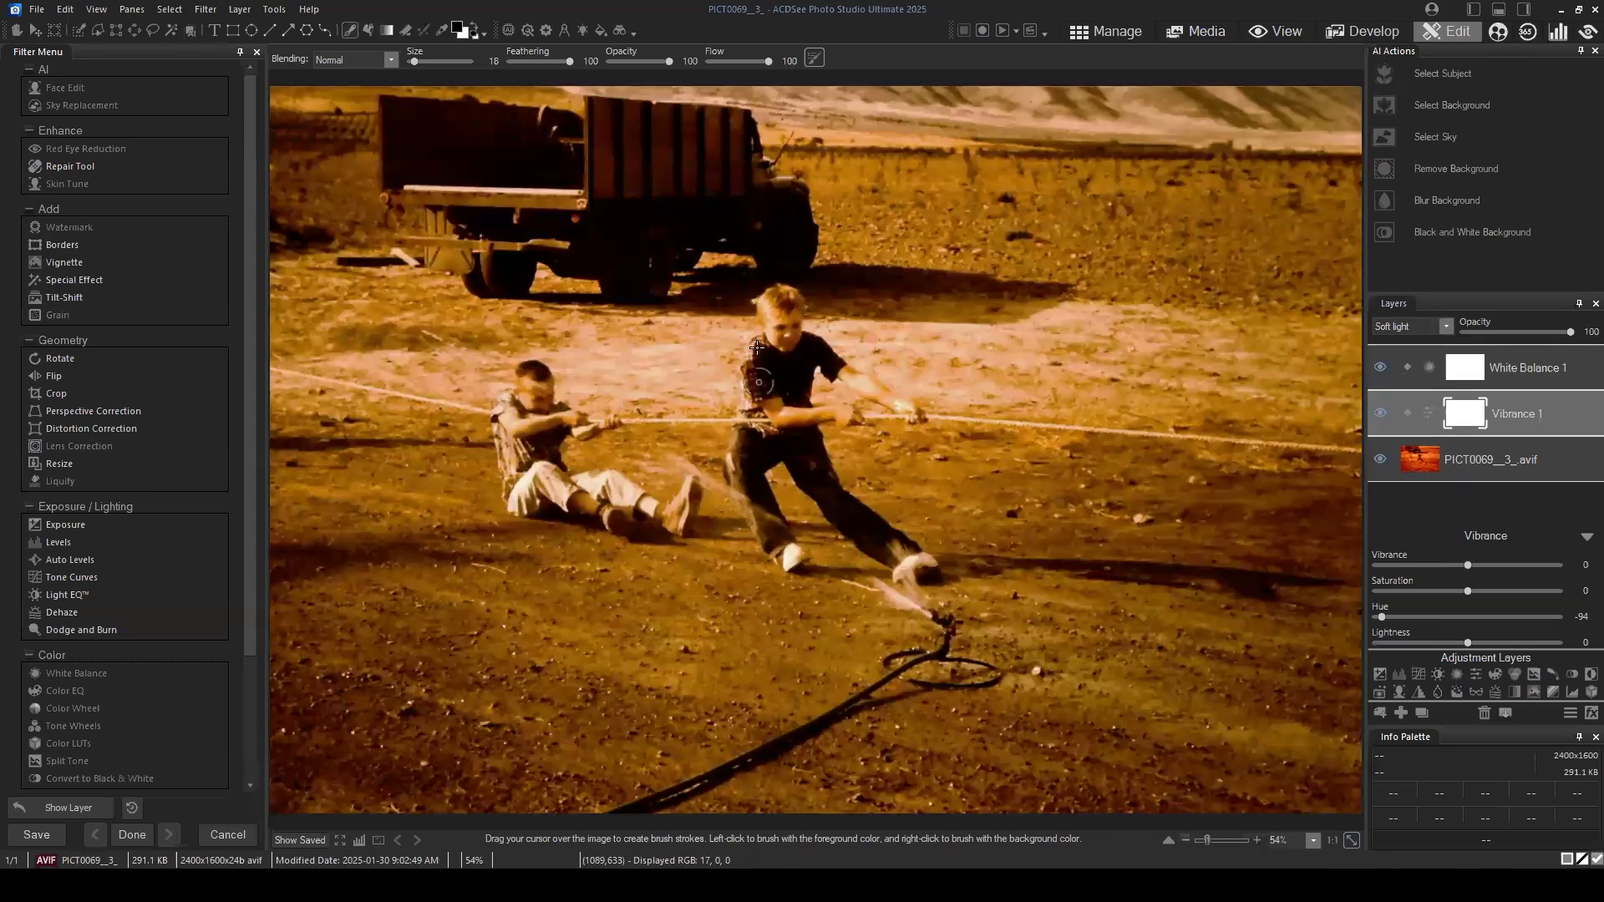
pyautogui.click(1376, 413)
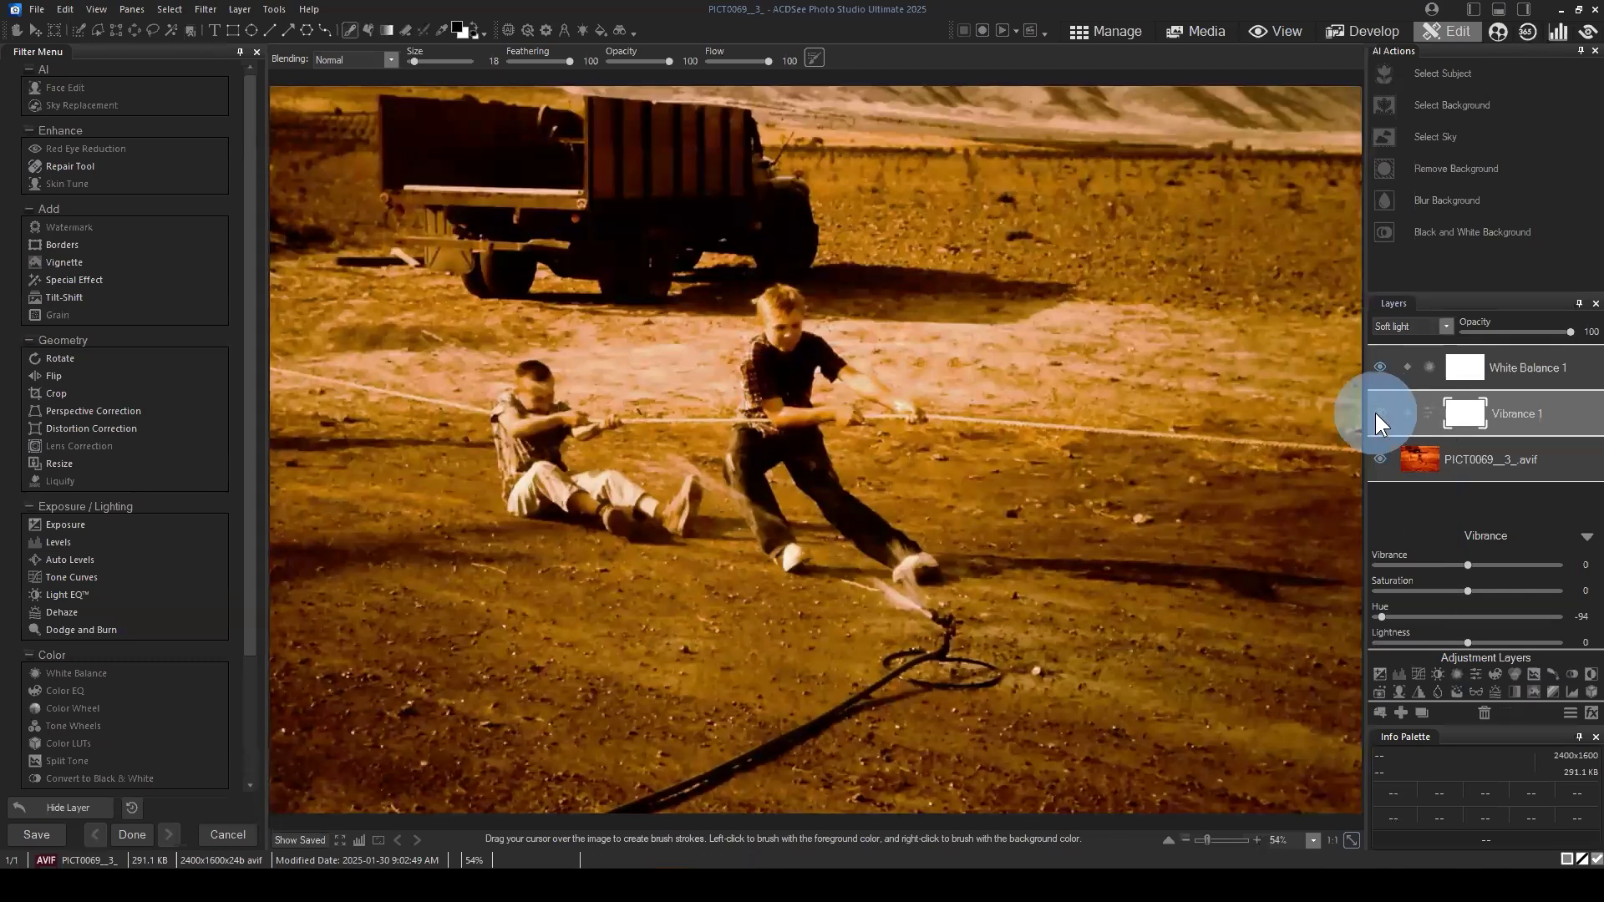
pyautogui.click(1381, 413)
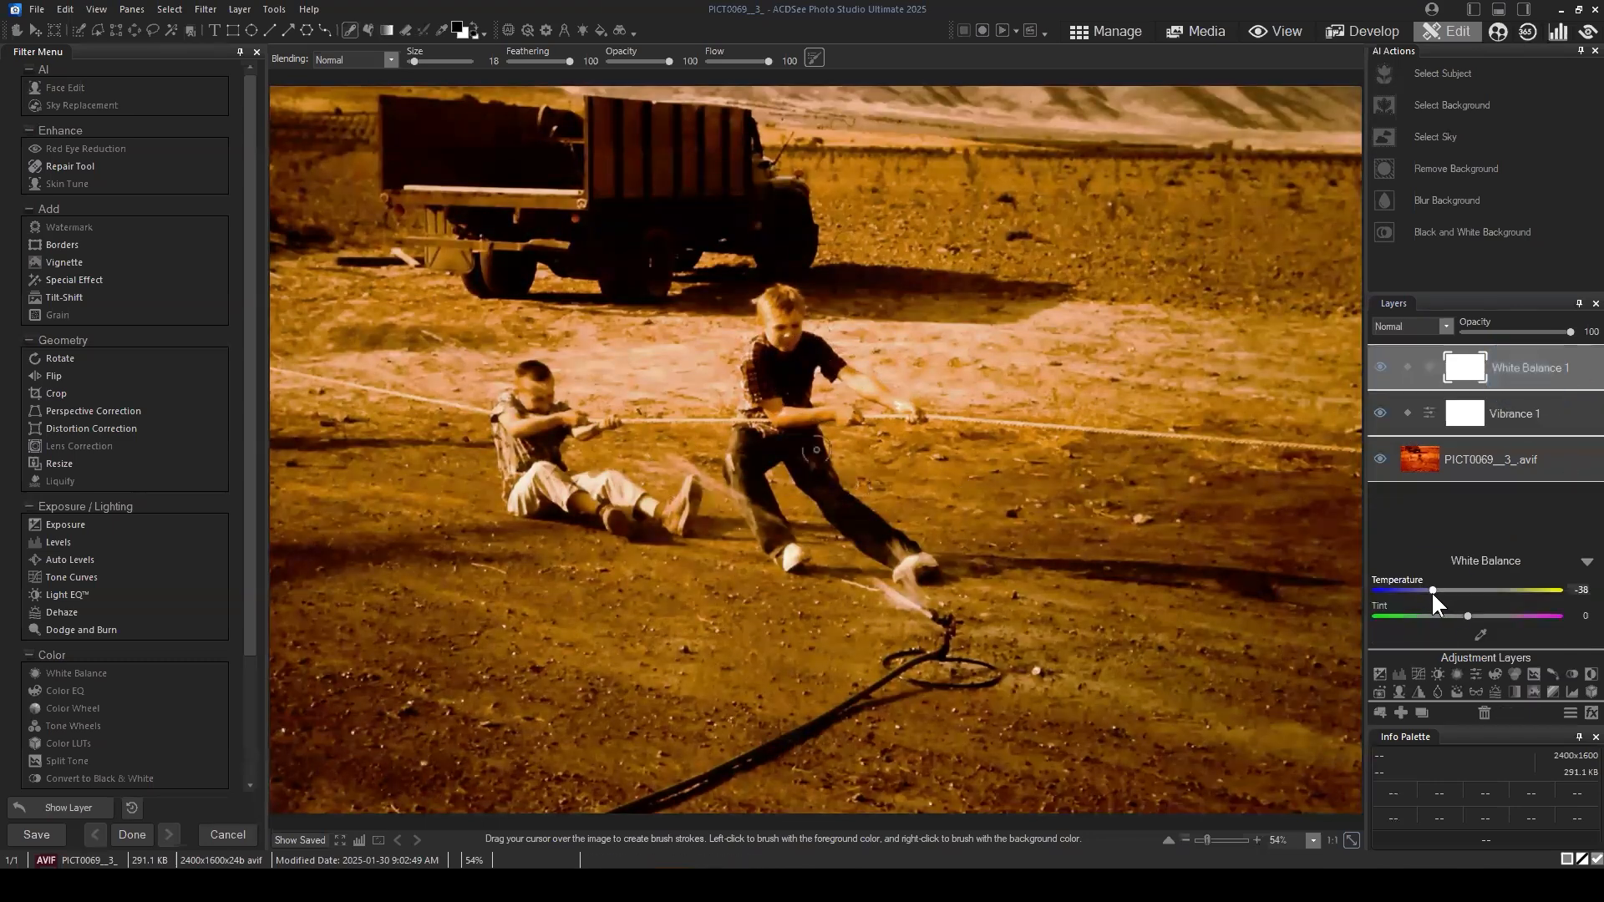
# Step: Try a temperature of -42 on the White Balance 1 layer and delete that layer
pyautogui.moveTo(1431, 590)
pyautogui.mouseDown()
pyautogui.moveTo(1391, 585)
pyautogui.moveTo(1431, 590)
pyautogui.mouseUp()
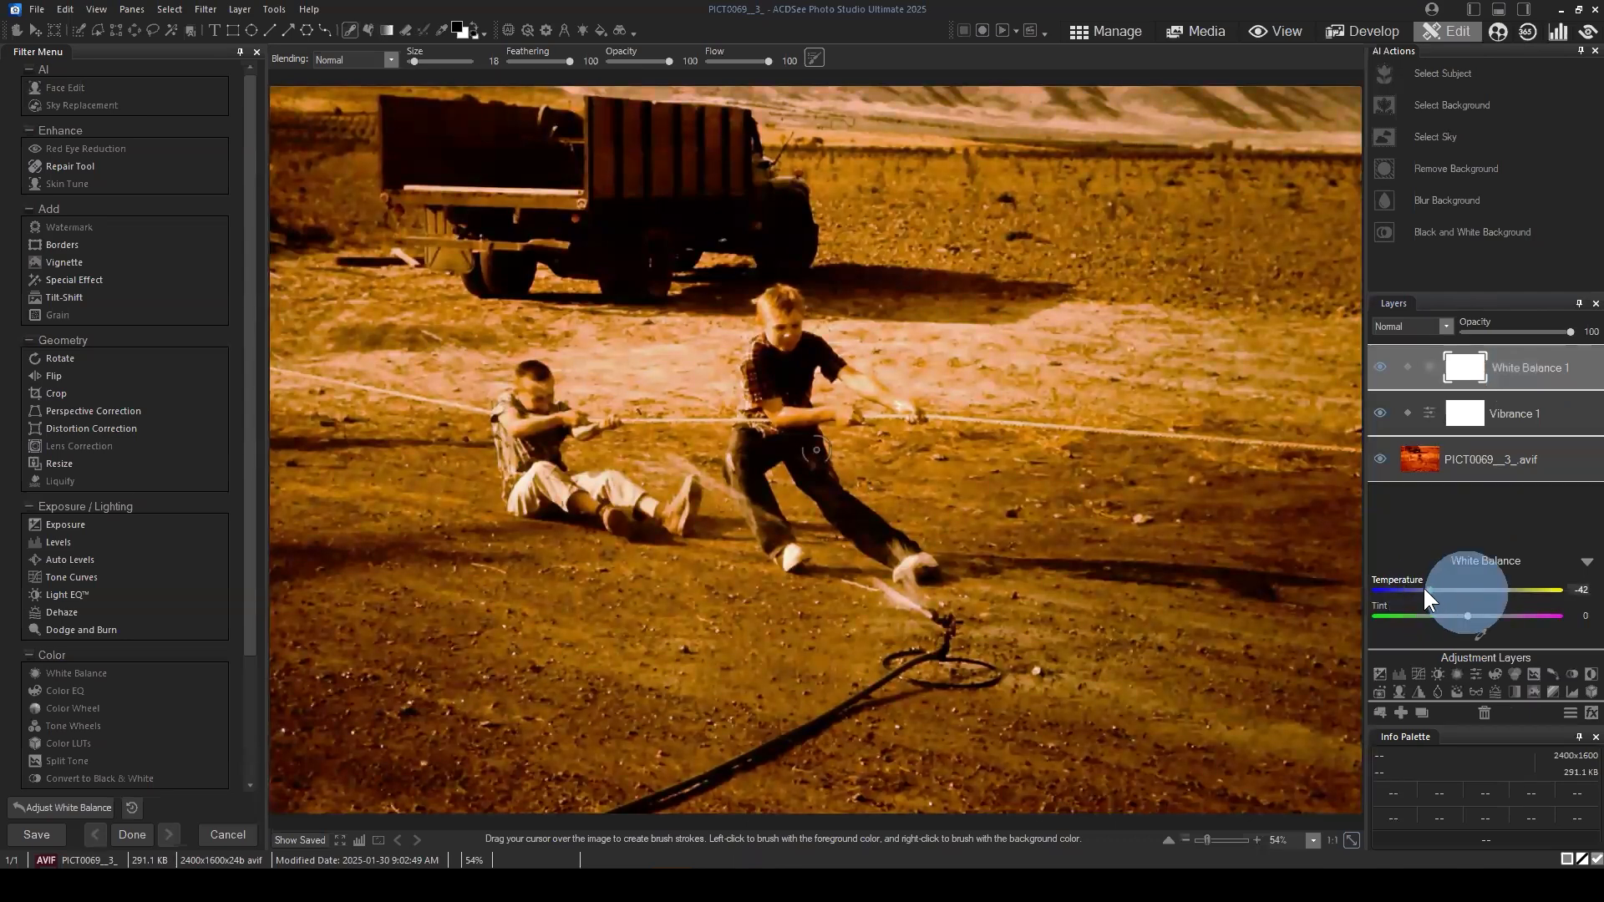
pyautogui.click(1586, 561)
pyautogui.click(1485, 713)
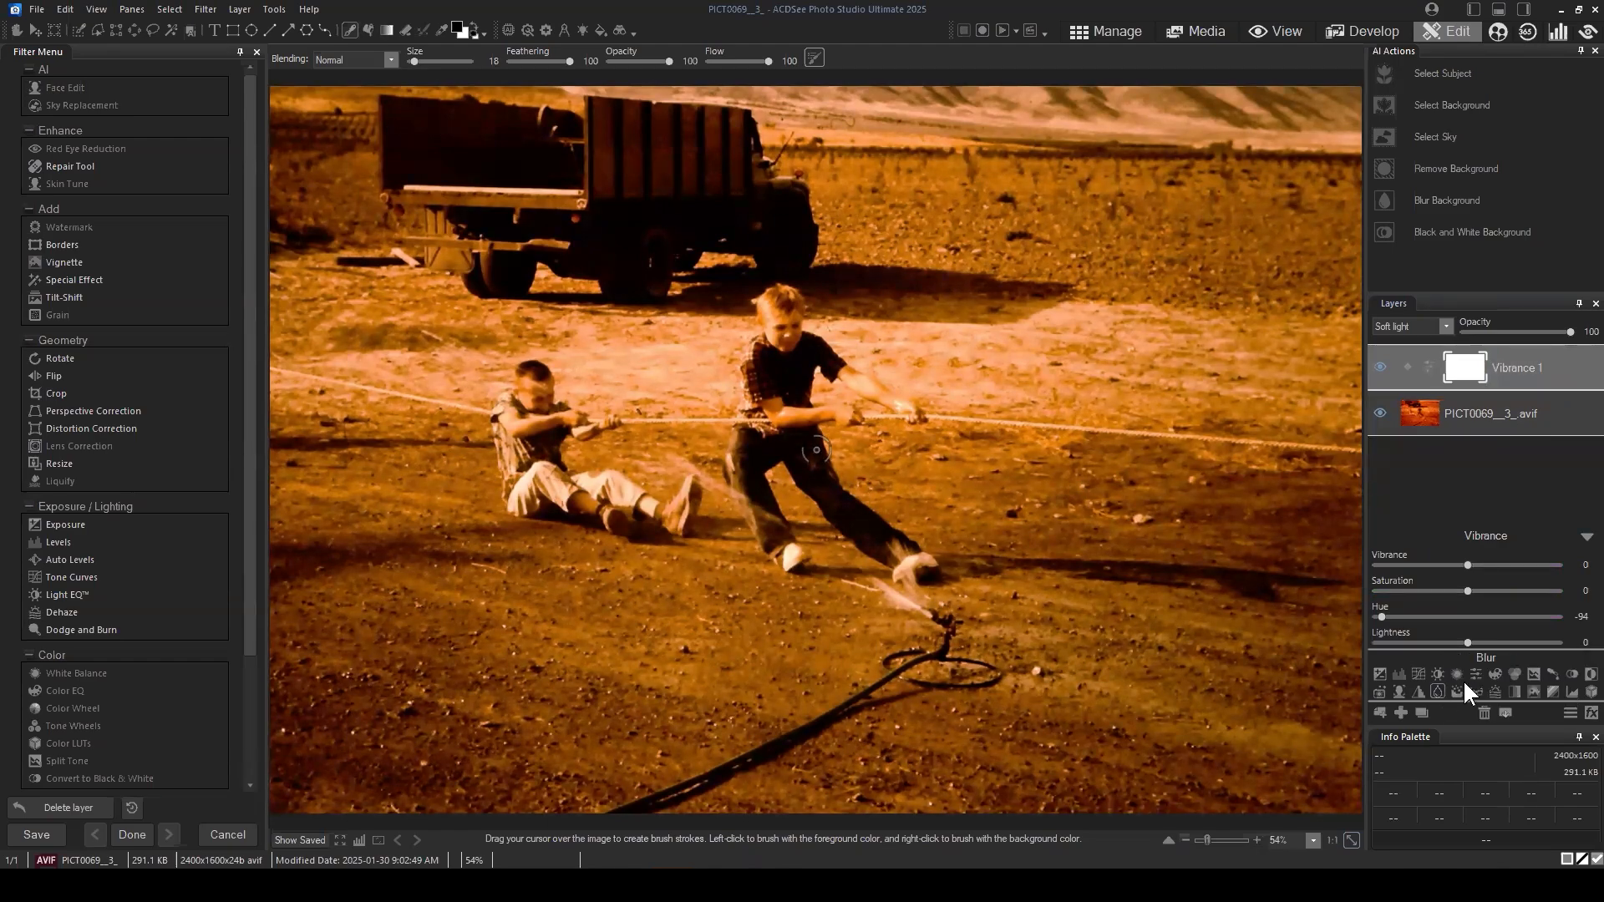
# Step: Try a Color EQ adjustment layer above Vibrance 1, testing the cyan saturation, and delete the layer
pyautogui.click(1492, 677)
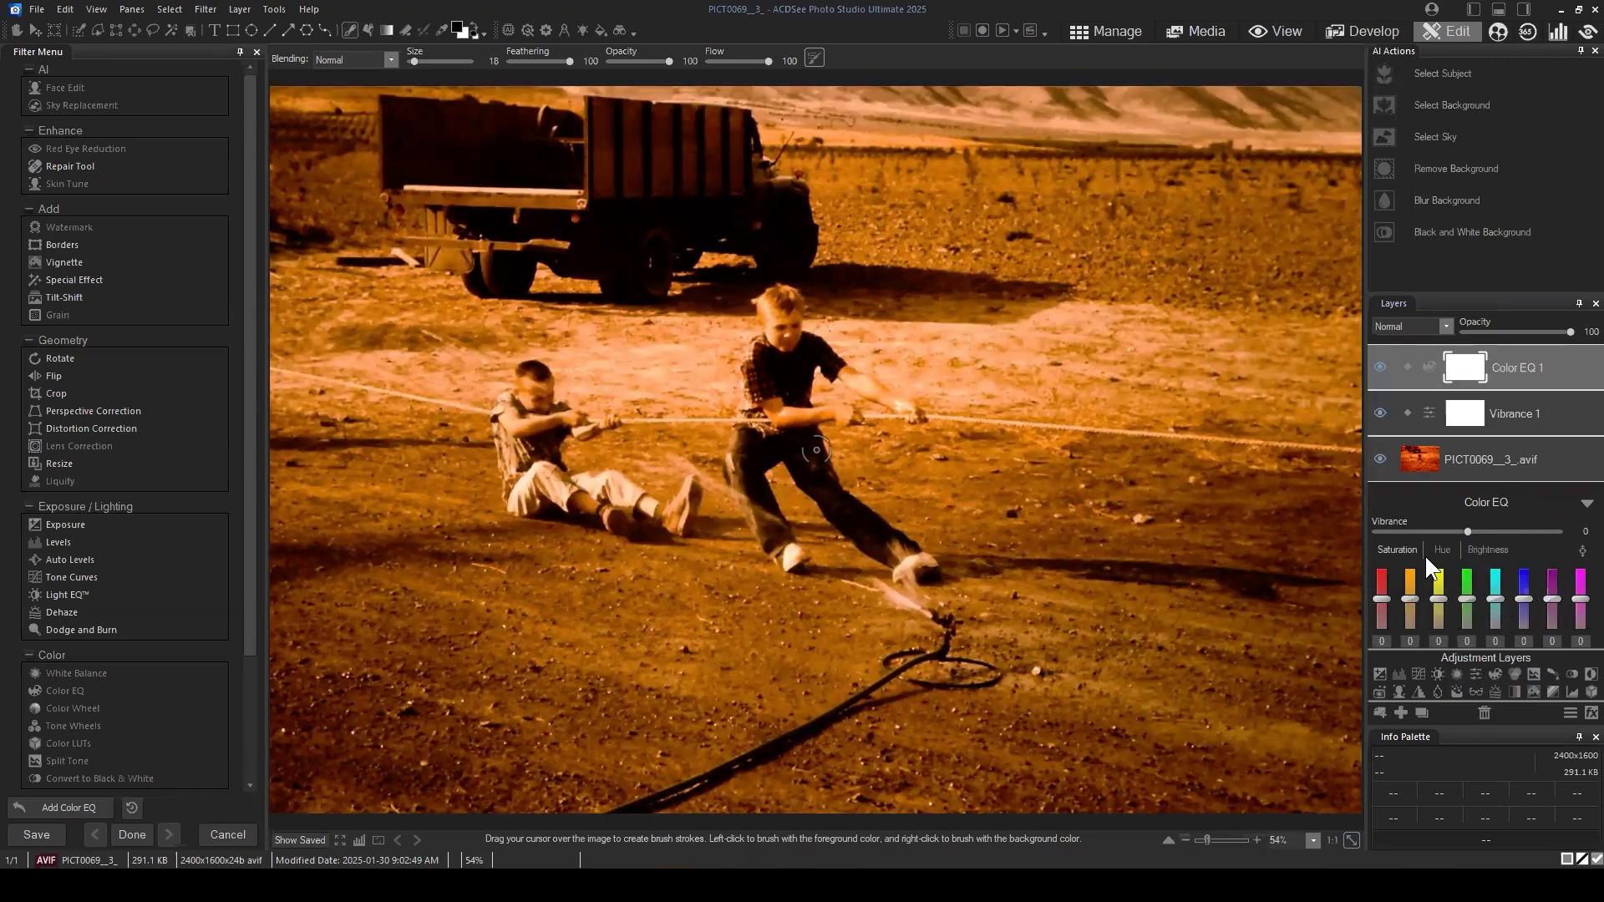
pyautogui.moveTo(1492, 598)
pyautogui.mouseDown()
pyautogui.moveTo(1493, 584)
pyautogui.moveTo(1493, 599)
pyautogui.mouseUp()
pyautogui.rightClick(1493, 596)
pyautogui.click(1486, 714)
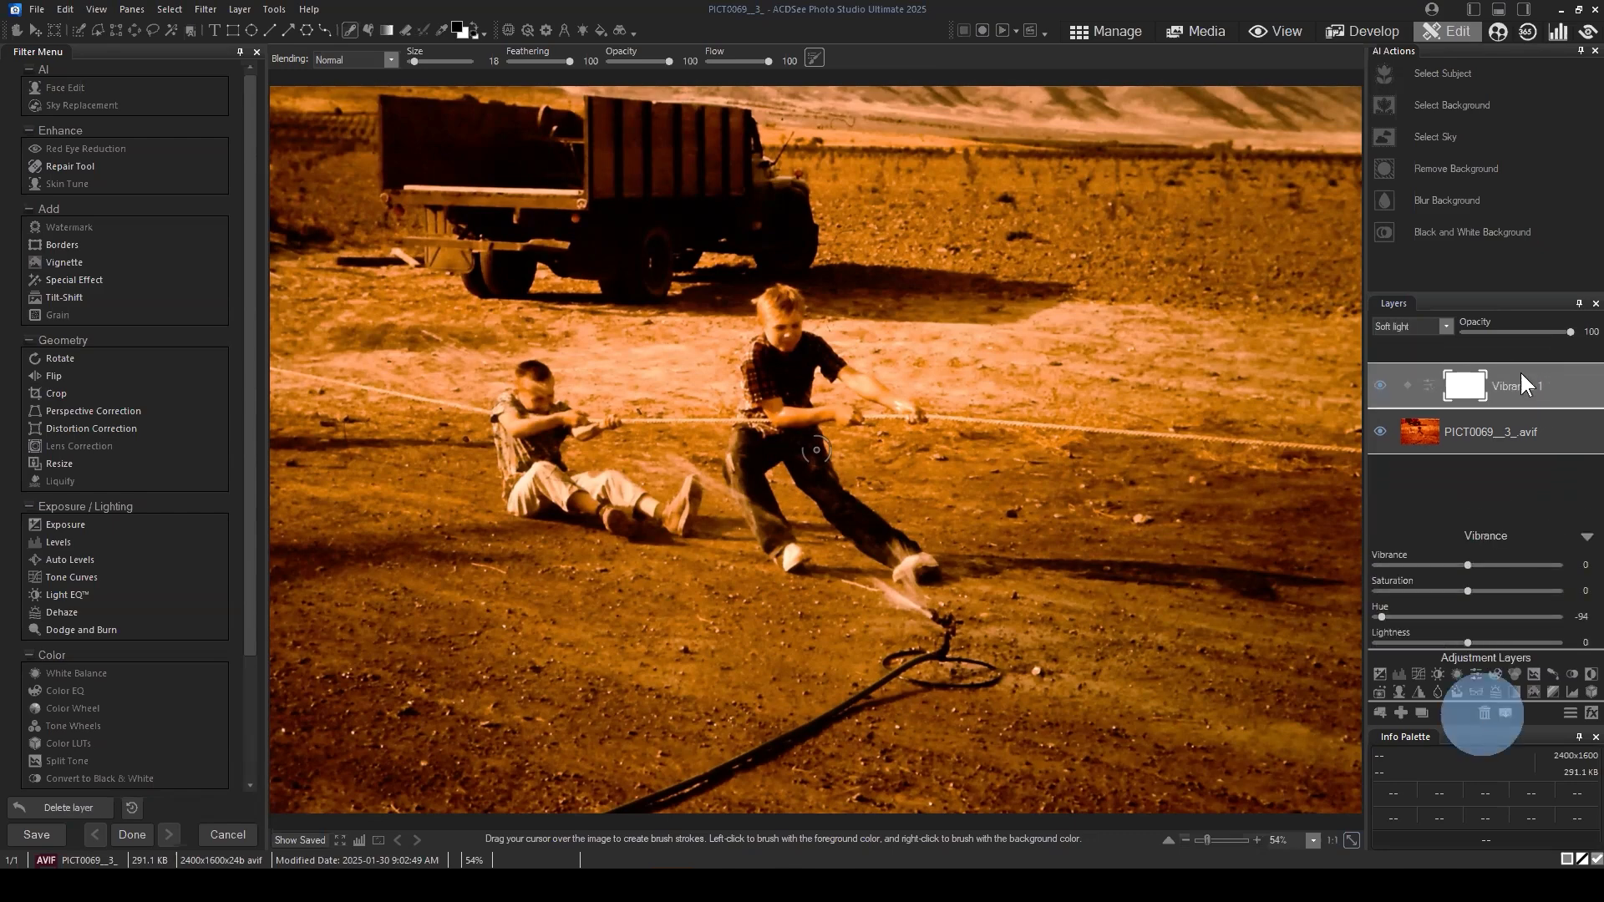
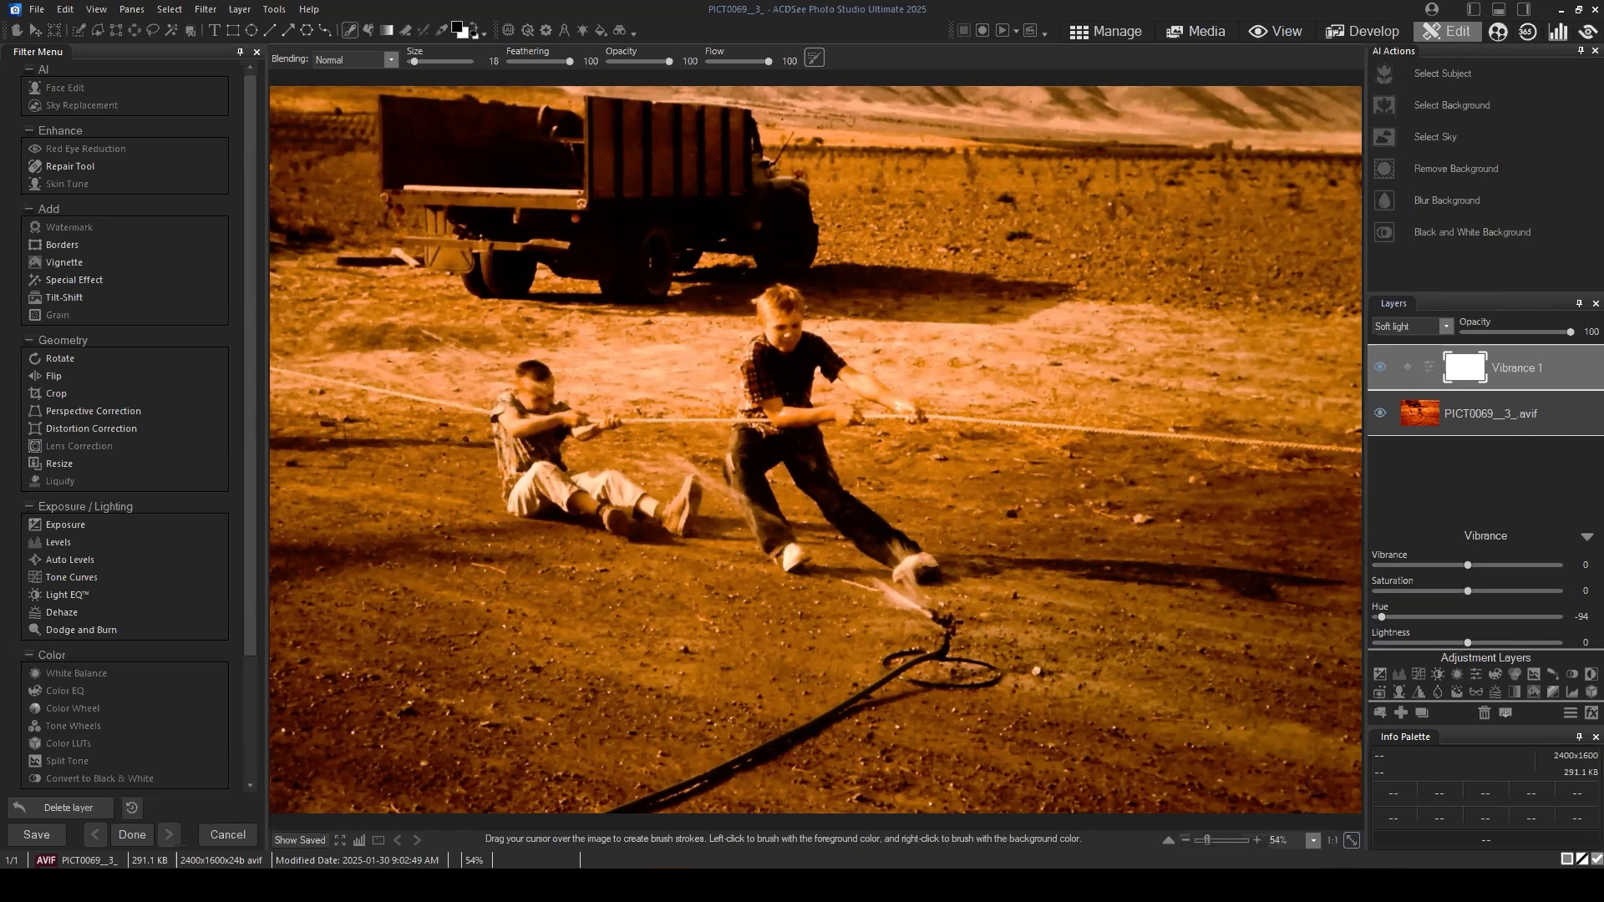
# Step: Add a Color EQ adjustment layer above Vibrance 1 and try orange saturation at -18 and 64 plus a cyan saturation change, resetting both
pyautogui.click(1494, 674)
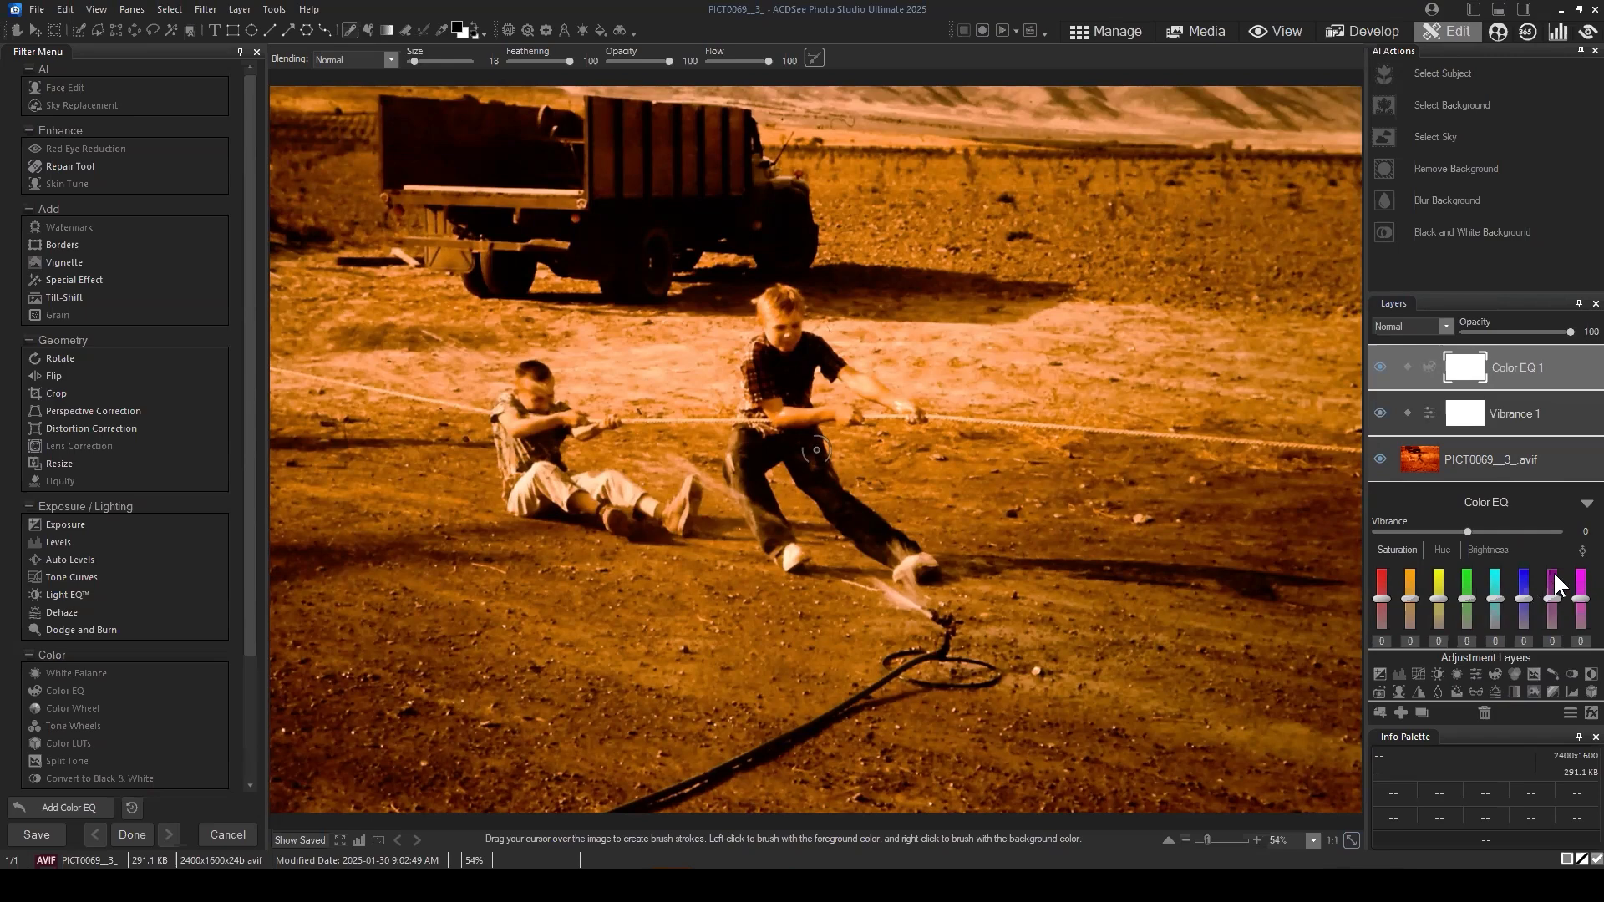
pyautogui.click(1414, 566)
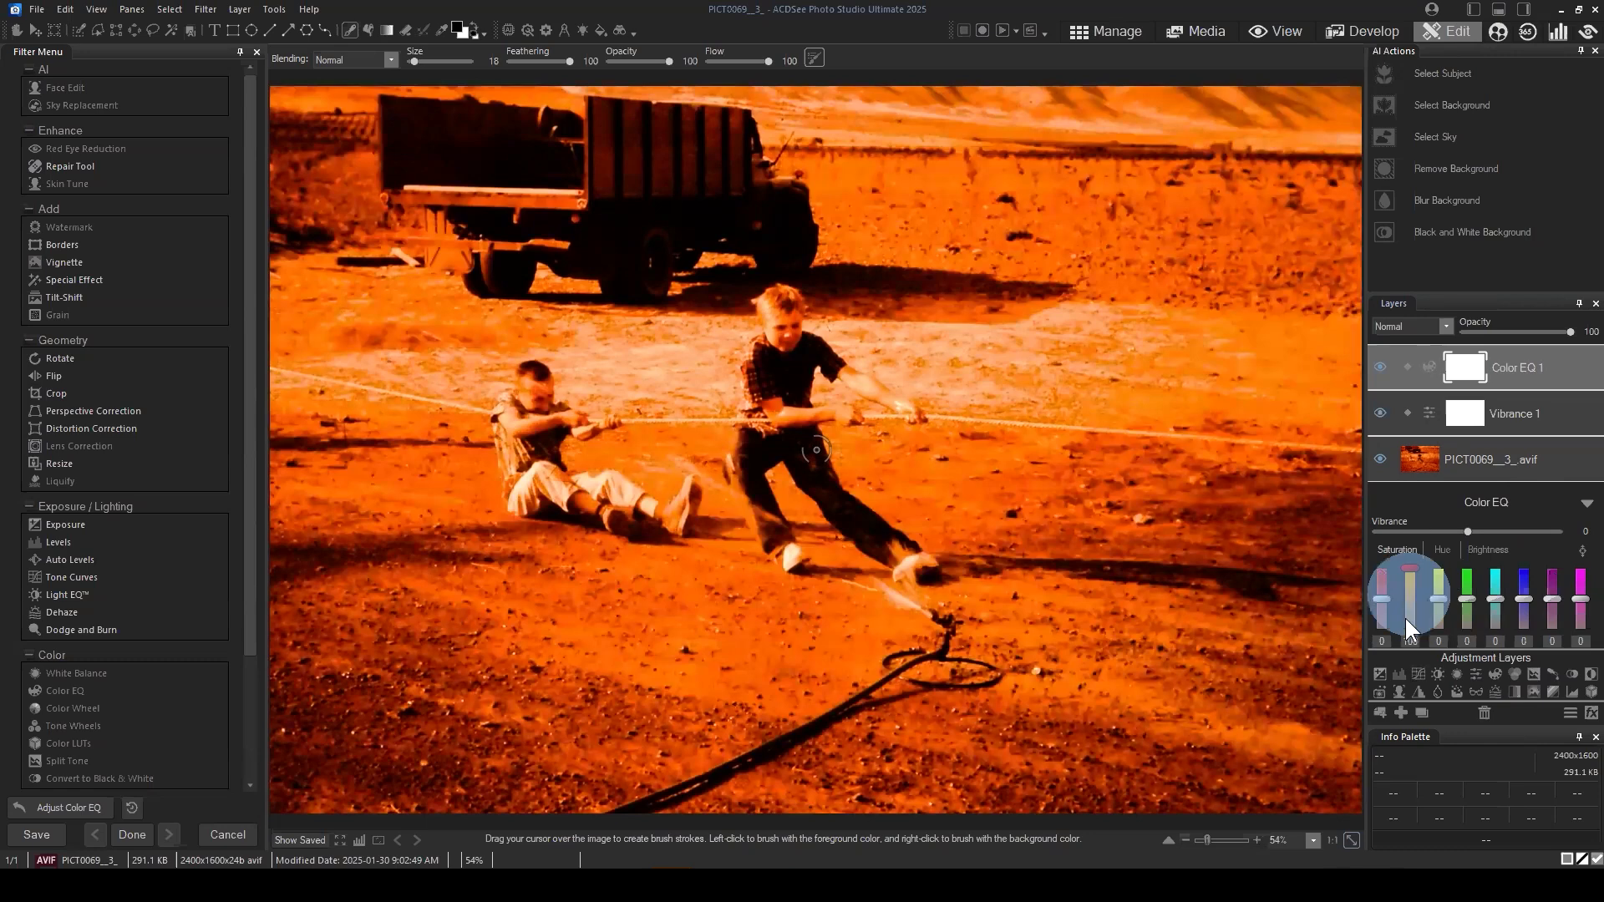
pyautogui.click(1412, 616)
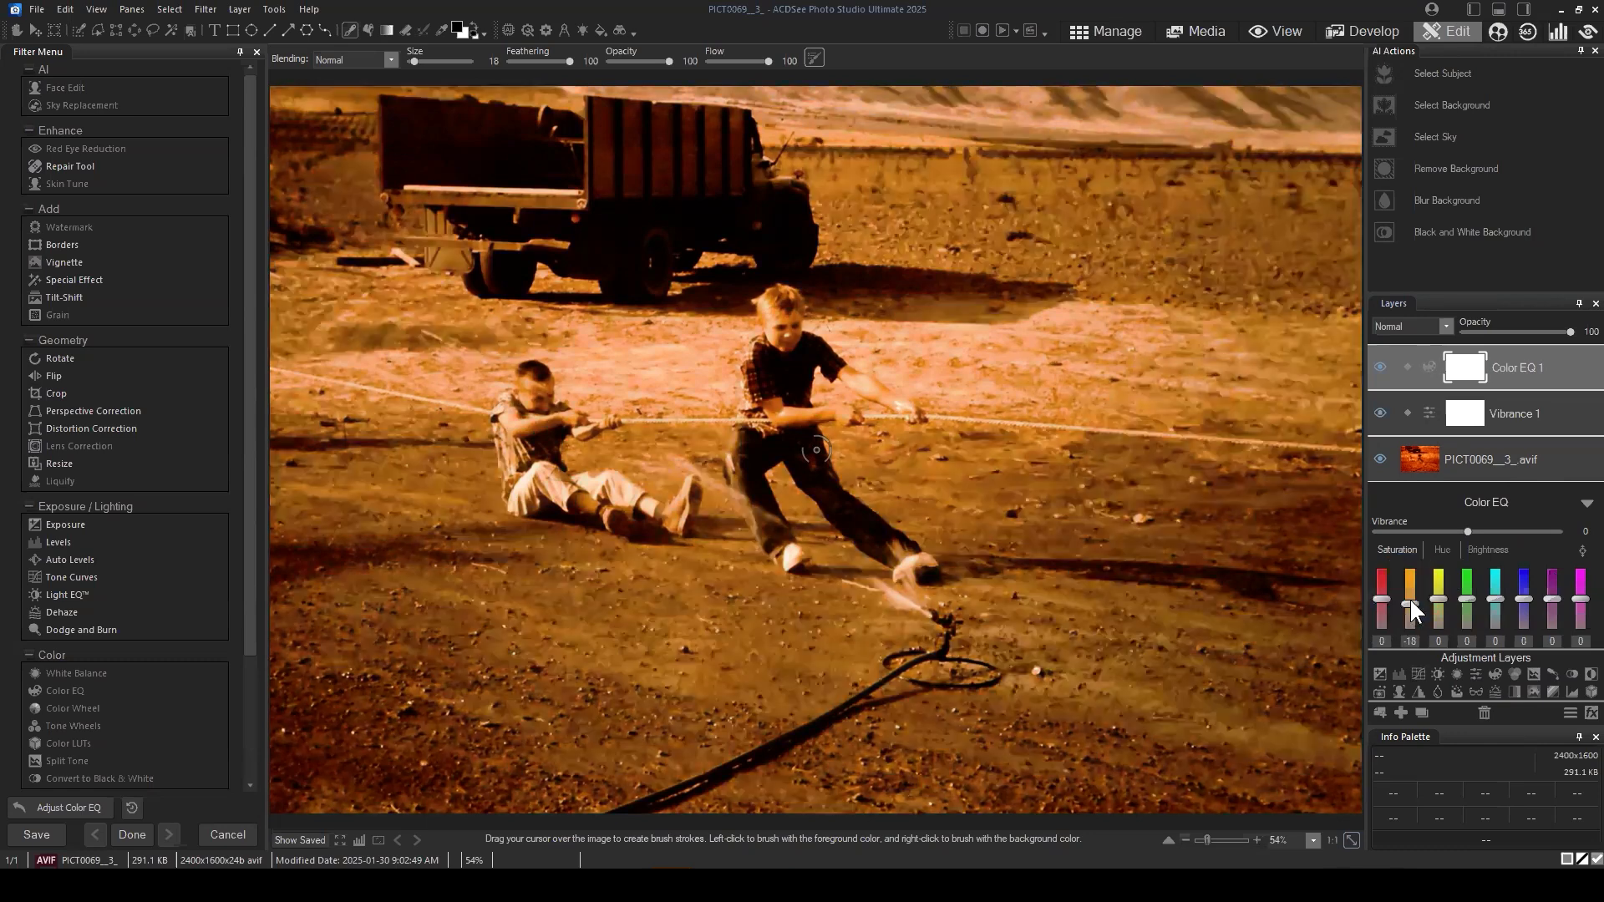
pyautogui.moveTo(1490, 600)
pyautogui.mouseDown()
pyautogui.moveTo(1494, 620)
pyautogui.moveTo(1494, 572)
pyautogui.mouseUp()
pyautogui.click(1496, 598)
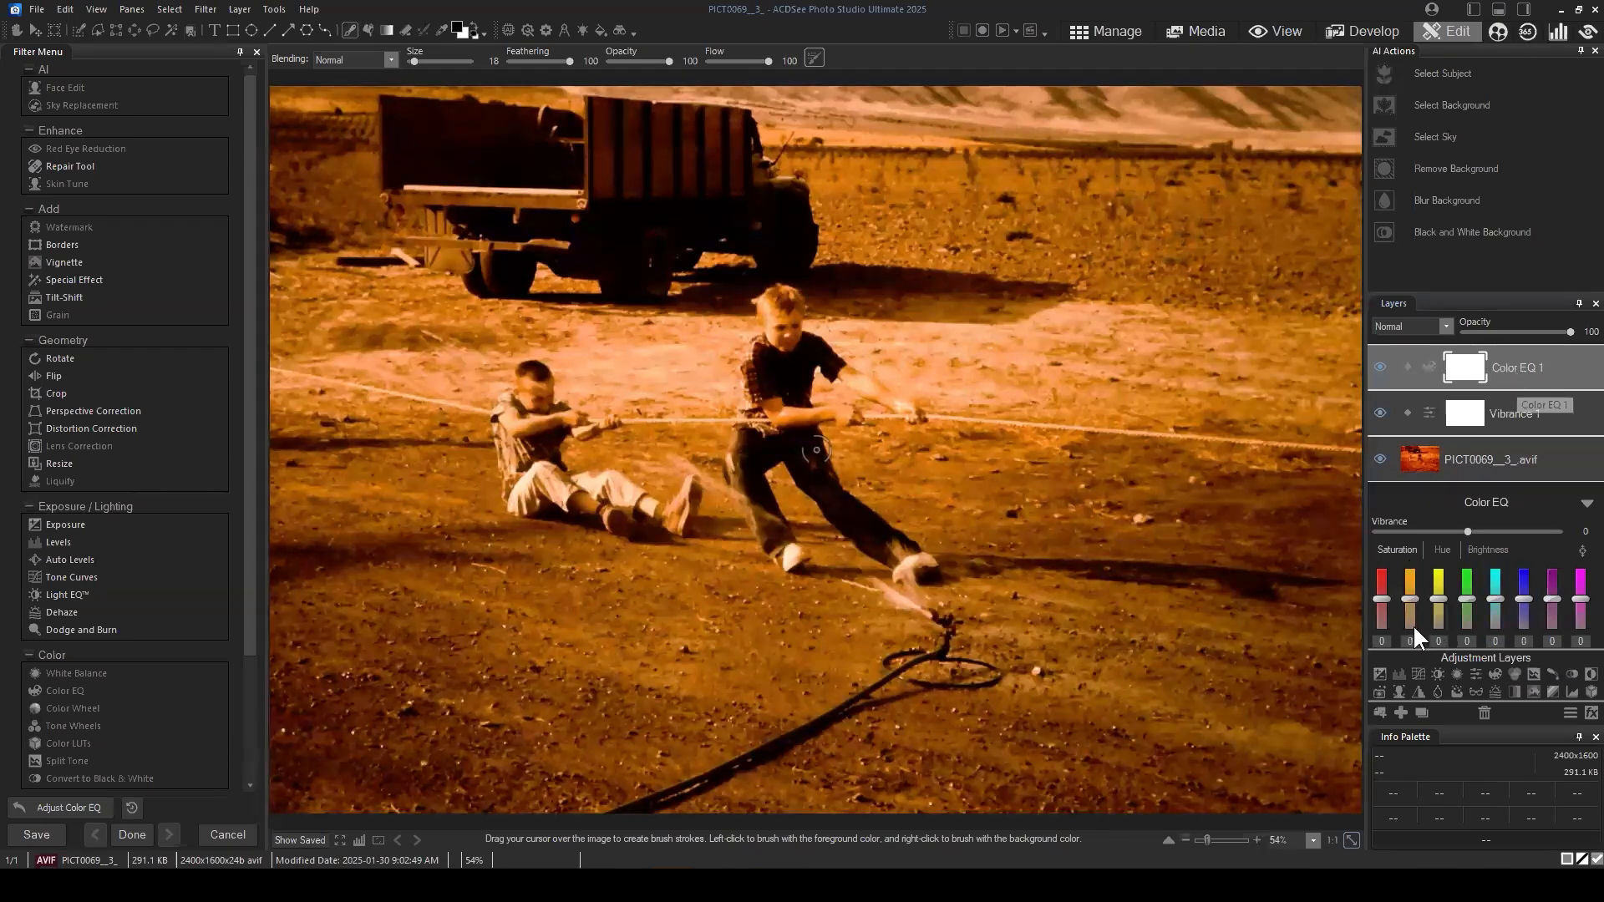
pyautogui.moveTo(1412, 624)
pyautogui.mouseDown()
pyautogui.moveTo(1407, 605)
pyautogui.moveTo(1410, 620)
pyautogui.mouseUp()
pyautogui.click(1410, 593)
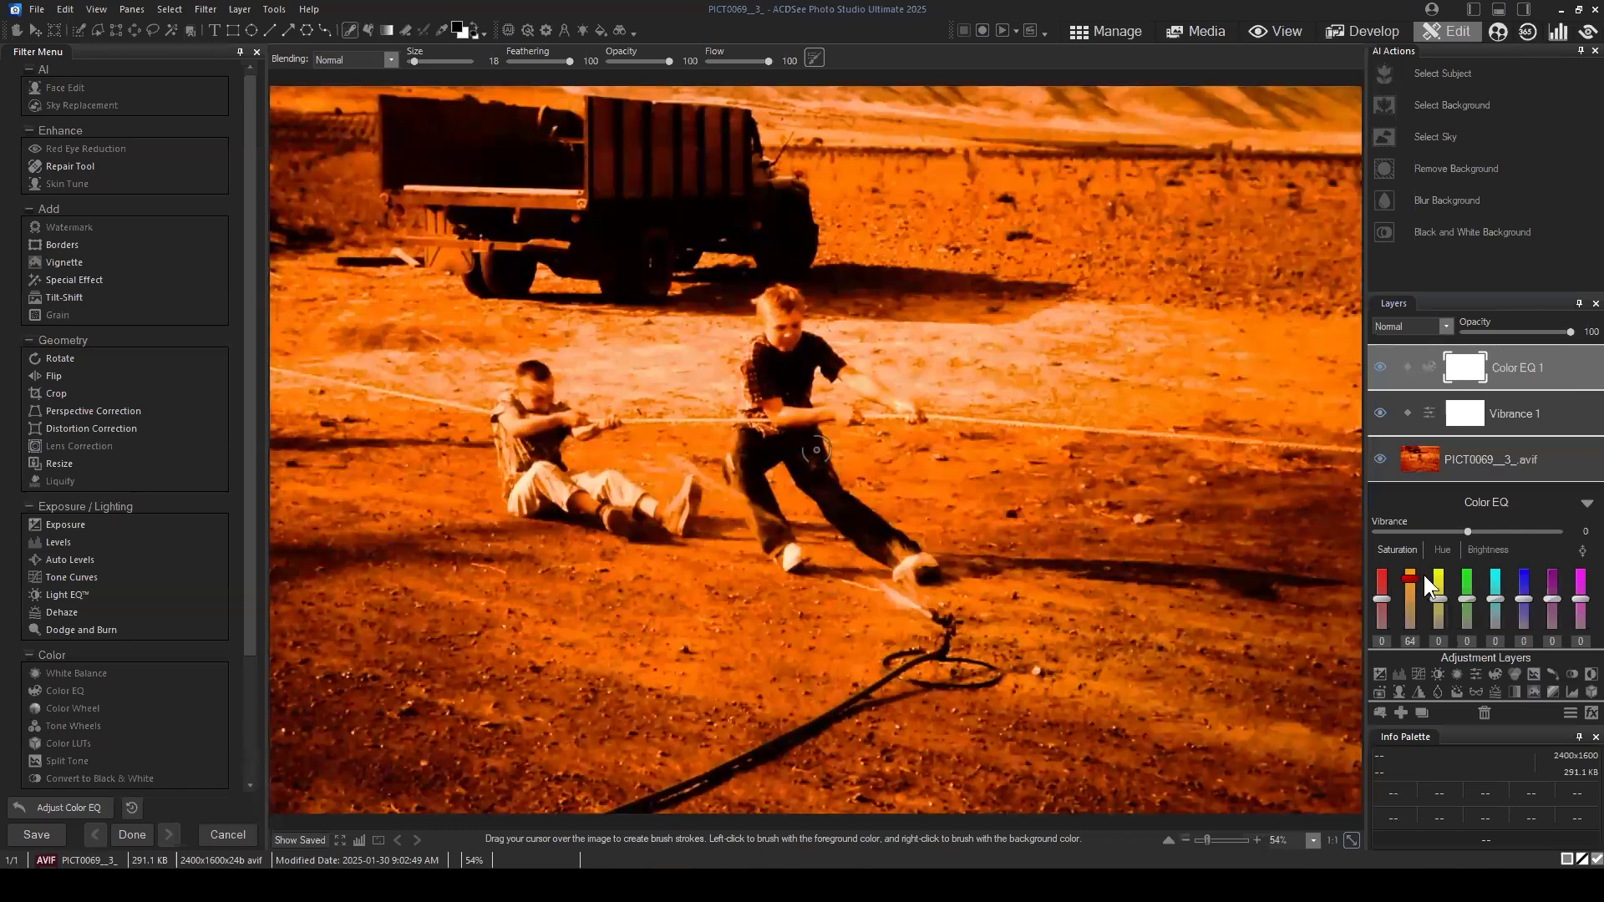
pyautogui.moveTo(1542, 362); pyautogui.dragTo(1532, 372)
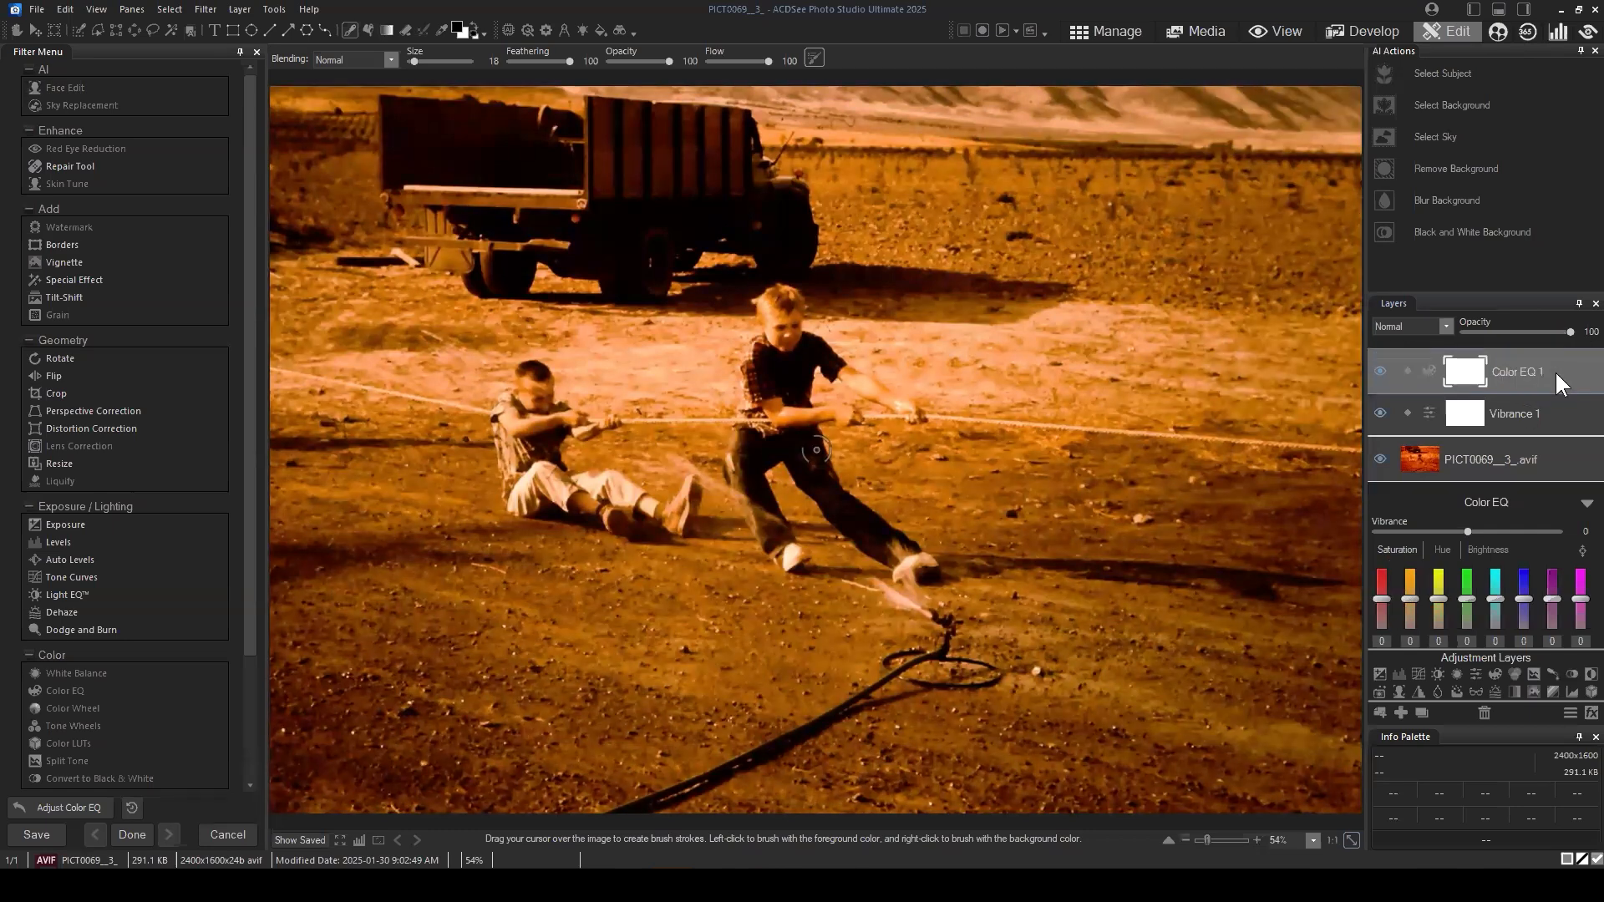
# Step: Try Color EQ hue shifts of -7 and 23 for orange plus a yellow hue shift, and reset them
pyautogui.click(1442, 552)
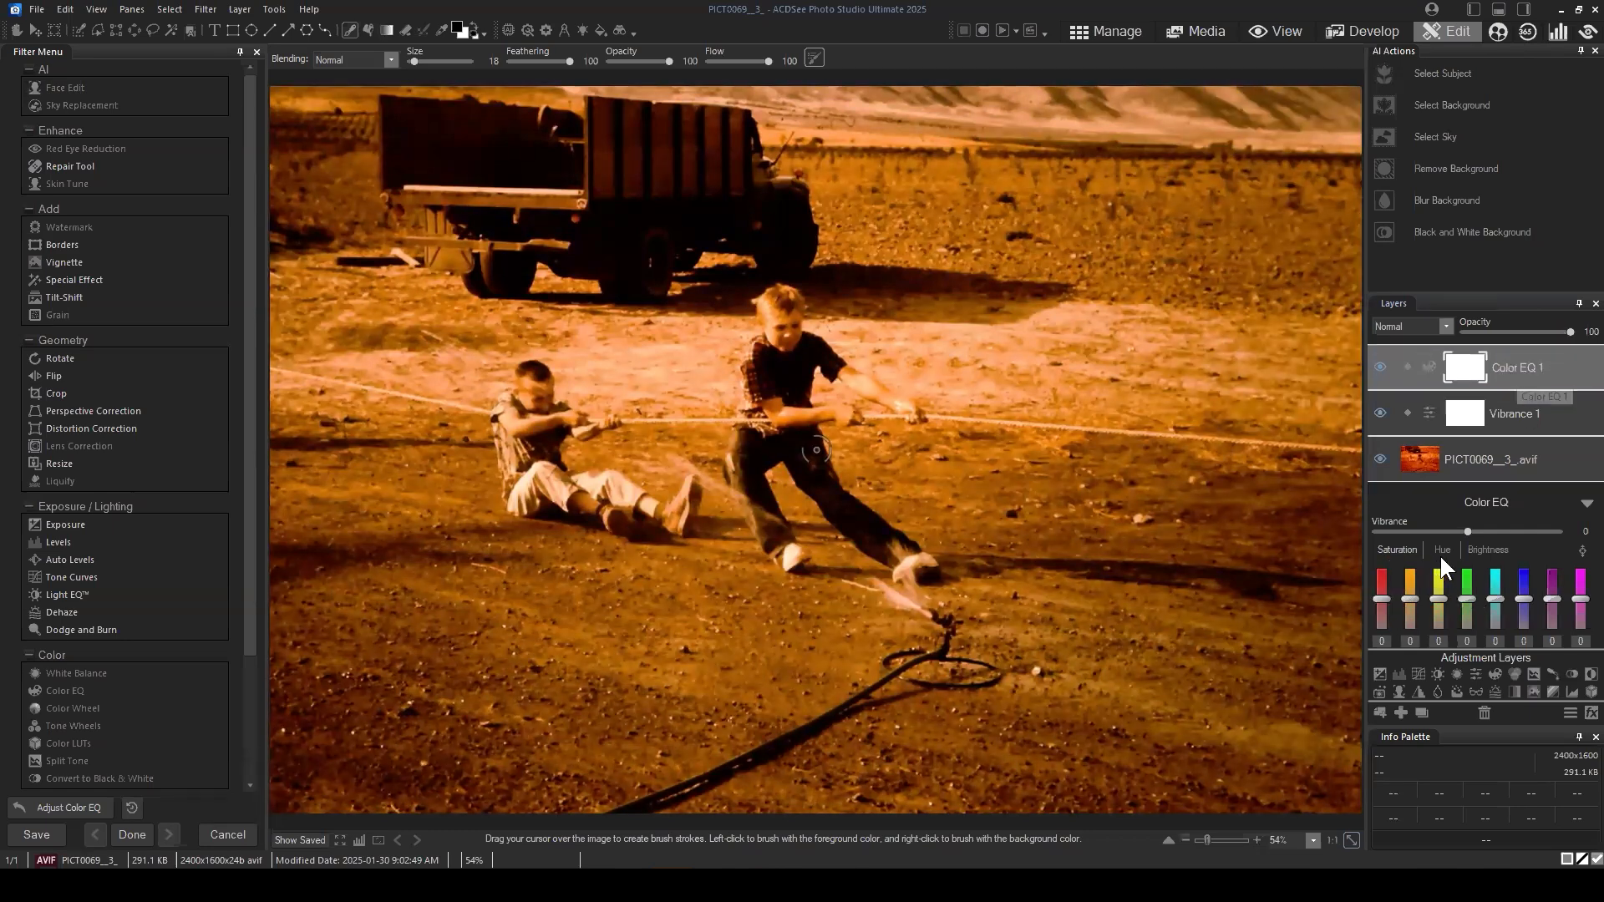
pyautogui.click(1410, 601)
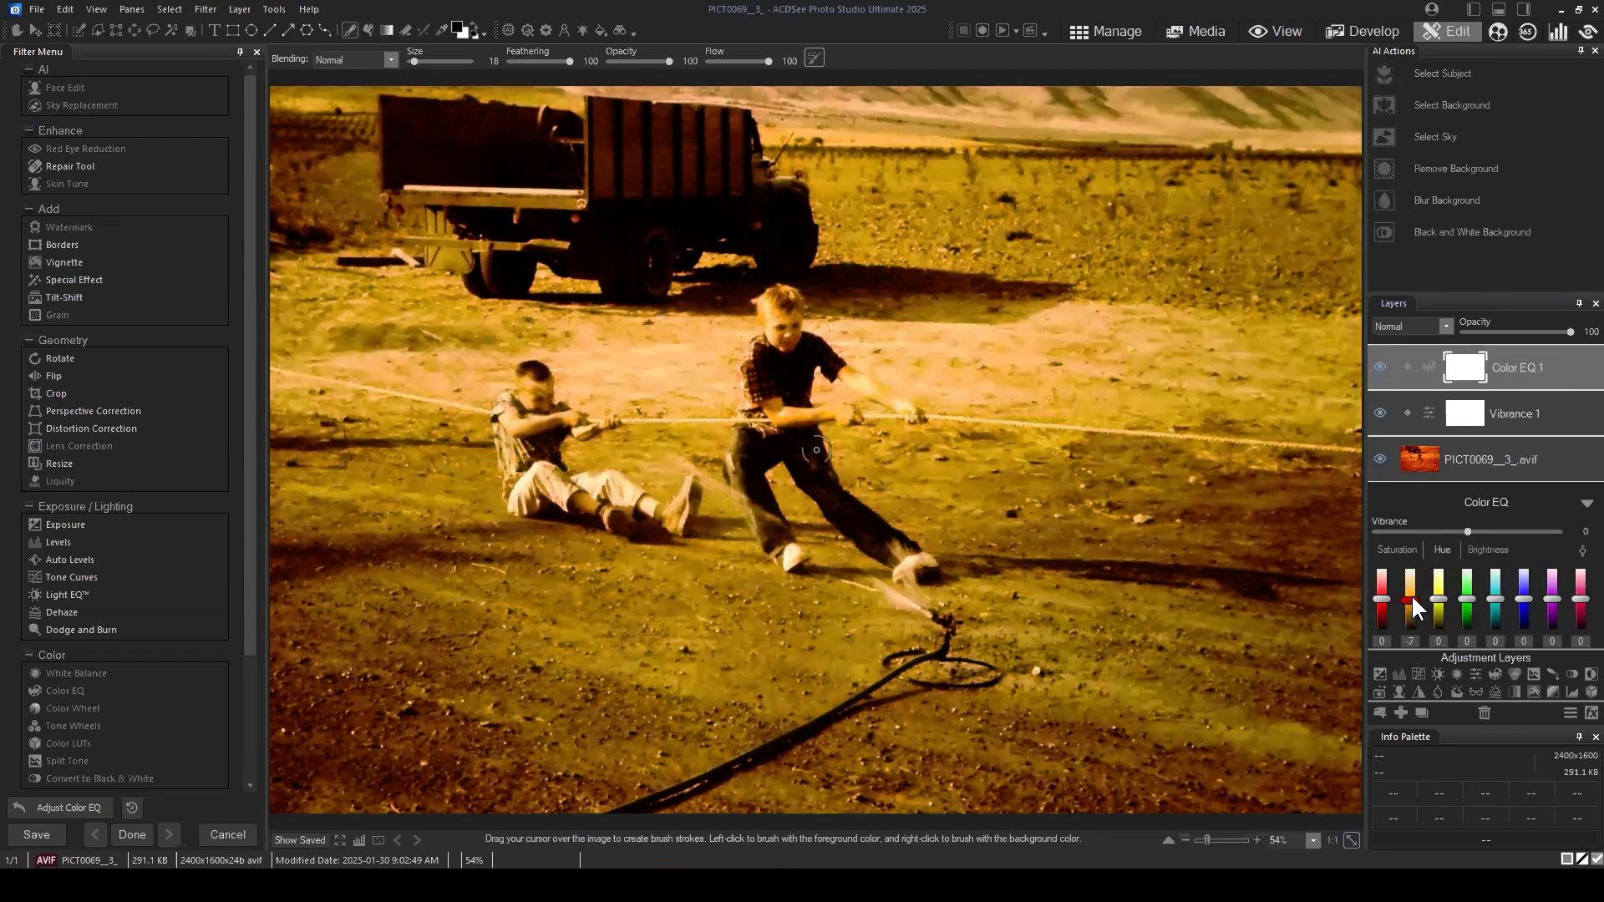
pyautogui.click(1411, 590)
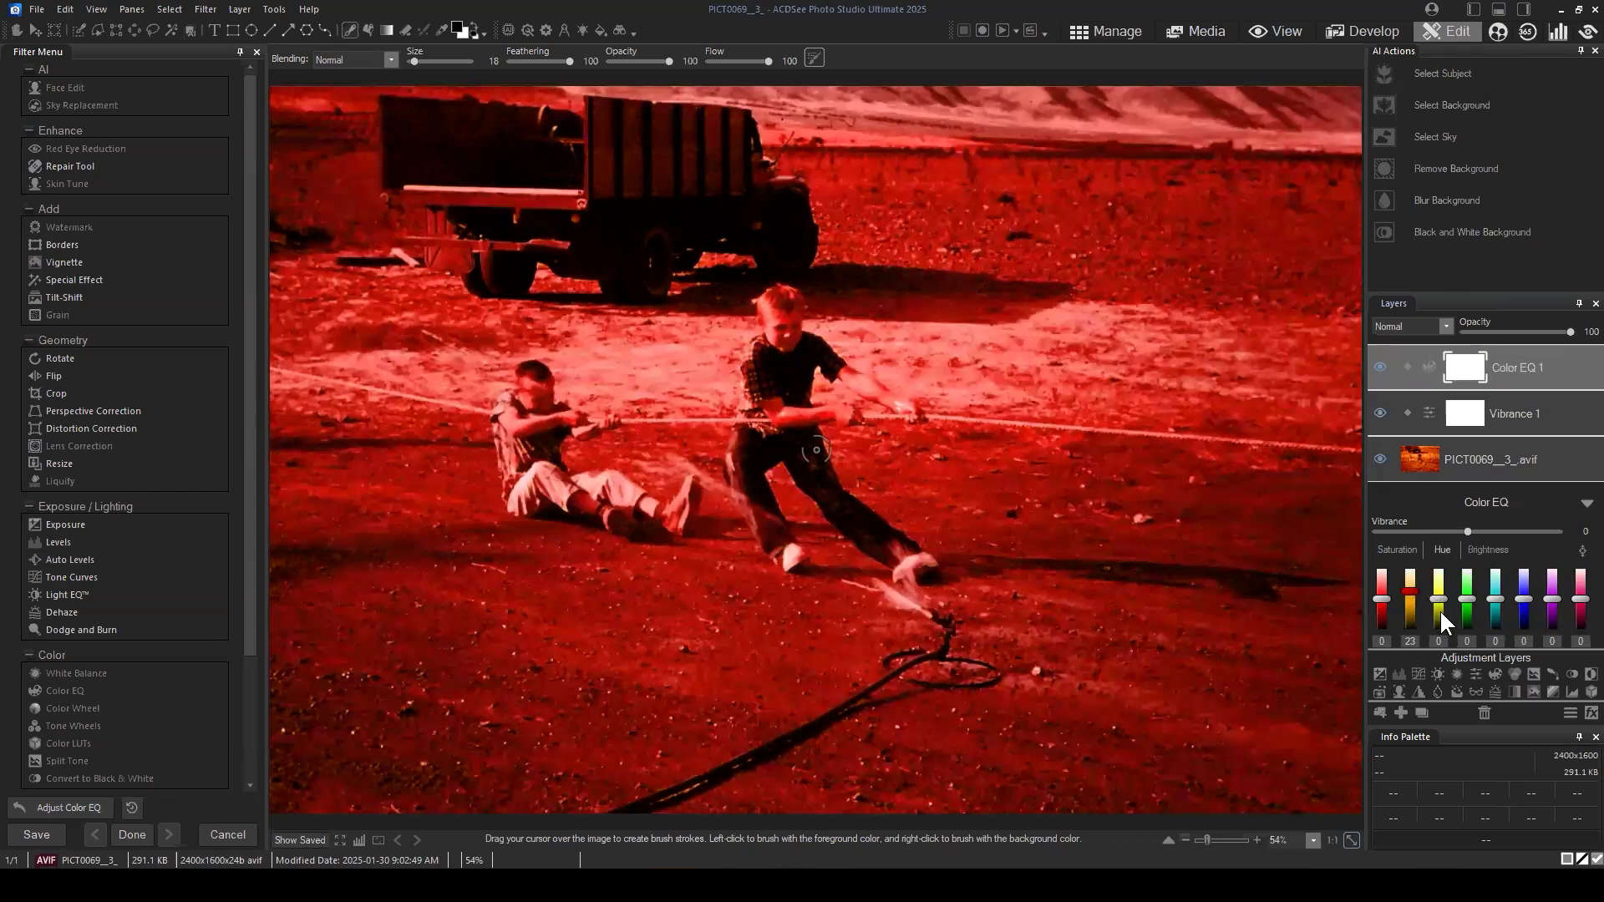
pyautogui.click(1440, 599)
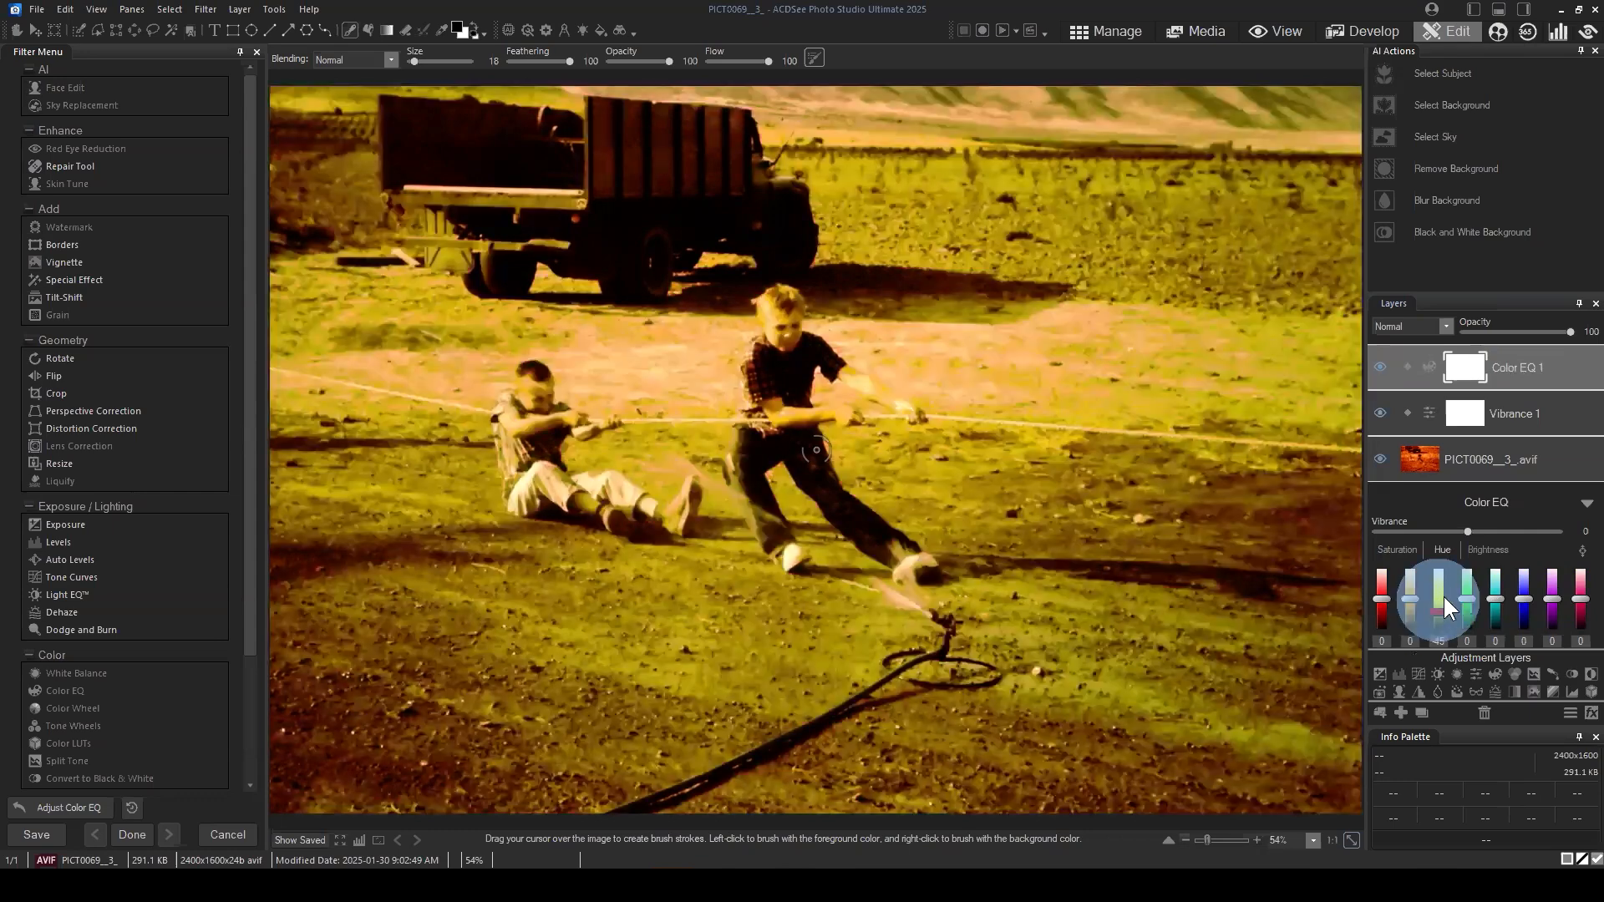
pyautogui.doubleClick(1440, 599)
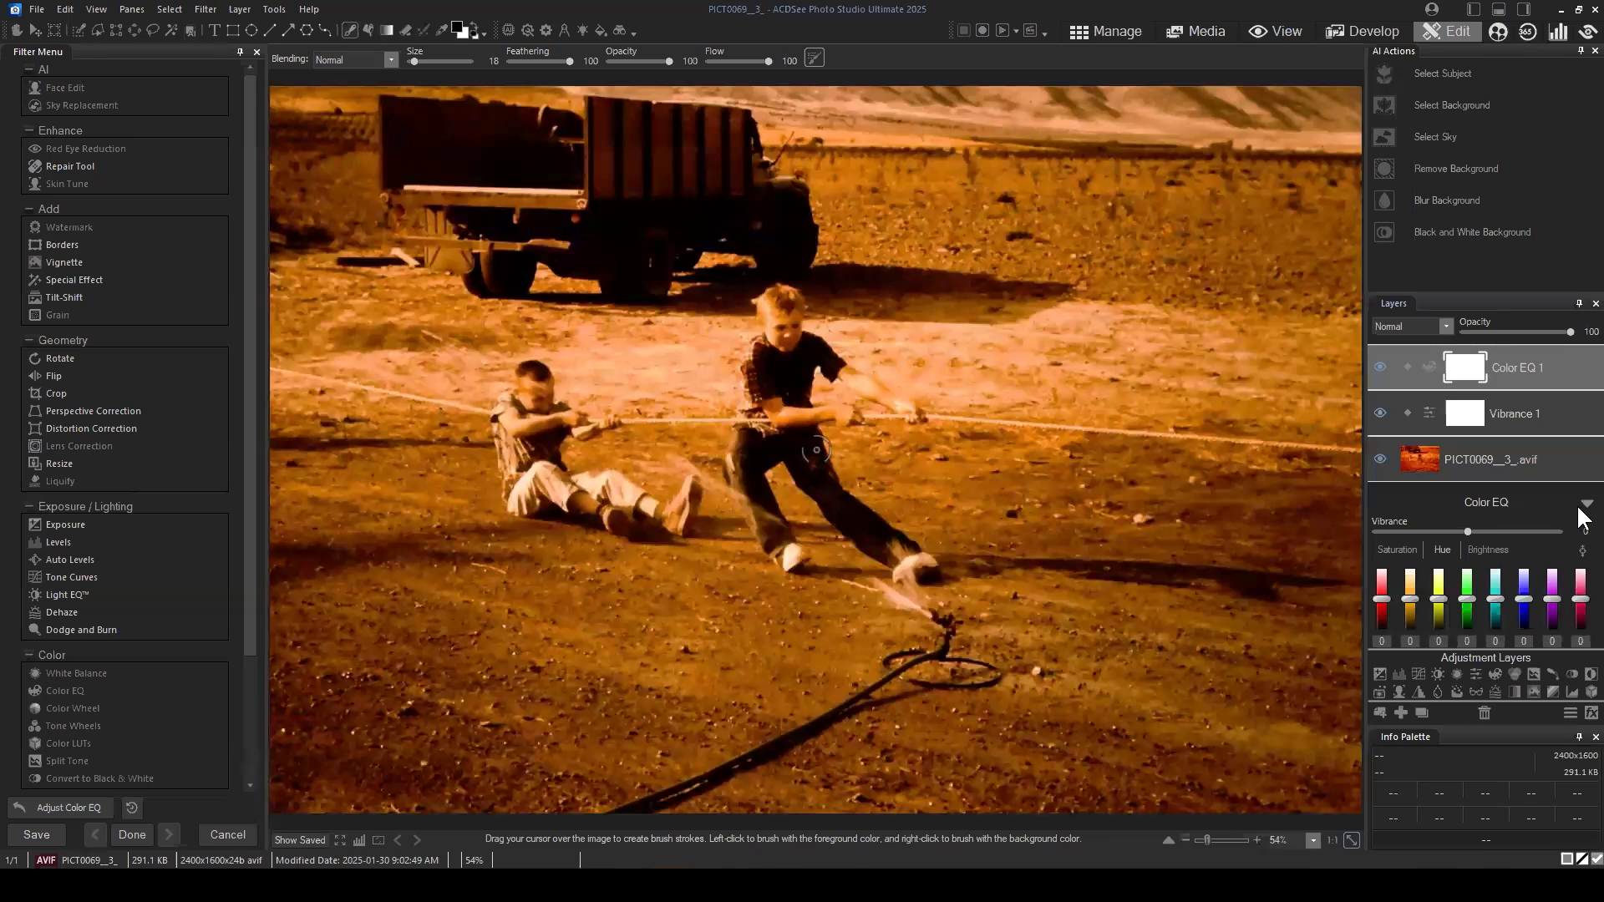
# Step: Hide the Vibrance 1 and Color EQ 1 layers and sample the orange ground on the base photo as foreground color
pyautogui.click(1587, 505)
pyautogui.click(1452, 460)
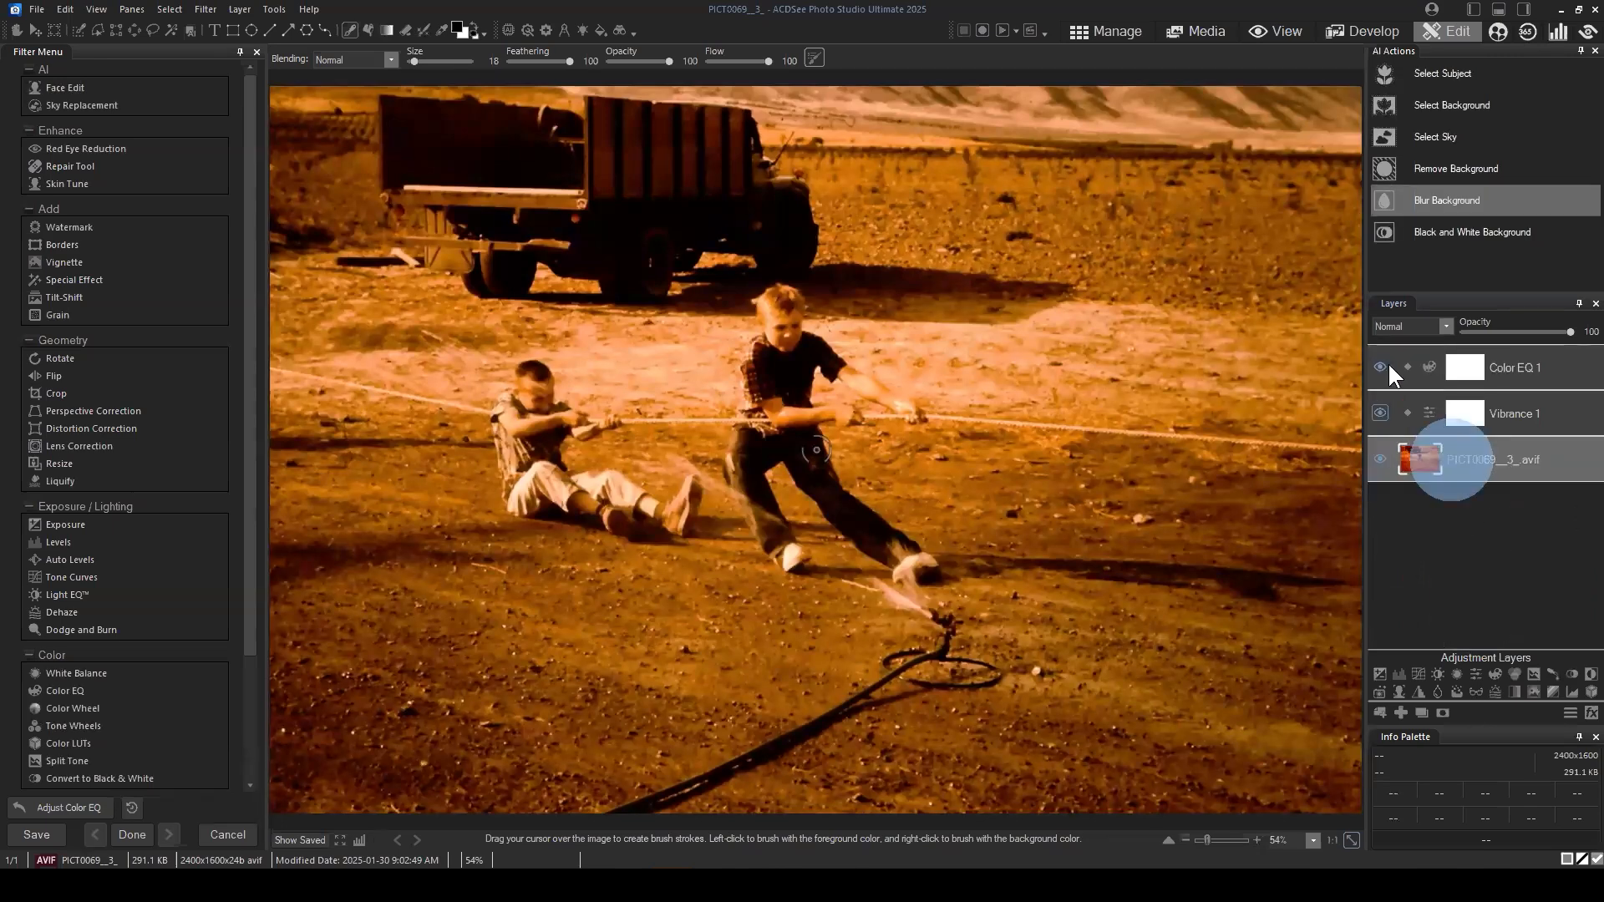
pyautogui.click(1381, 413)
pyautogui.click(1386, 366)
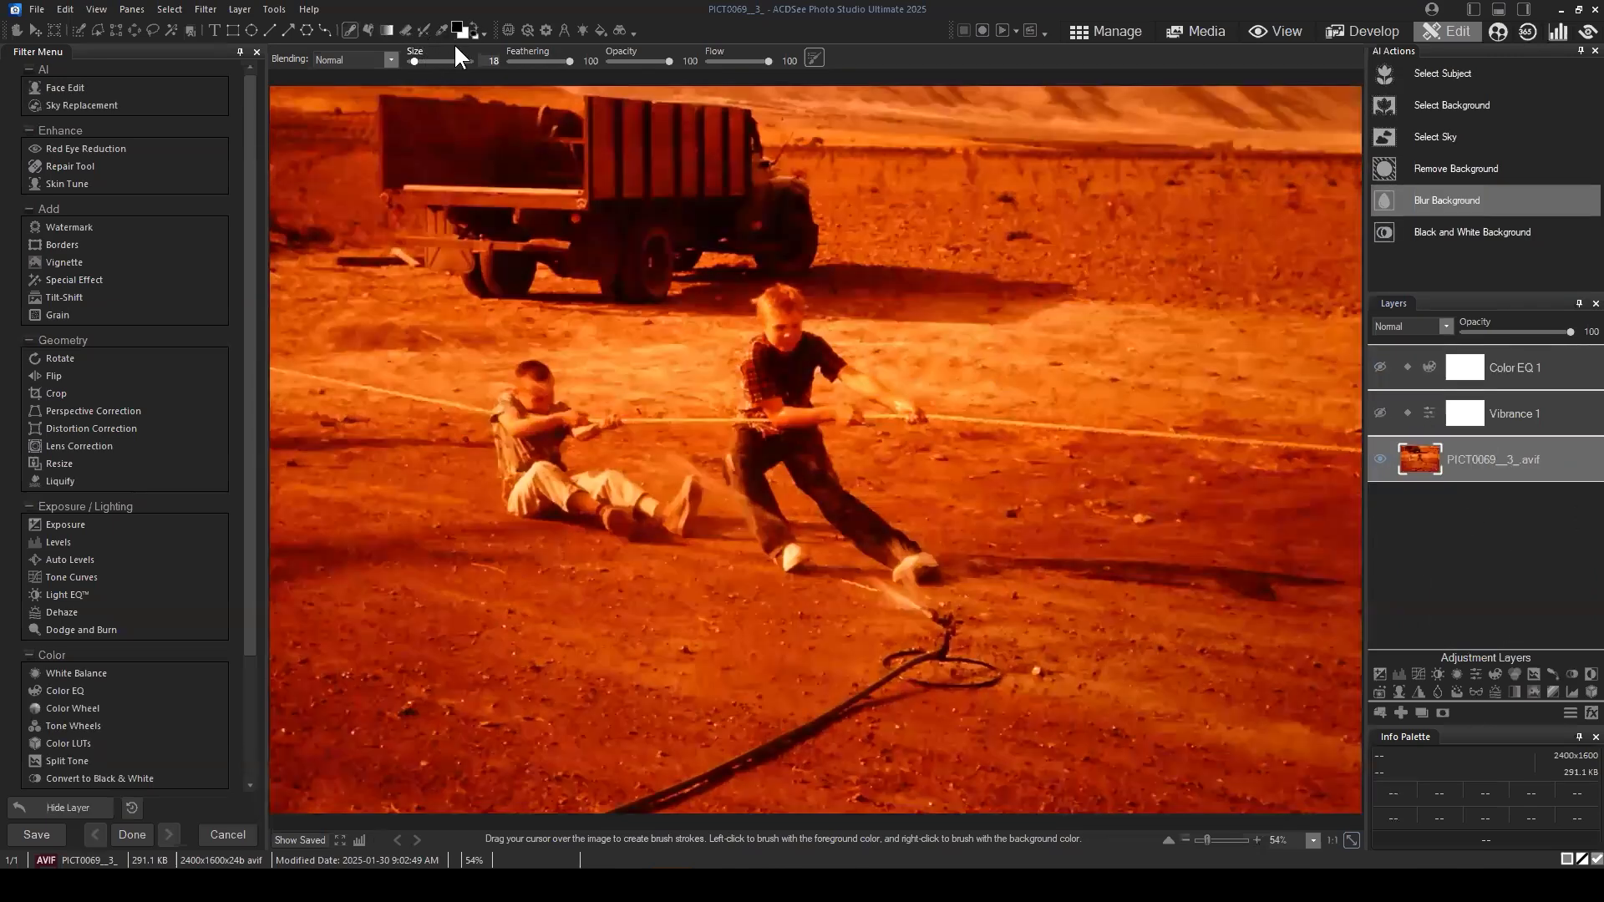
pyautogui.click(442, 30)
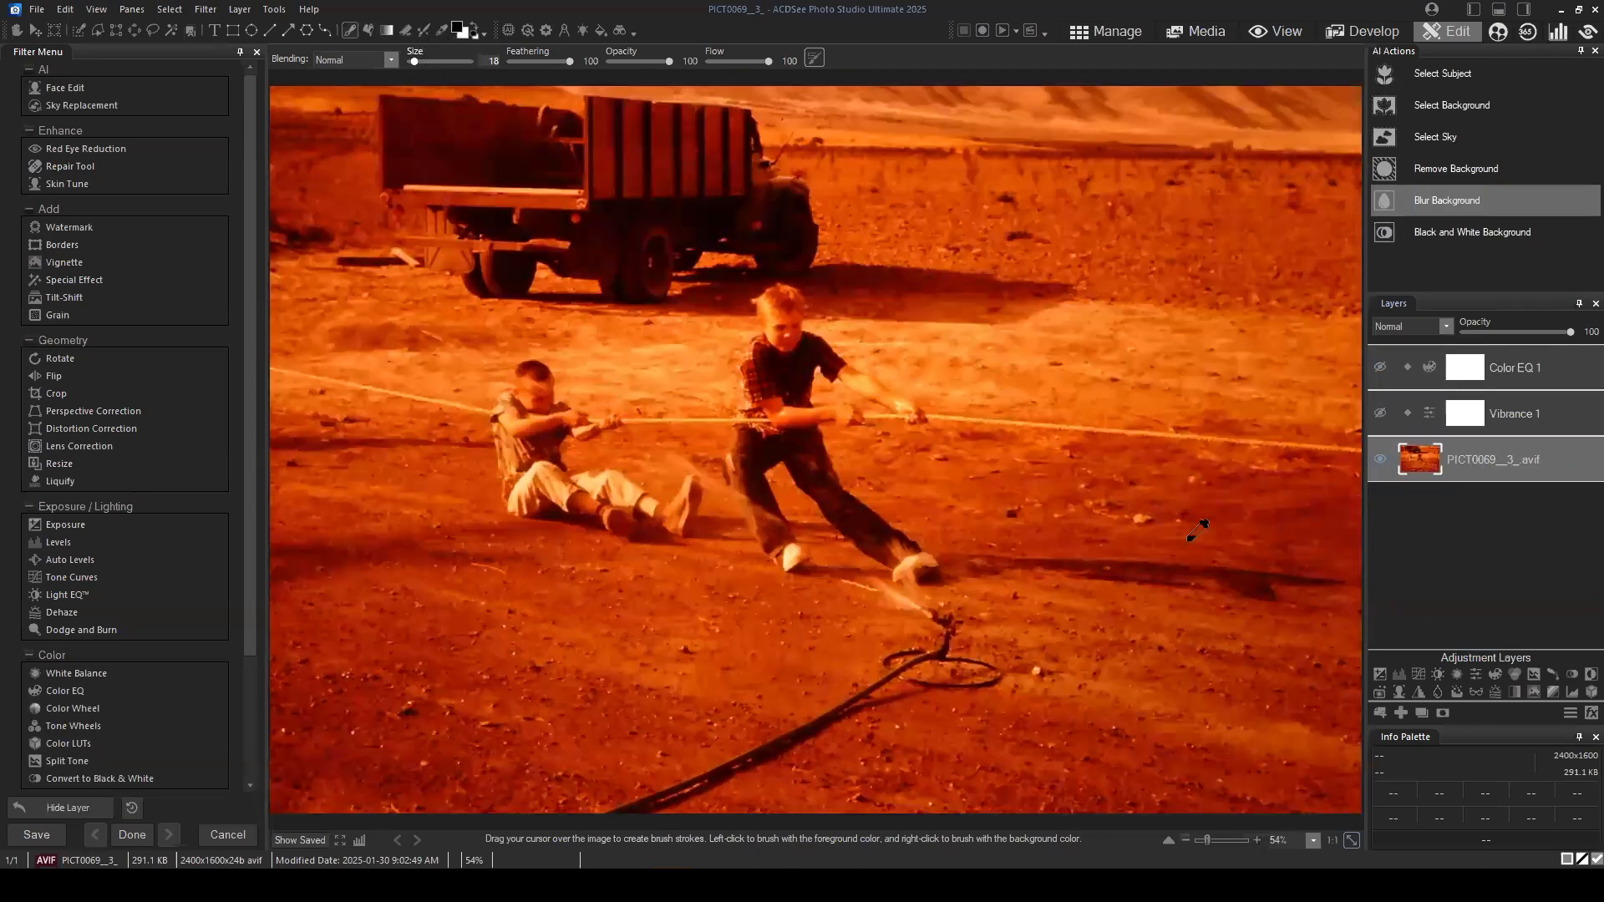
pyautogui.click(962, 509)
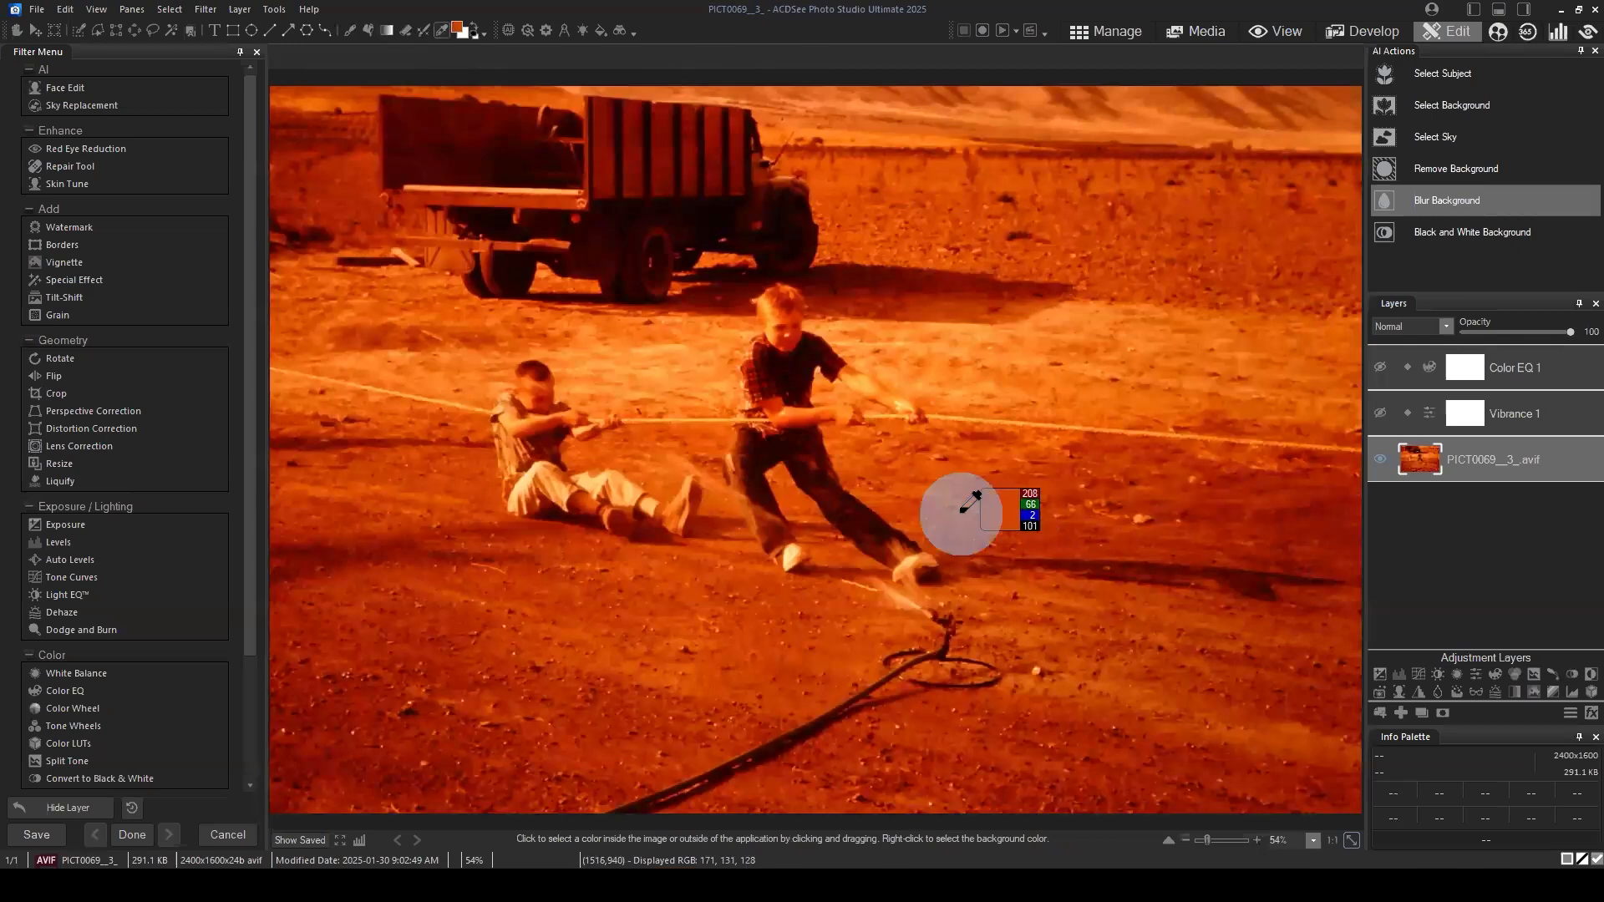
# Step: Examine the sampled orange's custom color values and its opposite hue in the foreground color settings, keeping the color as sampled
pyautogui.click(456, 31)
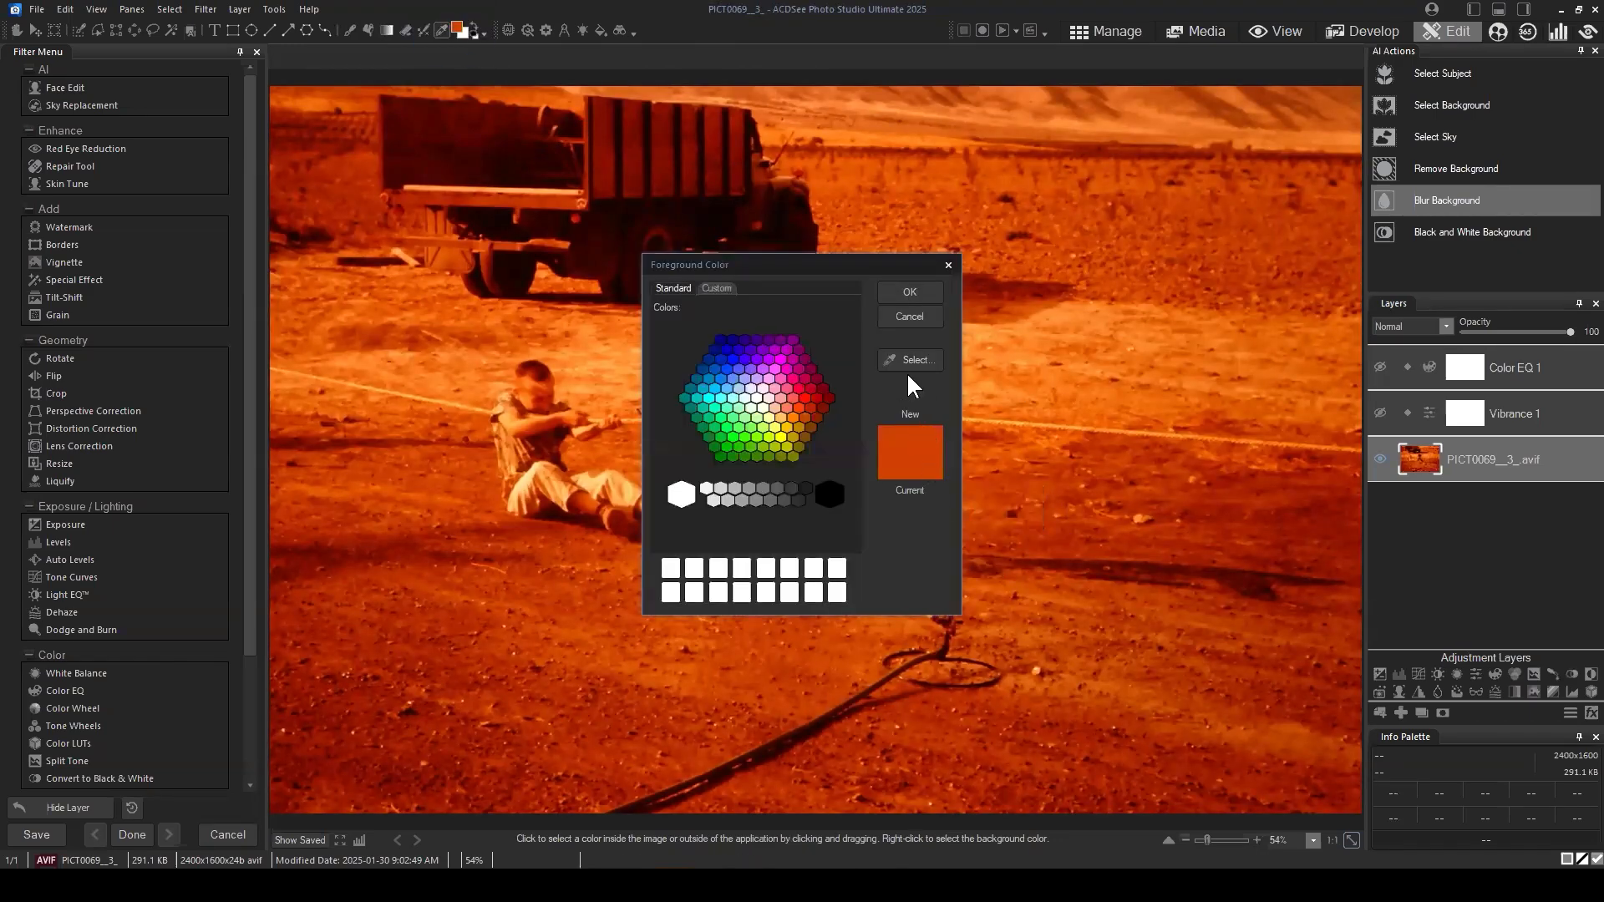
pyautogui.click(717, 287)
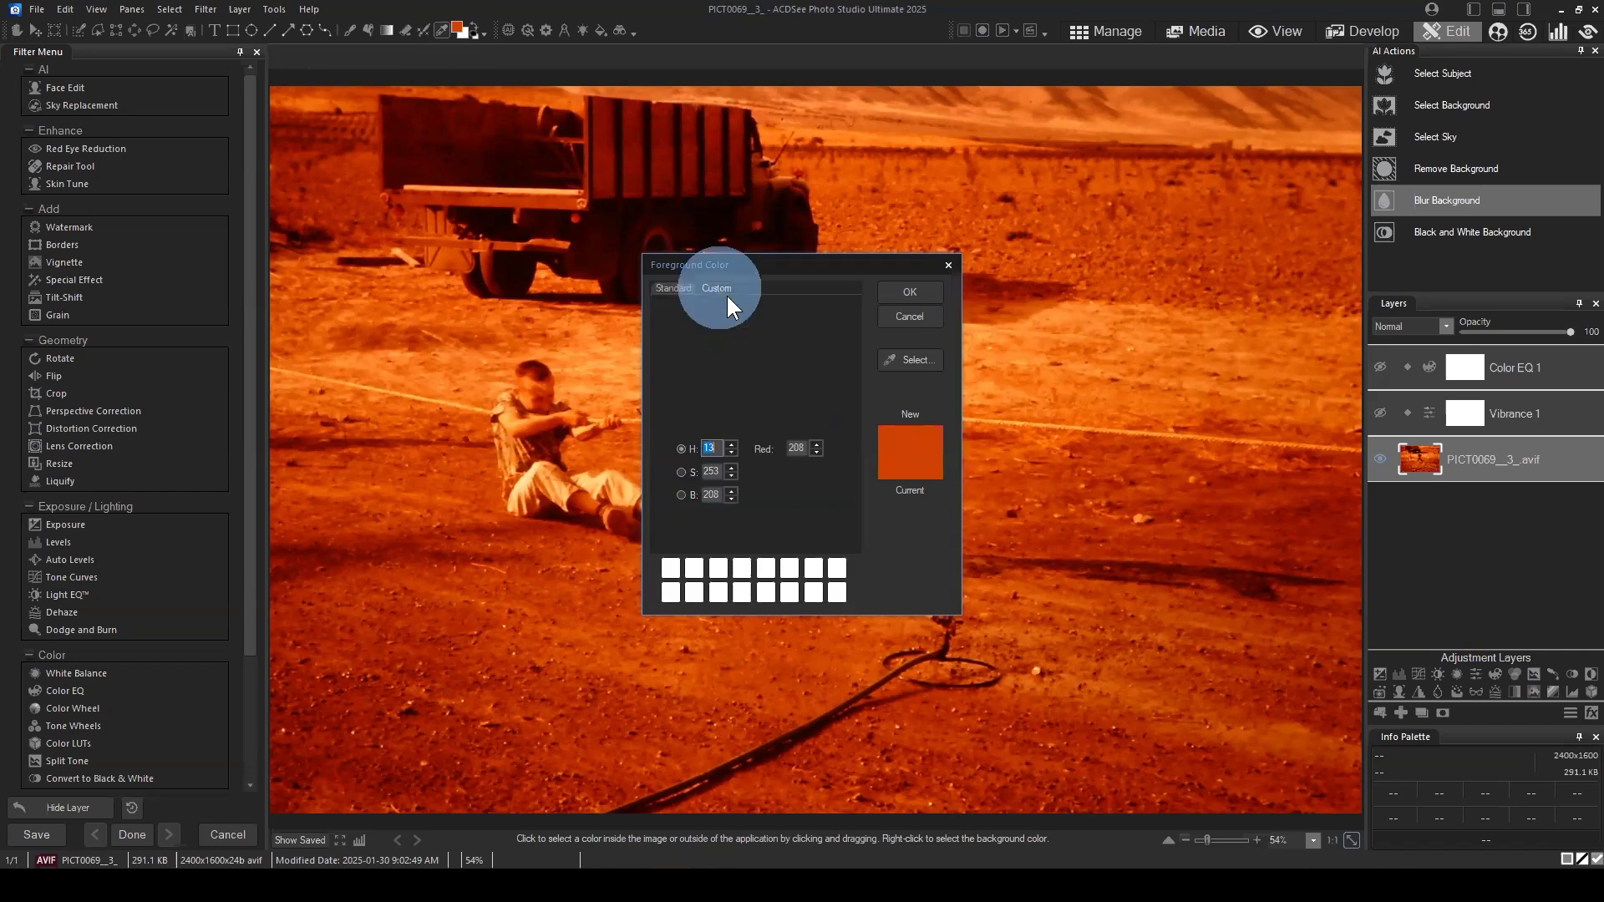
pyautogui.moveTo(776, 518); pyautogui.dragTo(672, 523)
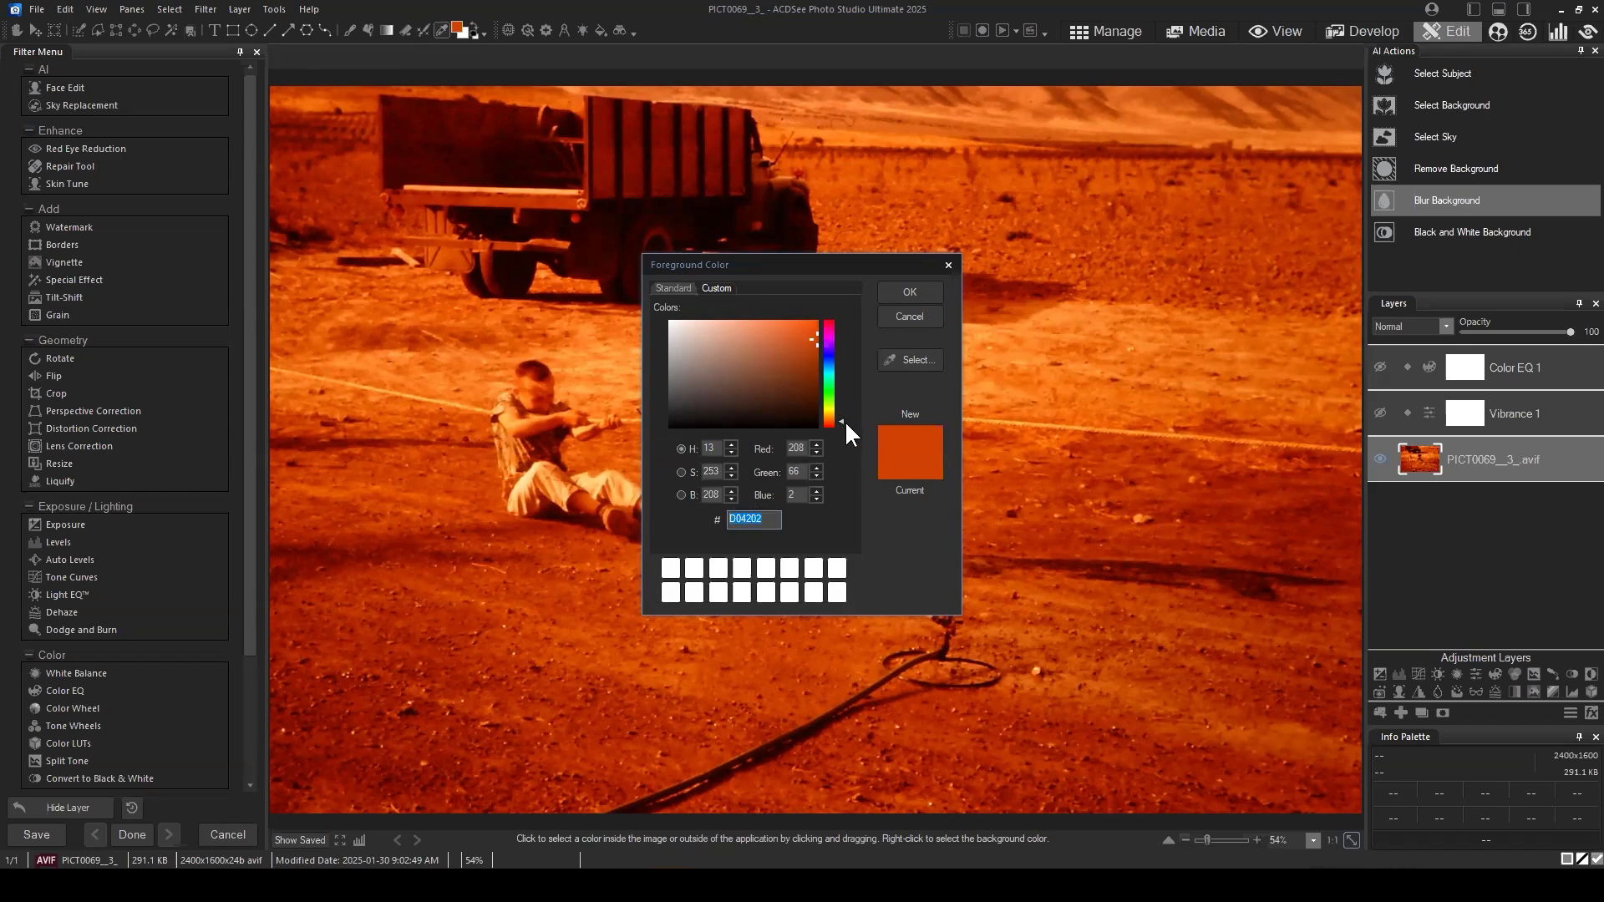
pyautogui.moveTo(836, 419); pyautogui.dragTo(840, 363)
pyautogui.click(930, 314)
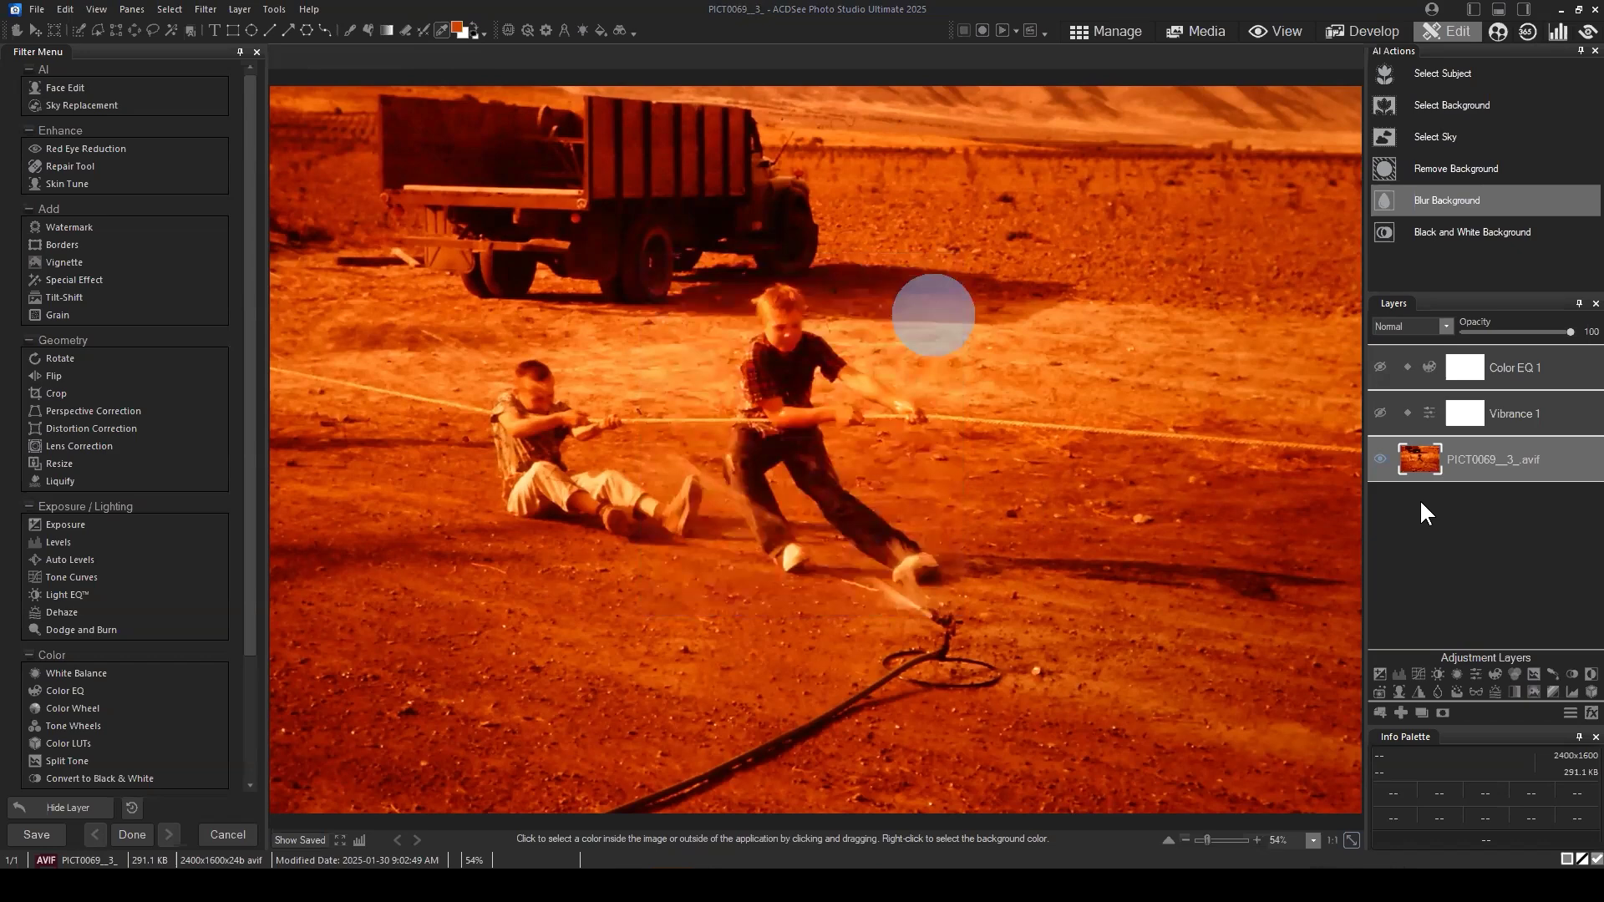
# Step: Delete the Vibrance 1 and Color EQ 1 adjustment layers, leaving only the base photo layer
pyautogui.click(1490, 524)
pyautogui.click(1379, 415)
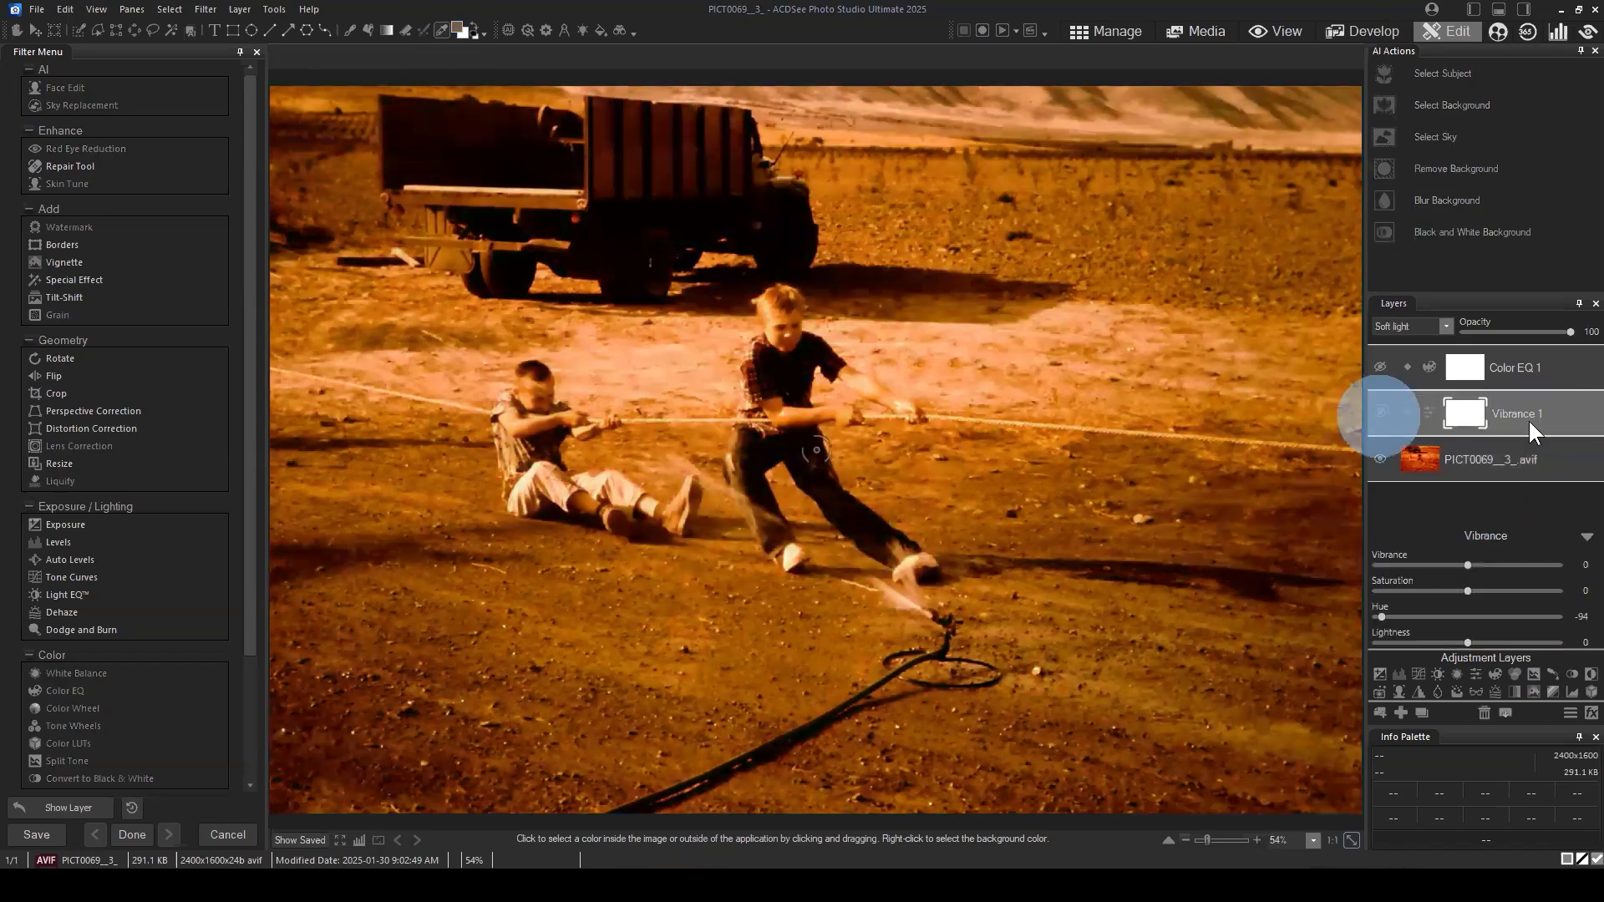
pyautogui.click(1485, 712)
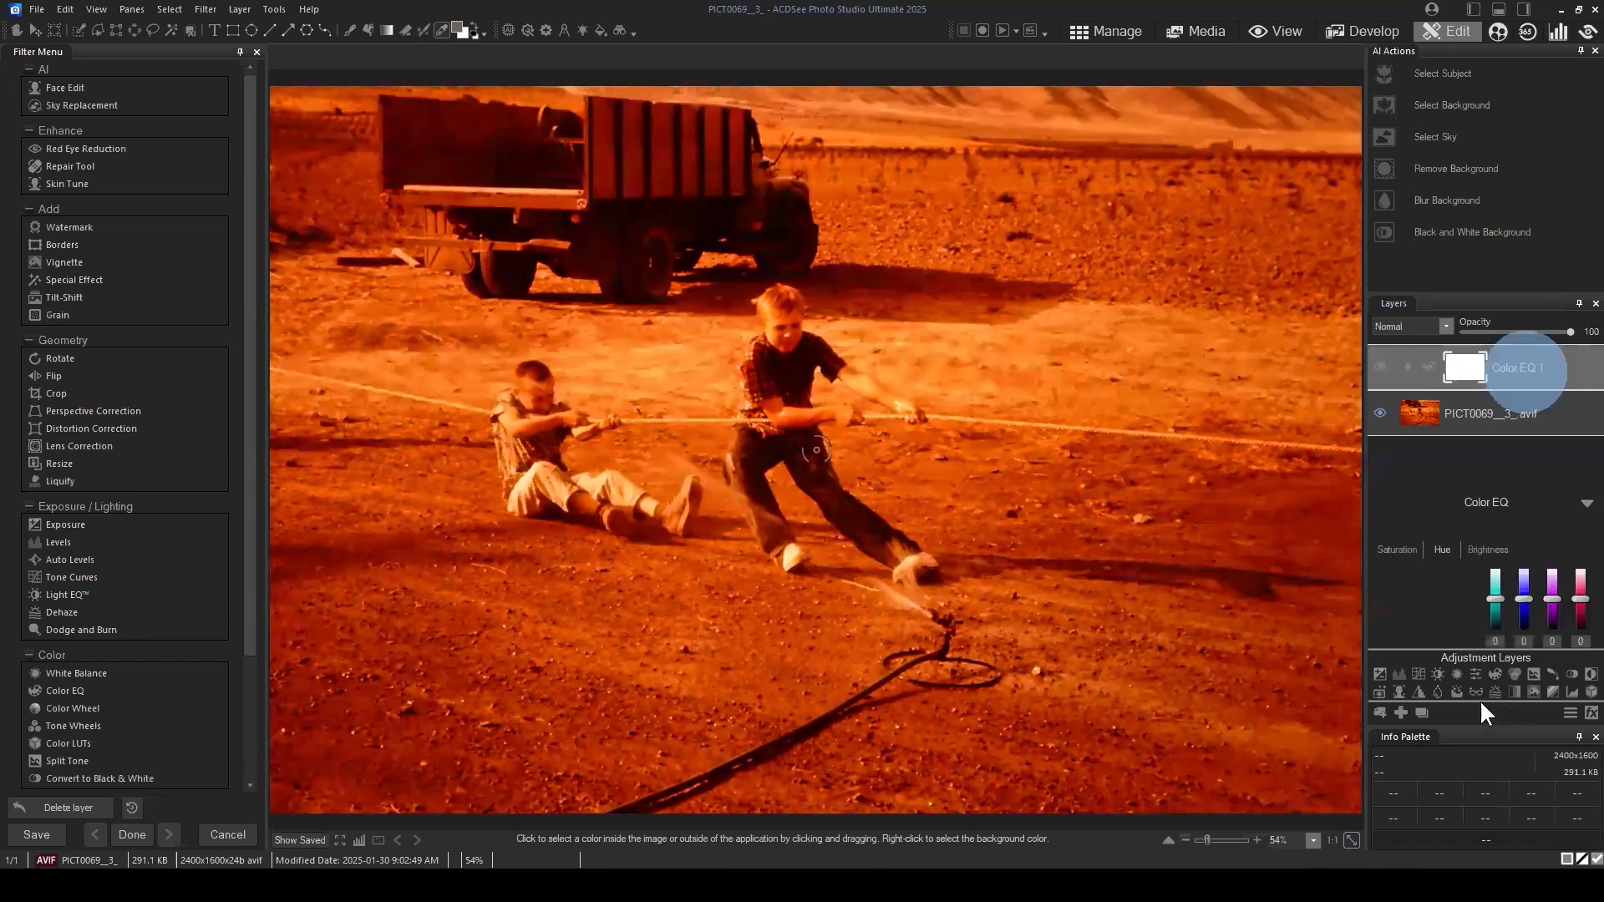
pyautogui.click(1480, 707)
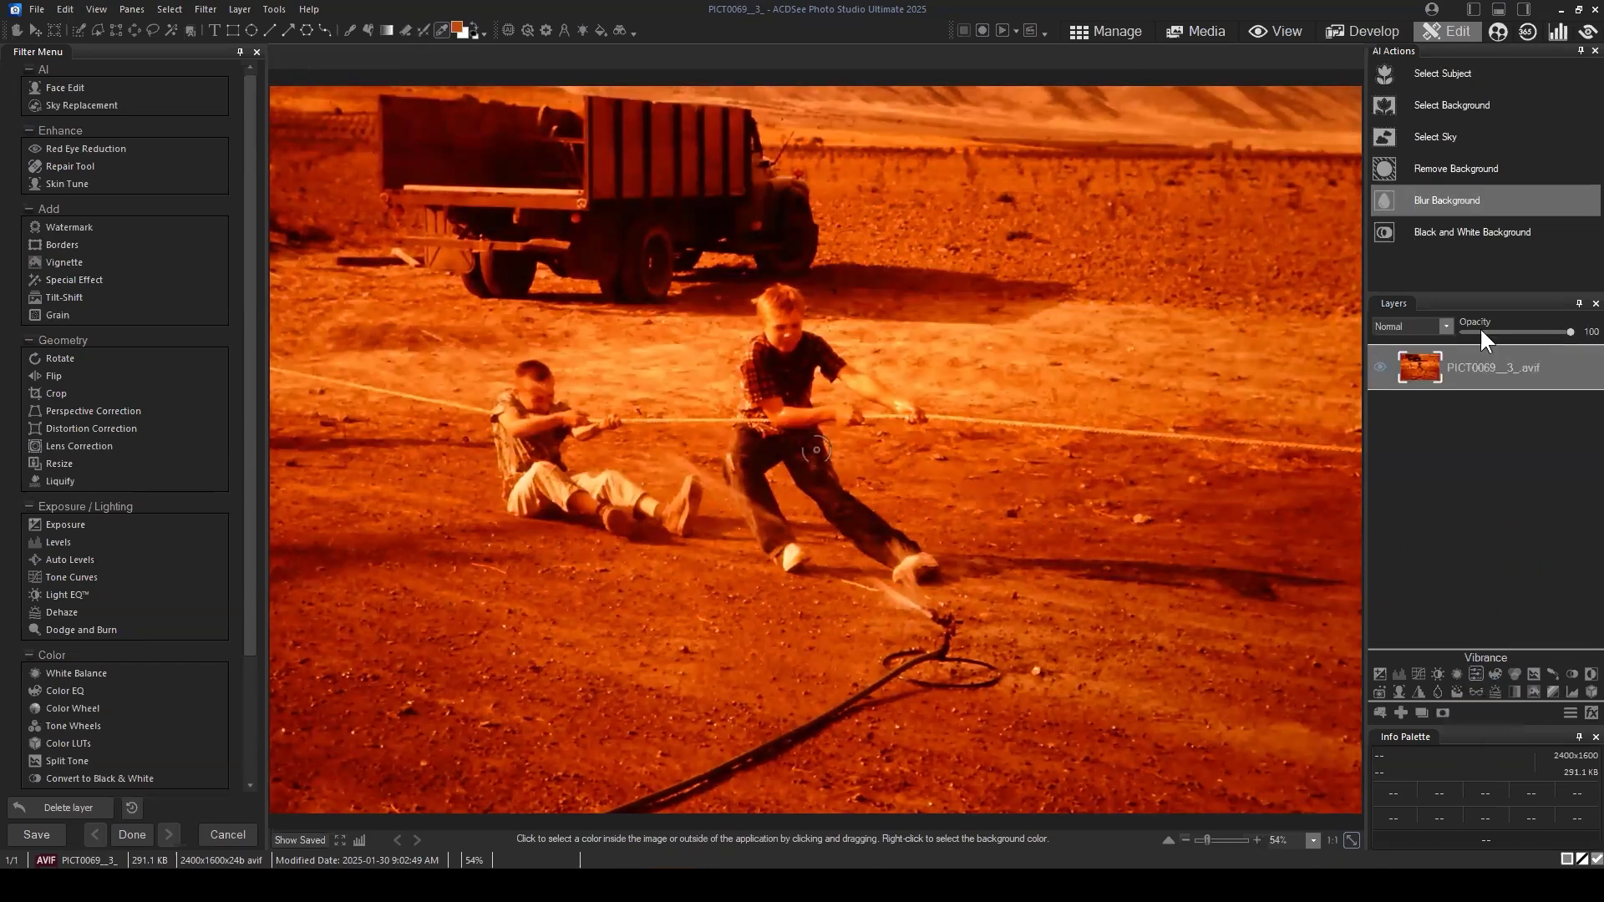
# Step: Add a Vibrance adjustment layer with Hue at -92 and set its blend mode to Soft light
pyautogui.moveTo(1470, 617); pyautogui.dragTo(1383, 618)
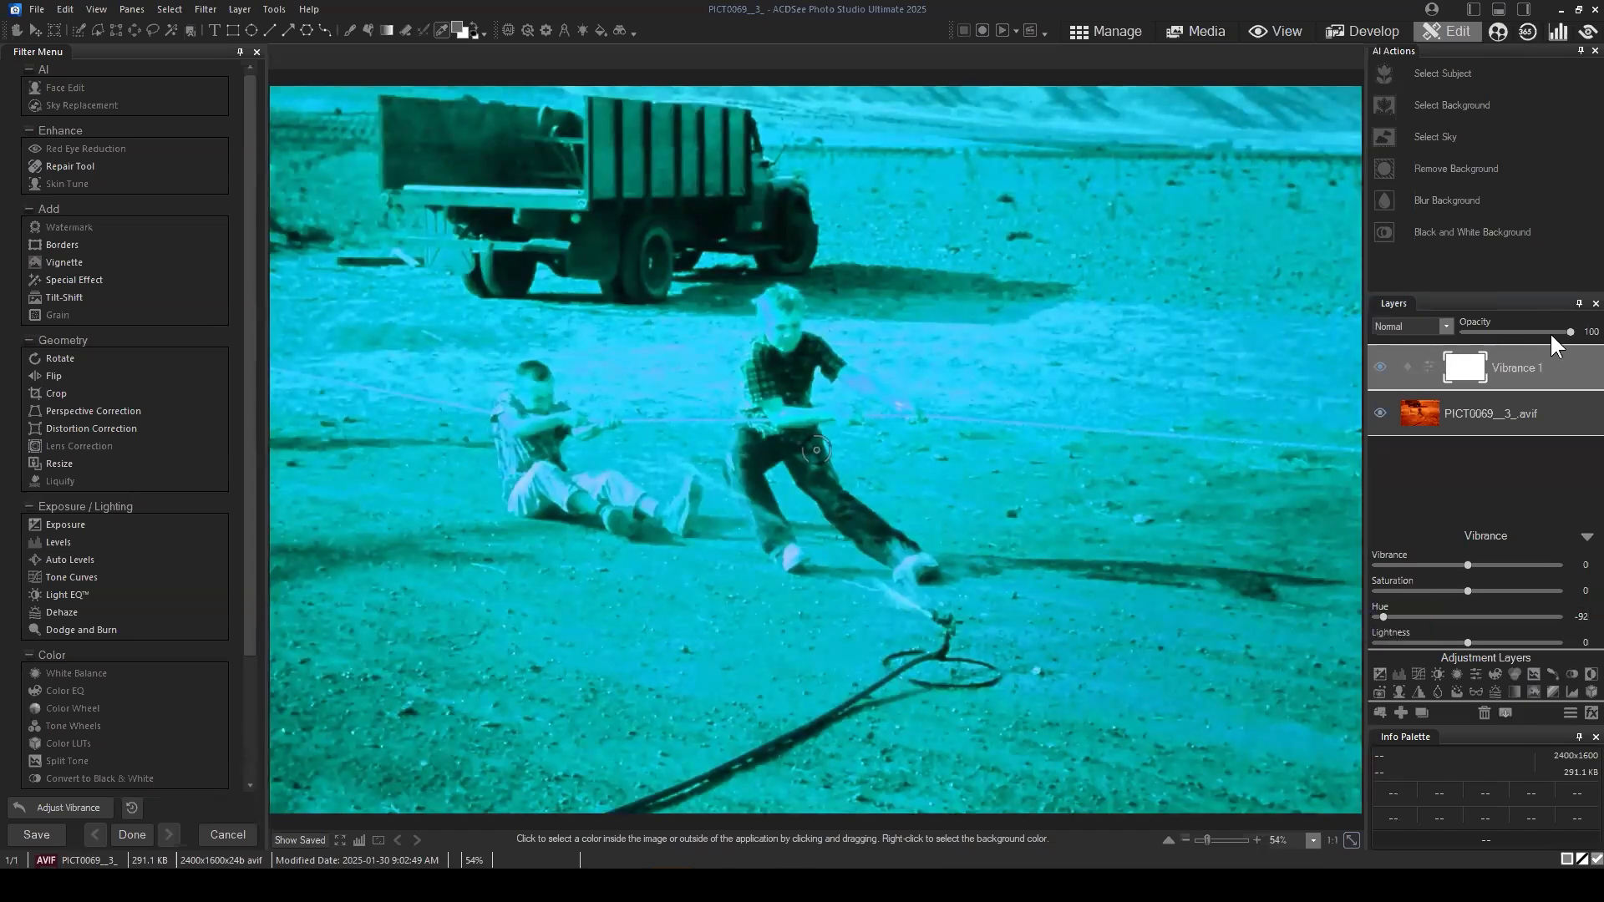
pyautogui.click(1444, 328)
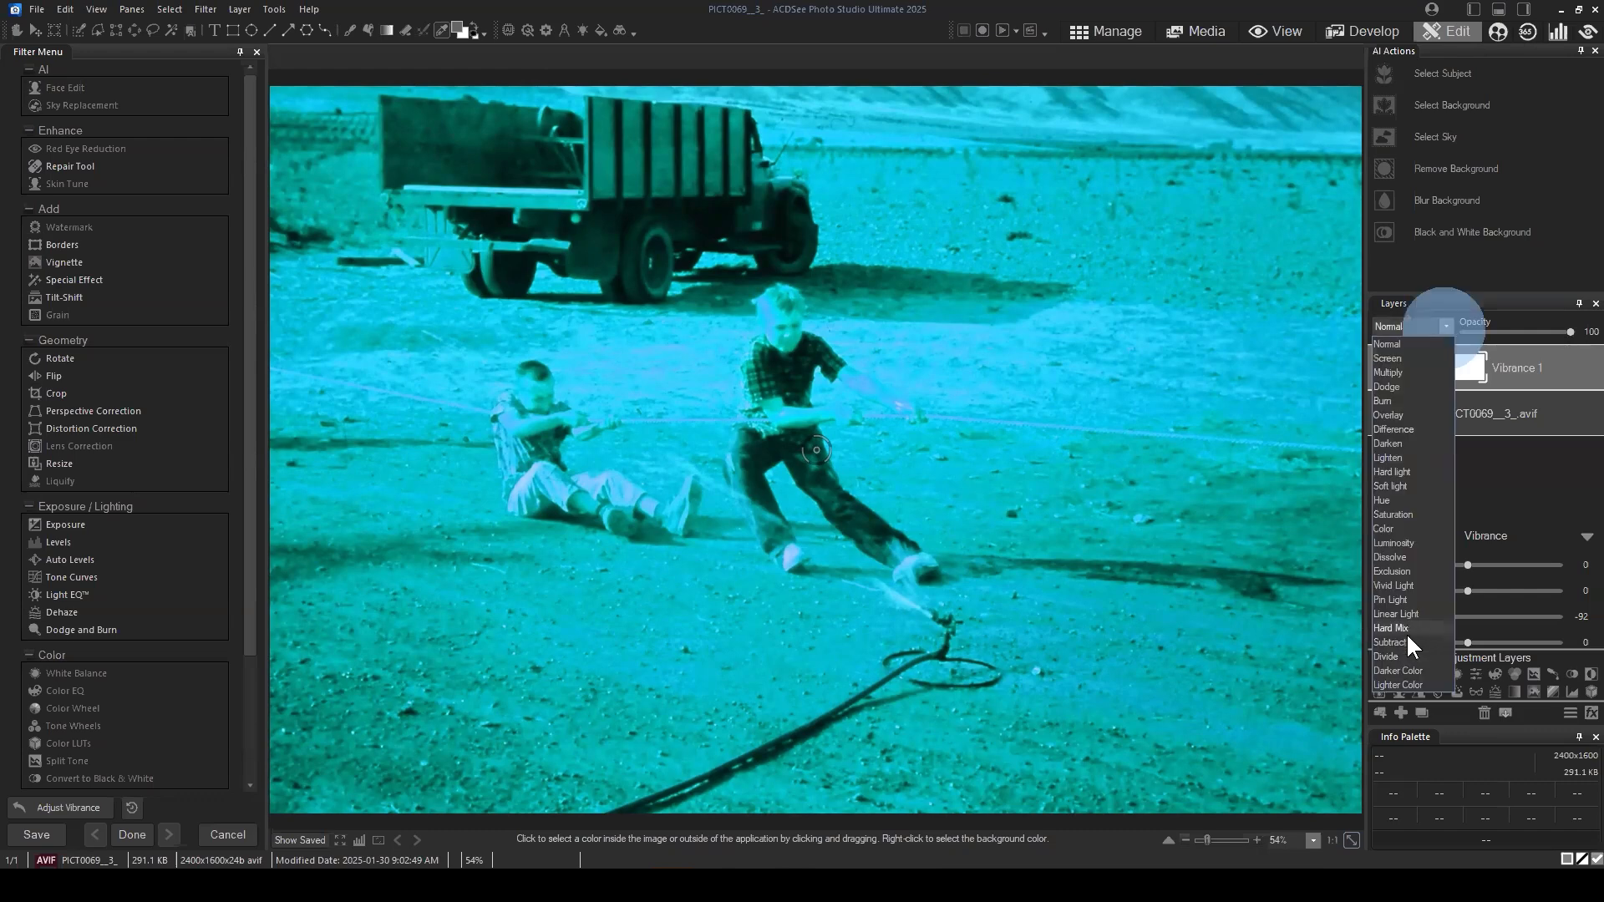
pyautogui.click(1391, 487)
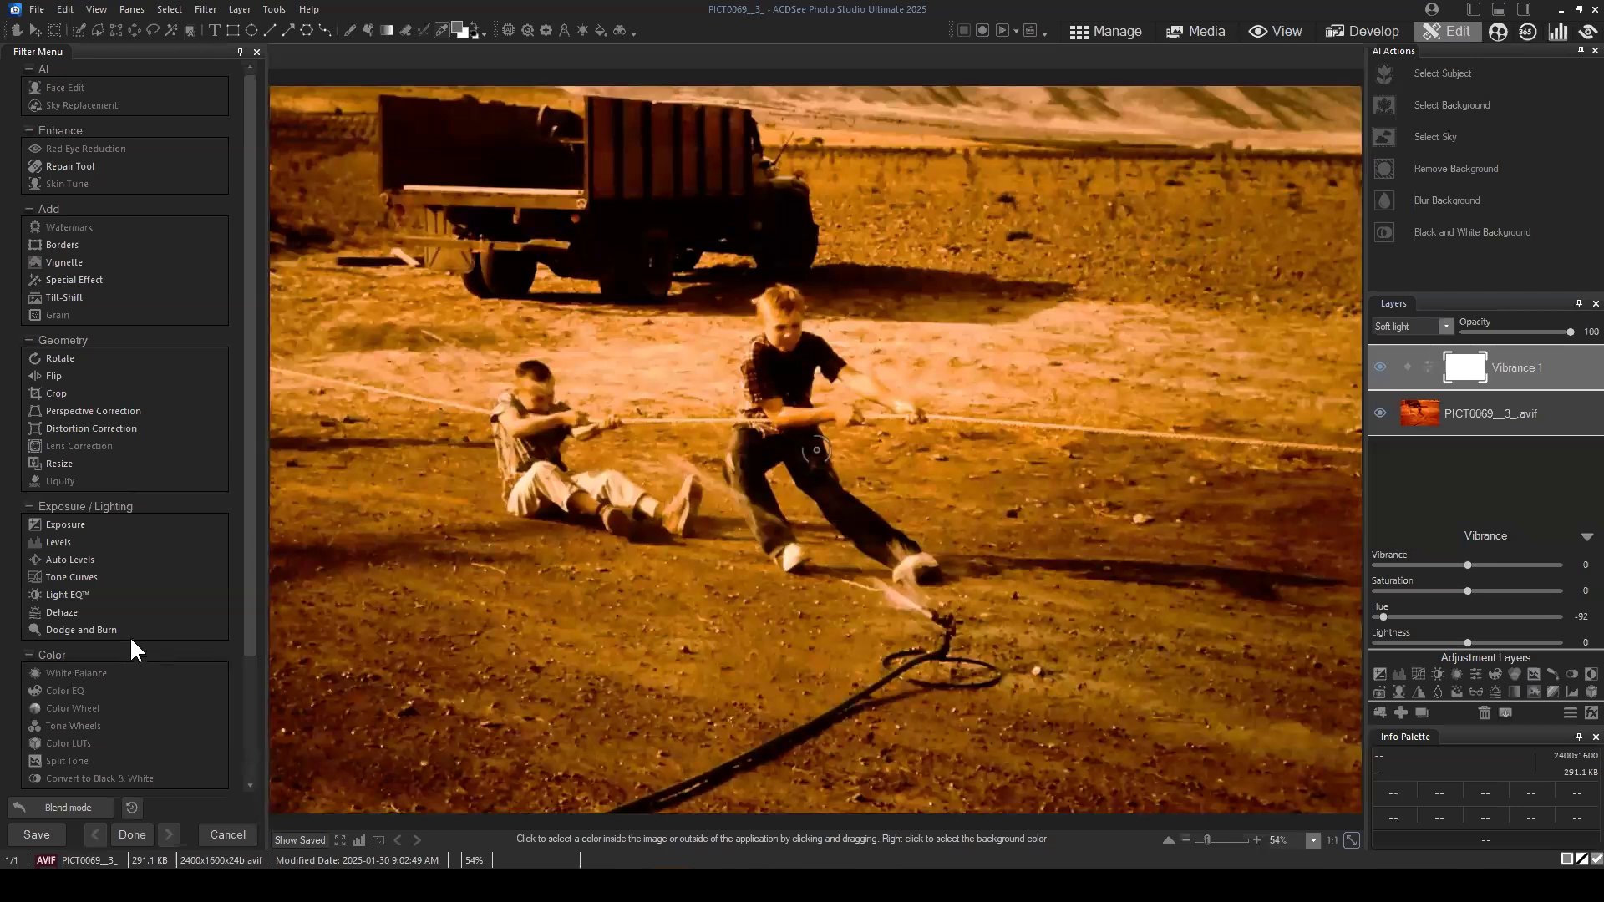
# Step: Compare the photo with the new Soft light Vibrance layer hidden and shown, leaving it visible
pyautogui.scroll(-2, 140, 626)
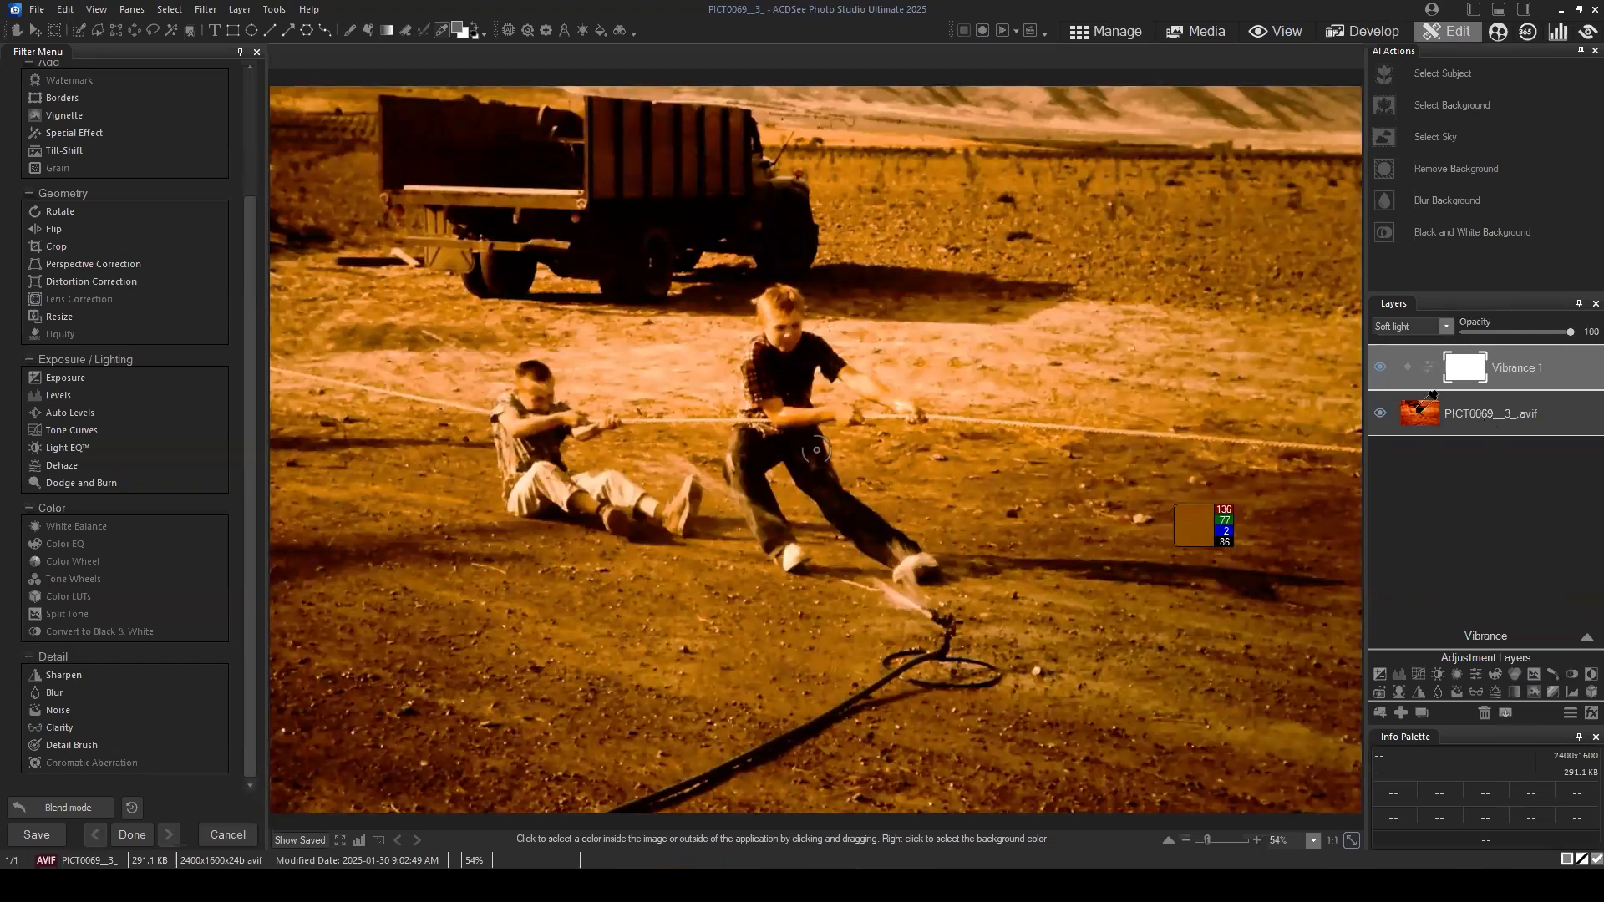
pyautogui.click(1379, 367)
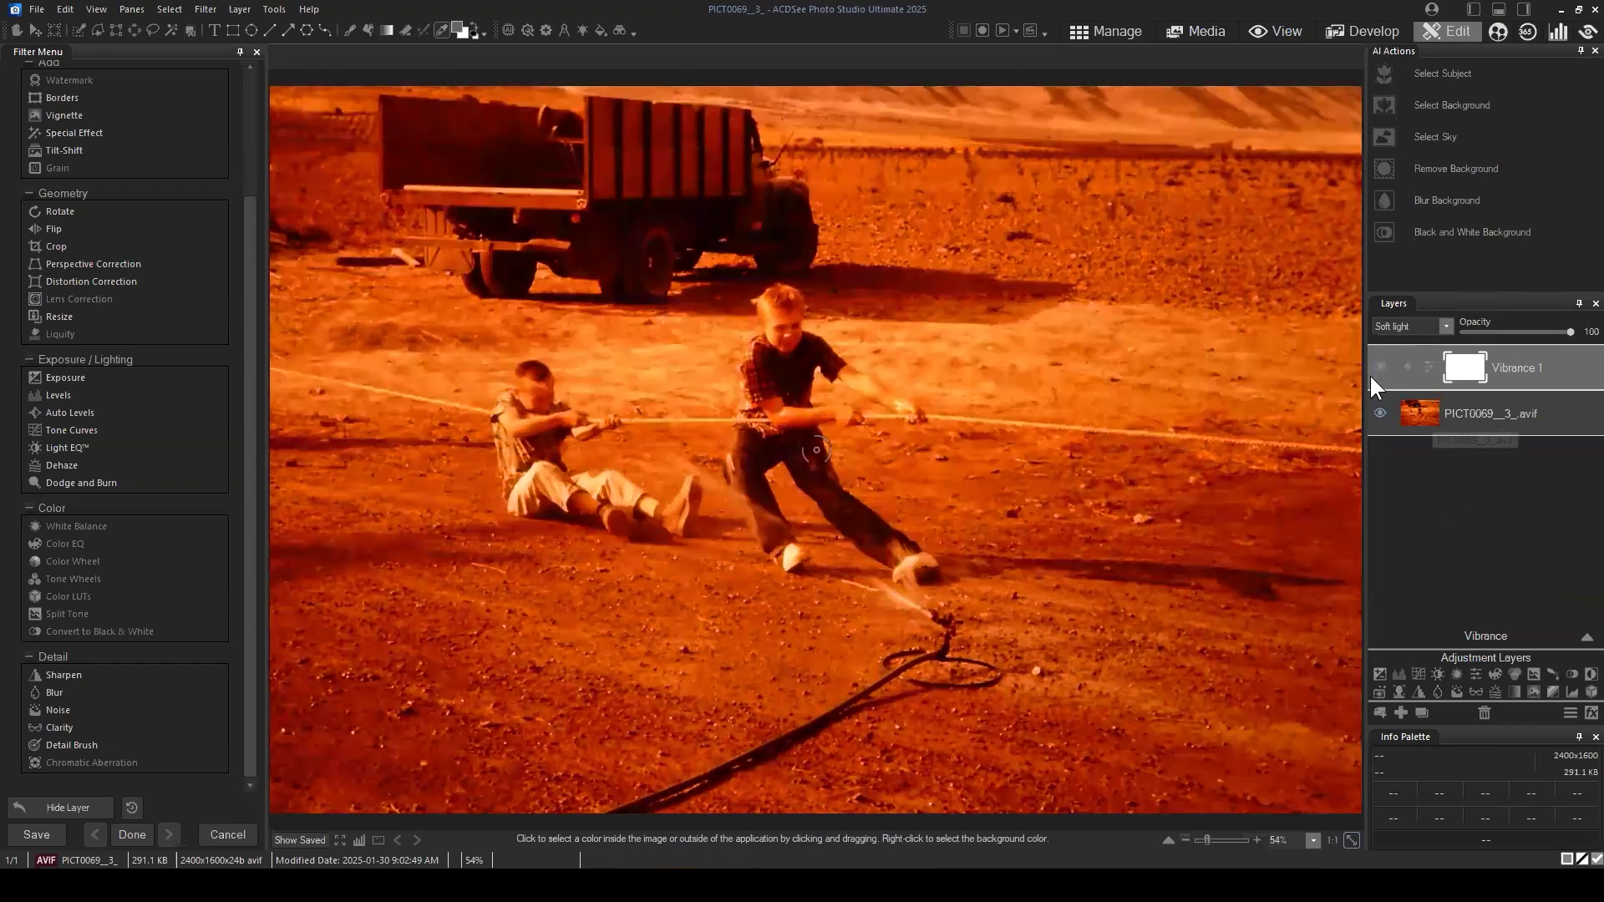
pyautogui.click(1377, 369)
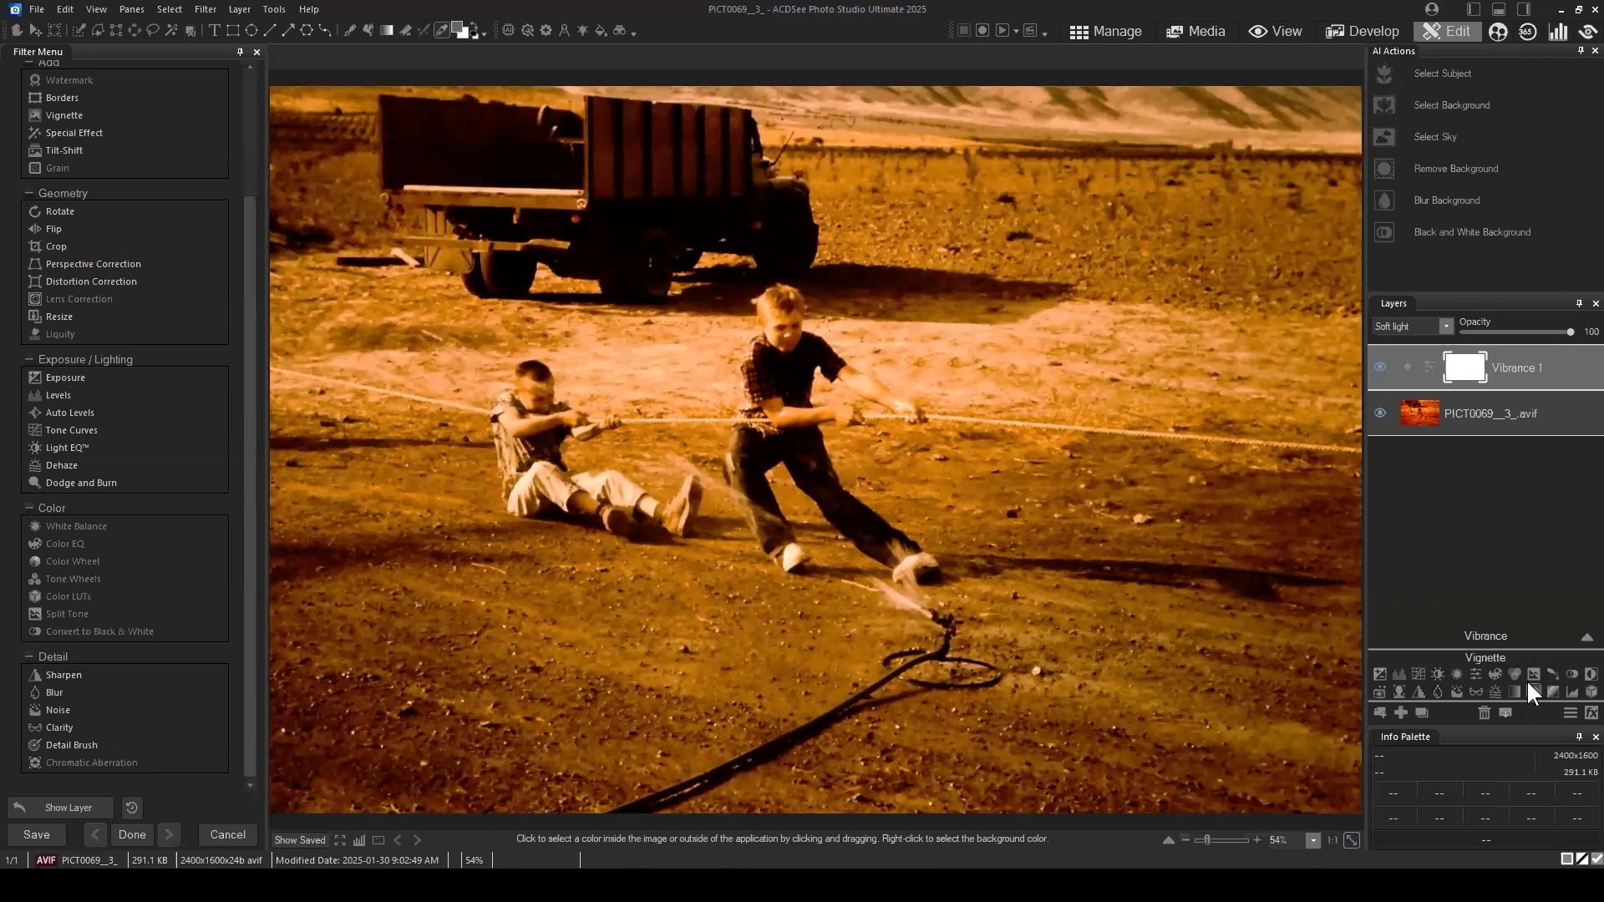
# Step: Add a Black and White adjustment layer on top and compare it with Vibrance 1 shown and hidden, leaving Vibrance 1 hidden
pyautogui.click(1574, 679)
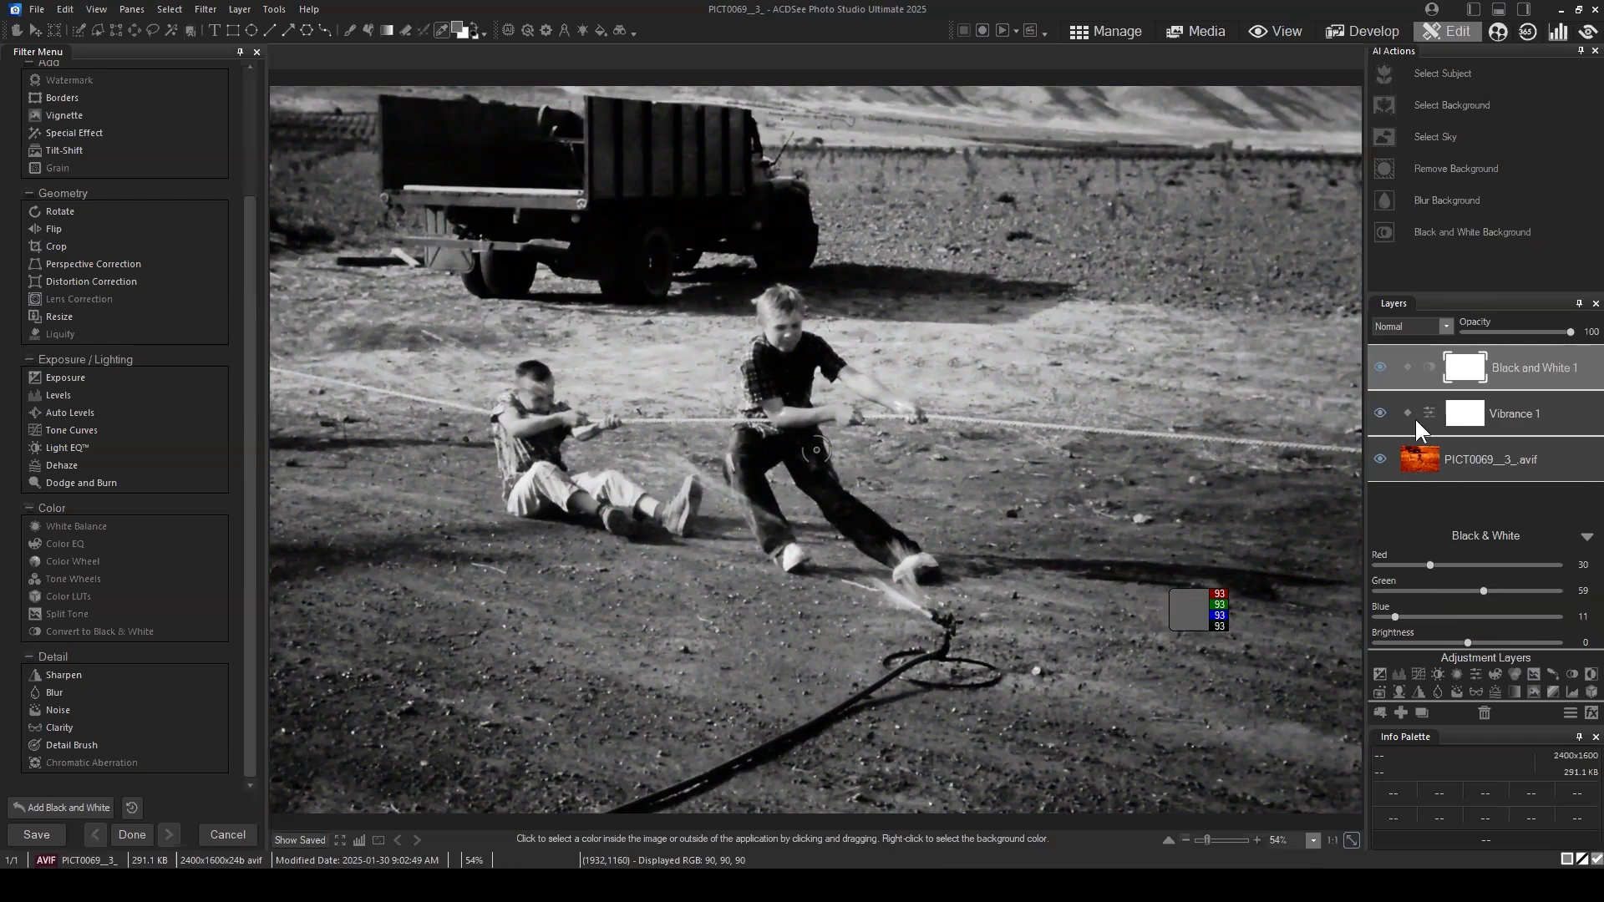
pyautogui.click(1380, 413)
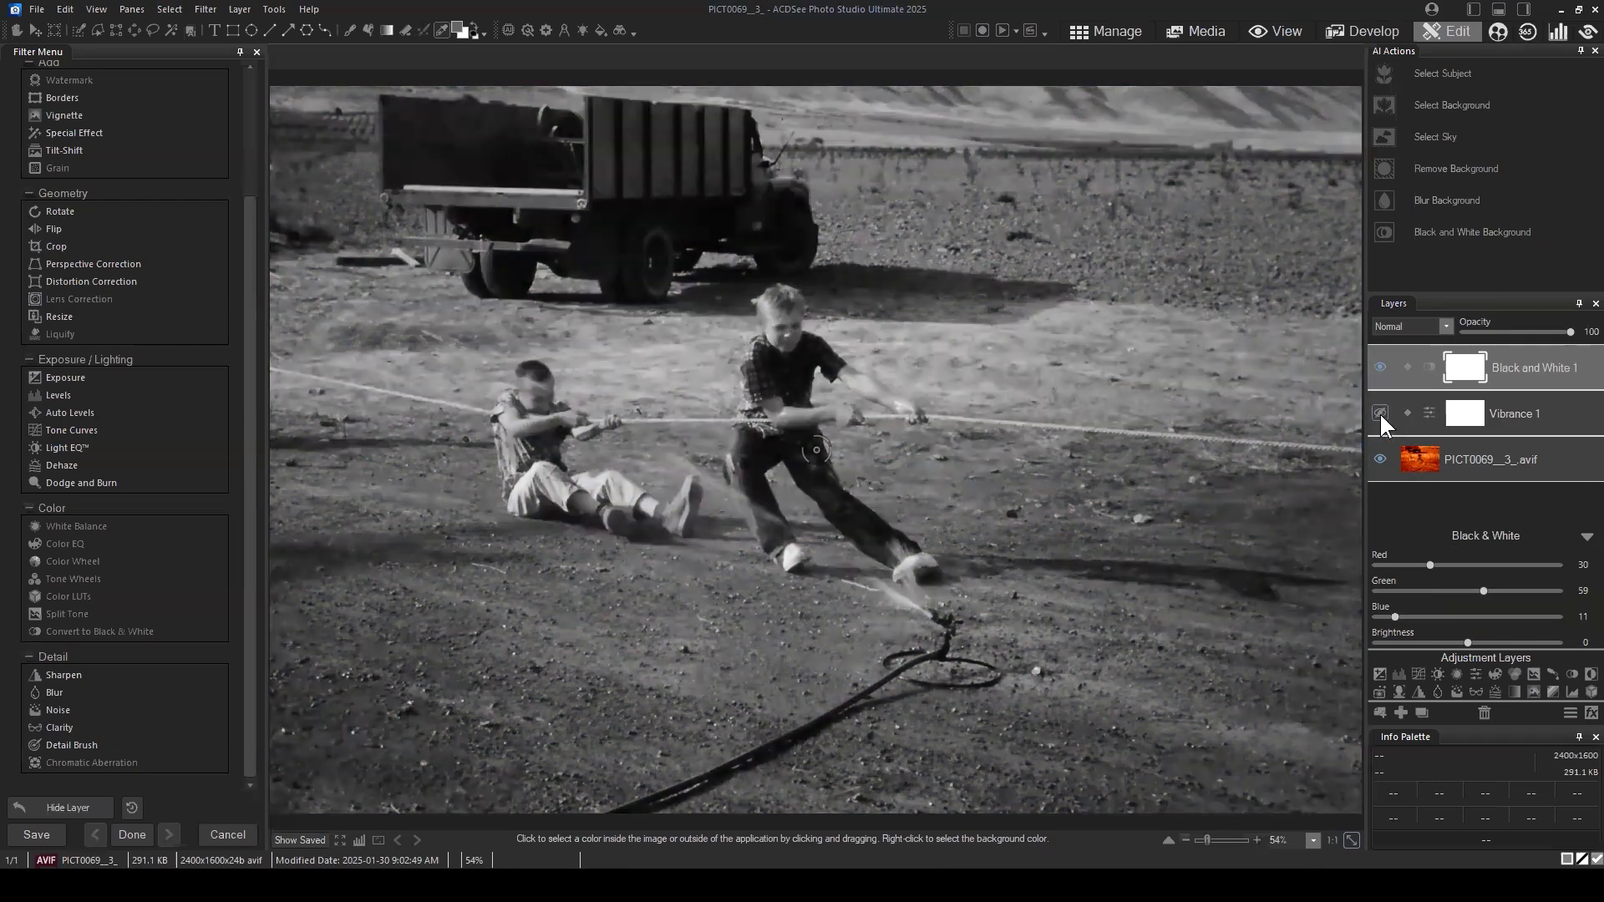
pyautogui.click(1380, 413)
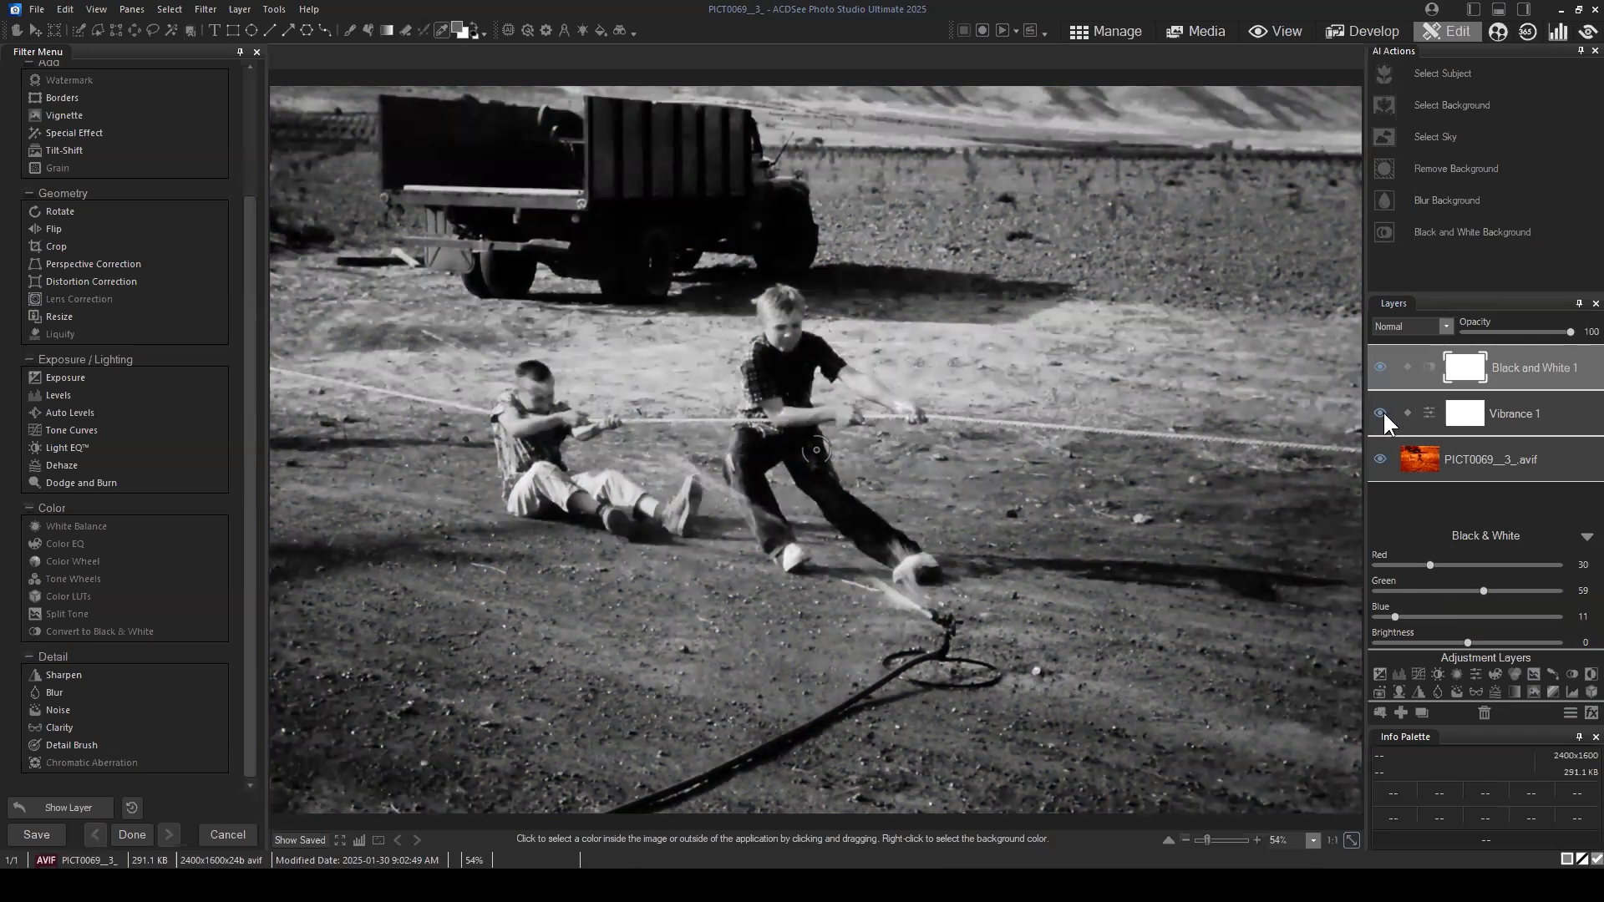
pyautogui.click(1380, 413)
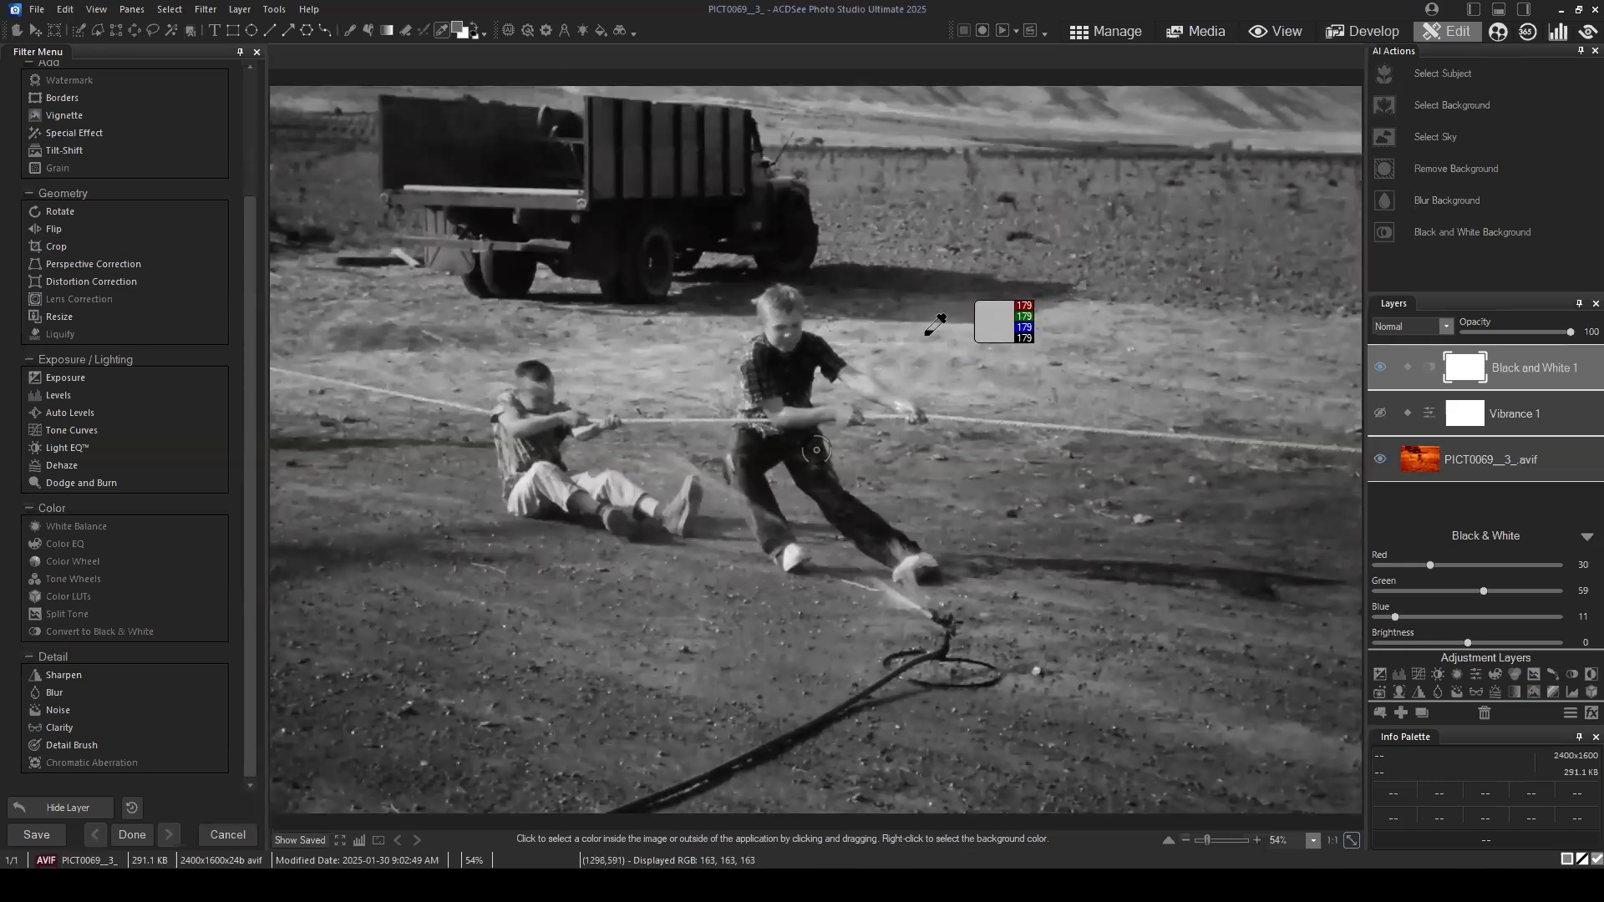
# Step: Return to Manage mode, discarding the photo's edits, and browse the Pictures folder
pyautogui.click(443, 32)
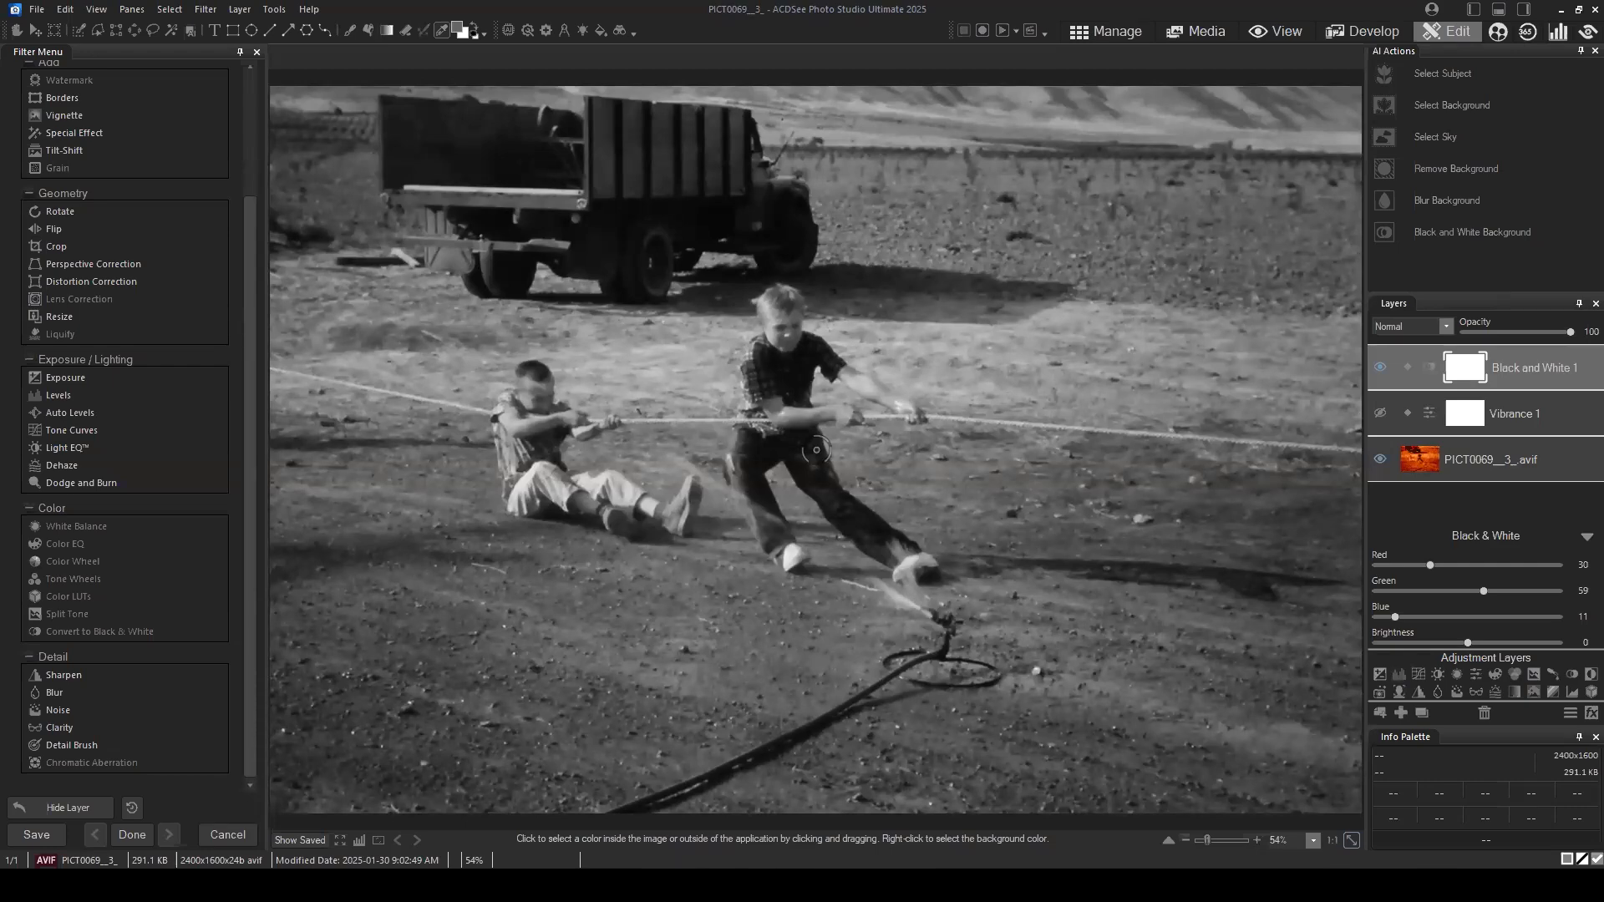
pyautogui.click(1101, 31)
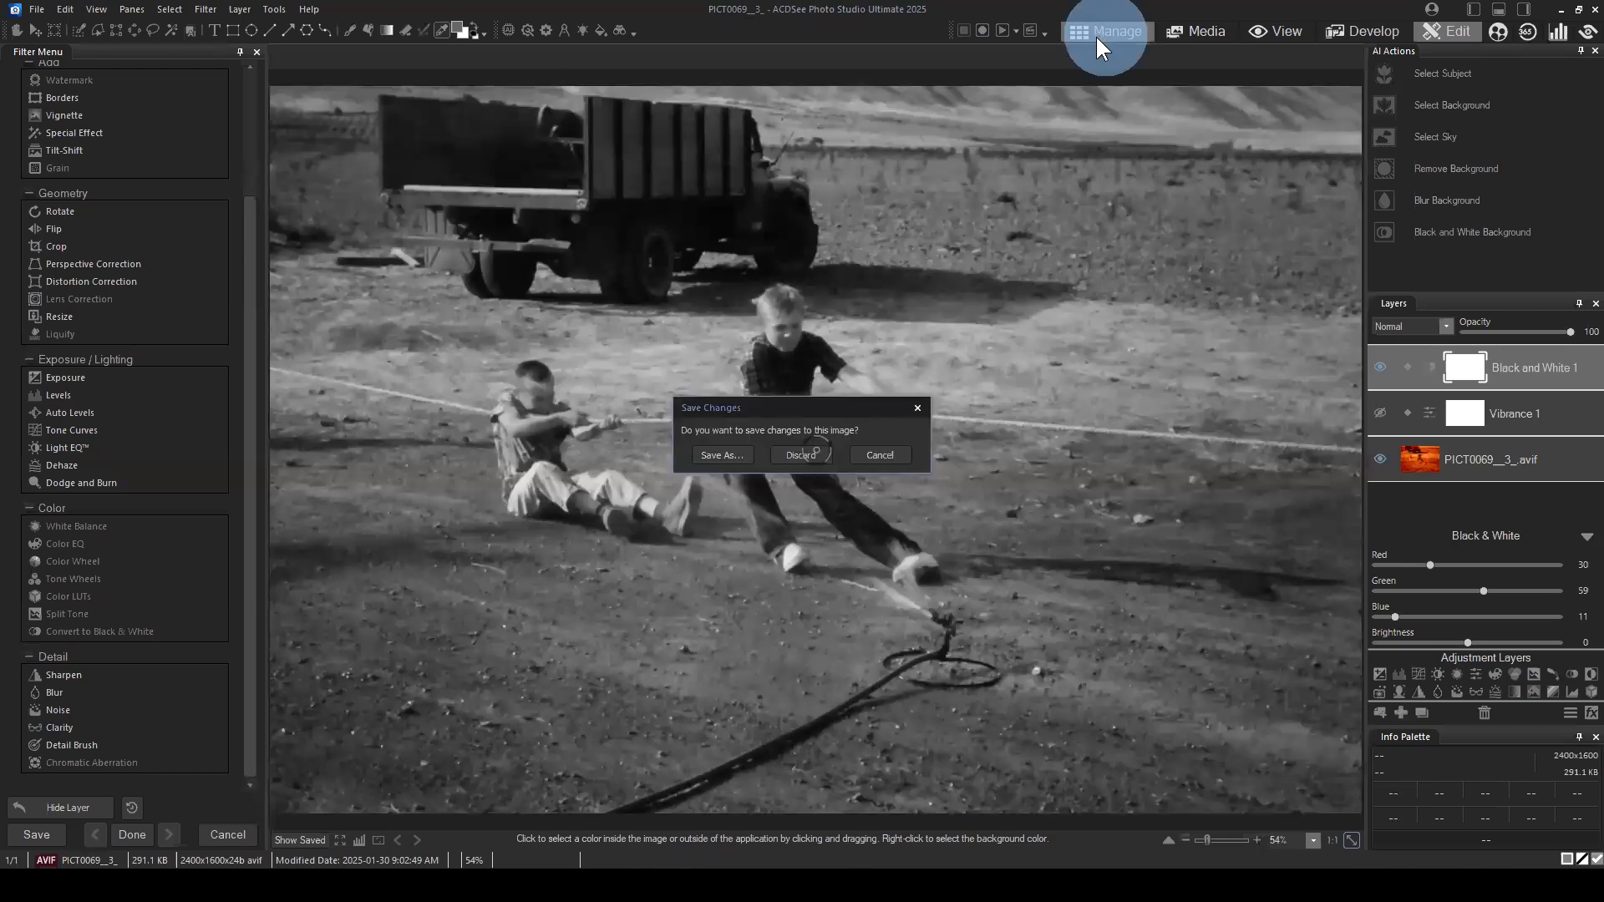
pyautogui.click(830, 451)
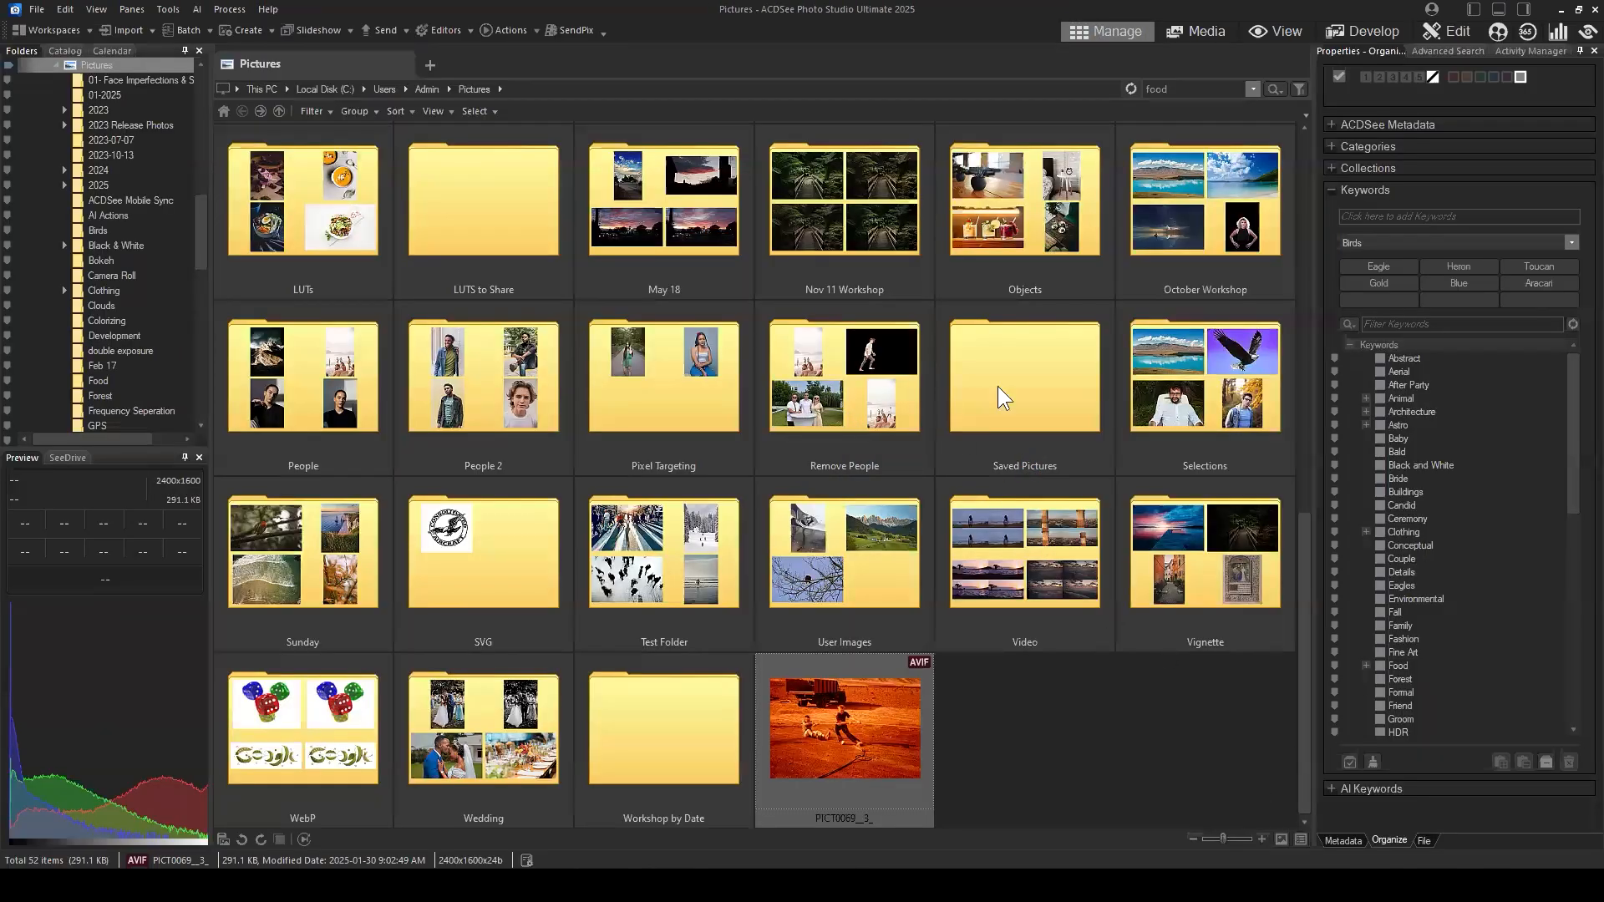
pyautogui.scroll(-3, 1225, 428)
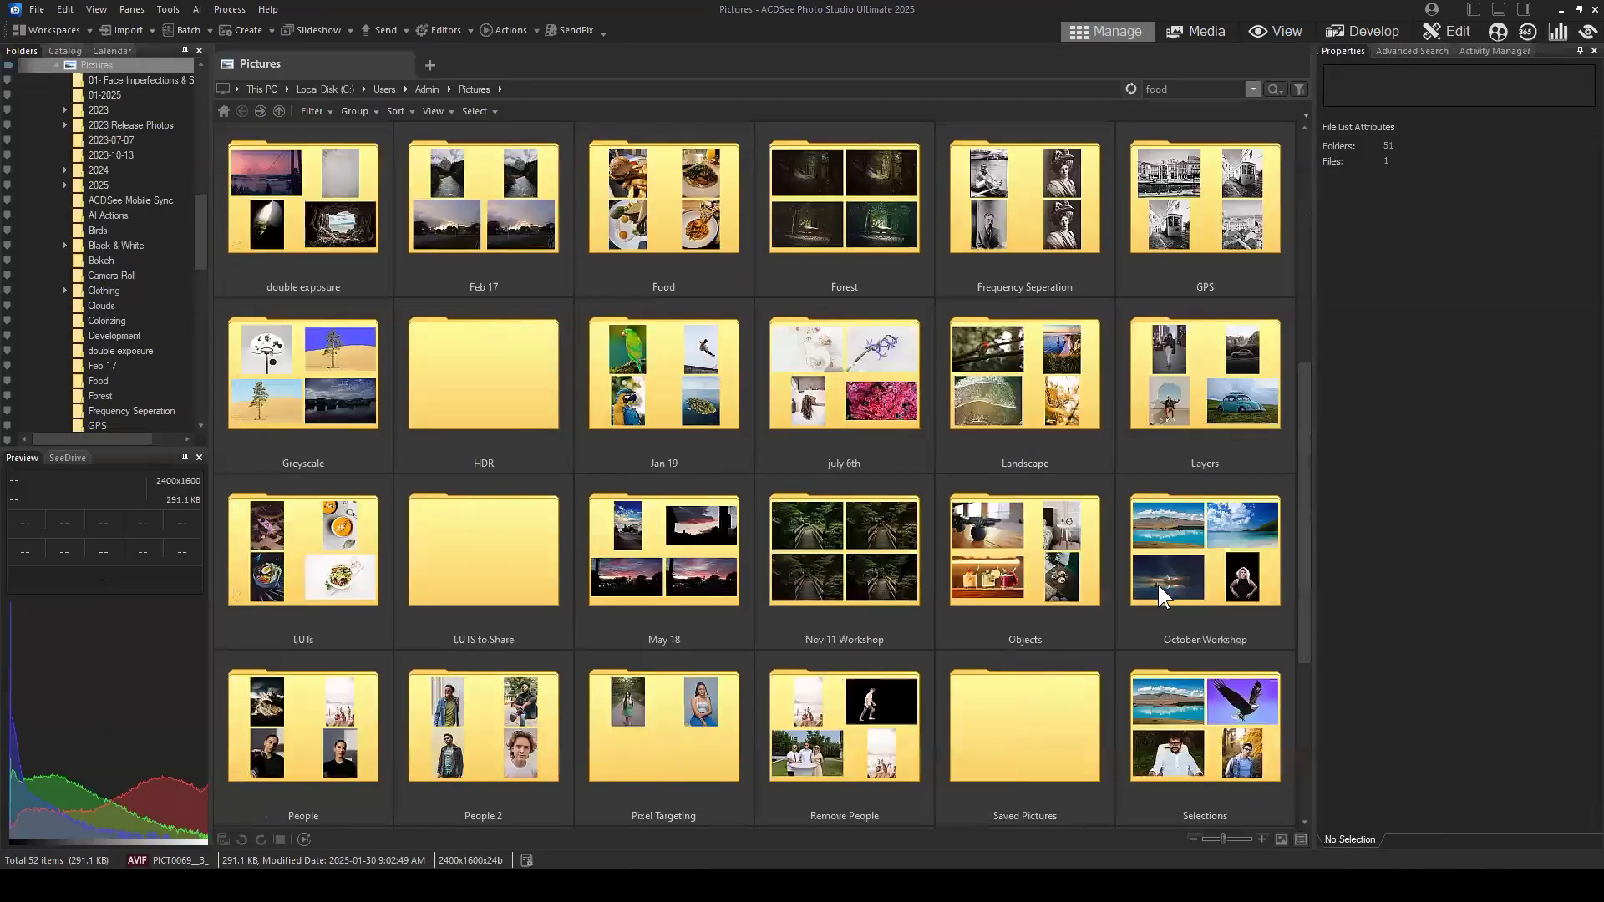
# Step: Browse the Pictures folder and open its Black & White subfolder
pyautogui.scroll(3, 1235, 560)
pyautogui.scroll(-2, 1226, 514)
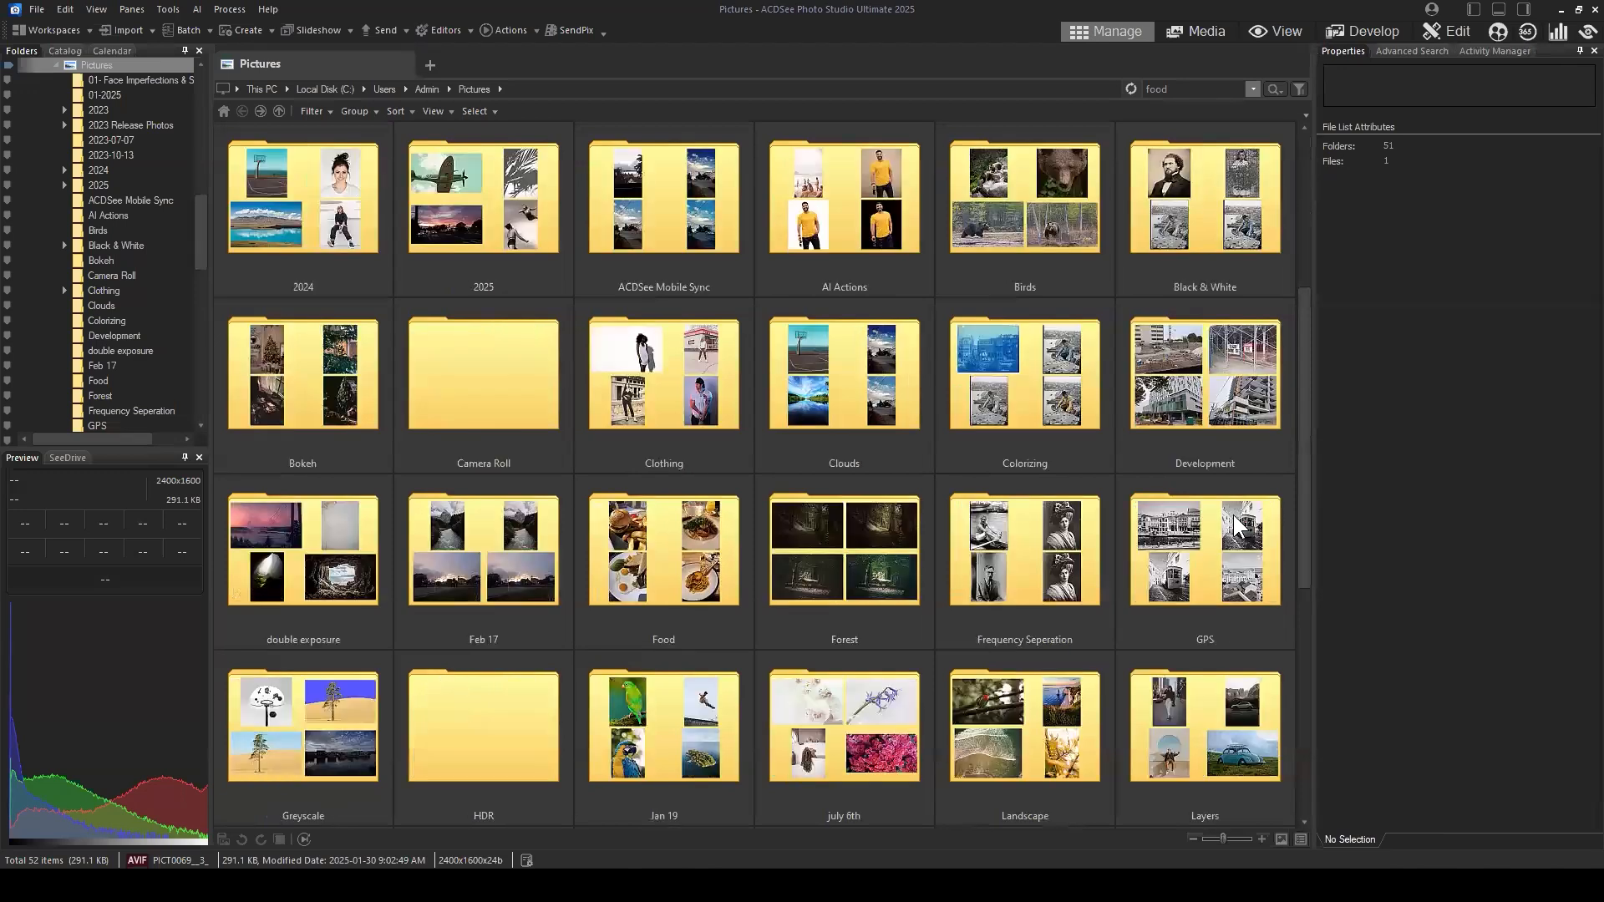
pyautogui.scroll(2, 1225, 514)
pyautogui.doubleClick(1192, 357)
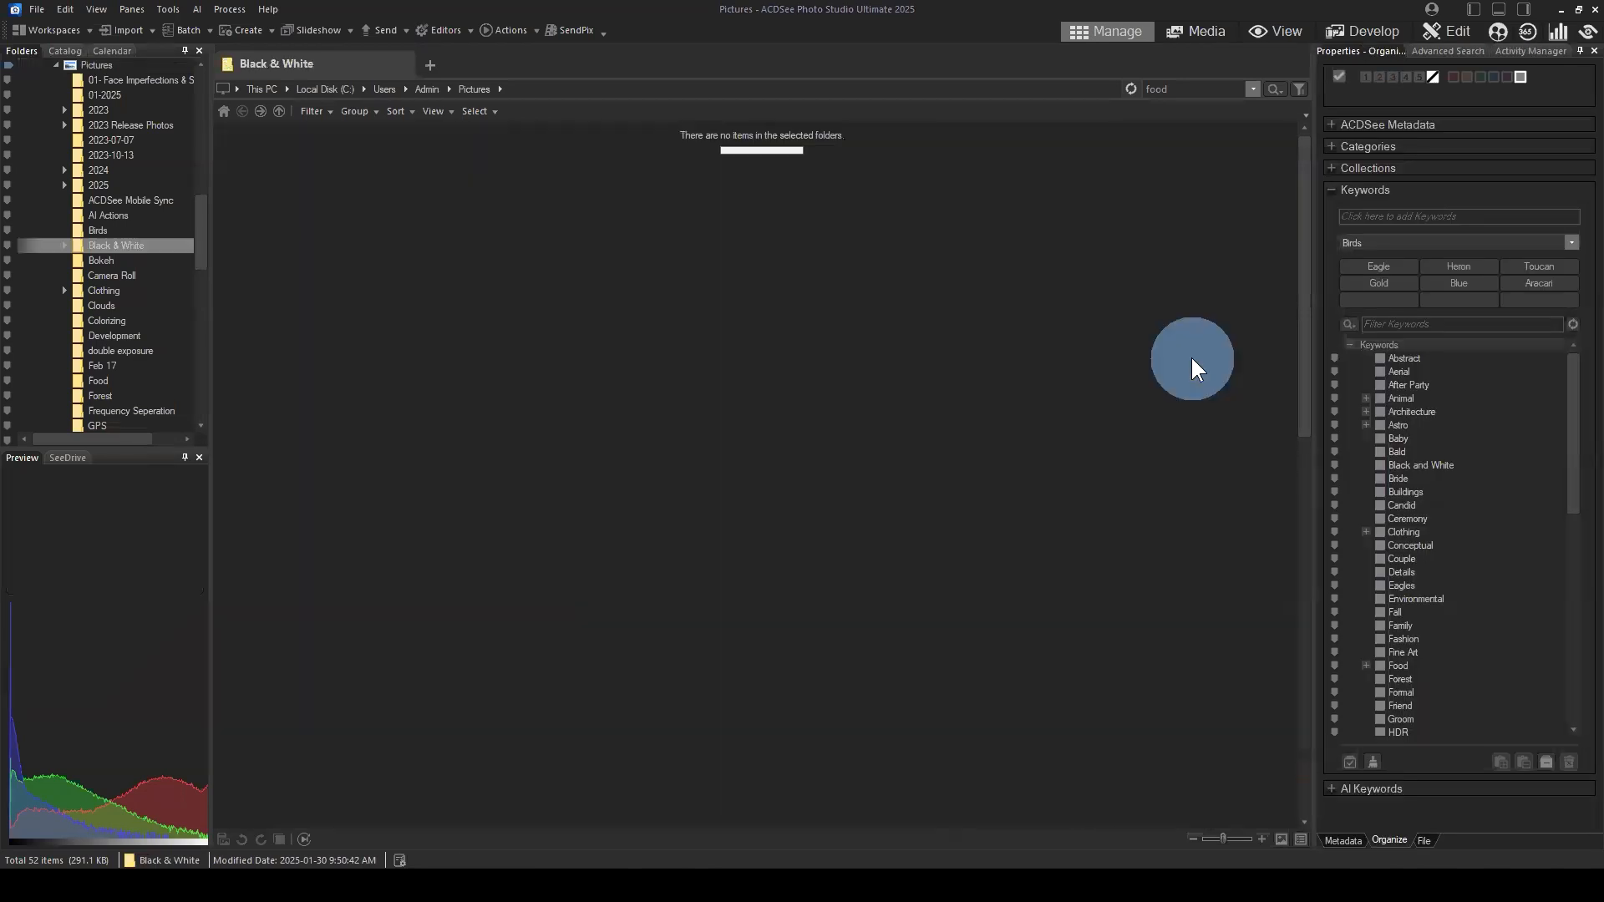
pyautogui.click(1195, 619)
# Step: Try to open the touchups image for editing and return to Manage mode
pyautogui.click(1055, 541)
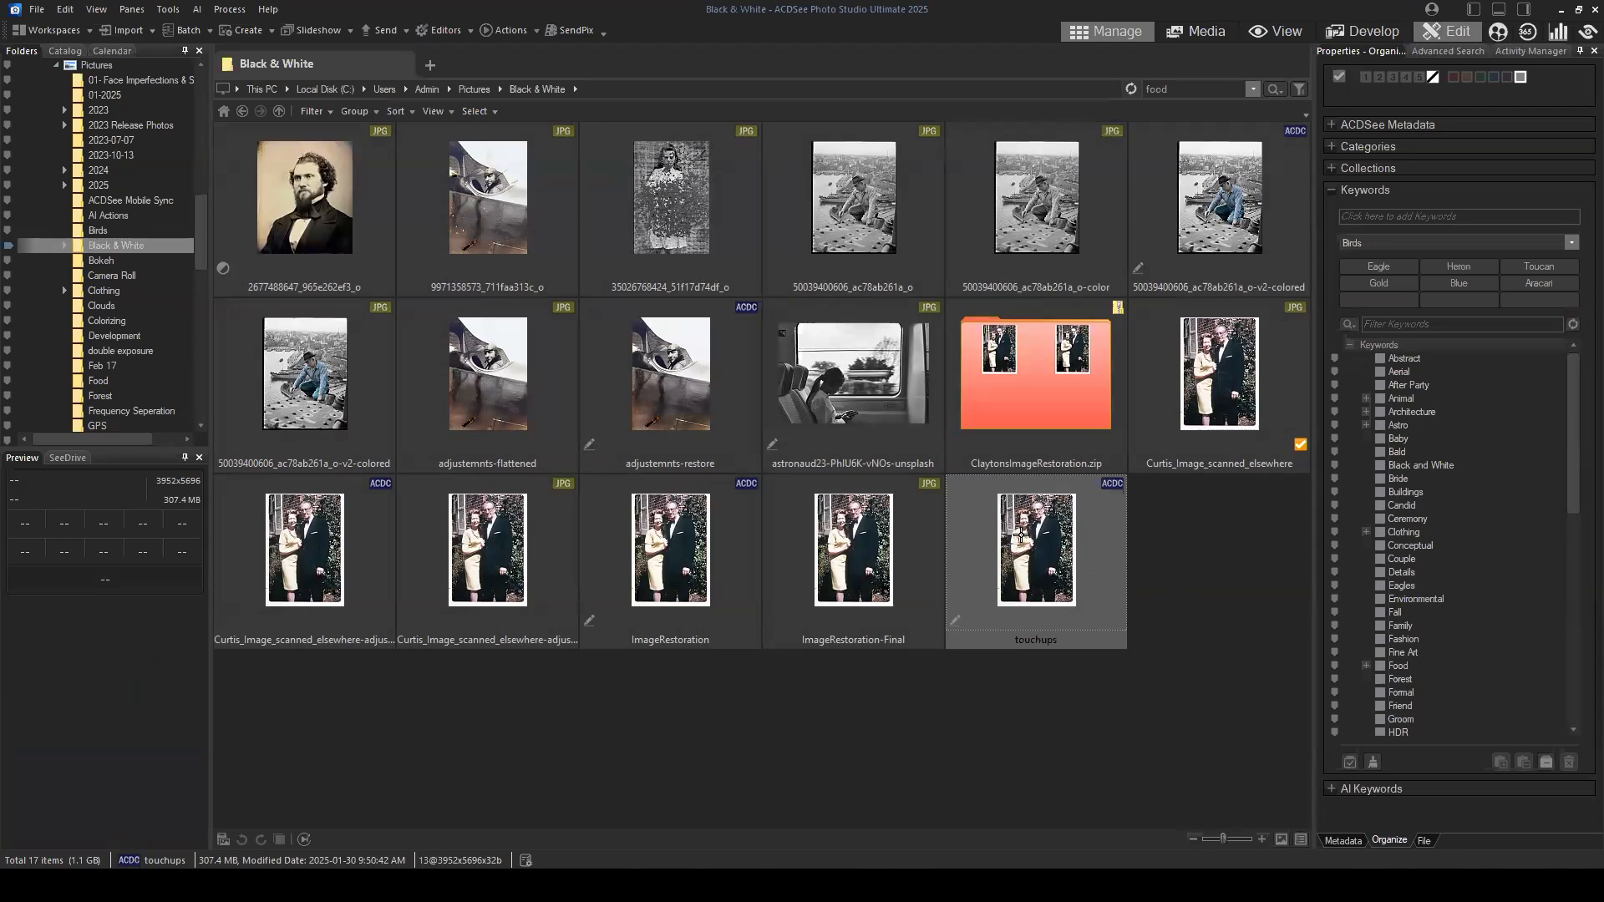
pyautogui.doubleClick(1021, 535)
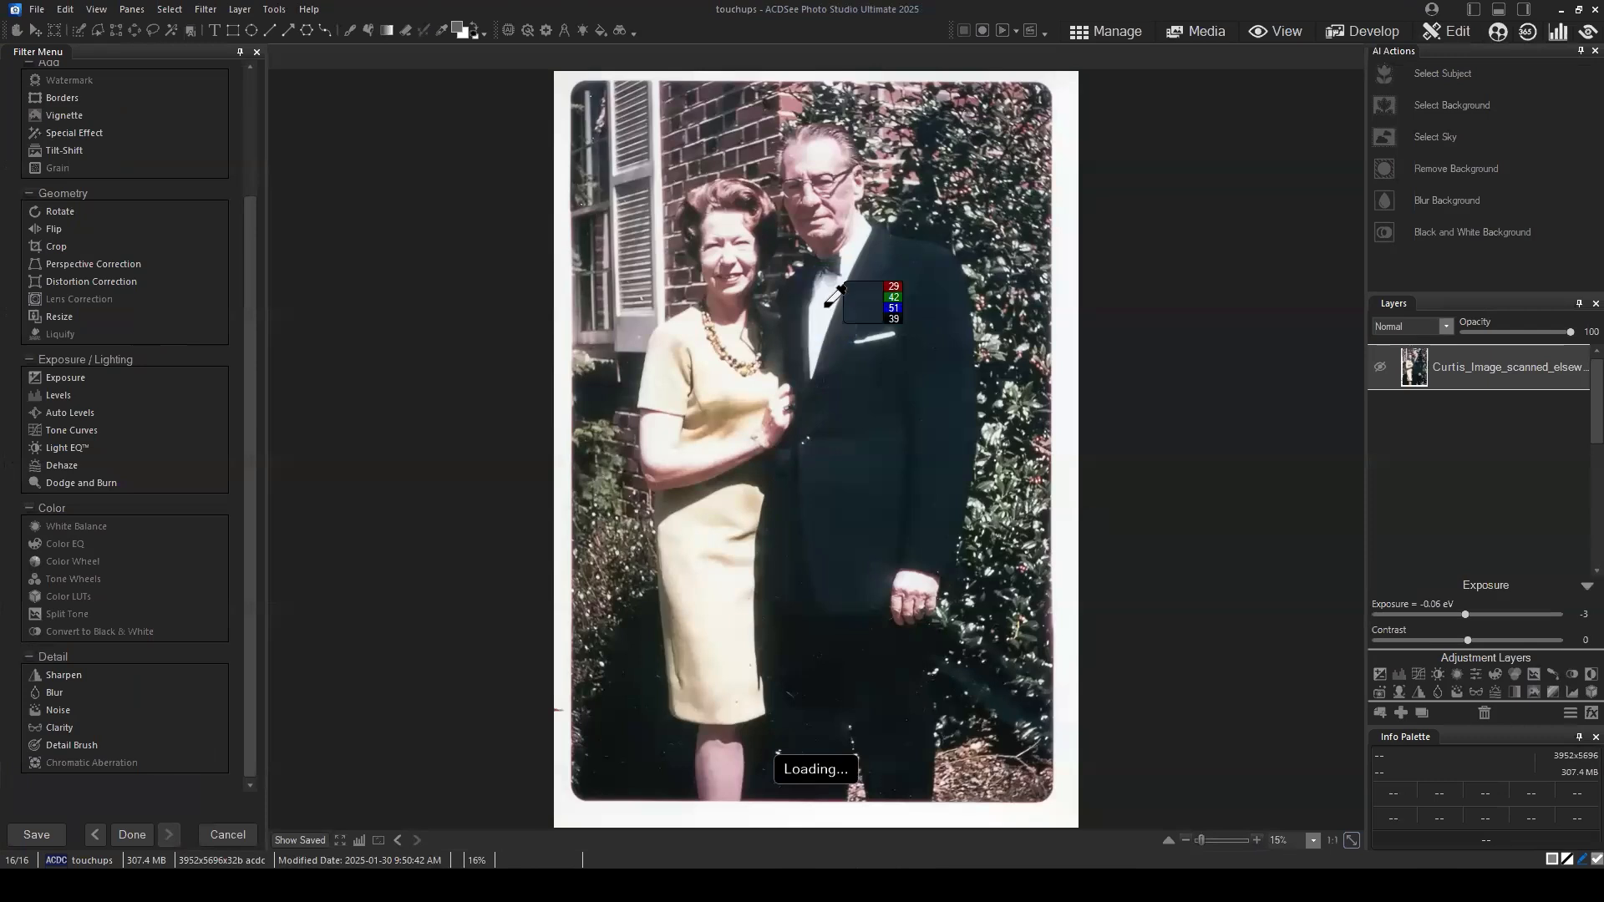
pyautogui.click(1442, 451)
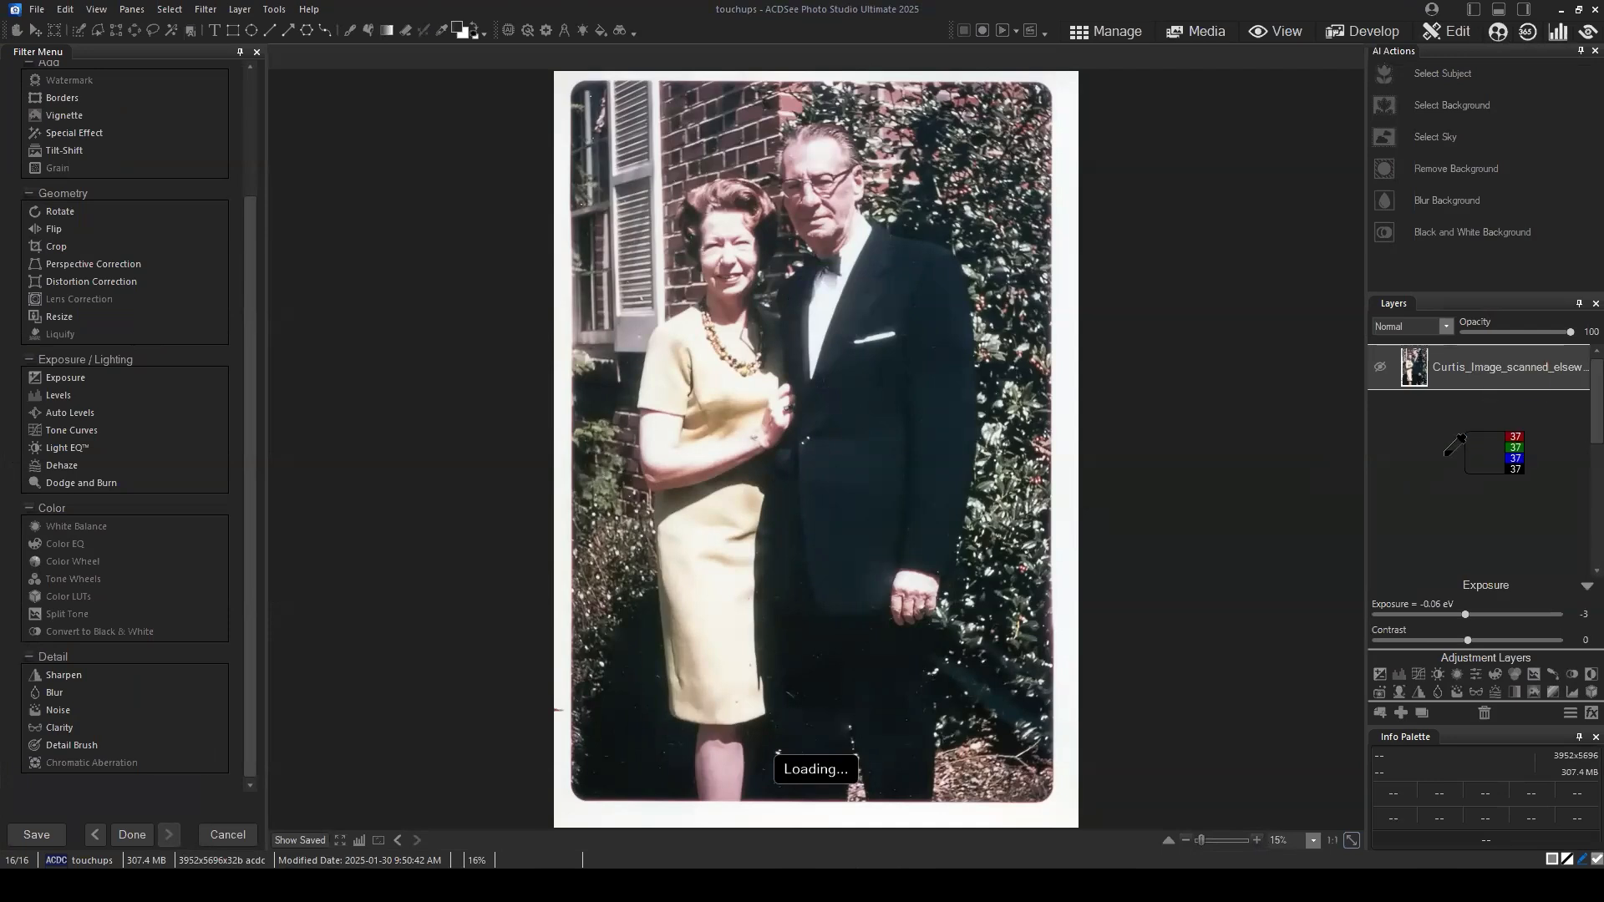
pyautogui.click(1217, 521)
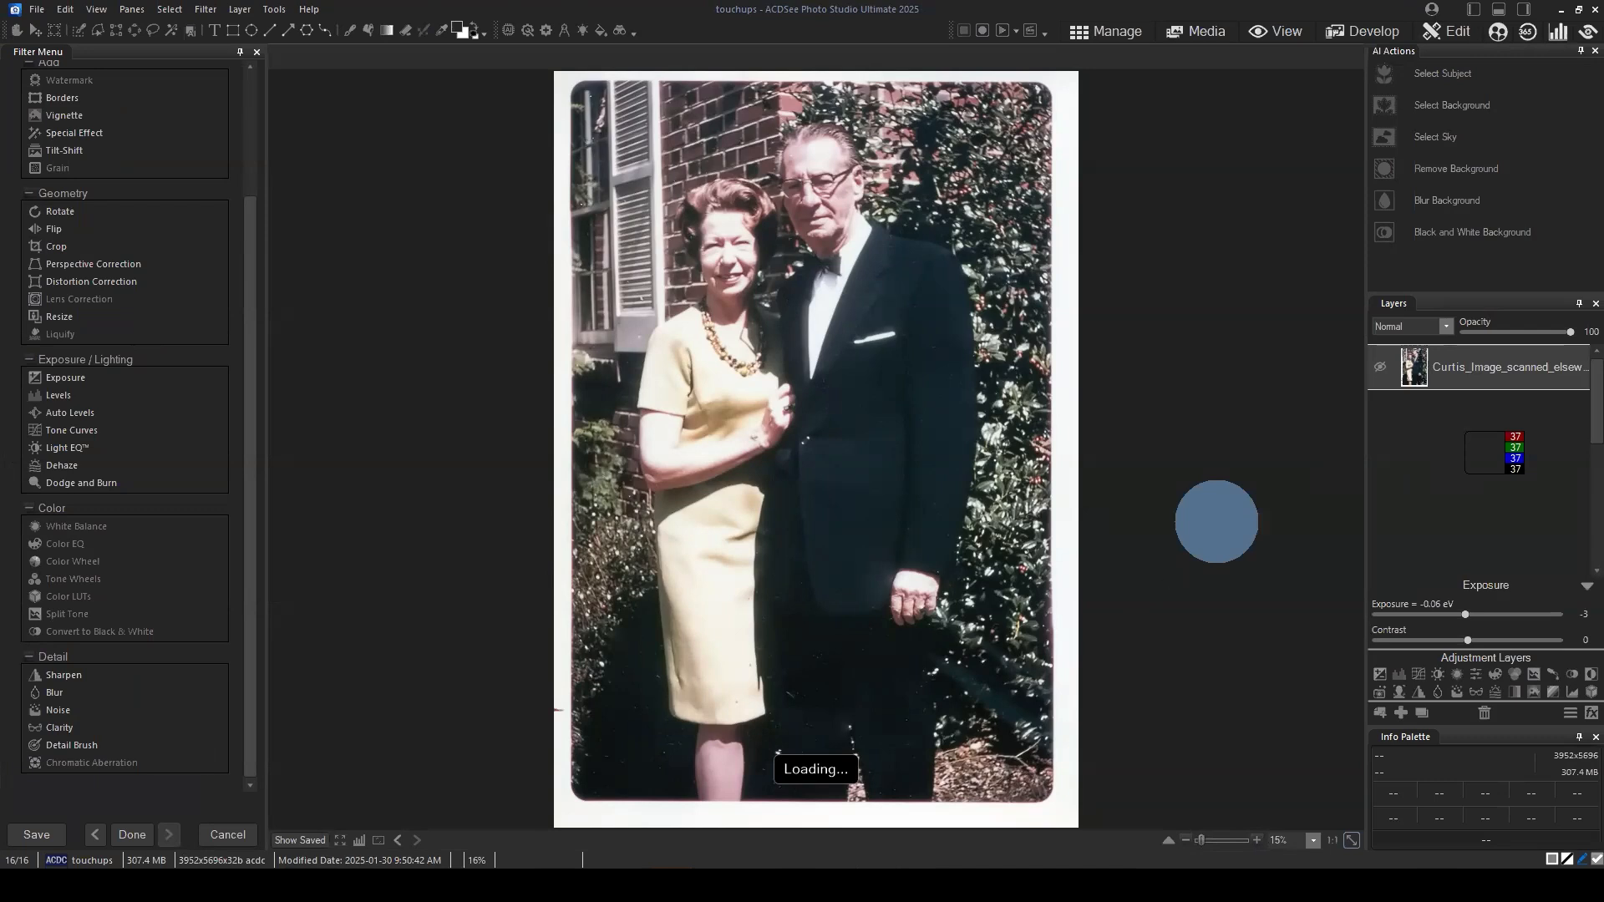
pyautogui.click(1153, 494)
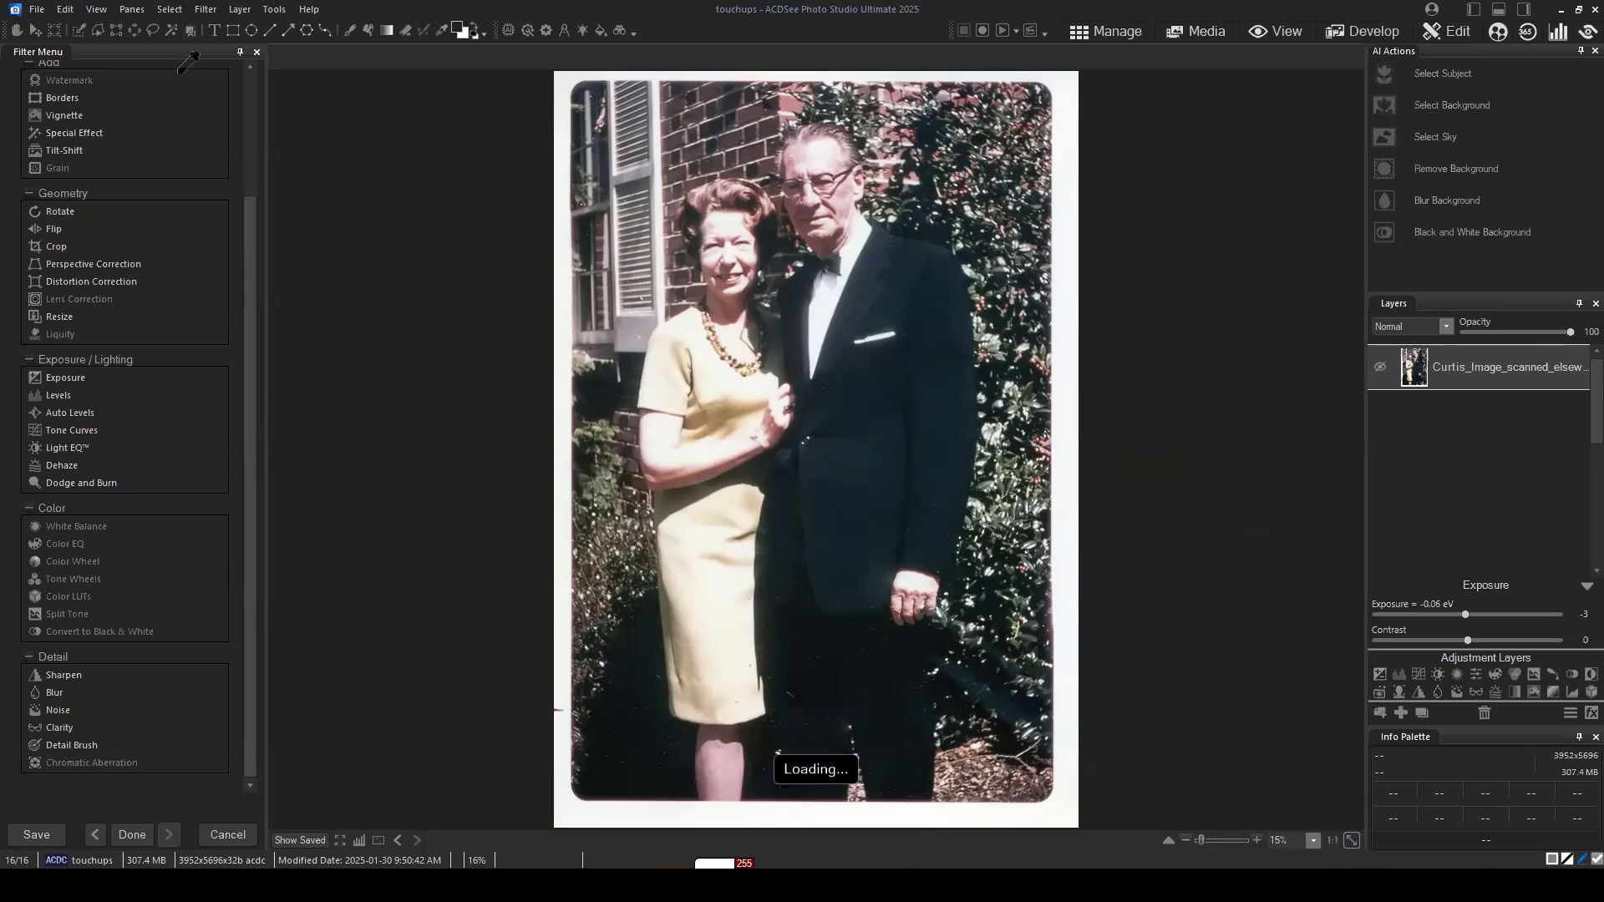
pyautogui.click(1122, 32)
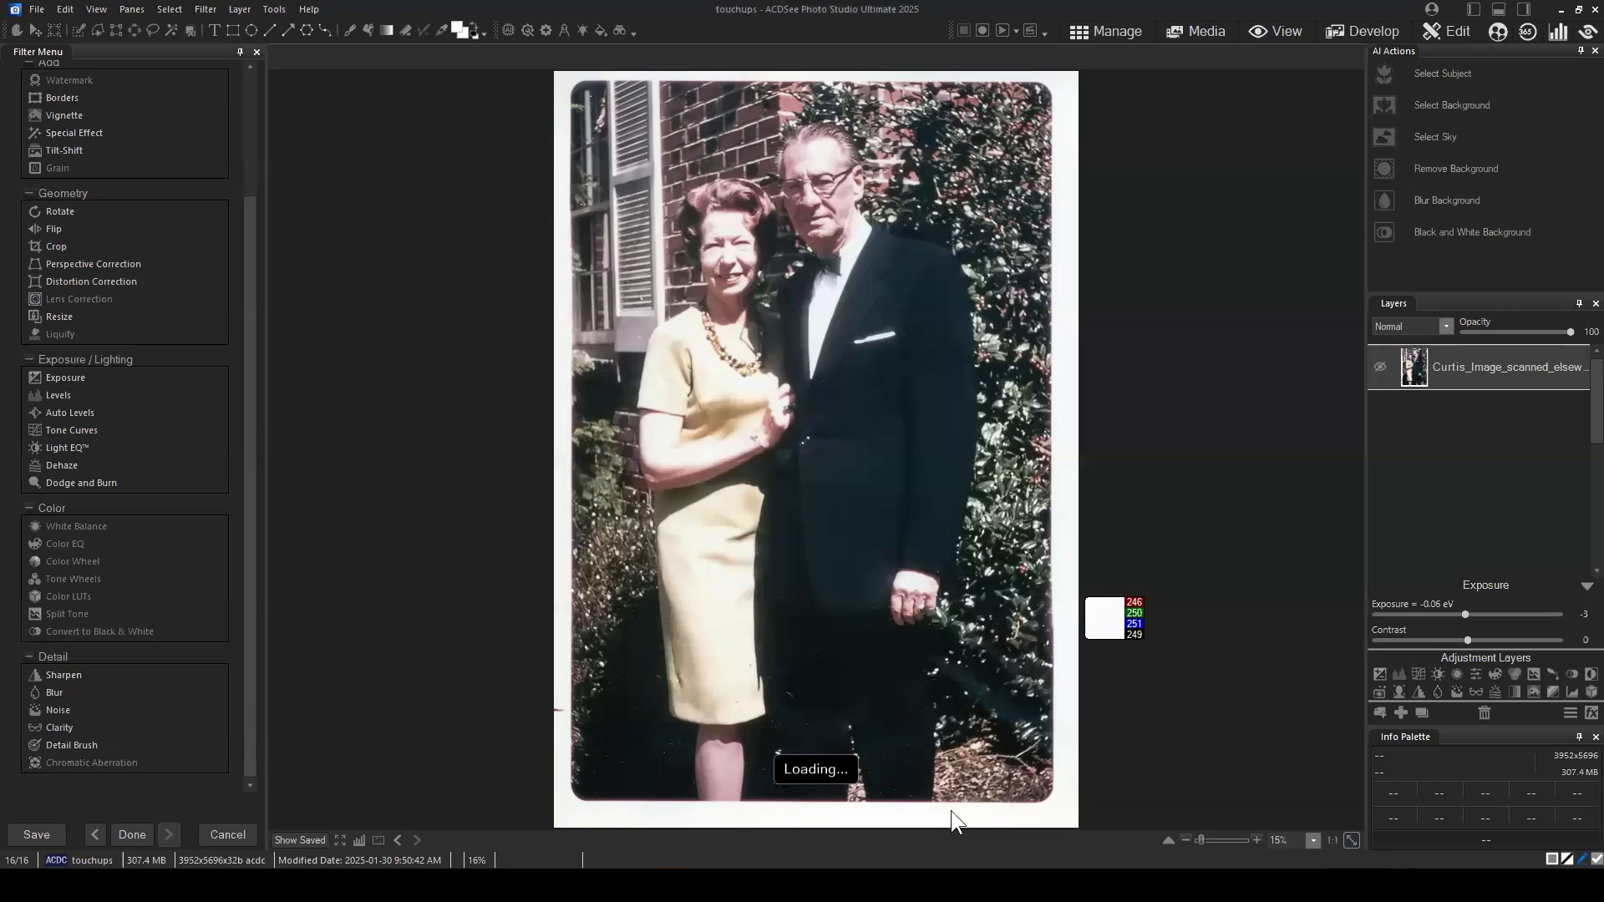
# Step: Check the running applications in Task Manager and close it
pyautogui.click(876, 886)
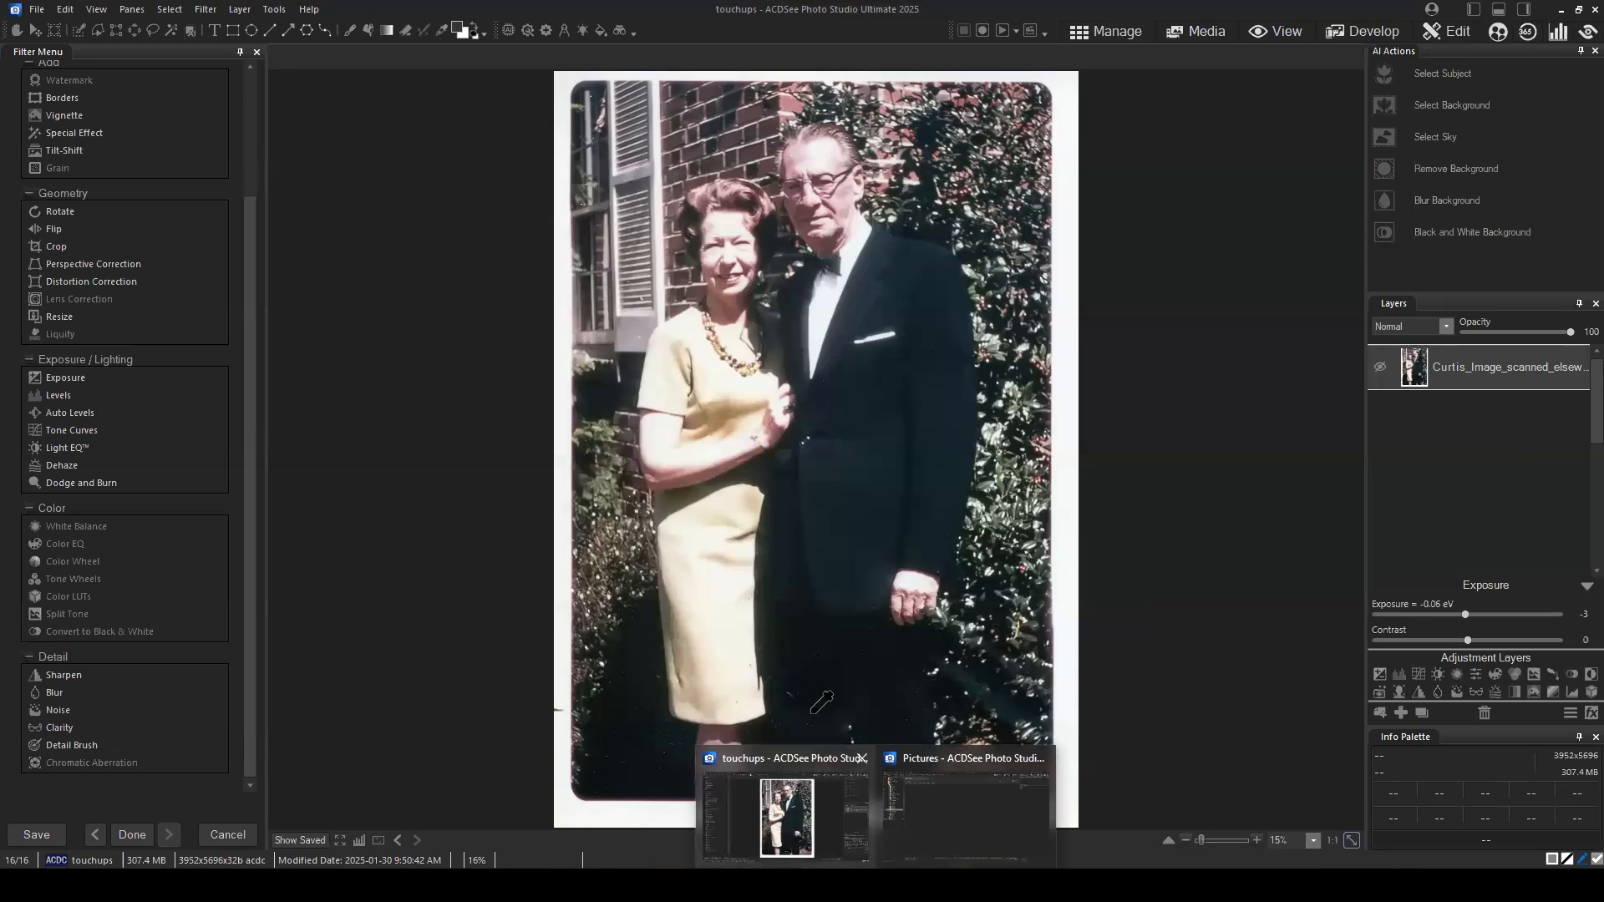
pyautogui.hotkey('ctrl', 'shift', 'Escape')
pyautogui.click(429, 344)
pyautogui.click(430, 251)
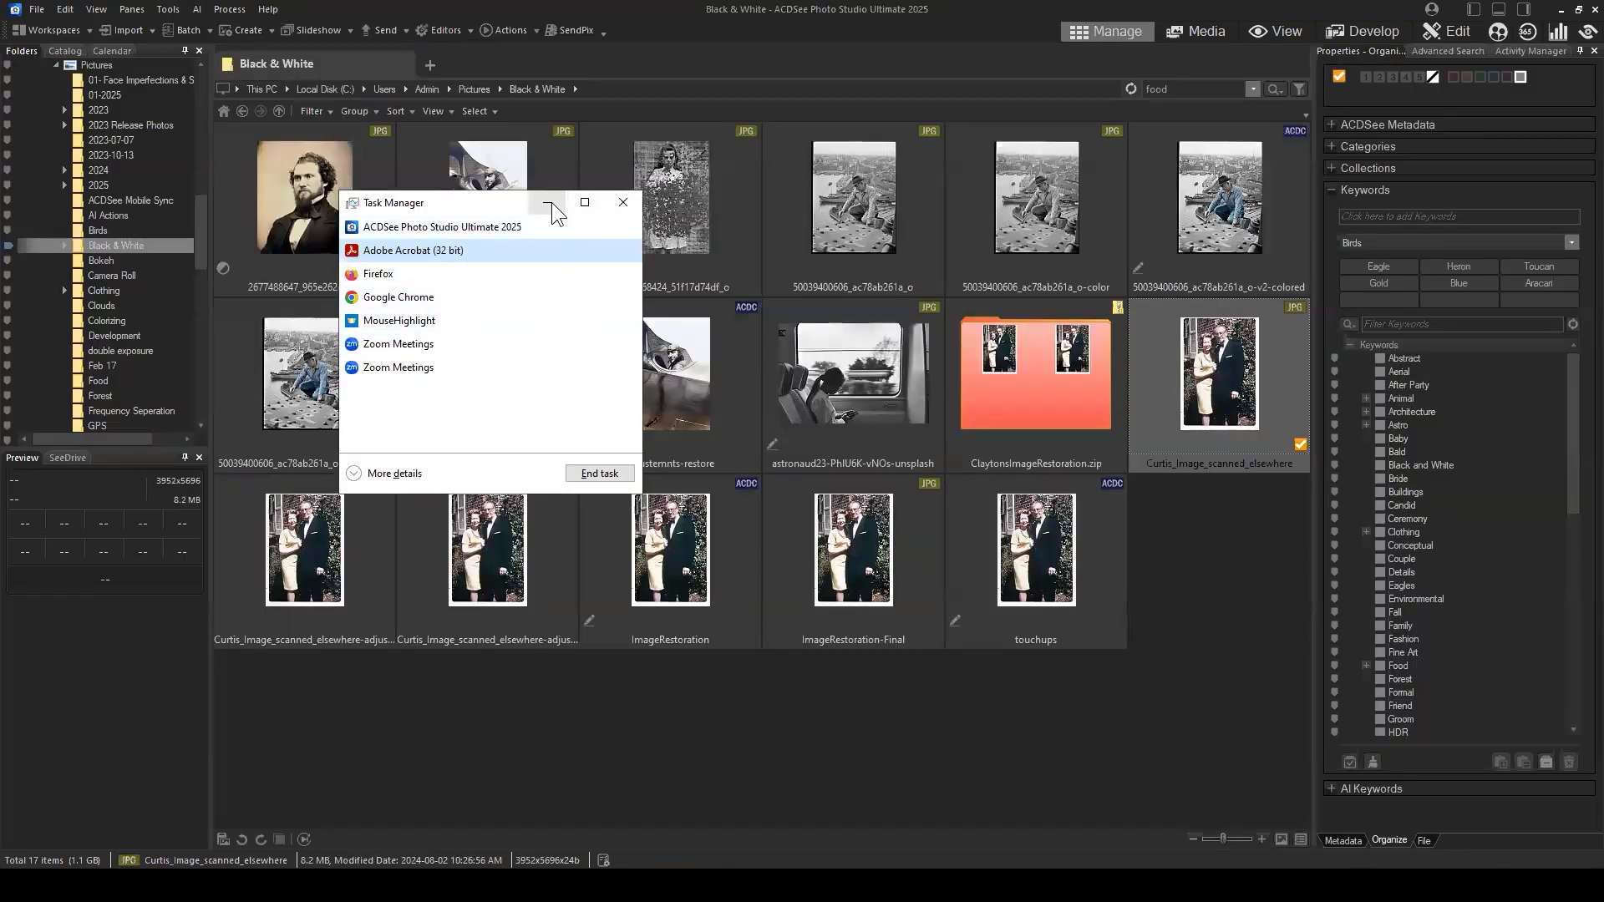
pyautogui.click(623, 203)
pyautogui.click(1215, 581)
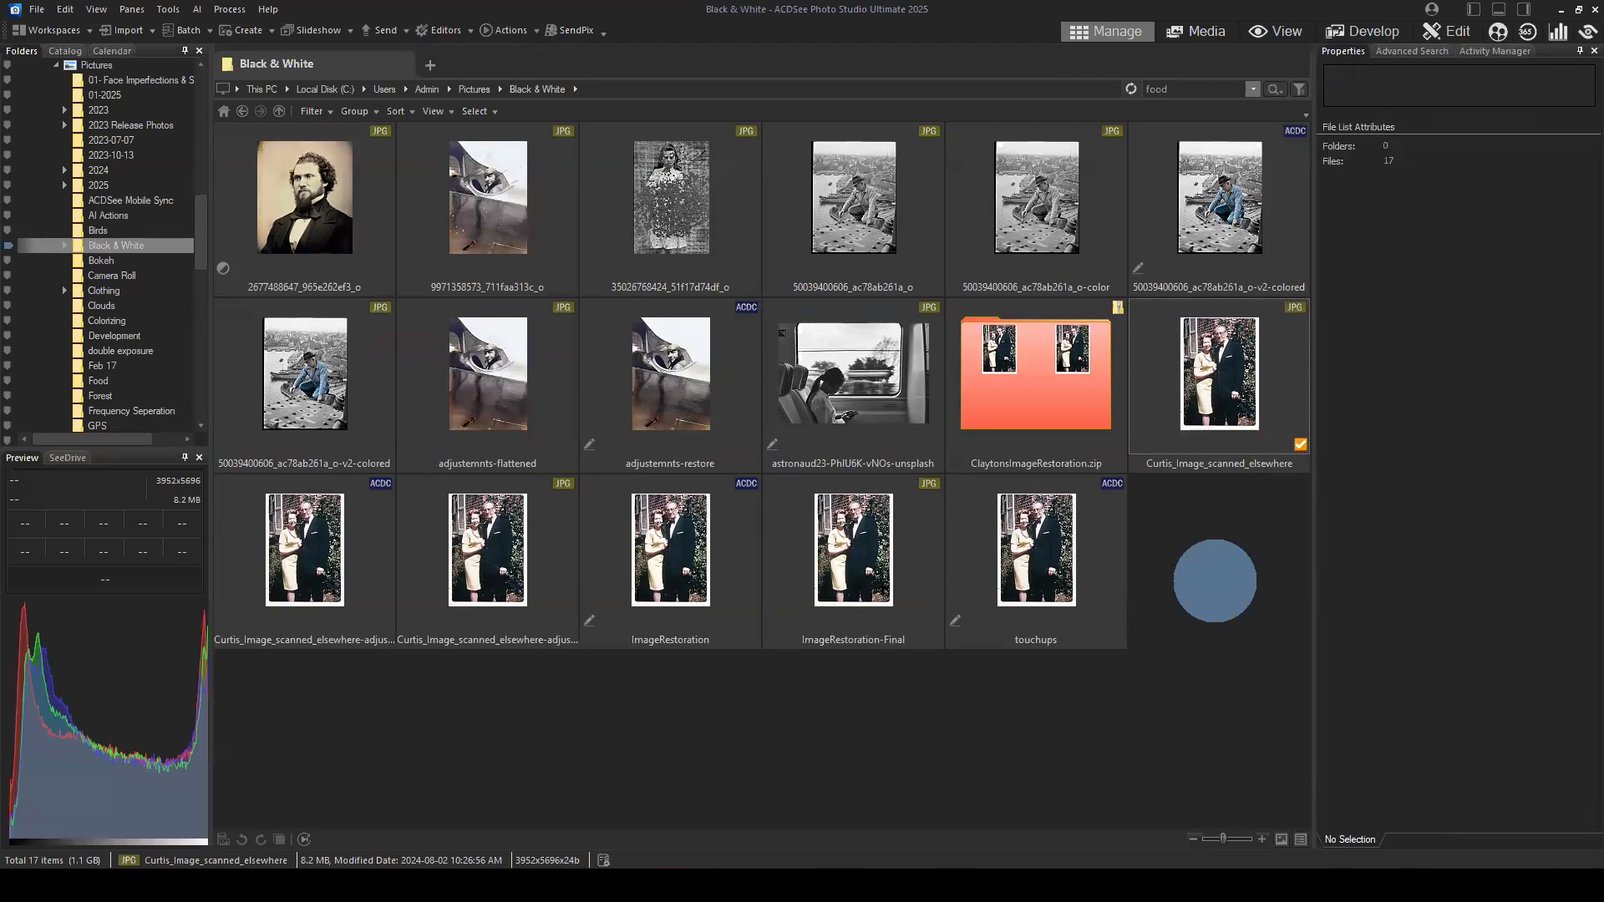
# Step: Close the extra program window showing the Pictures folder, keeping the Black & White folder window
pyautogui.click(1057, 532)
pyautogui.moveTo(876, 886)
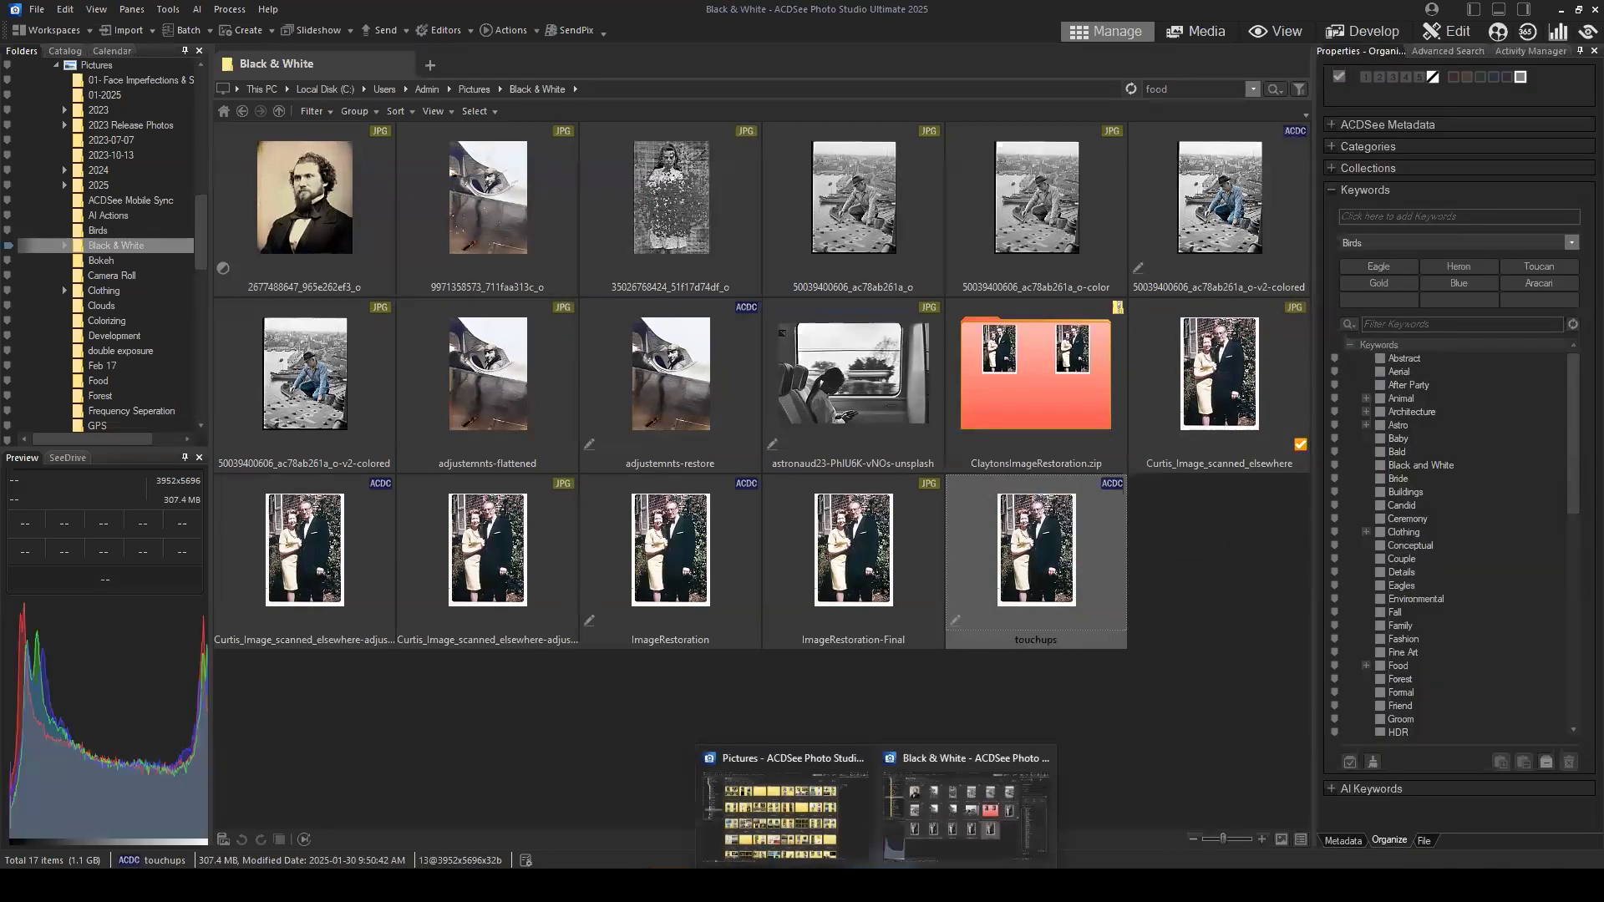
pyautogui.click(861, 758)
pyautogui.click(1260, 580)
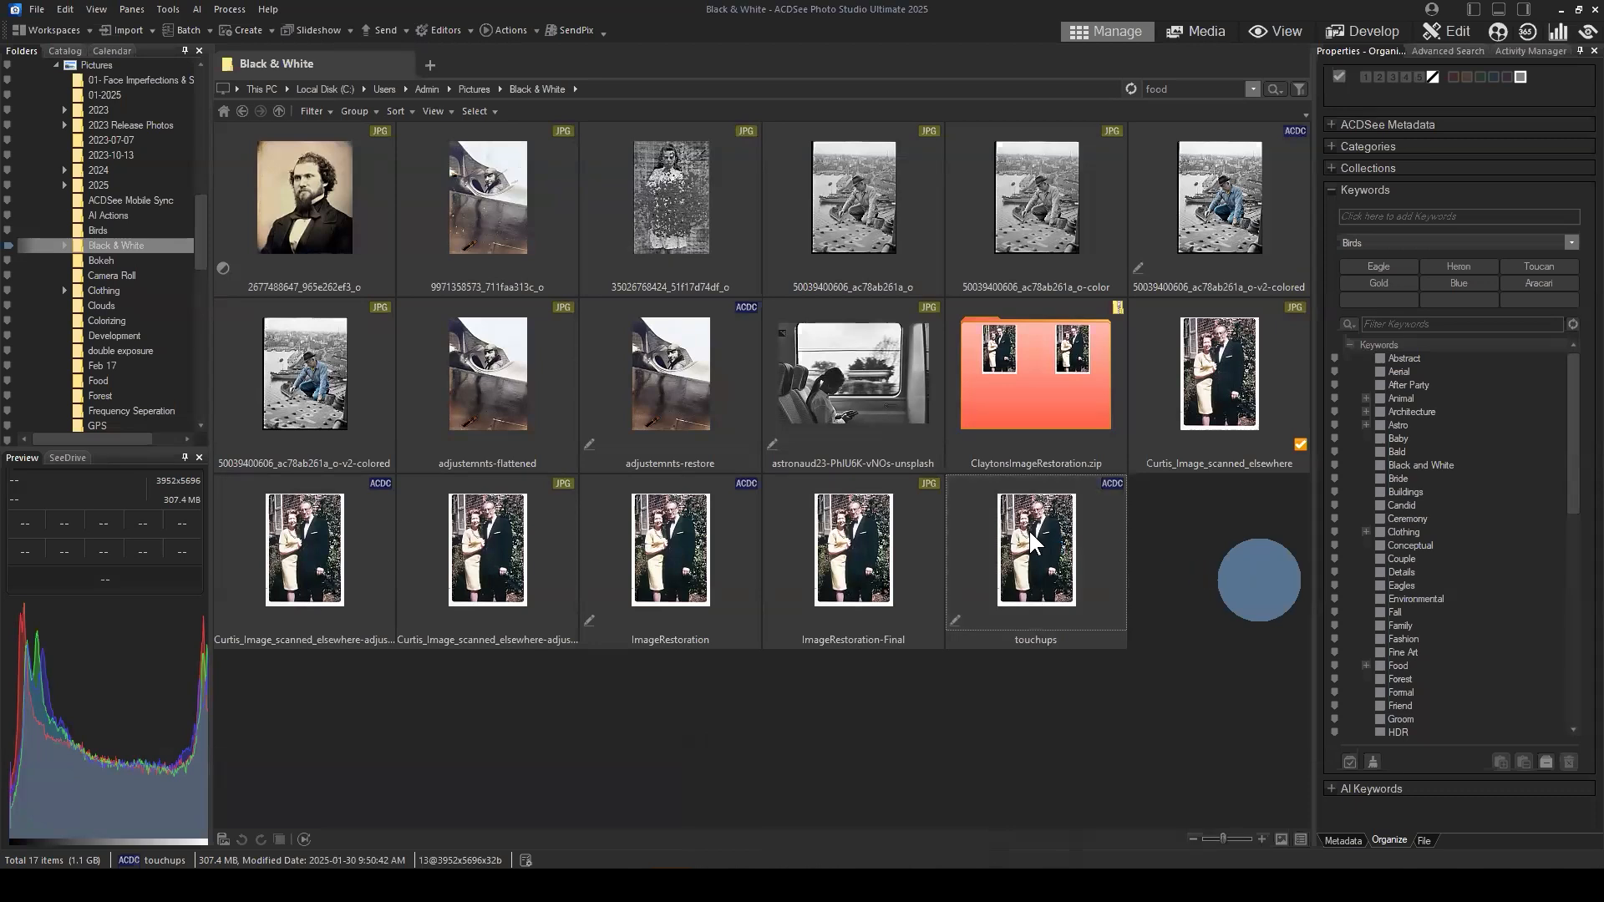
# Step: Open the touchups image in Edit mode and collapse the Exposure settings to view more of the layer stack
pyautogui.click(1063, 558)
pyautogui.click(1431, 31)
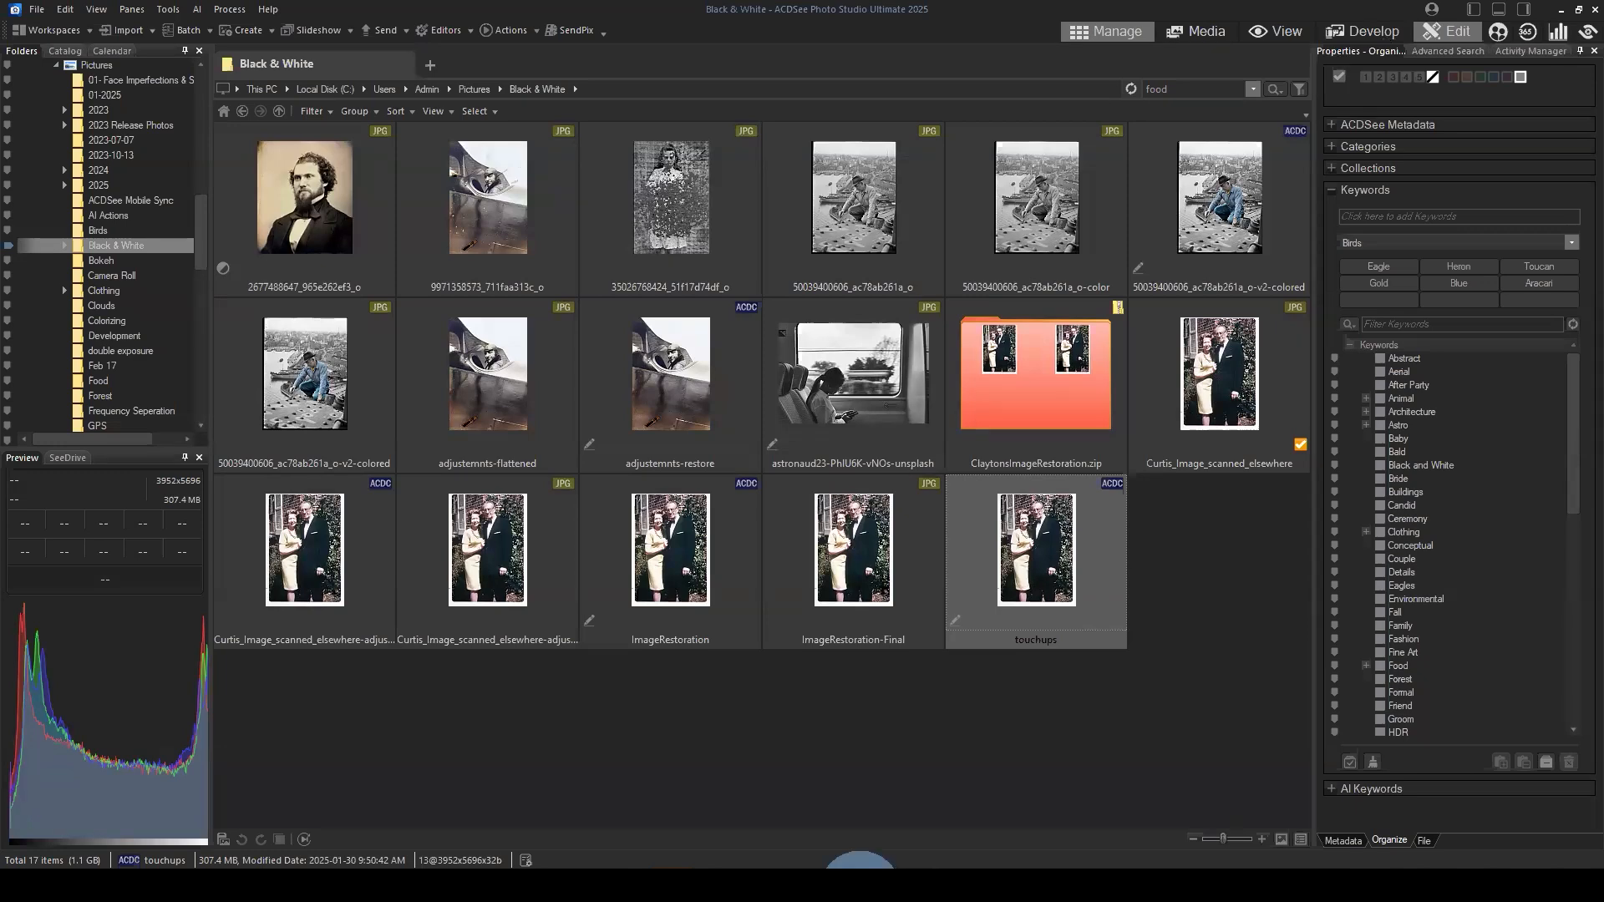
pyautogui.moveTo(877, 886)
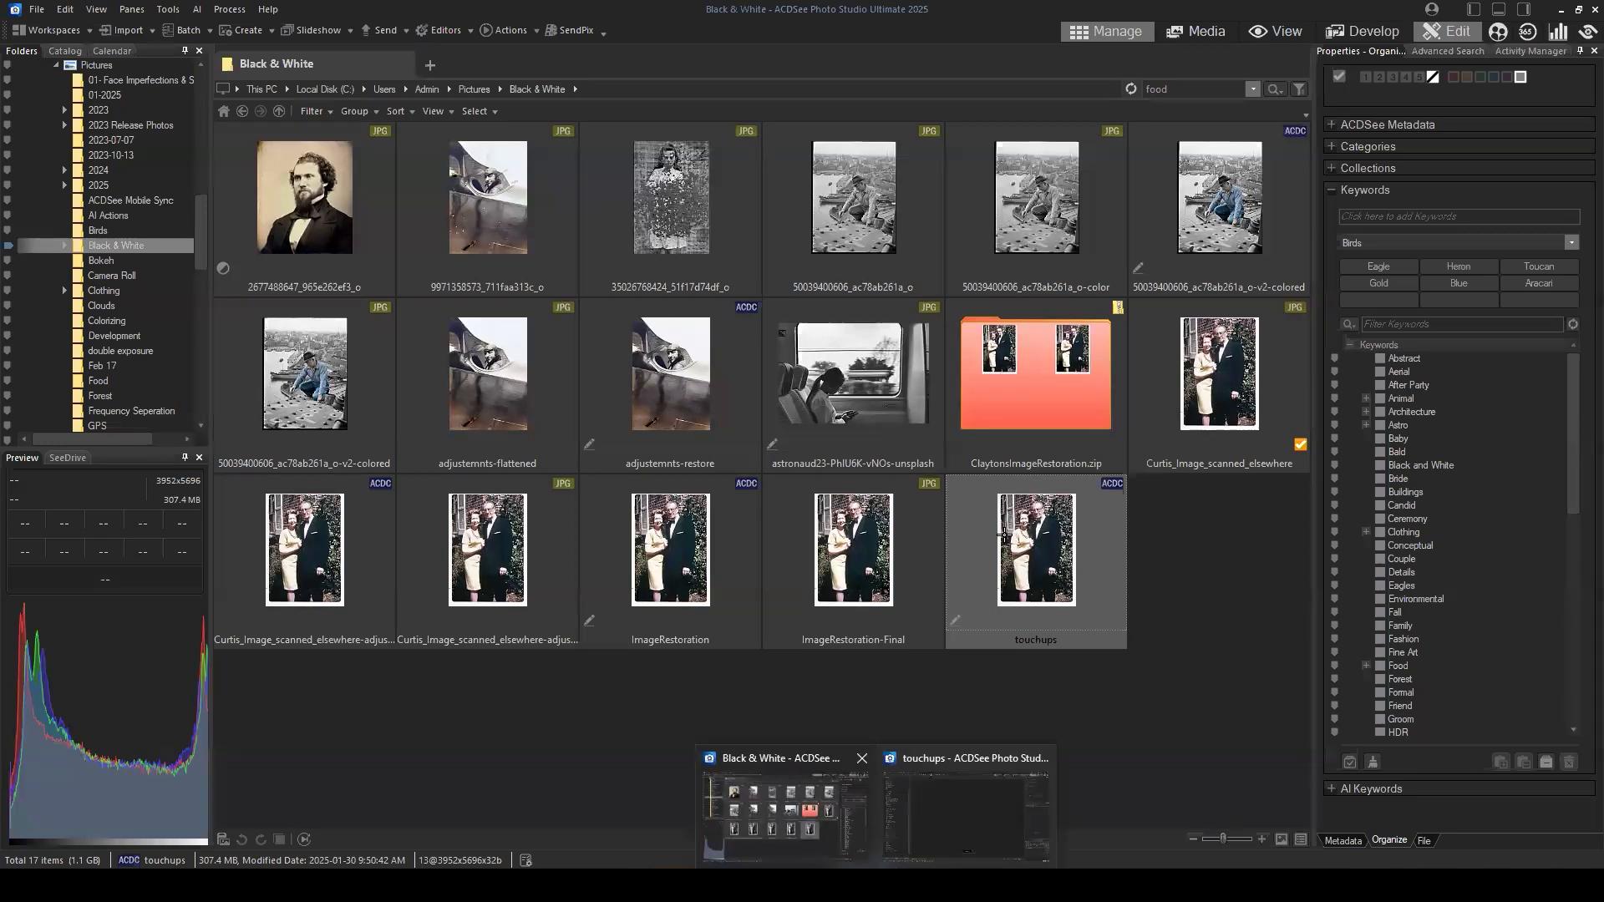
pyautogui.click(966, 807)
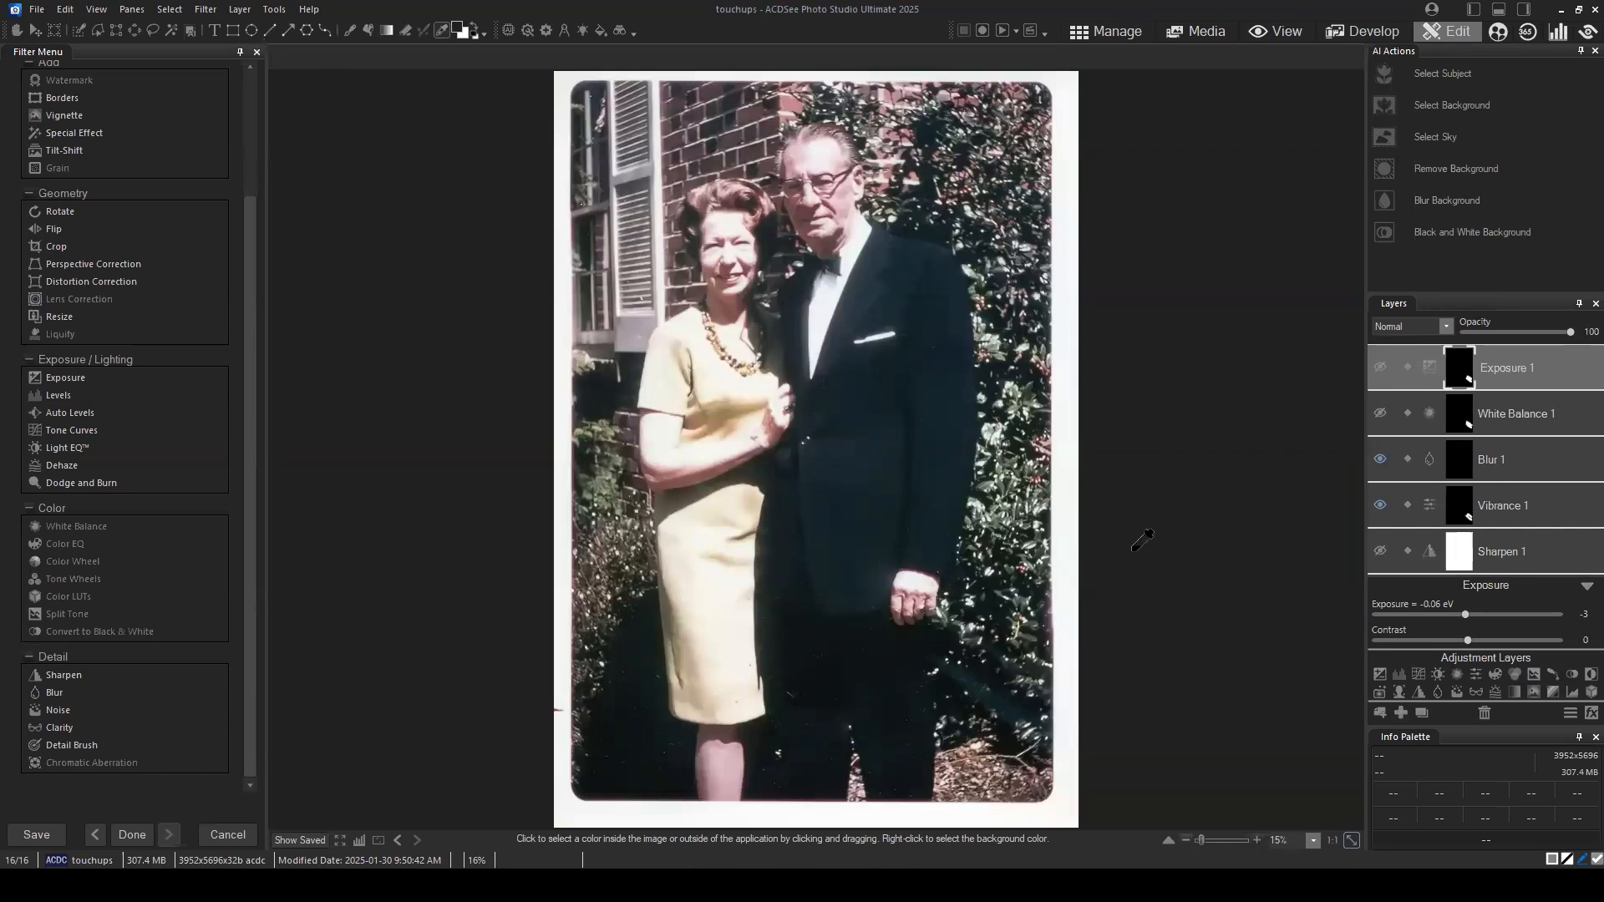
pyautogui.click(1587, 587)
pyautogui.scroll(-3, 1579, 419)
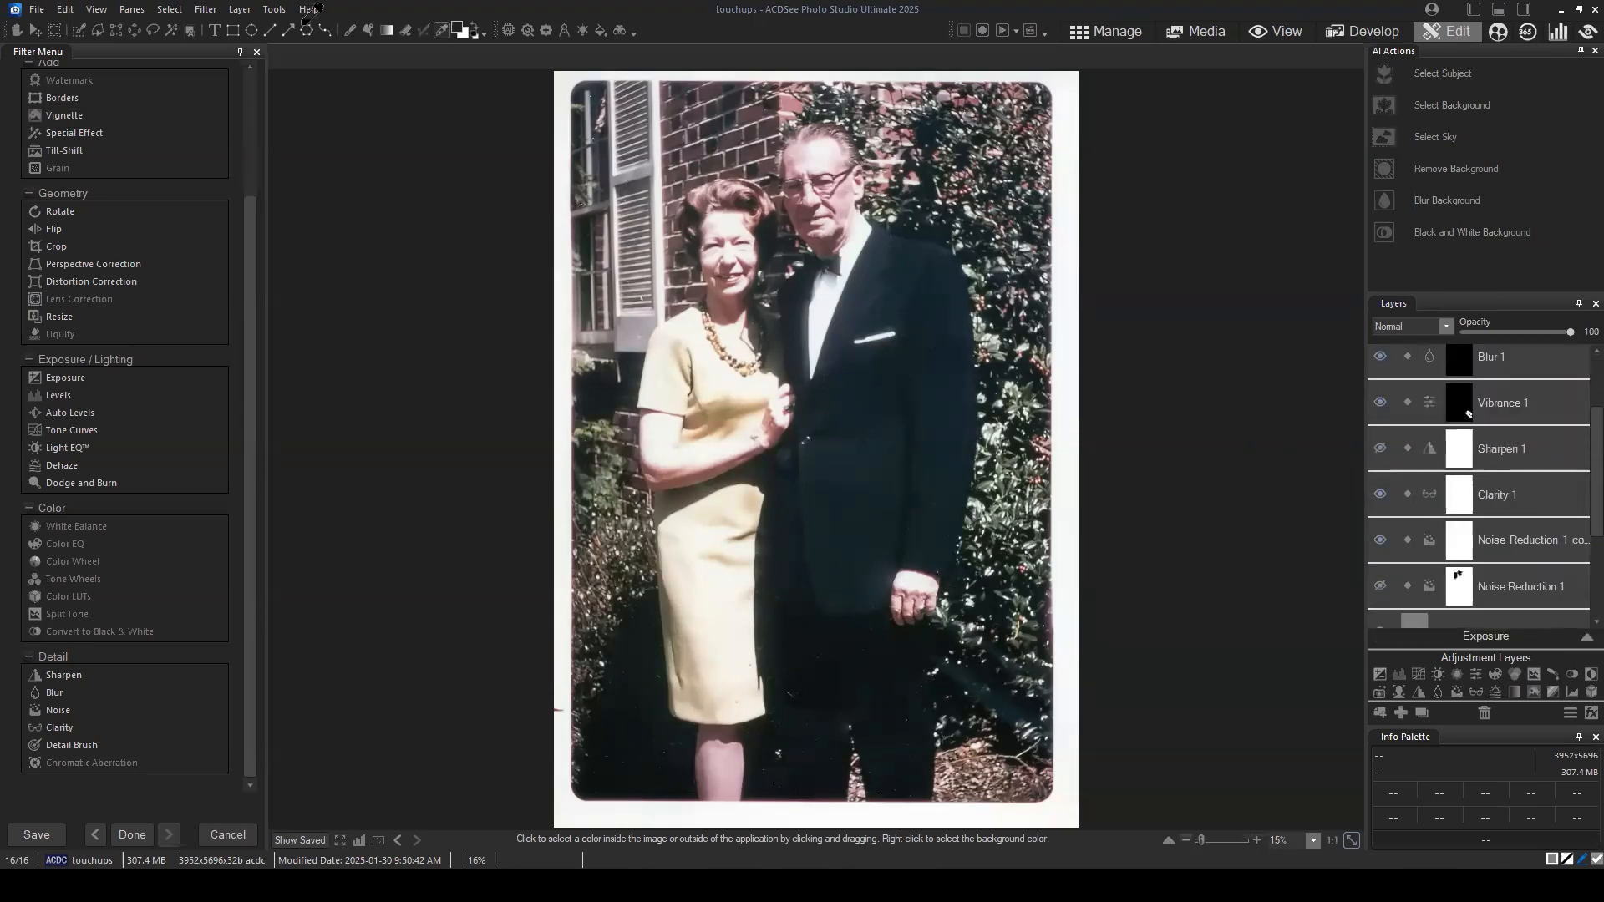
# Step: Open the online help contents in the browser and look through the topic list
pyautogui.click(309, 12)
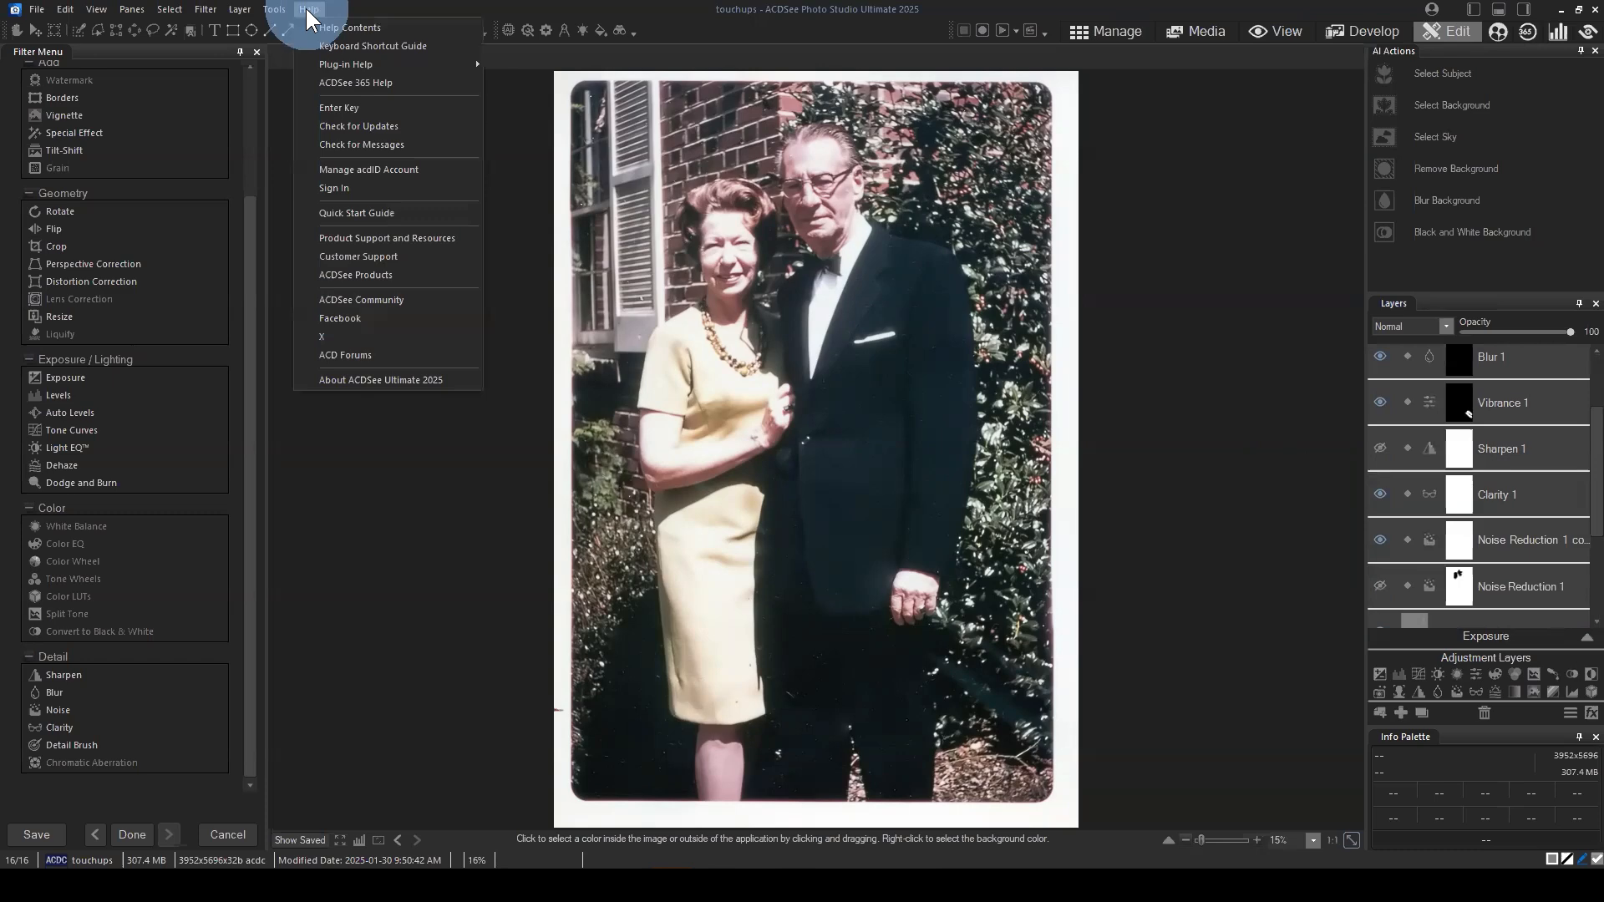
pyautogui.click(350, 28)
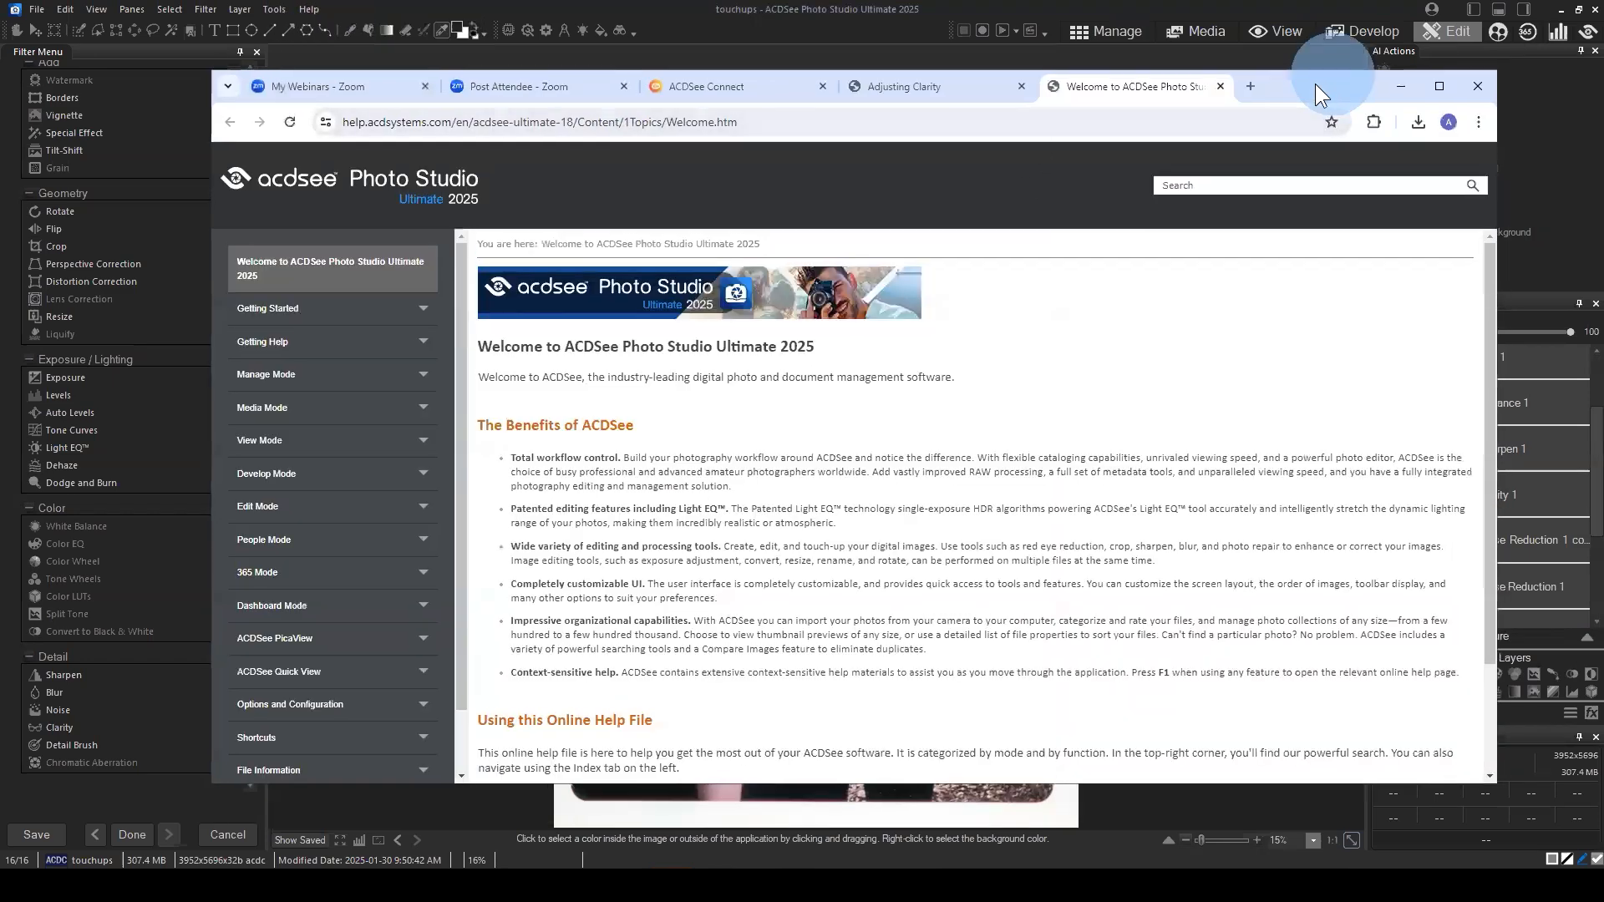
pyautogui.moveTo(1315, 84); pyautogui.dragTo(1232, 81)
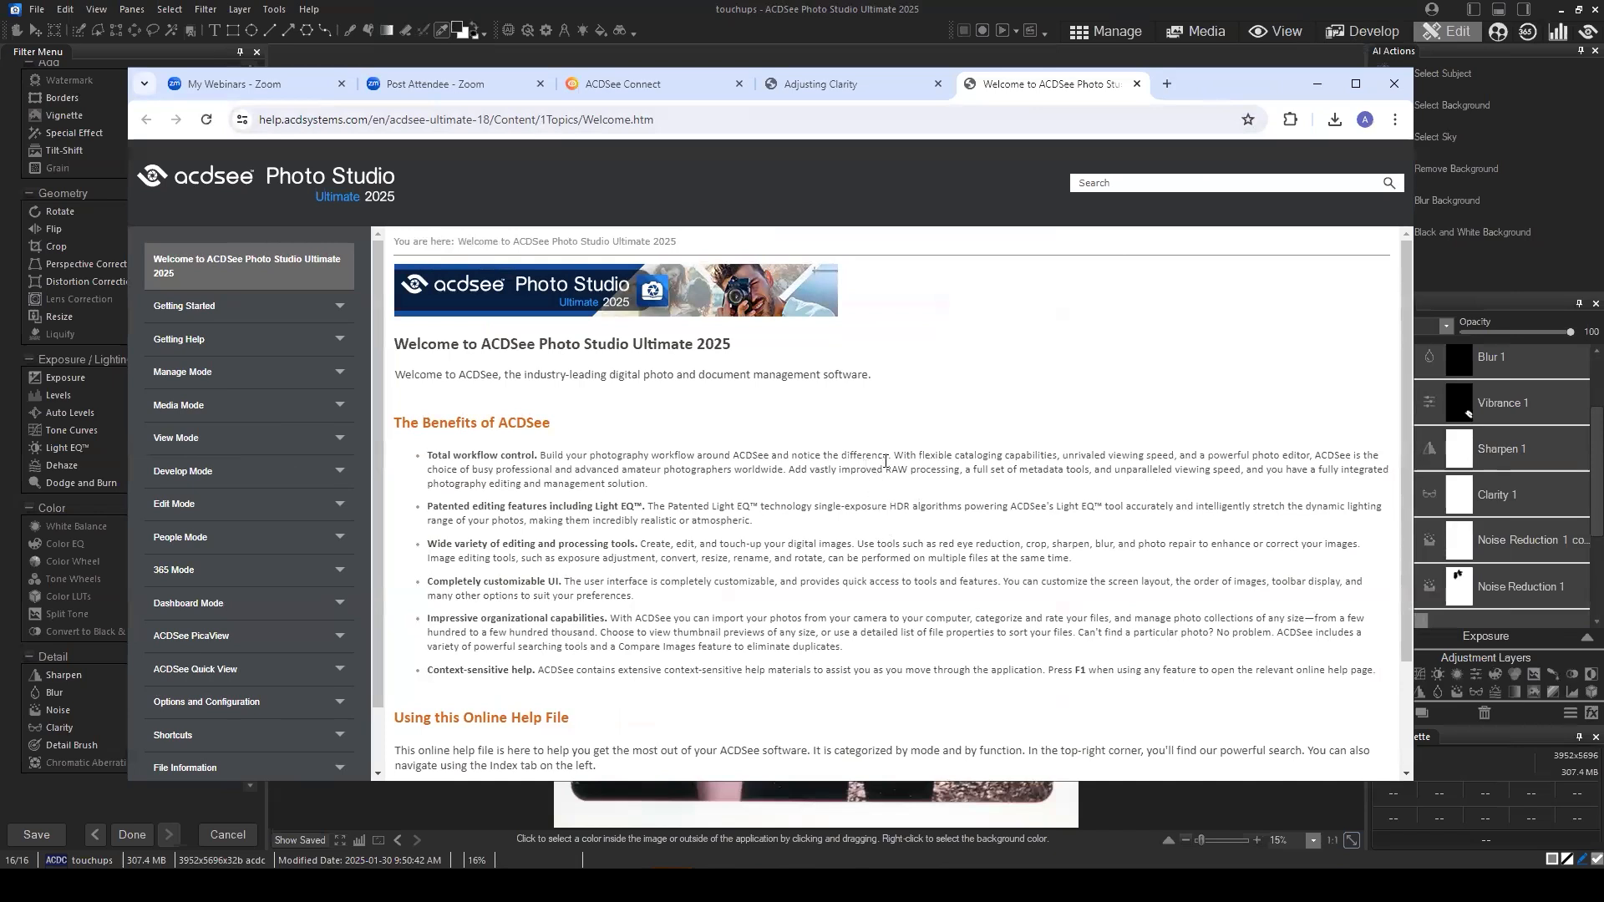
pyautogui.scroll(-2, 243, 680)
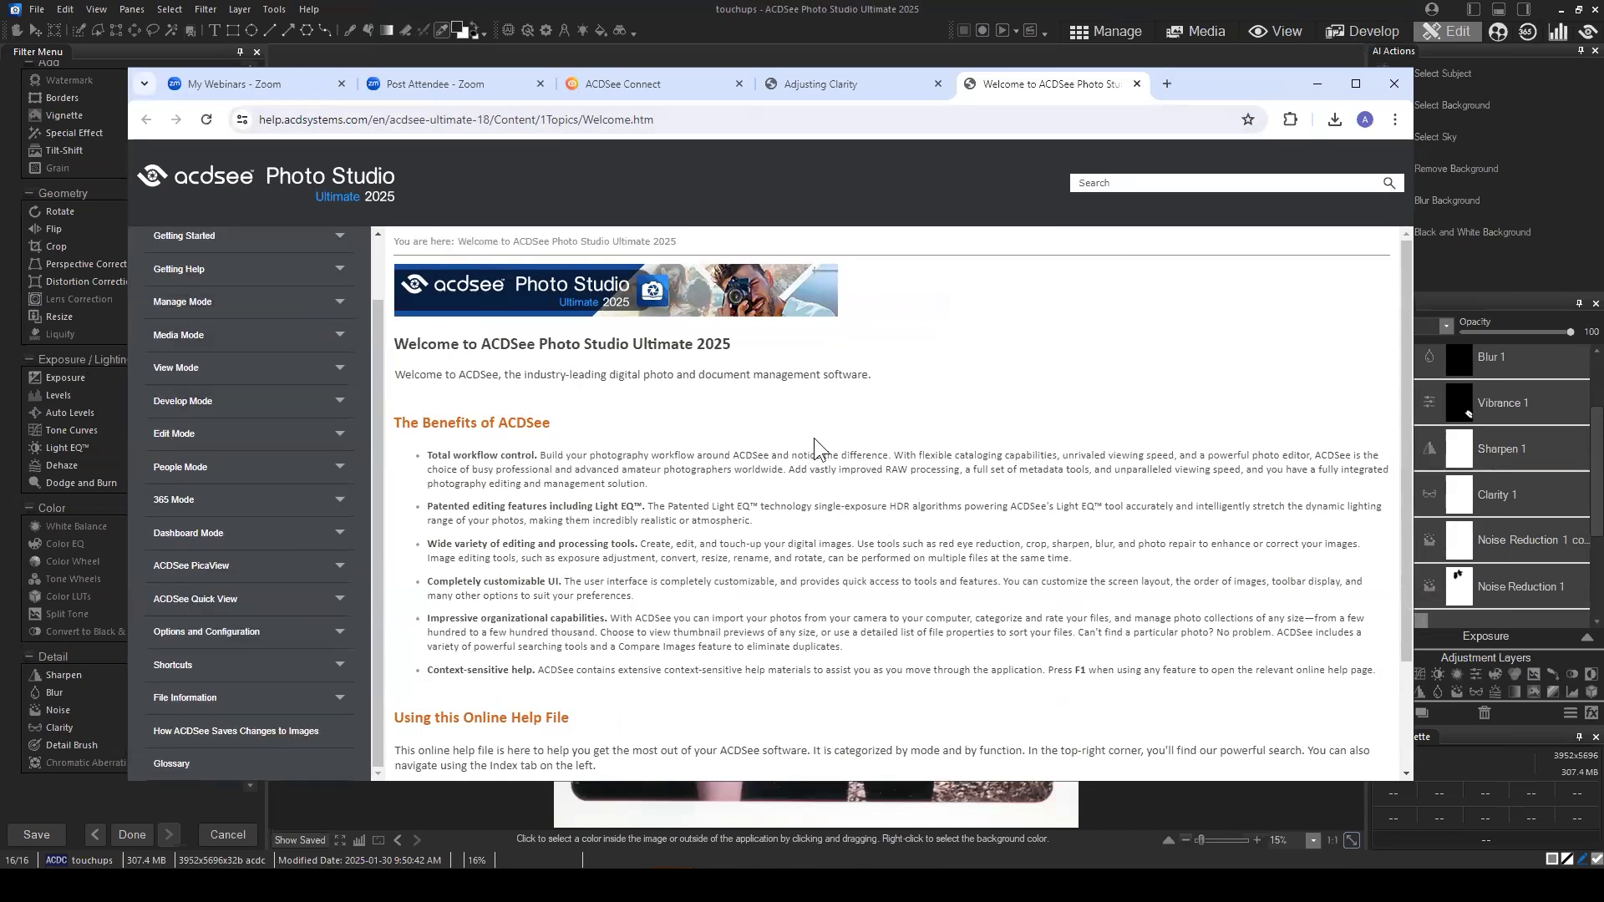
pyautogui.scroll(2, 359, 506)
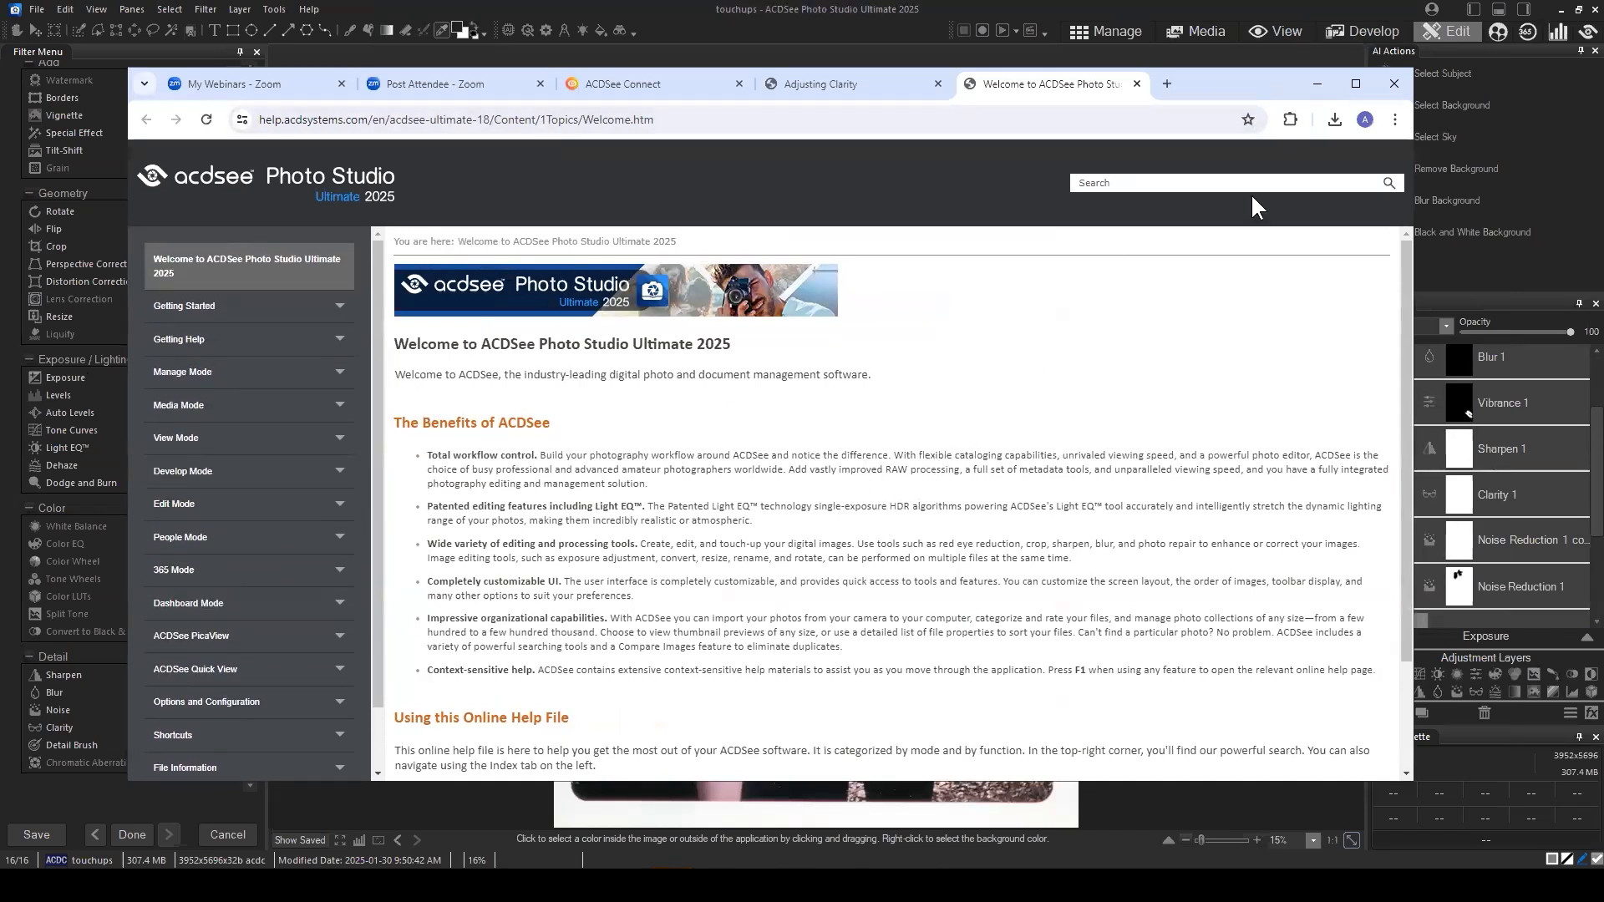
# Step: Search the online help for "clarity" and switch back to ACDSee Photo Studio
pyautogui.click(1224, 178)
pyautogui.write('clarity')
pyautogui.press('Return')
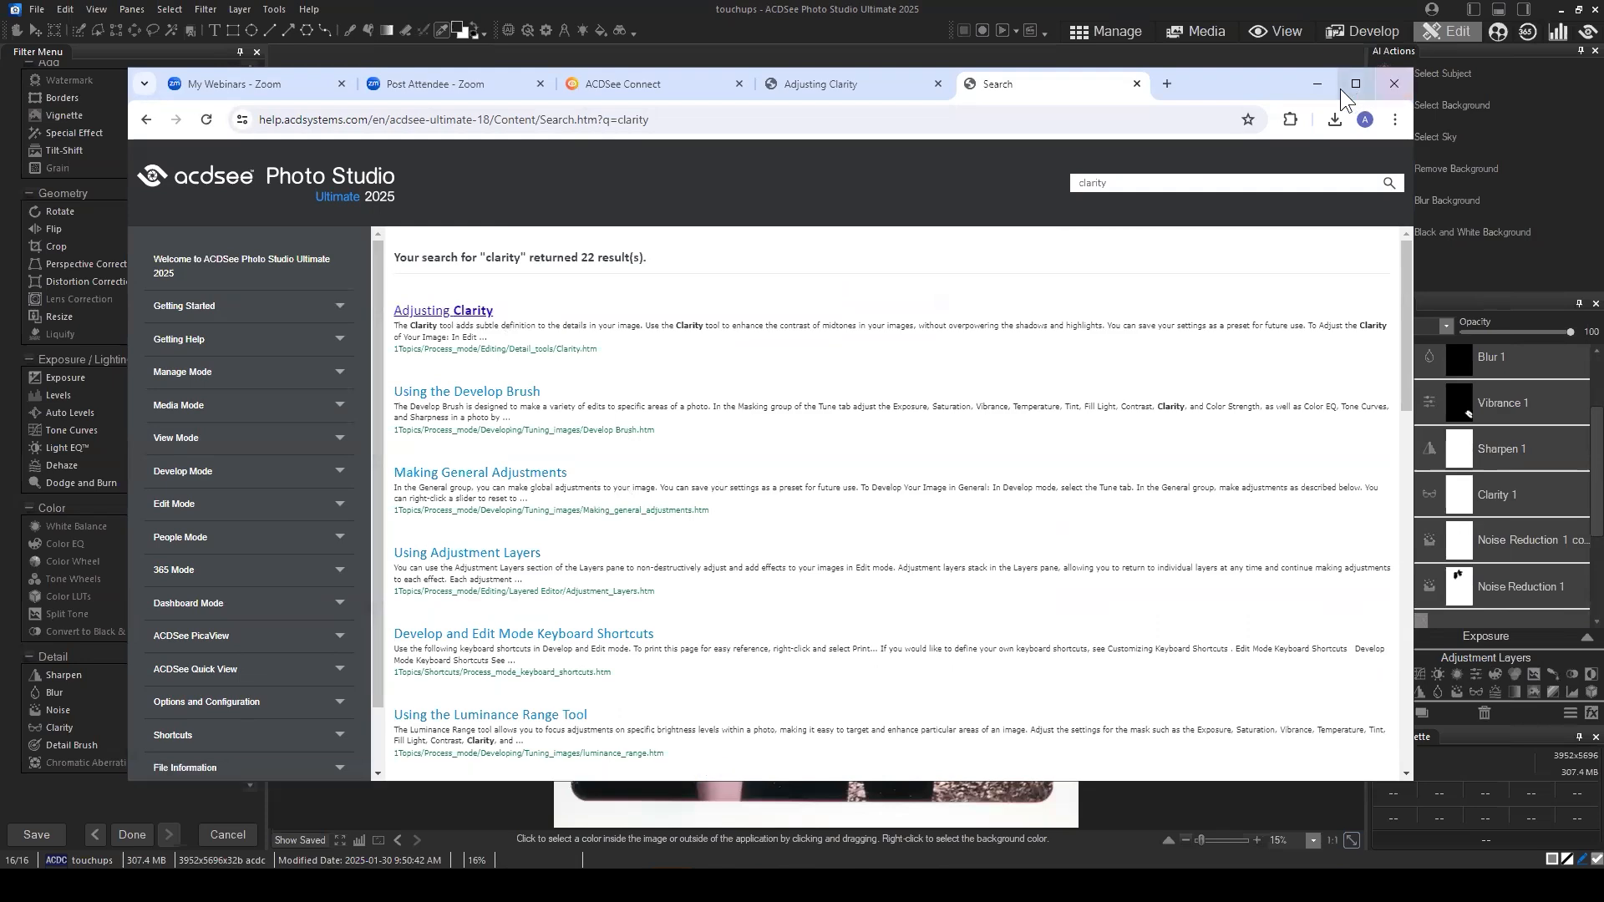
pyautogui.click(1317, 84)
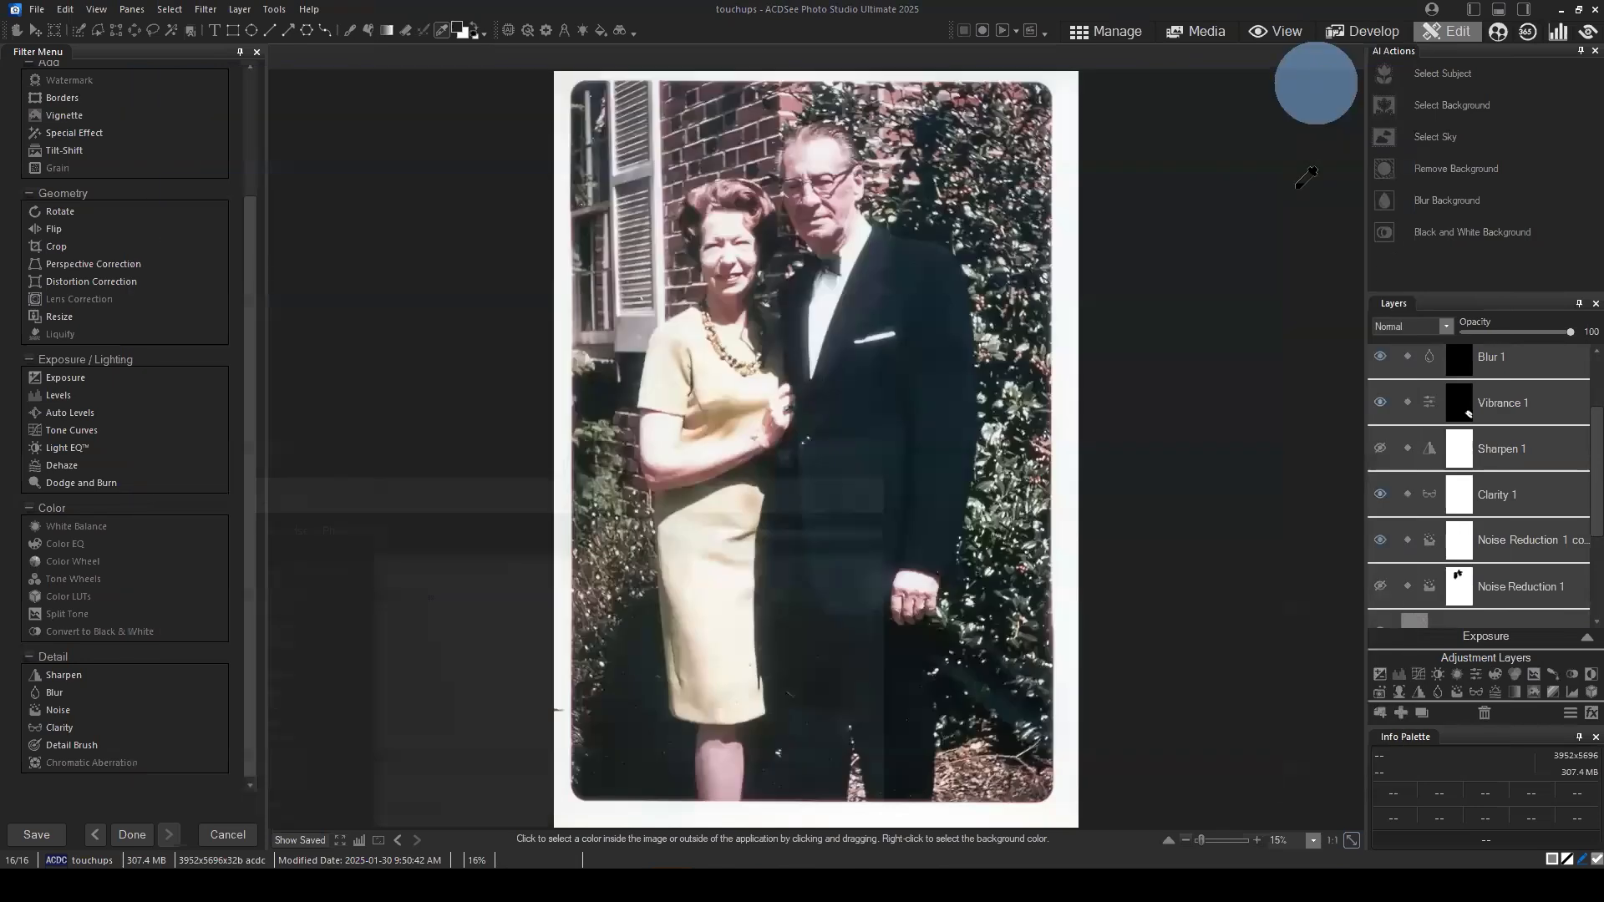
# Step: Delete the two hidden scanned-photo layers beneath the frequency sep layer (LF)
pyautogui.click(1500, 410)
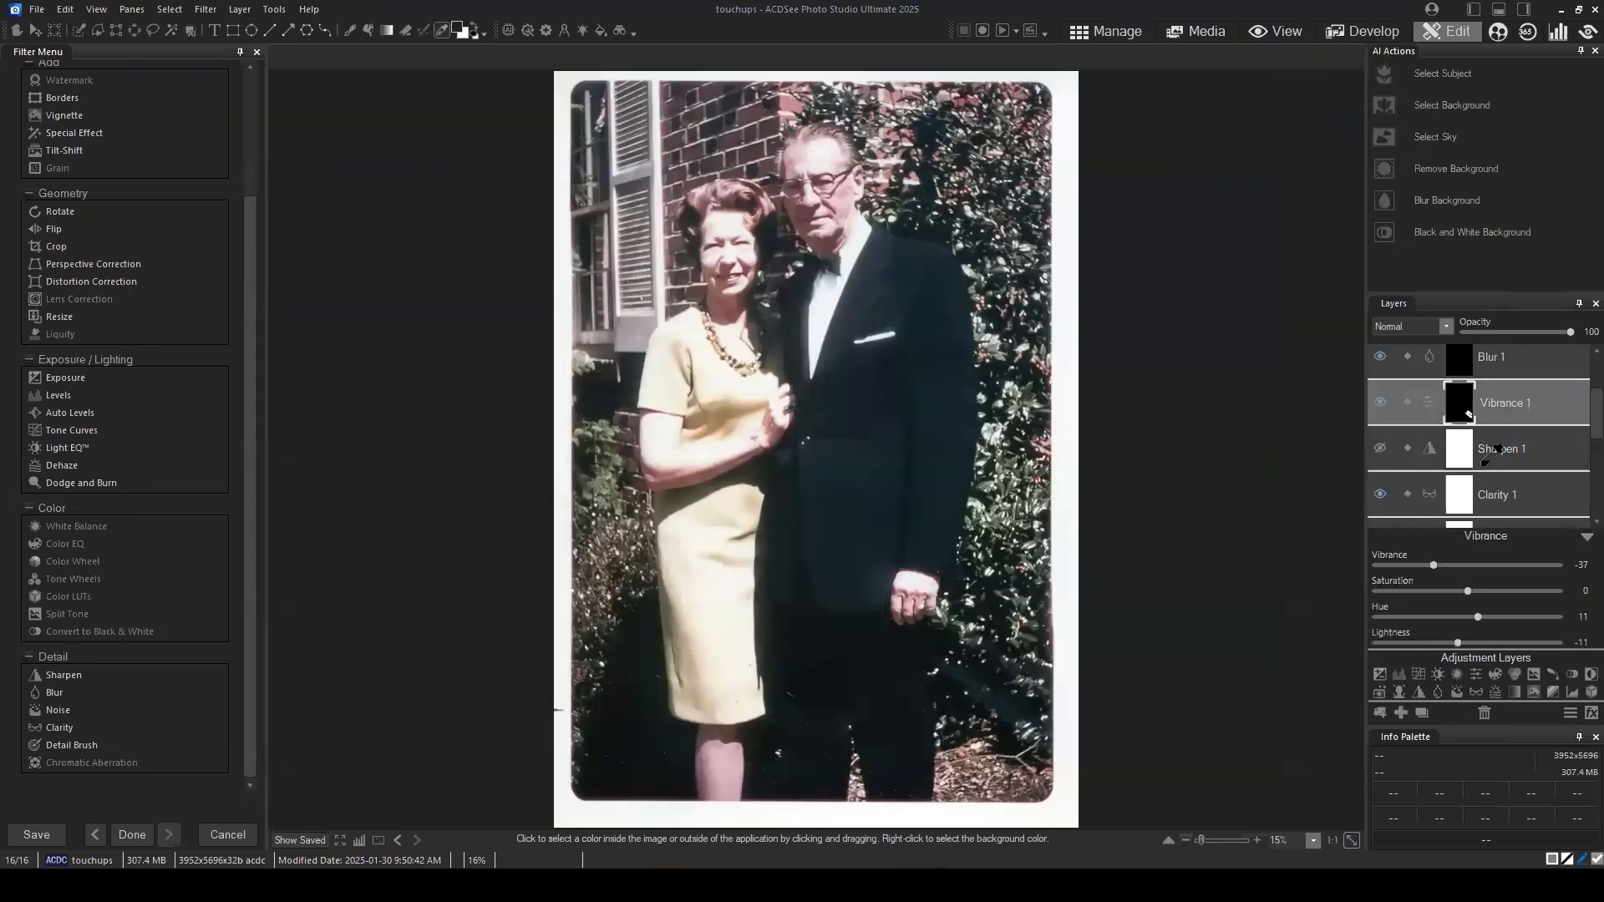
pyautogui.click(1588, 539)
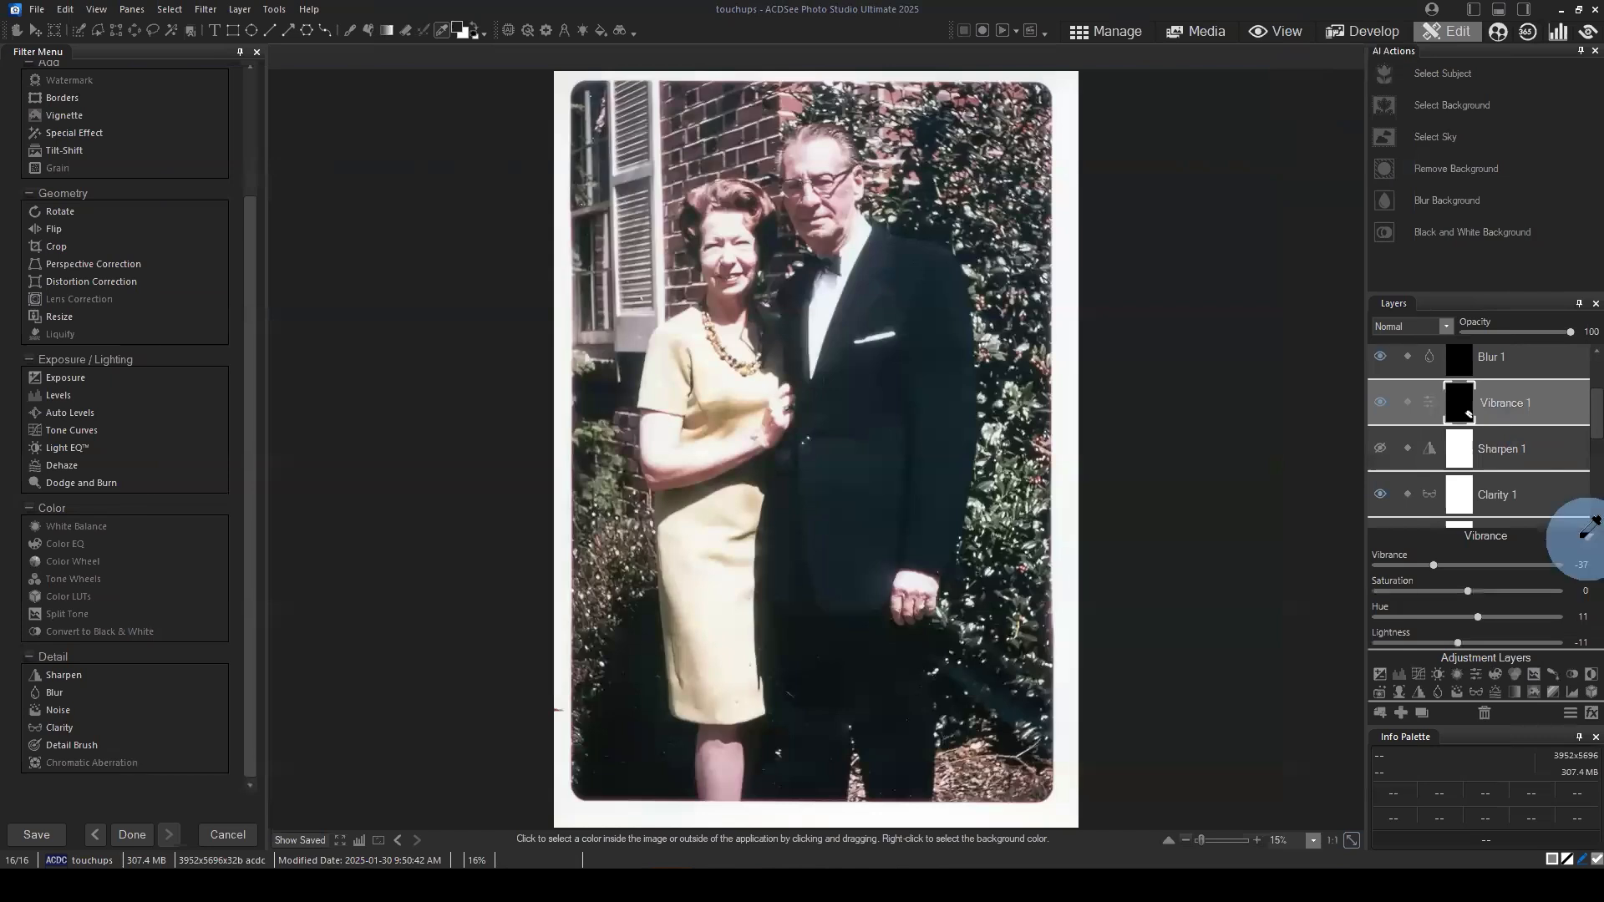
pyautogui.moveTo(1596, 395); pyautogui.dragTo(1586, 545)
pyautogui.click(1586, 512)
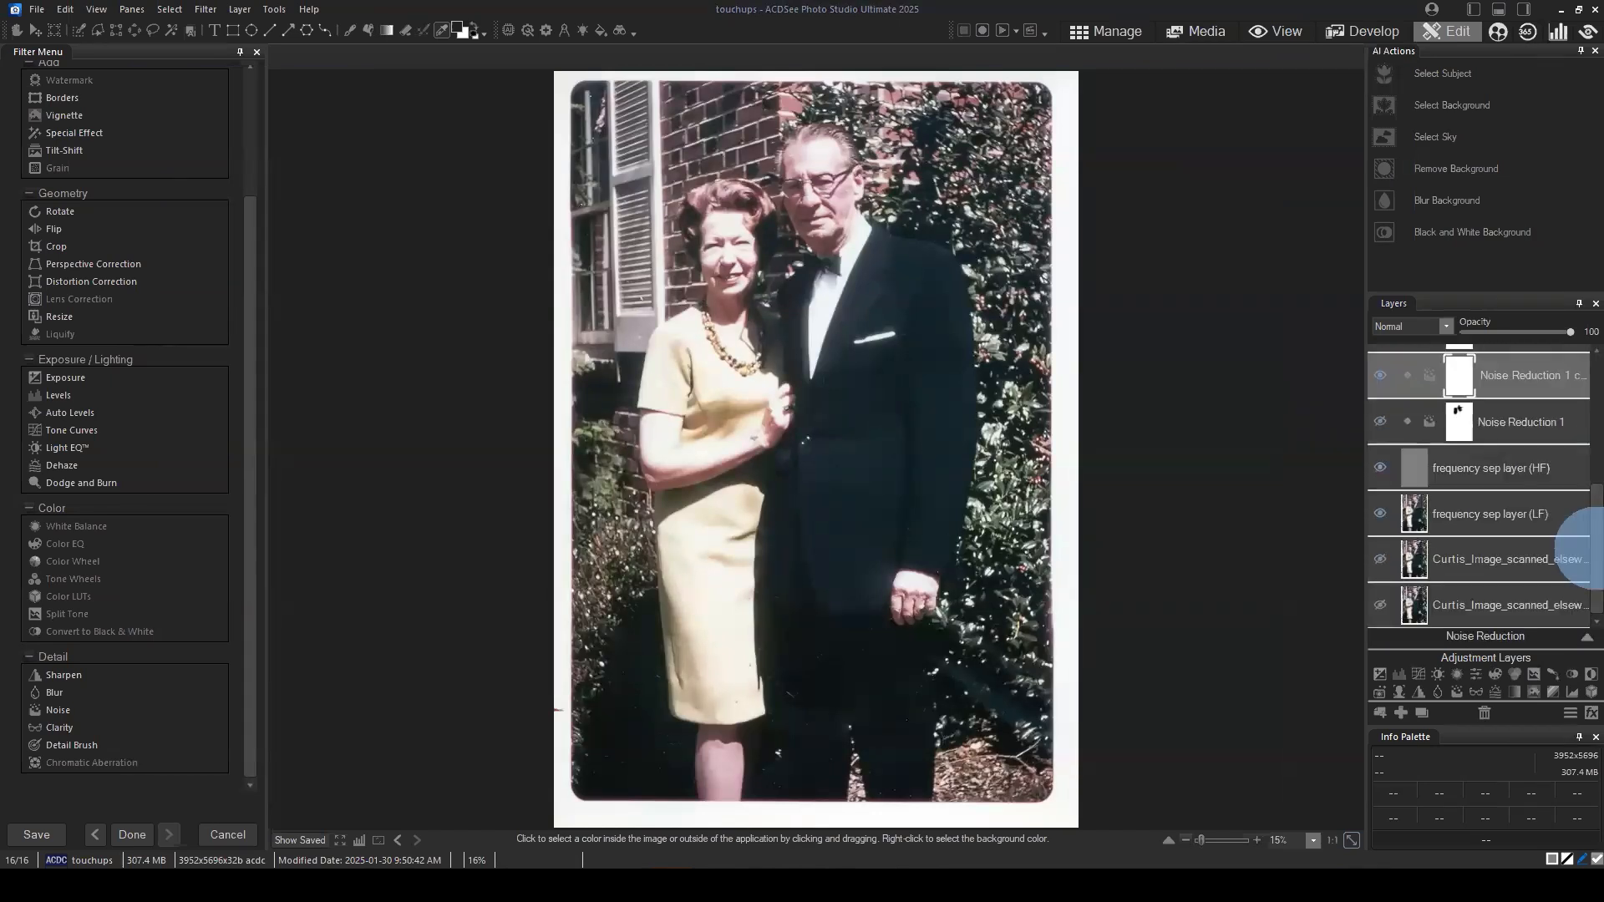
pyautogui.click(1496, 558)
pyautogui.click(1485, 712)
pyautogui.click(1486, 712)
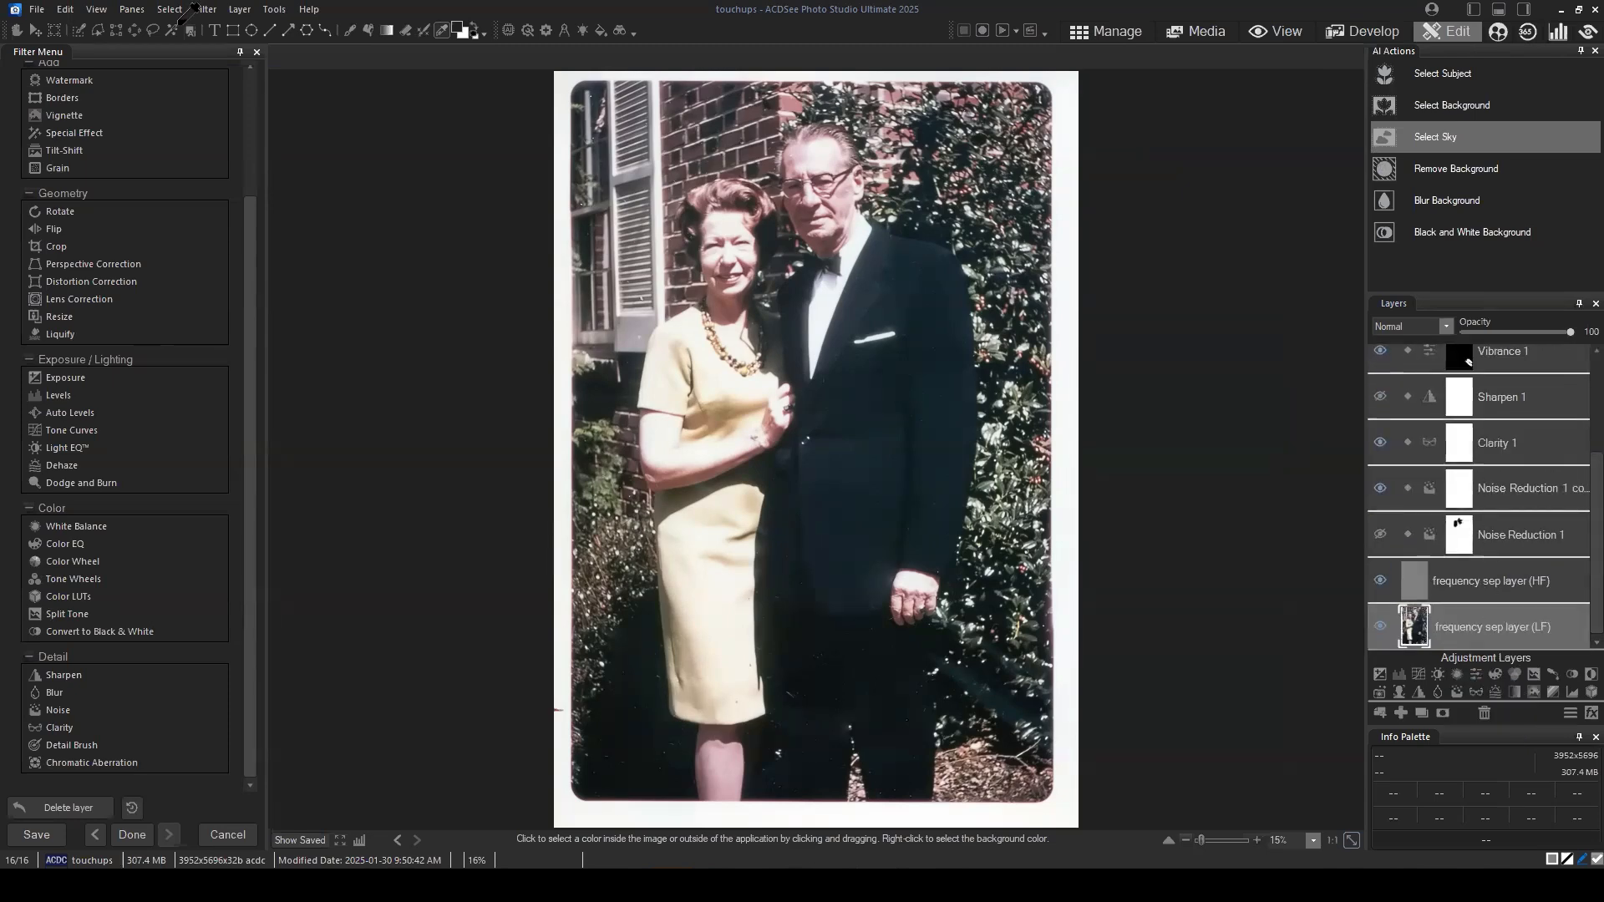
# Step: Activate the Brush tool, select the frequency sep layer (HF), and switch to the Exposure 1 layer
pyautogui.click(350, 30)
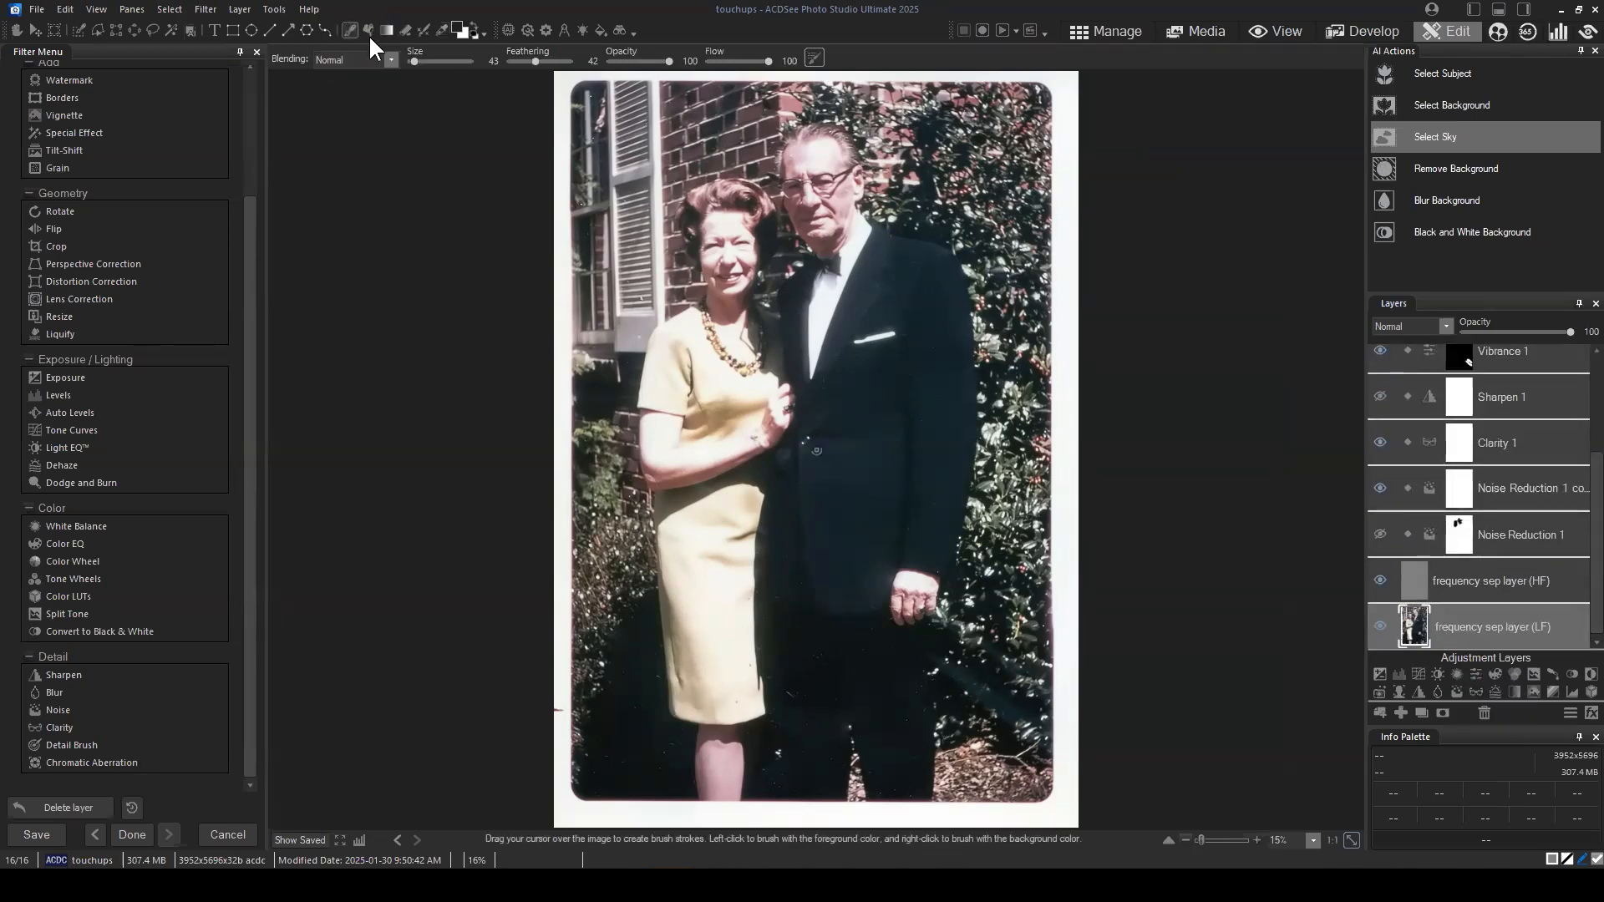
pyautogui.click(1500, 565)
pyautogui.scroll(3, 1533, 428)
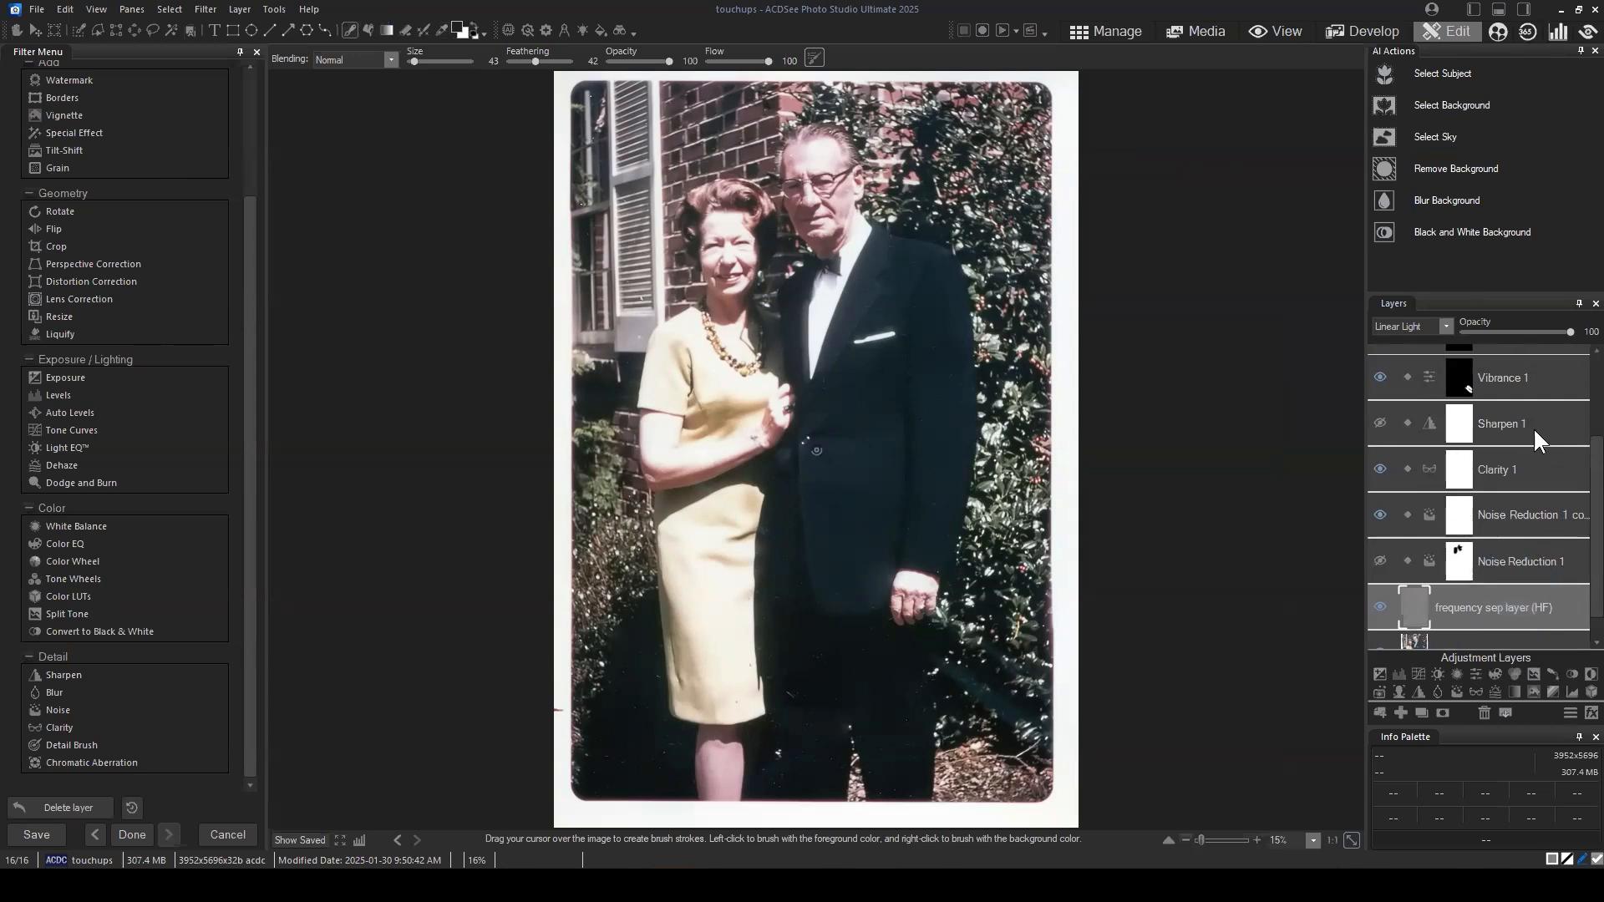
pyautogui.click(1528, 359)
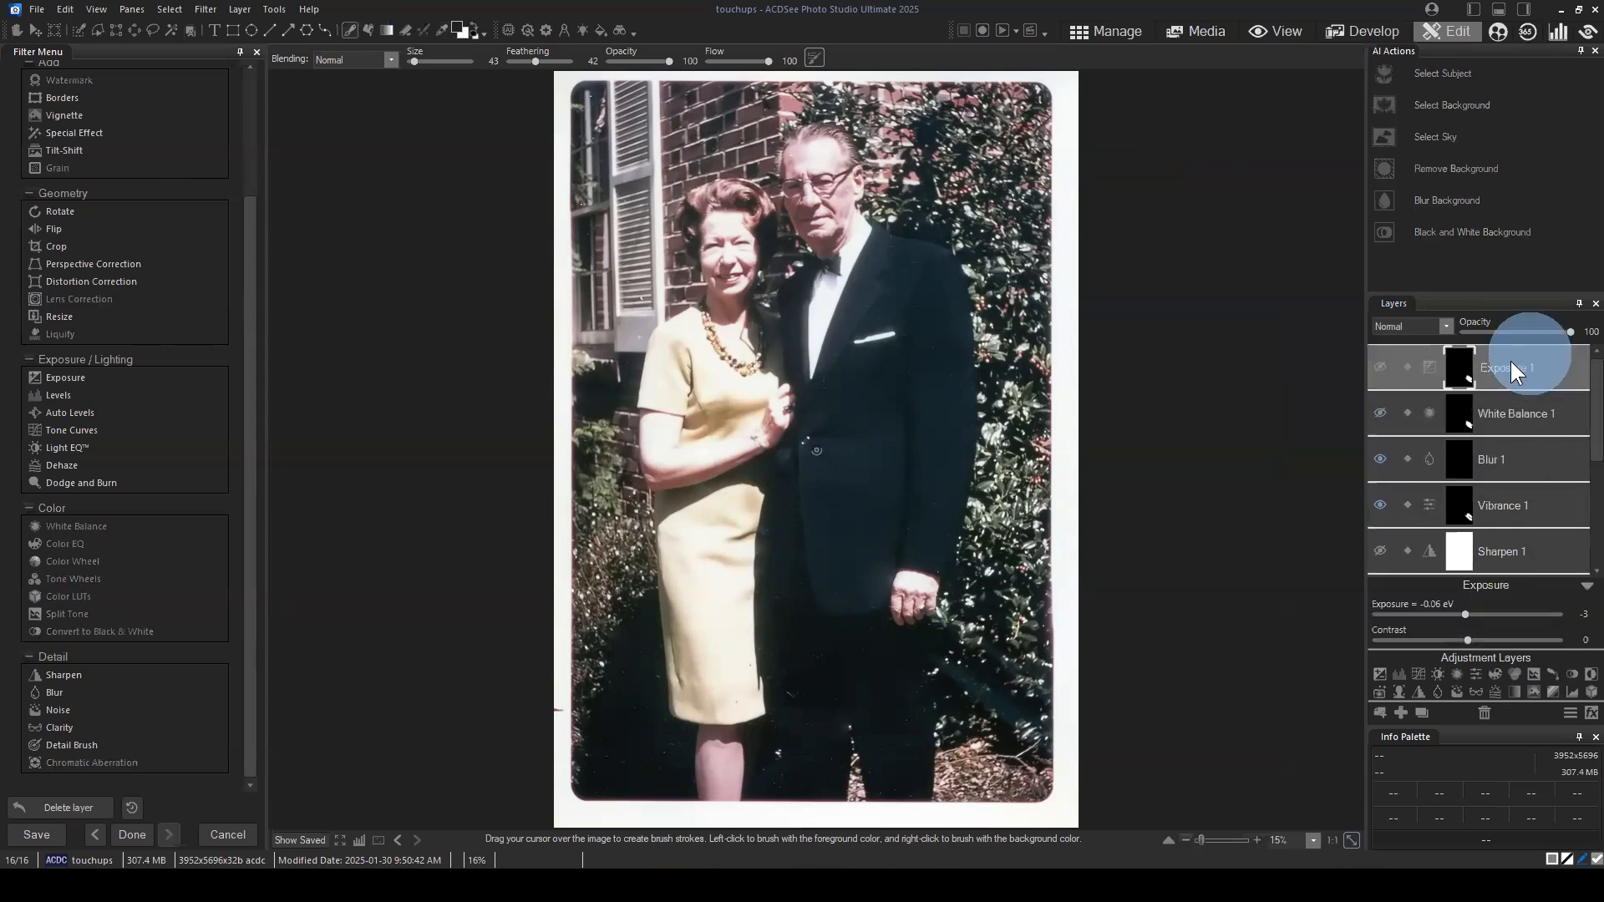
# Step: Sample a color from the woman's upper arm with the color picker
pyautogui.click(440, 25)
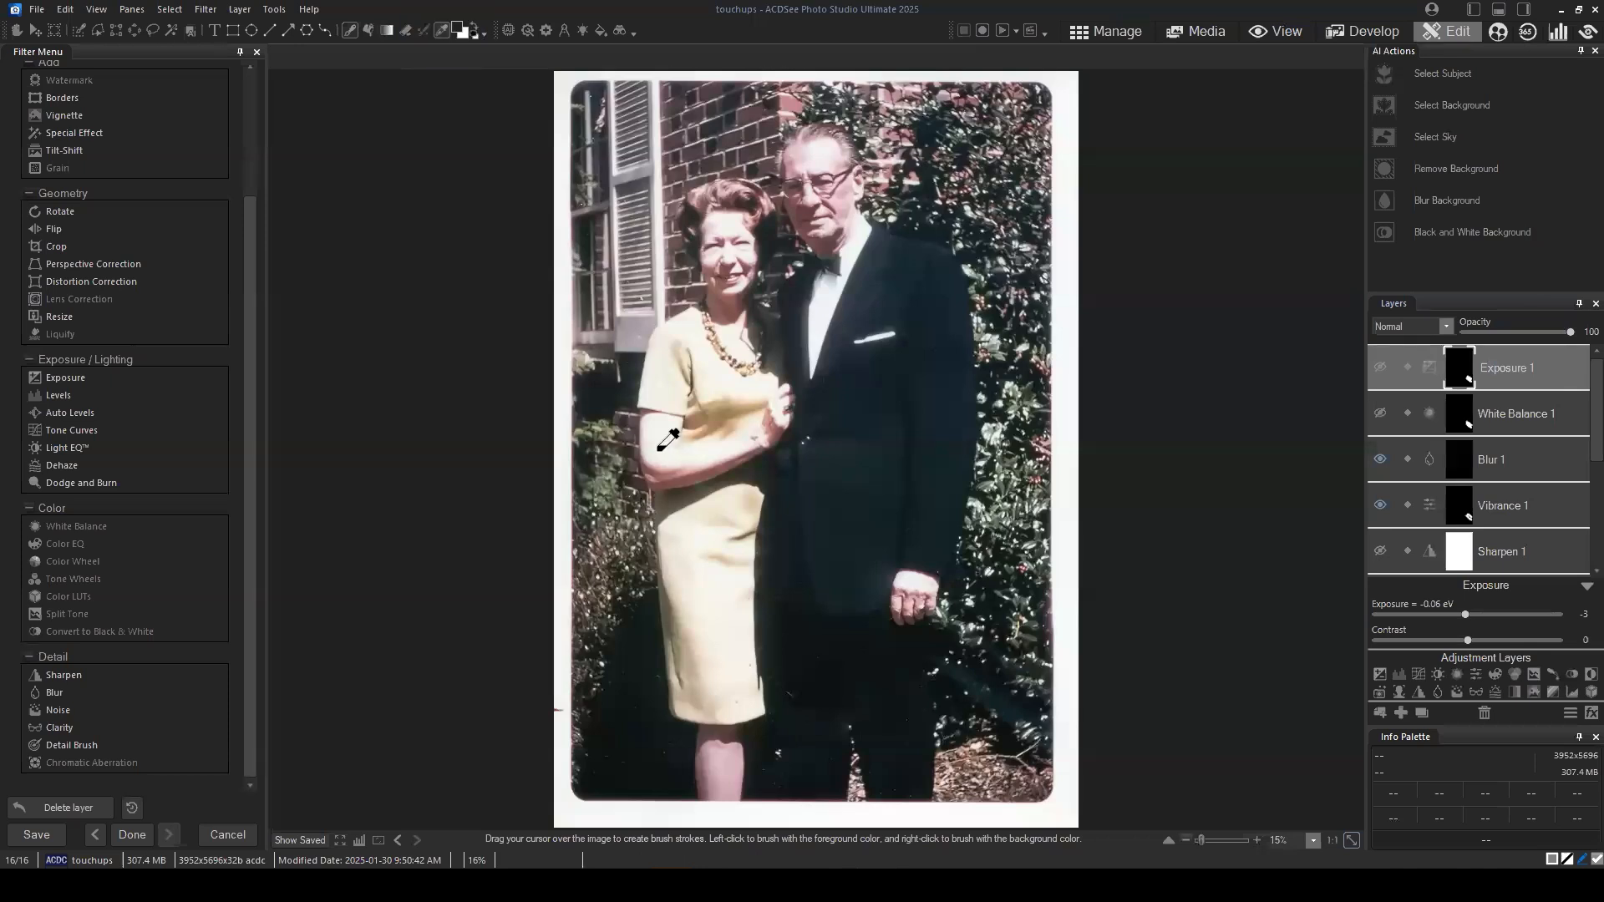
pyautogui.click(674, 424)
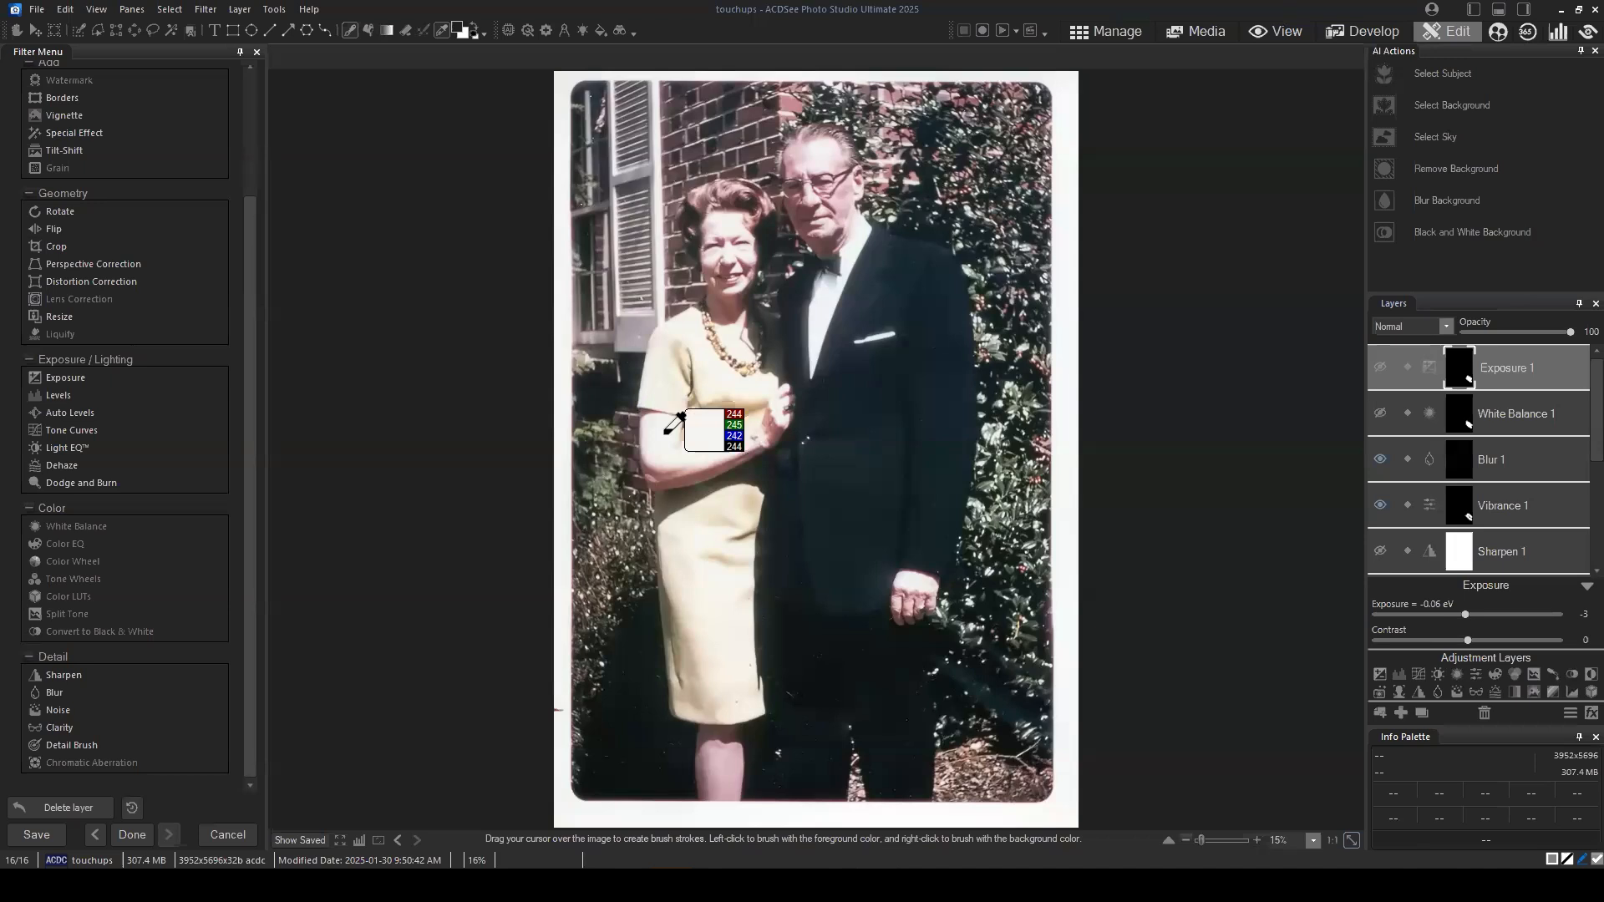
pyautogui.keyDown('alt'); pyautogui.click(674, 423); pyautogui.keyUp('alt')
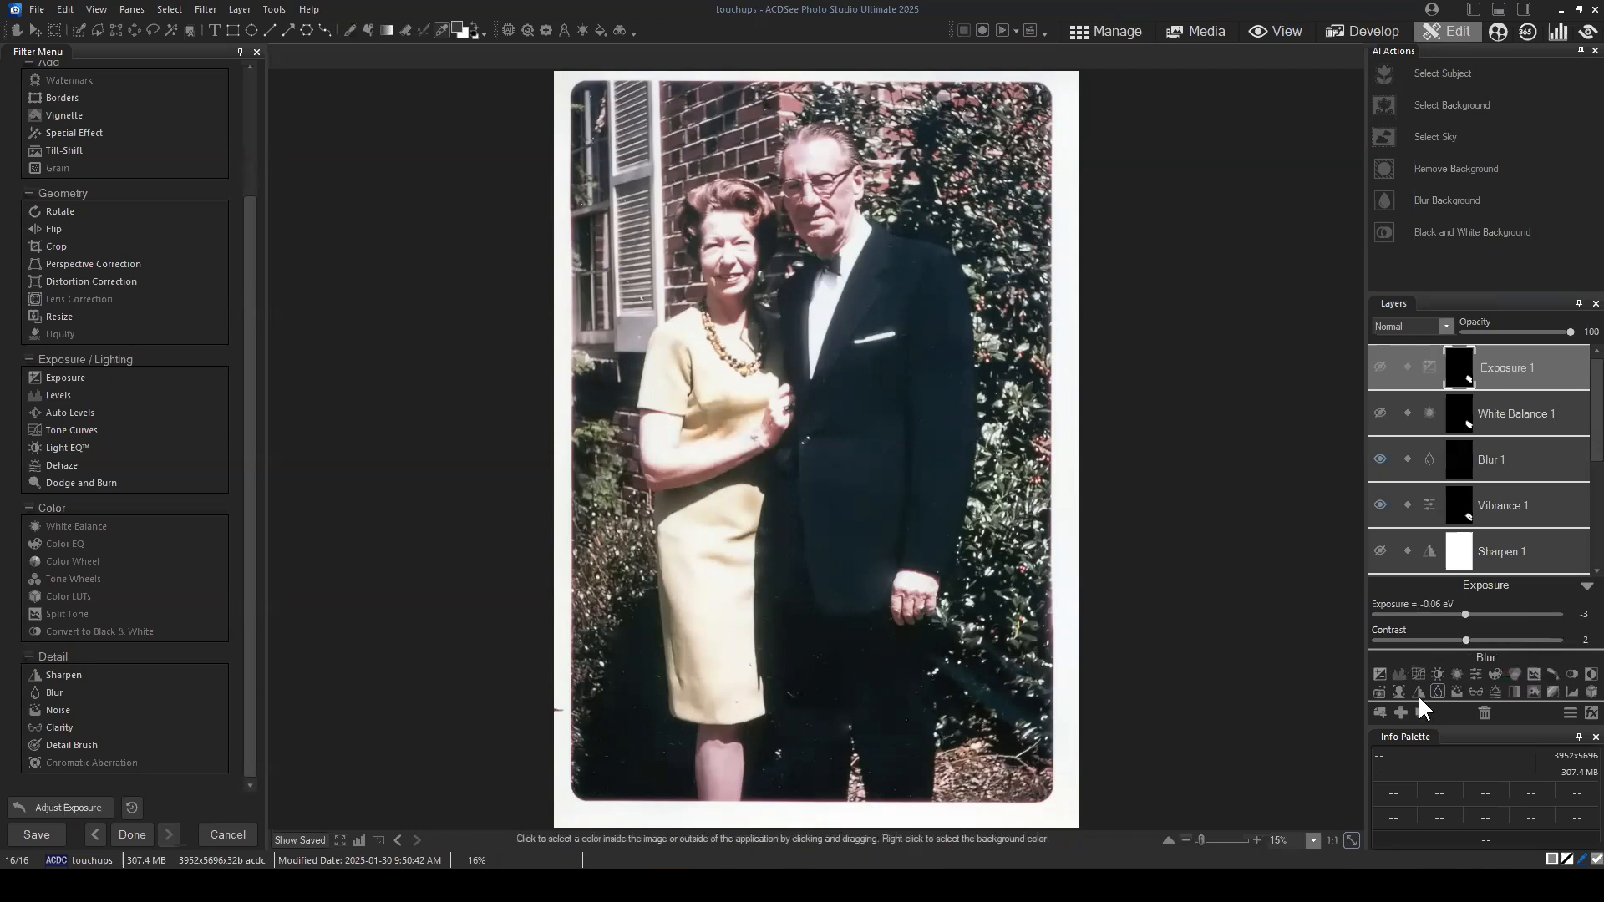
# Step: Add a Levels adjustment layer above the Exposure 1 layer
pyautogui.click(1399, 674)
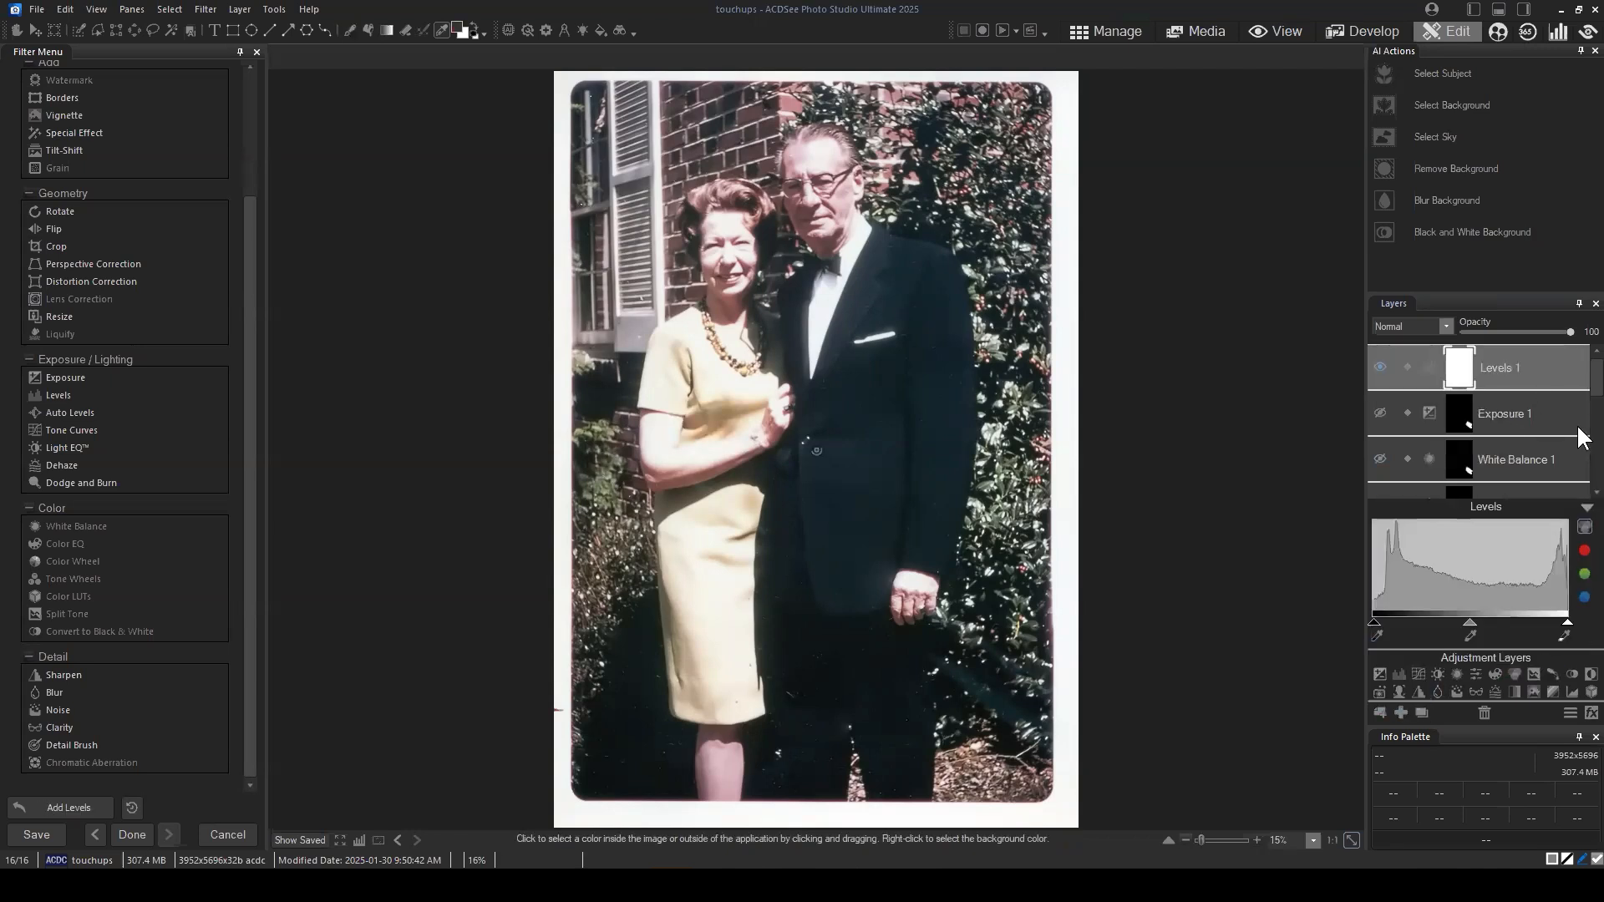
# Step: Delete the Levels 1 layer, add an Exposure adjustment layer in its place and set that layer's mask to black
pyautogui.click(1486, 712)
pyautogui.click(1380, 674)
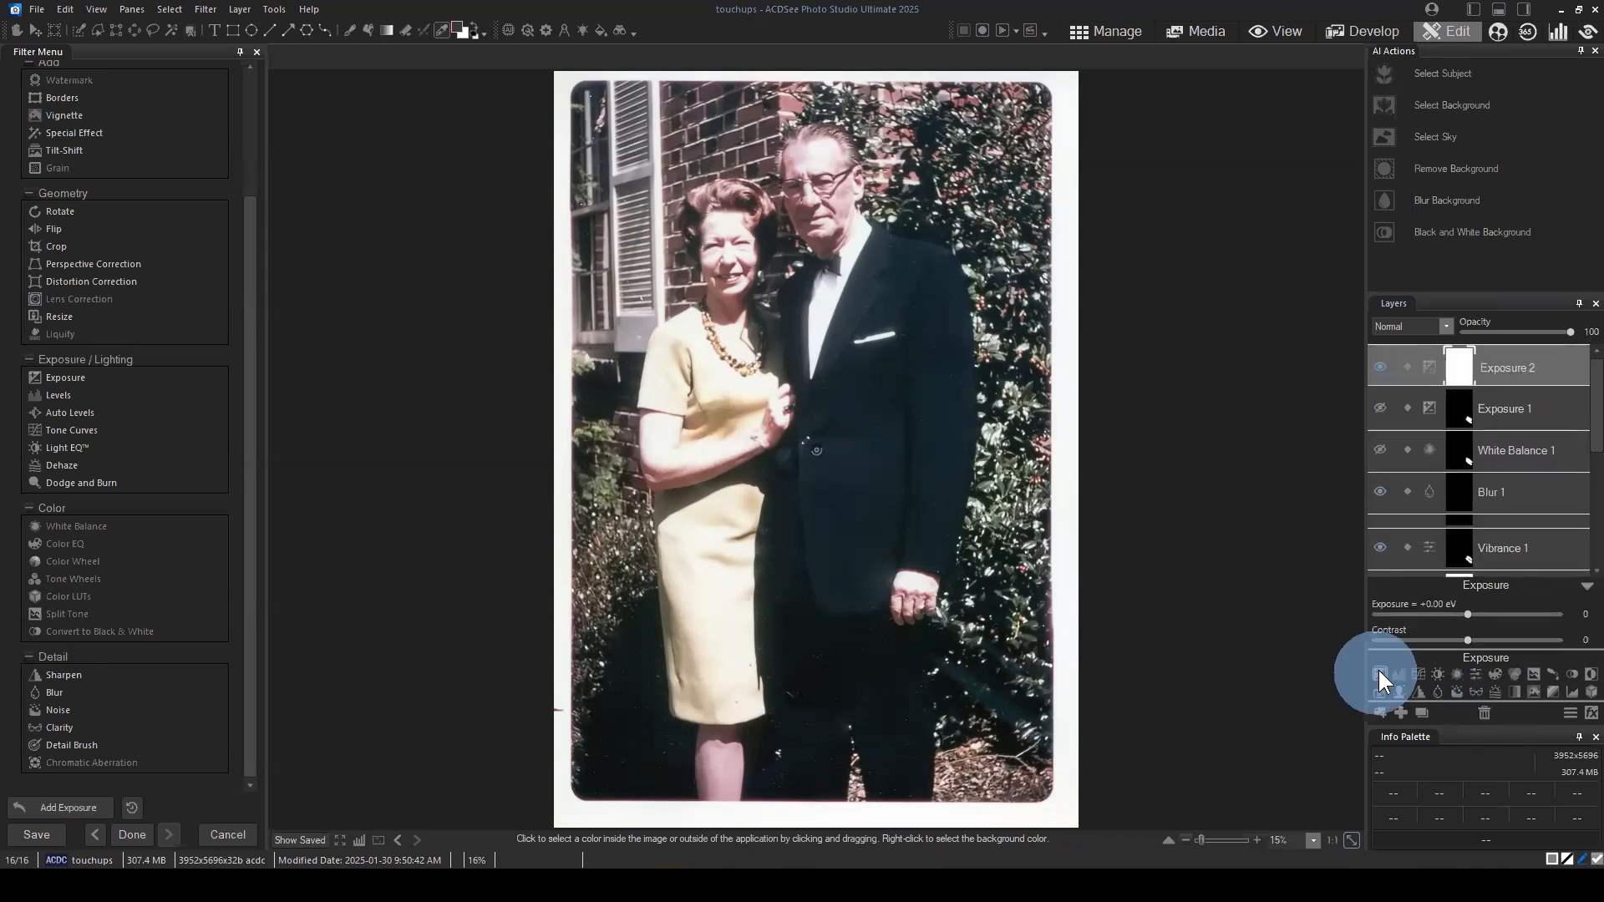
pyautogui.rightClick(1464, 369)
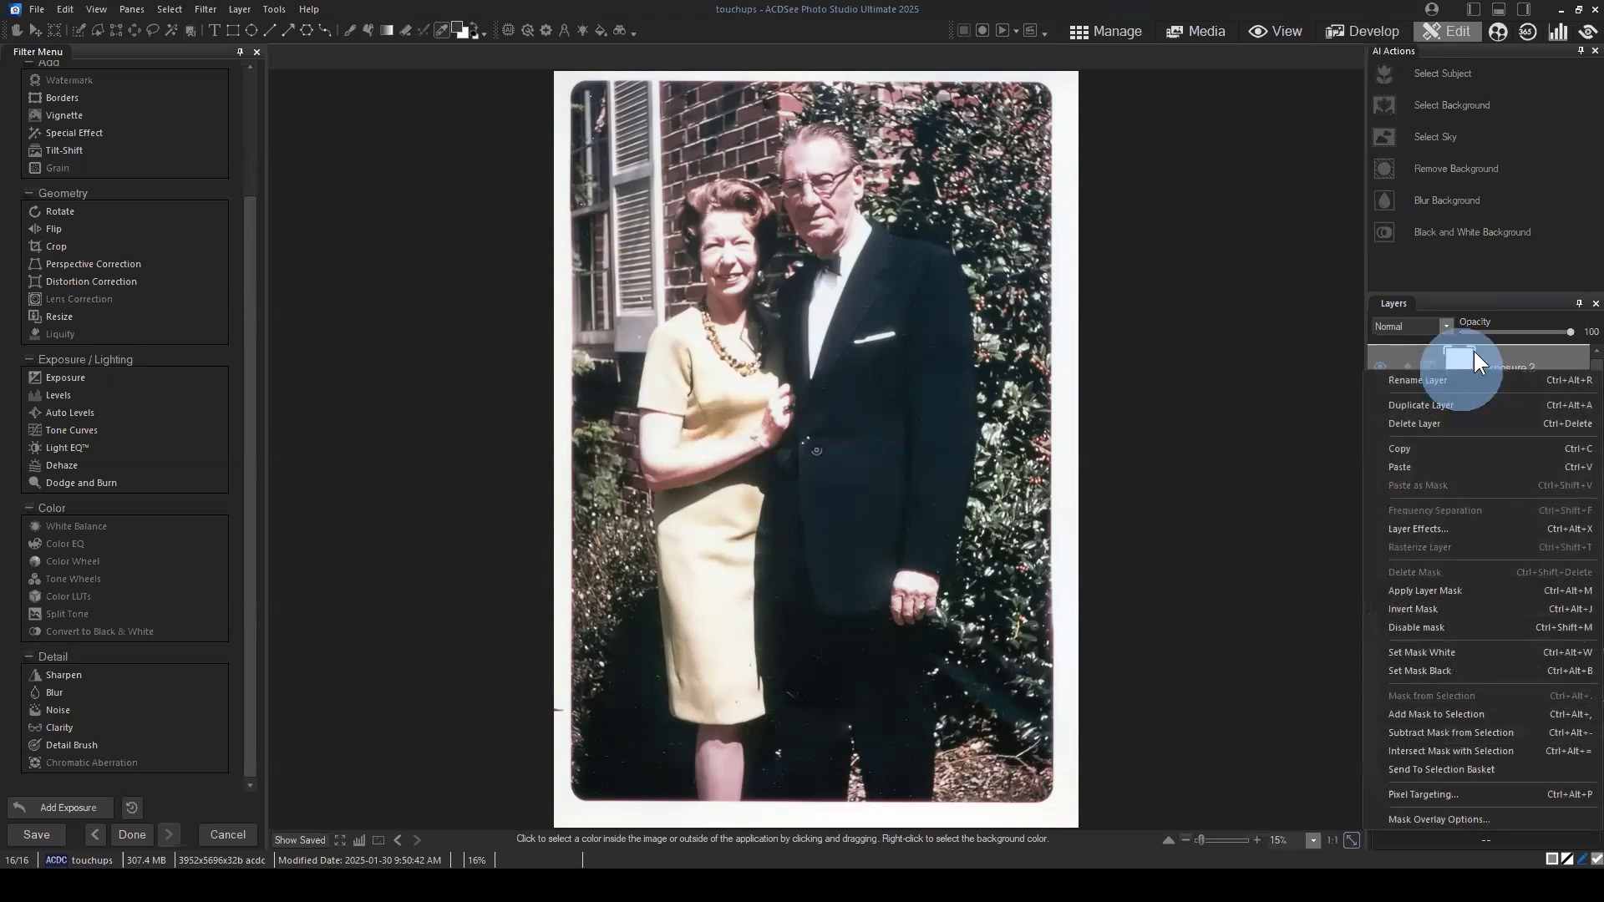
pyautogui.click(1441, 665)
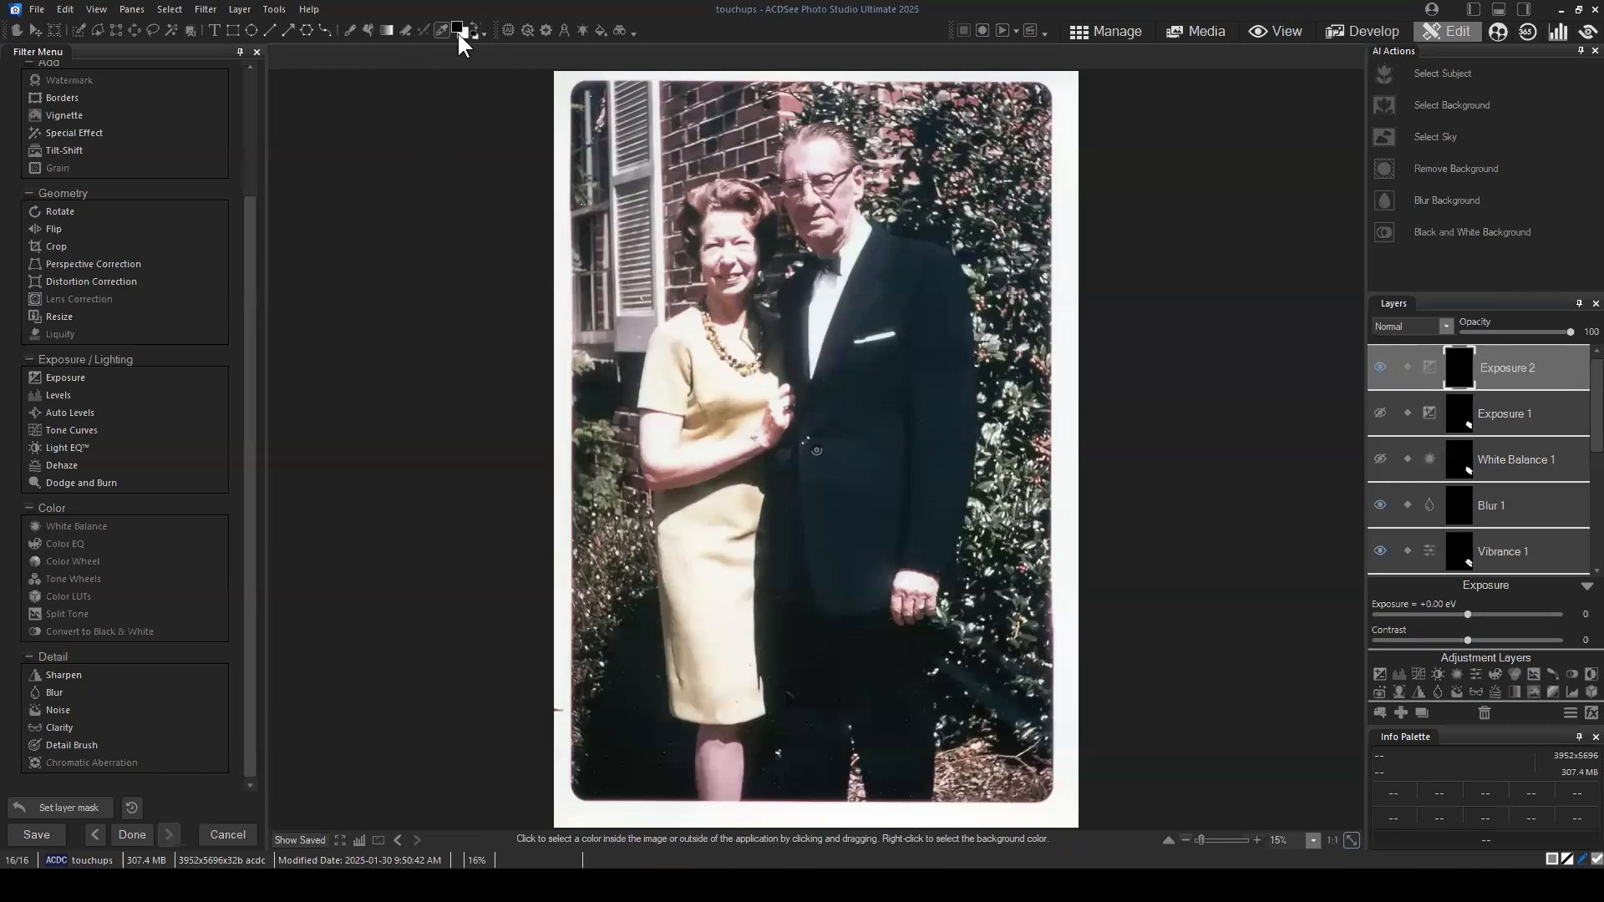
# Step: Paint white over the woman's forearm on the Exposure 2 mask with a brush of size 127 and feathering 100
pyautogui.click(351, 31)
pyautogui.click(346, 32)
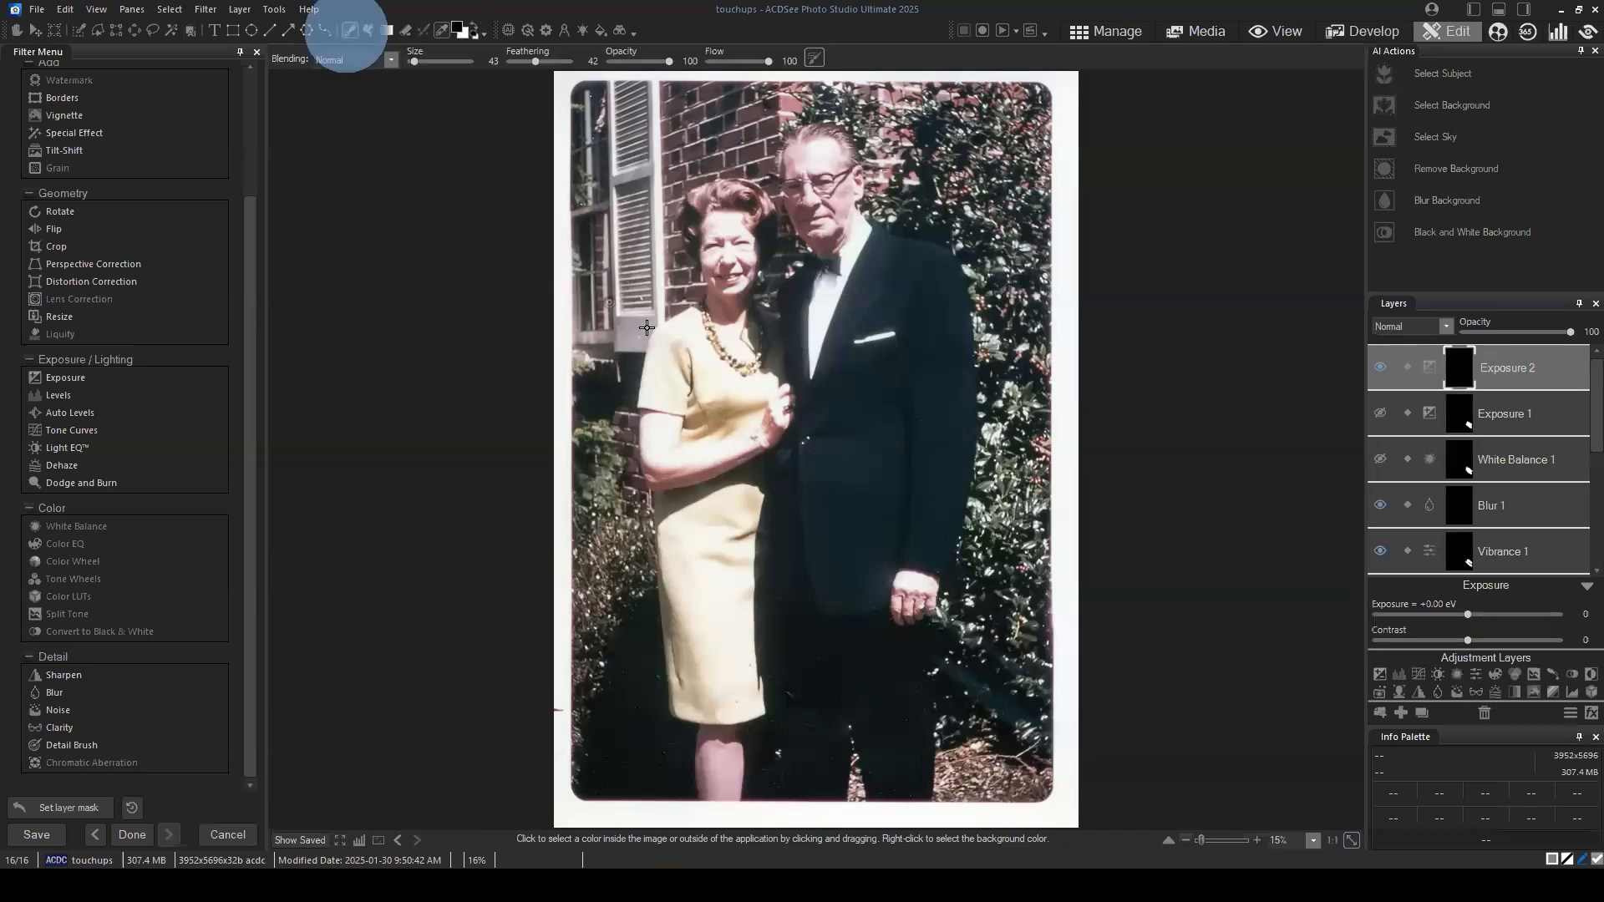
pyautogui.click(525, 55)
pyautogui.scroll(3, 668, 343)
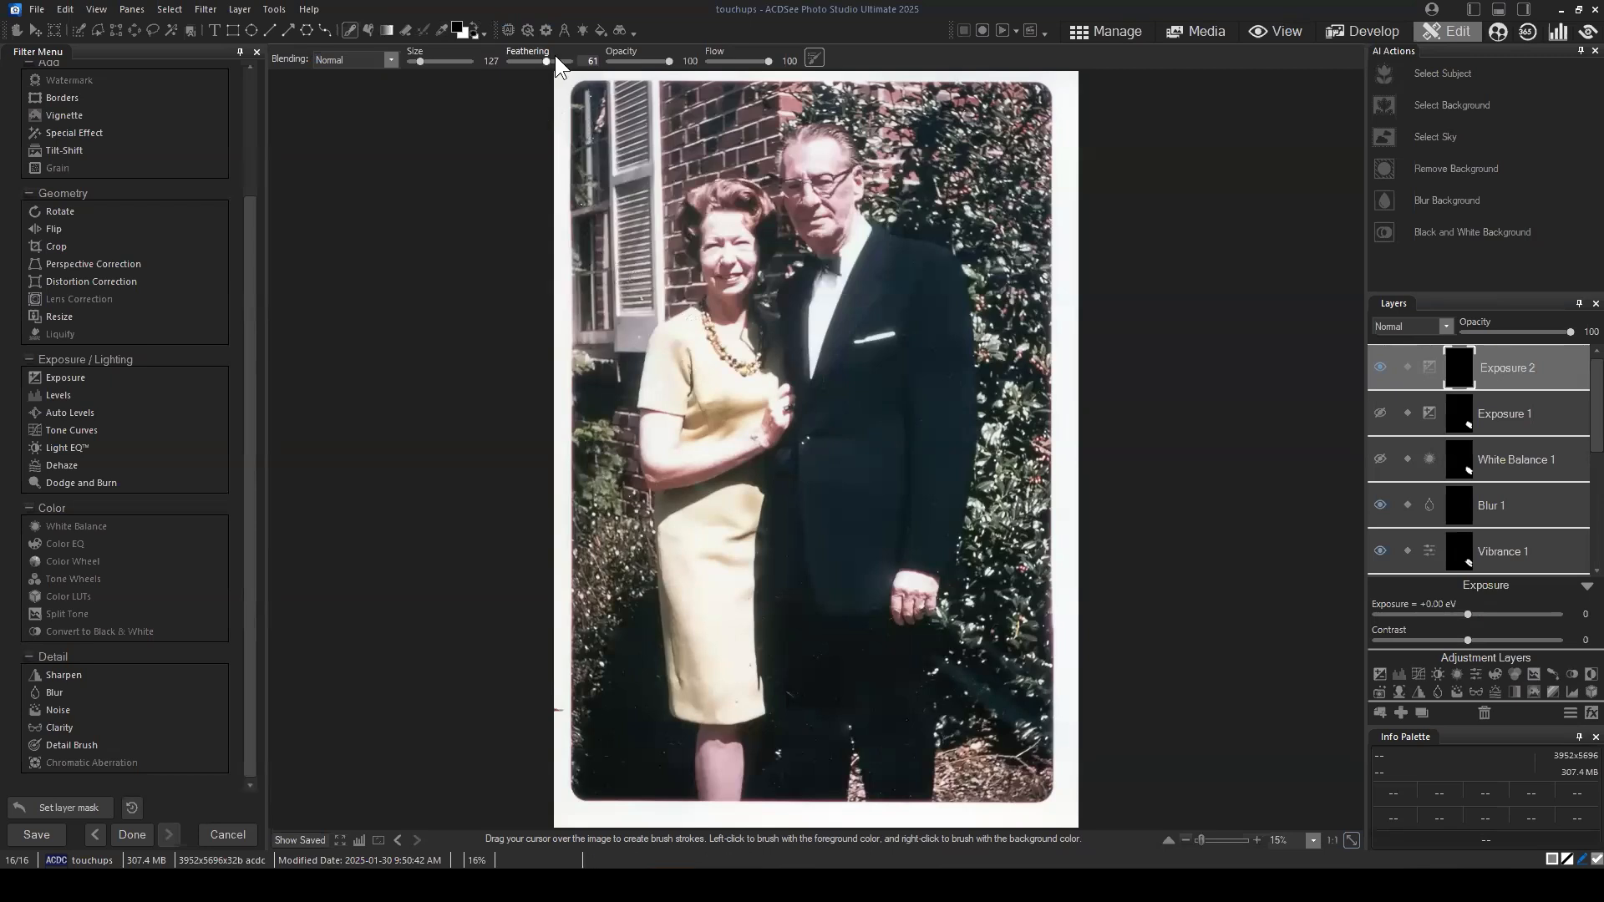
pyautogui.moveTo(545, 61); pyautogui.dragTo(571, 61)
pyautogui.click(665, 455)
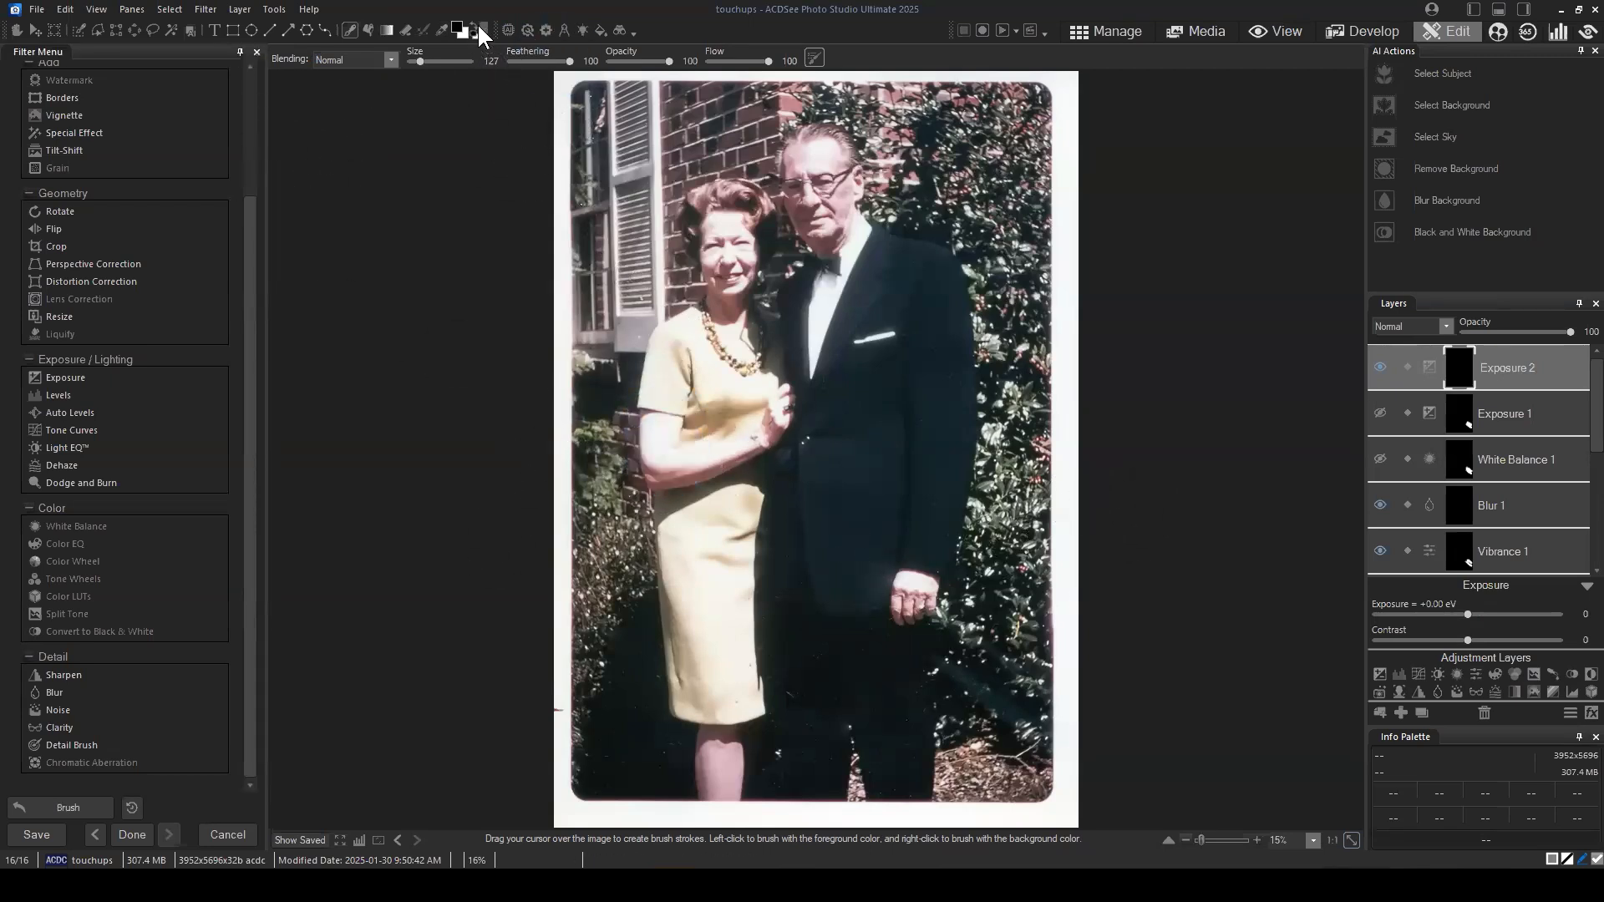
pyautogui.click(660, 431)
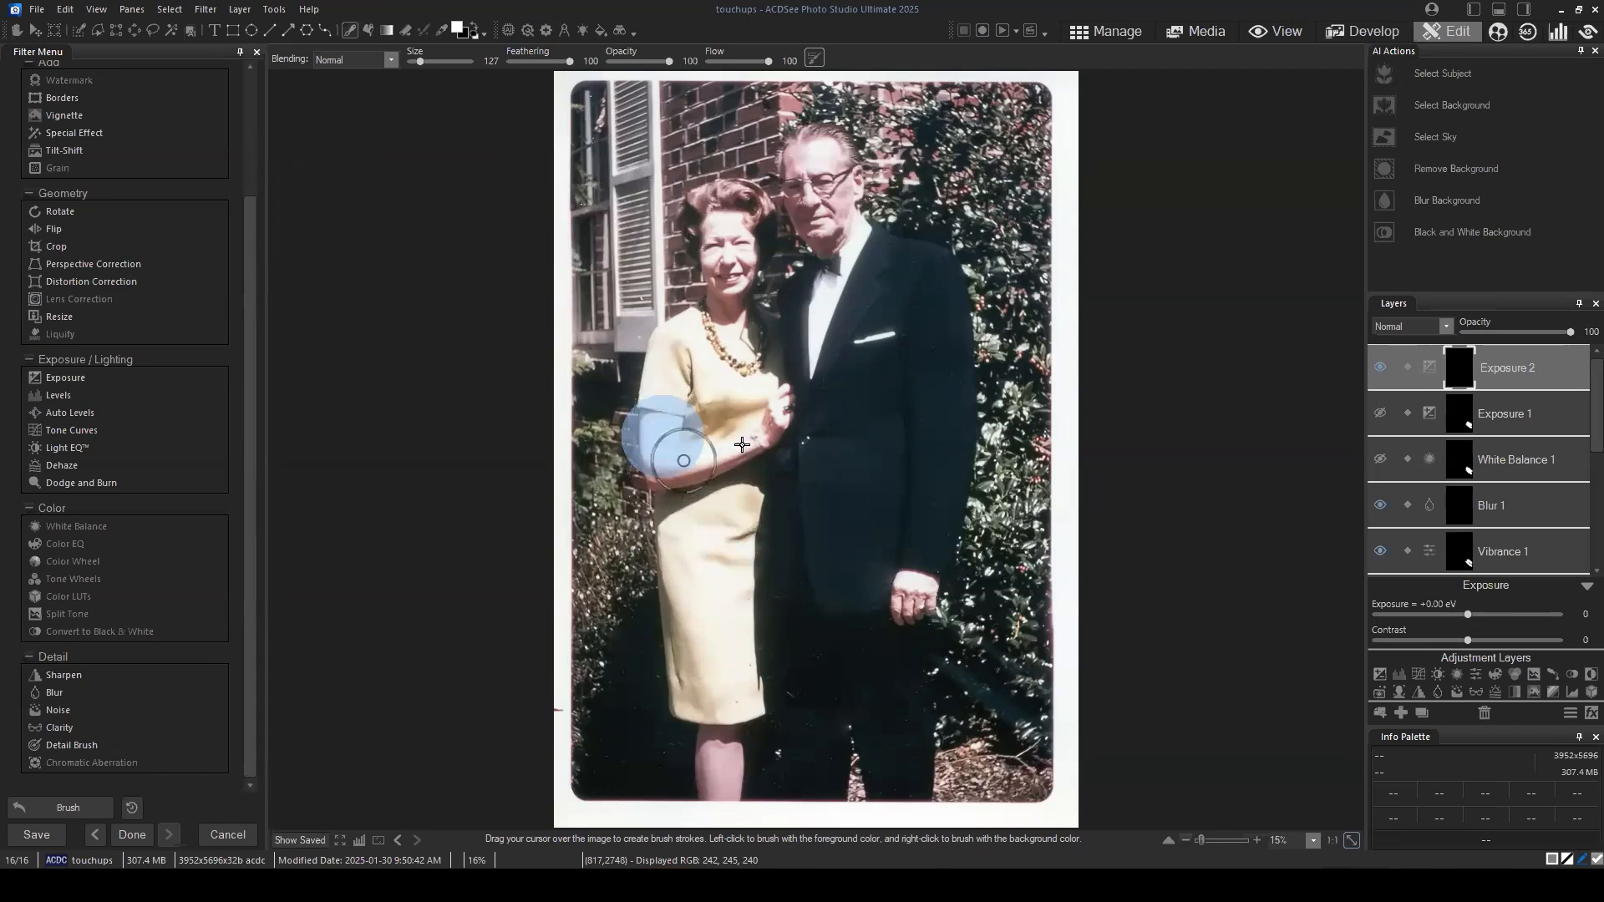
# Step: Set the masked Exposure 2 layer's exposure to -2.00 eV to darken the woman's arm
pyautogui.moveTo(1470, 614); pyautogui.dragTo(1438, 615)
pyautogui.rightClick(1452, 614)
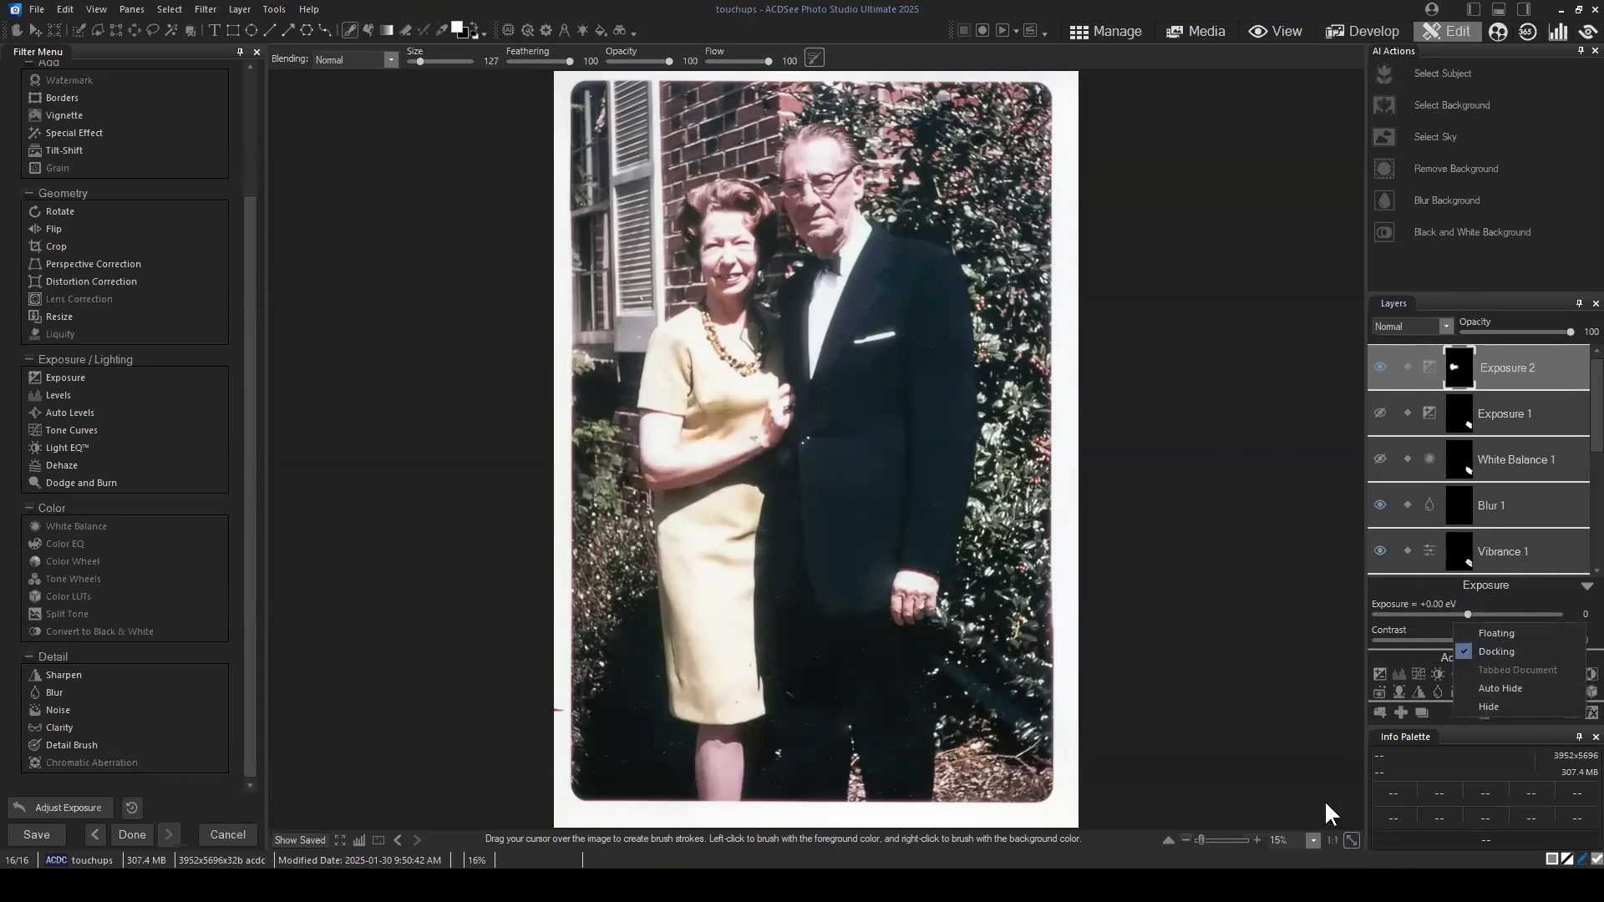
pyautogui.click(1414, 805)
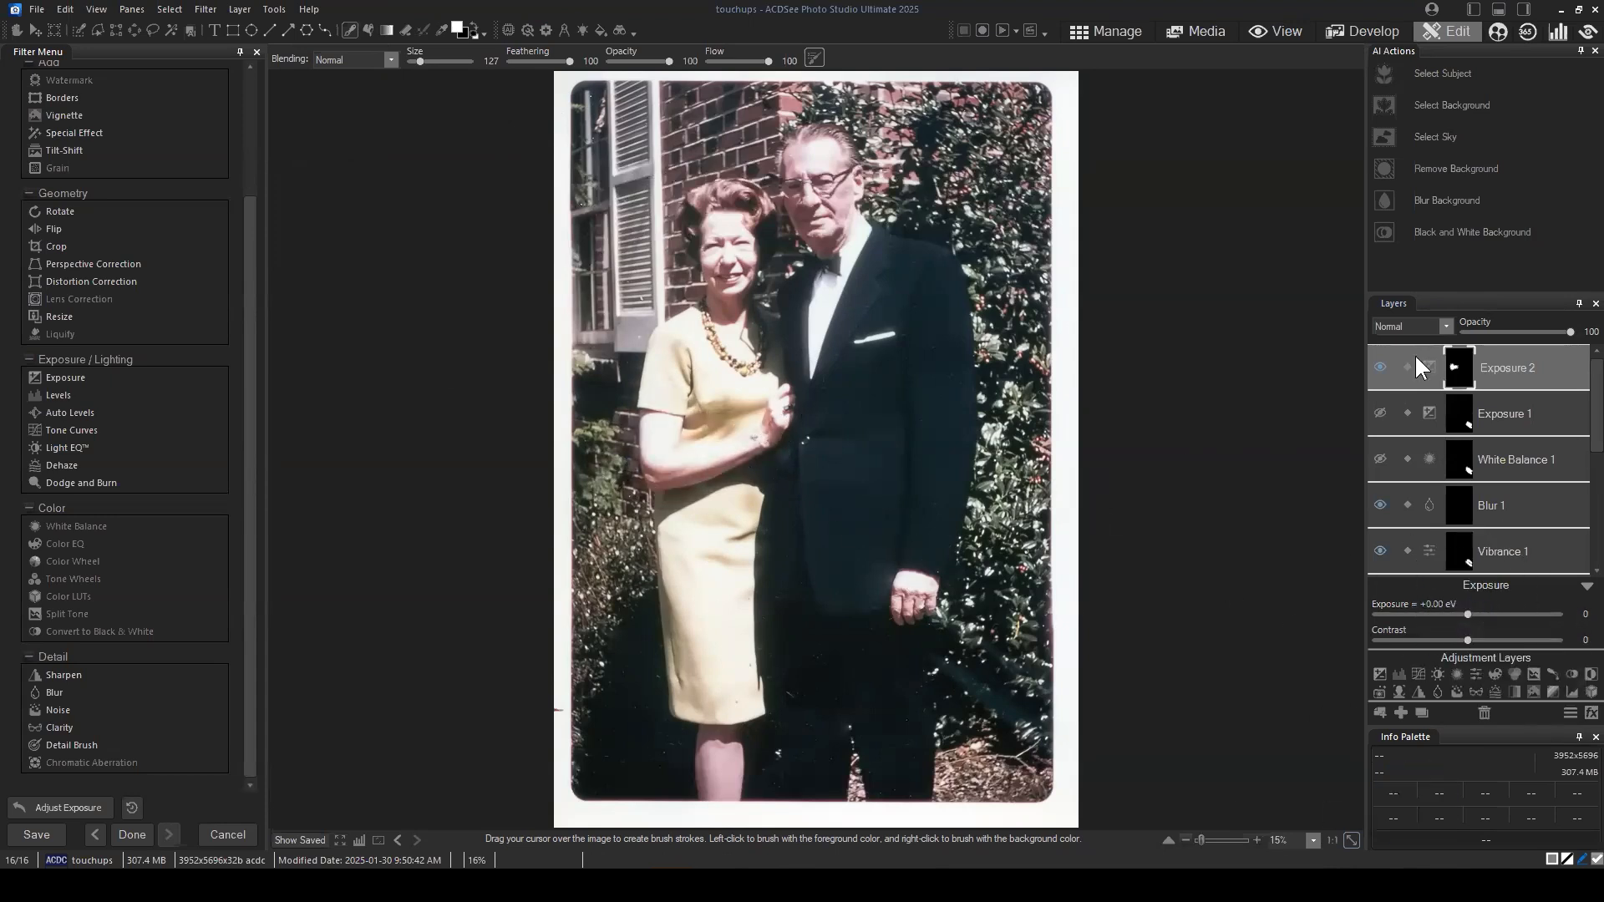
pyautogui.click(1481, 370)
pyautogui.scroll(1, 732, 439)
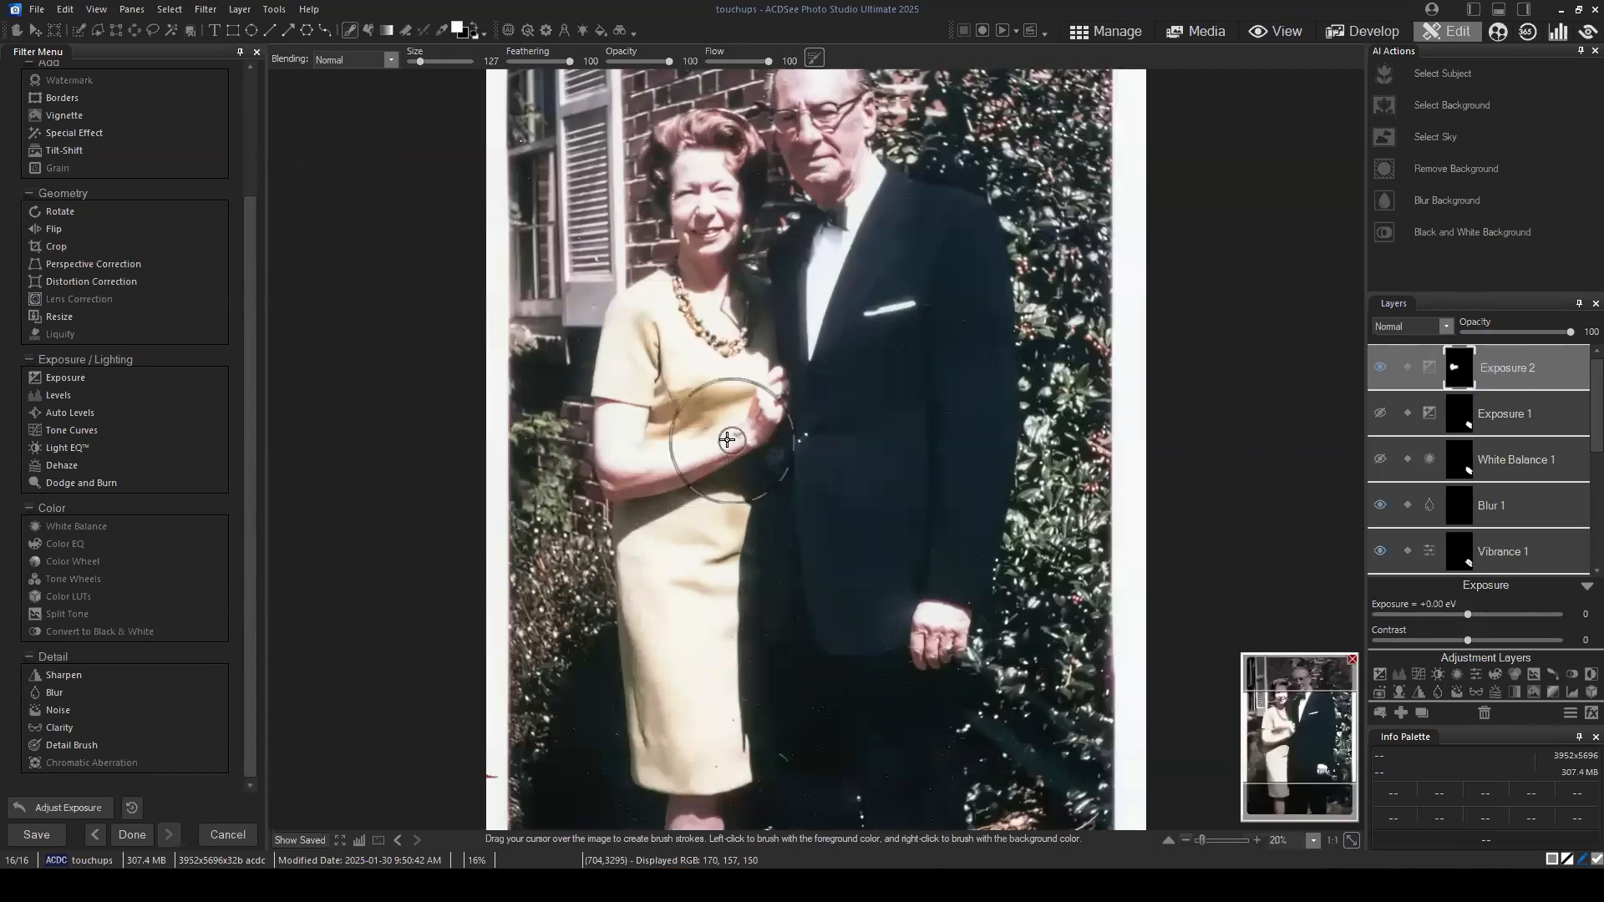
pyautogui.scroll(1, 727, 463)
pyautogui.moveTo(1281, 734); pyautogui.dragTo(1254, 727)
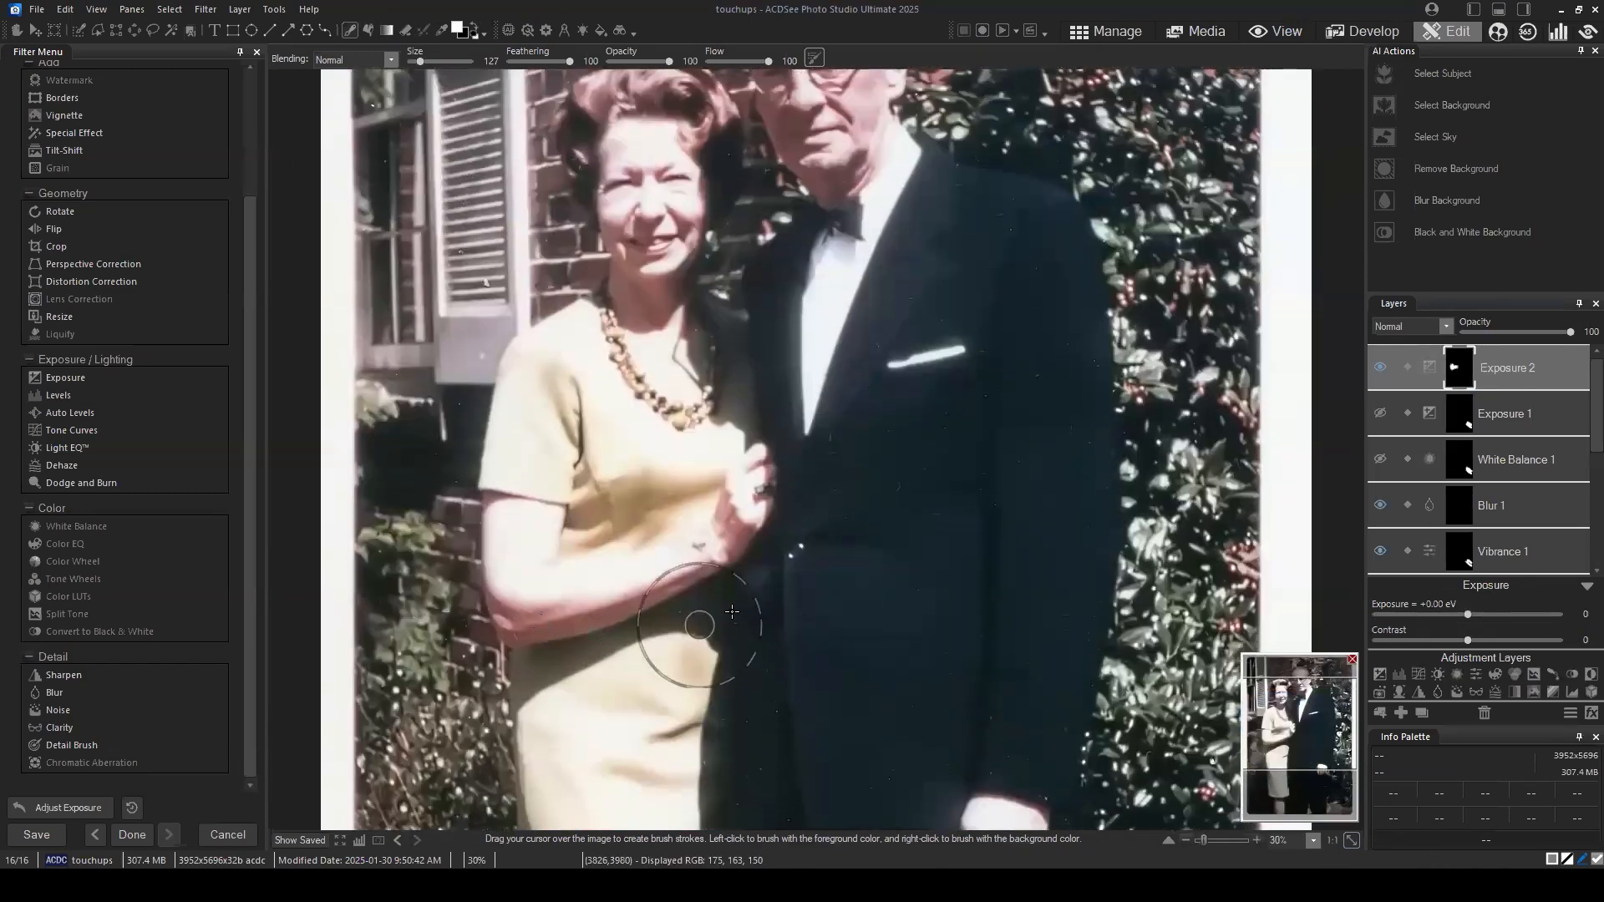
pyautogui.click(1525, 366)
pyautogui.moveTo(1468, 614); pyautogui.dragTo(1349, 616)
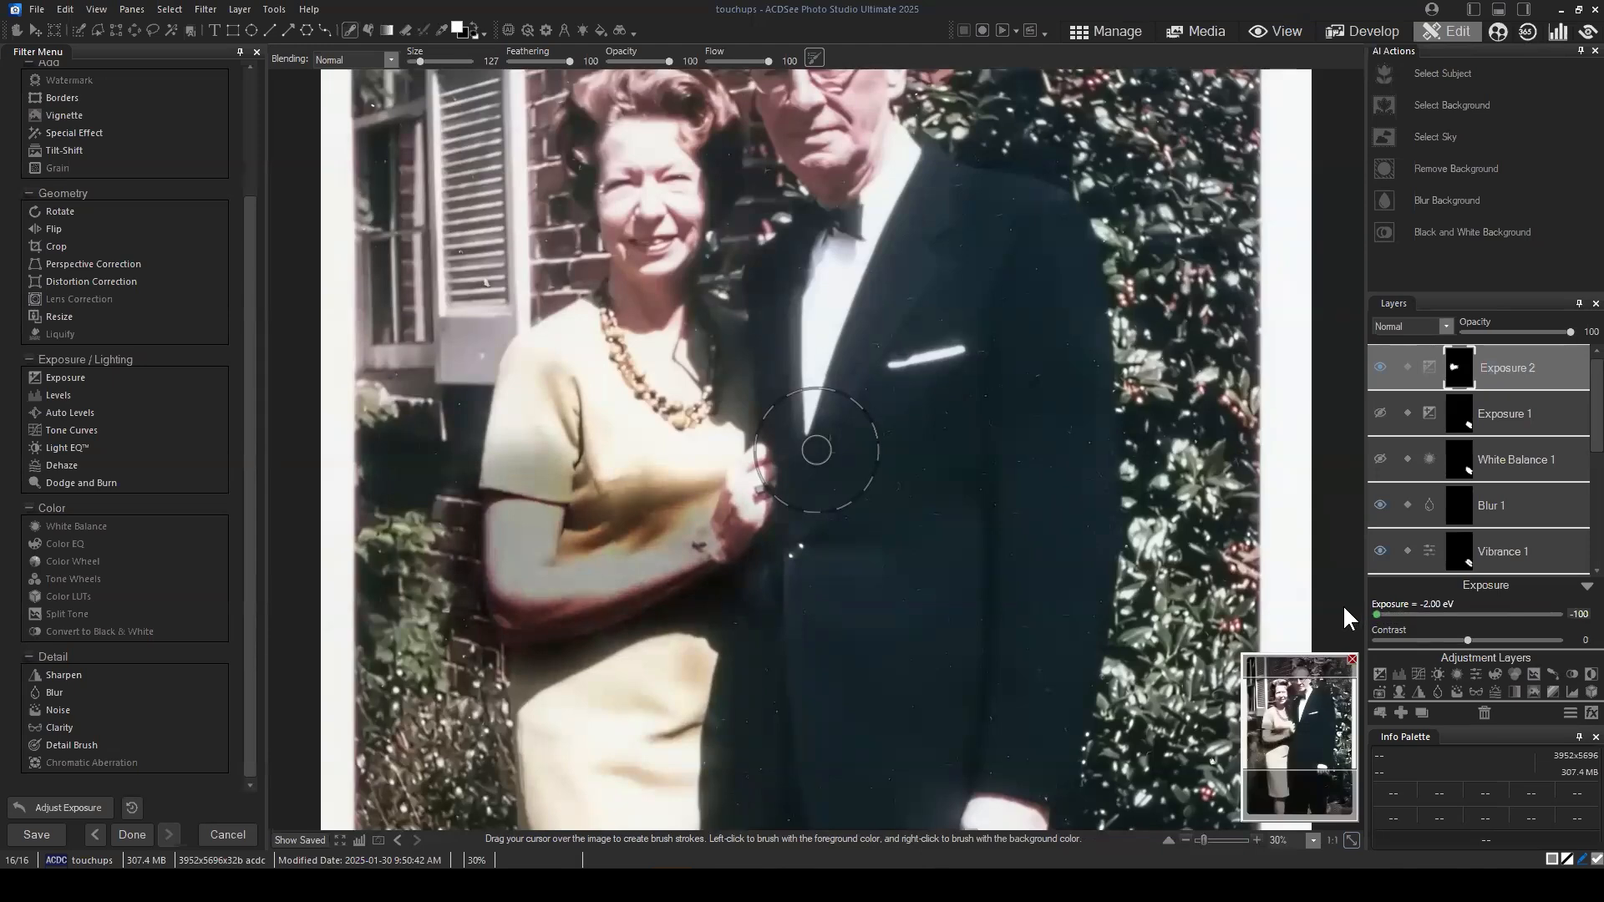
# Step: Refine the Exposure 2 mask along the woman's forearm with a brush of size 115 and feathering 37
pyautogui.moveTo(617, 488)
pyautogui.mouseDown()
pyautogui.moveTo(585, 527)
pyautogui.moveTo(702, 459)
pyautogui.moveTo(501, 437)
pyautogui.moveTo(441, 457)
pyautogui.moveTo(443, 542)
pyautogui.moveTo(493, 656)
pyautogui.moveTo(702, 623)
pyautogui.mouseUp()
pyautogui.moveTo(420, 62); pyautogui.dragTo(420, 68)
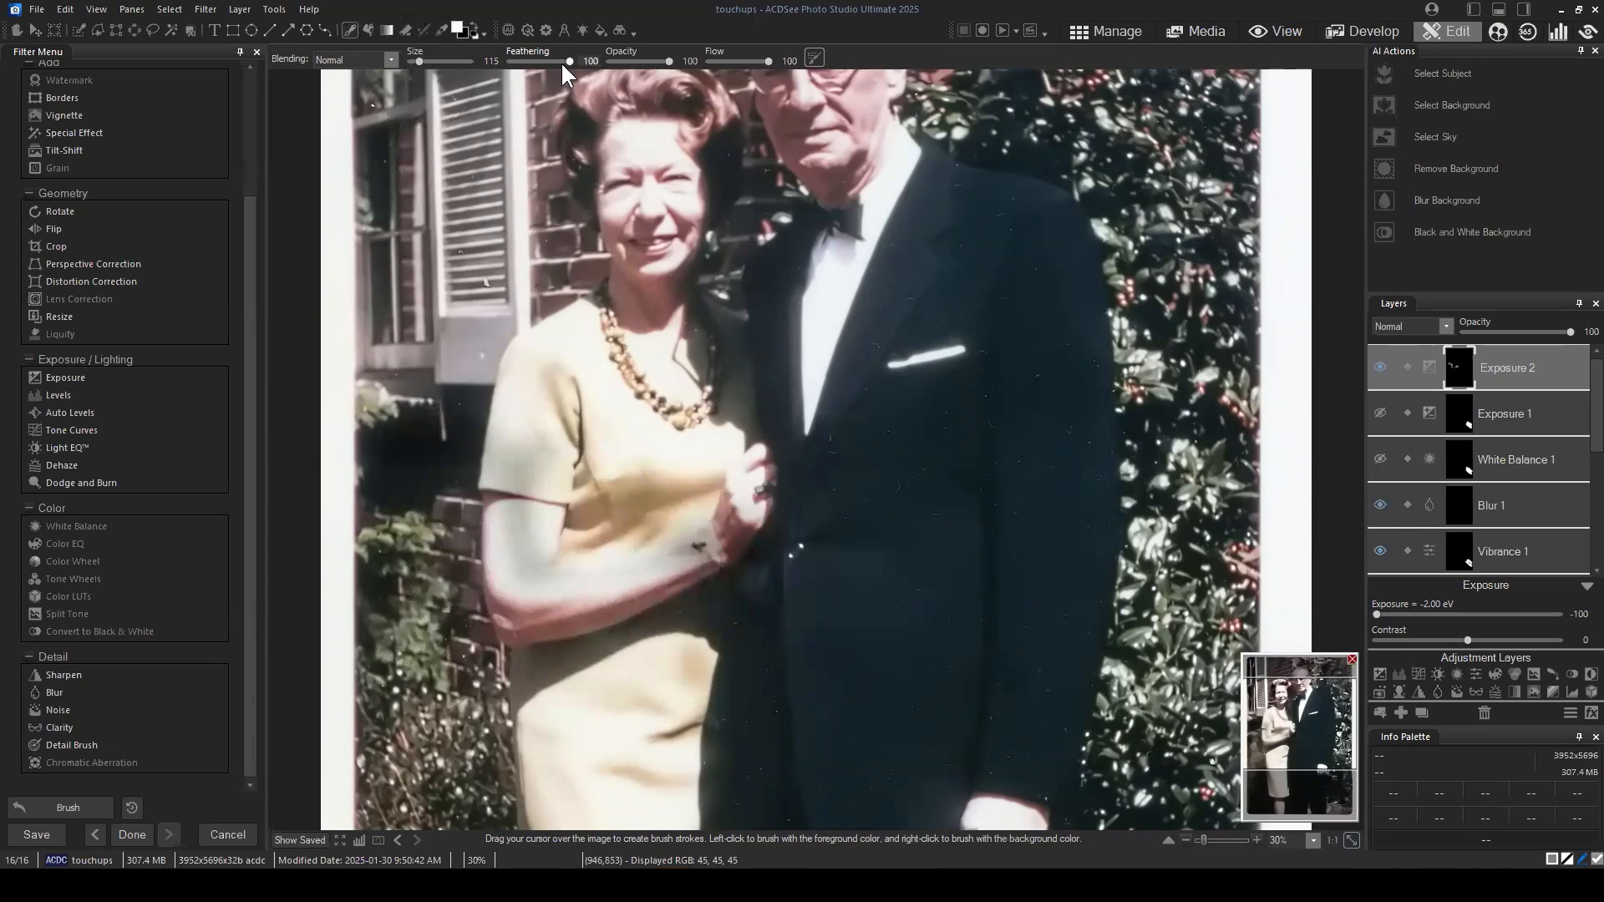
pyautogui.moveTo(570, 61); pyautogui.dragTo(532, 61)
pyautogui.moveTo(705, 544)
pyautogui.mouseDown()
pyautogui.moveTo(516, 596)
pyautogui.moveTo(519, 528)
pyautogui.moveTo(519, 565)
pyautogui.mouseUp()
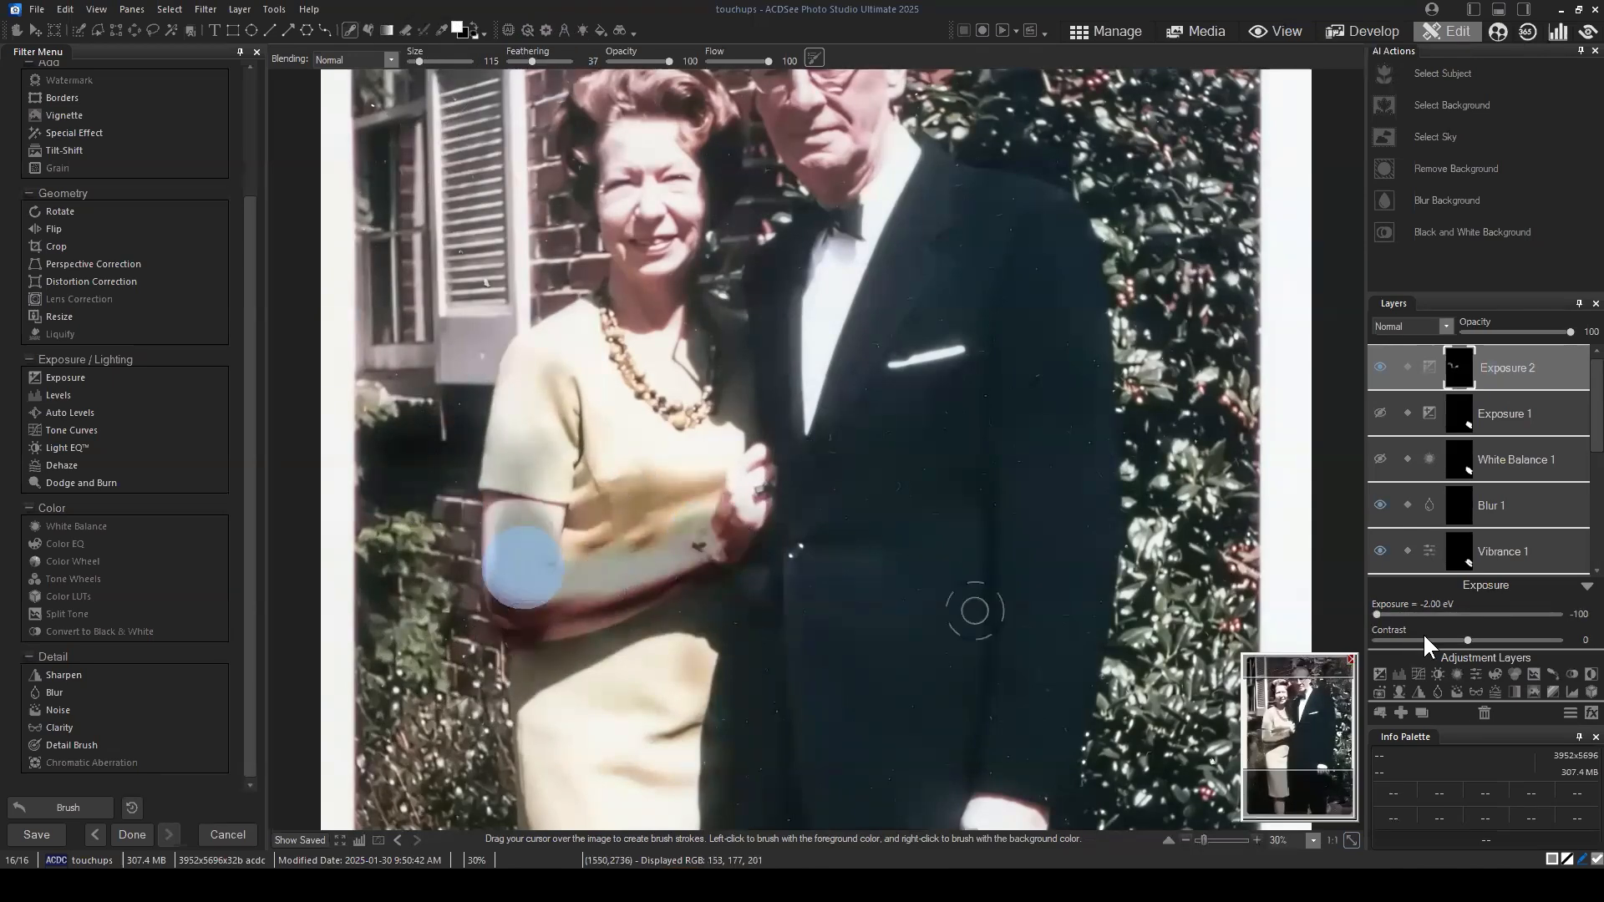
# Step: Toggle the Exposure 2 layer's visibility to compare the arm, and delete that layer
pyautogui.click(1380, 367)
pyautogui.click(1379, 366)
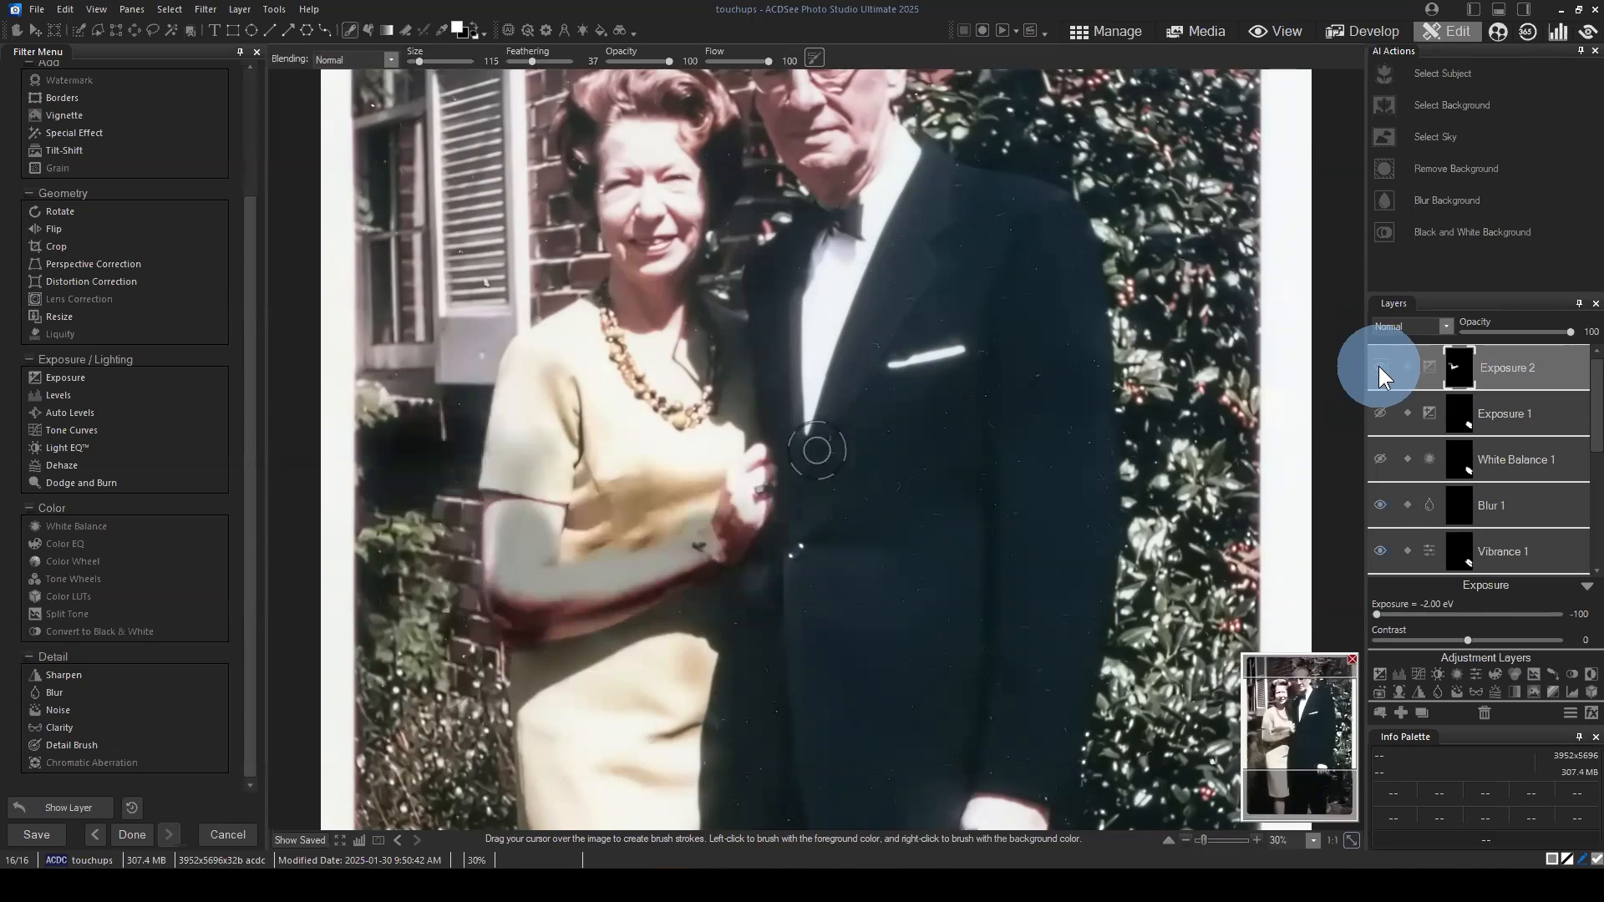
pyautogui.click(1486, 409)
pyautogui.click(1481, 711)
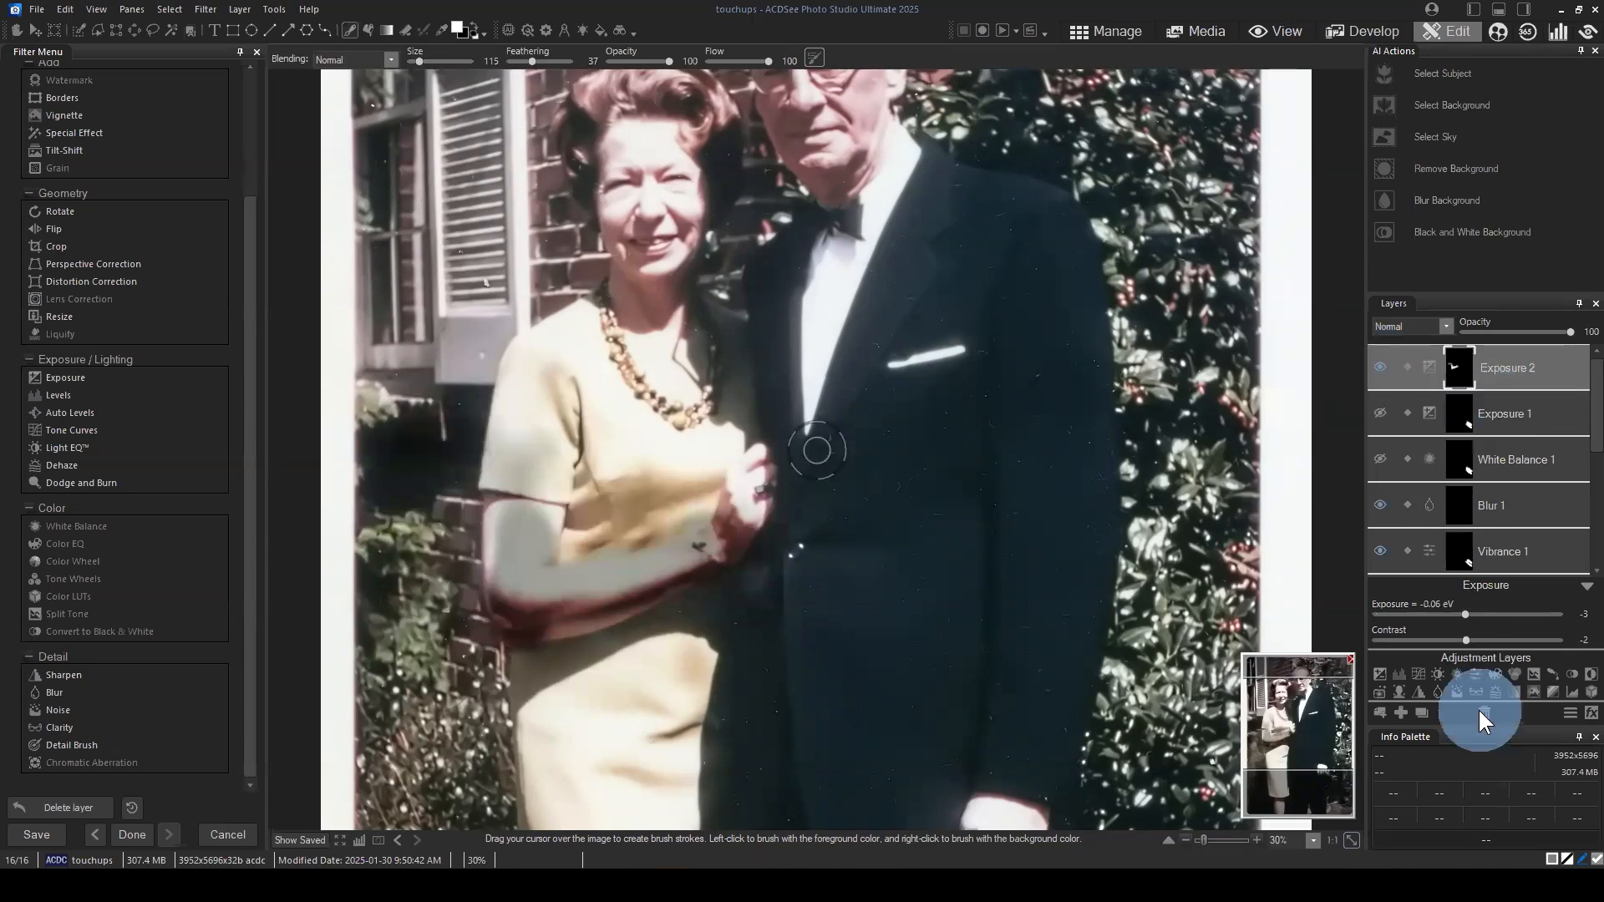
# Step: Add a new Exposure adjustment layer above Exposure 1 and set its exposure to -0.14 eV
pyautogui.click(1381, 673)
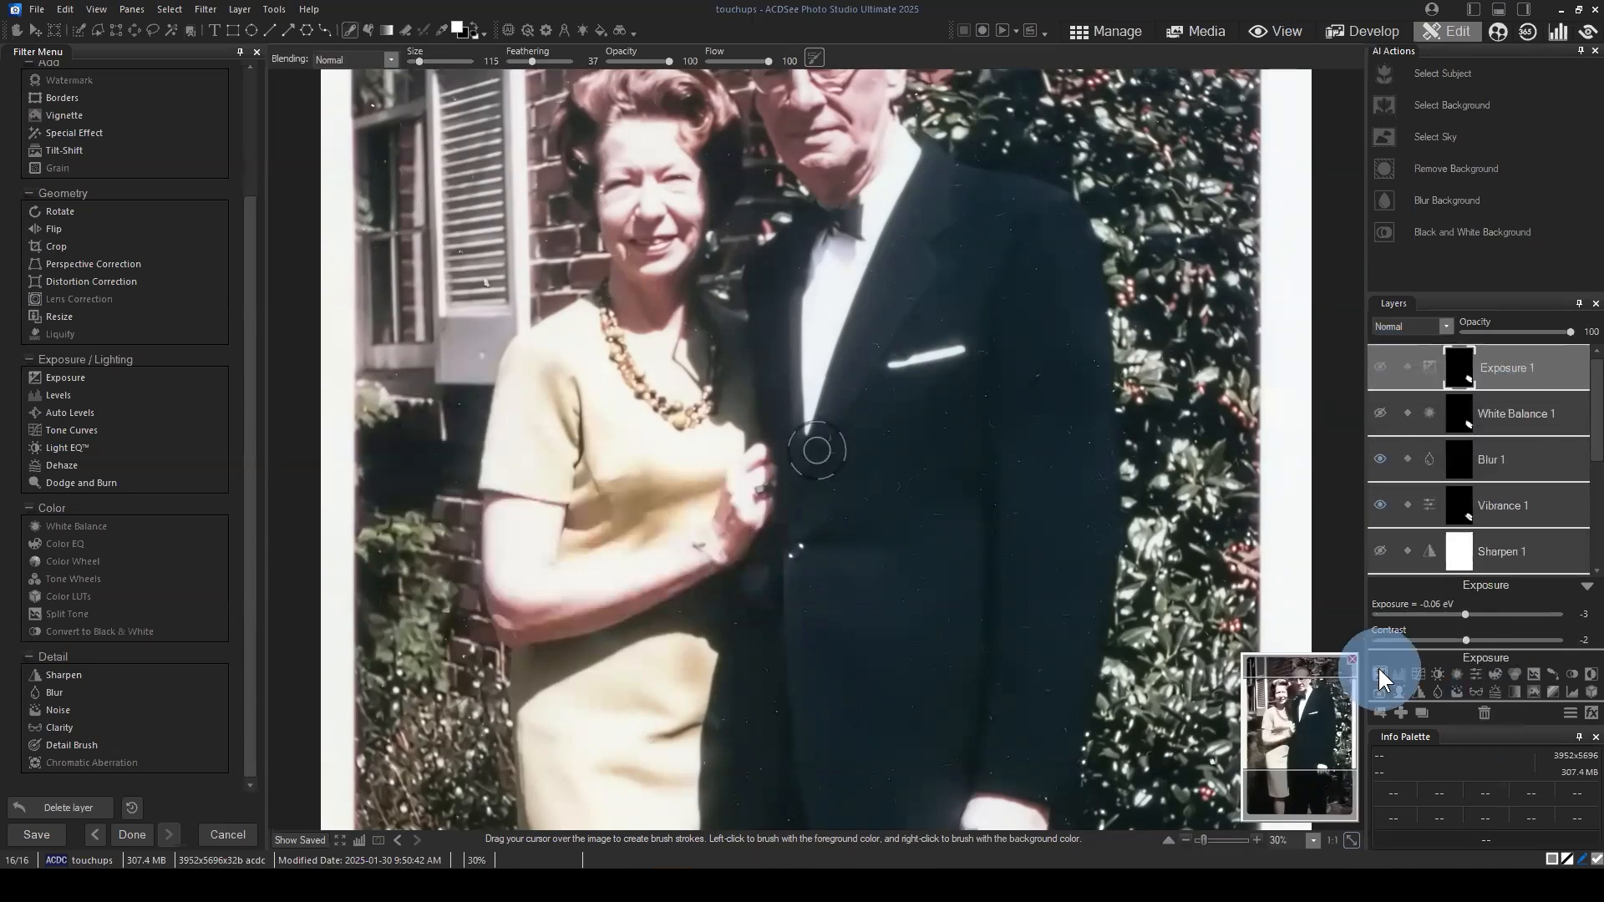
pyautogui.scroll(-1, 1093, 537)
pyautogui.scroll(-1, 1093, 538)
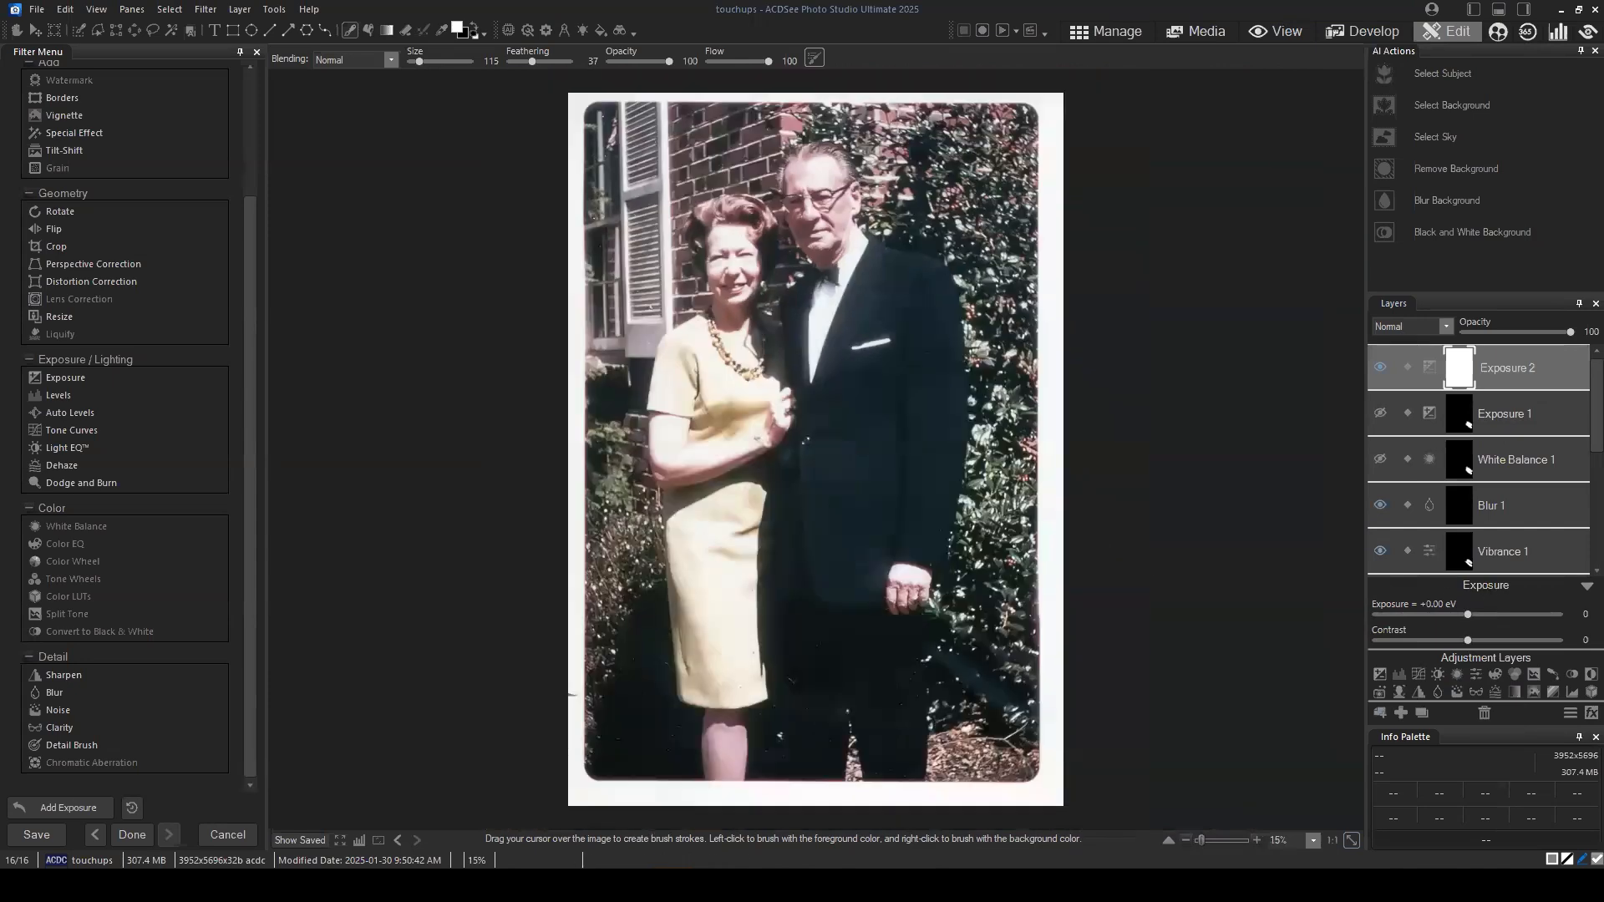
pyautogui.moveTo(1468, 615); pyautogui.dragTo(1459, 614)
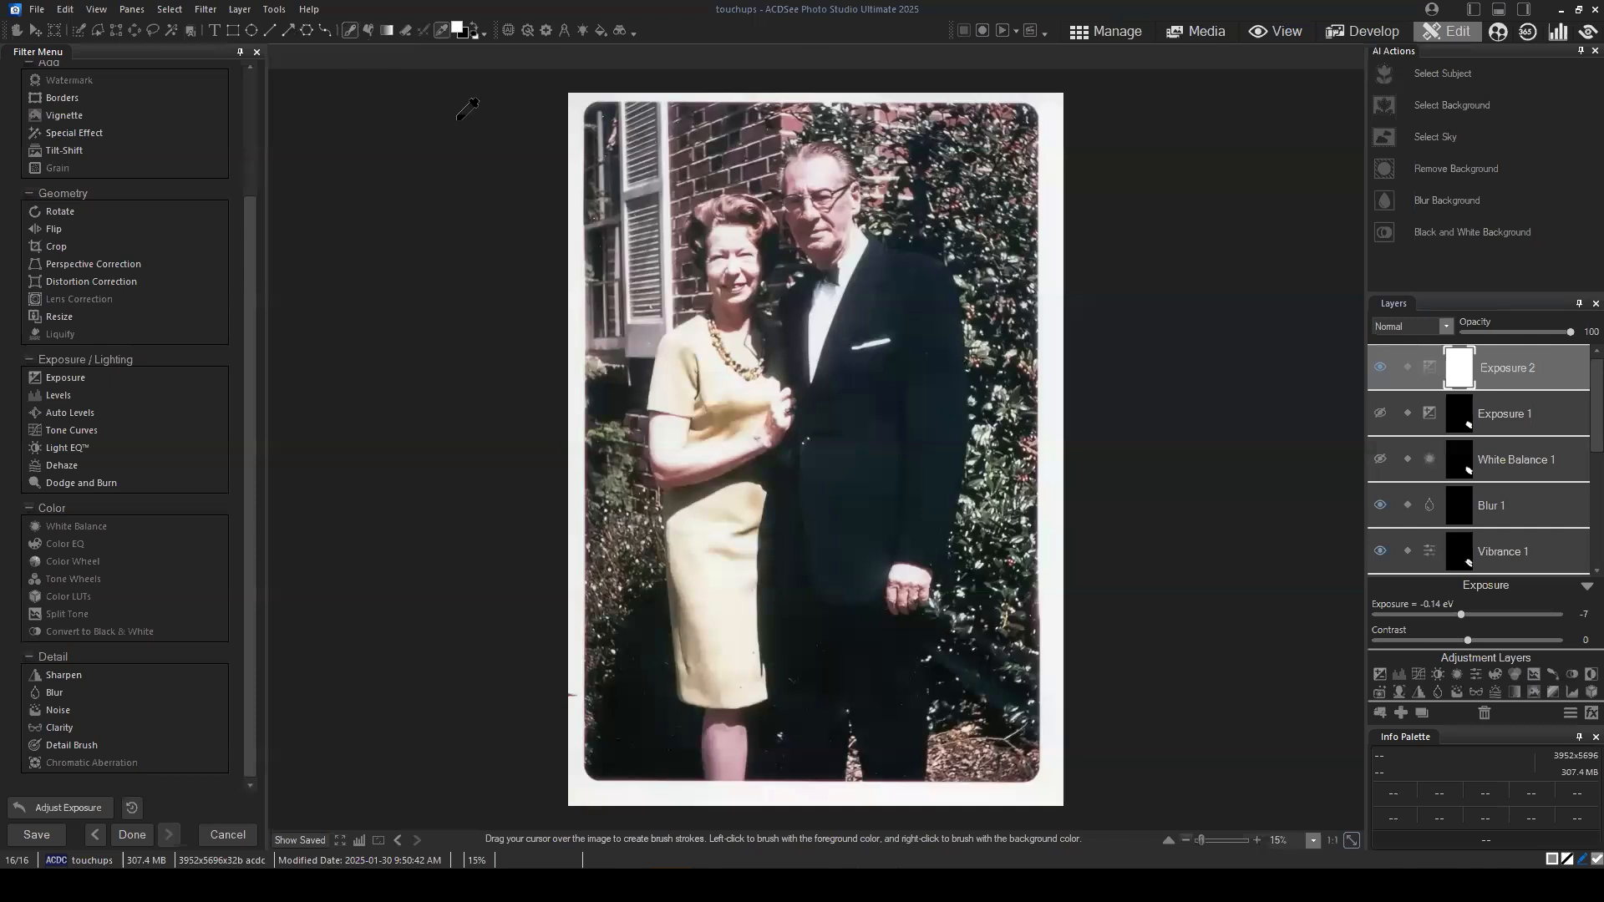
# Step: Sample colors from the man's white shirt and the woman's upper arm to check their RGB values
pyautogui.click(824, 318)
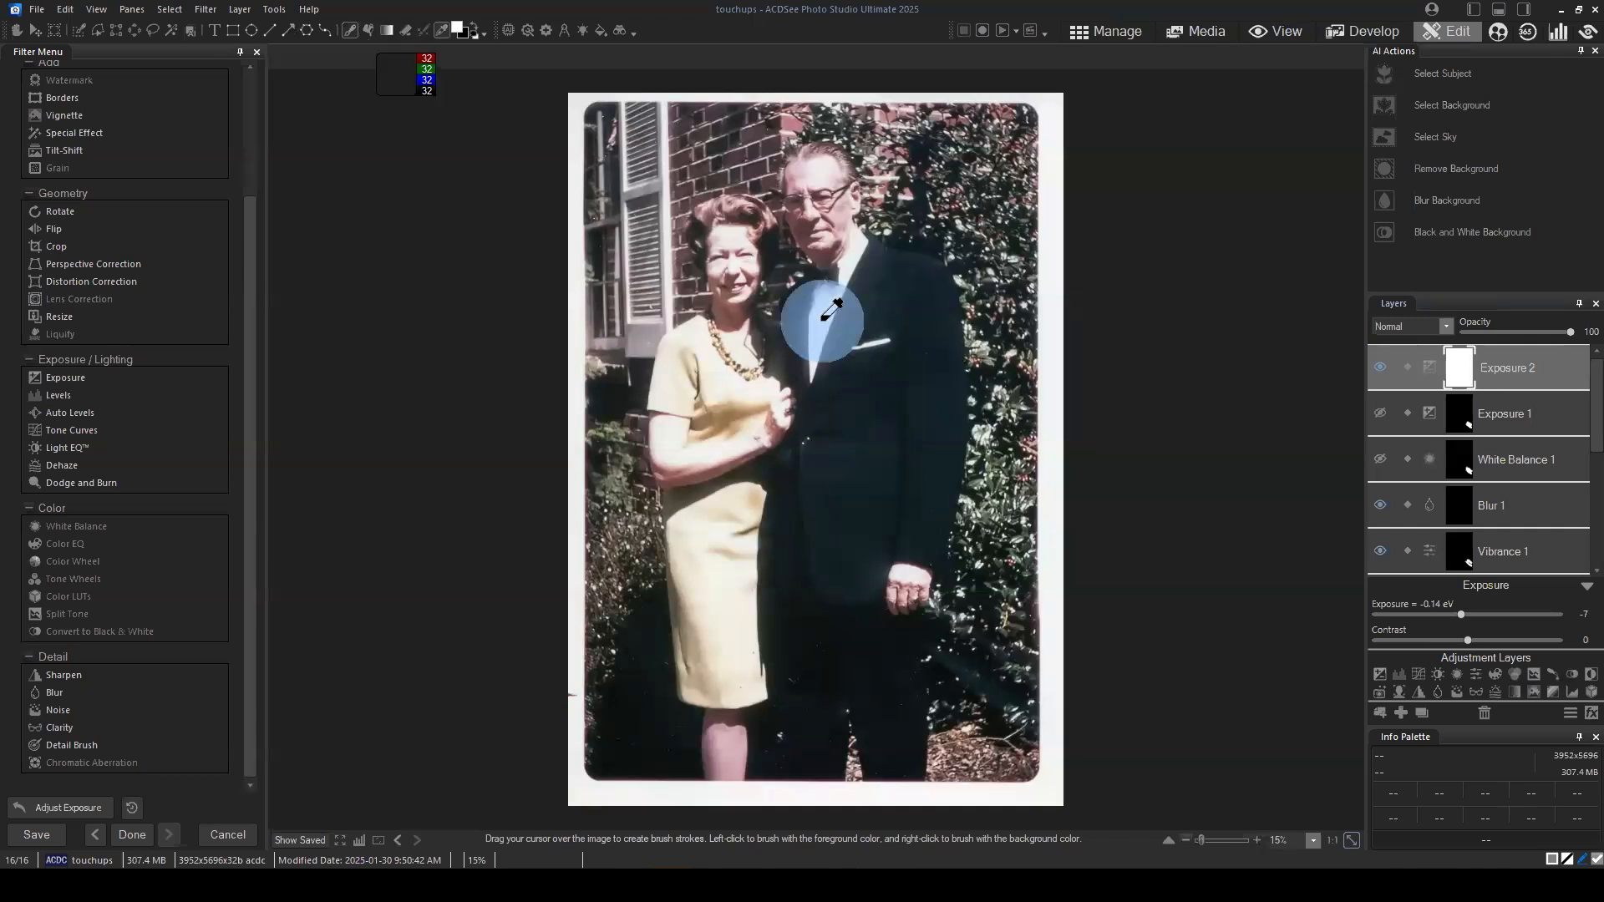
pyautogui.click(824, 319)
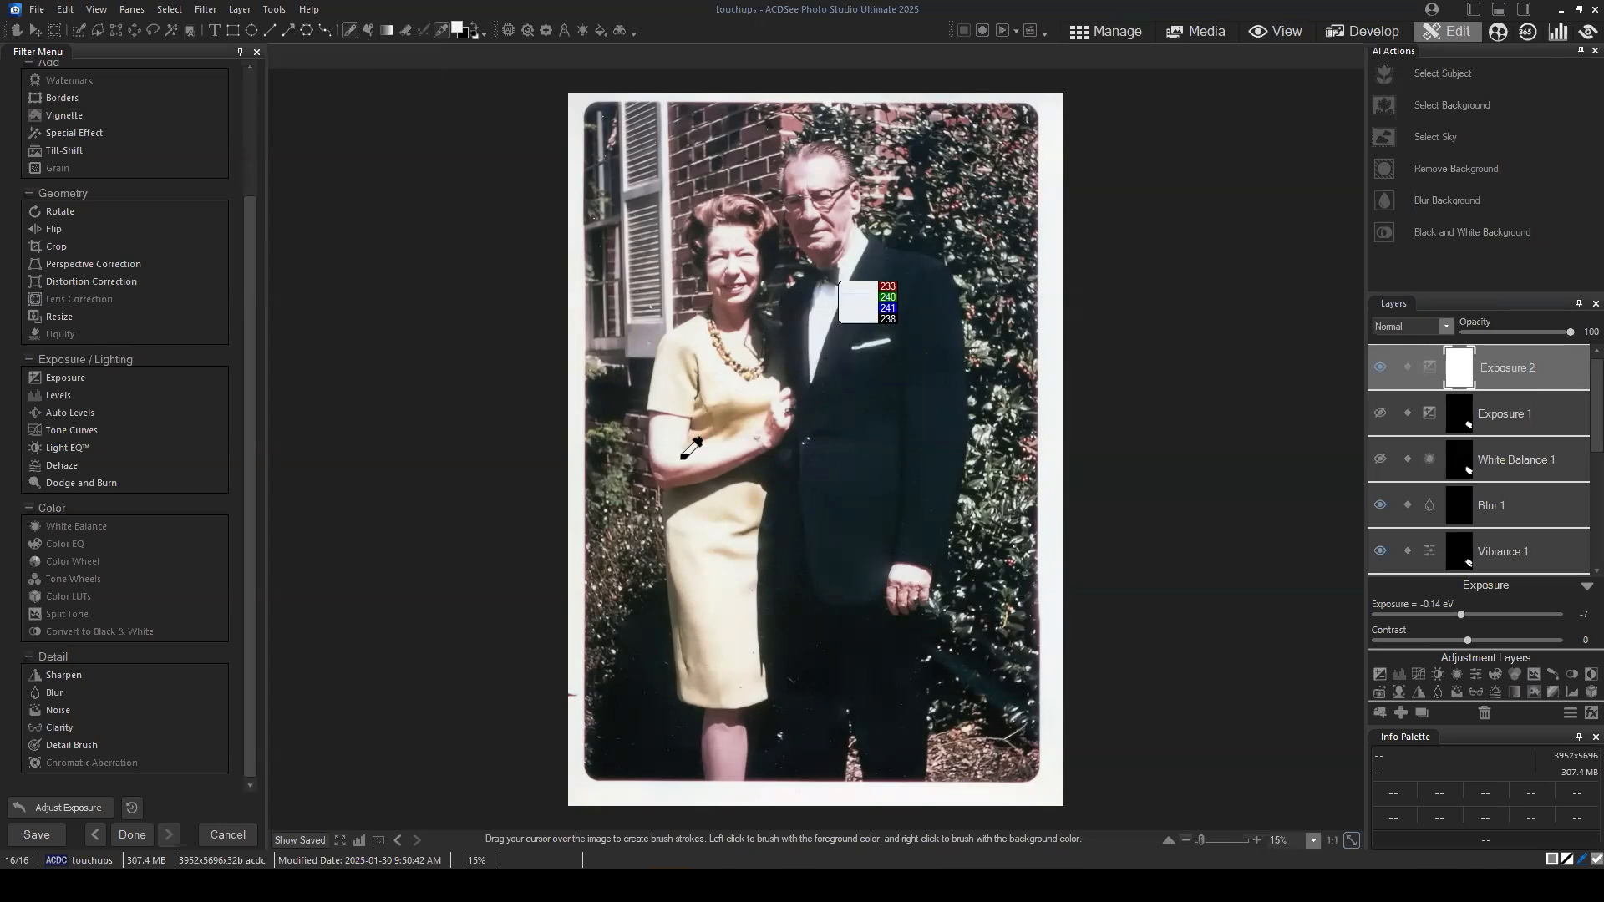
pyautogui.click(1512, 377)
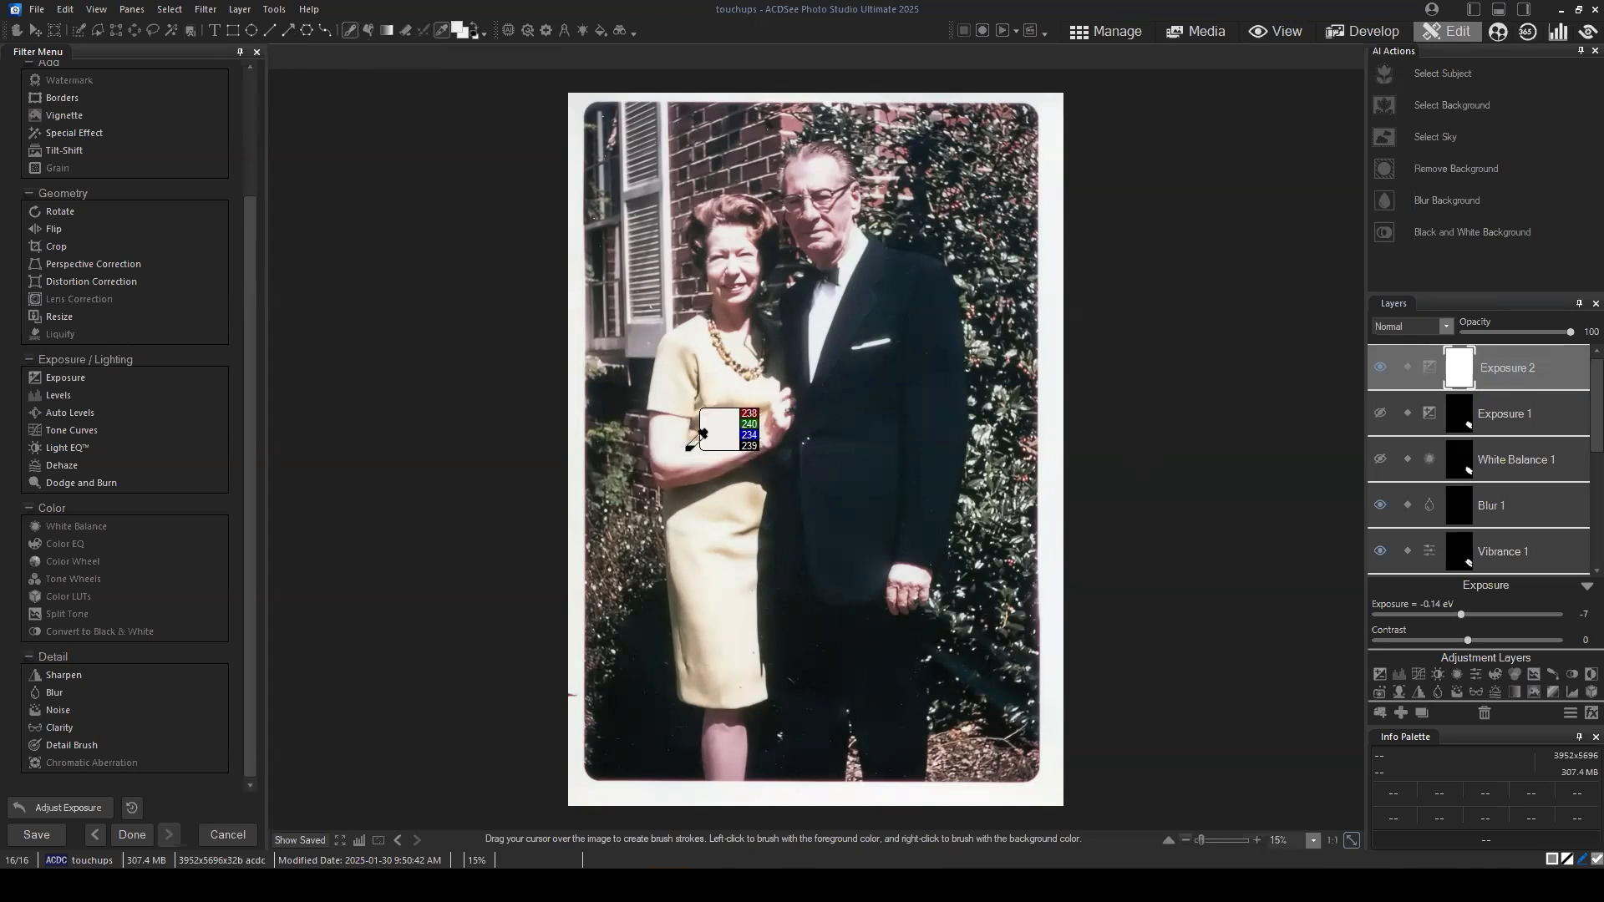
pyautogui.click(1517, 371)
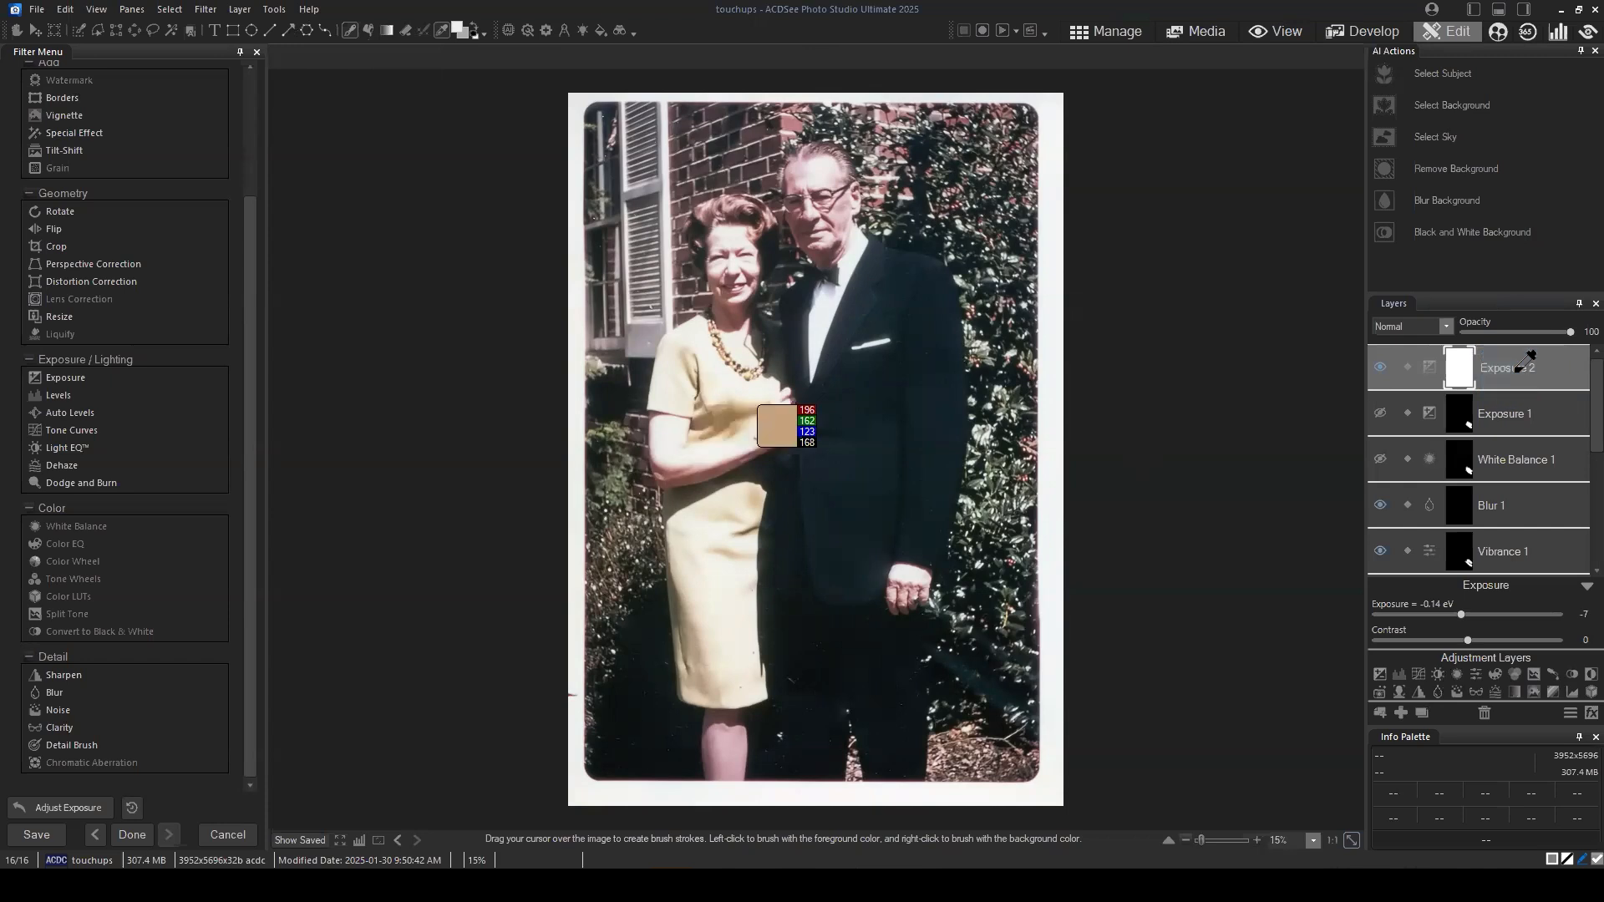
pyautogui.click(674, 439)
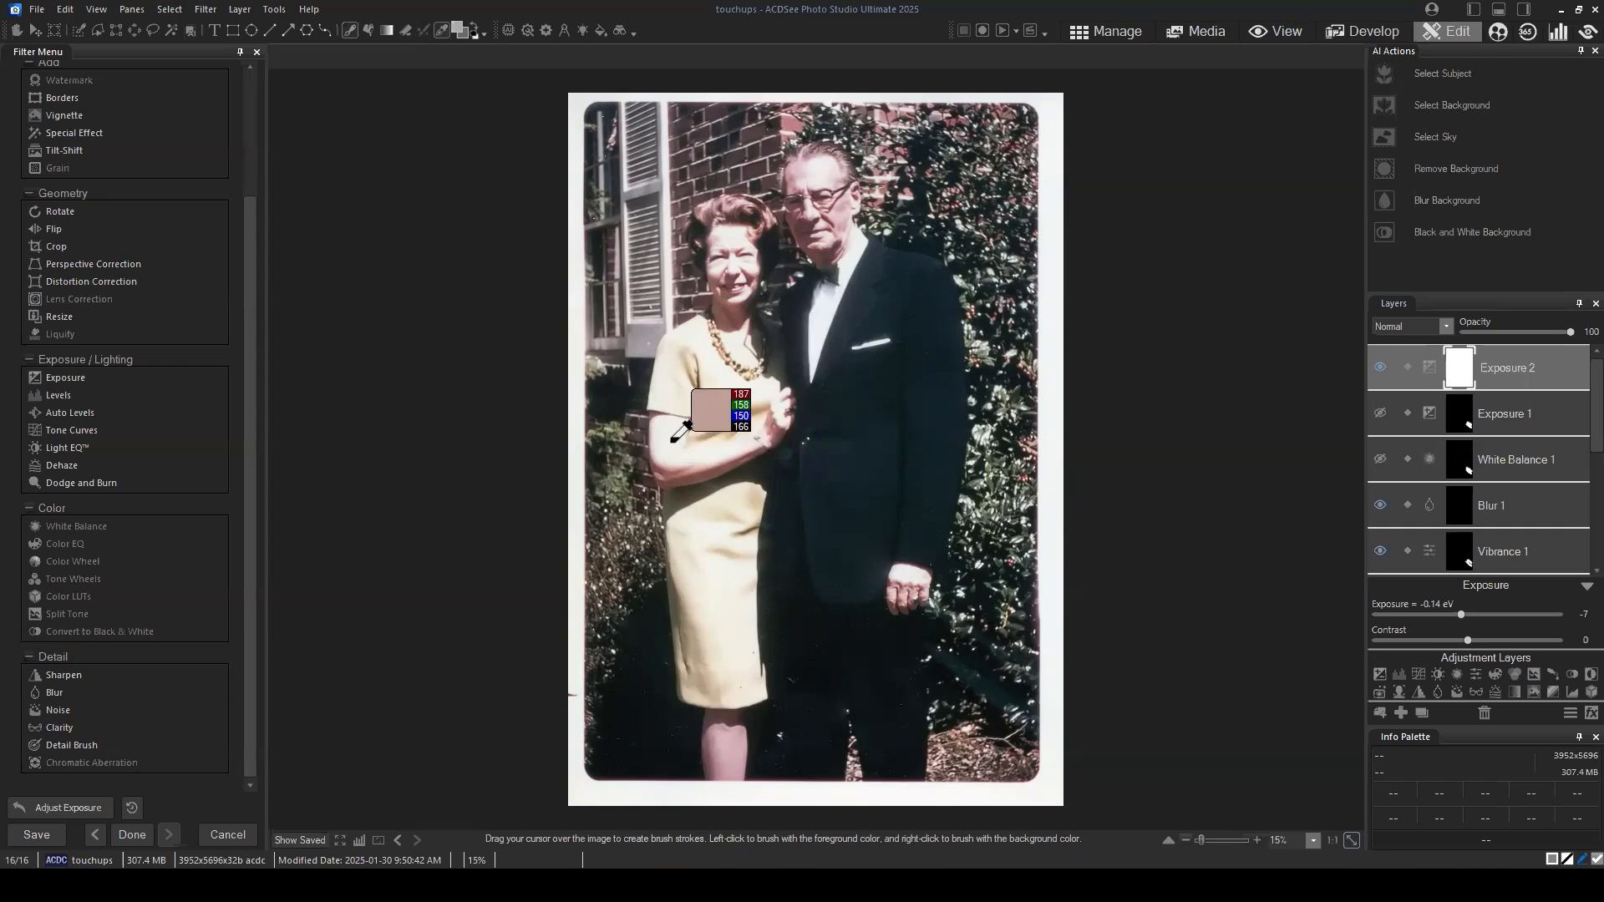
pyautogui.click(681, 435)
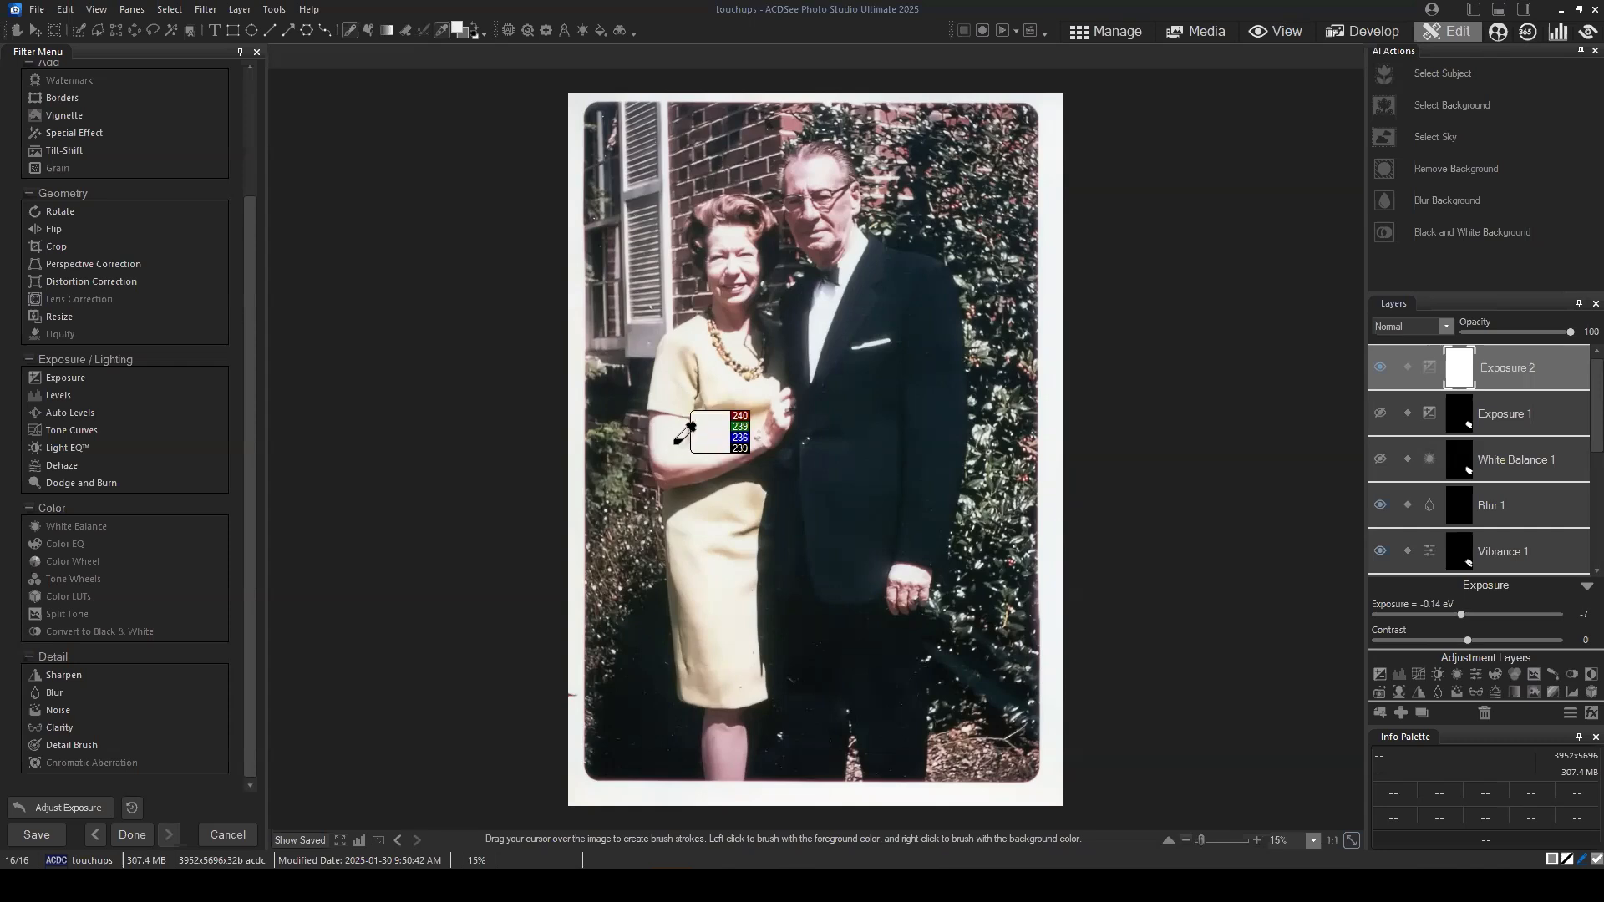
pyautogui.click(1522, 378)
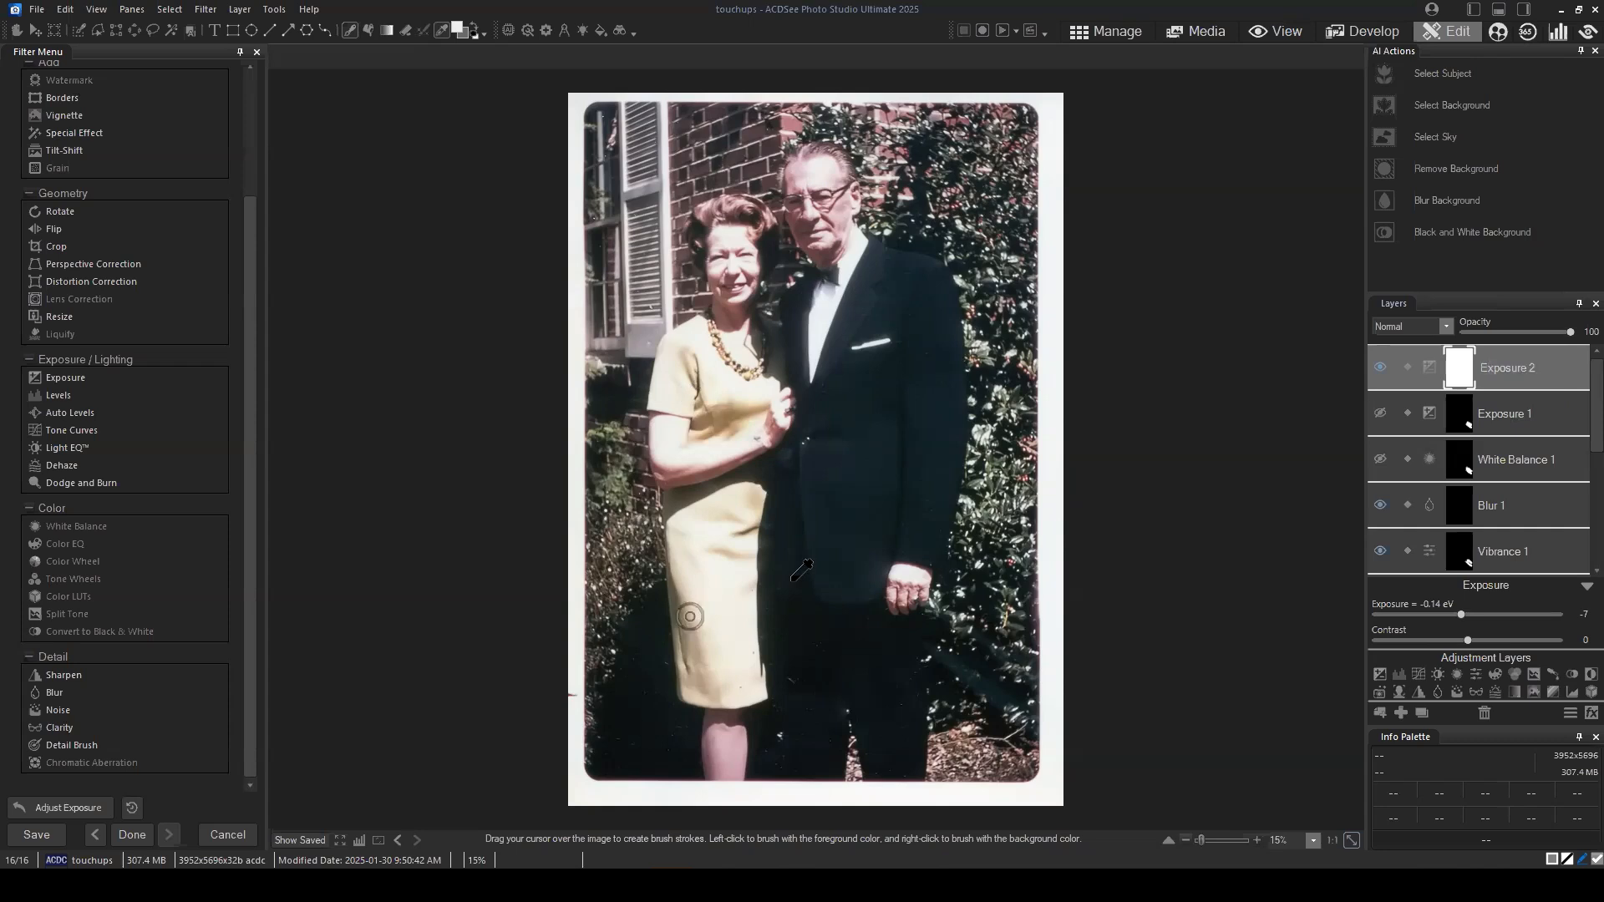
# Step: Set the Exposure 2 layer's exposure to -0.48 eV and its contrast to -19
pyautogui.click(1462, 614)
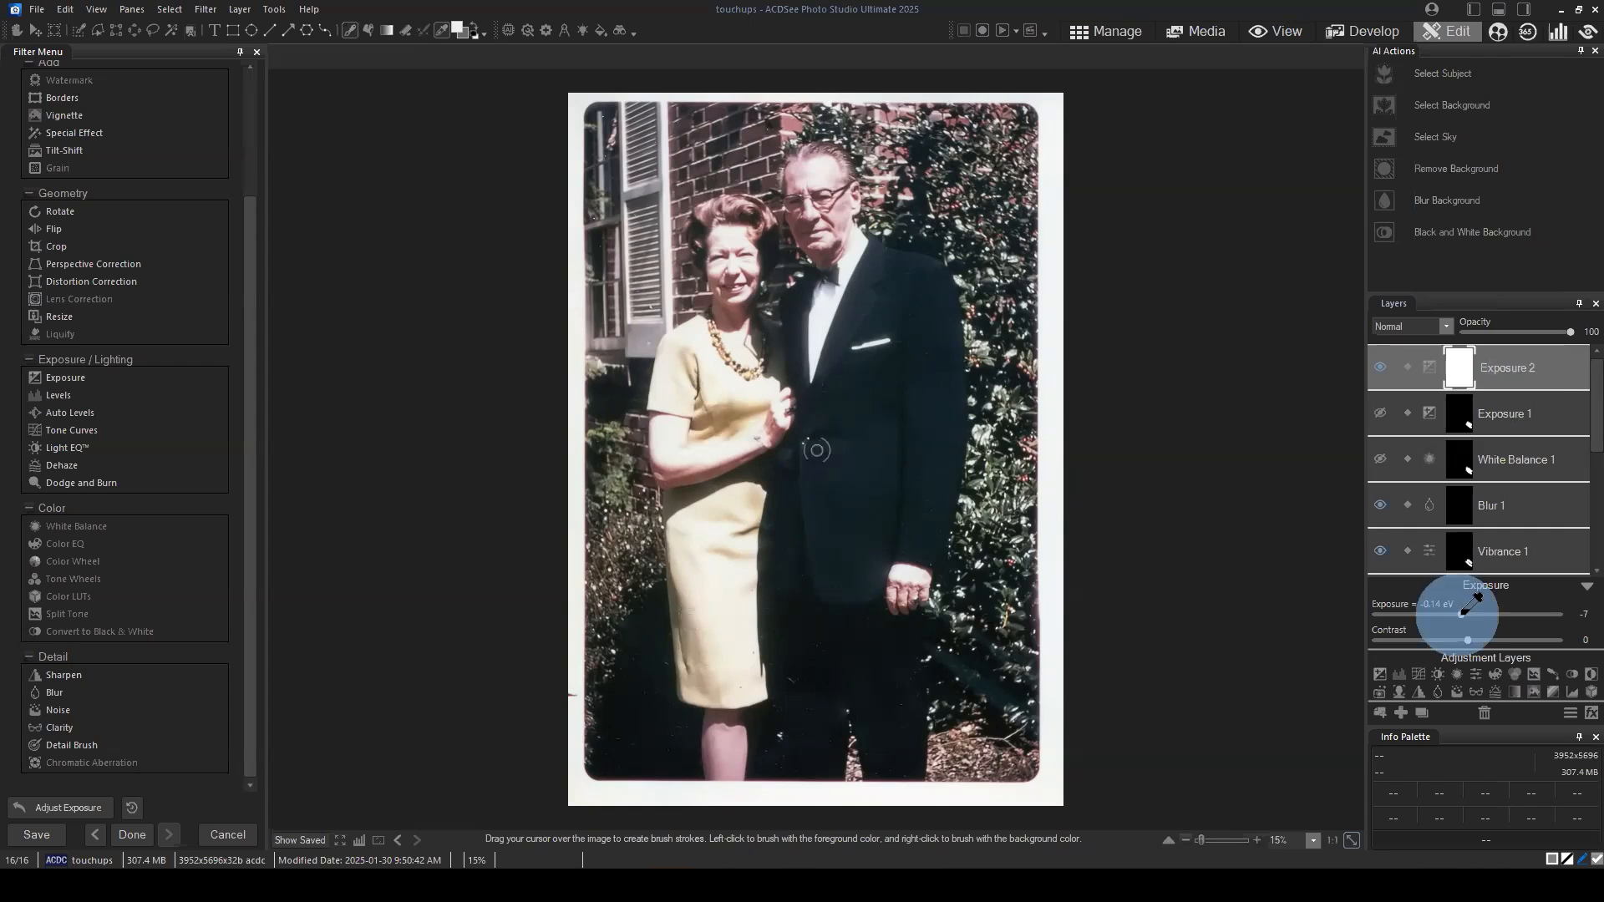
pyautogui.moveTo(1462, 615); pyautogui.dragTo(1425, 640)
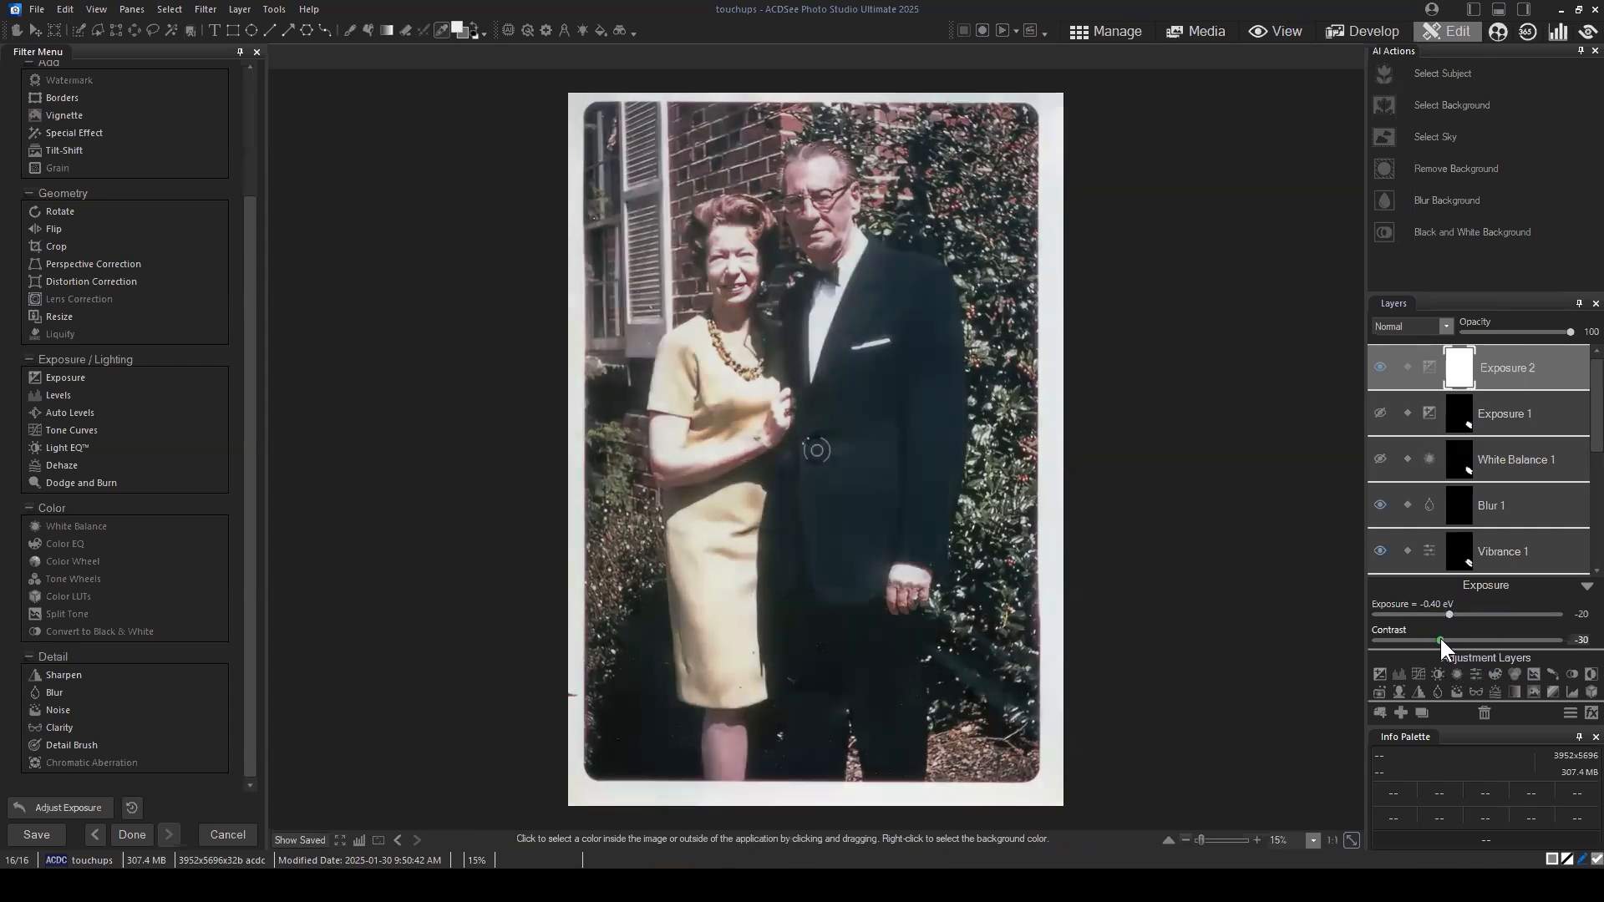
pyautogui.moveTo(1443, 640)
pyautogui.mouseDown()
pyautogui.moveTo(1443, 615)
pyautogui.moveTo(1451, 640)
pyautogui.mouseUp()
pyautogui.click(1451, 640)
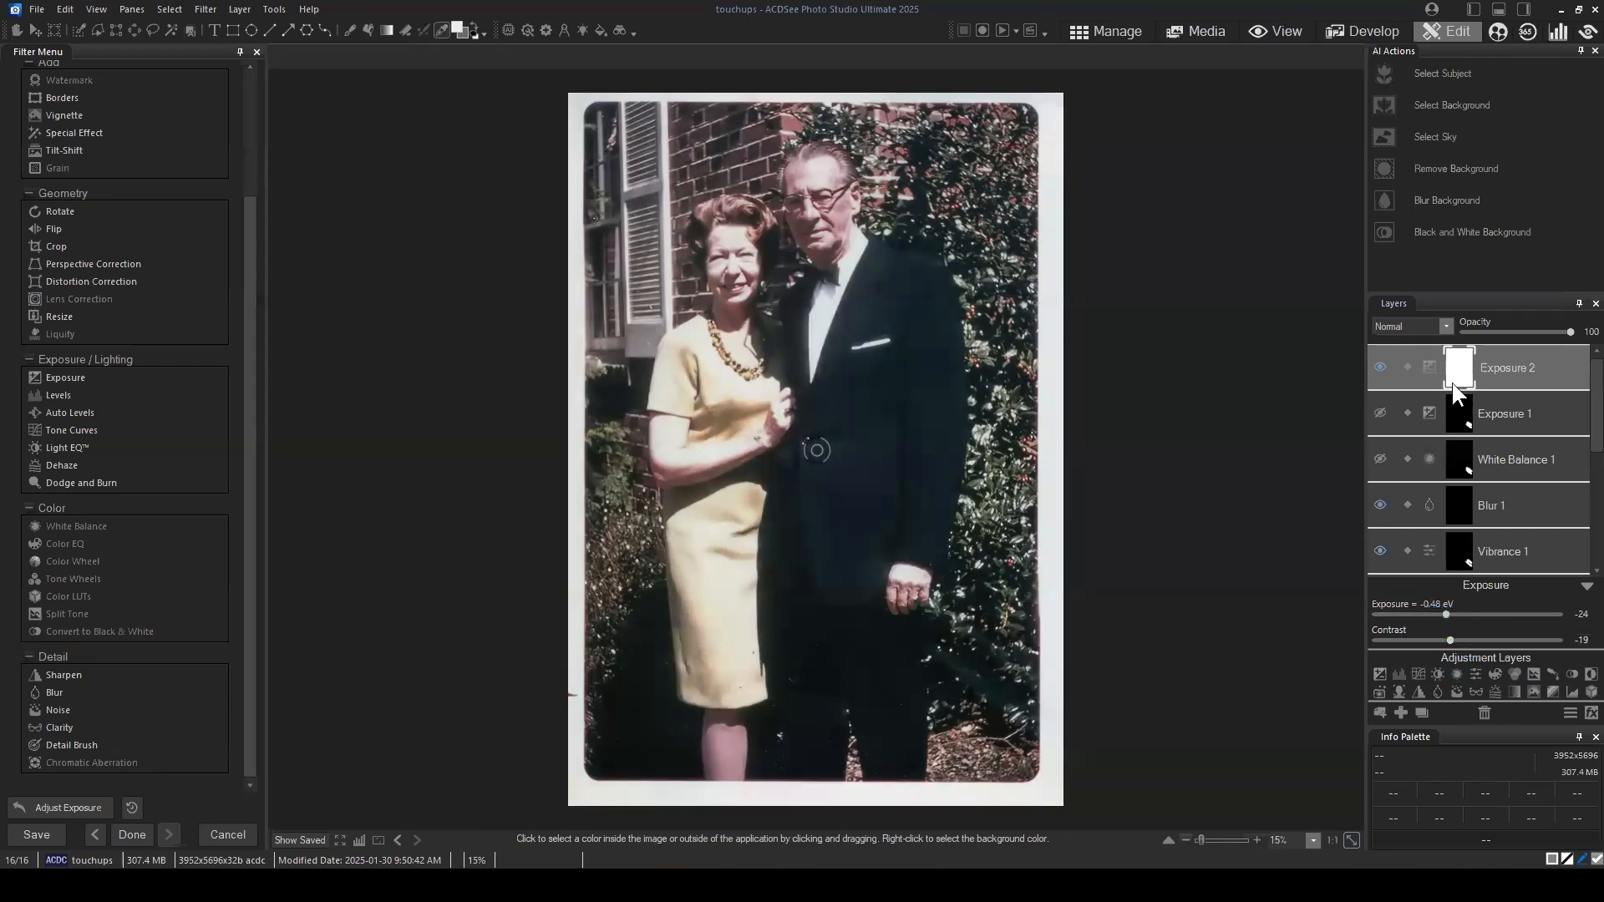
# Step: Replace a trial Levels layer with a Curves adjustment layer and shape its curve into a slight S
pyautogui.click(1398, 674)
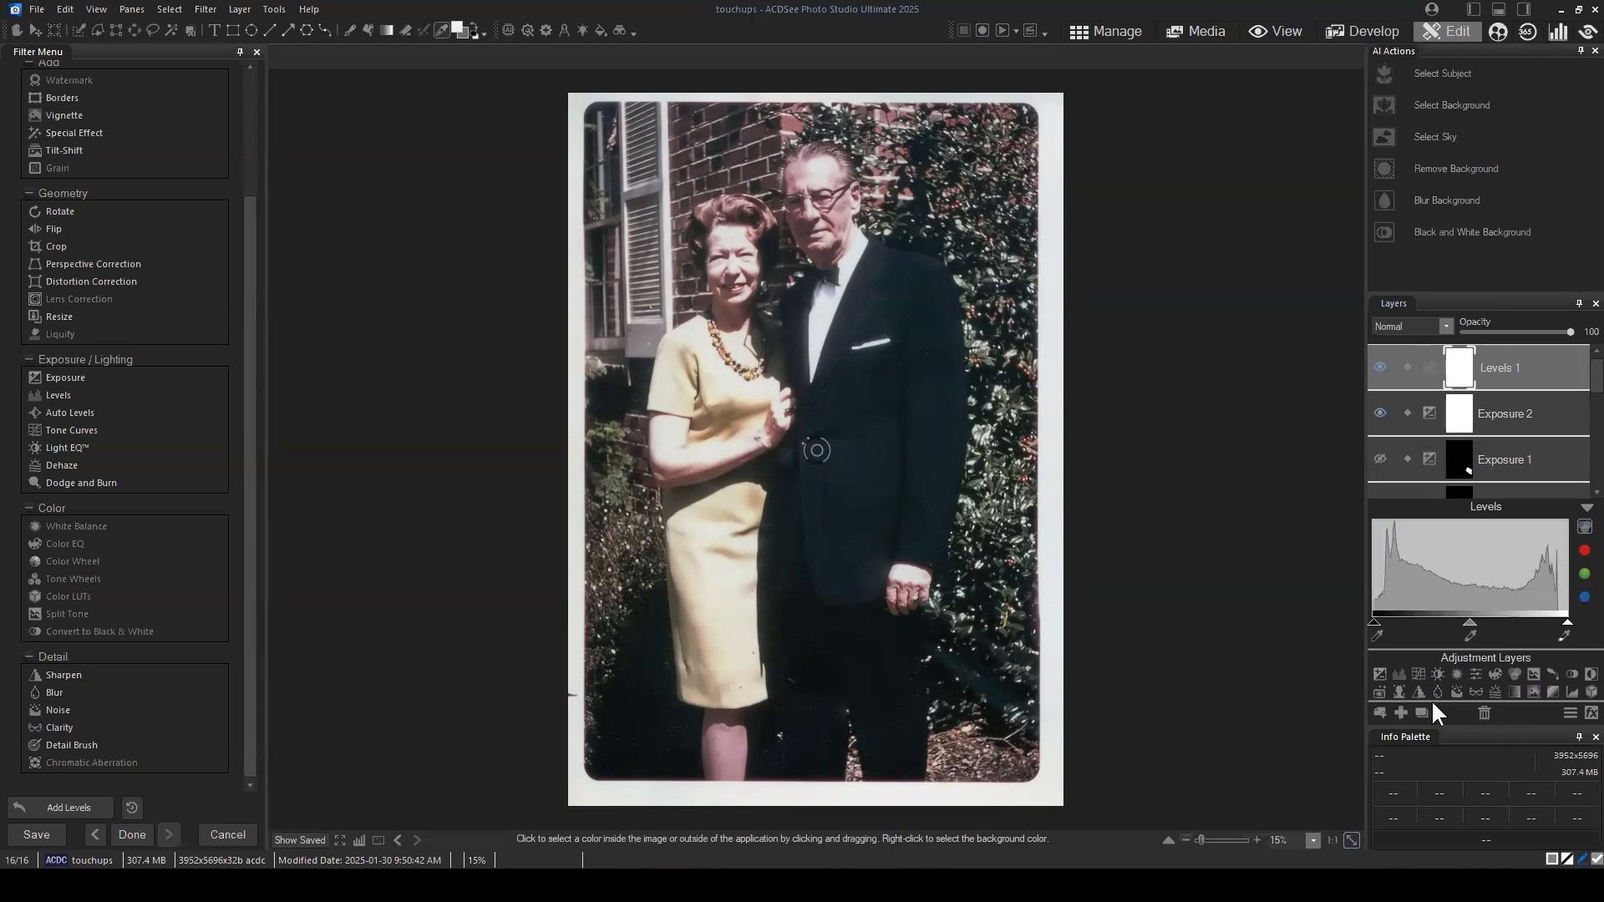
pyautogui.click(1484, 711)
pyautogui.click(1421, 676)
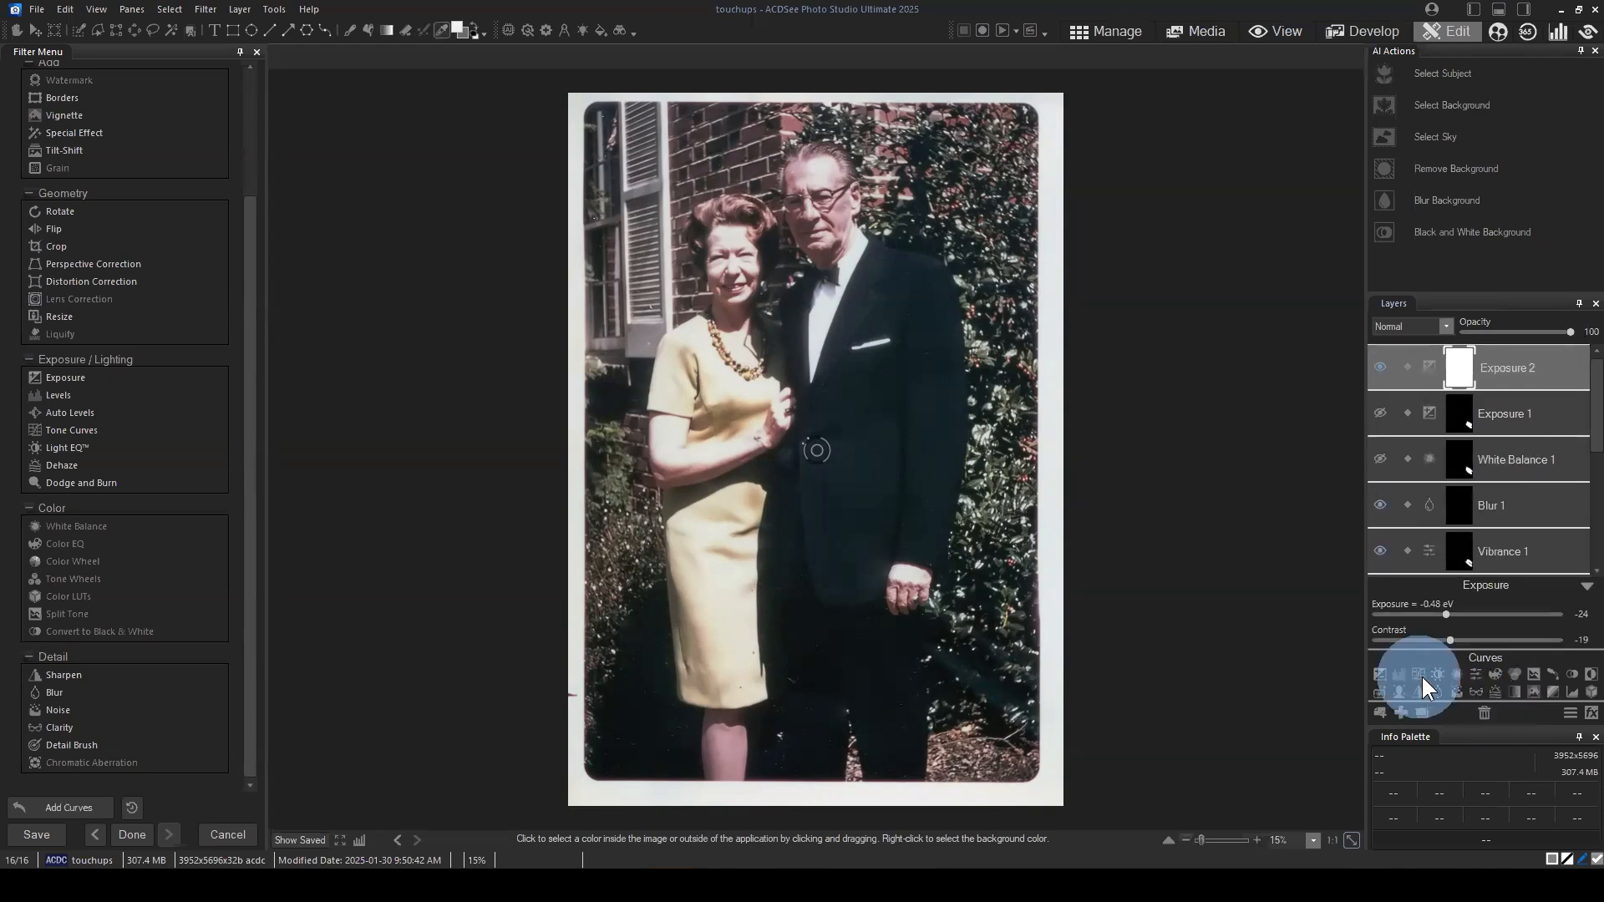
pyautogui.moveTo(1449, 566); pyautogui.dragTo(1450, 573)
pyautogui.moveTo(1496, 524)
pyautogui.mouseDown()
pyautogui.moveTo(1501, 501)
pyautogui.moveTo(1498, 518)
pyautogui.mouseUp()
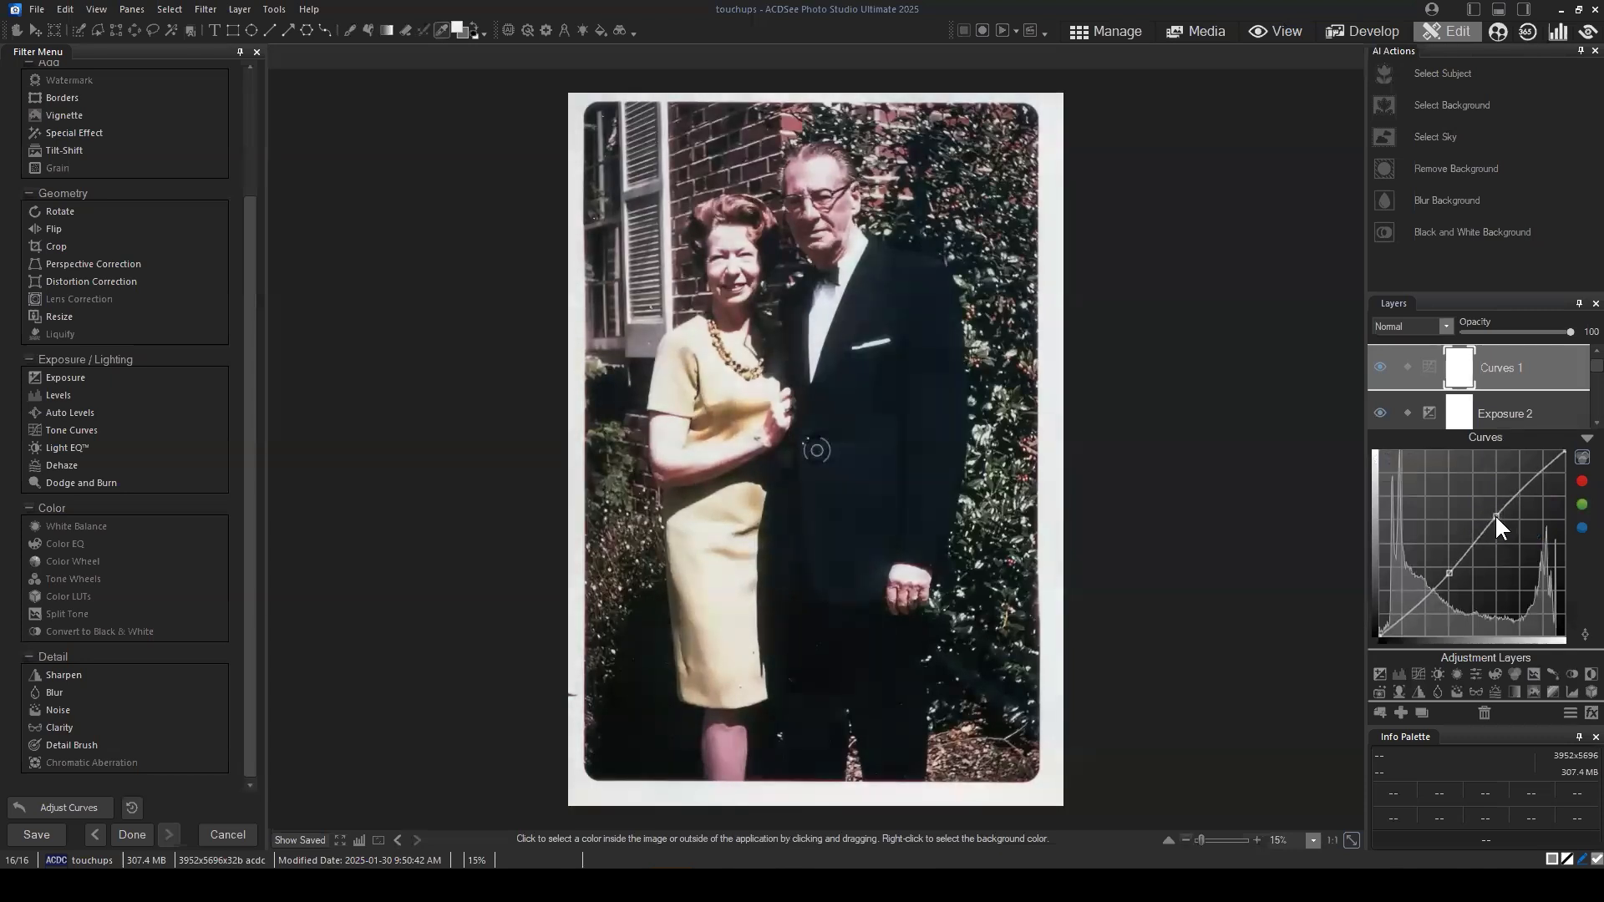
# Step: Readjust the Exposure 2 layer beneath the curves to an exposure of -0.64 eV and a contrast of -50
pyautogui.click(1510, 408)
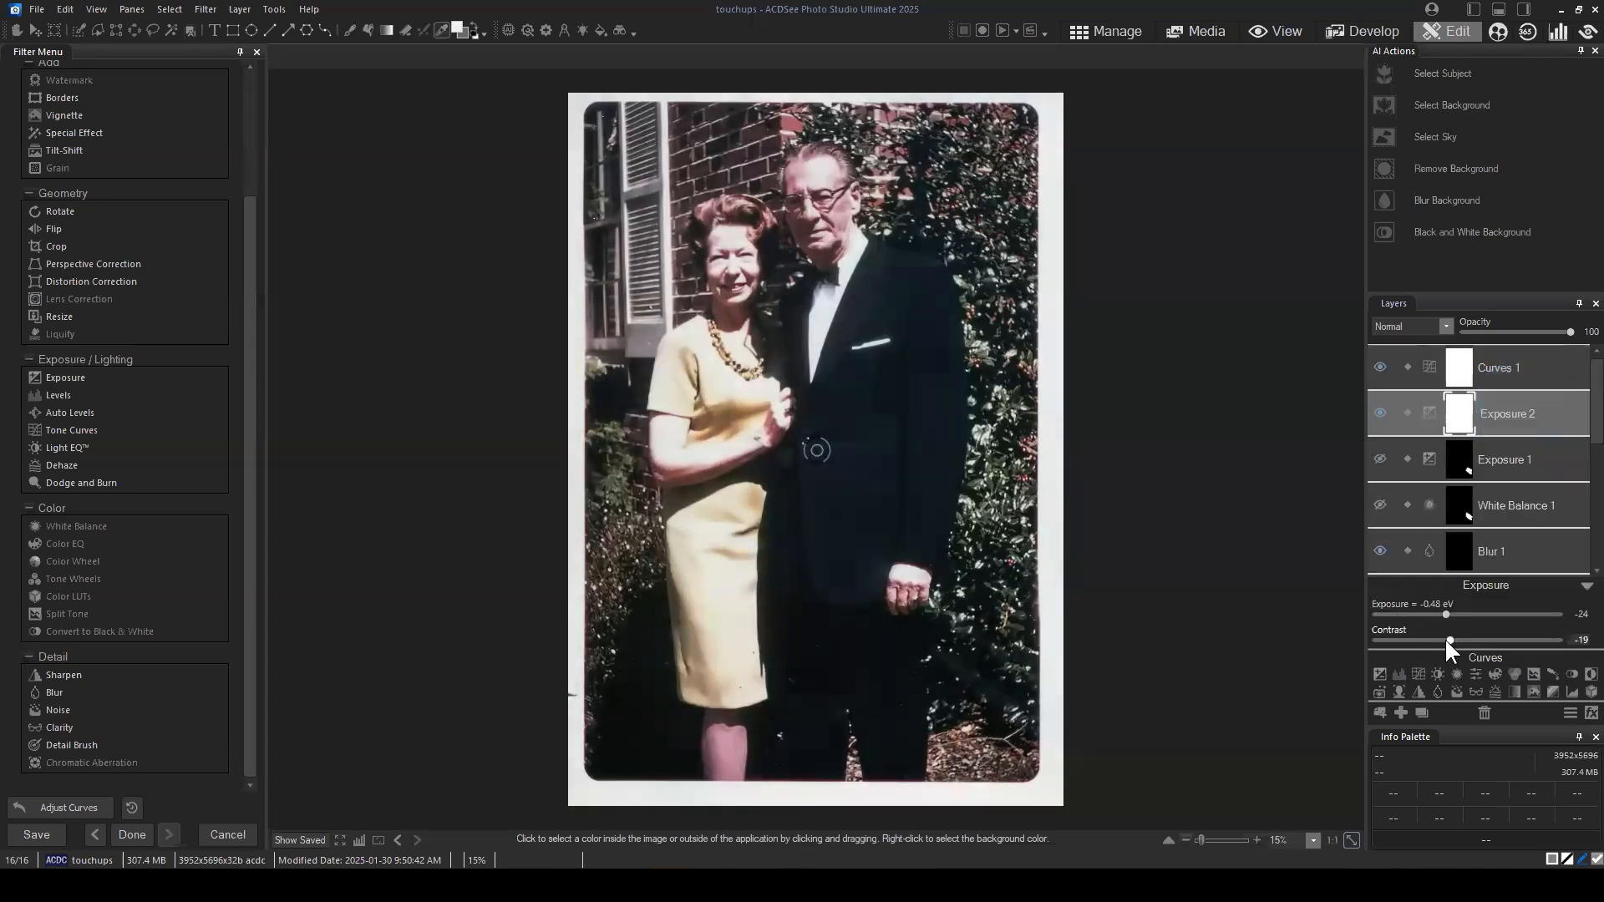
pyautogui.moveTo(1446, 639)
pyautogui.mouseDown()
pyautogui.moveTo(1401, 640)
pyautogui.moveTo(1421, 639)
pyautogui.mouseUp()
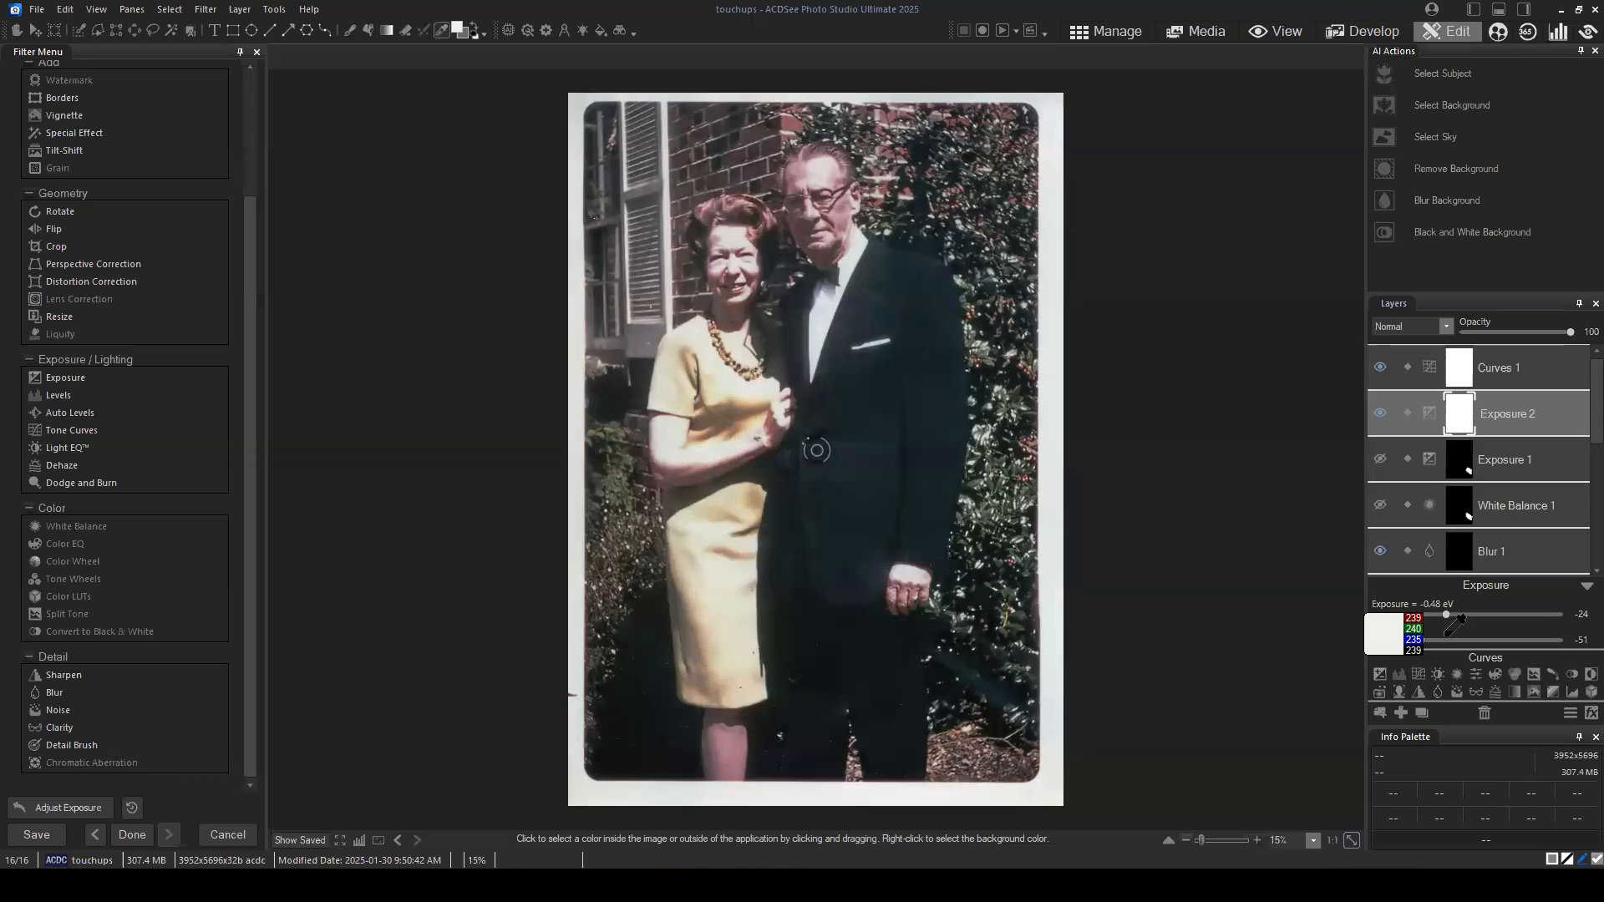
pyautogui.moveTo(1425, 639); pyautogui.dragTo(1430, 614)
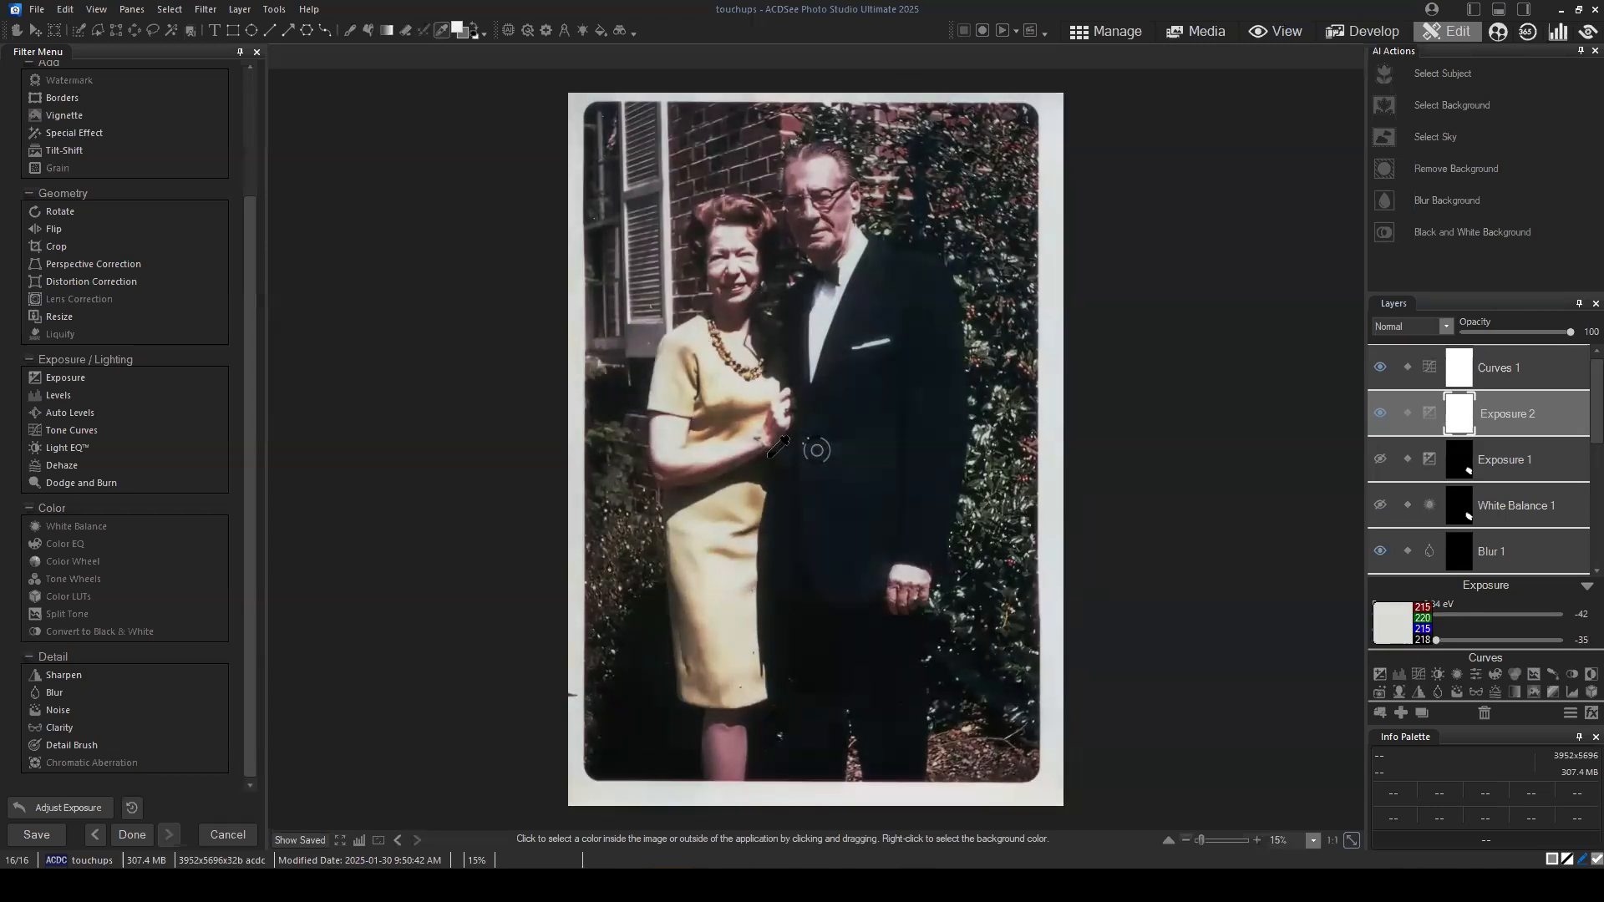
pyautogui.moveTo(1437, 640)
pyautogui.mouseDown()
pyautogui.moveTo(1422, 640)
pyautogui.moveTo(1443, 615)
pyautogui.mouseUp()
pyautogui.click(1422, 640)
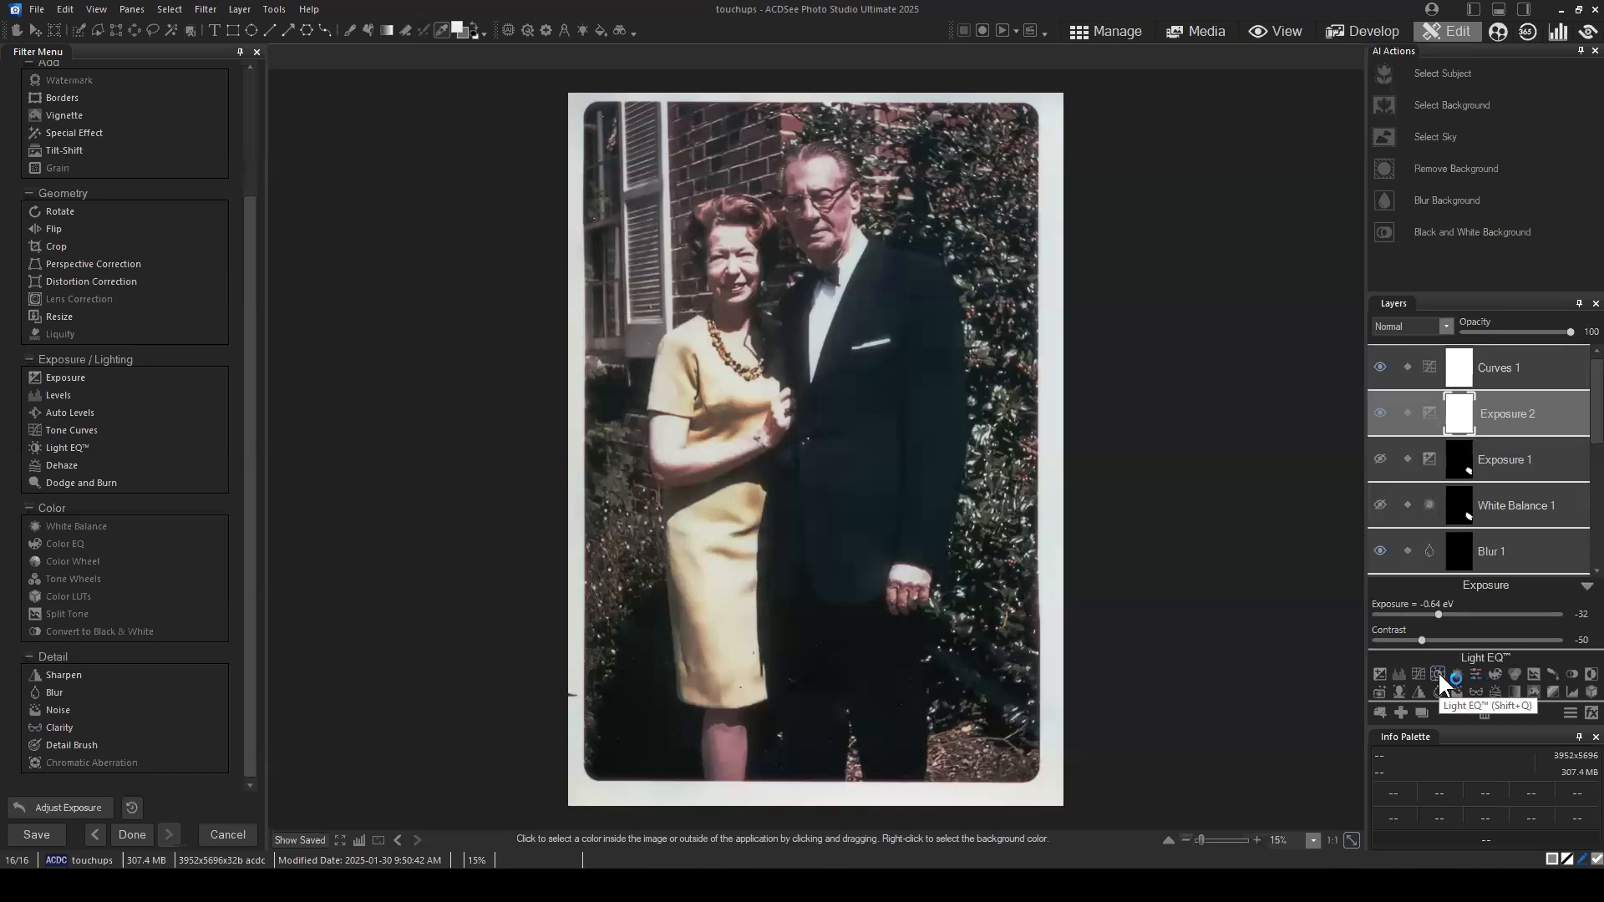
# Step: Delete the Curves 1 and Exposure 2 layers
pyautogui.click(1516, 368)
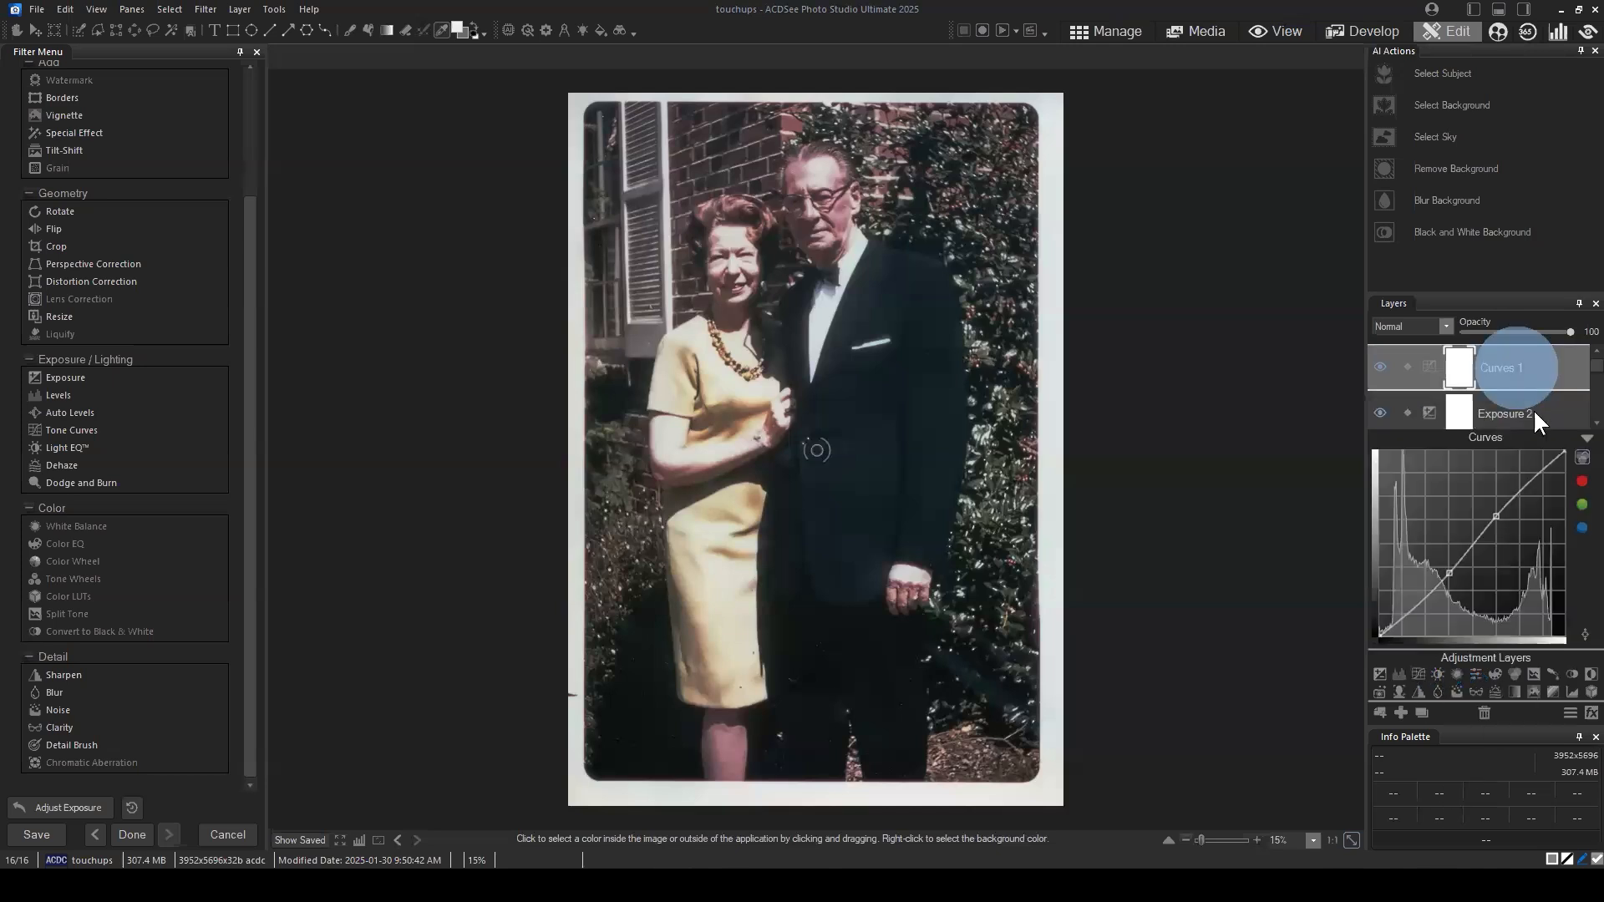
pyautogui.click(1487, 711)
pyautogui.click(1483, 713)
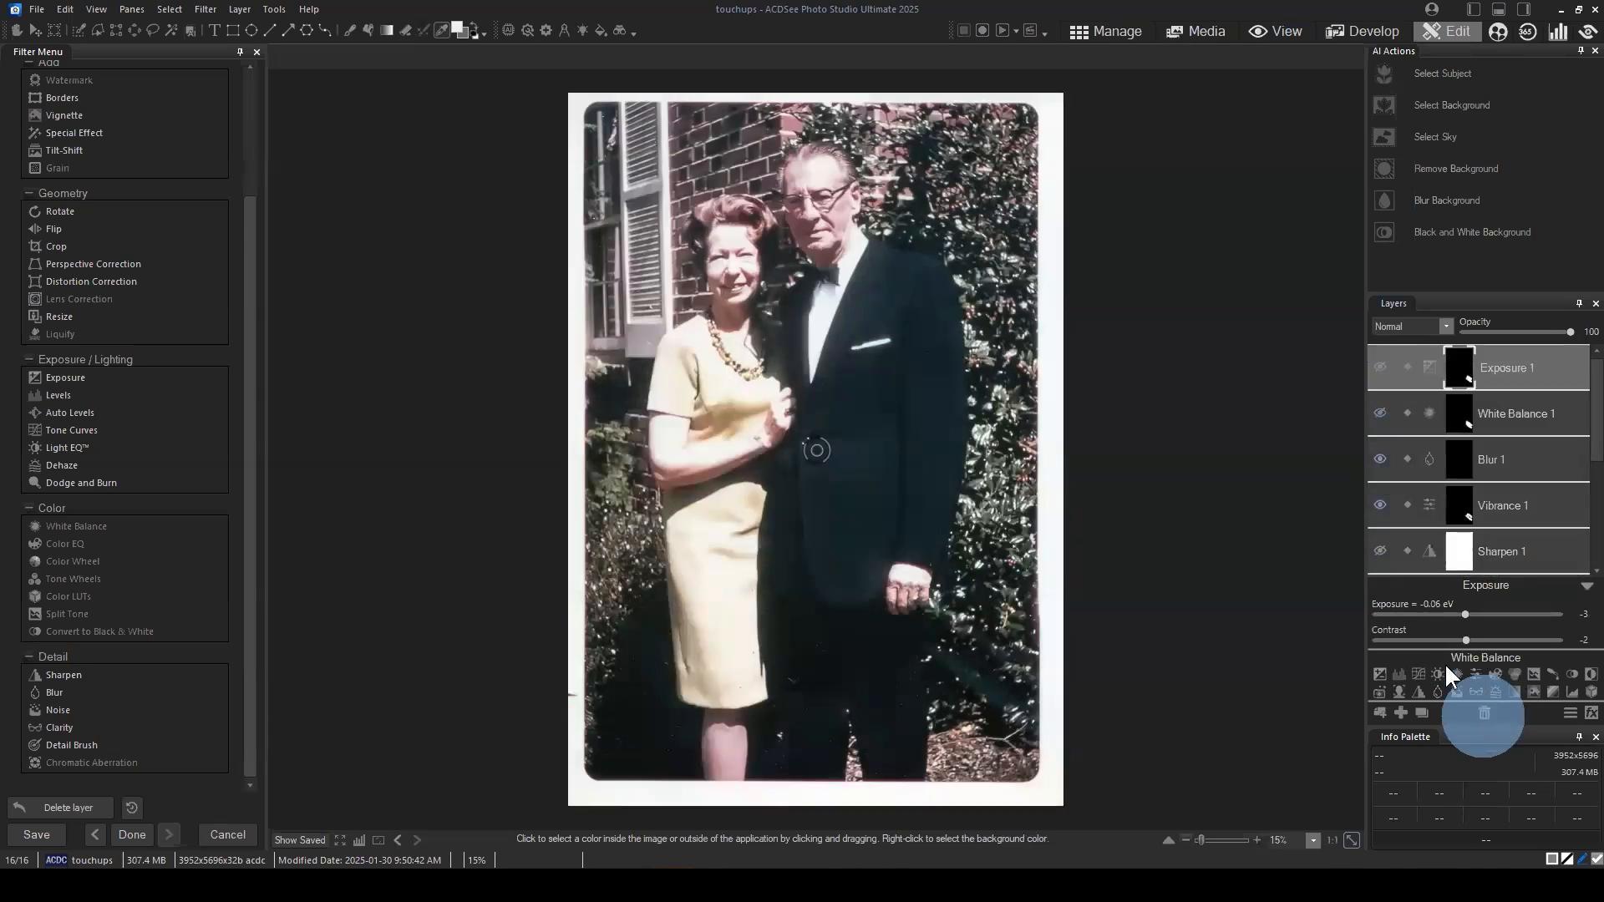
# Step: Try a Light EQ adjustment layer above Exposure 1 and delete it
pyautogui.click(1435, 673)
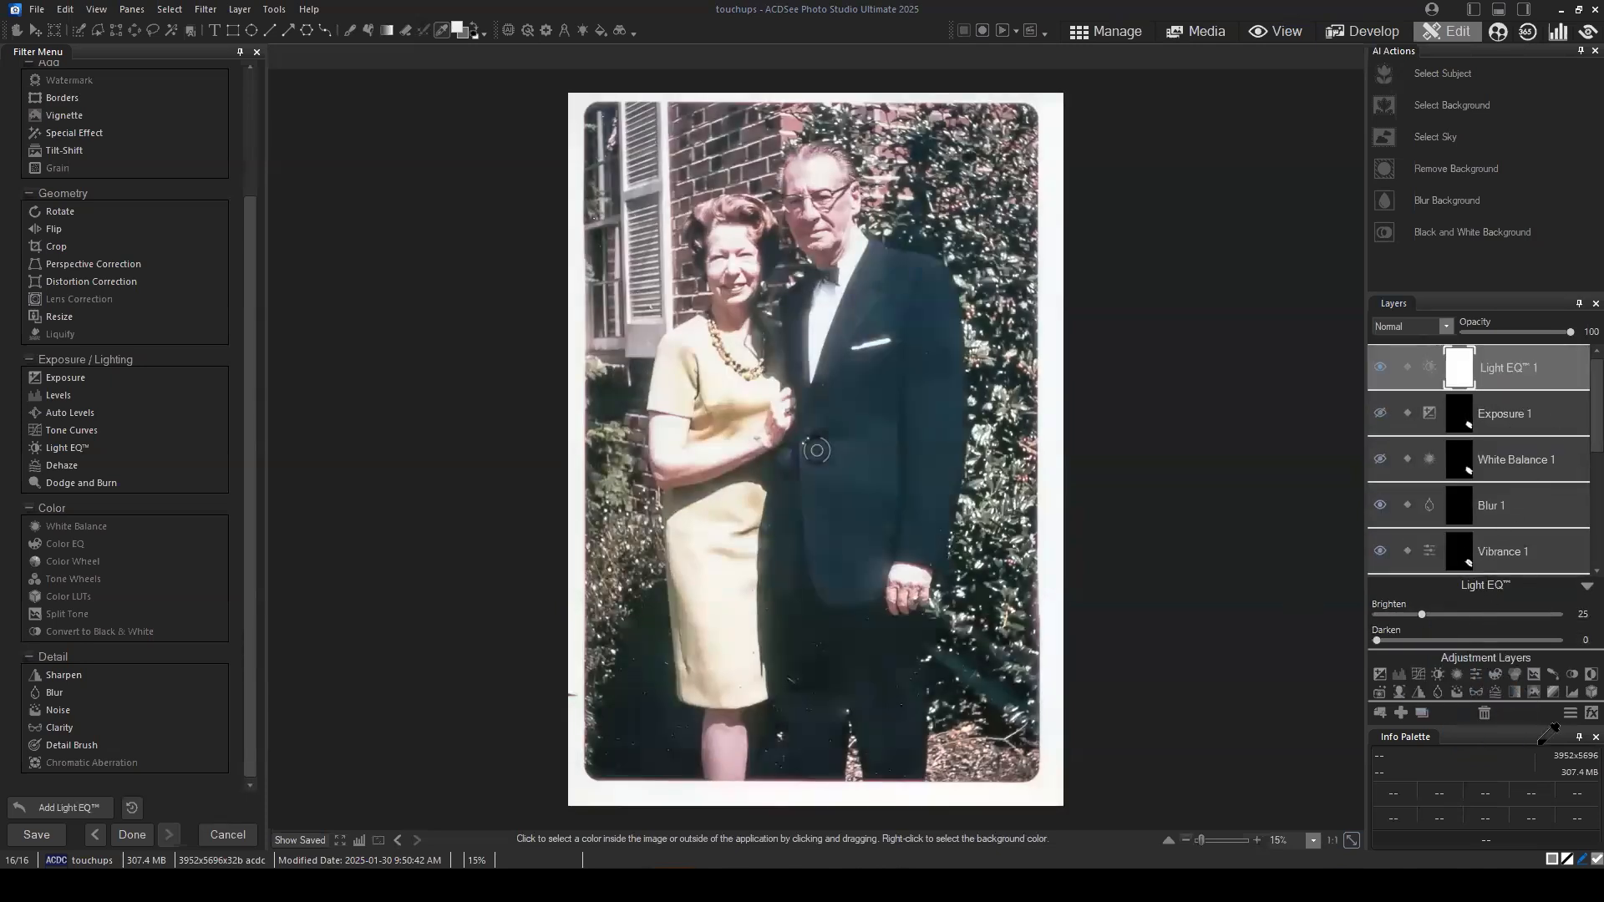
pyautogui.click(1484, 713)
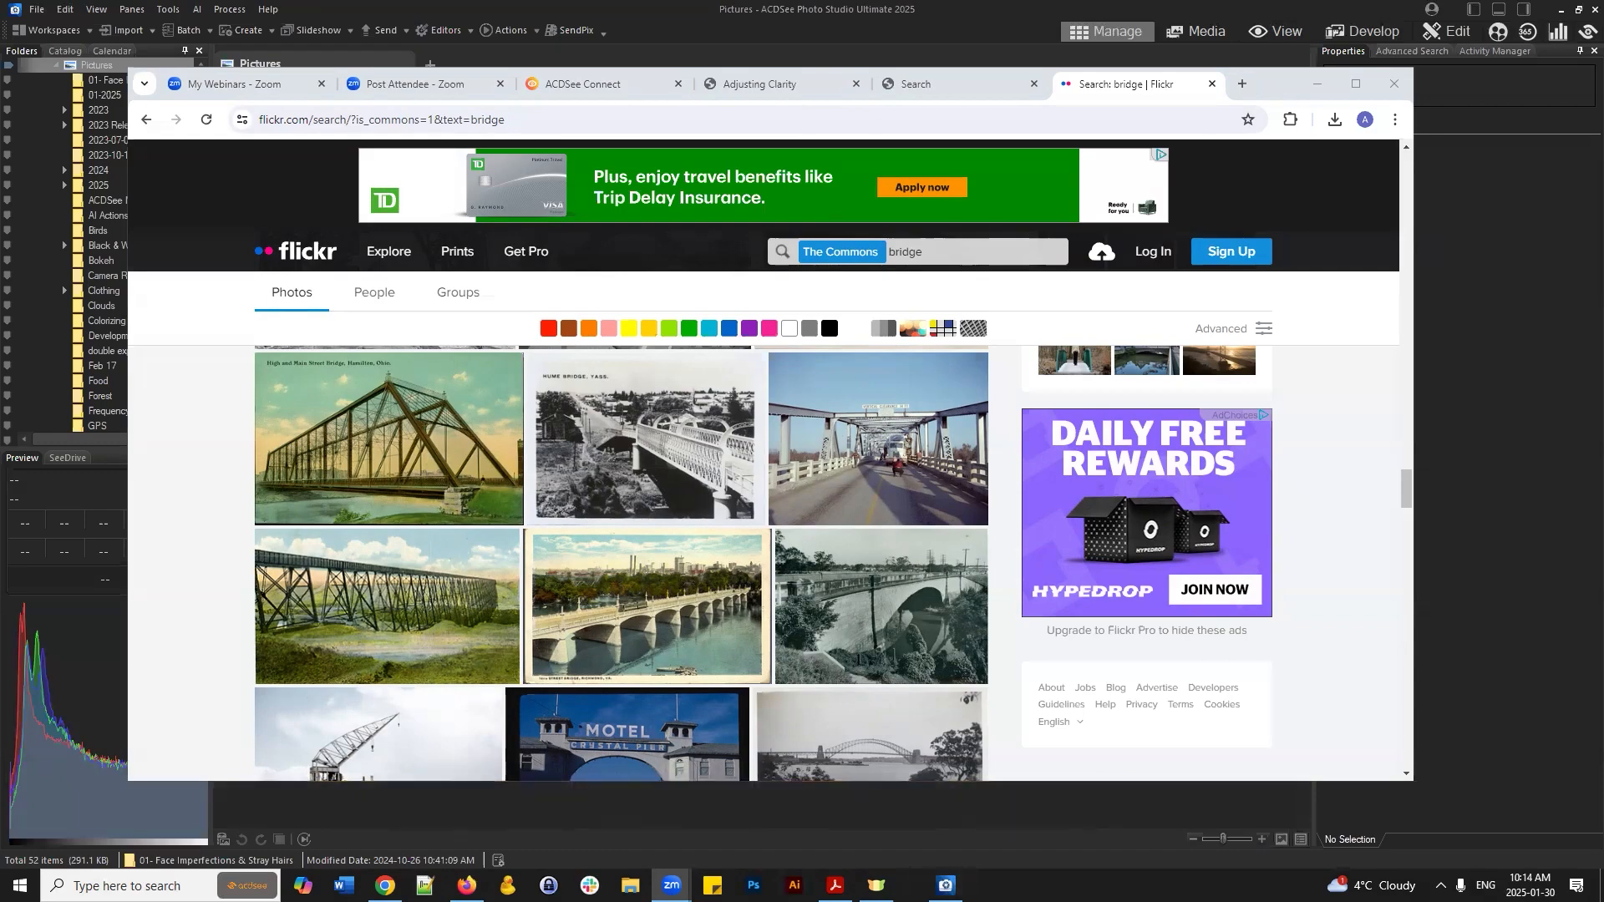
# Step: Minimize the browser window with the Flickr bridge search to return to ACDSee's Pictures folder
pyautogui.click(1322, 85)
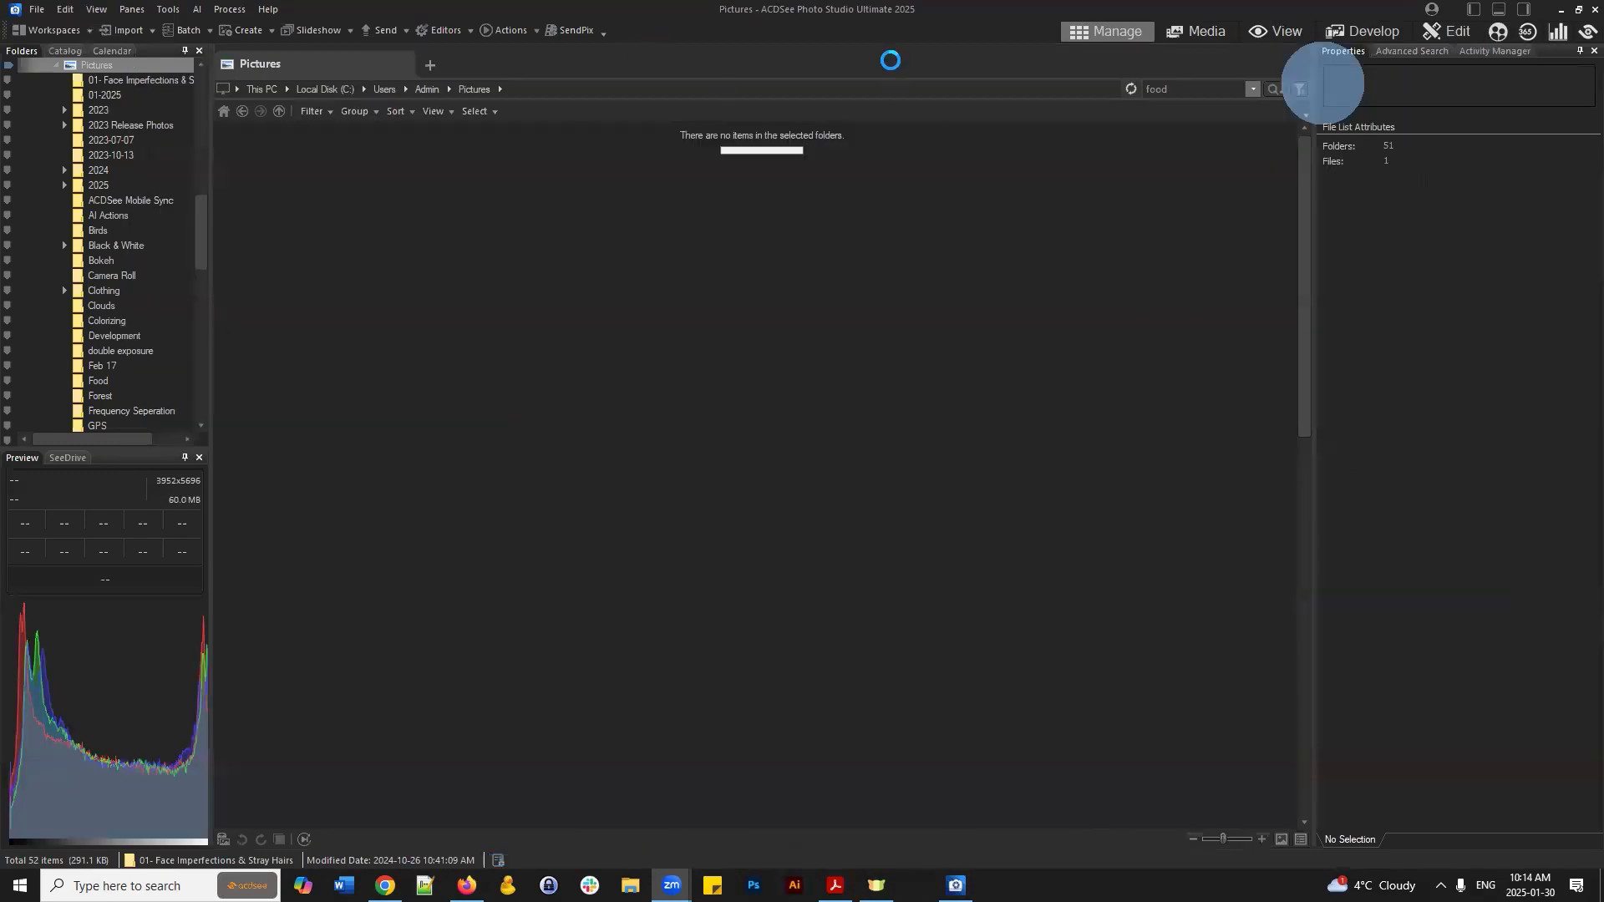